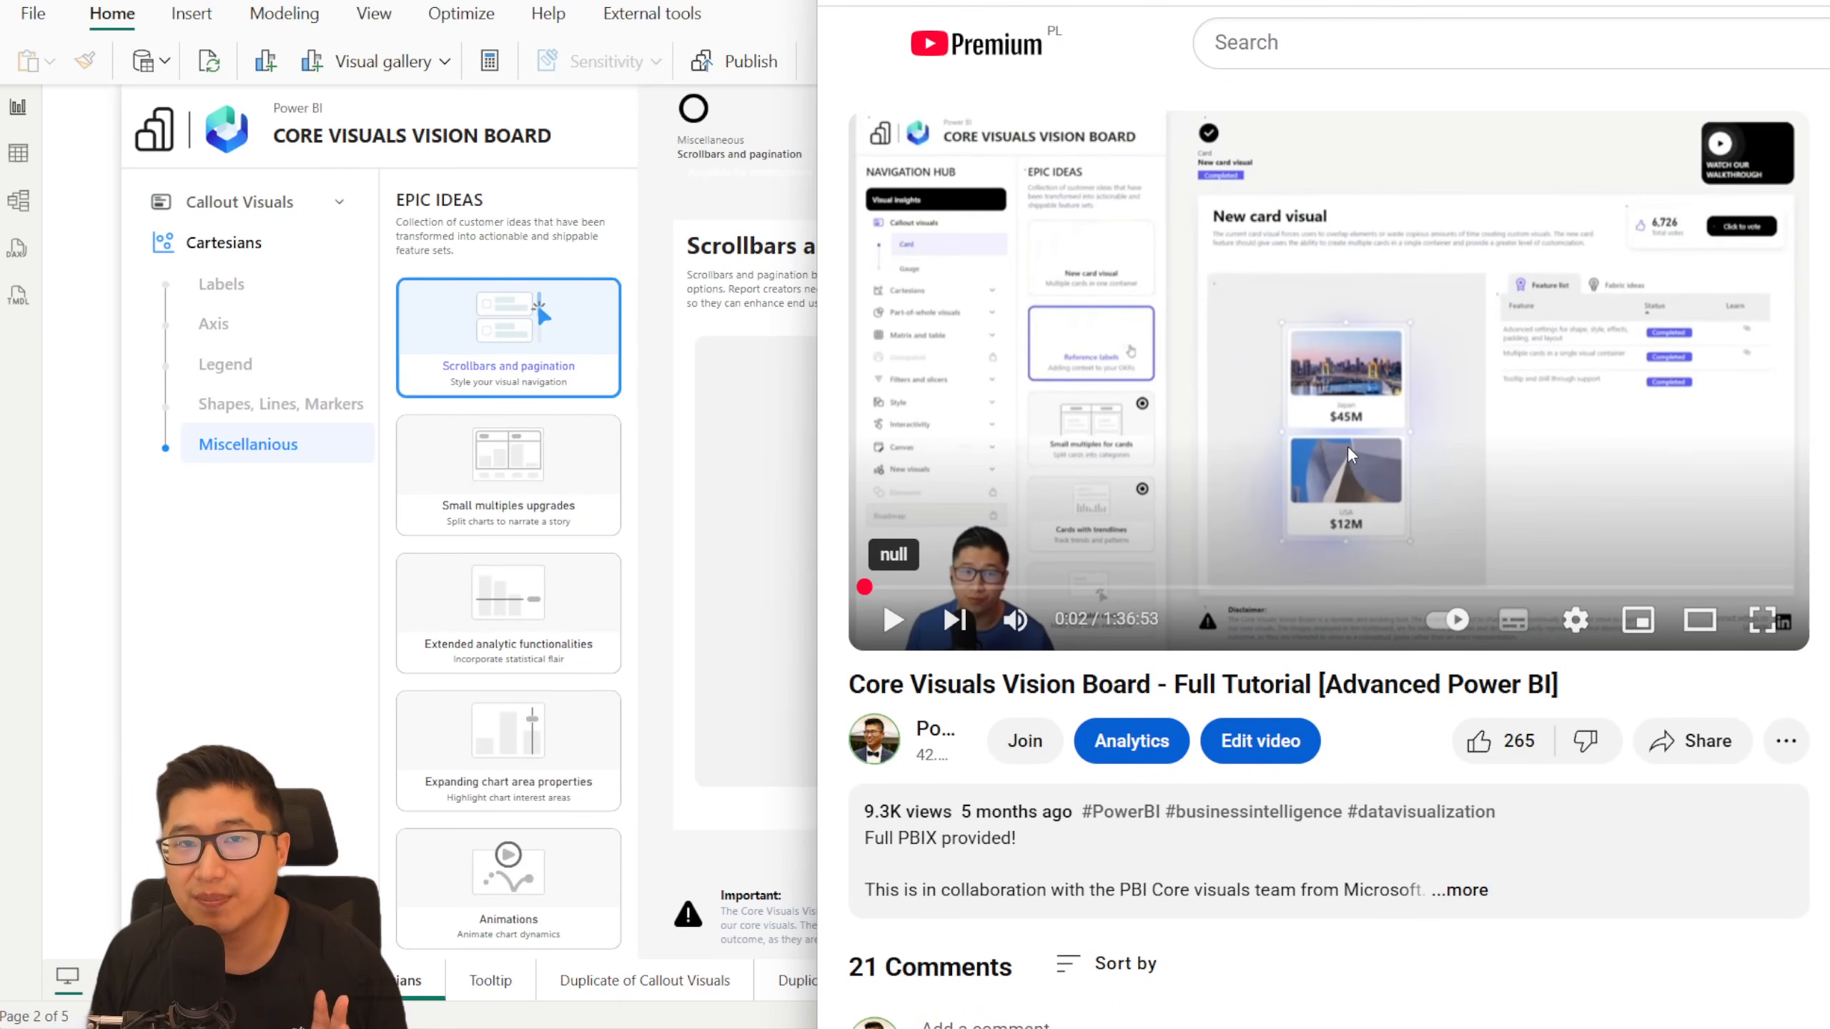
- Read the YouTube viewer comments on the vision board tutorial, highlighting the remarks about workaround effort and too many bookmarks, and return to Power BI
{"action": "scroll", "coordinate": [1495, 561], "scroll_direction": "down", "scroll_amount": 8}
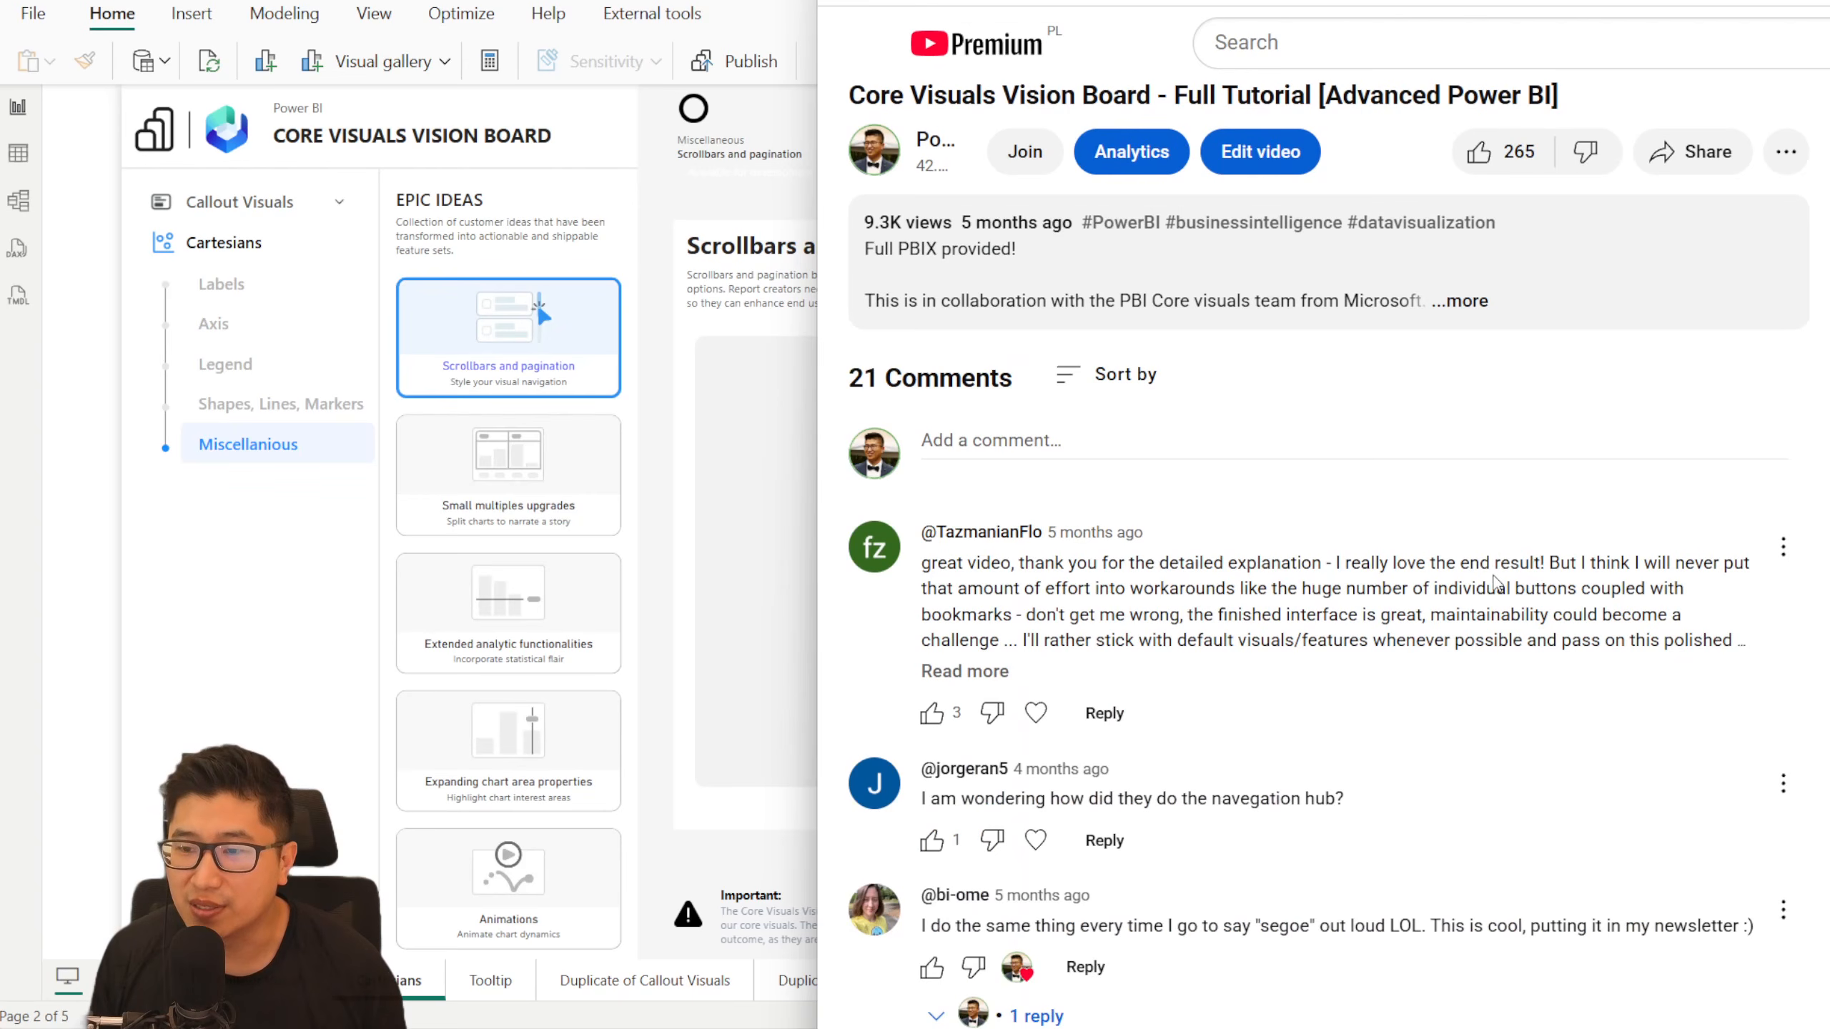
{"action": "left_click_drag", "start_coordinate": [1582, 561], "coordinate": [1221, 589]}
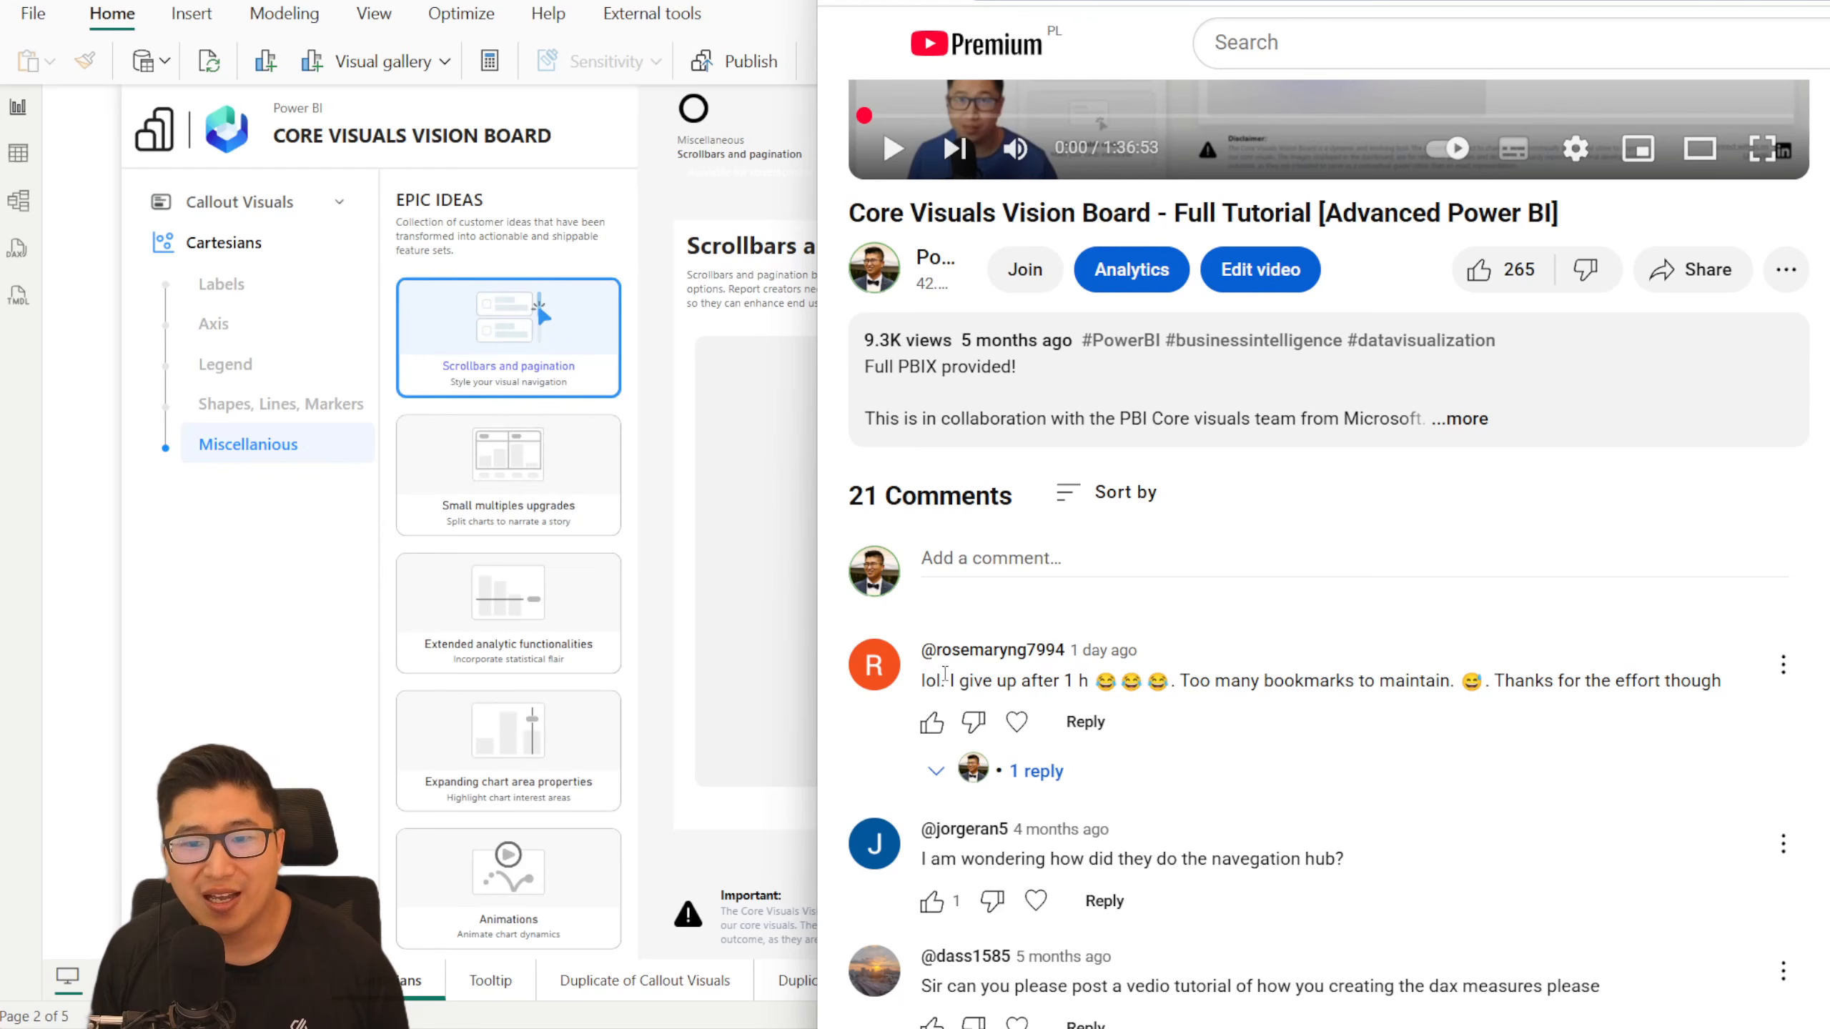
{"action": "left_click_drag", "start_coordinate": [949, 680], "coordinate": [1442, 684]}
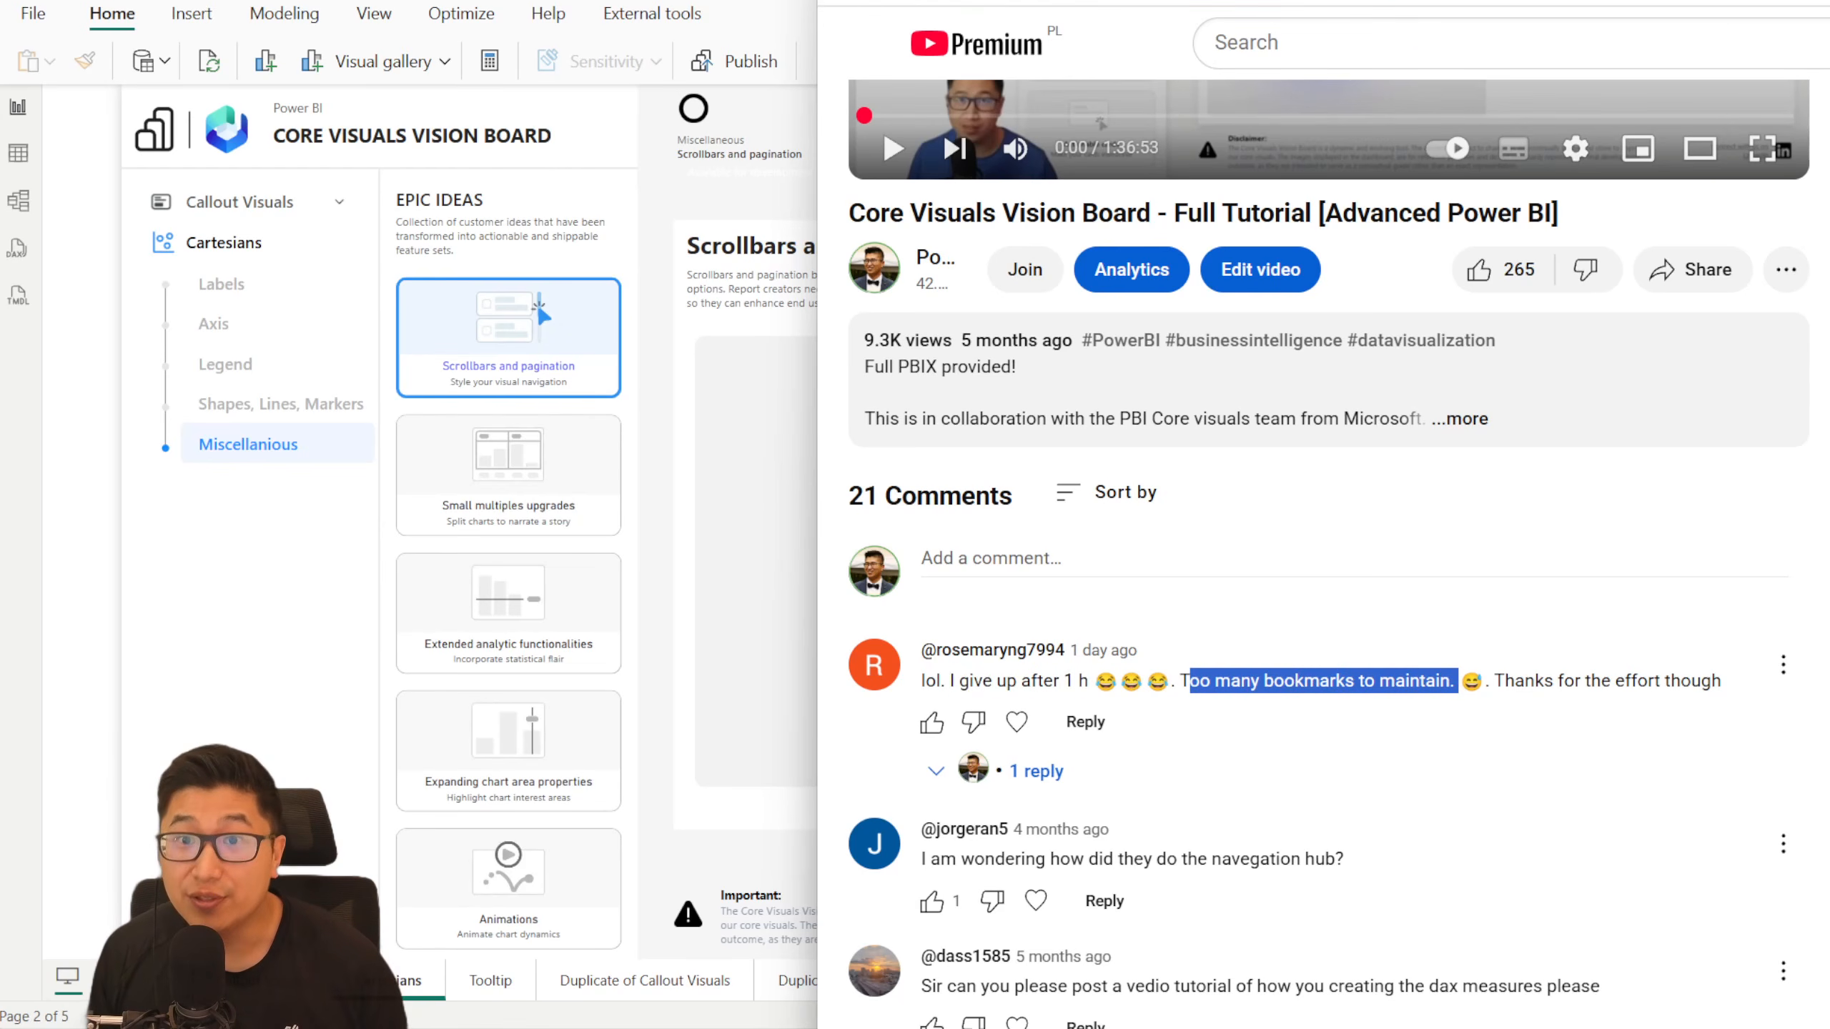
{"action": "left_click", "coordinate": [750, 1]}
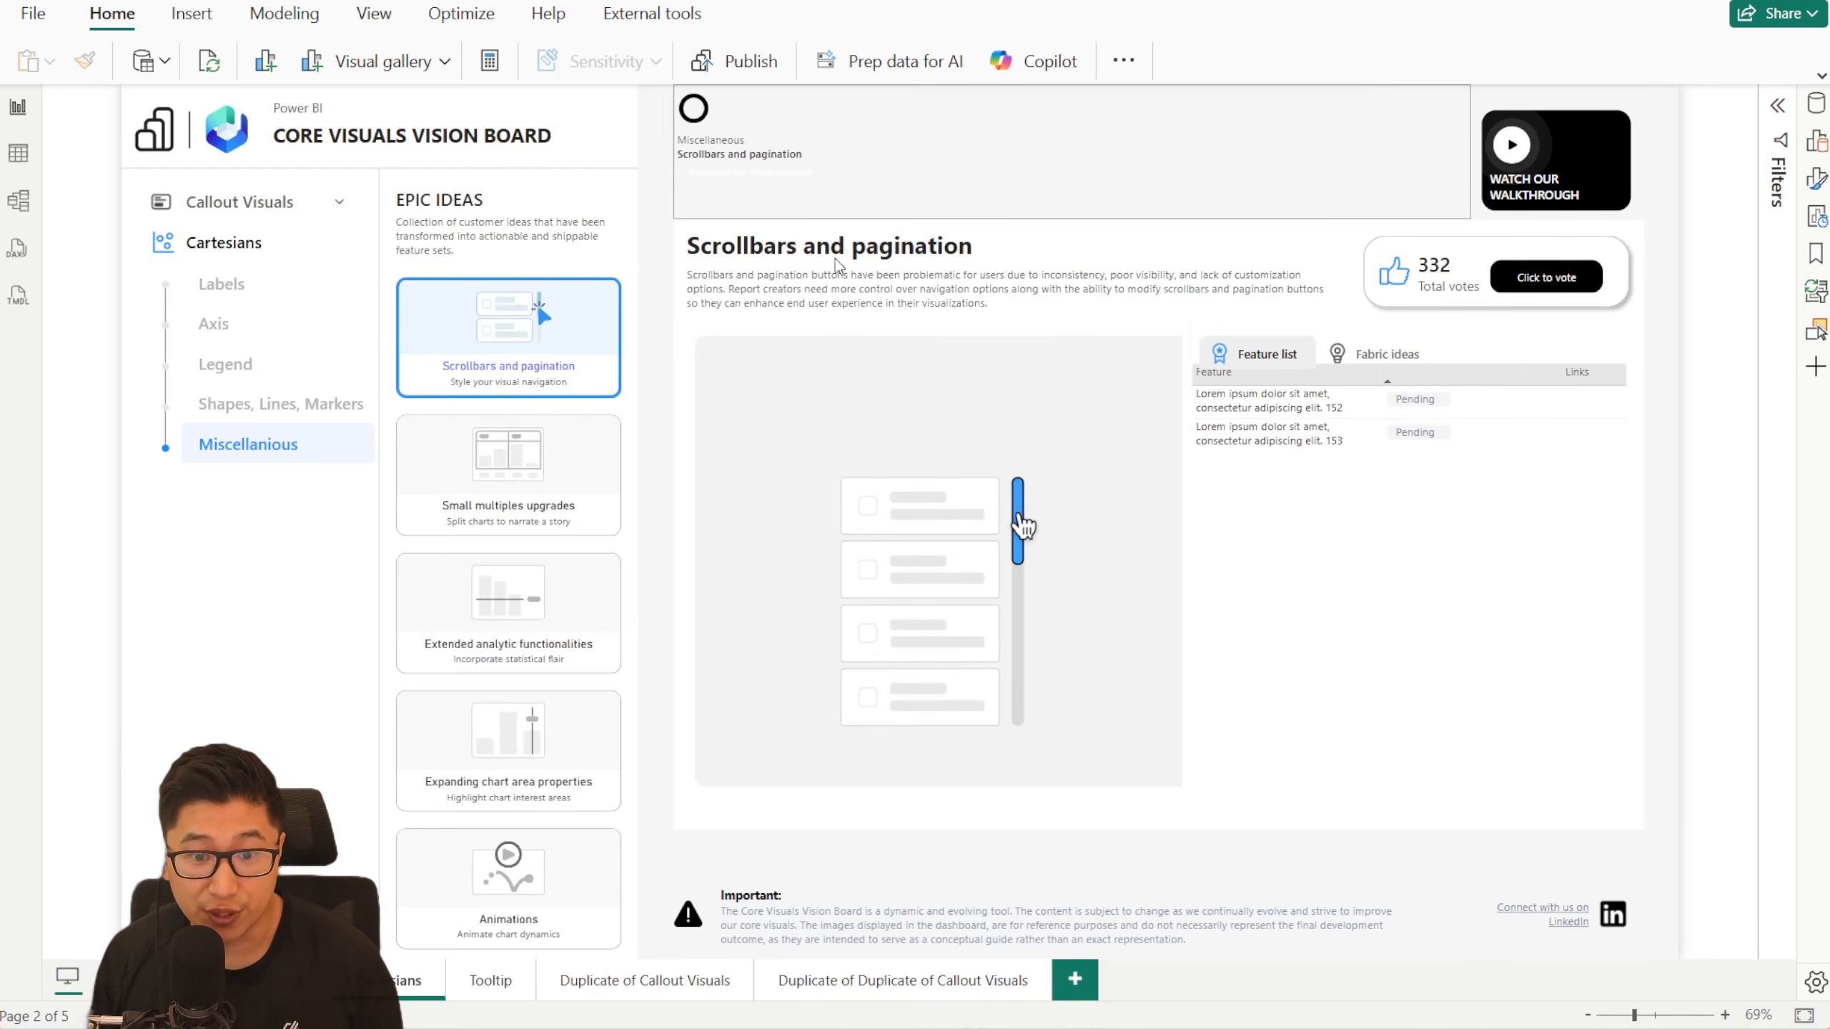
- Open the Duplicate of Callout Visuals page, choose Gauge in the navigation slicer and expand its Cartesians group
{"action": "left_click", "coordinate": [629, 990]}
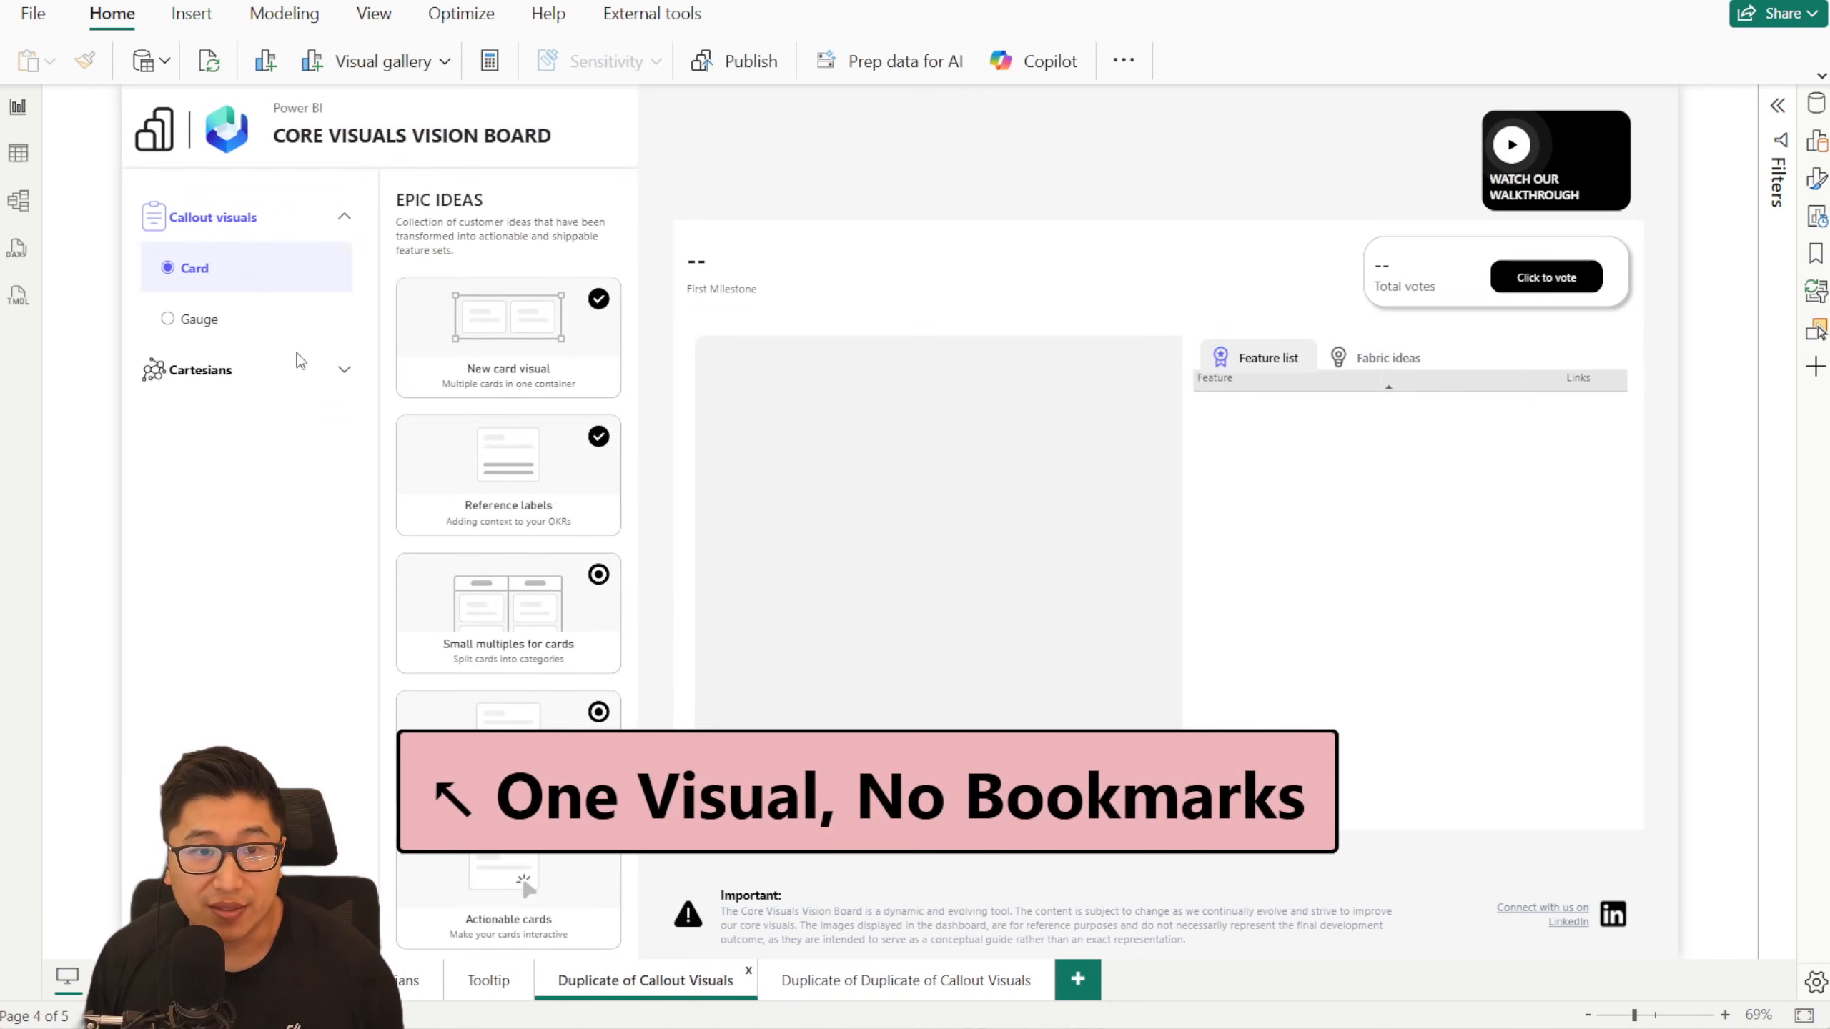
{"action": "left_click", "coordinate": [235, 326]}
{"action": "left_click", "coordinate": [345, 371]}
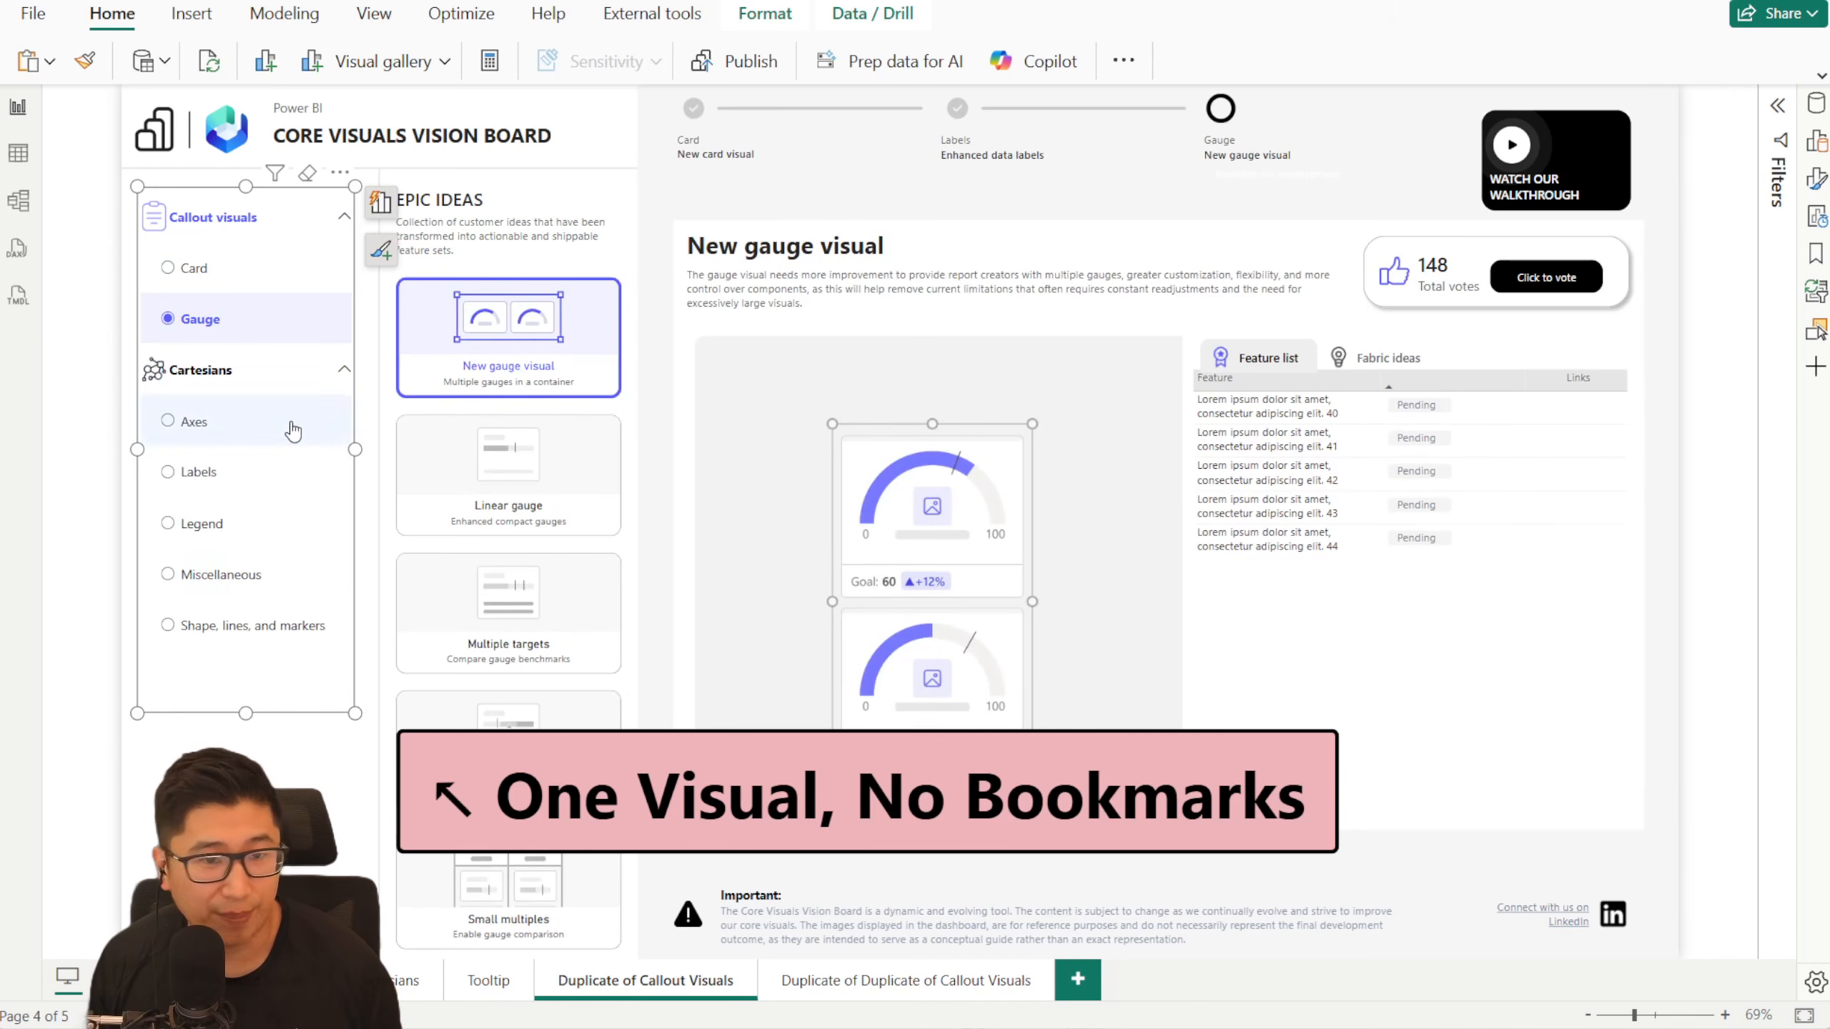
- Demonstrate the slicer navigation by choosing Axes, Labels and Legend, selecting the Improved series legend idea, and returning to Card
{"action": "left_click", "coordinate": [286, 422]}
{"action": "left_click", "coordinate": [279, 480]}
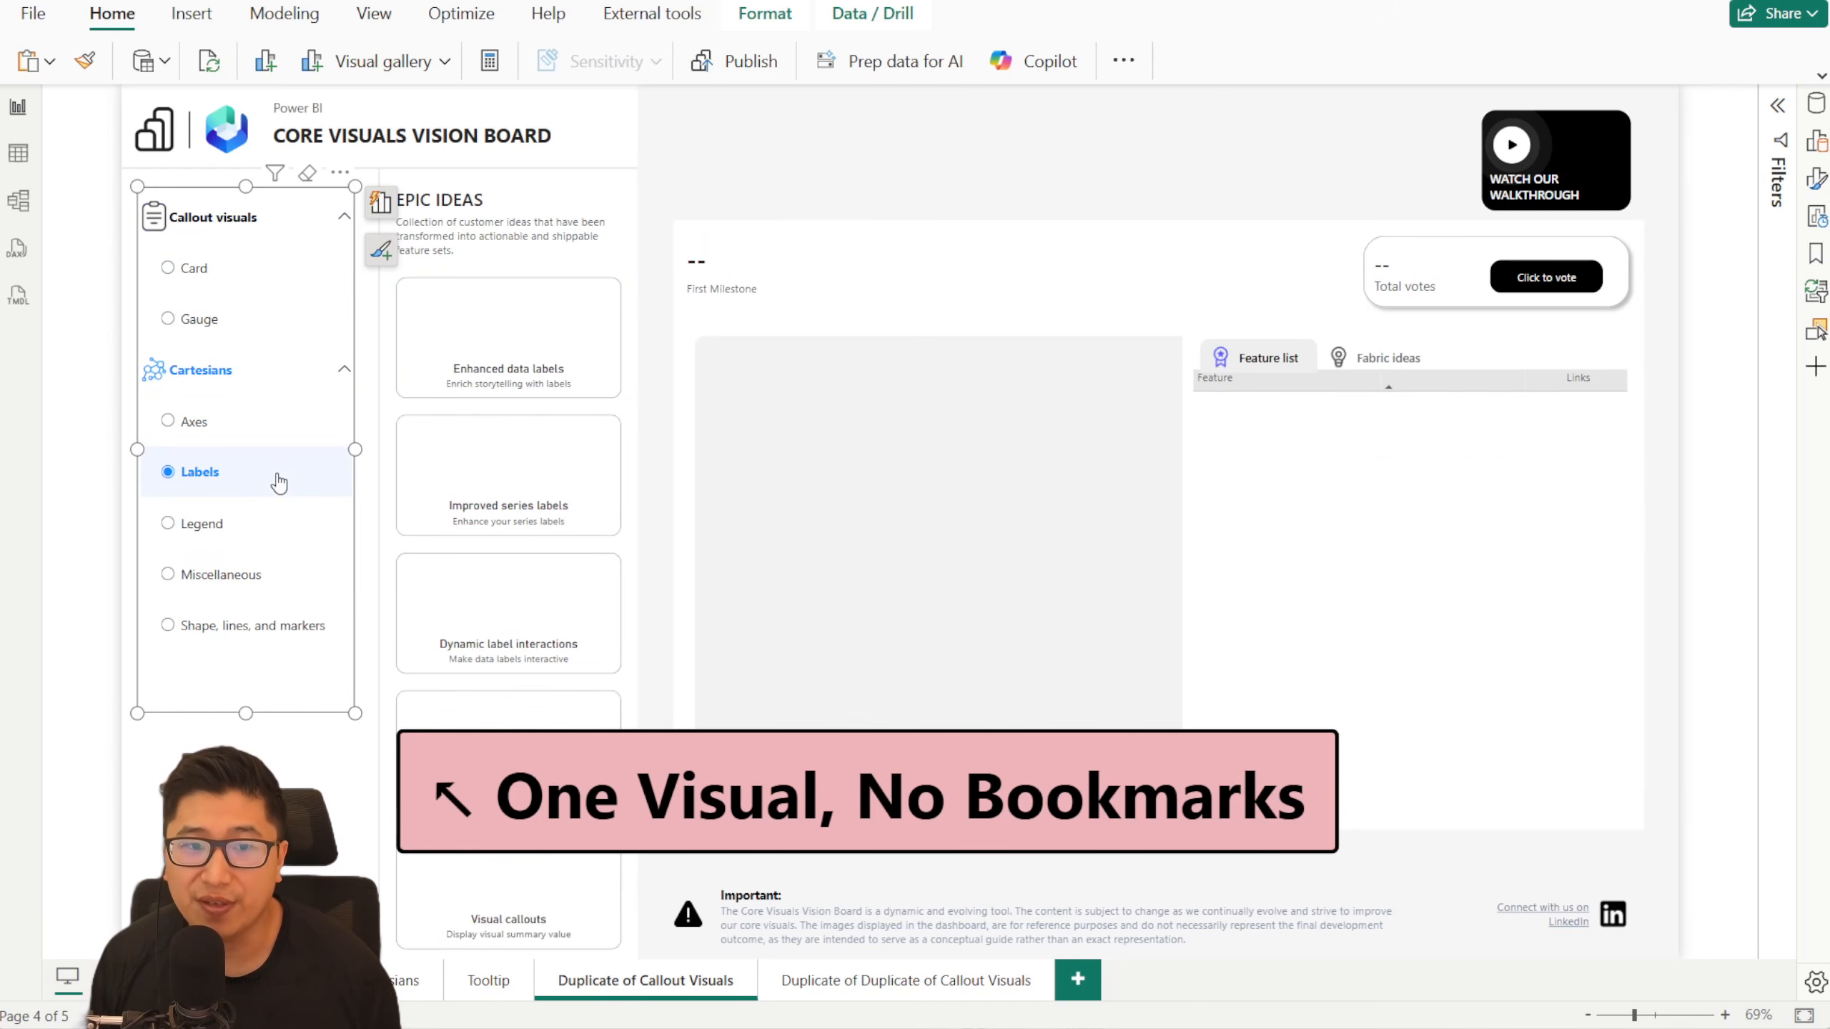
{"action": "left_click", "coordinate": [285, 526]}
{"action": "left_click", "coordinate": [568, 321]}
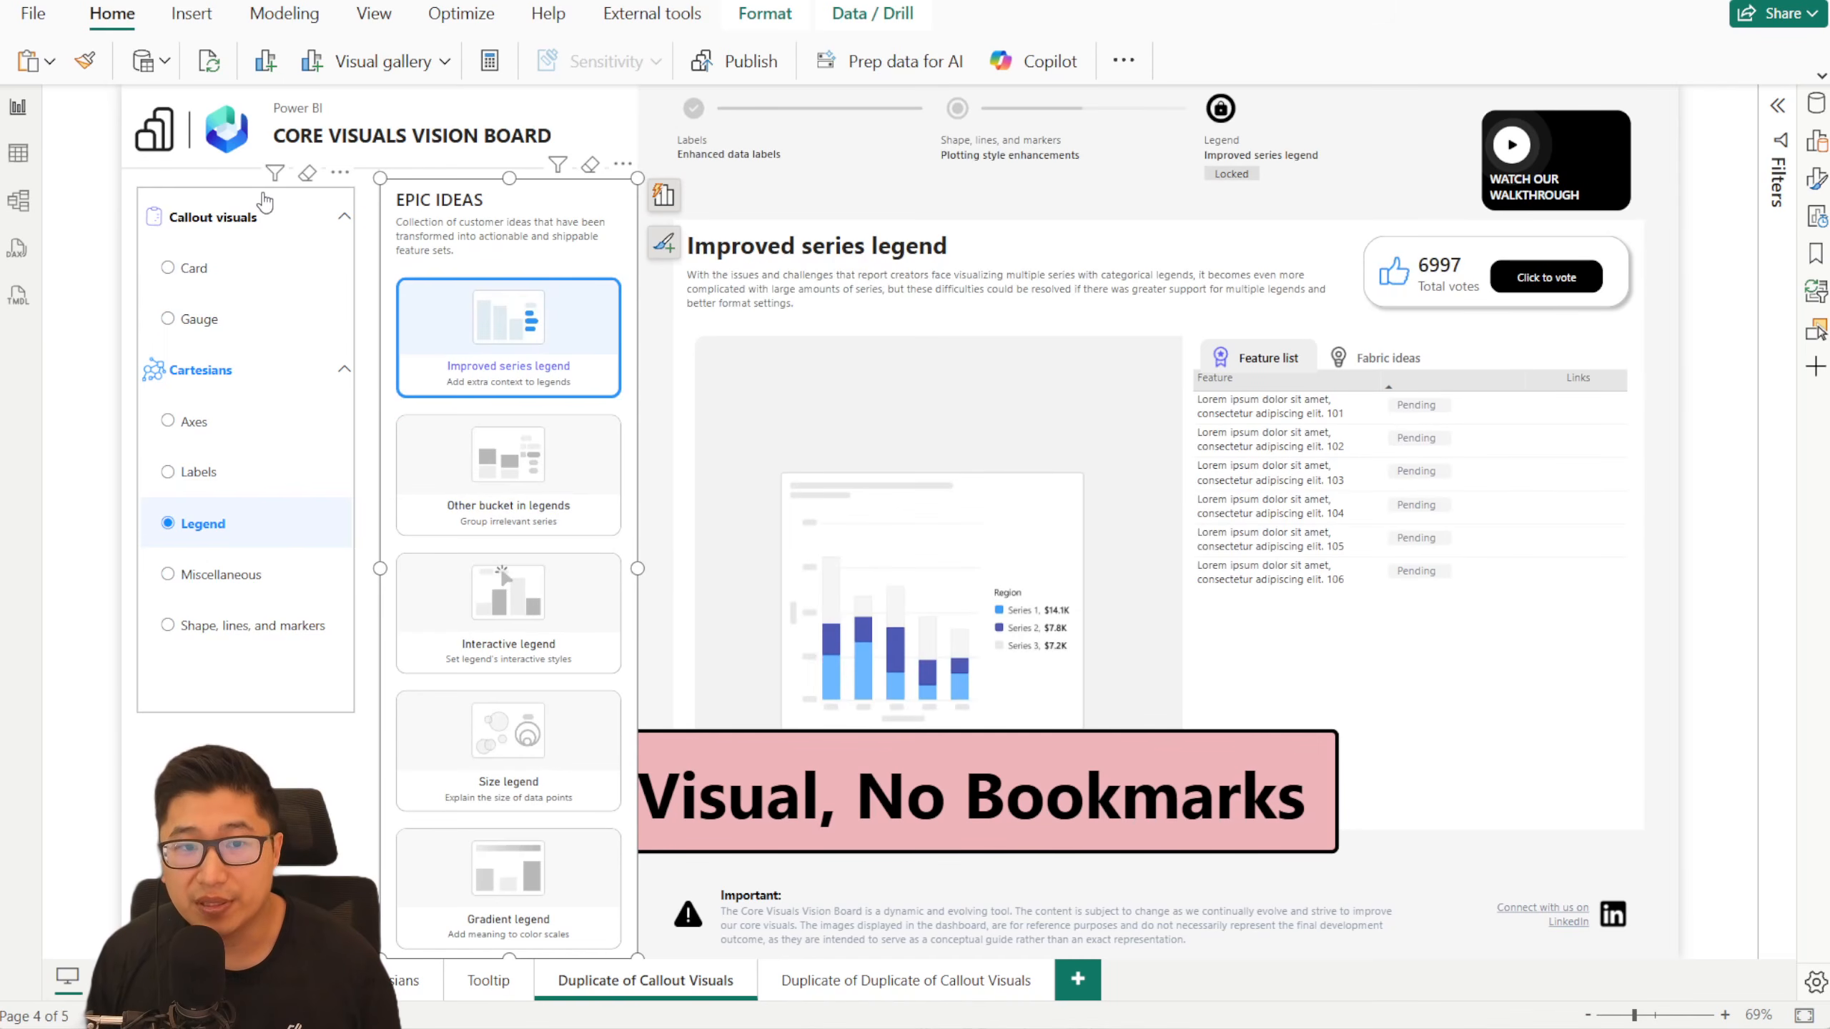
{"action": "left_click", "coordinate": [270, 198]}
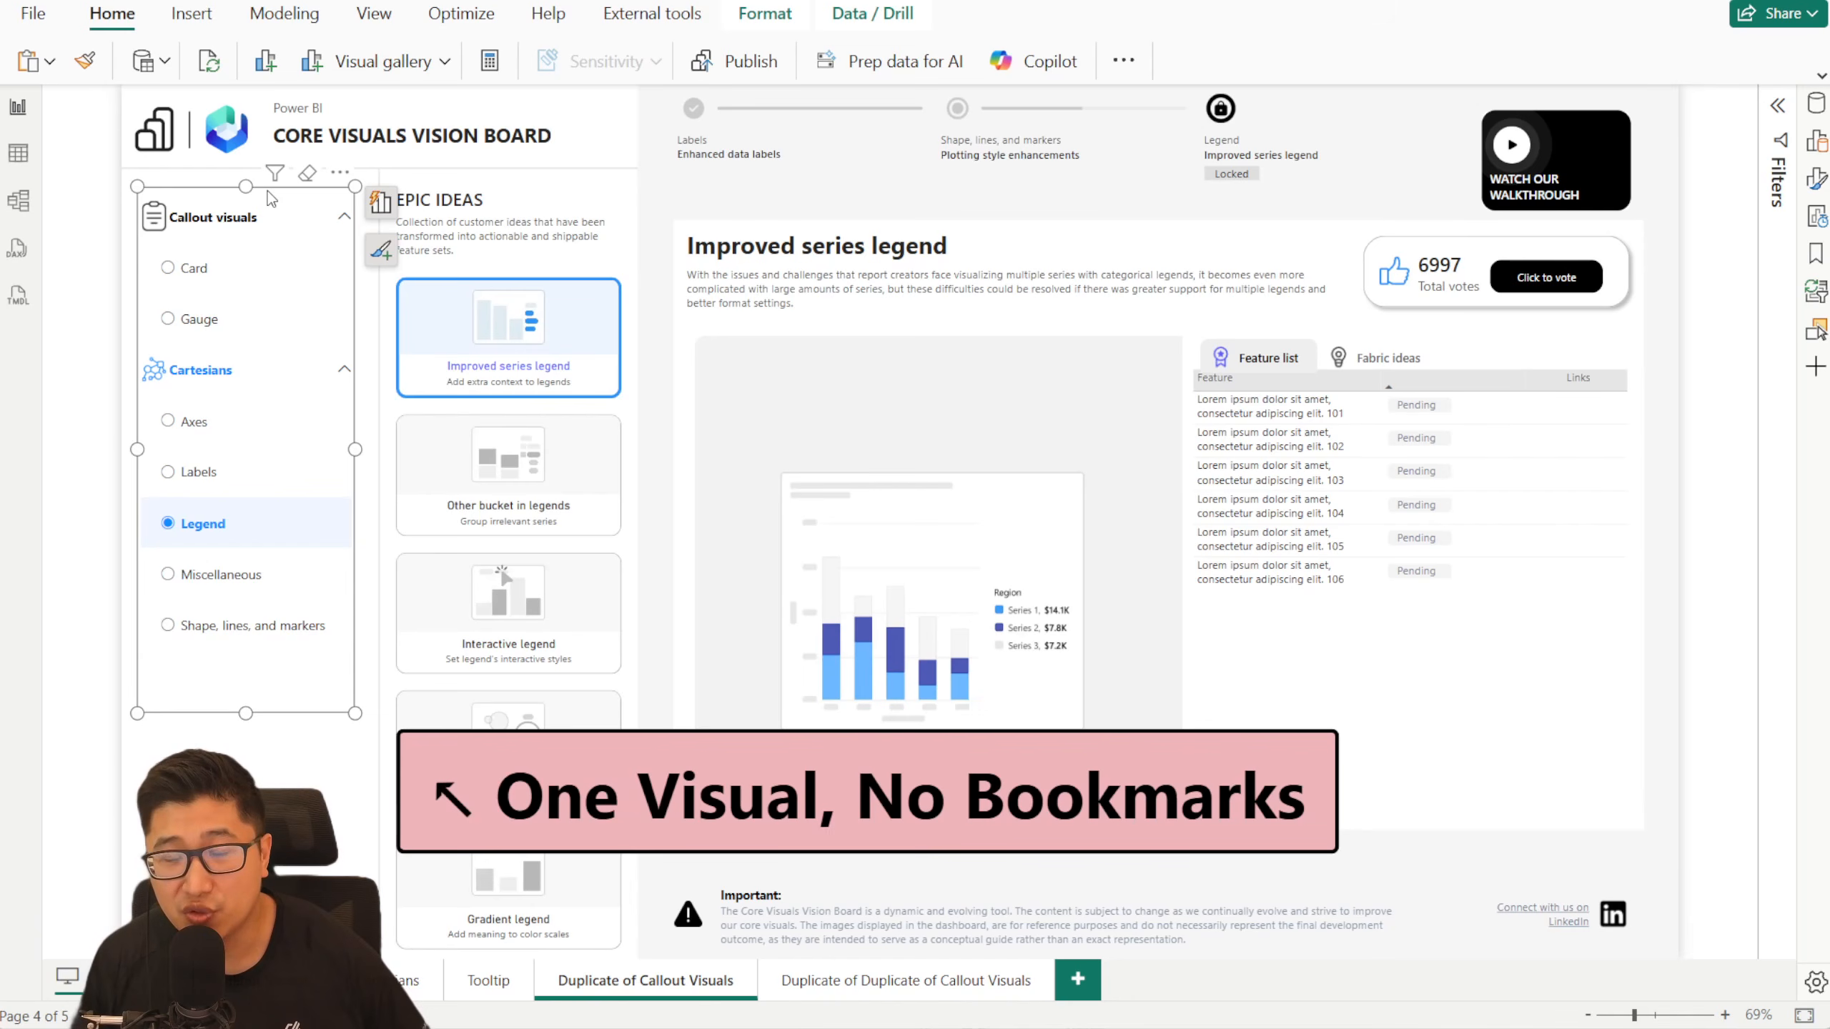
{"action": "left_click", "coordinate": [258, 287]}
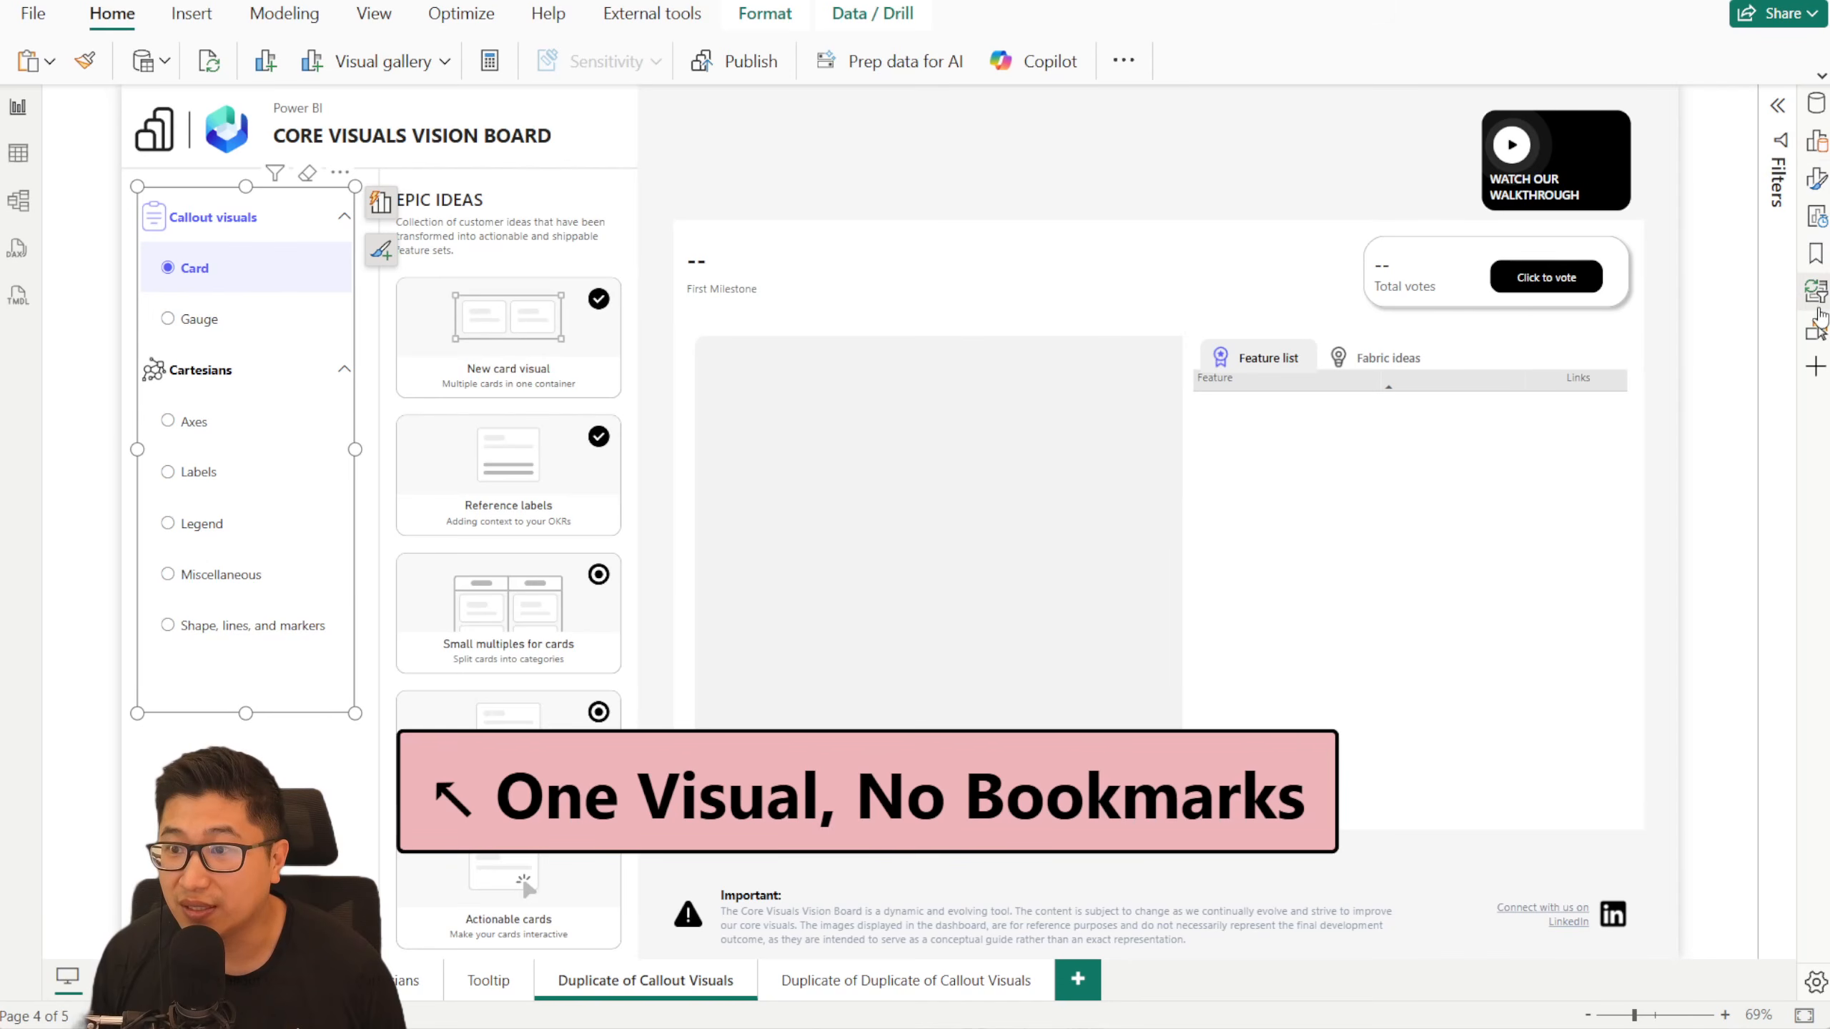
- Display the report's bookmarks and test the button navigation through Gauge, Cartesians, Legend, Axis and Shapes, Lines, Markers
{"action": "left_click", "coordinate": [1815, 254]}
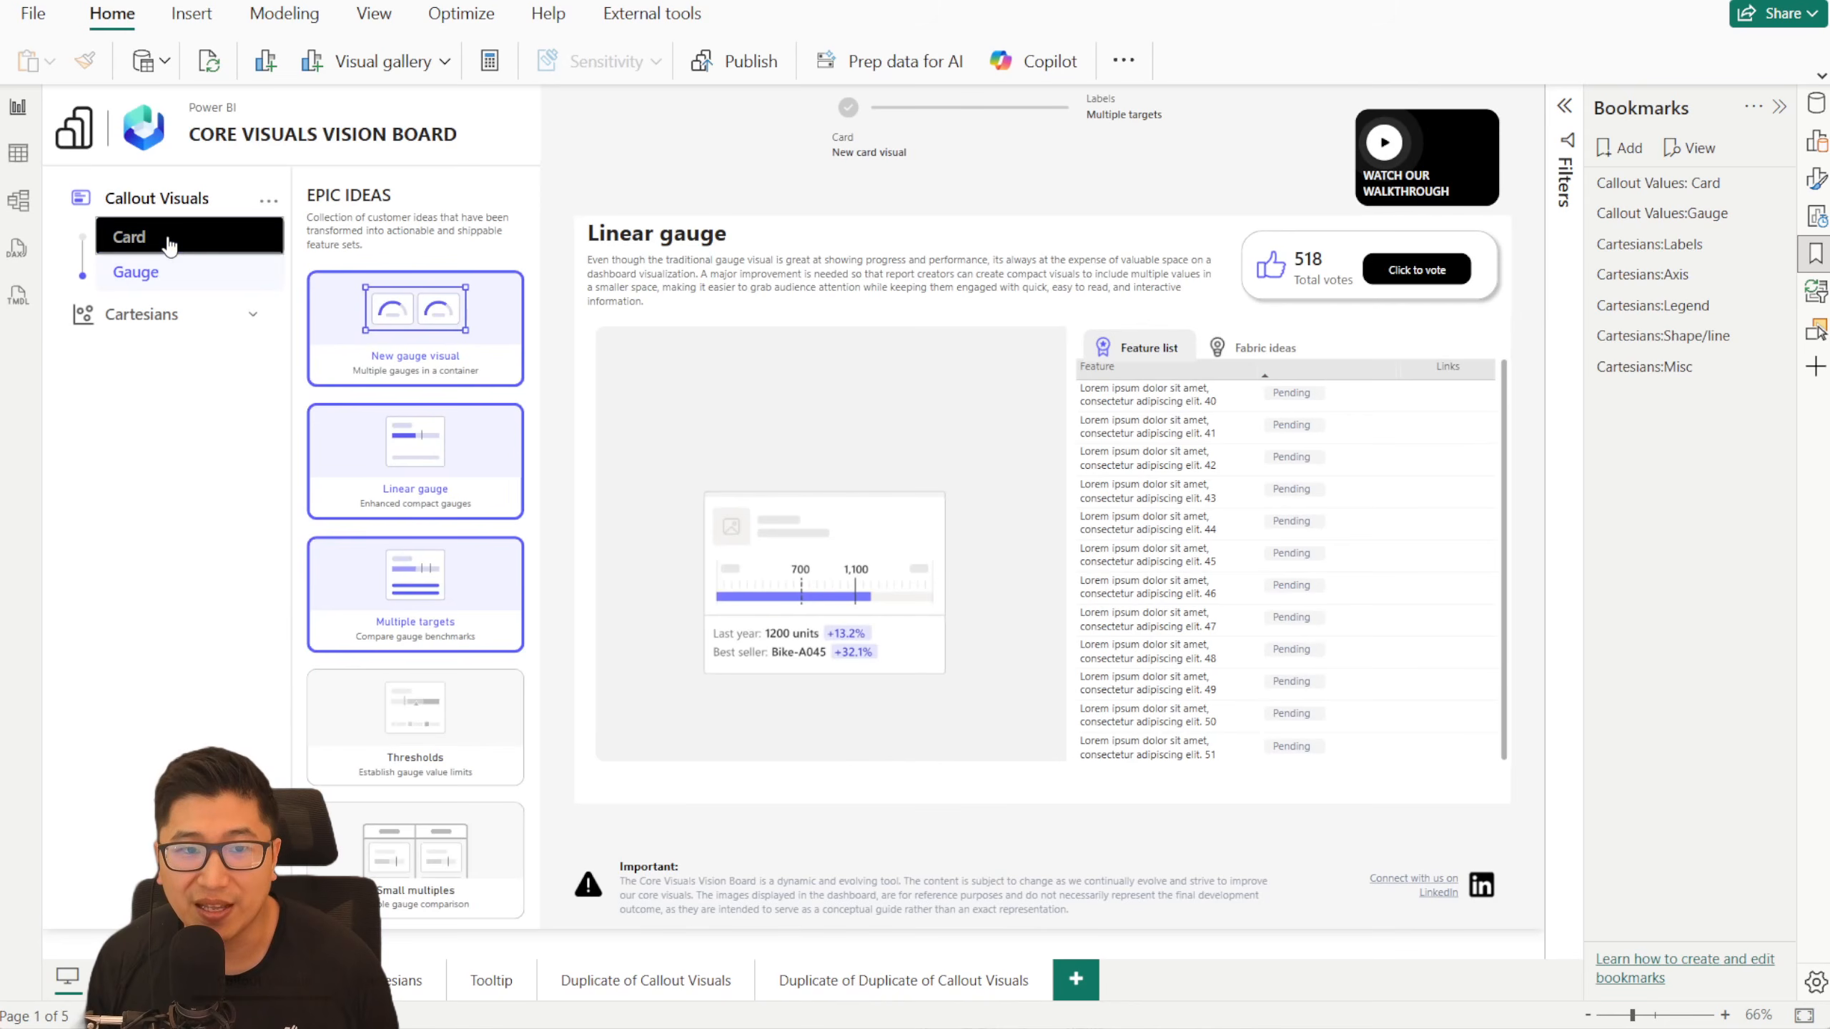
{"action": "left_click", "coordinate": [181, 272]}
{"action": "left_click", "coordinate": [221, 328]}
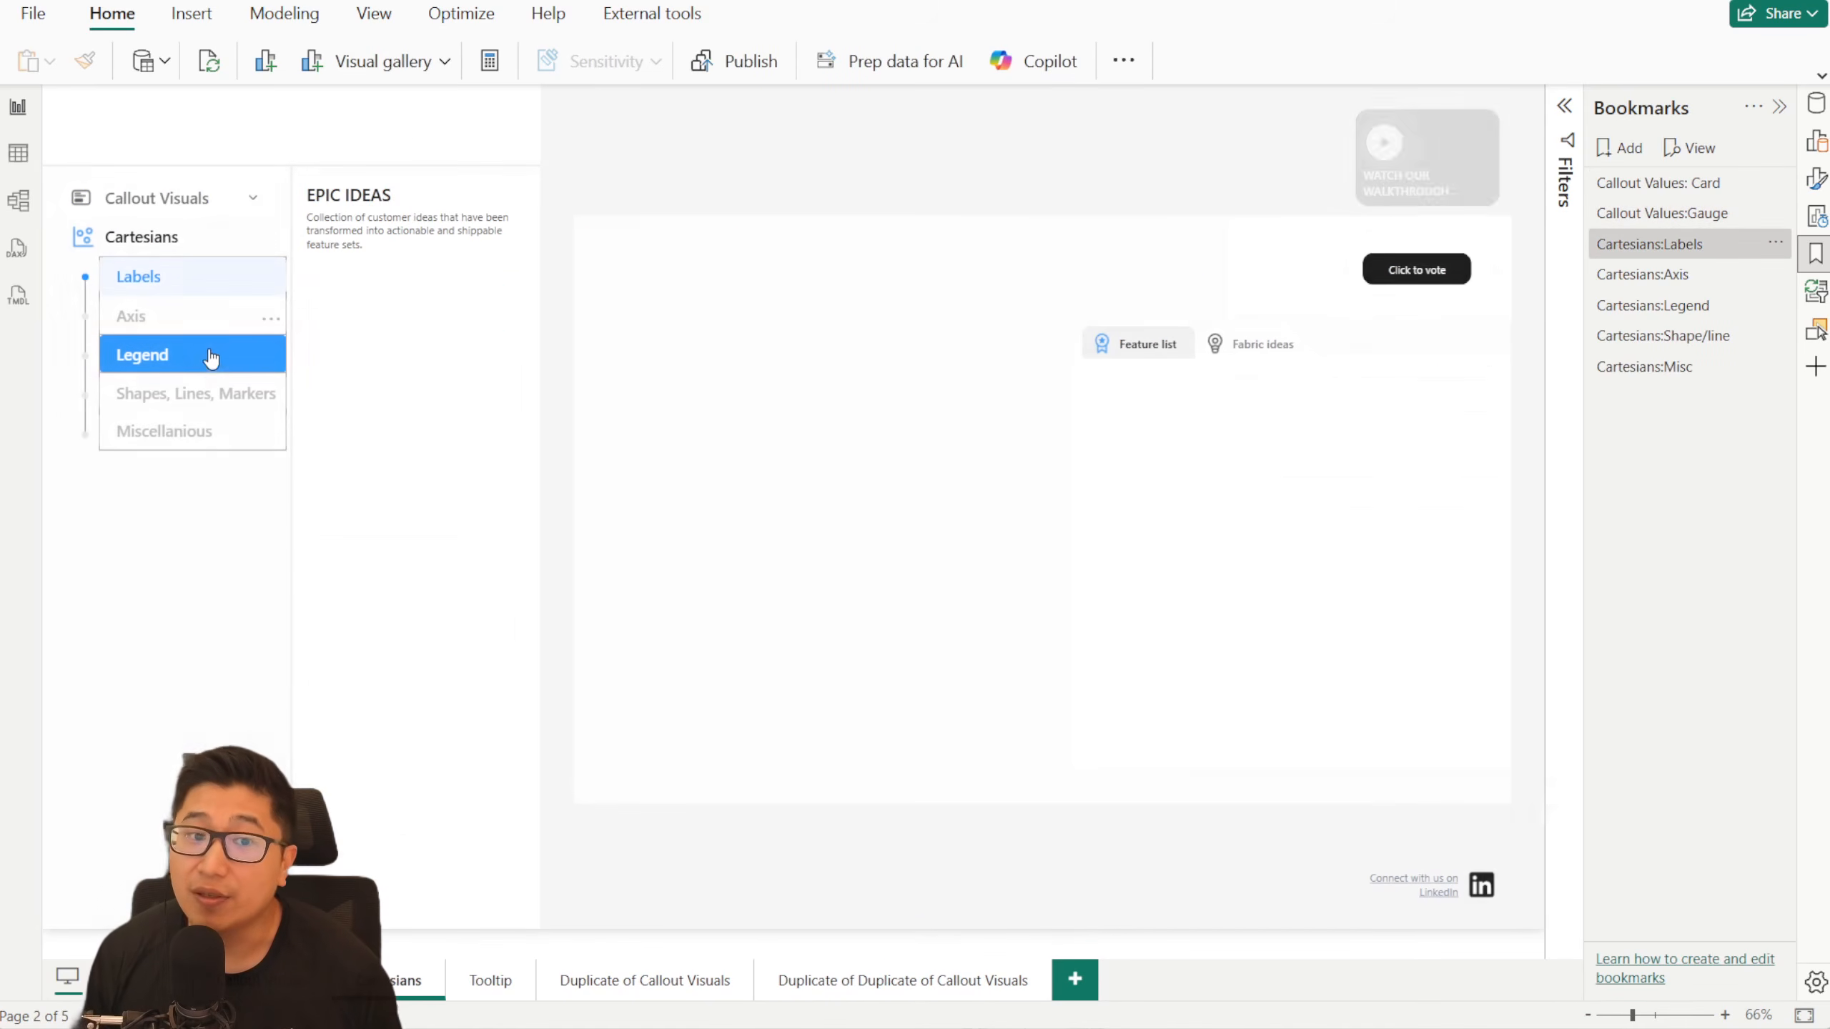
{"action": "left_click", "coordinate": [210, 360]}
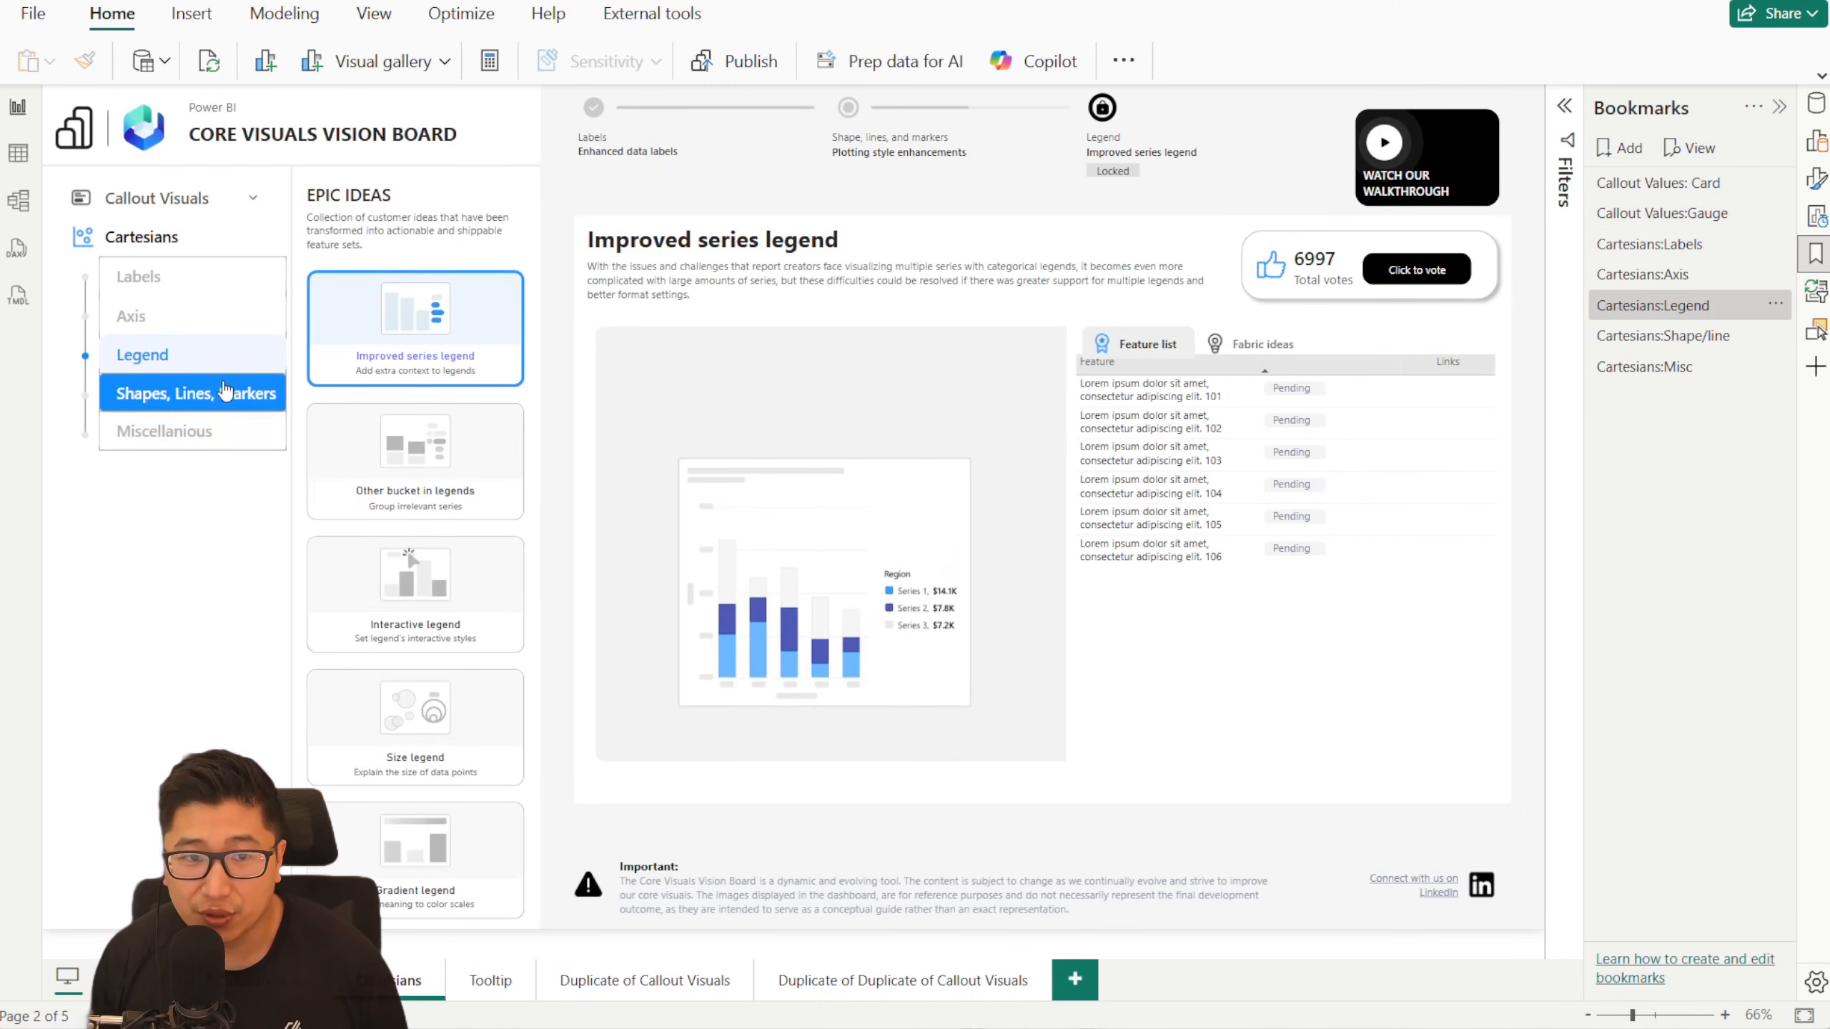
{"action": "left_click", "coordinate": [191, 315]}
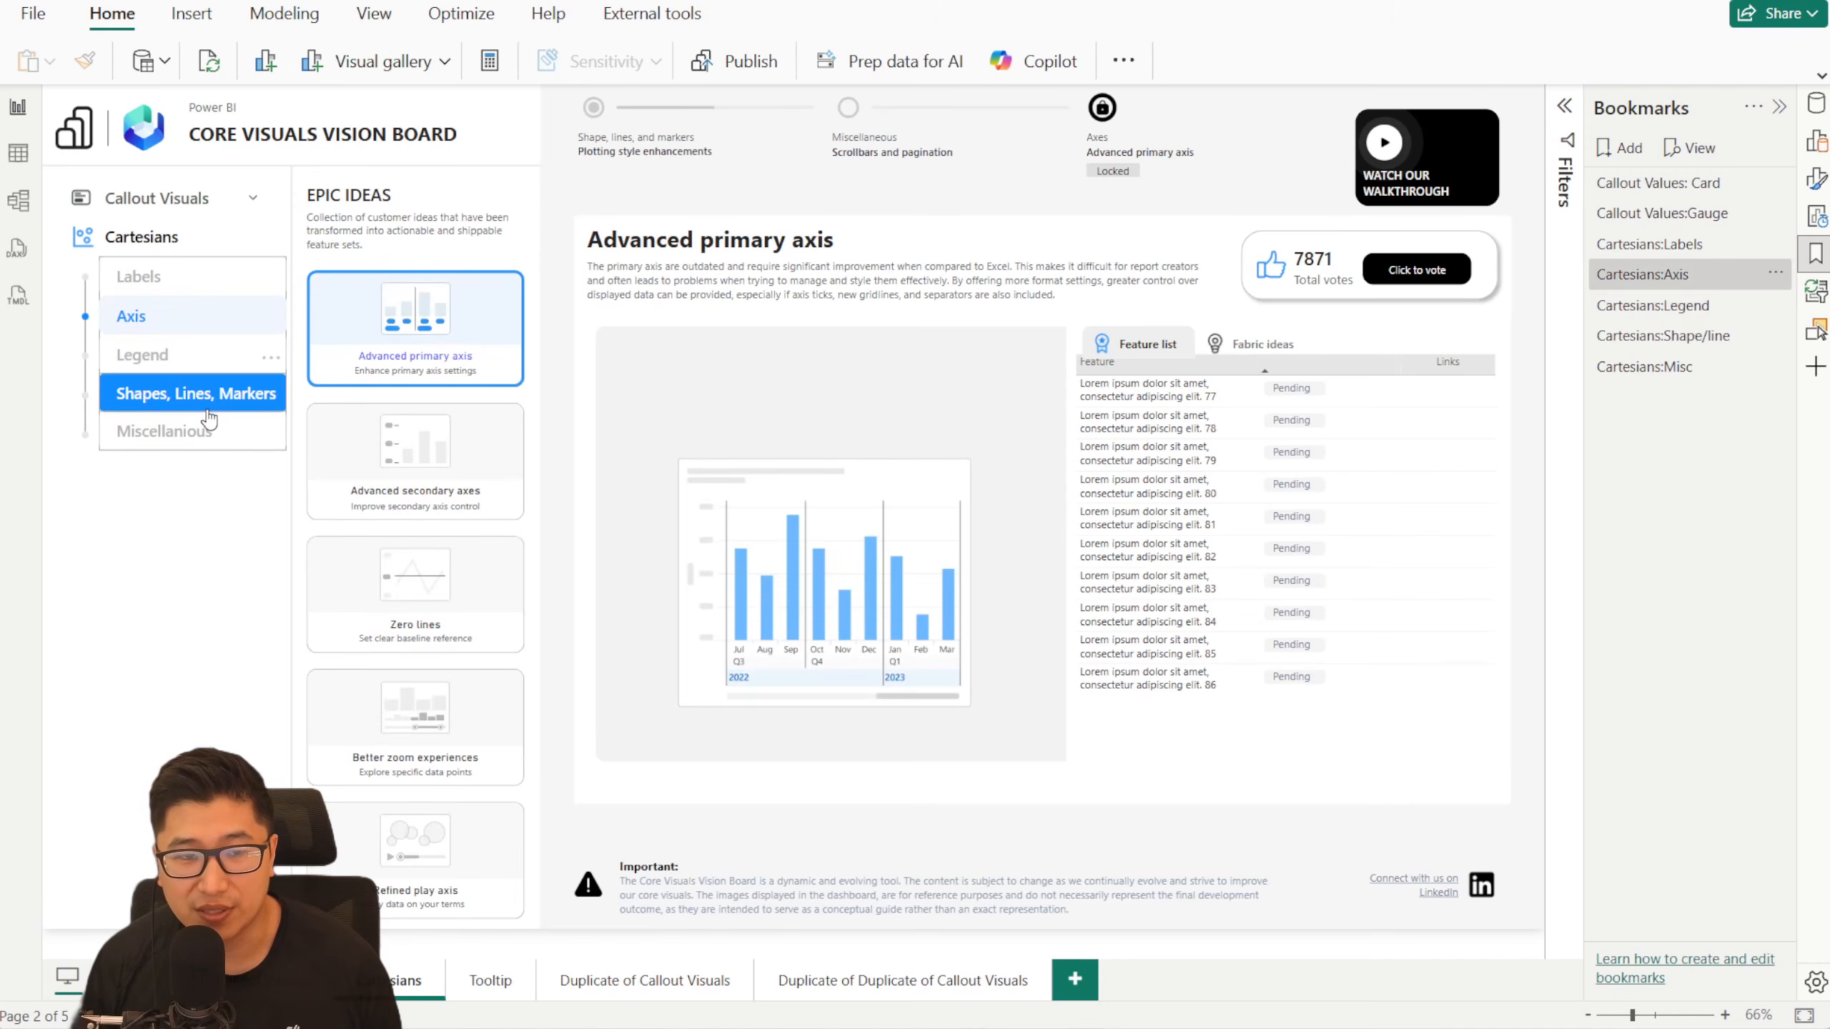
{"action": "left_click", "coordinate": [194, 393]}
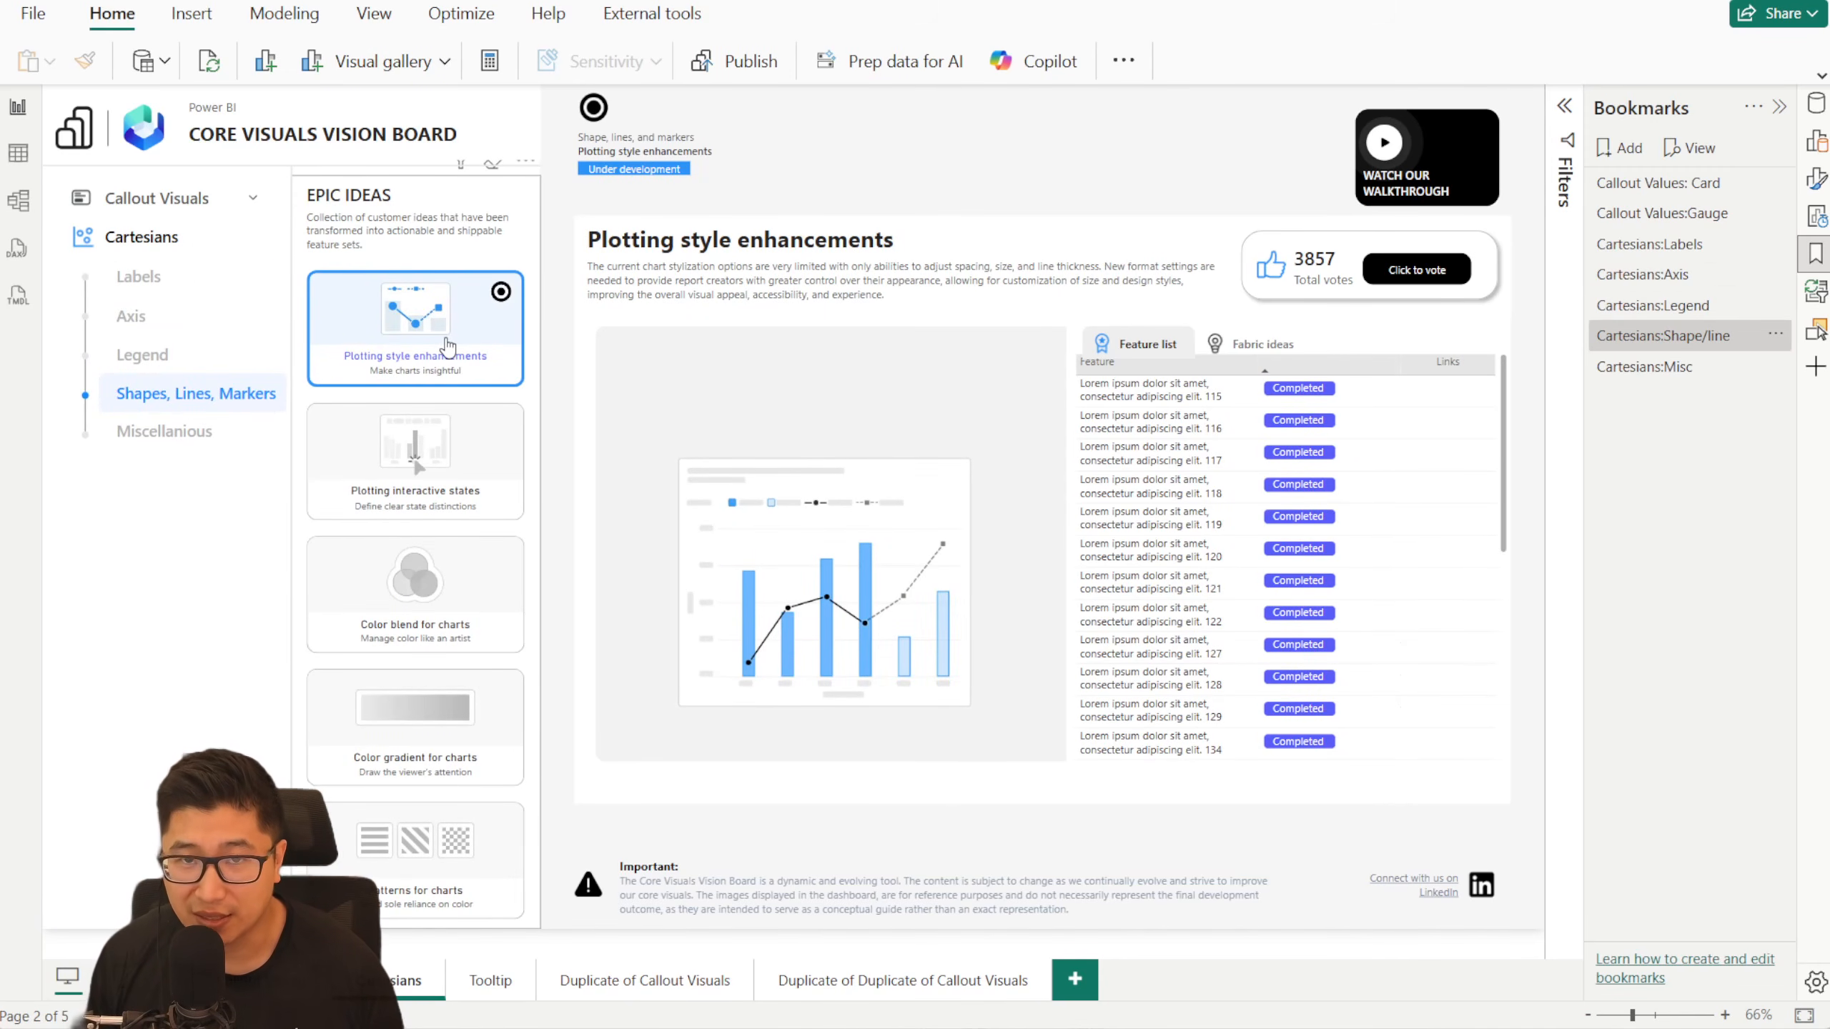
- Return to the Duplicate of Callout Visuals page, choose Axes in the navigation slicer and select the Advanced primary axis idea
{"action": "left_click", "coordinate": [652, 980]}
{"action": "left_click", "coordinate": [198, 425]}
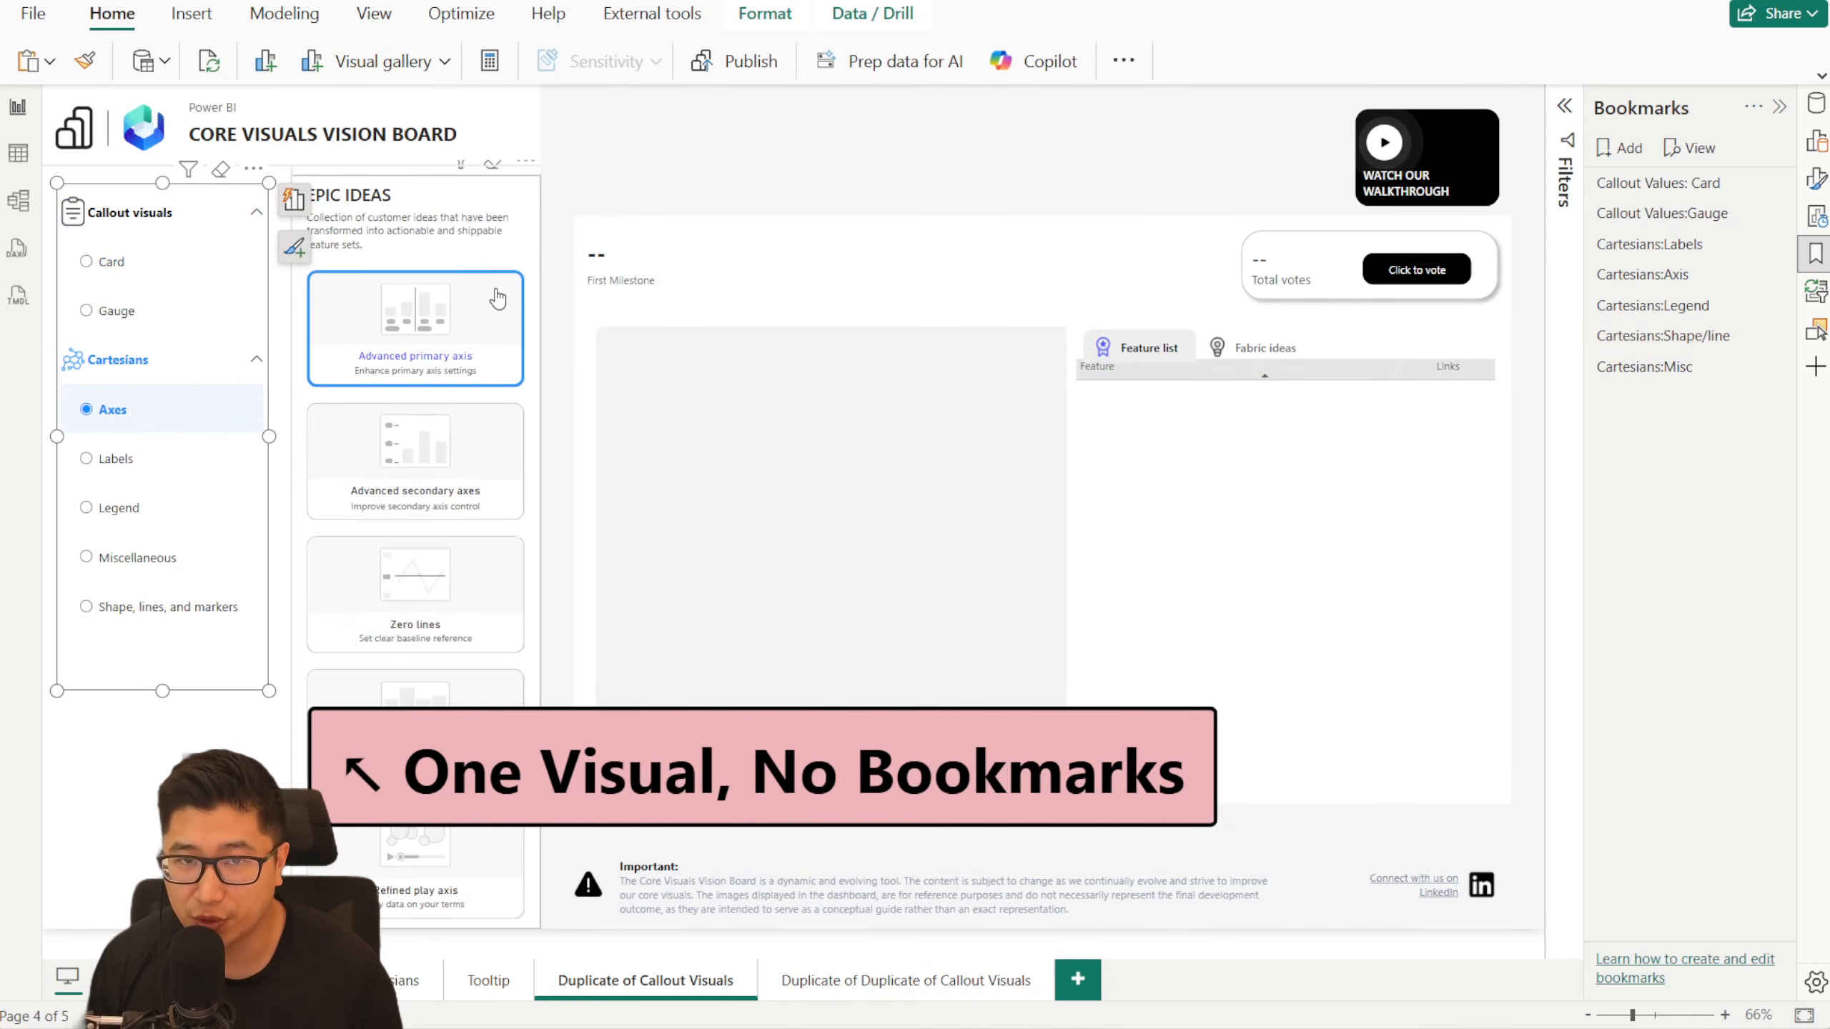
{"action": "left_click", "coordinate": [497, 297]}
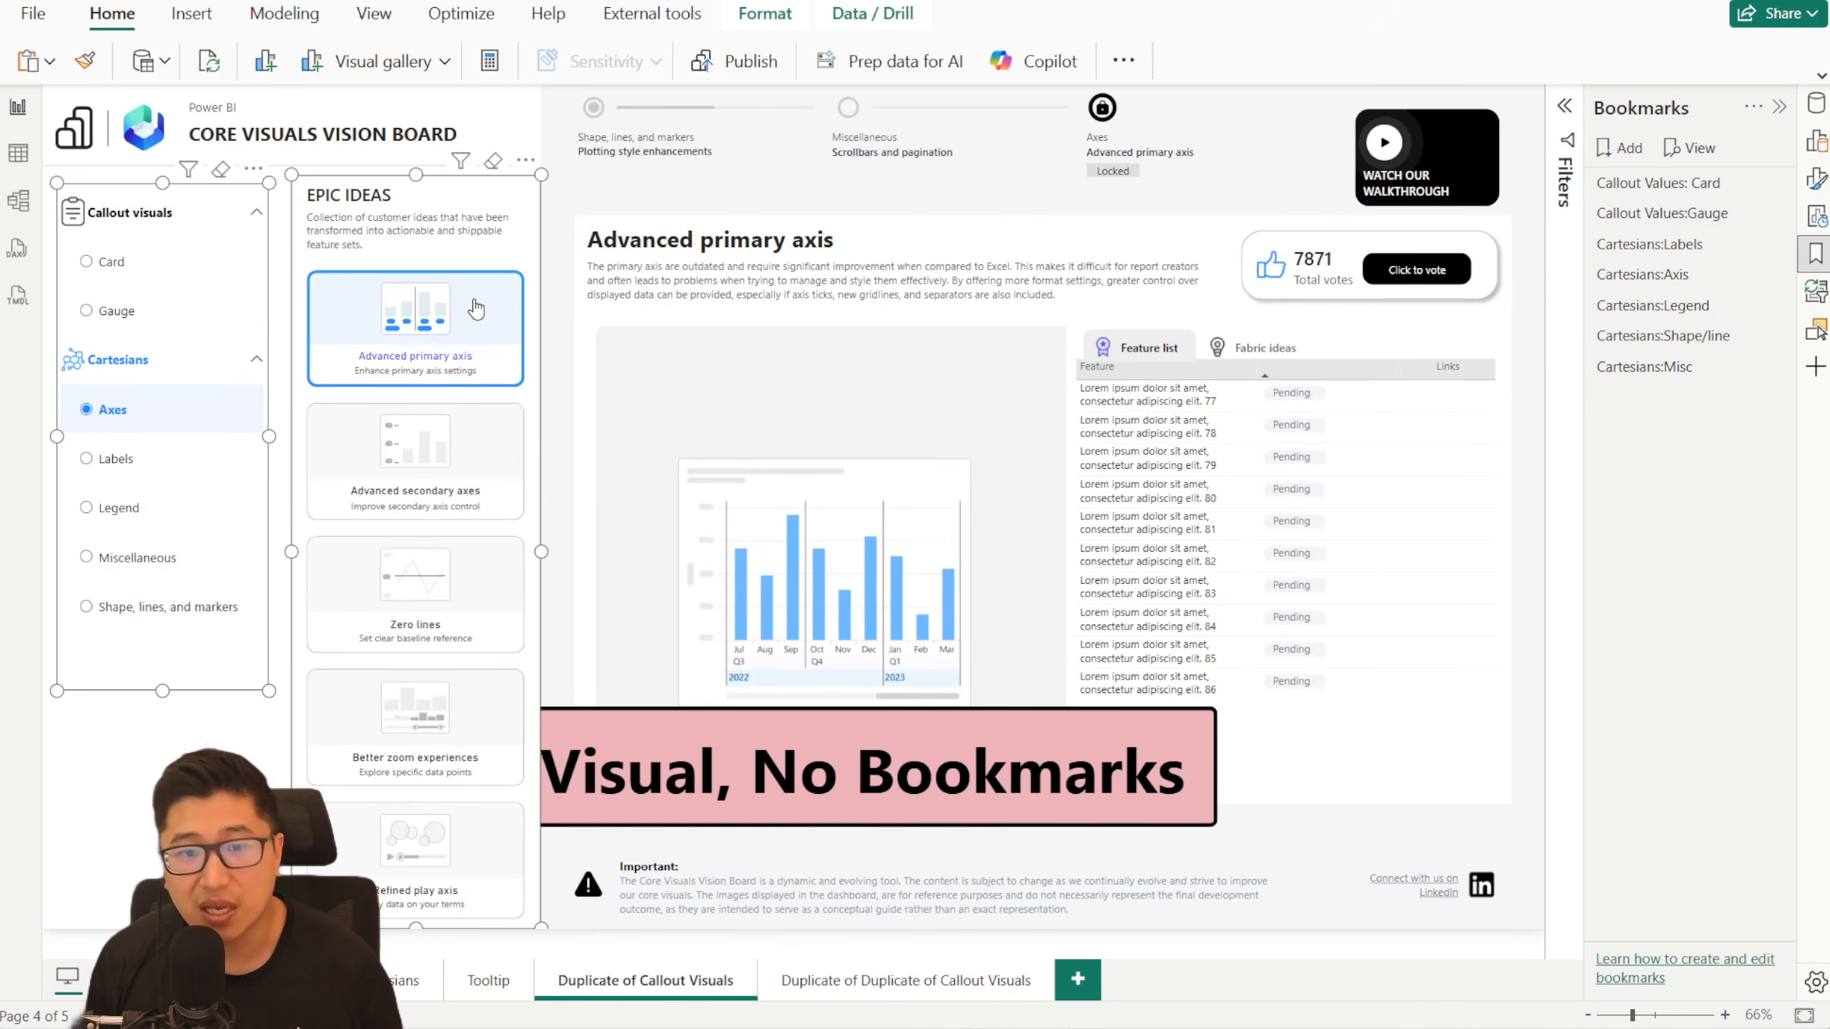
- Alternate the slicer between Gauge and Axes, add the Advanced secondary axes and Zero lines ideas, and finish on Gauge with New gauge visual
{"action": "left_click", "coordinate": [140, 306]}
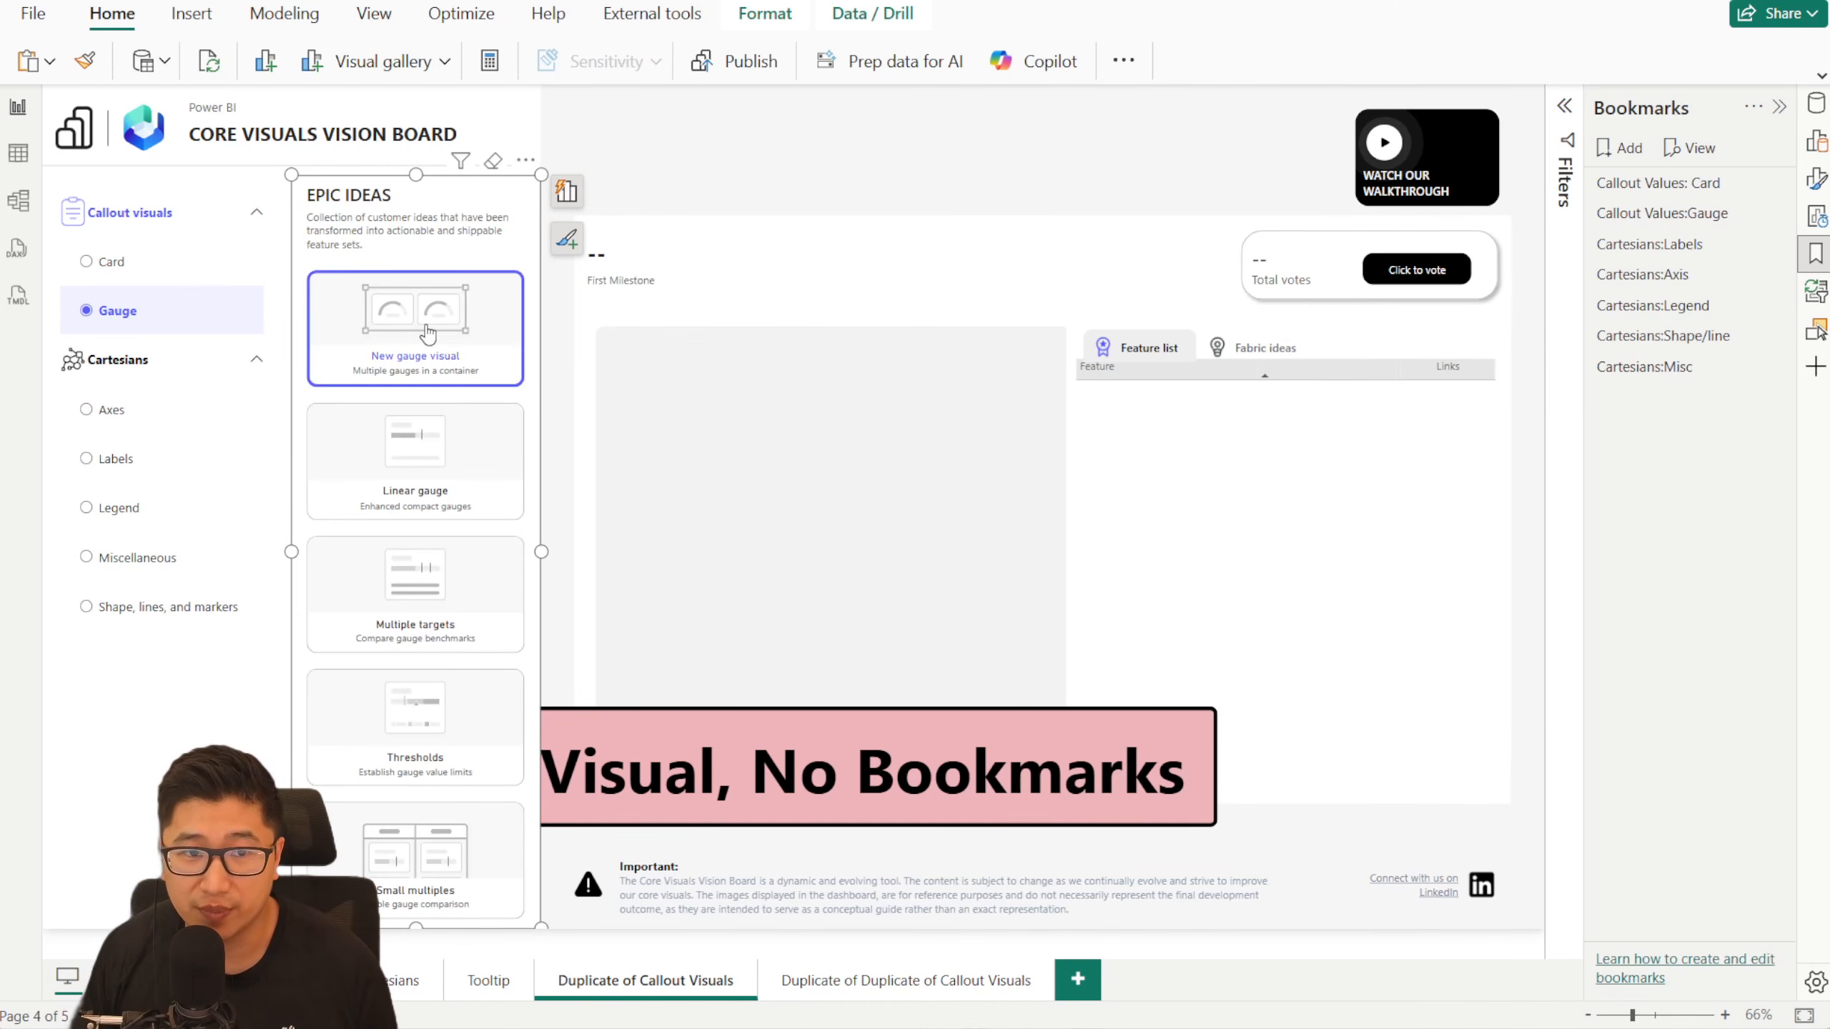
{"action": "left_click", "coordinate": [164, 423]}
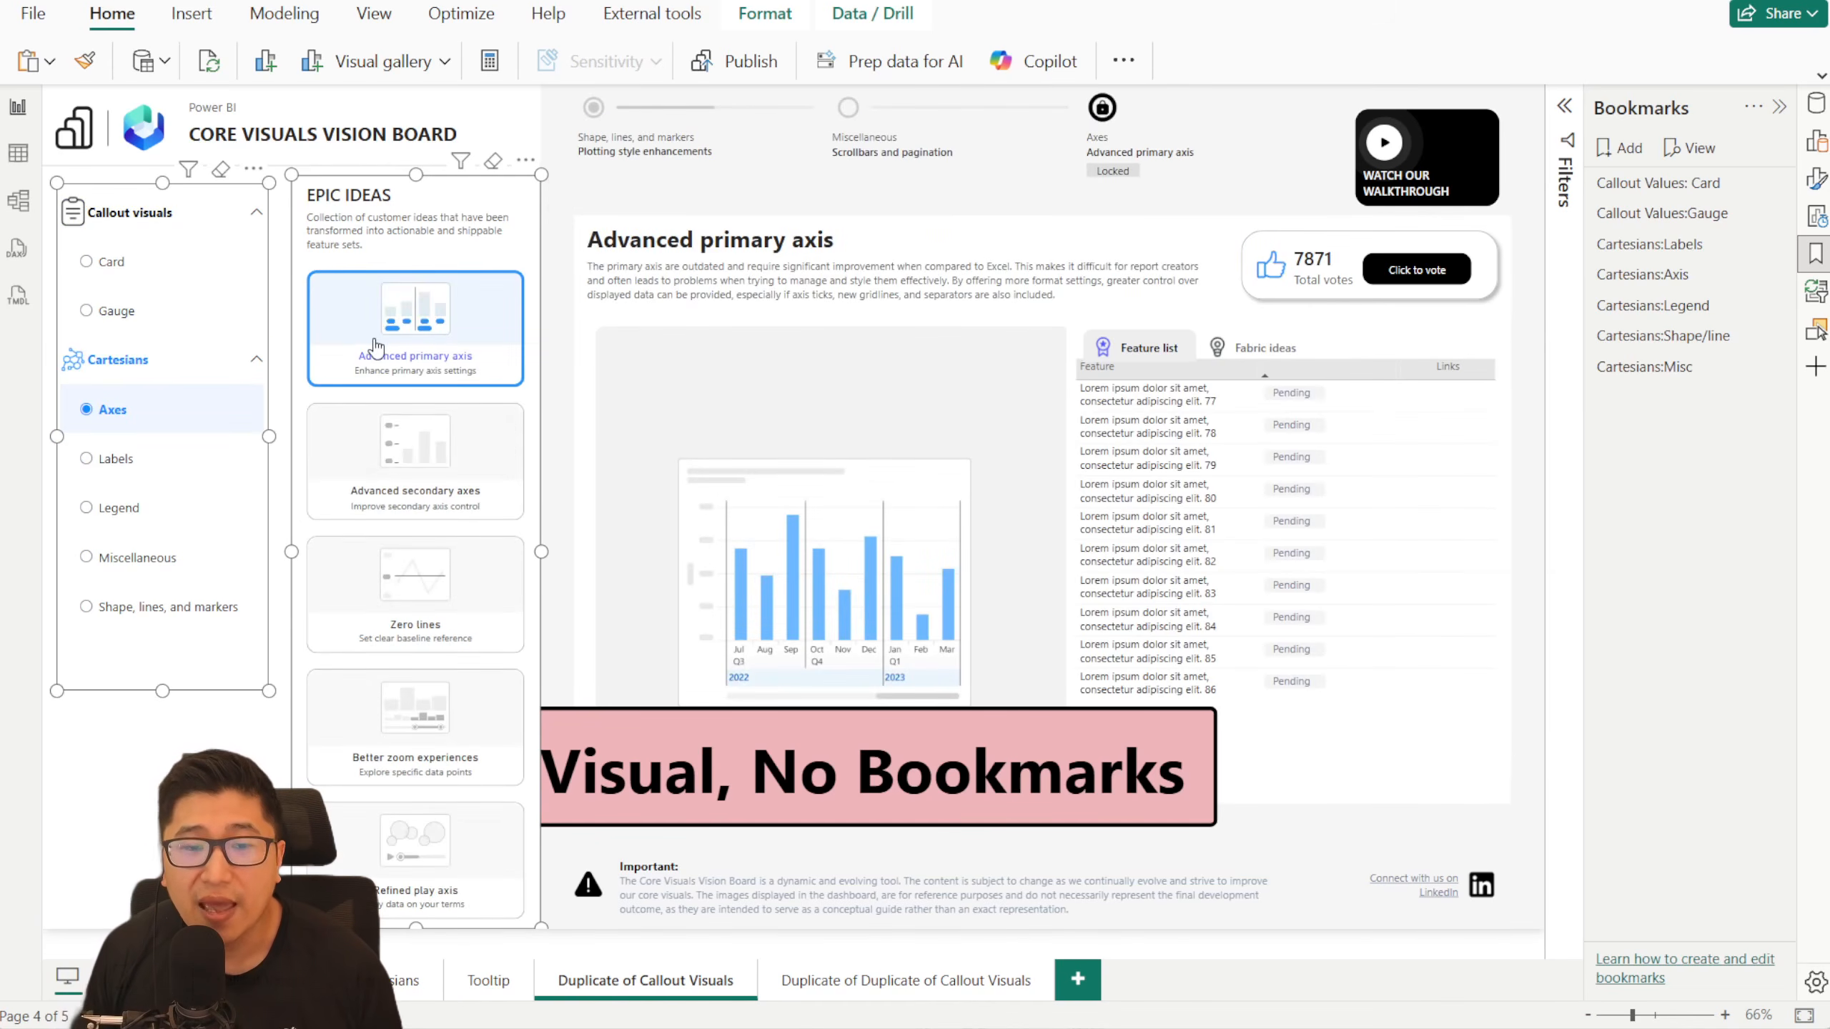
{"action": "left_click", "coordinate": [407, 455]}
{"action": "left_click", "coordinate": [407, 584]}
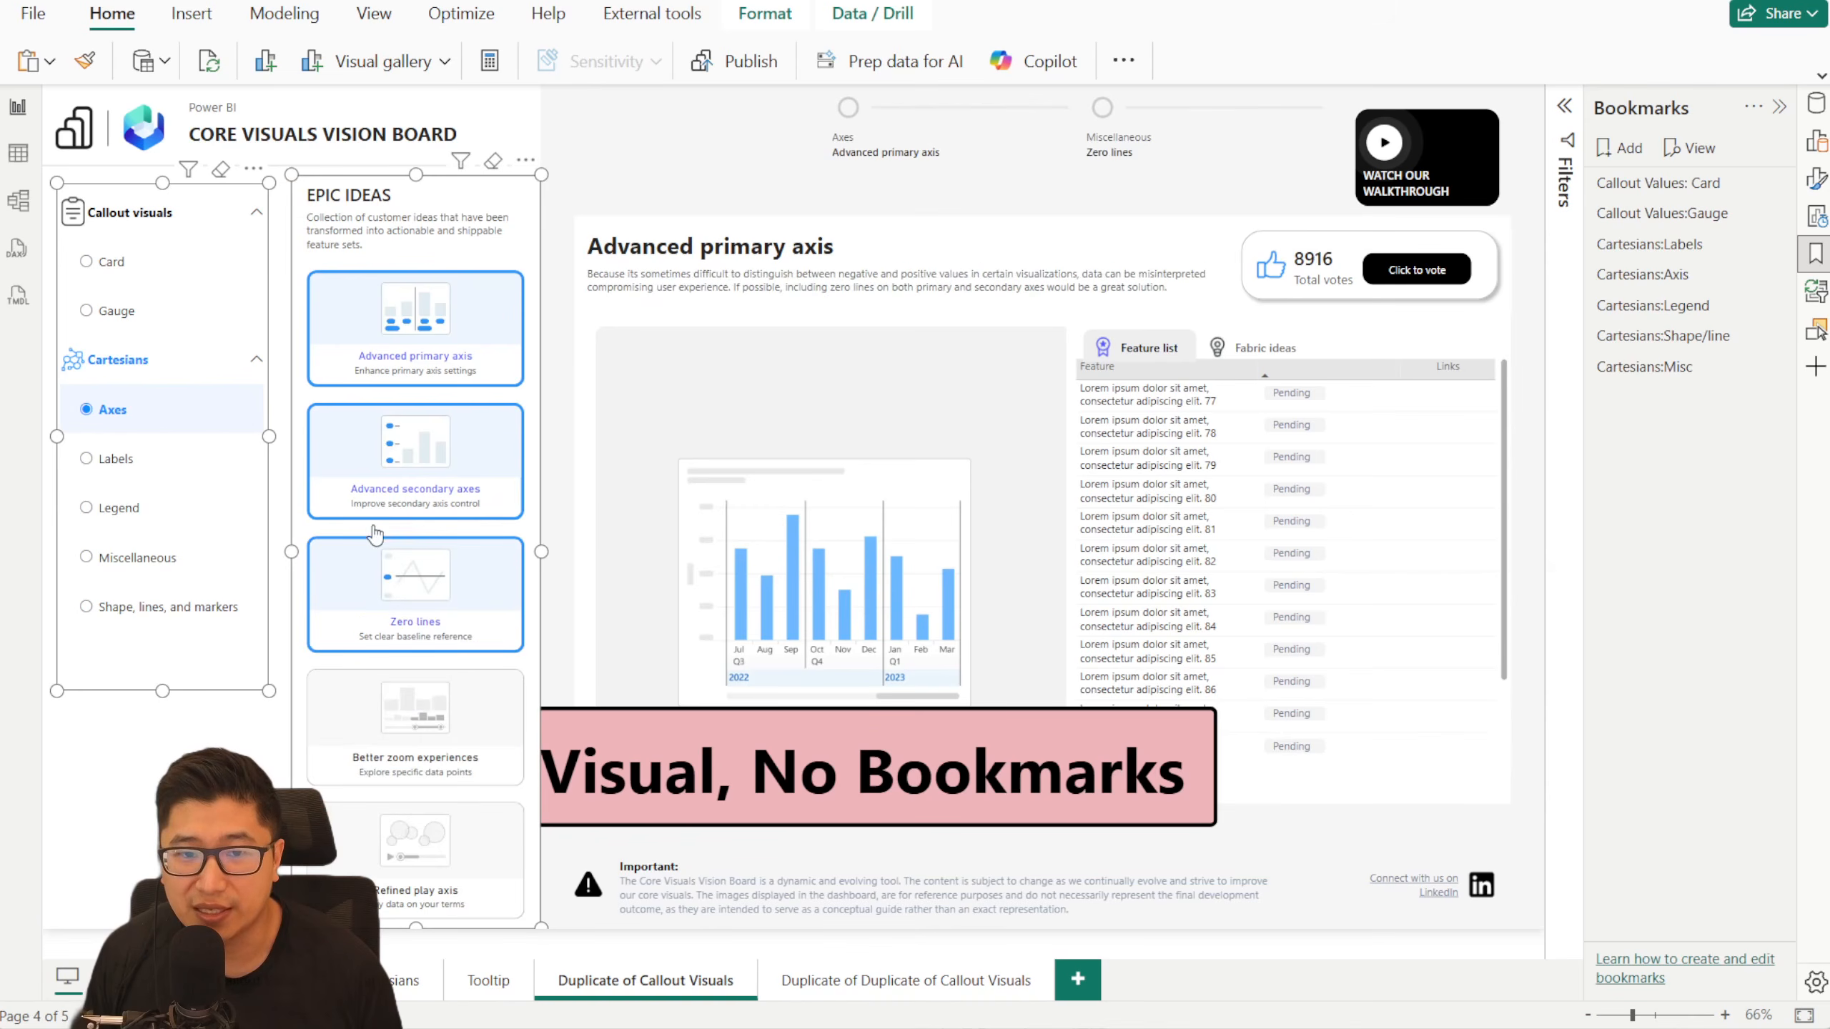
{"action": "left_click", "coordinate": [161, 309]}
{"action": "left_click", "coordinate": [392, 342]}
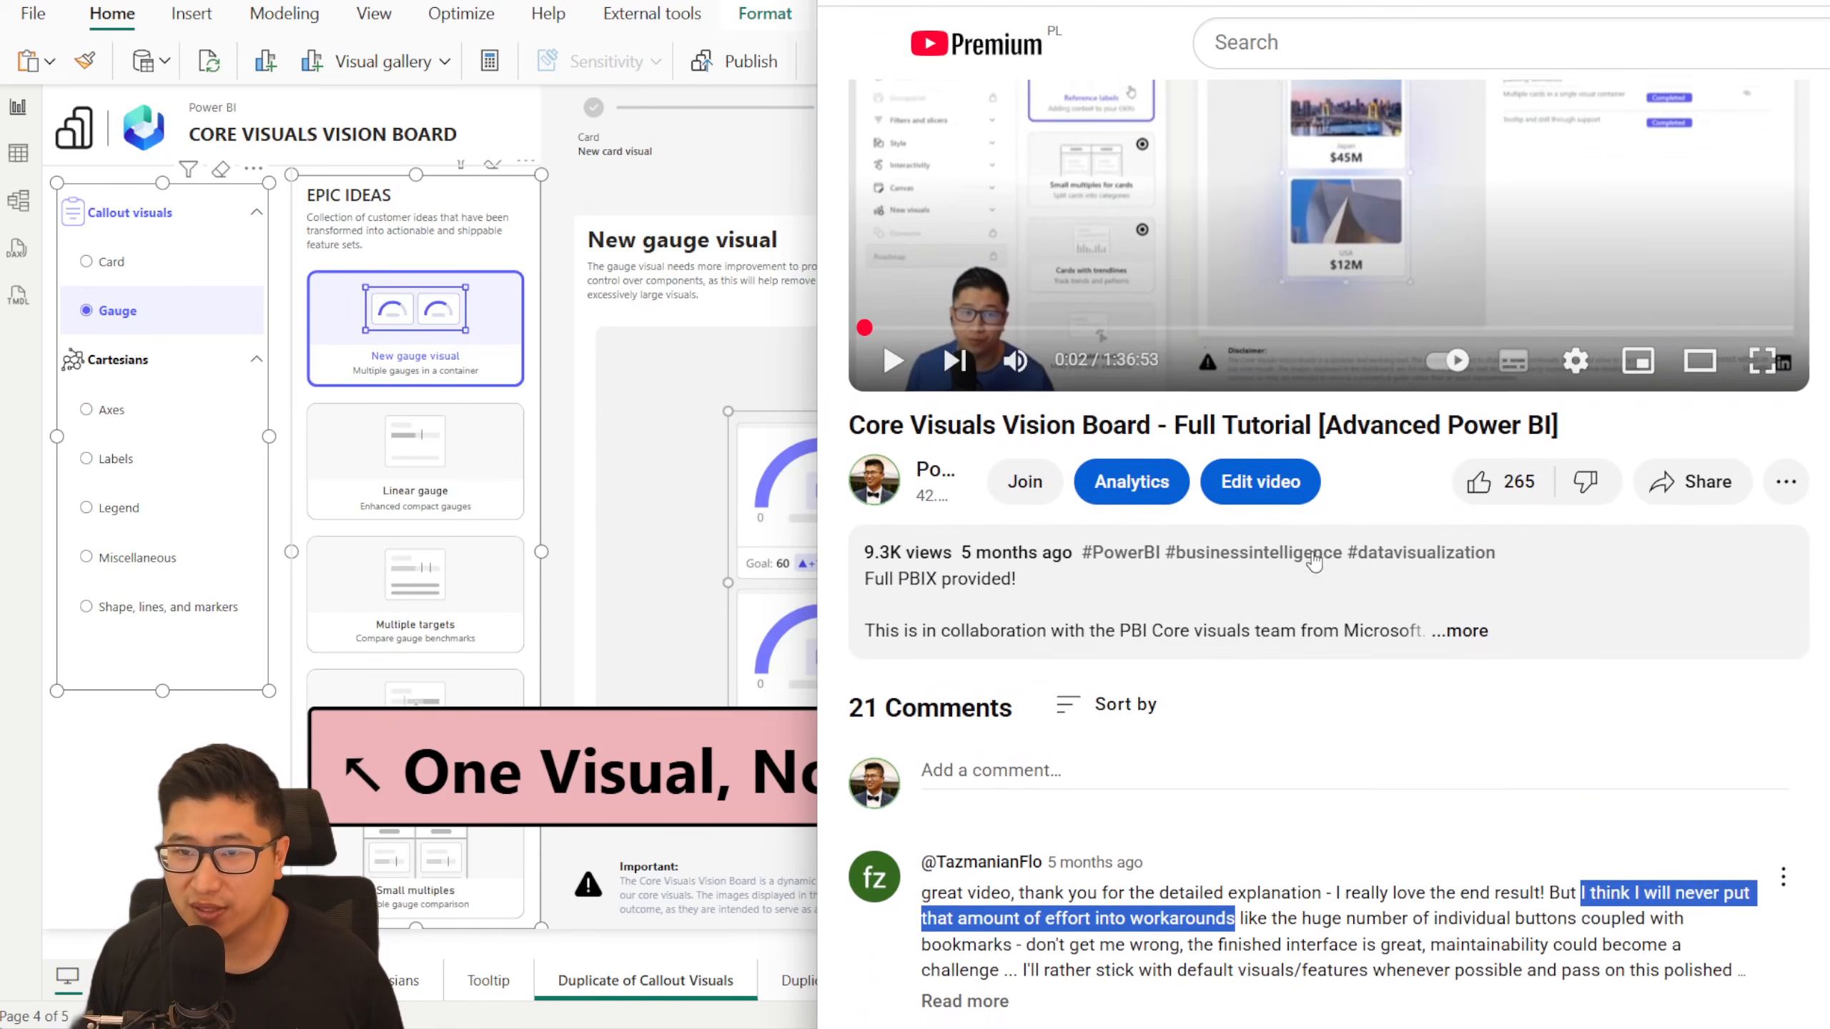
- Check the YouTube description and GitHub repository for the starter files, hide the bookmark list, and return to the Power BI report
{"action": "scroll", "coordinate": [1139, 843], "scroll_direction": "down", "scroll_amount": 2}
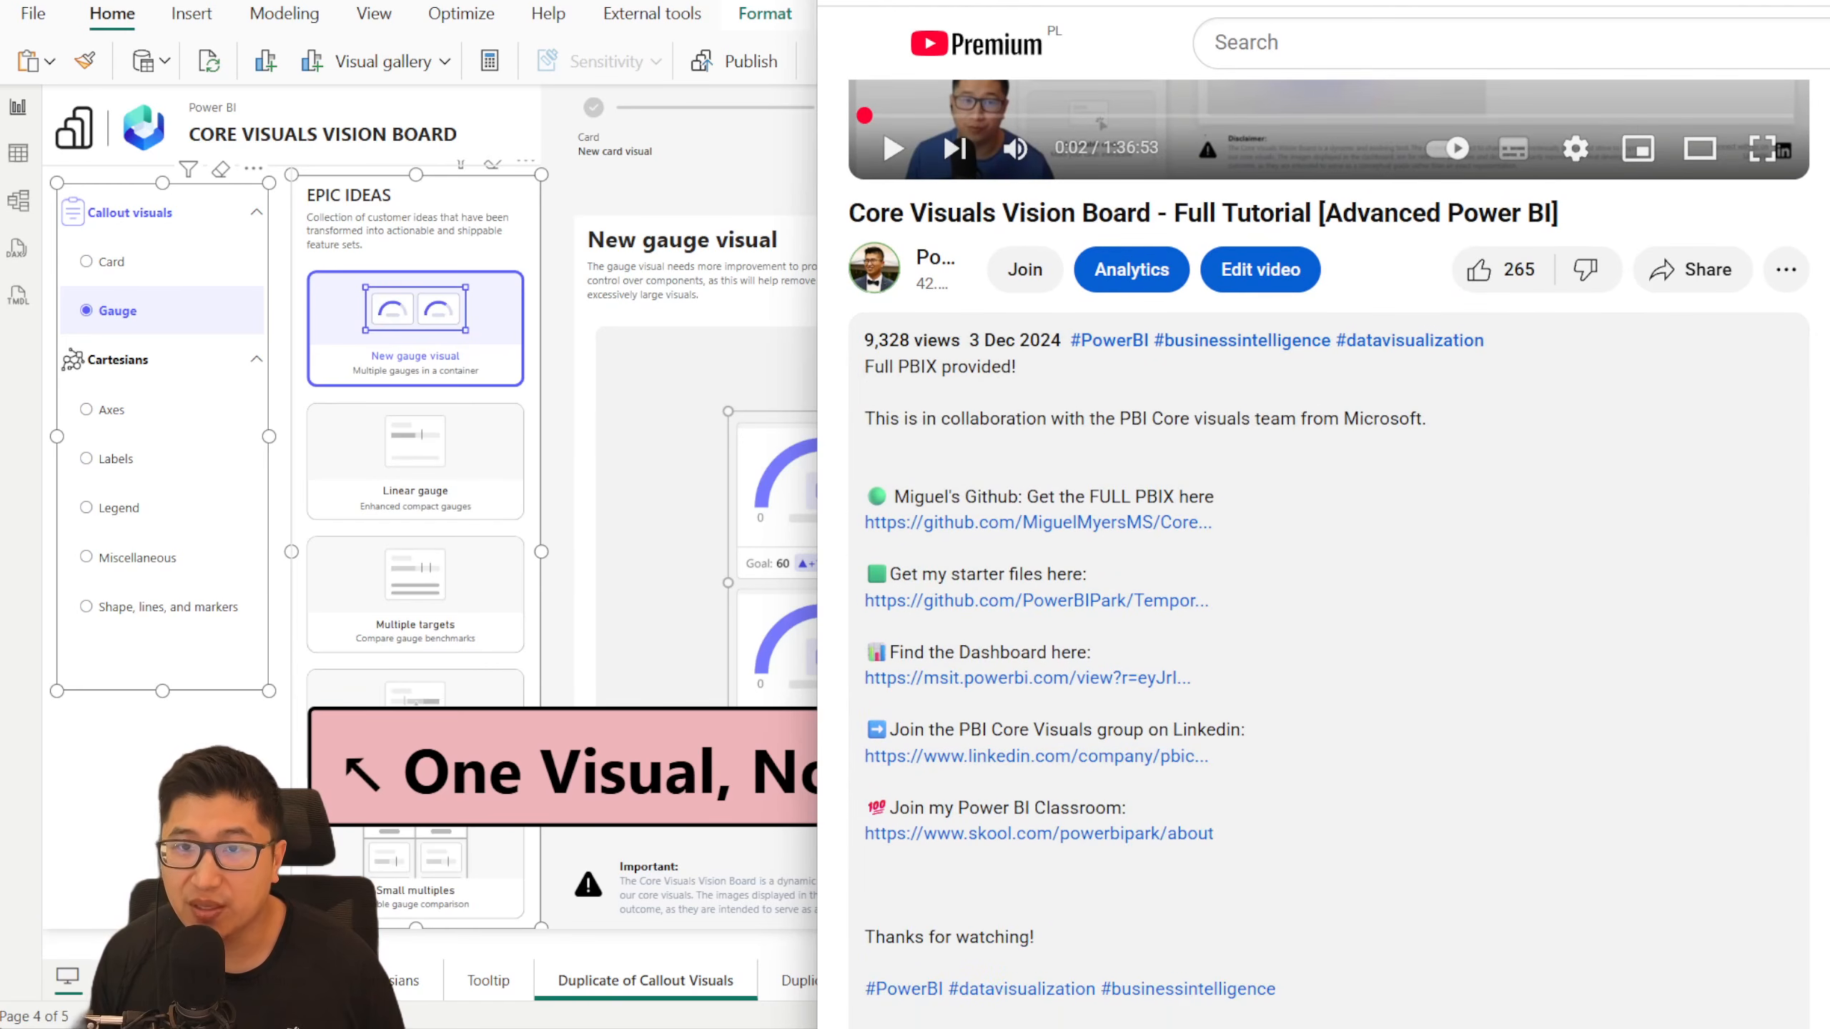
{"action": "left_click", "coordinate": [966, 3]}
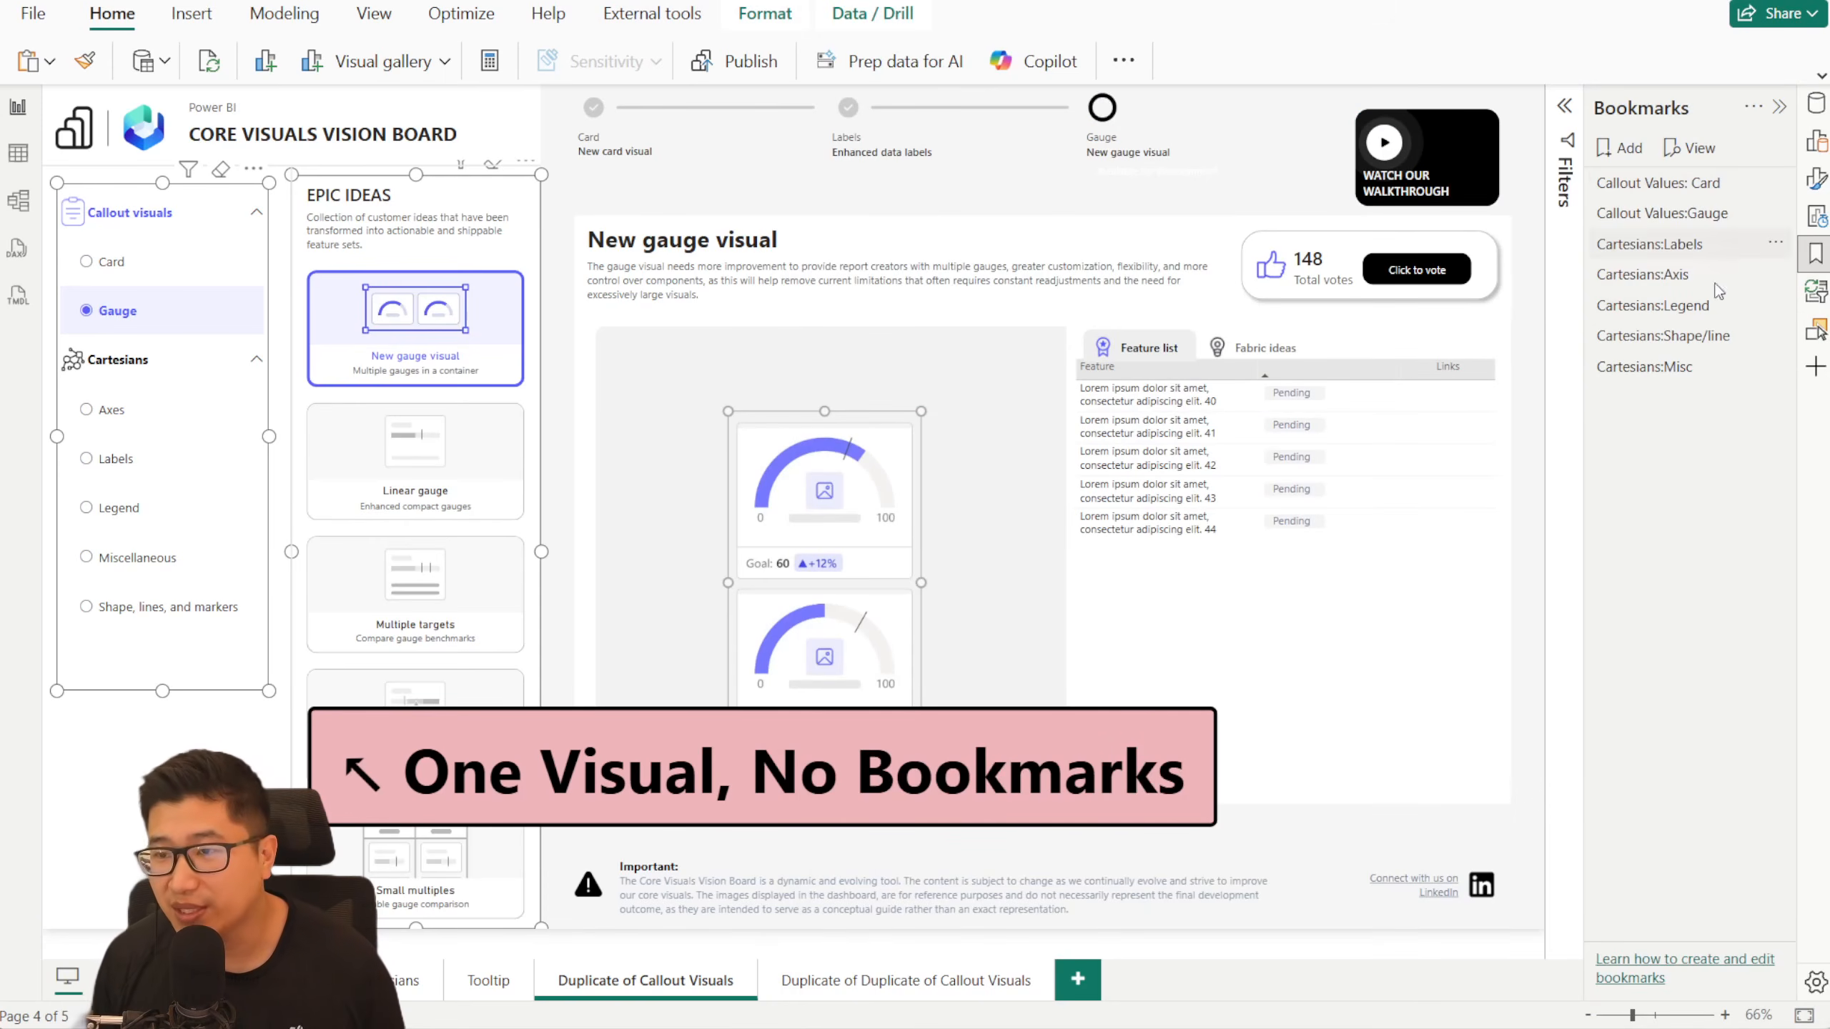
{"action": "left_click", "coordinate": [1780, 108]}
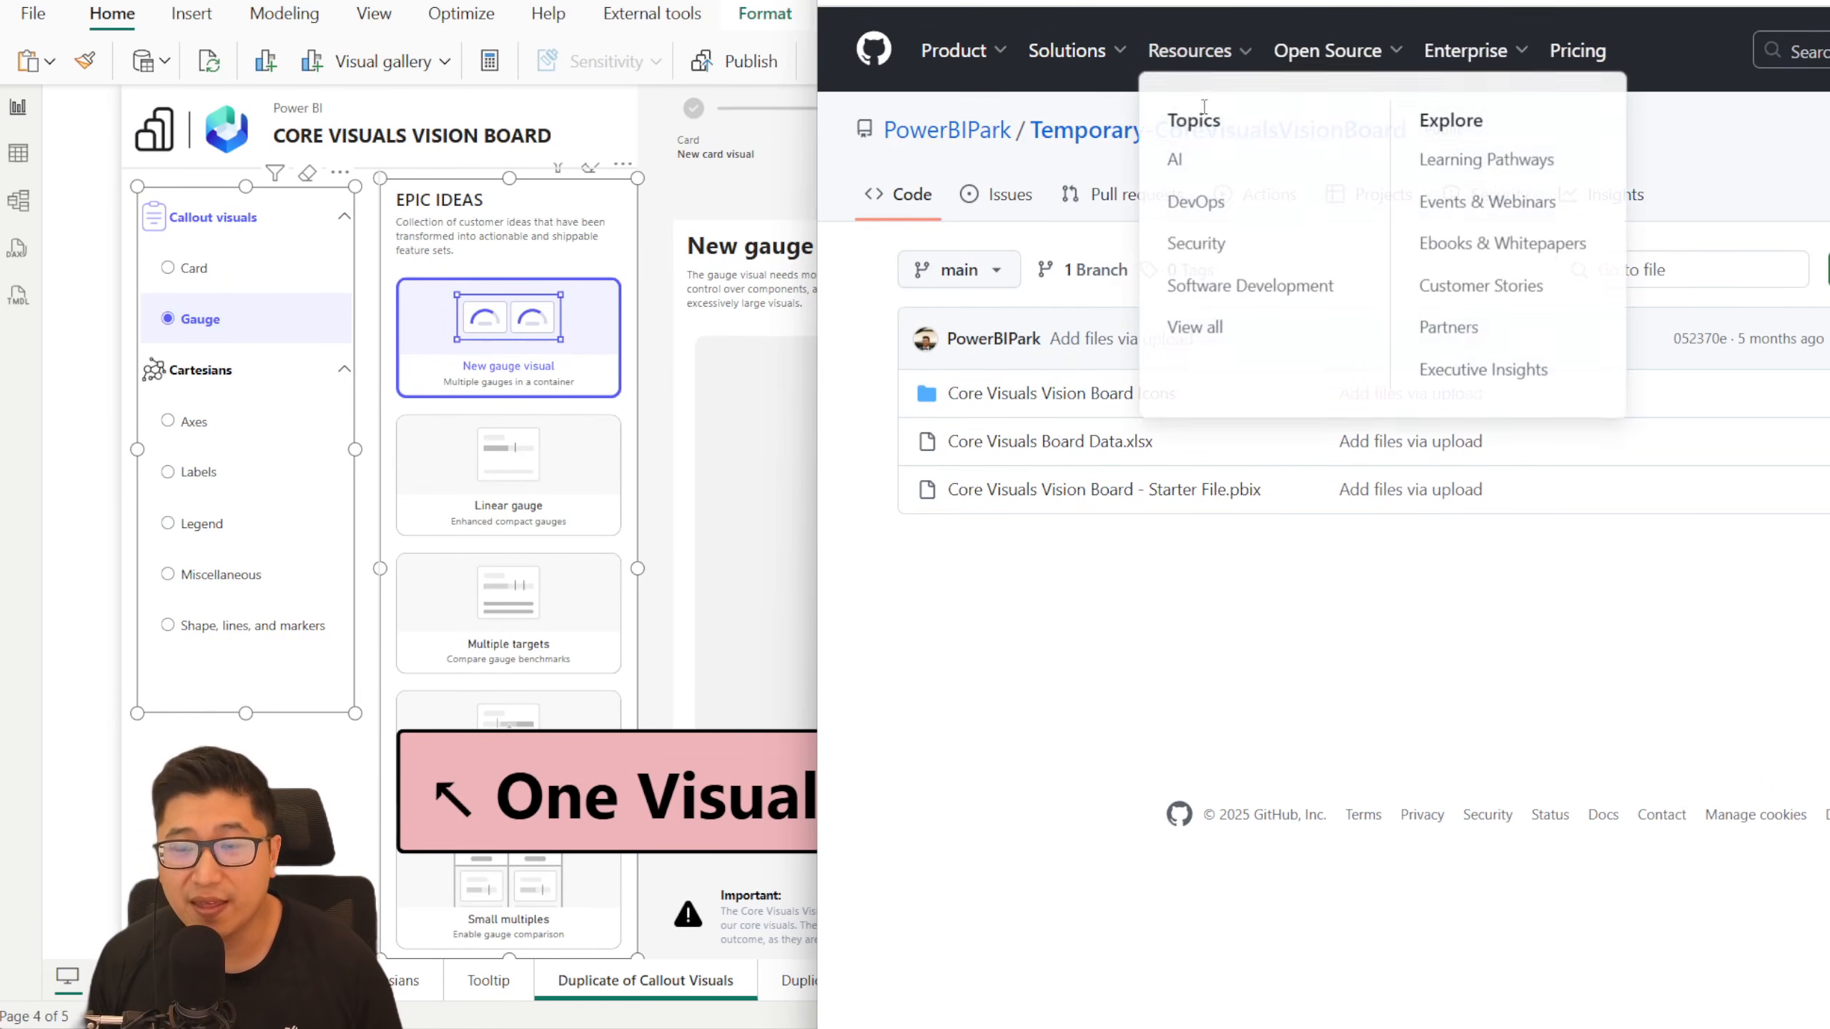
{"action": "left_click", "coordinate": [657, 564]}
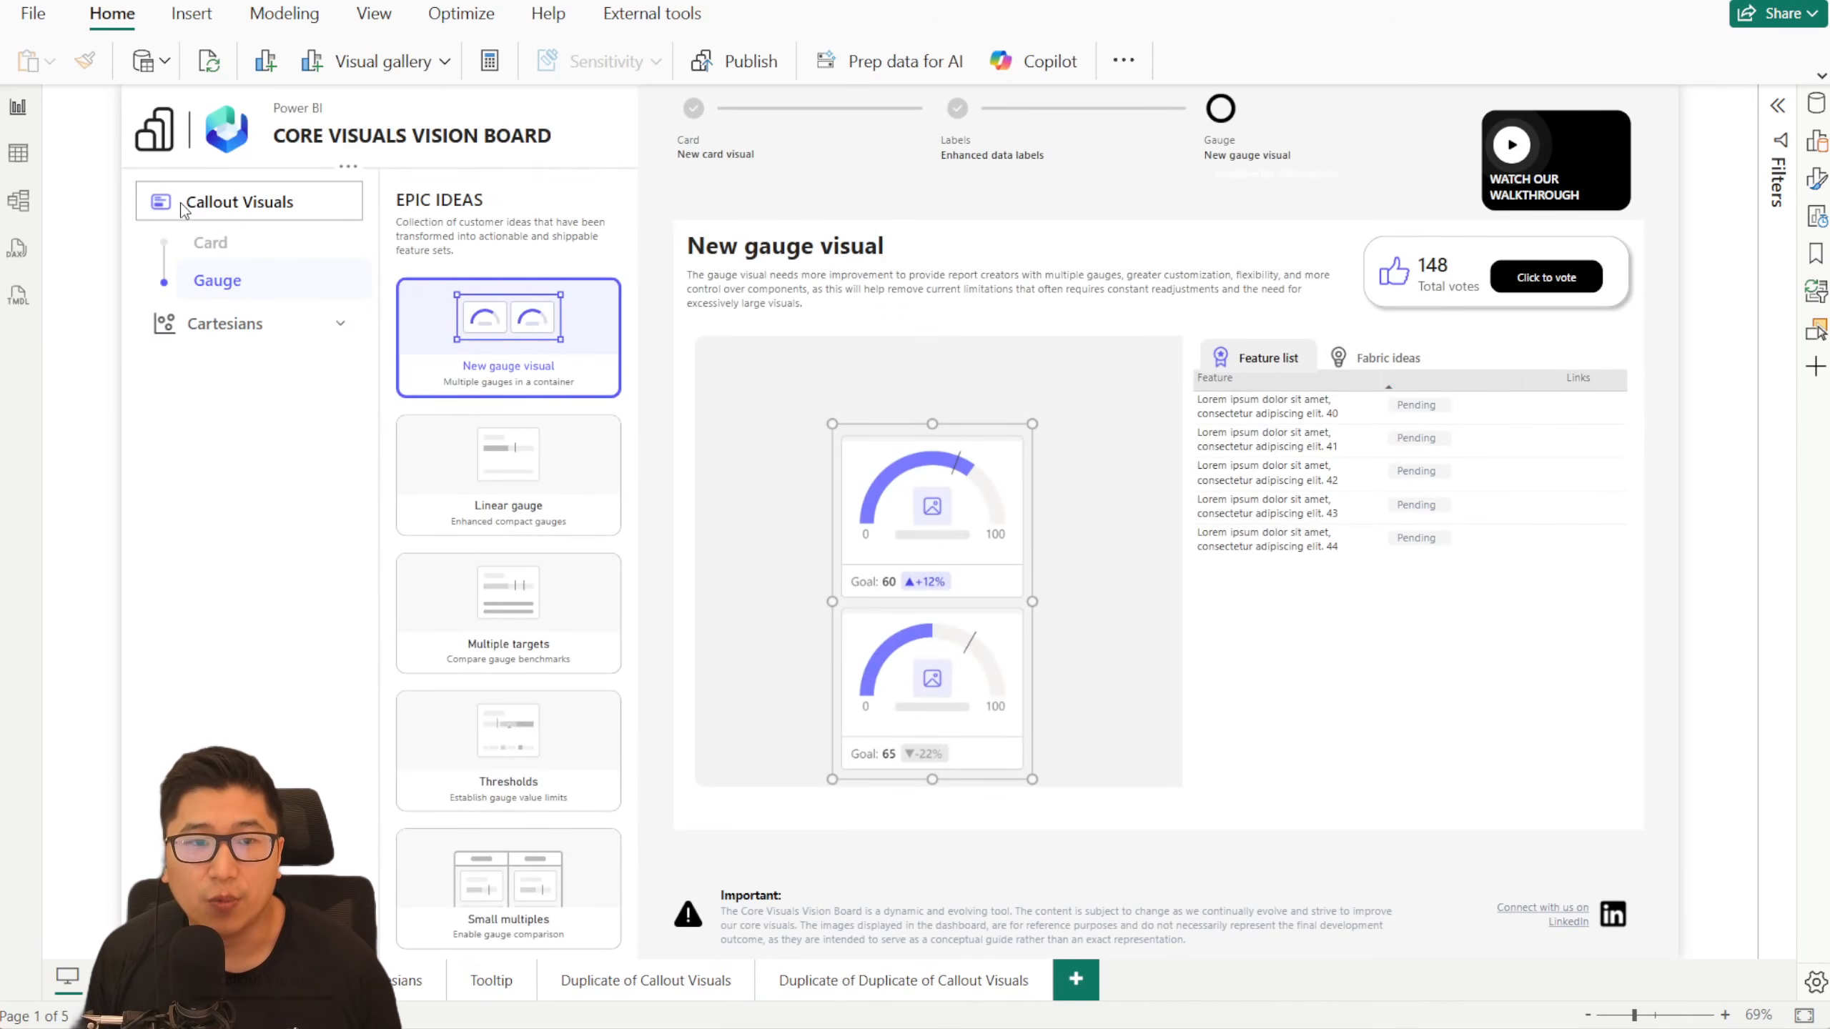
- Inspect the separate Callout Visuals, Card, Gauge and Cartesians navigation buttons on the Callout Visuals page by selecting each one
{"action": "left_click", "coordinate": [182, 205]}
{"action": "left_click", "coordinate": [241, 247]}
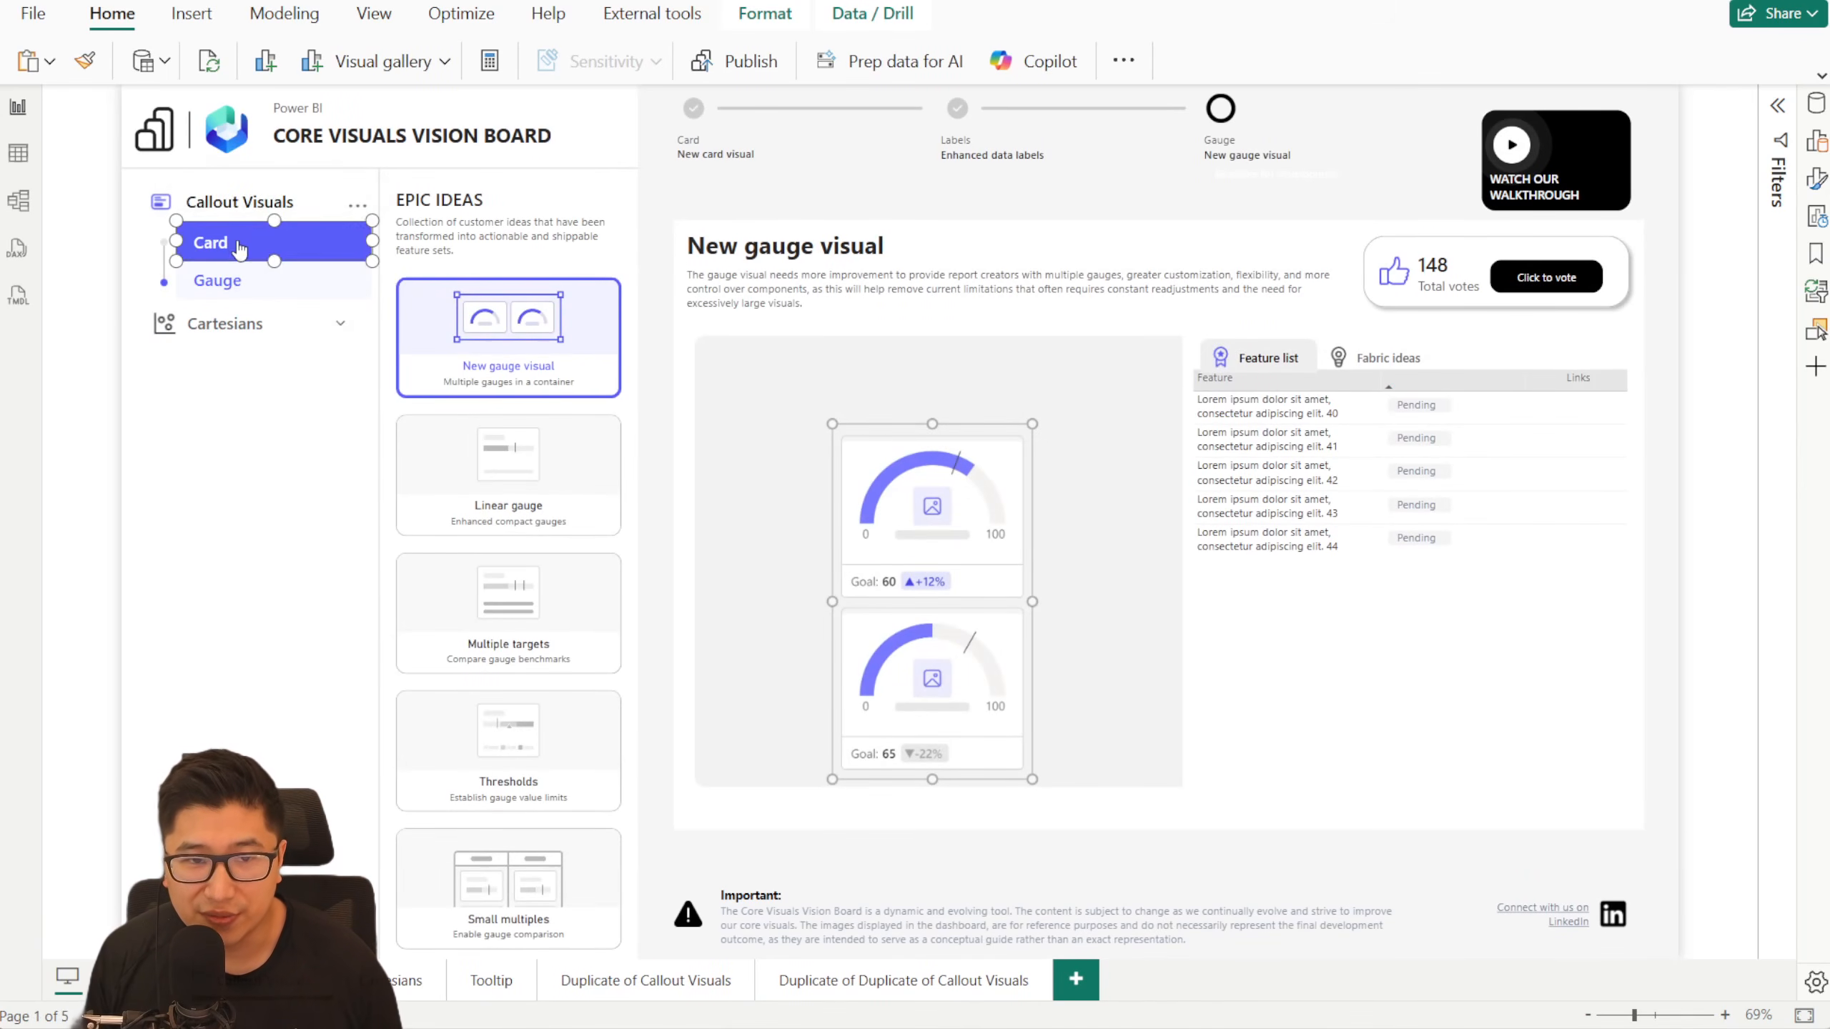
{"action": "left_click", "coordinate": [291, 283]}
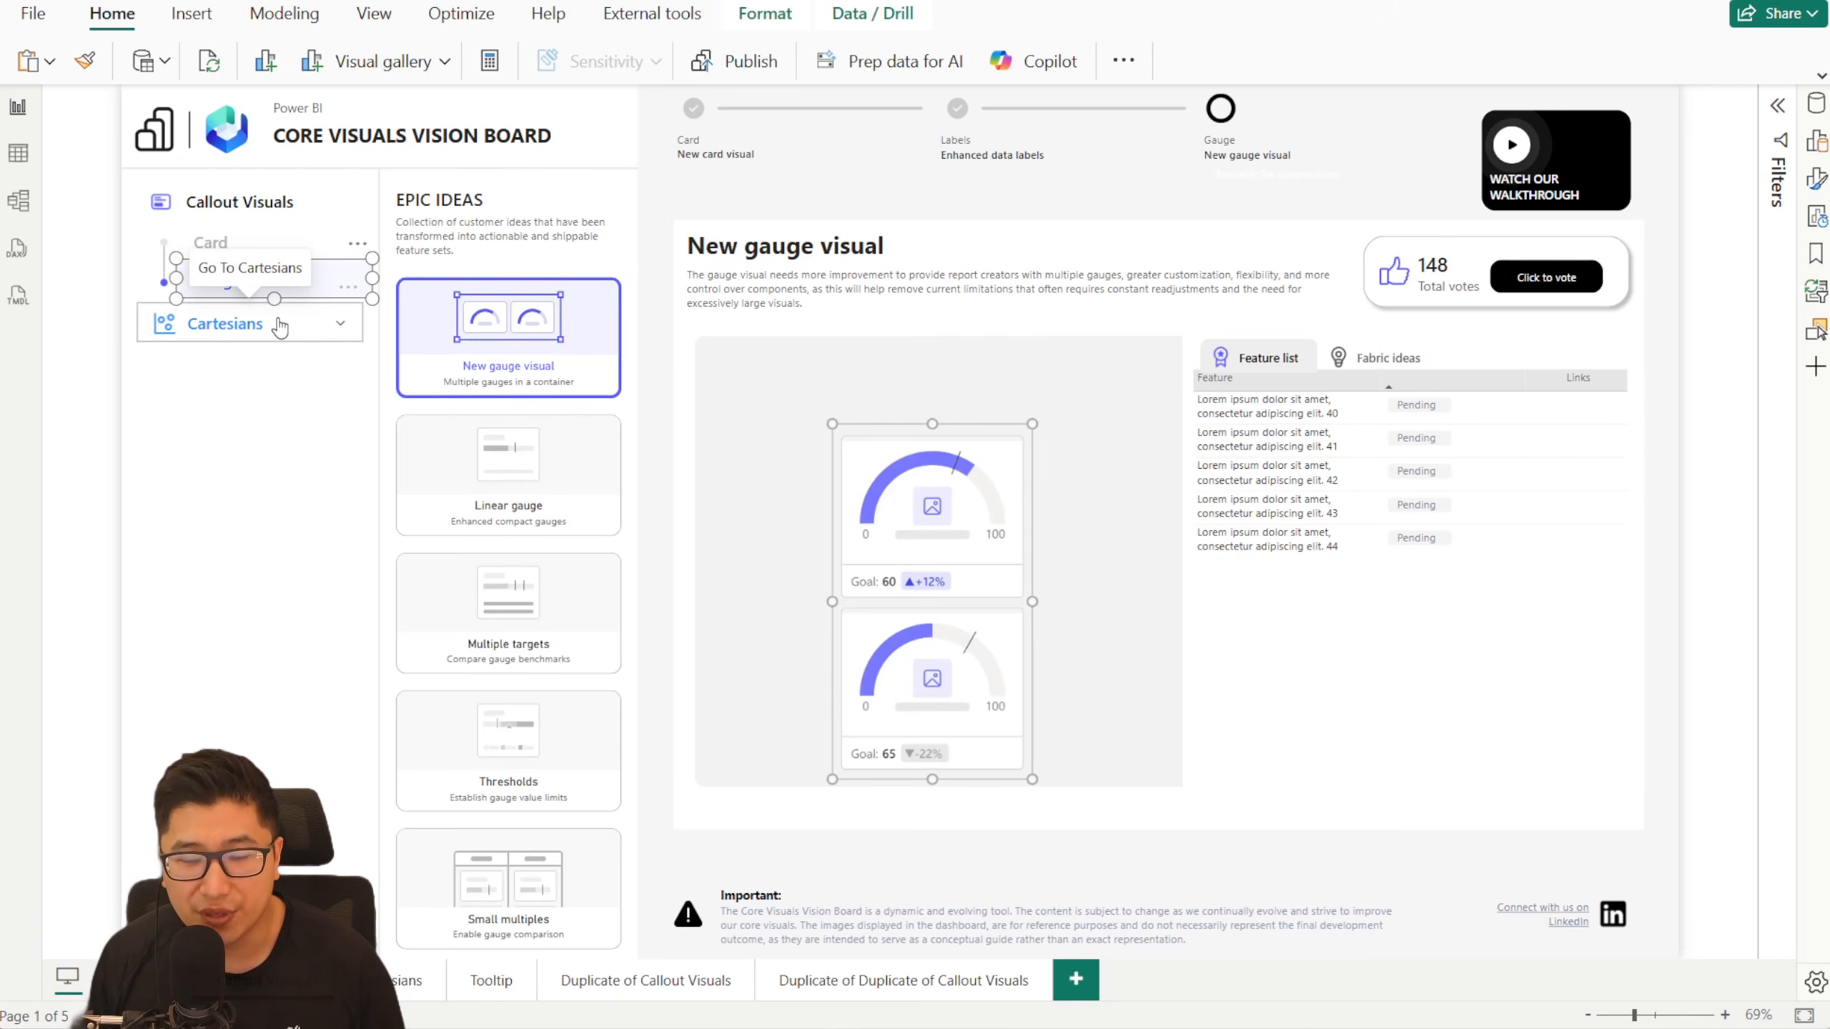
{"action": "left_click", "coordinate": [278, 327]}
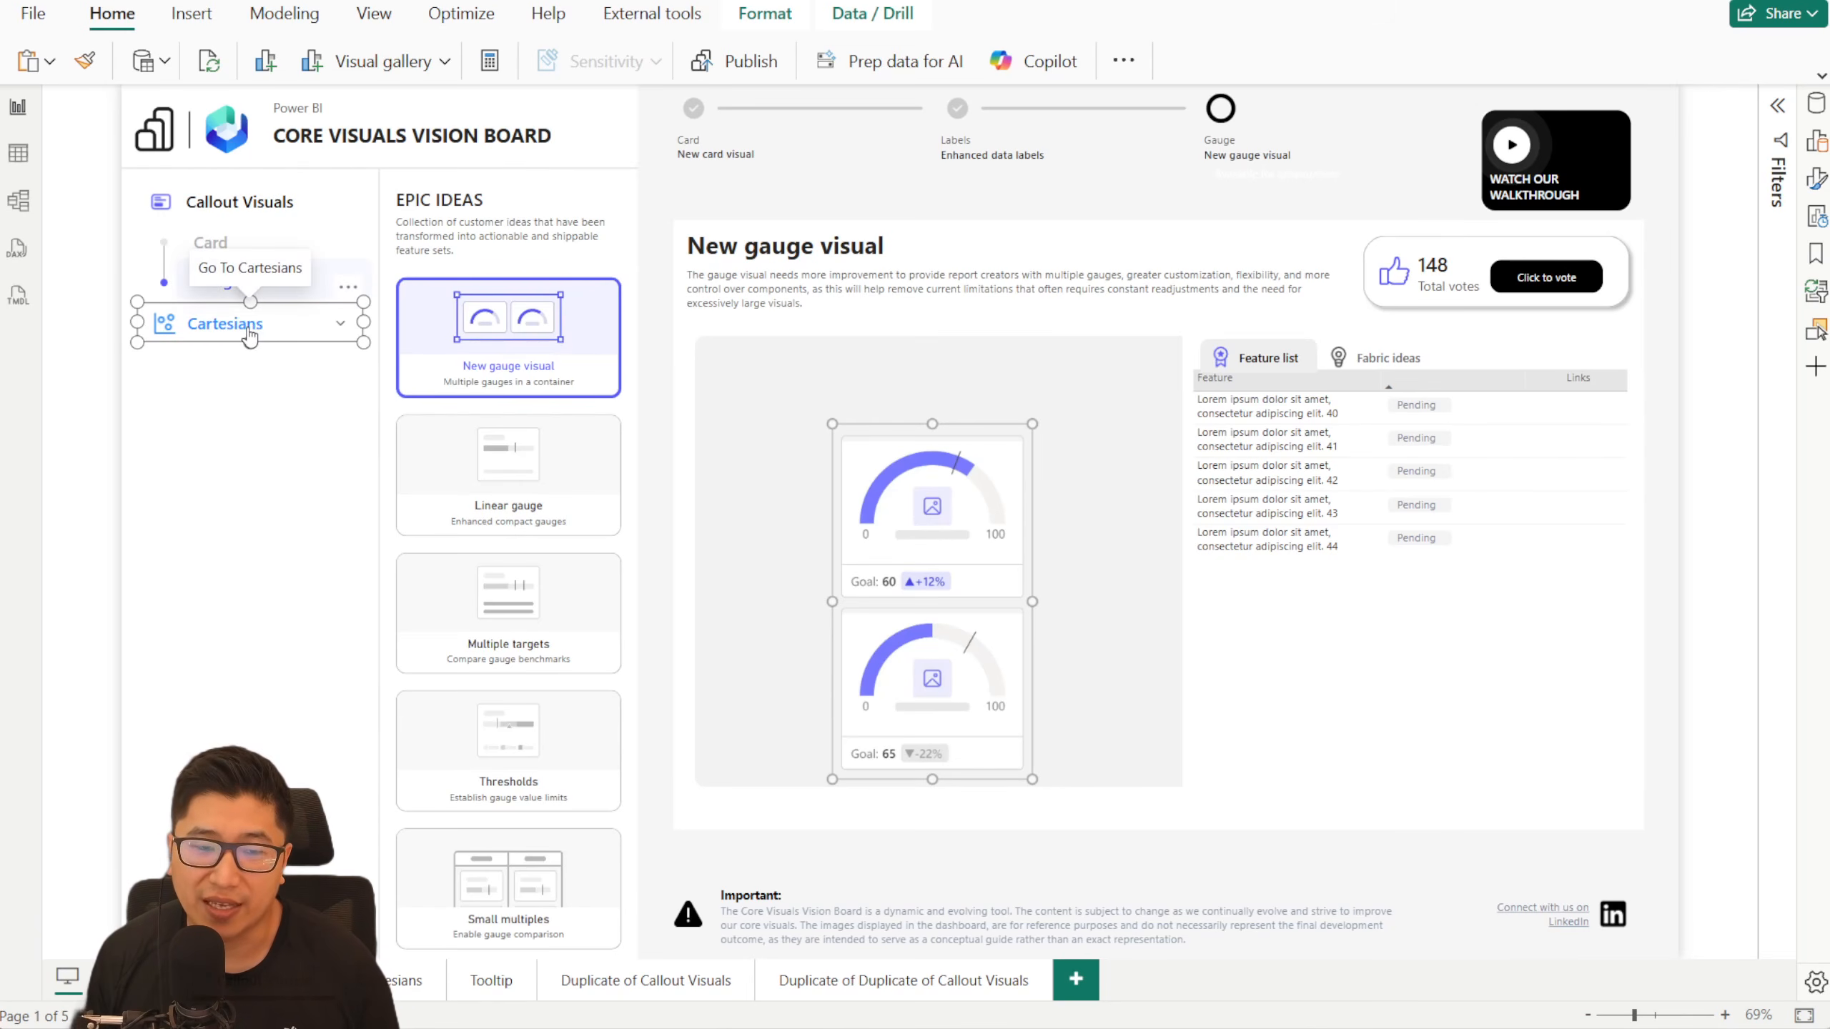
{"action": "left_click", "coordinate": [238, 203]}
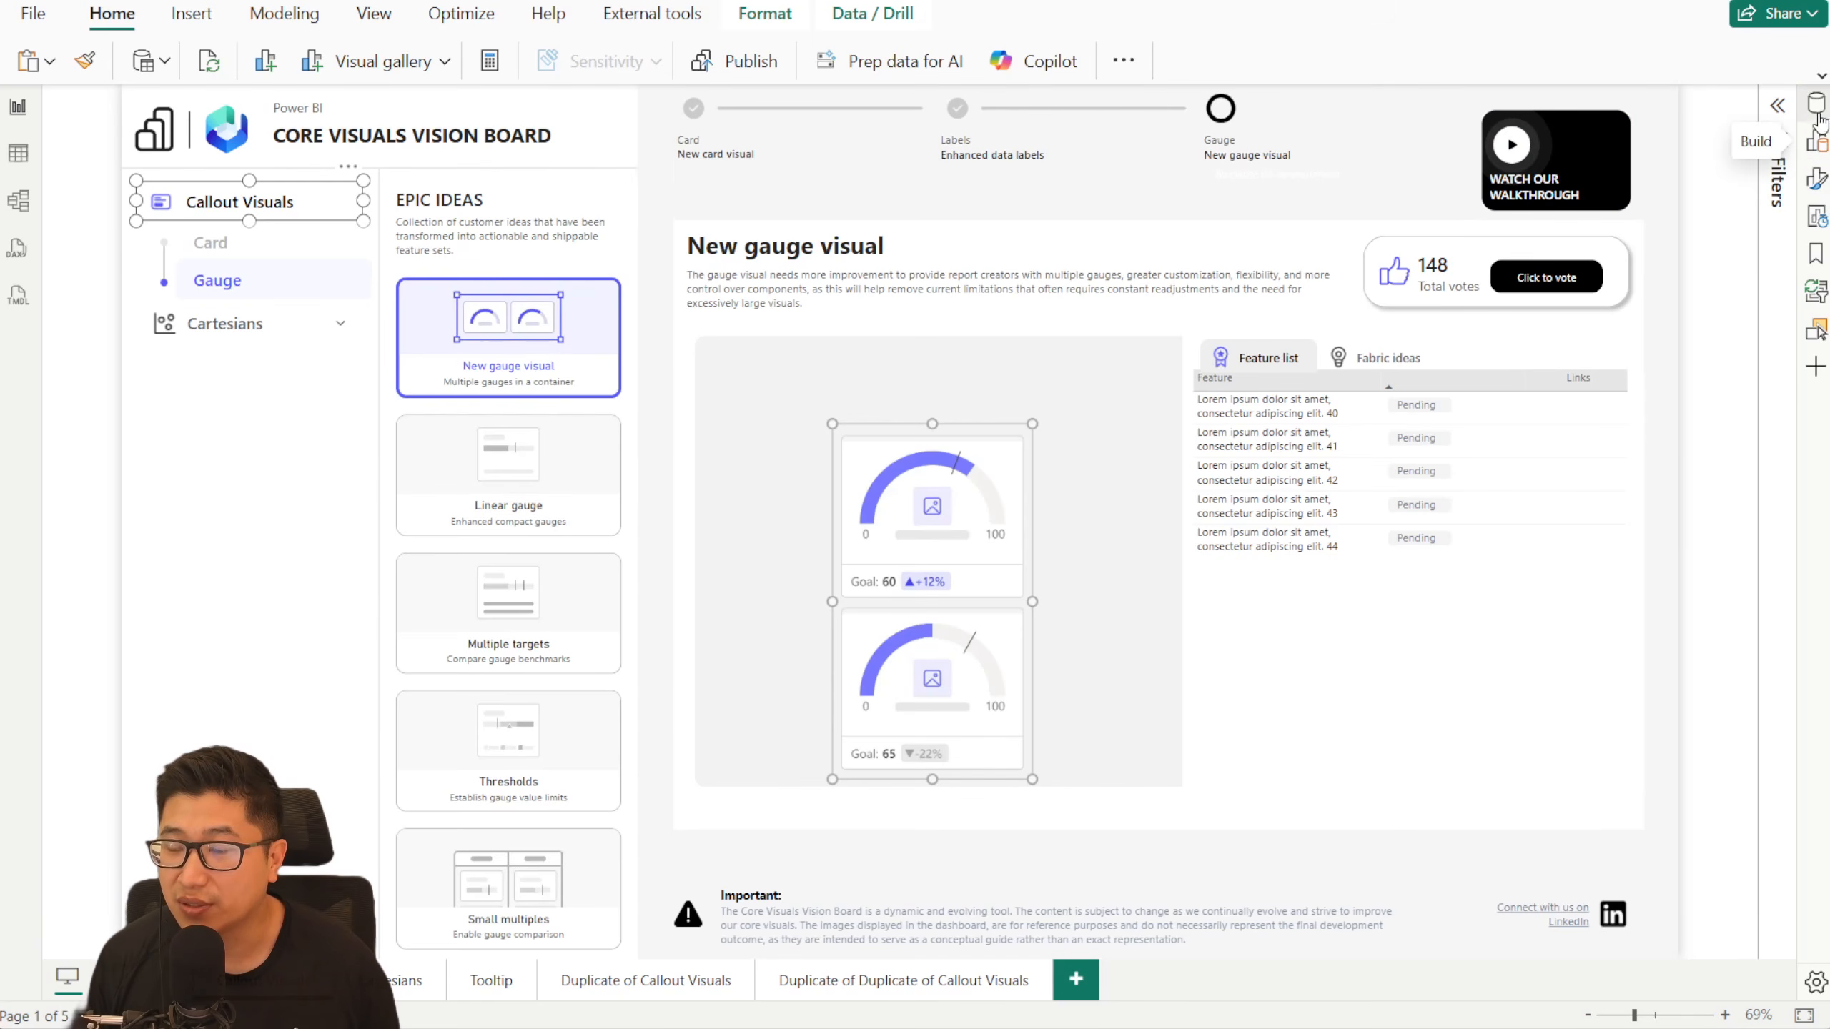
- Display the page's layer order beside the bookmarks and apply the Callout Values: Card, Callout Values:Gauge and Cartesians:Labels bookmarks to compare layer visibility
{"action": "left_click", "coordinate": [1812, 332]}
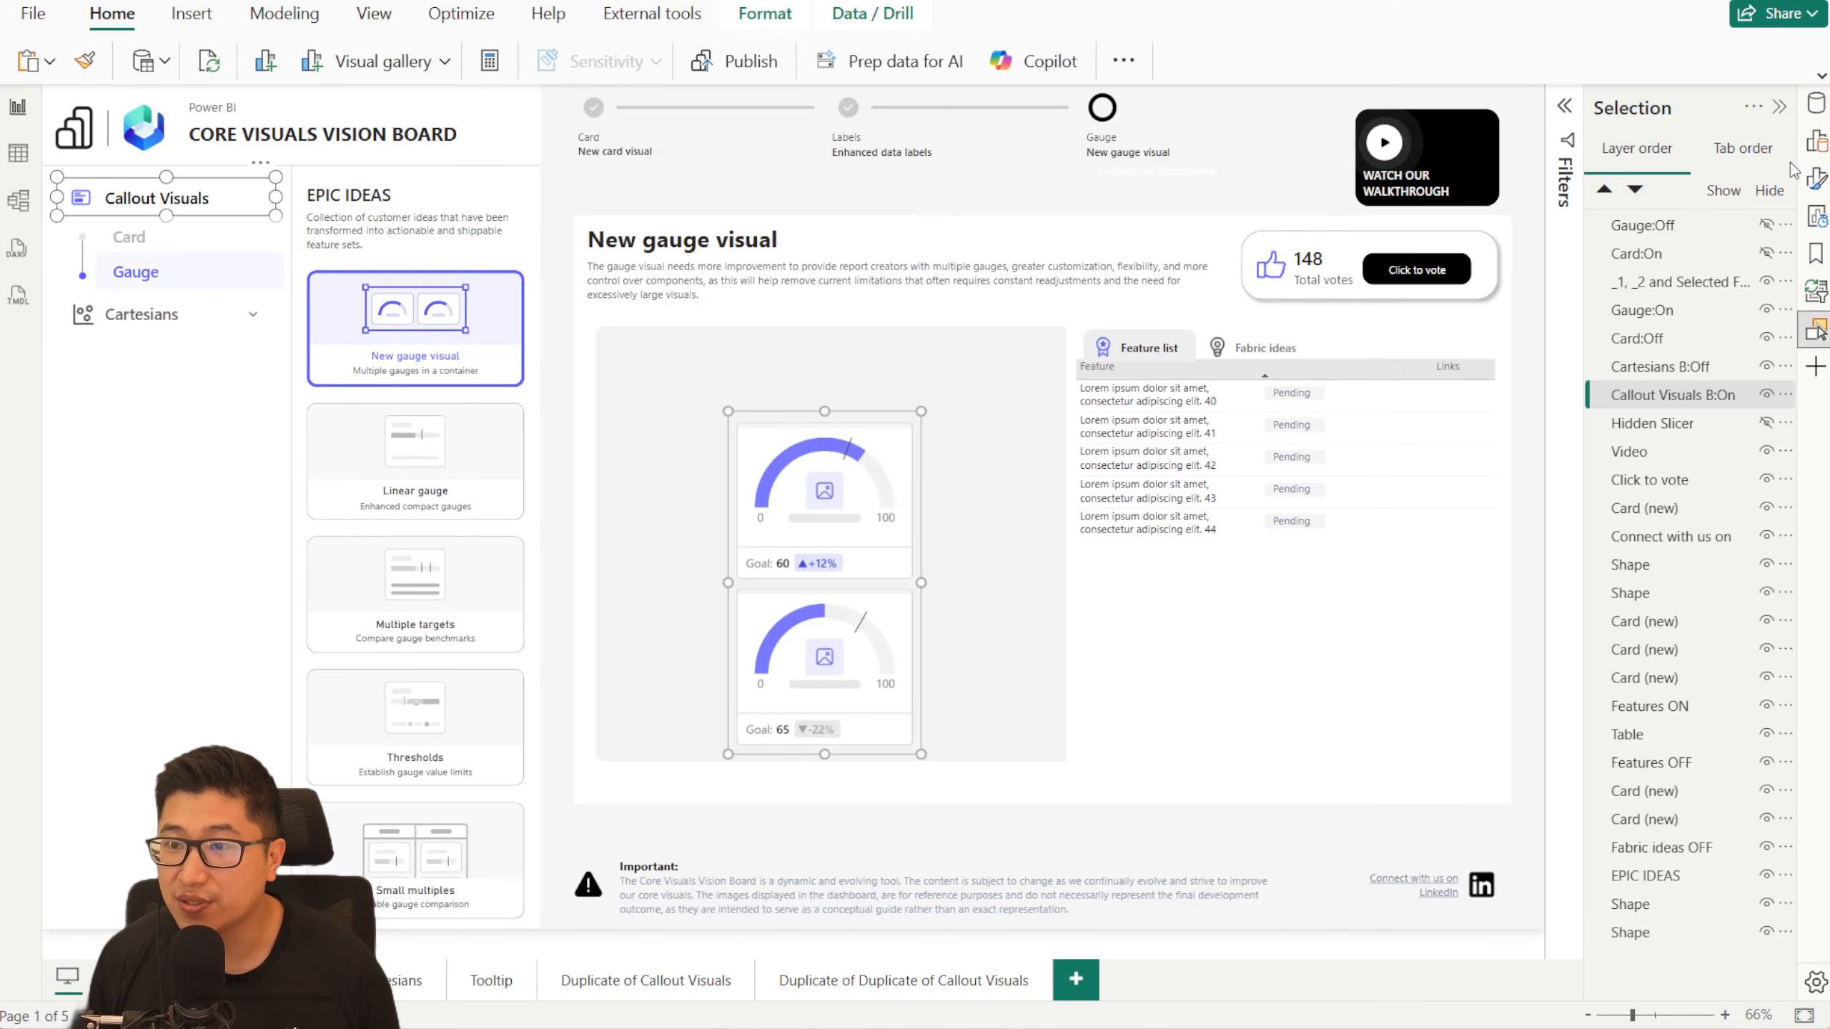
{"action": "left_click", "coordinate": [1815, 253]}
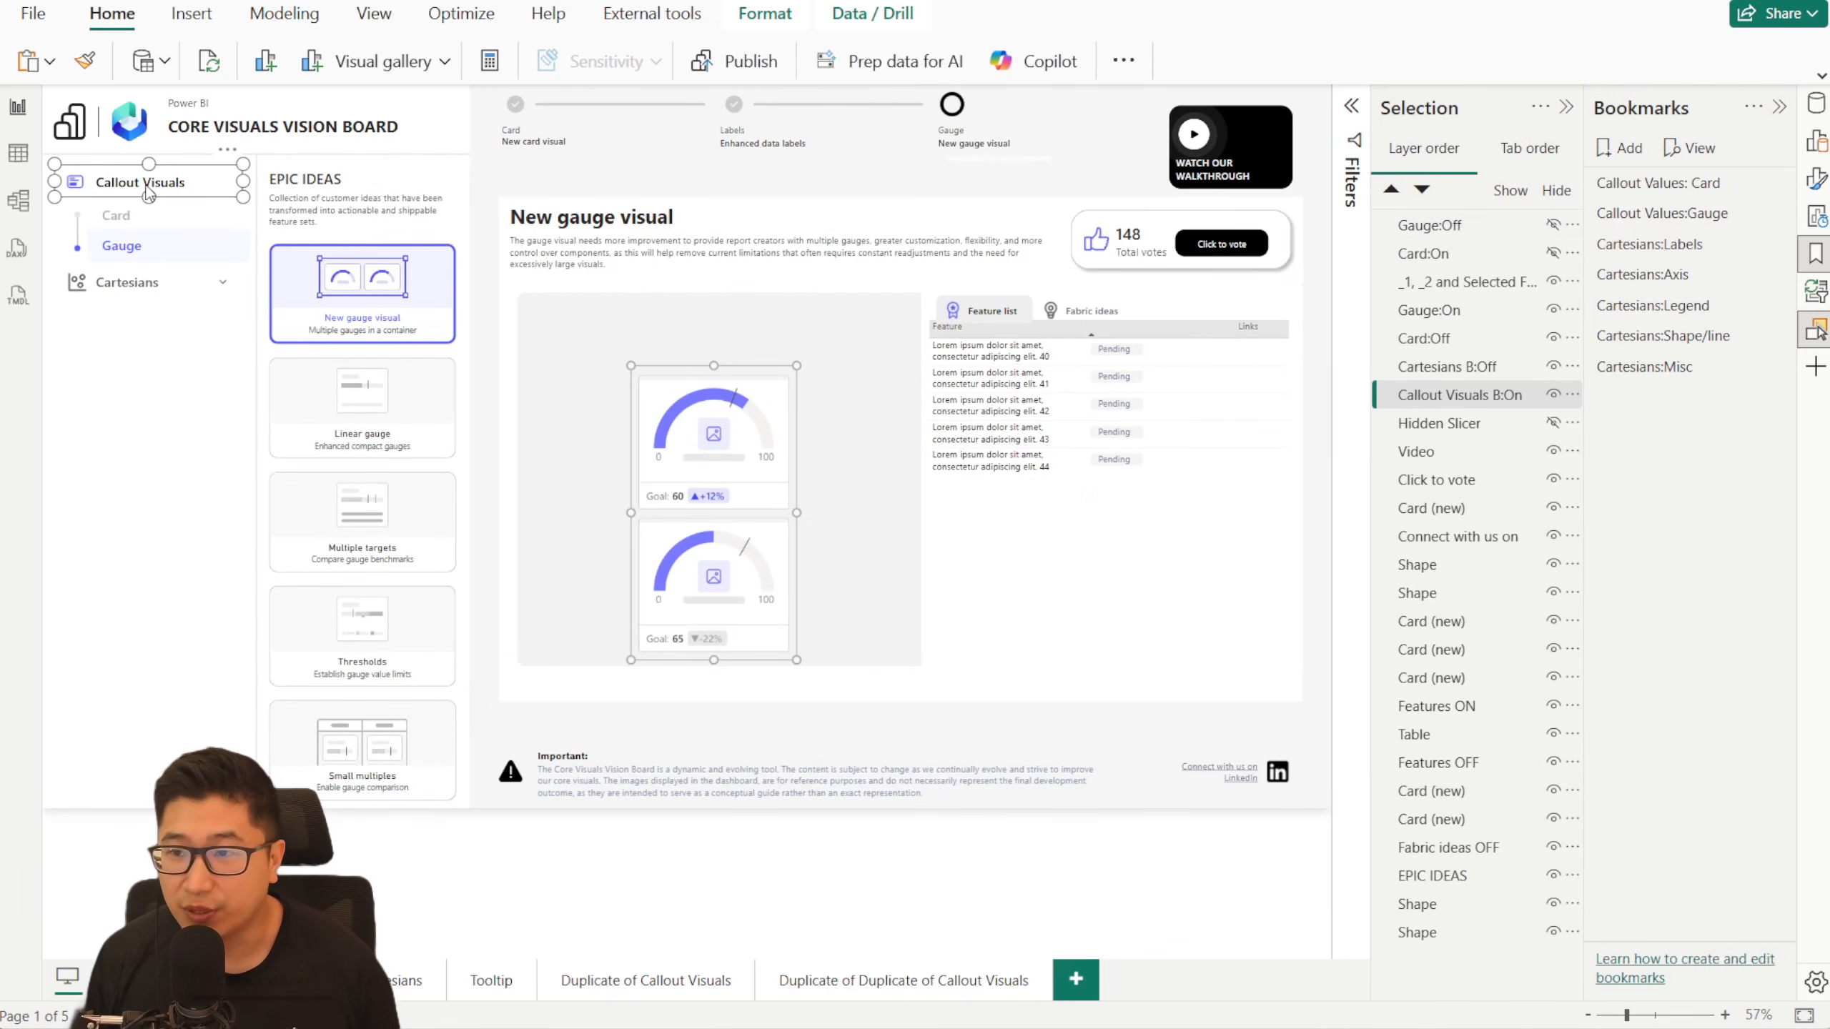
{"action": "left_click", "coordinate": [1737, 188]}
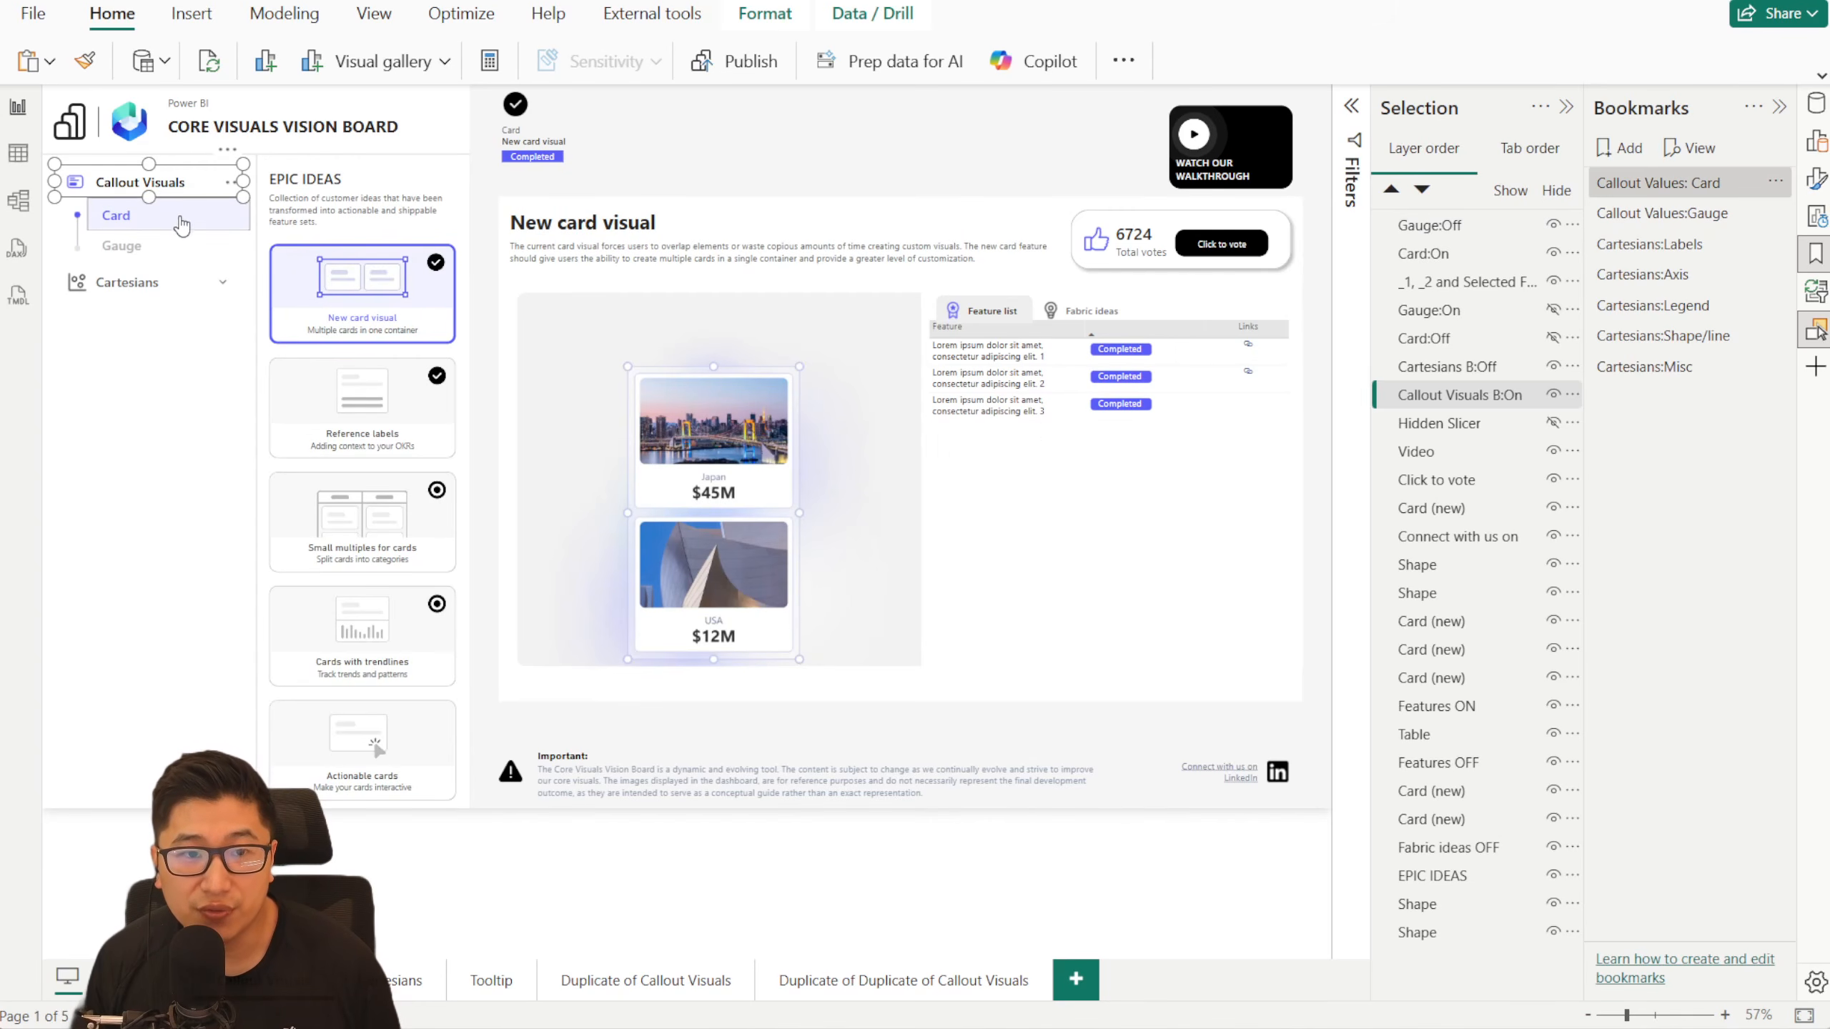
{"action": "left_click", "coordinate": [1687, 215]}
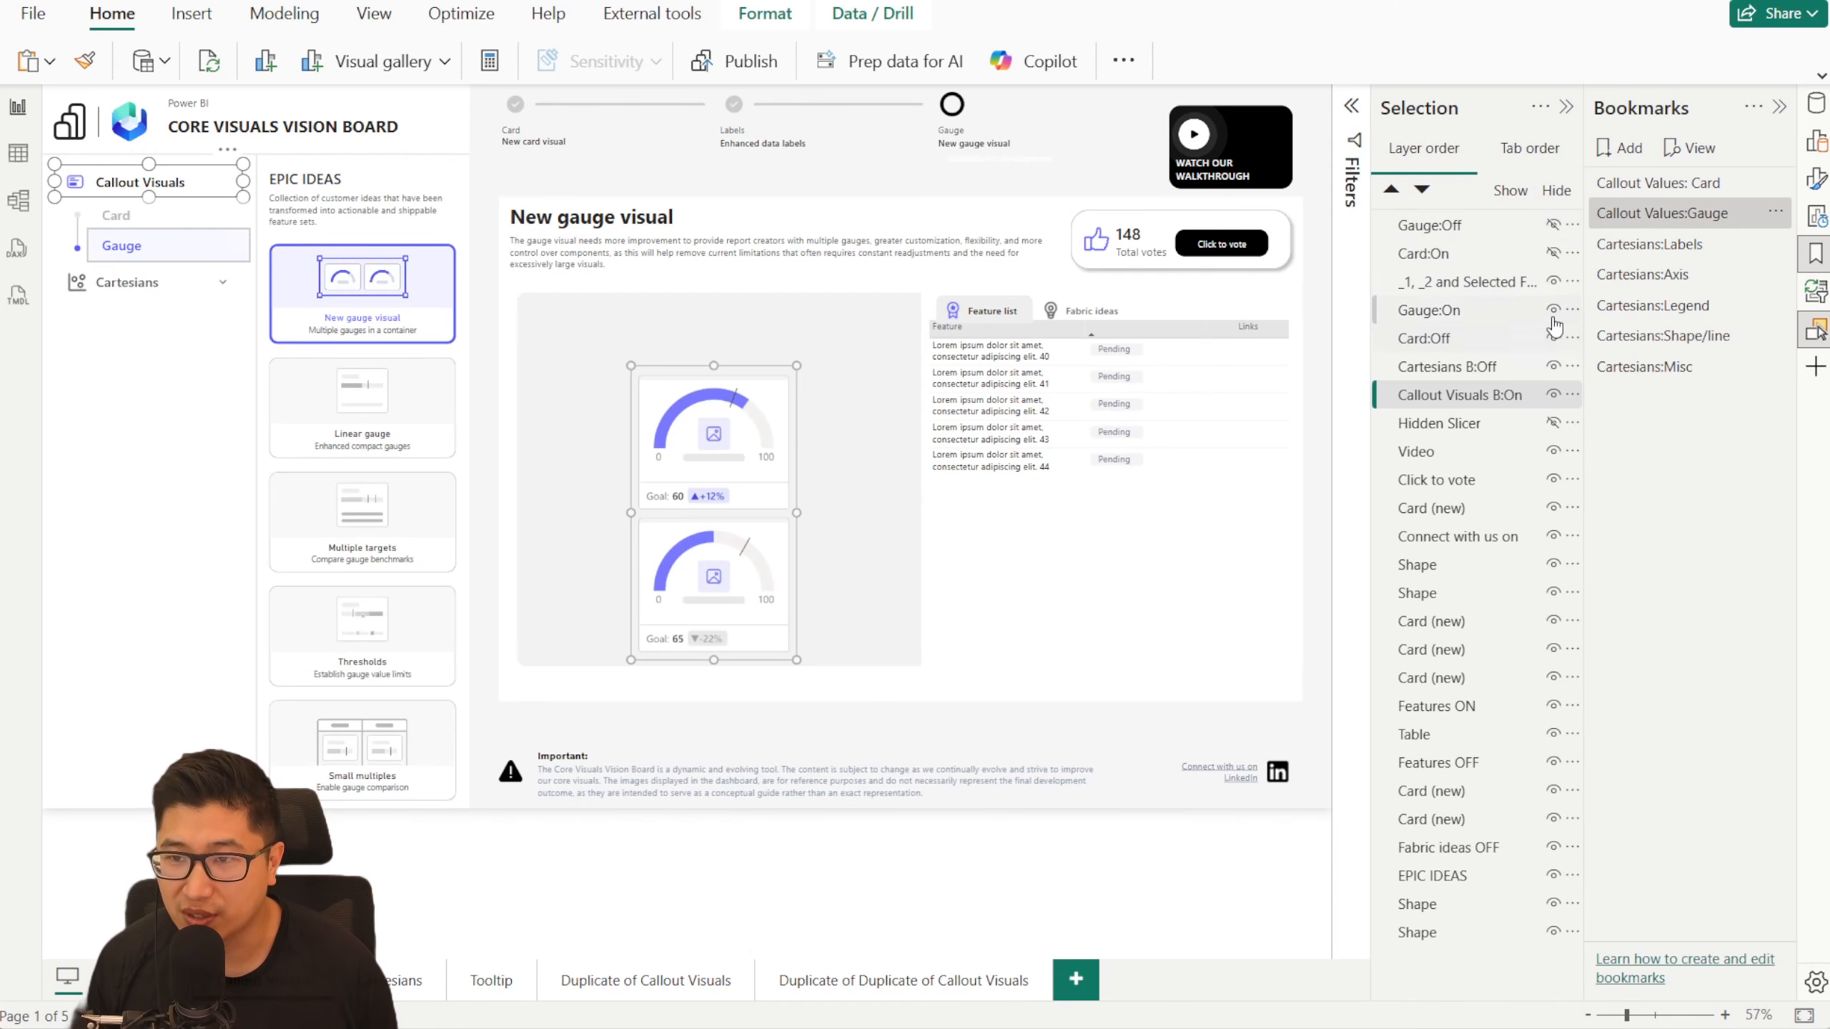
{"action": "left_click", "coordinate": [1708, 183]}
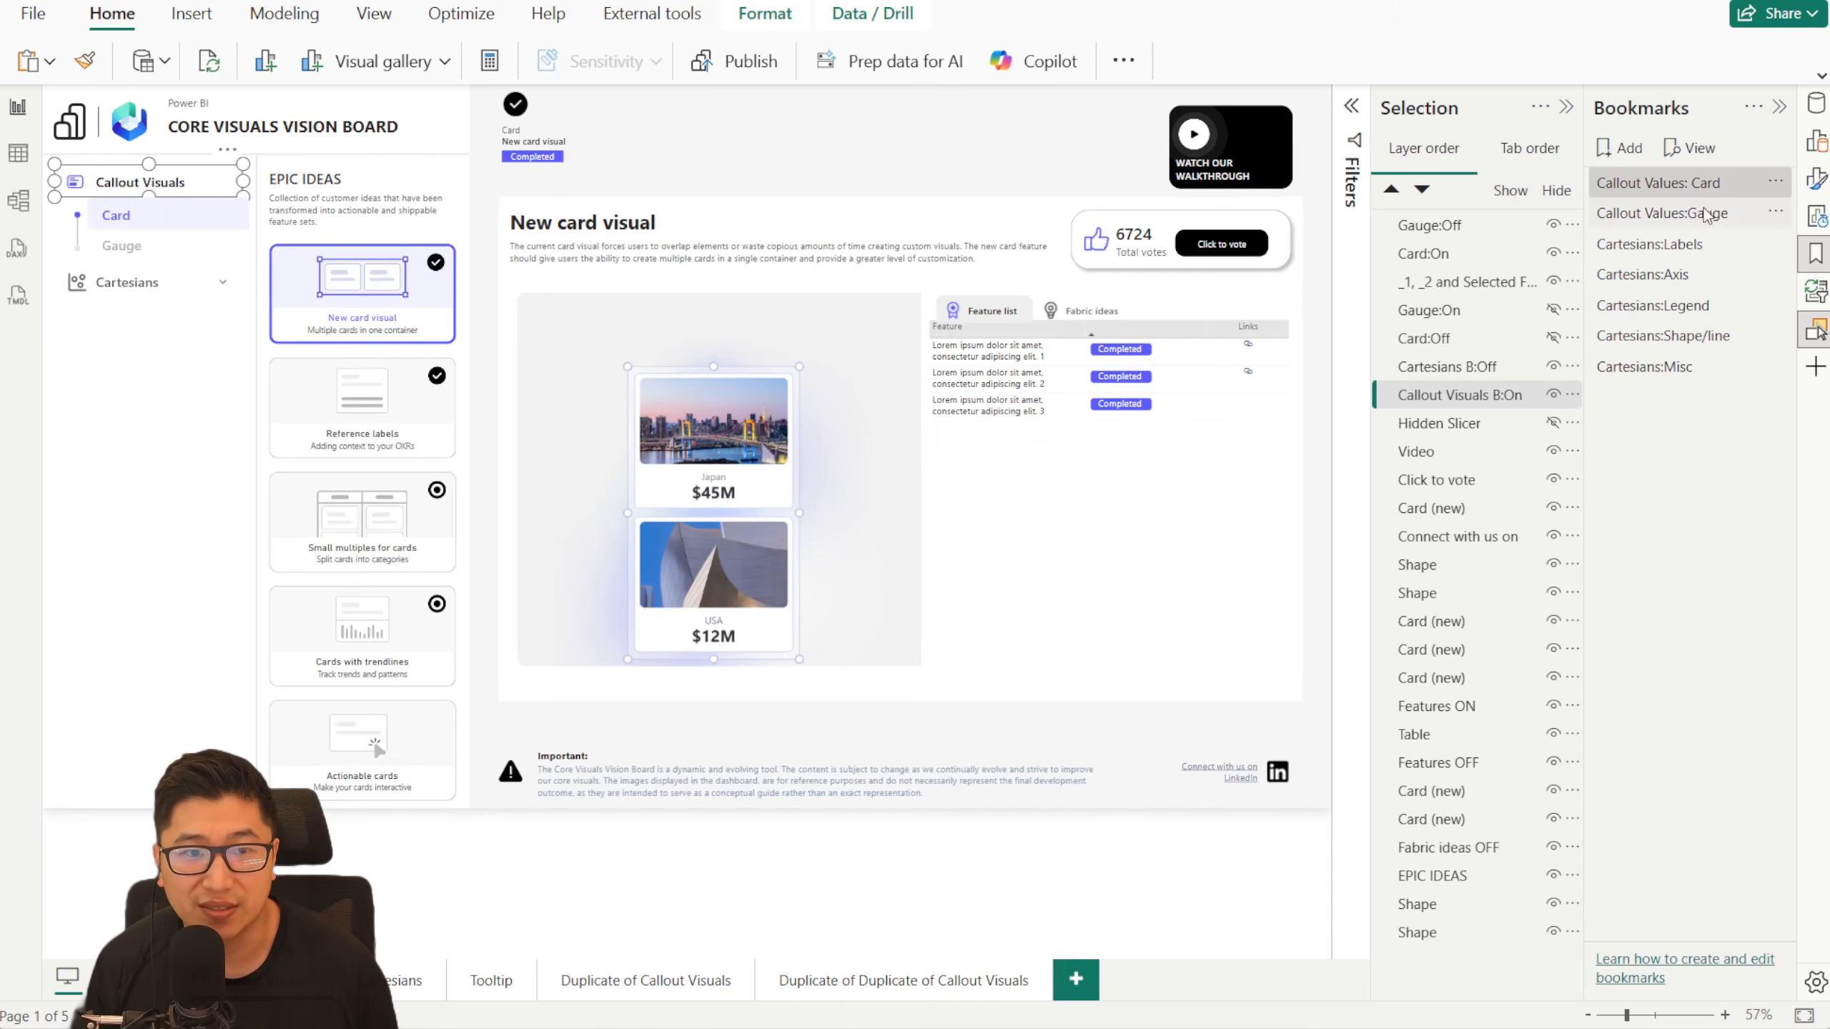
{"action": "left_click", "coordinate": [1705, 215]}
{"action": "left_click", "coordinate": [1672, 245]}
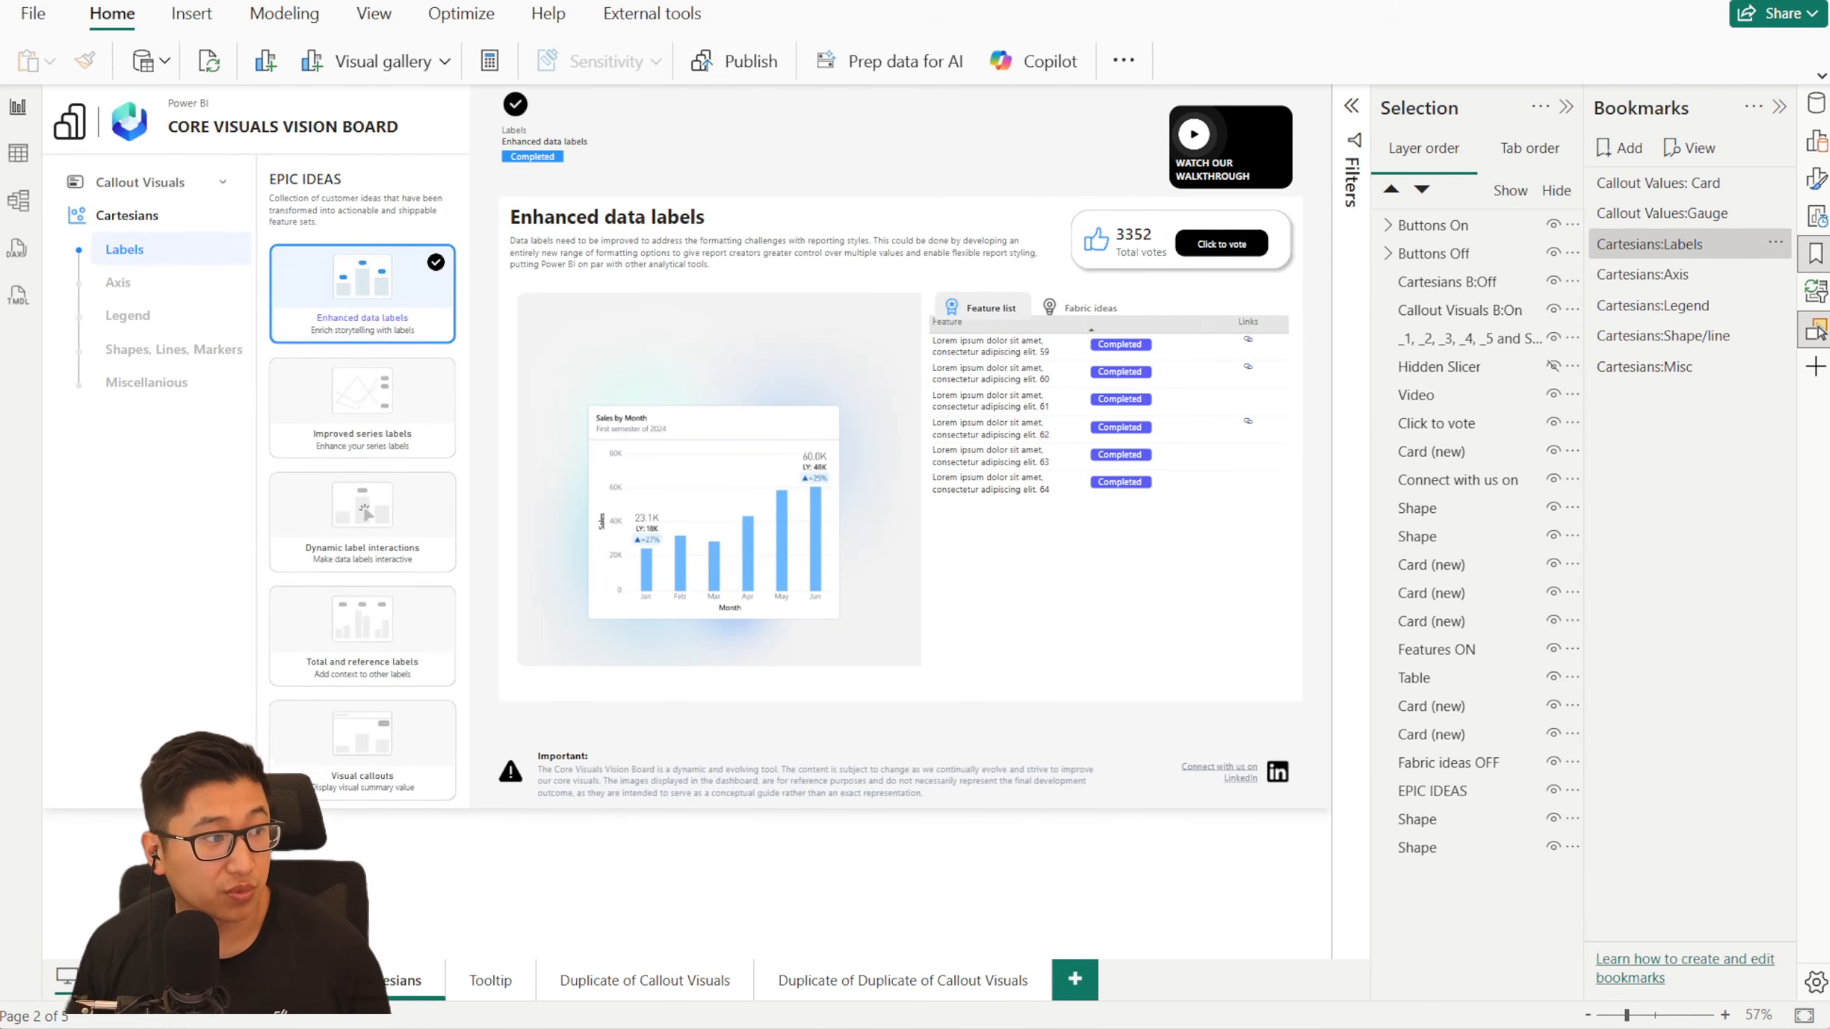
- Apply the Callout Values: Card and Cartesians:Axis bookmarks to compare how layer visibility differs between the two report pages
{"action": "left_click", "coordinate": [1698, 183]}
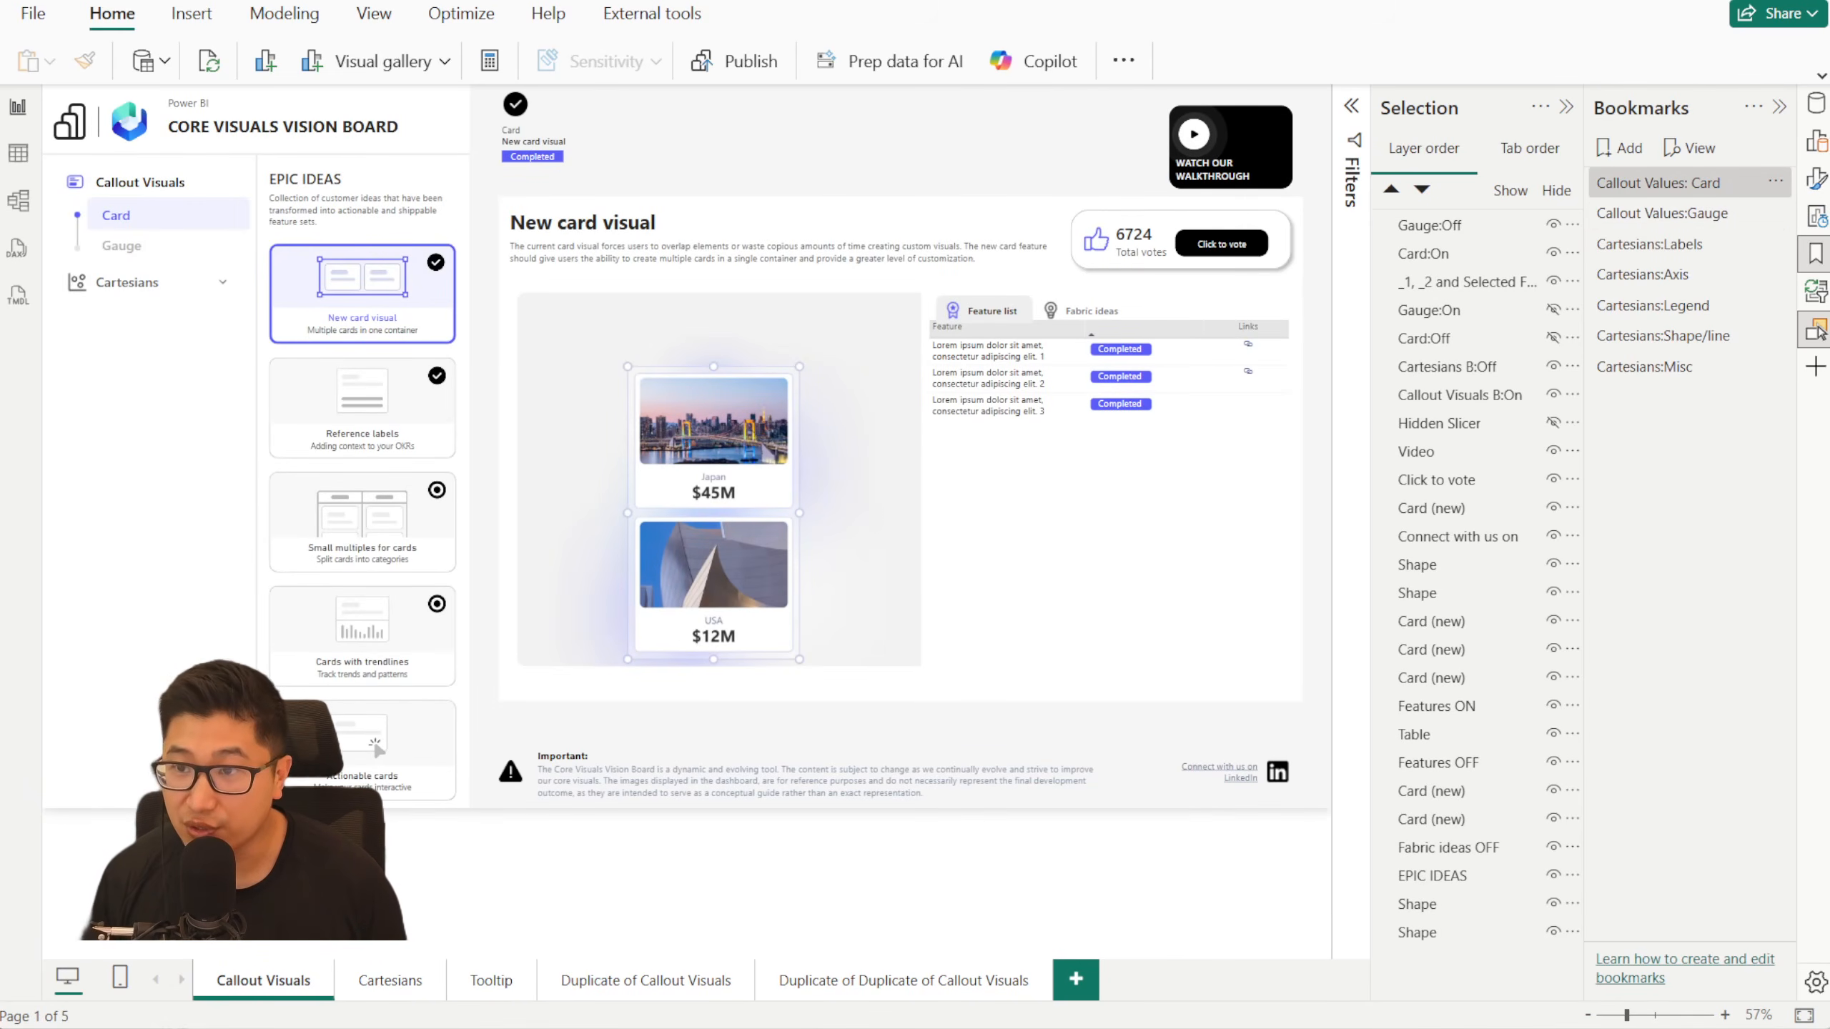
{"action": "left_click", "coordinate": [1676, 281]}
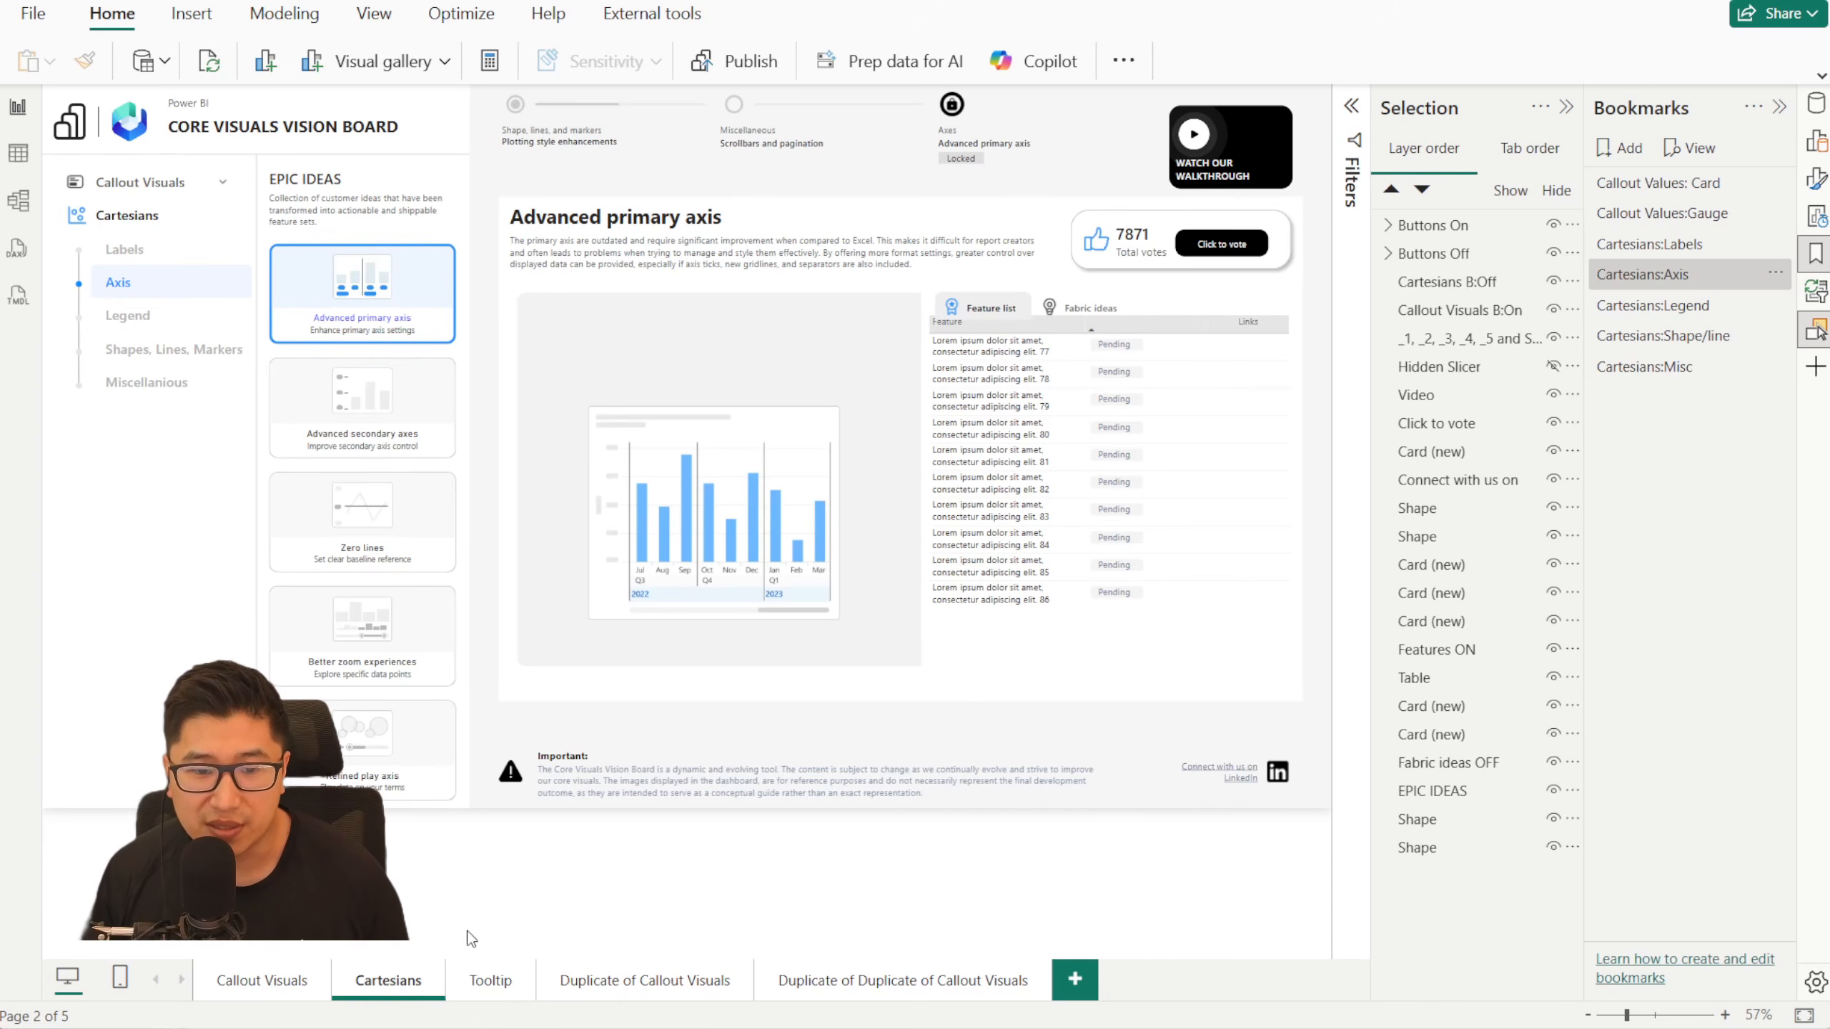
- On the Duplicate of Duplicate of Callout Visuals page, select the navigation slicer and show its build fields and data instead of the bookmarks
{"action": "left_click", "coordinate": [864, 986]}
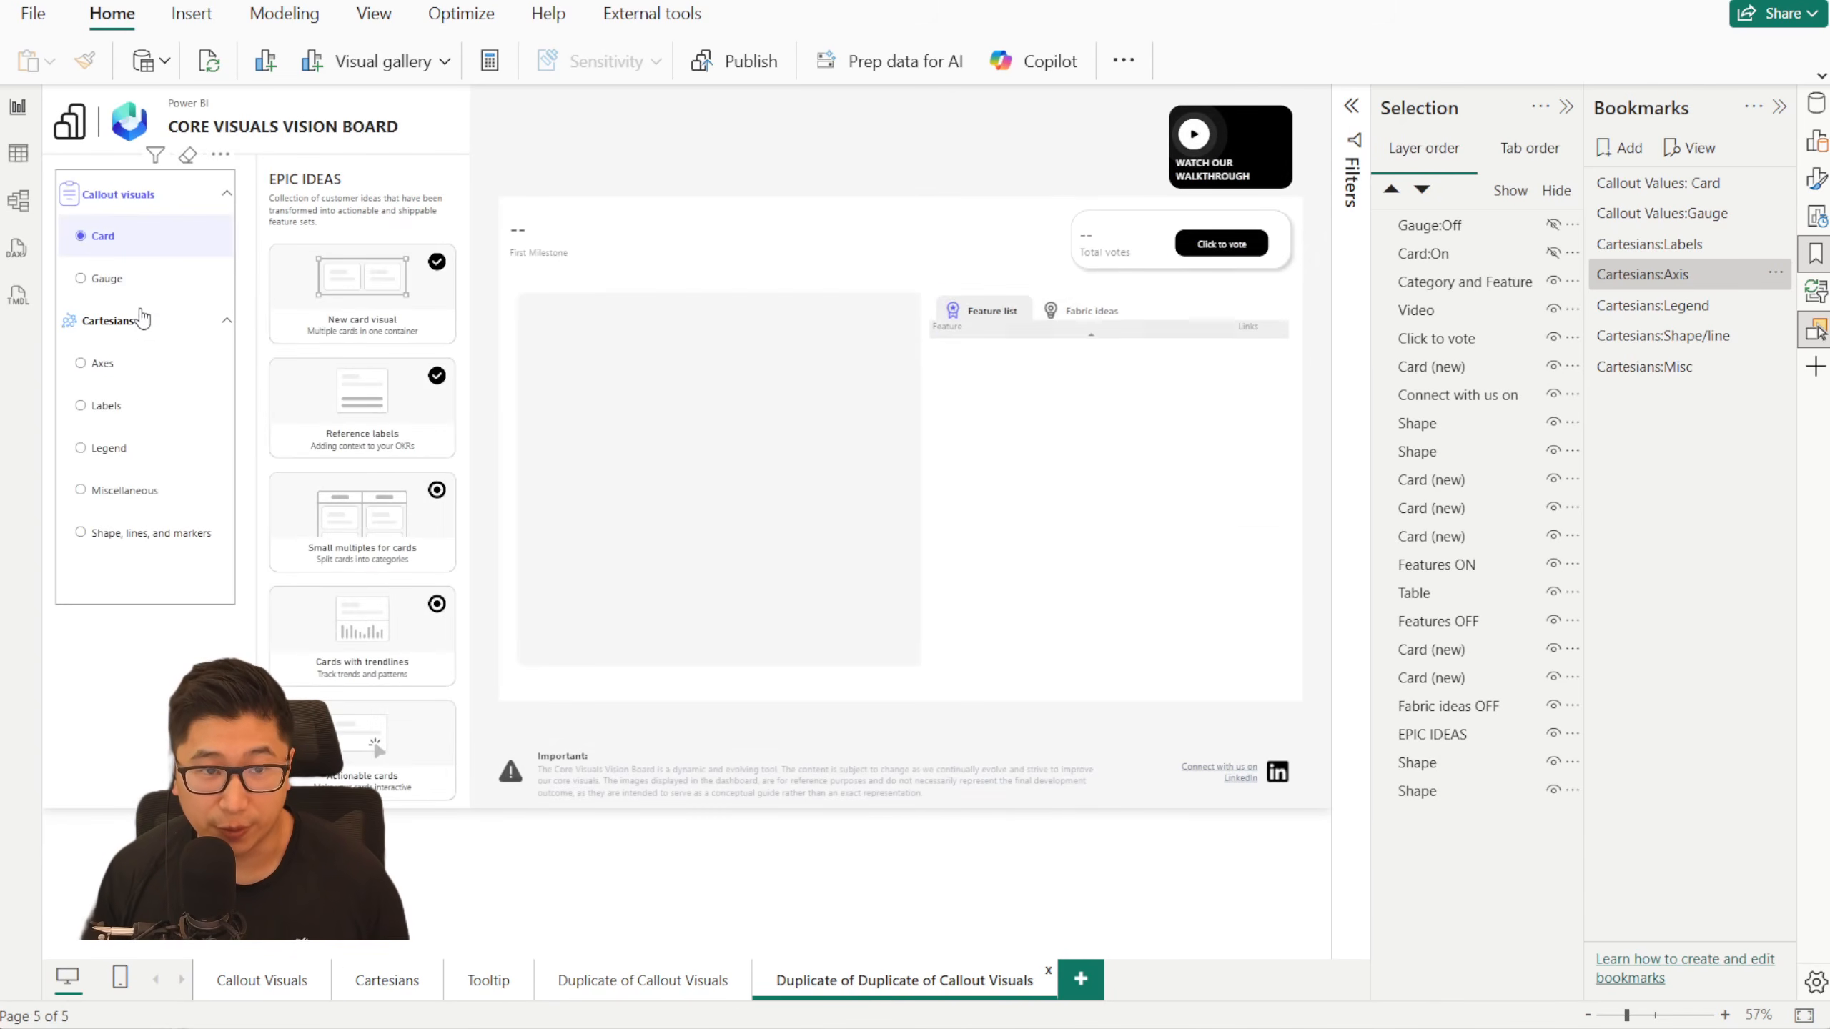
{"action": "left_click", "coordinate": [164, 180]}
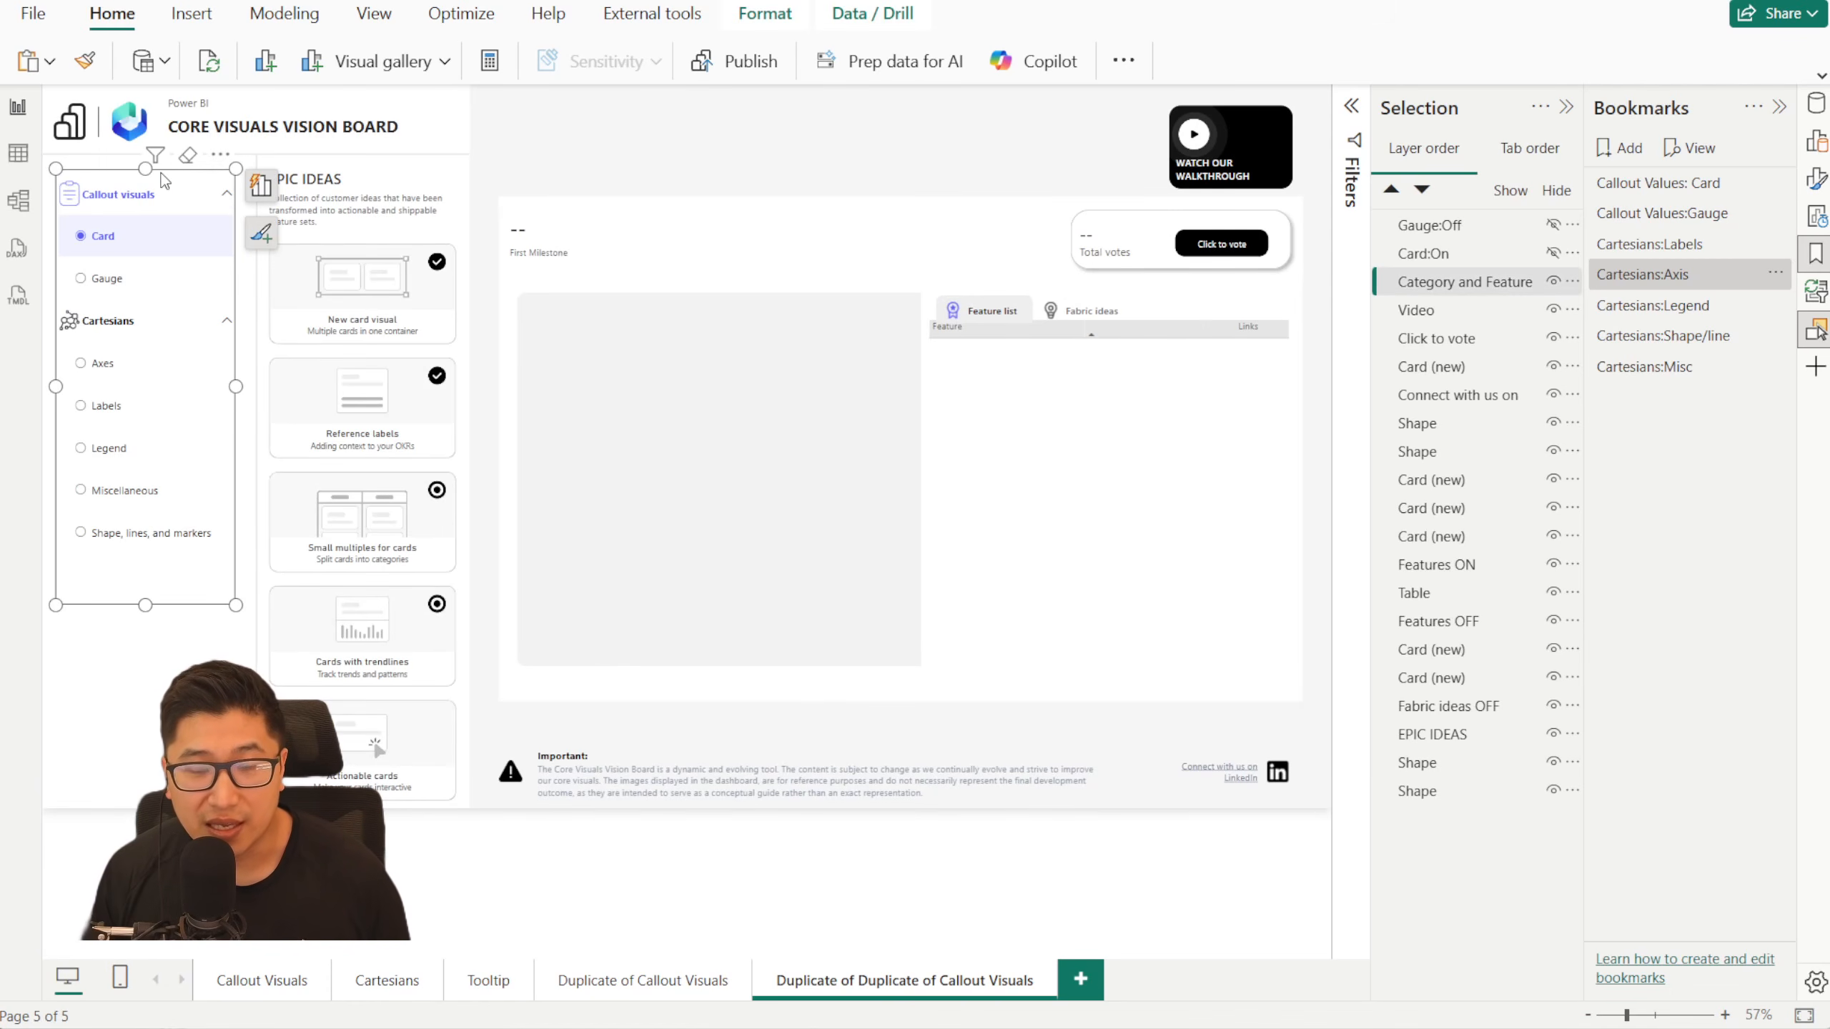
{"action": "left_click", "coordinate": [1779, 107]}
{"action": "left_click", "coordinate": [1816, 103]}
{"action": "left_click", "coordinate": [1819, 148]}
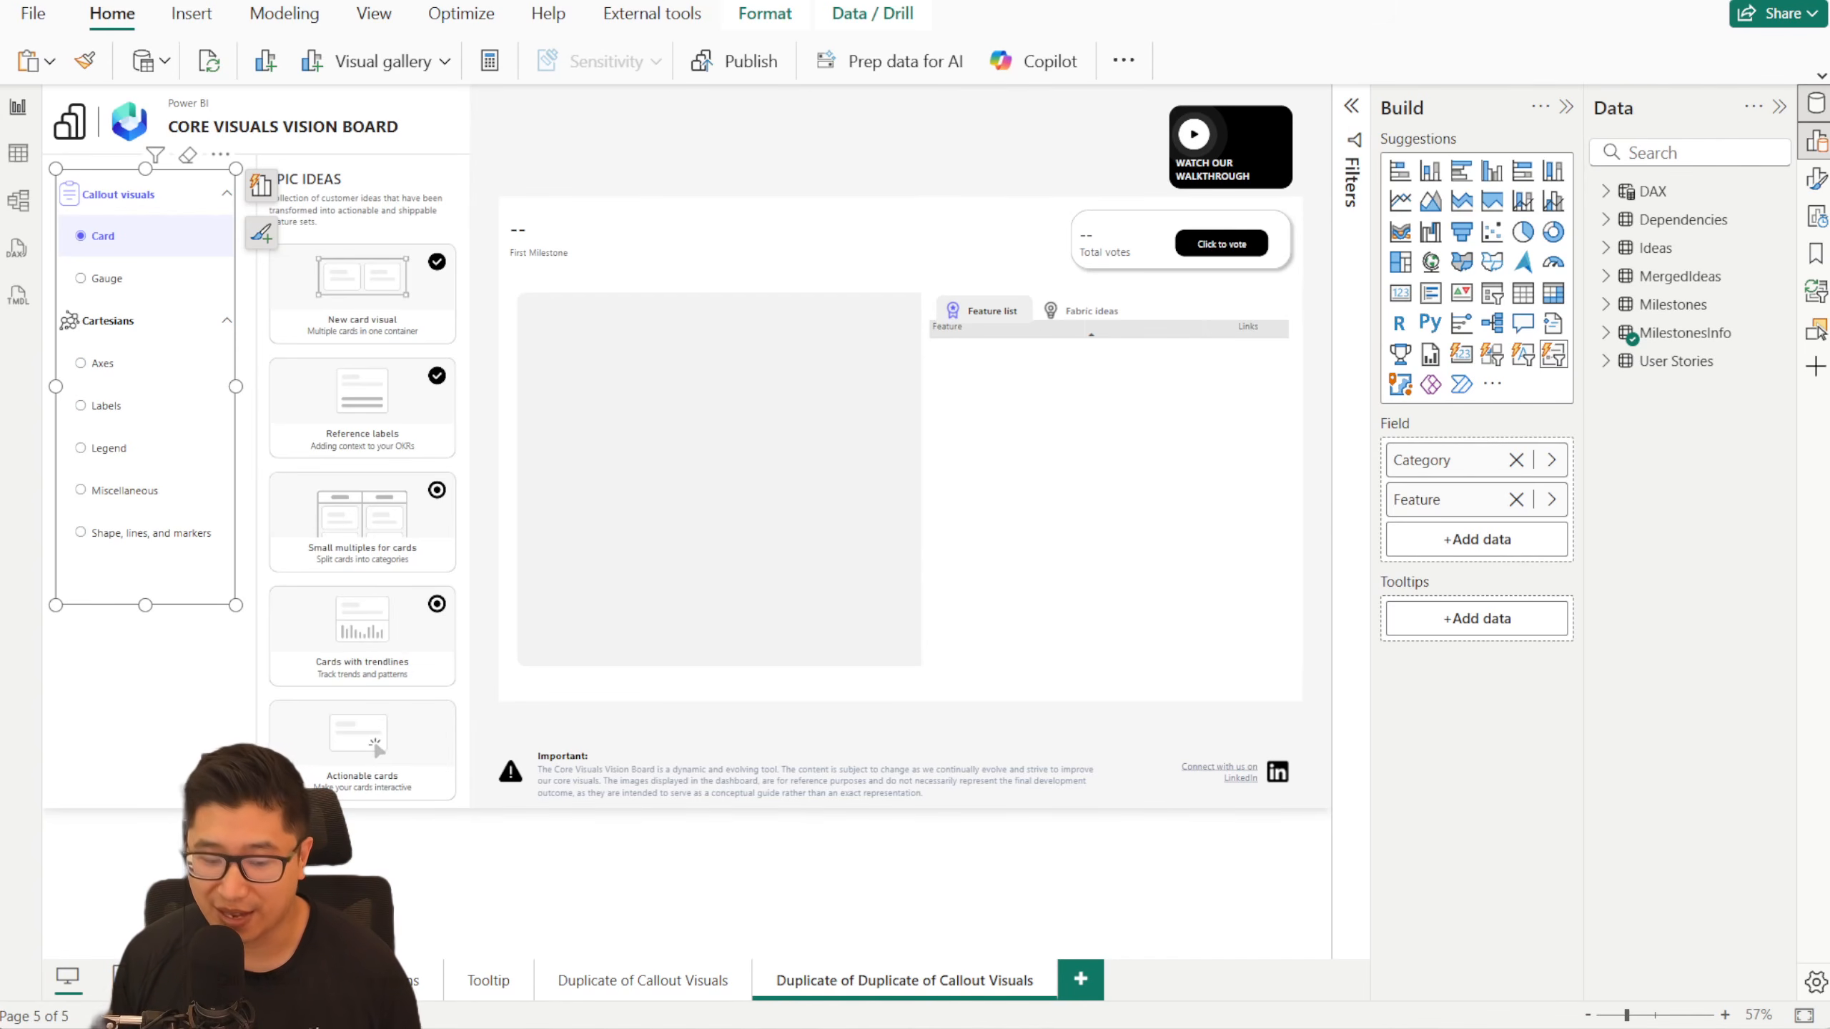
- Check the version and publication date on the Microsoft Power BI Desktop download page, and return to the report
{"action": "key", "text": "alt+Tab"}
{"action": "scroll", "coordinate": [1221, 614], "scroll_direction": "down", "scroll_amount": 3}
{"action": "double_click", "coordinate": [1075, 682]}
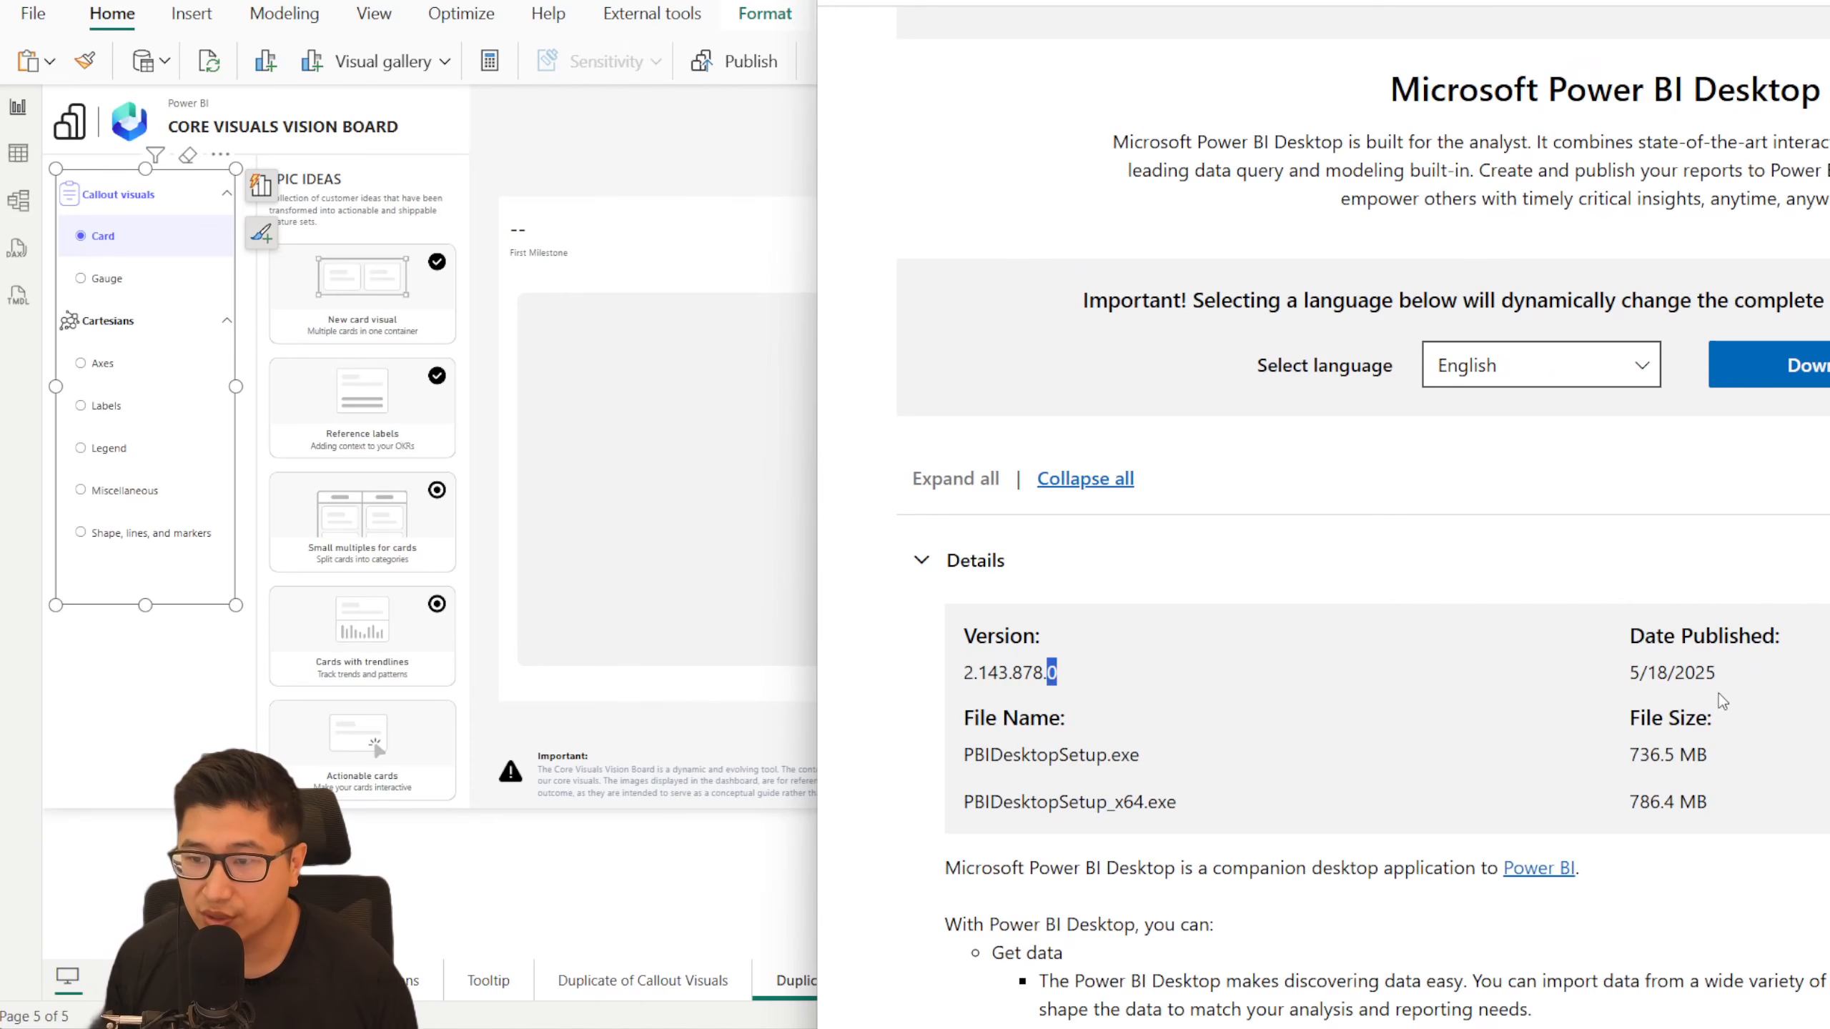
{"action": "left_click_drag", "start_coordinate": [1736, 674], "coordinate": [1628, 674]}
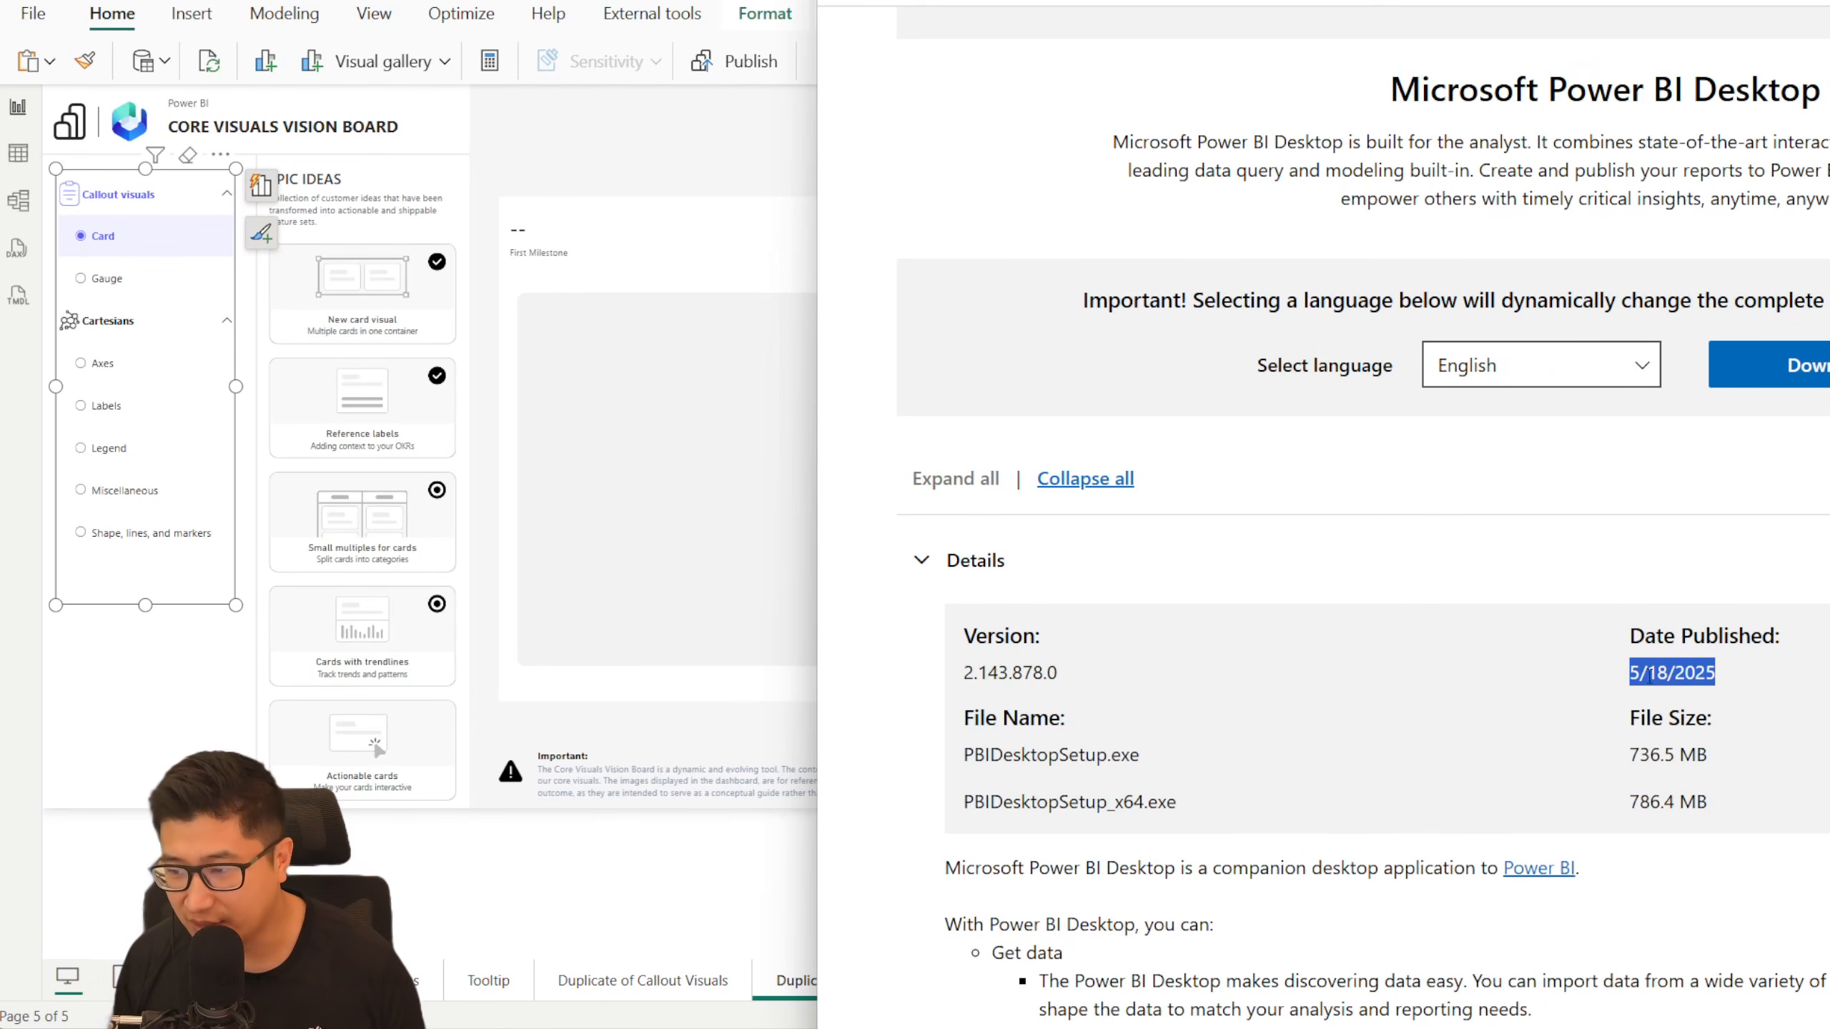
{"action": "left_click", "coordinate": [1677, 676]}
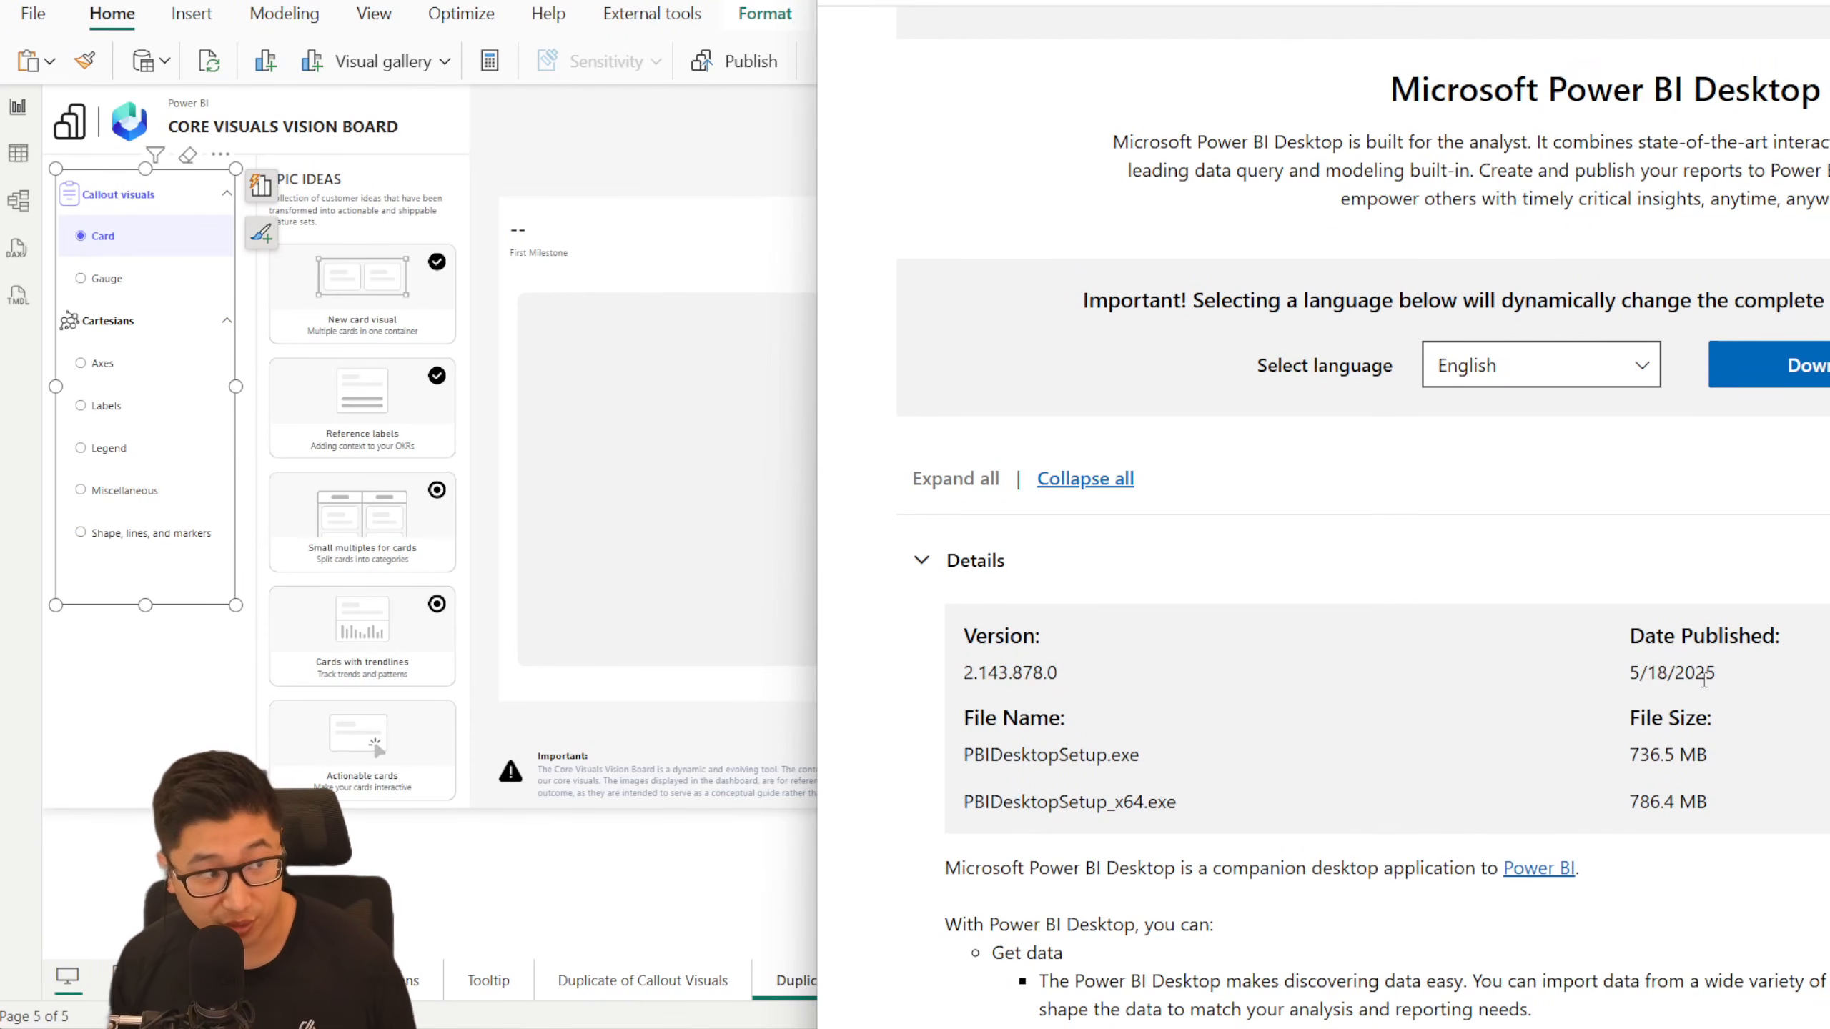
{"action": "key", "text": "alt+Tab"}
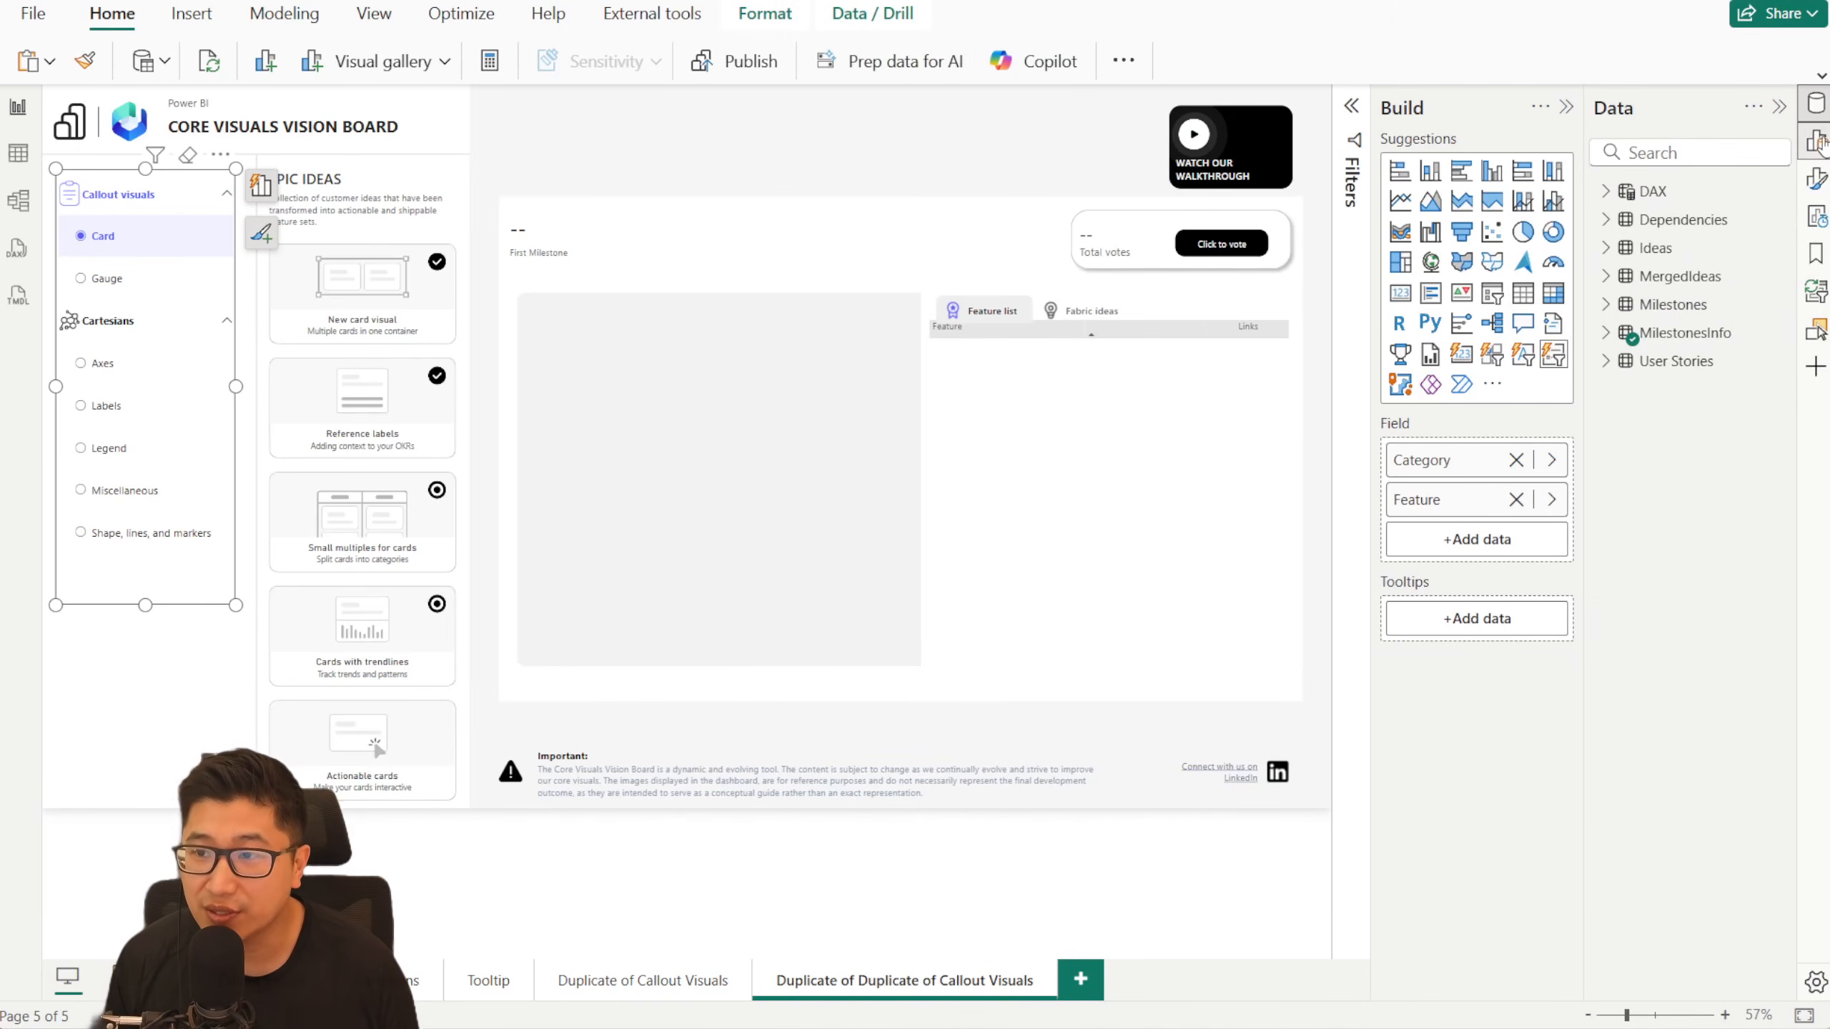
- Examine the slicer's Images formatting with the Advanced state options switched off and back on
{"action": "left_click", "coordinate": [1817, 176]}
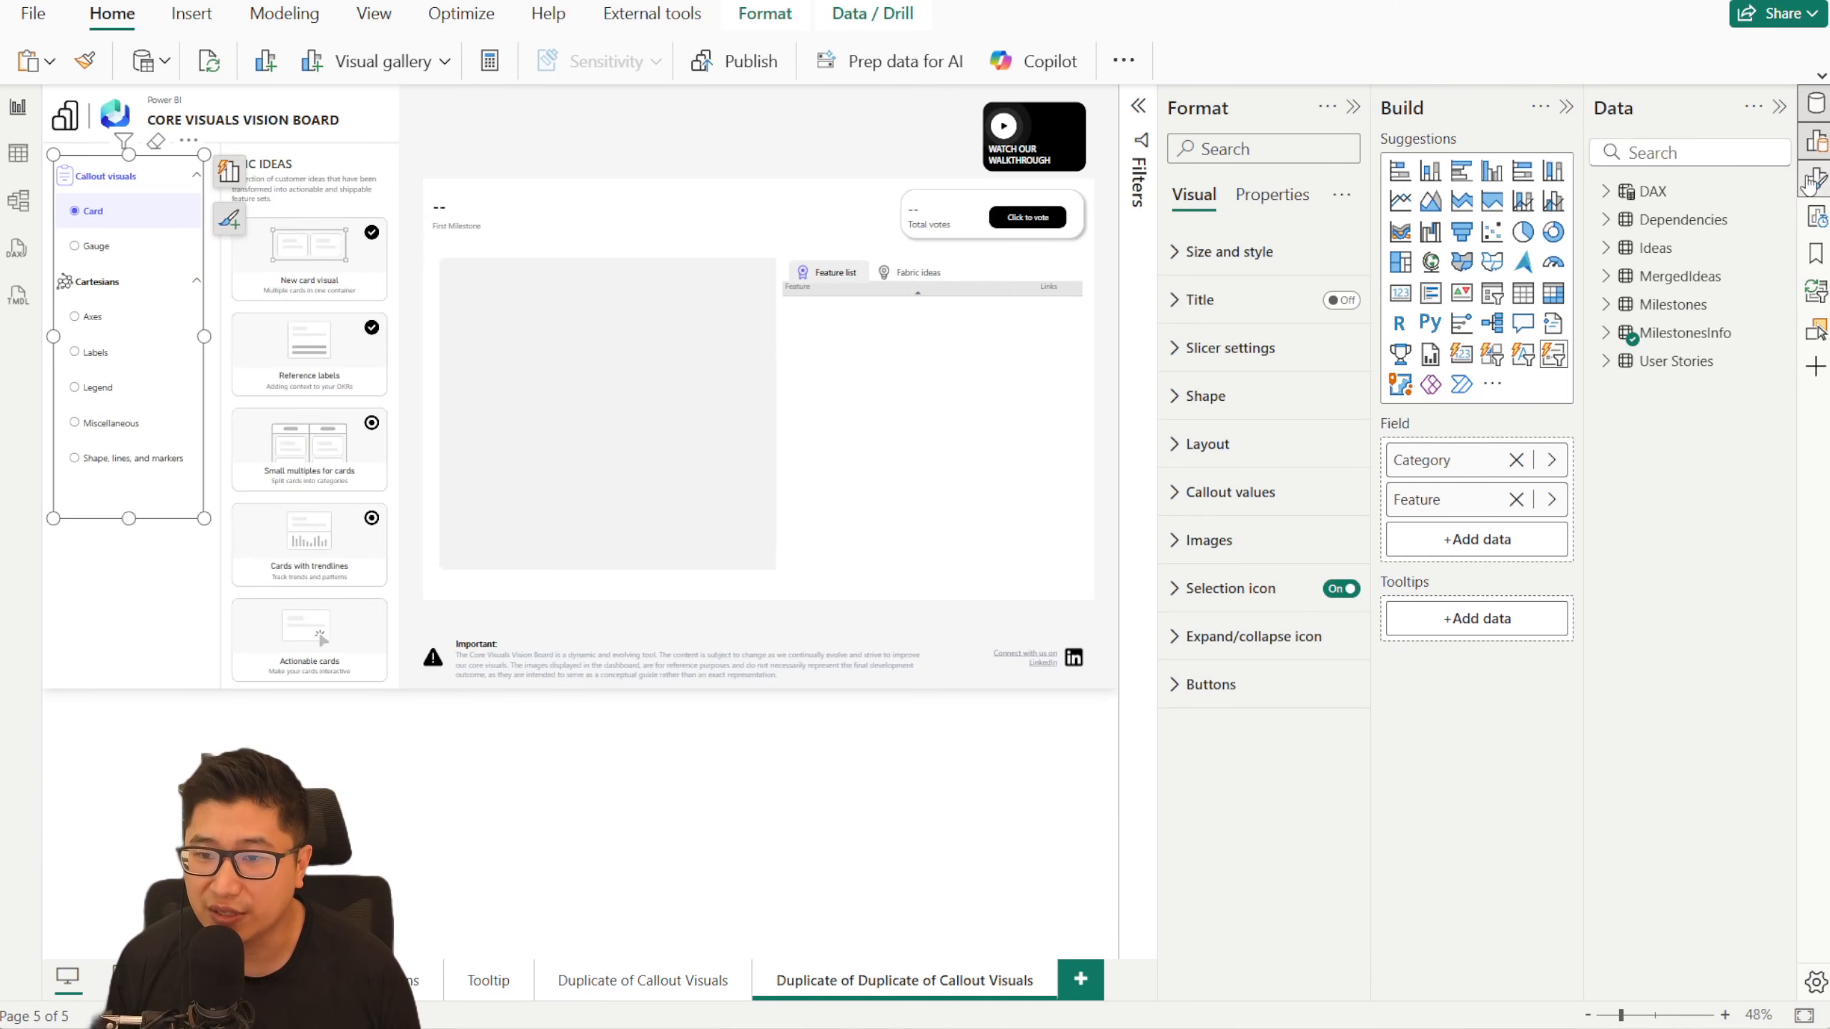
{"action": "left_click", "coordinate": [1271, 562]}
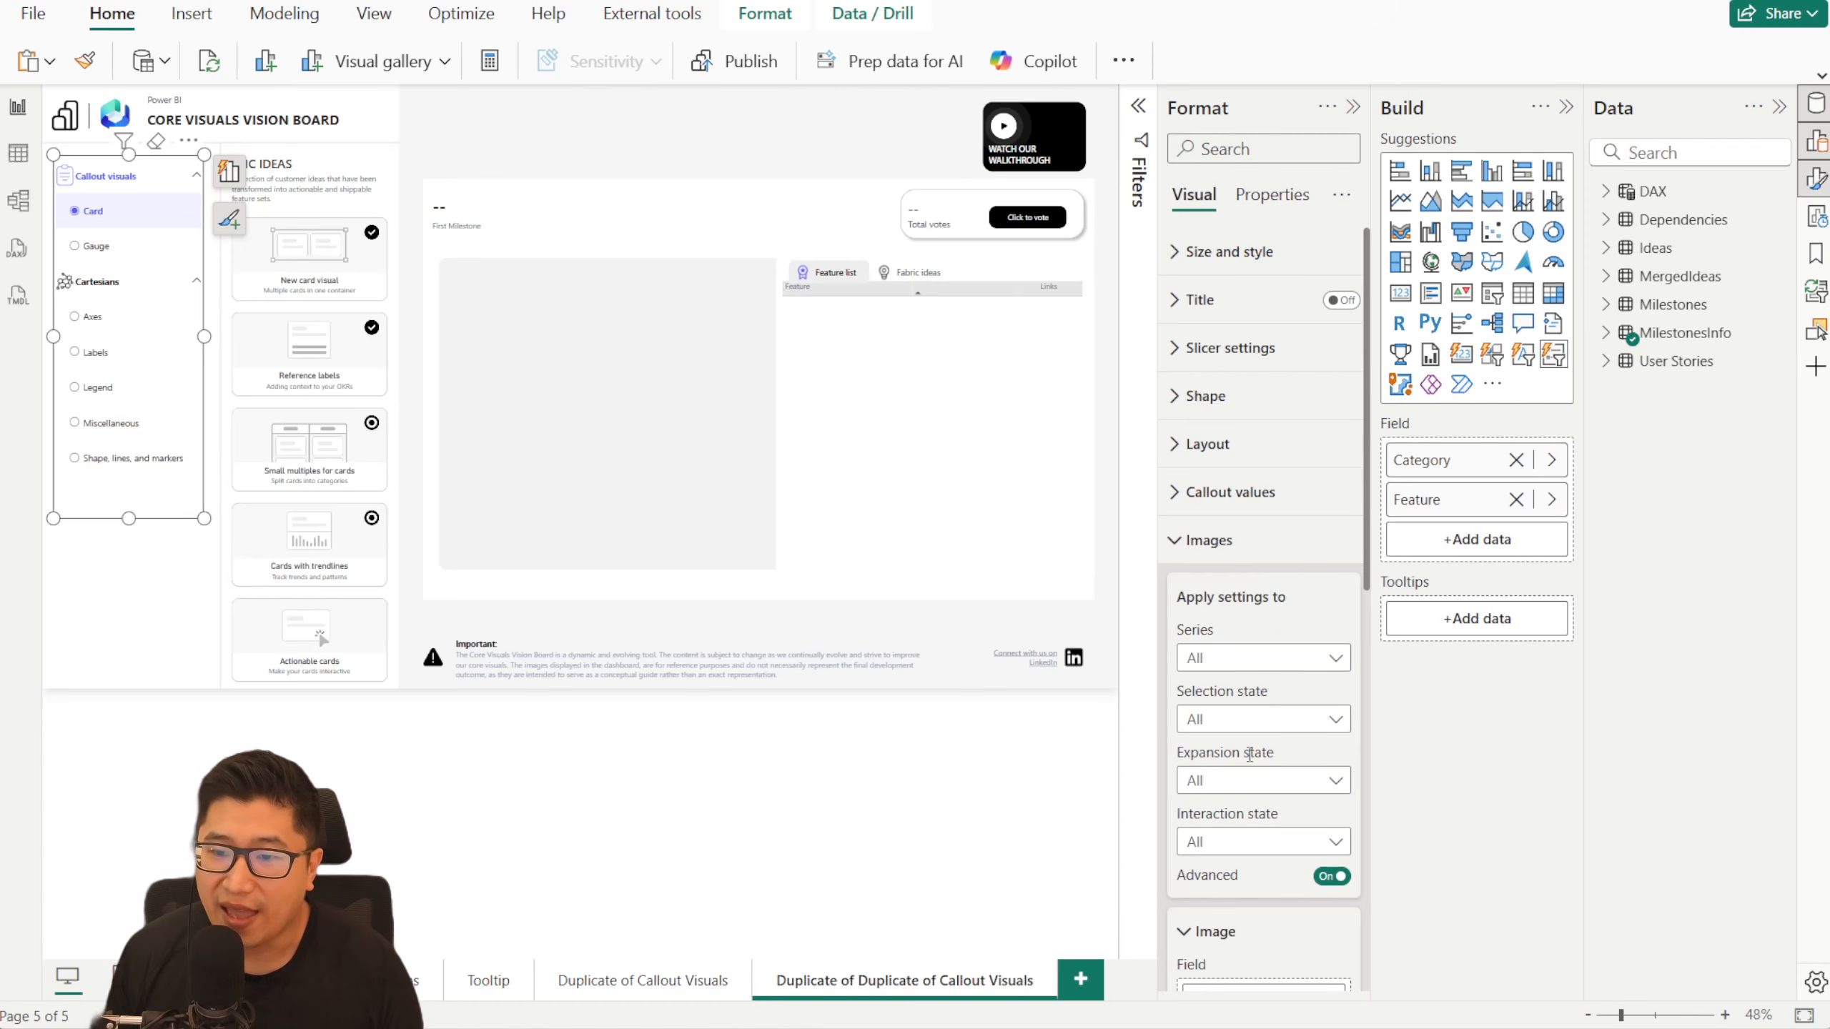
{"action": "left_click", "coordinate": [1332, 875]}
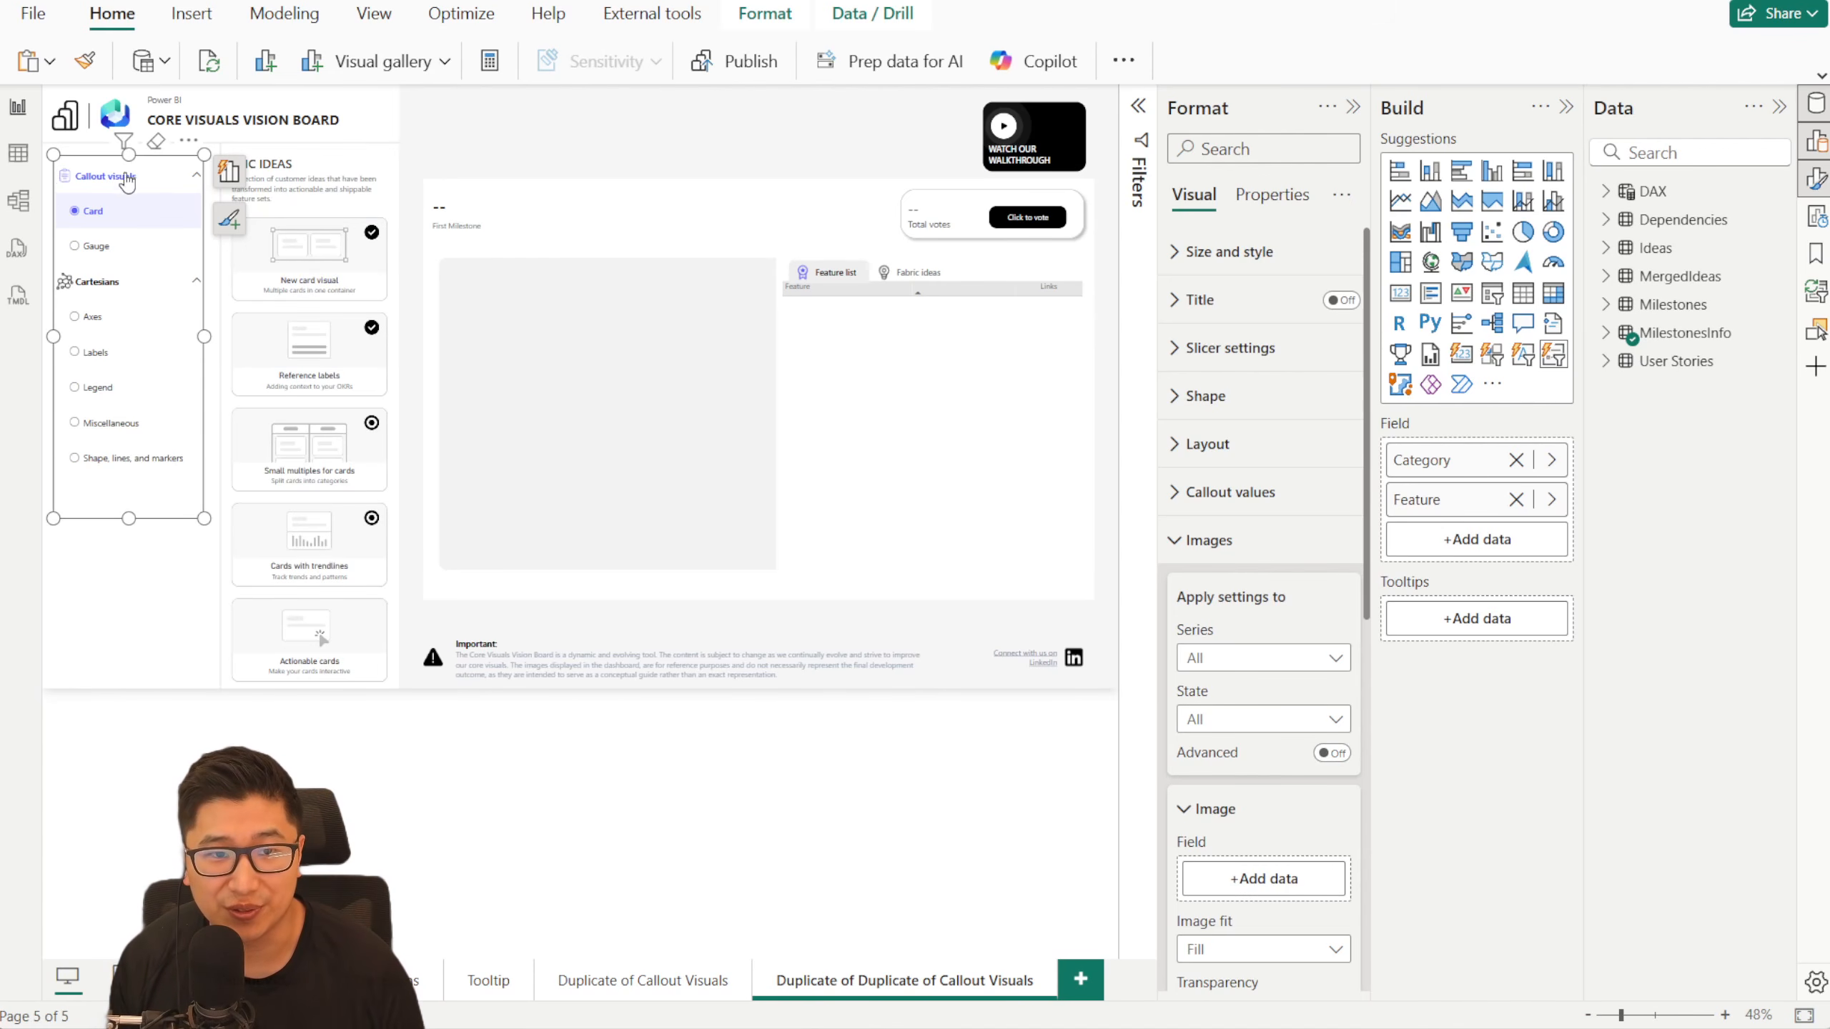
{"action": "left_click", "coordinate": [1332, 755]}
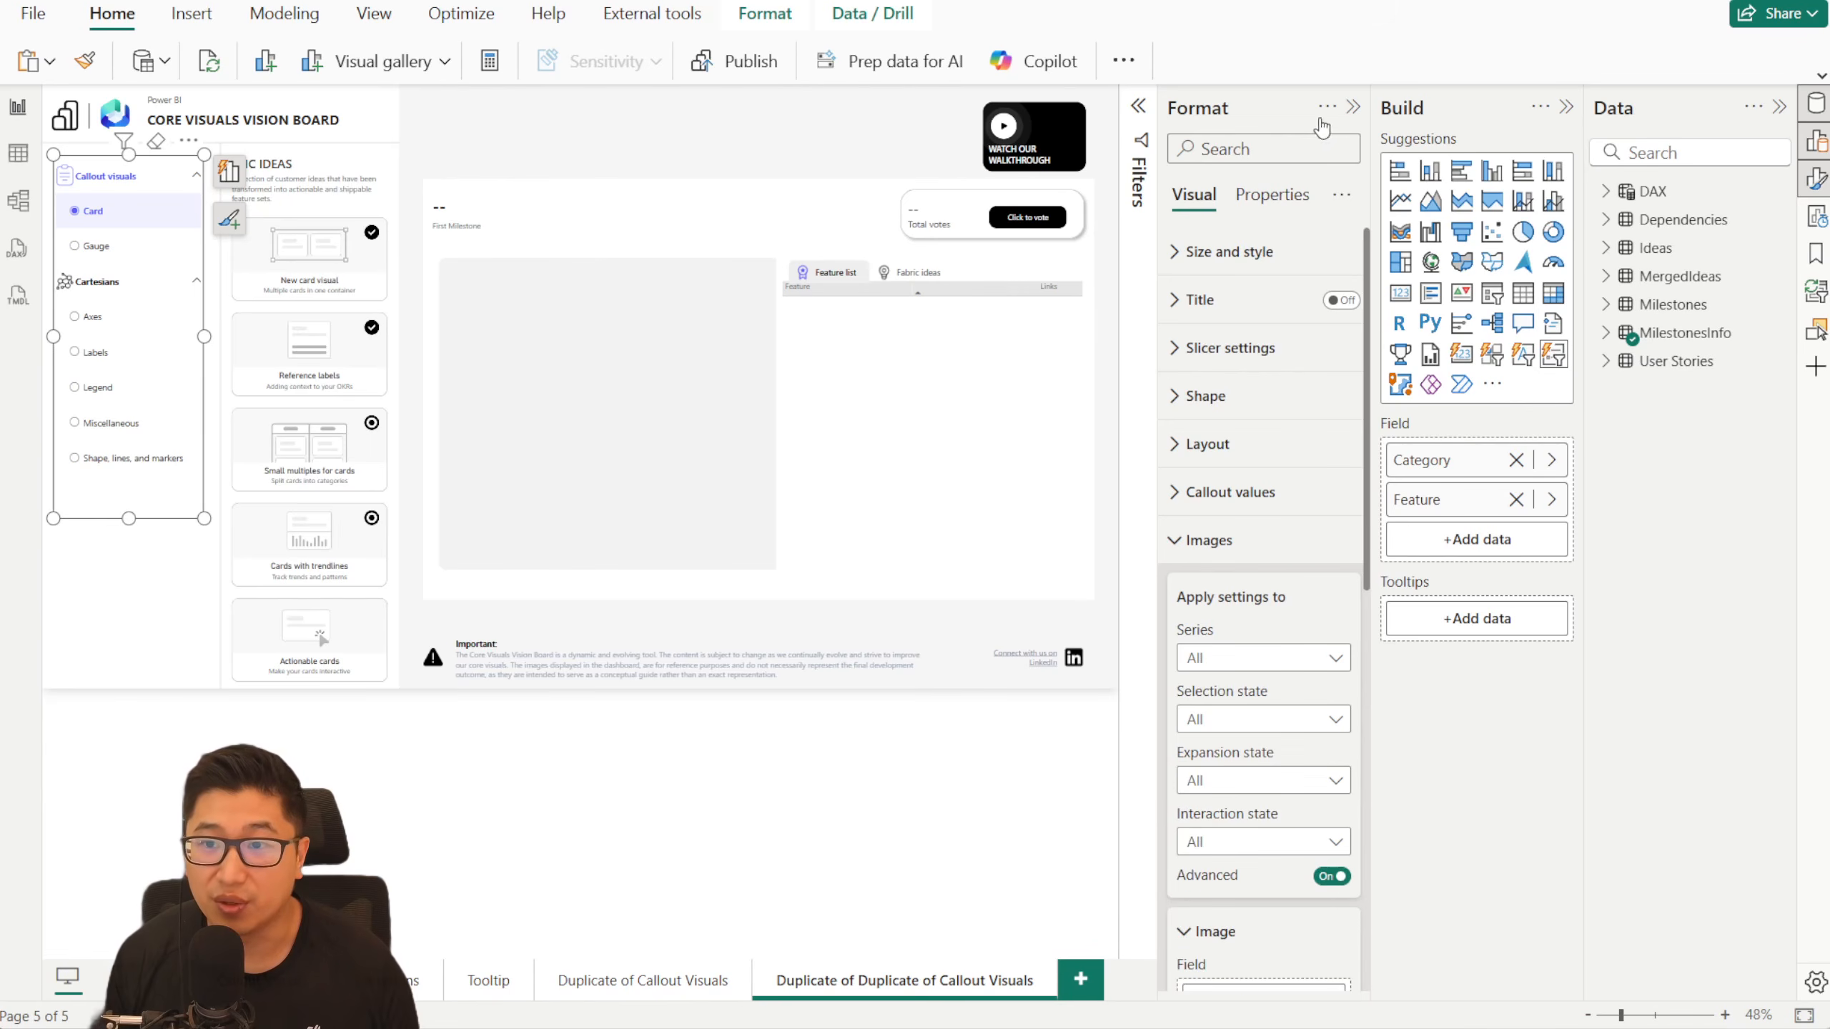
- Hide the formatting options and select Axes under Cartesians in the navigation slicer
{"action": "left_click", "coordinate": [1353, 107]}
{"action": "scroll", "coordinate": [149, 424], "scroll_direction": "up", "scroll_amount": 5}
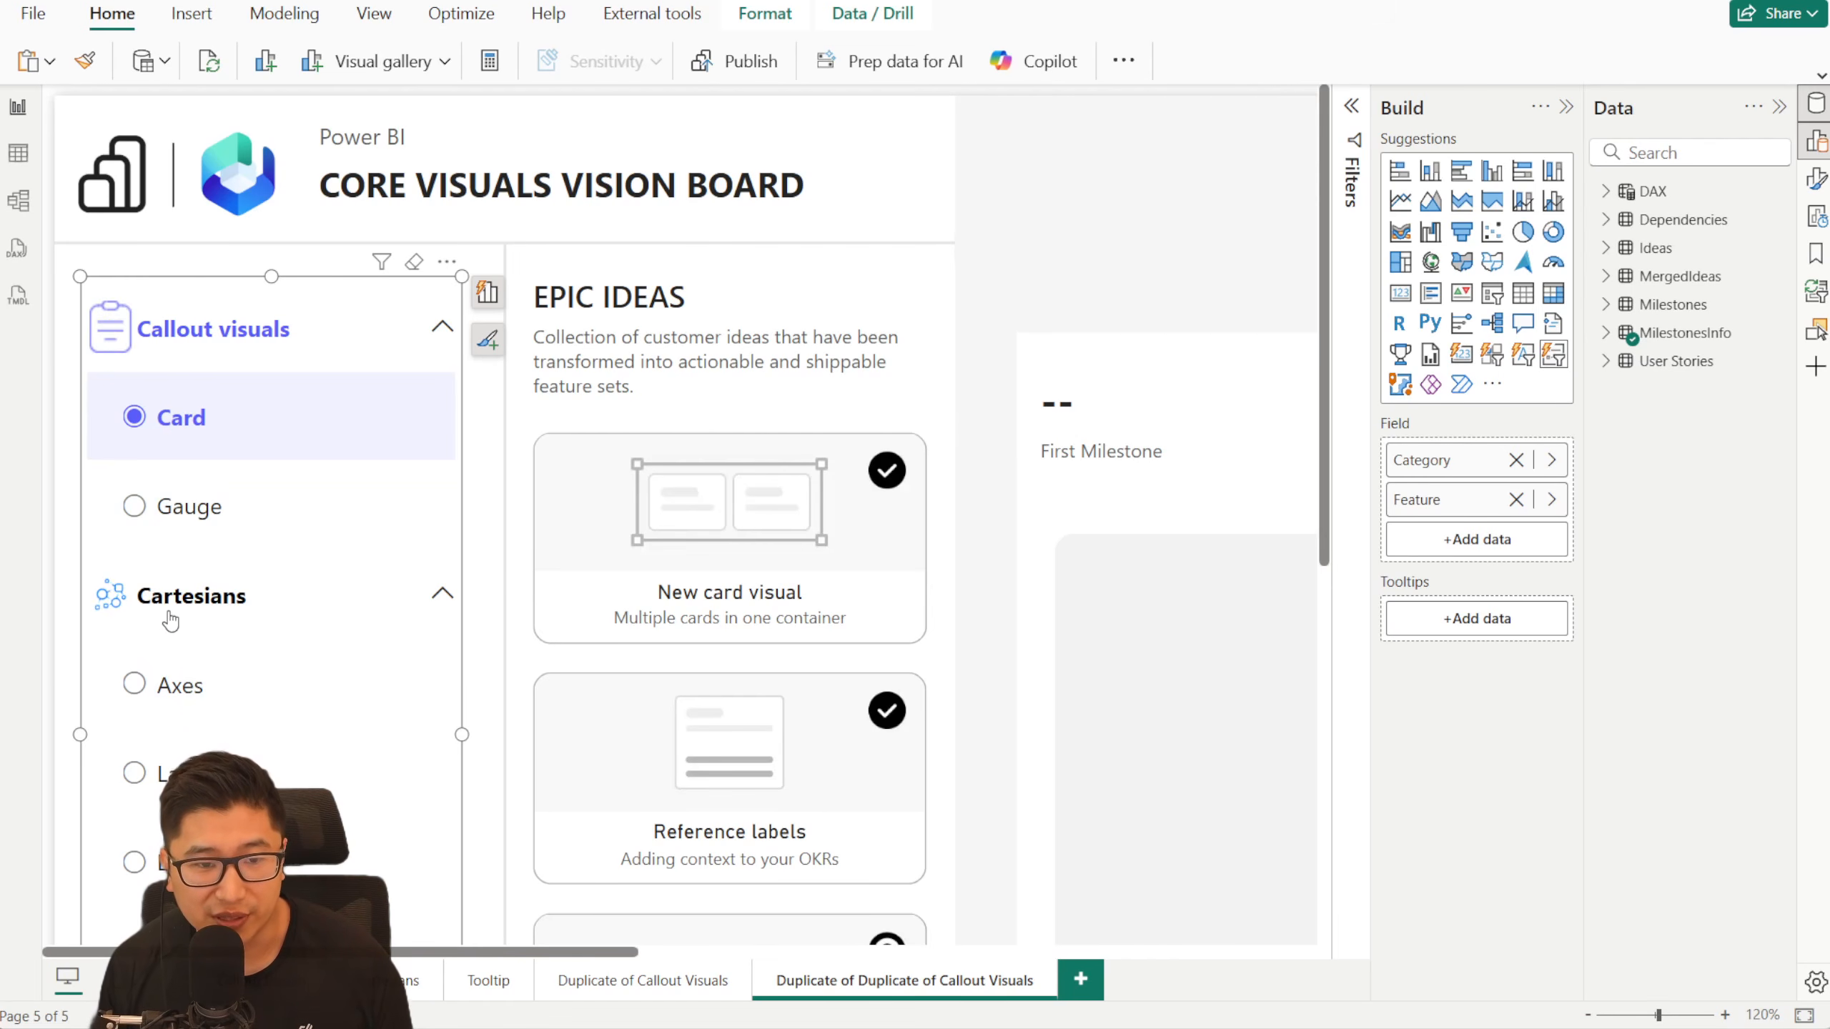
{"action": "left_click", "coordinate": [207, 693]}
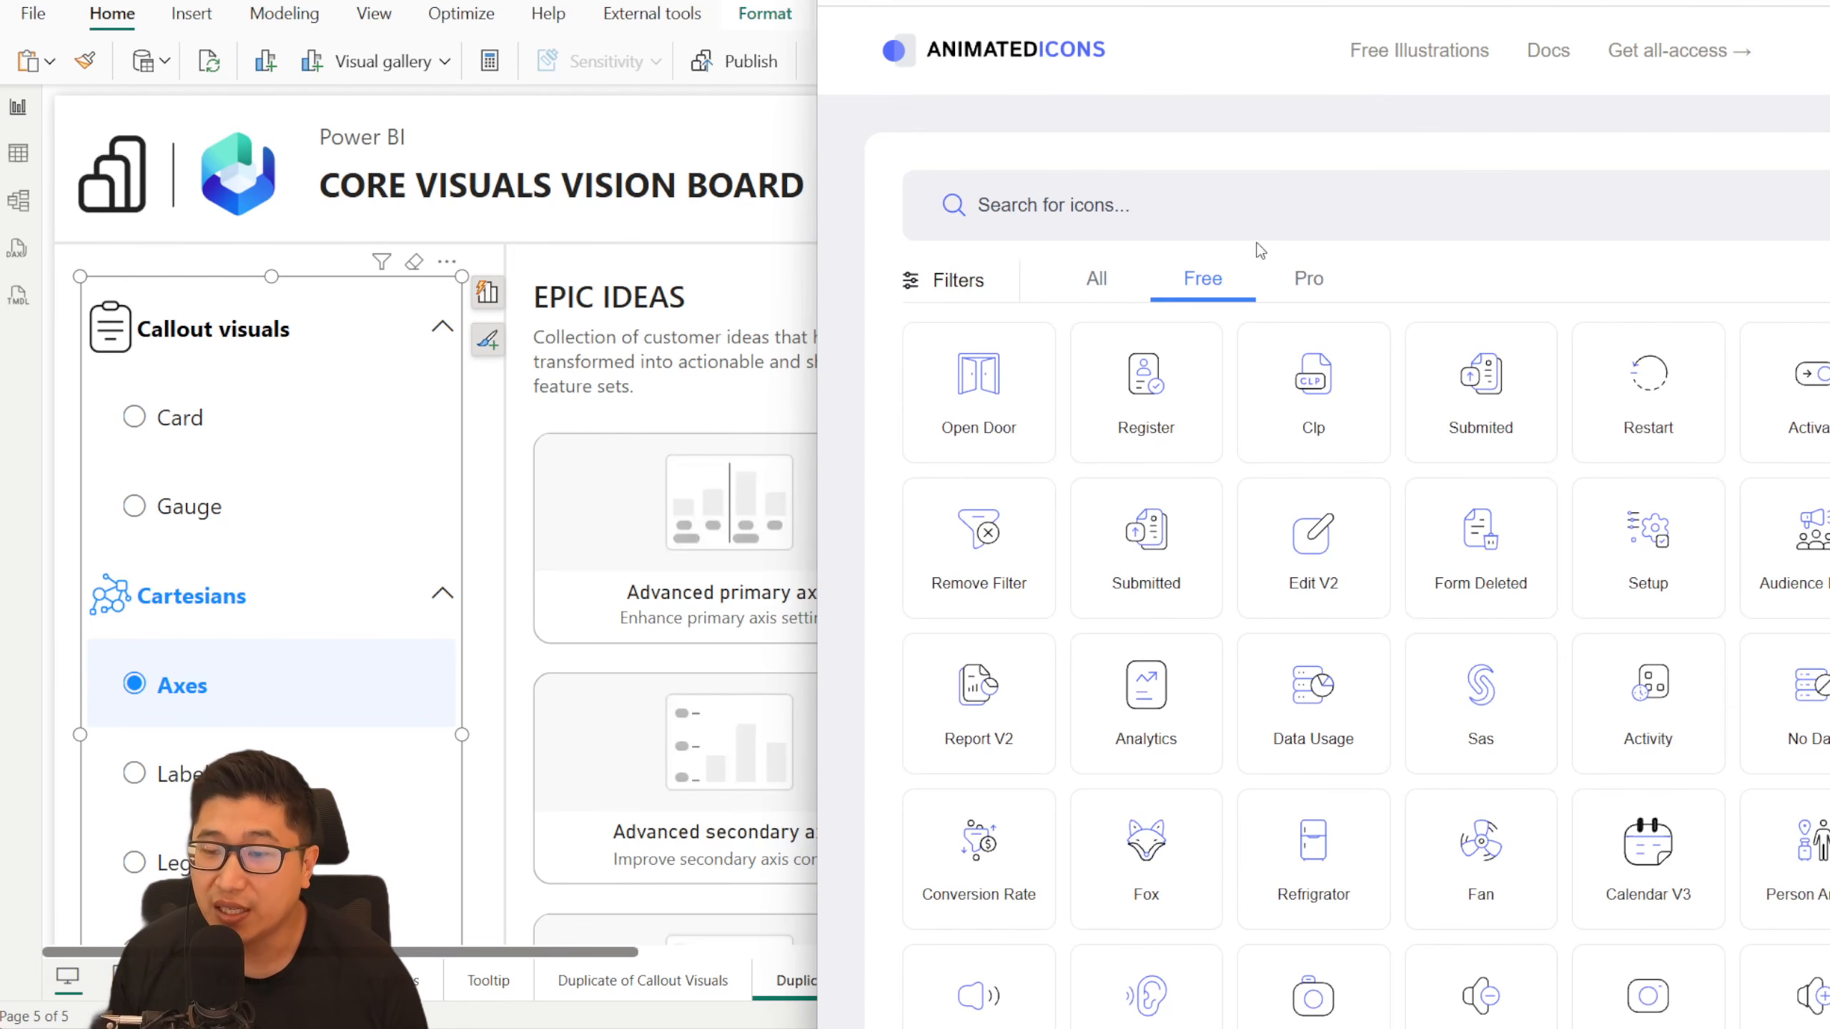
- Browse the free icons on AnimatedIcons, select the Fox icon, and bring its customization options into view
{"action": "scroll", "coordinate": [1720, 587], "scroll_direction": "down", "scroll_amount": 15}
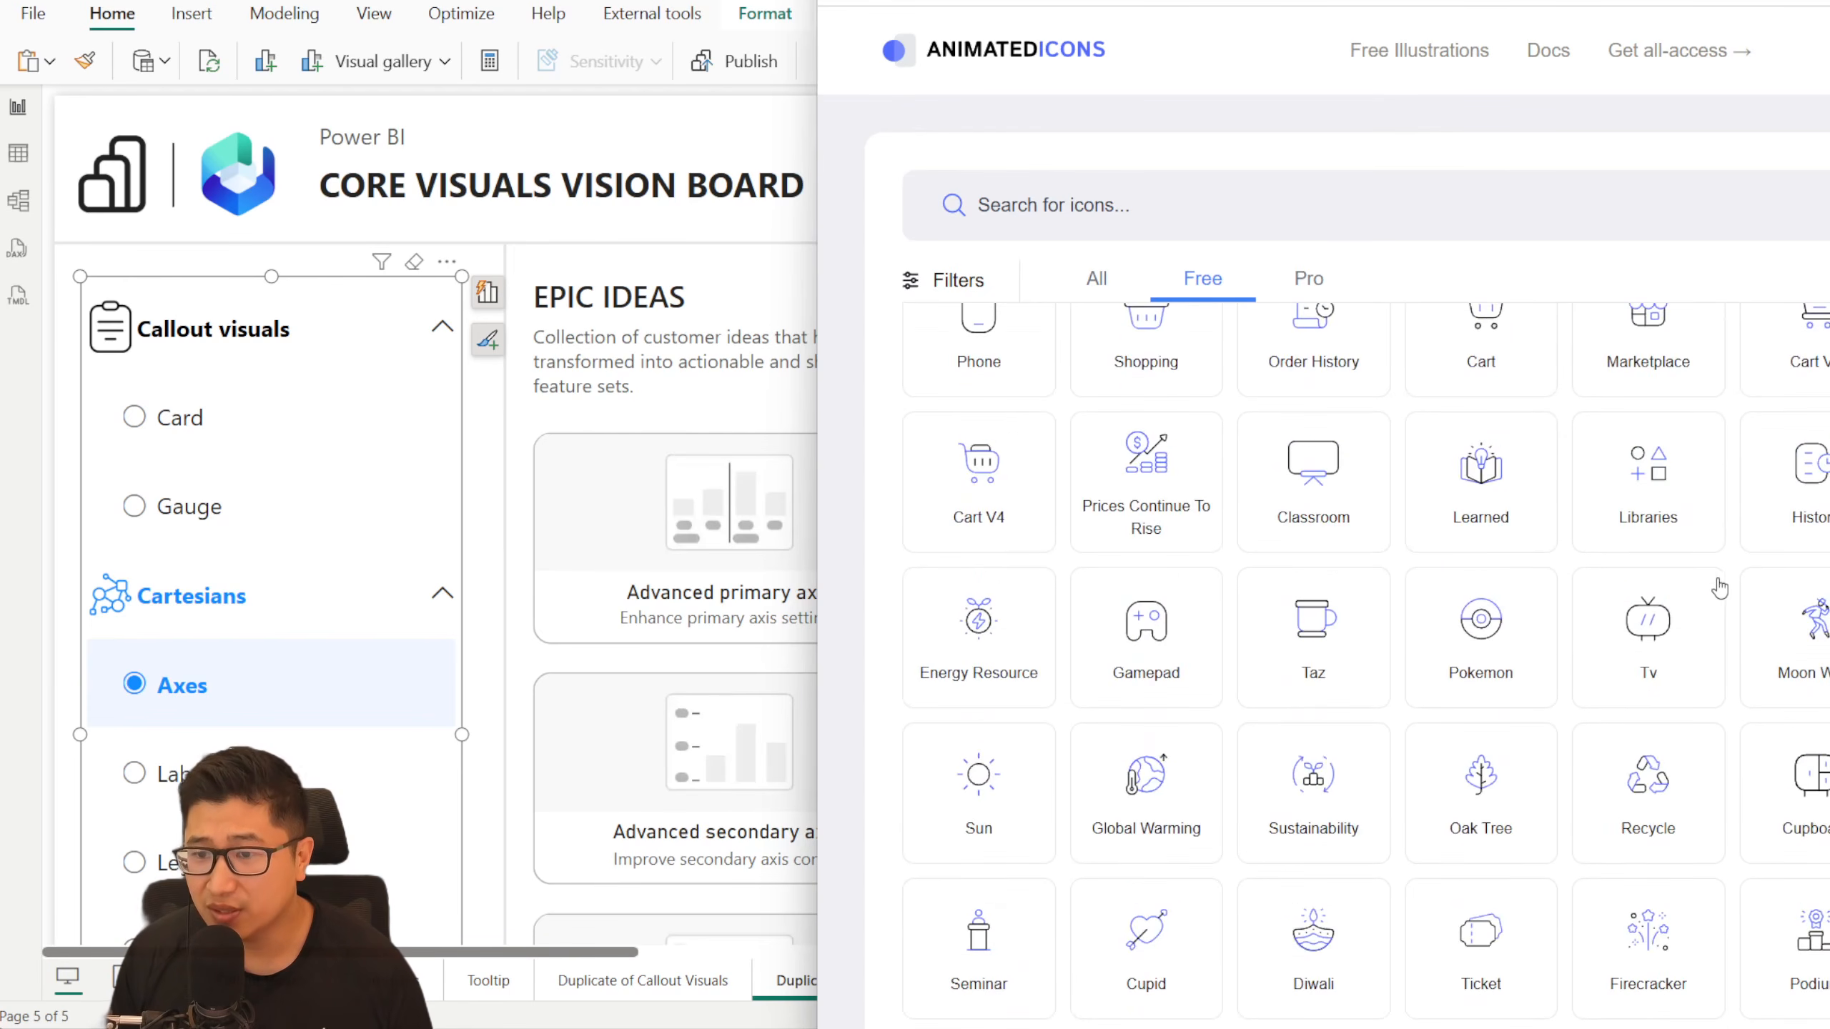
{"action": "scroll", "coordinate": [1719, 577], "scroll_direction": "up", "scroll_amount": 10}
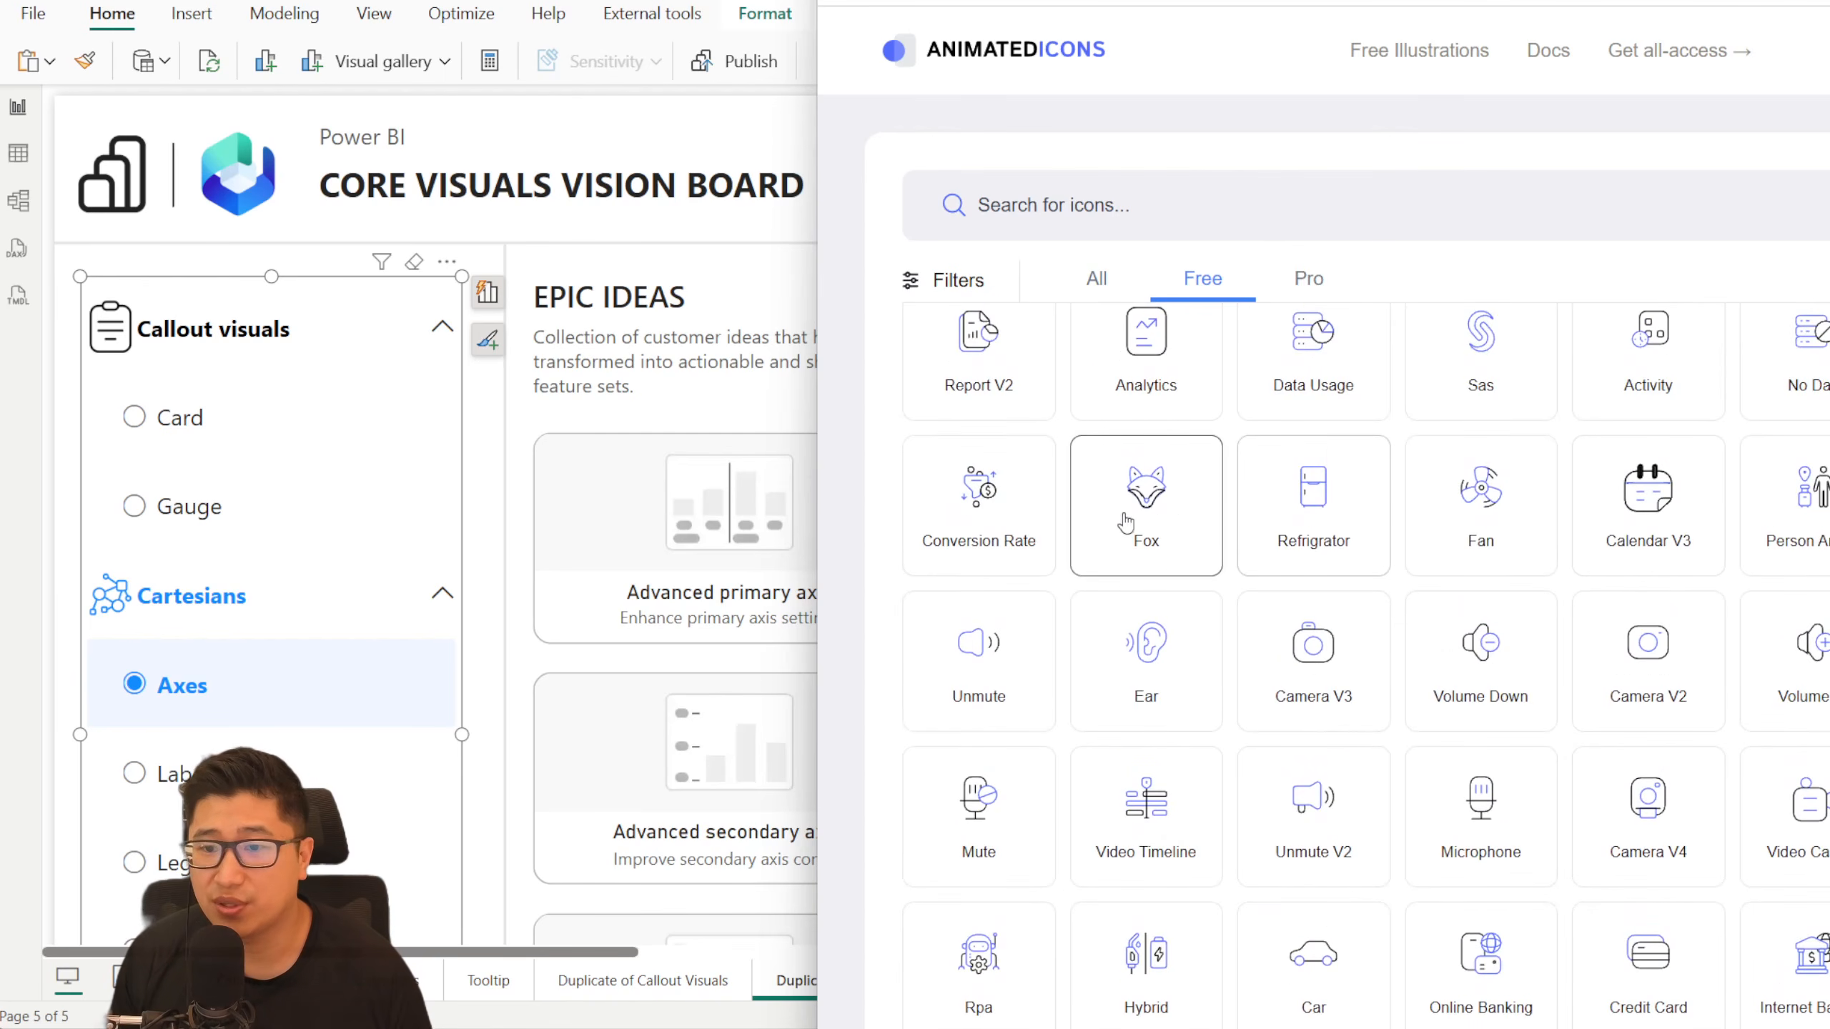
{"action": "left_click", "coordinate": [1161, 498]}
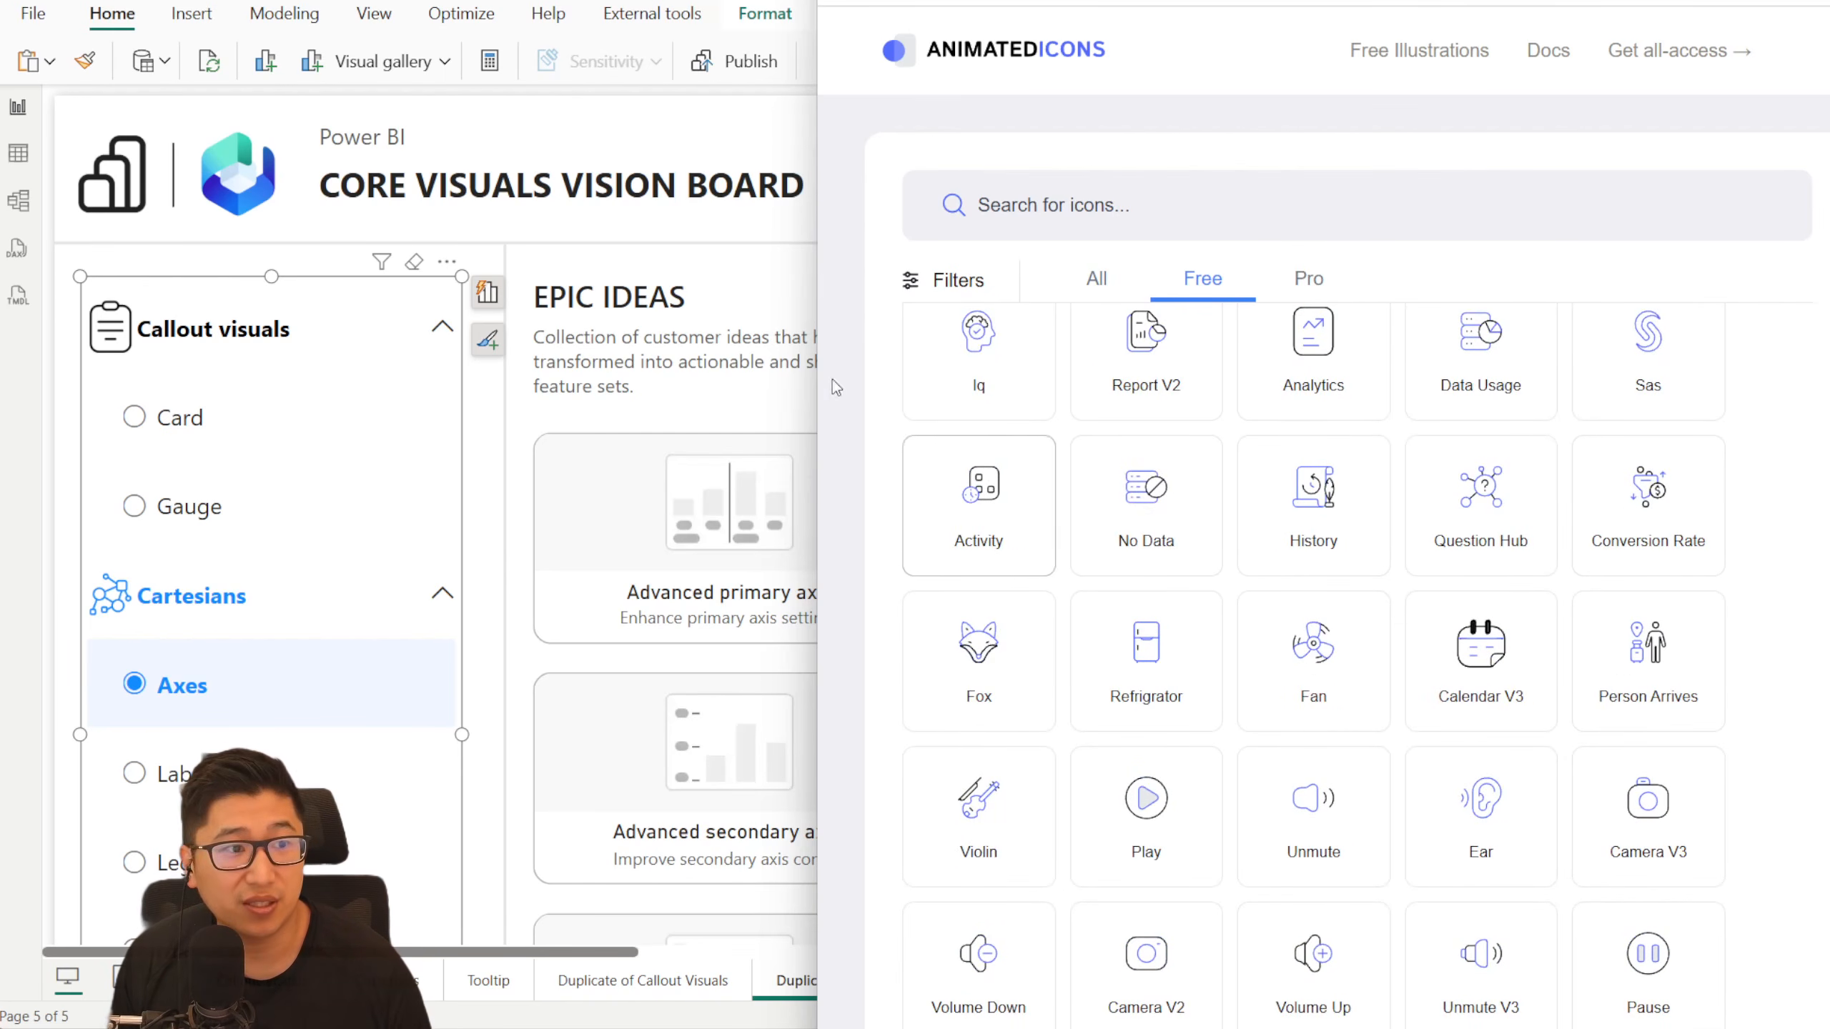
{"action": "left_click_drag", "start_coordinate": [817, 361], "coordinate": [186, 382]}
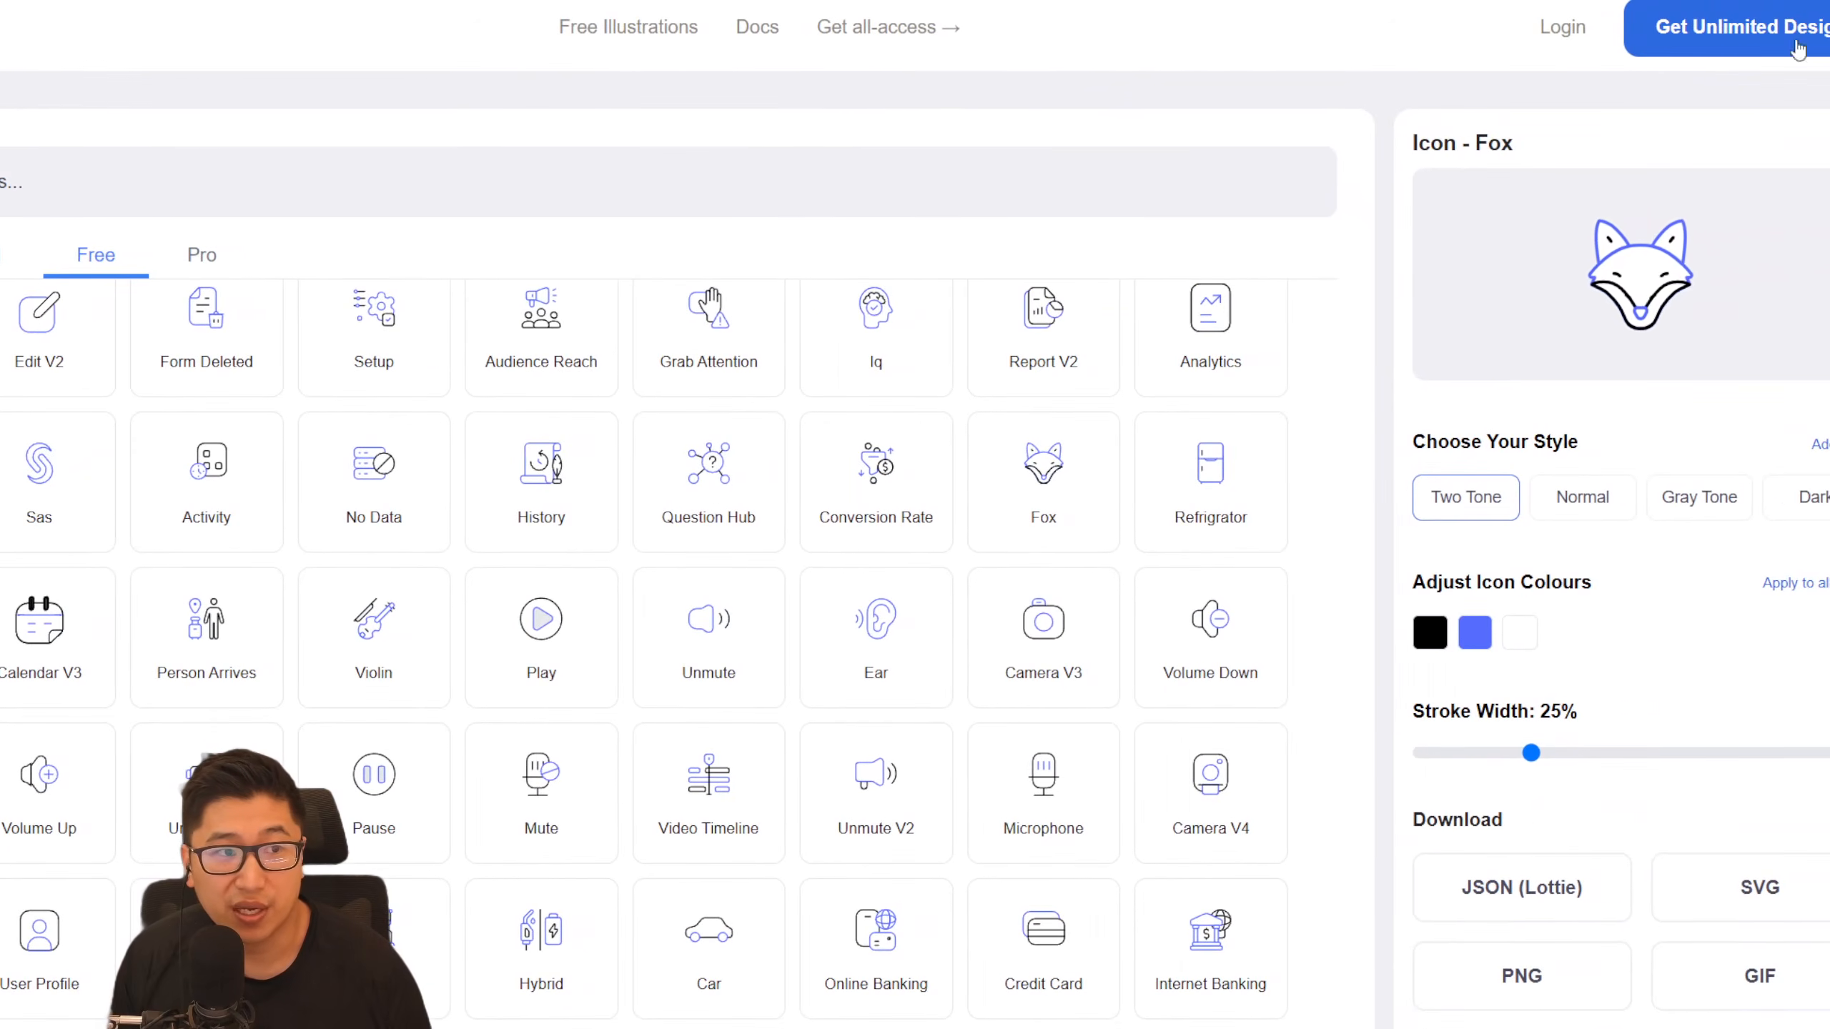
- Recolor the Fox icon's black strokes to #FF6363 and set the stroke width to 74%
{"action": "left_click", "coordinate": [1436, 649]}
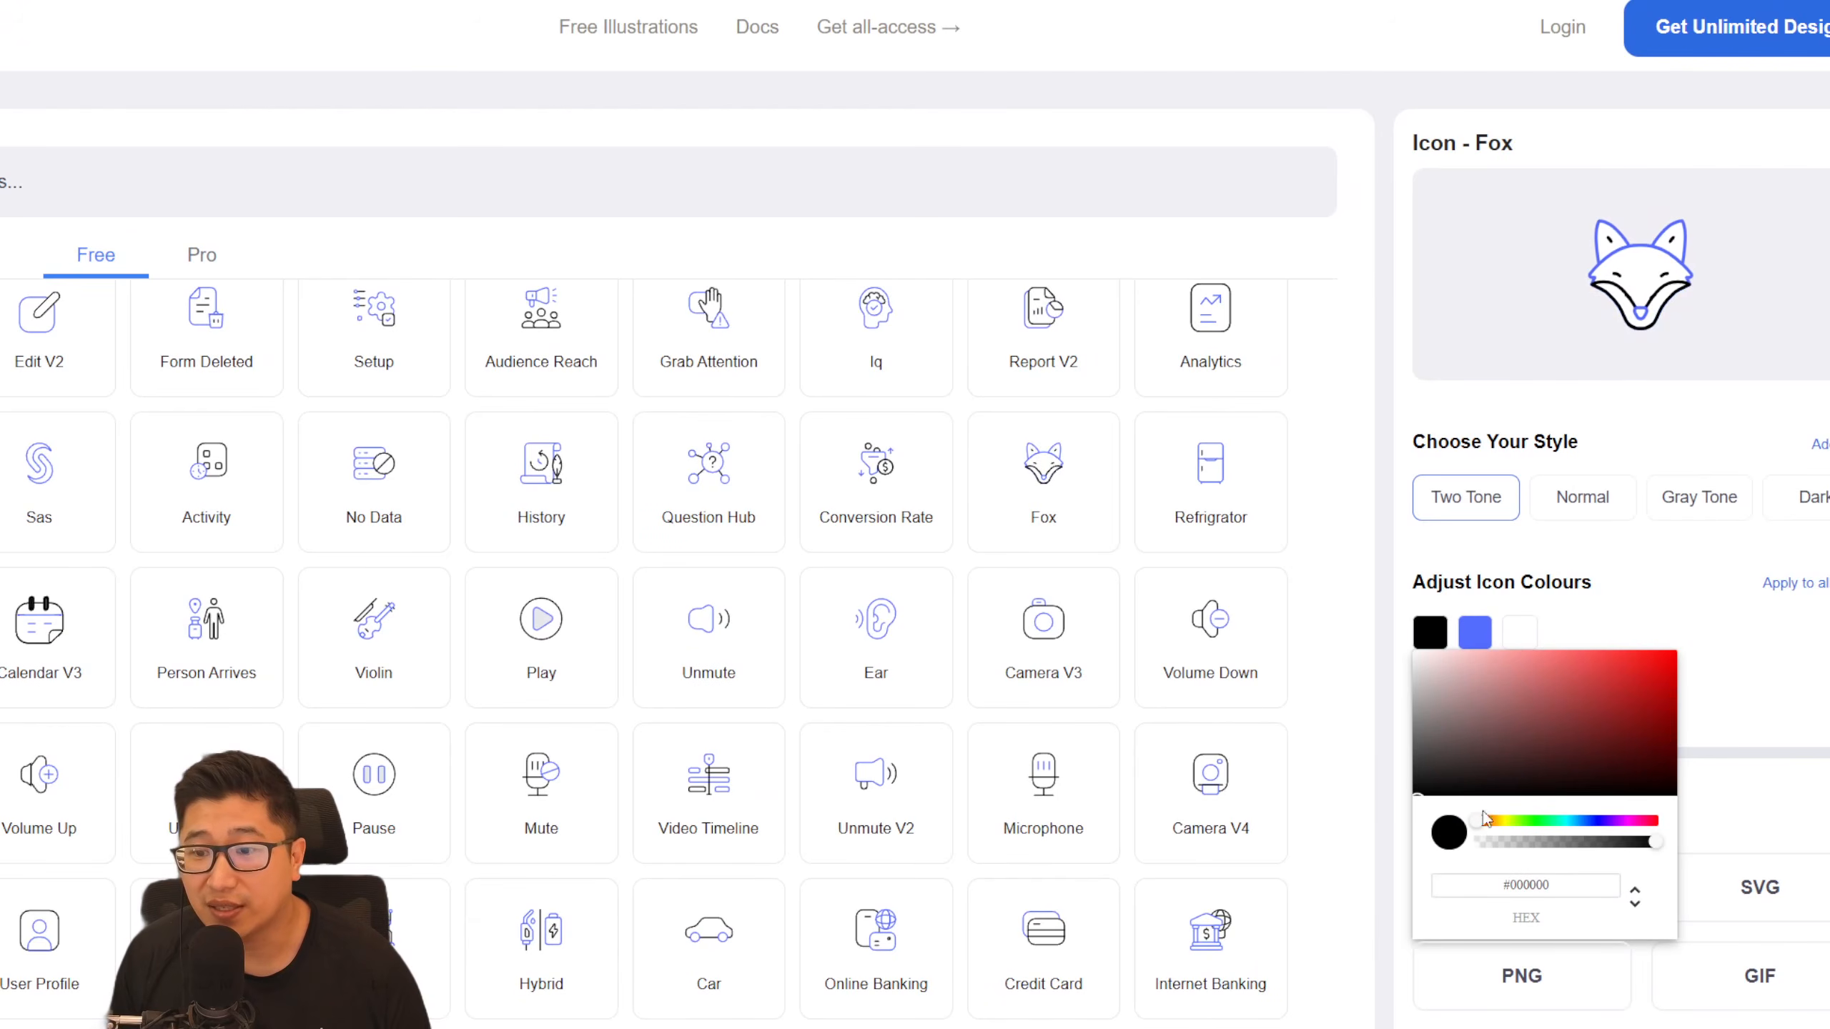
{"action": "mouse_move", "coordinate": [1552, 760]}
{"action": "left_mouse_down"}
{"action": "mouse_move", "coordinate": [1634, 736]}
{"action": "mouse_move", "coordinate": [1610, 682]}
{"action": "mouse_move", "coordinate": [1797, 651]}
{"action": "left_mouse_up"}
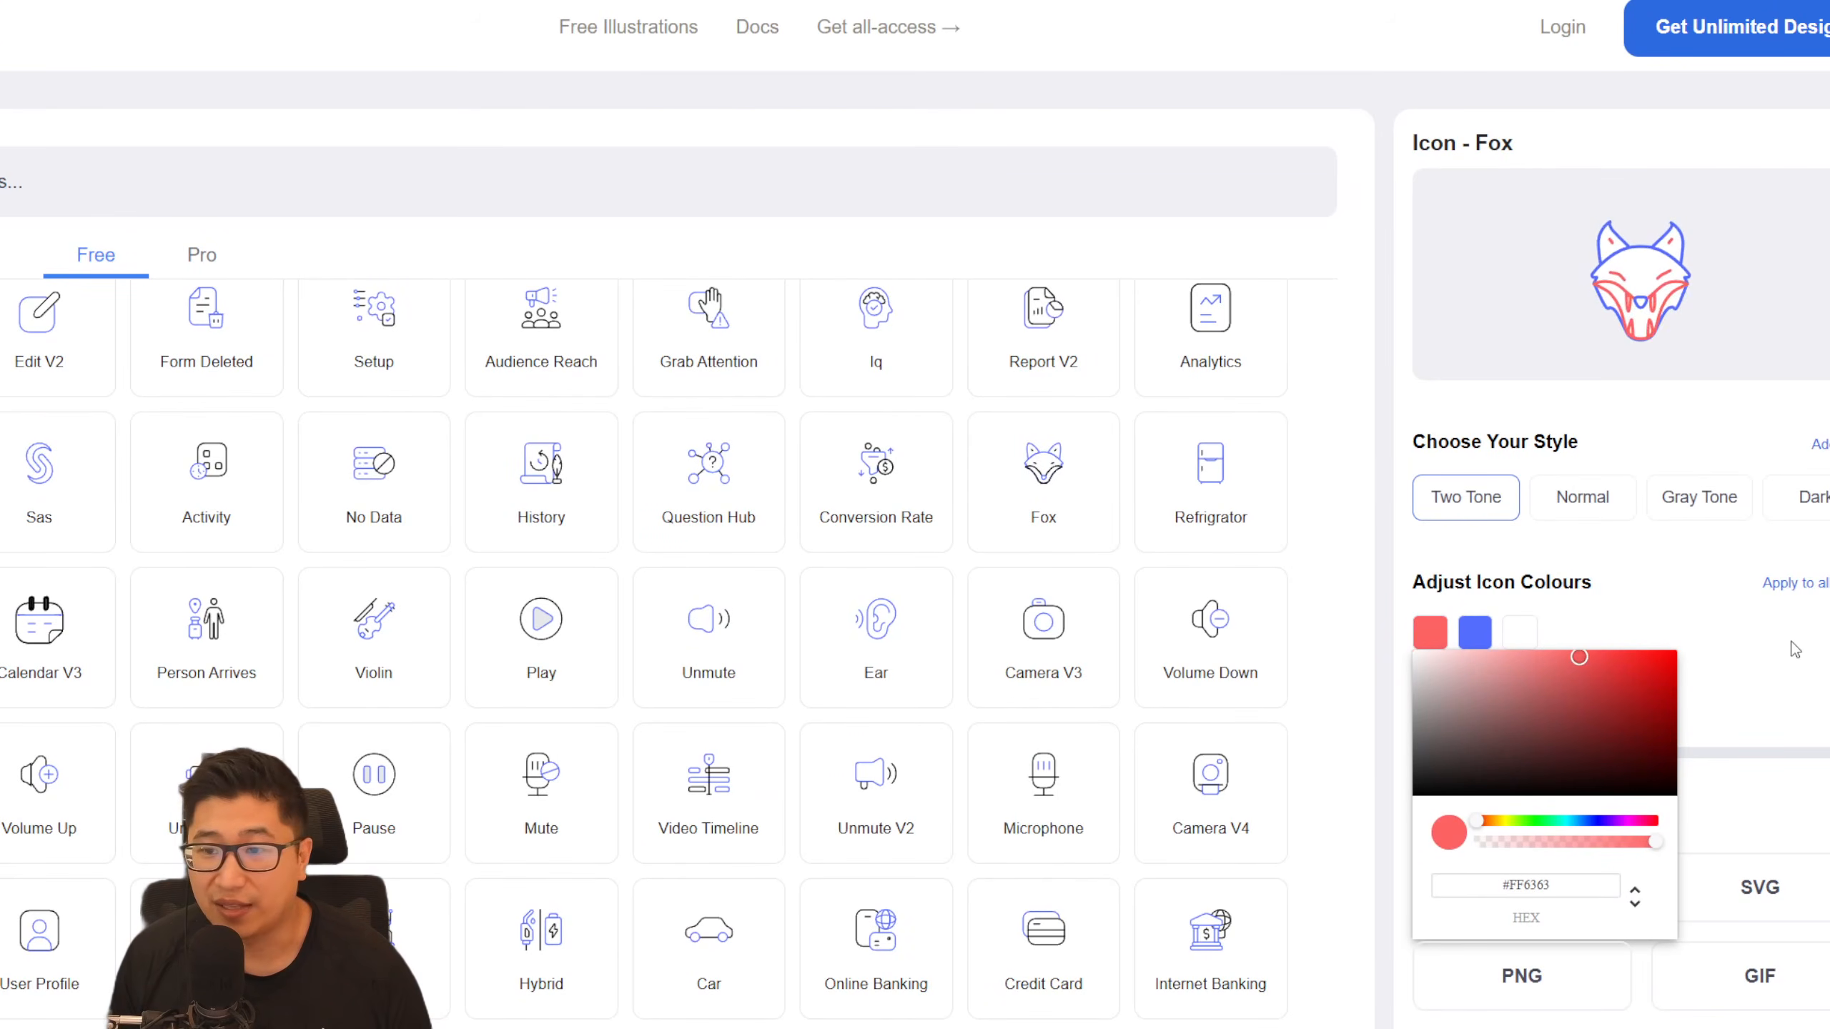
{"action": "left_click", "coordinate": [1797, 651]}
{"action": "mouse_move", "coordinate": [1538, 753]}
{"action": "left_mouse_down"}
{"action": "mouse_move", "coordinate": [1743, 754]}
{"action": "mouse_move", "coordinate": [1810, 775]}
{"action": "mouse_move", "coordinate": [1747, 760]}
{"action": "left_mouse_up"}
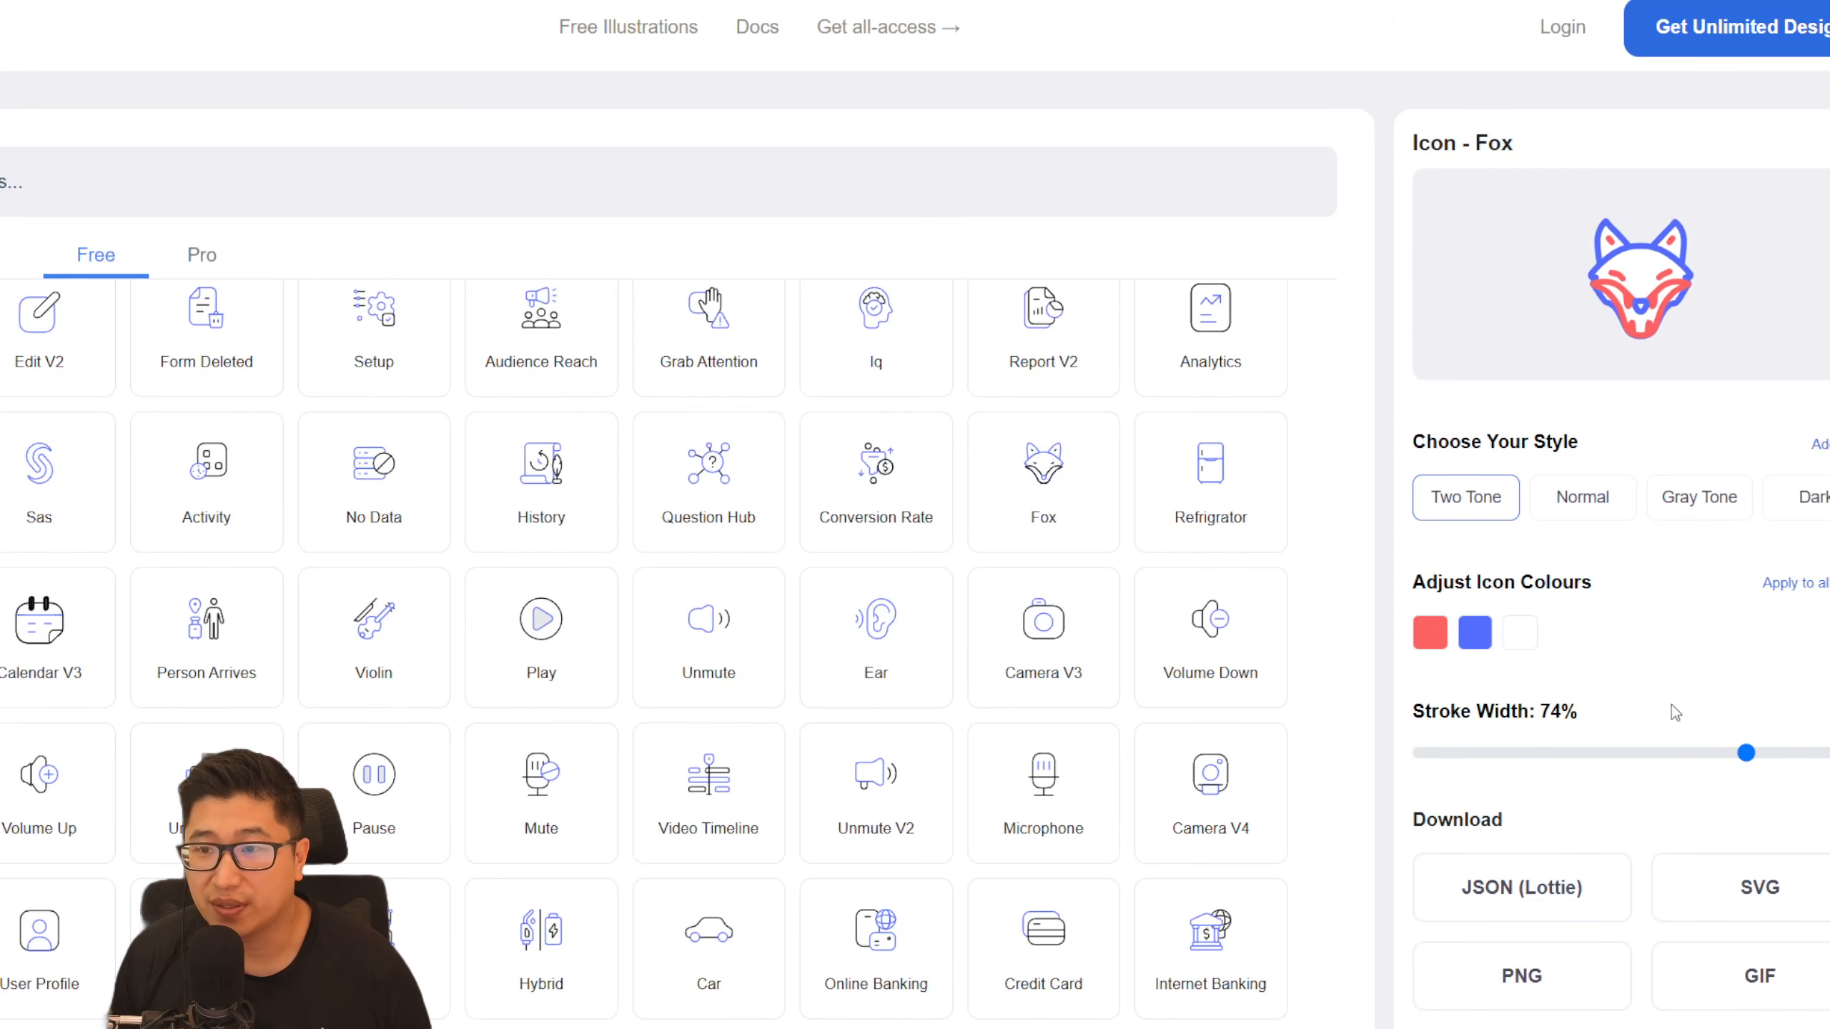
- Preview the Fox icon in the Normal and Gray Tone styles and switch back to Two Tone
{"action": "left_click", "coordinate": [1567, 502]}
{"action": "left_click", "coordinate": [1697, 509]}
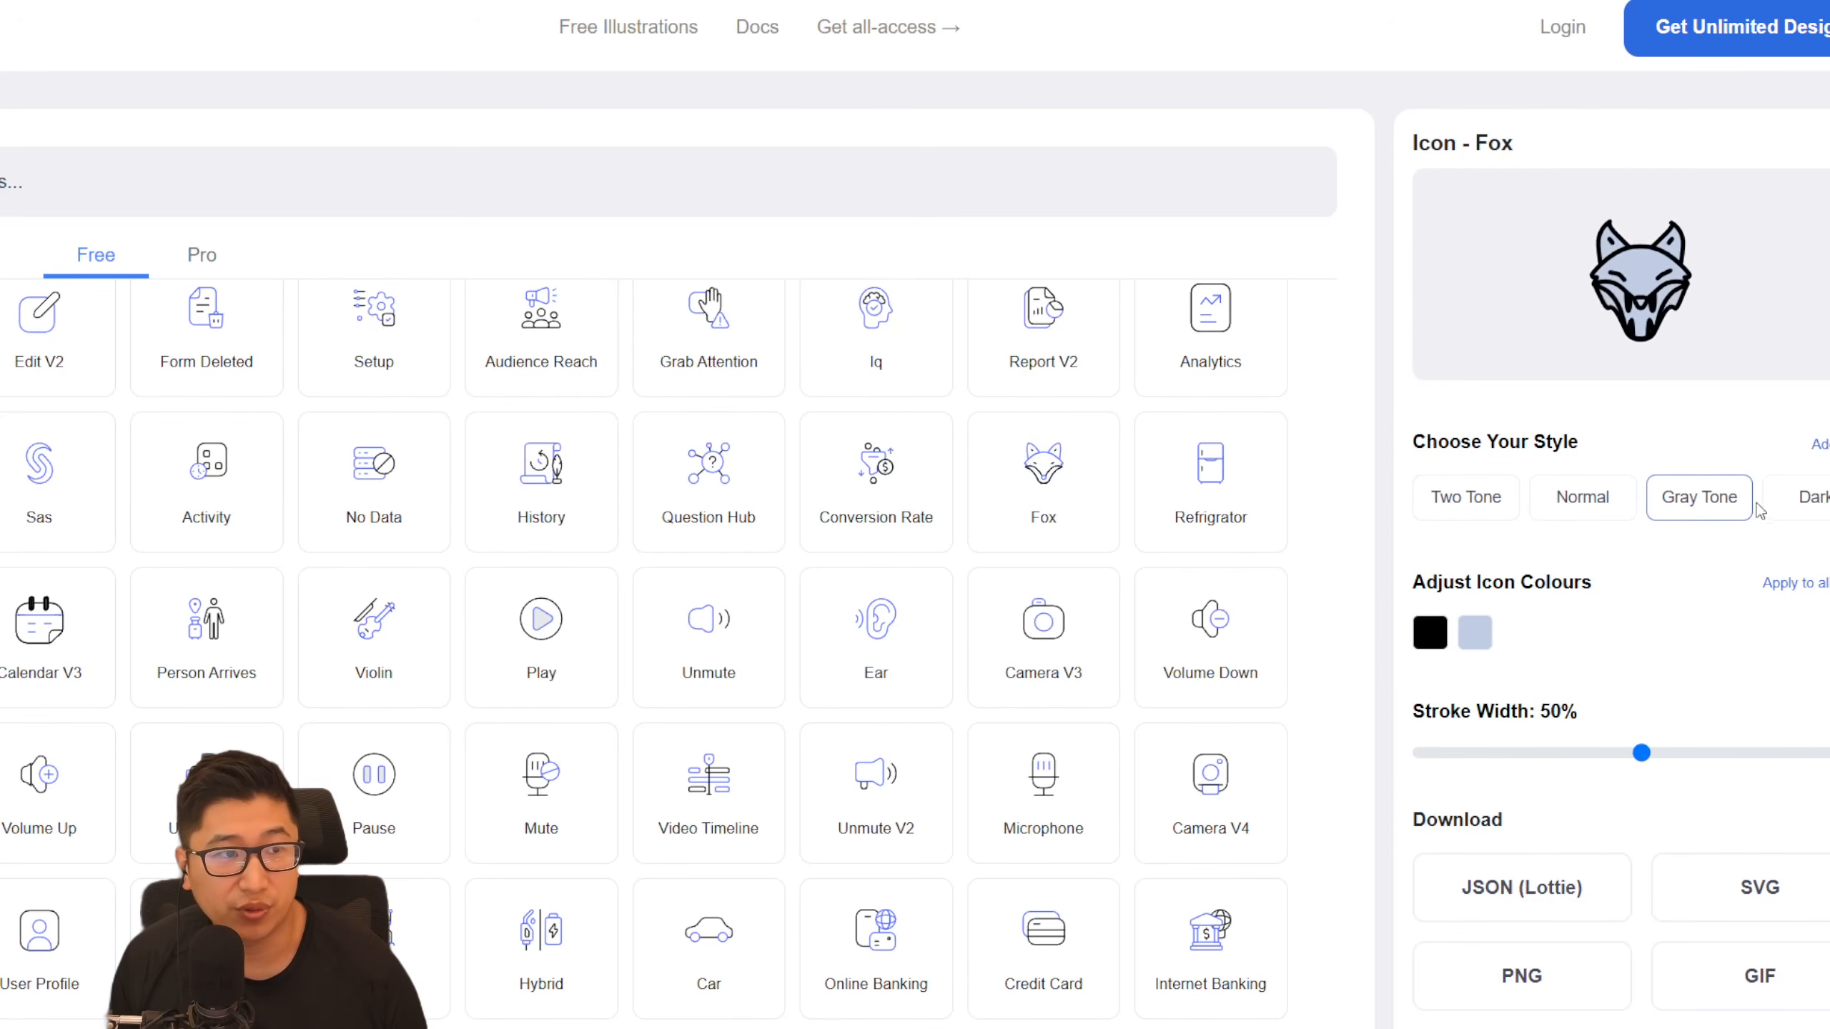
{"action": "left_click", "coordinate": [1461, 499]}
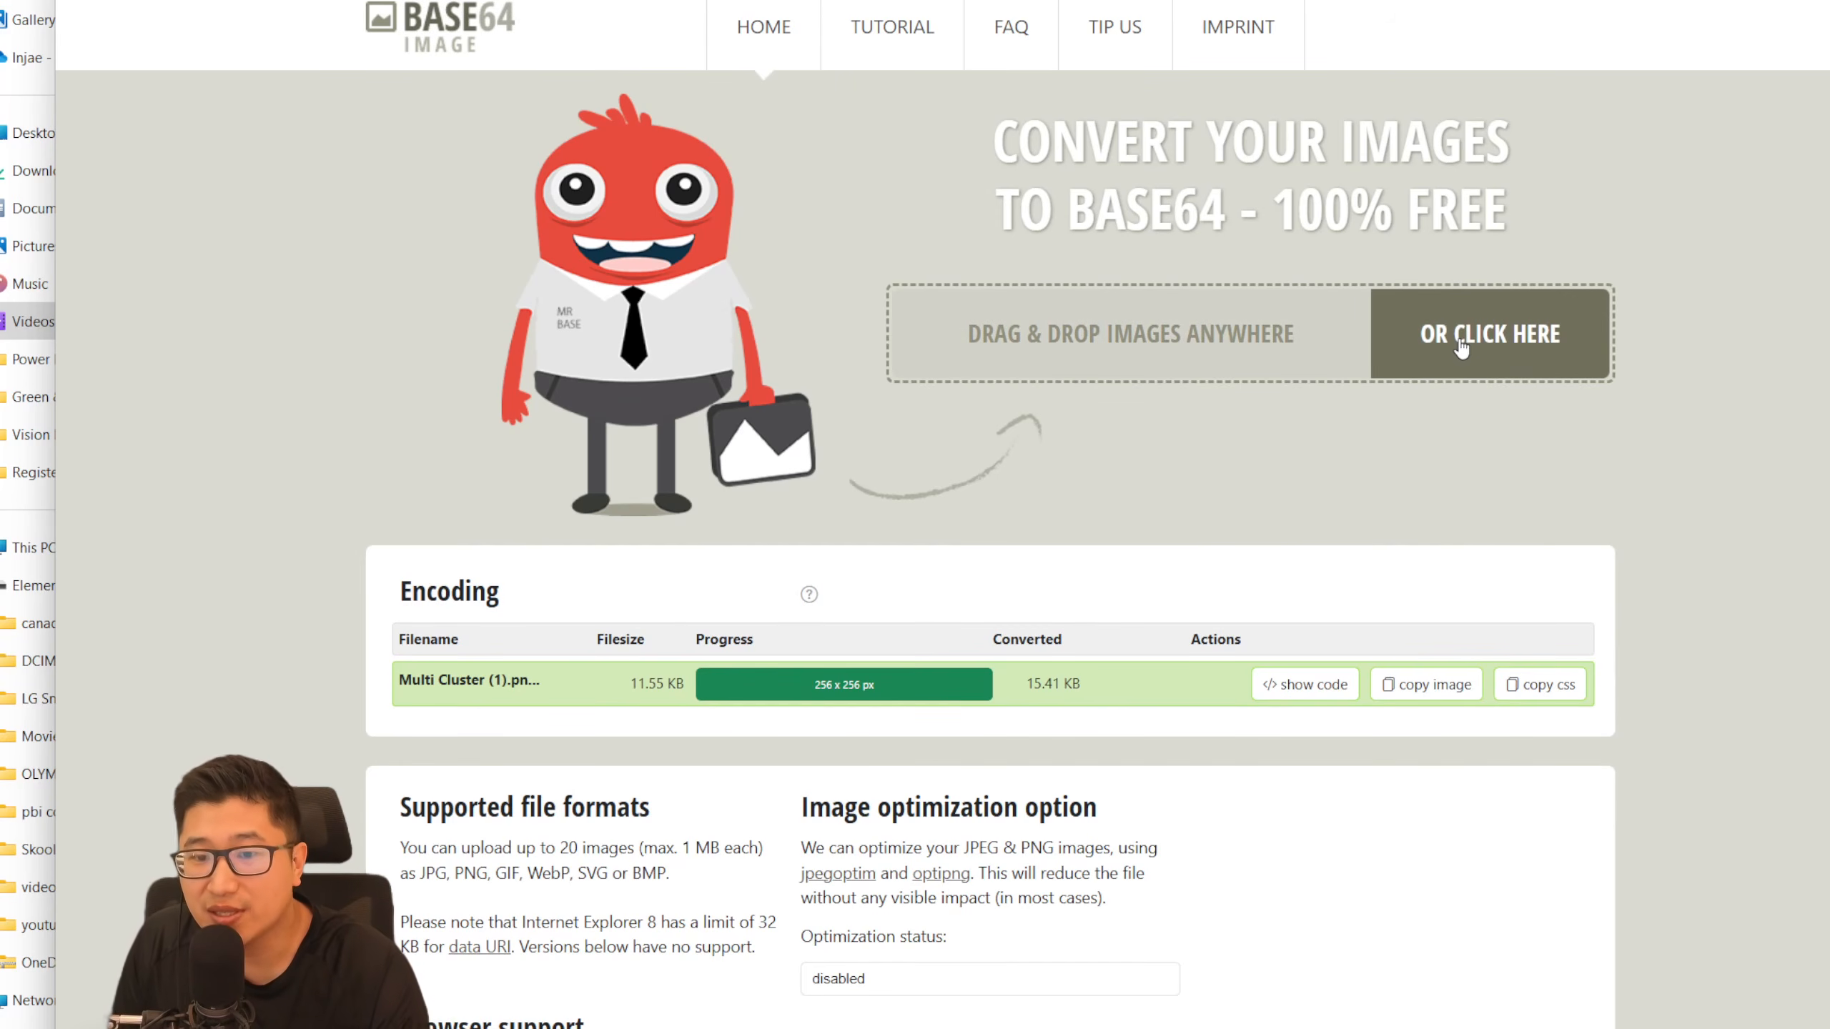
- On Base64 Image, upload Multi Cluster (1) and check board (2).png for conversion and copy the image code of check board (2).png
{"action": "left_click", "coordinate": [1285, 342]}
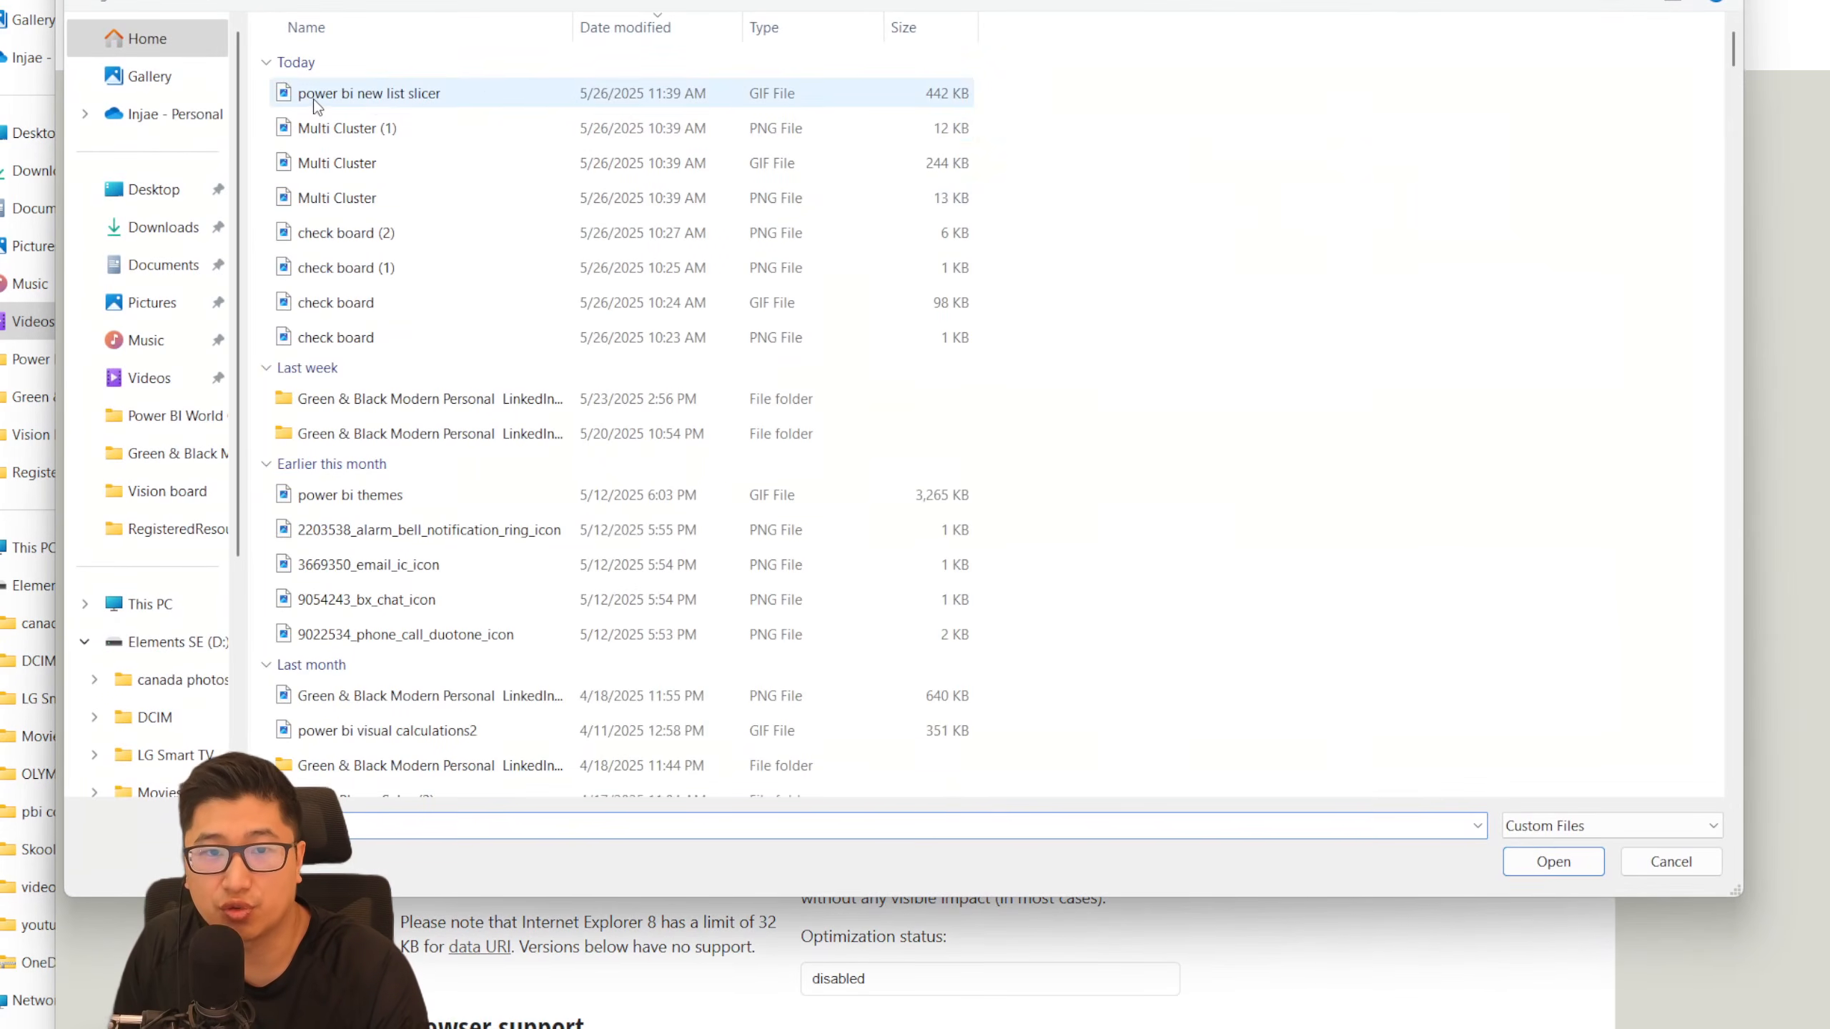
{"action": "double_click", "coordinate": [419, 132]}
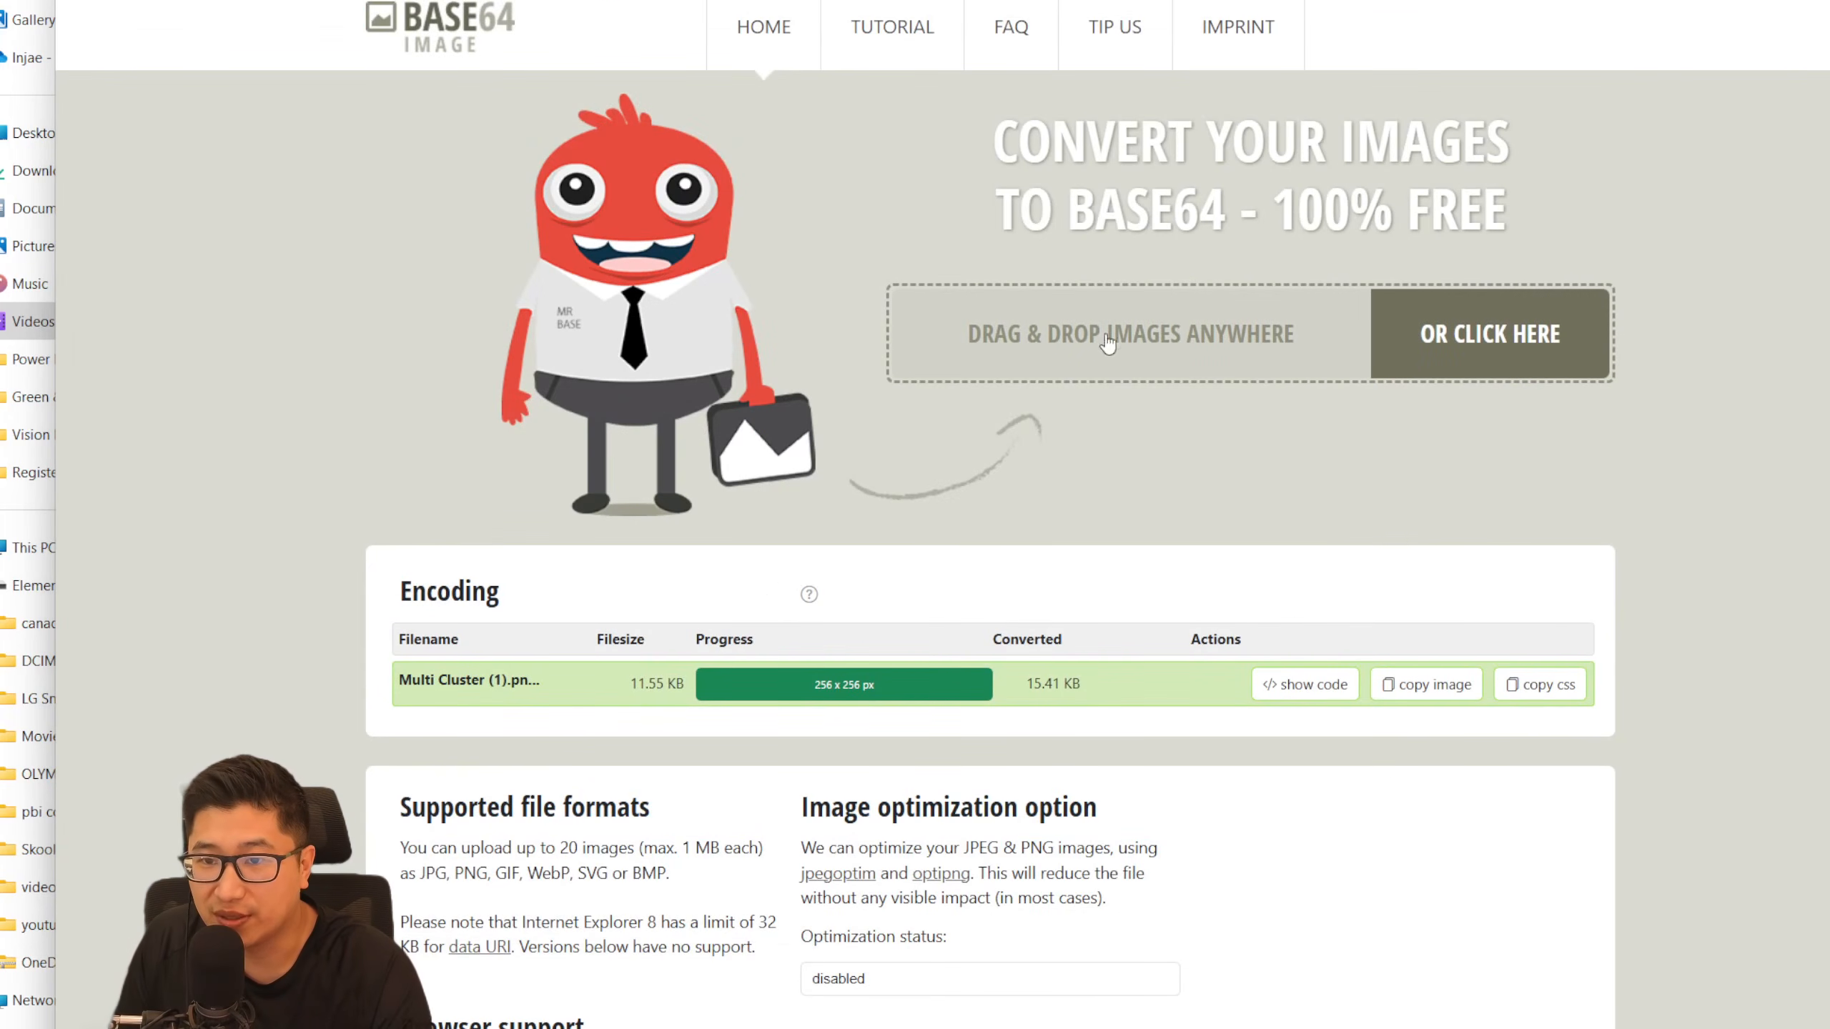
{"action": "left_click", "coordinate": [1490, 342]}
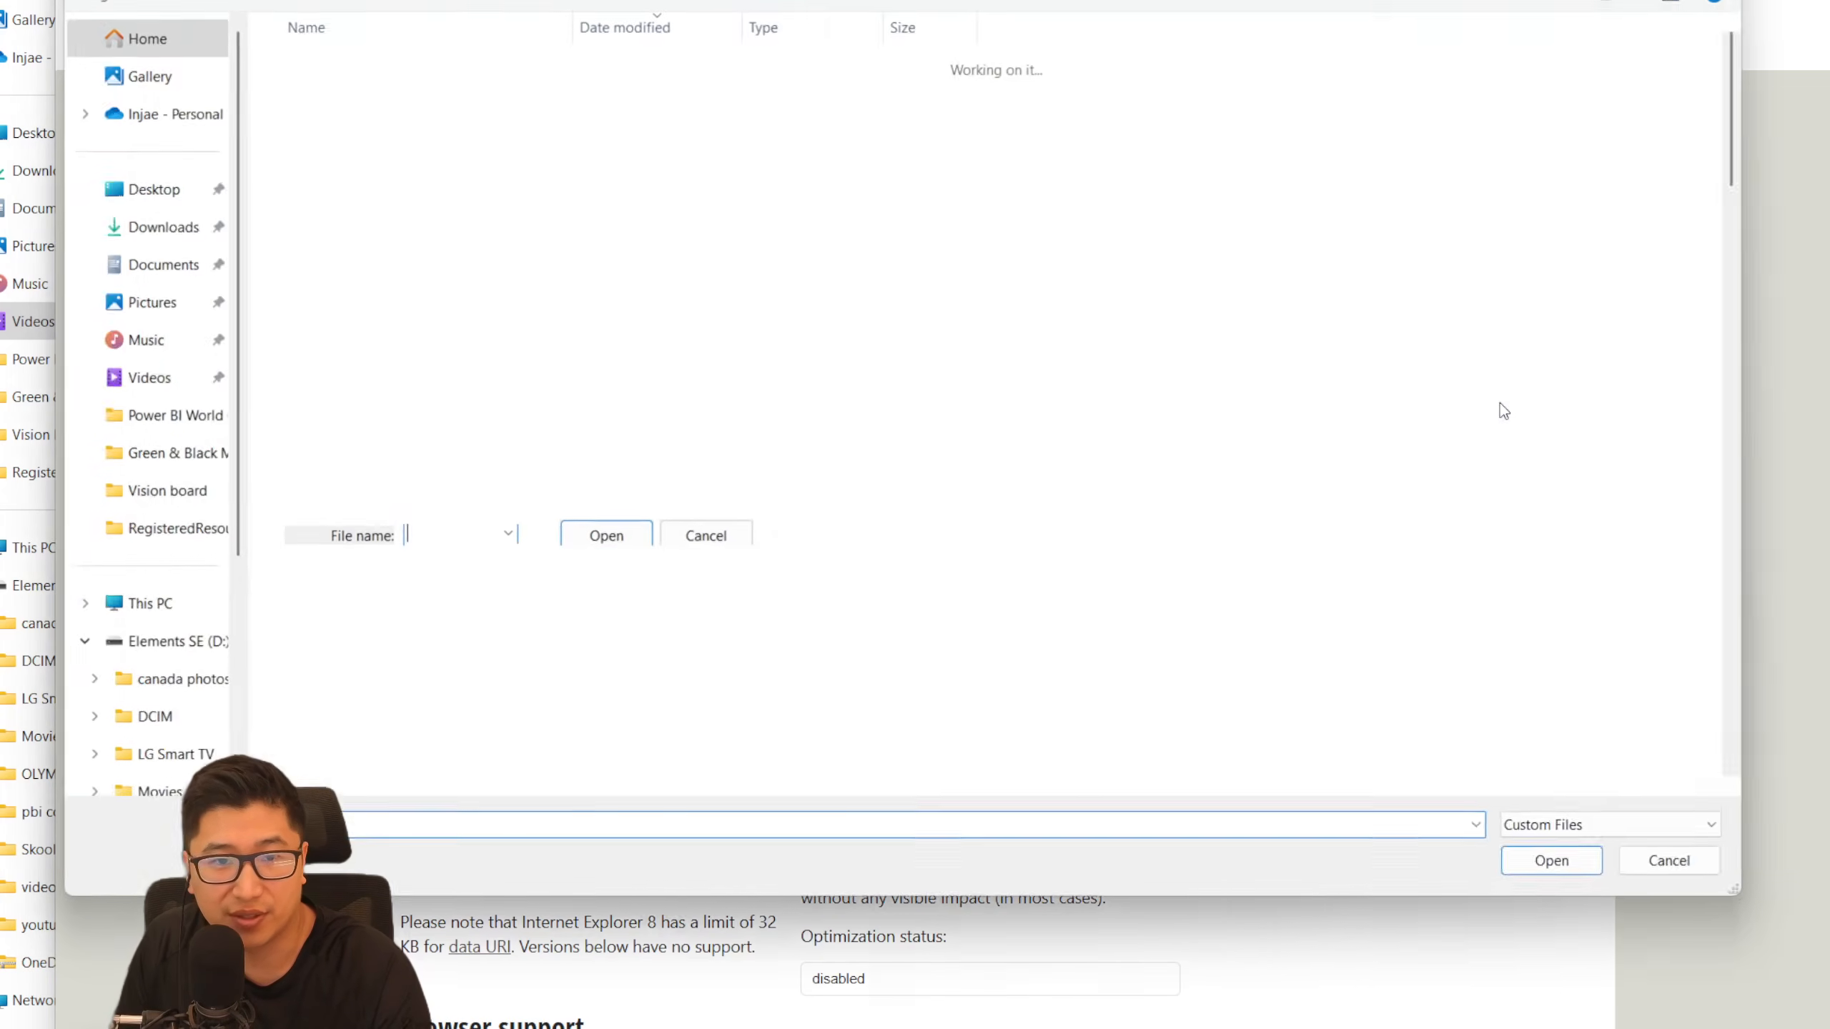
{"action": "double_click", "coordinate": [410, 231]}
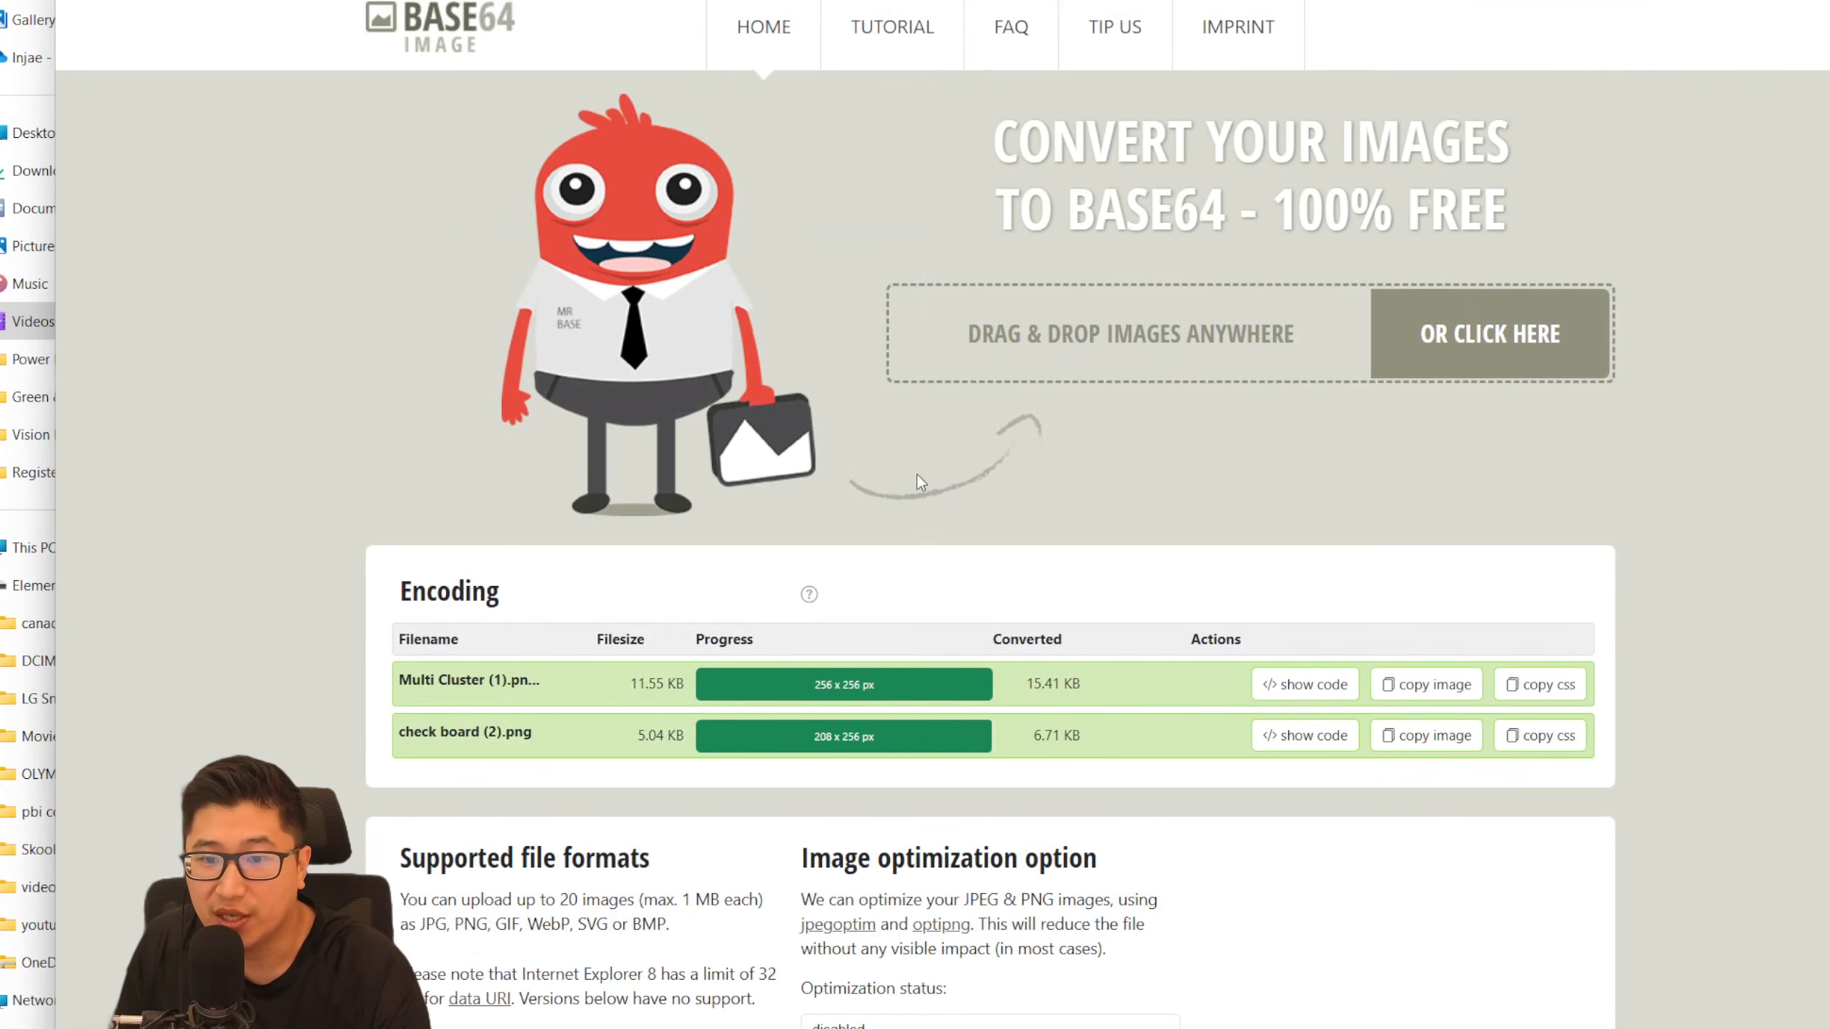
{"action": "left_click", "coordinate": [1434, 737]}
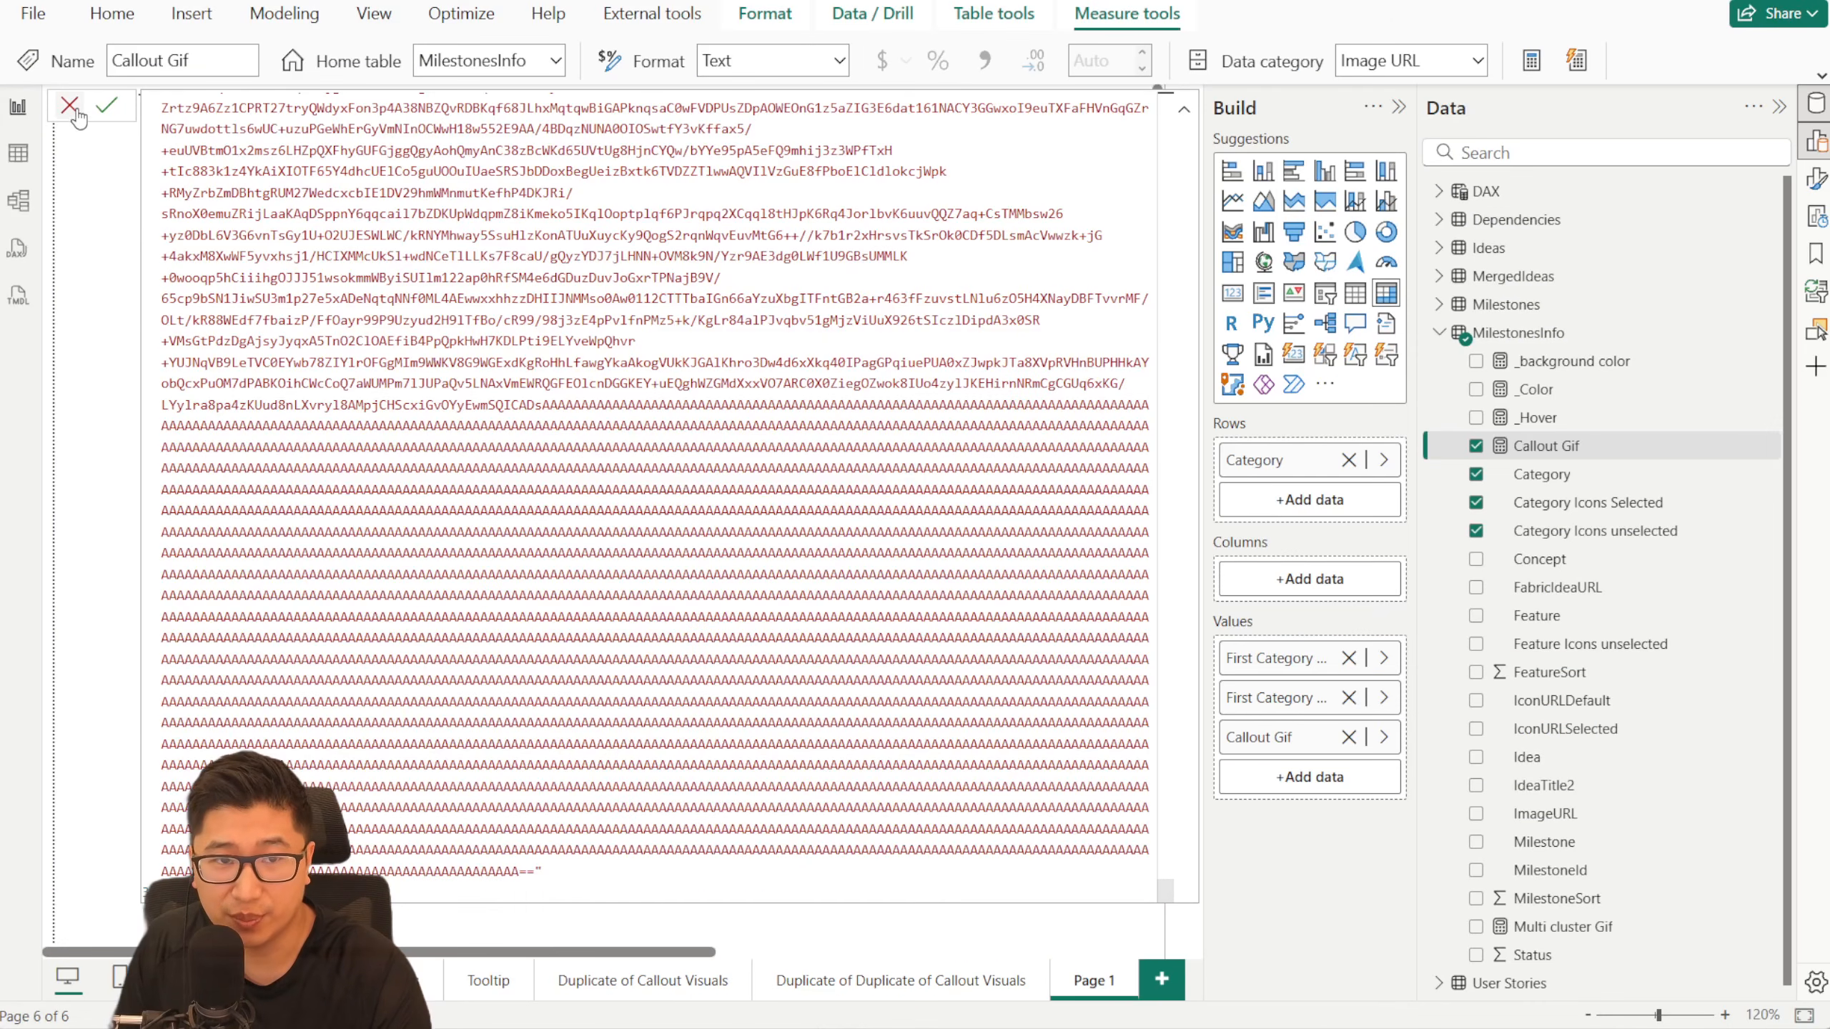
{"action": "key", "text": "Return"}
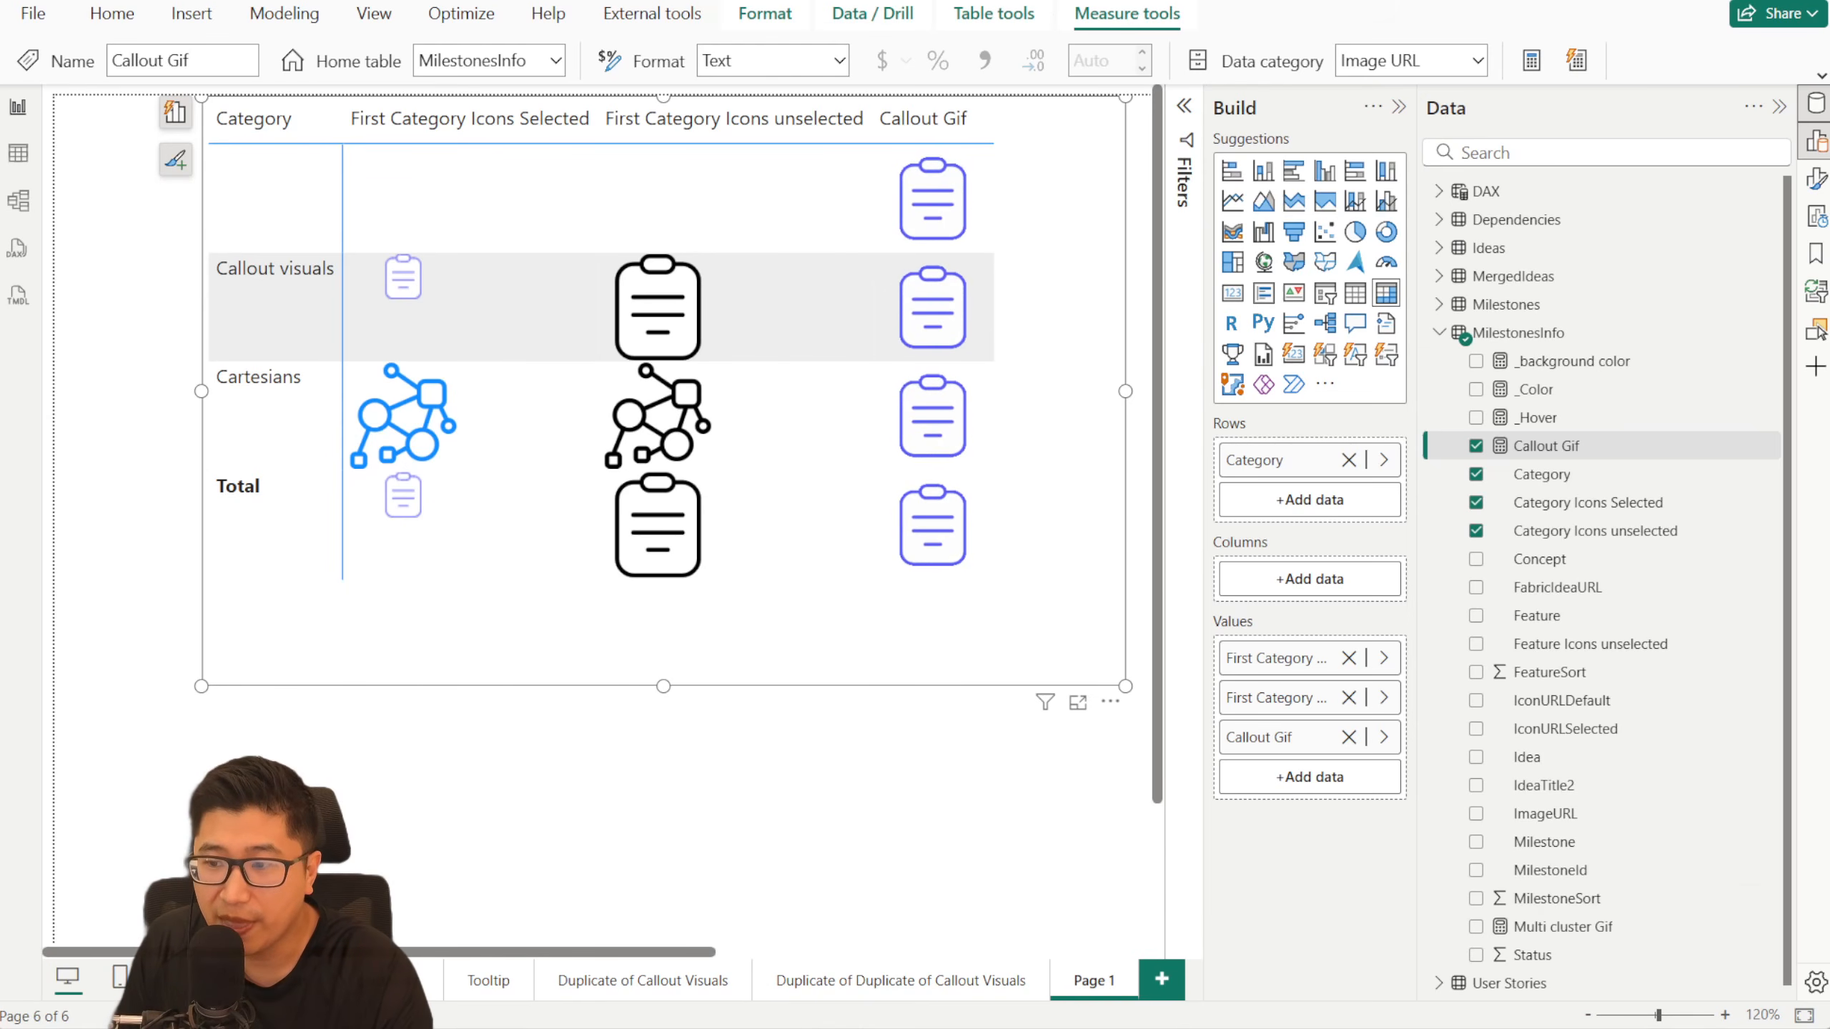
- In the Excel workbook's MilestonesInfo sheet, examine the base64 strings in the Category Icons Selected and unselected columns alongside their Category rows
{"action": "key", "text": "alt+Tab"}
{"action": "left_click", "coordinate": [841, 169]}
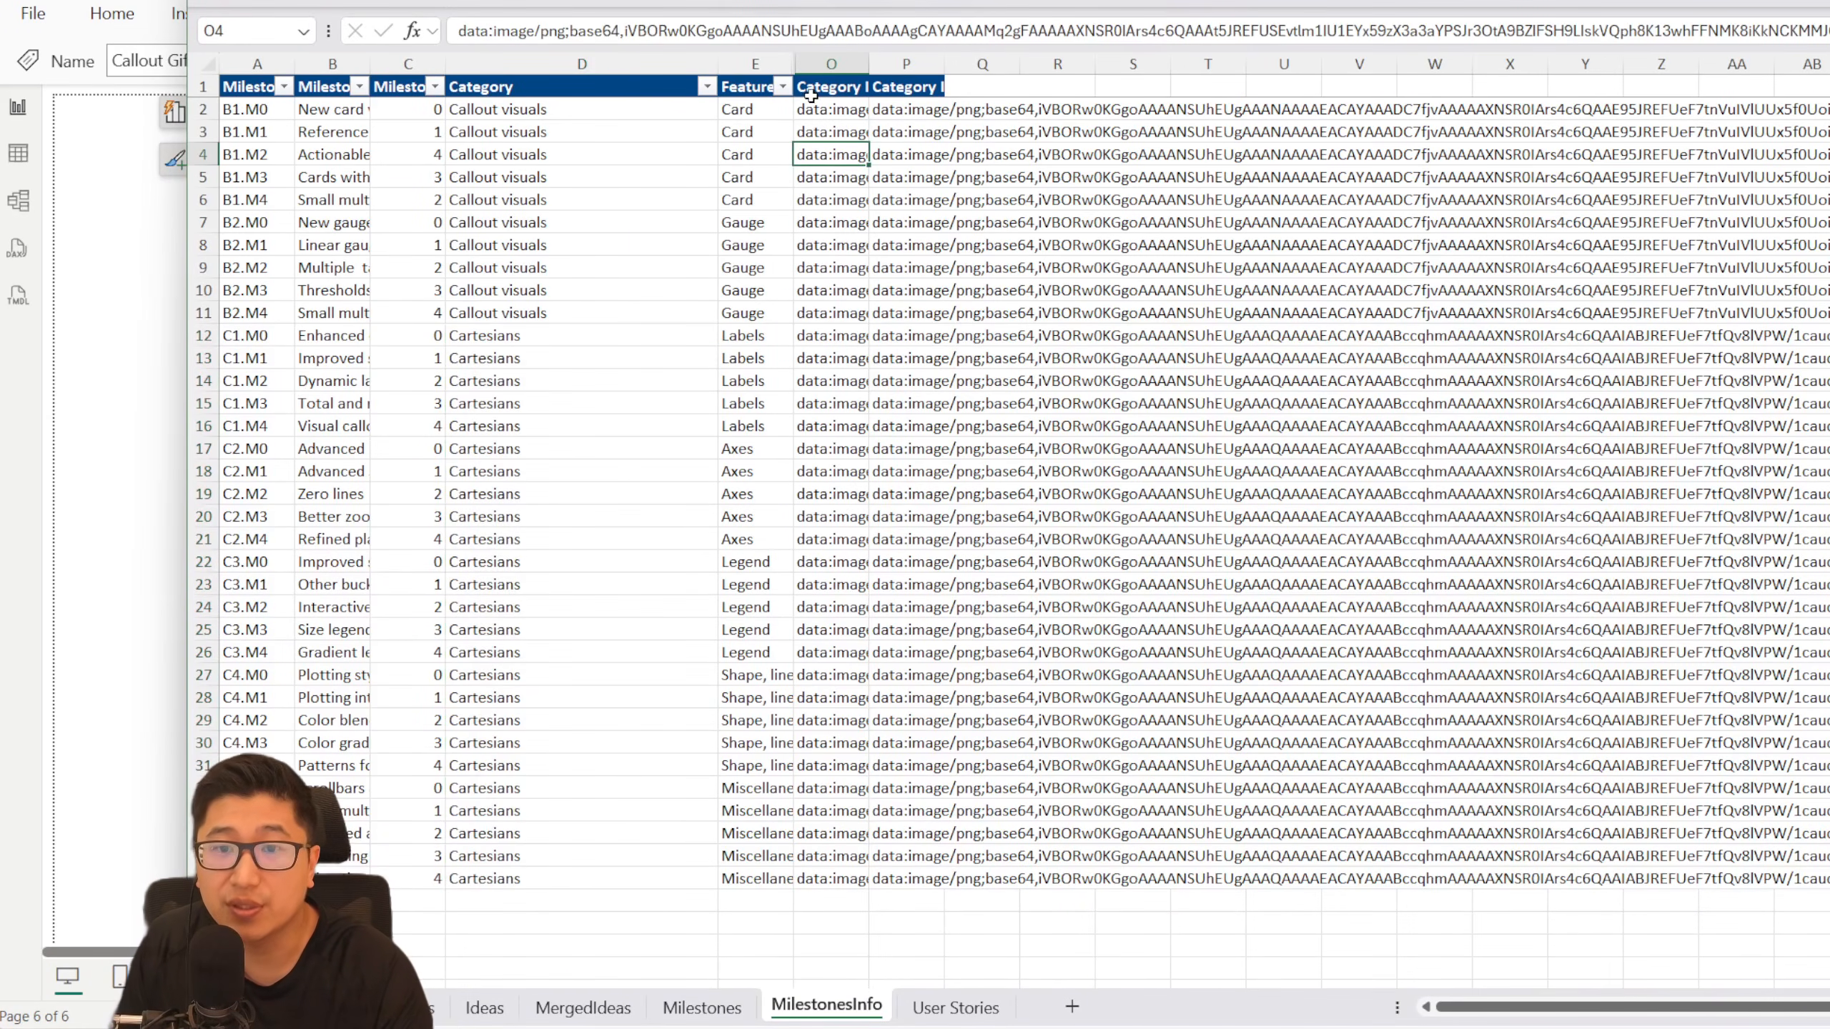
{"action": "left_click_drag", "start_coordinate": [813, 107], "coordinate": [957, 873]}
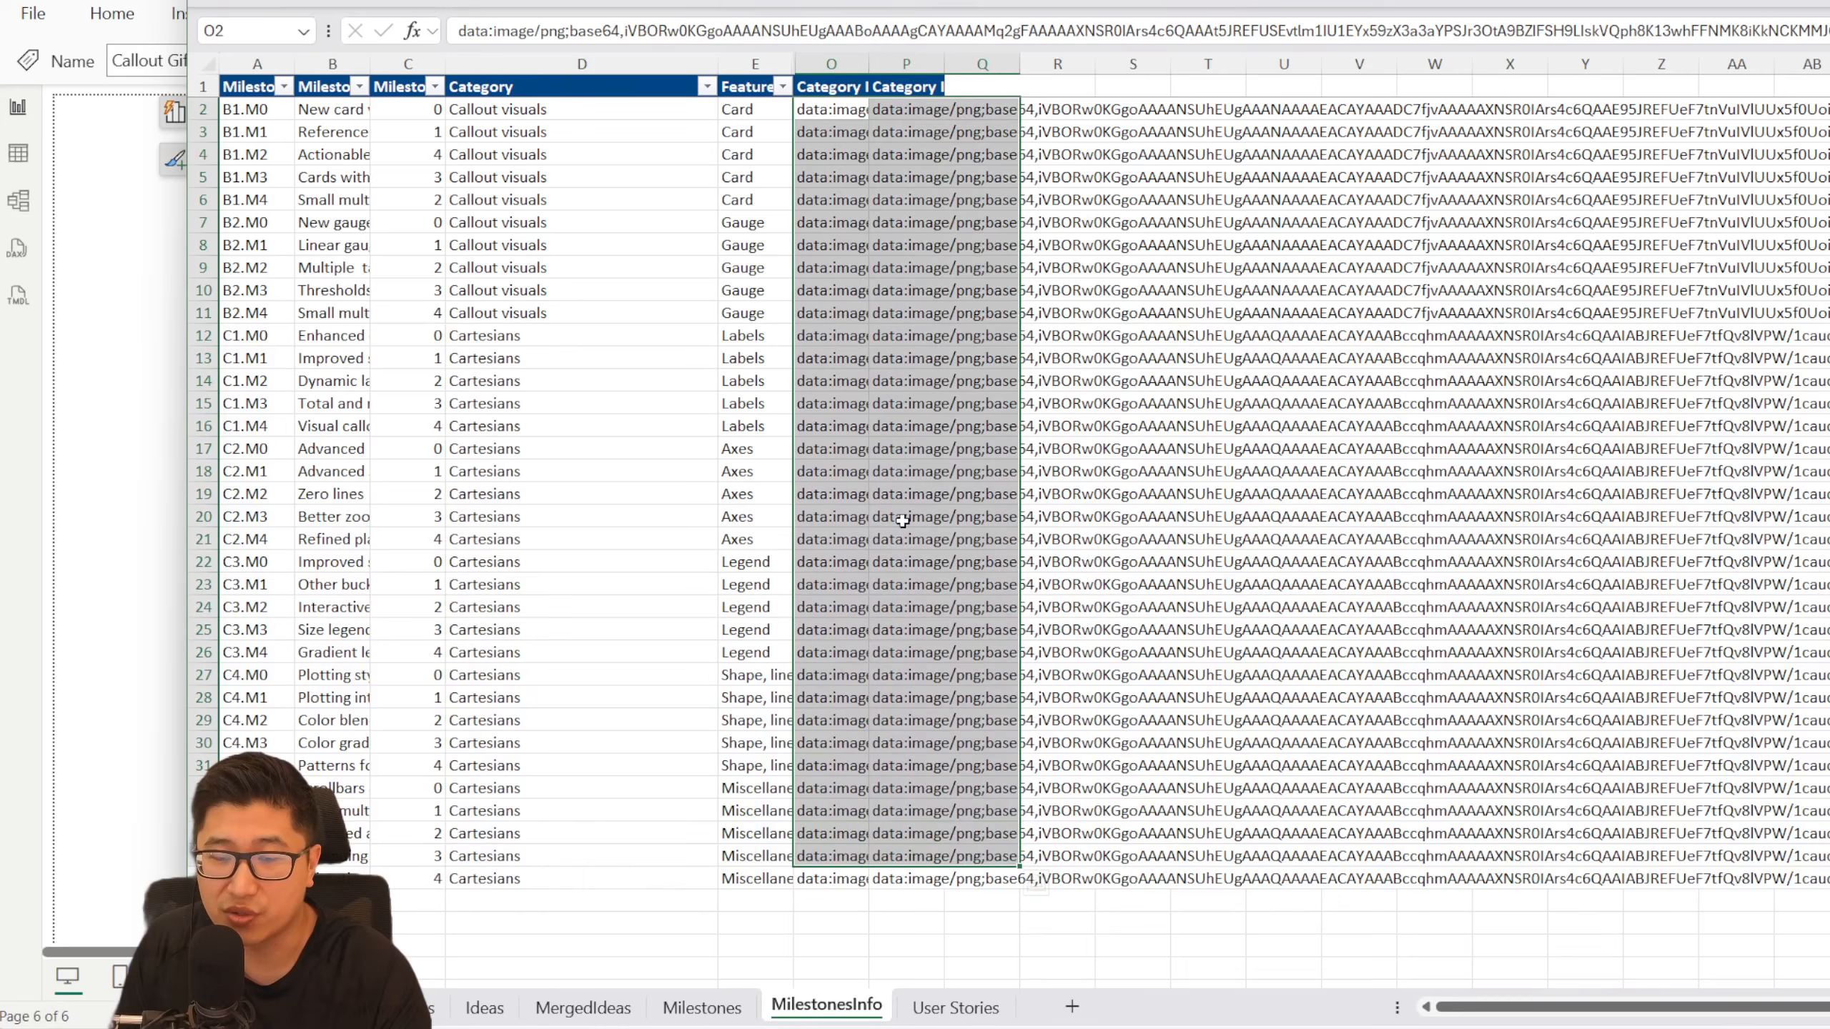
{"action": "left_click_drag", "start_coordinate": [830, 86], "coordinate": [893, 92]}
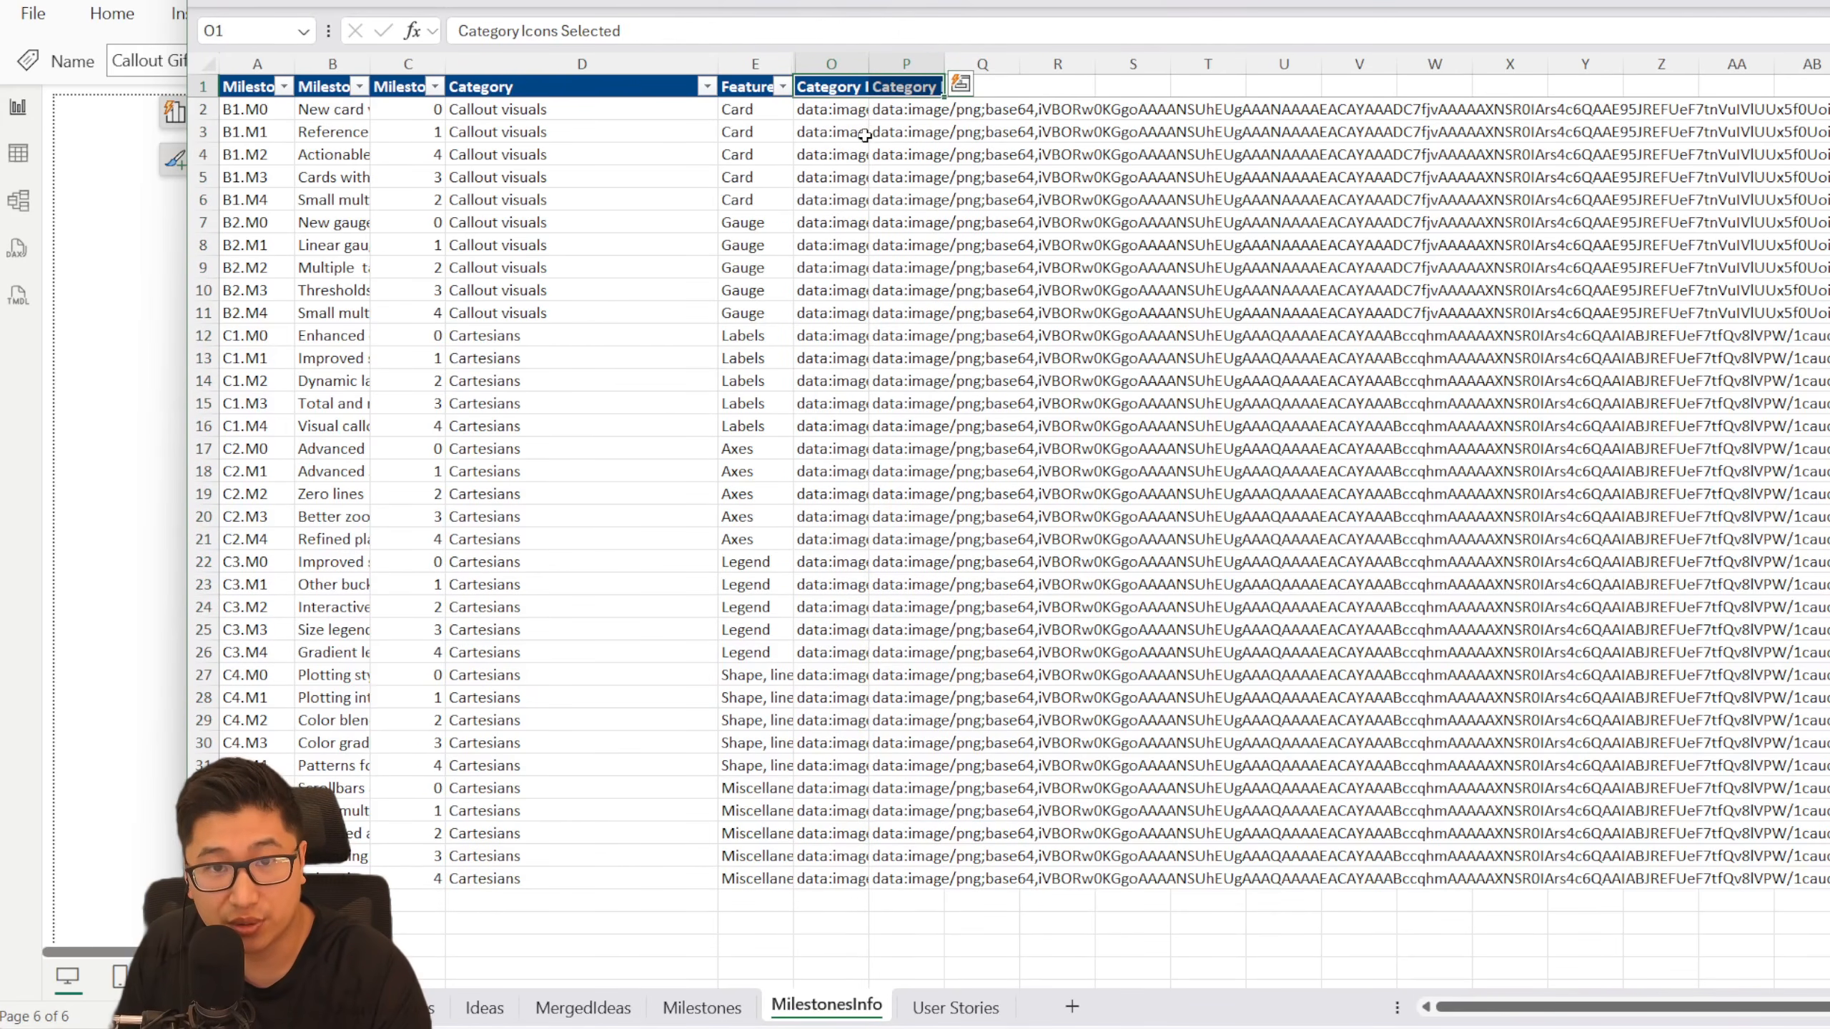
{"action": "left_click_drag", "start_coordinate": [608, 109], "coordinate": [620, 878]}
{"action": "left_click_drag", "start_coordinate": [813, 119], "coordinate": [893, 880]}
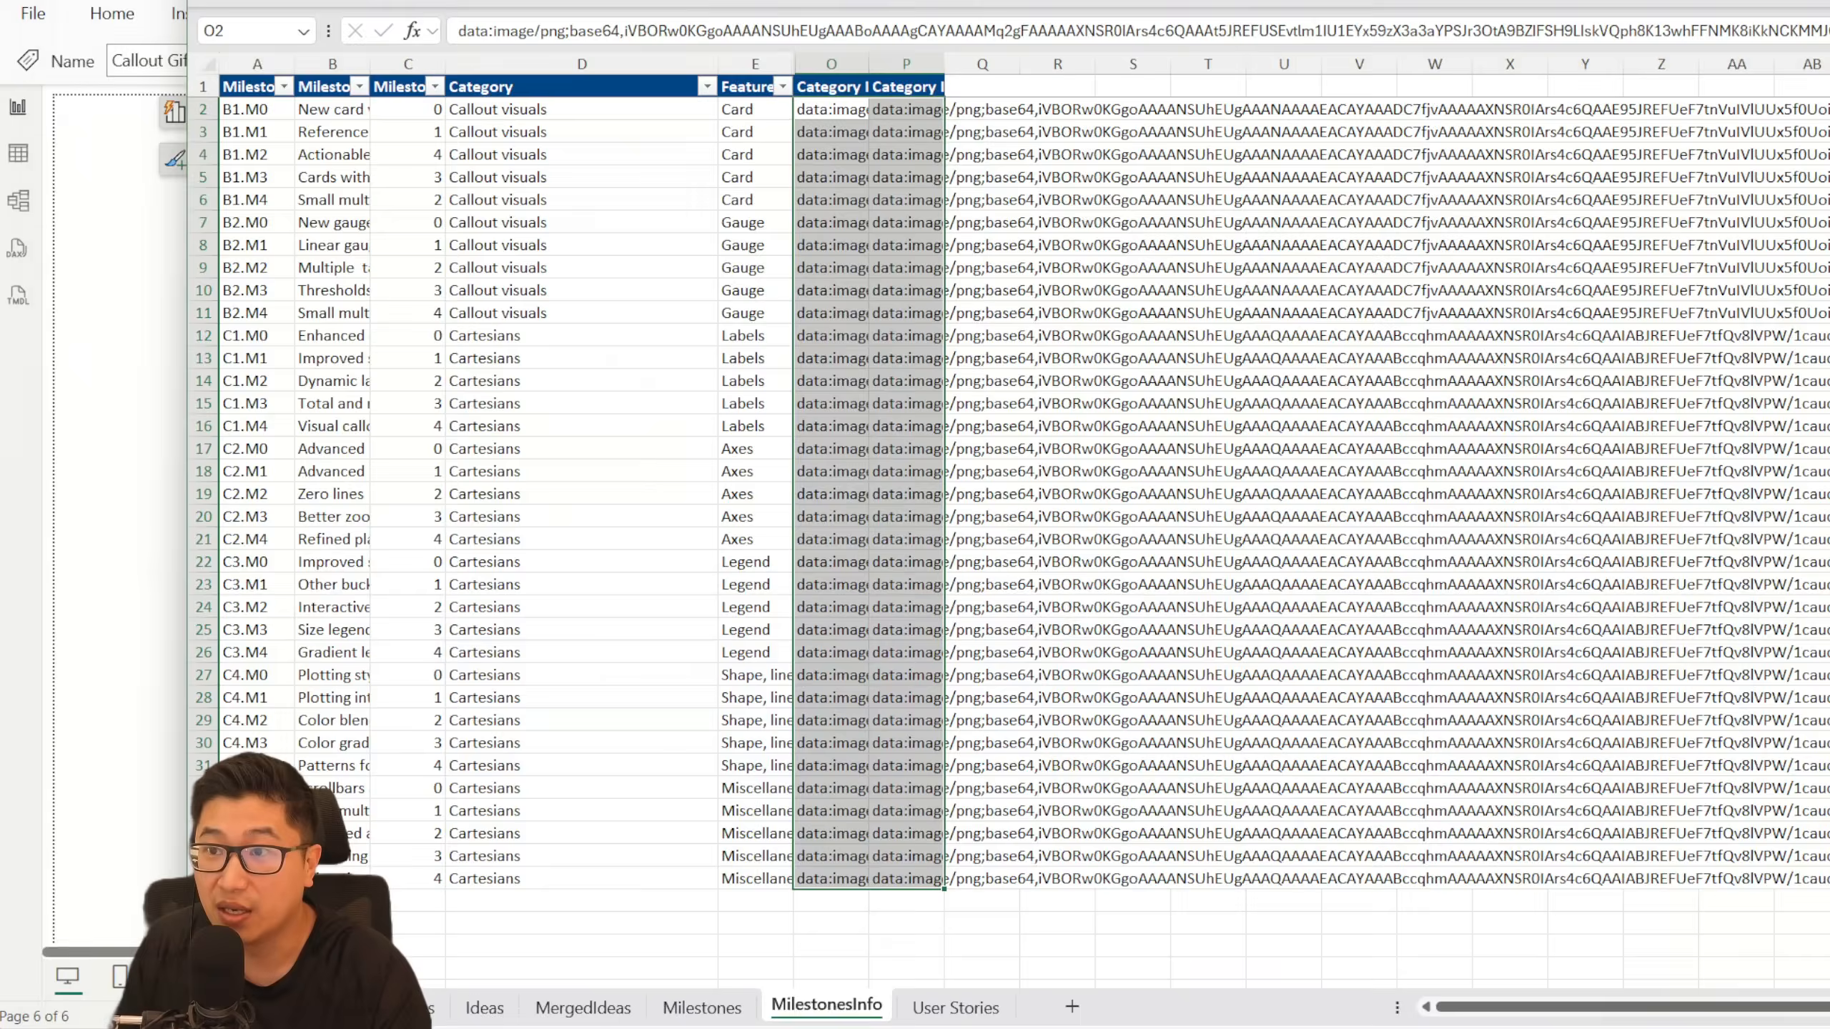
{"action": "key", "text": "alt+Tab"}
{"action": "key", "text": "alt+Tab"}
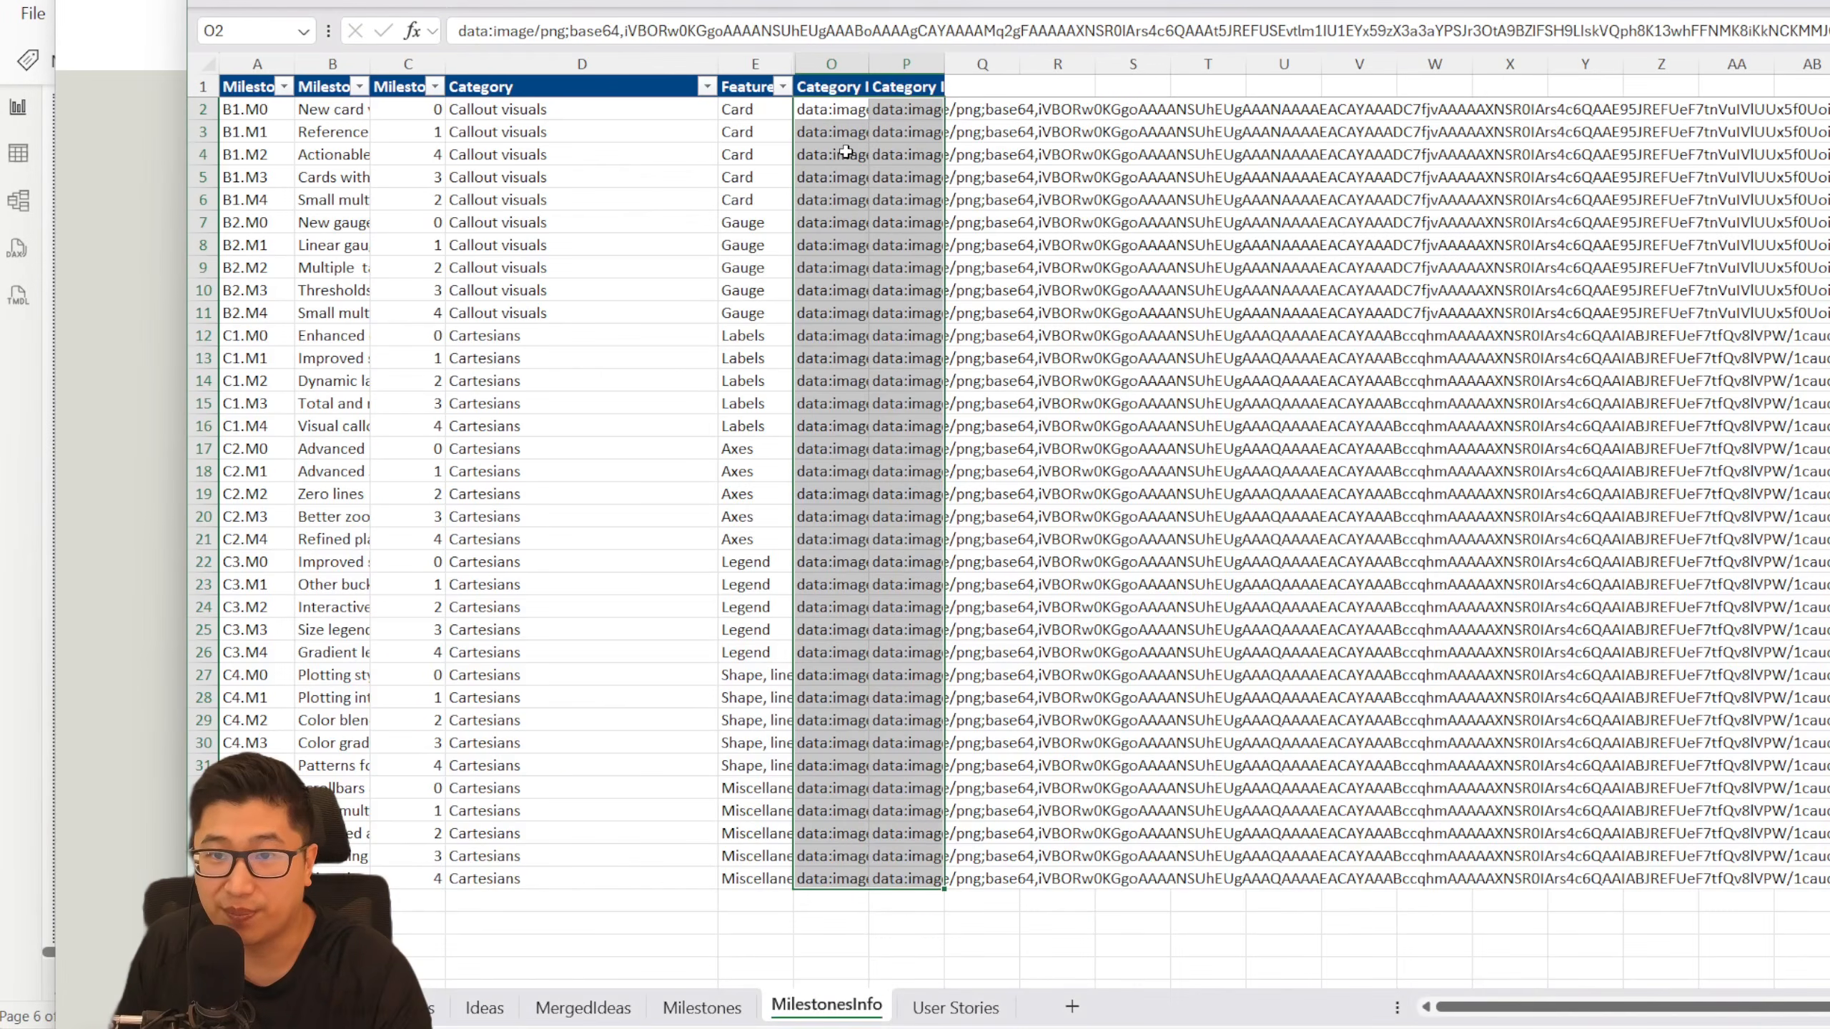
- Switch back to the Power BI report and examine the DAX of the _Color, Callout Gif and Multi cluster Gif measures
{"action": "left_click", "coordinate": [828, 109]}
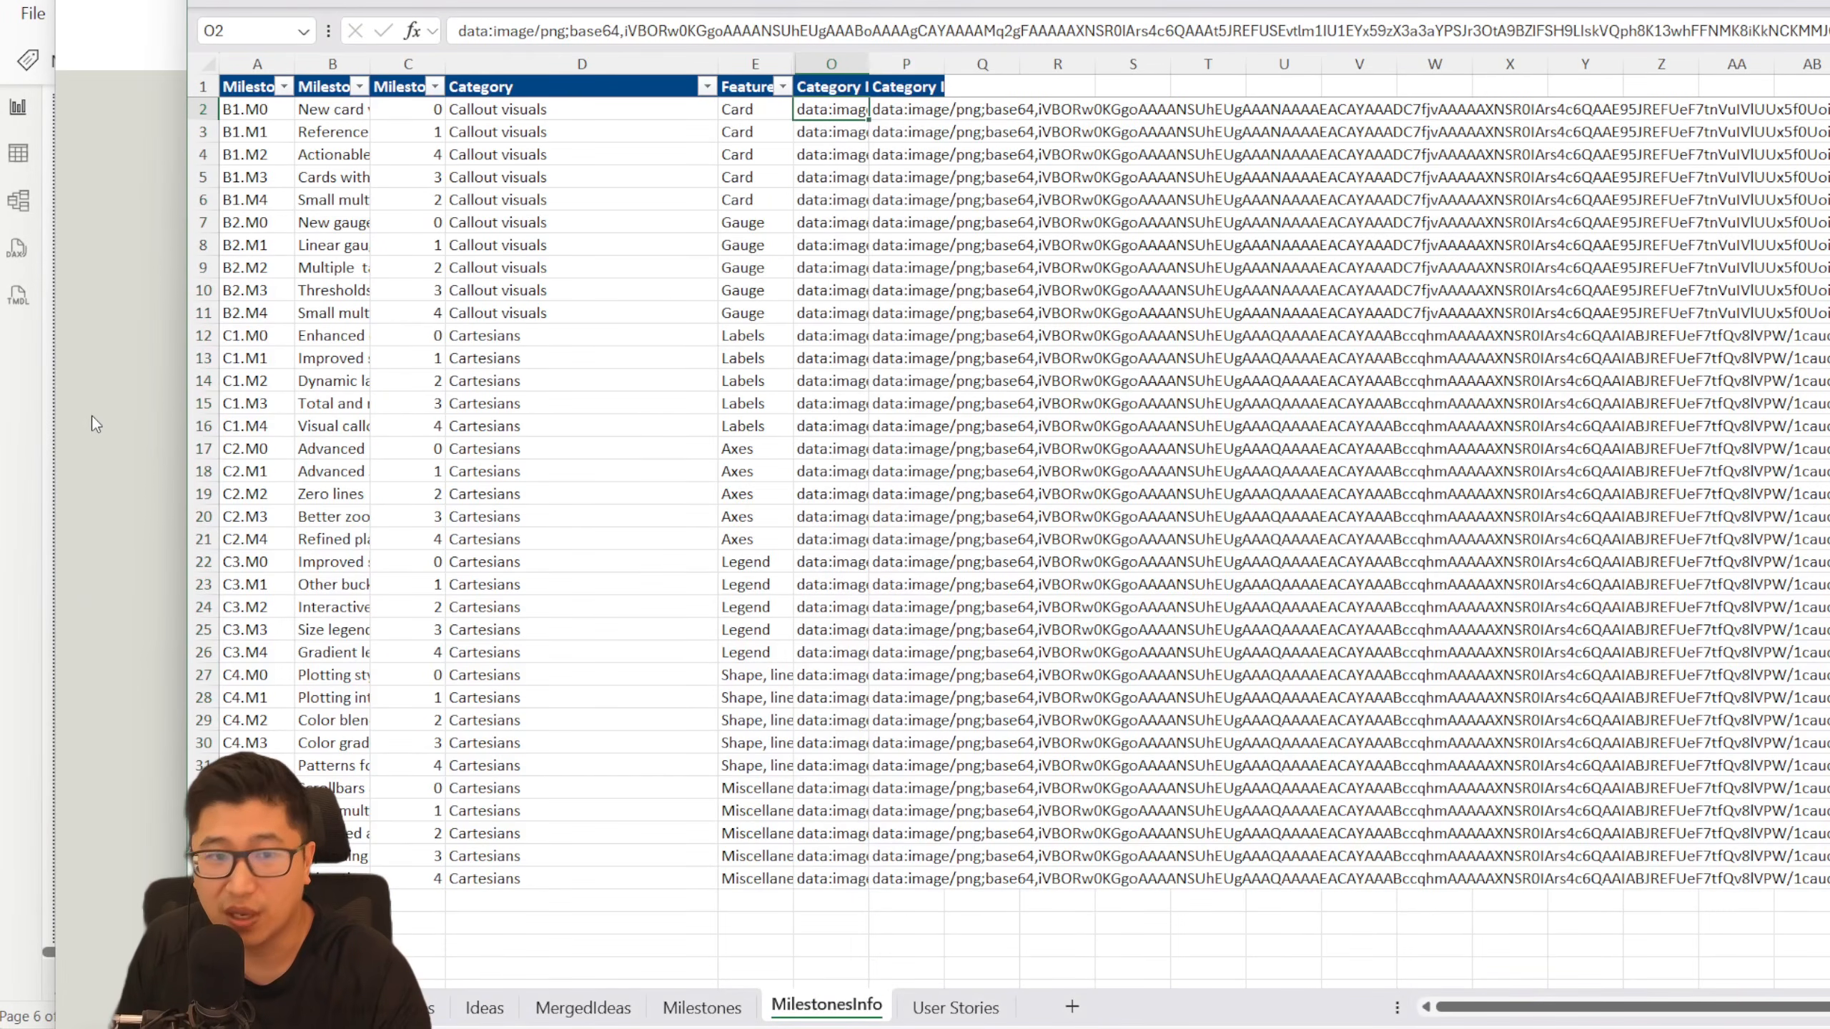
{"action": "left_click", "coordinate": [37, 481]}
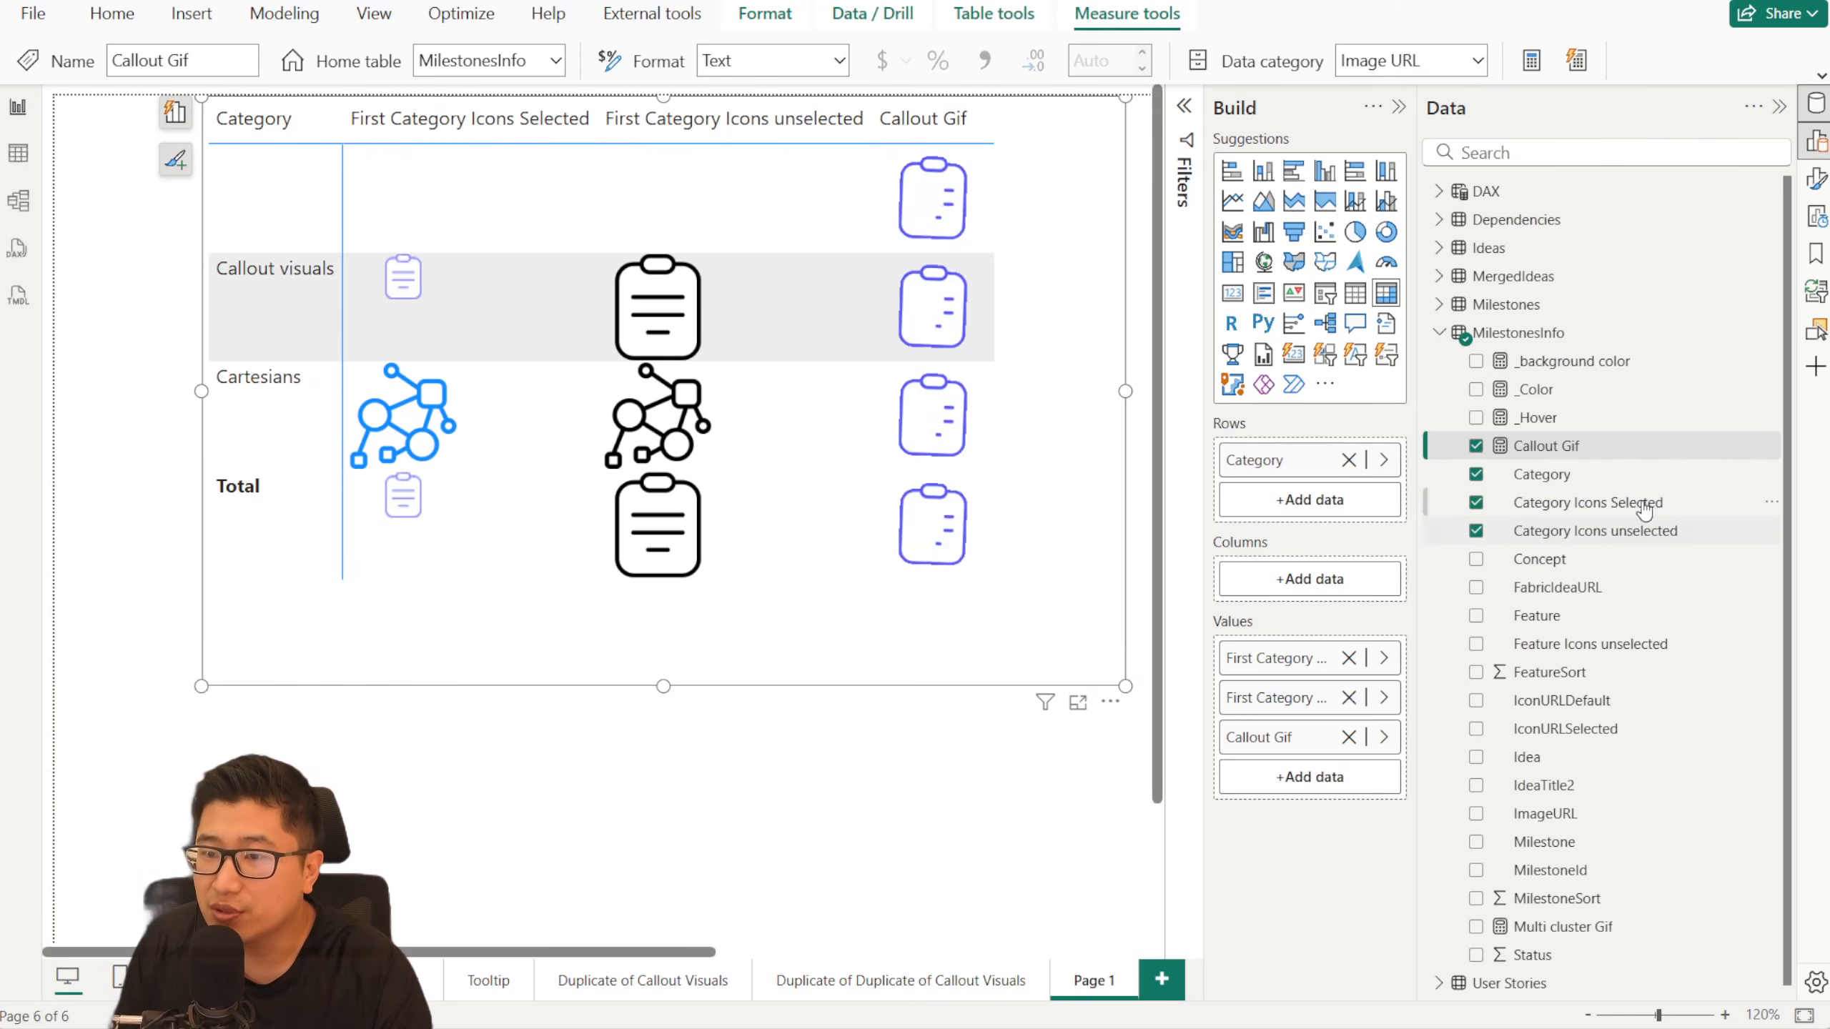
{"action": "left_click", "coordinate": [1578, 361]}
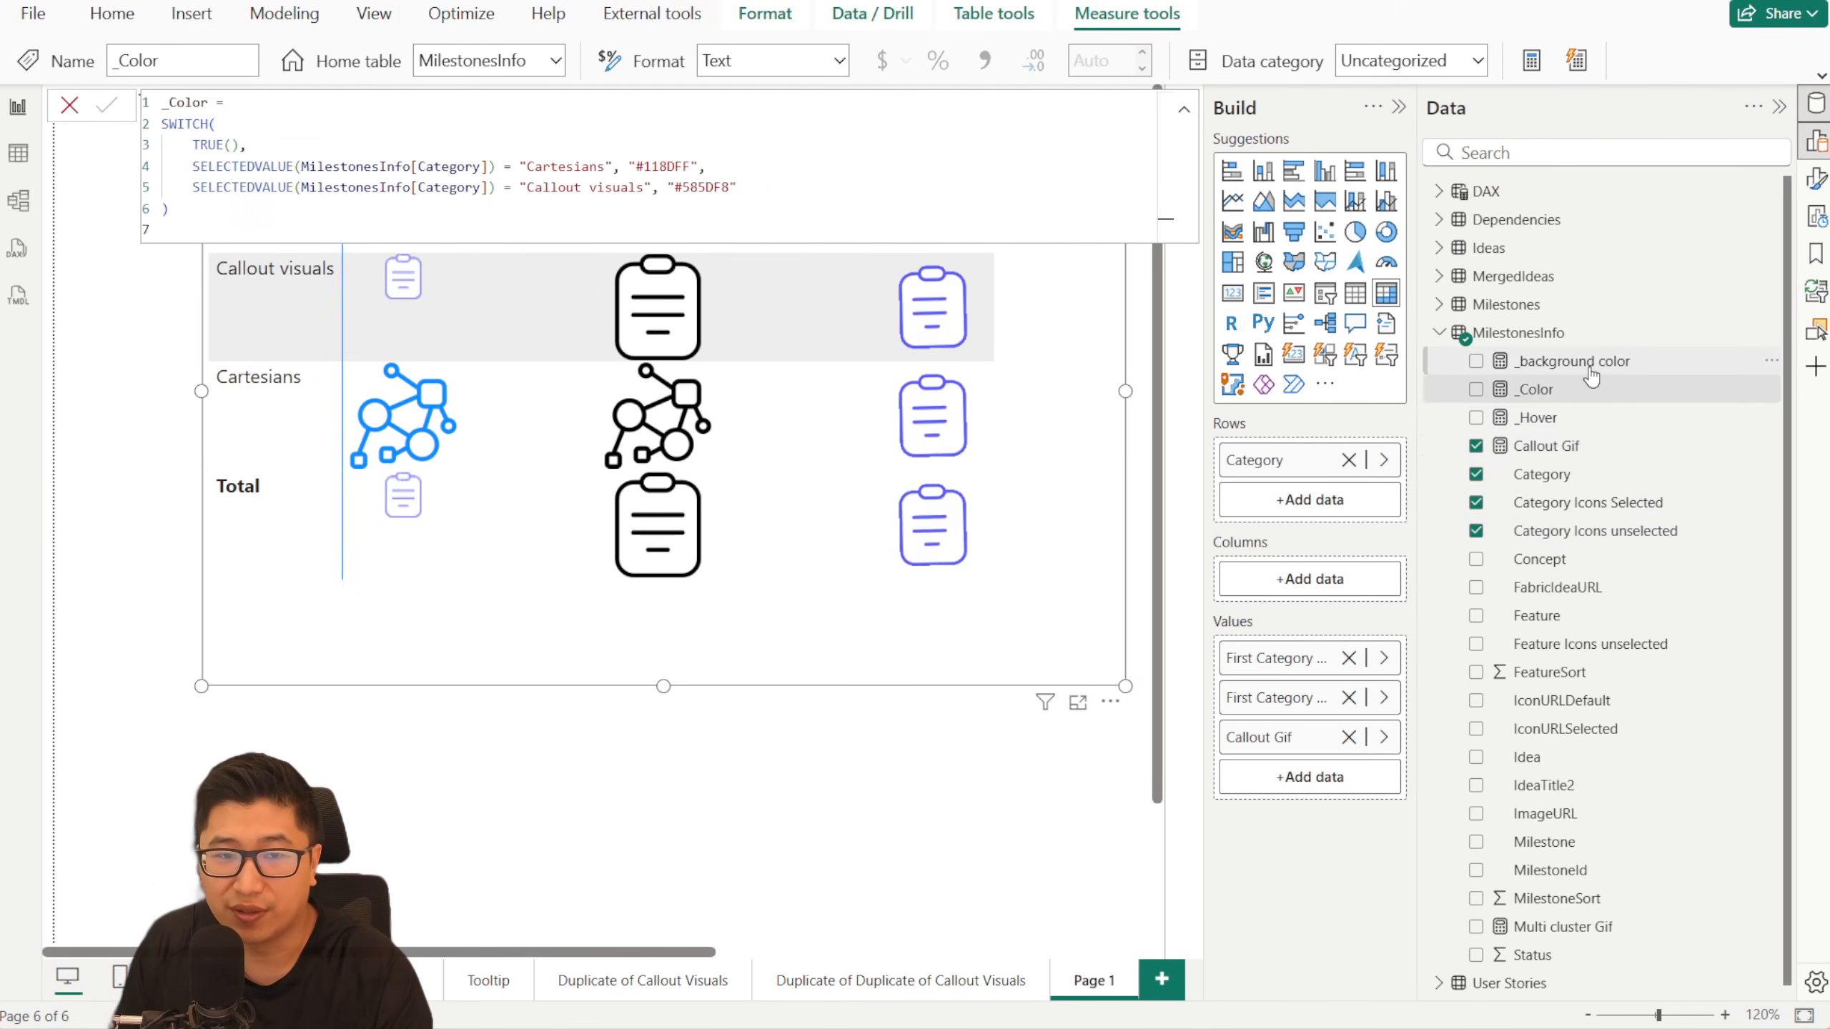
{"action": "left_click", "coordinate": [1602, 449]}
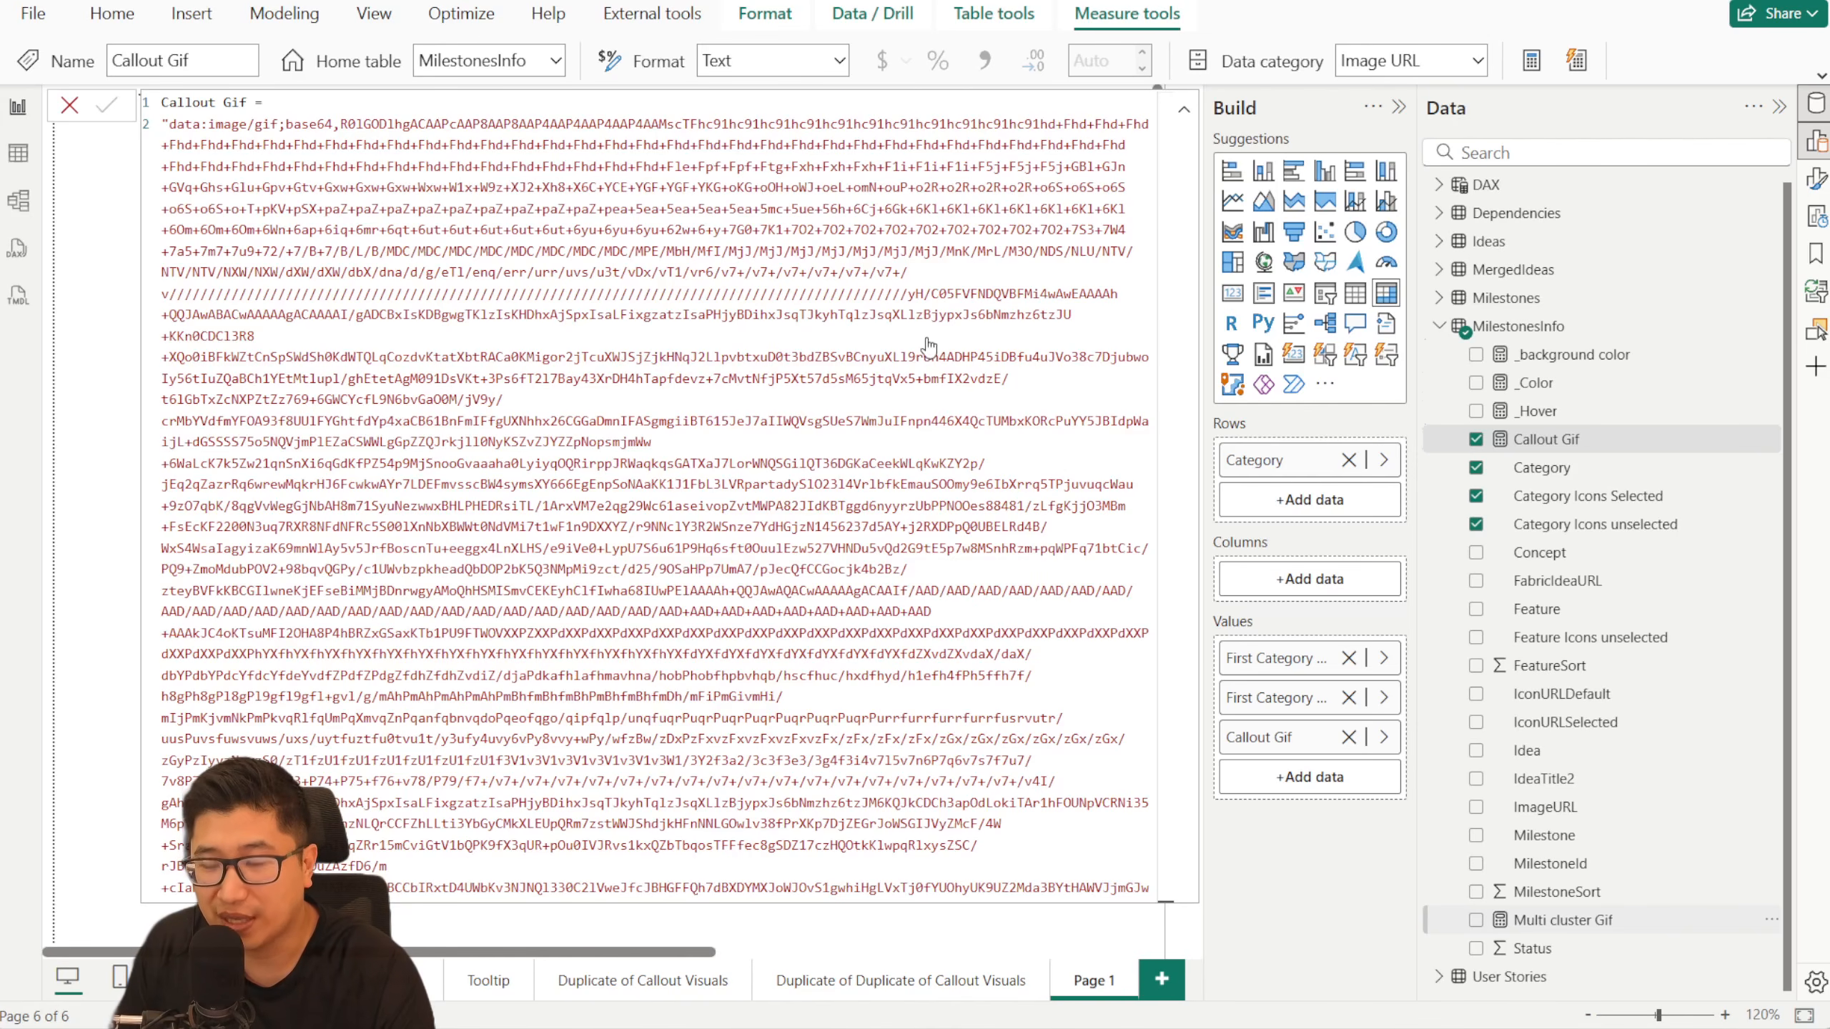
{"action": "scroll", "coordinate": [927, 347], "scroll_direction": "down", "scroll_amount": 10}
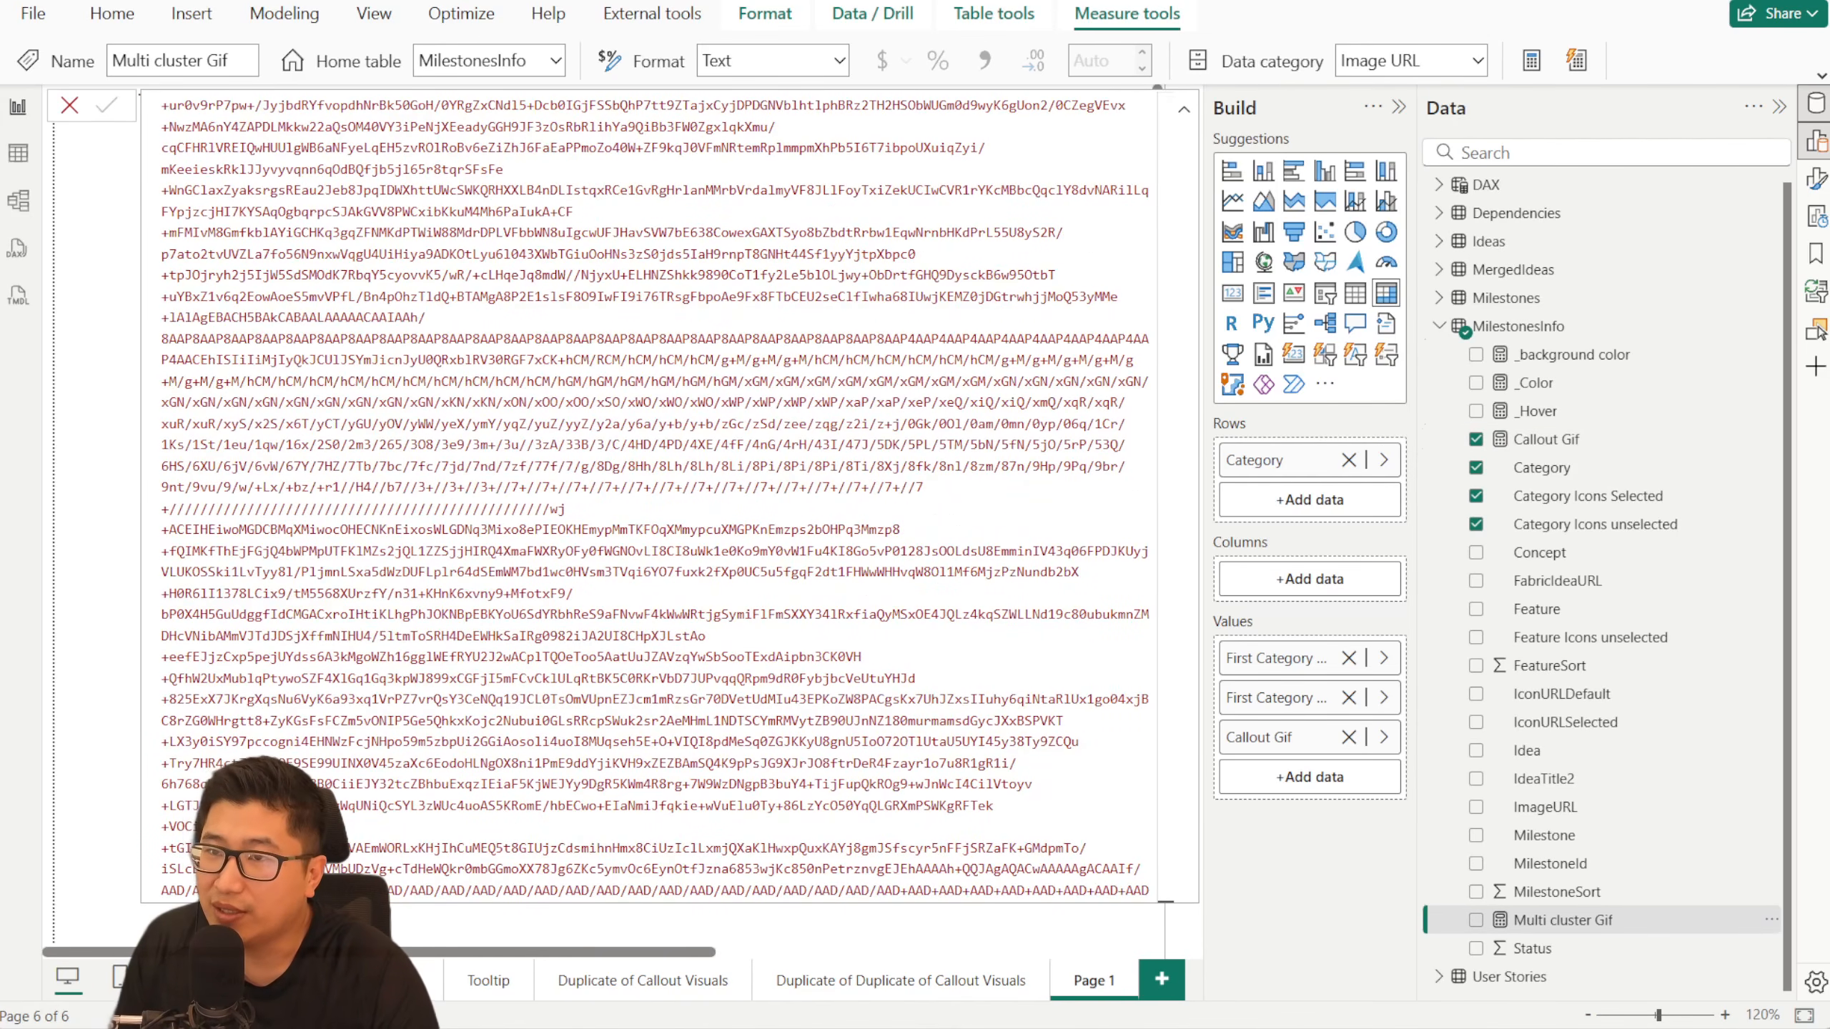
- Revisit the Base64 Image encoding page and the base64 icon columns in the Excel MilestonesInfo sheet, and return to Power BI
{"action": "key", "text": "alt+Tab"}
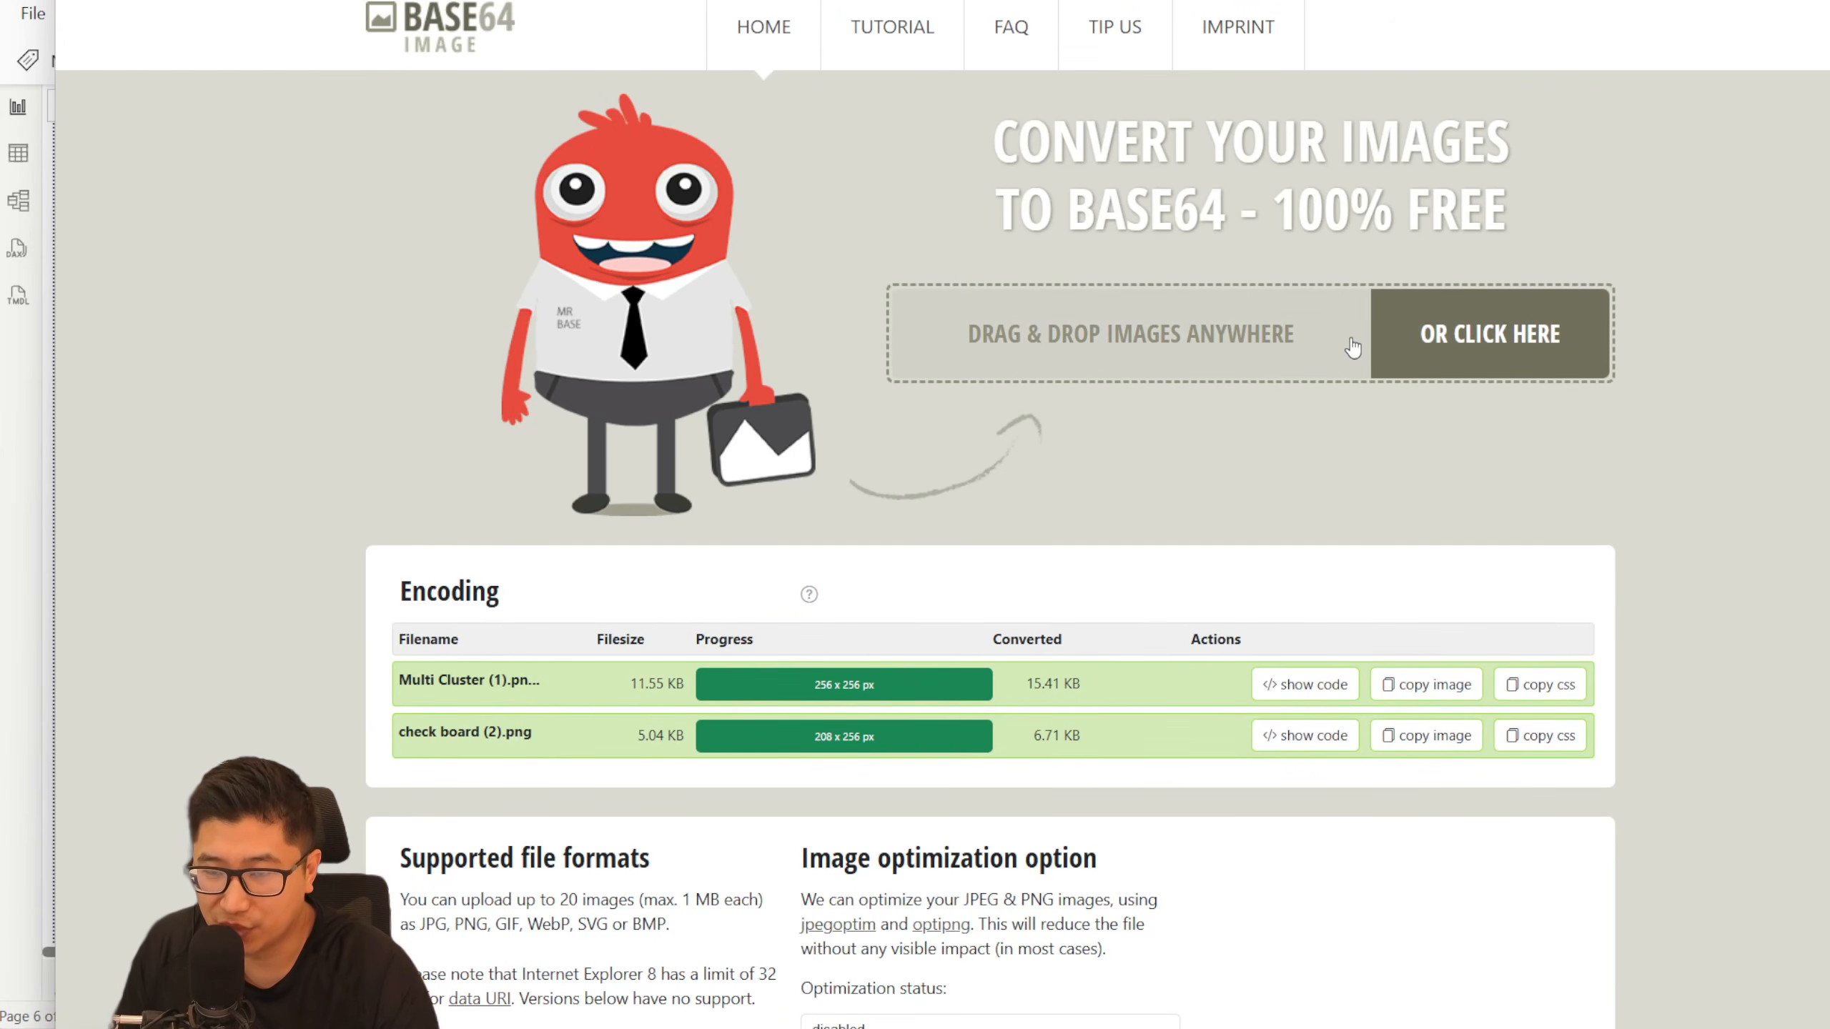
{"action": "left_click", "coordinate": [32, 659]}
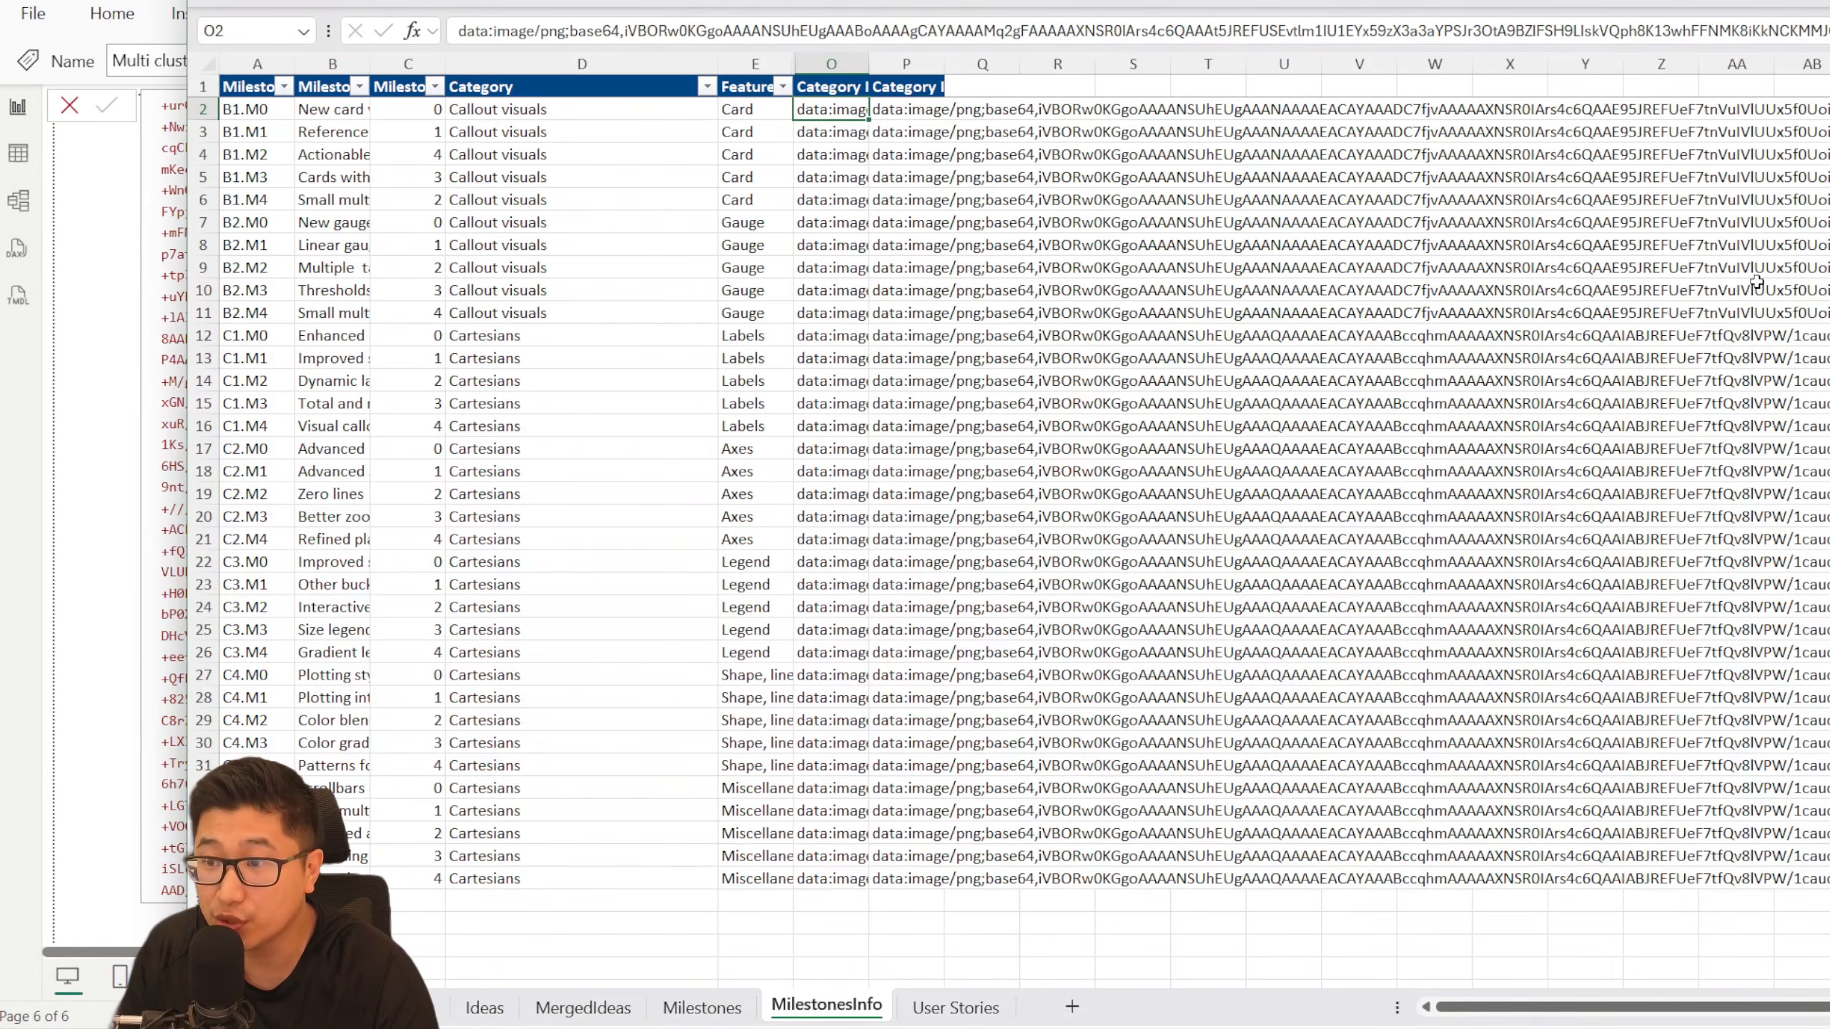
{"action": "left_click", "coordinate": [41, 464]}
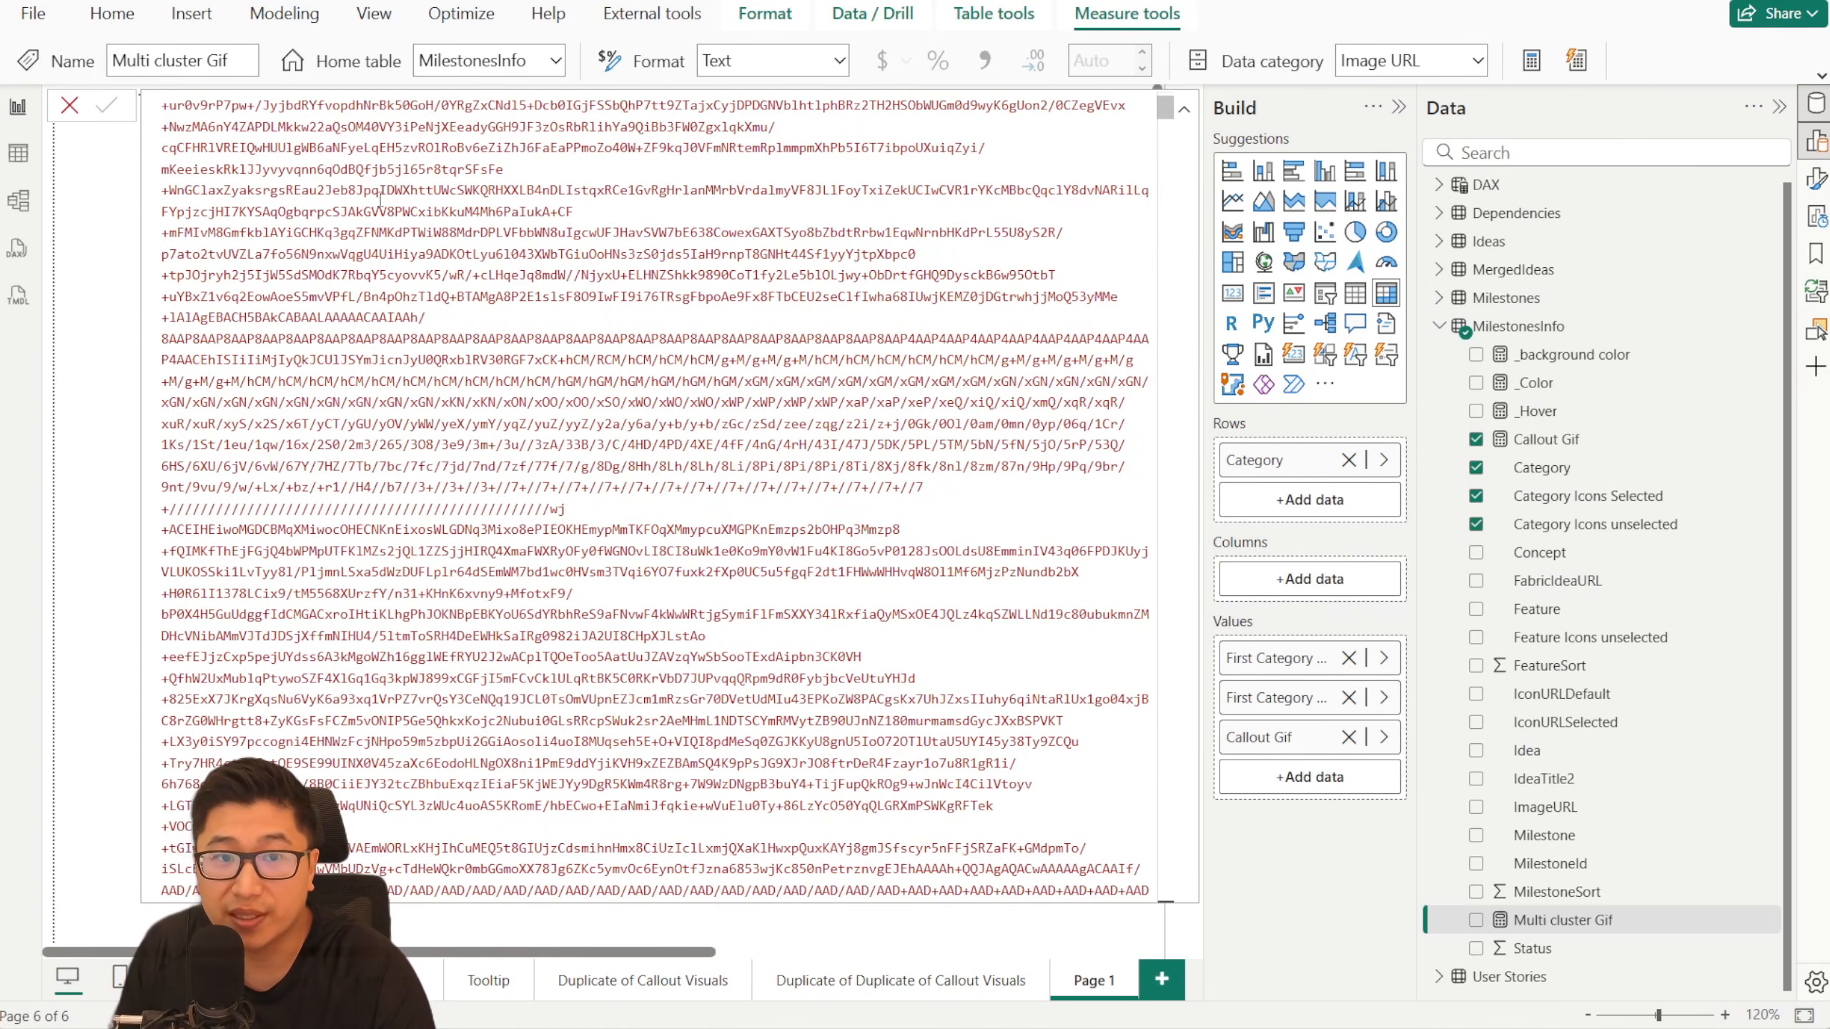
- Examine the beginning of the Multi cluster Gif formula and close the formula editor without changes
{"action": "scroll", "coordinate": [380, 198], "scroll_direction": "up", "scroll_amount": 5}
{"action": "left_click_drag", "start_coordinate": [1168, 115], "coordinate": [1116, 15]}
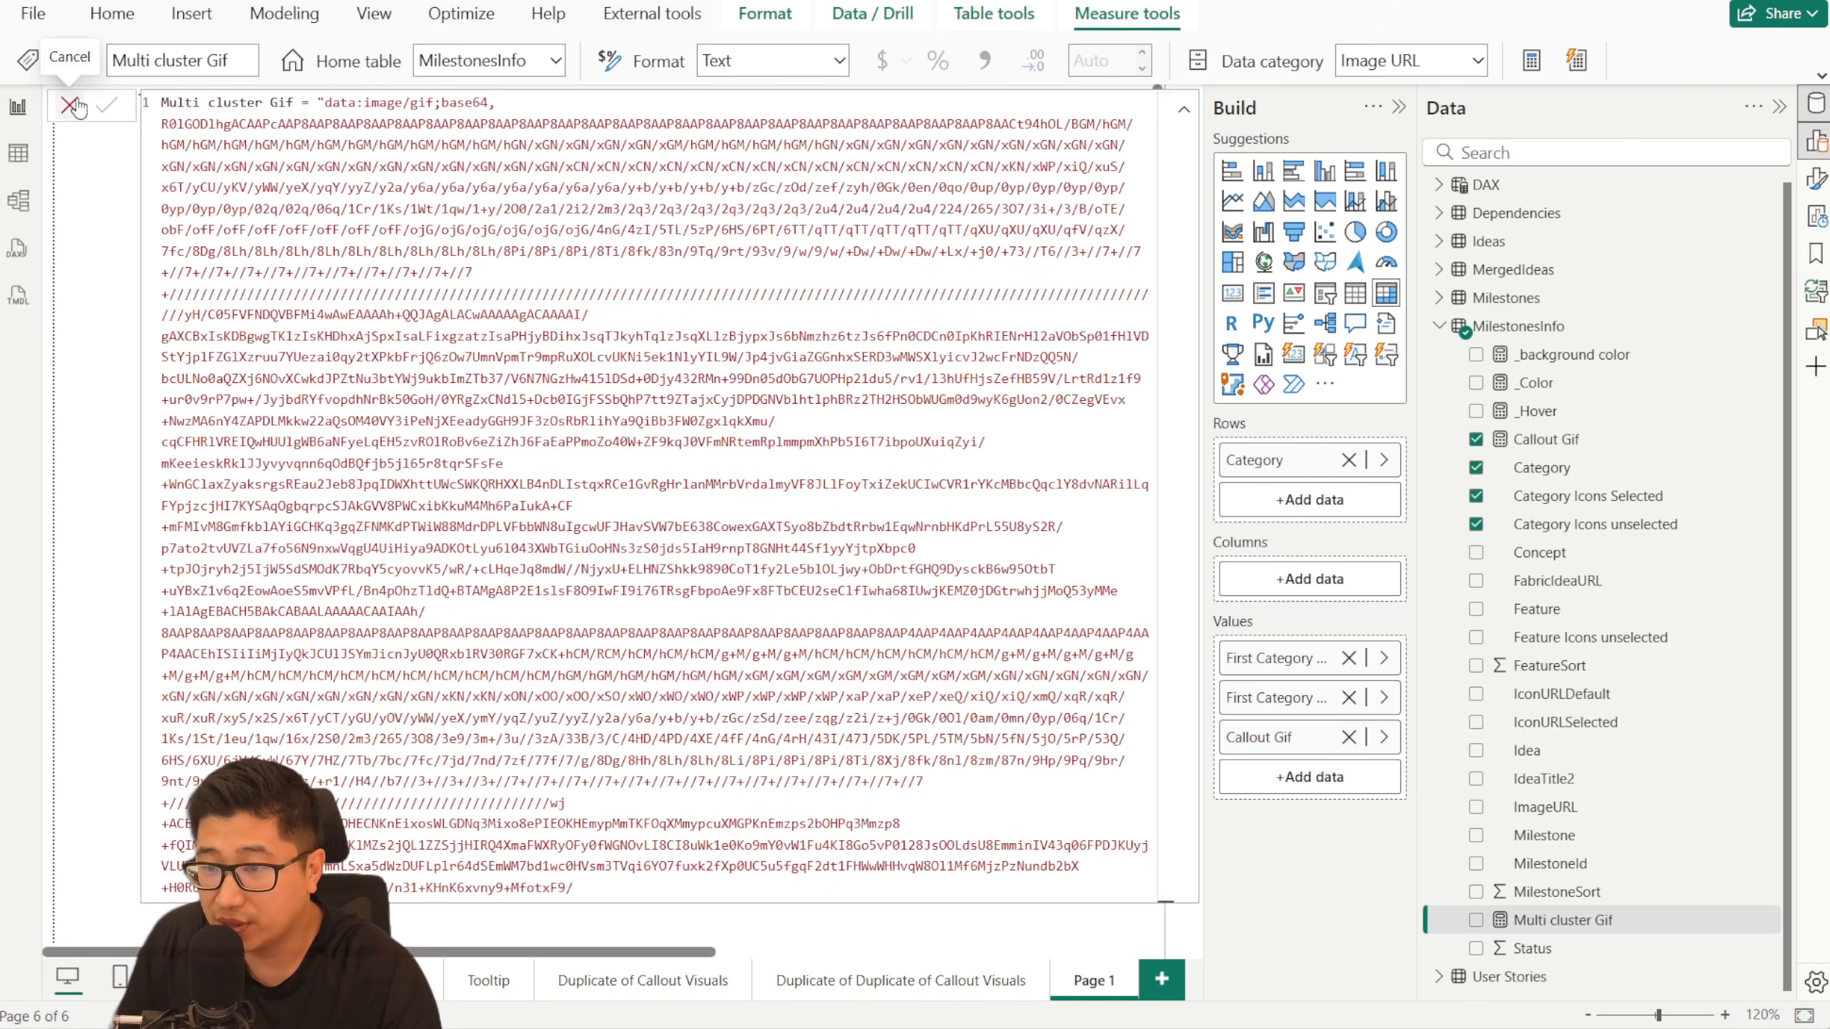
{"action": "left_click", "coordinate": [70, 106]}
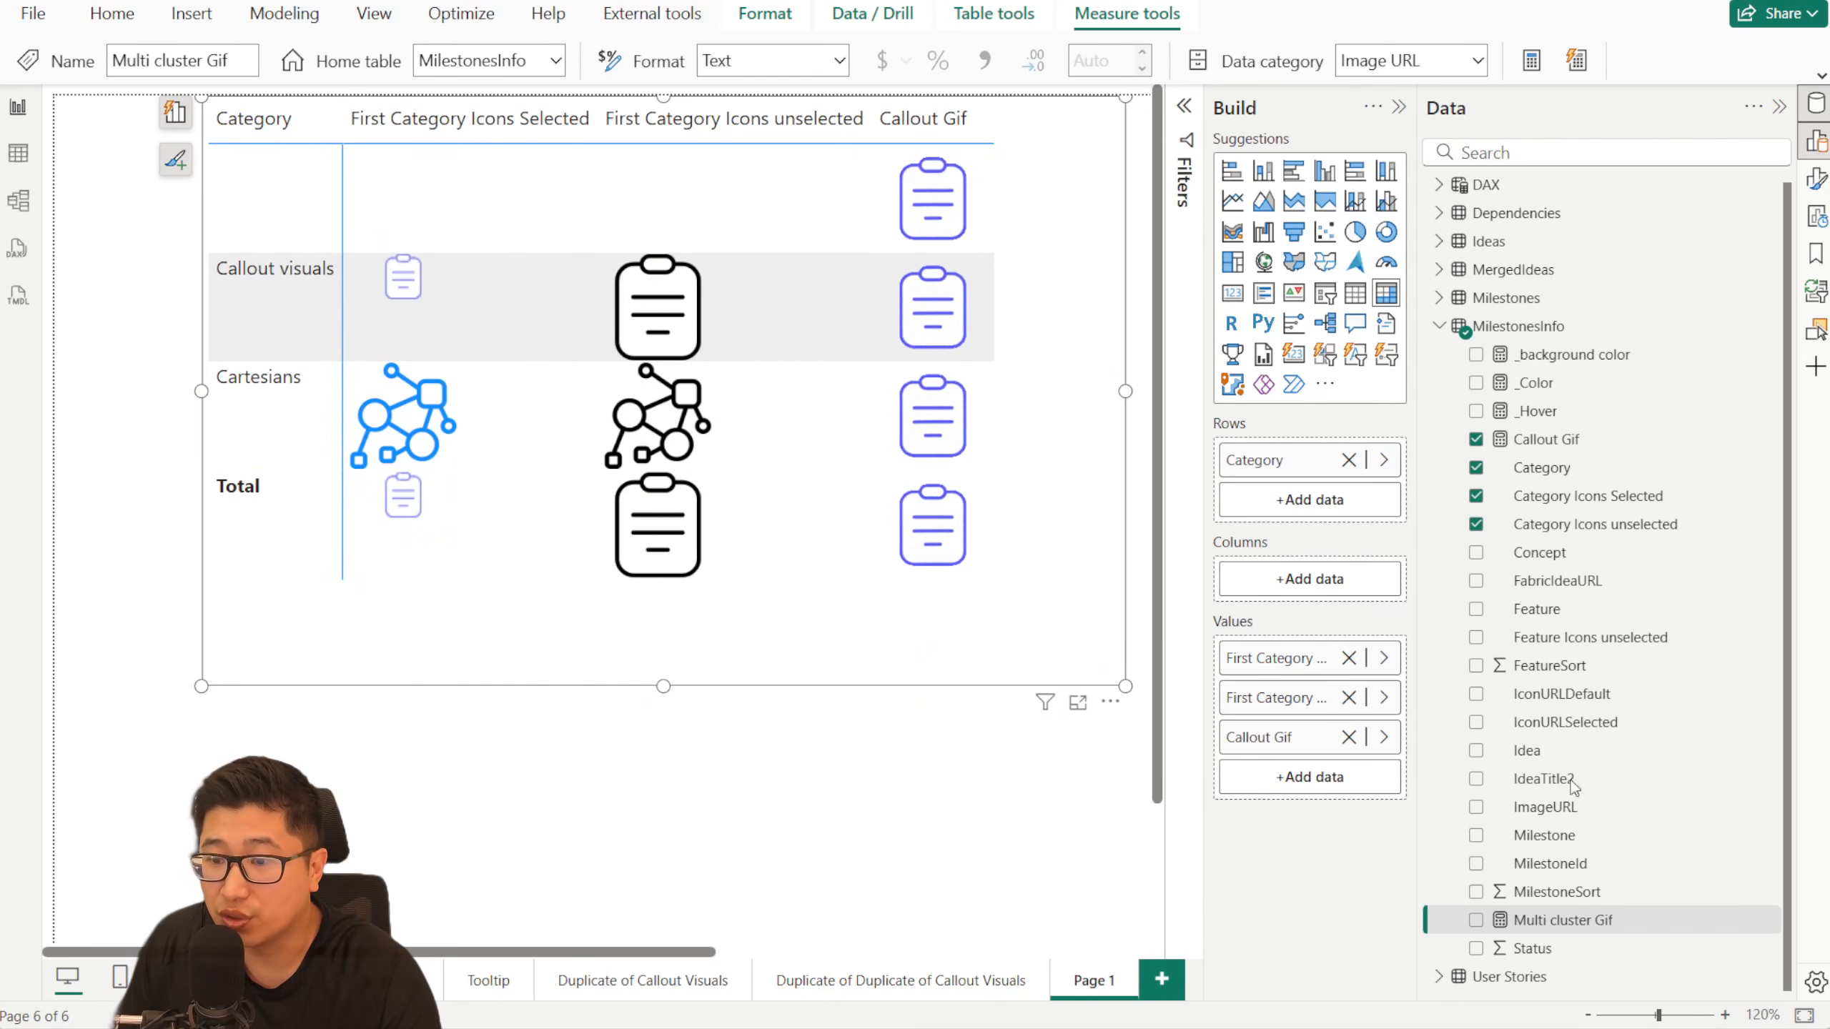
- Add the Multi cluster Gif measure beside Callout Gif in the values of the category icon matrix
{"action": "left_click", "coordinate": [1580, 440]}
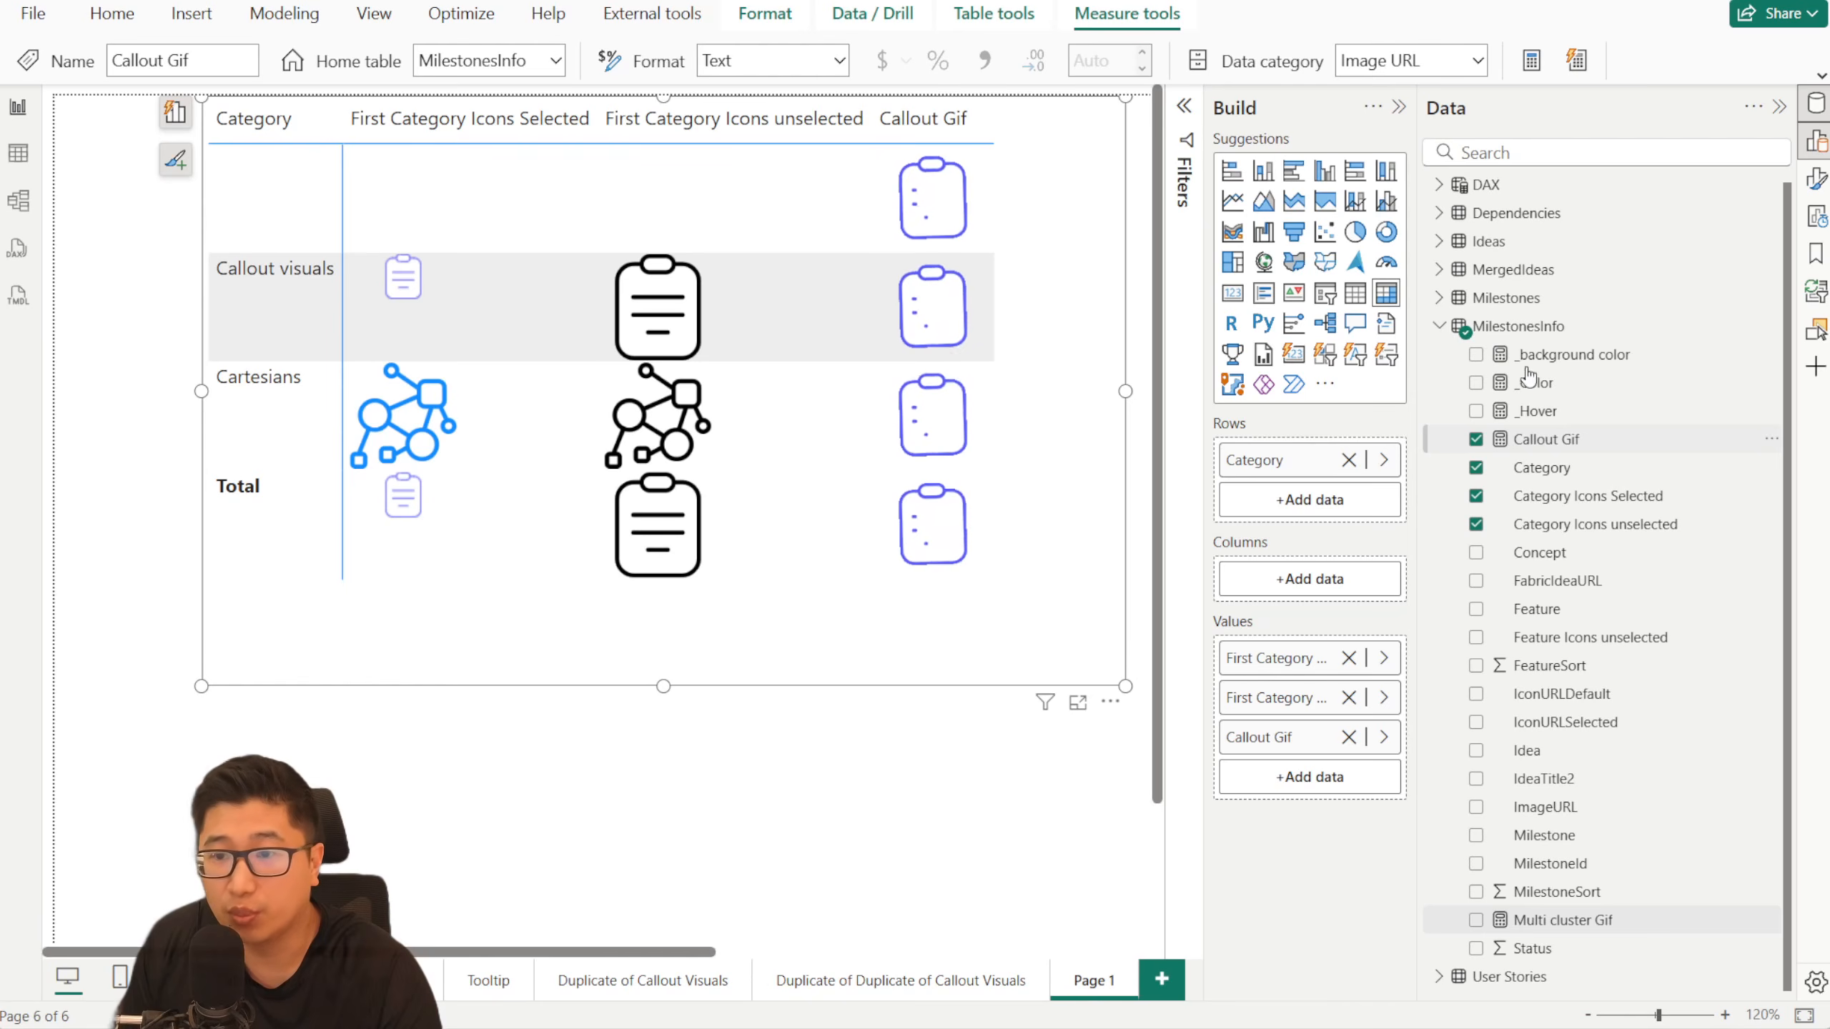
{"action": "left_click", "coordinate": [1549, 441]}
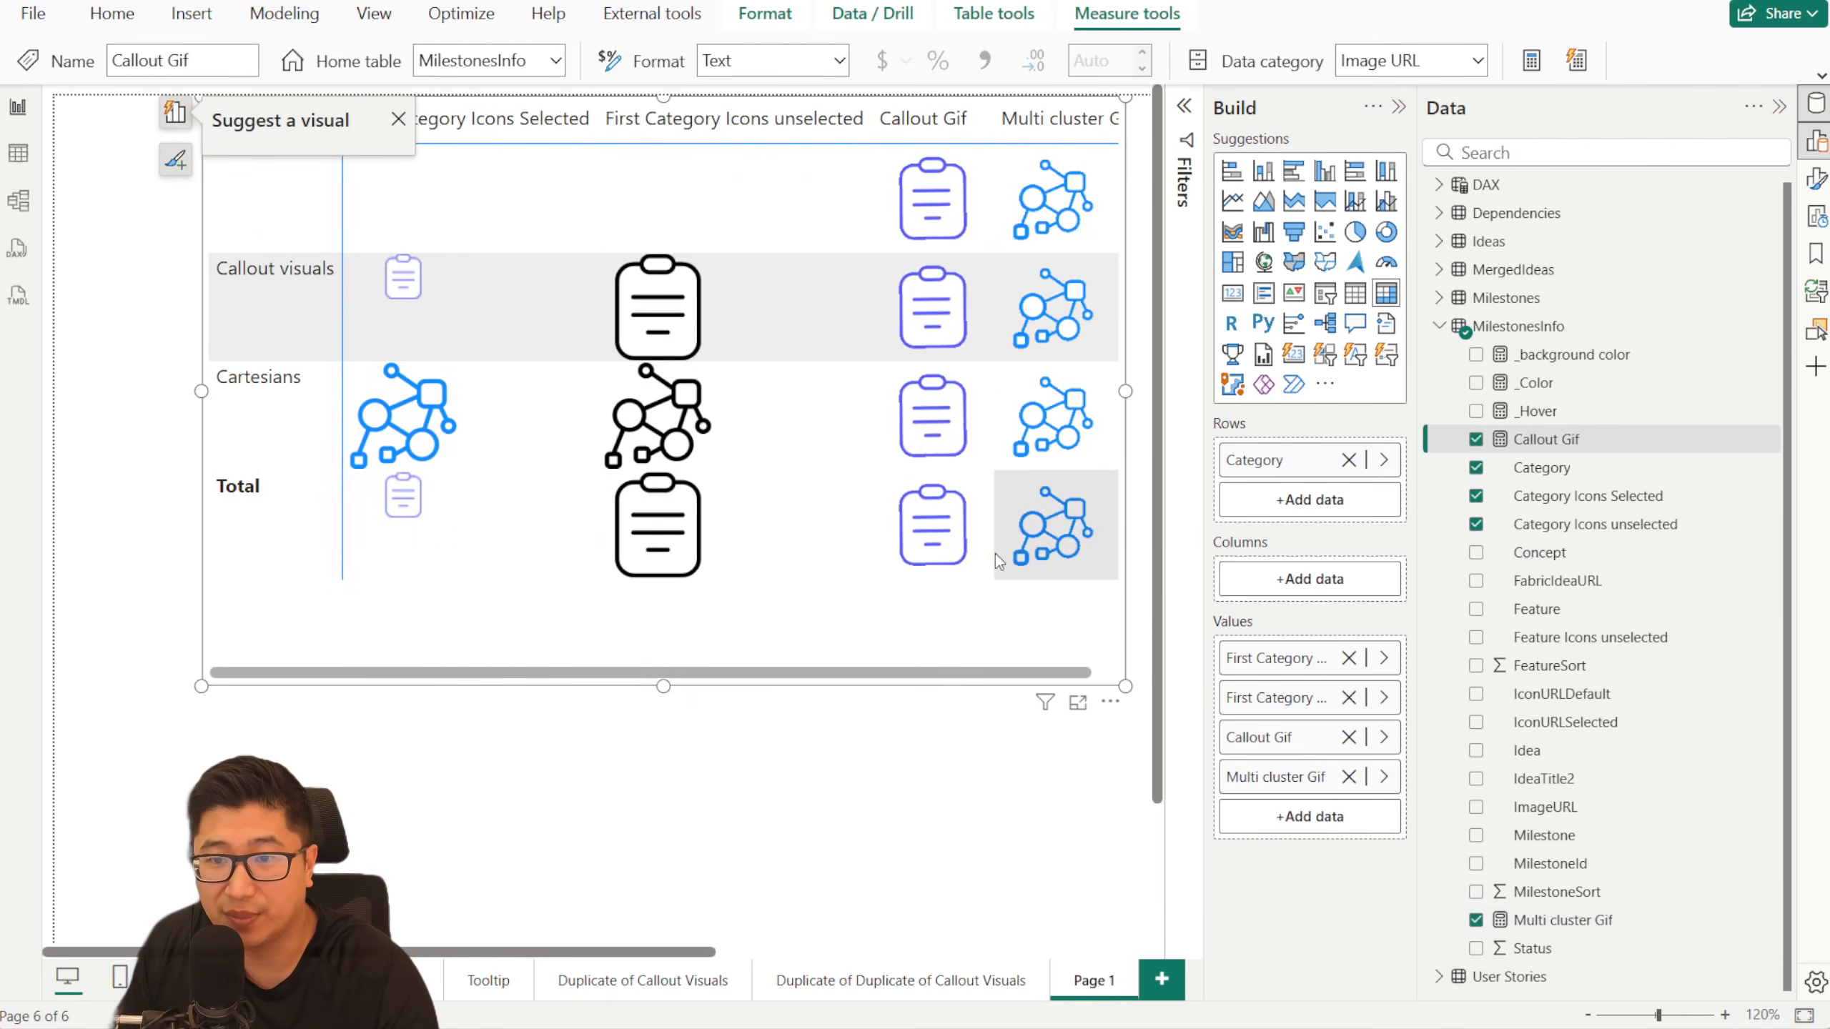
{"action": "left_click", "coordinate": [881, 801]}
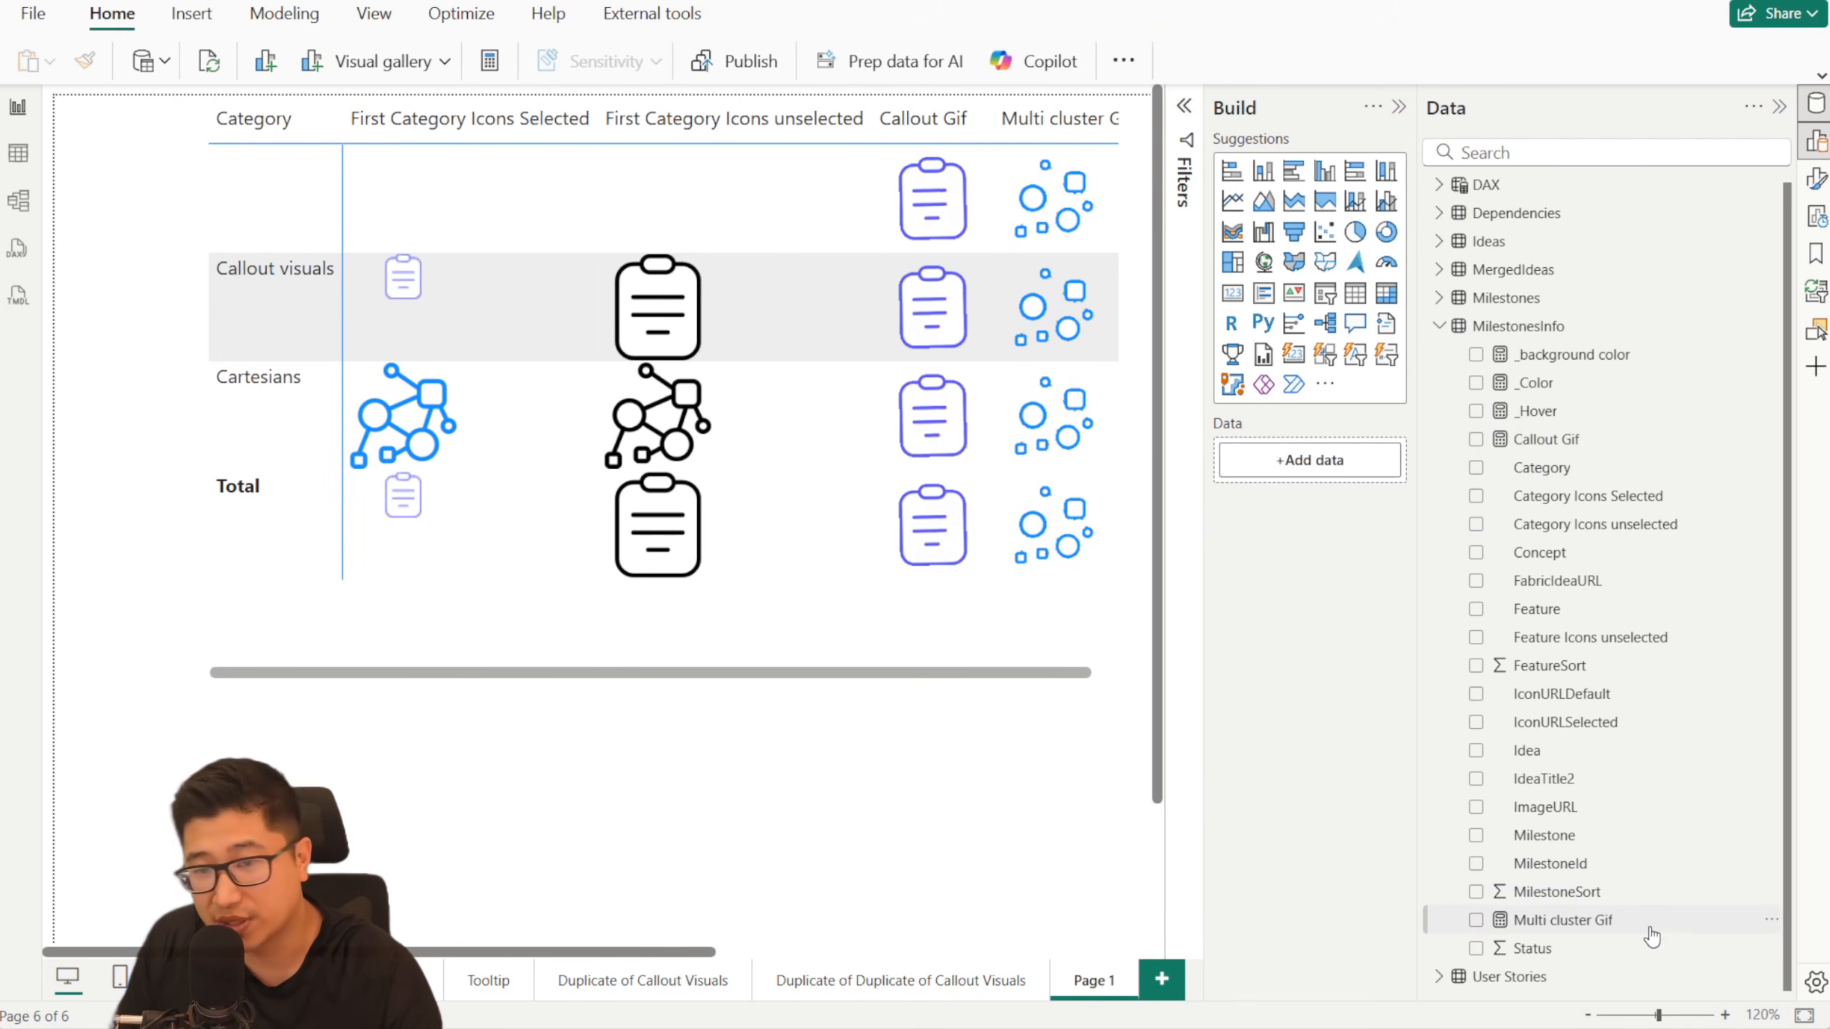
- Examine how the _Hover measure's SWITCH assigns a GIF measure to each Category, and close the formula without changes
{"action": "left_click", "coordinate": [1578, 410]}
{"action": "left_click_drag", "start_coordinate": [470, 231], "coordinate": [126, 113]}
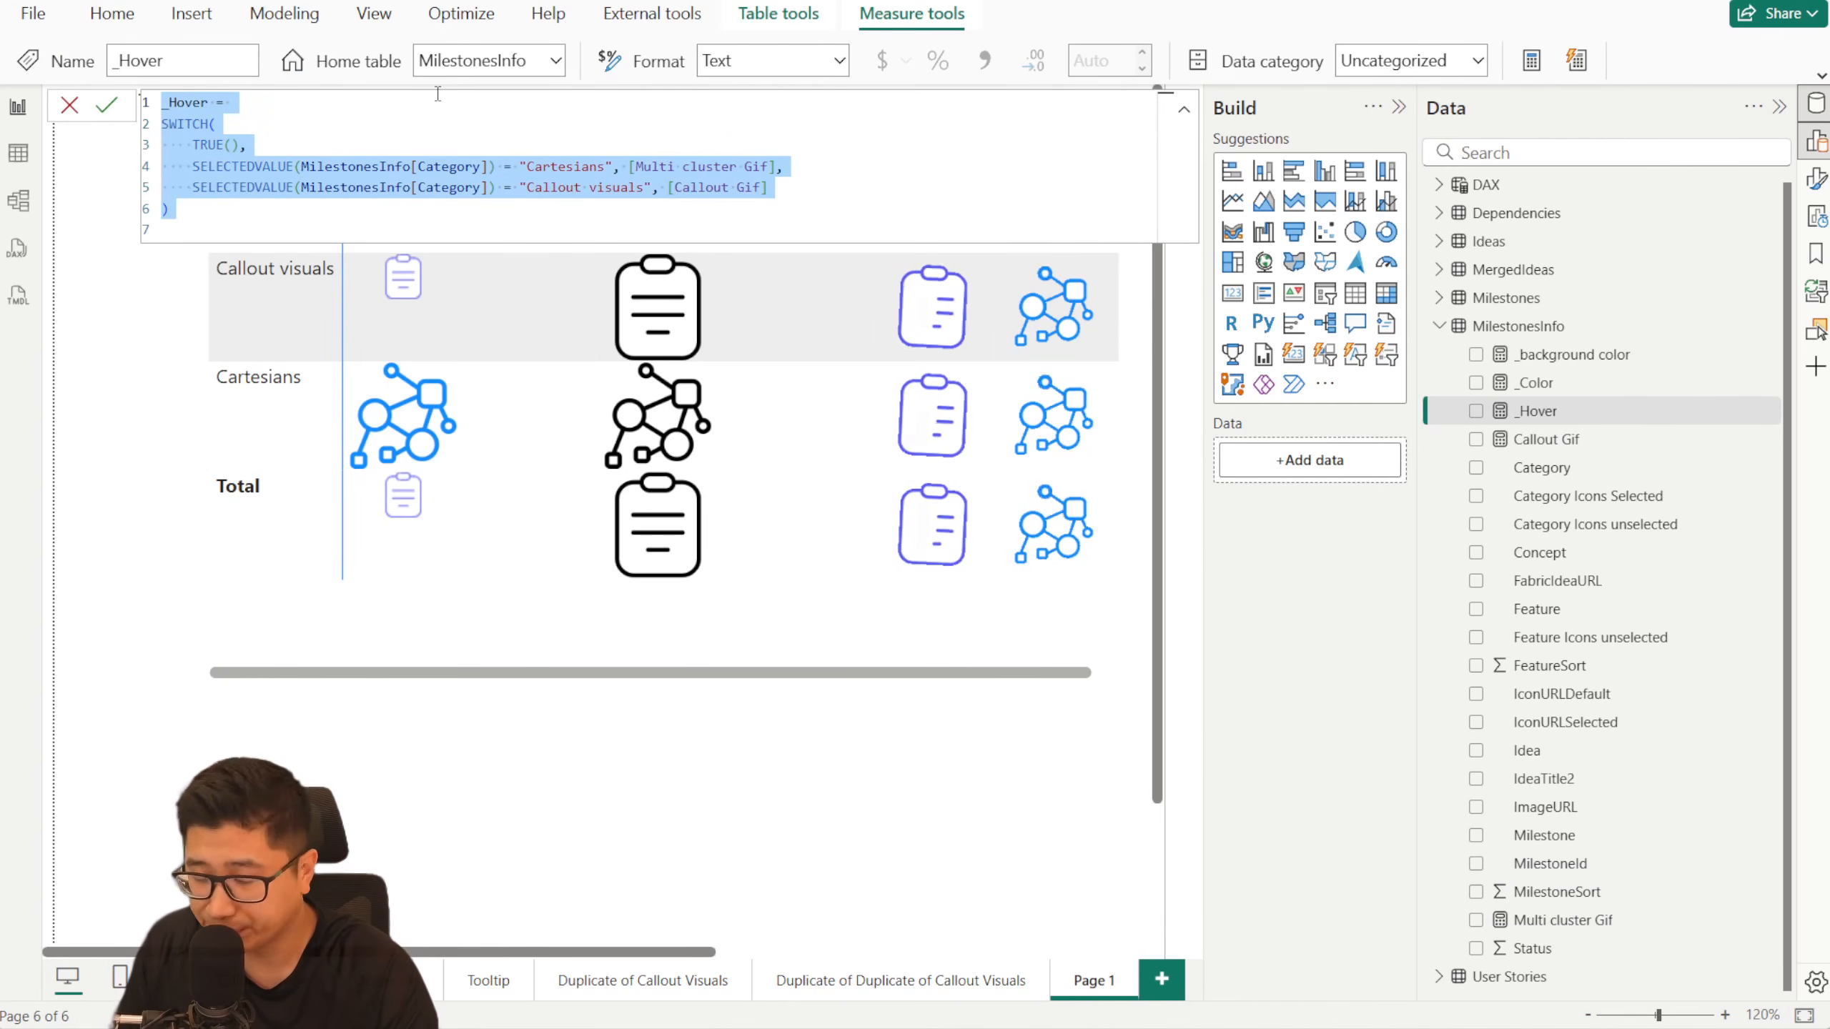
{"action": "left_click", "coordinate": [434, 167]}
{"action": "left_click_drag", "start_coordinate": [209, 166], "coordinate": [471, 166]}
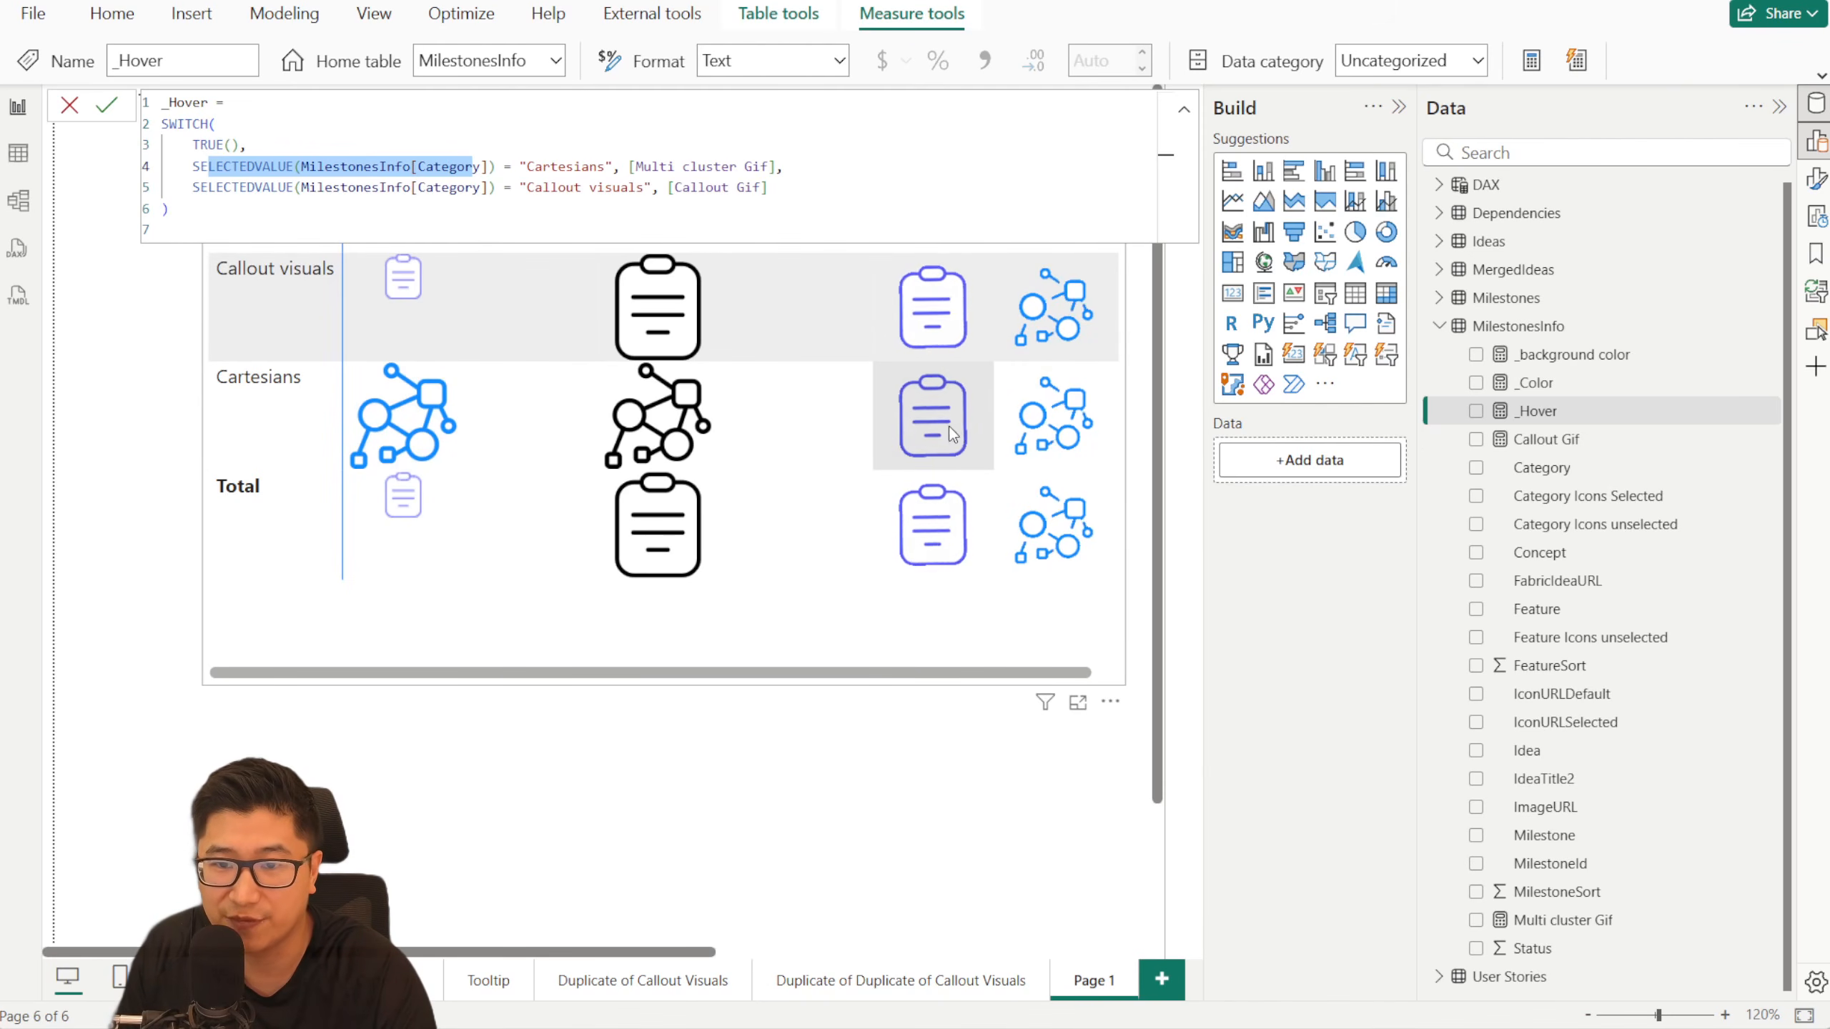
{"action": "left_click", "coordinate": [78, 112]}
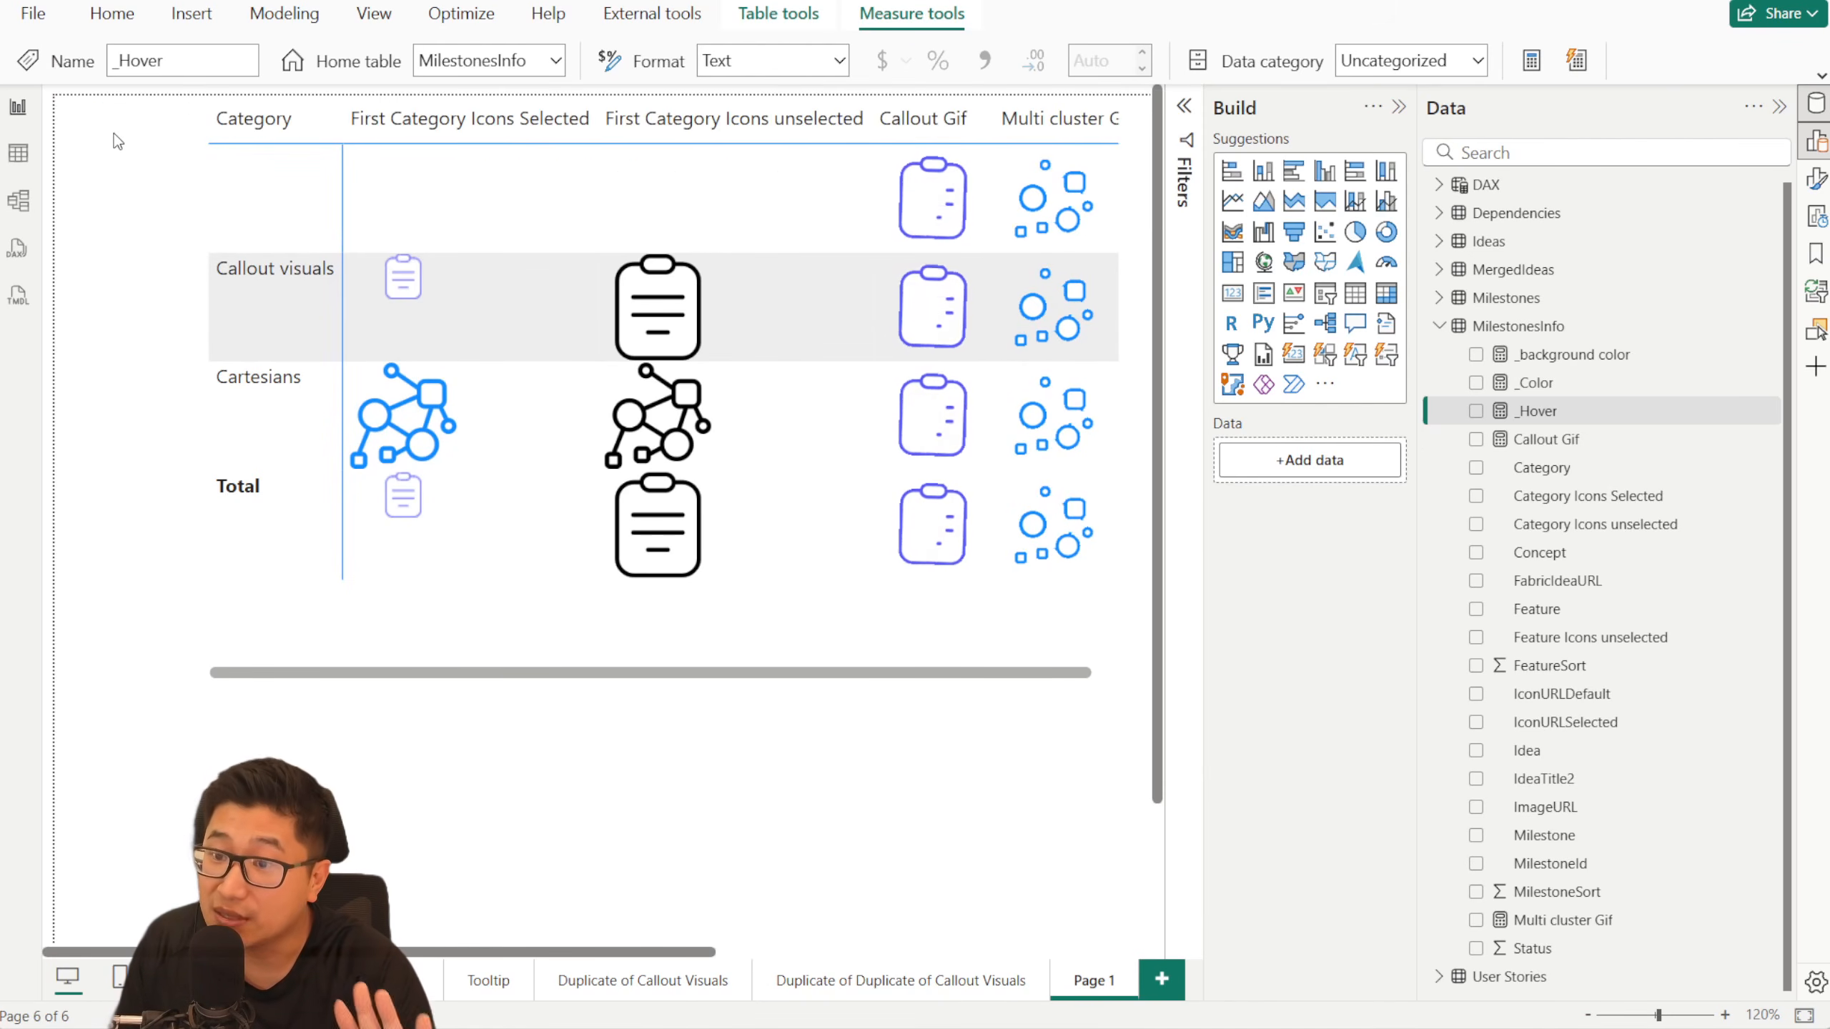
- Open the Duplicate of Duplicate of Callout Visuals page, review its category slicer and cards, and duplicate the page
{"action": "left_click", "coordinate": [931, 981]}
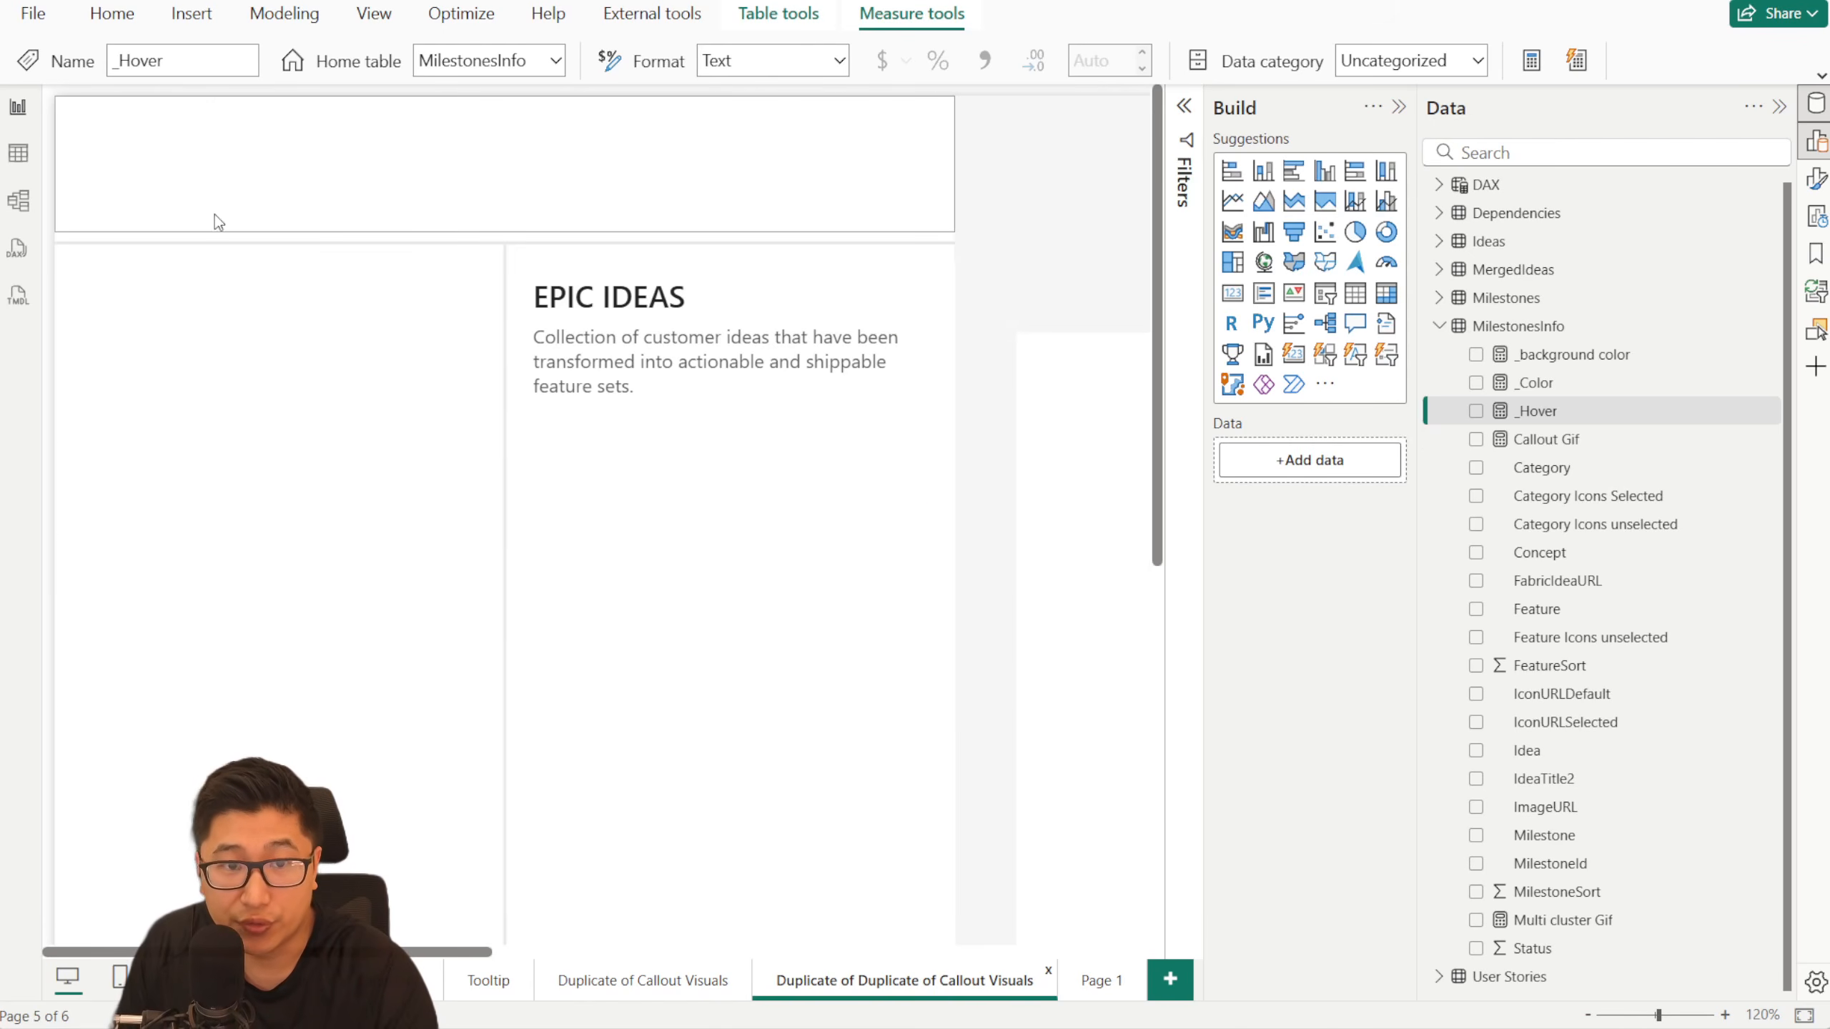
{"action": "scroll", "coordinate": [348, 642], "scroll_direction": "down", "scroll_amount": 5}
{"action": "scroll", "coordinate": [347, 641], "scroll_direction": "up", "scroll_amount": 5}
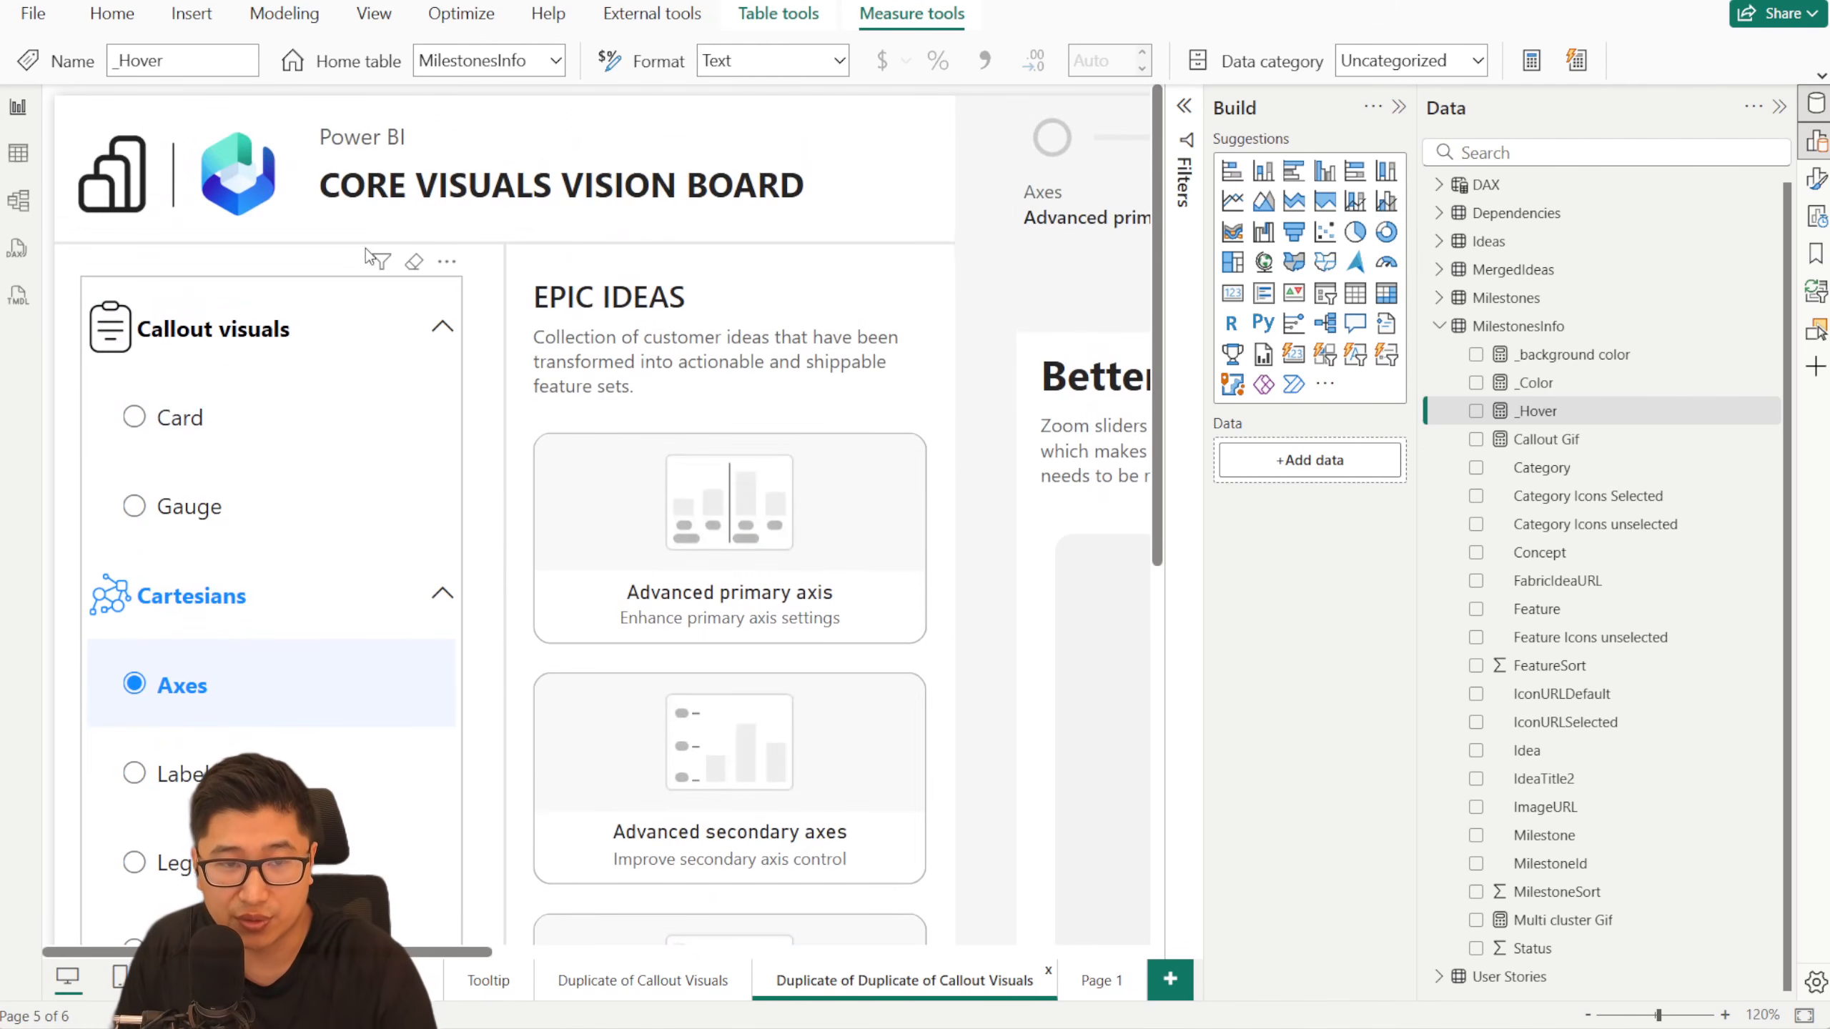
{"action": "scroll", "coordinate": [576, 424], "scroll_direction": "down", "scroll_amount": 5}
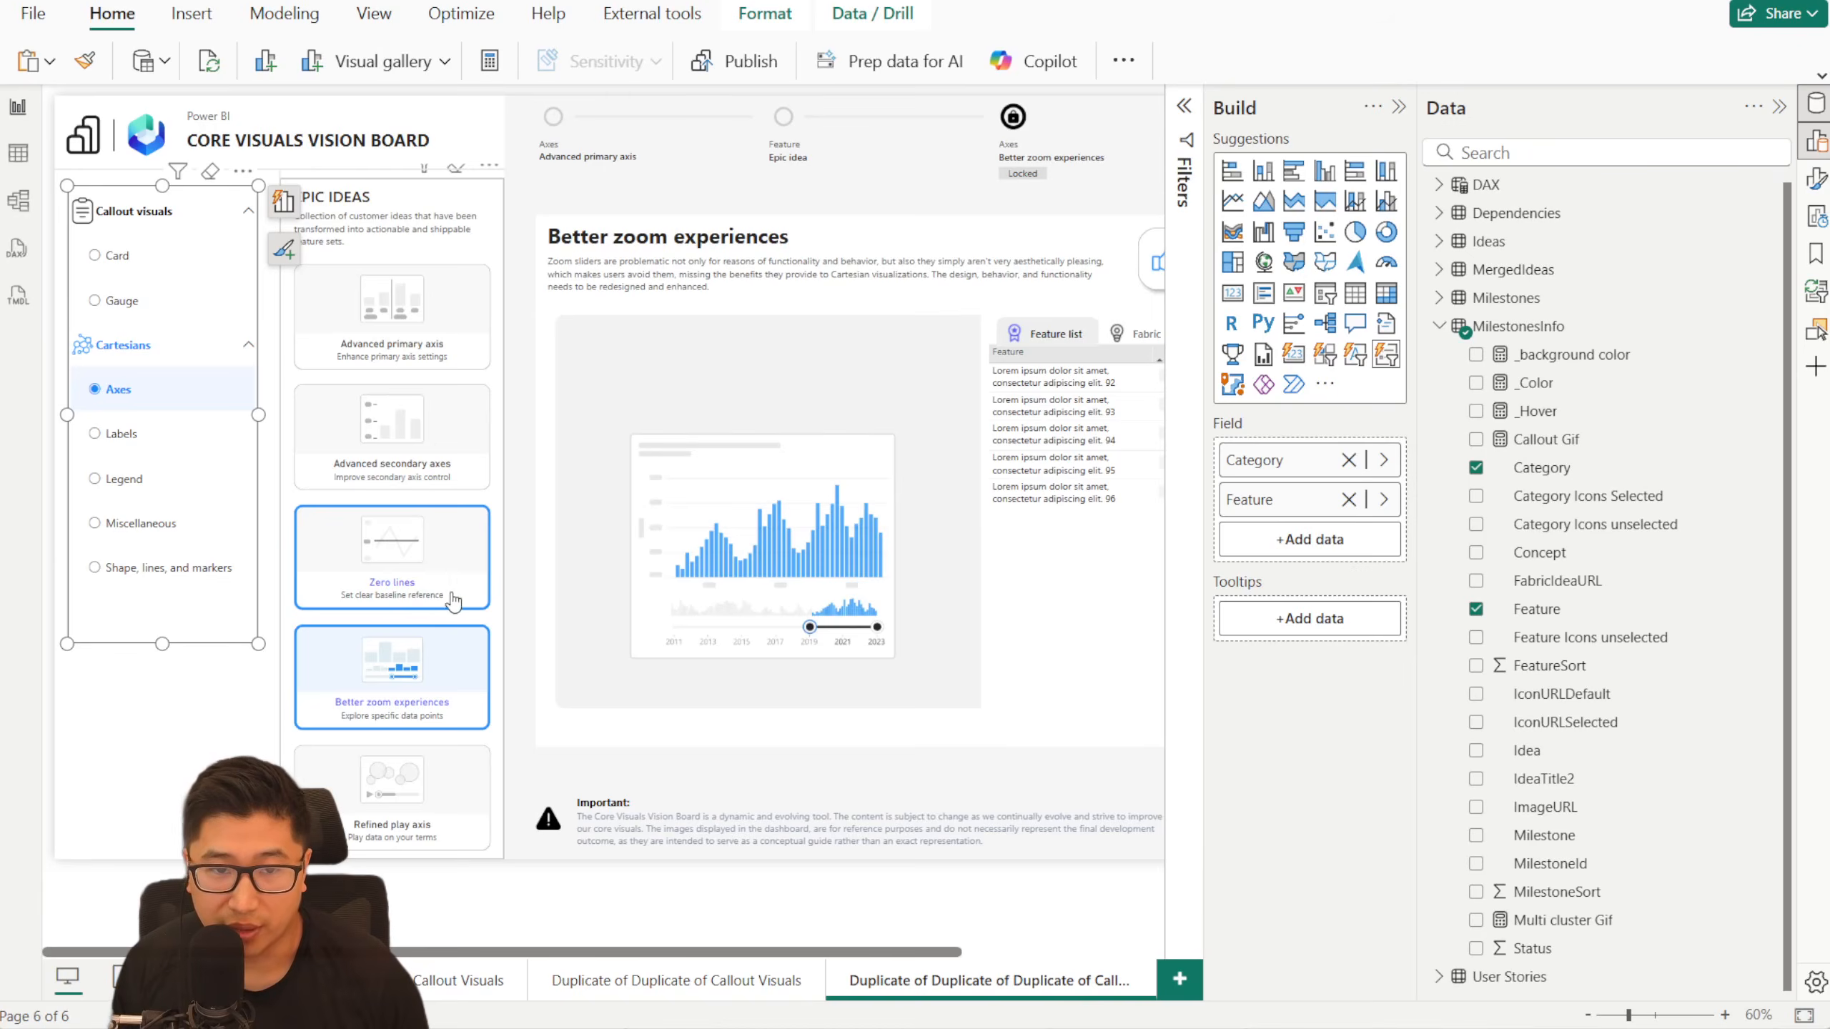
{"action": "scroll", "coordinate": [454, 602], "scroll_direction": "up", "scroll_amount": 4}
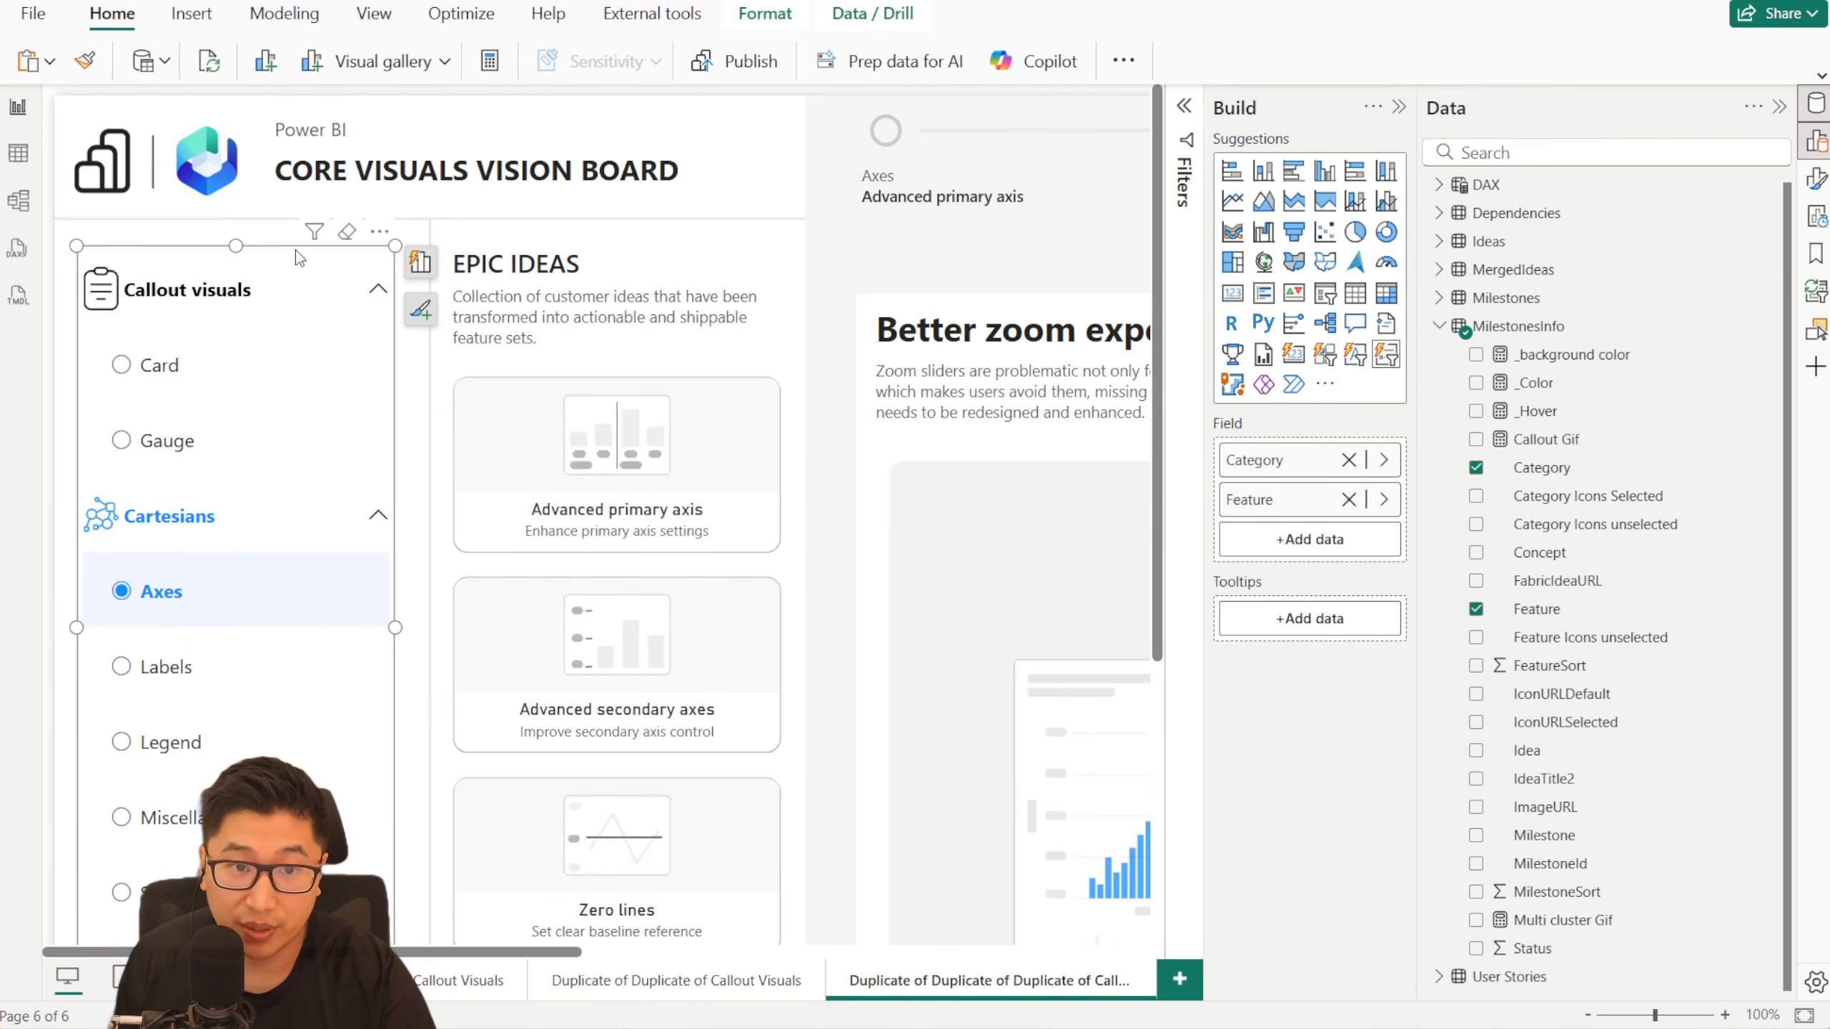
- Delete the existing category slicer on the duplicated page and place a new empty list slicer in its spot
{"action": "key", "text": "Delete"}
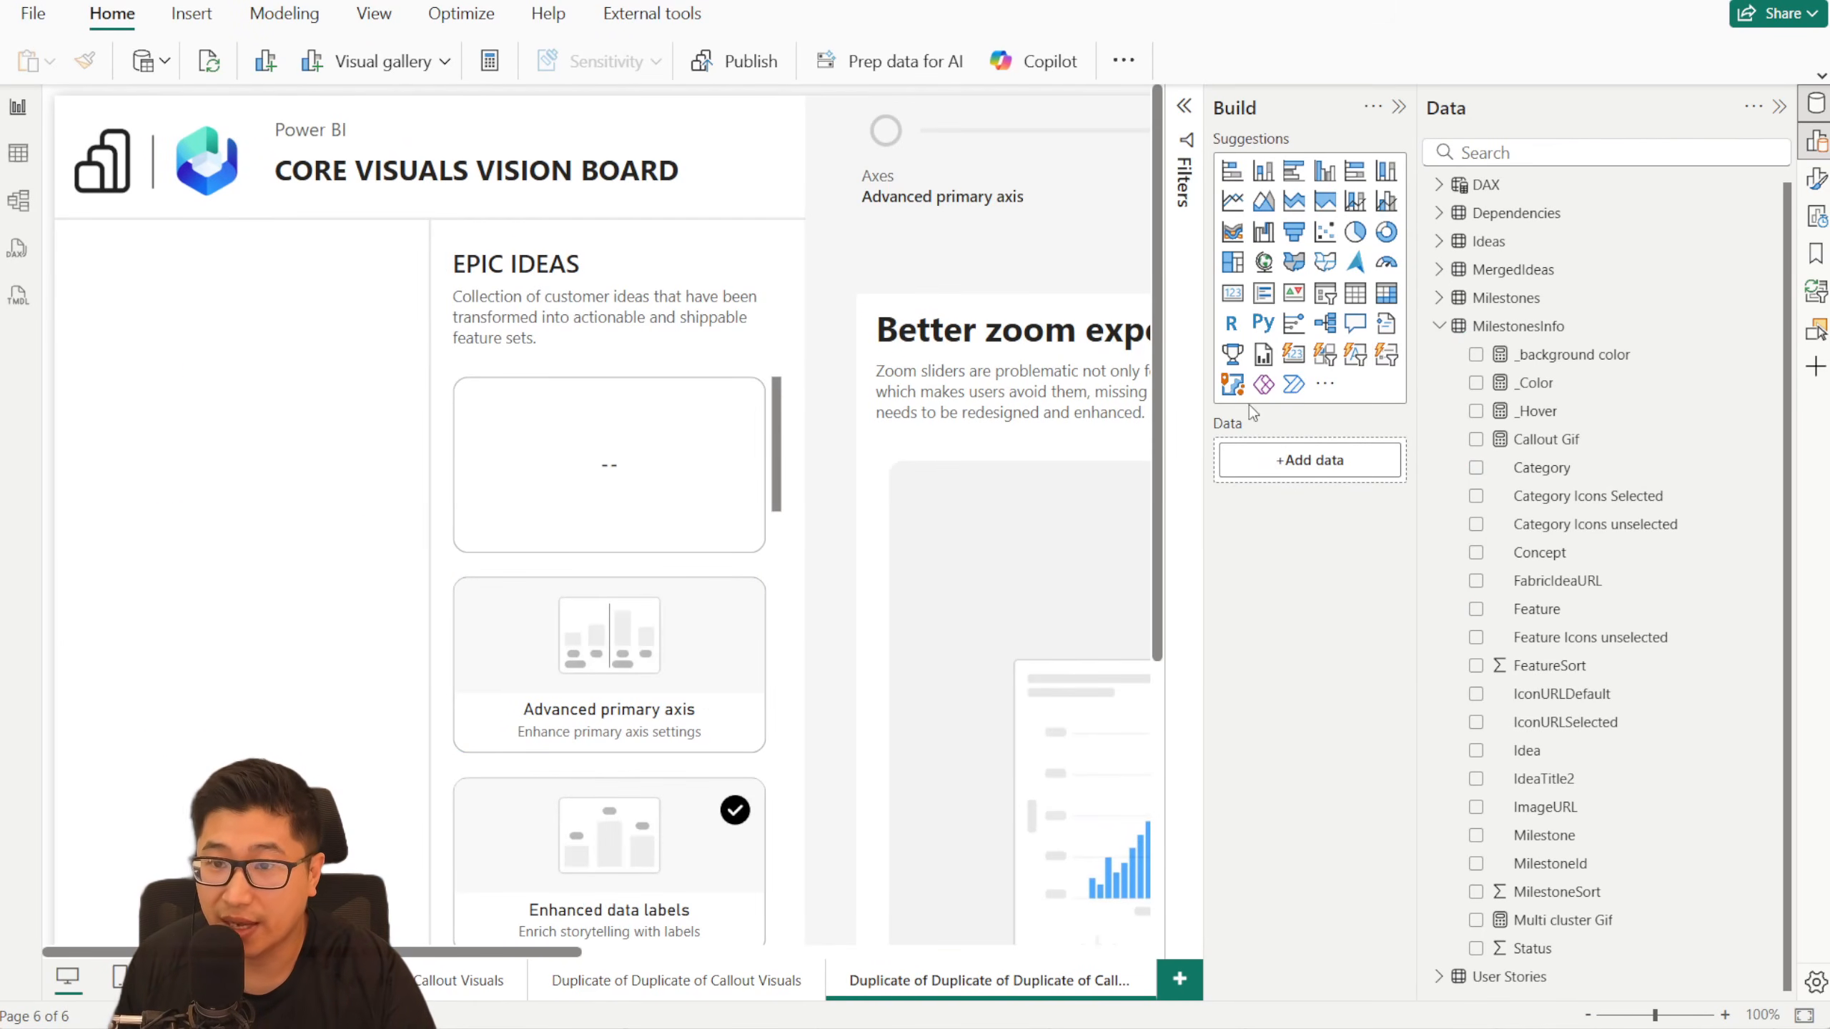
{"action": "left_click", "coordinate": [1384, 360]}
{"action": "left_click_drag", "start_coordinate": [333, 356], "coordinate": [234, 371]}
- Move the new list slicer slightly down and edit interactions so the Milestone slicer does not filter it
{"action": "left_click", "coordinate": [634, 259]}
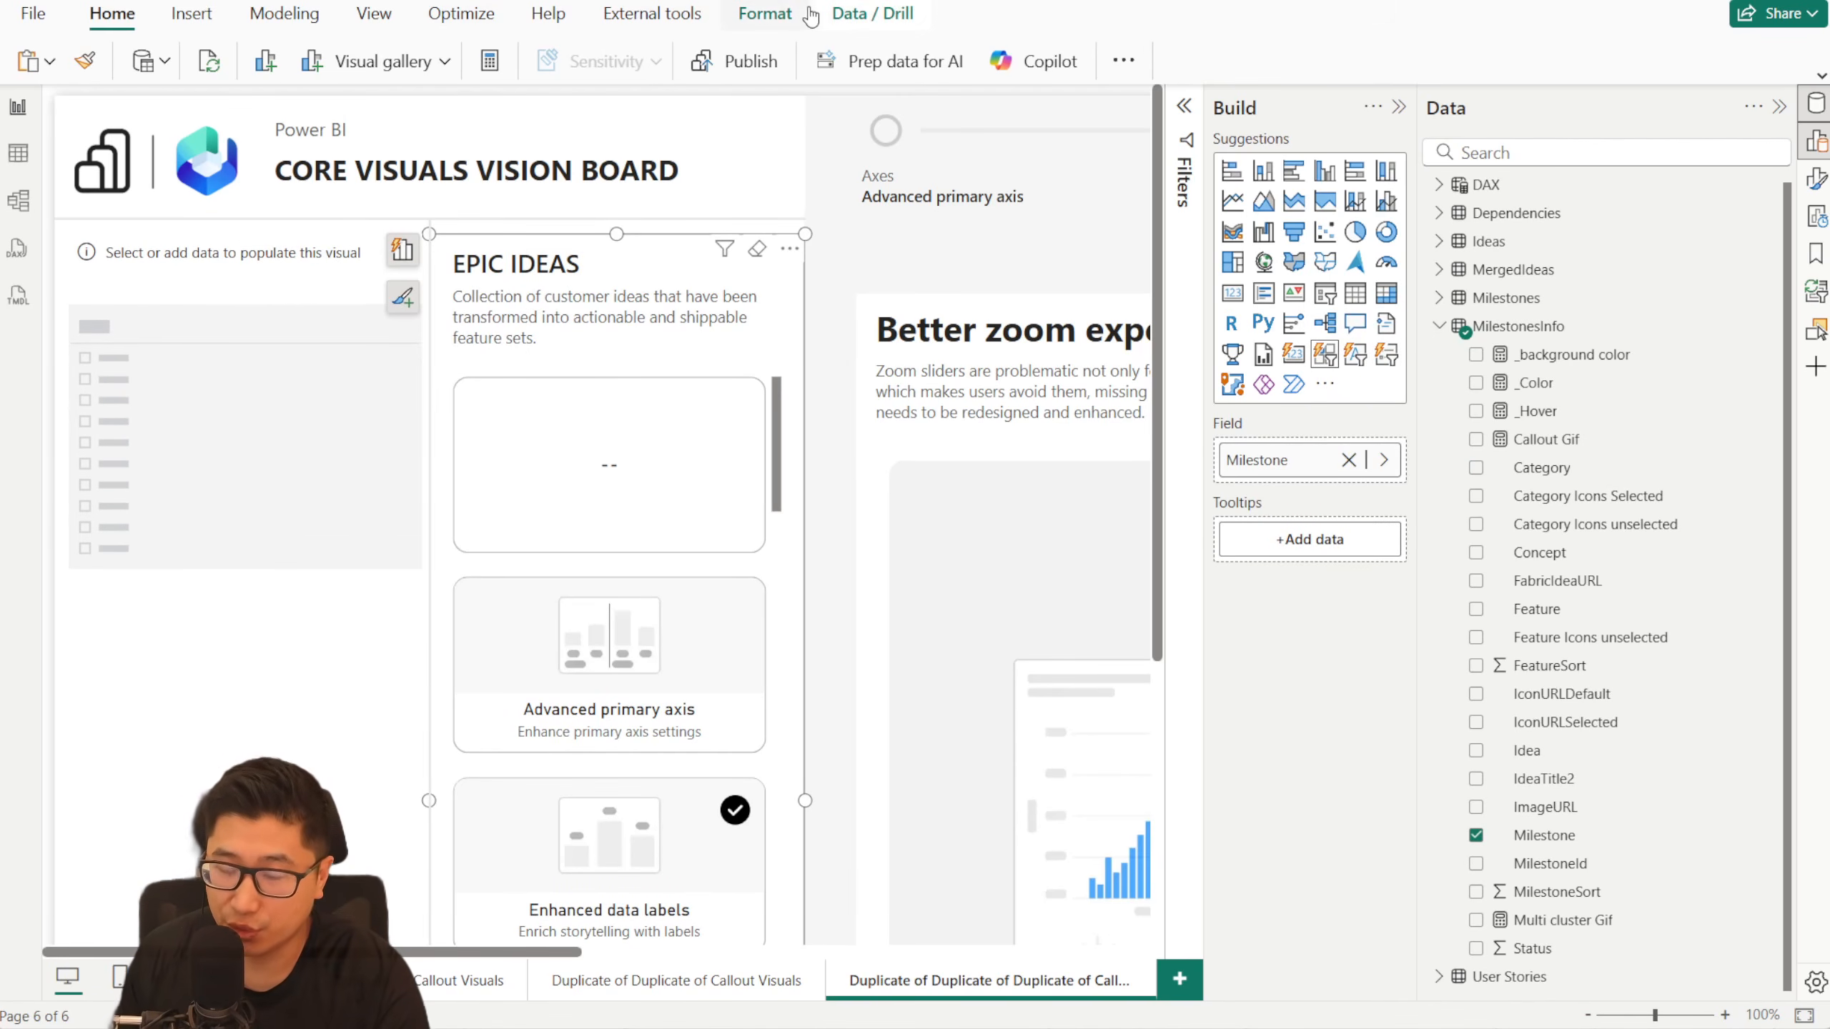
{"action": "left_click", "coordinate": [764, 16]}
{"action": "left_click", "coordinate": [58, 65]}
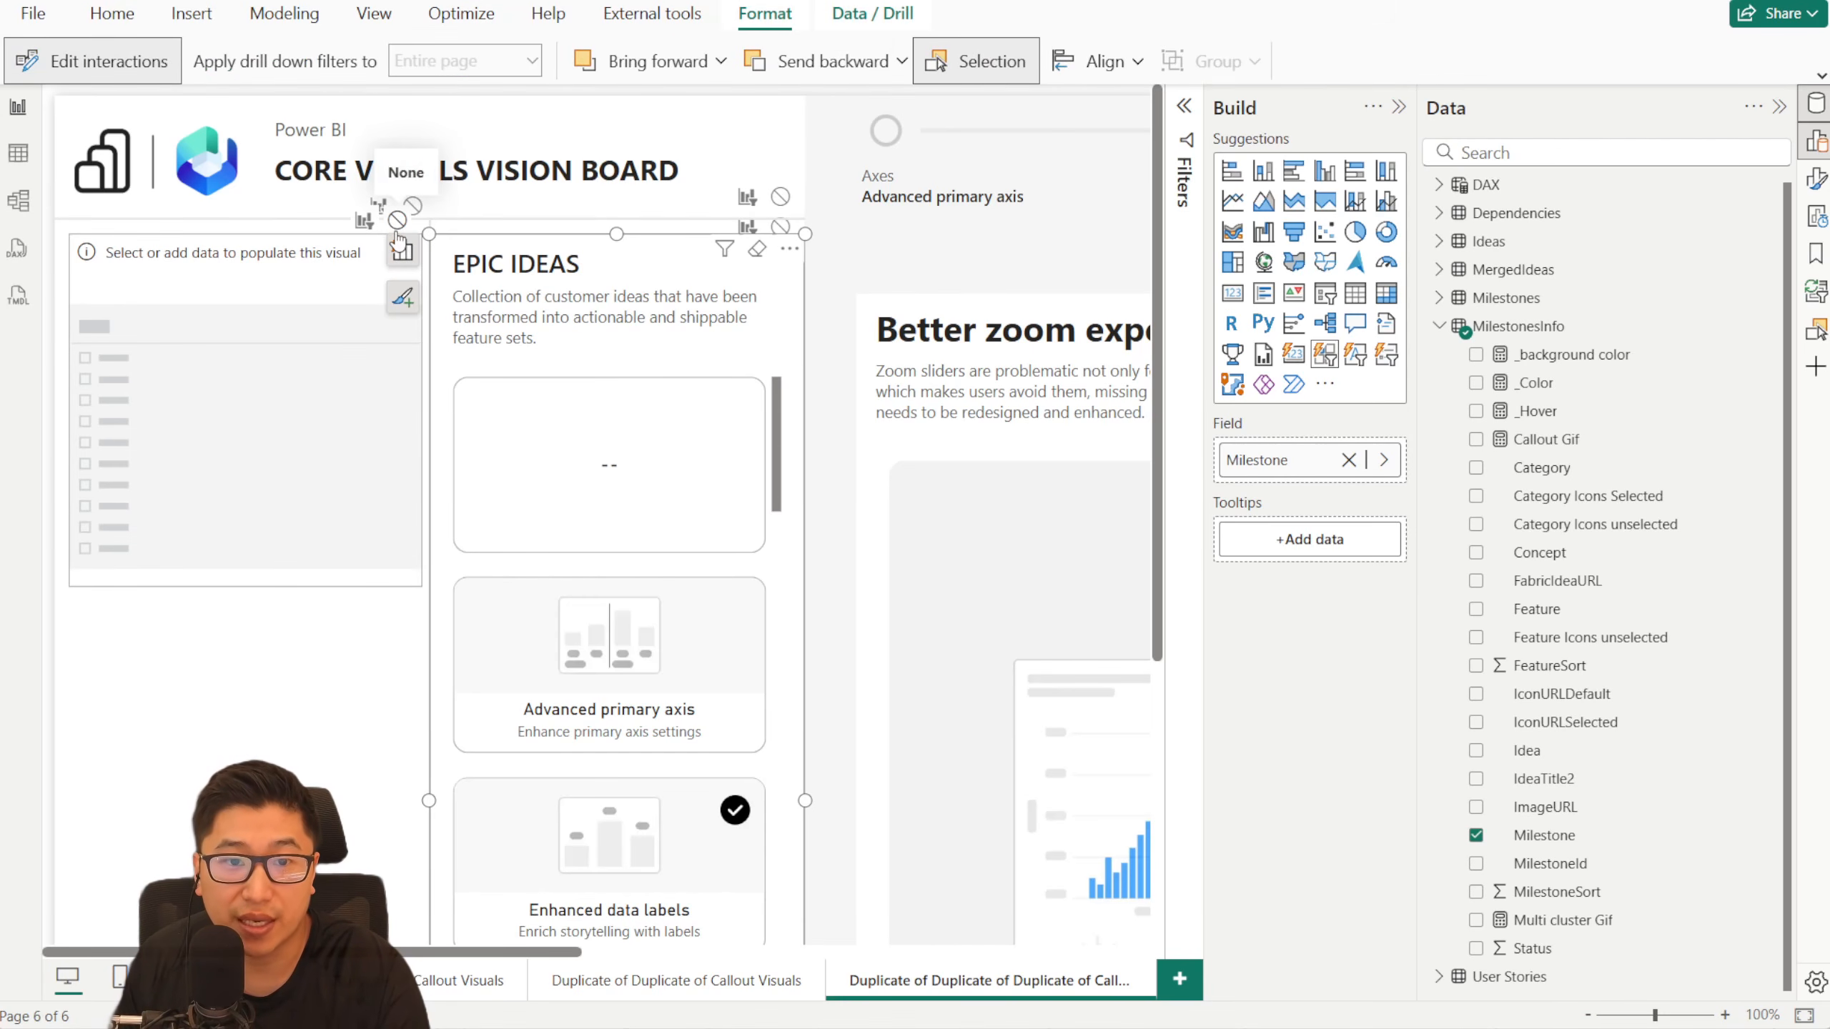
{"action": "left_click_drag", "start_coordinate": [317, 252], "coordinate": [314, 297]}
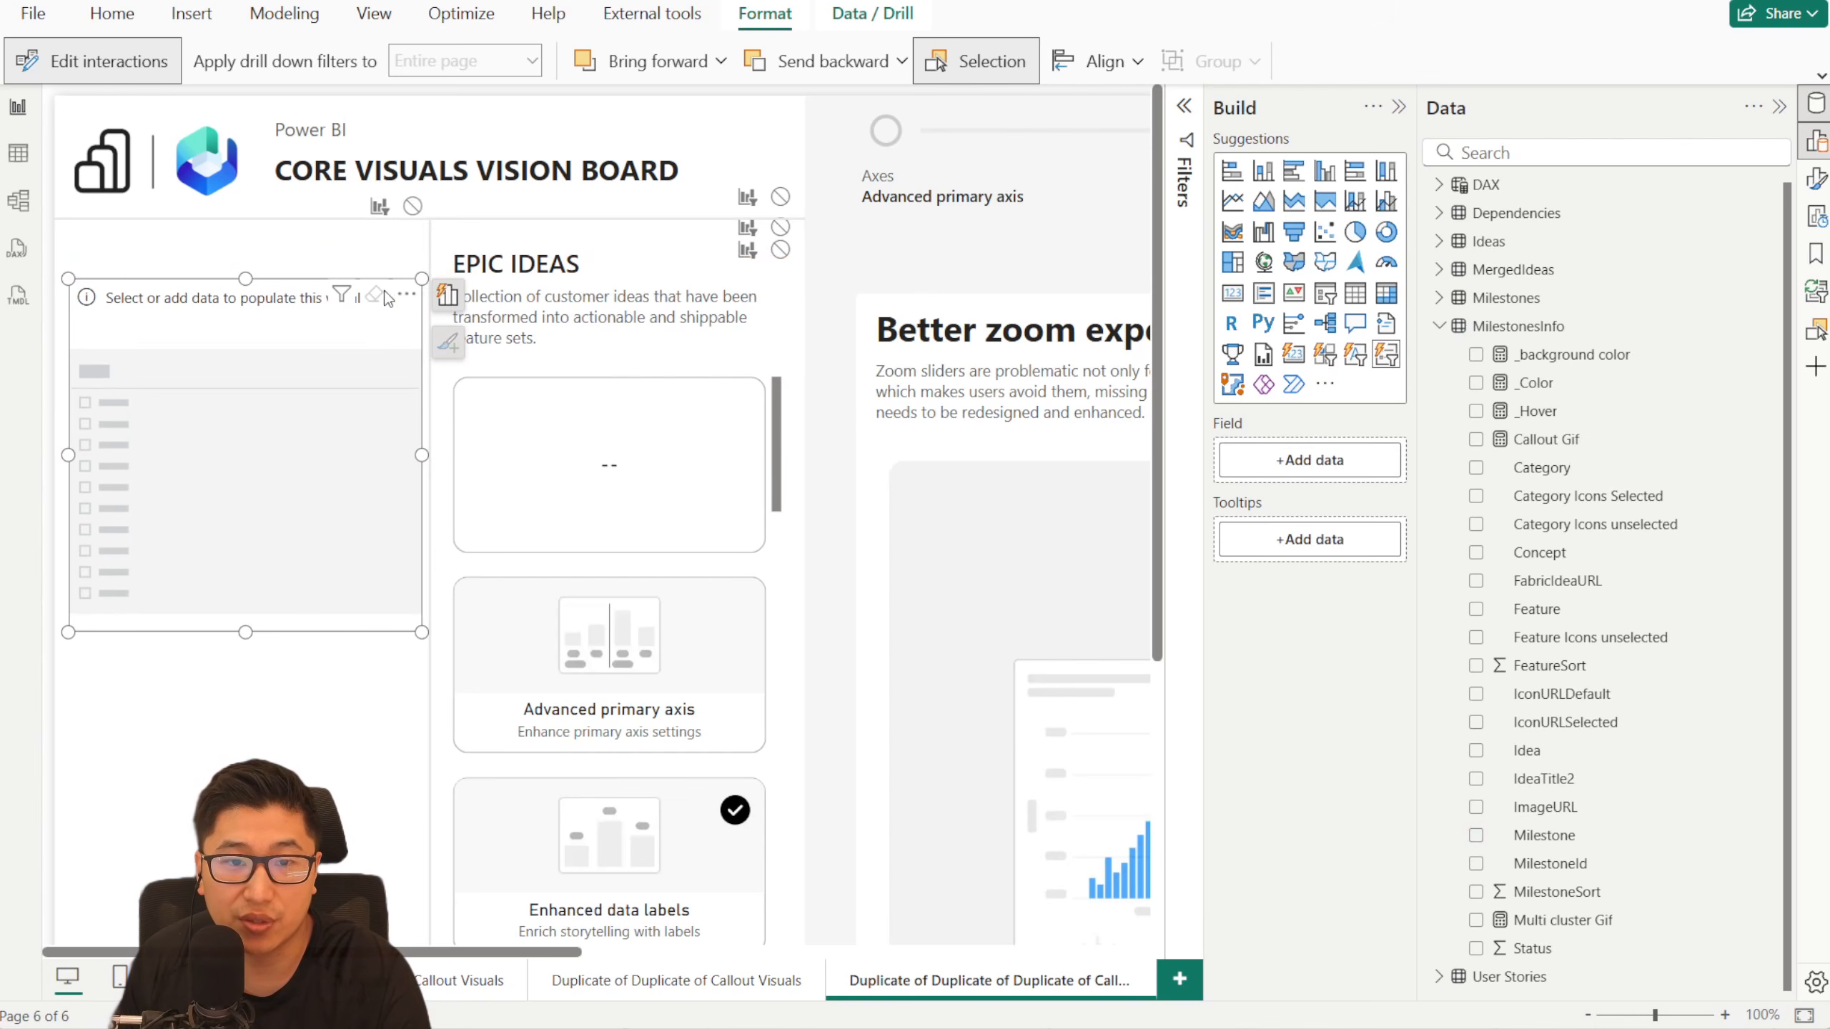
{"action": "left_click", "coordinate": [599, 266]}
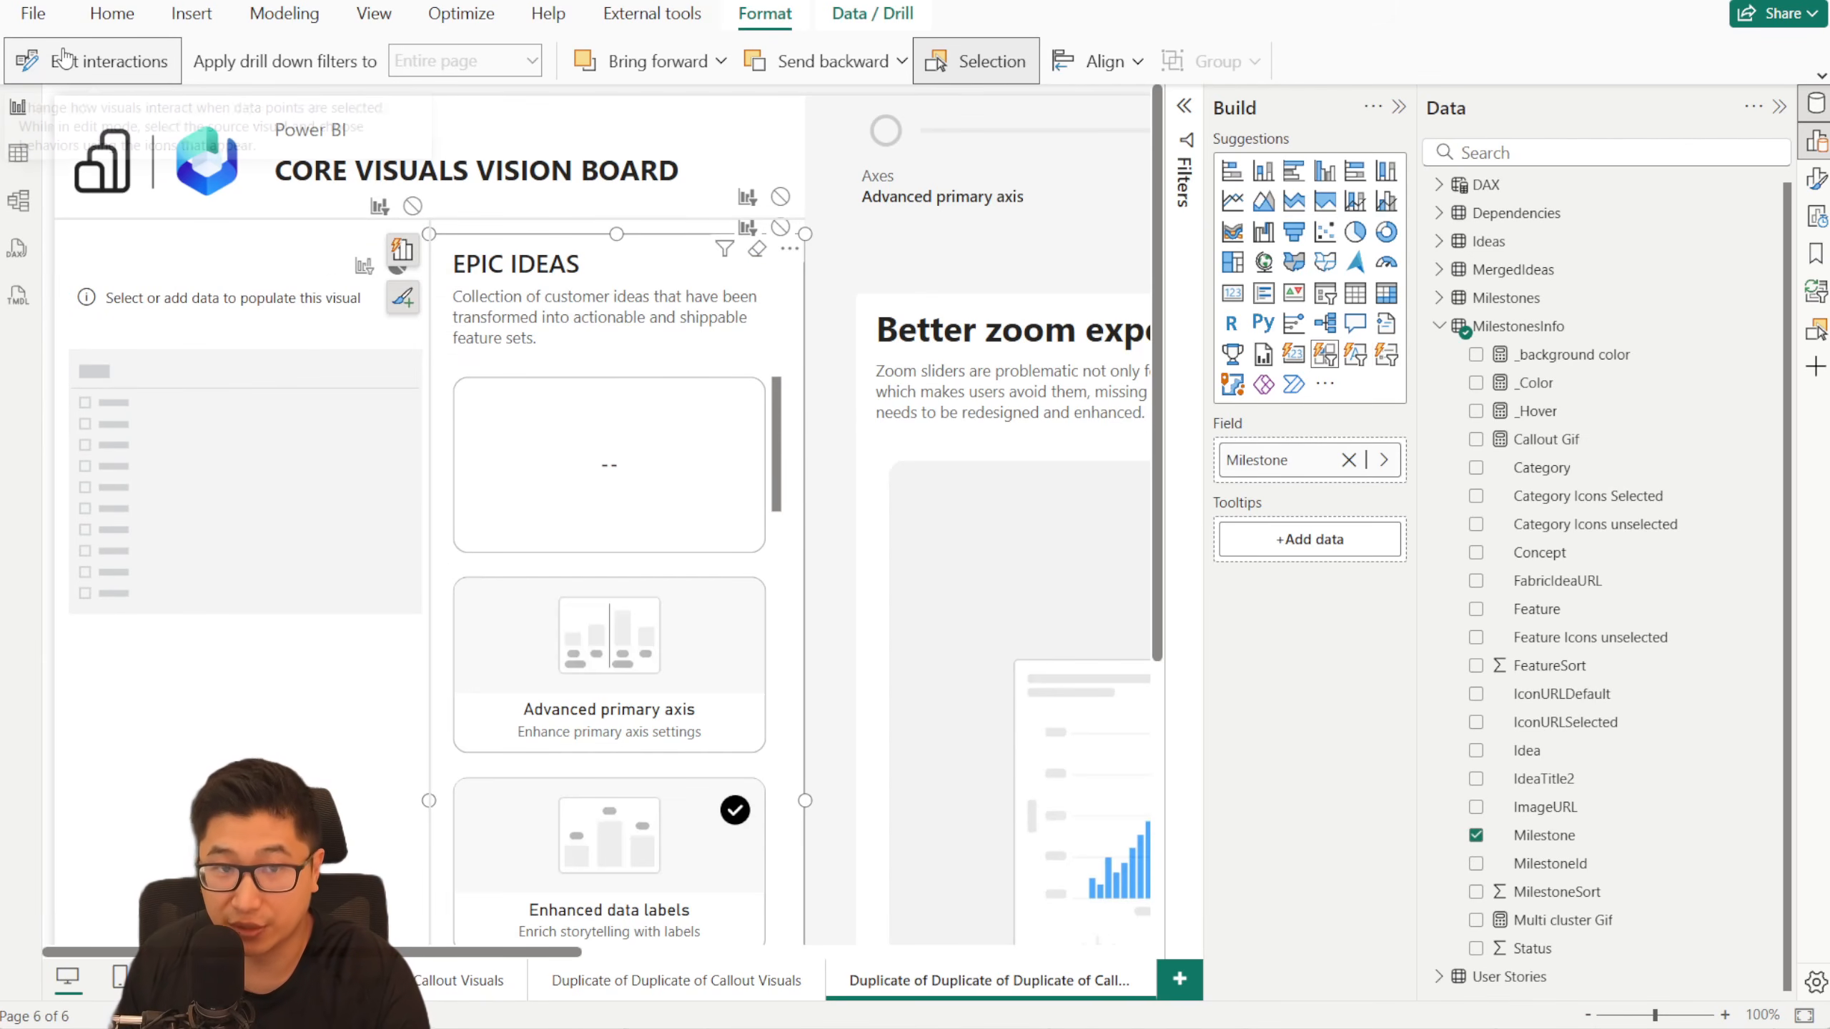
{"action": "left_click", "coordinate": [63, 59]}
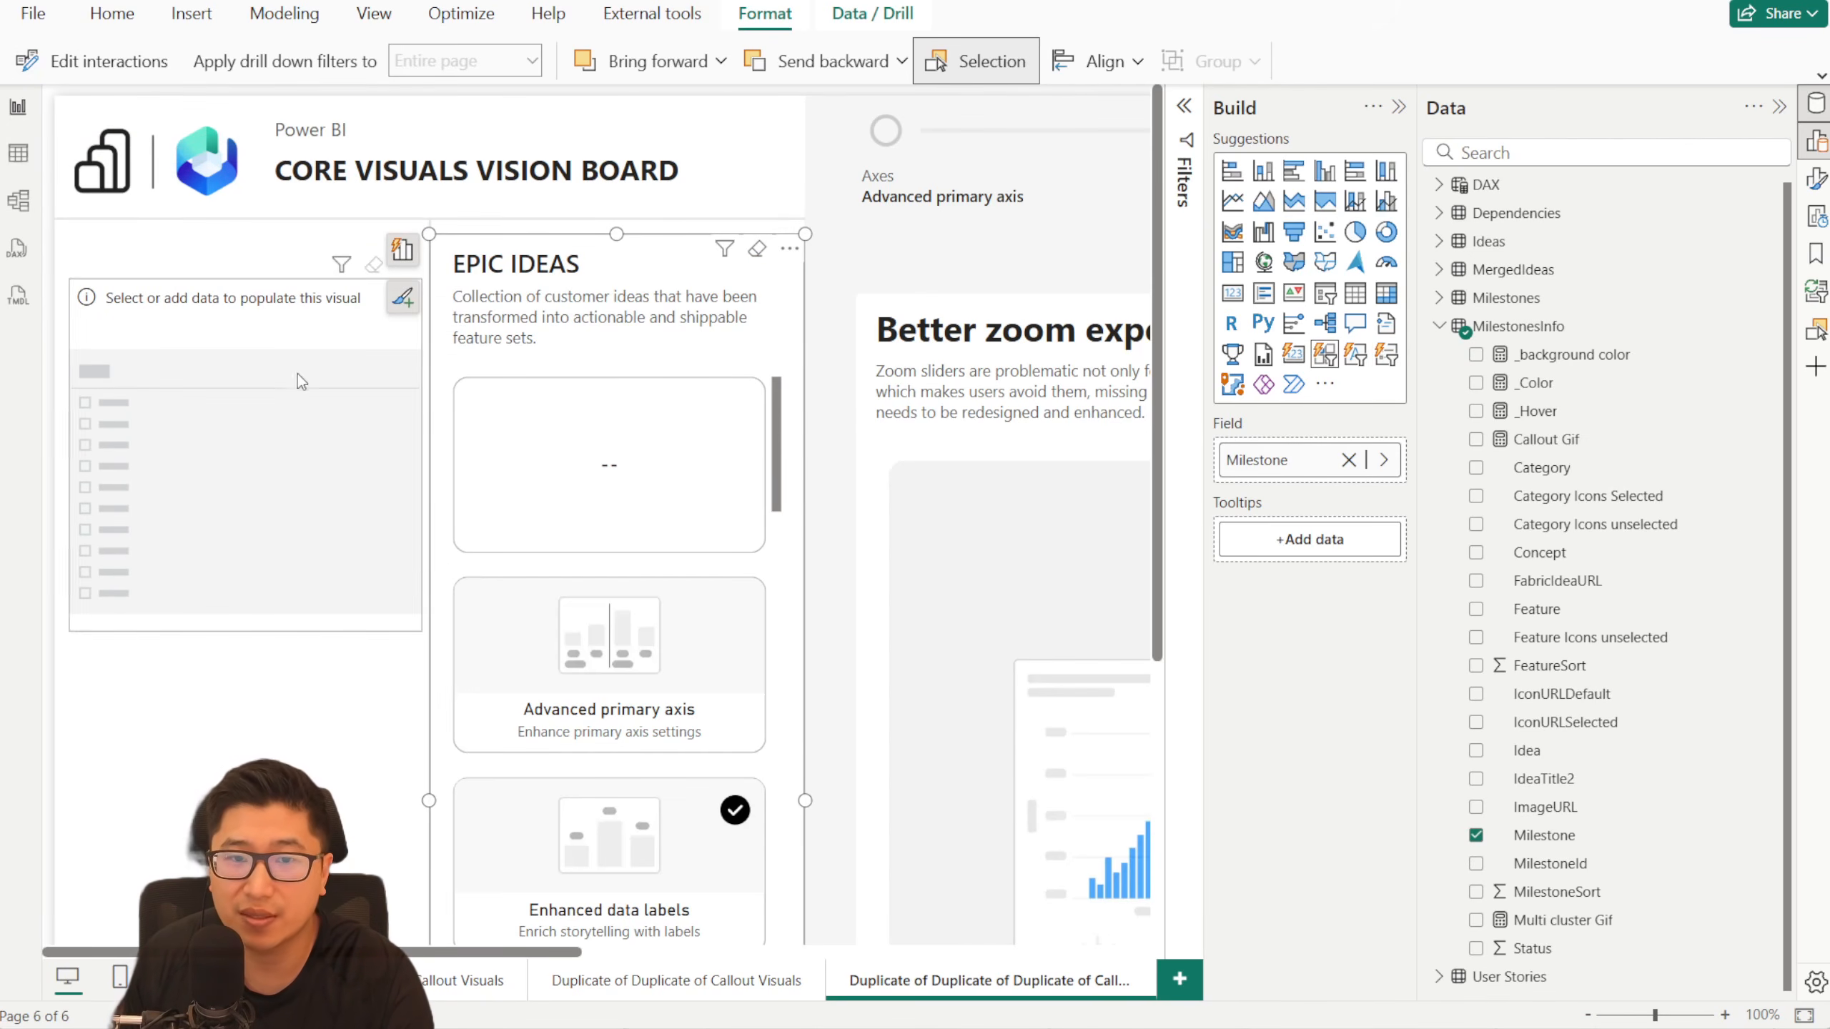
- Add the Category and Feature fields from MilestonesInfo to the new list slicer
{"action": "left_click", "coordinate": [326, 744]}
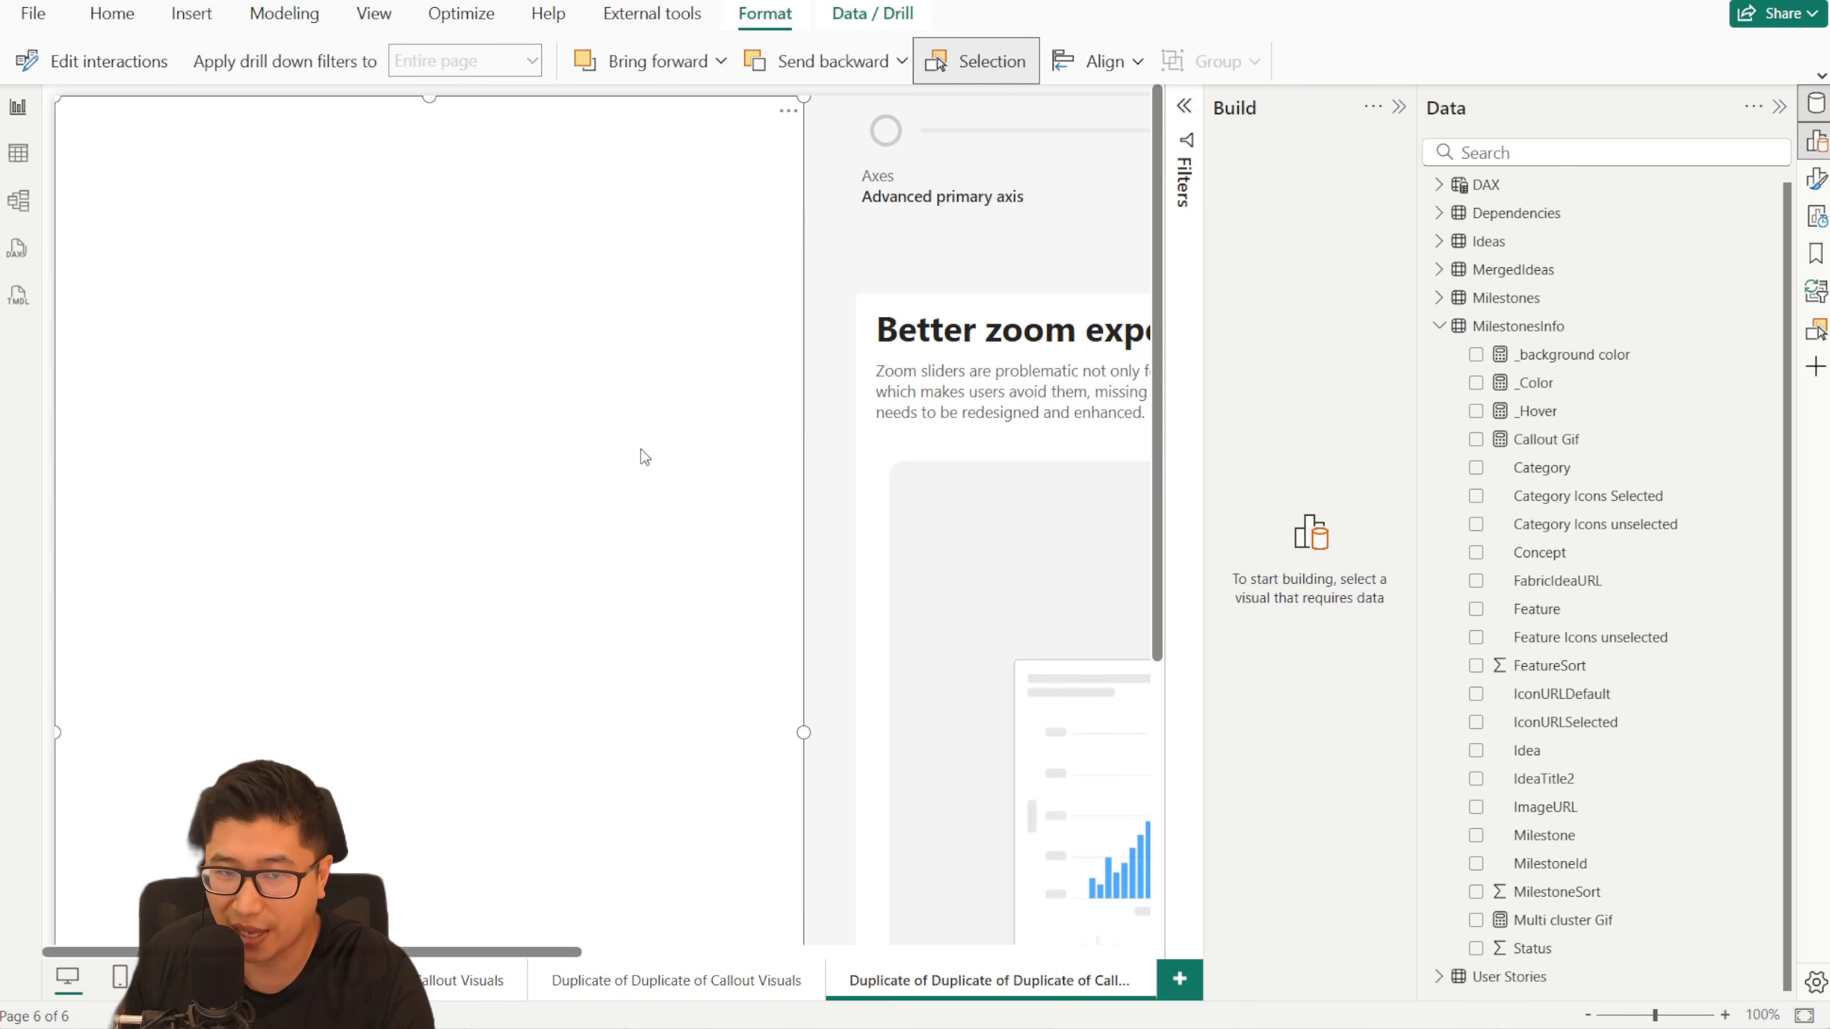
{"action": "left_click", "coordinate": [819, 311]}
{"action": "left_click", "coordinate": [248, 301]}
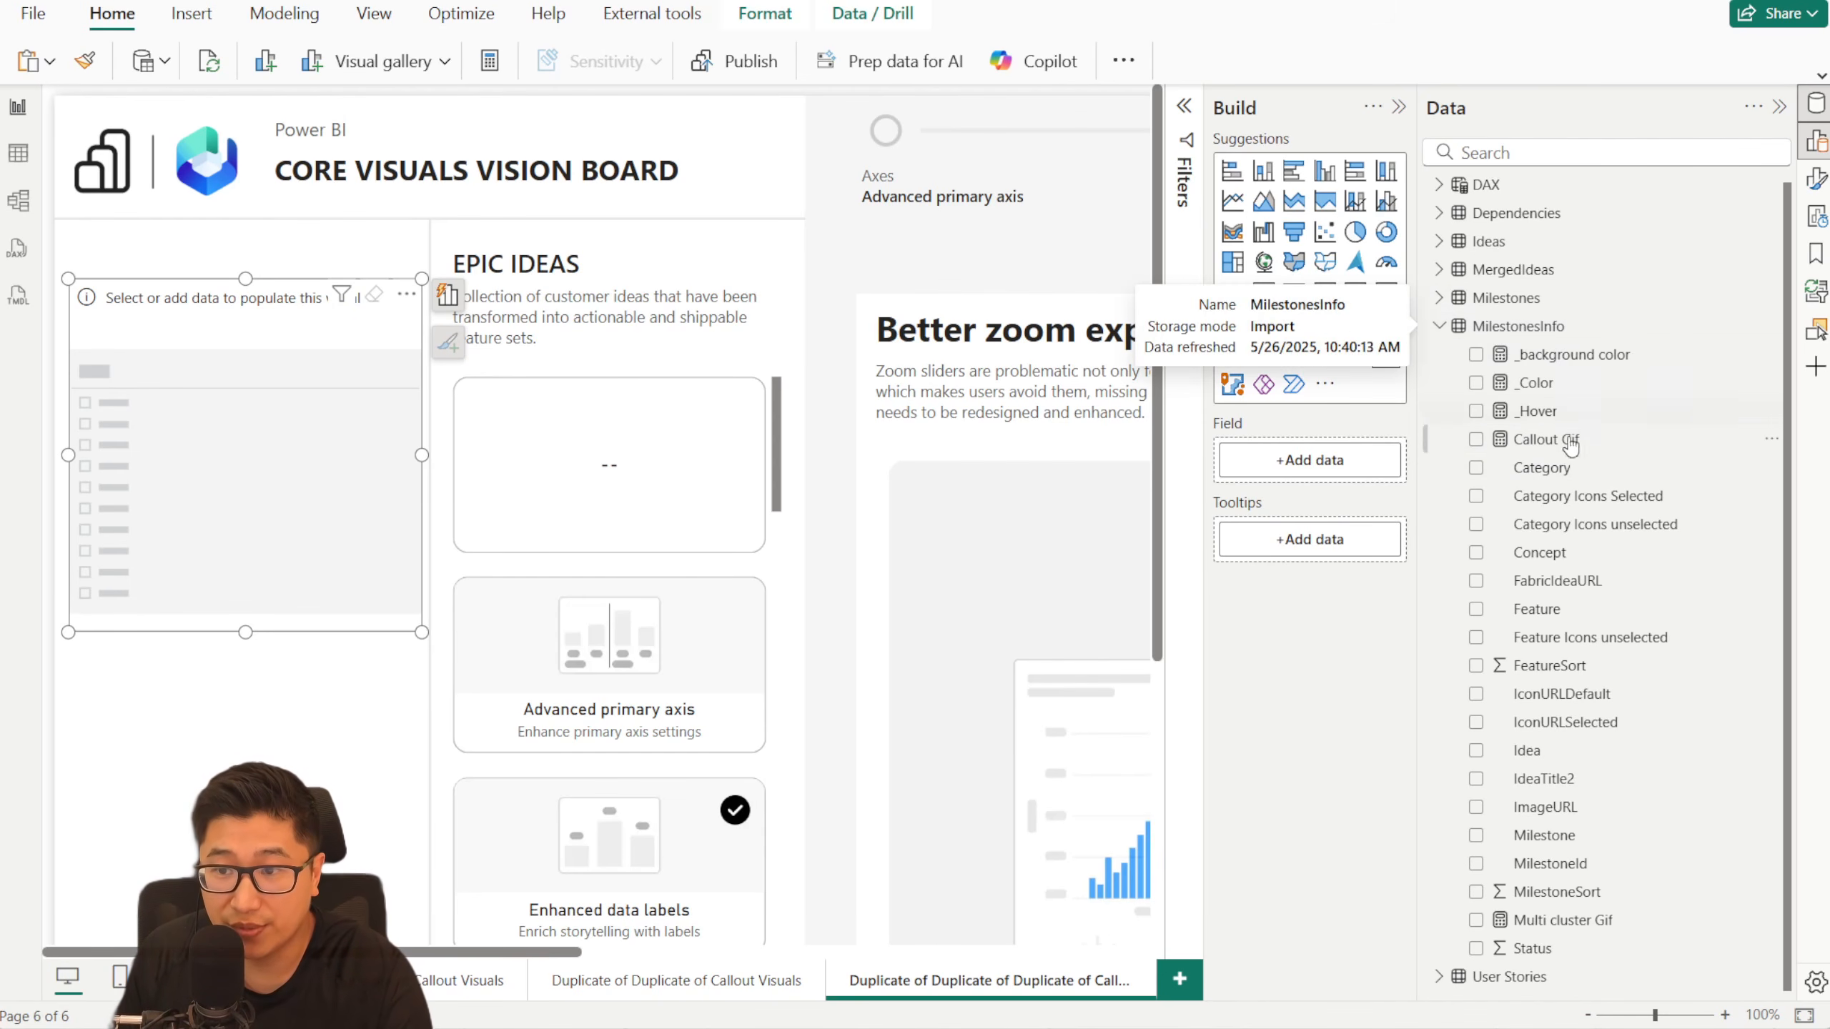
{"action": "left_click_drag", "start_coordinate": [1514, 467], "coordinate": [1325, 461]}
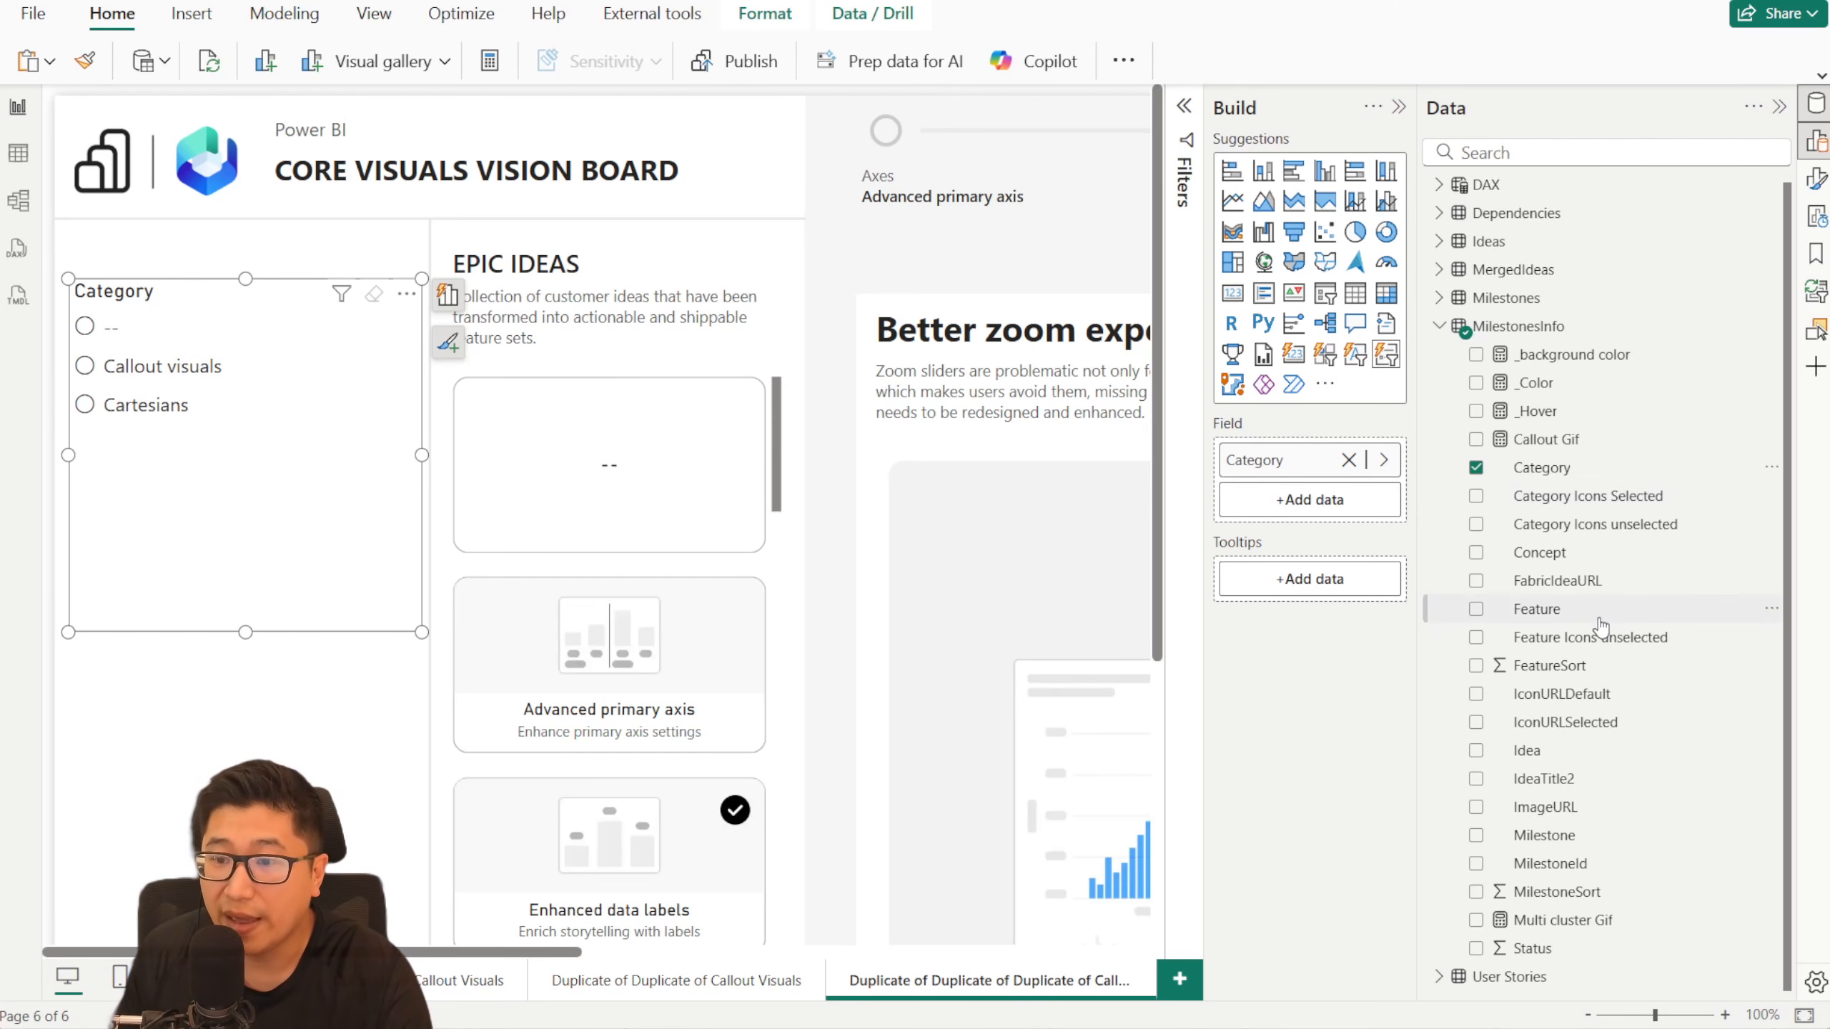
{"action": "left_click_drag", "start_coordinate": [1537, 609], "coordinate": [1310, 519]}
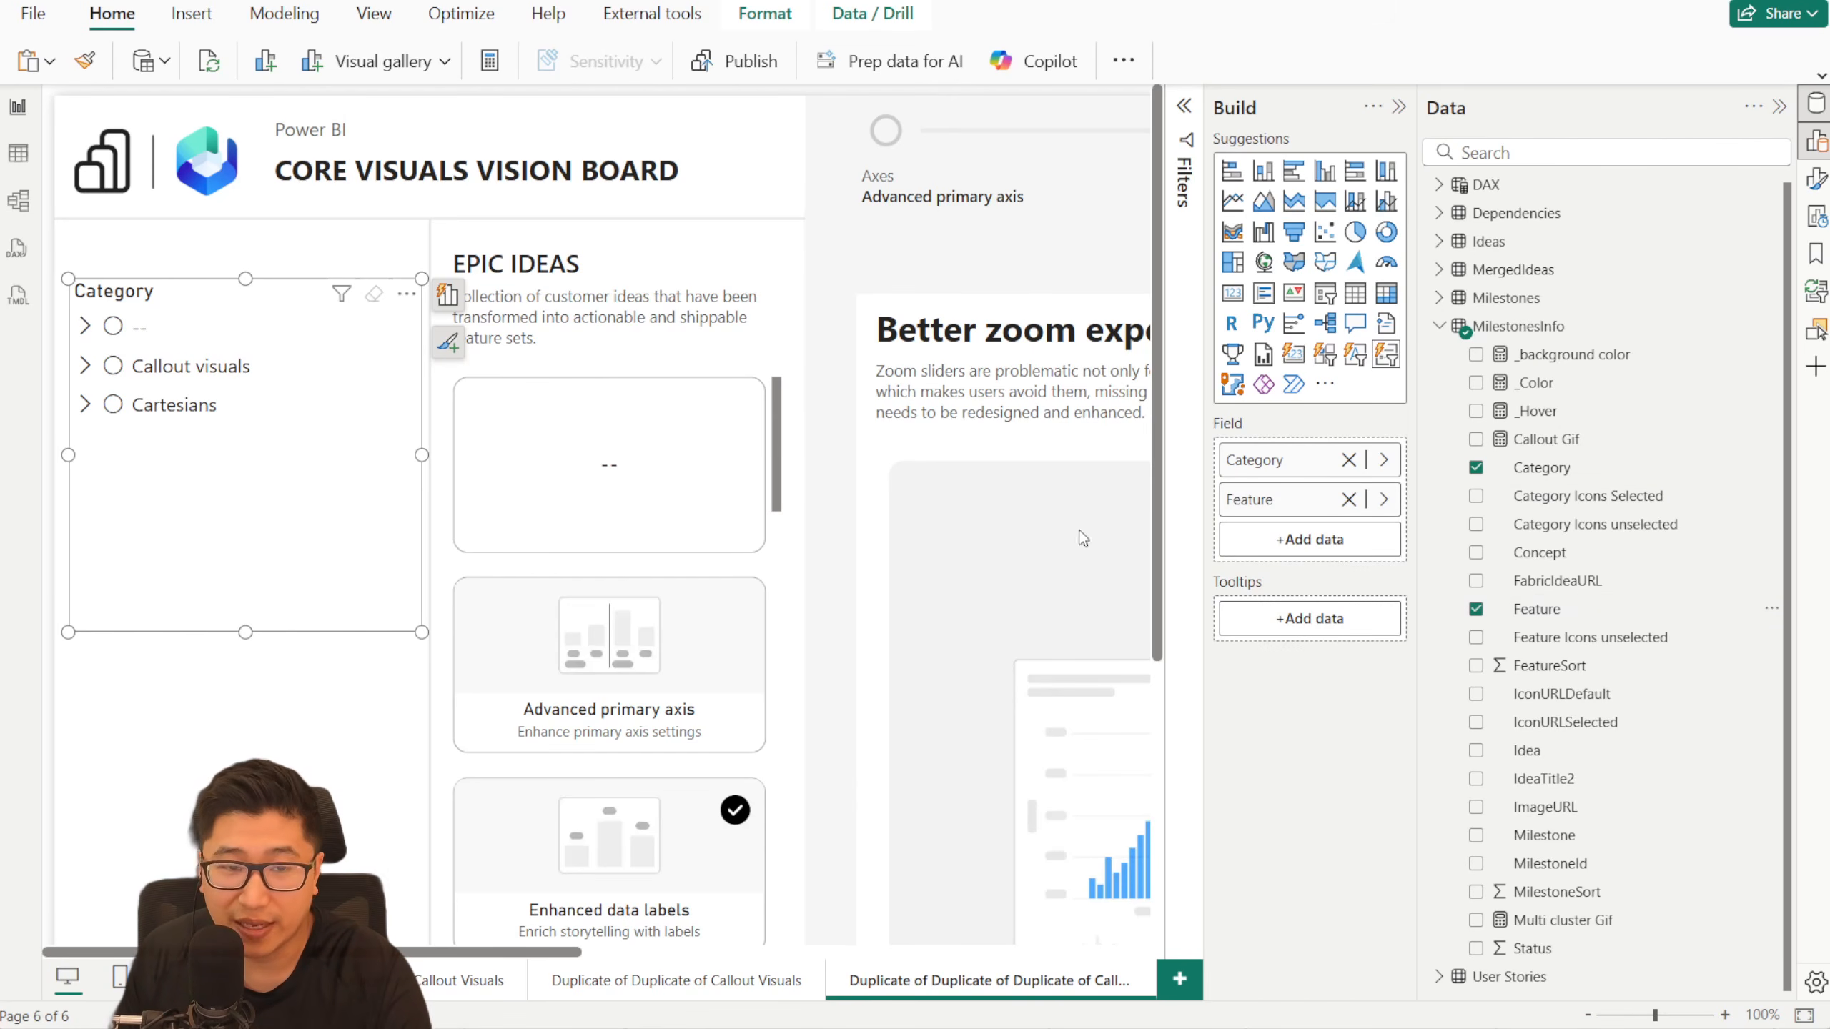
- Expand the Callout visuals and Cartesians categories in the list slicer and look through their features
{"action": "left_click", "coordinate": [85, 366]}
{"action": "left_click", "coordinate": [85, 483]}
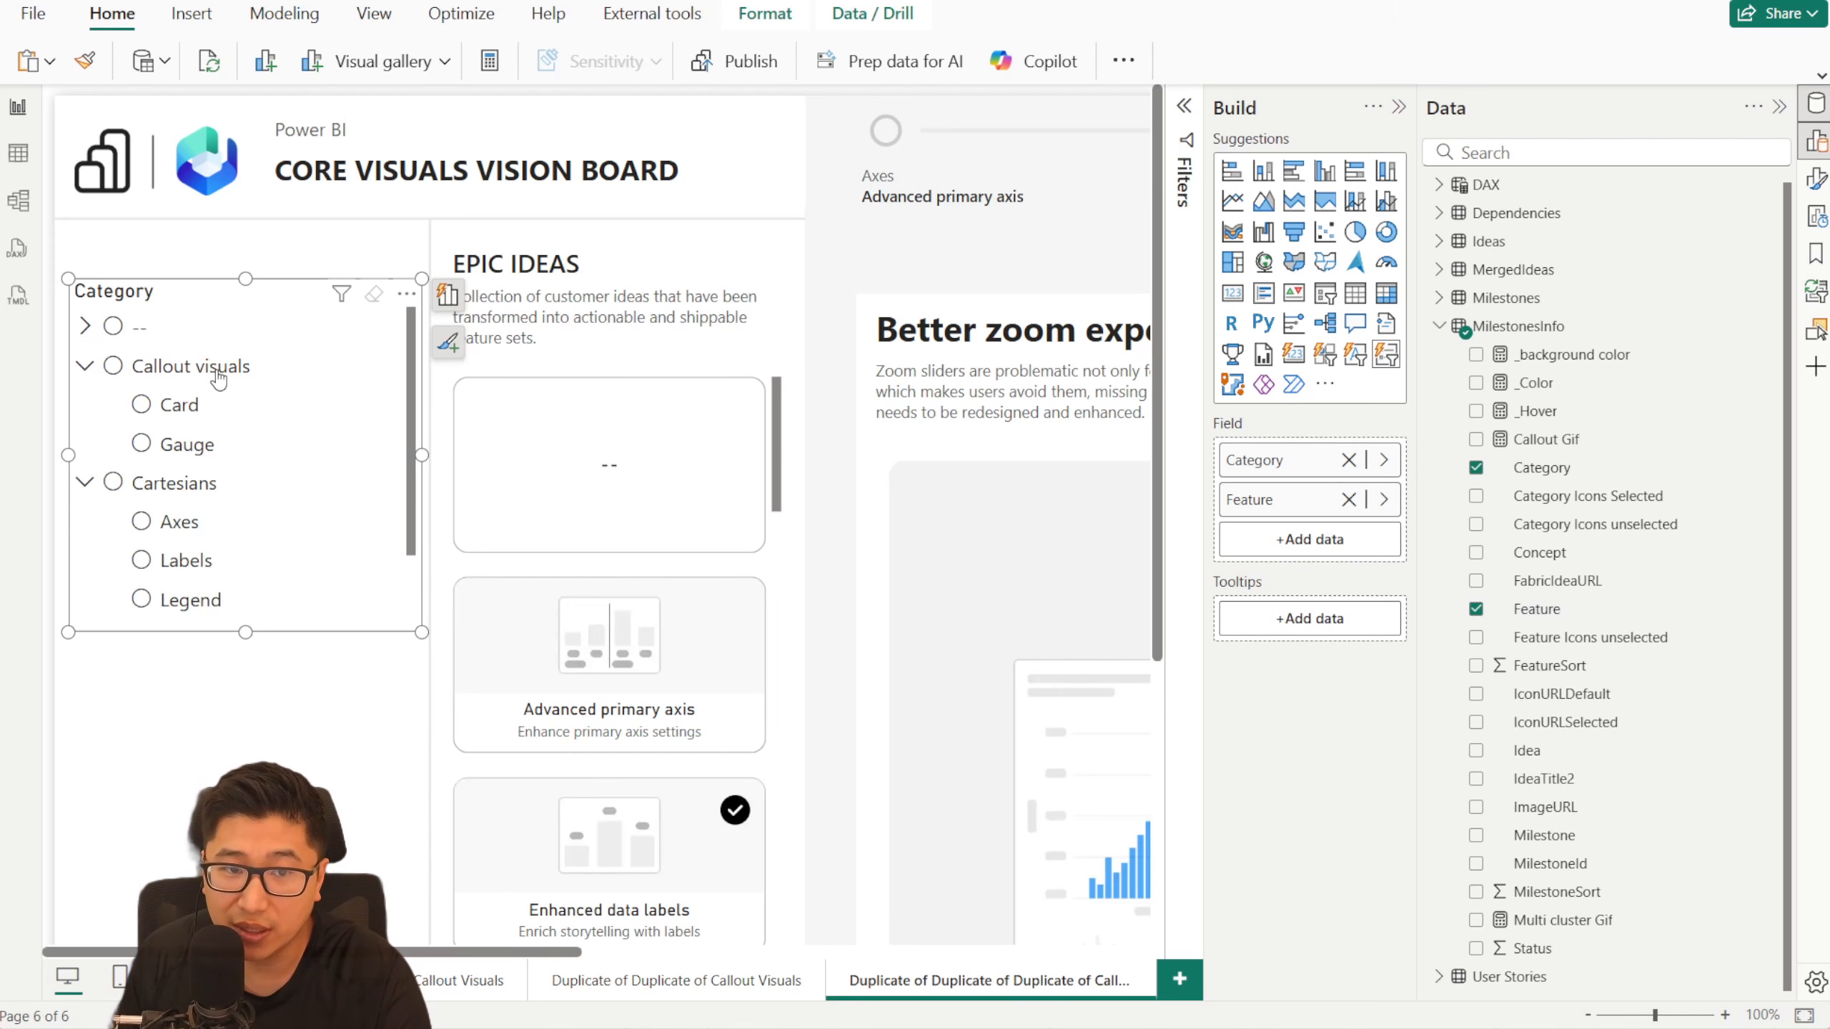
{"action": "scroll", "coordinate": [210, 441], "scroll_direction": "down", "scroll_amount": 2}
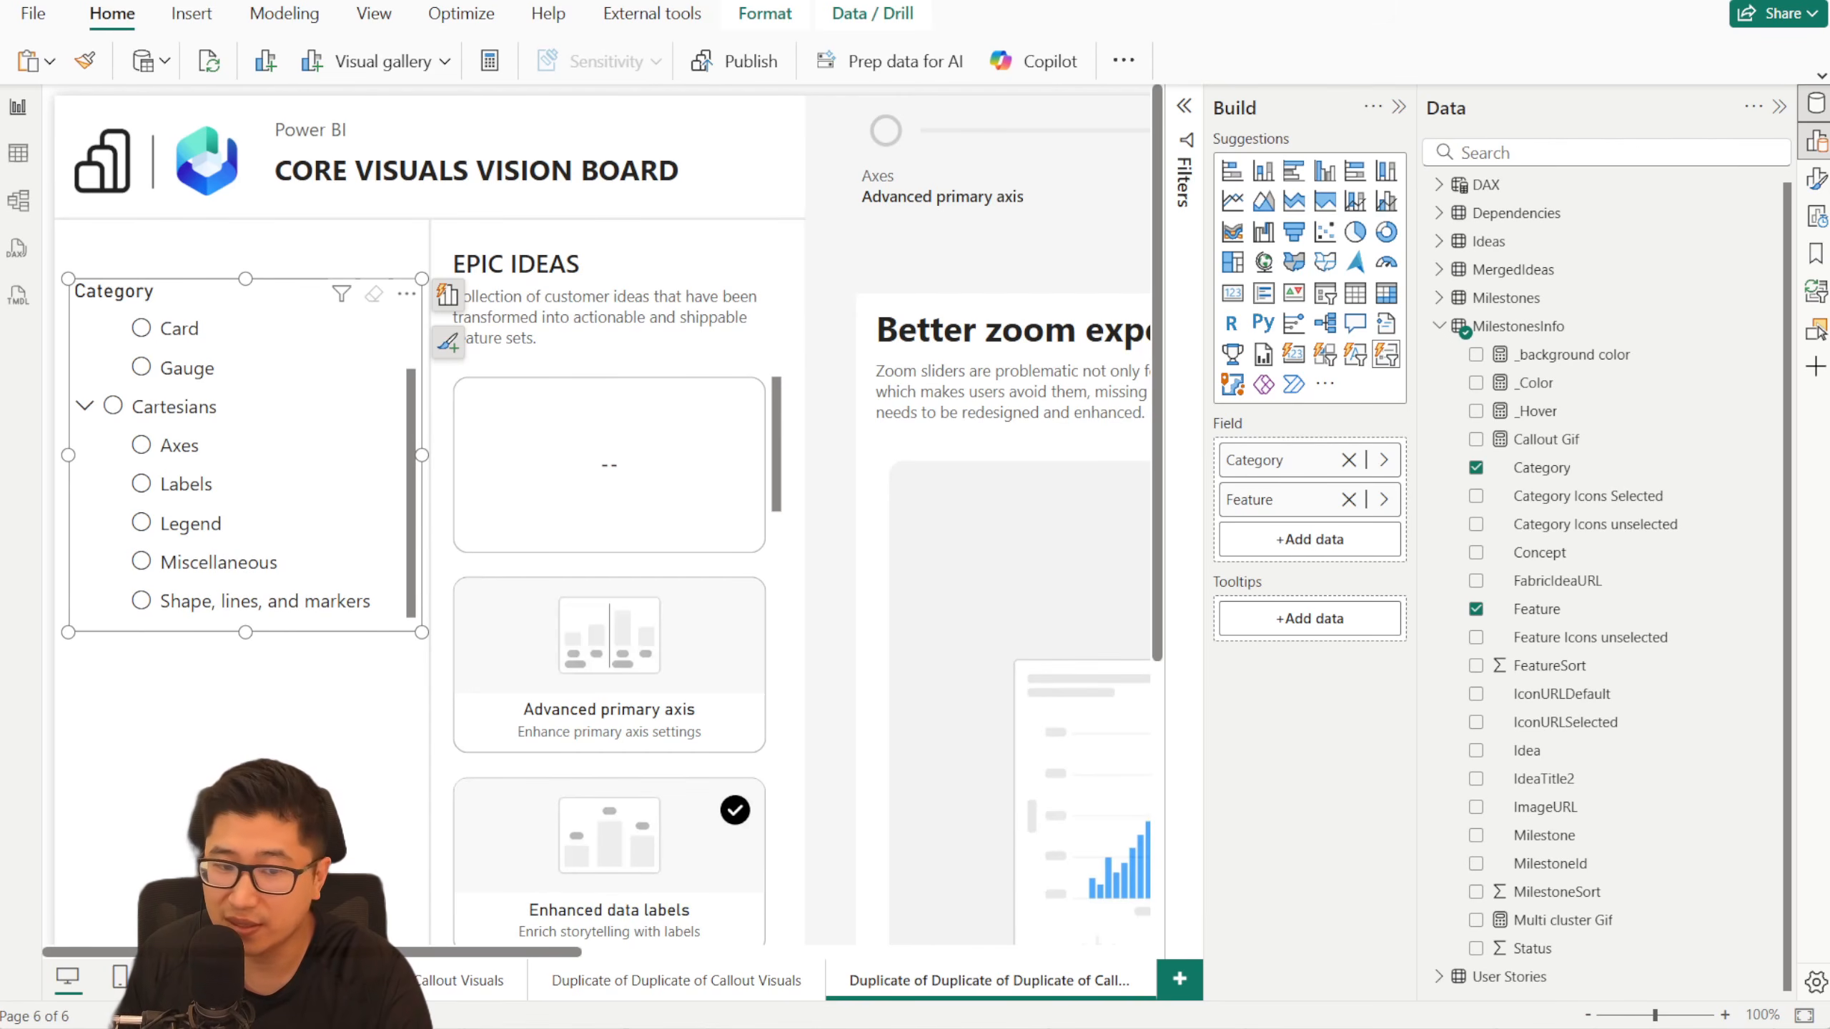
{"action": "scroll", "coordinate": [325, 980], "scroll_direction": "up", "scroll_amount": 3}
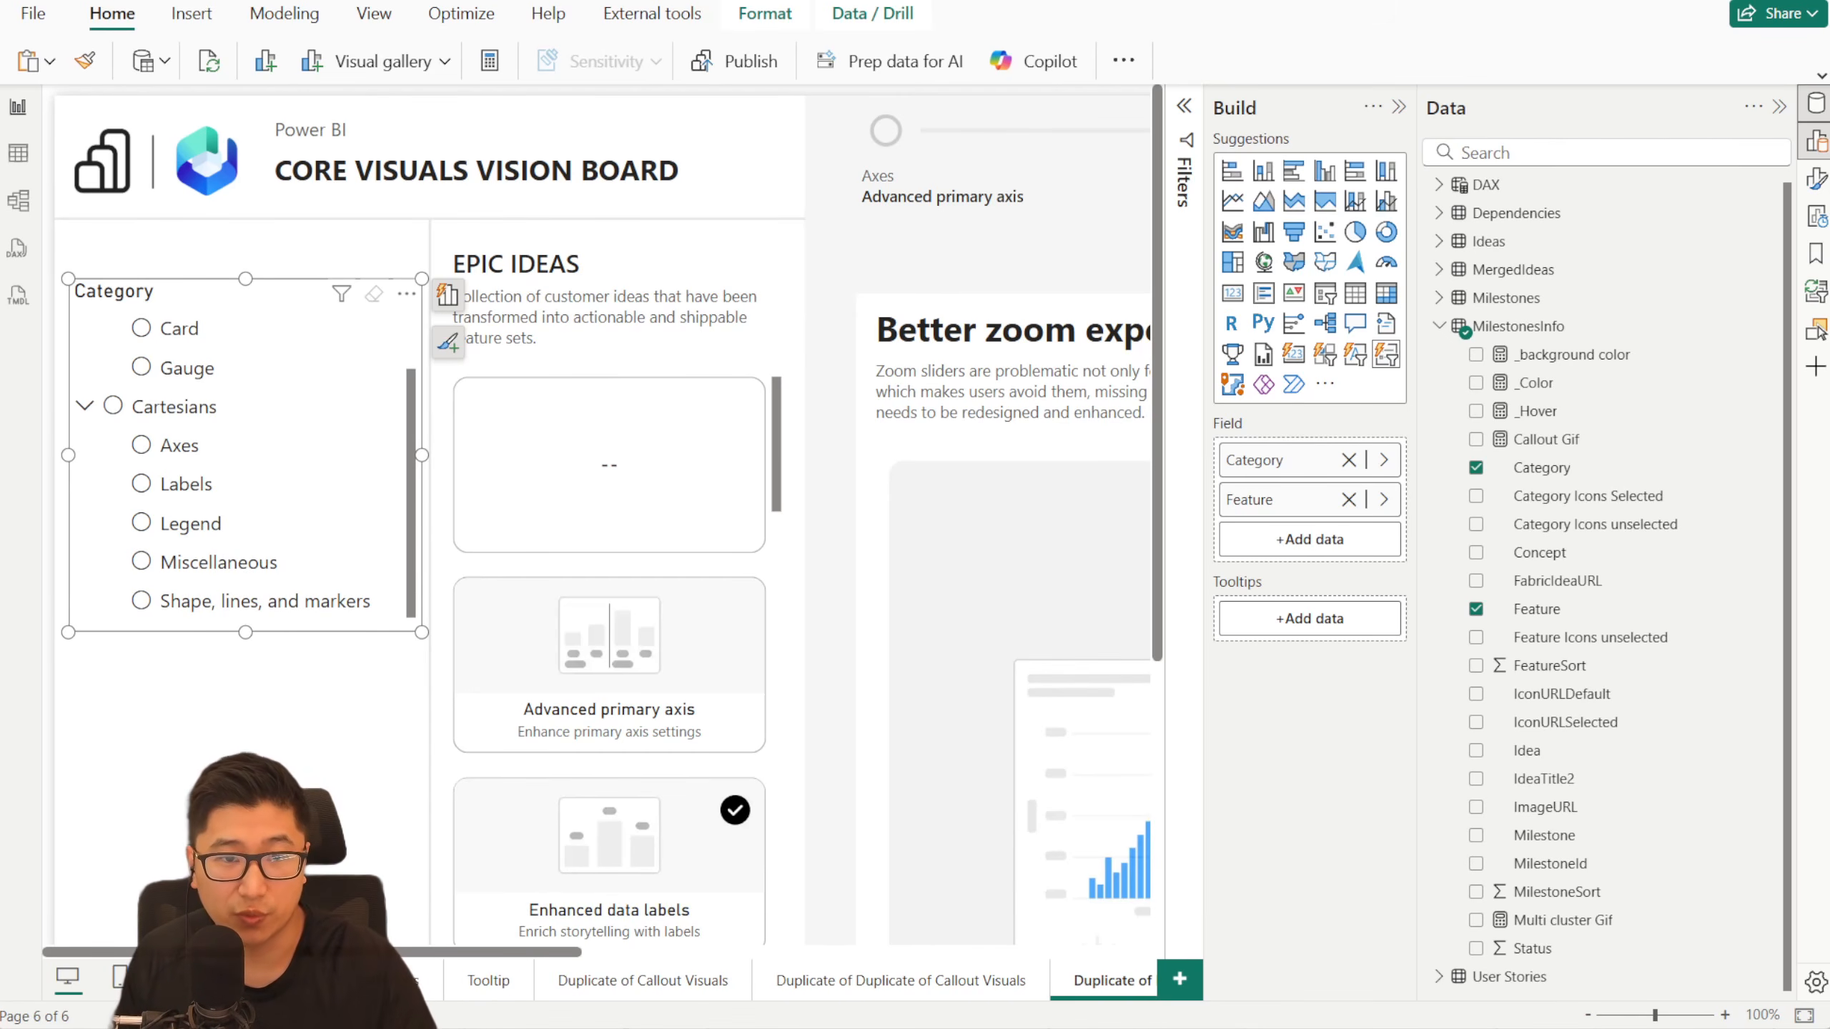
- On the report's first page, switch the Callout Visuals navigation to Gauge to compare its layout
{"action": "left_click", "coordinate": [266, 980]}
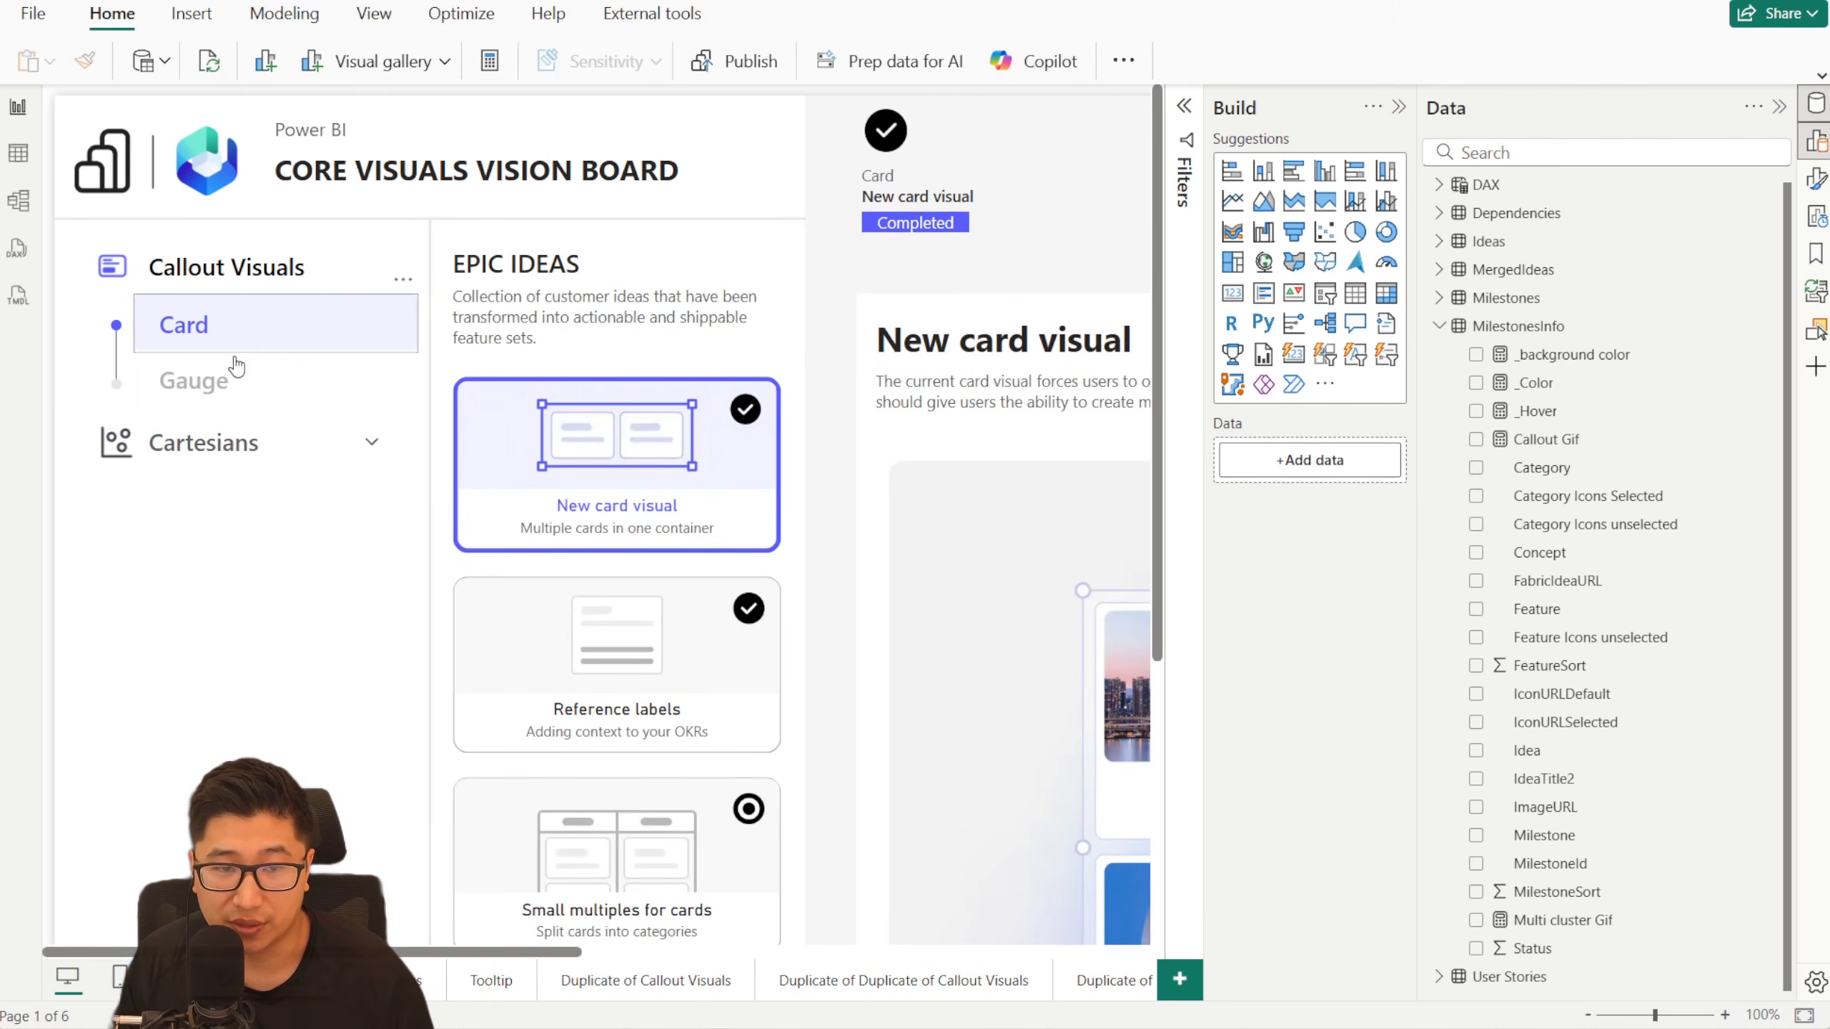
{"action": "left_click", "coordinate": [263, 364]}
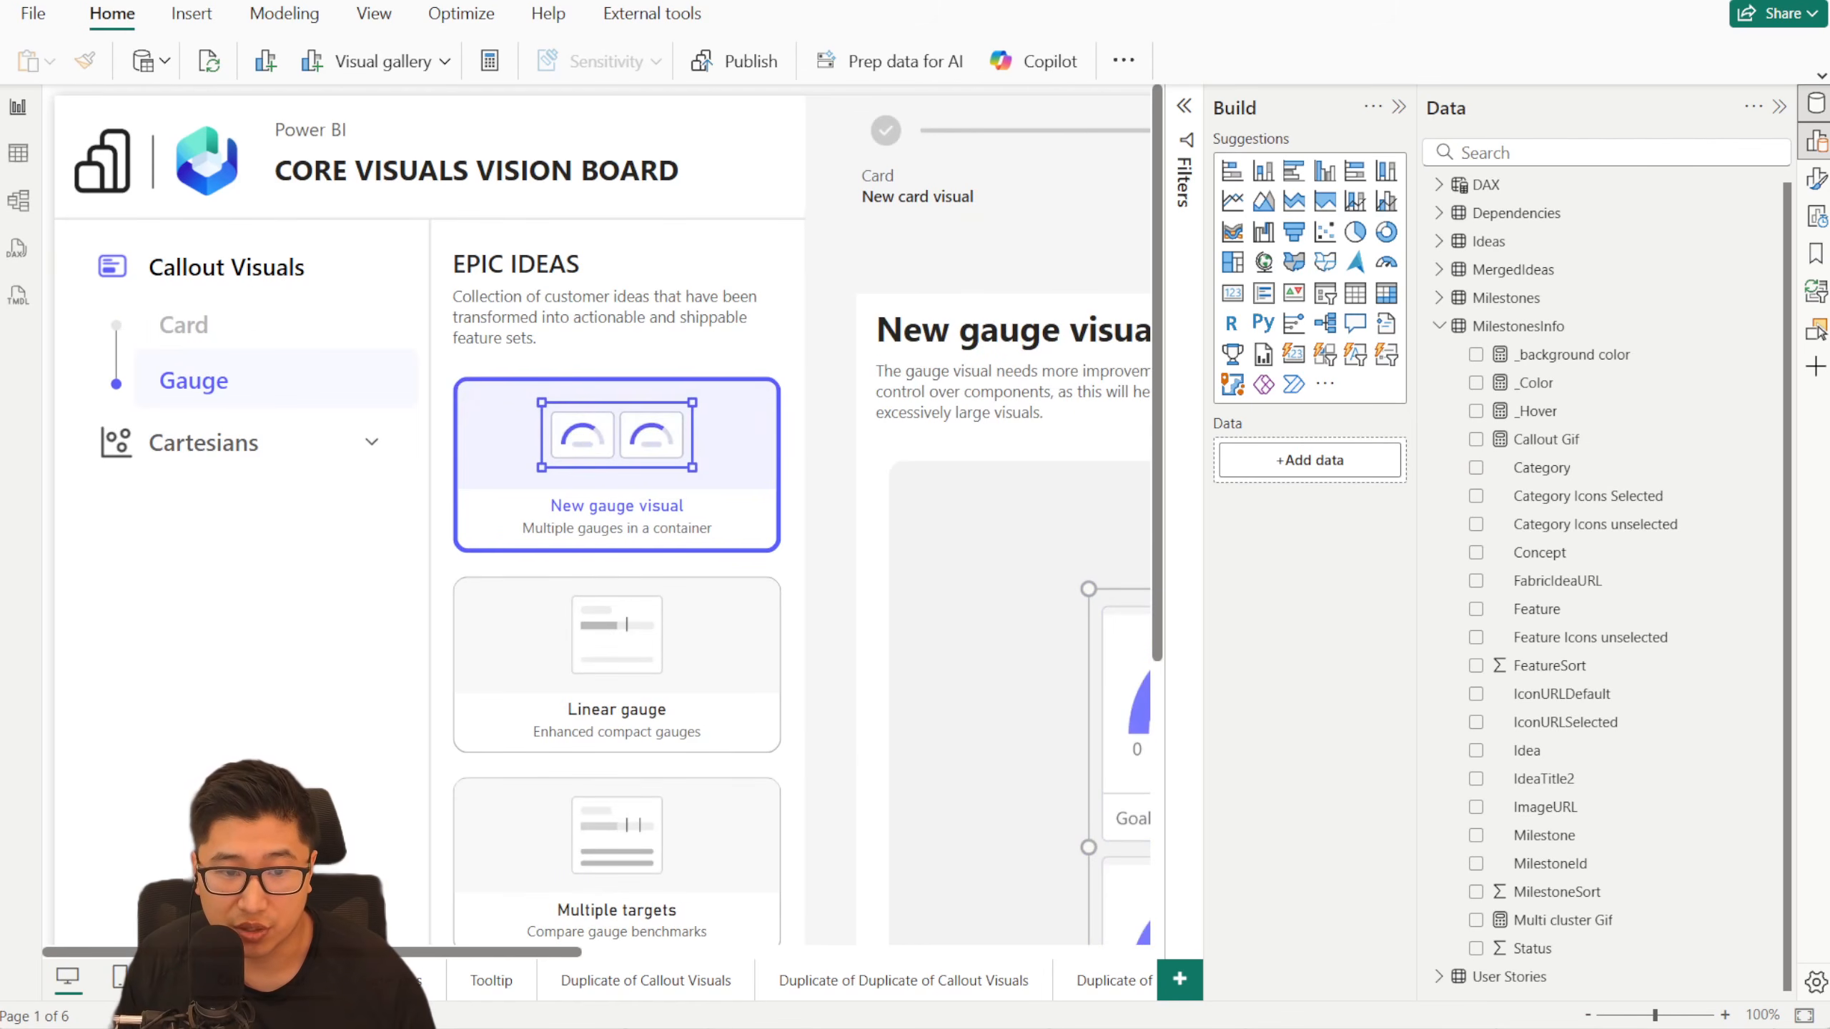
- On the last duplicate page, filter the Category and Feature list slicer to exclude blank categories, keeping only Callout visuals and Cartesians
{"action": "scroll", "coordinate": [793, 980], "scroll_direction": "down", "scroll_amount": 3}
{"action": "left_click", "coordinate": [953, 973]}
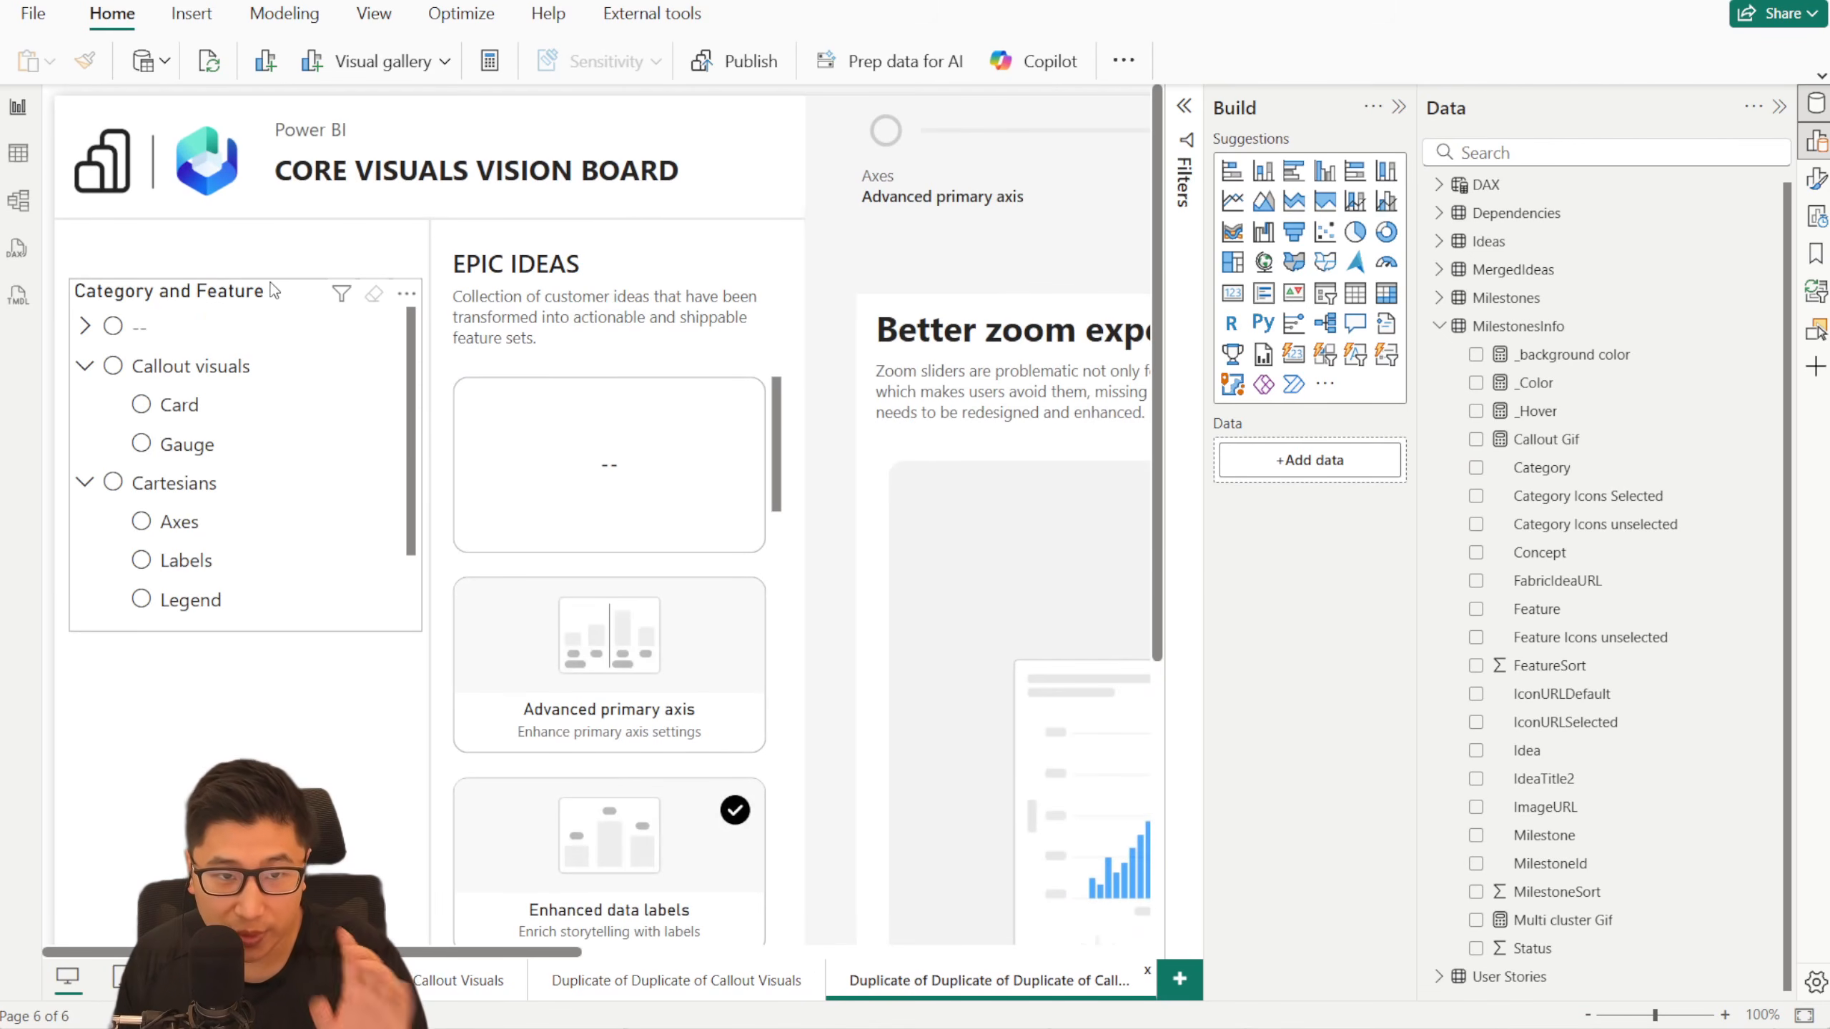
{"action": "left_click", "coordinate": [295, 284]}
{"action": "left_click", "coordinate": [1189, 103]}
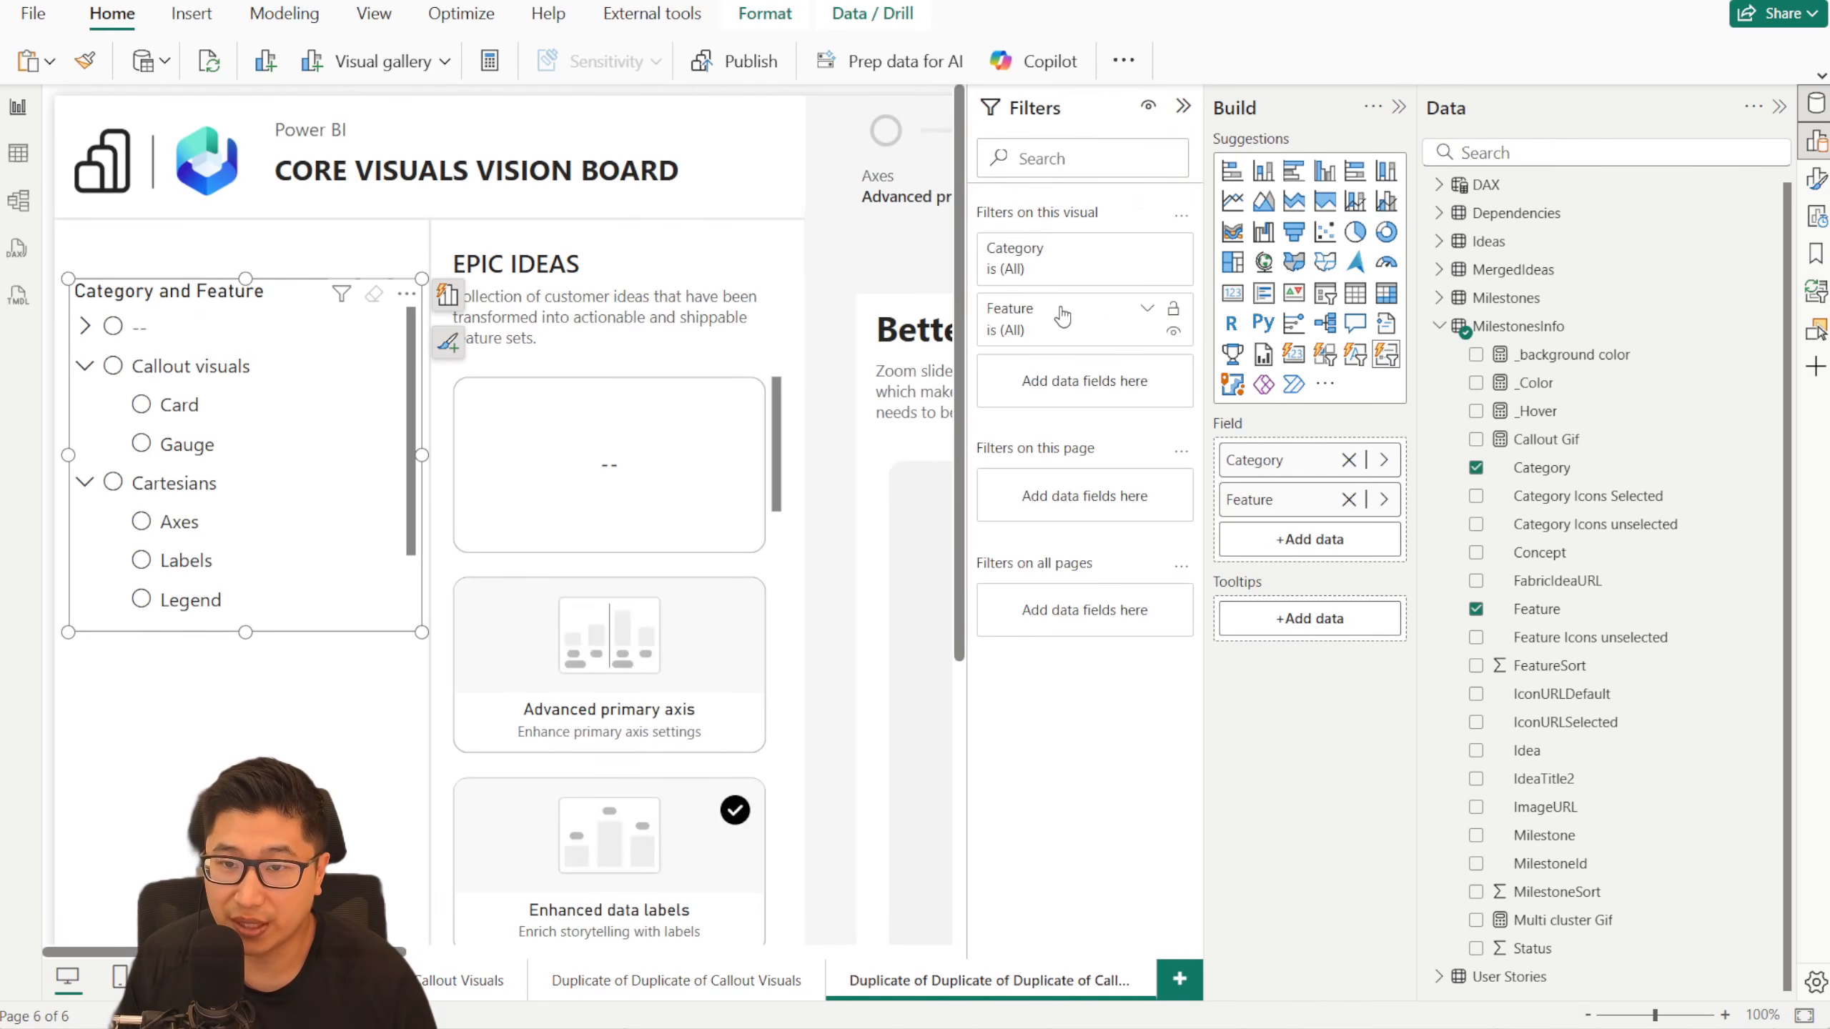
{"action": "left_click", "coordinate": [1148, 250]}
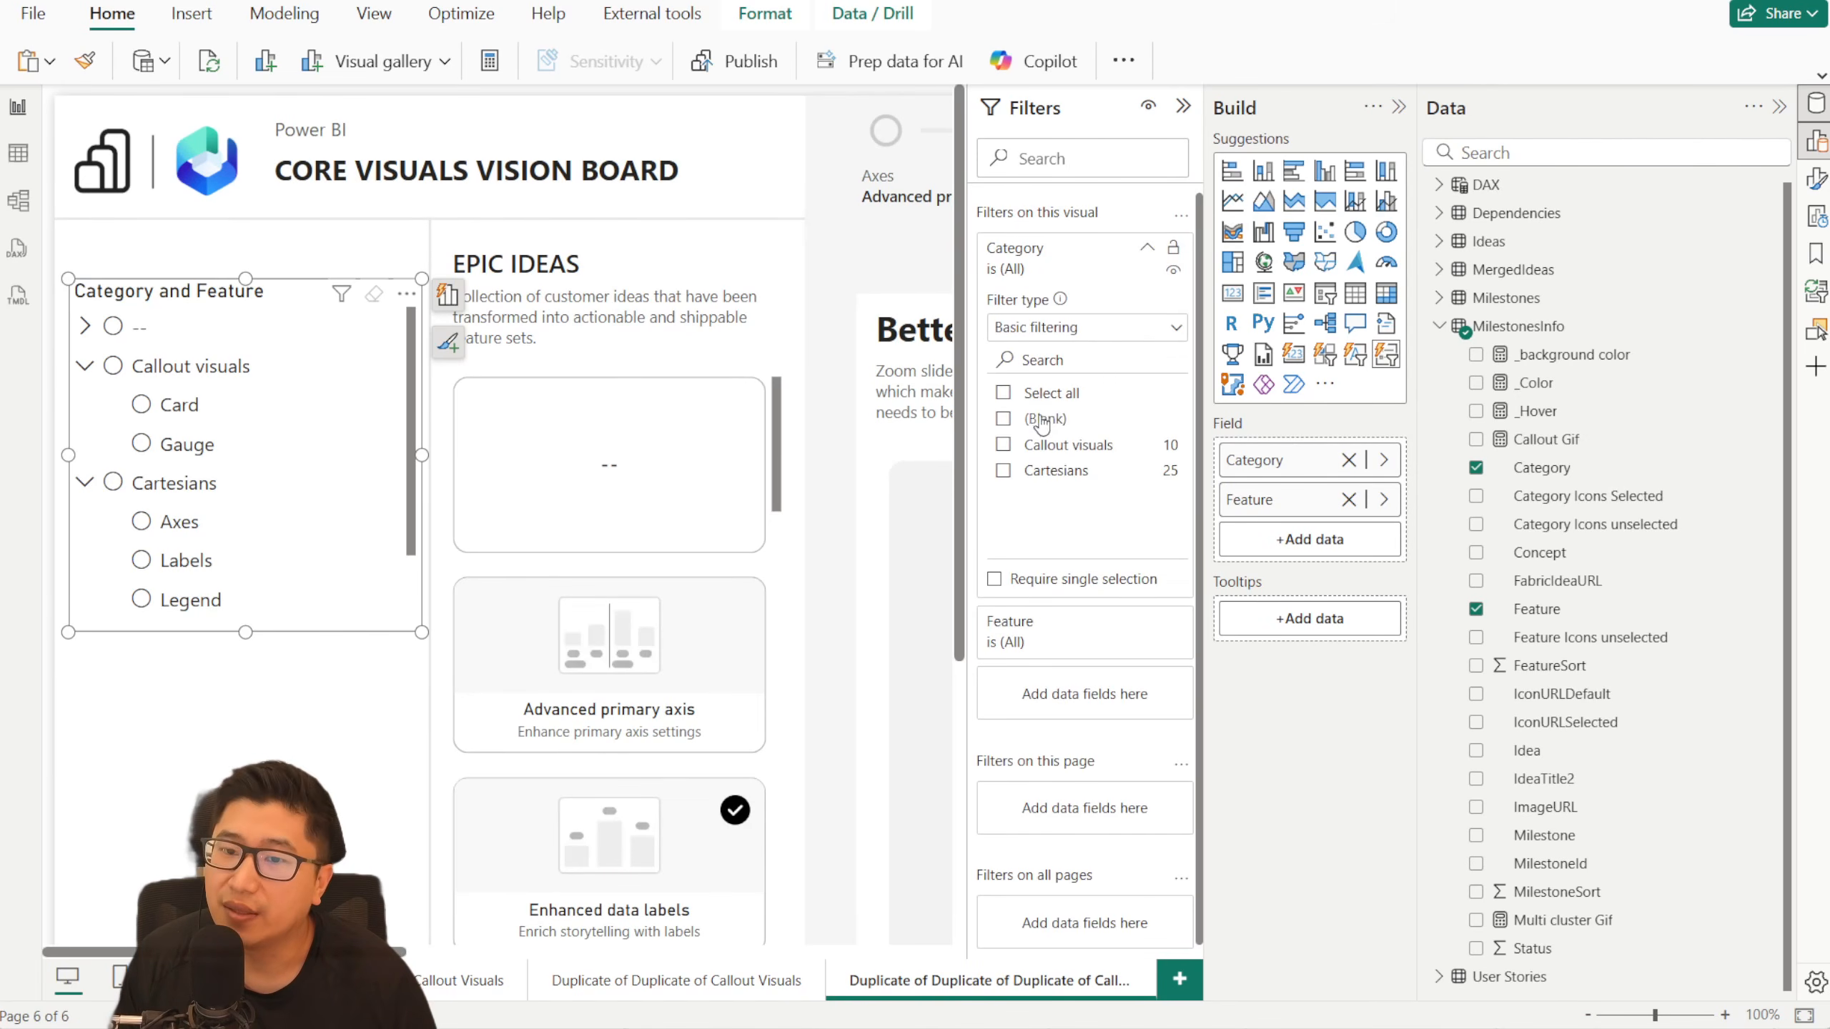
{"action": "left_click", "coordinate": [1012, 421]}
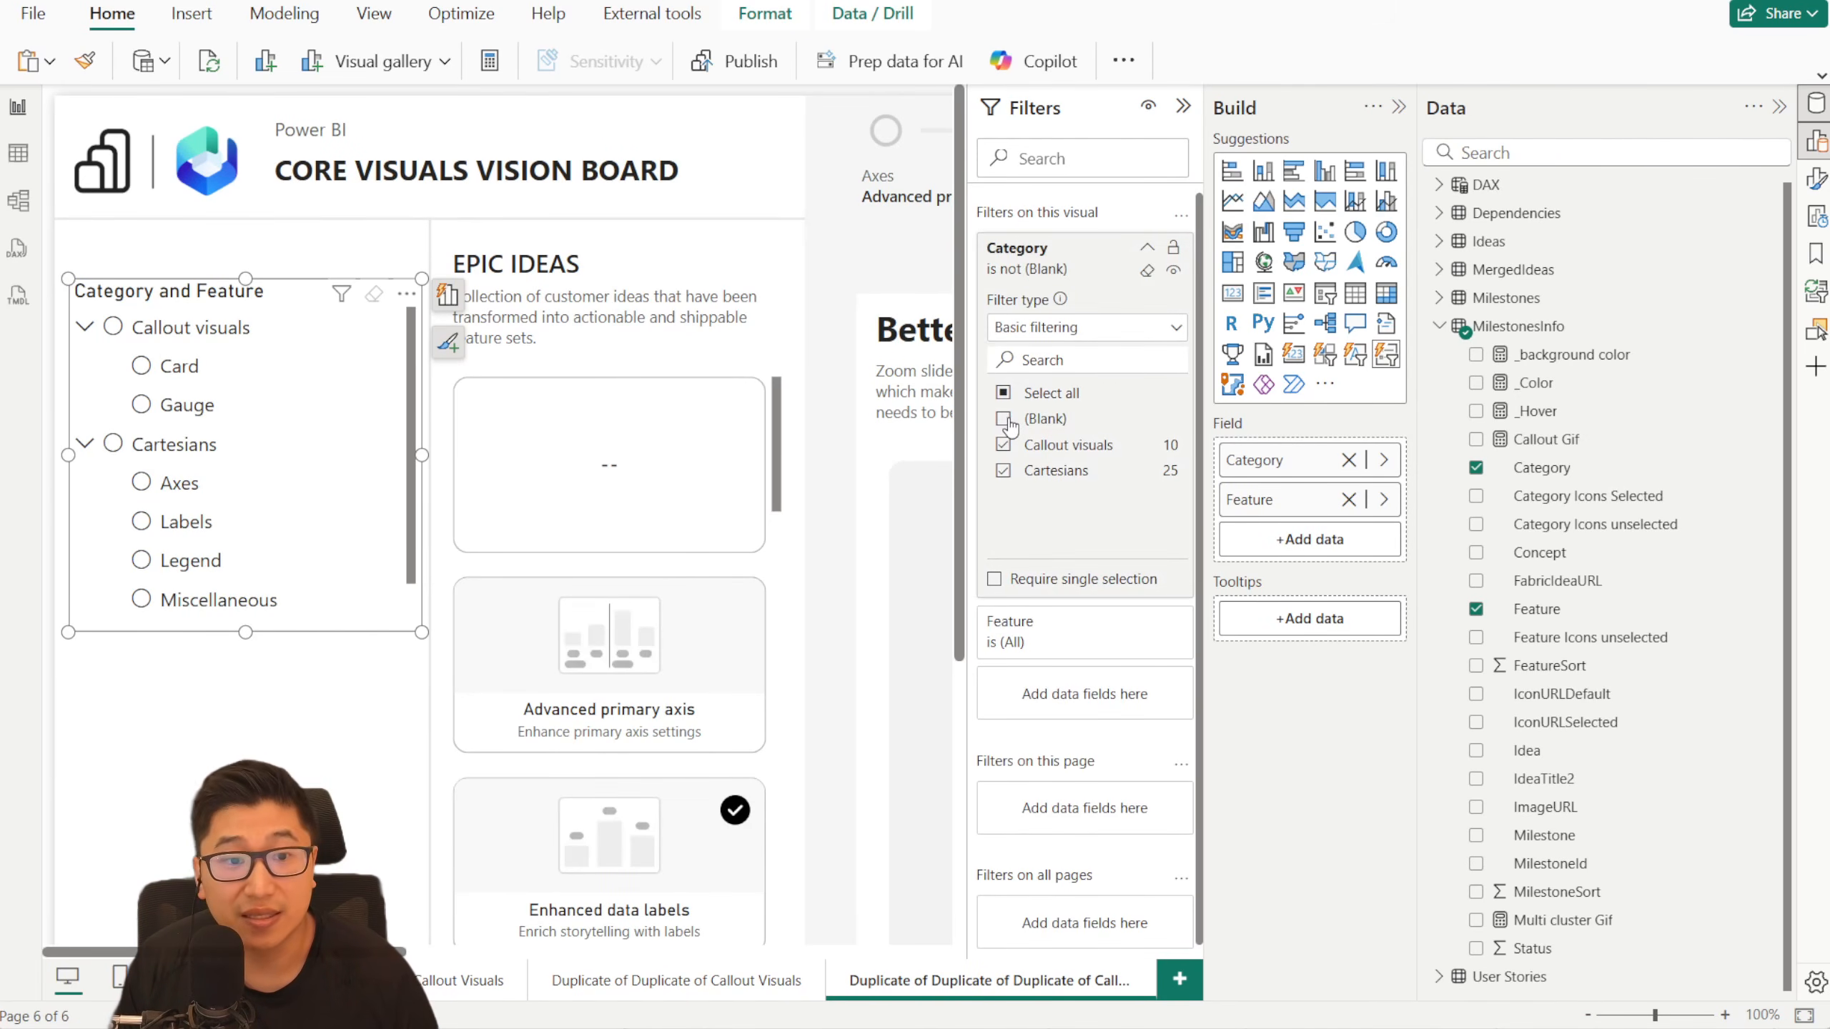
{"action": "left_click", "coordinate": [1182, 108]}
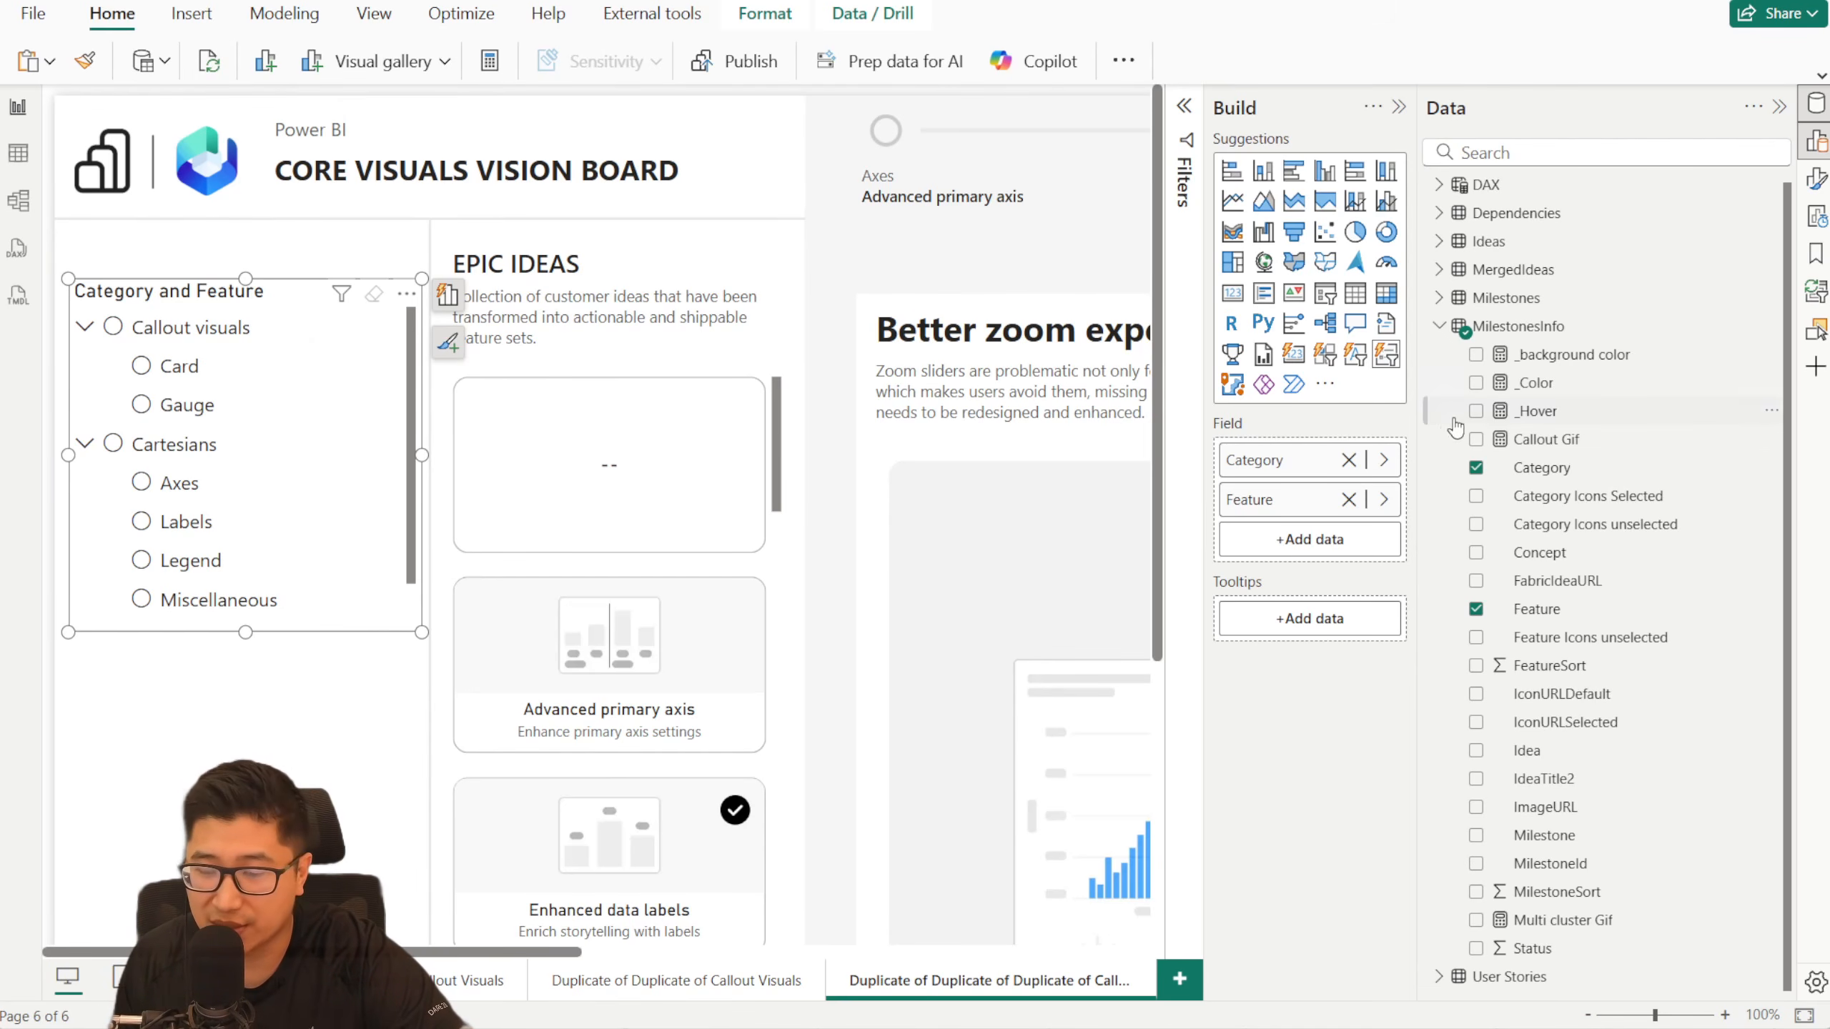
- Turn off the list slicer's title and set the expand/collapse icon's transparency for the Feature series to 100%
{"action": "left_click", "coordinate": [1813, 181]}
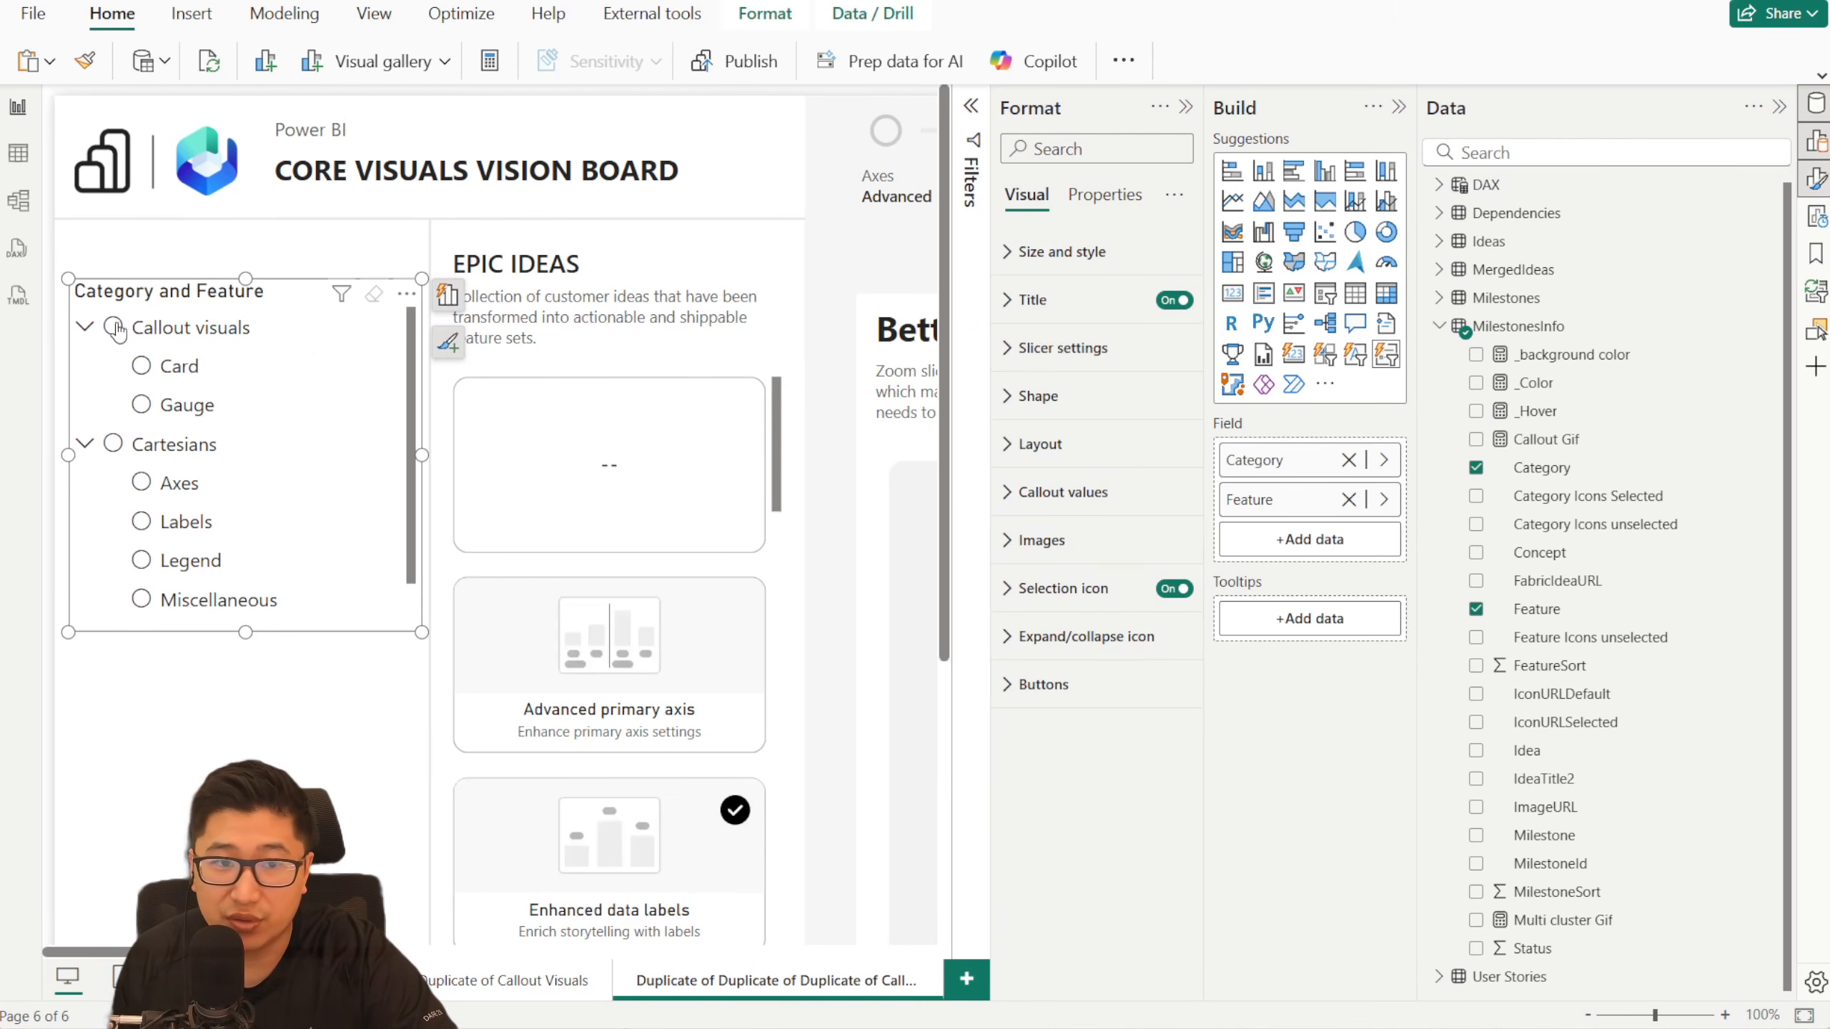
{"action": "left_click", "coordinate": [1174, 302]}
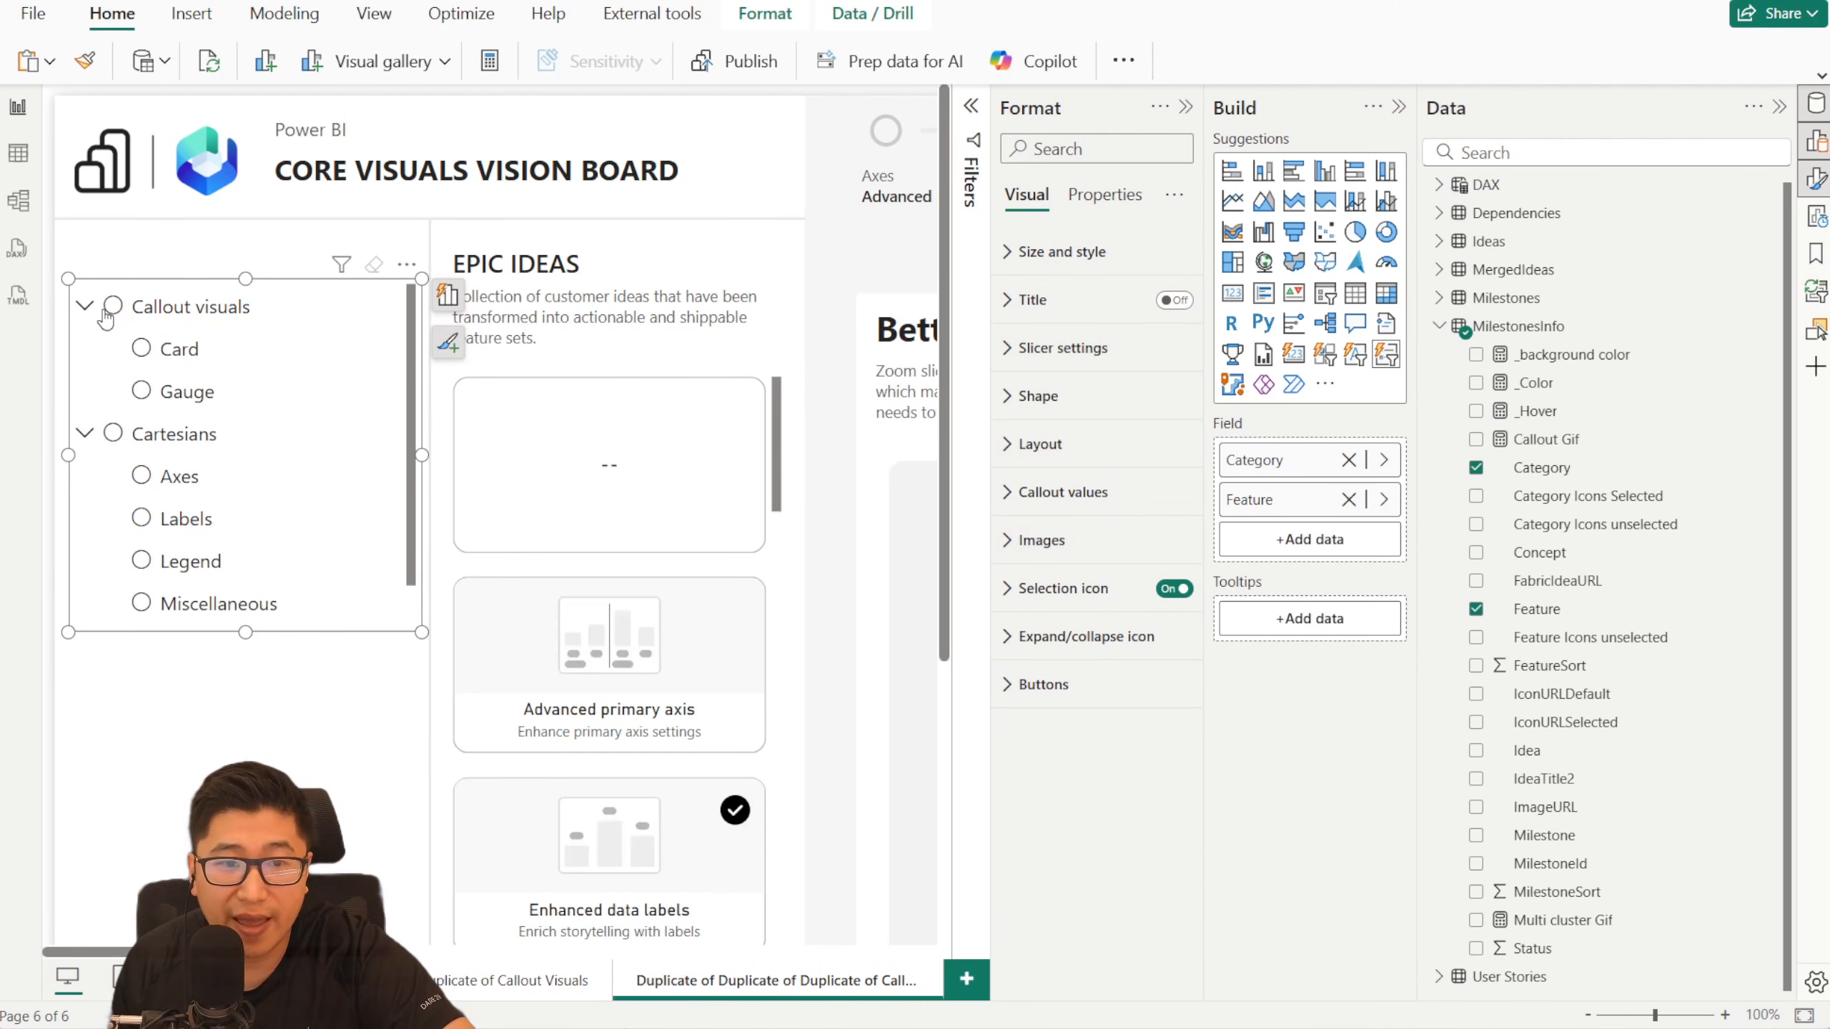
{"action": "left_click", "coordinate": [1067, 636]}
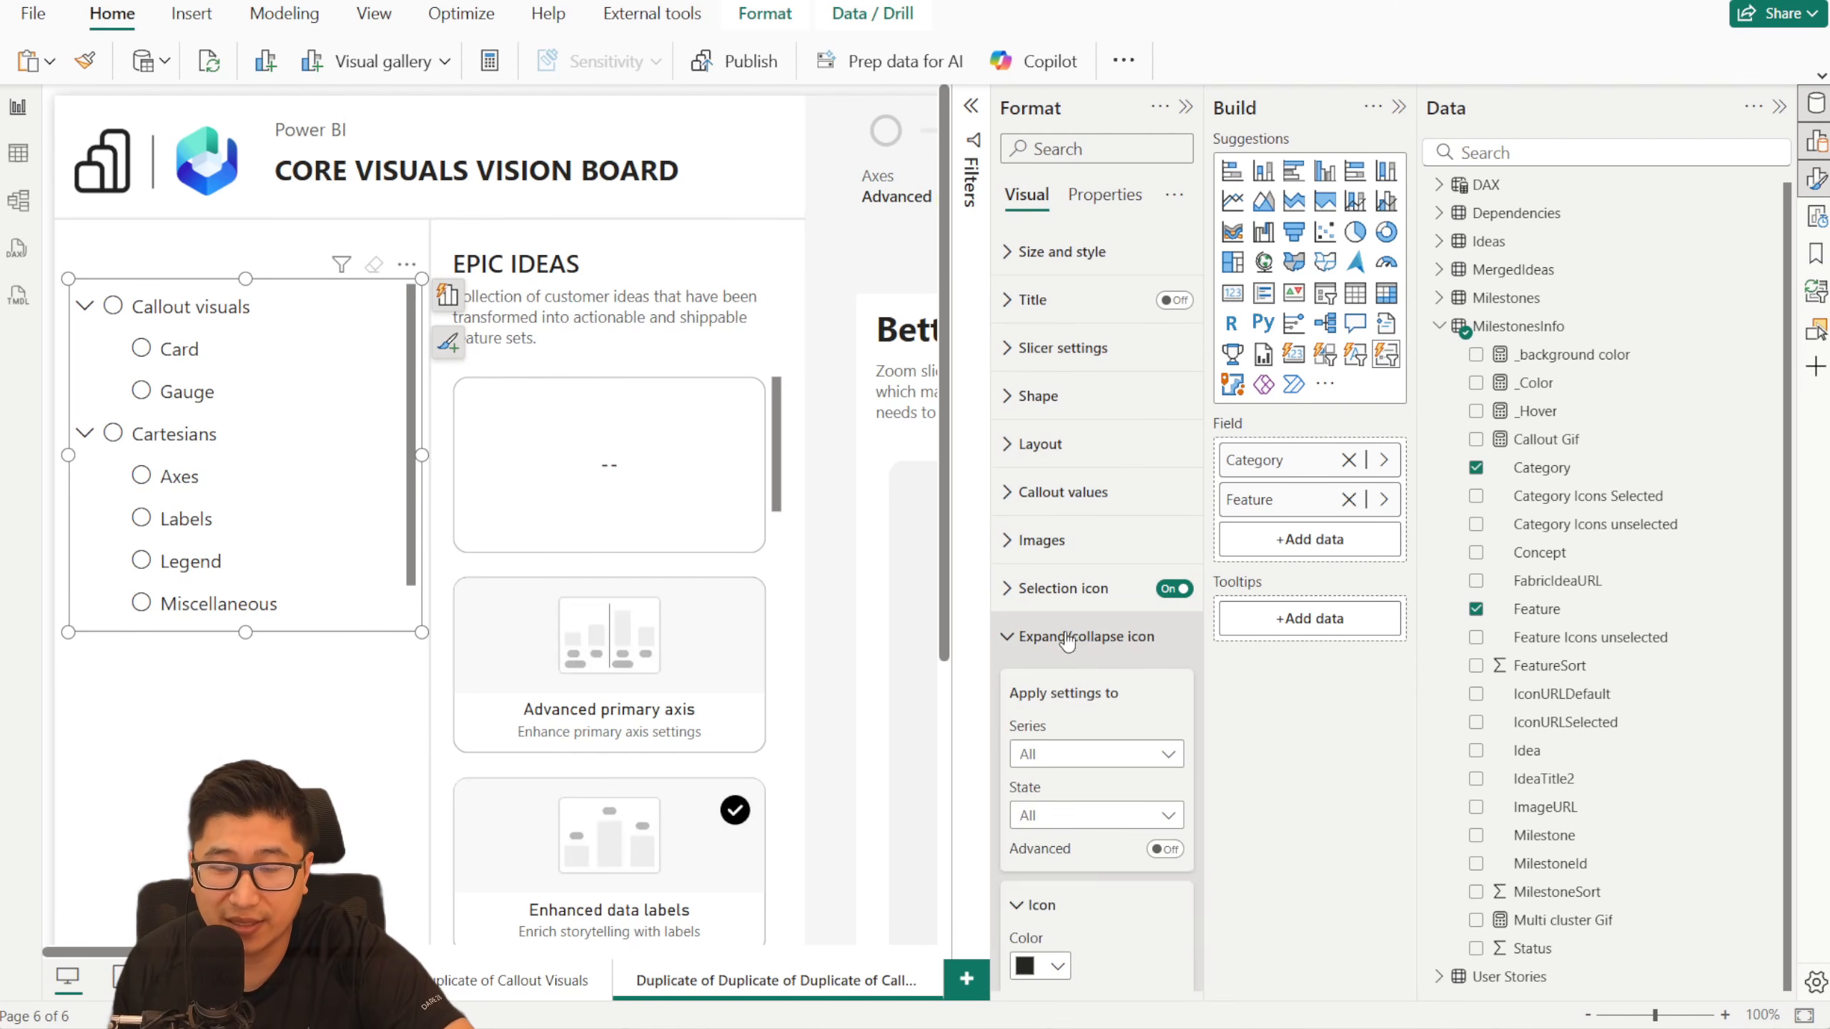
{"action": "left_click", "coordinate": [92, 315]}
{"action": "left_click", "coordinate": [93, 354]}
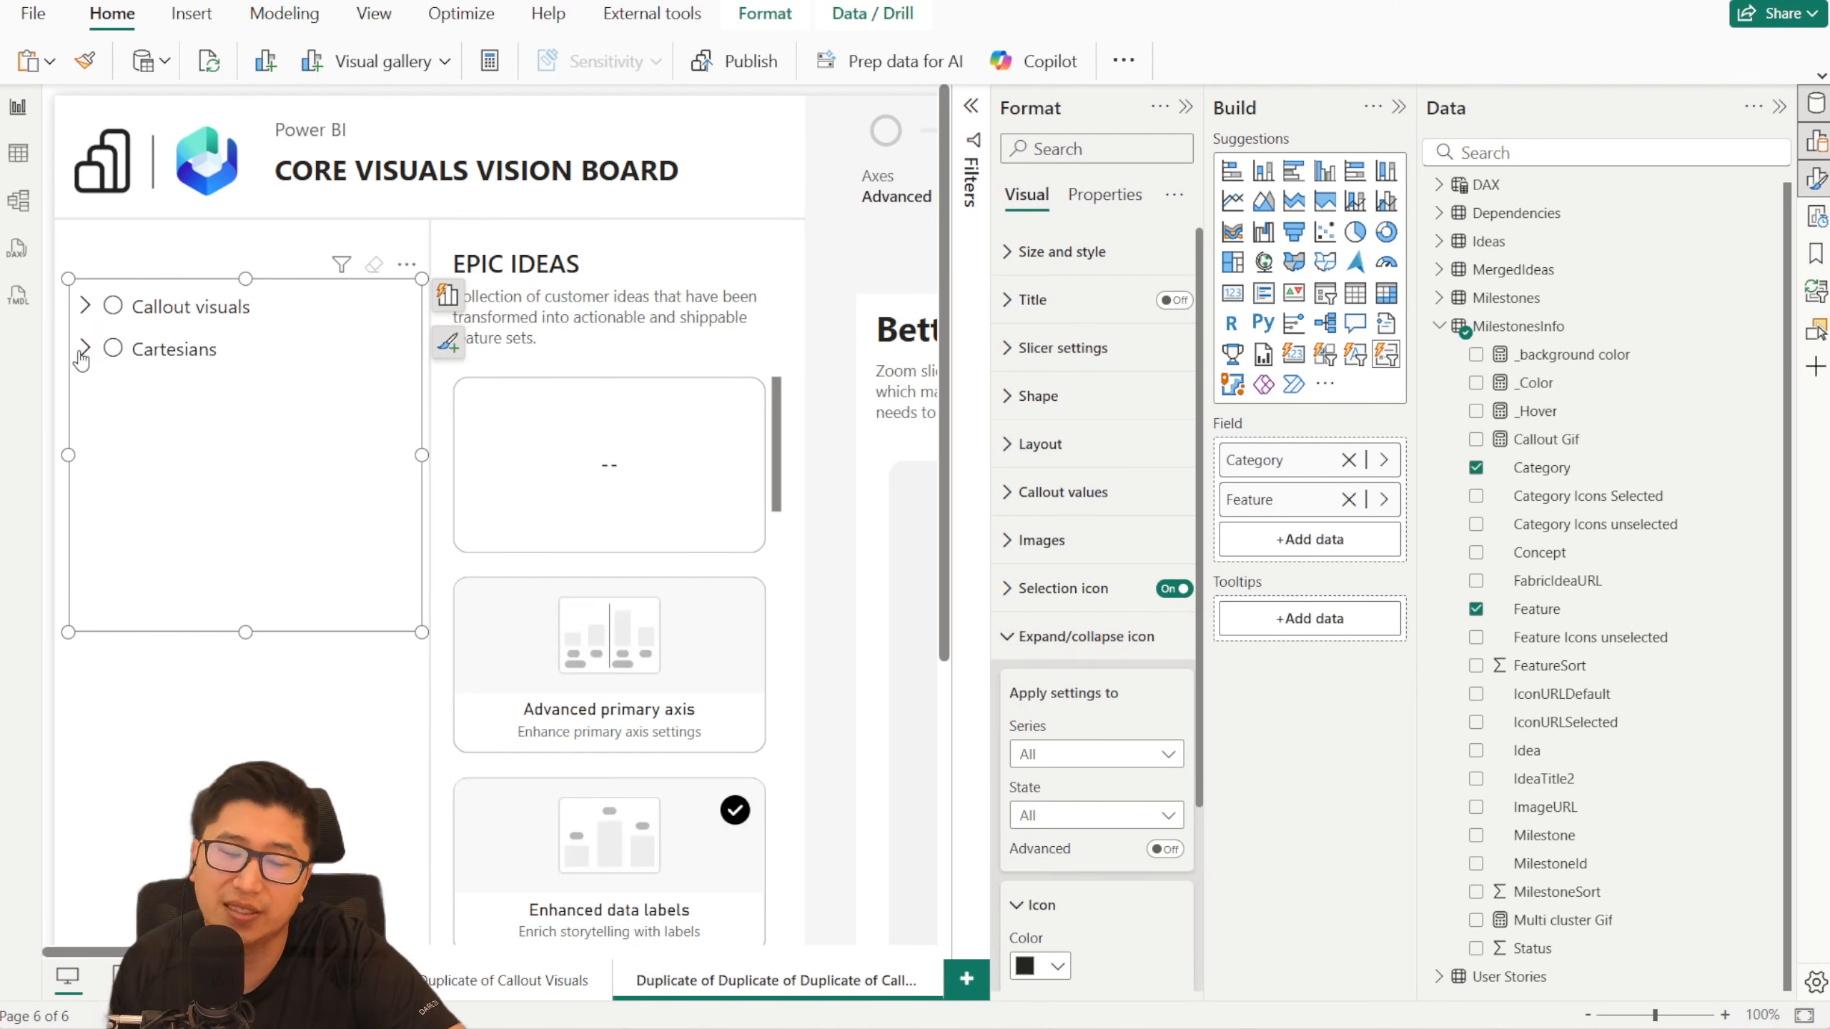
{"action": "left_click", "coordinate": [86, 307]}
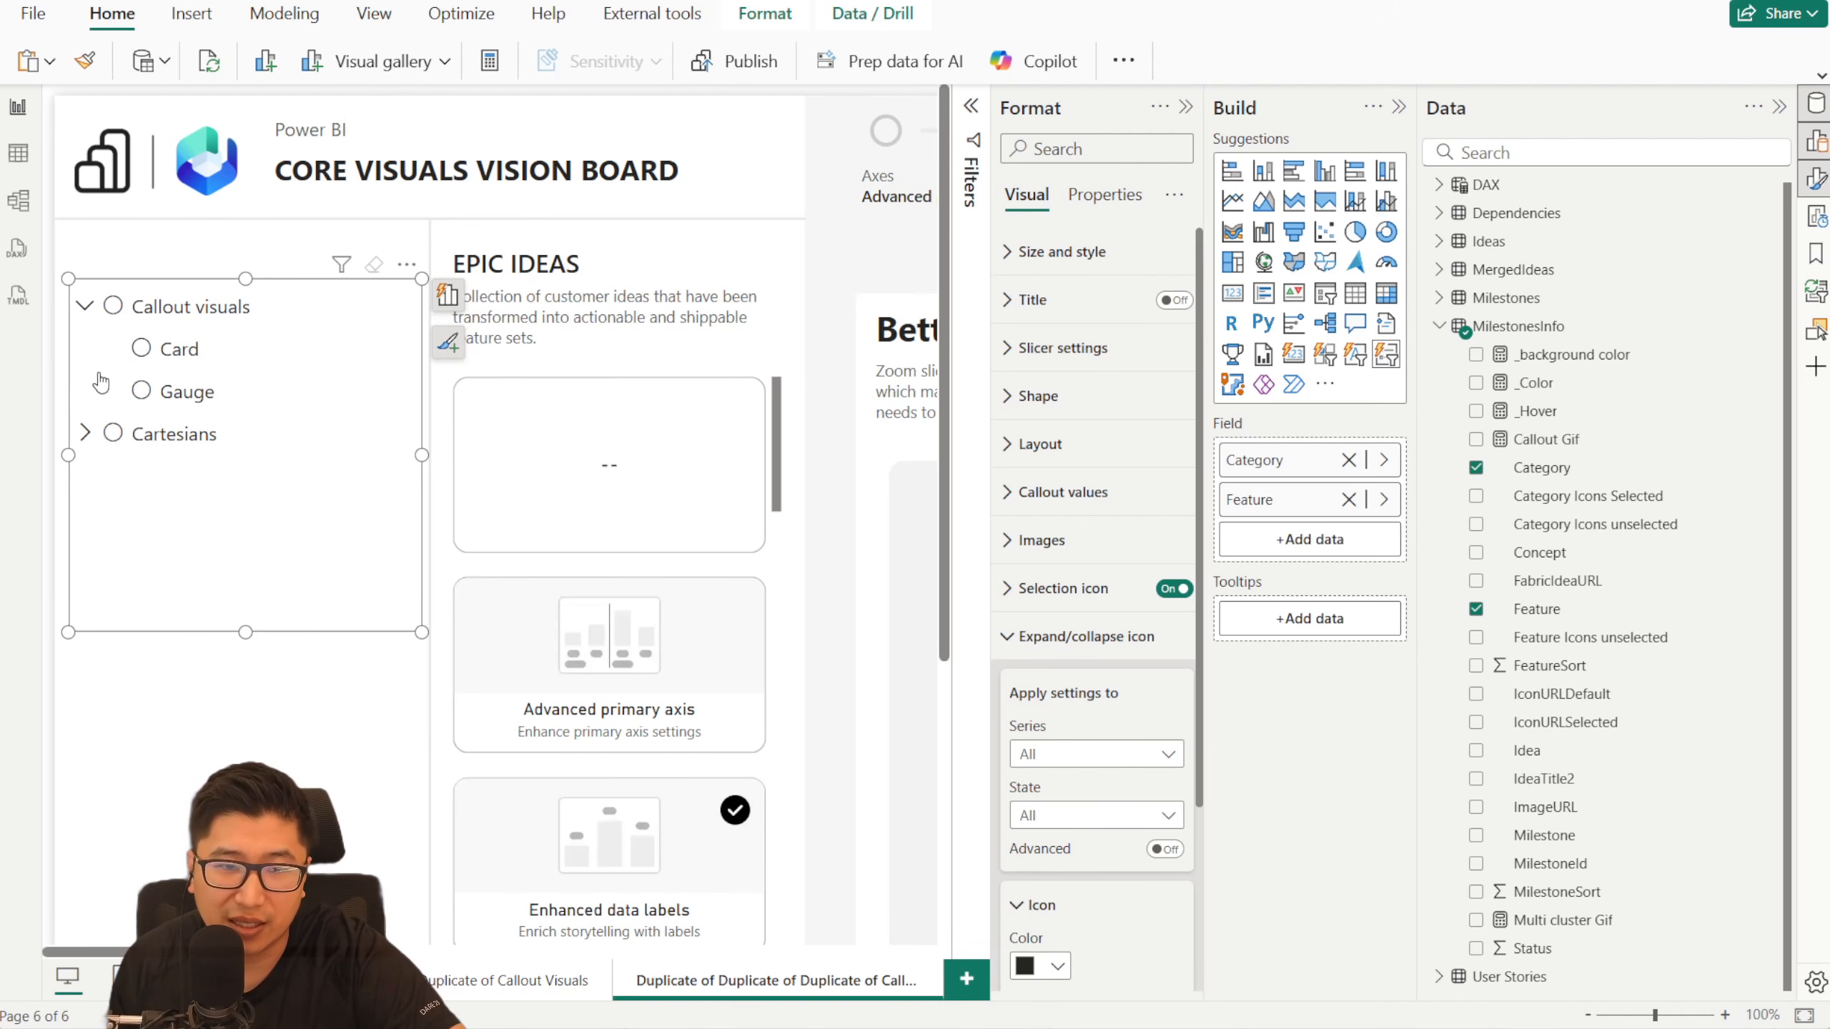
{"action": "left_click", "coordinate": [87, 434]}
{"action": "scroll", "coordinate": [1088, 519], "scroll_direction": "down", "scroll_amount": 5}
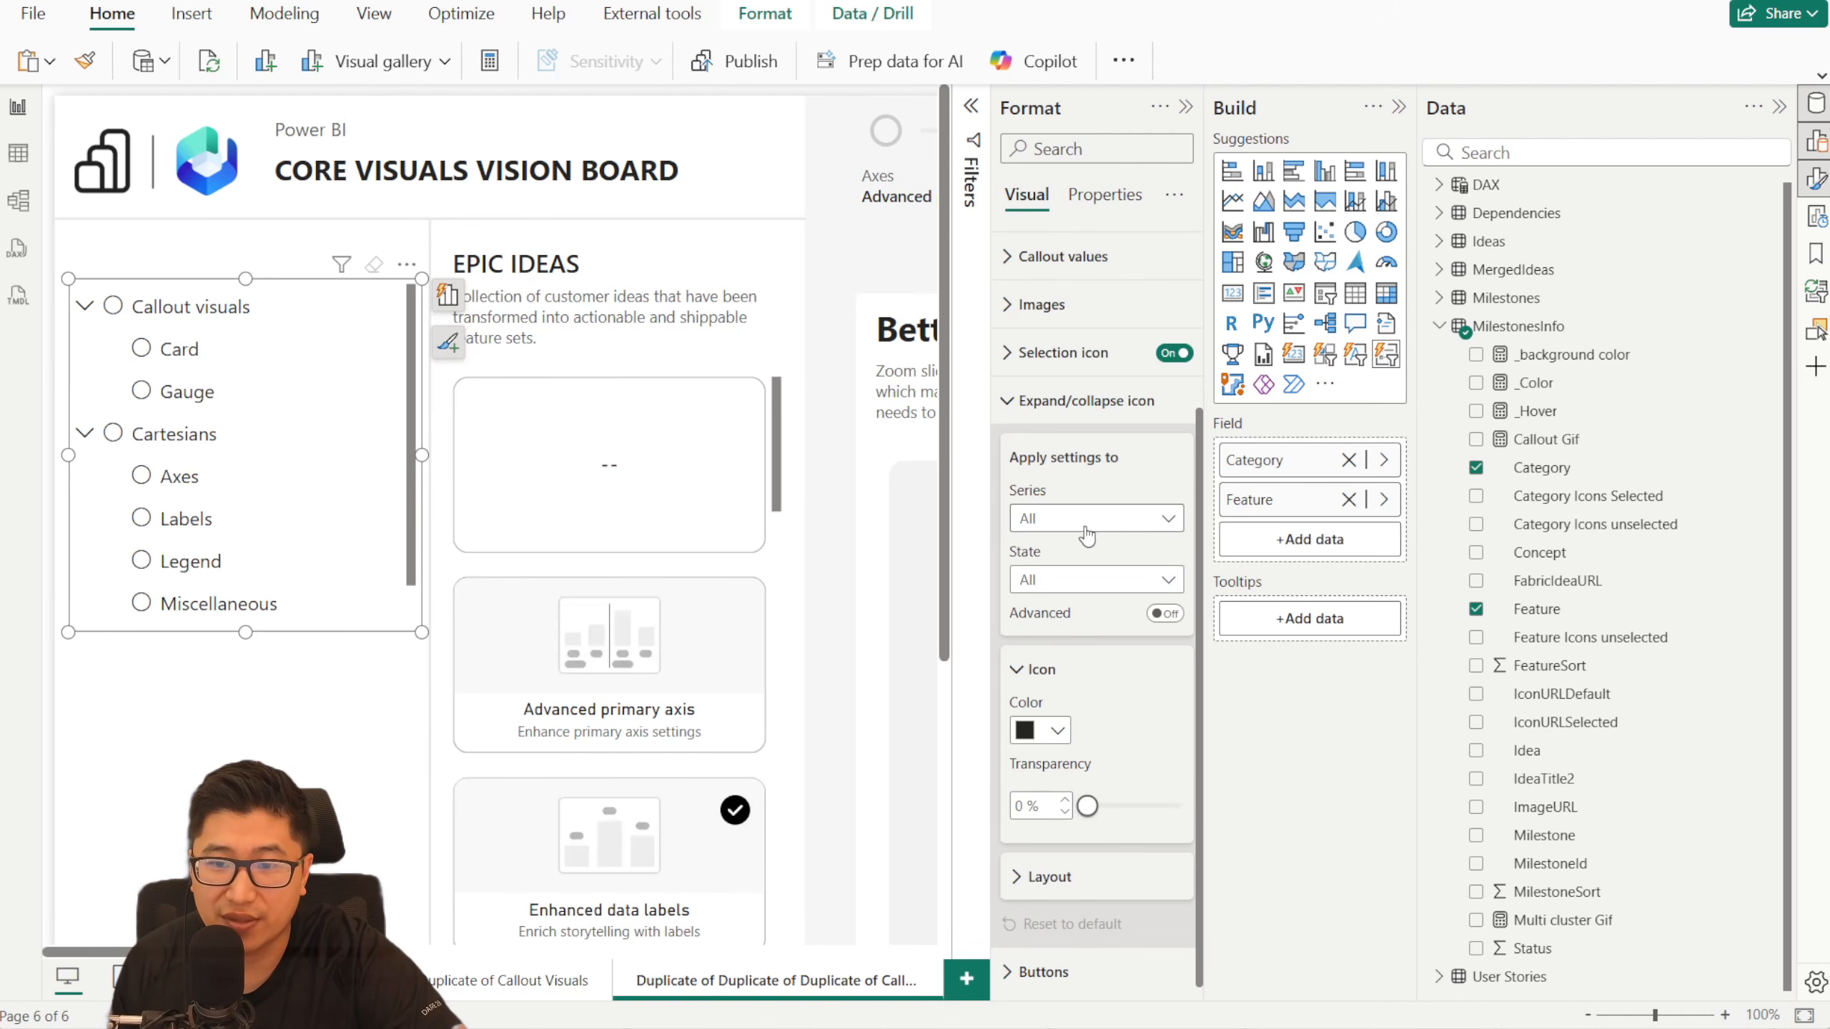
{"action": "left_click", "coordinate": [1086, 522]}
{"action": "left_click", "coordinate": [1093, 604]}
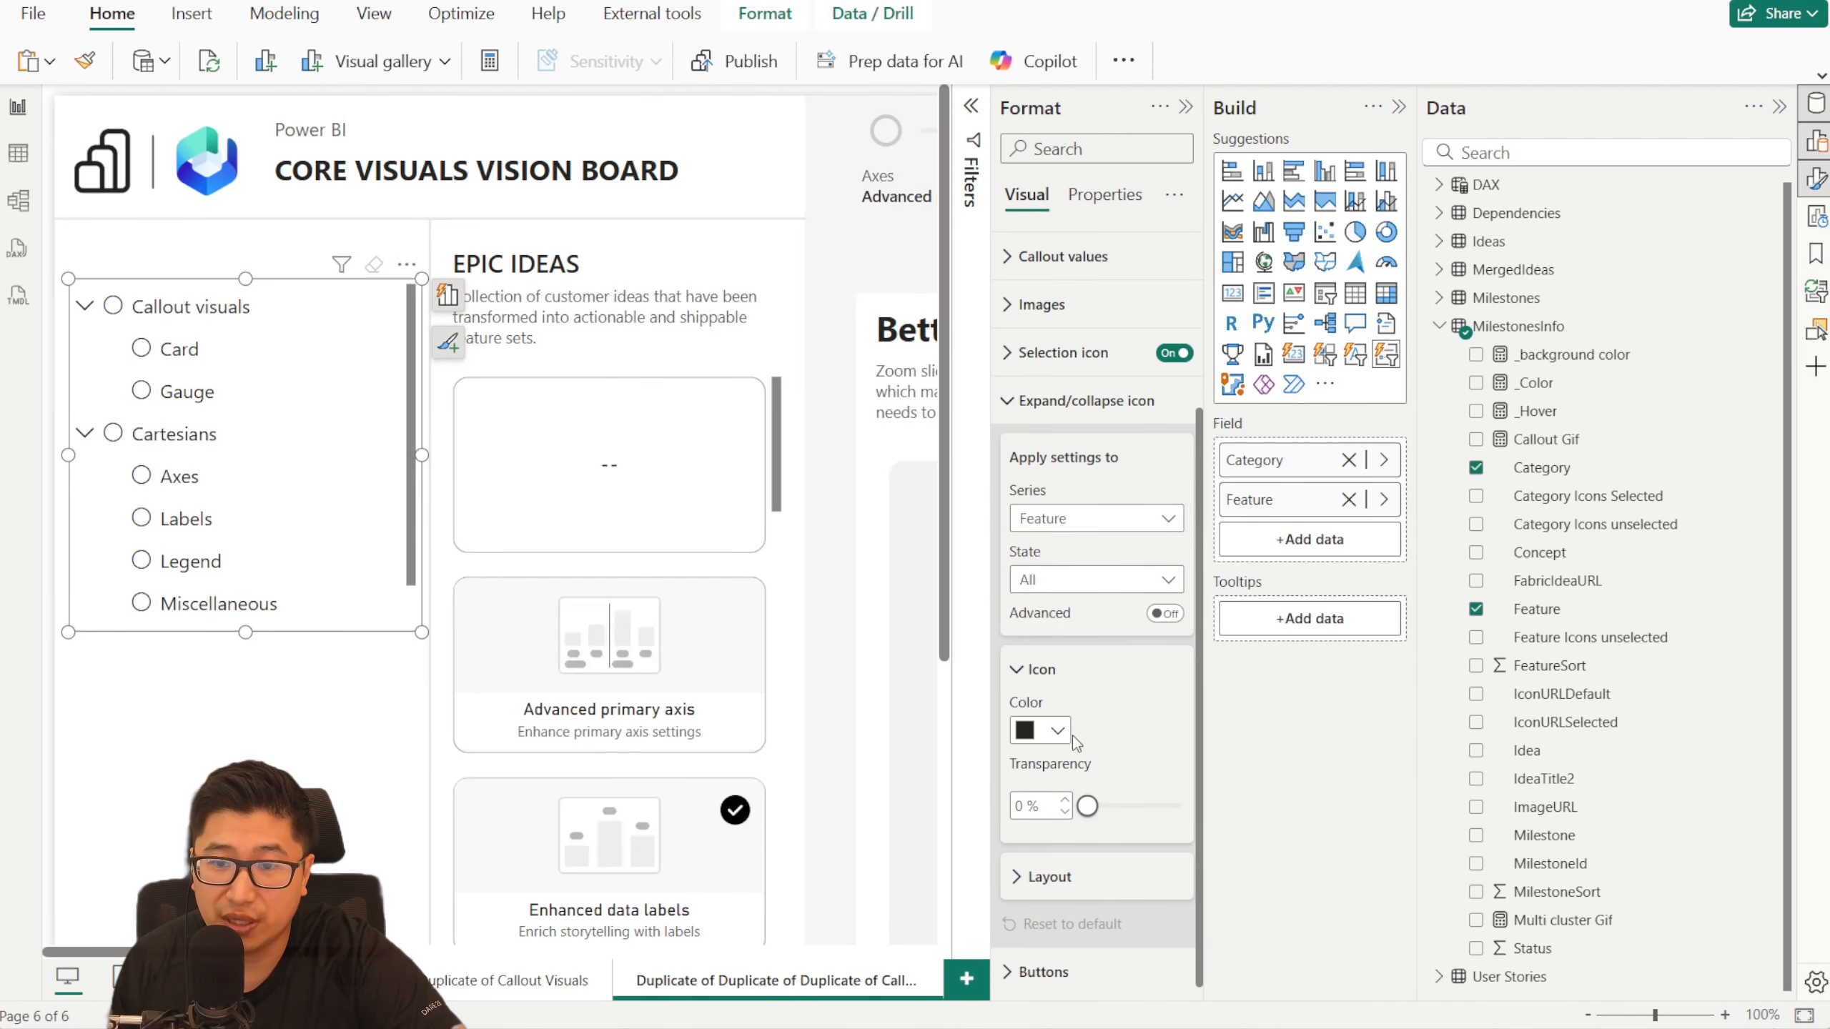
{"action": "left_click_drag", "start_coordinate": [1095, 814], "coordinate": [1266, 825]}
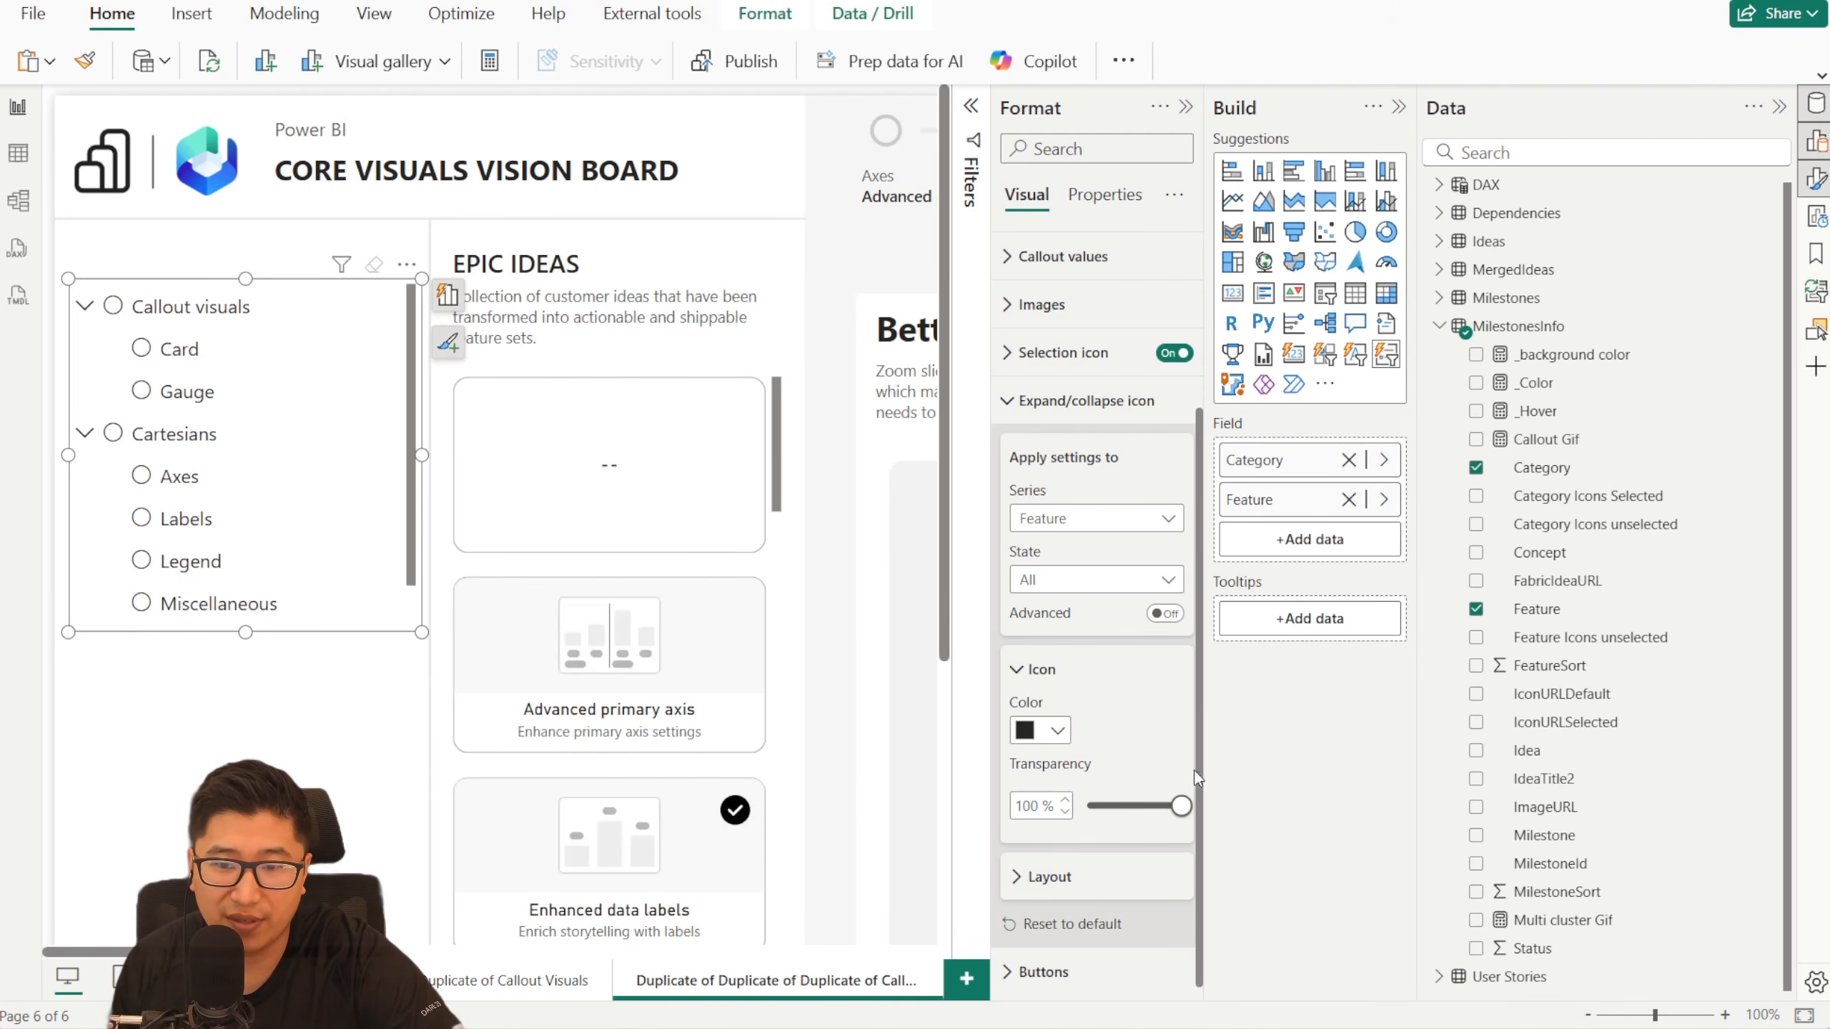
- Set the expand/collapse icon's position to Right for the Category series, keeping both categories expanded in the slicer
{"action": "left_click", "coordinate": [1086, 520]}
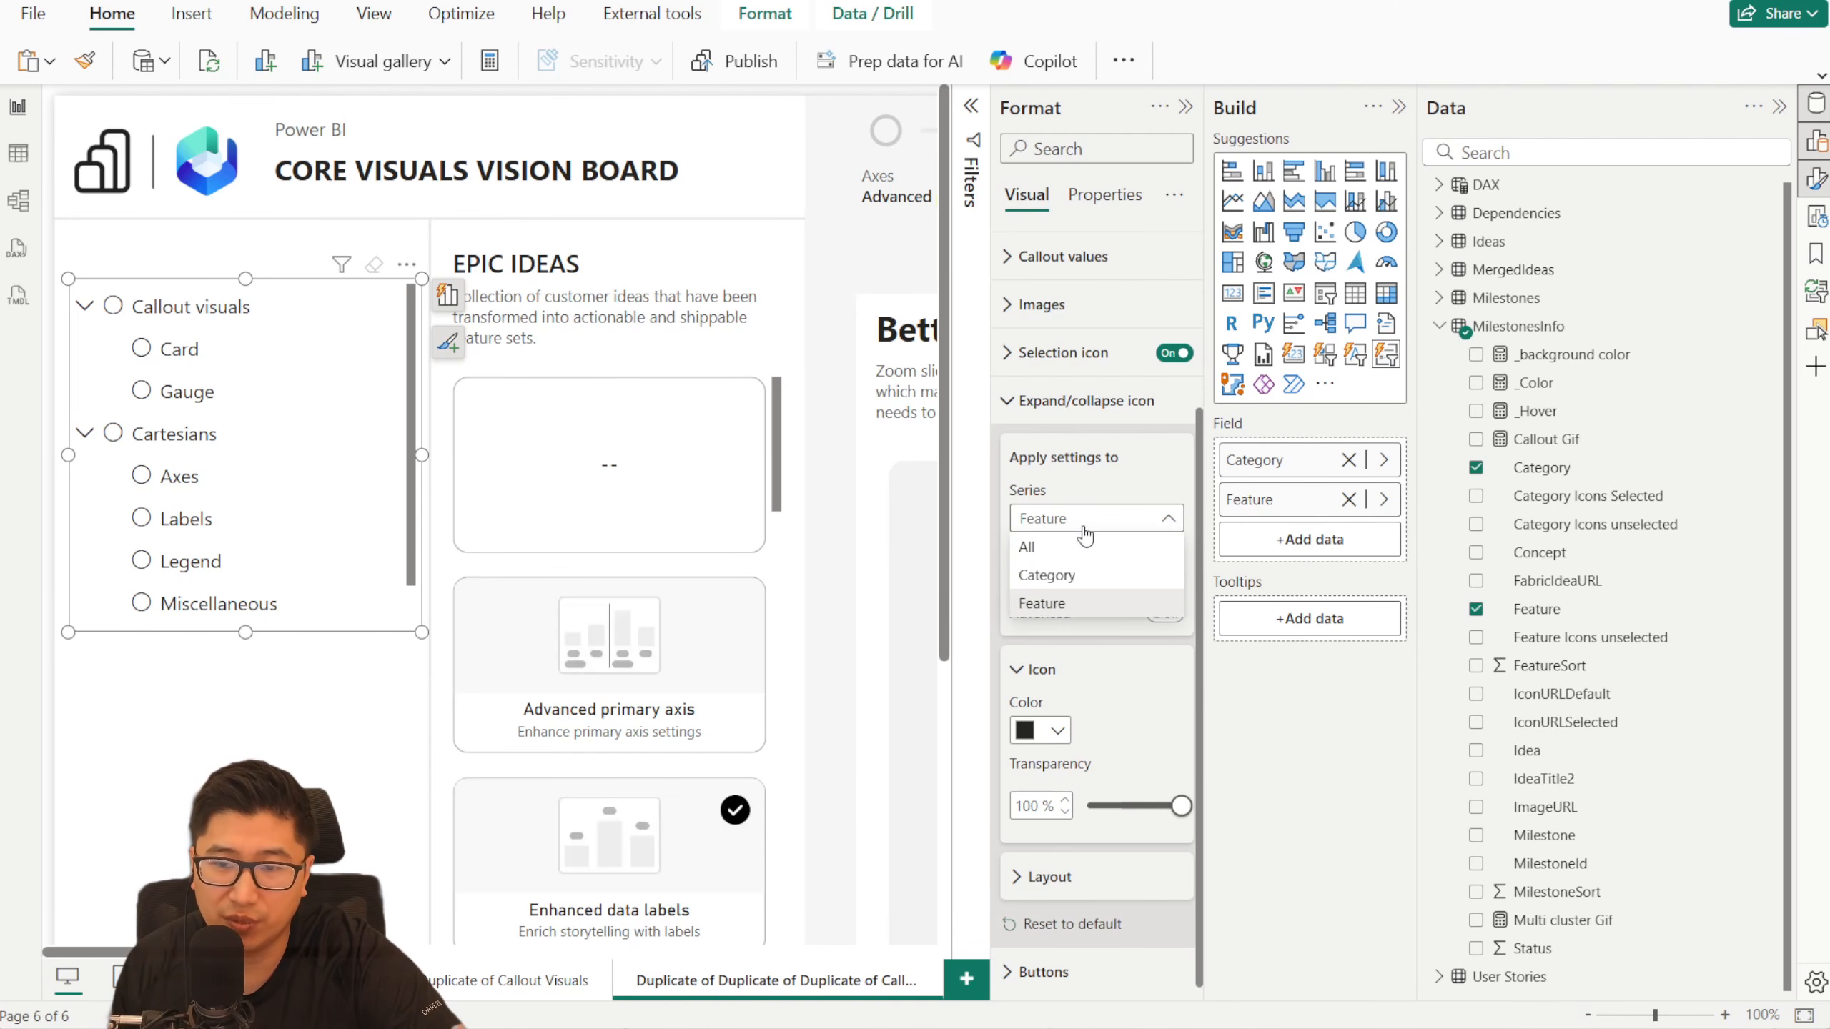
{"action": "left_click", "coordinate": [1080, 576]}
{"action": "left_click", "coordinate": [1113, 580]}
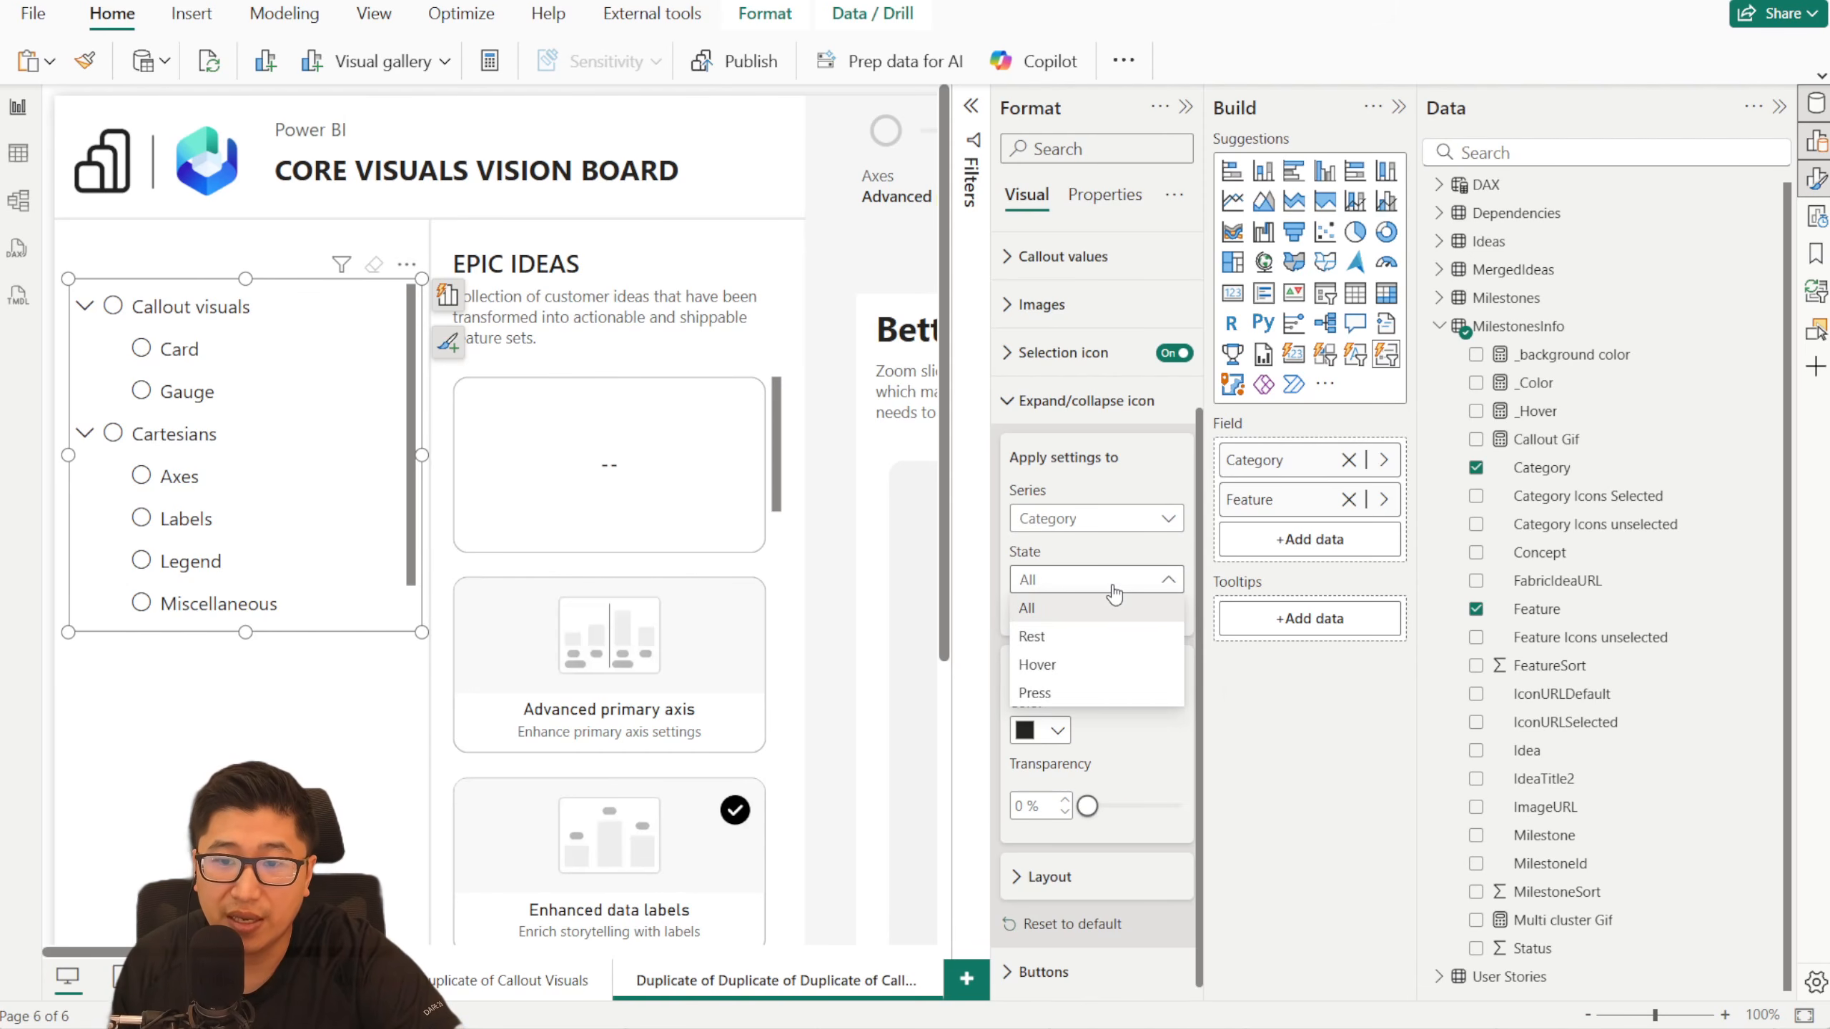
{"action": "left_click", "coordinate": [1113, 581]}
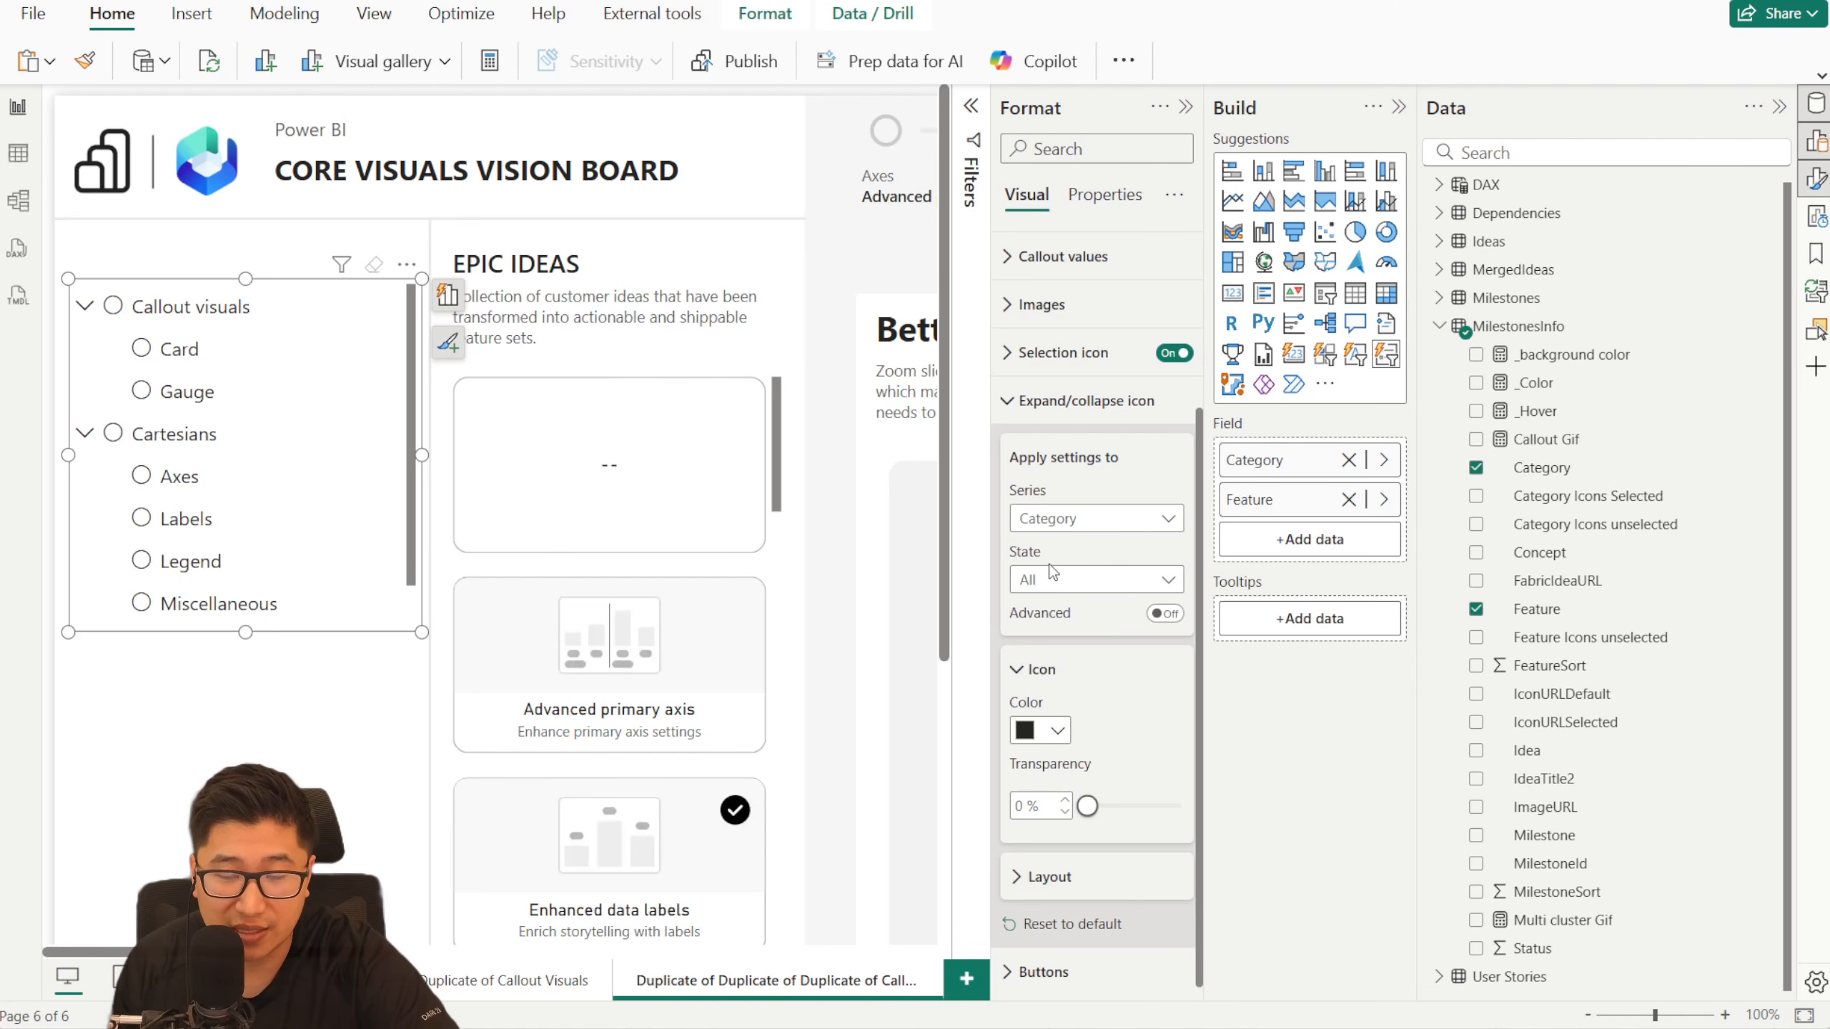
{"action": "left_click", "coordinate": [1050, 877]}
{"action": "scroll", "coordinate": [1081, 829], "scroll_direction": "down", "scroll_amount": 3}
{"action": "left_click", "coordinate": [1120, 703]}
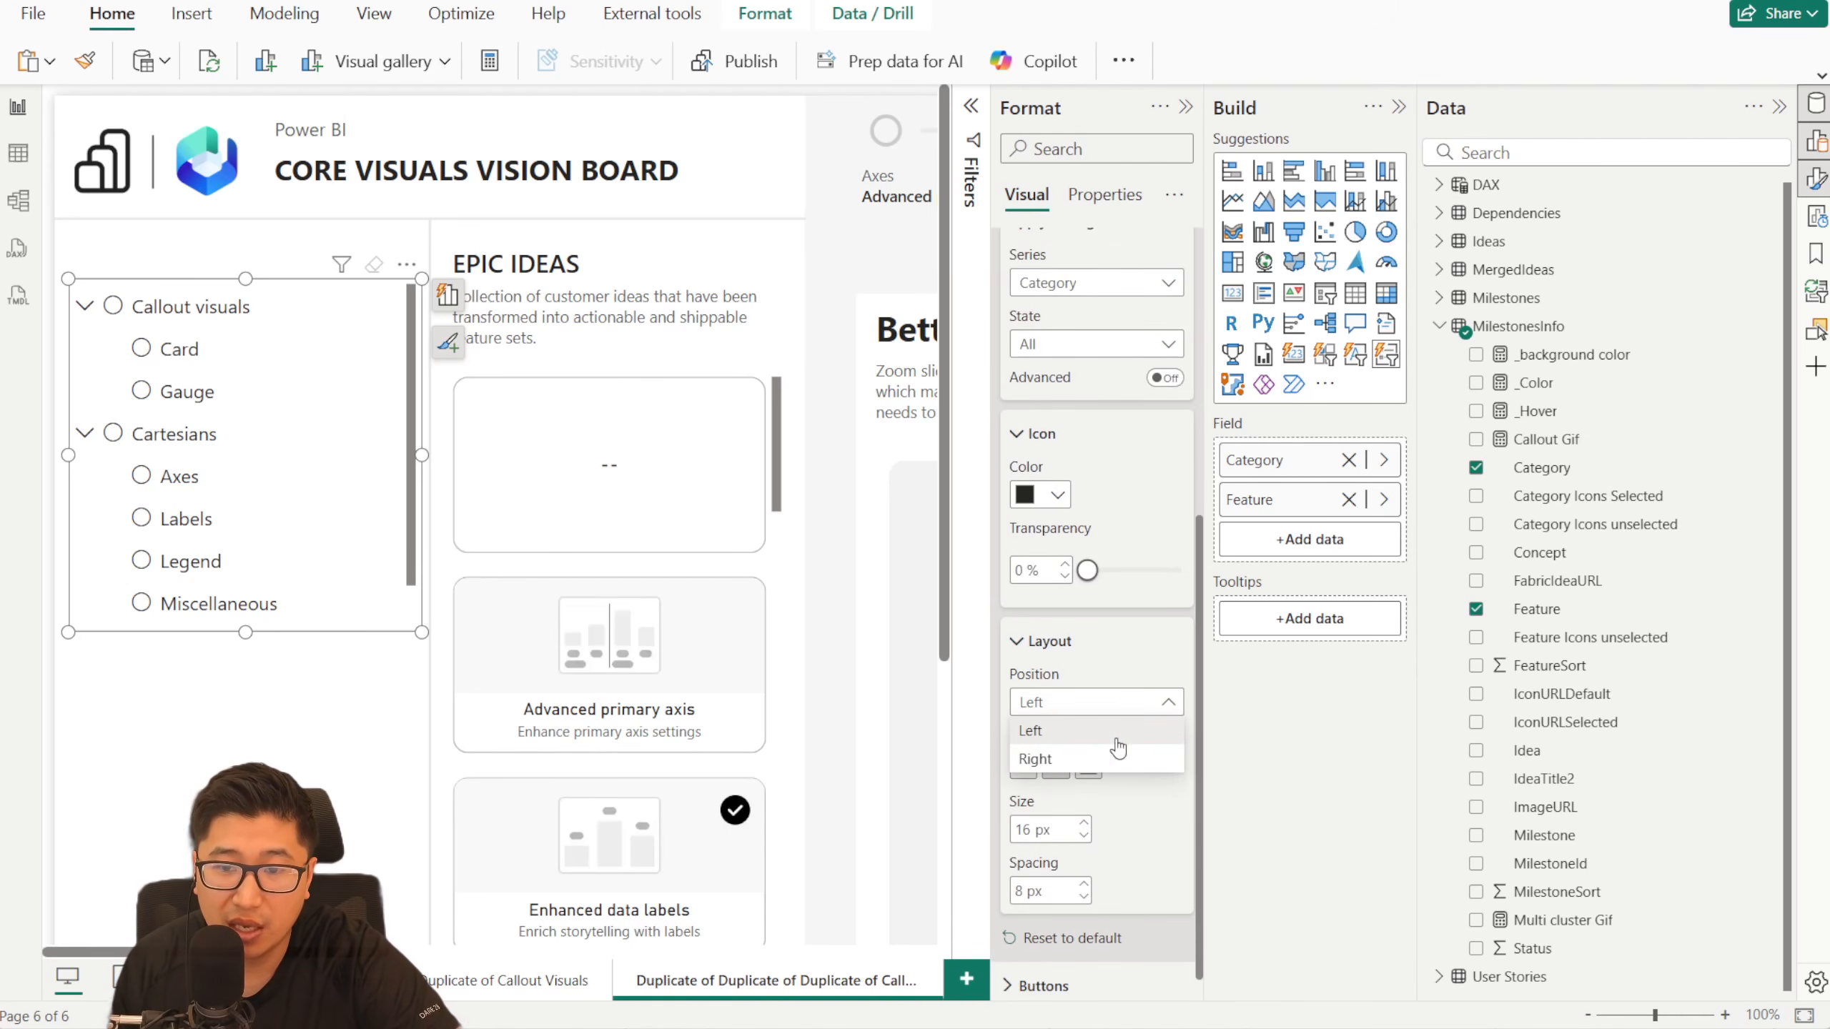
{"action": "left_click", "coordinate": [1035, 759]}
{"action": "left_click", "coordinate": [415, 436]}
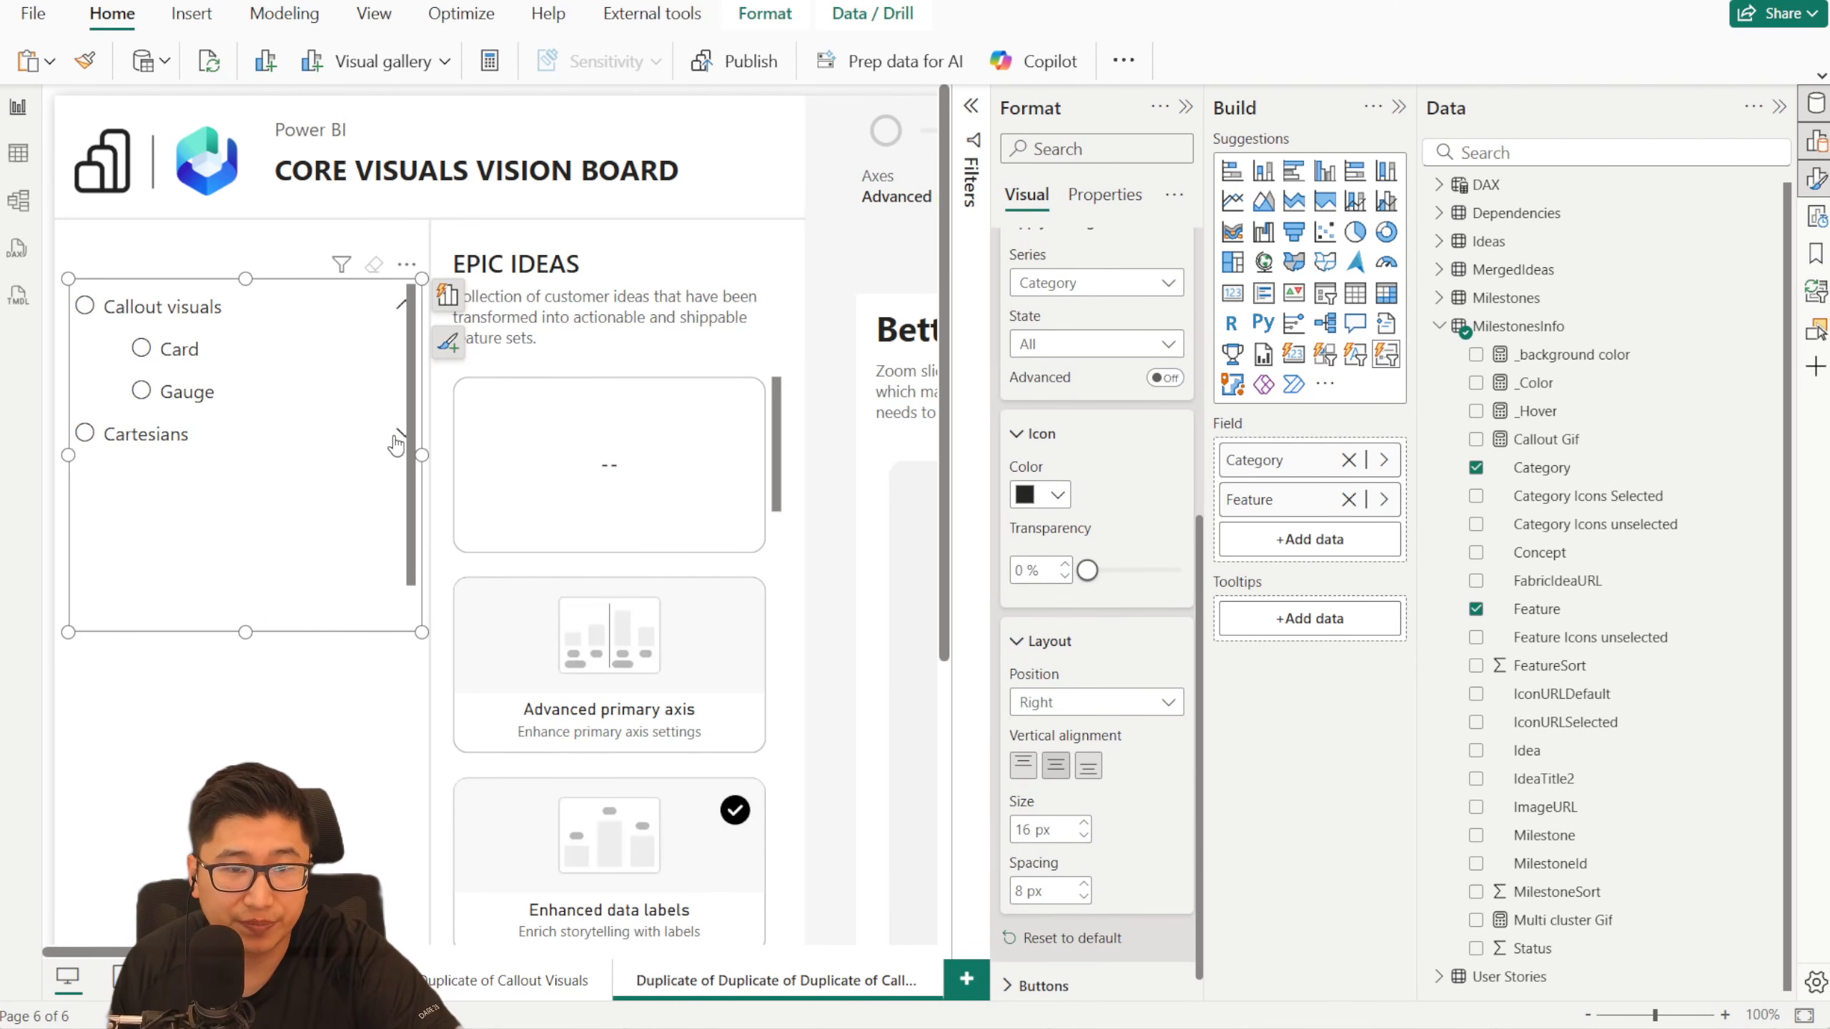
{"action": "left_click", "coordinate": [405, 435]}
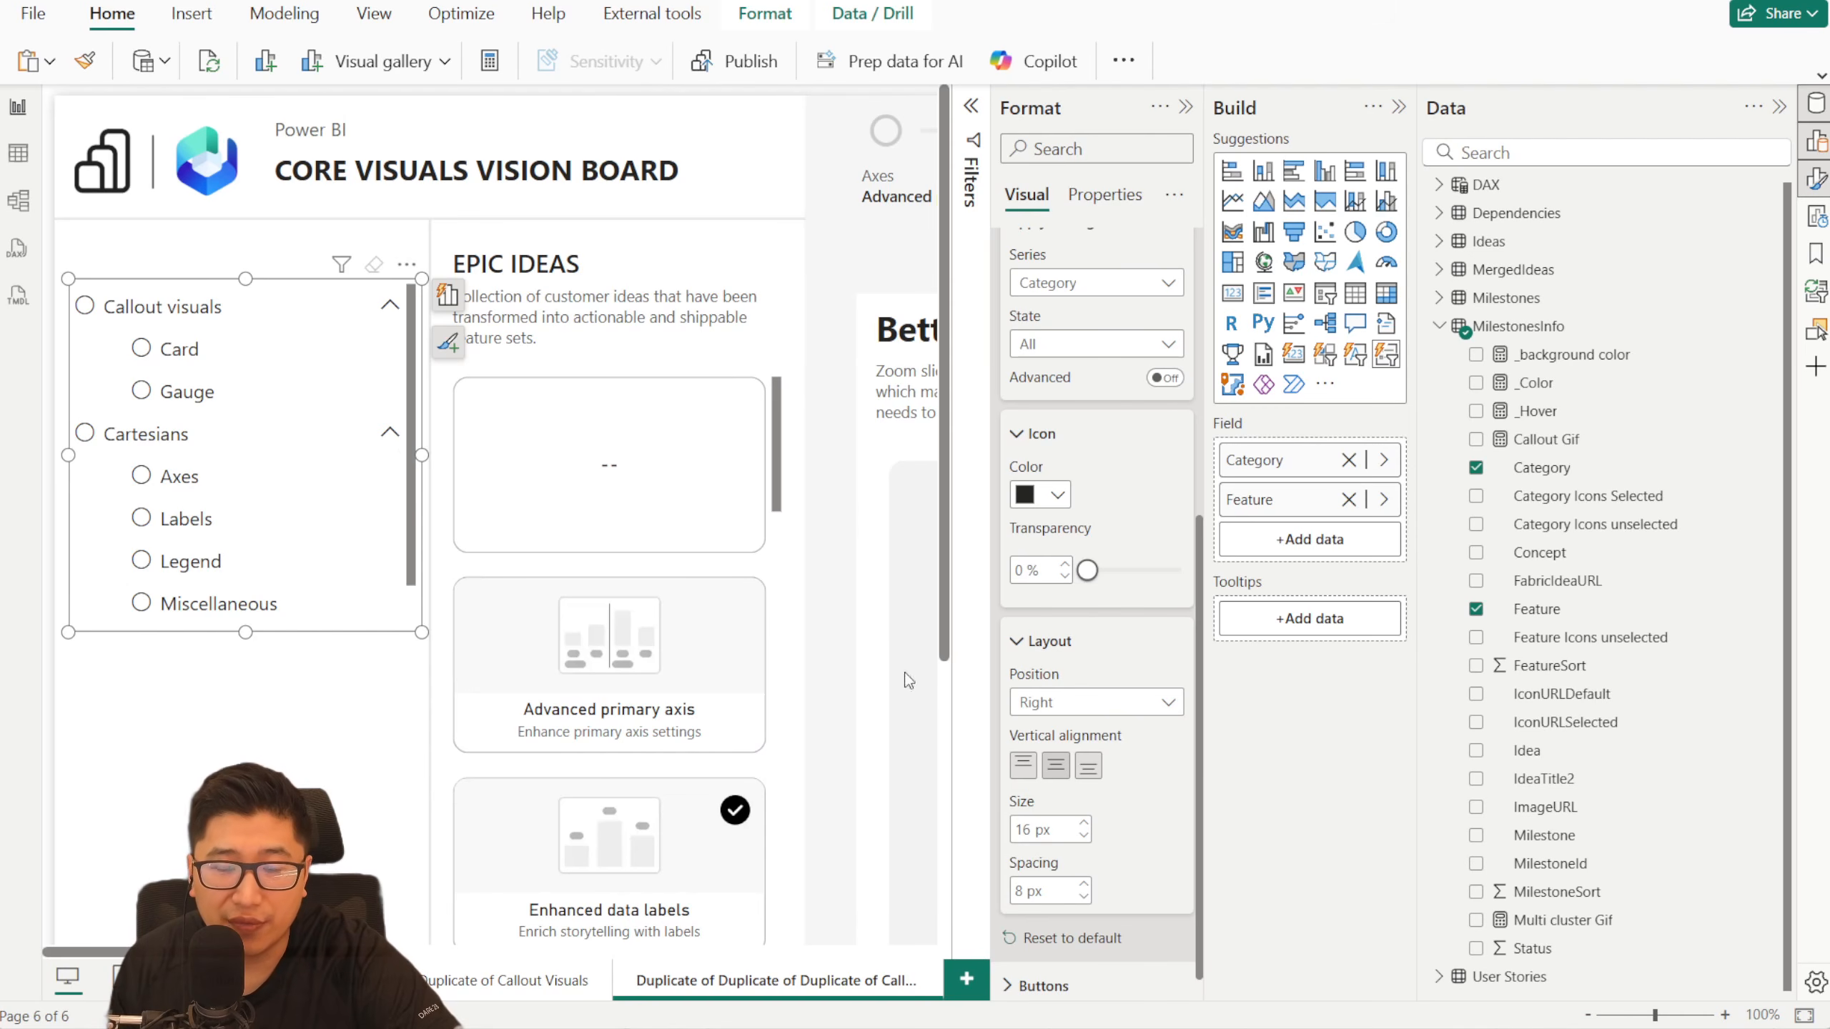
- Make the list slicer slightly narrower and considerably taller, and collapse and re-expand Cartesians to check the spacing
{"action": "left_click_drag", "start_coordinate": [419, 459], "coordinate": [401, 458]}
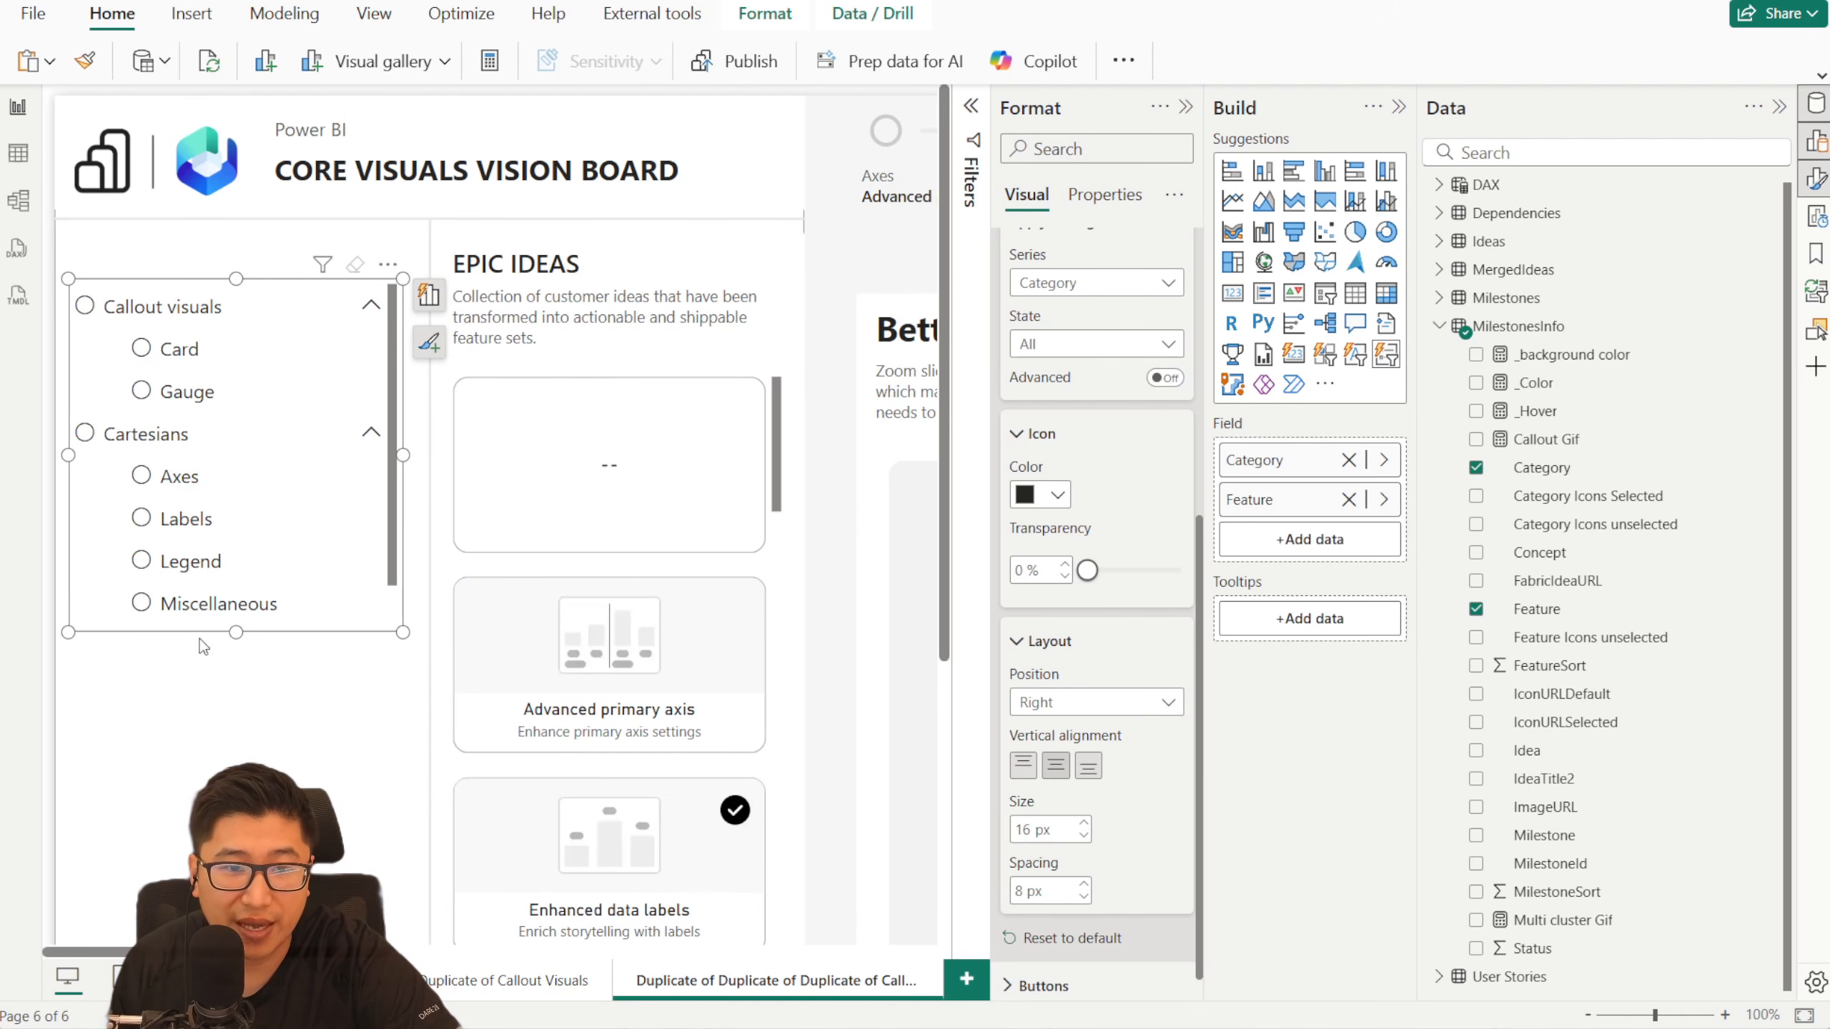
{"action": "left_click_drag", "start_coordinate": [236, 632], "coordinate": [236, 799]}
{"action": "left_click", "coordinate": [372, 511]}
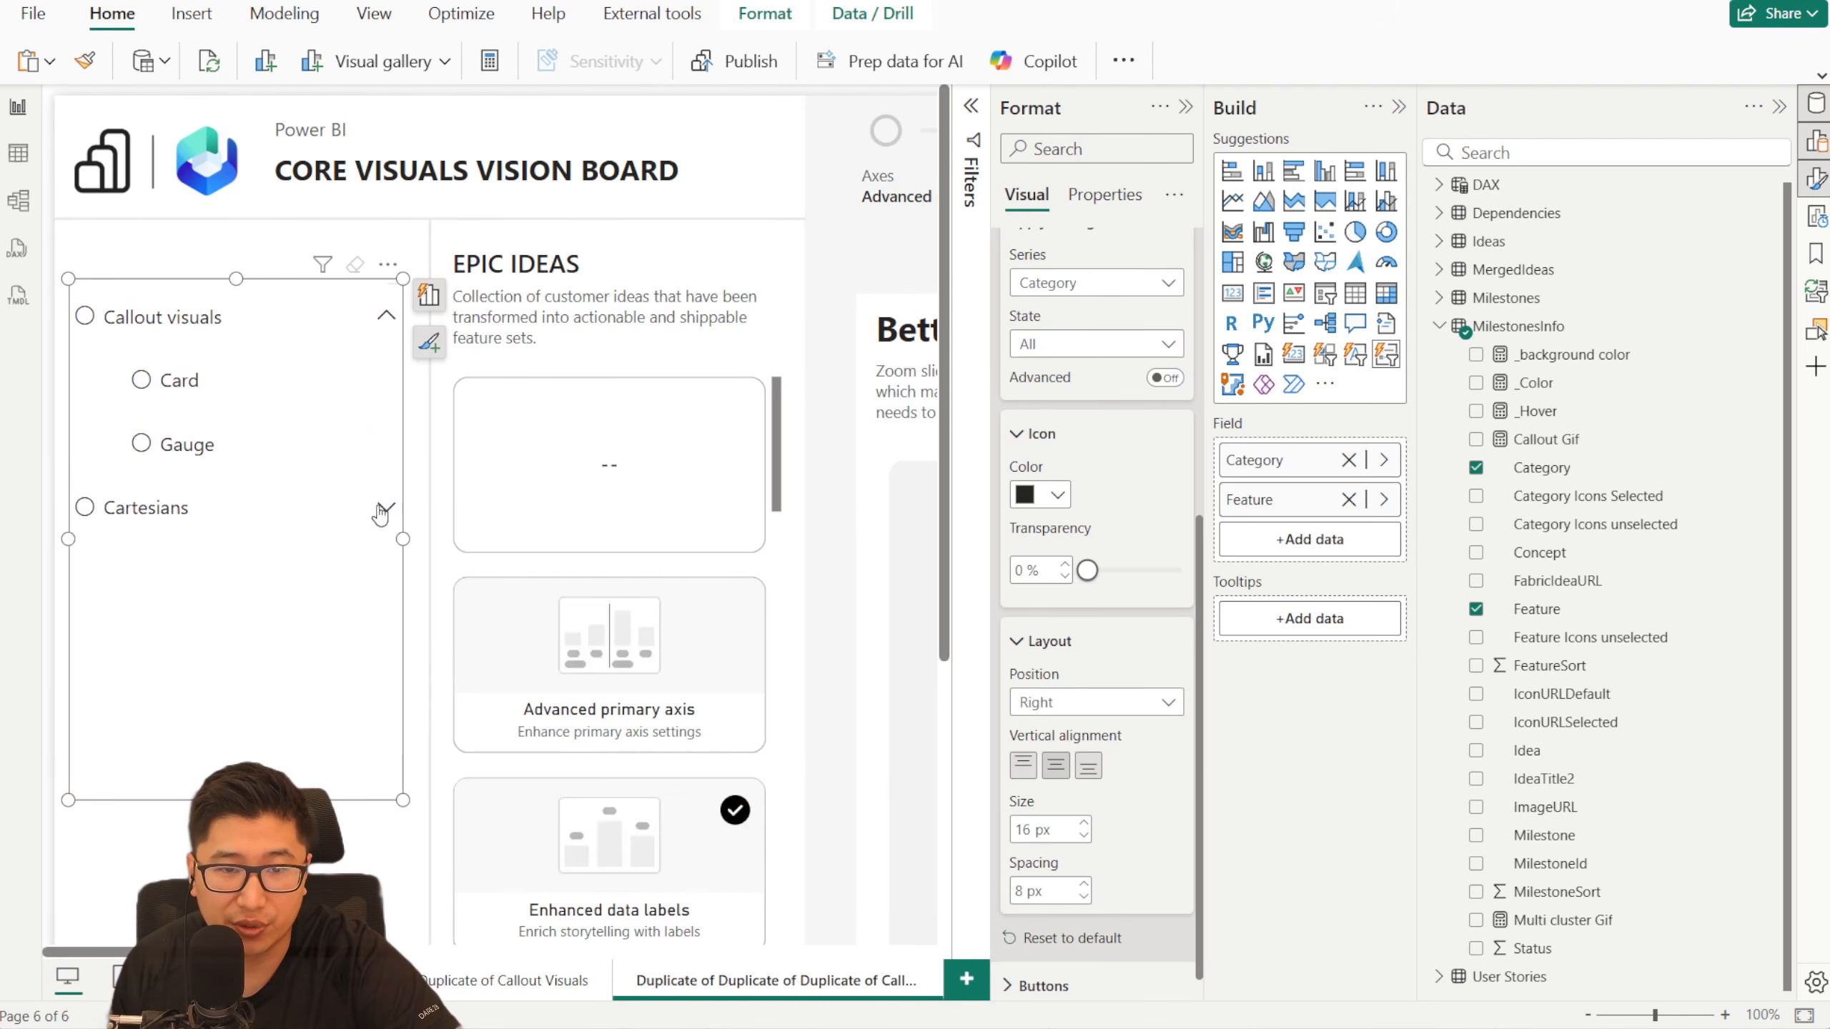
{"action": "left_click", "coordinate": [390, 510]}
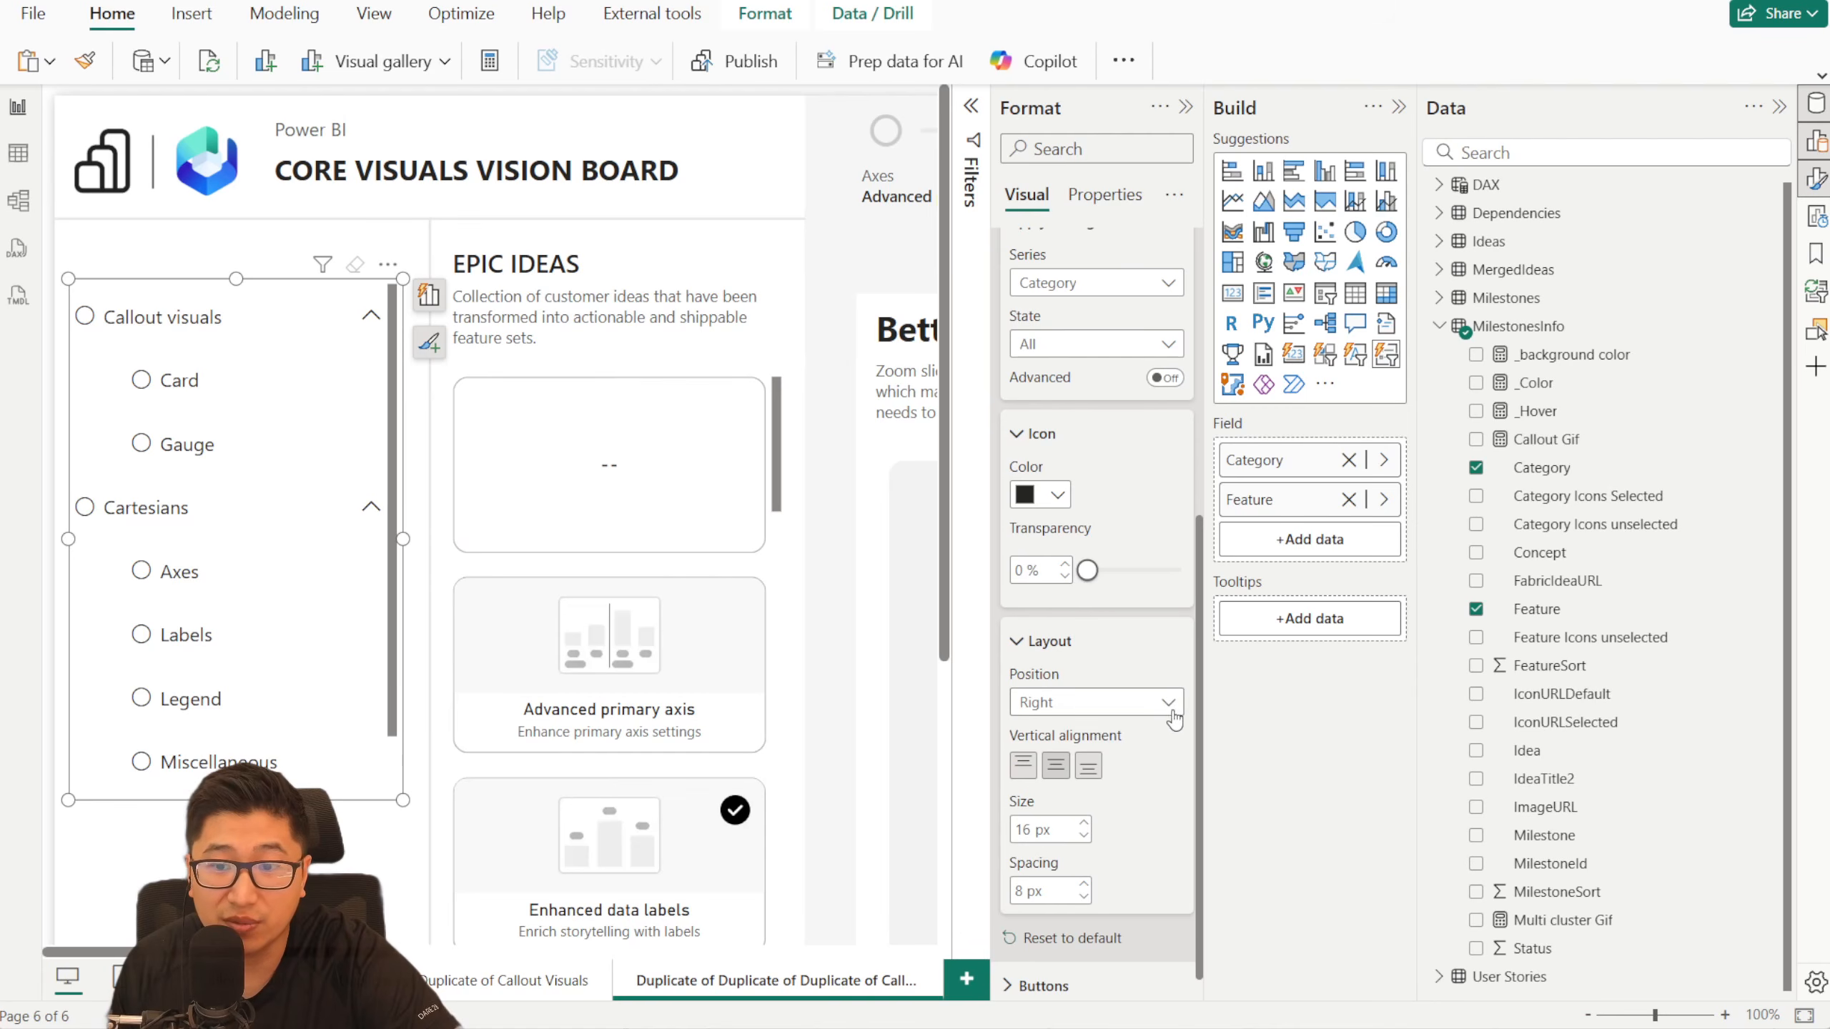
- Try the Category expand/collapse icon in the Left position by collapsing and expanding Cartesians, and return it to Right
{"action": "left_click", "coordinate": [1167, 710]}
{"action": "left_click", "coordinate": [1099, 730]}
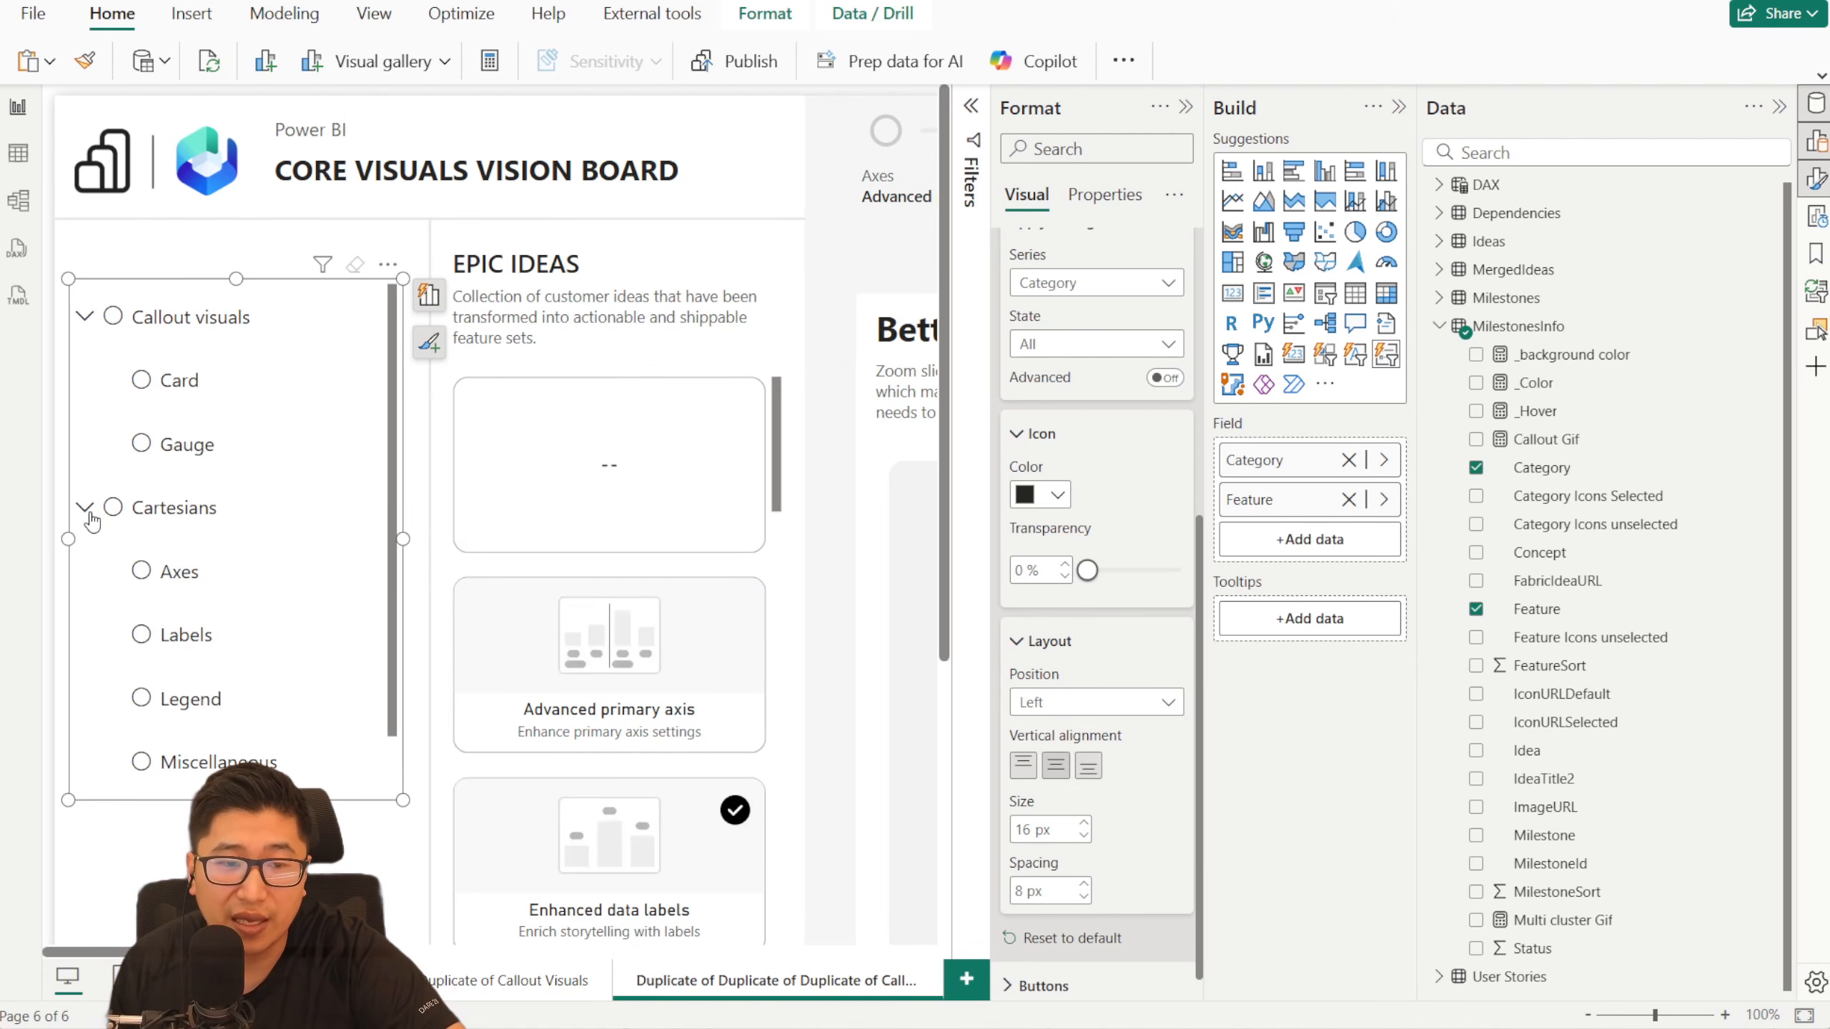
{"action": "left_click", "coordinate": [86, 509]}
{"action": "left_click", "coordinate": [88, 508]}
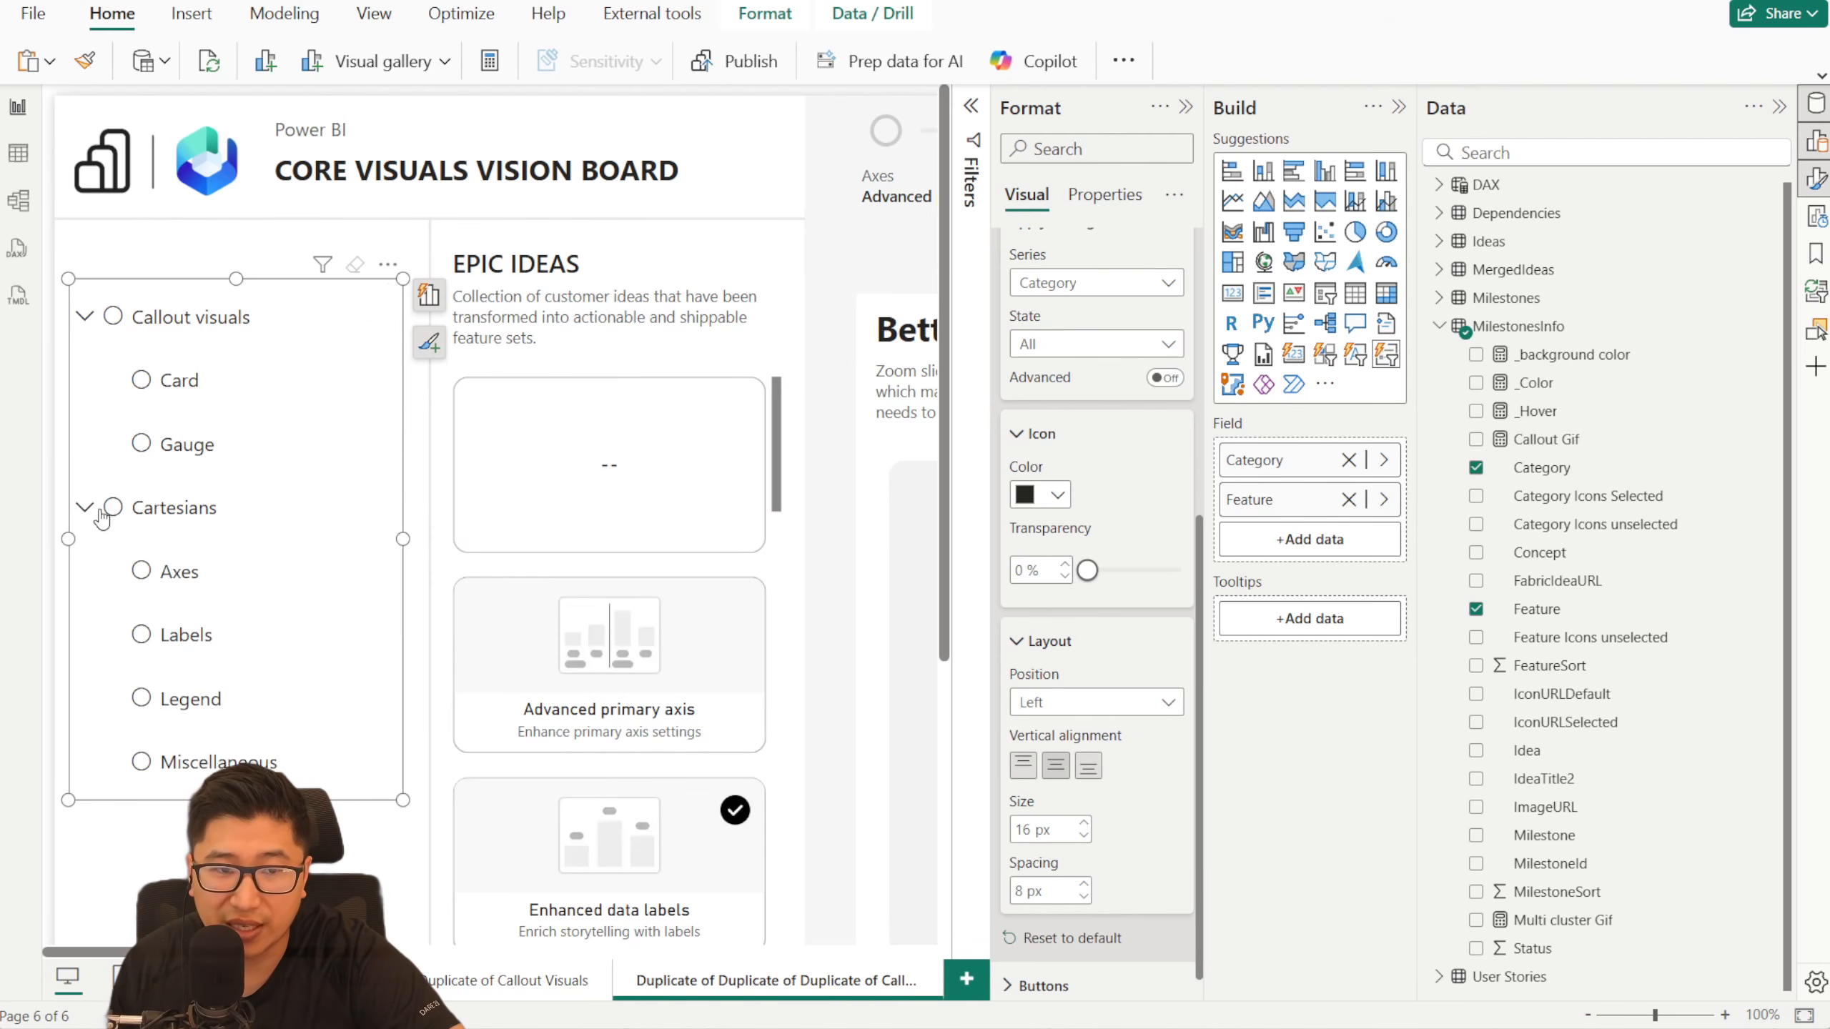
{"action": "left_click", "coordinate": [1063, 710]}
{"action": "left_click", "coordinate": [1074, 759]}
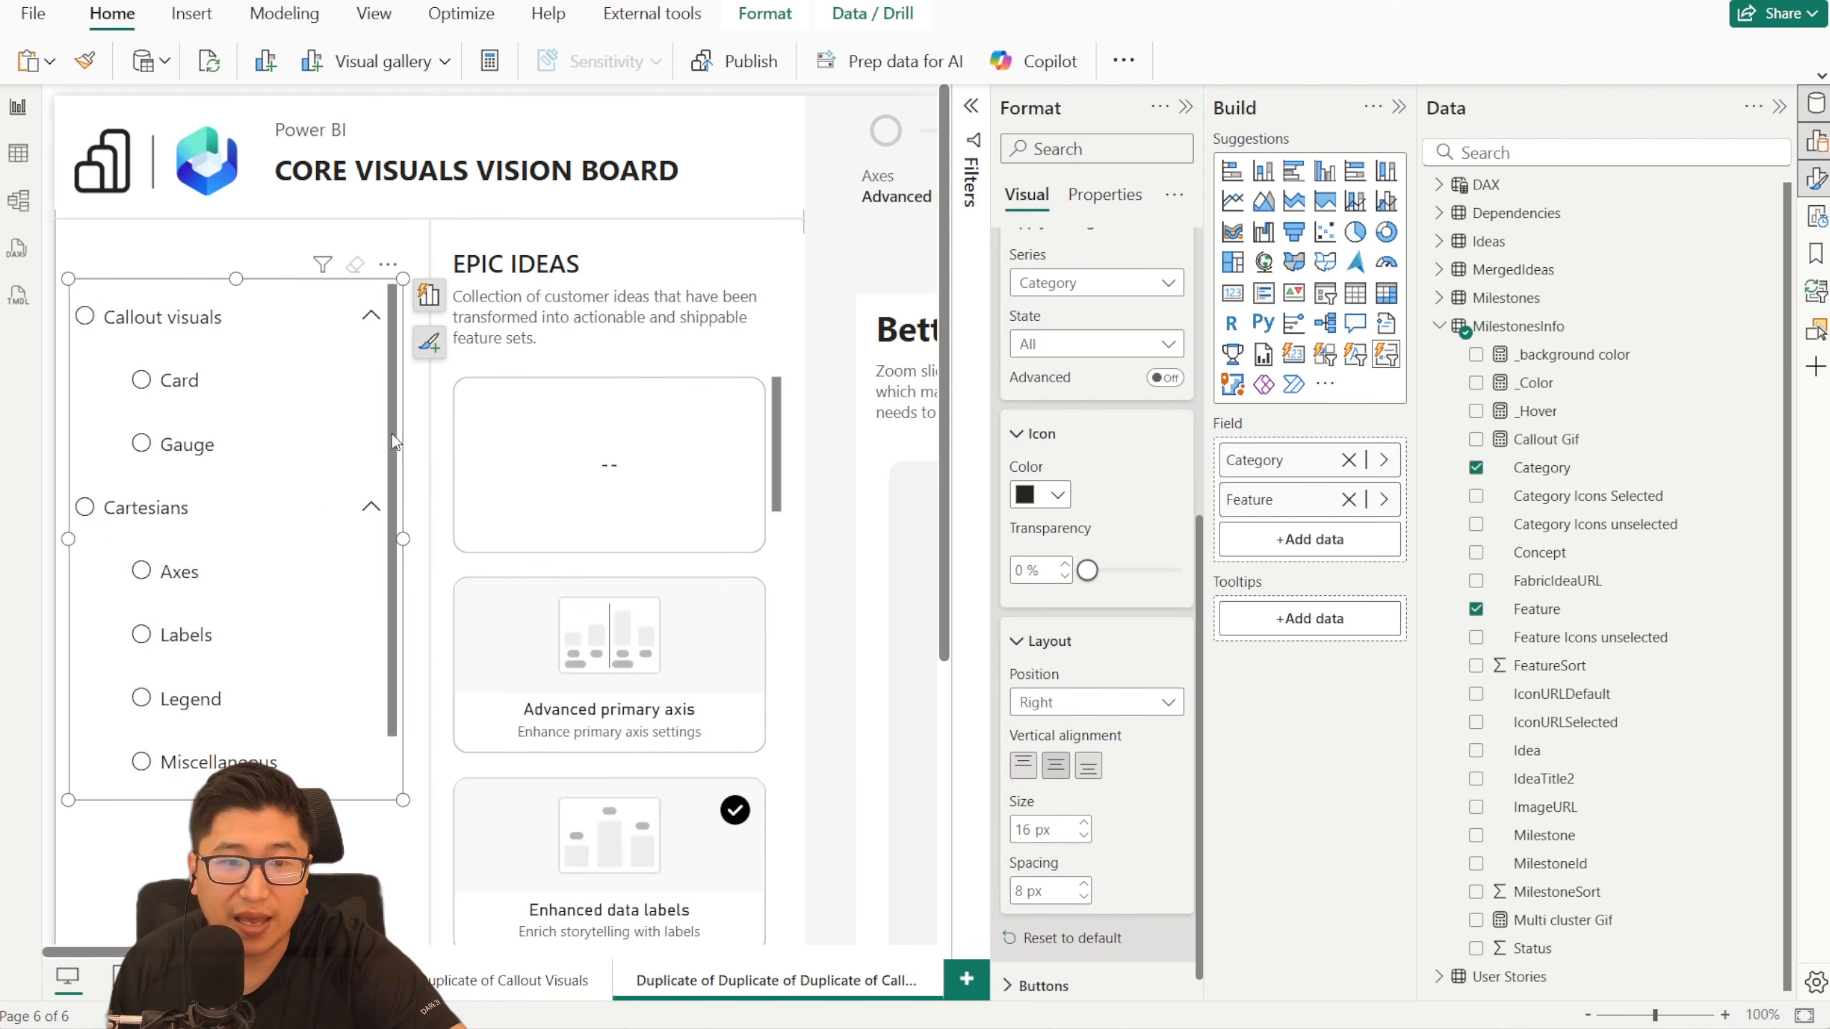
- Collapse and select the Cartesians category, and turn on Force selection in the slicer's selection settings
{"action": "left_click", "coordinate": [367, 510]}
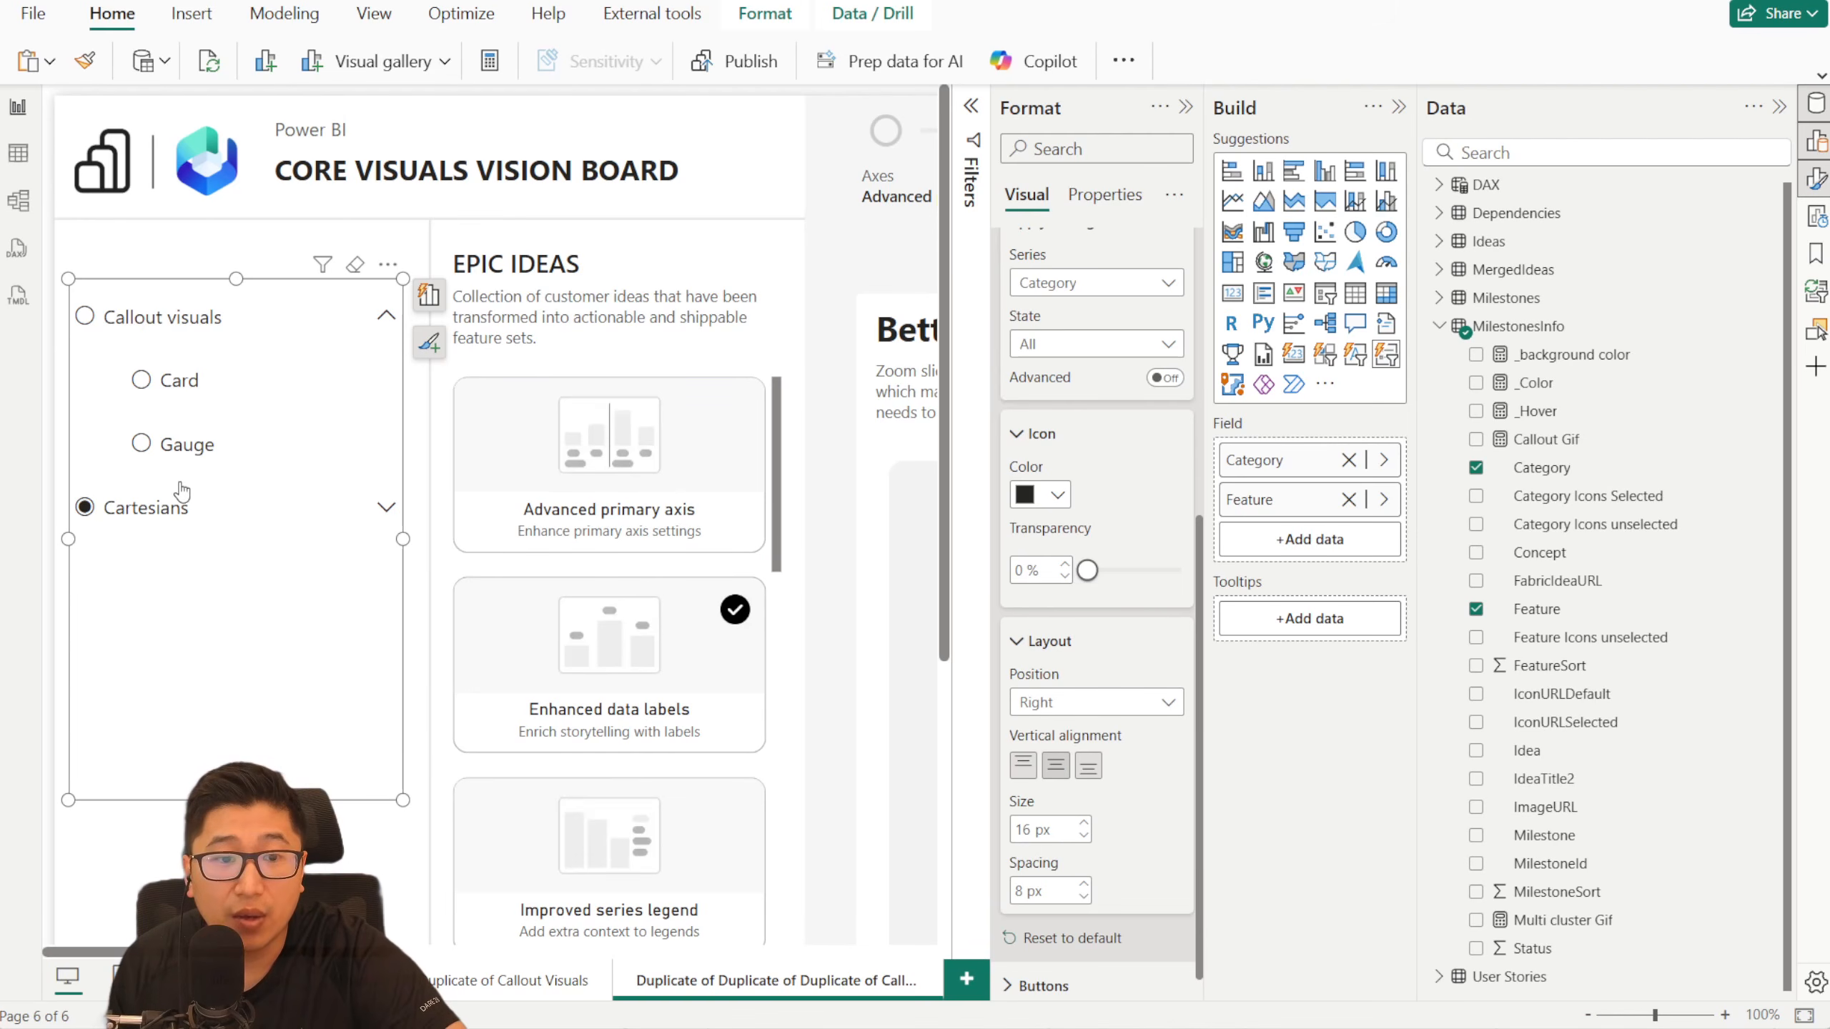
{"action": "scroll", "coordinate": [1088, 505], "scroll_direction": "up", "scroll_amount": 5}
{"action": "left_click", "coordinate": [1074, 519]}
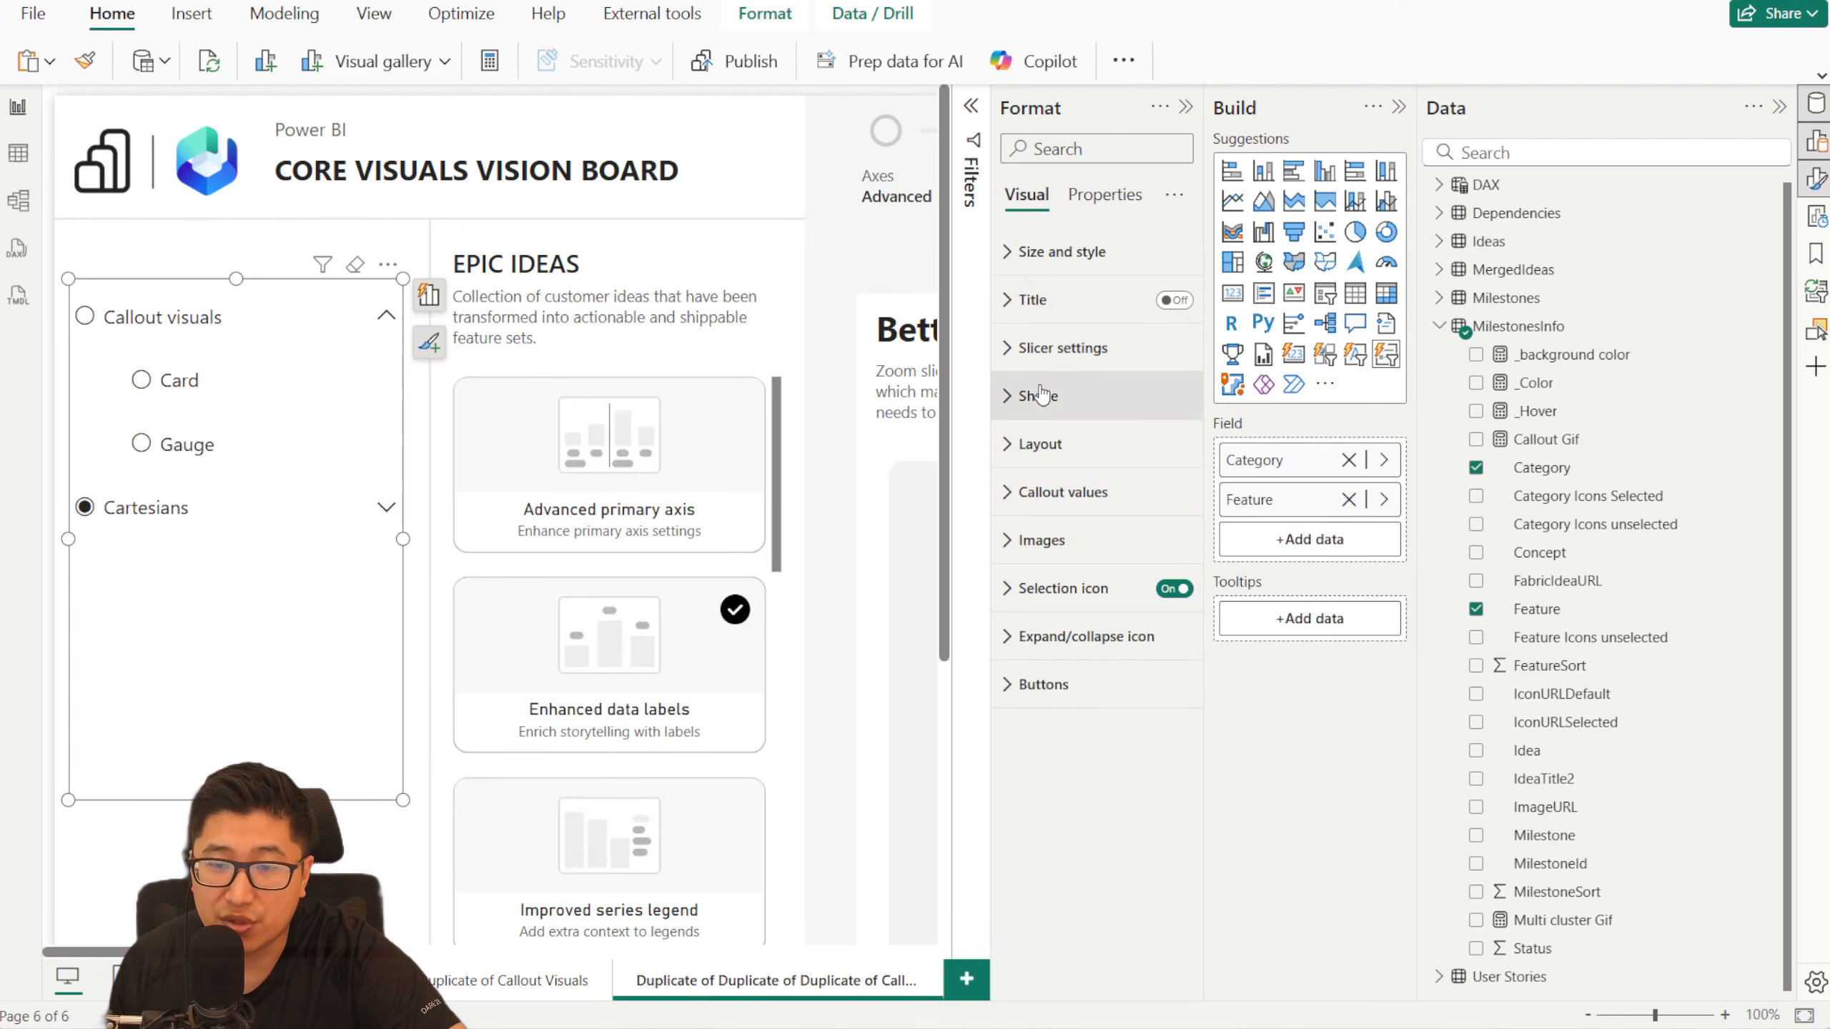
{"action": "left_click", "coordinate": [1080, 359]}
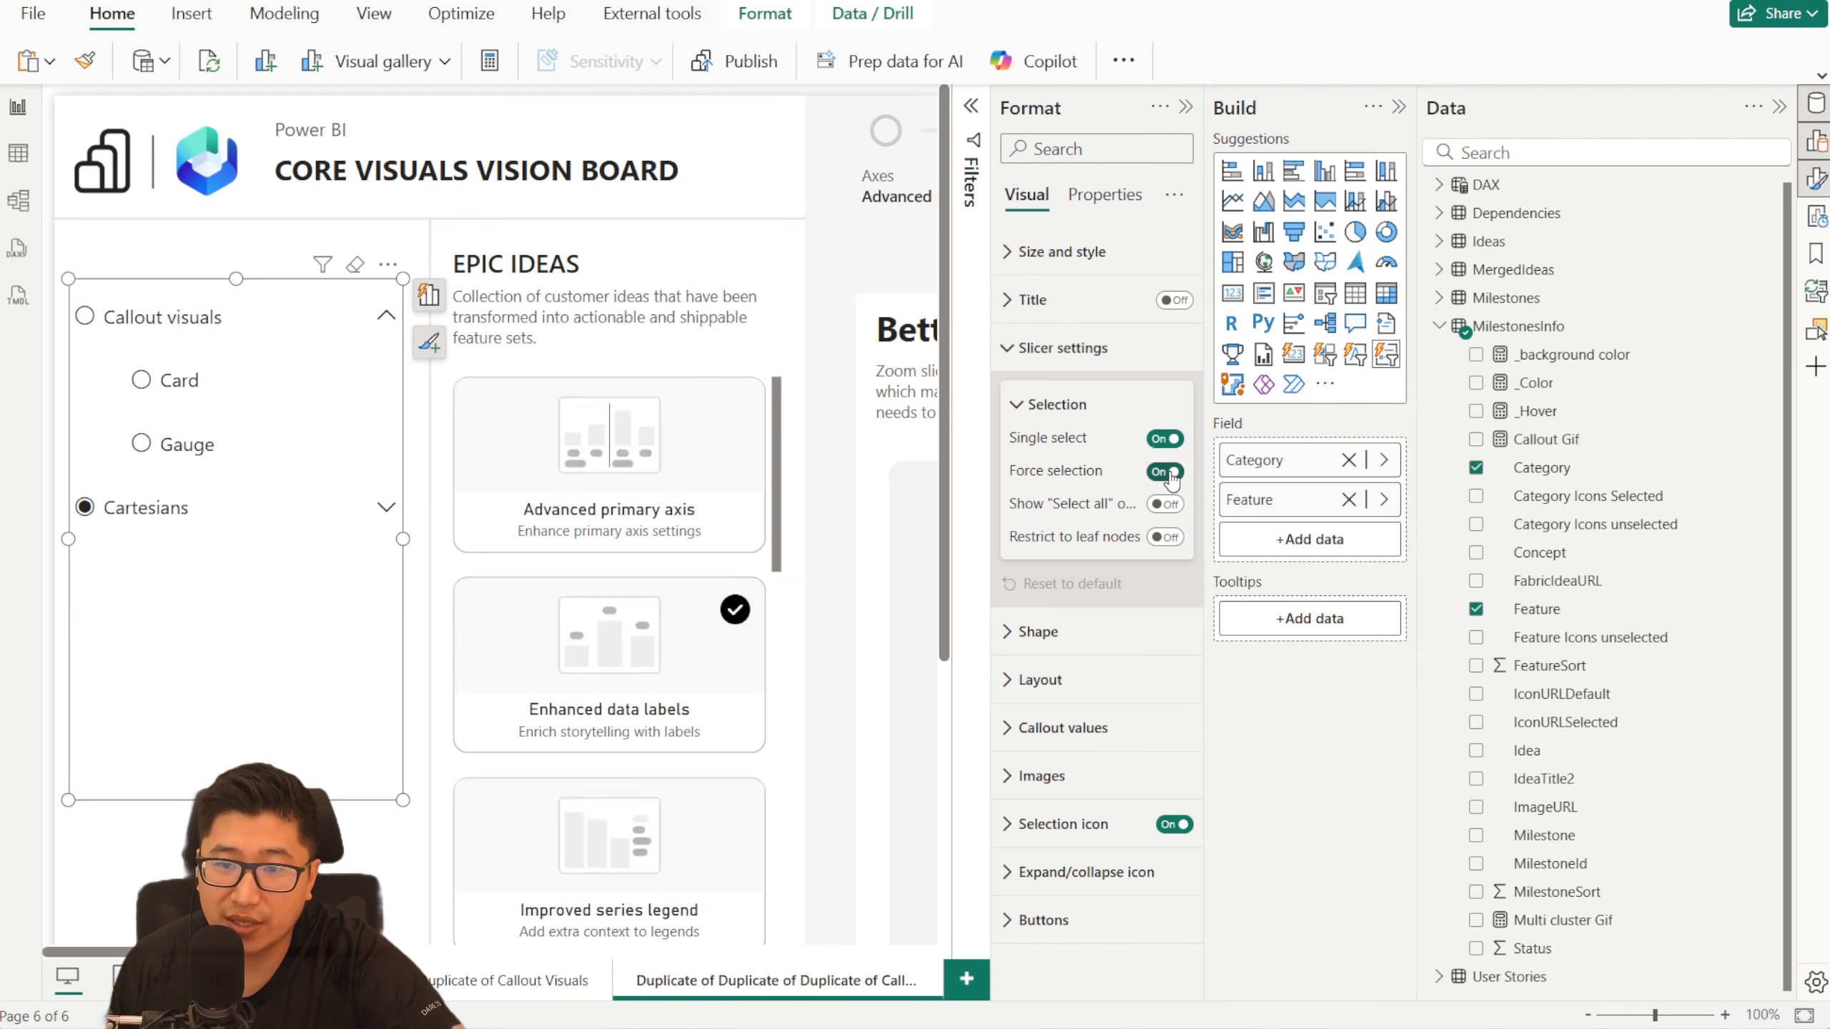
- Test the slicer's single selection by choosing Gauge, Axes, Gauge again and Card, with Cartesians expanded
{"action": "left_click", "coordinate": [157, 451]}
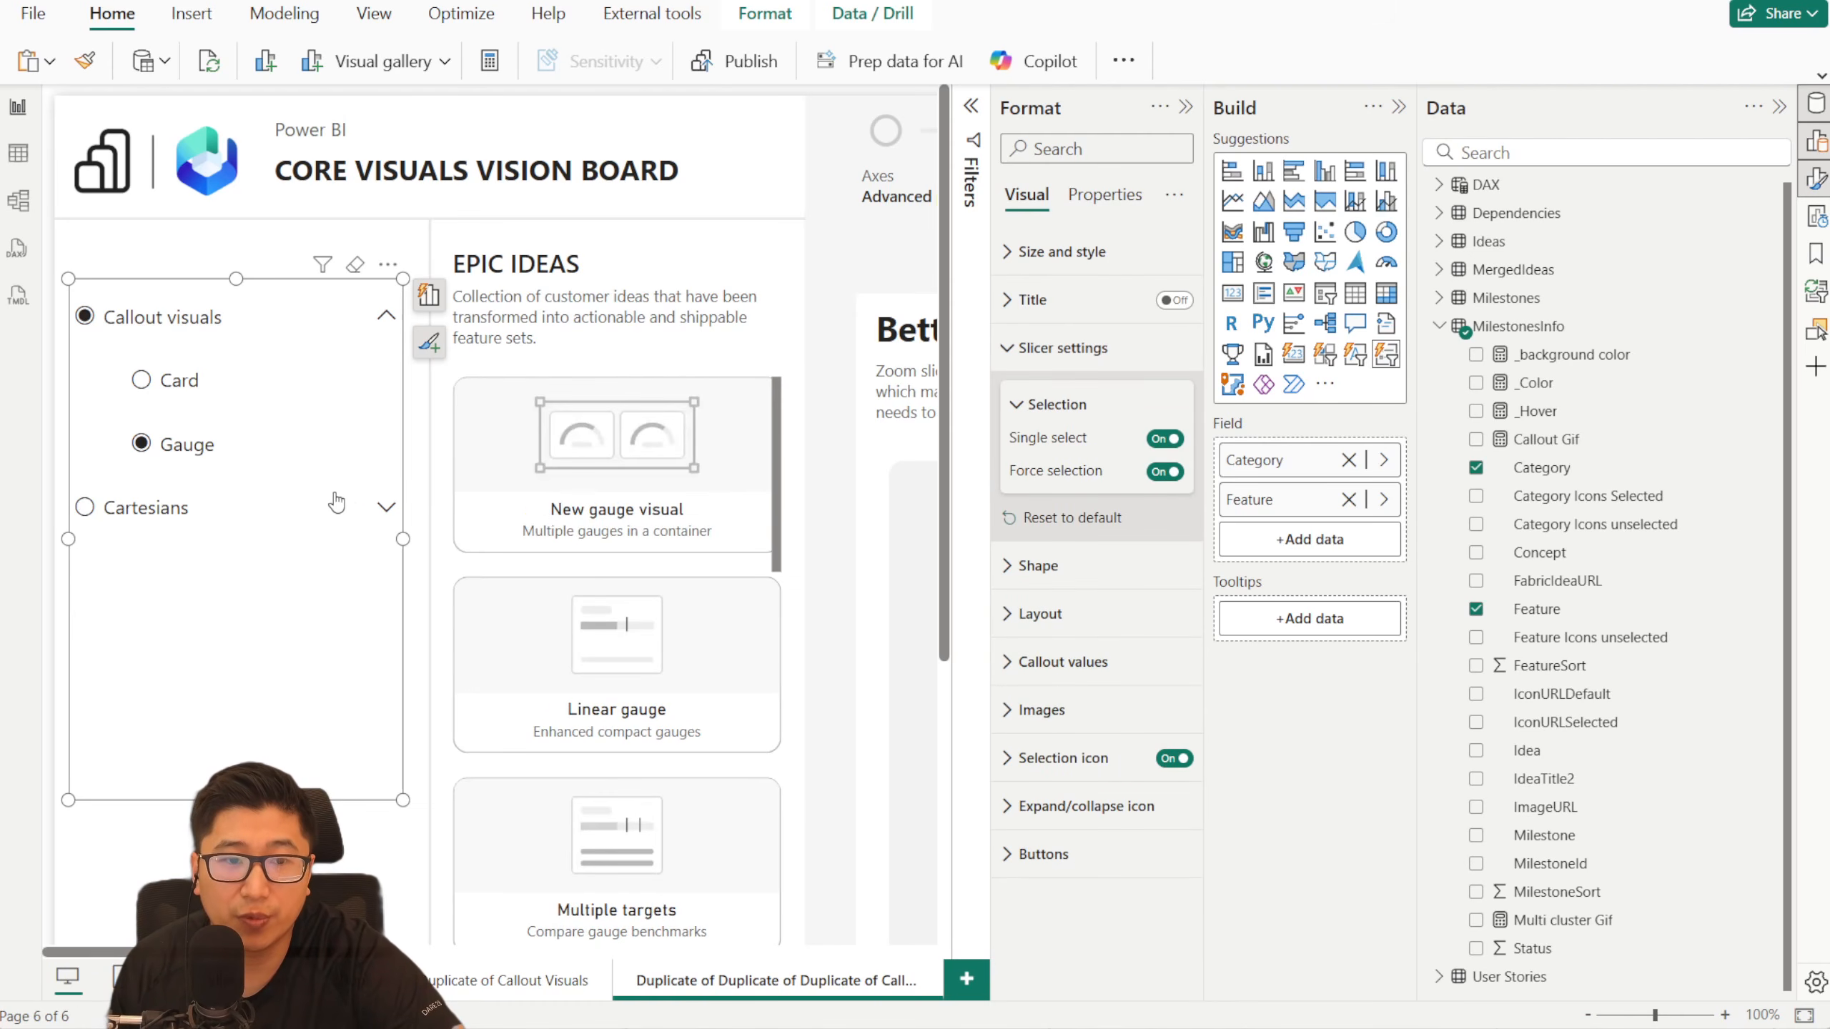
{"action": "left_click", "coordinate": [386, 508]}
{"action": "left_click", "coordinate": [171, 576]}
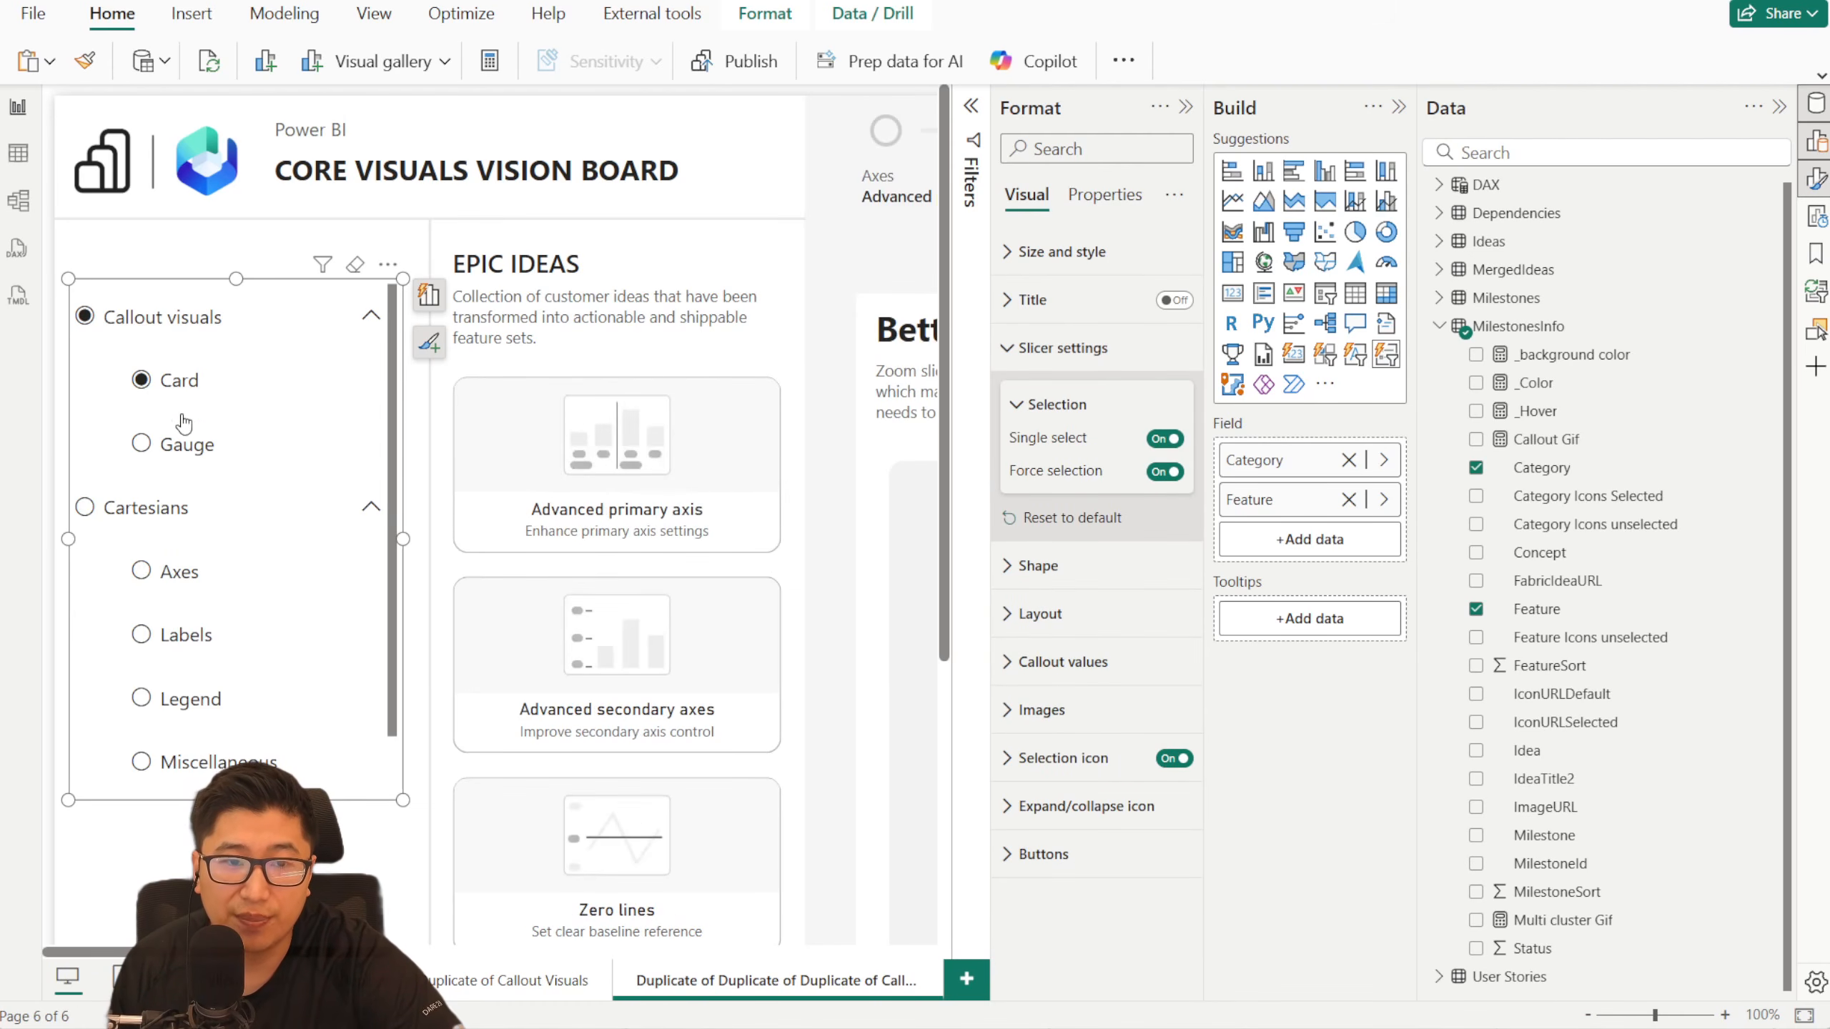
{"action": "left_click", "coordinate": [185, 441]}
{"action": "left_click", "coordinate": [187, 380]}
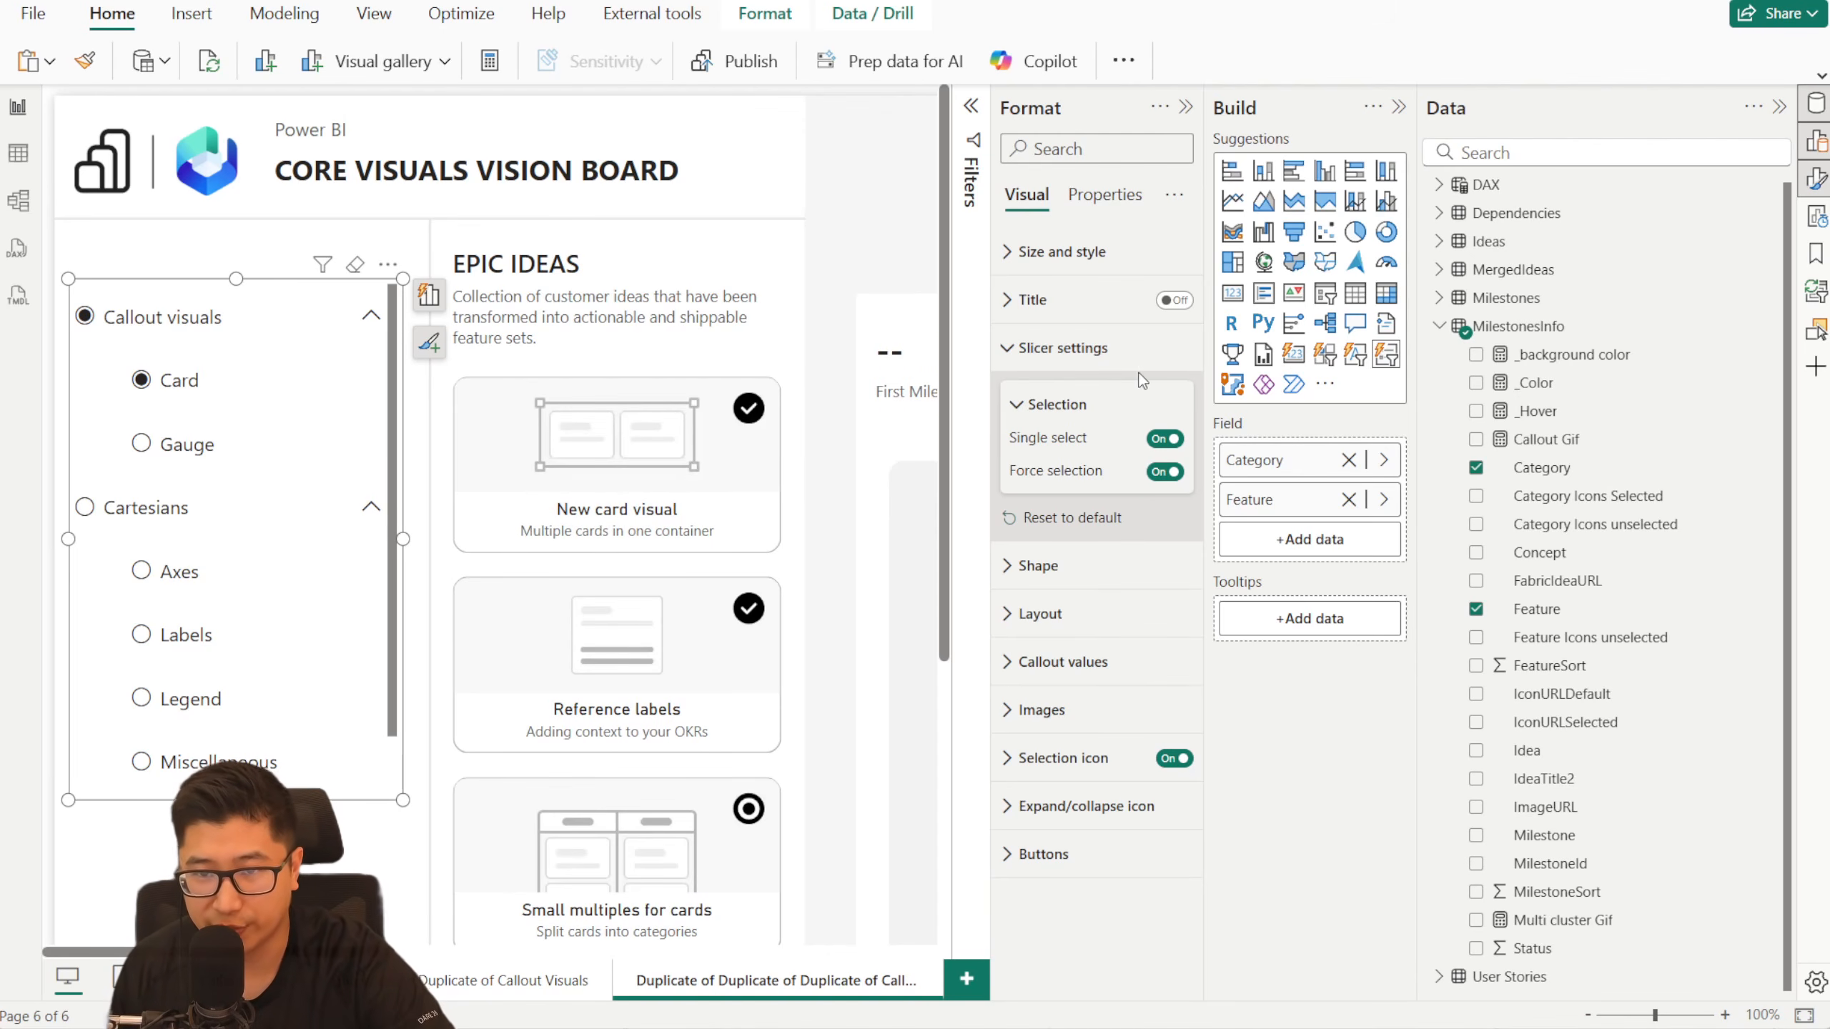
- Try the slicer's layout without a fixed number of buttons, and turn the Fixed number of buttons option back on
{"action": "left_click", "coordinate": [1080, 348]}
{"action": "left_click", "coordinate": [1086, 445]}
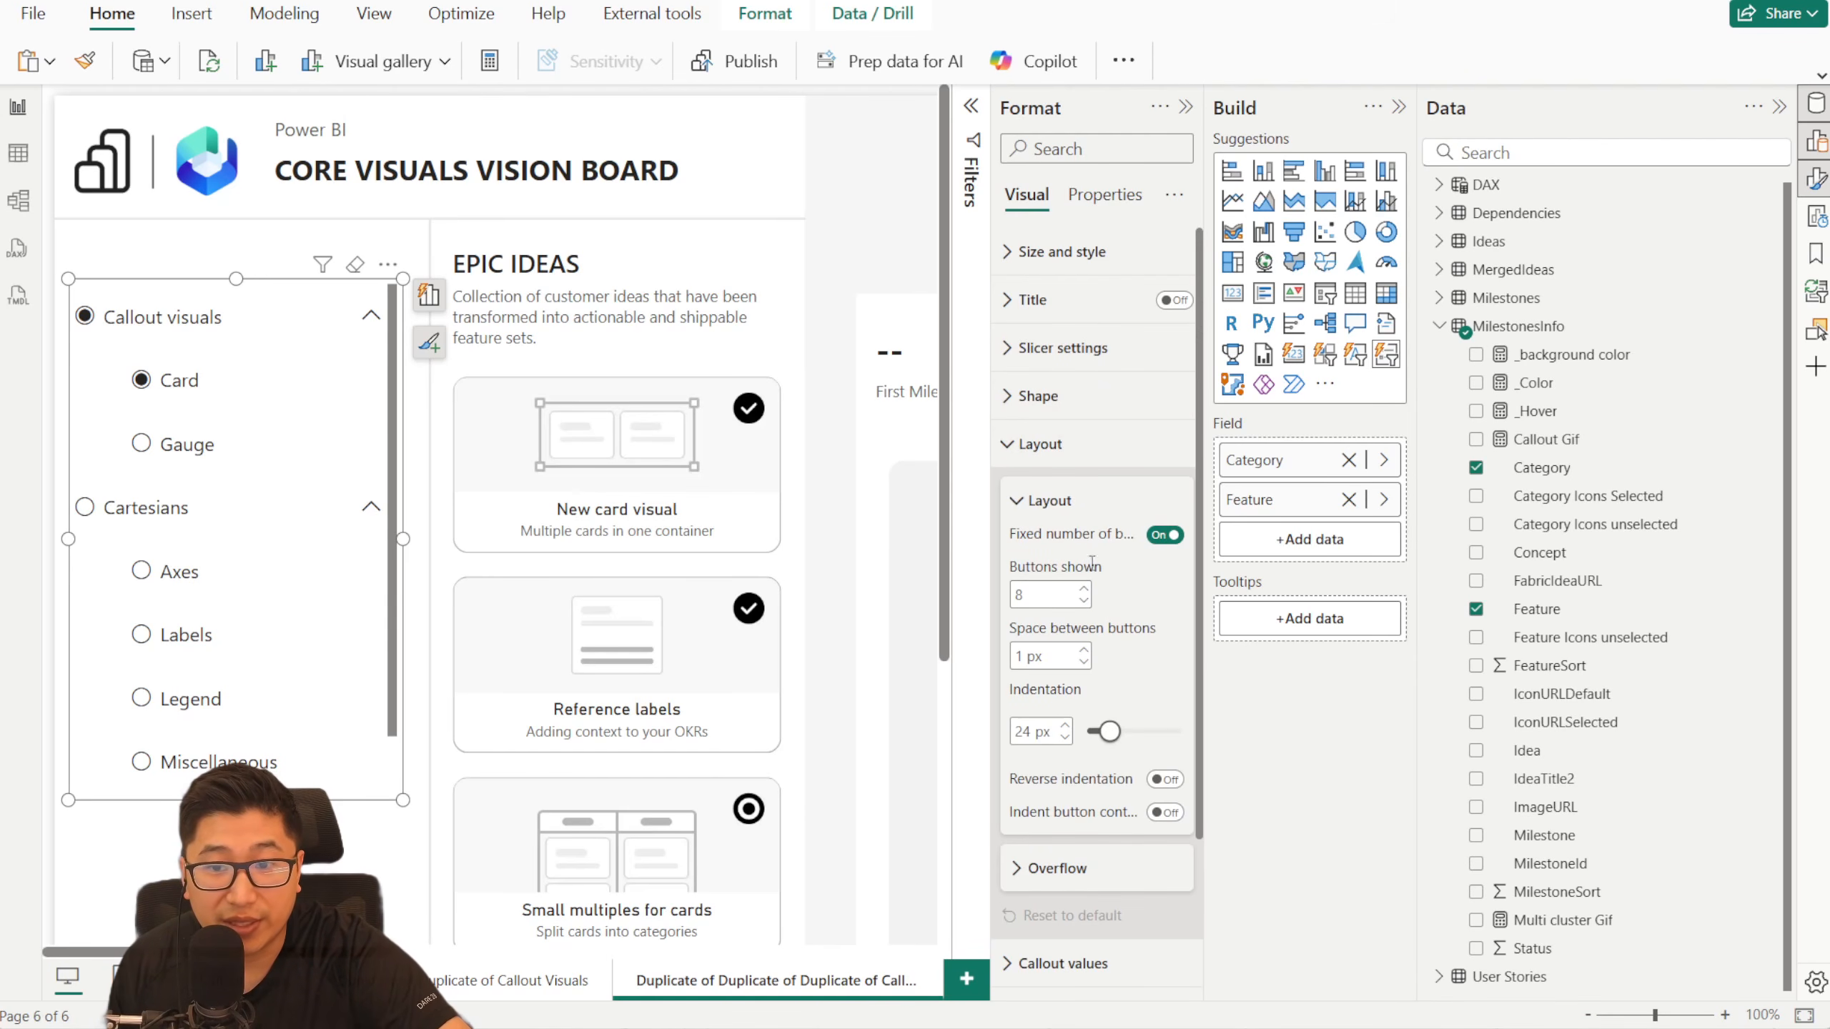
{"action": "left_click", "coordinate": [1166, 536]}
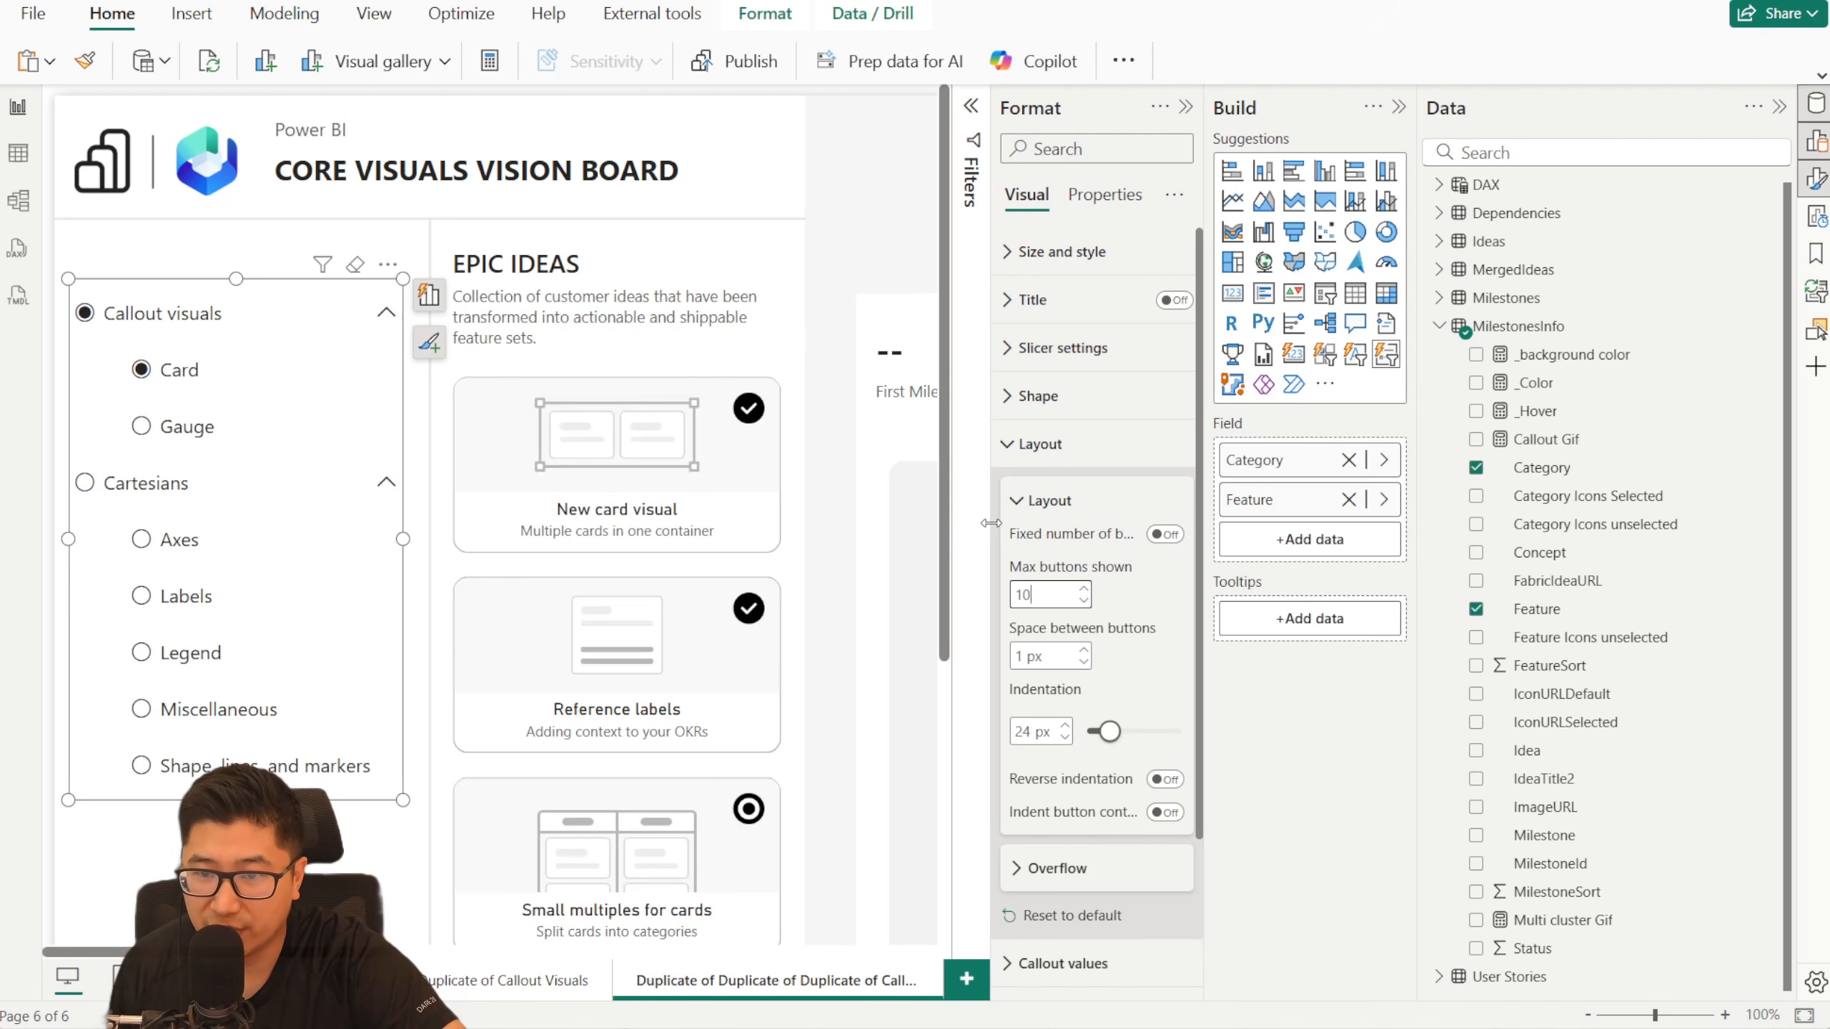
{"action": "left_click_drag", "start_coordinate": [991, 523], "coordinate": [944, 526]}
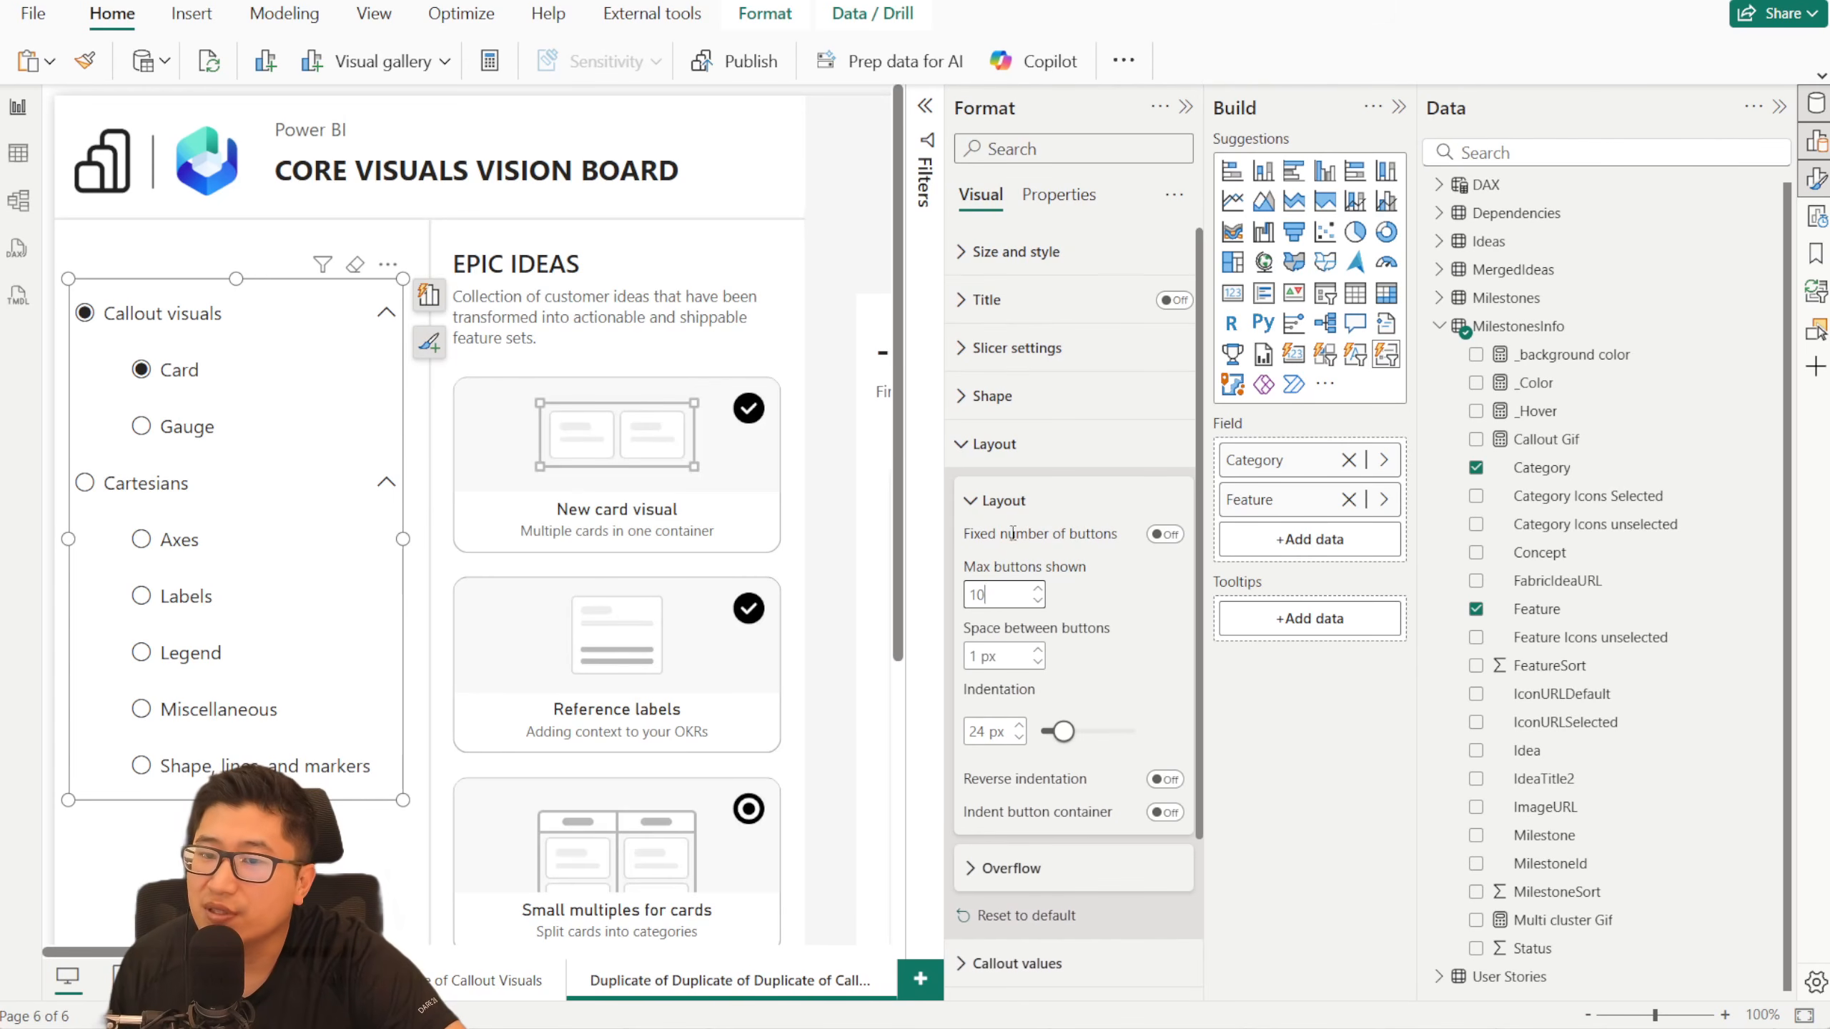
{"action": "left_click", "coordinate": [1166, 533]}
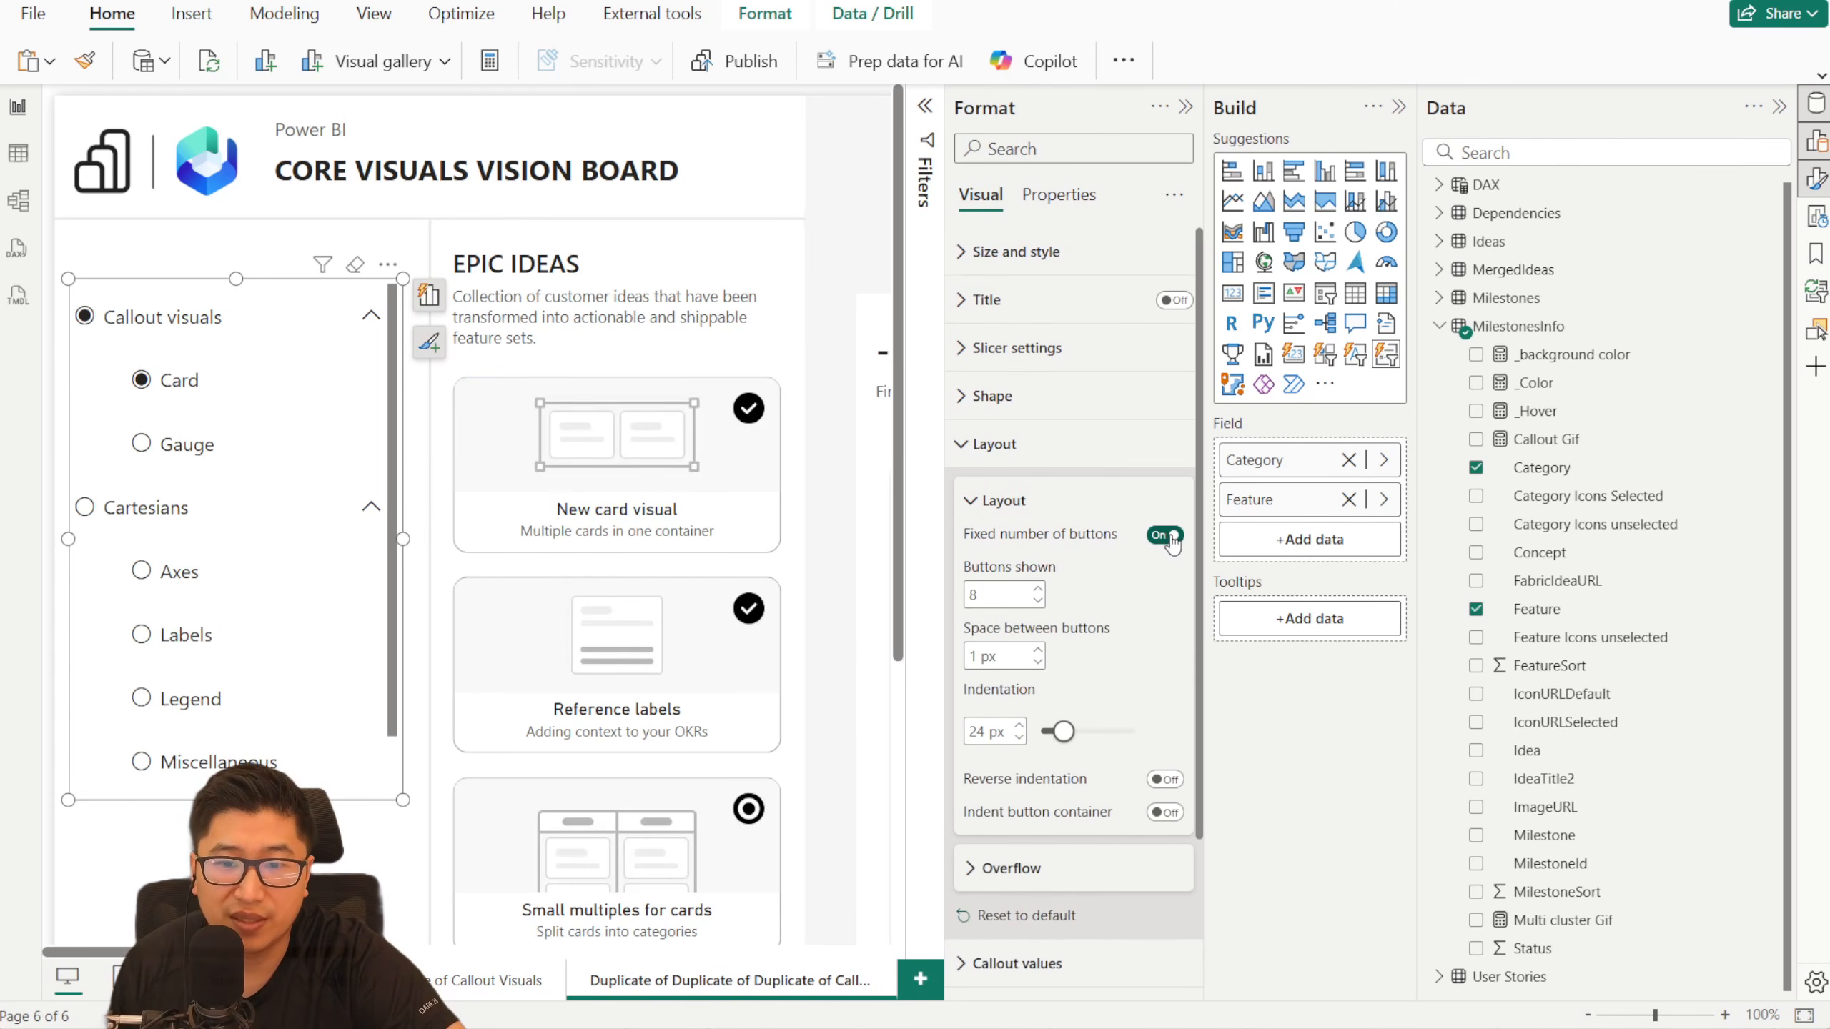
- Try the slicer layout with Fixed number of buttons off and Max buttons shown at 10 by collapsing and expanding Cartesians
{"action": "left_click", "coordinate": [1165, 534]}
{"action": "left_click", "coordinate": [1165, 534]}
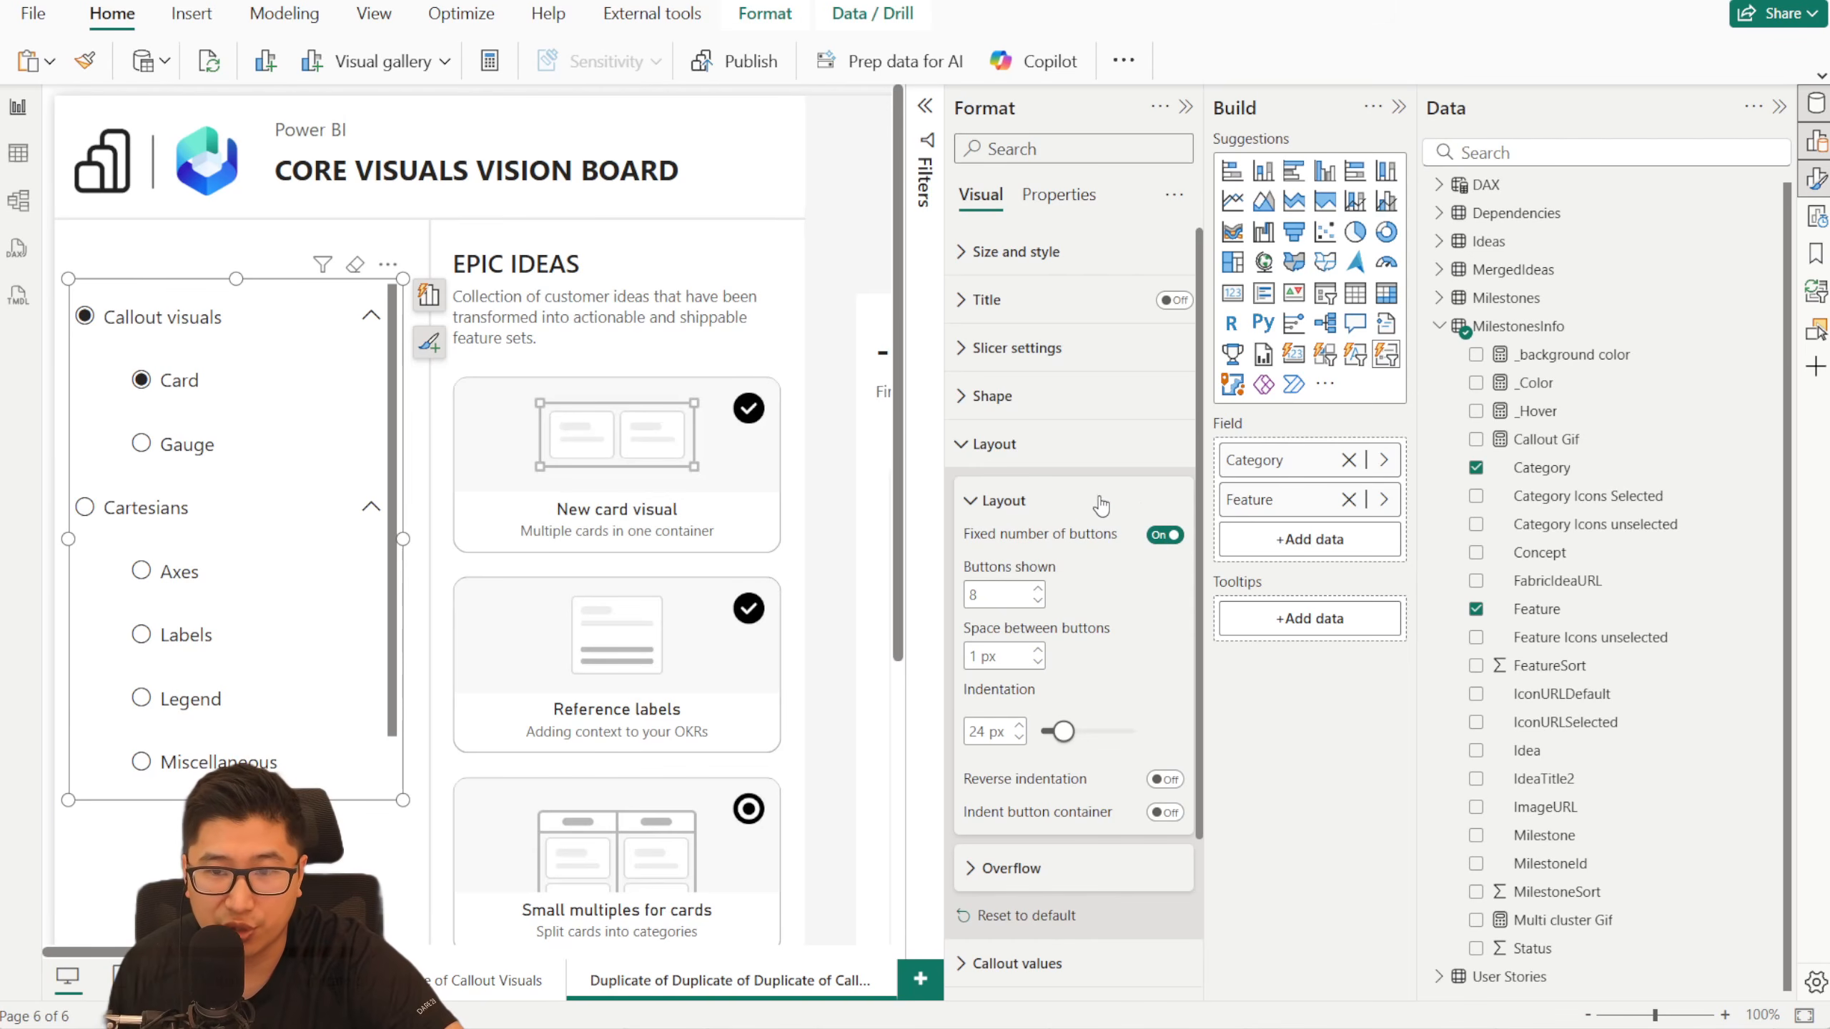
{"action": "left_click", "coordinate": [1165, 534]}
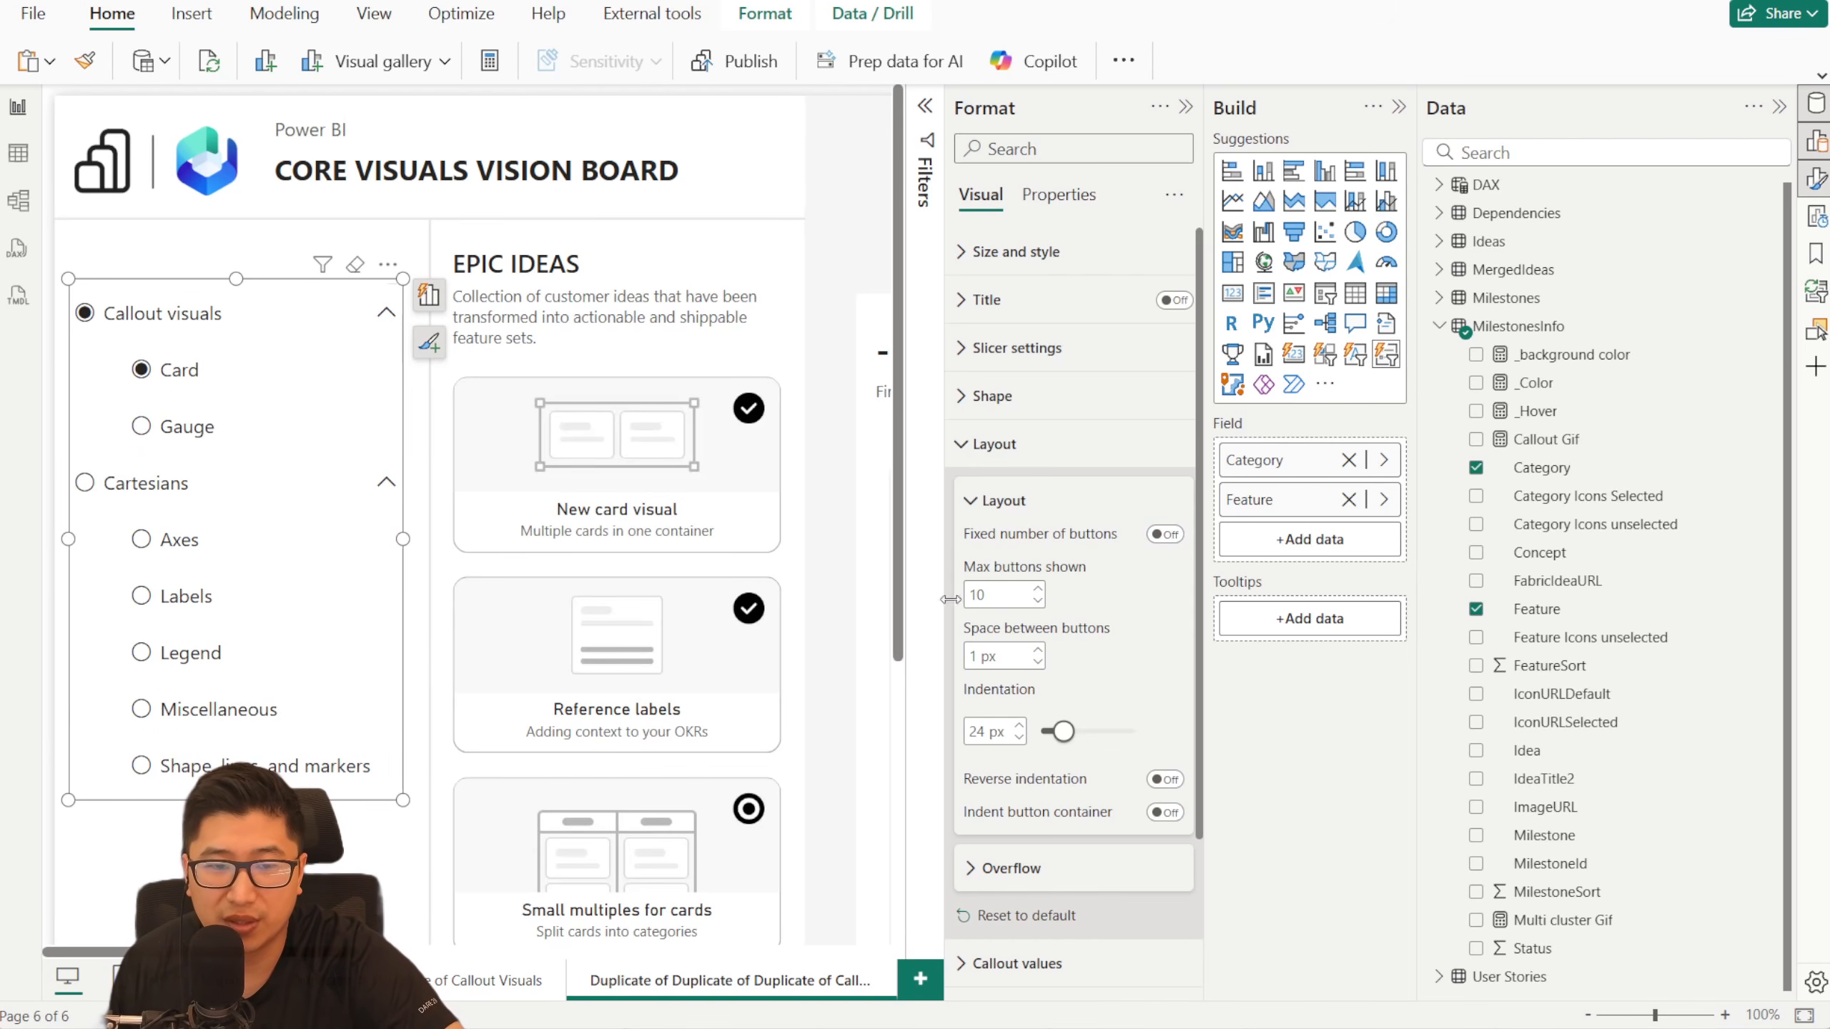
{"action": "left_click", "coordinate": [387, 485]}
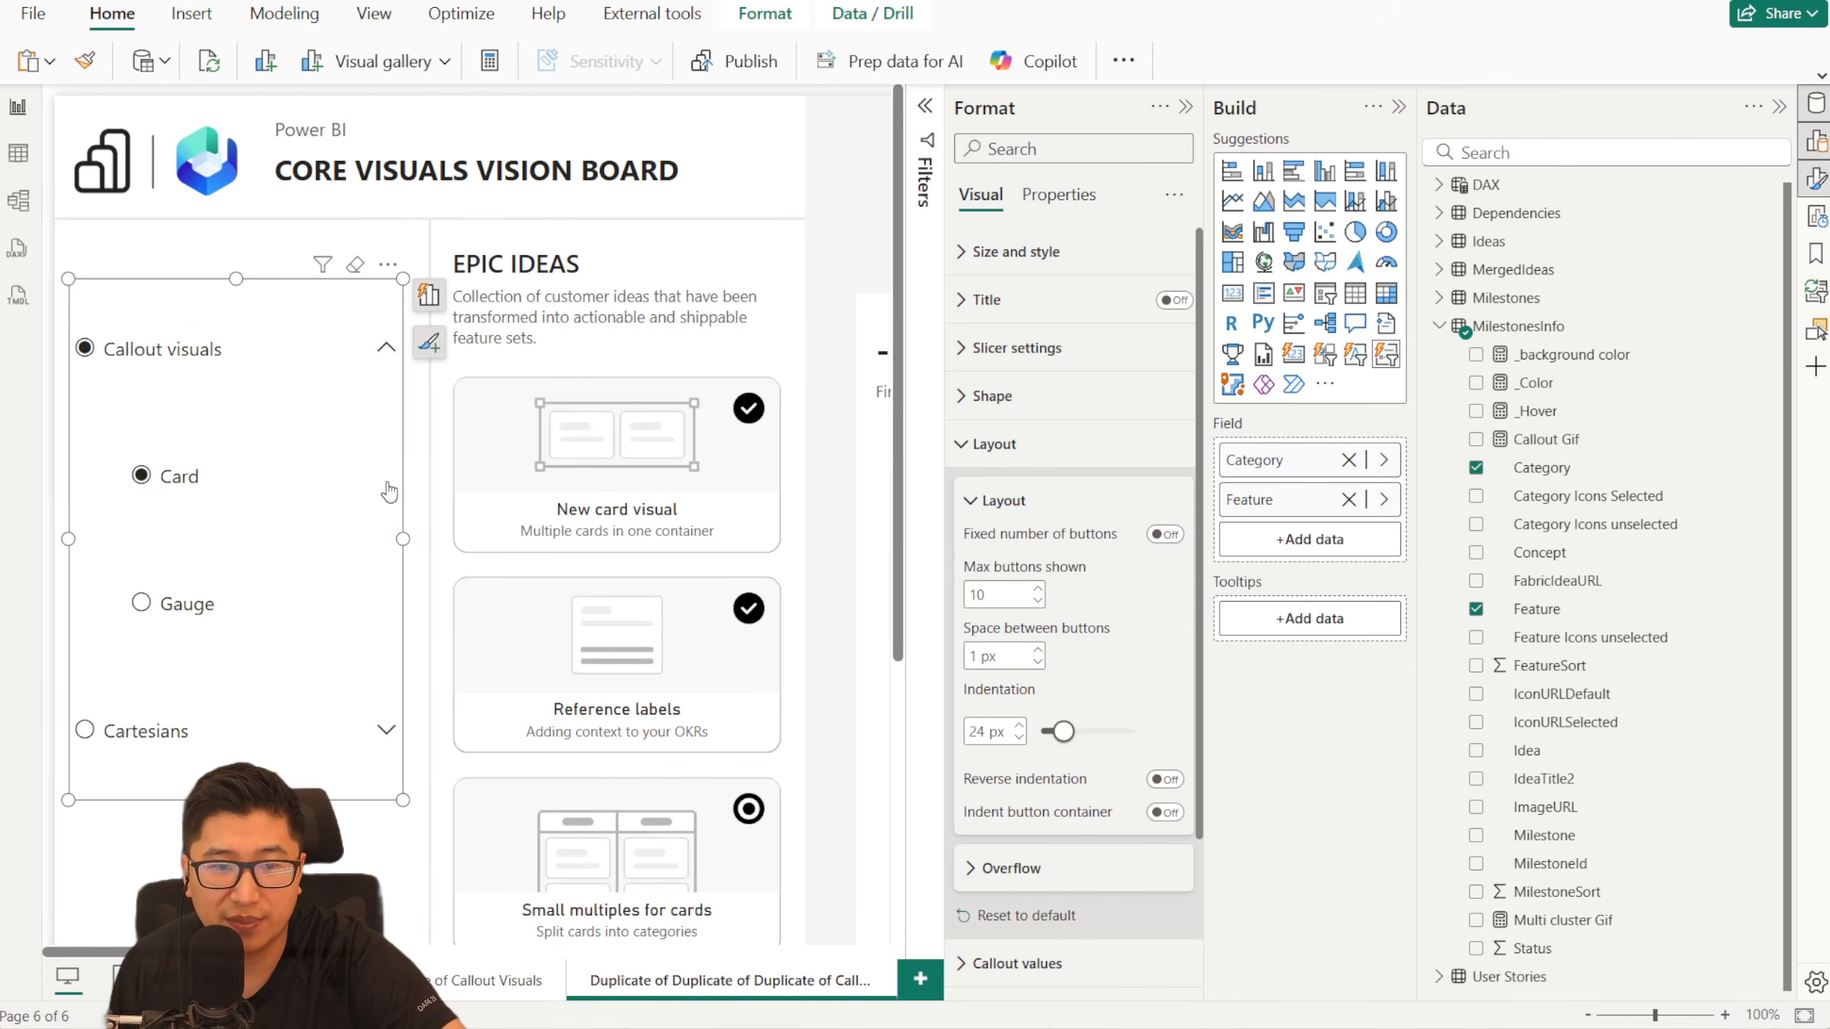
{"action": "left_click", "coordinate": [386, 731]}
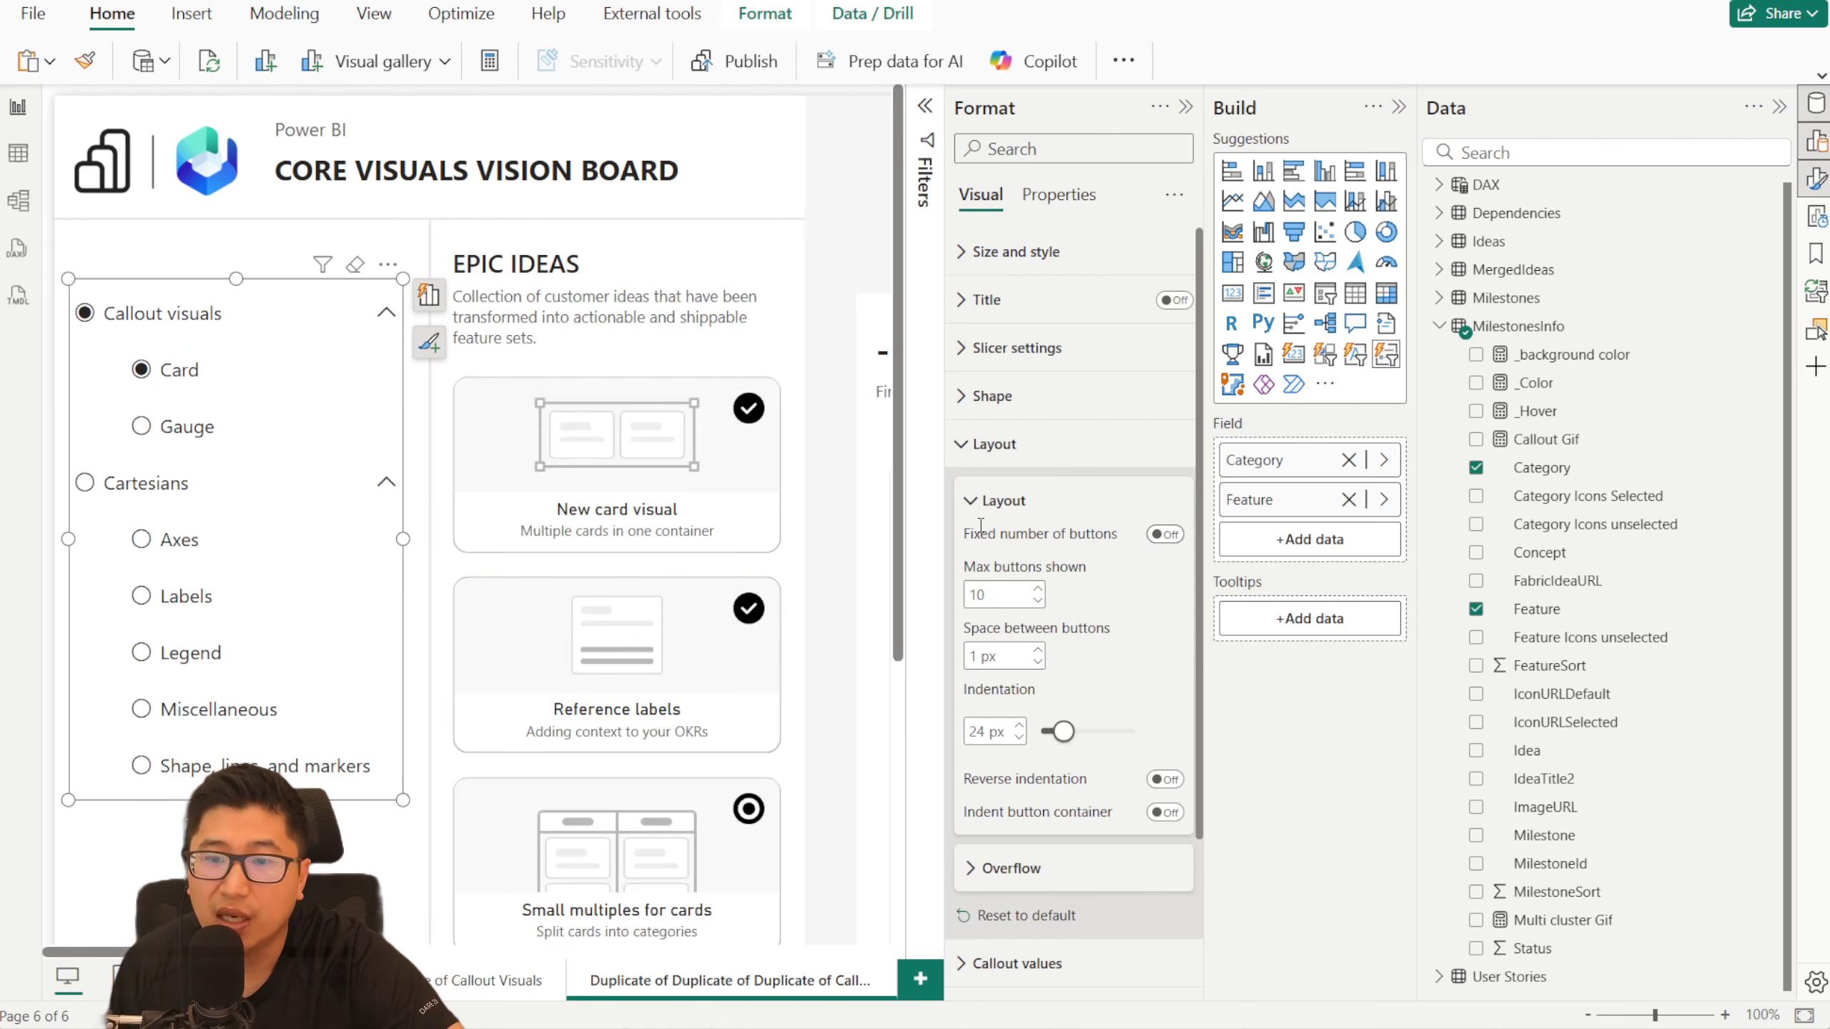
- Try a fixed layout with 4 buttons shown by collapsing and expanding the Cartesians and Callout visuals categories
{"action": "left_click", "coordinate": [1178, 539]}
{"action": "left_click", "coordinate": [995, 596]}
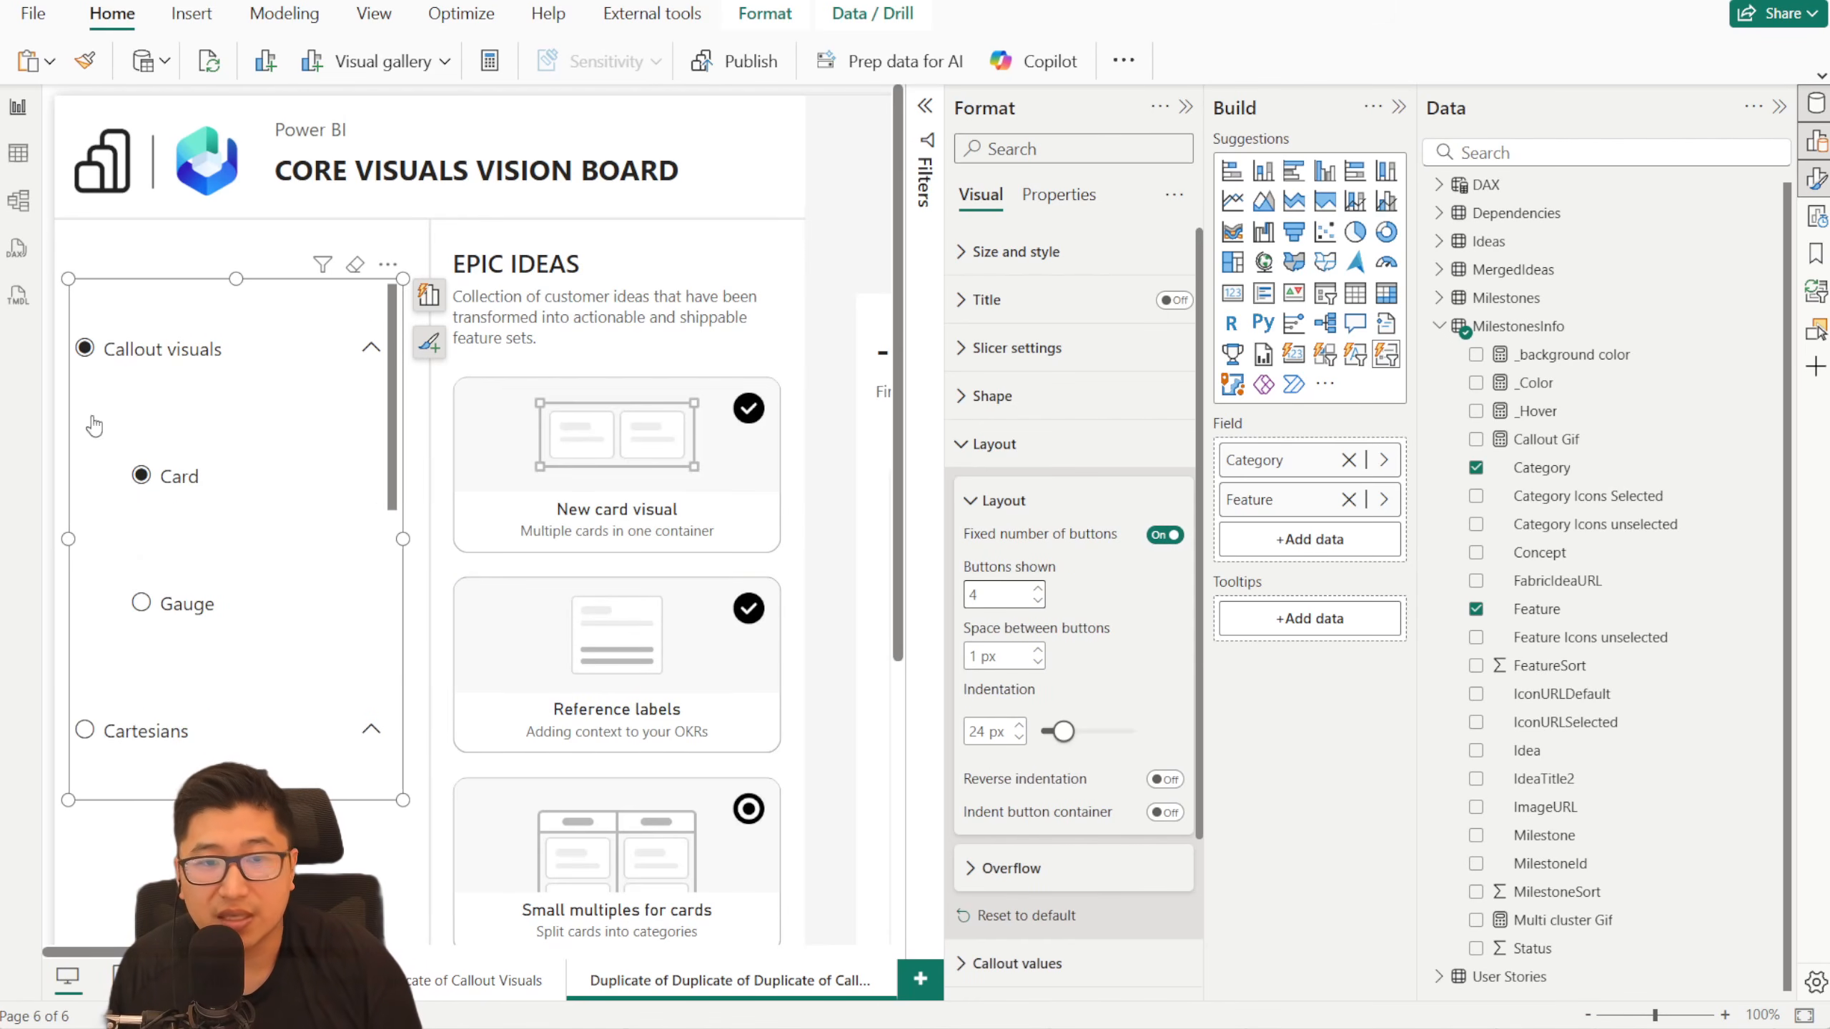
{"action": "left_click", "coordinate": [375, 733]}
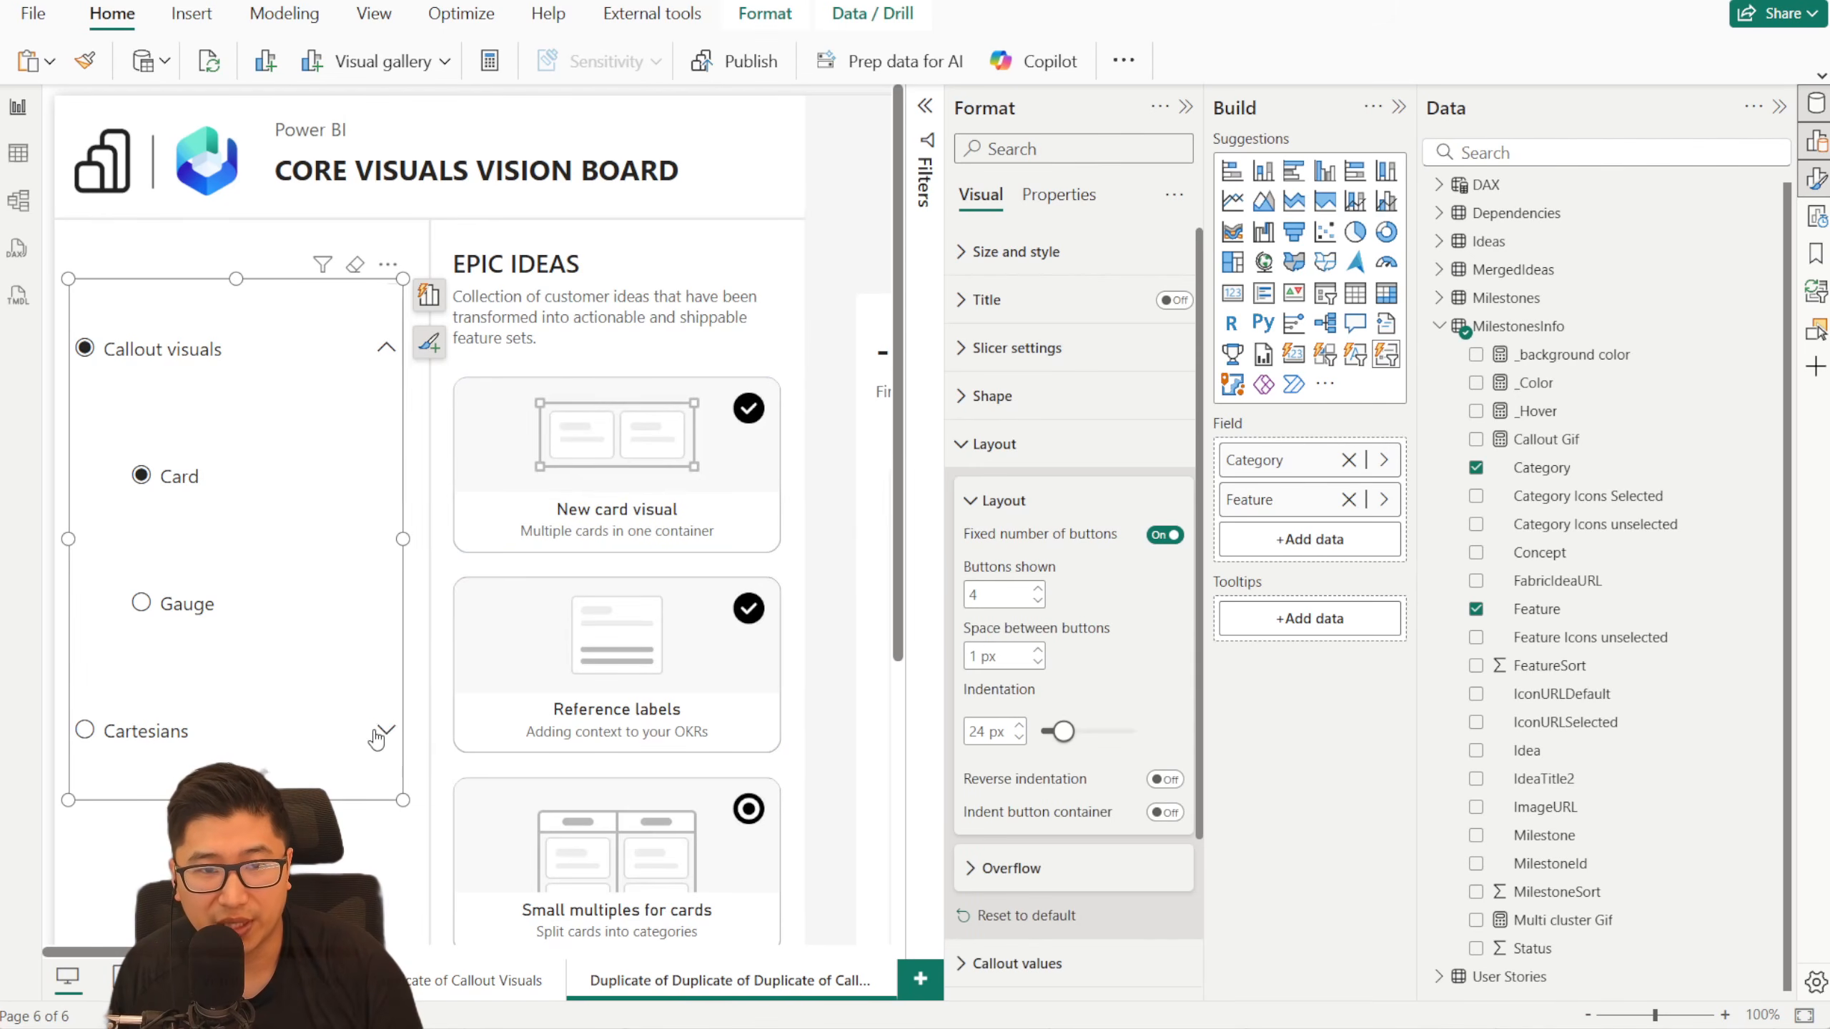
{"action": "left_click", "coordinate": [386, 347]}
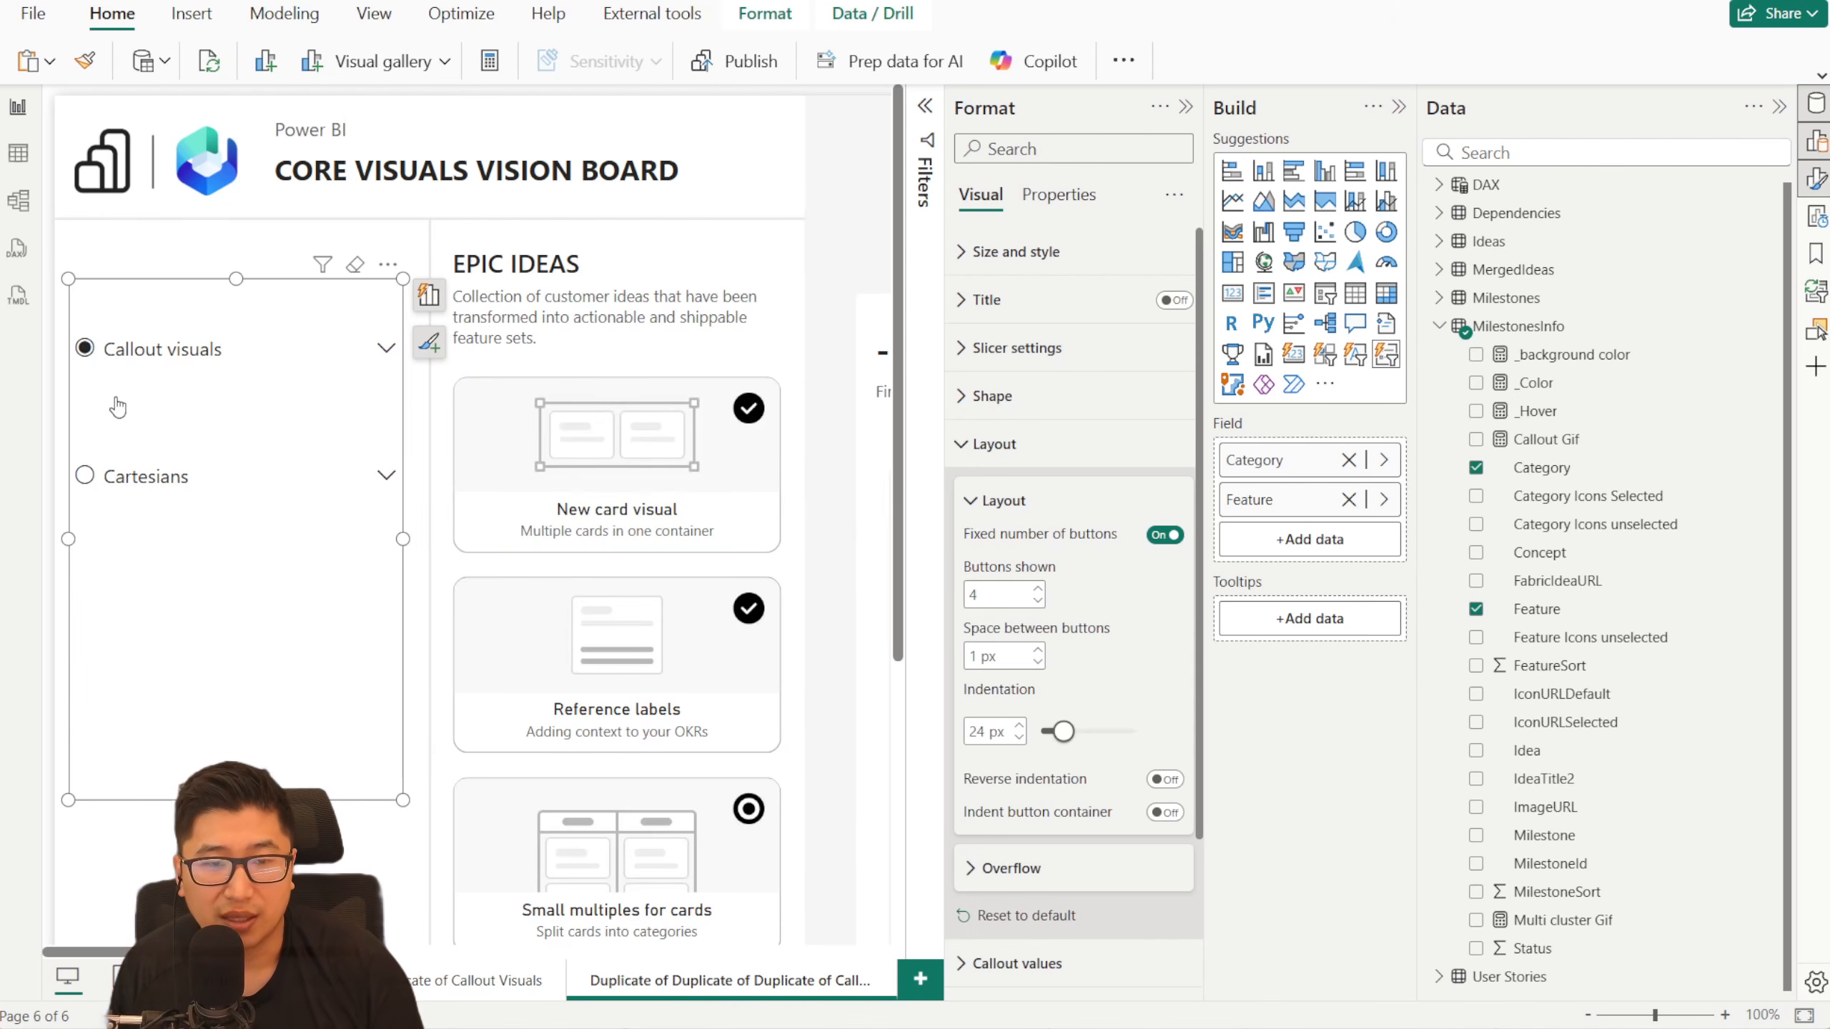
{"action": "left_click", "coordinate": [387, 479]}
{"action": "left_click", "coordinate": [371, 349]}
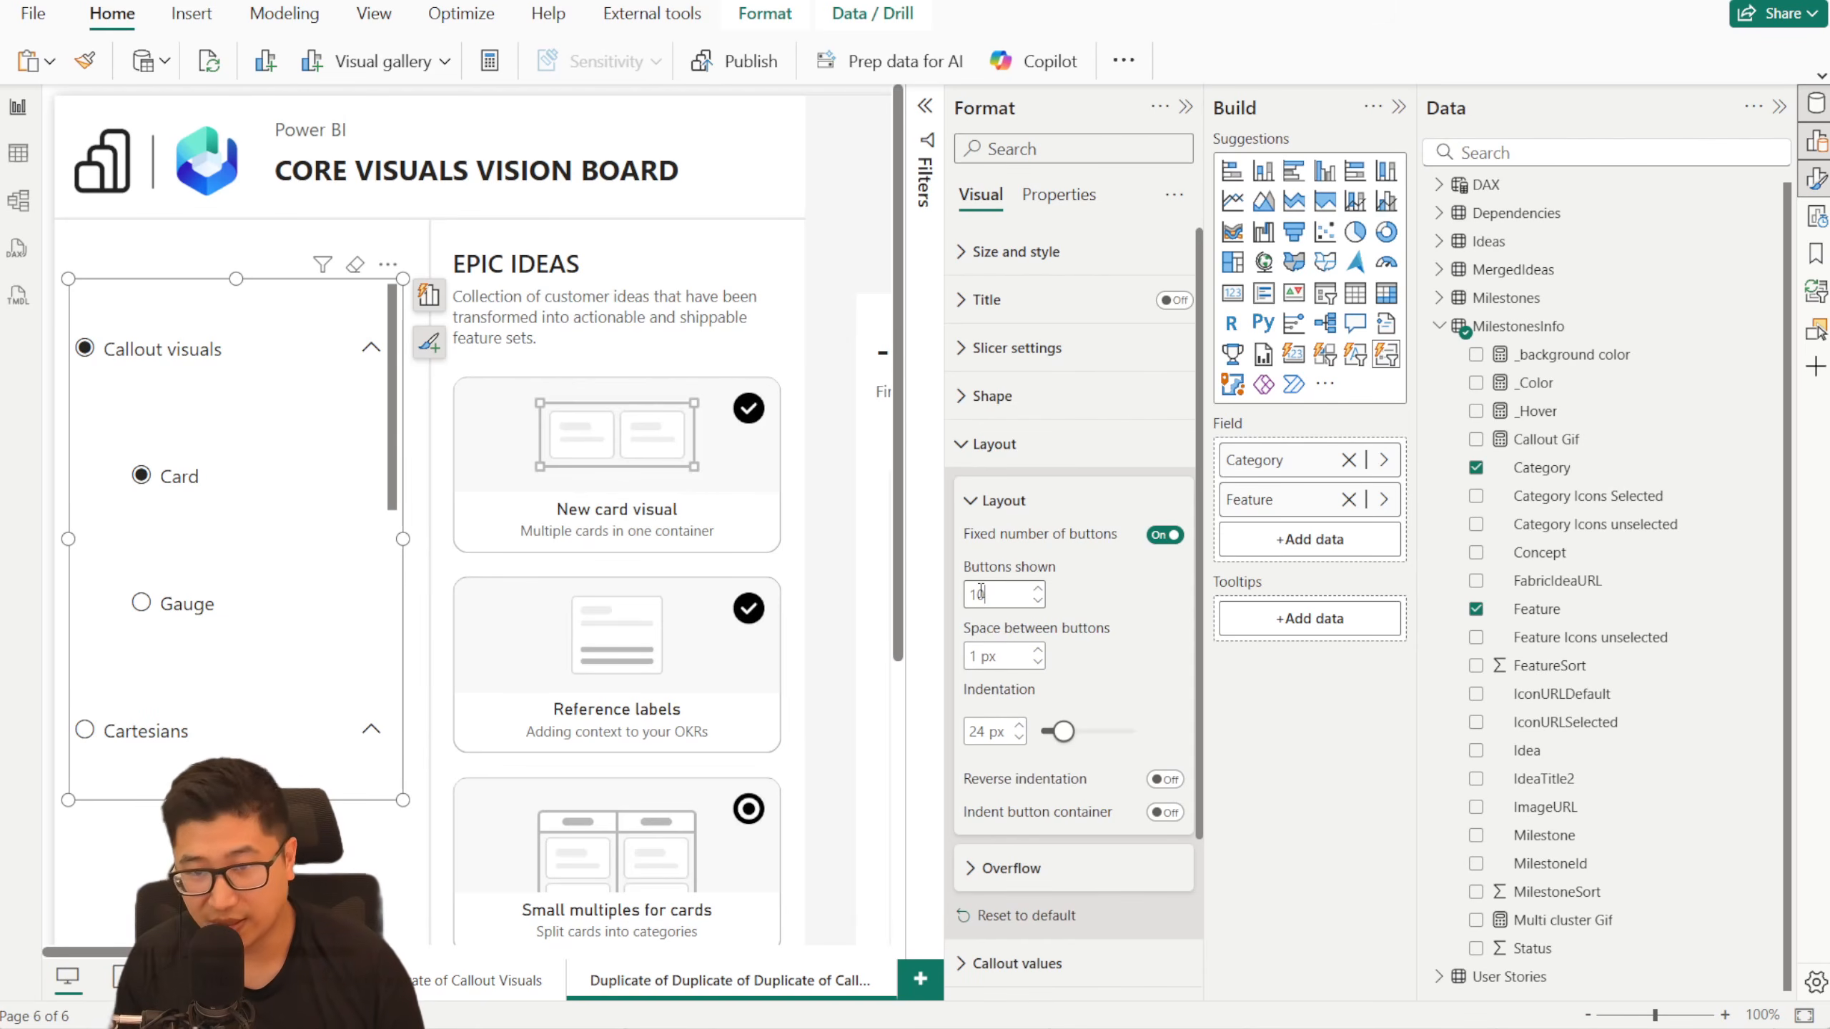
- Set the fixed Buttons shown to 10, comparing it with the non-fixed layout while Cartesians is collapsed
{"action": "left_click", "coordinate": [1166, 535]}
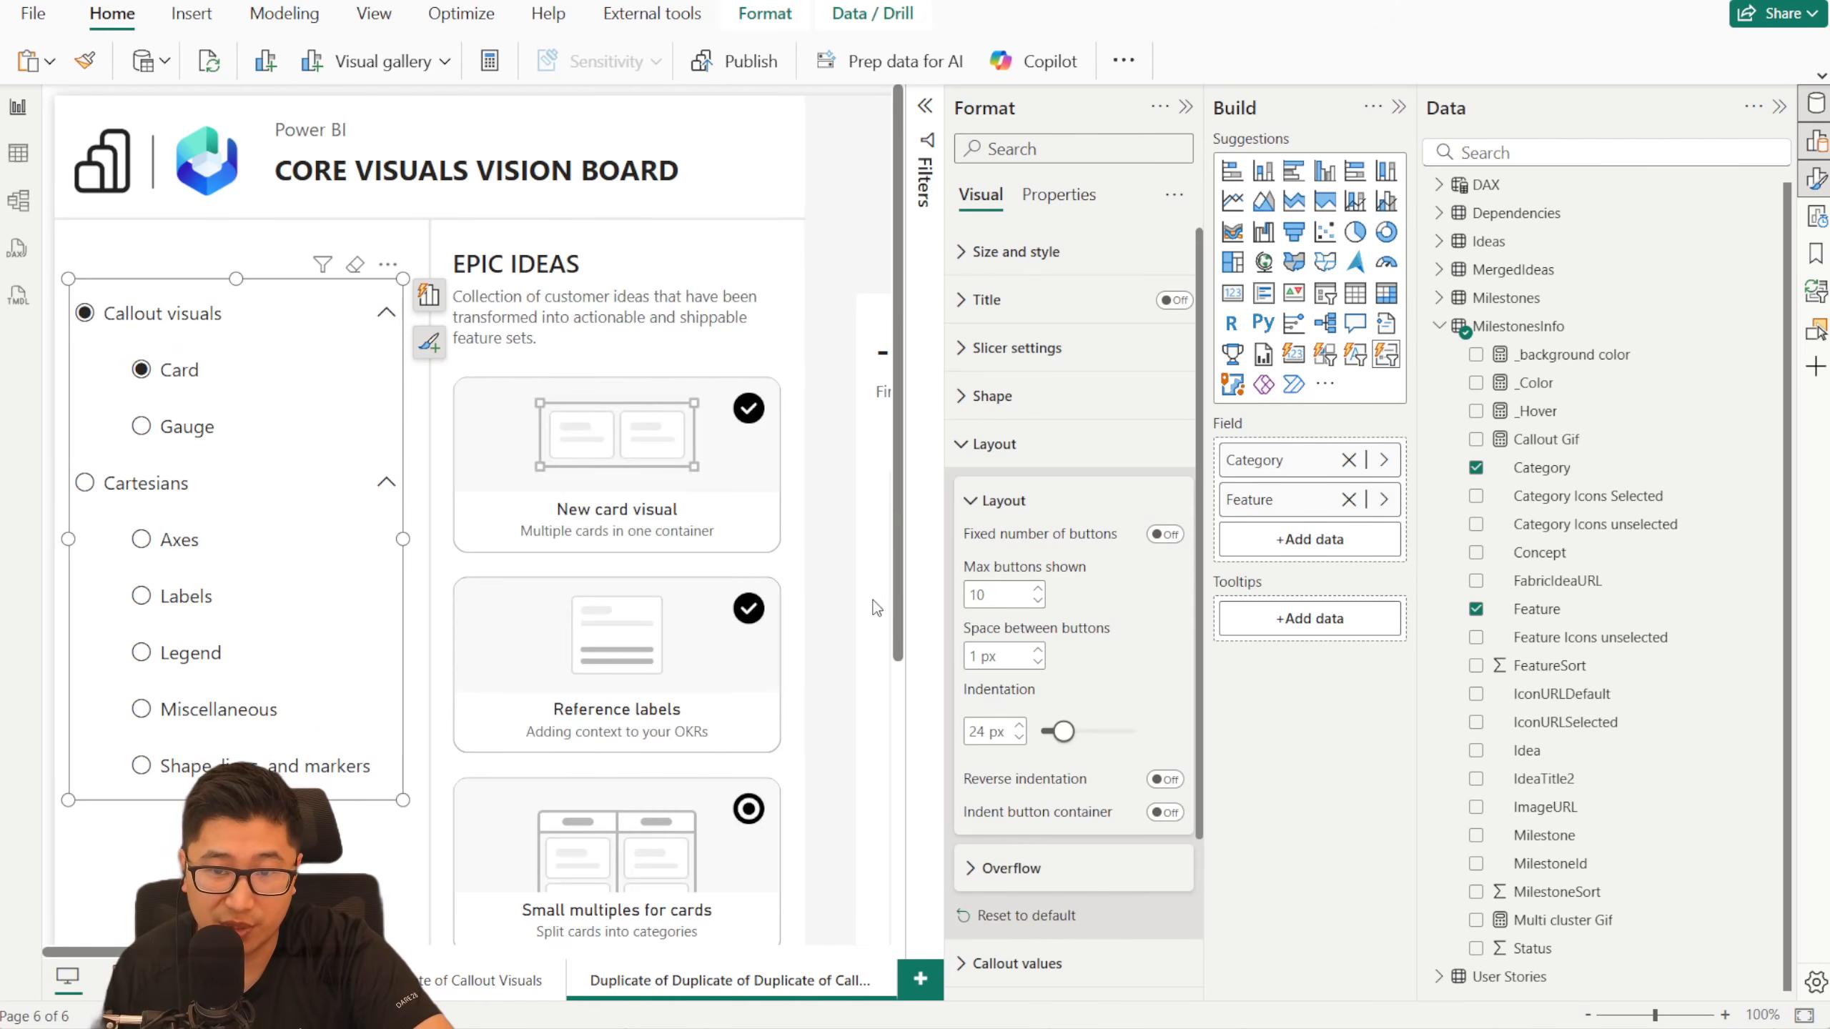
{"action": "left_click", "coordinate": [384, 483]}
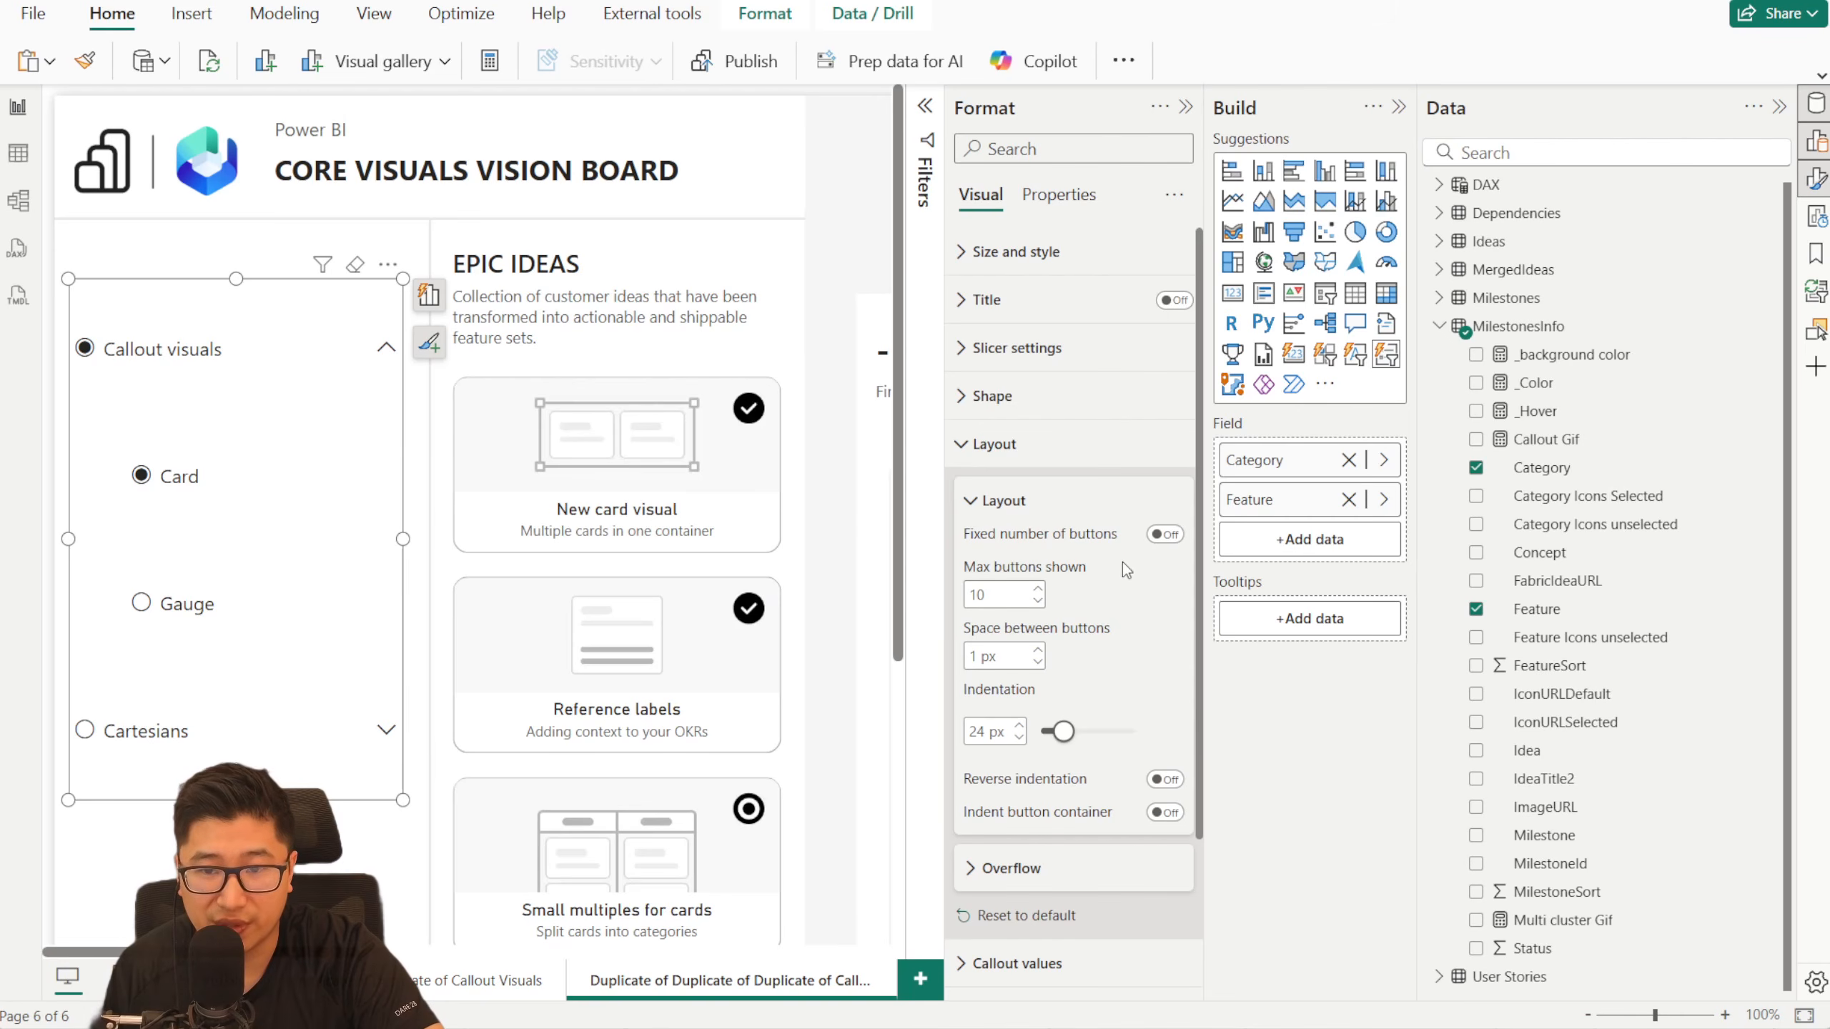
{"action": "left_click", "coordinate": [1165, 534]}
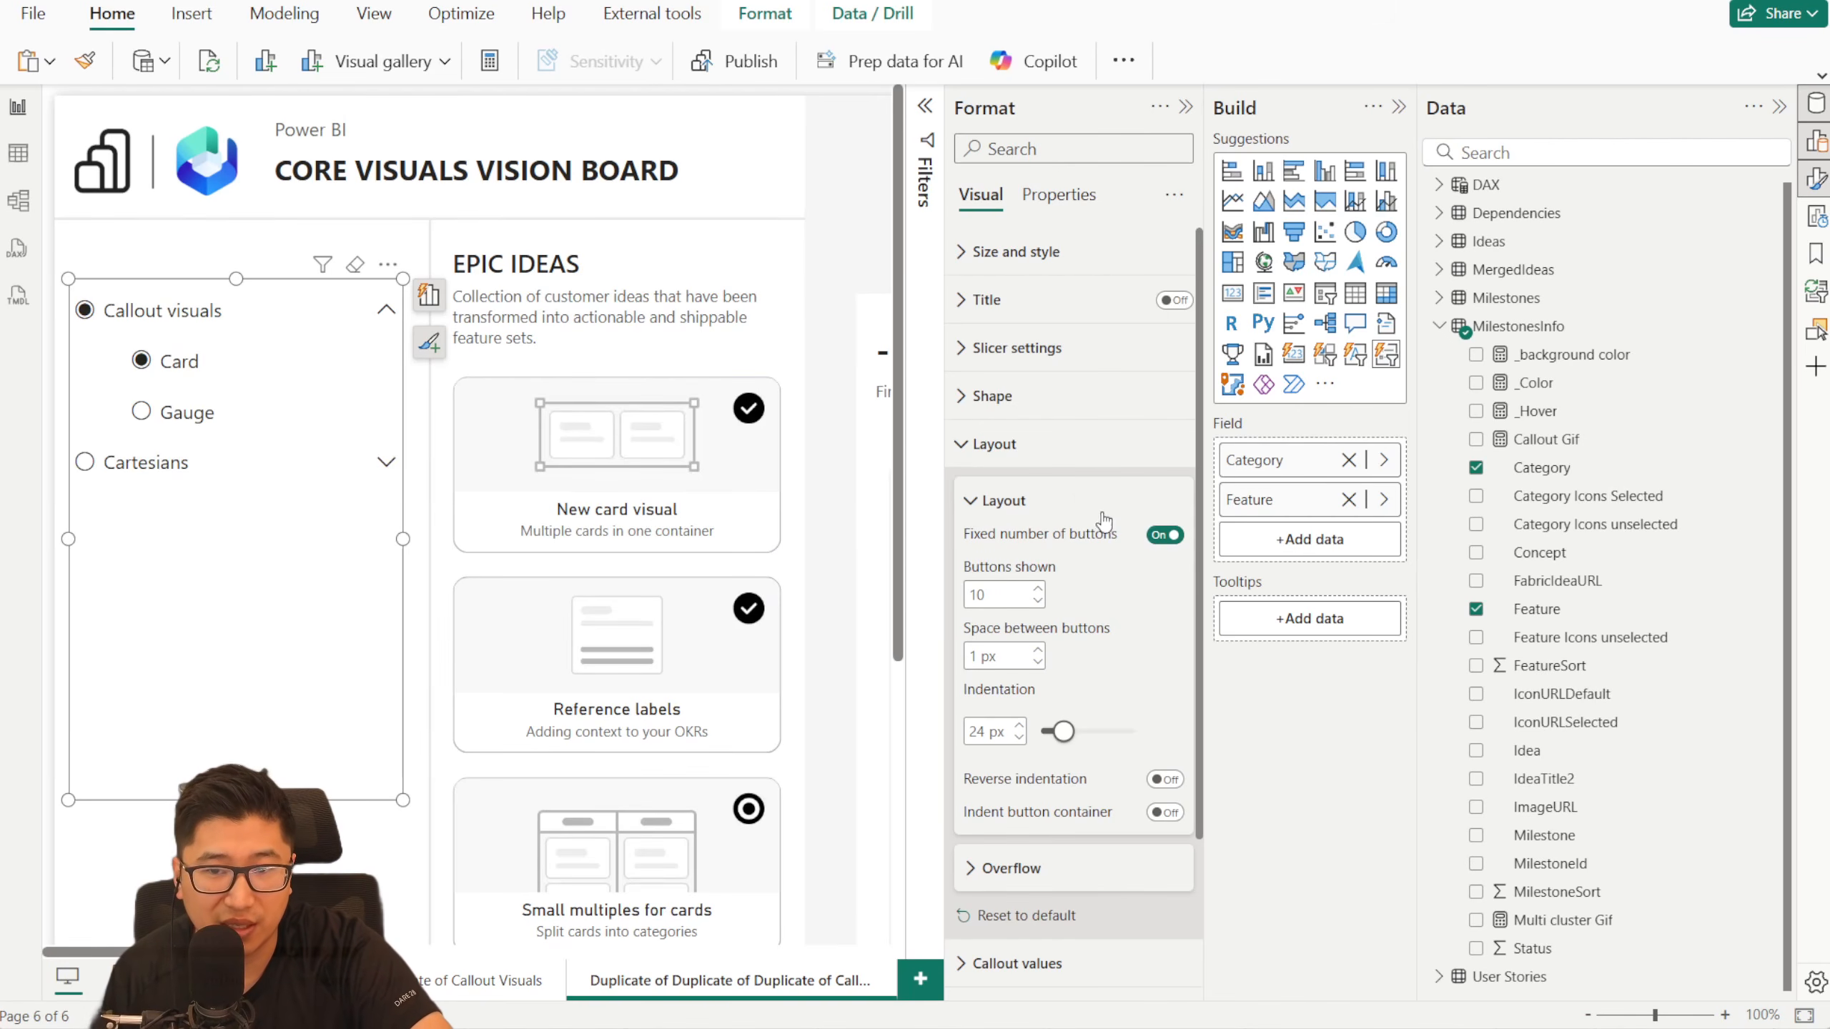
- Test the fixed ten-button layout by expanding and collapsing Cartesians and Callout visuals, and reselect the slicer
{"action": "left_click", "coordinate": [386, 461]}
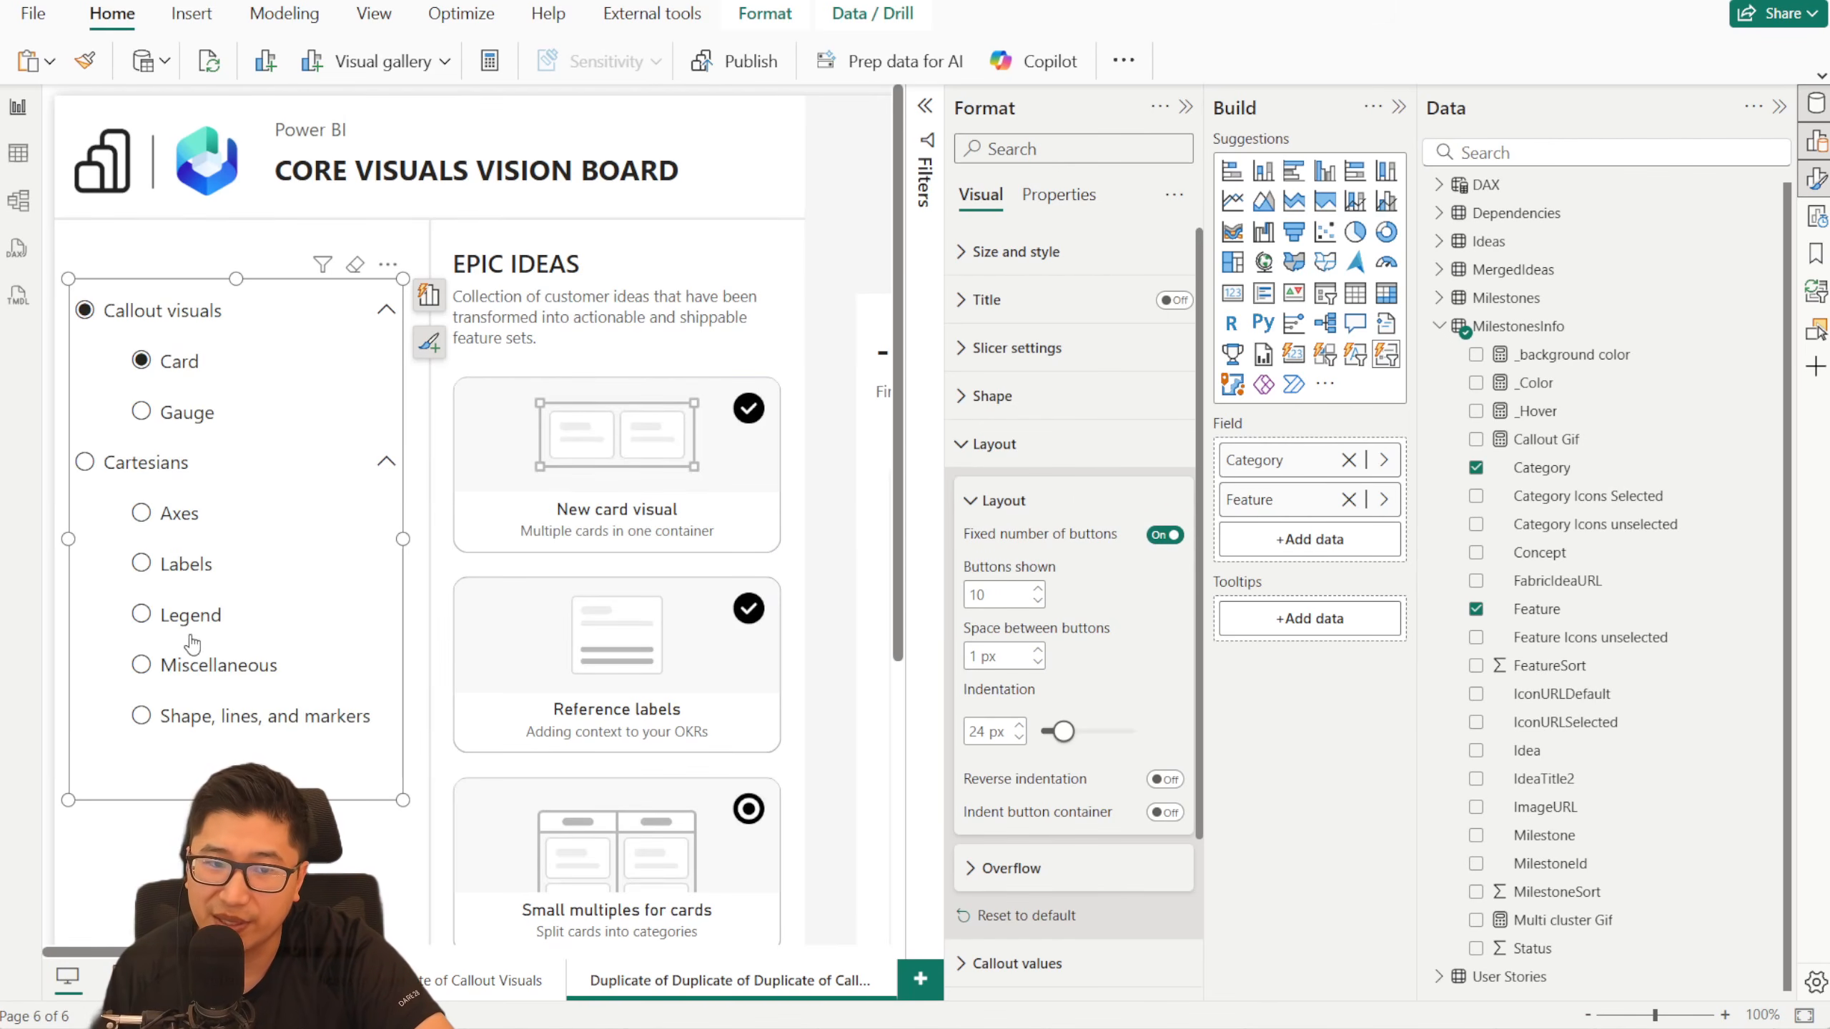
{"action": "left_click", "coordinate": [392, 467]}
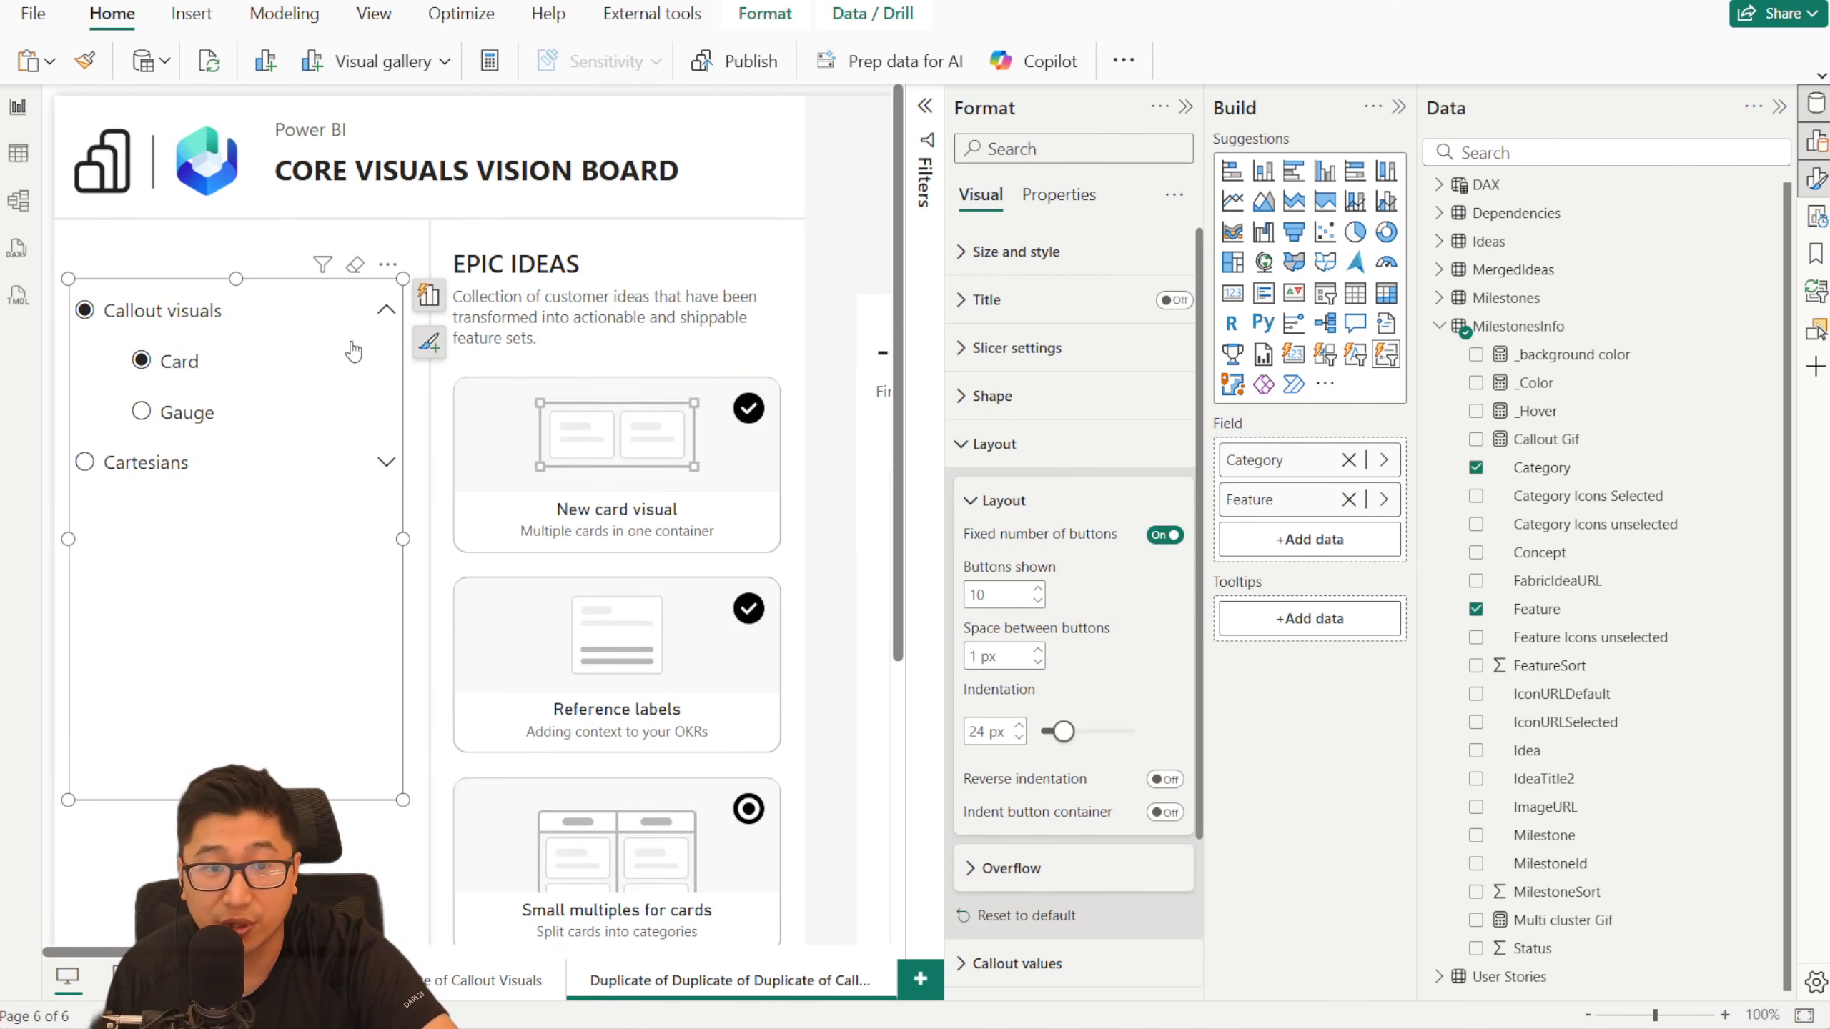
{"action": "left_click", "coordinate": [384, 316]}
{"action": "left_click", "coordinate": [384, 316]}
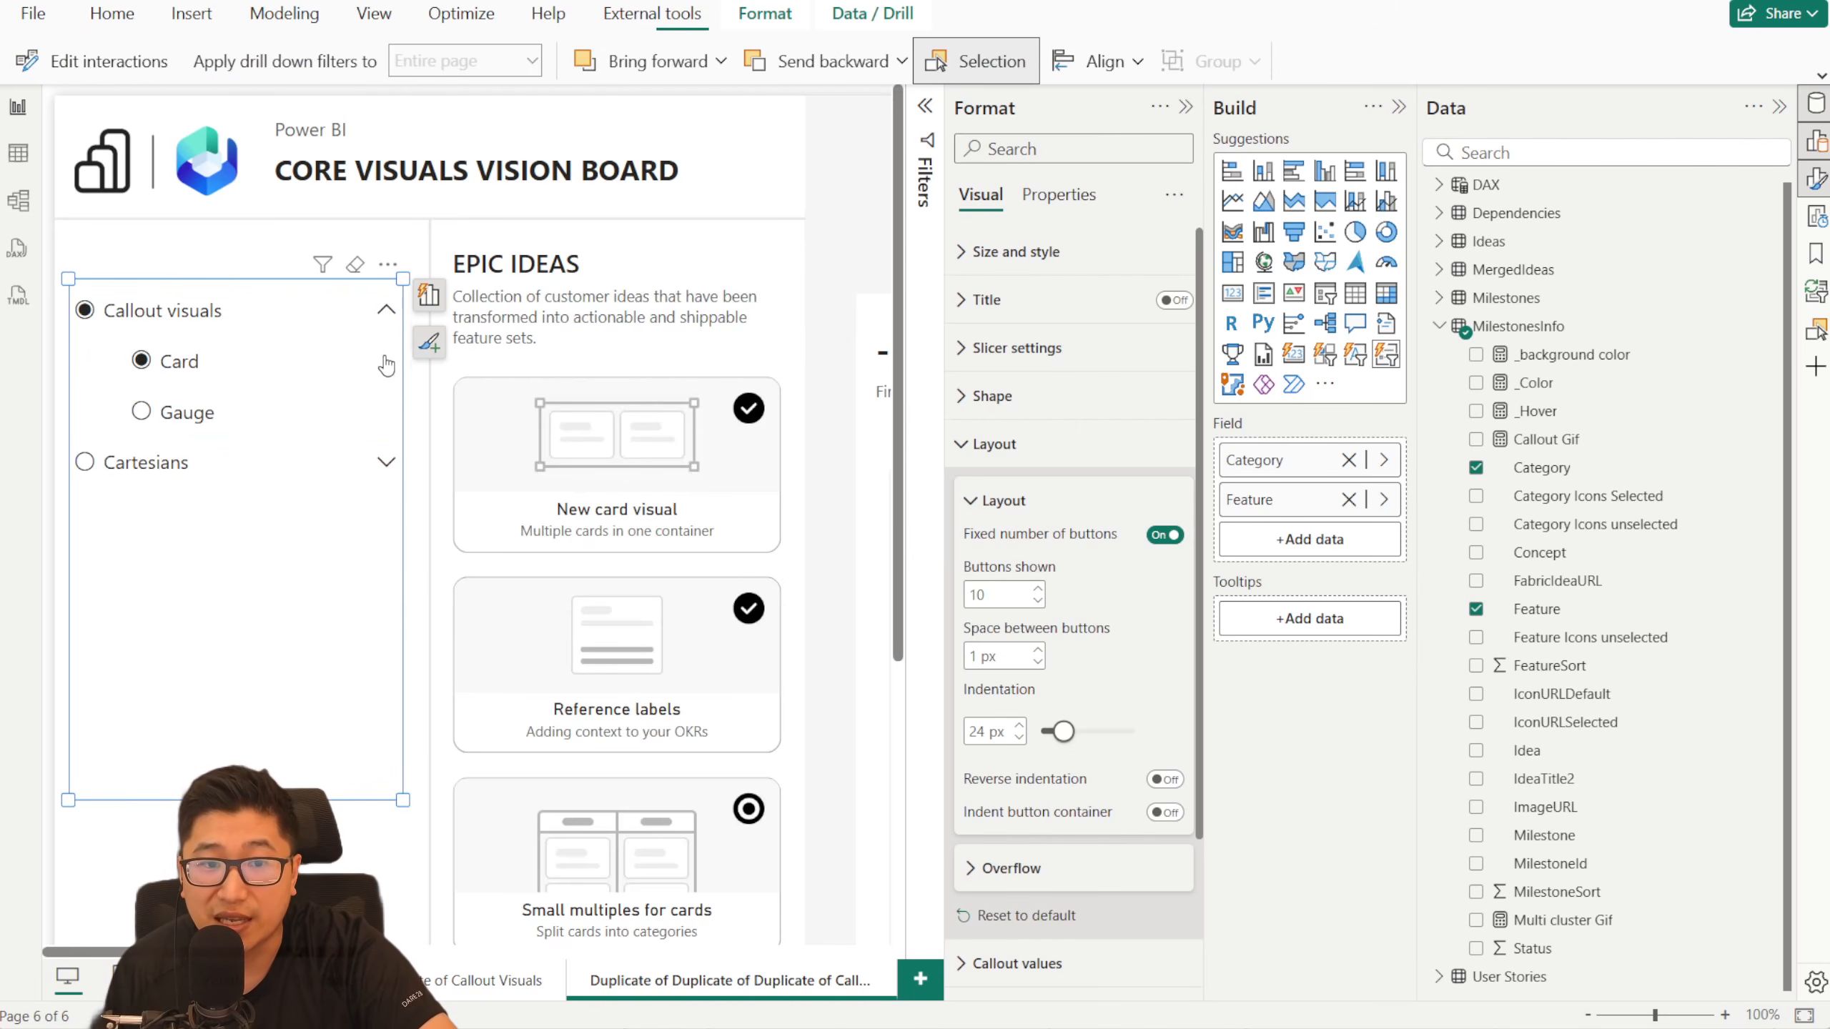
{"action": "left_click", "coordinate": [249, 250]}
{"action": "left_click", "coordinate": [834, 648]}
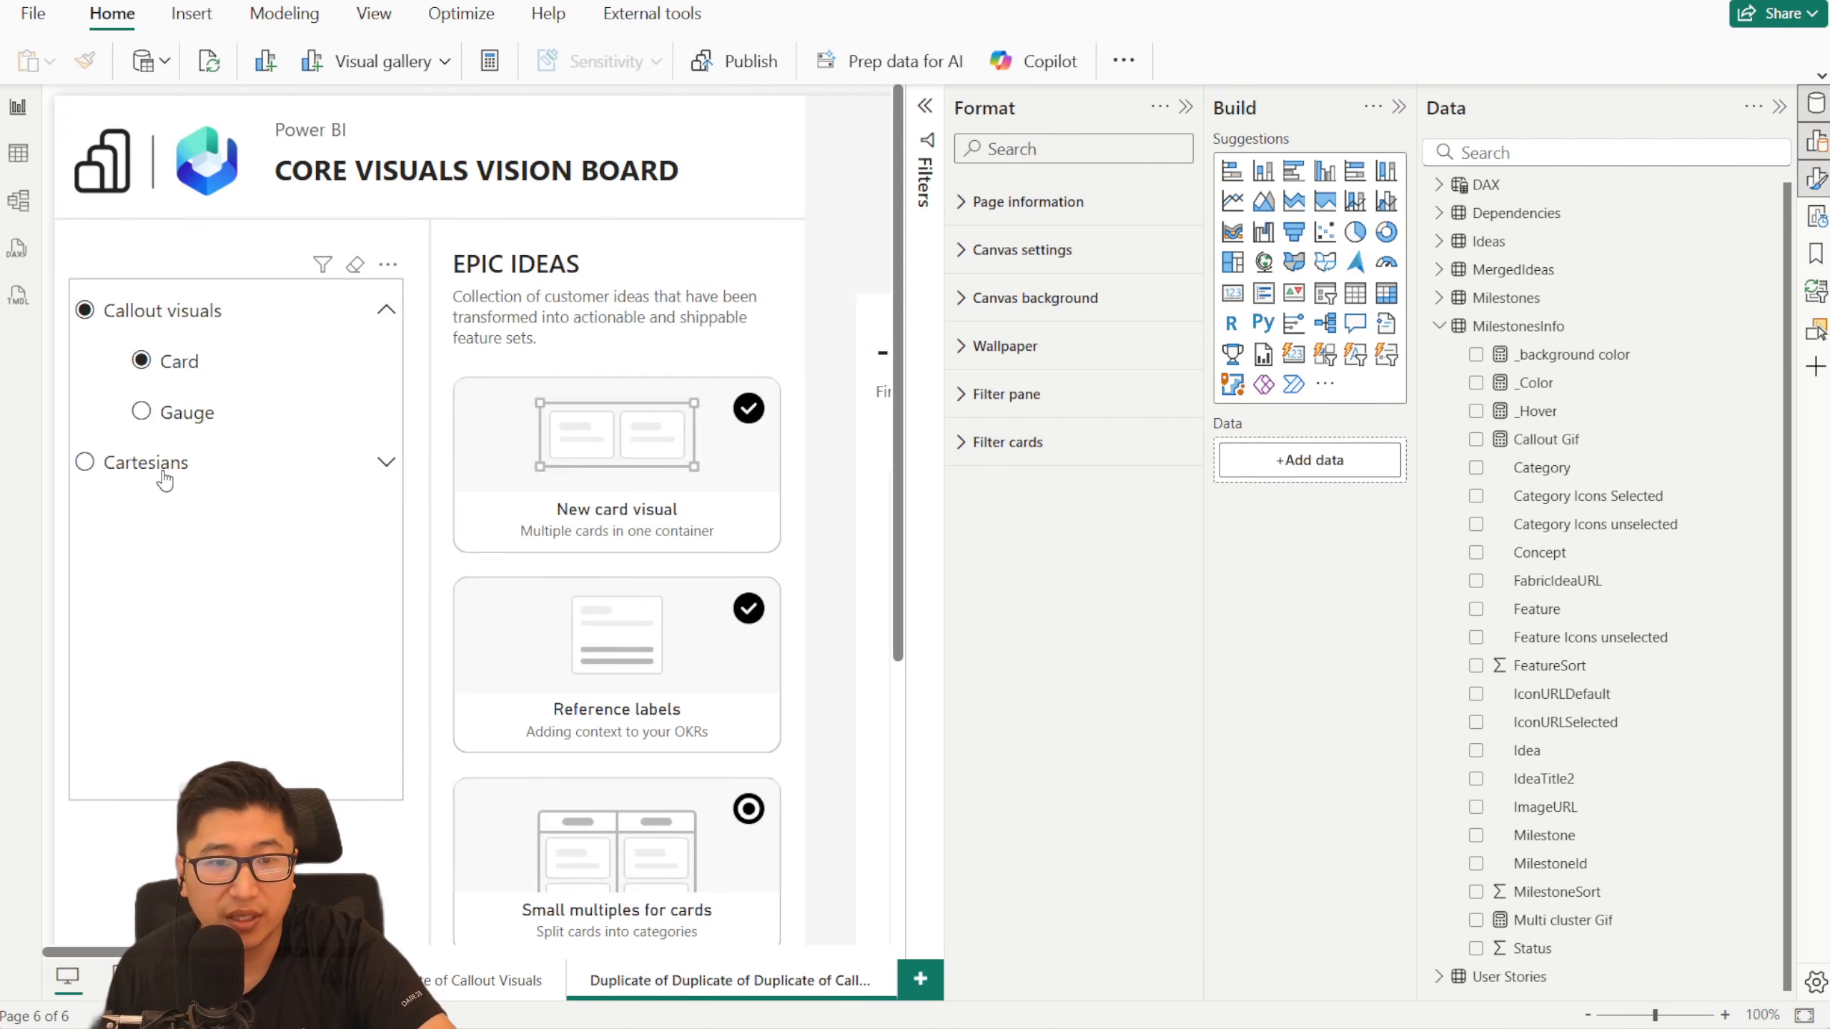
{"action": "left_click", "coordinate": [169, 498]}
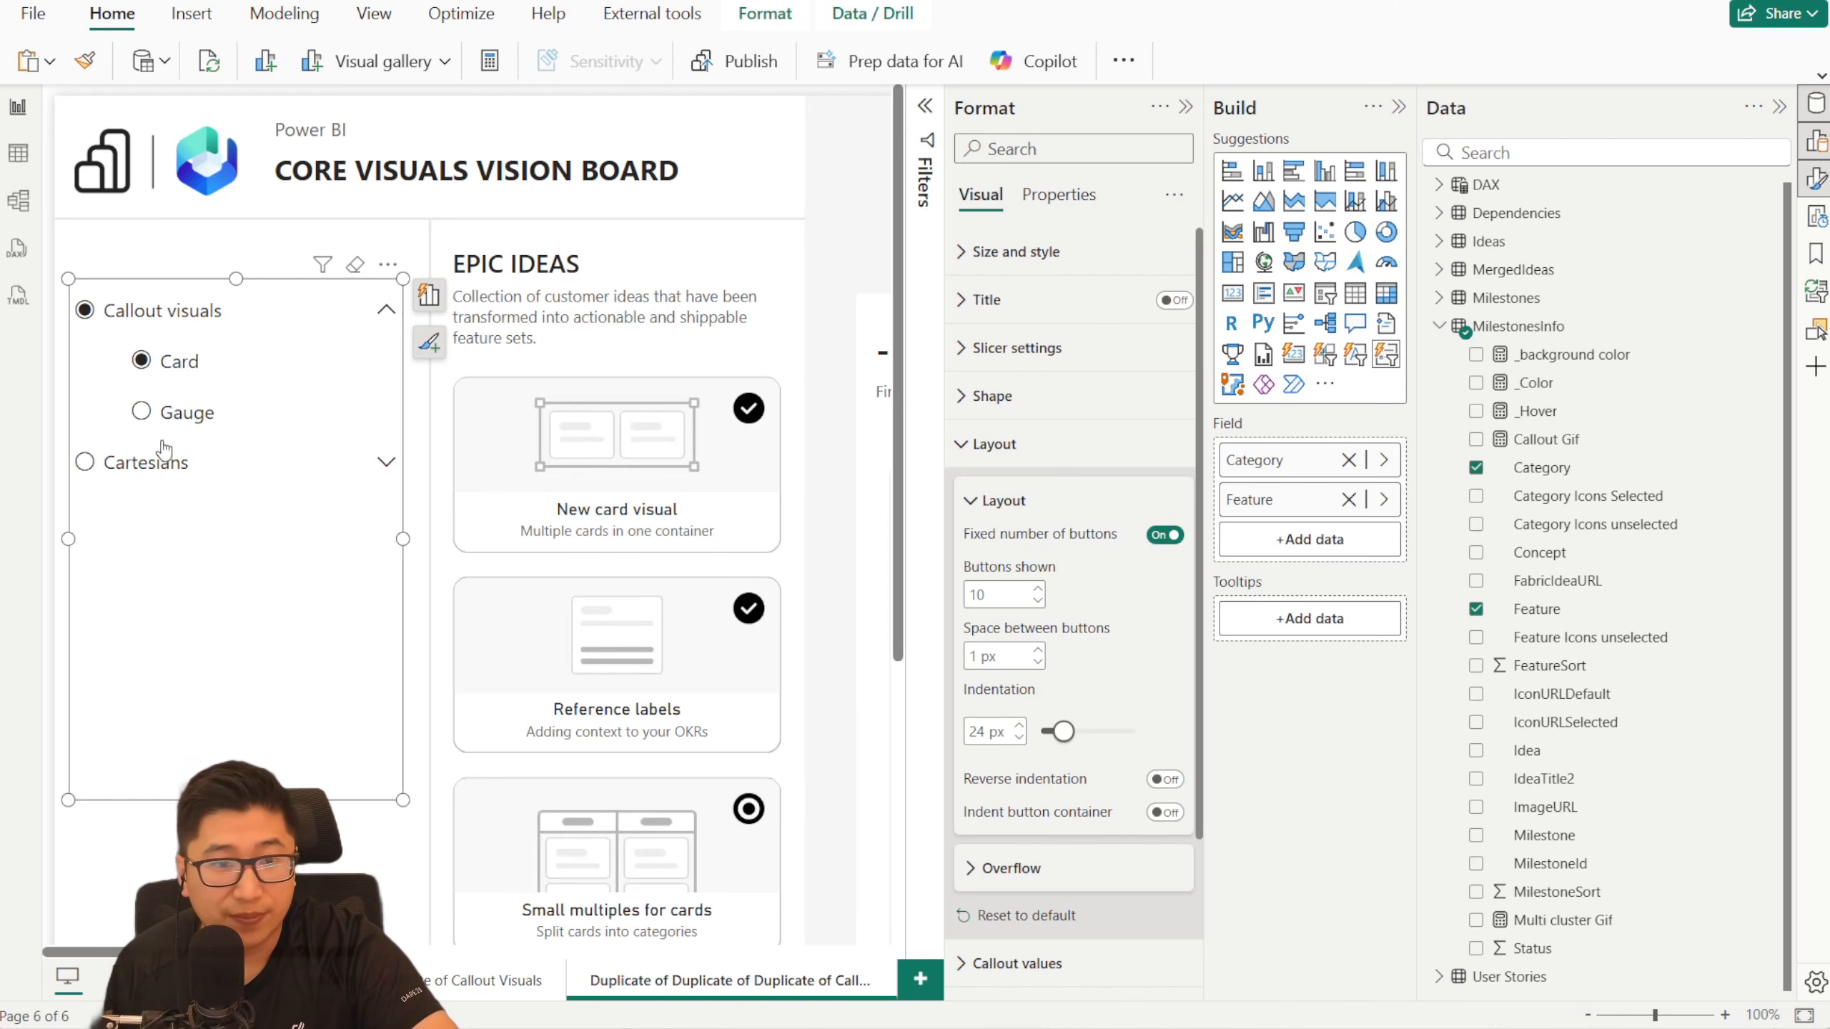
- Try Reverse indentation and a 26 px indentation, and turn on Indent button container
{"action": "left_click", "coordinate": [1173, 783]}
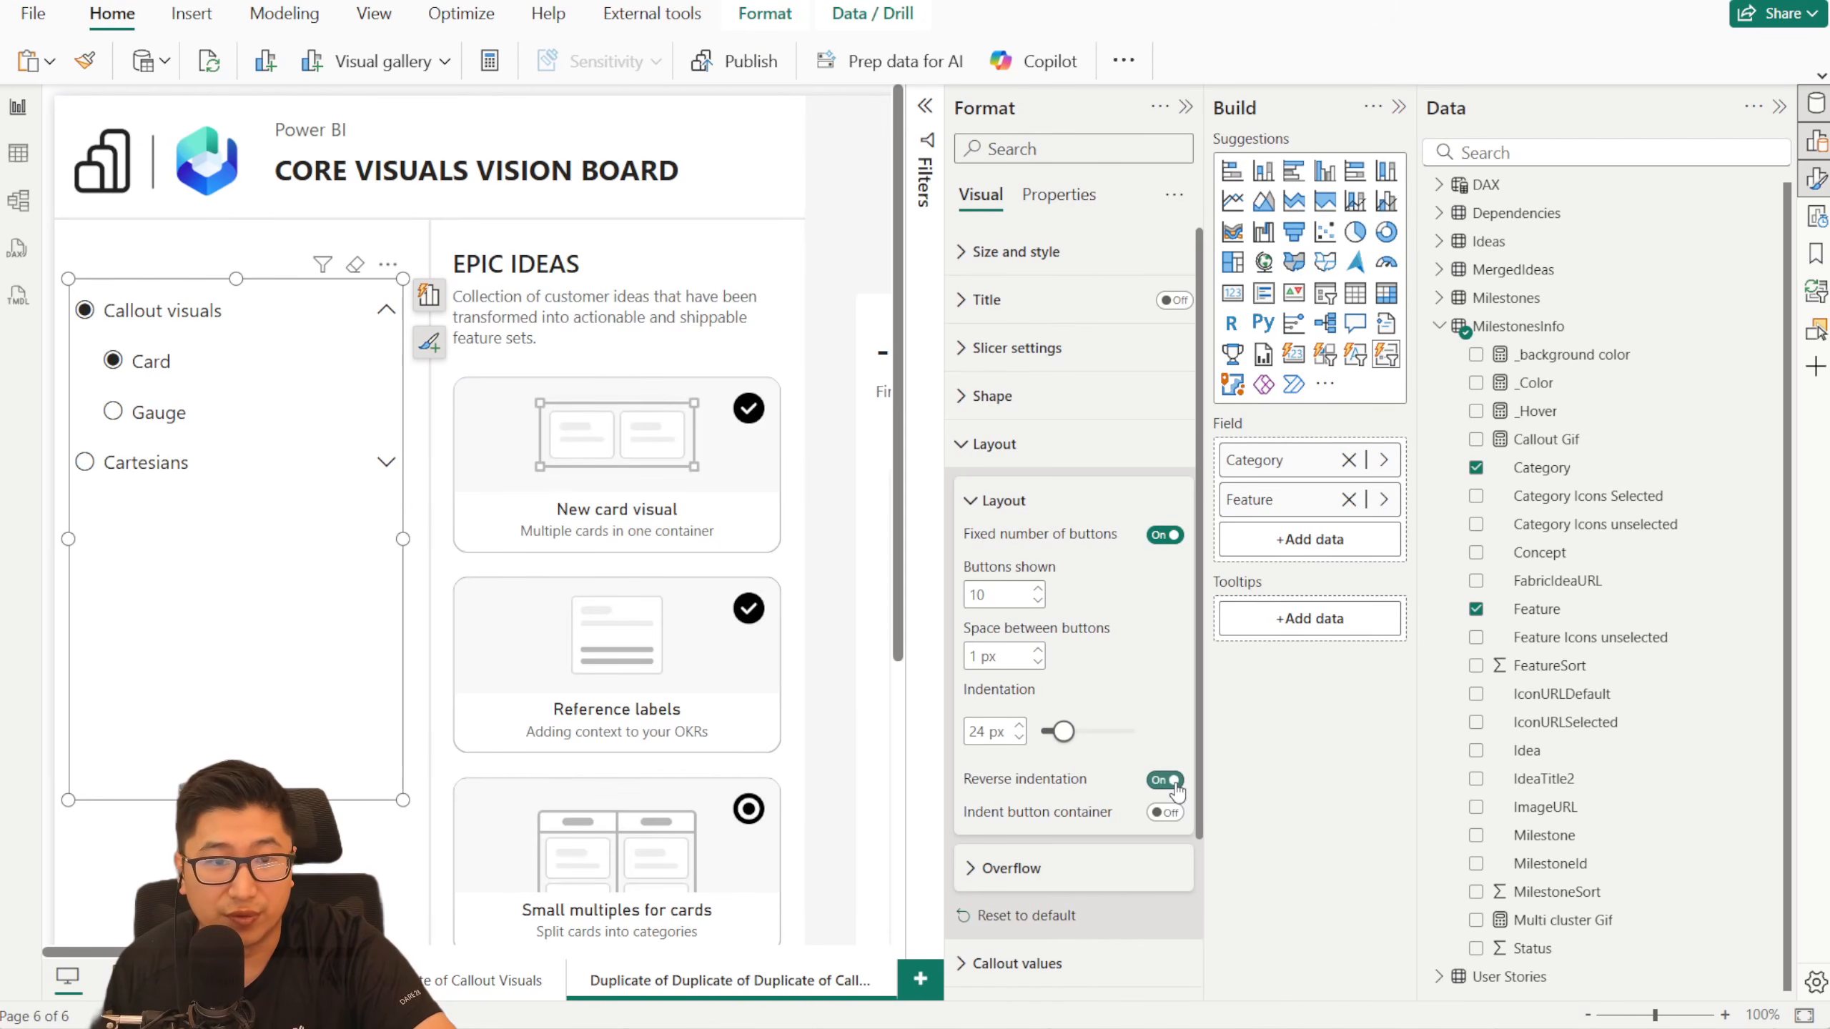
{"action": "left_click", "coordinate": [1164, 782]}
{"action": "mouse_move", "coordinate": [1063, 732]}
{"action": "left_mouse_down"}
{"action": "mouse_move", "coordinate": [1099, 734]}
{"action": "mouse_move", "coordinate": [1065, 732]}
{"action": "left_mouse_up"}
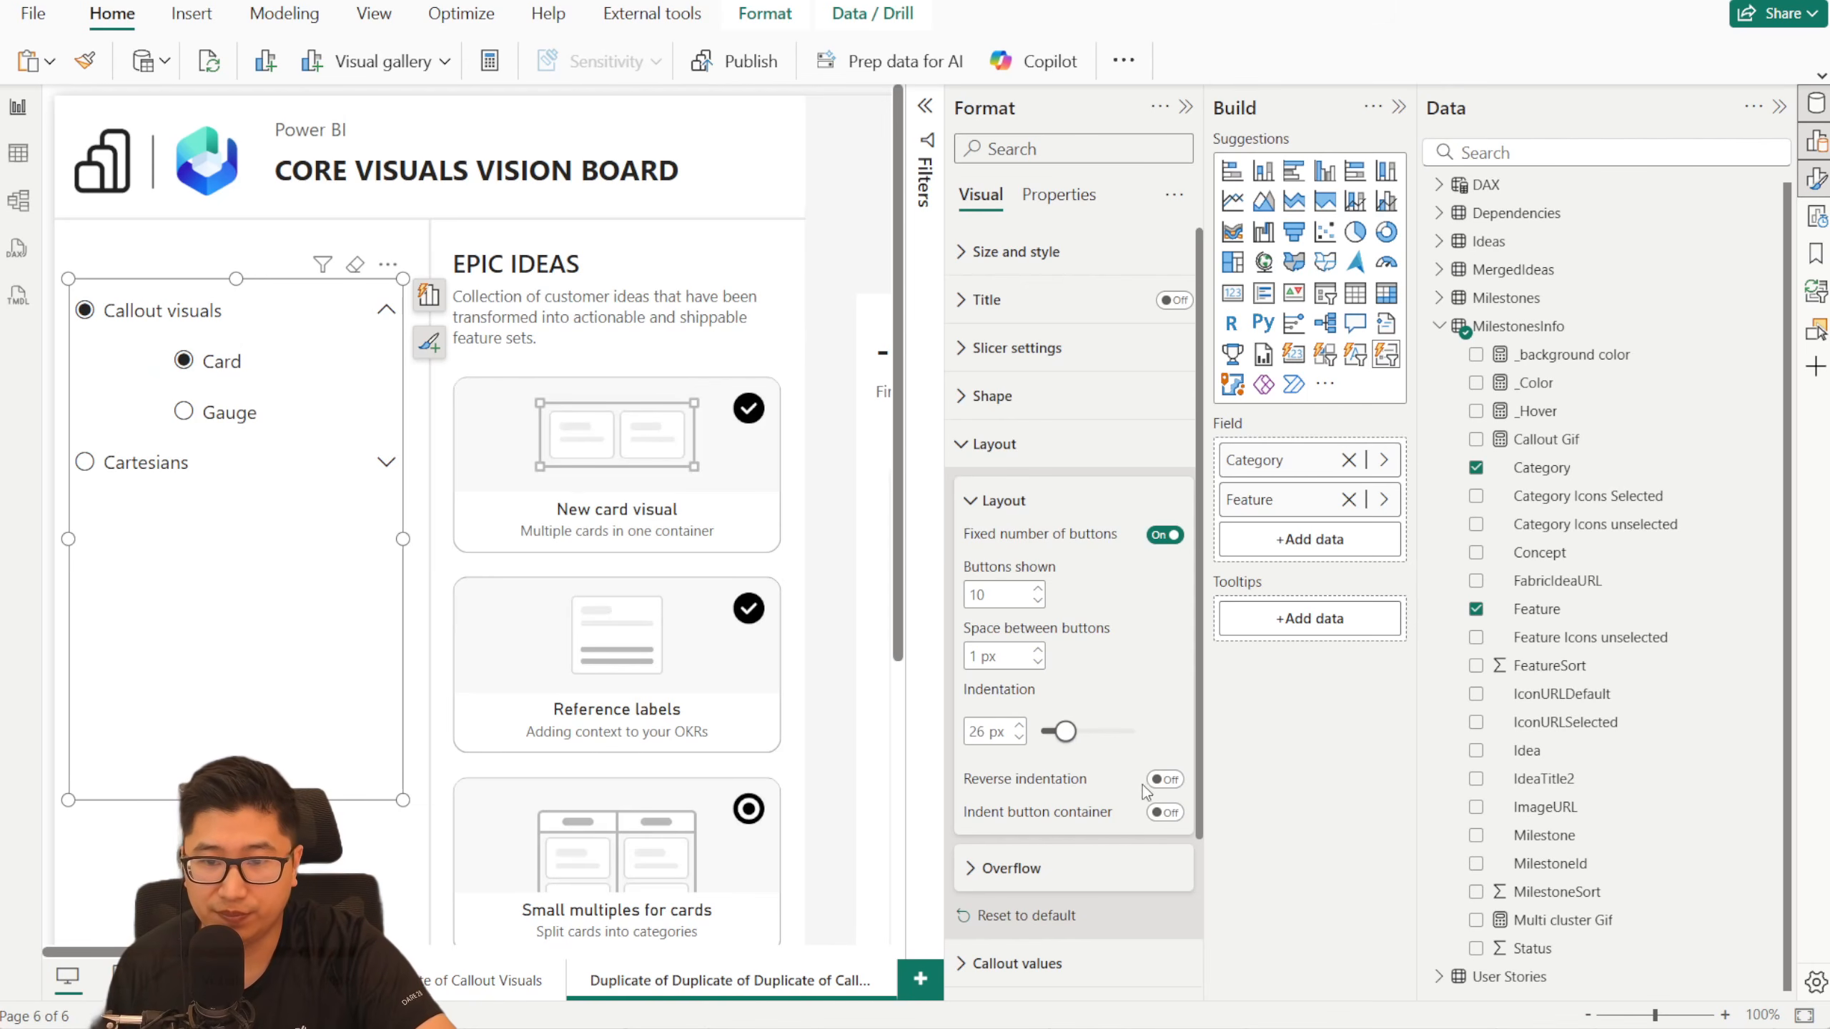
{"action": "left_click", "coordinate": [1165, 813]}
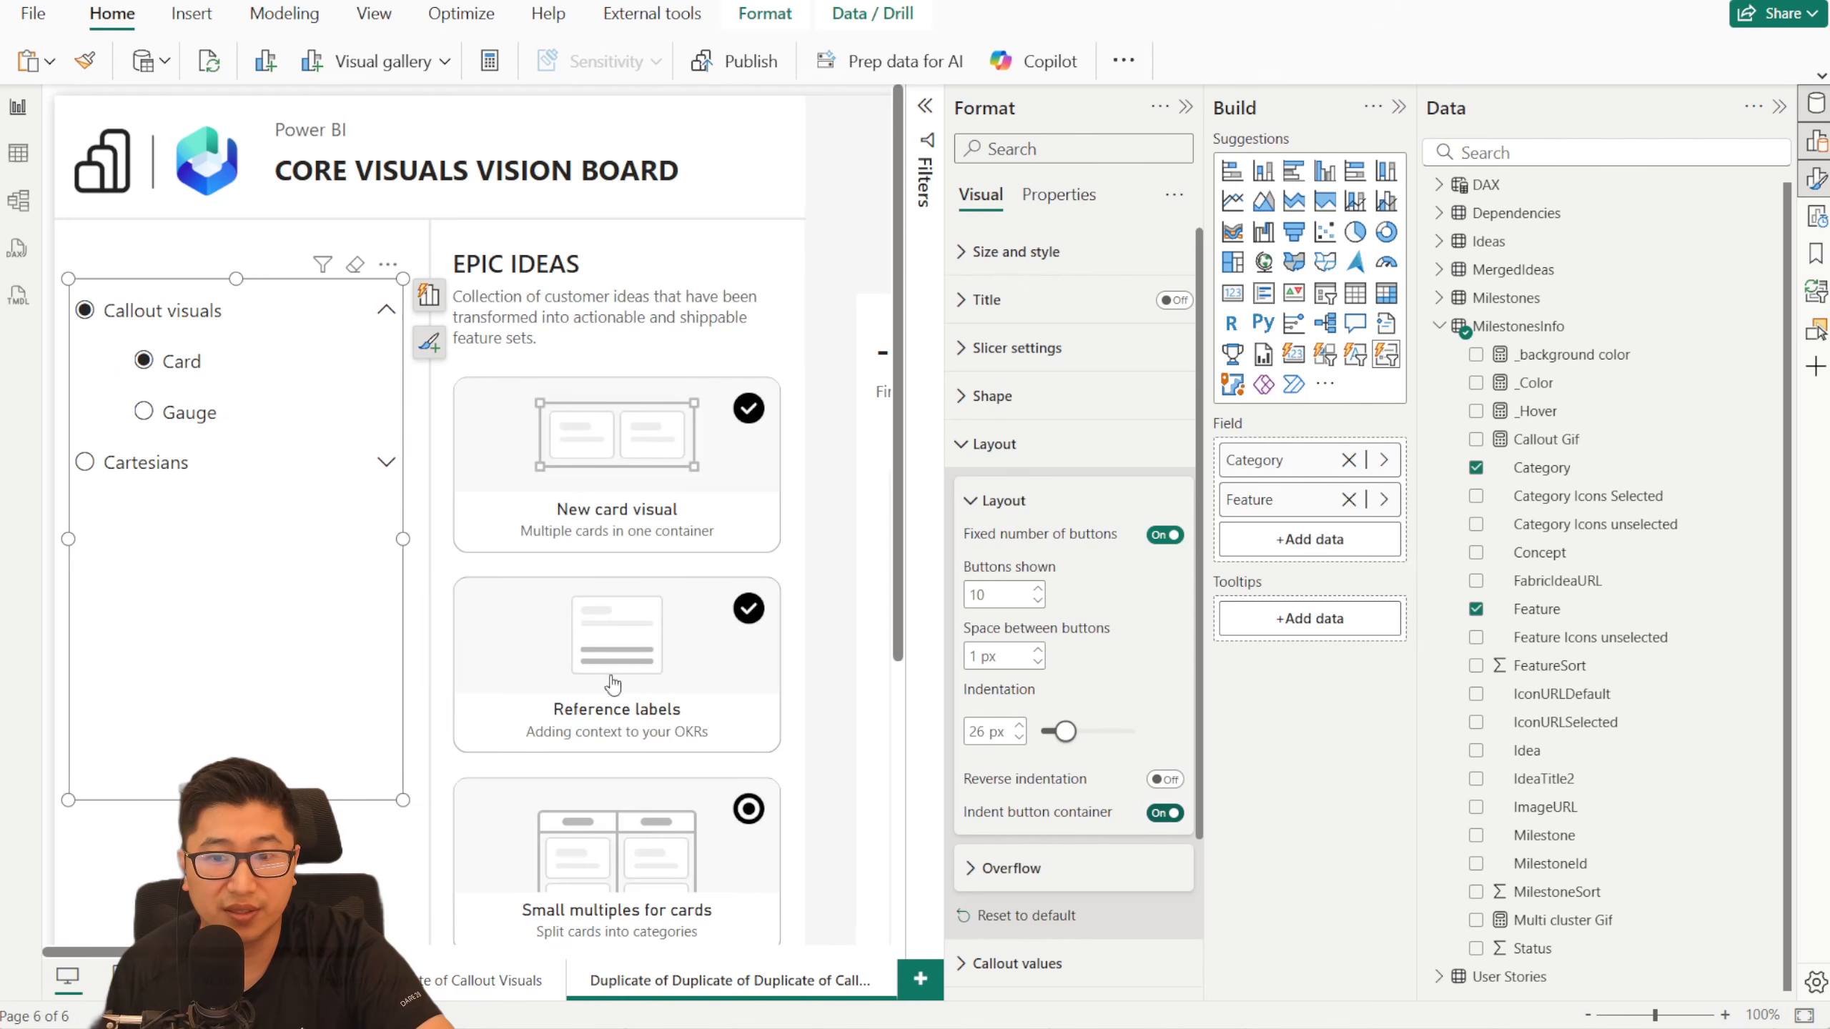
- Test the indented slicer by selecting and expanding Cartesians and choosing Gauge, and set the indentation to 19 px
{"action": "left_click", "coordinate": [87, 465]}
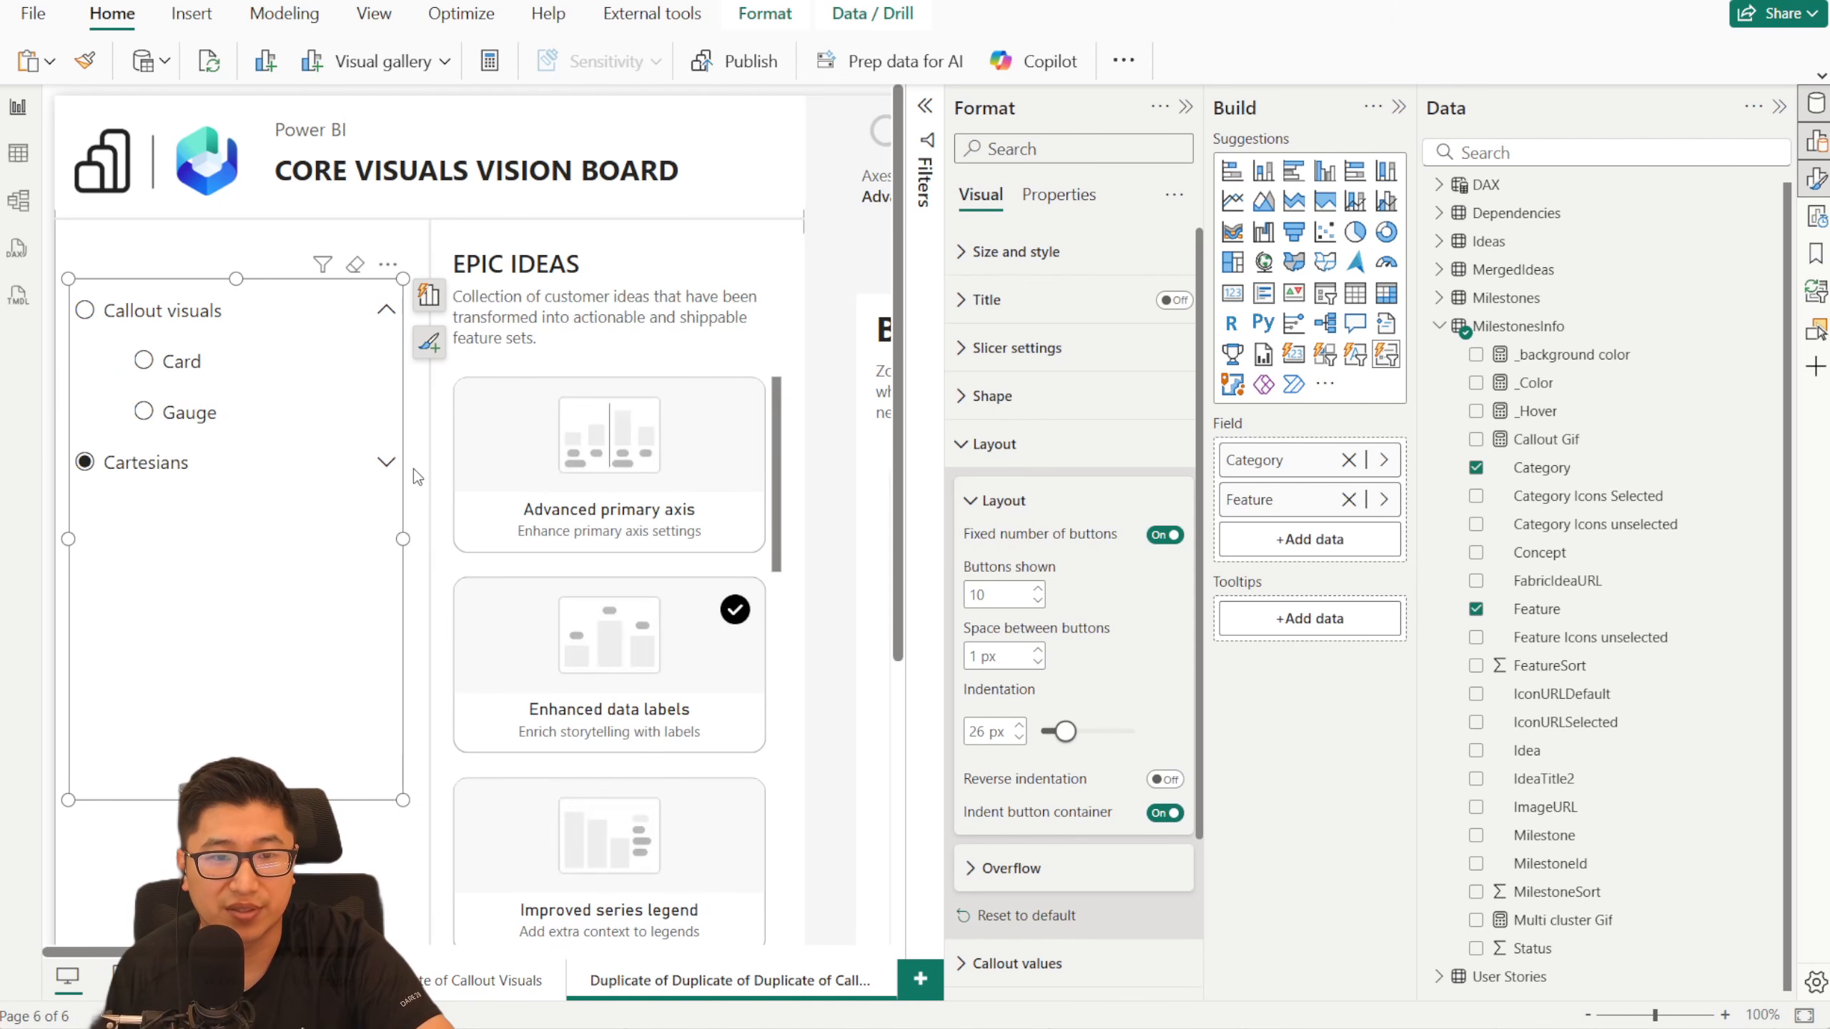
{"action": "left_click", "coordinate": [387, 462]}
{"action": "left_click", "coordinate": [184, 412]}
{"action": "left_click_drag", "start_coordinate": [1064, 732], "coordinate": [1056, 732]}
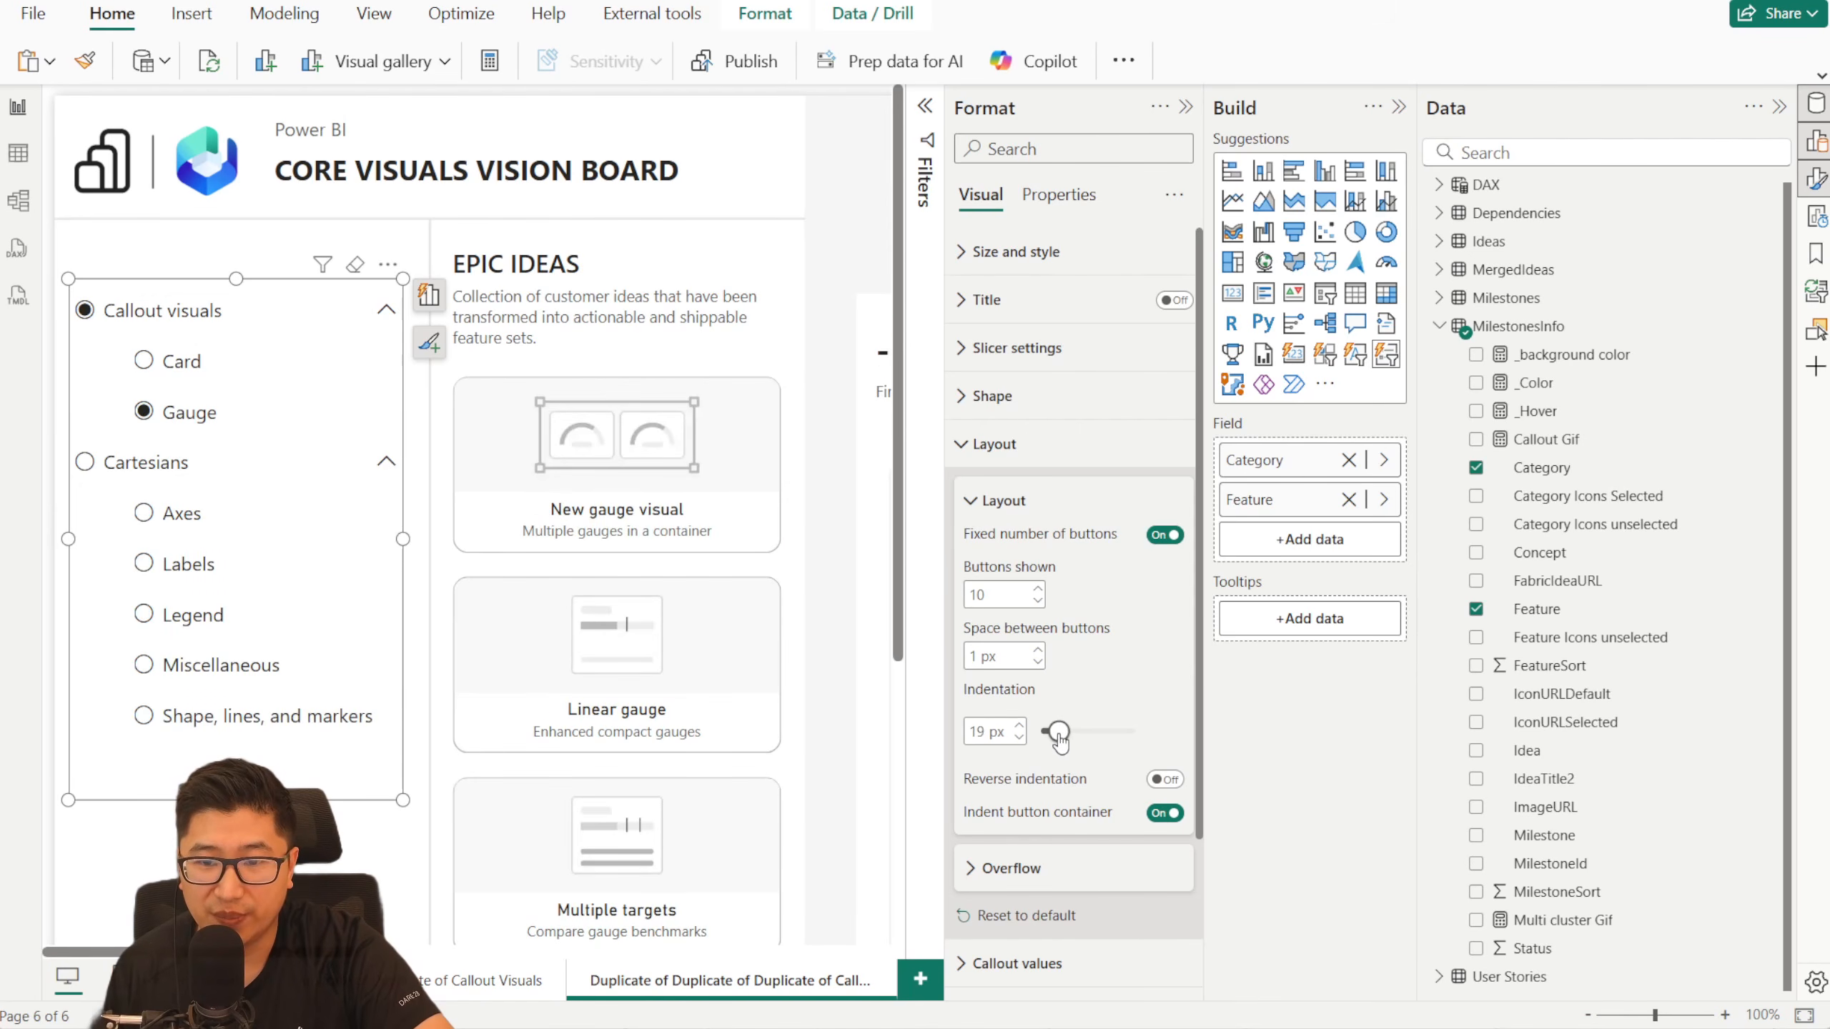
{"action": "left_click", "coordinate": [994, 443]}
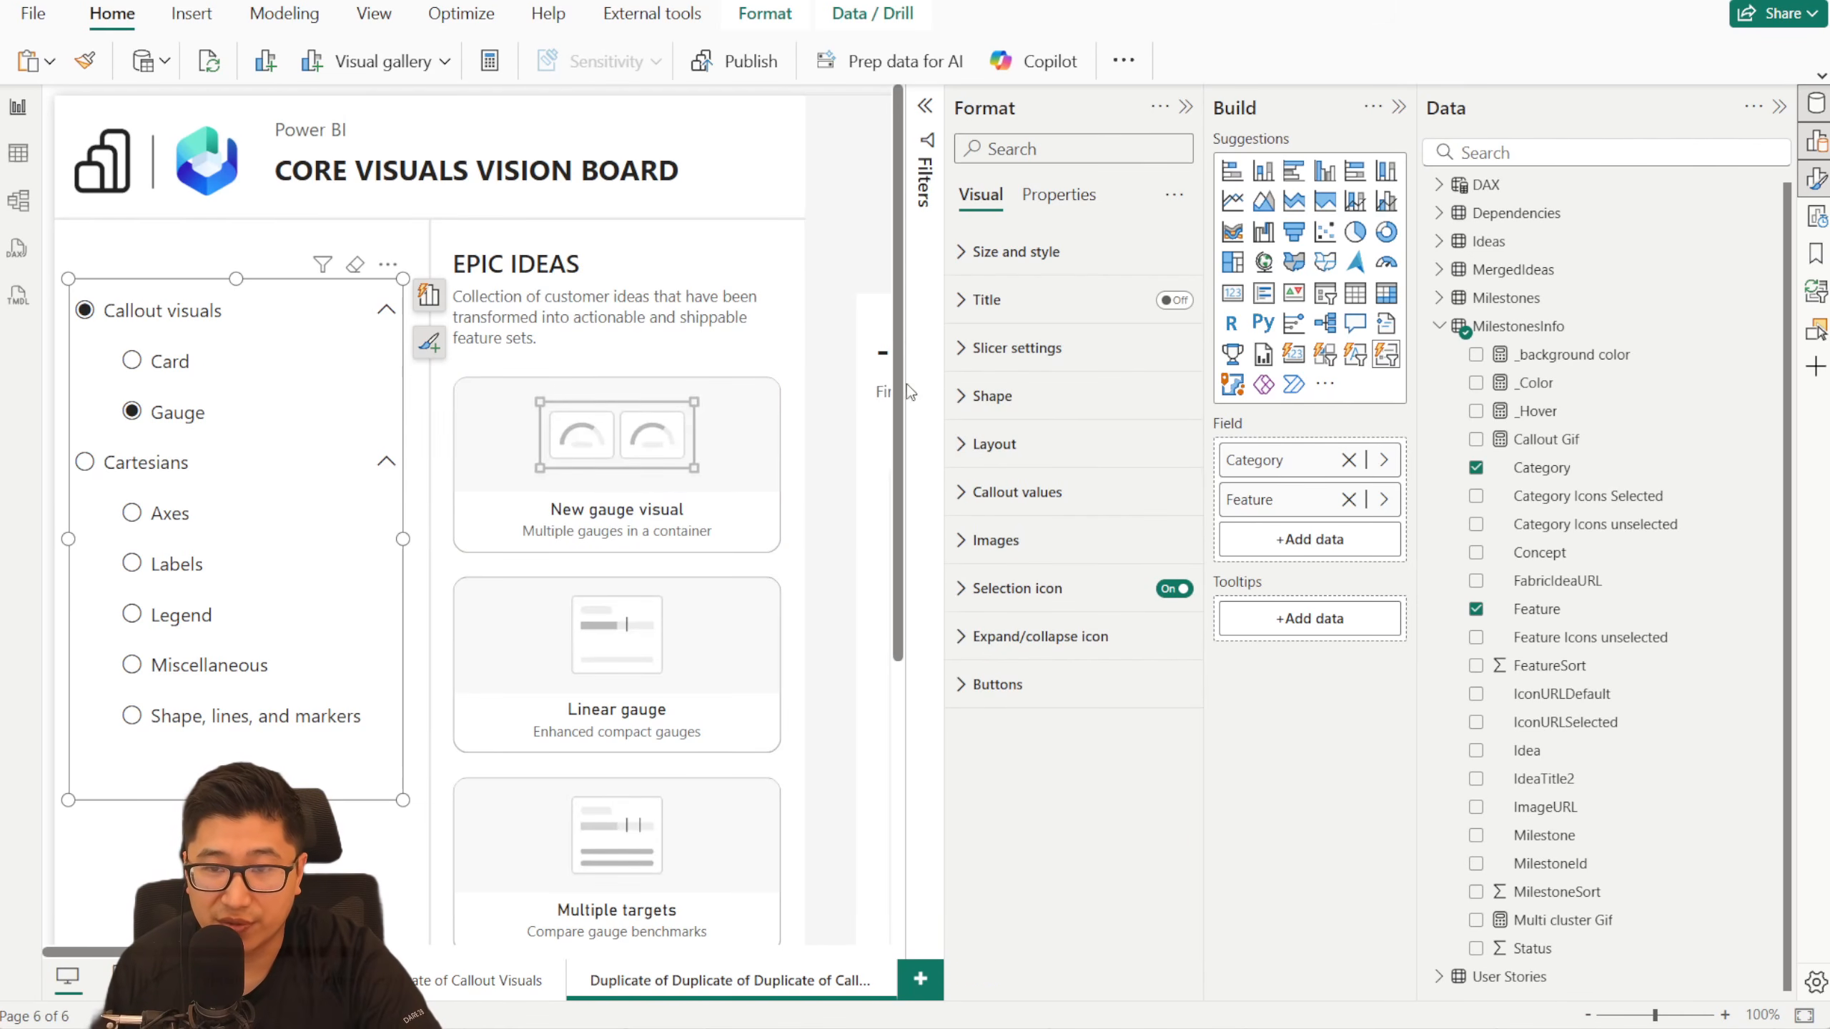
- Turn off the selection icon for the Category series of the slicer
{"action": "left_click", "coordinate": [1062, 595]}
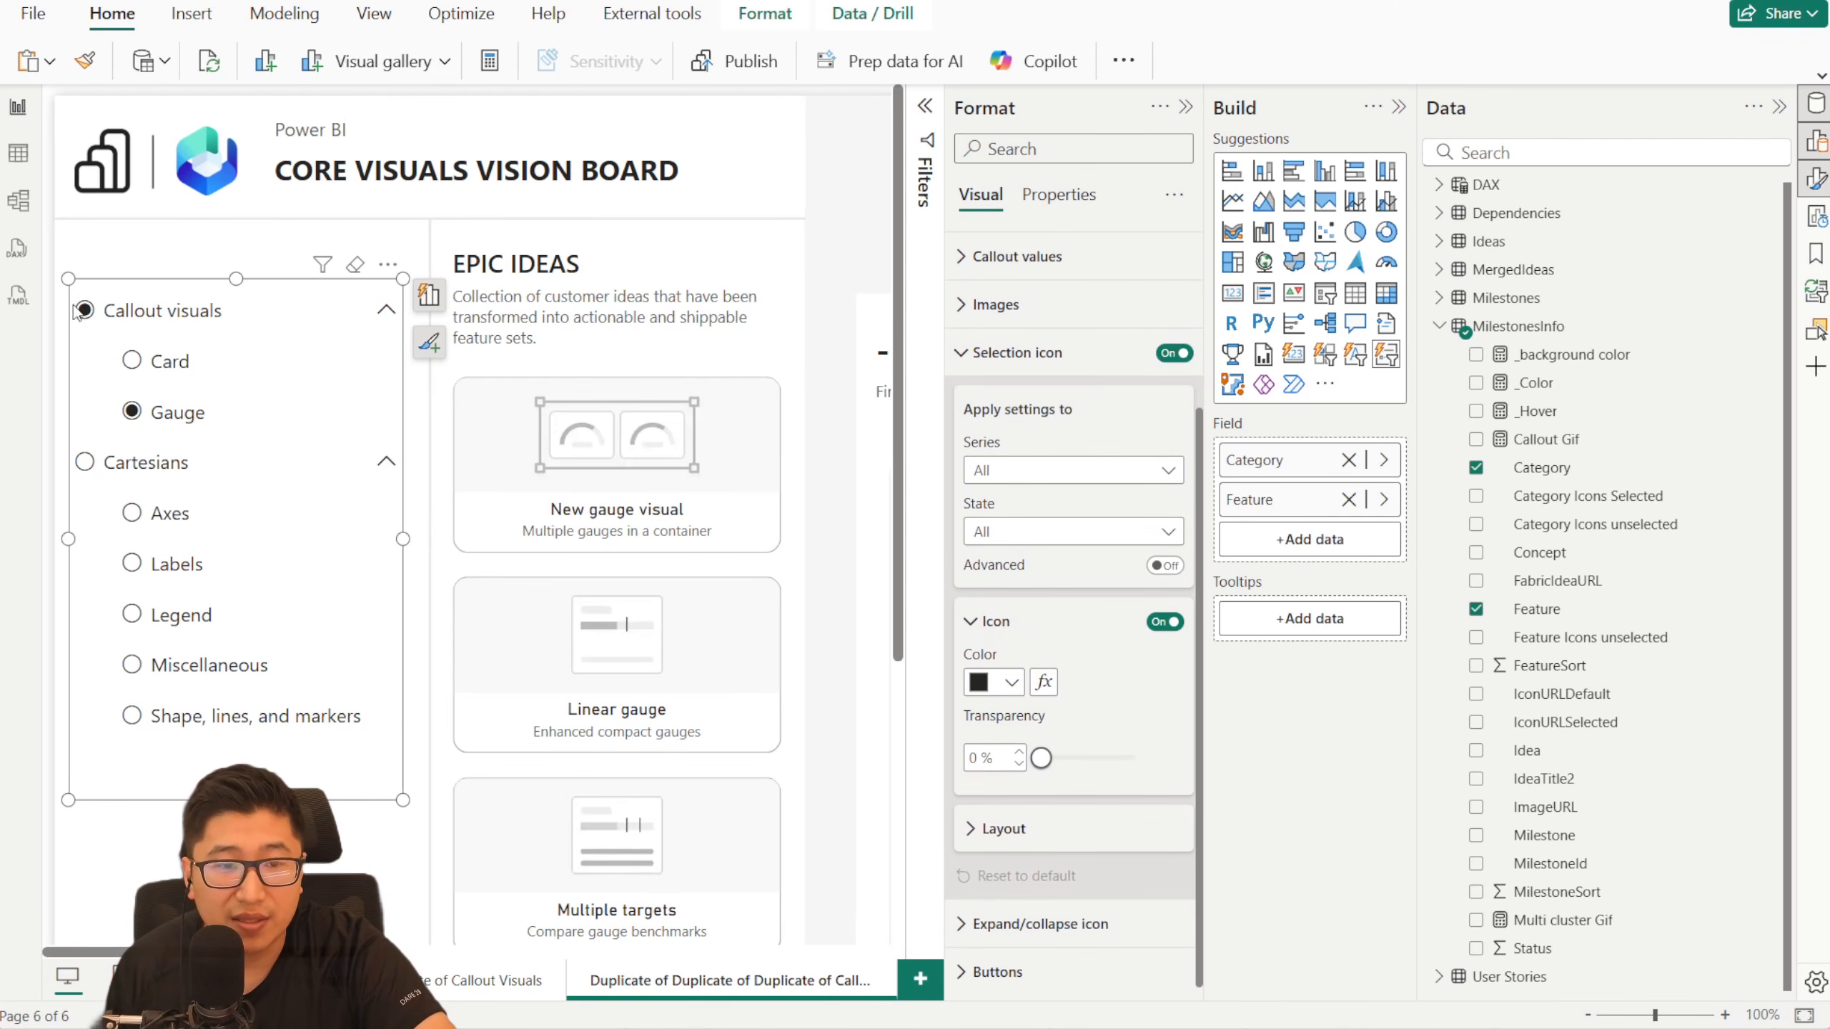
{"action": "left_click", "coordinate": [1083, 470]}
{"action": "left_click", "coordinate": [1081, 522]}
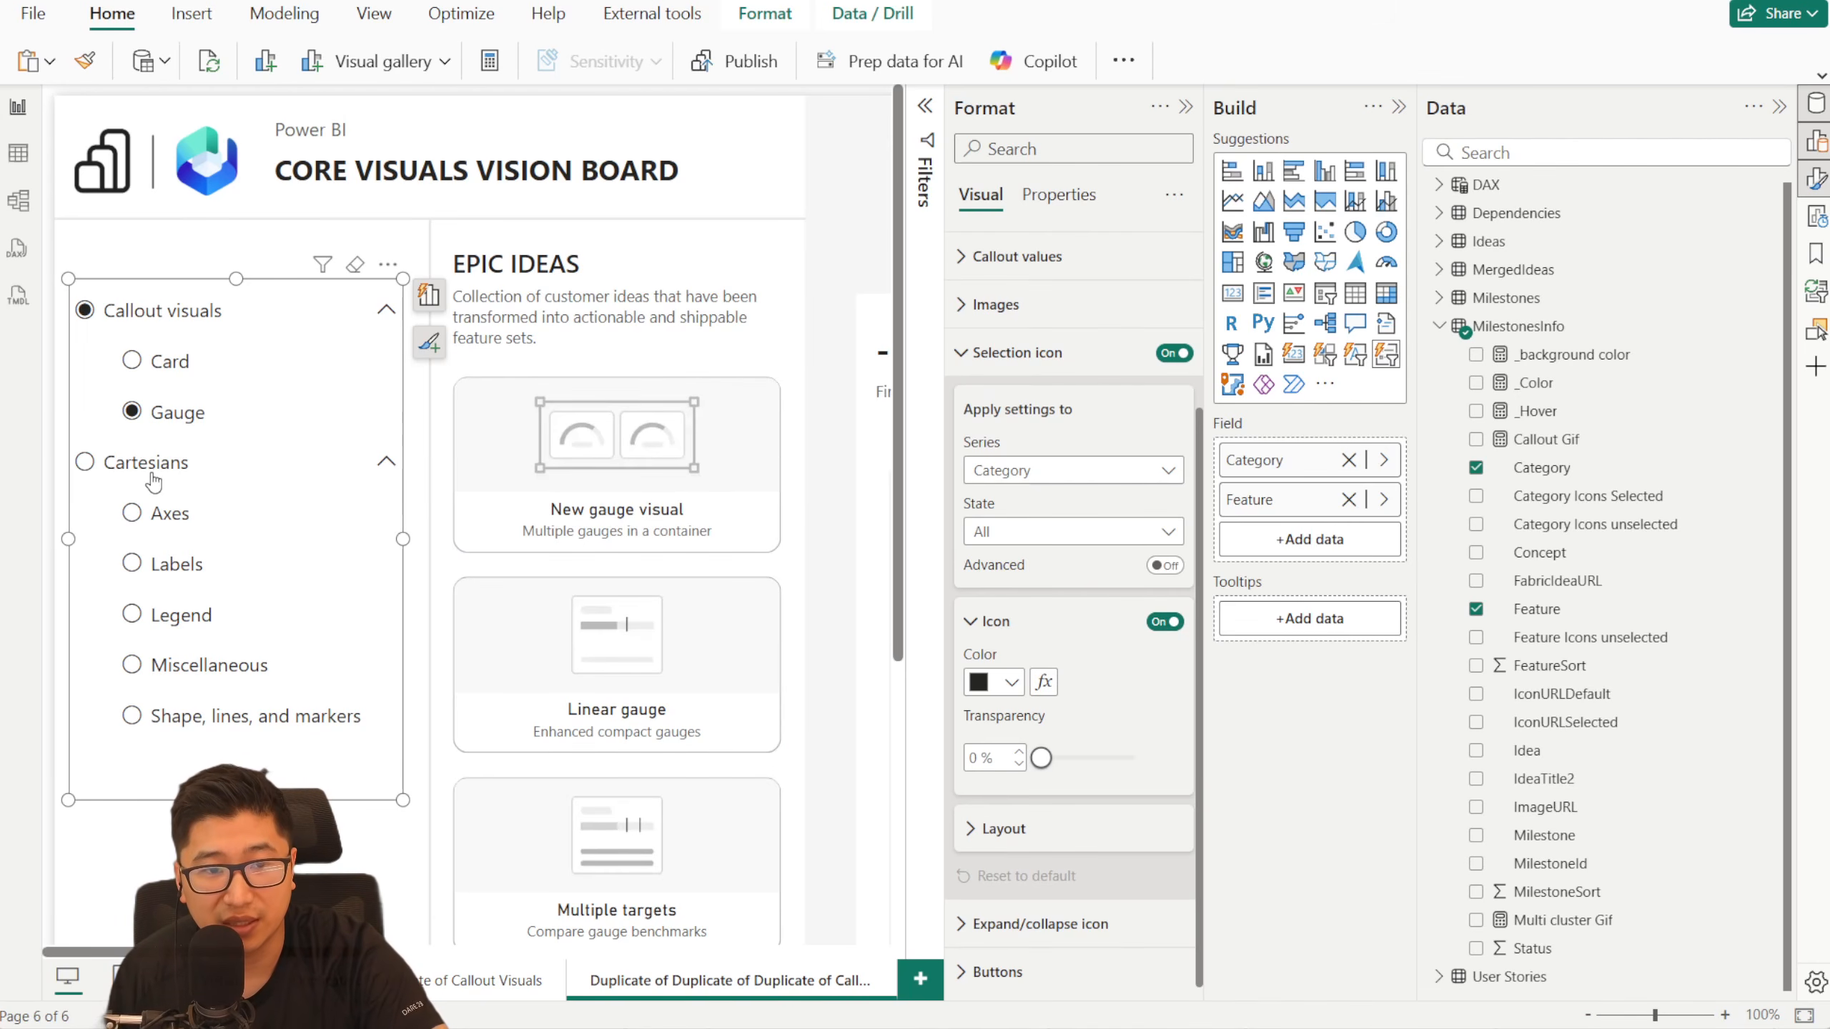
{"action": "left_click", "coordinate": [1165, 621]}
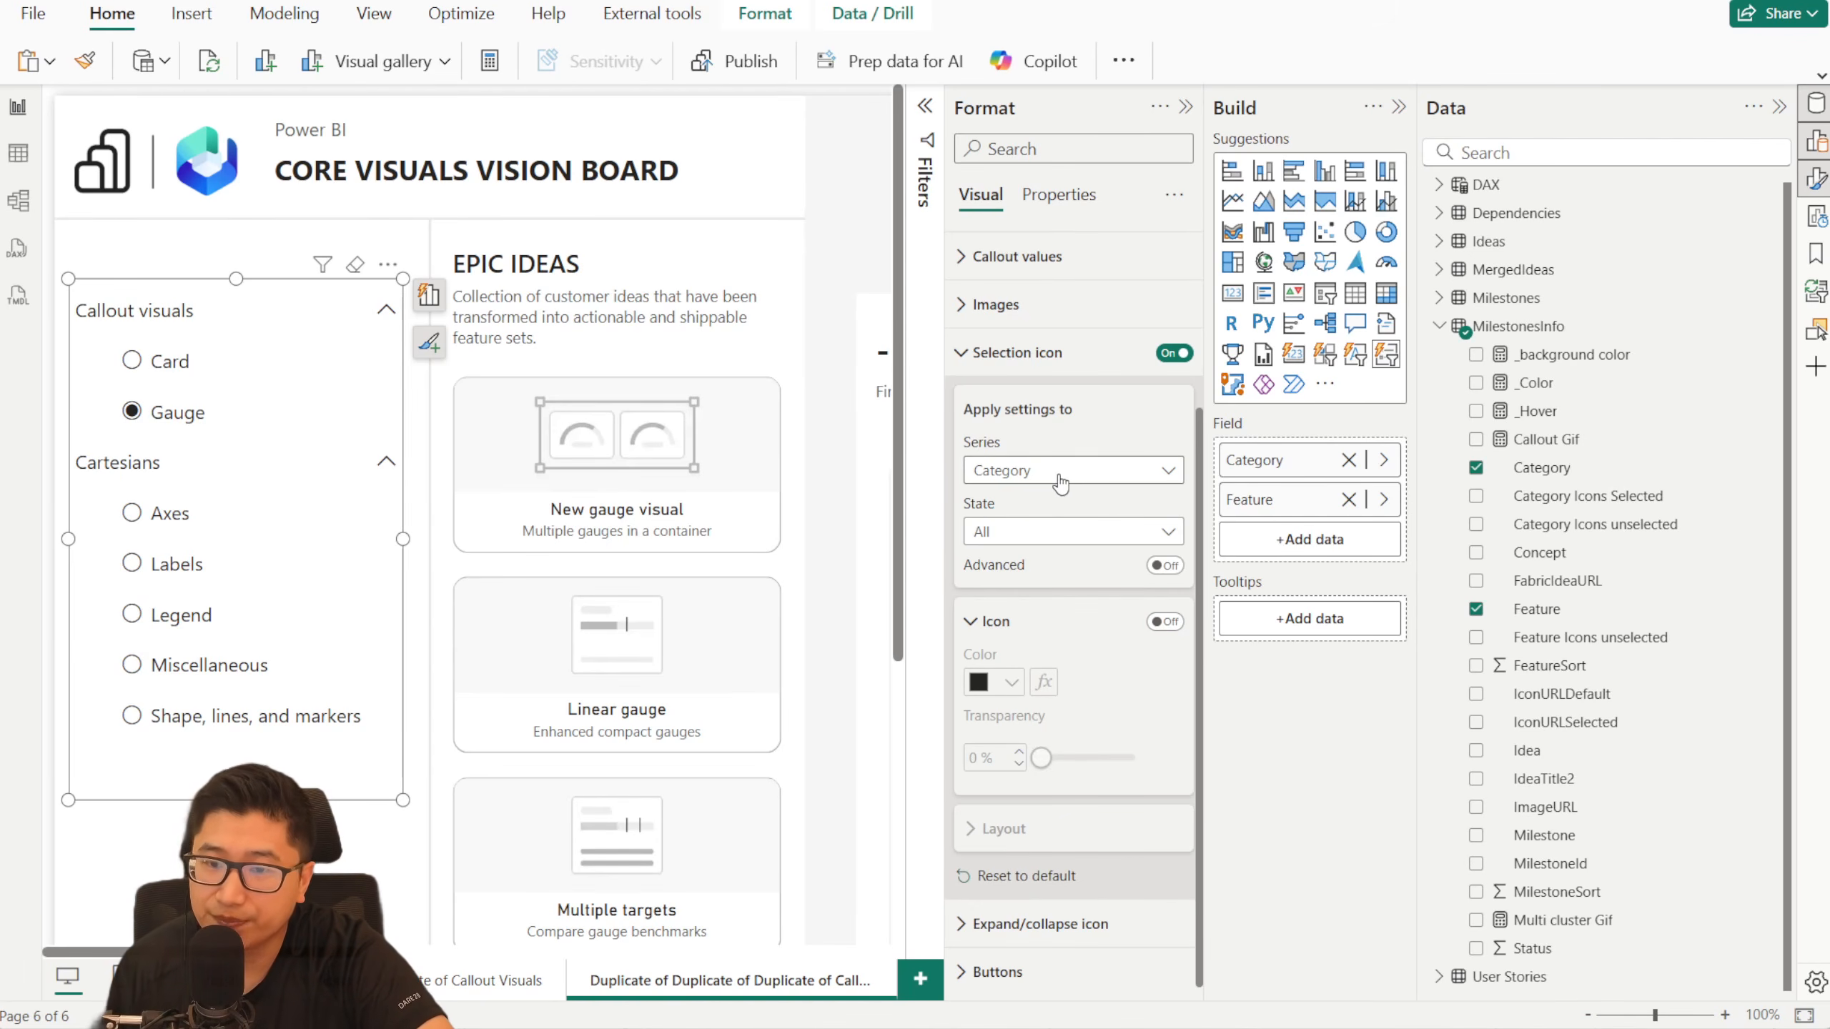
{"action": "left_click", "coordinate": [1000, 352]}
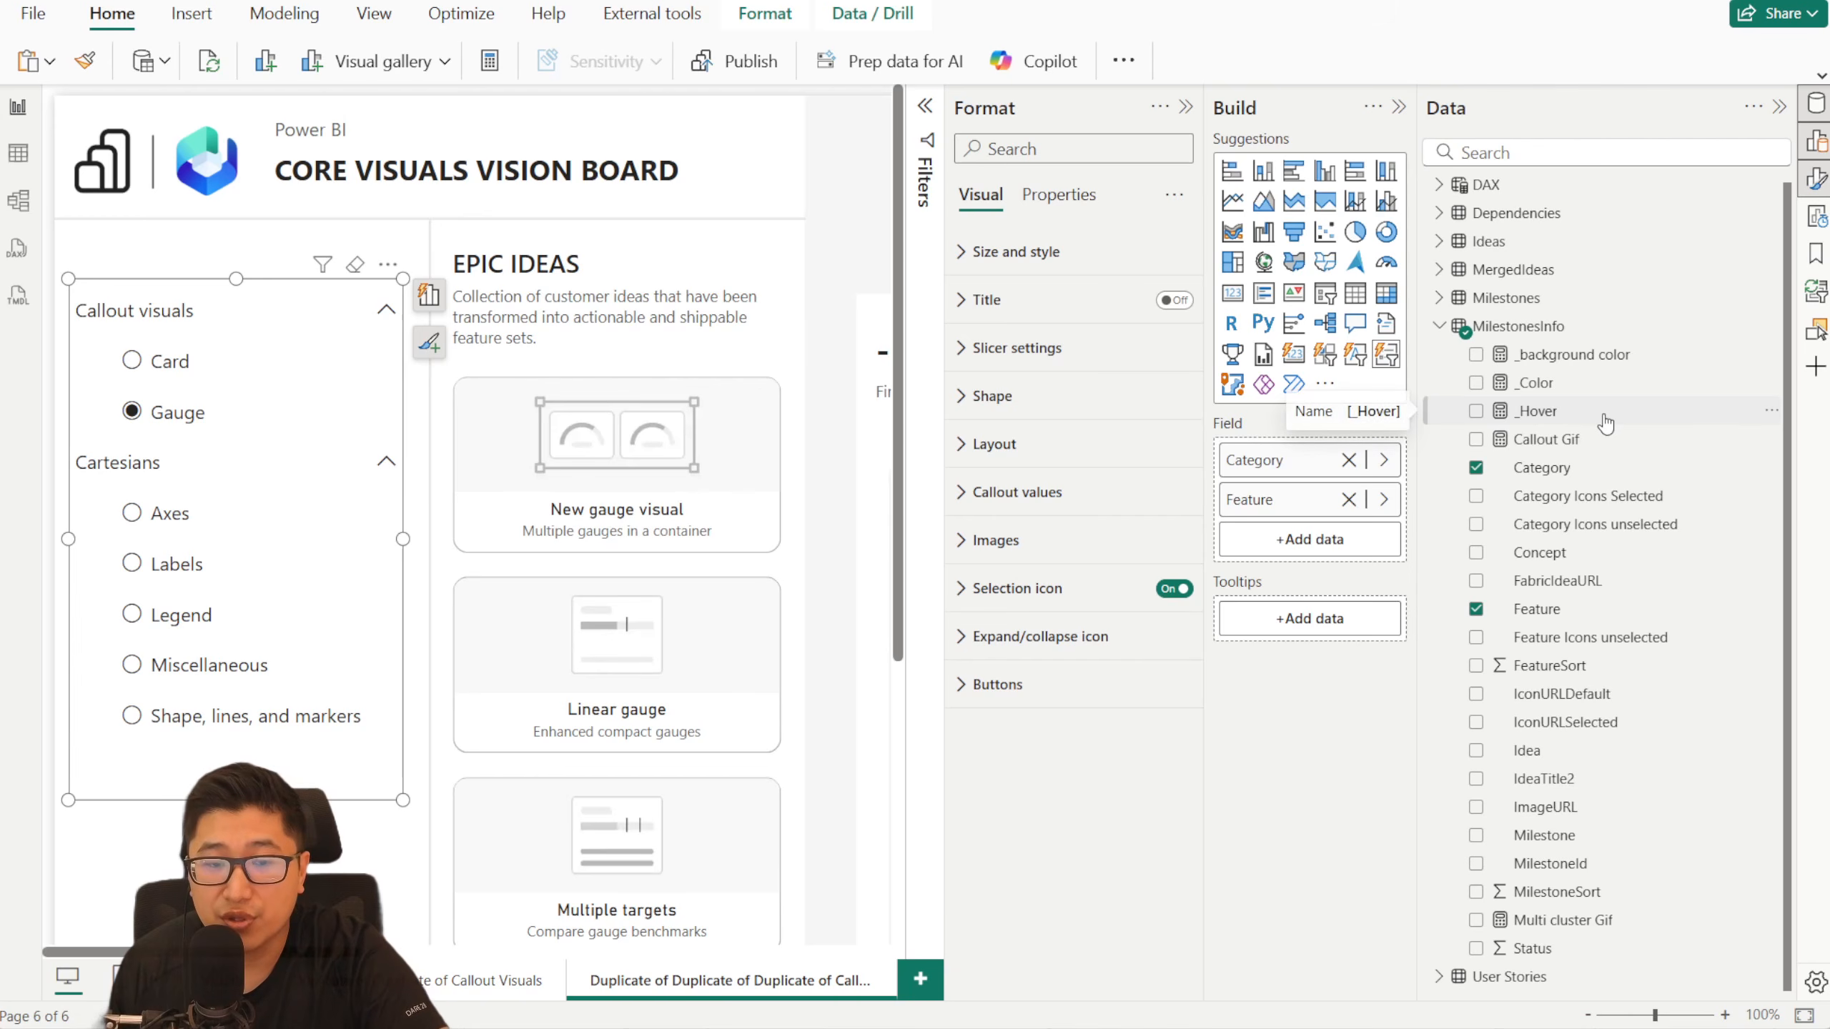
- Examine how the _background color measure assigns hex colors to each Category value, and close the formula without changes
{"action": "left_click", "coordinate": [1601, 357]}
{"action": "left_click_drag", "start_coordinate": [326, 223], "coordinate": [372, 136]}
{"action": "left_click", "coordinate": [372, 137]}
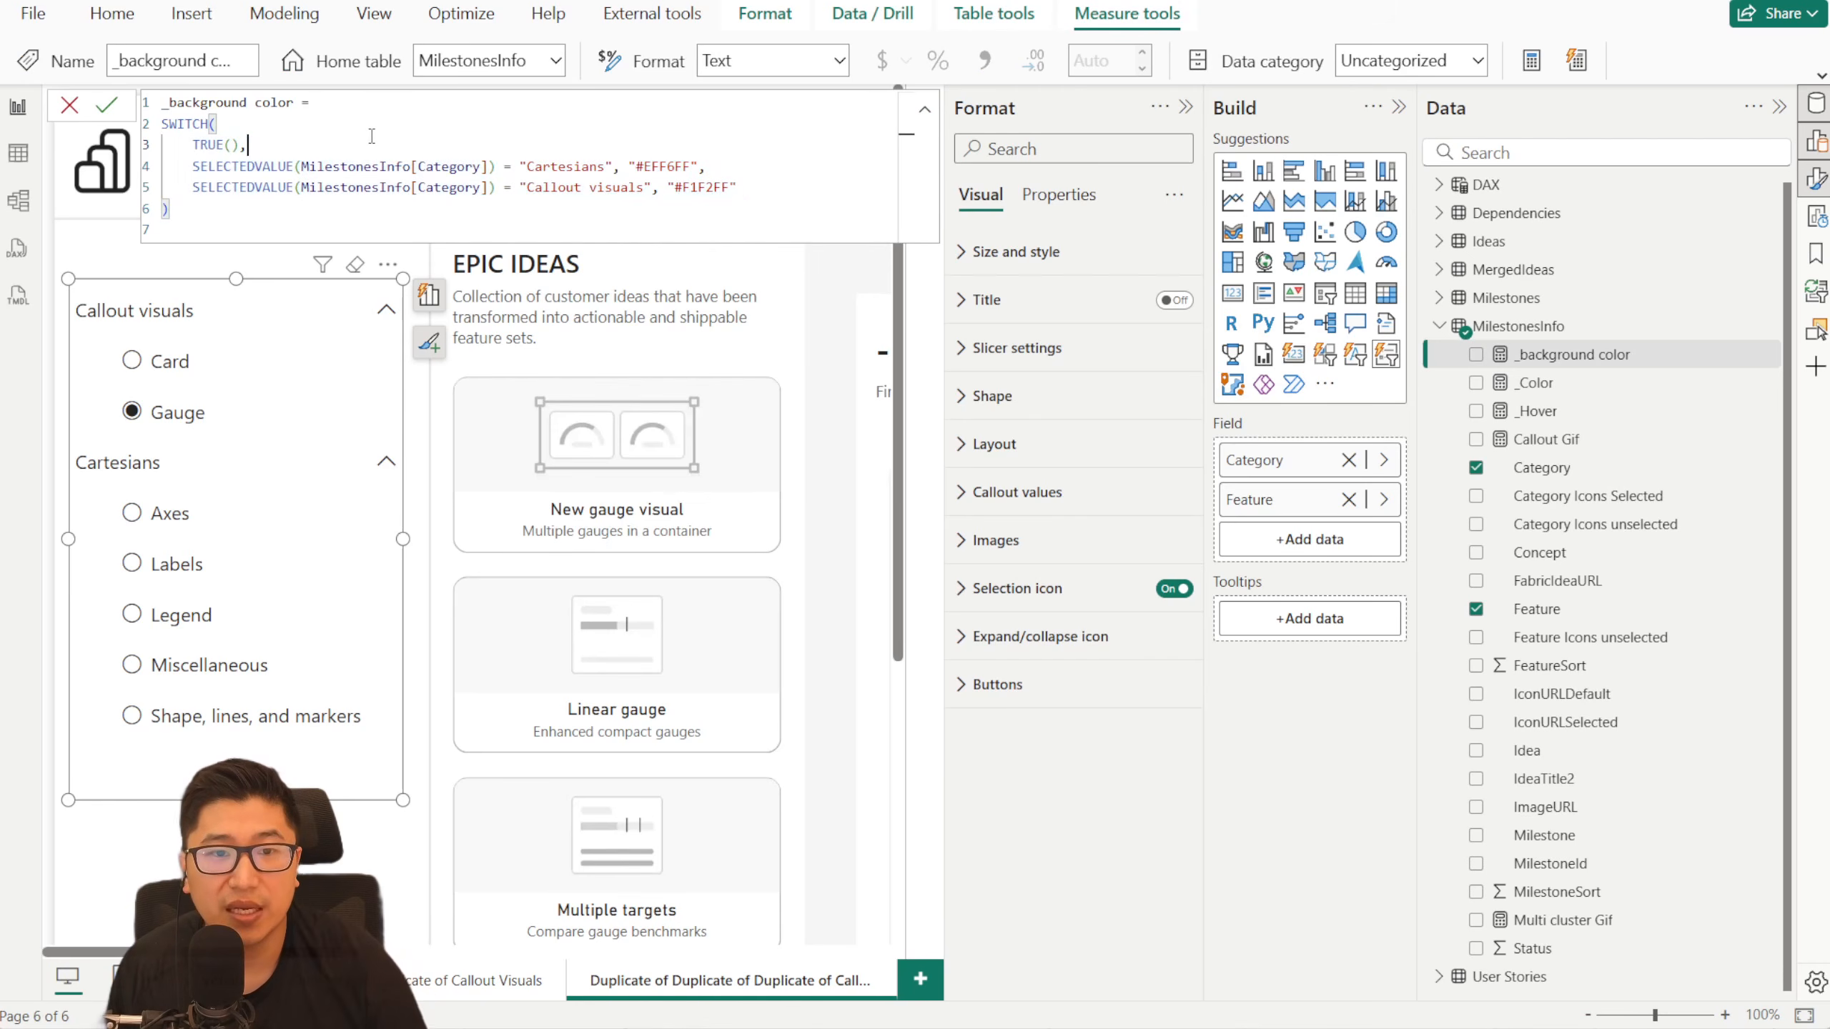
{"action": "scroll", "coordinate": [429, 137], "scroll_direction": "up", "scroll_amount": 5}
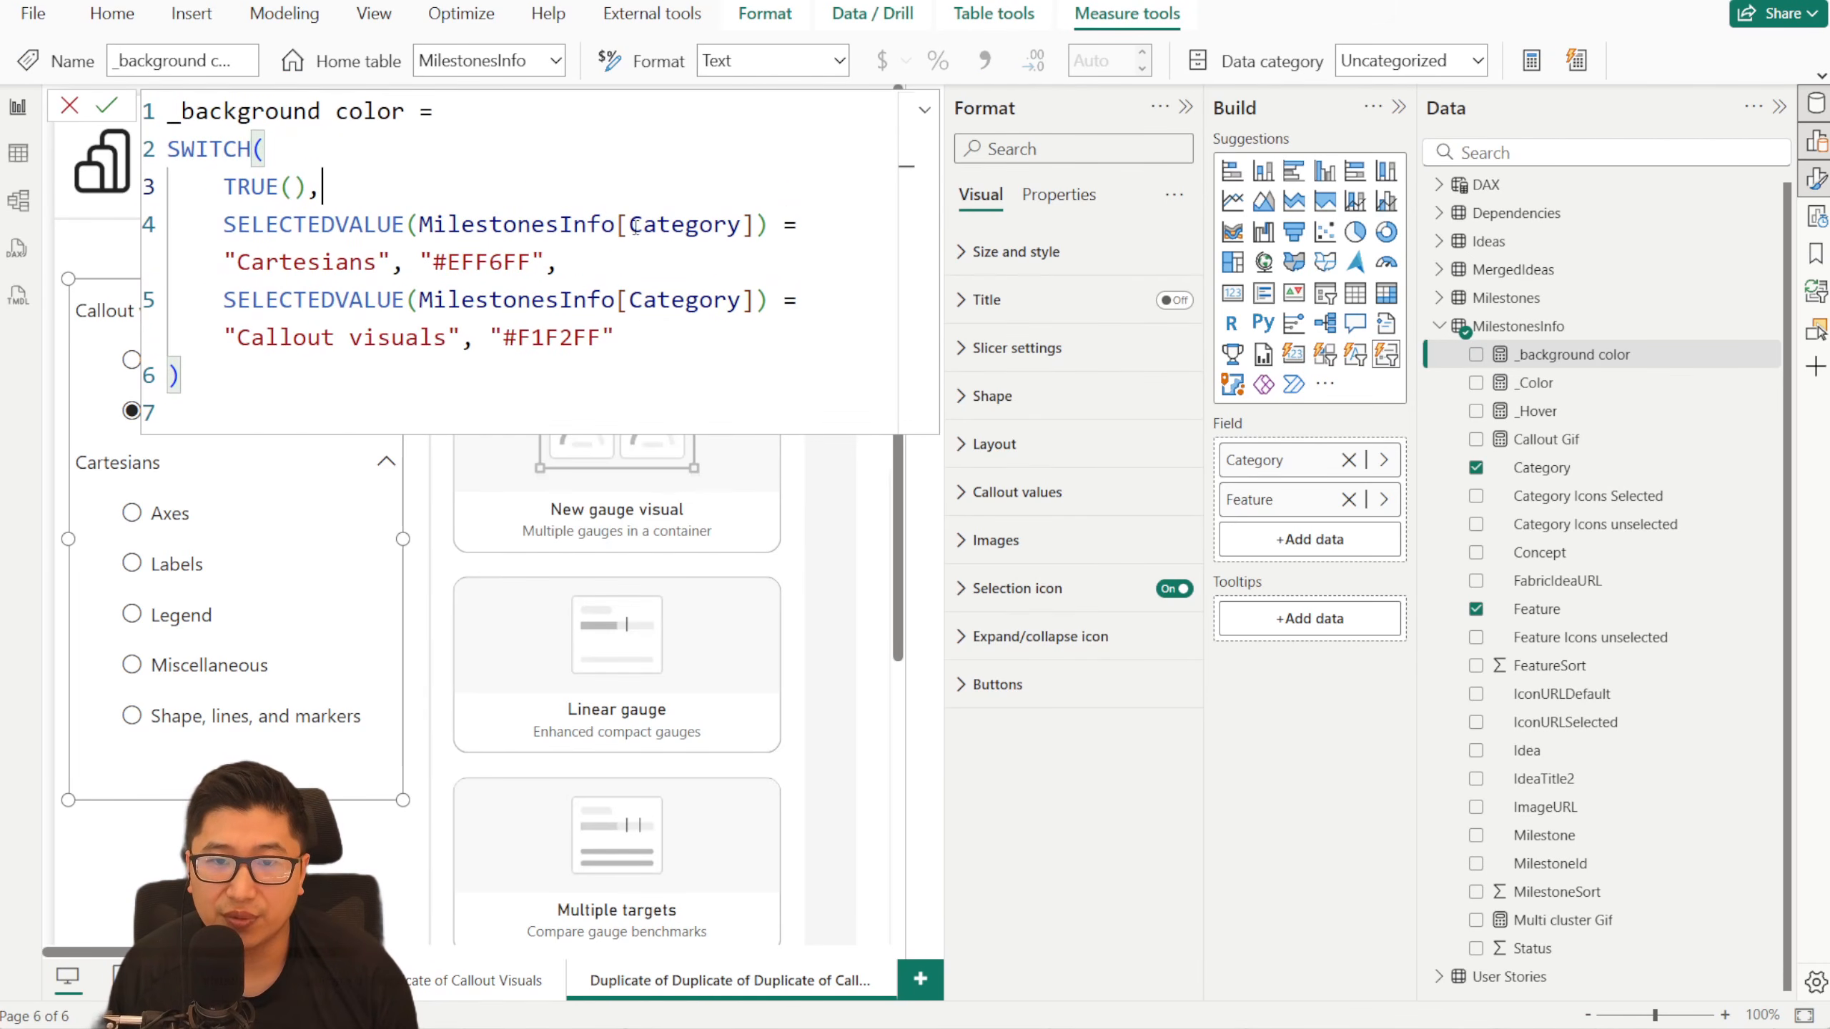
{"action": "left_click_drag", "start_coordinate": [433, 225], "coordinate": [573, 225]}
{"action": "left_click", "coordinate": [675, 239]}
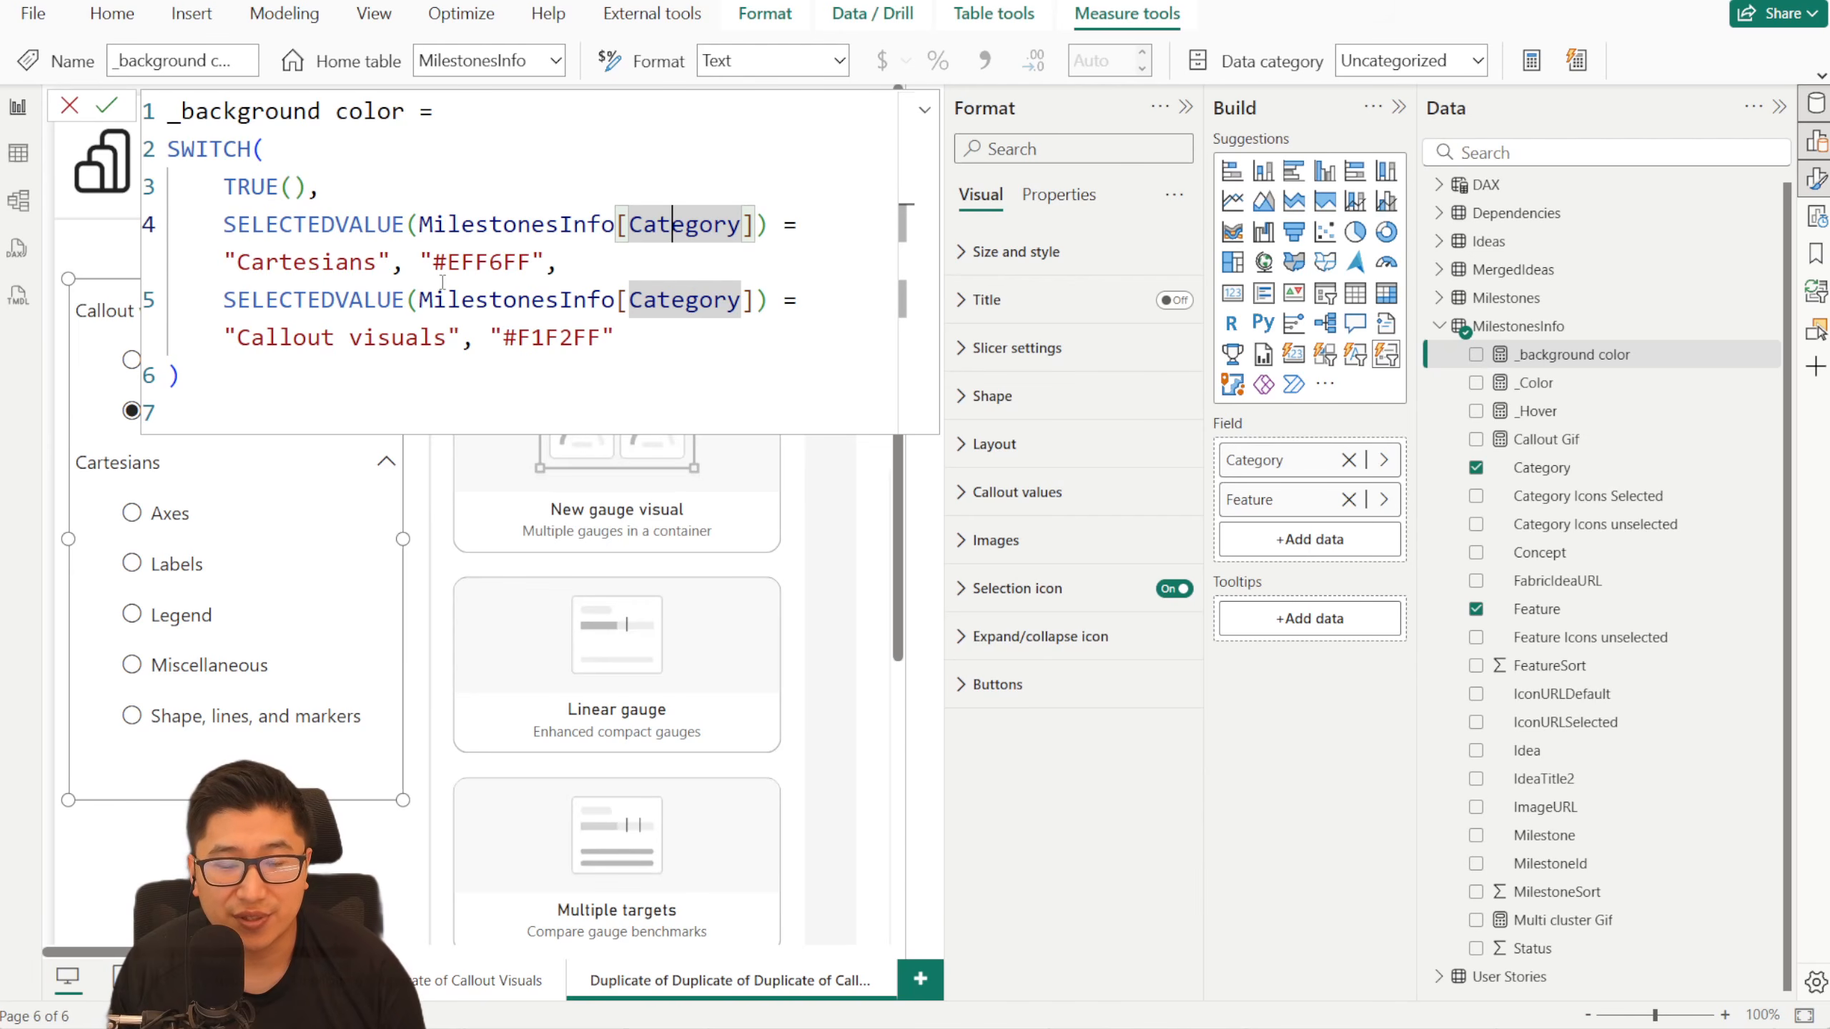
{"action": "left_click_drag", "start_coordinate": [437, 270], "coordinate": [533, 264]}
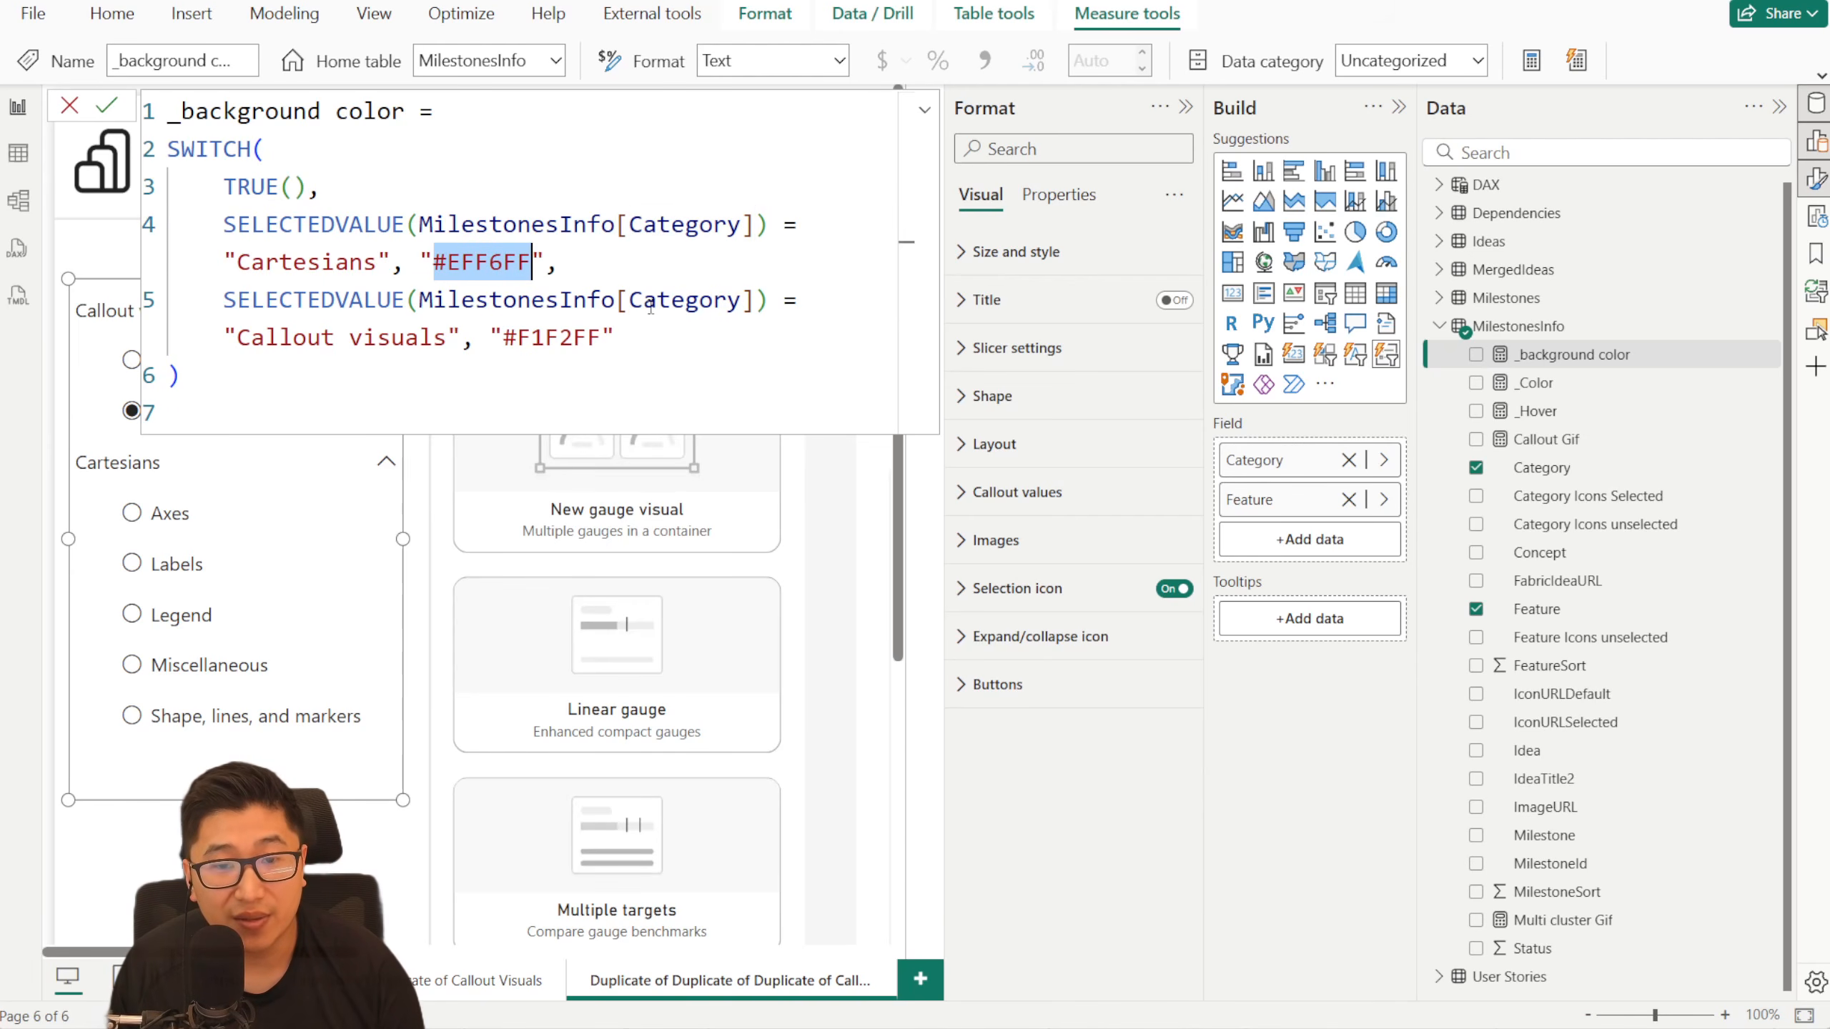
{"action": "left_click_drag", "start_coordinate": [244, 337], "coordinate": [423, 336]}
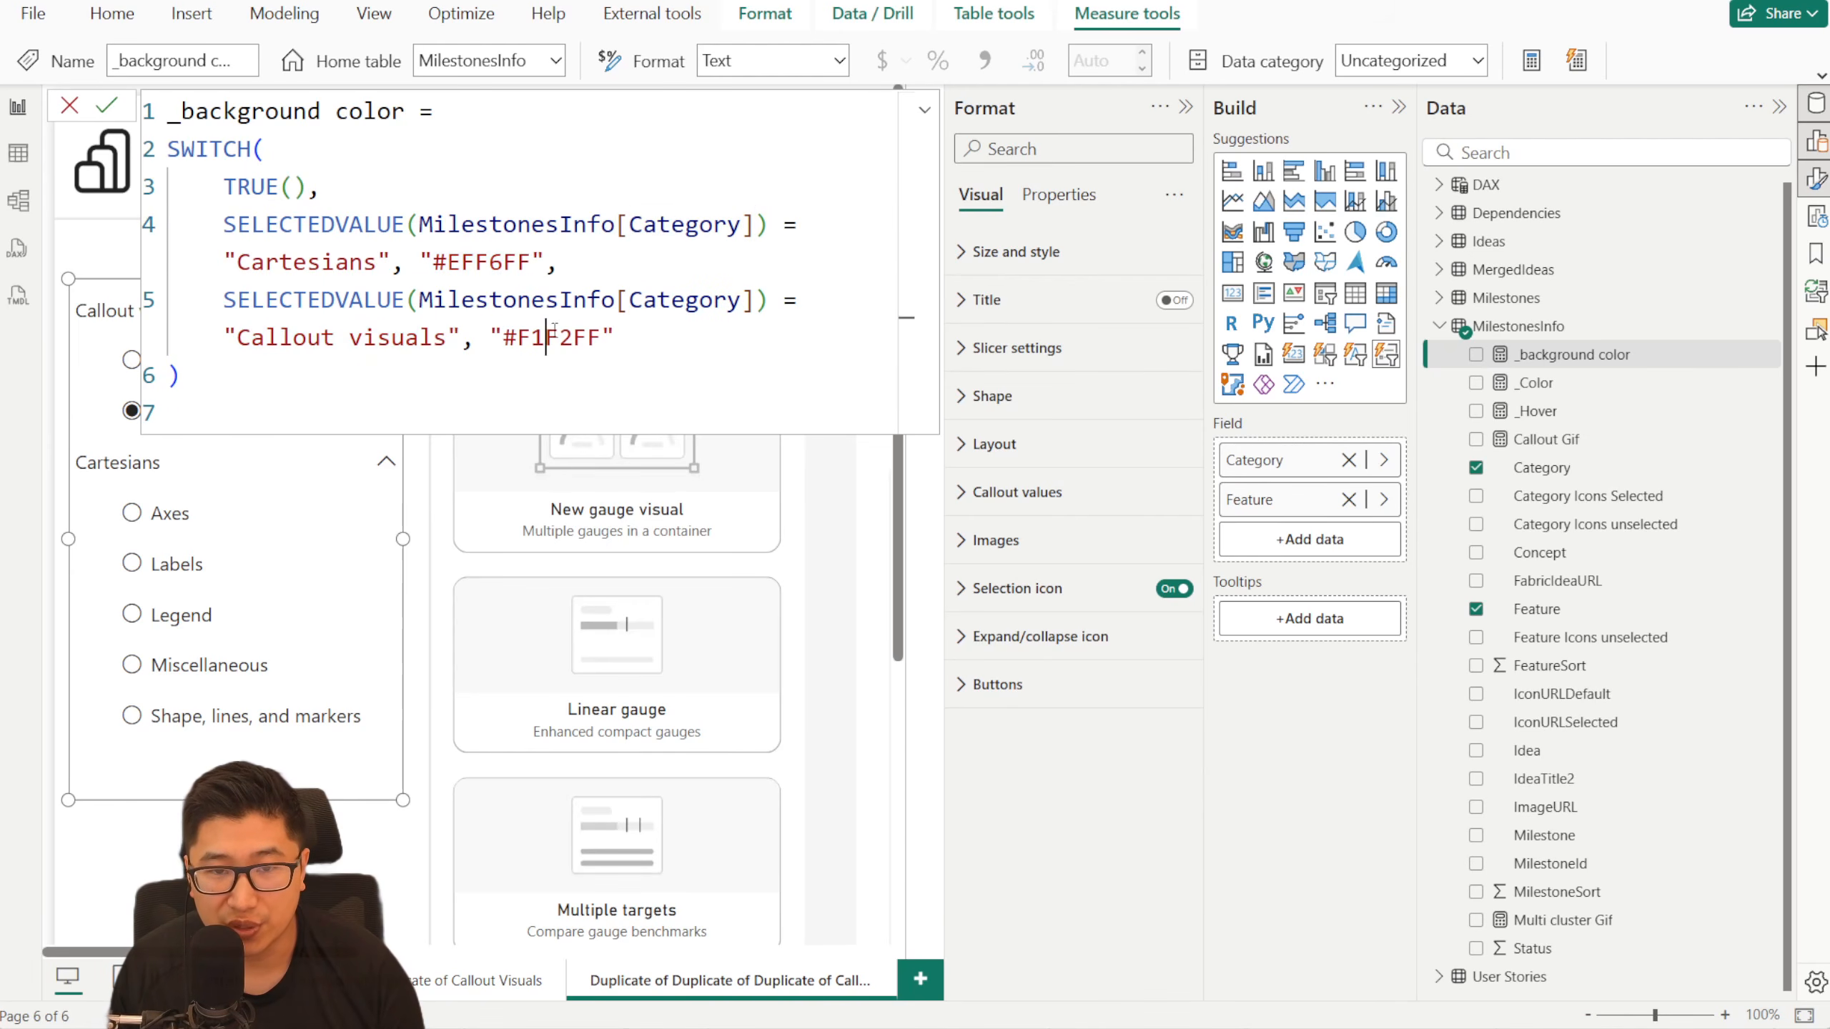
{"action": "double_click", "coordinate": [546, 337]}
{"action": "left_click", "coordinate": [71, 108]}
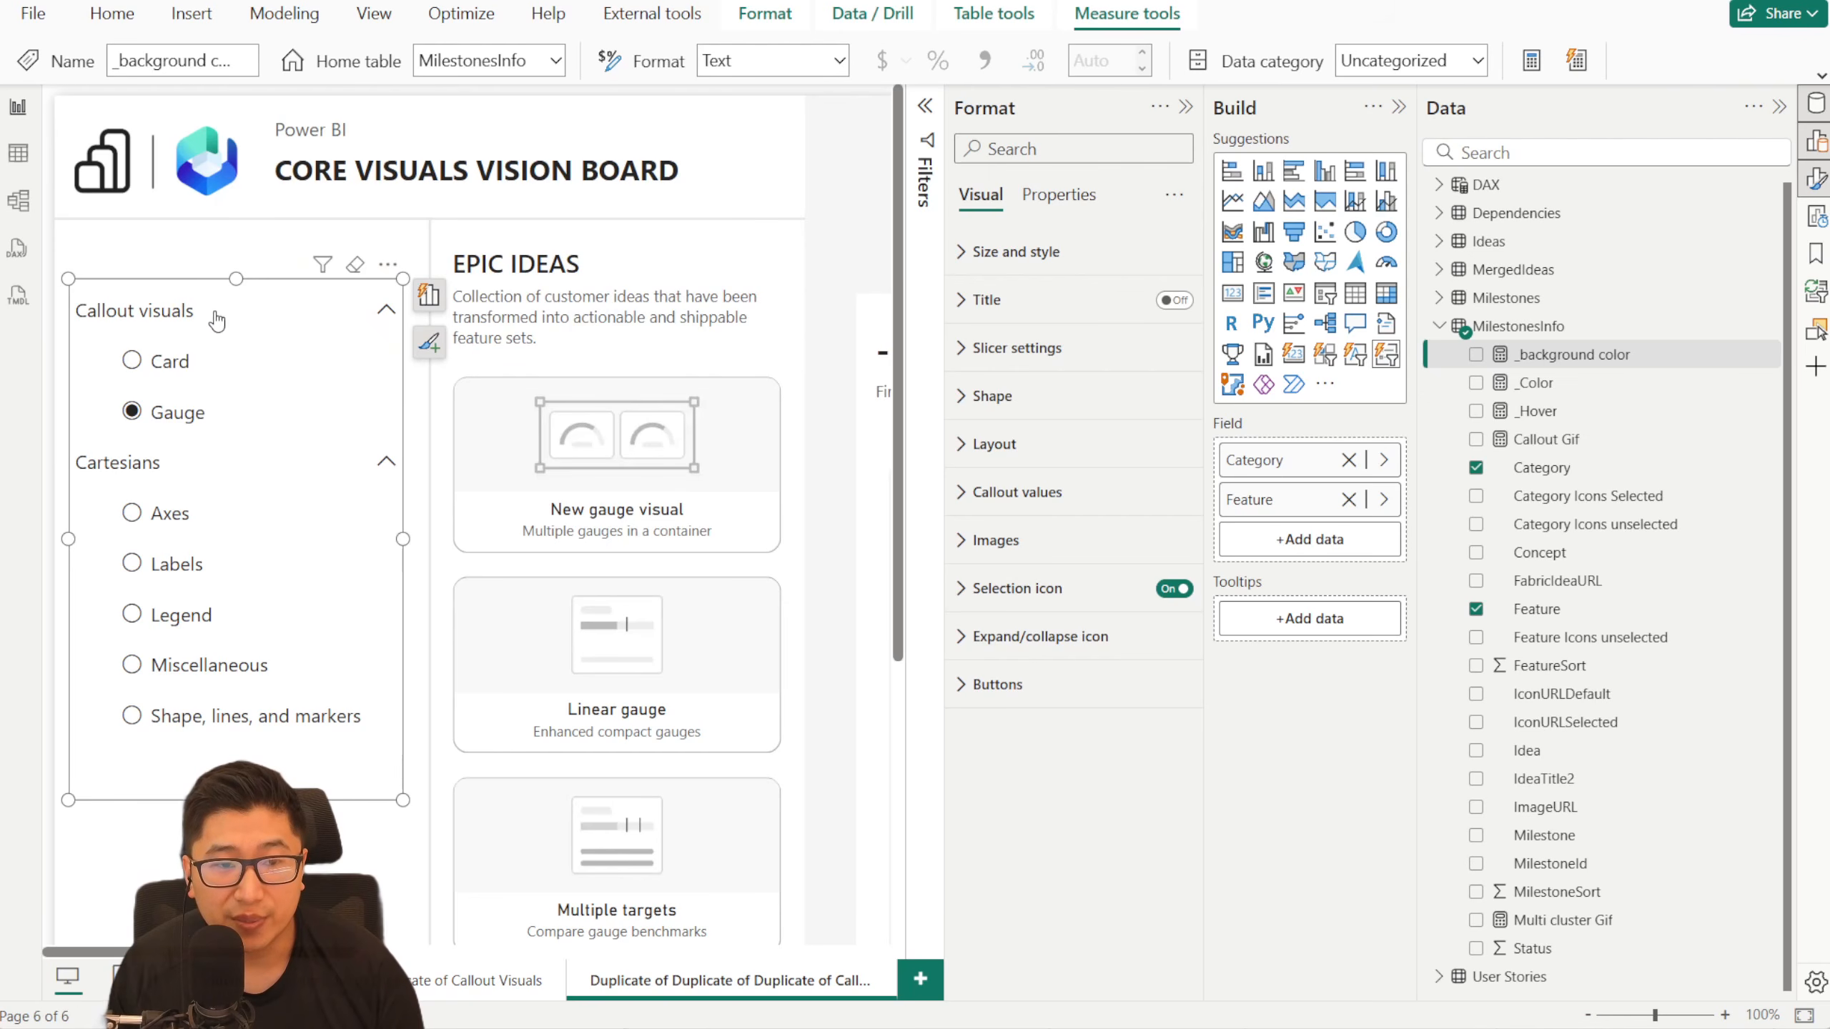
- Color the Feature series selection icon in all states by field value, based on the _Color measure
{"action": "left_click", "coordinate": [1063, 589]}
{"action": "scroll", "coordinate": [1090, 601], "scroll_direction": "down", "scroll_amount": 3}
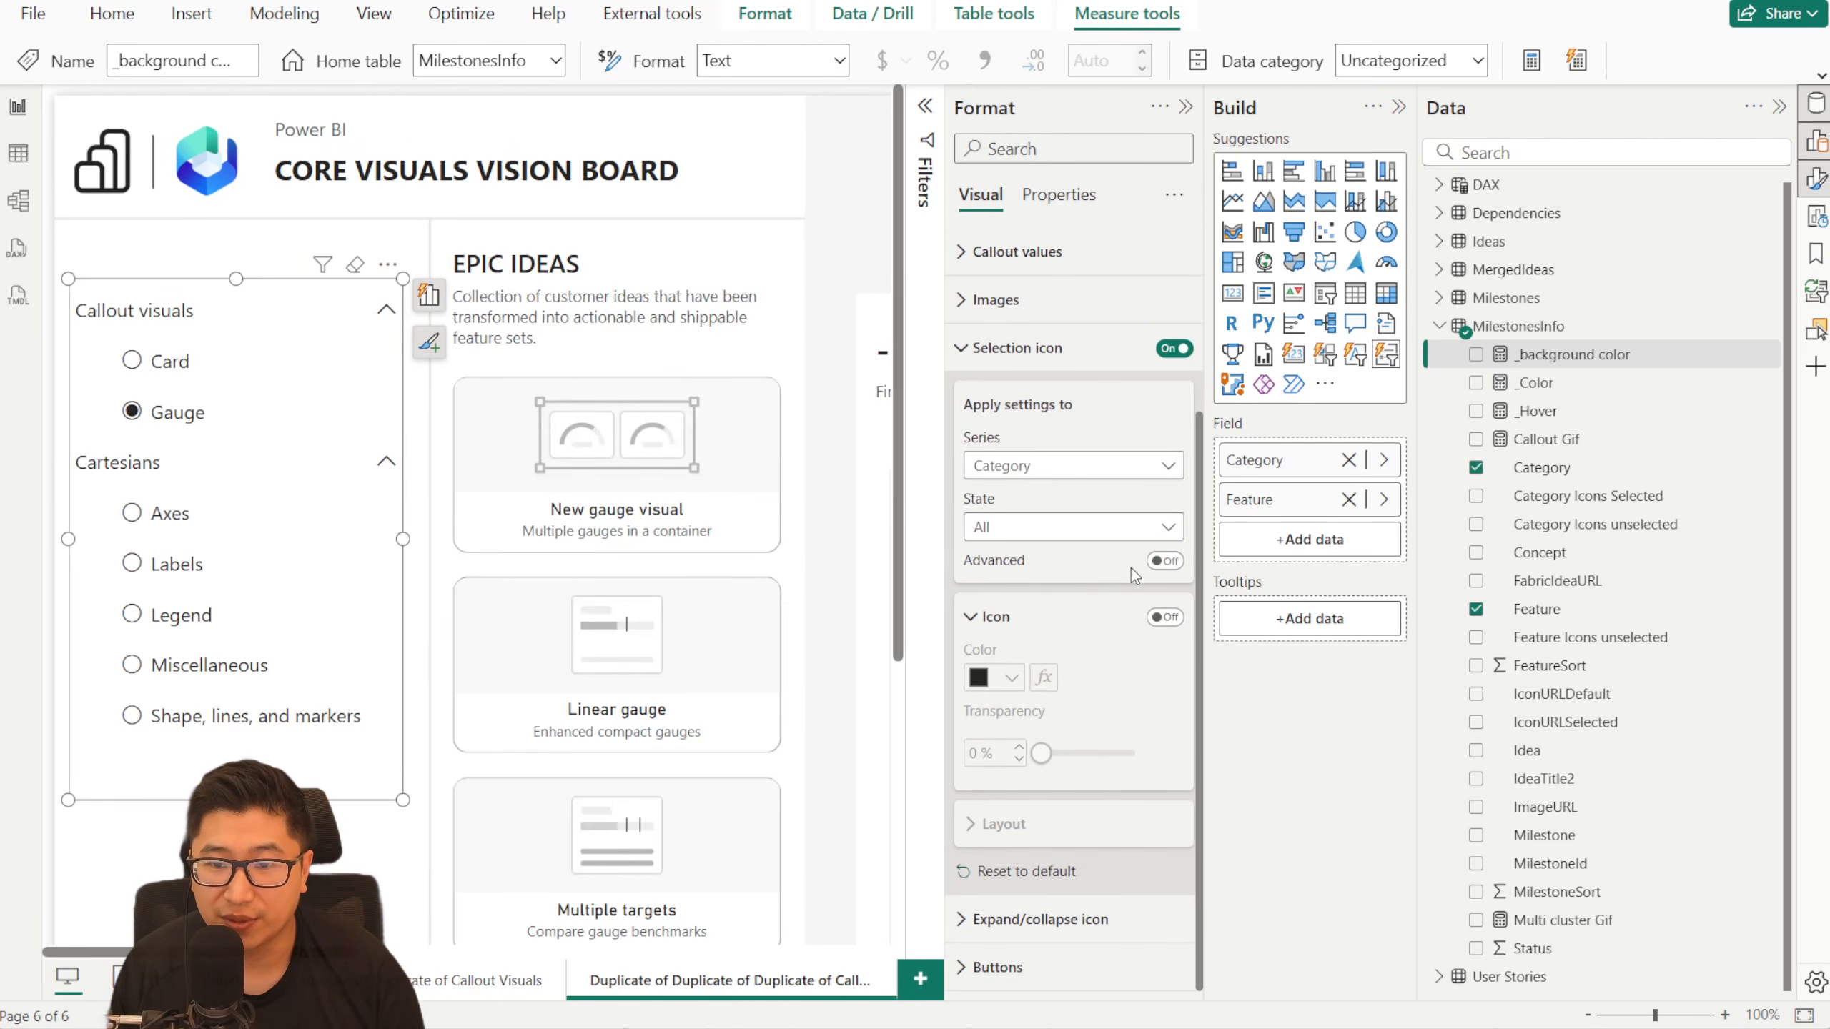
{"action": "left_click", "coordinate": [1045, 476]}
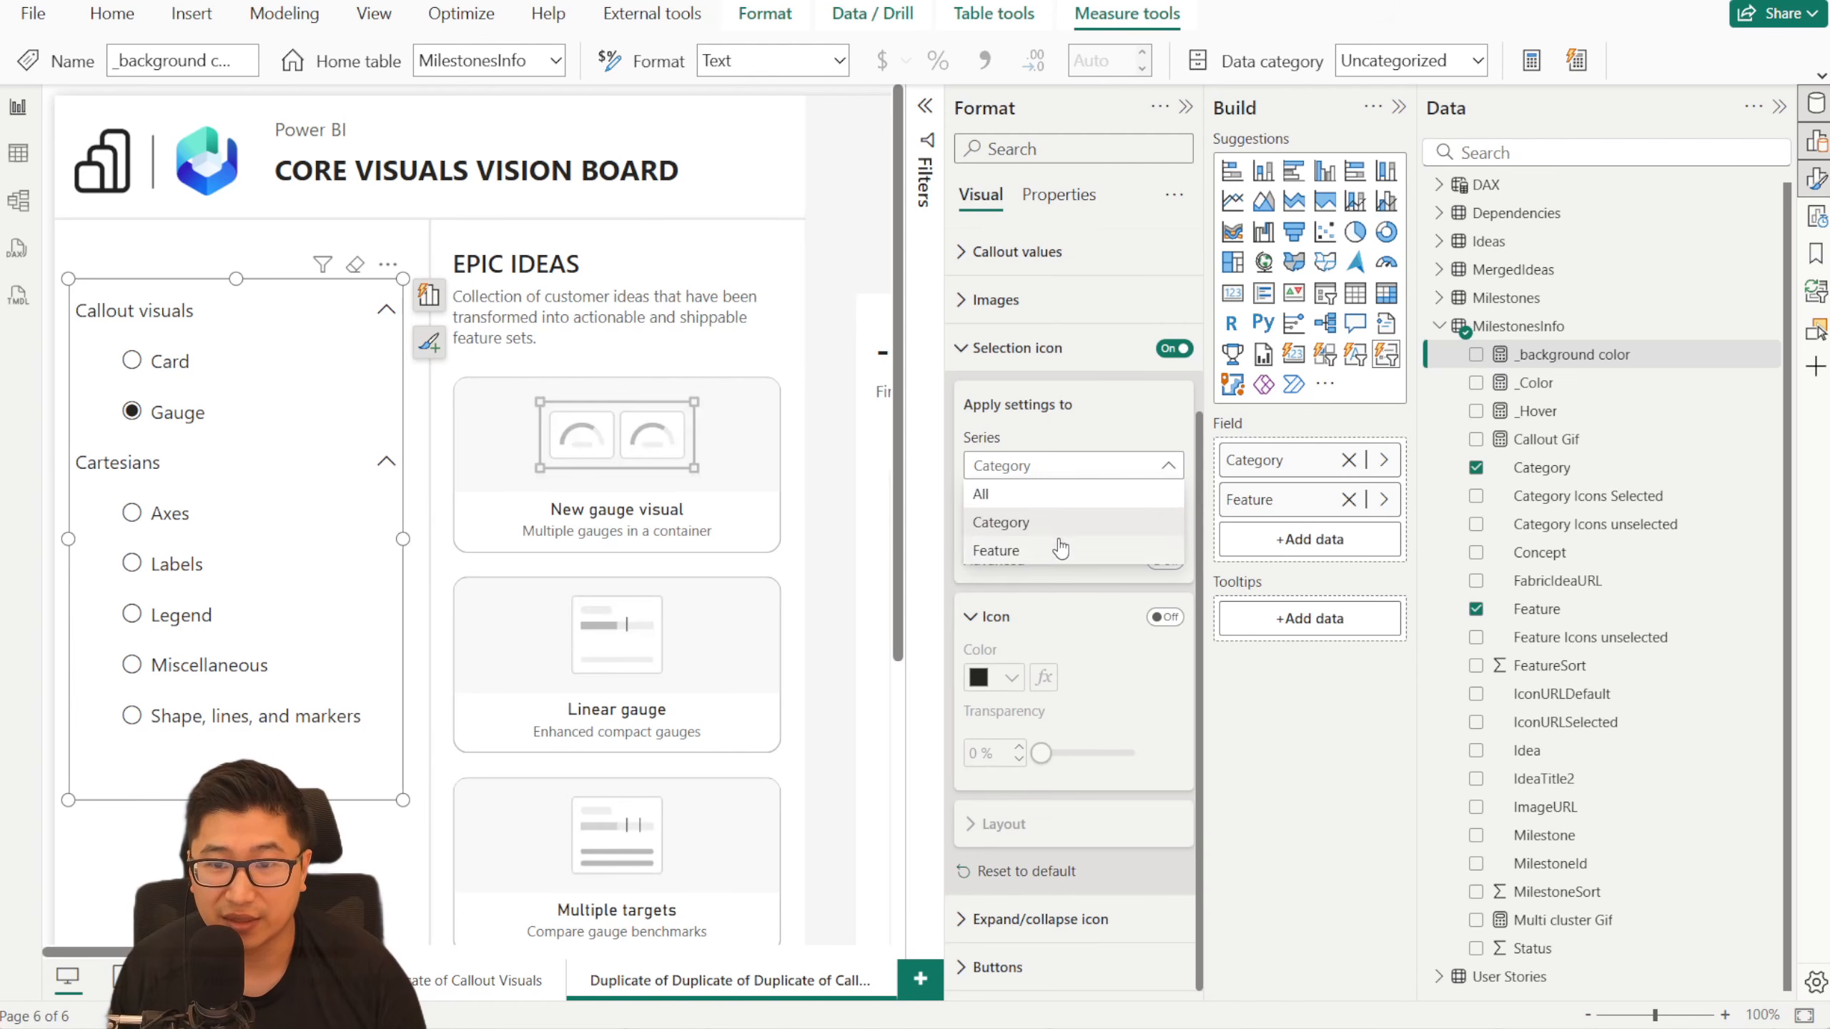
{"action": "left_click", "coordinate": [1060, 544]}
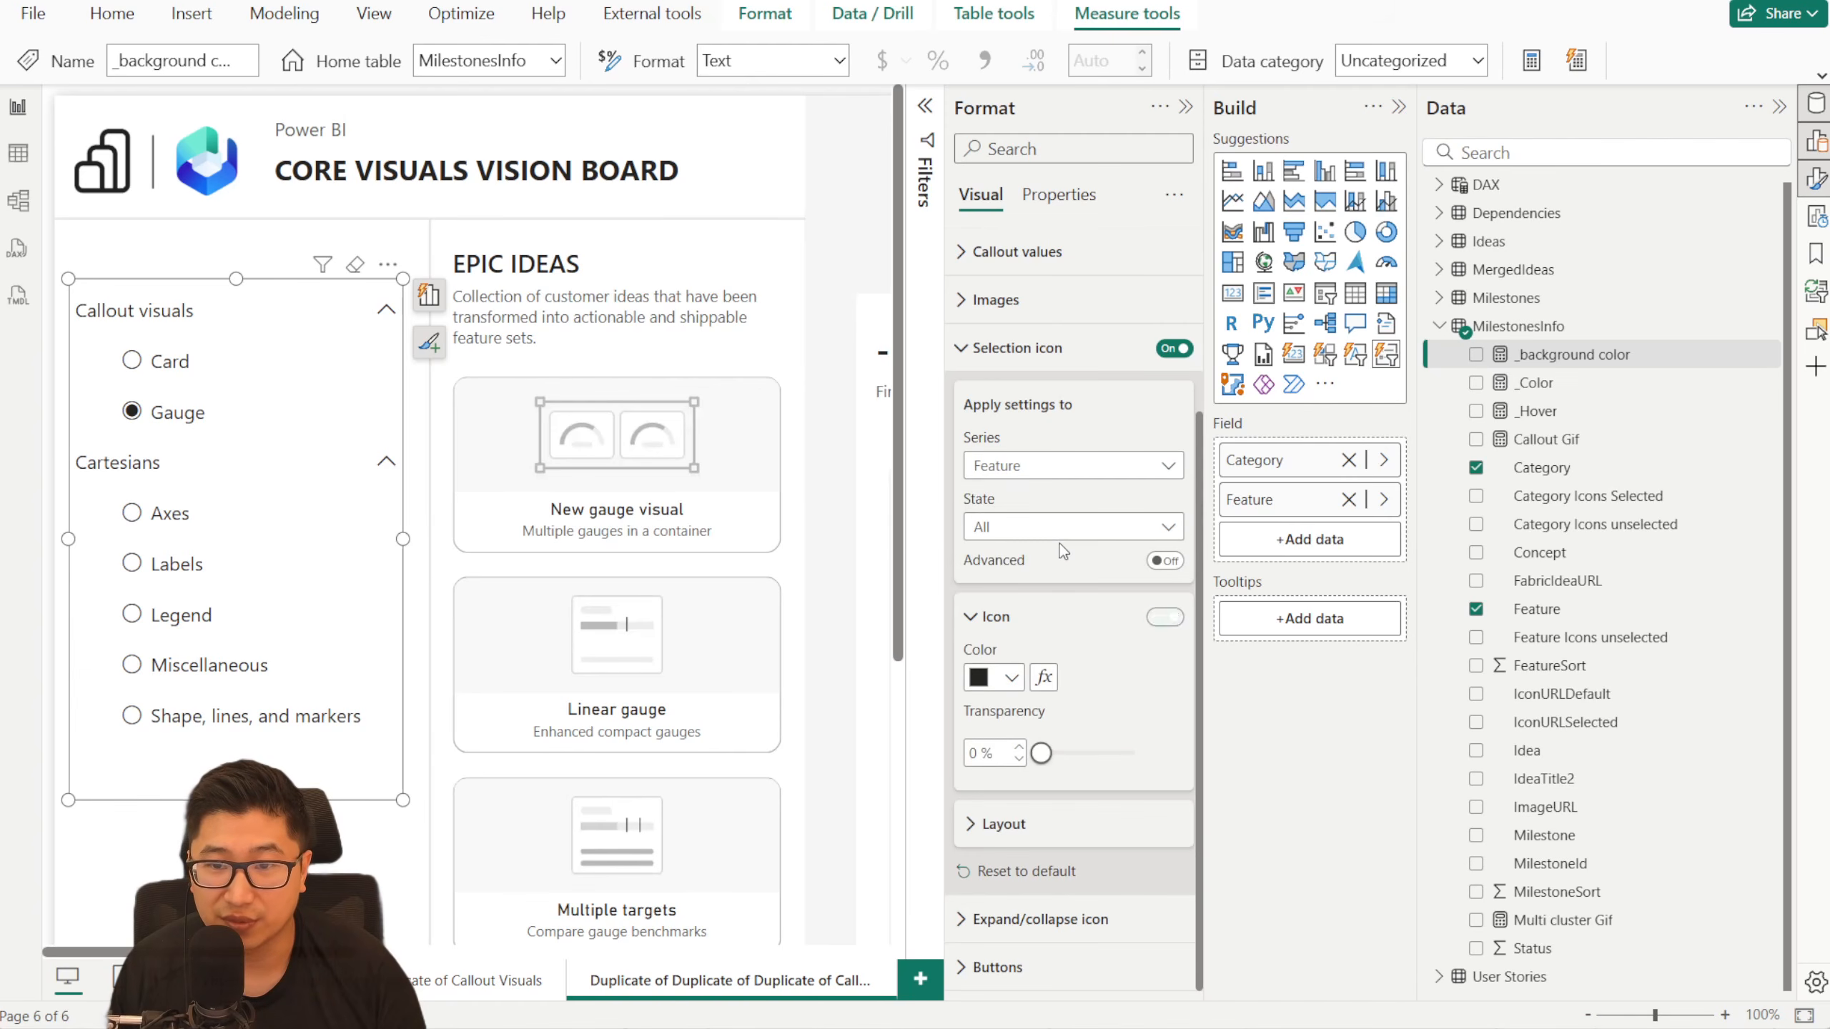
{"action": "left_click", "coordinate": [1055, 684]}
{"action": "left_click", "coordinate": [487, 248]}
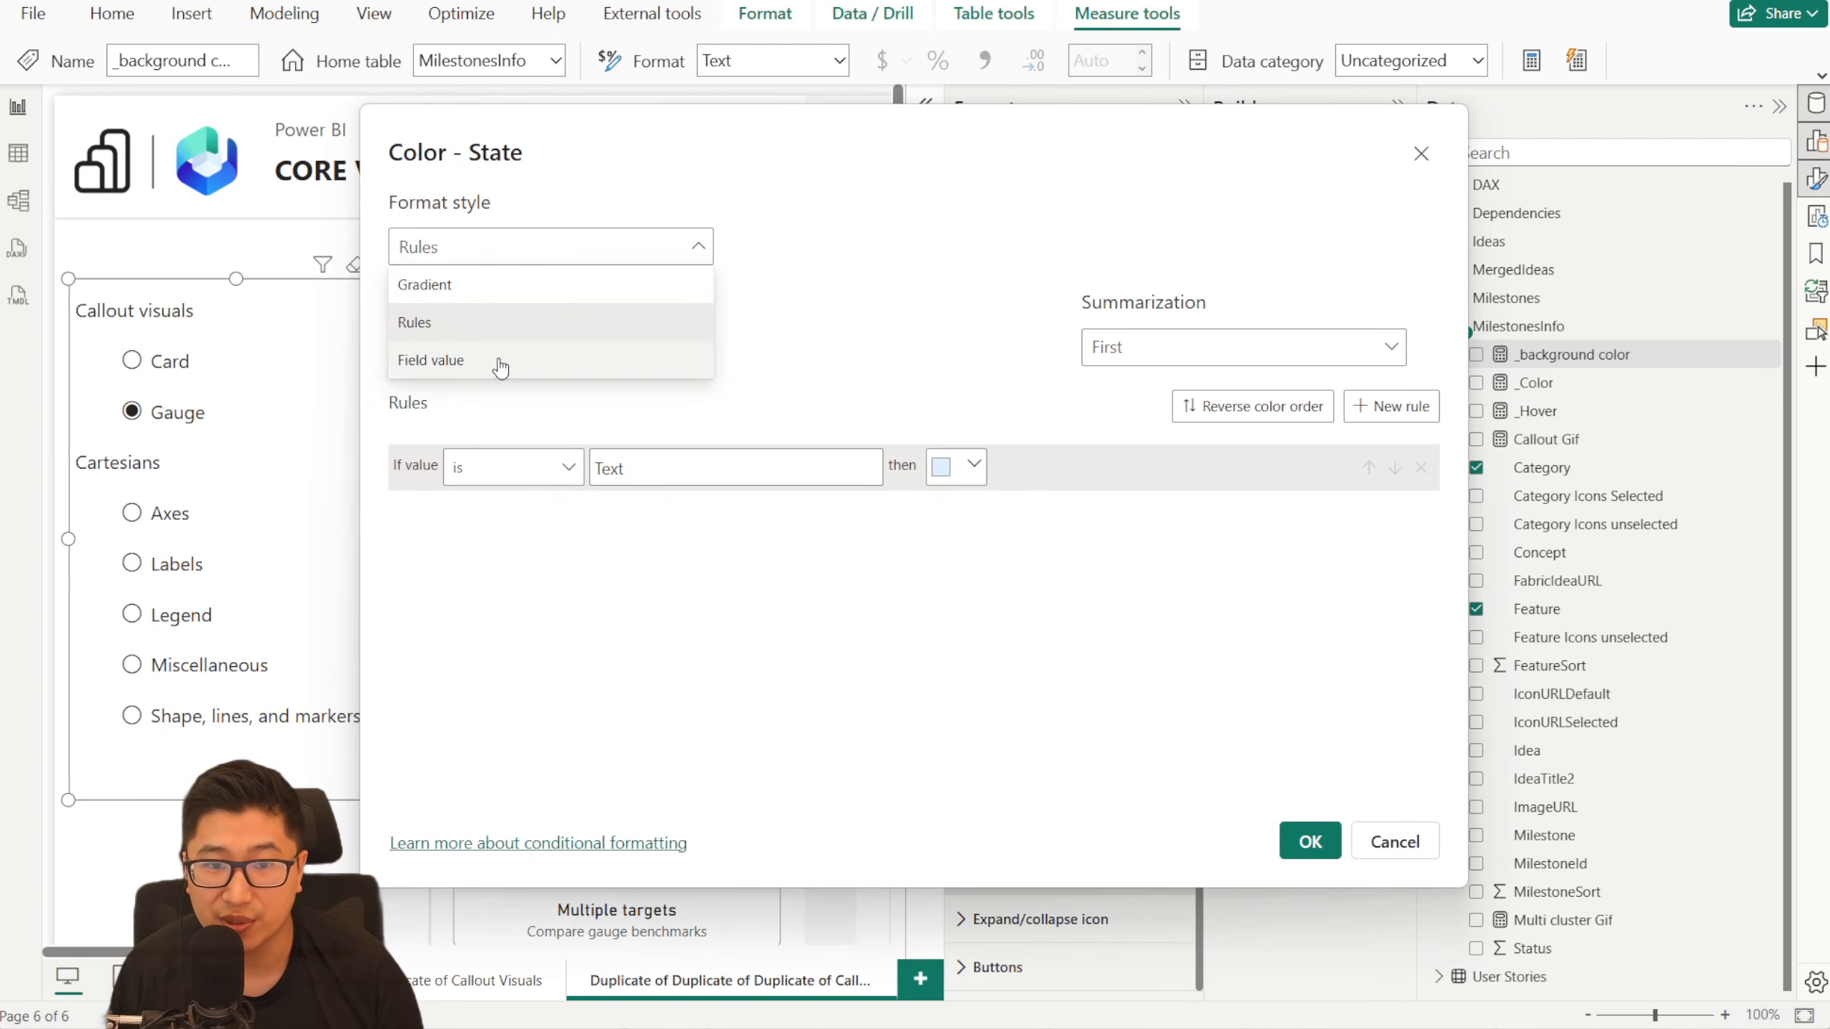
{"action": "left_click", "coordinate": [500, 364]}
{"action": "left_click", "coordinate": [493, 353]}
{"action": "type", "text": "_"}
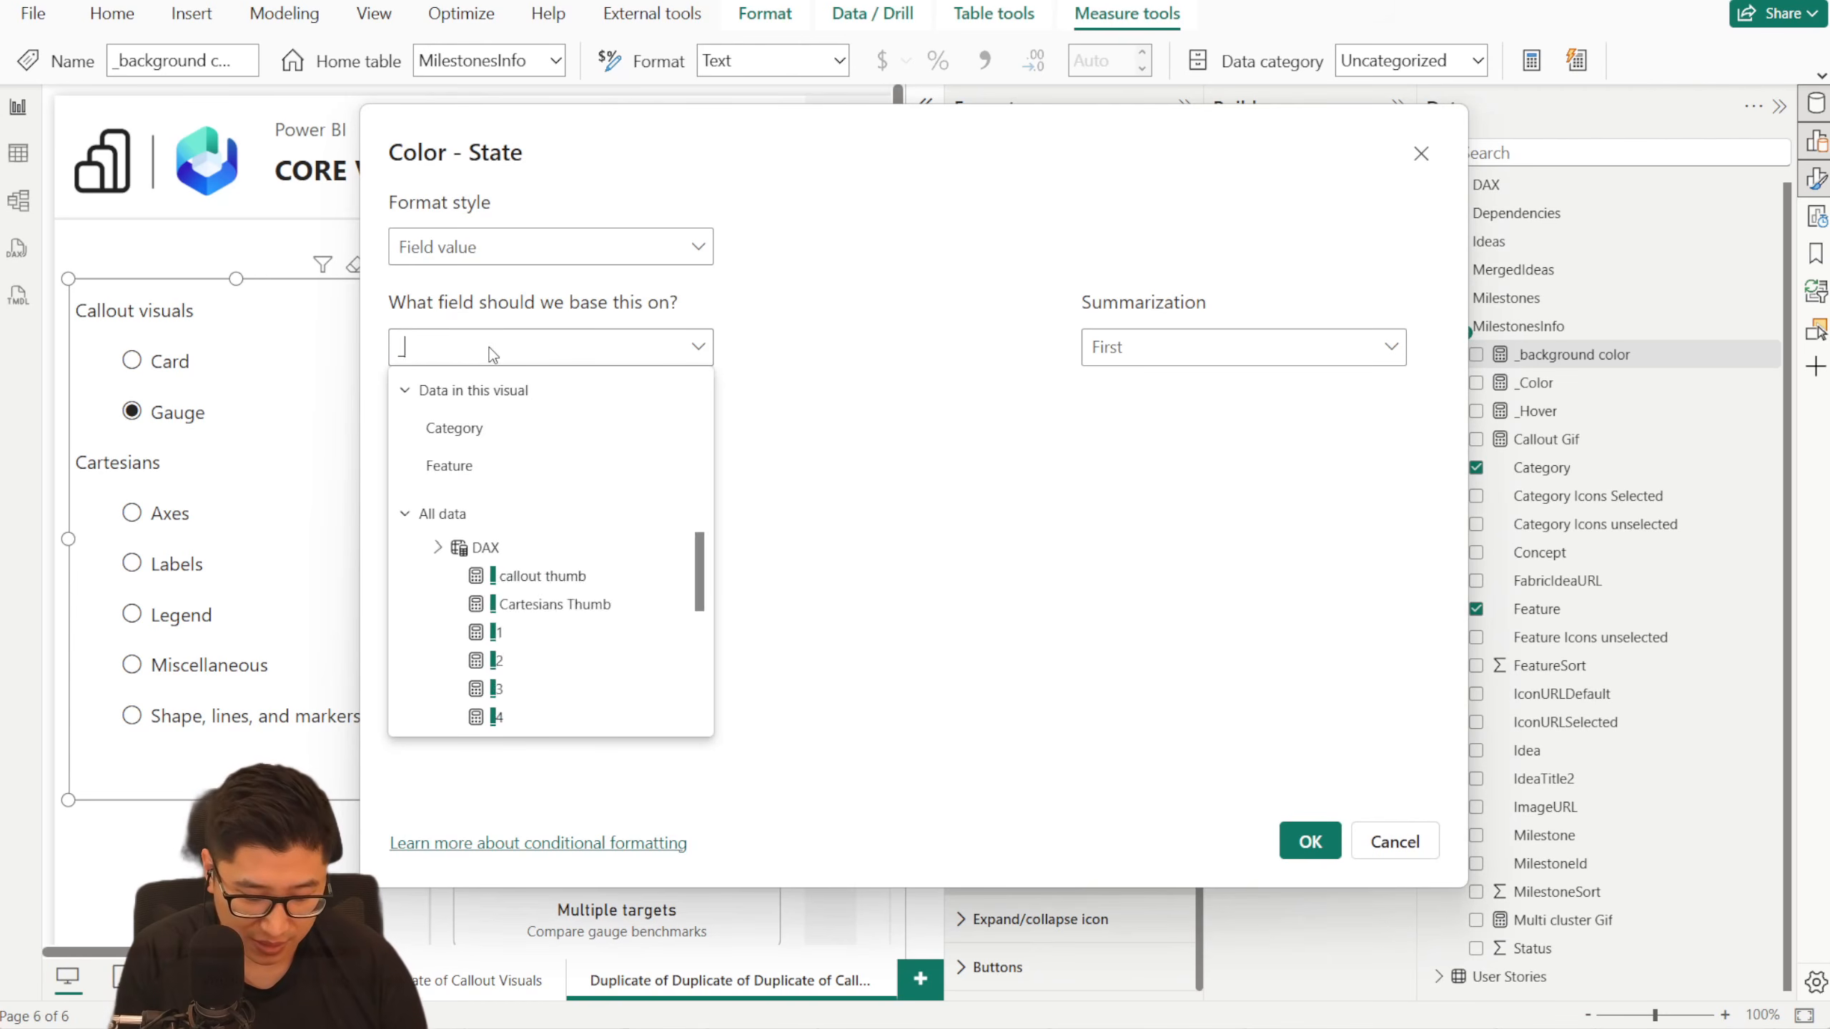
{"action": "type", "text": "color"}
{"action": "left_click", "coordinate": [585, 581]}
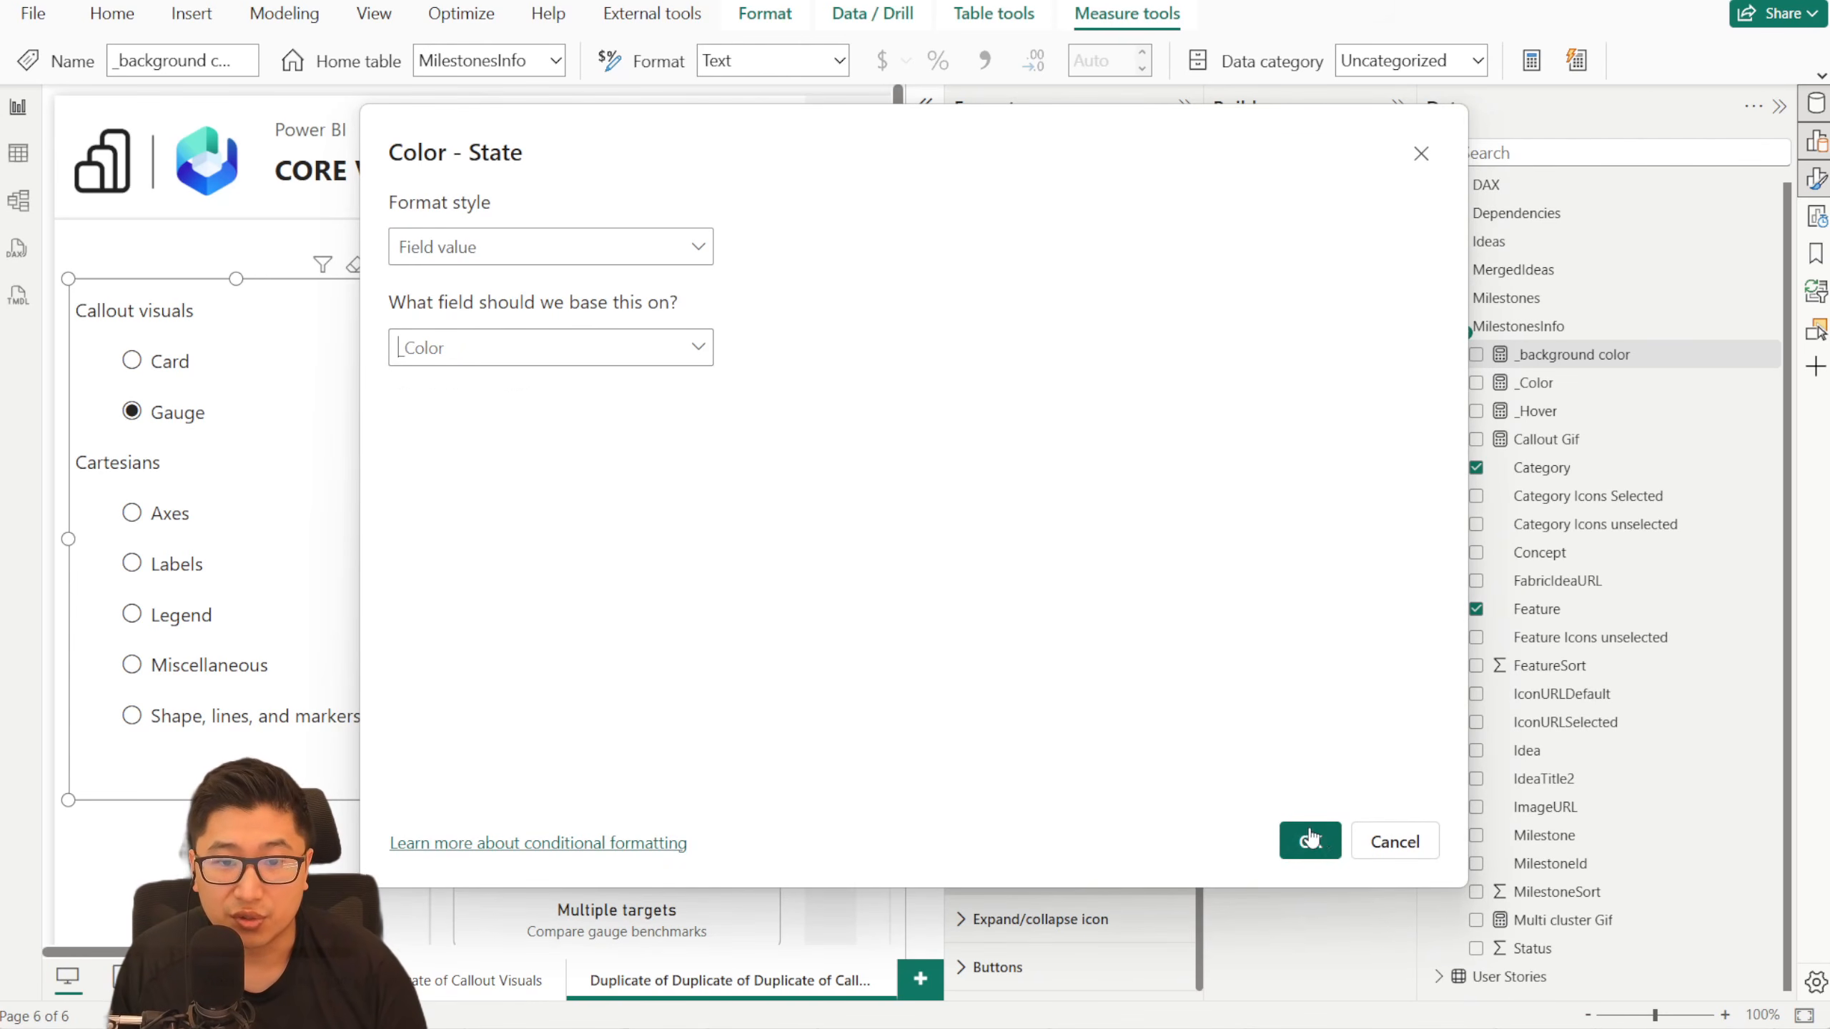
{"action": "left_click", "coordinate": [1308, 840]}
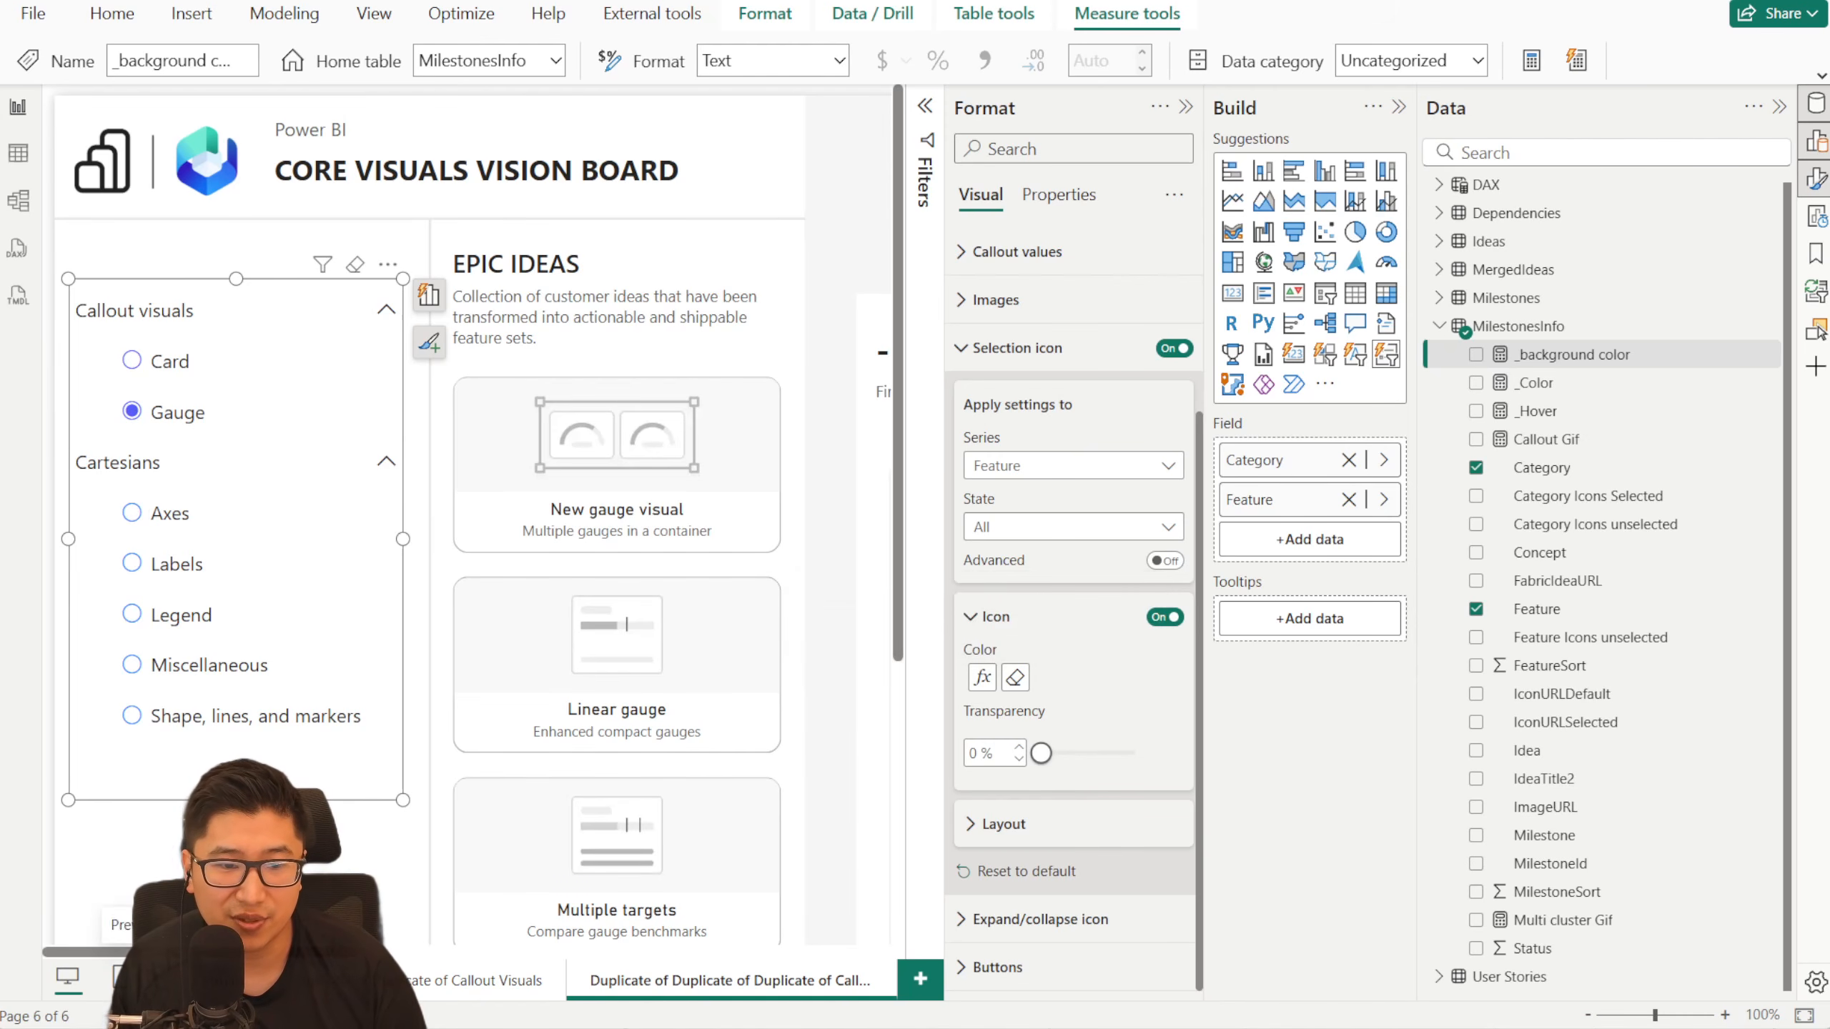
- Check the navigation colors on the original Callout Visuals page and return to the duplicated slicer page
{"action": "right_click", "coordinate": [159, 980]}
{"action": "left_click", "coordinate": [249, 750]}
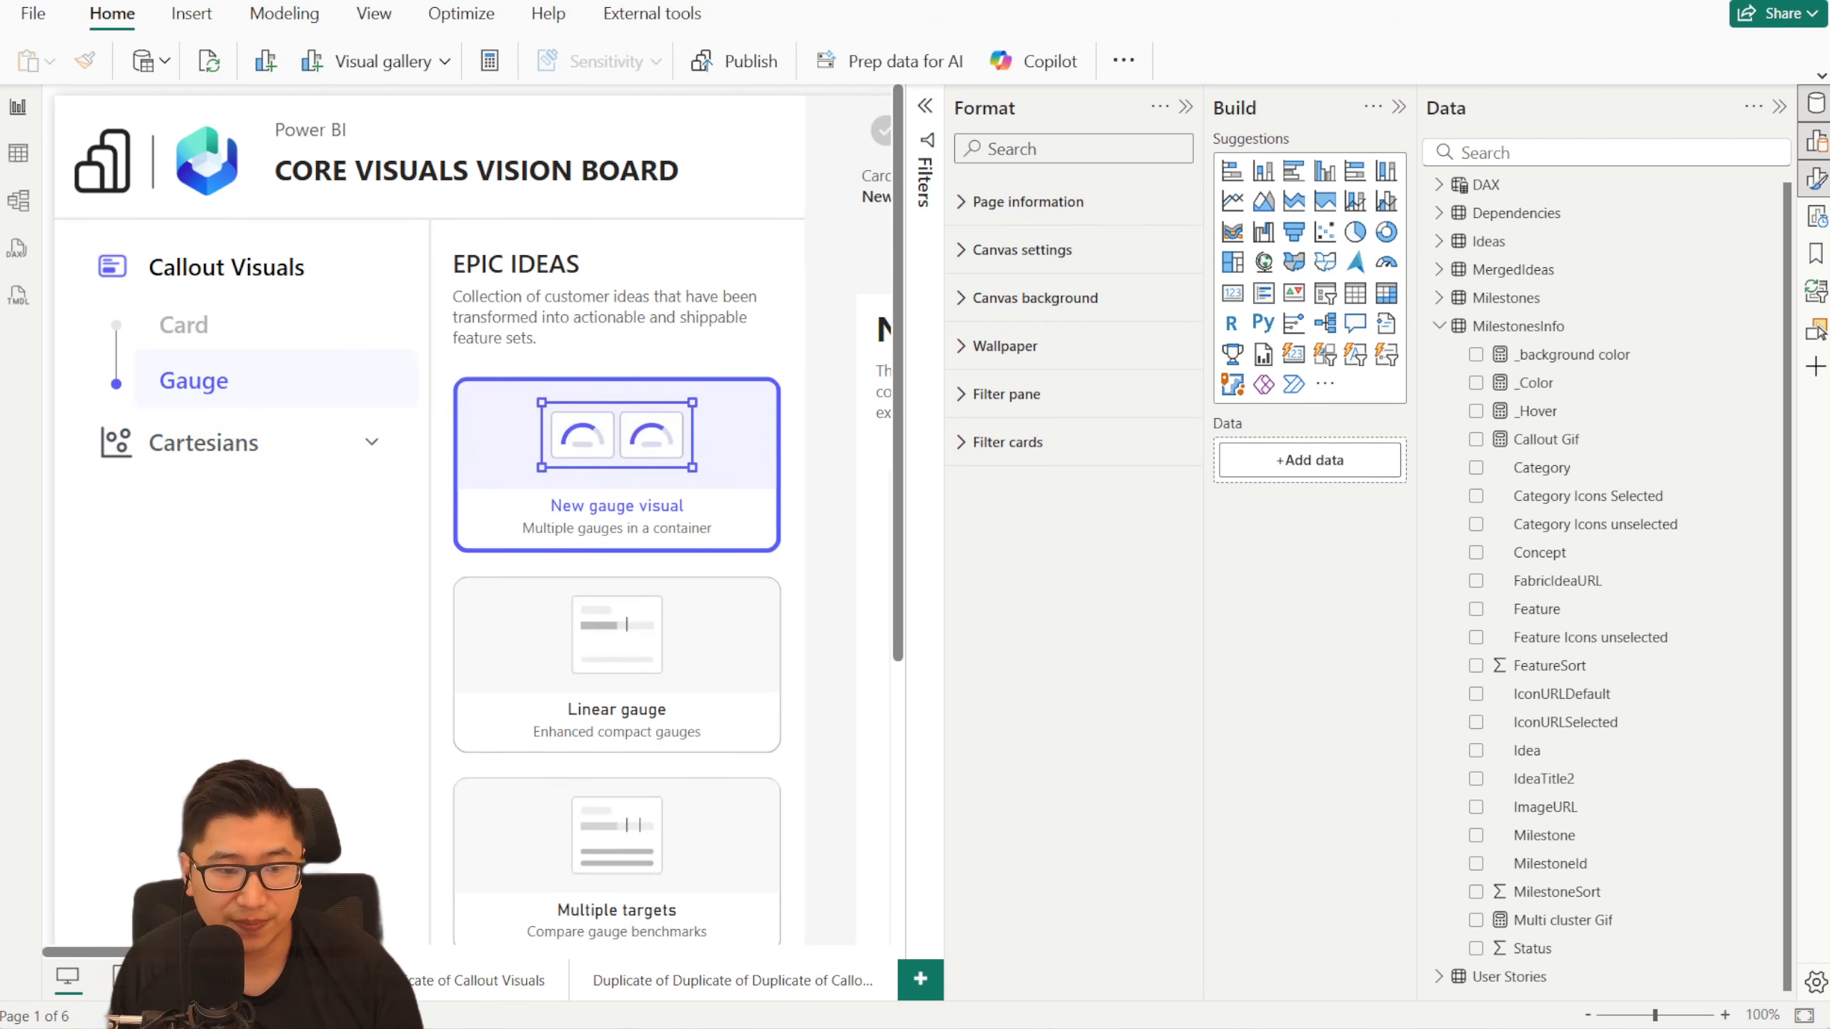
{"action": "left_click", "coordinate": [619, 981]}
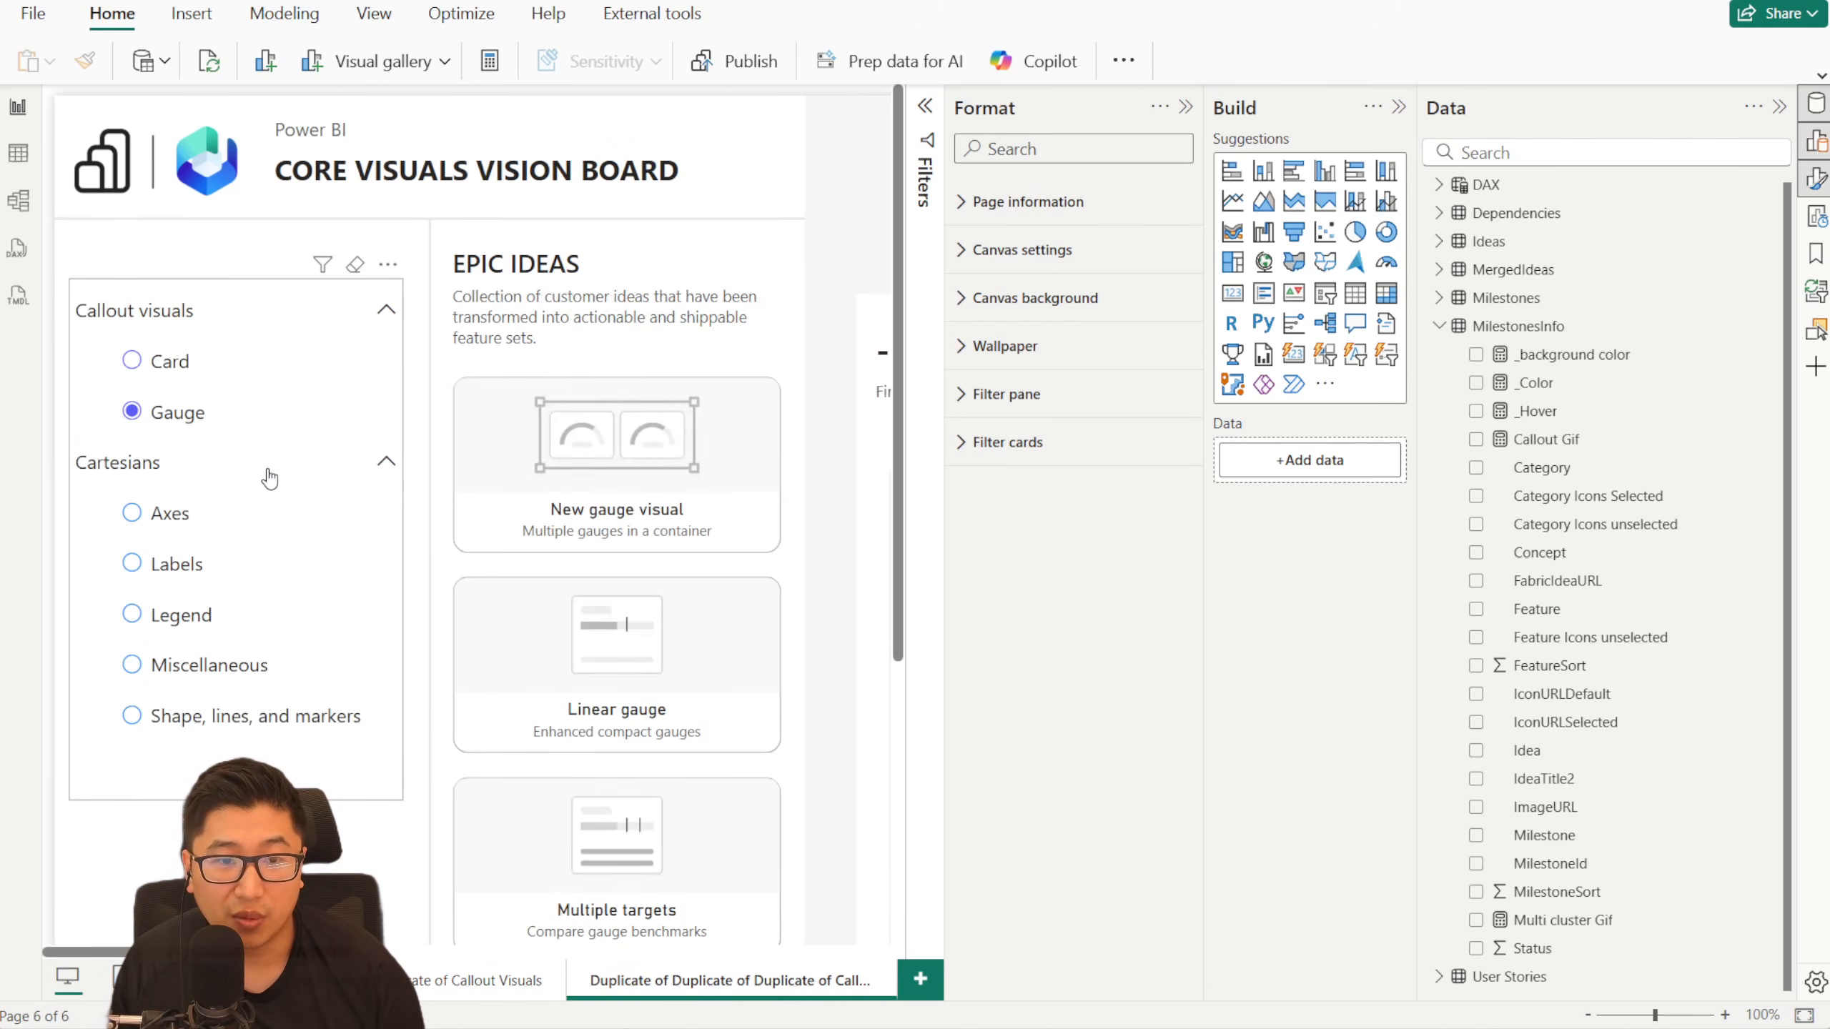
- Select the slicer and switch its Feature selection icon settings to the Selected state
{"action": "left_click", "coordinate": [401, 516]}
{"action": "scroll", "coordinate": [1084, 667], "scroll_direction": "down", "scroll_amount": 3}
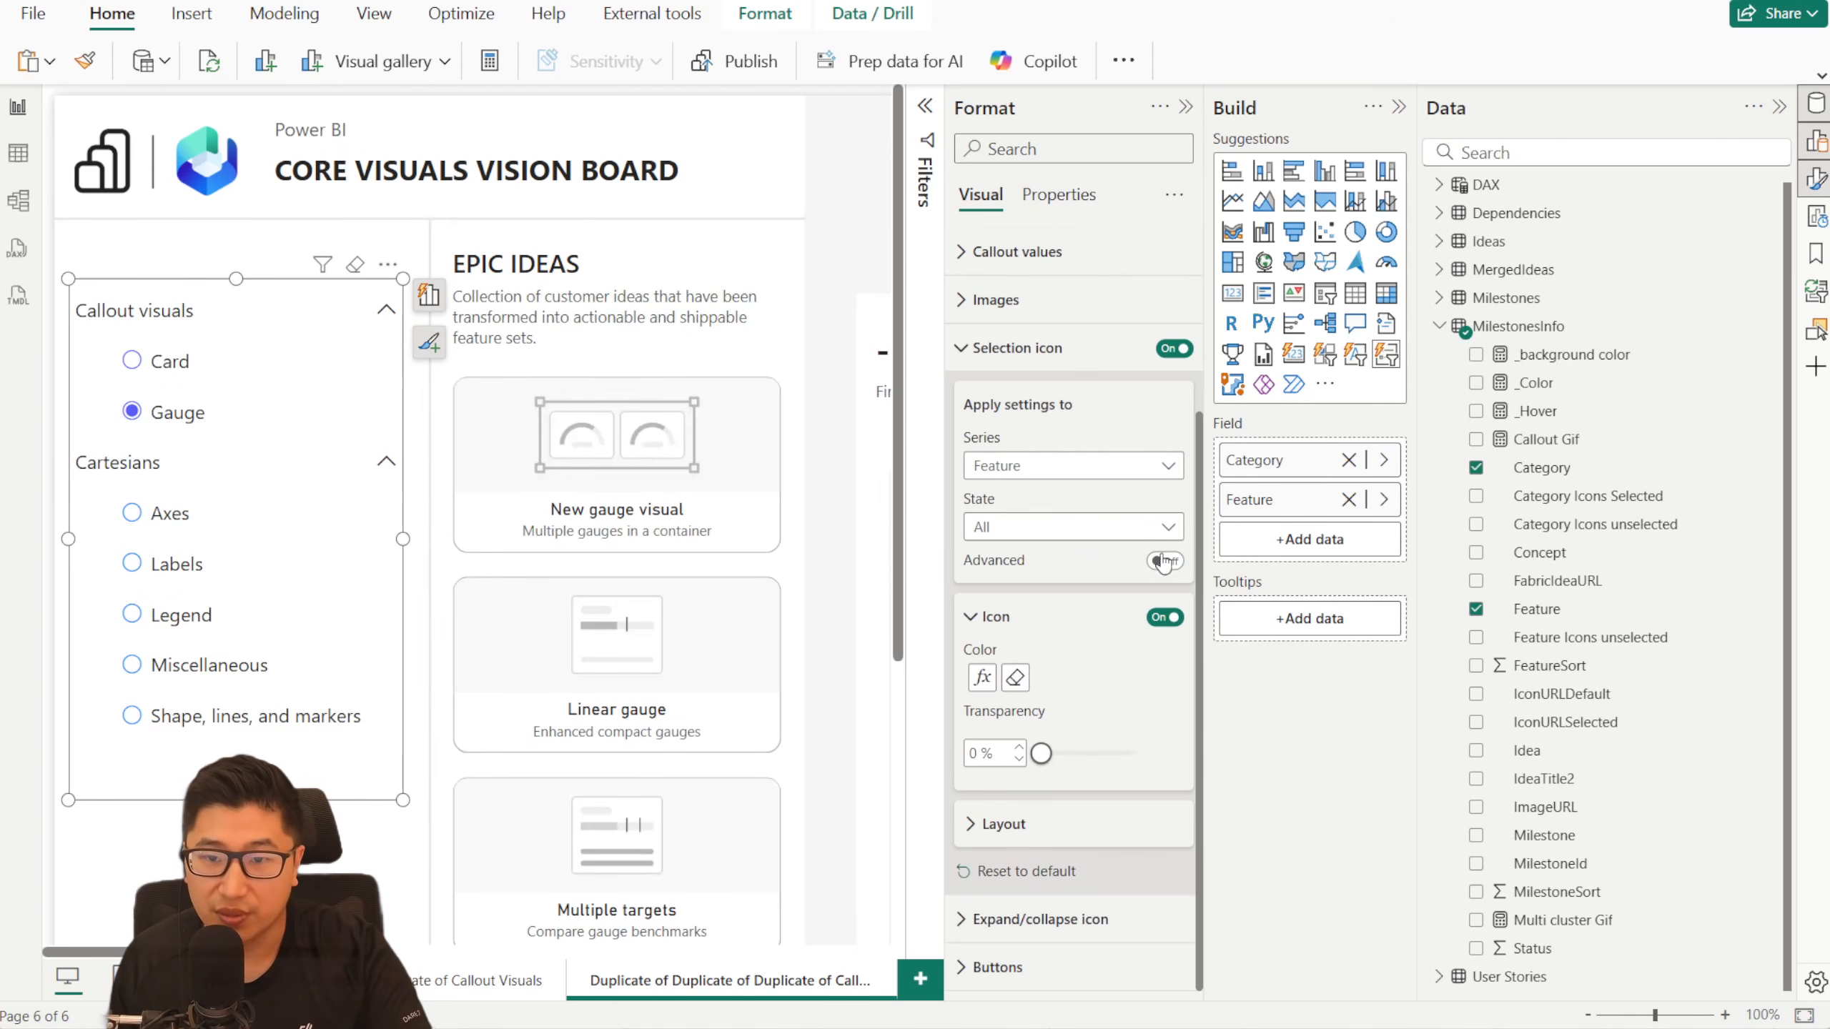
{"action": "left_click", "coordinate": [1062, 532]}
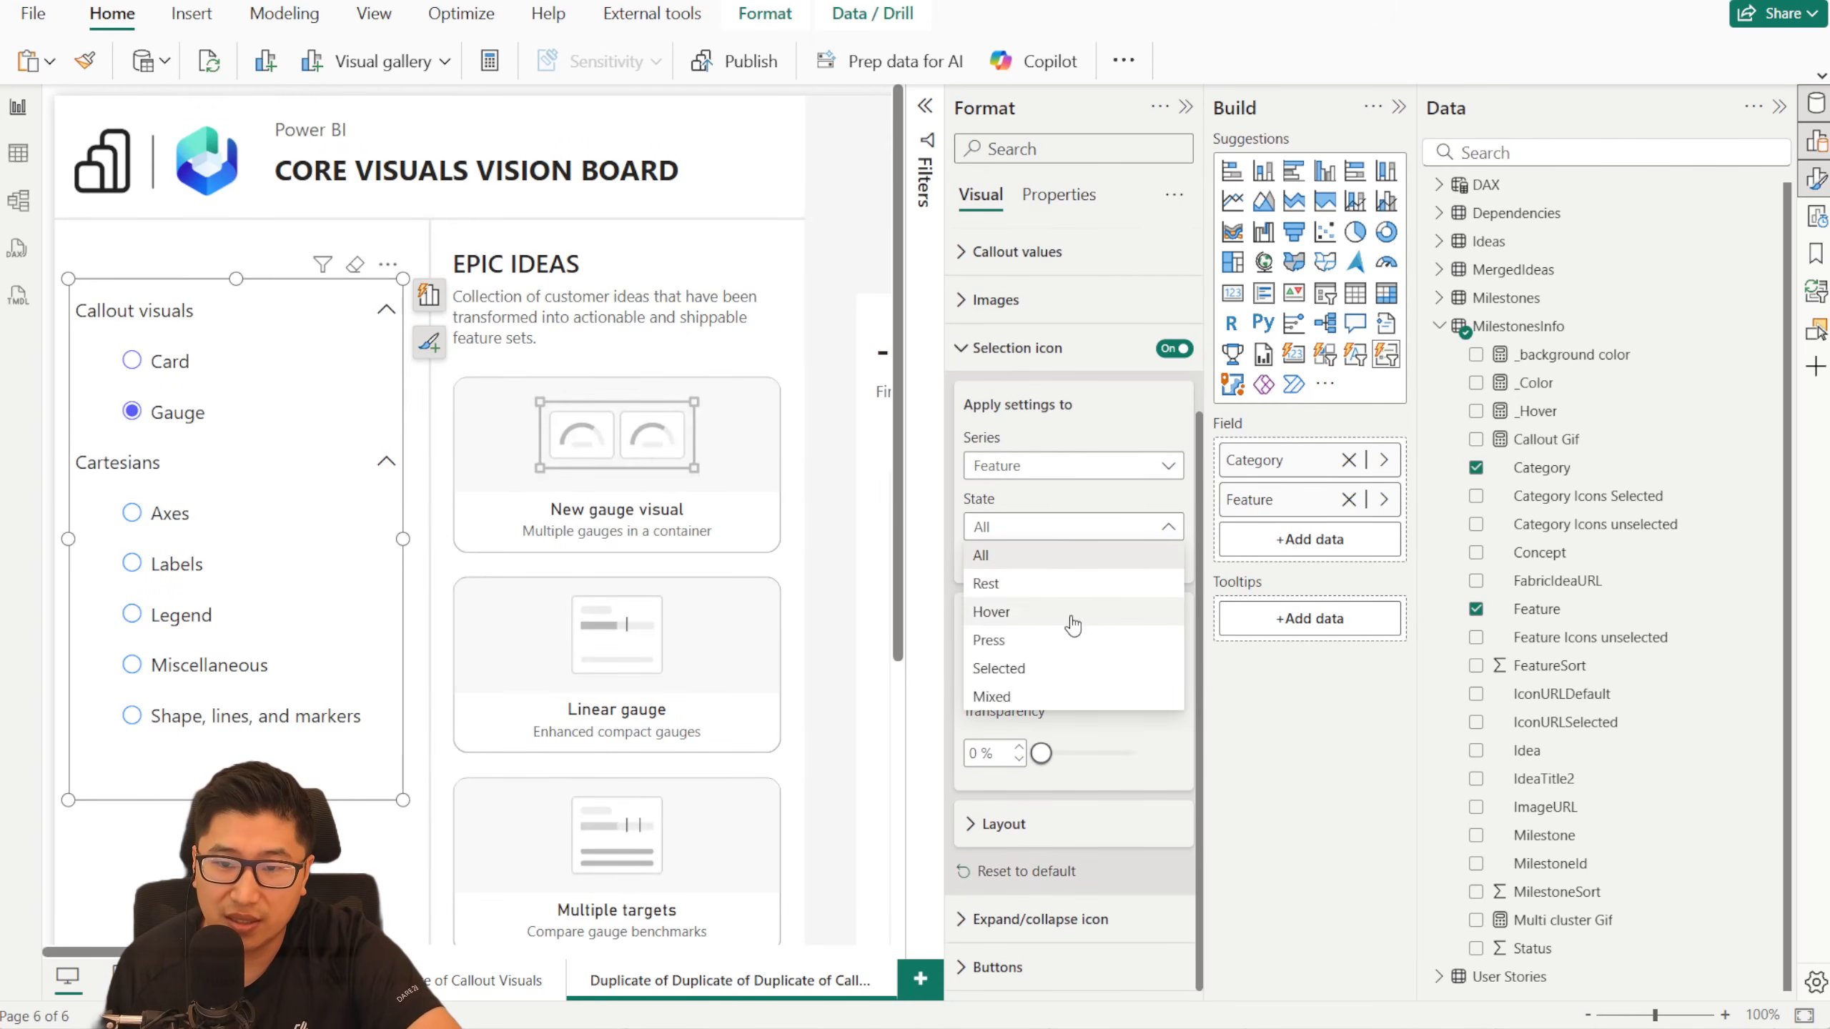
{"action": "left_click", "coordinate": [1054, 527]}
{"action": "left_click", "coordinate": [1128, 537]}
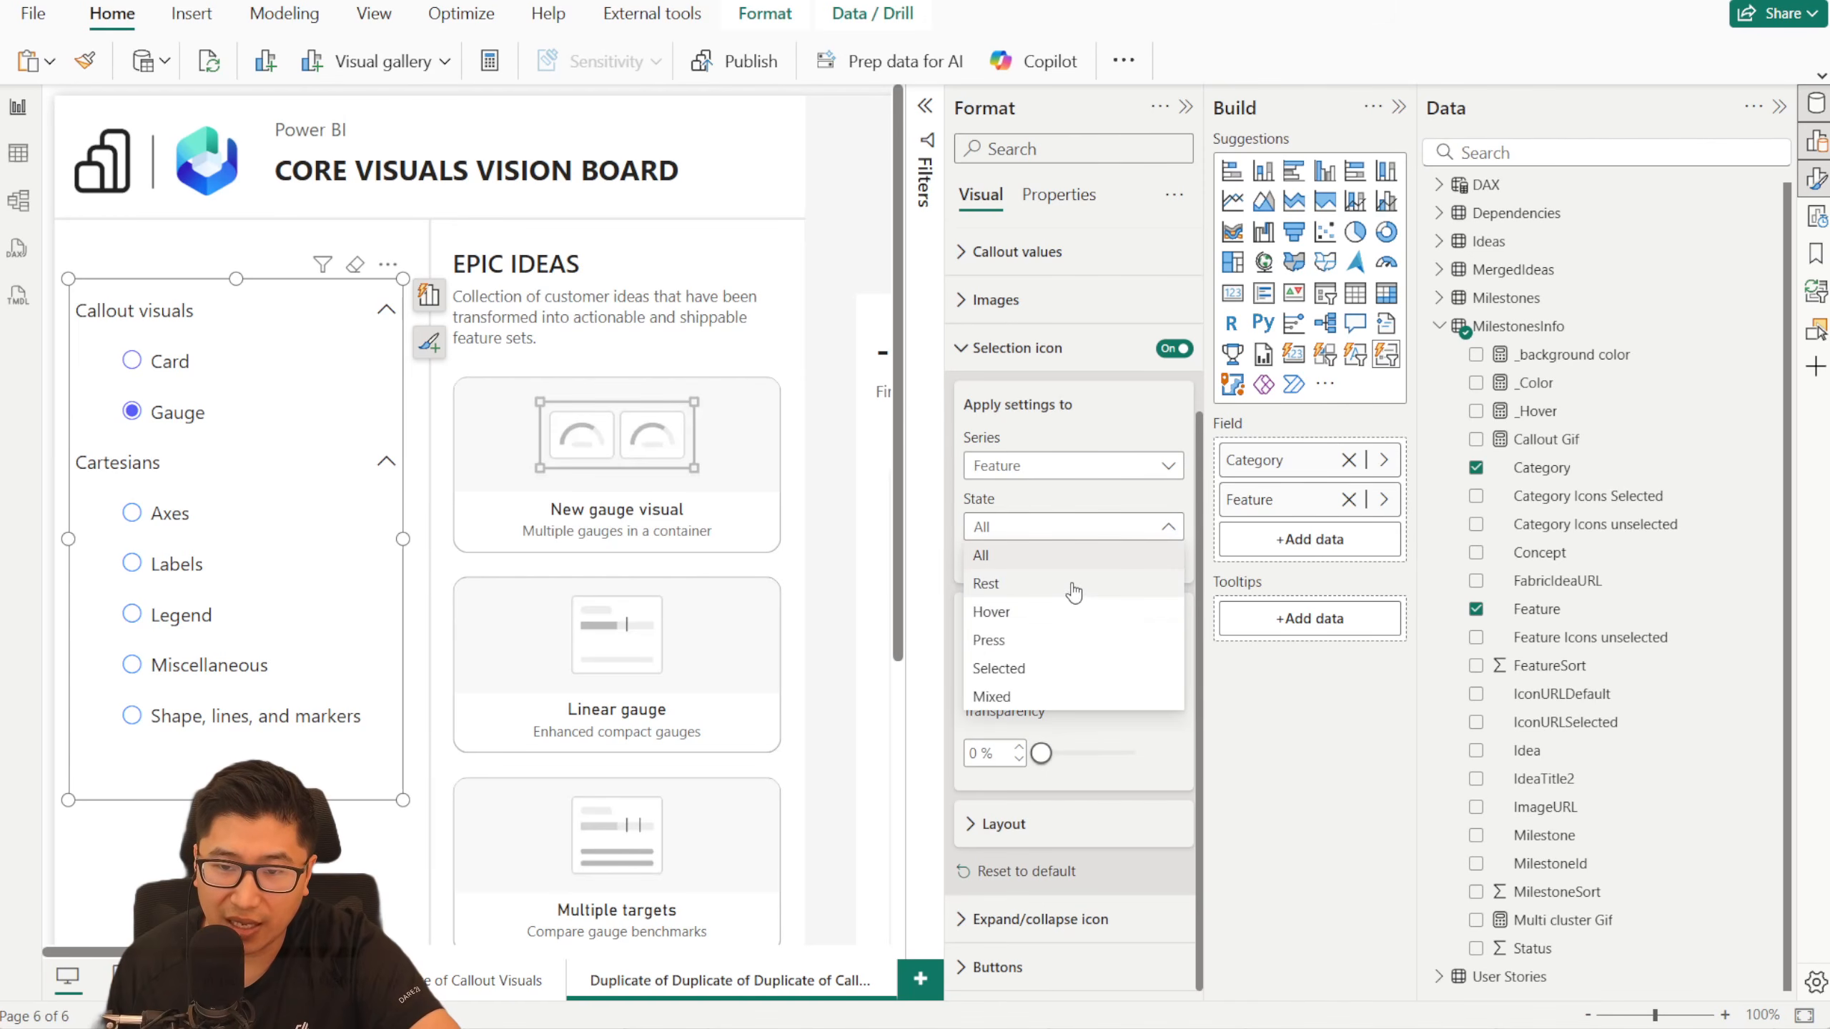
{"action": "left_click", "coordinate": [1059, 668]}
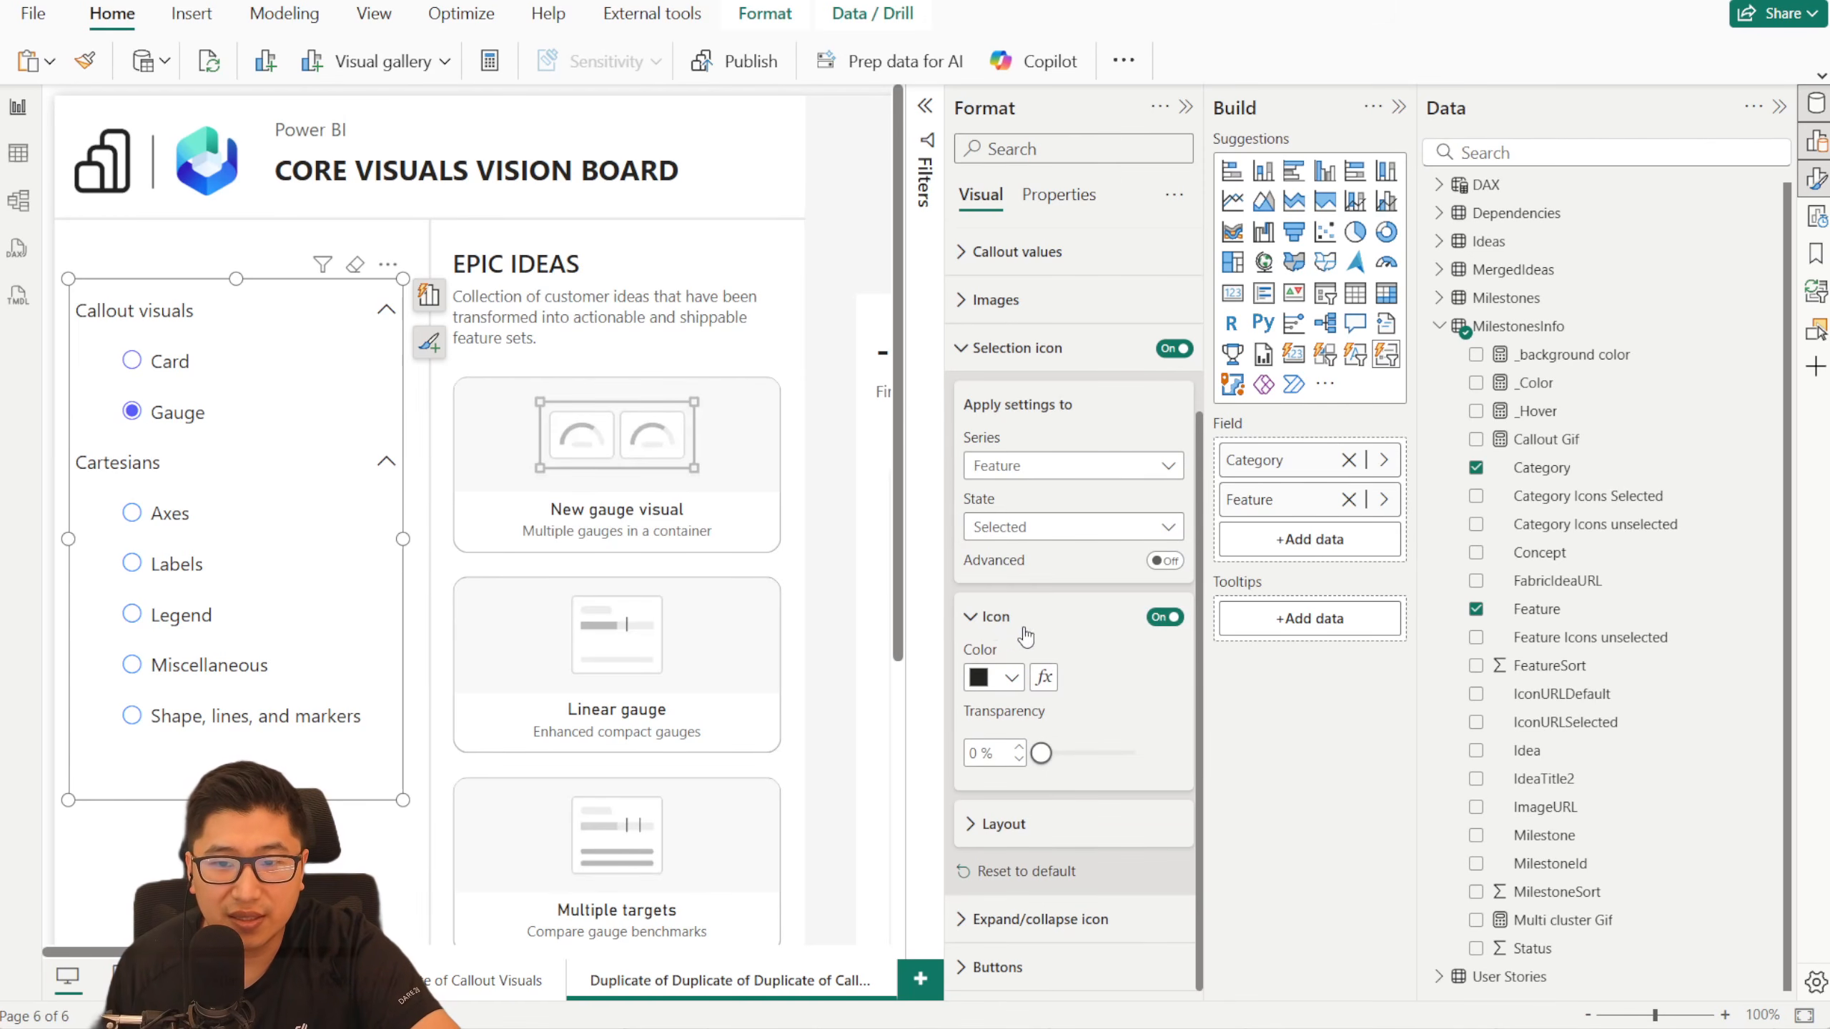
- Try the Advanced state options for the Feature selection icon and turn them off
{"action": "left_click", "coordinate": [1165, 562]}
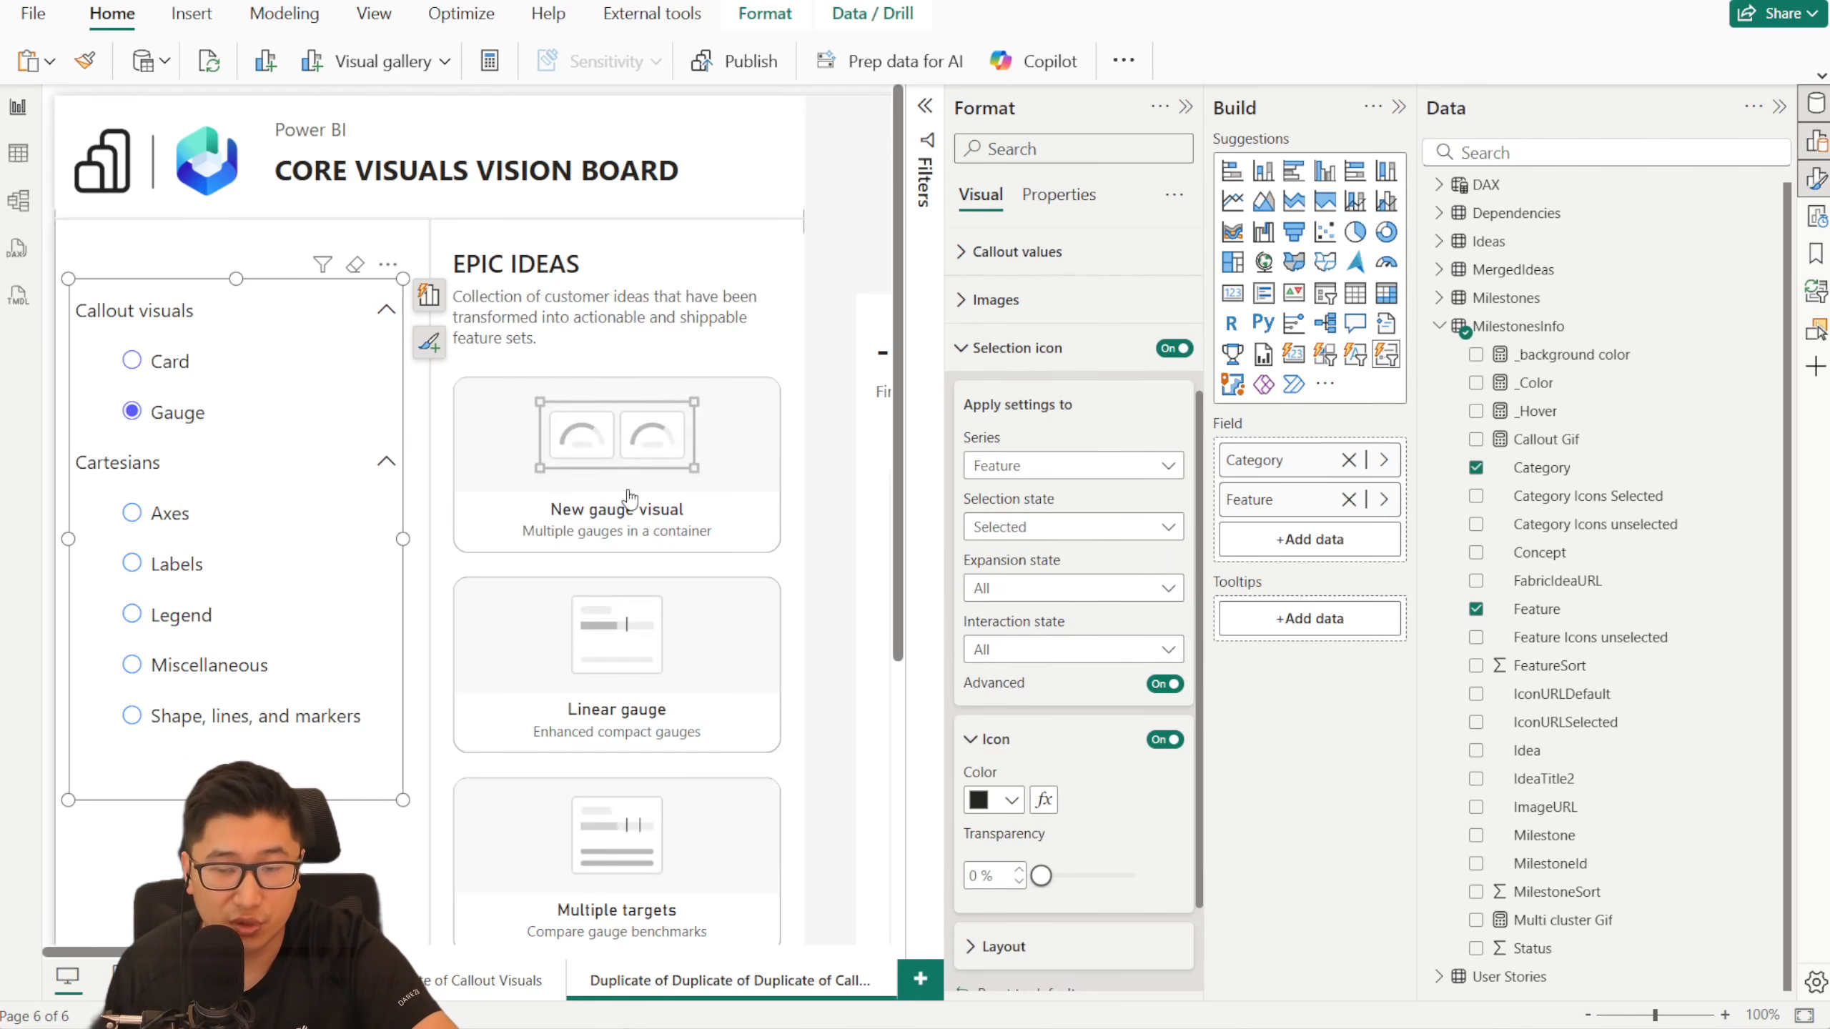
{"action": "left_click", "coordinate": [1164, 685]}
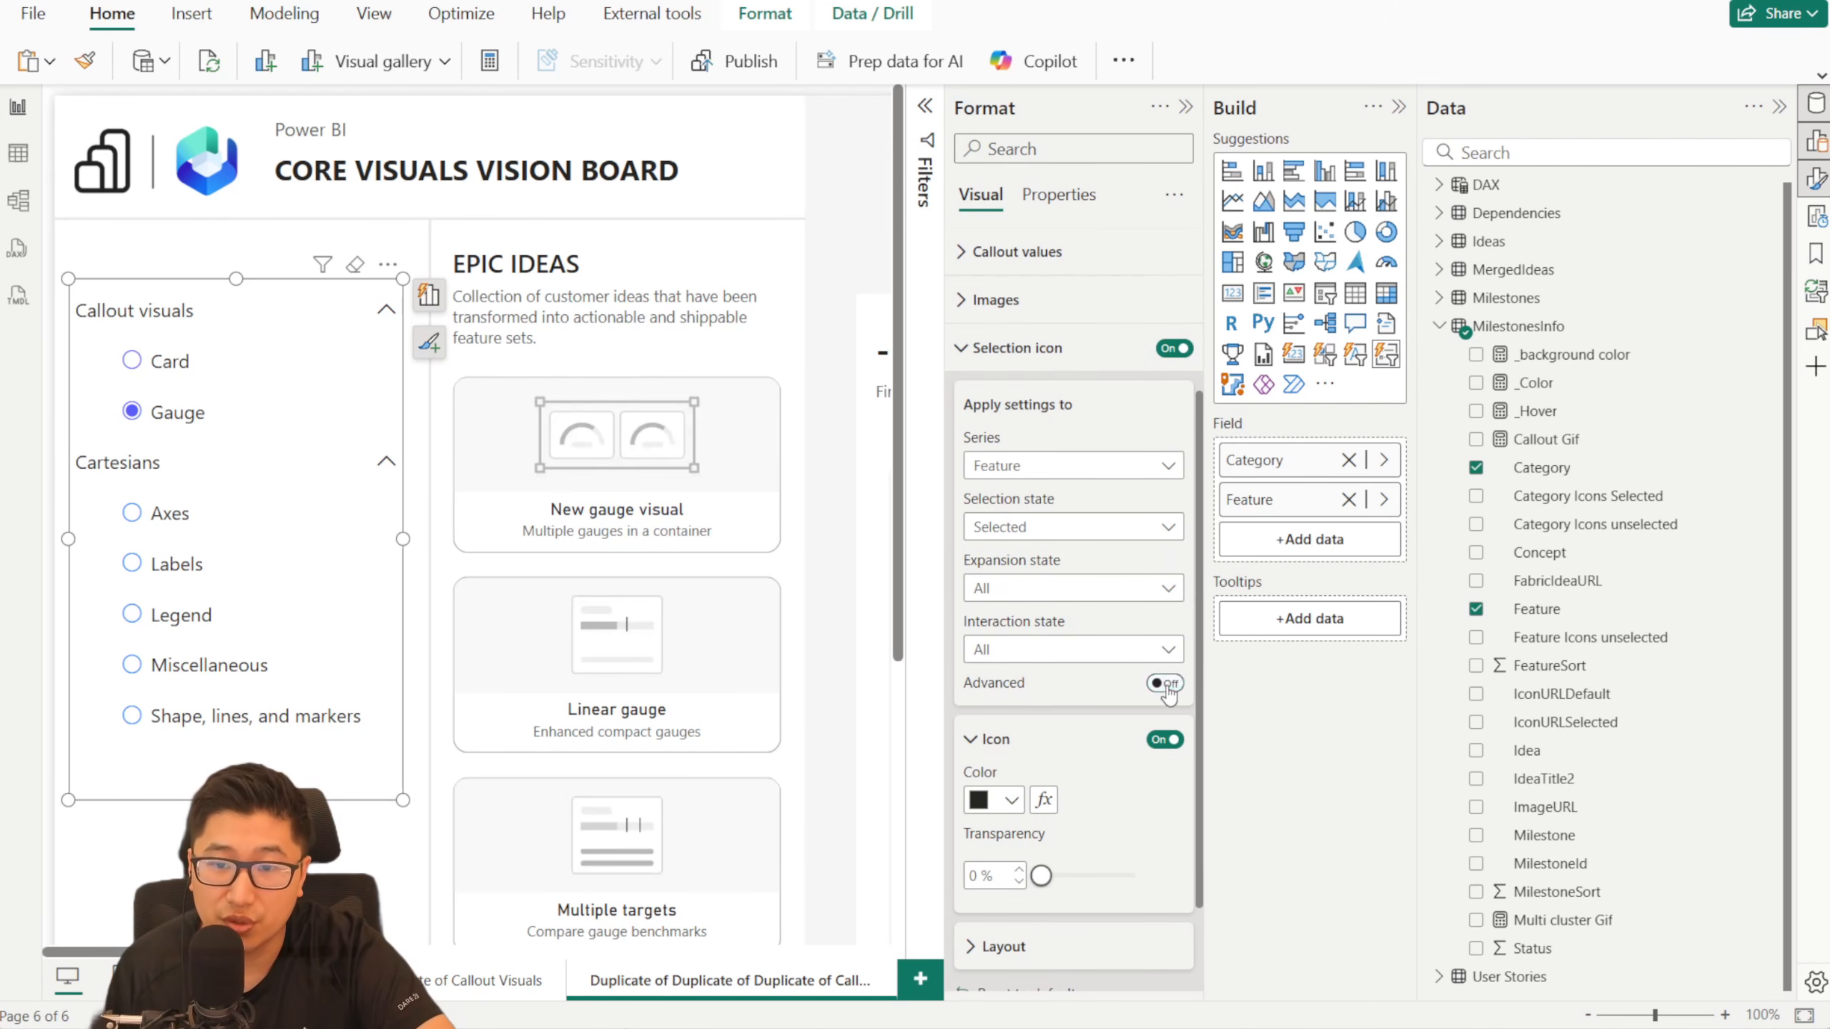
{"action": "left_click", "coordinate": [1023, 541]}
{"action": "left_click", "coordinate": [1054, 546]}
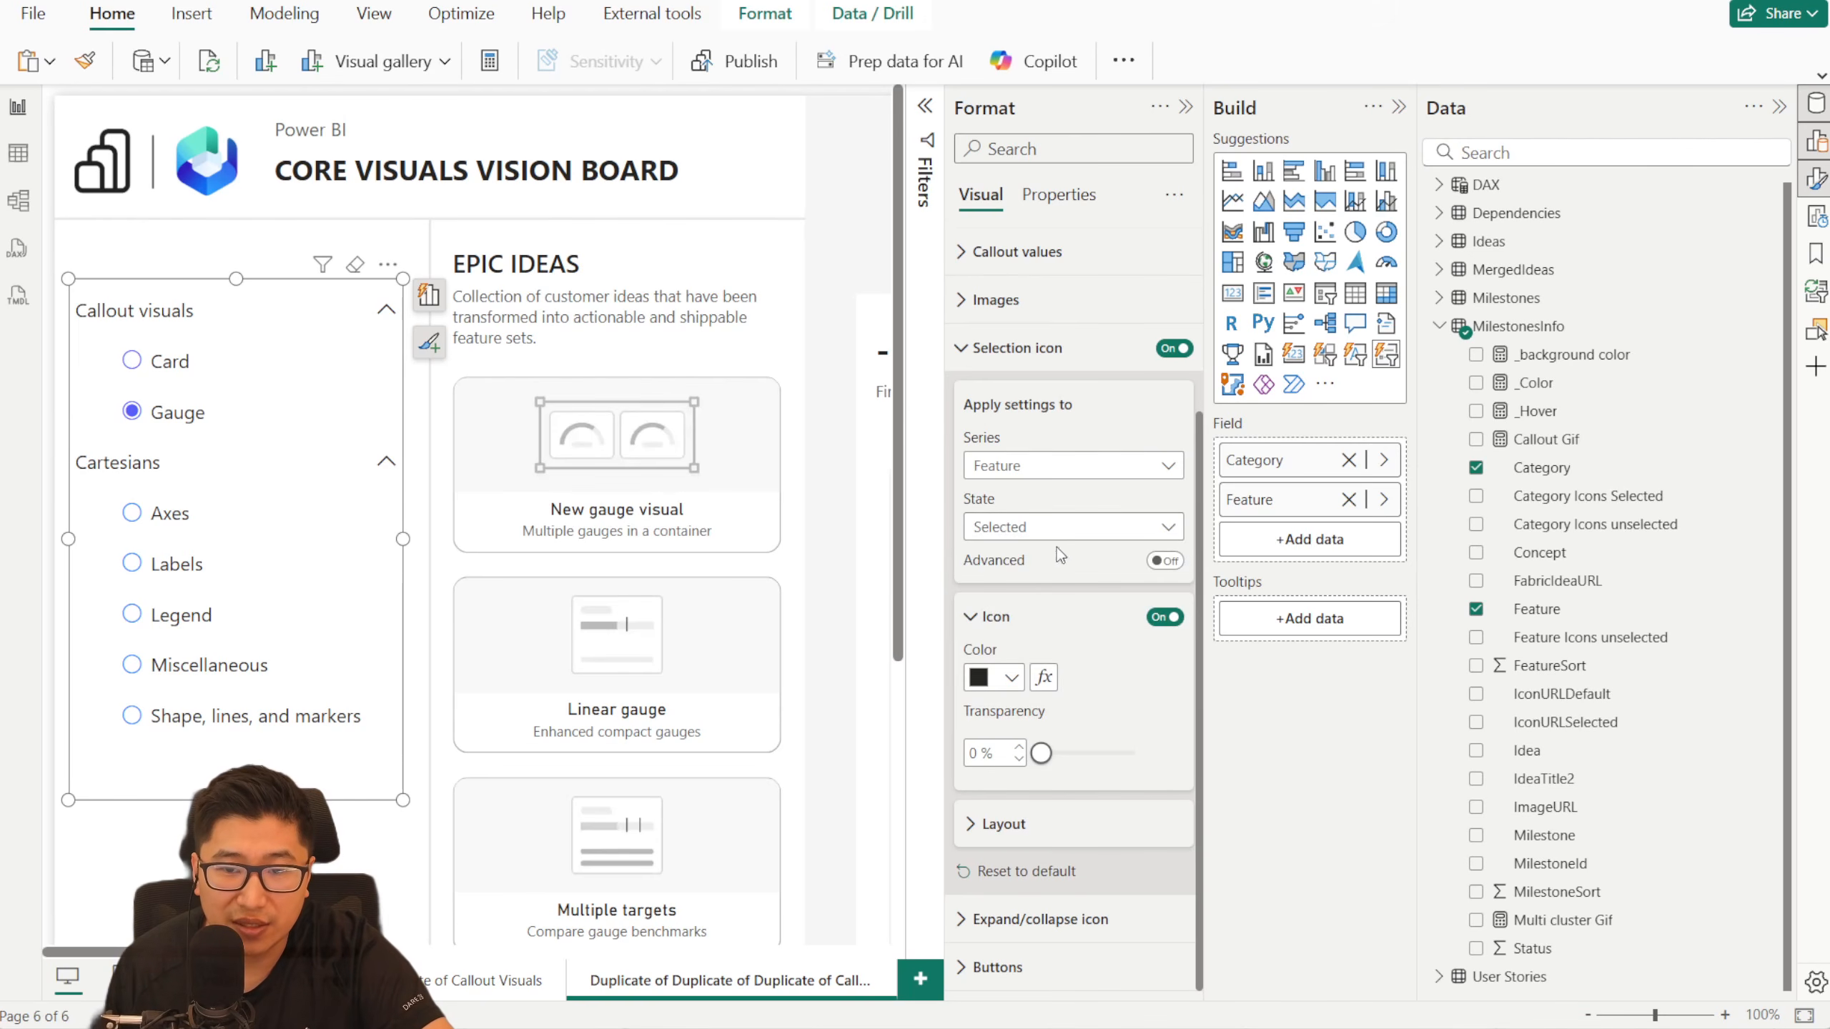
- Color the Feature selection icon in the Selected state by field value, based on the _Color measure
{"action": "left_click", "coordinate": [1044, 677]}
{"action": "left_click", "coordinate": [540, 277]}
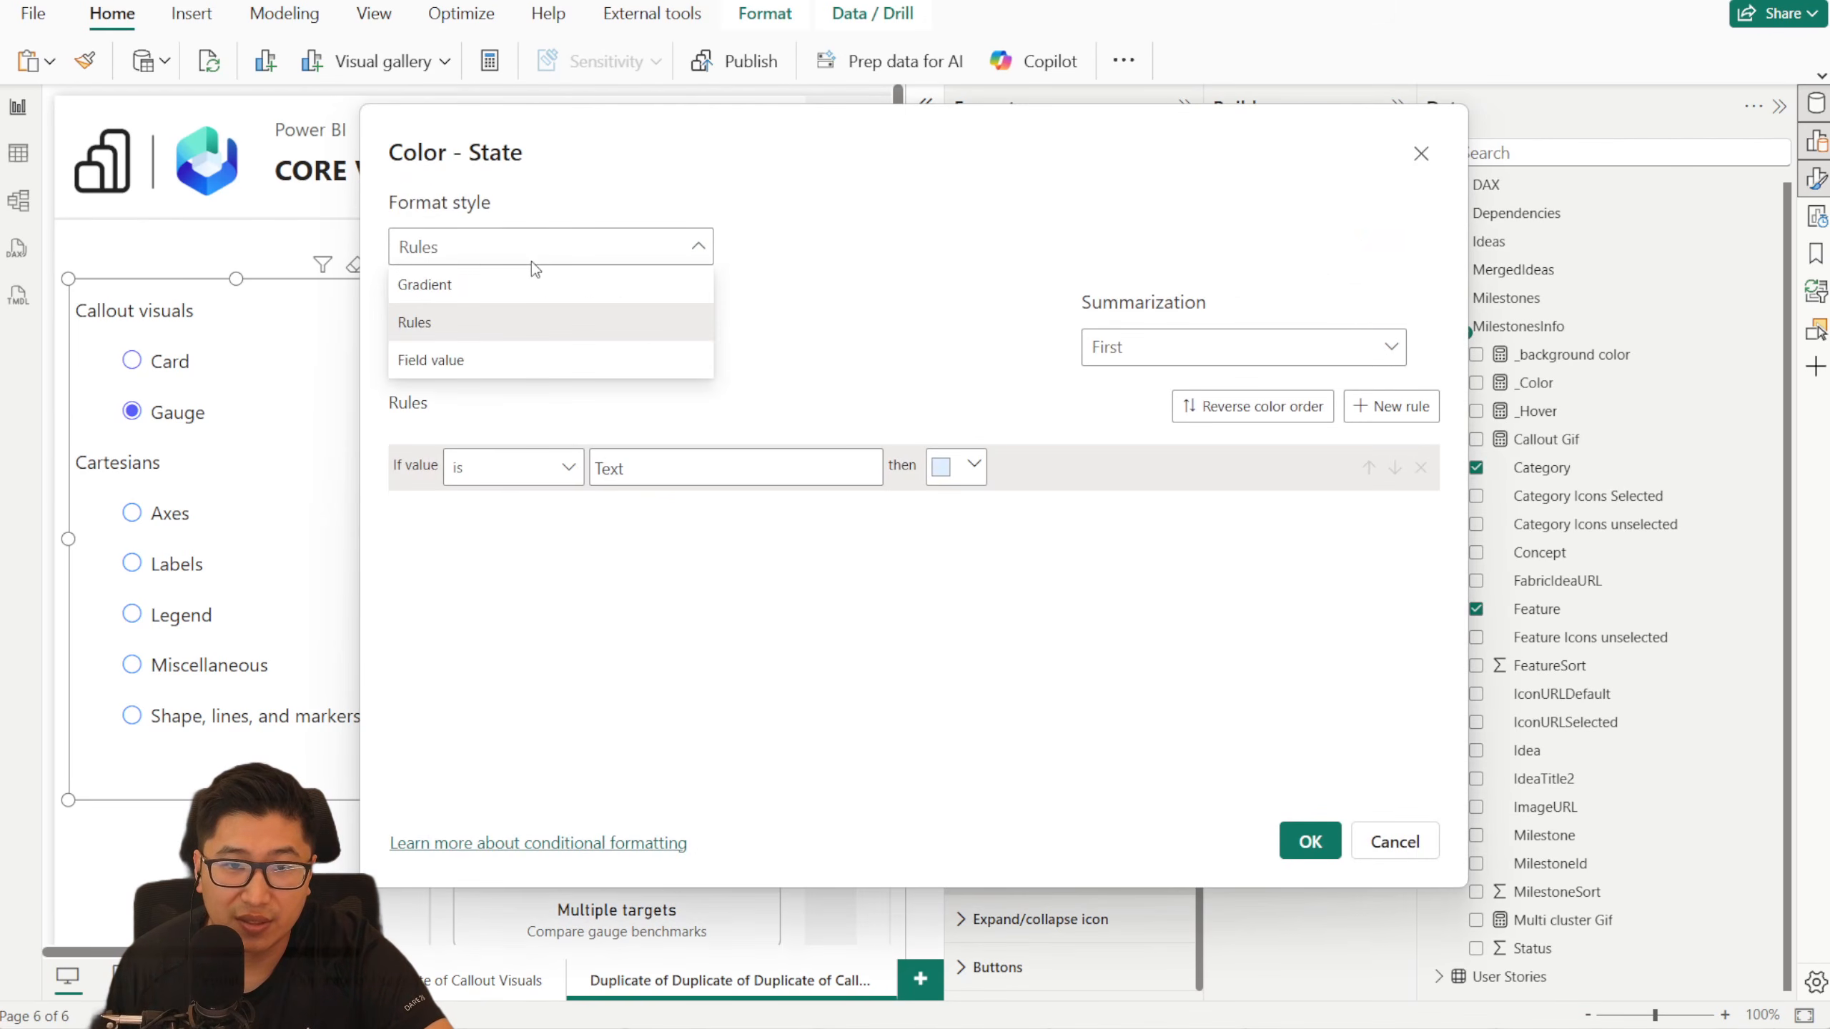
{"action": "left_click", "coordinate": [481, 354]}
{"action": "left_click", "coordinate": [498, 350]}
{"action": "type", "text": "_col"}
{"action": "left_click", "coordinate": [518, 577]}
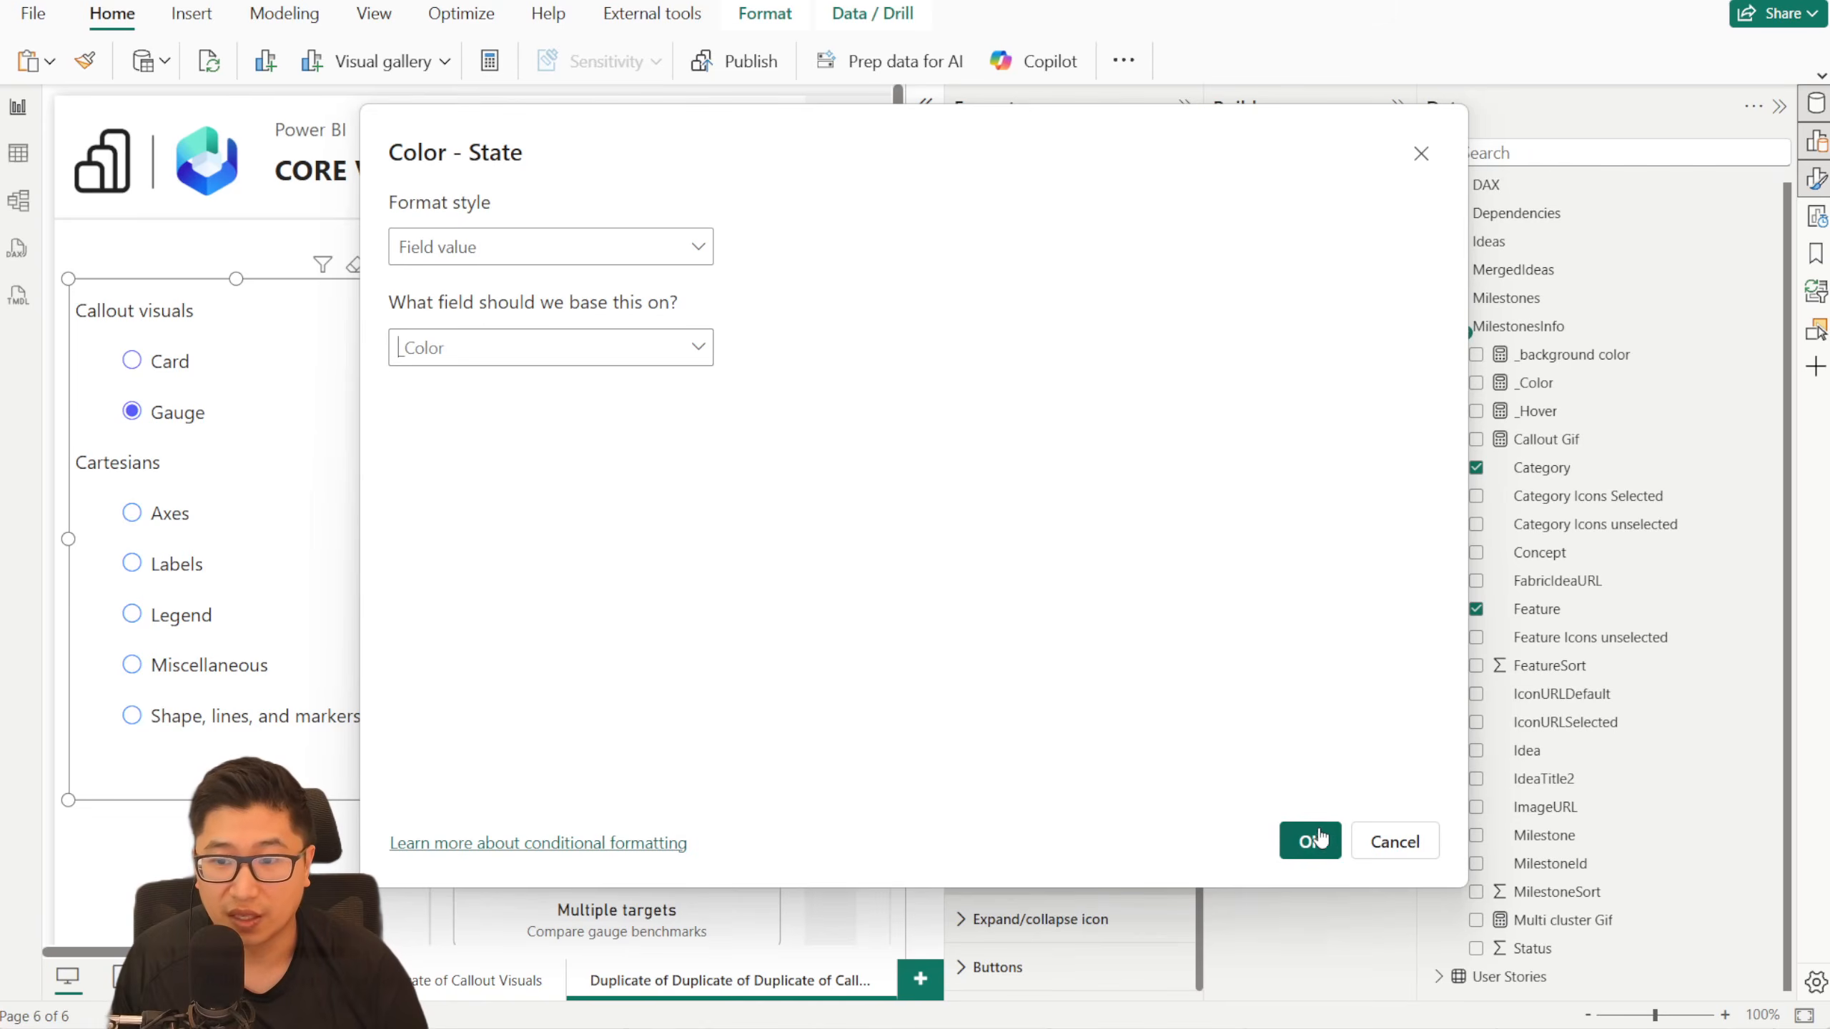
{"action": "left_click", "coordinate": [1310, 842]}
- Set the Feature selection icon's color in the Rest state to dark gray
{"action": "left_click", "coordinate": [1031, 529]}
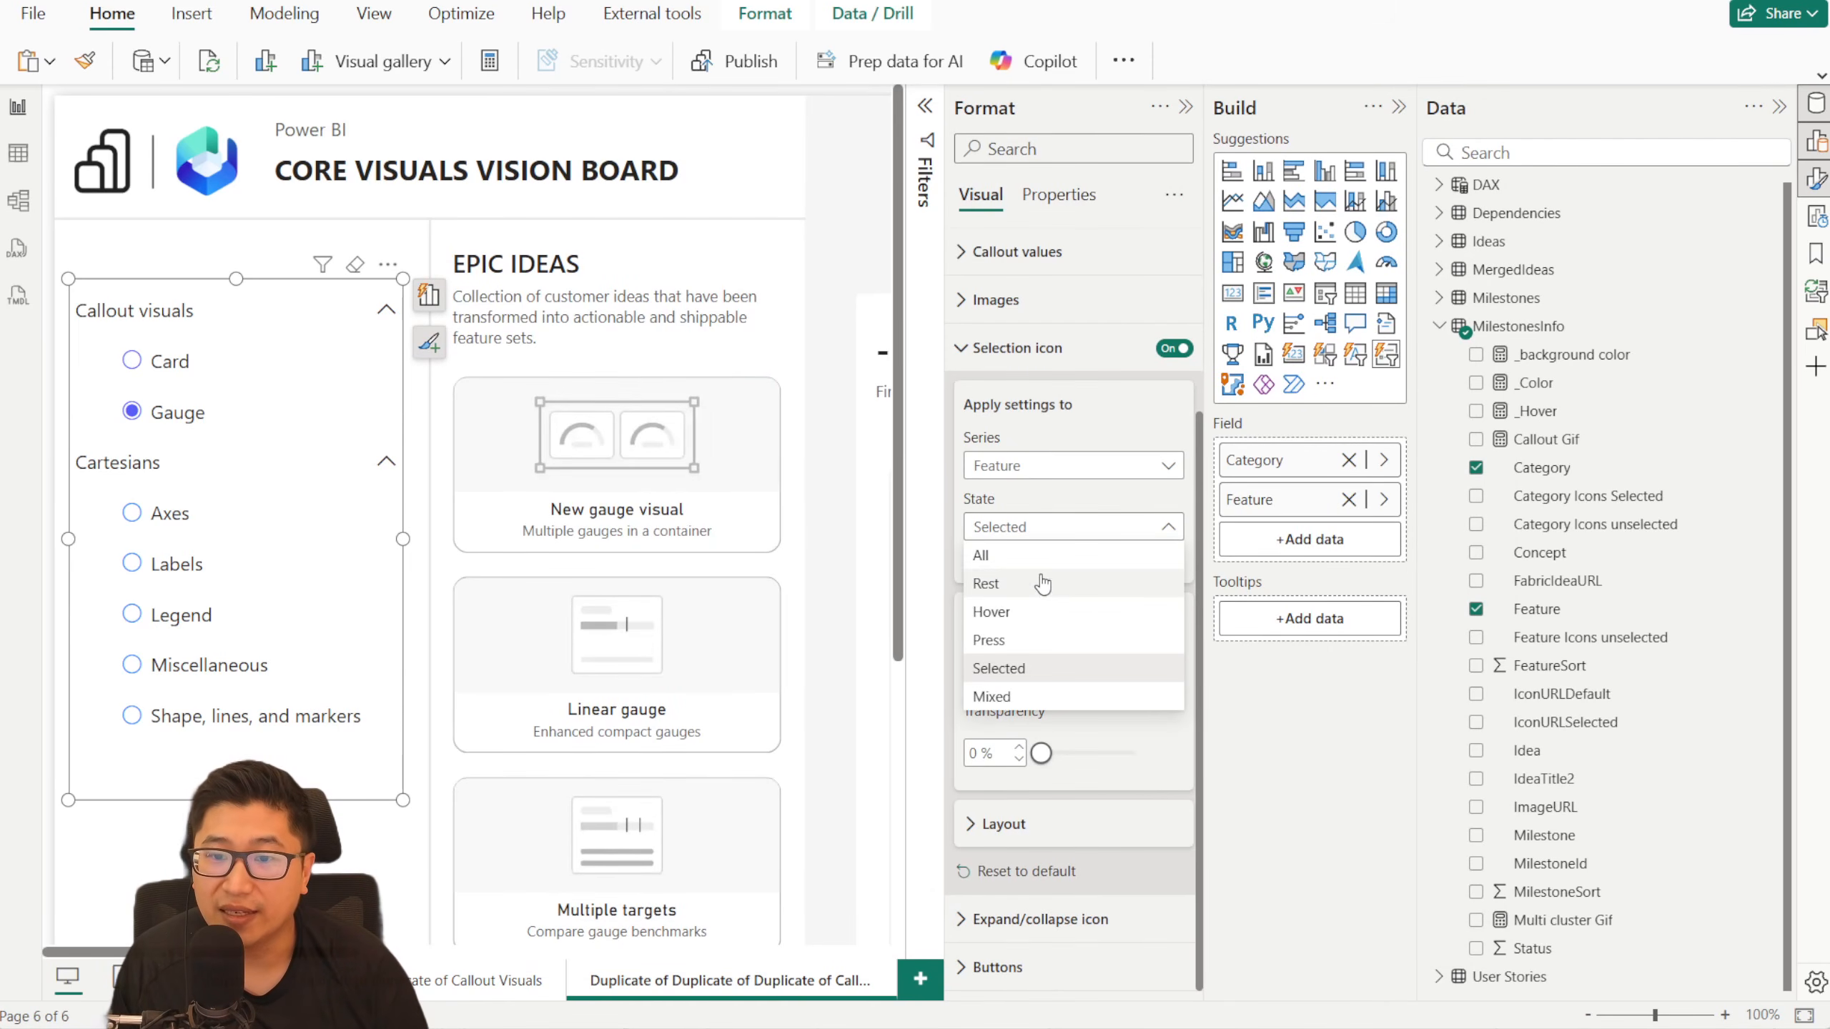
{"action": "left_click", "coordinate": [1045, 587]}
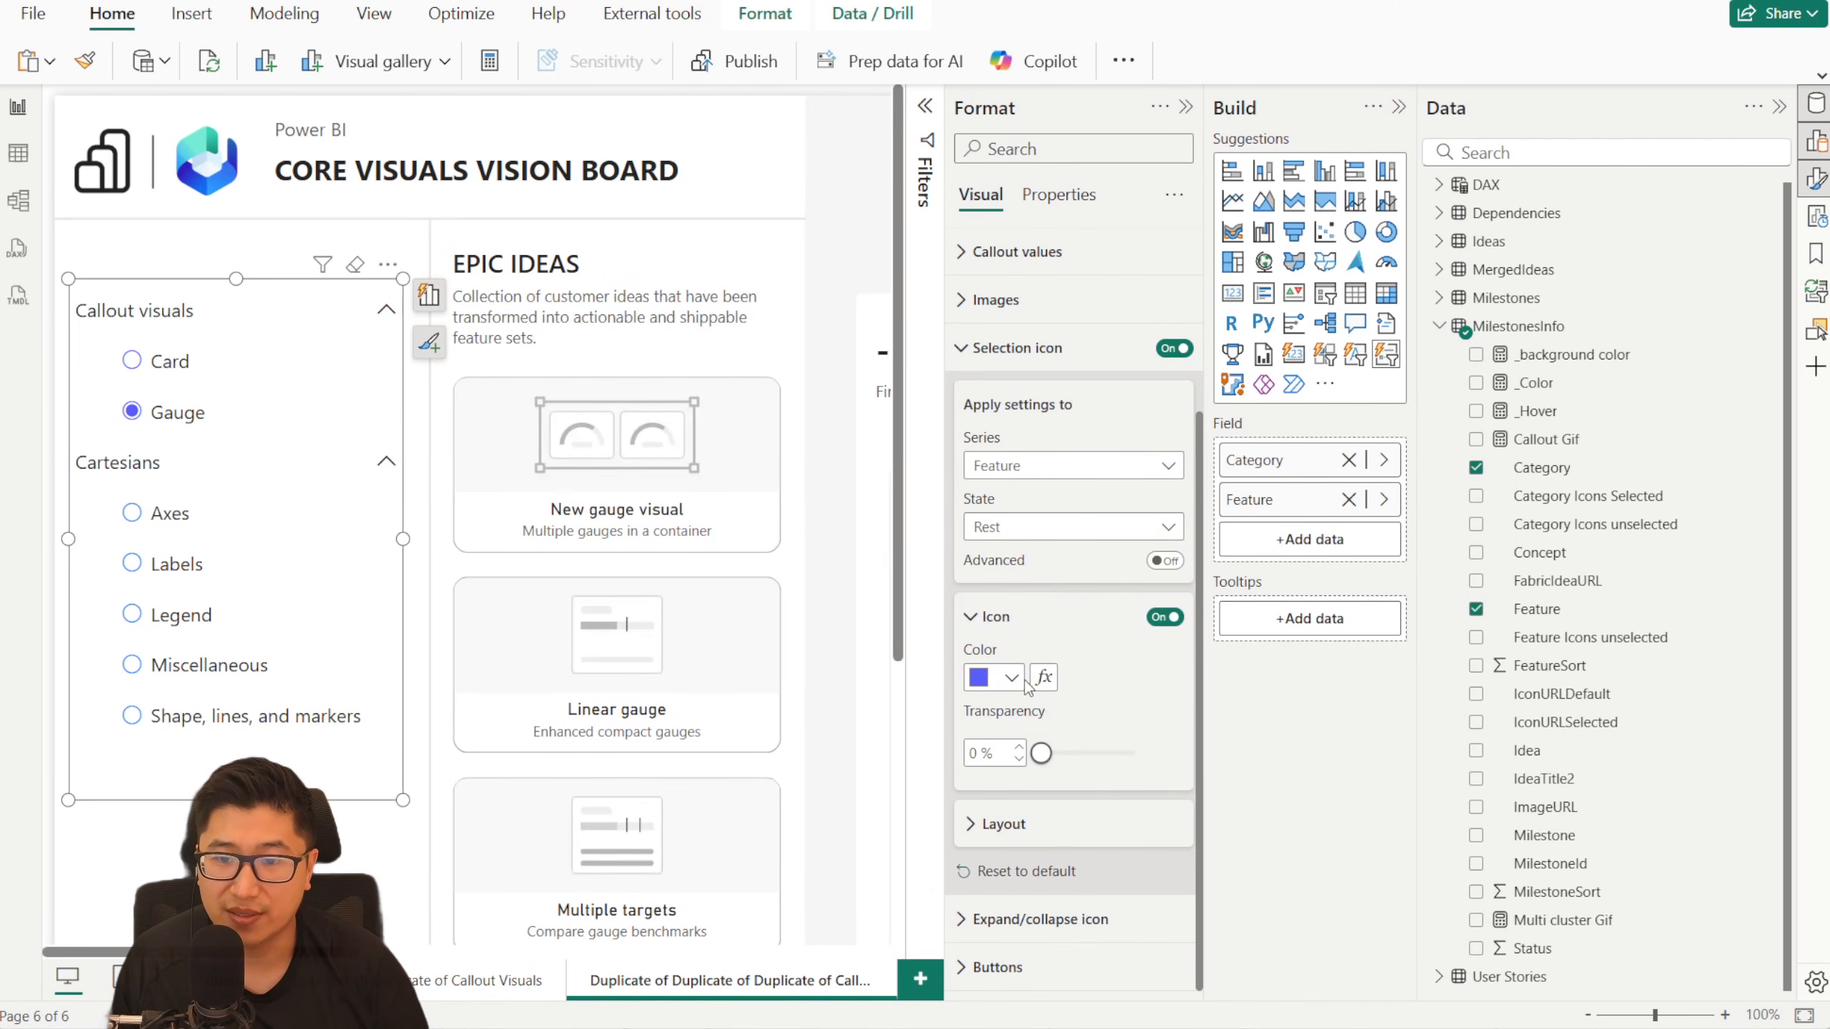
{"action": "left_click", "coordinate": [1010, 678]}
{"action": "left_click", "coordinate": [994, 357]}
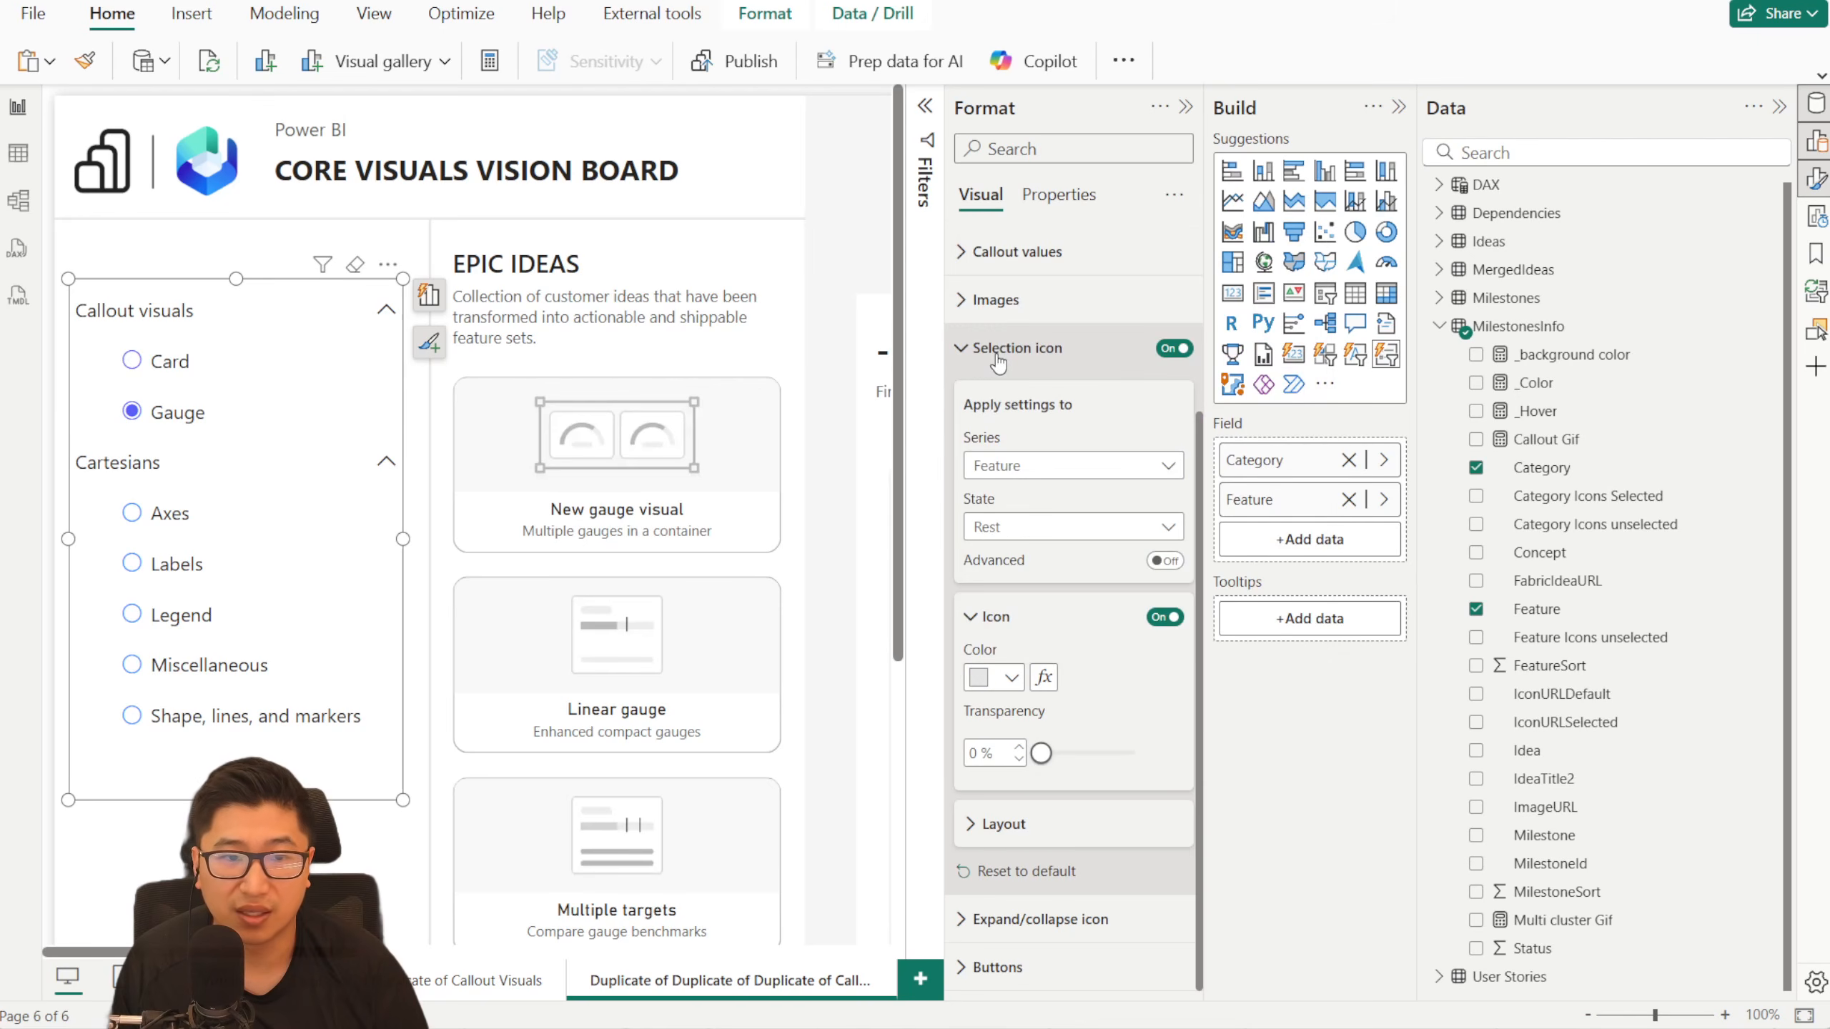
{"action": "left_click", "coordinate": [1010, 676]}
{"action": "left_click", "coordinate": [994, 496]}
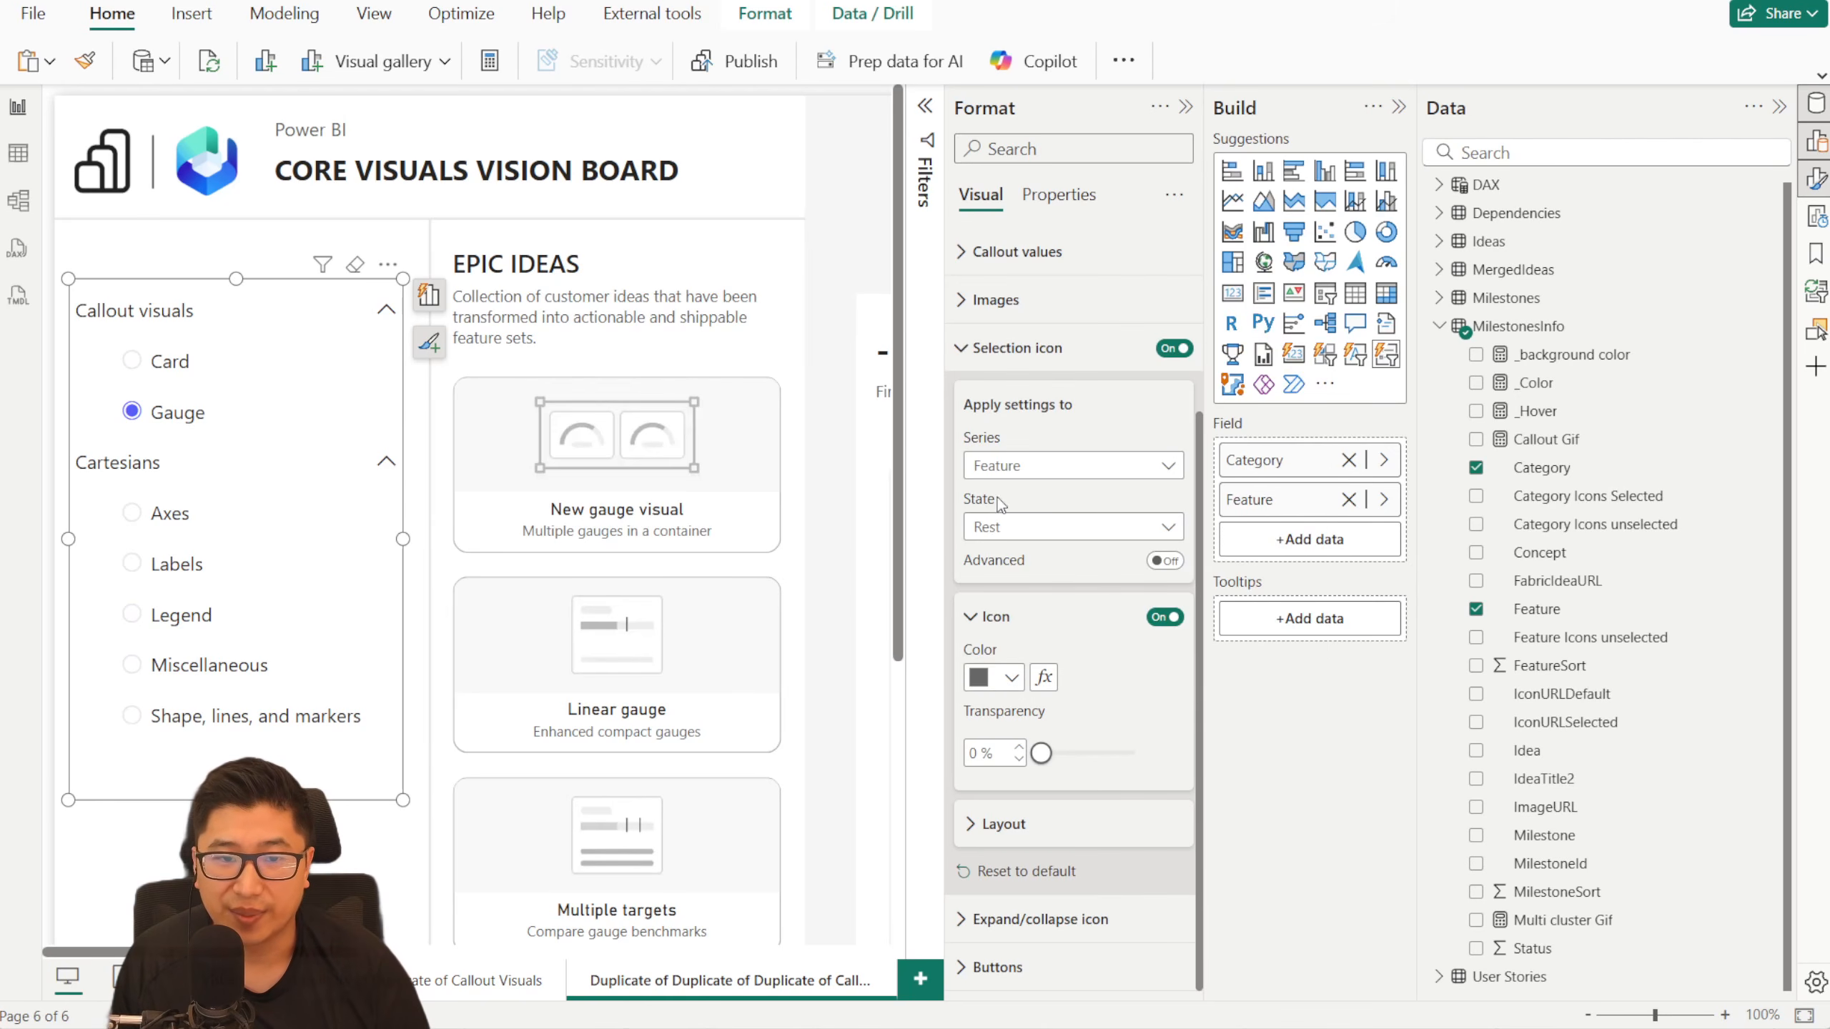
- Test the selection icon colors by choosing Card, Gauge, Axes and Labels in the slicer
{"action": "left_click", "coordinate": [179, 522]}
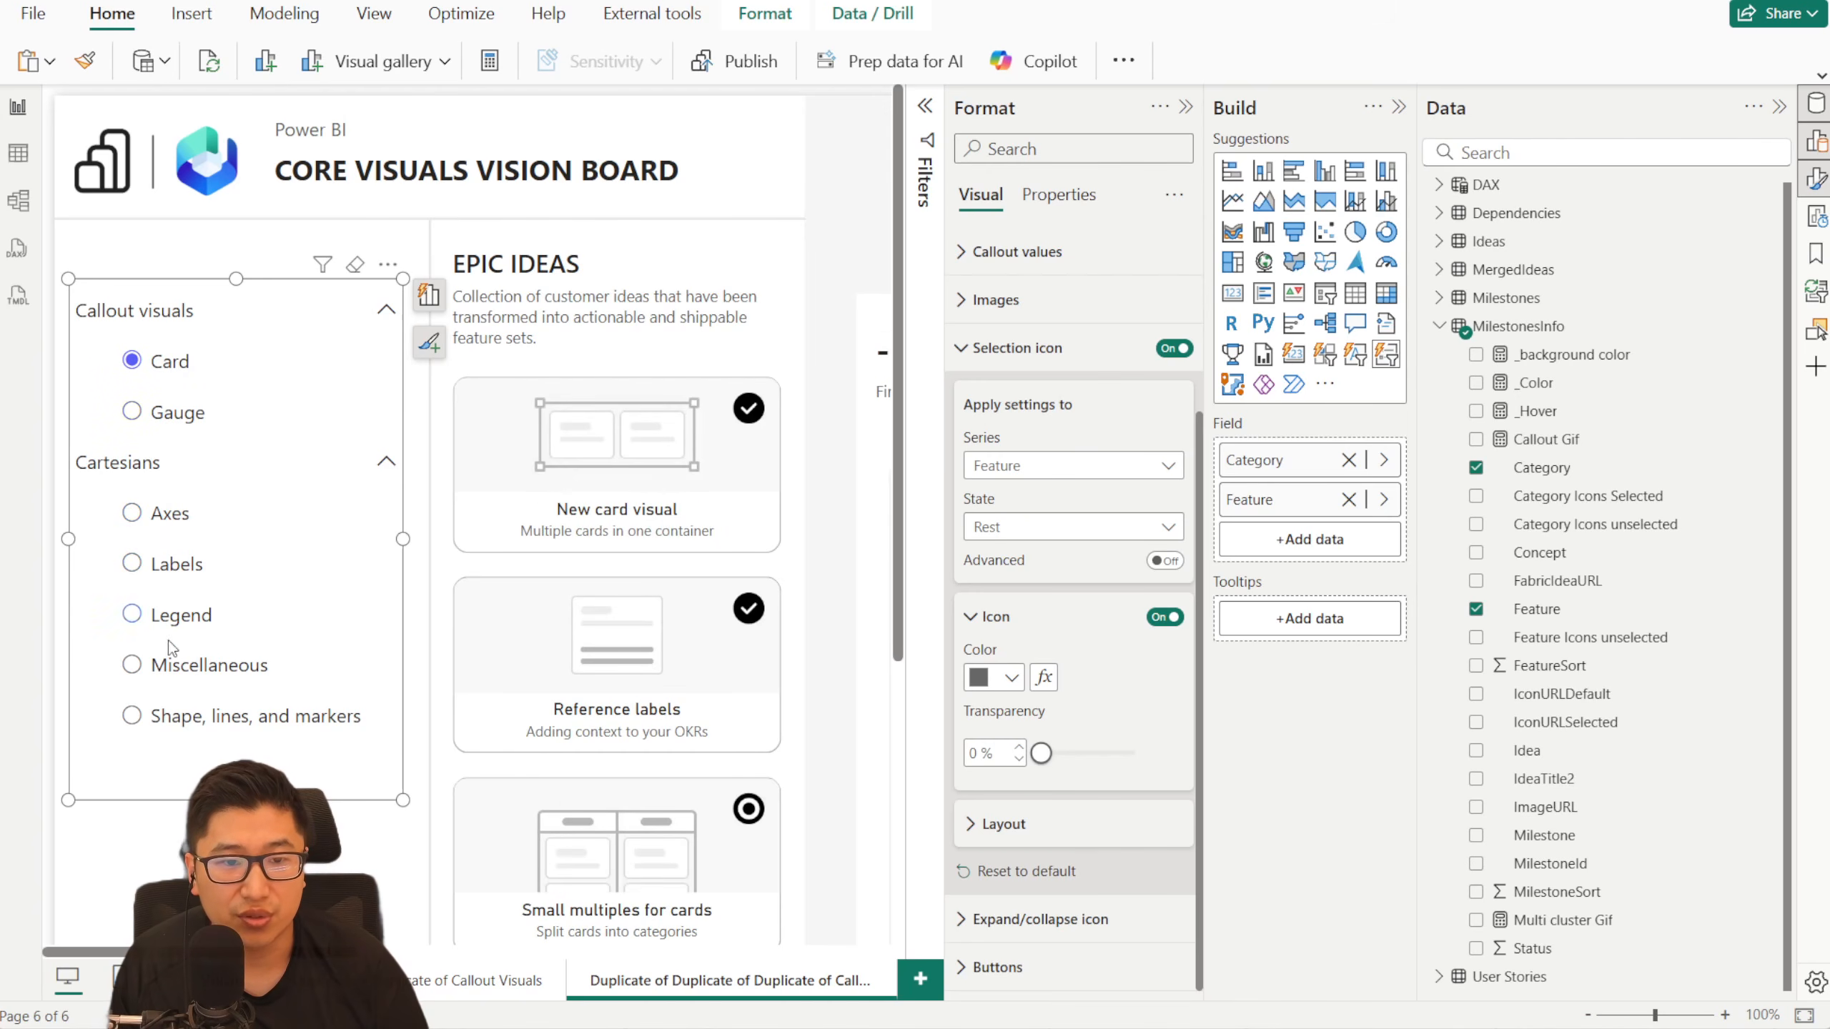
{"action": "left_click", "coordinate": [182, 717]}
{"action": "left_click", "coordinate": [180, 413]}
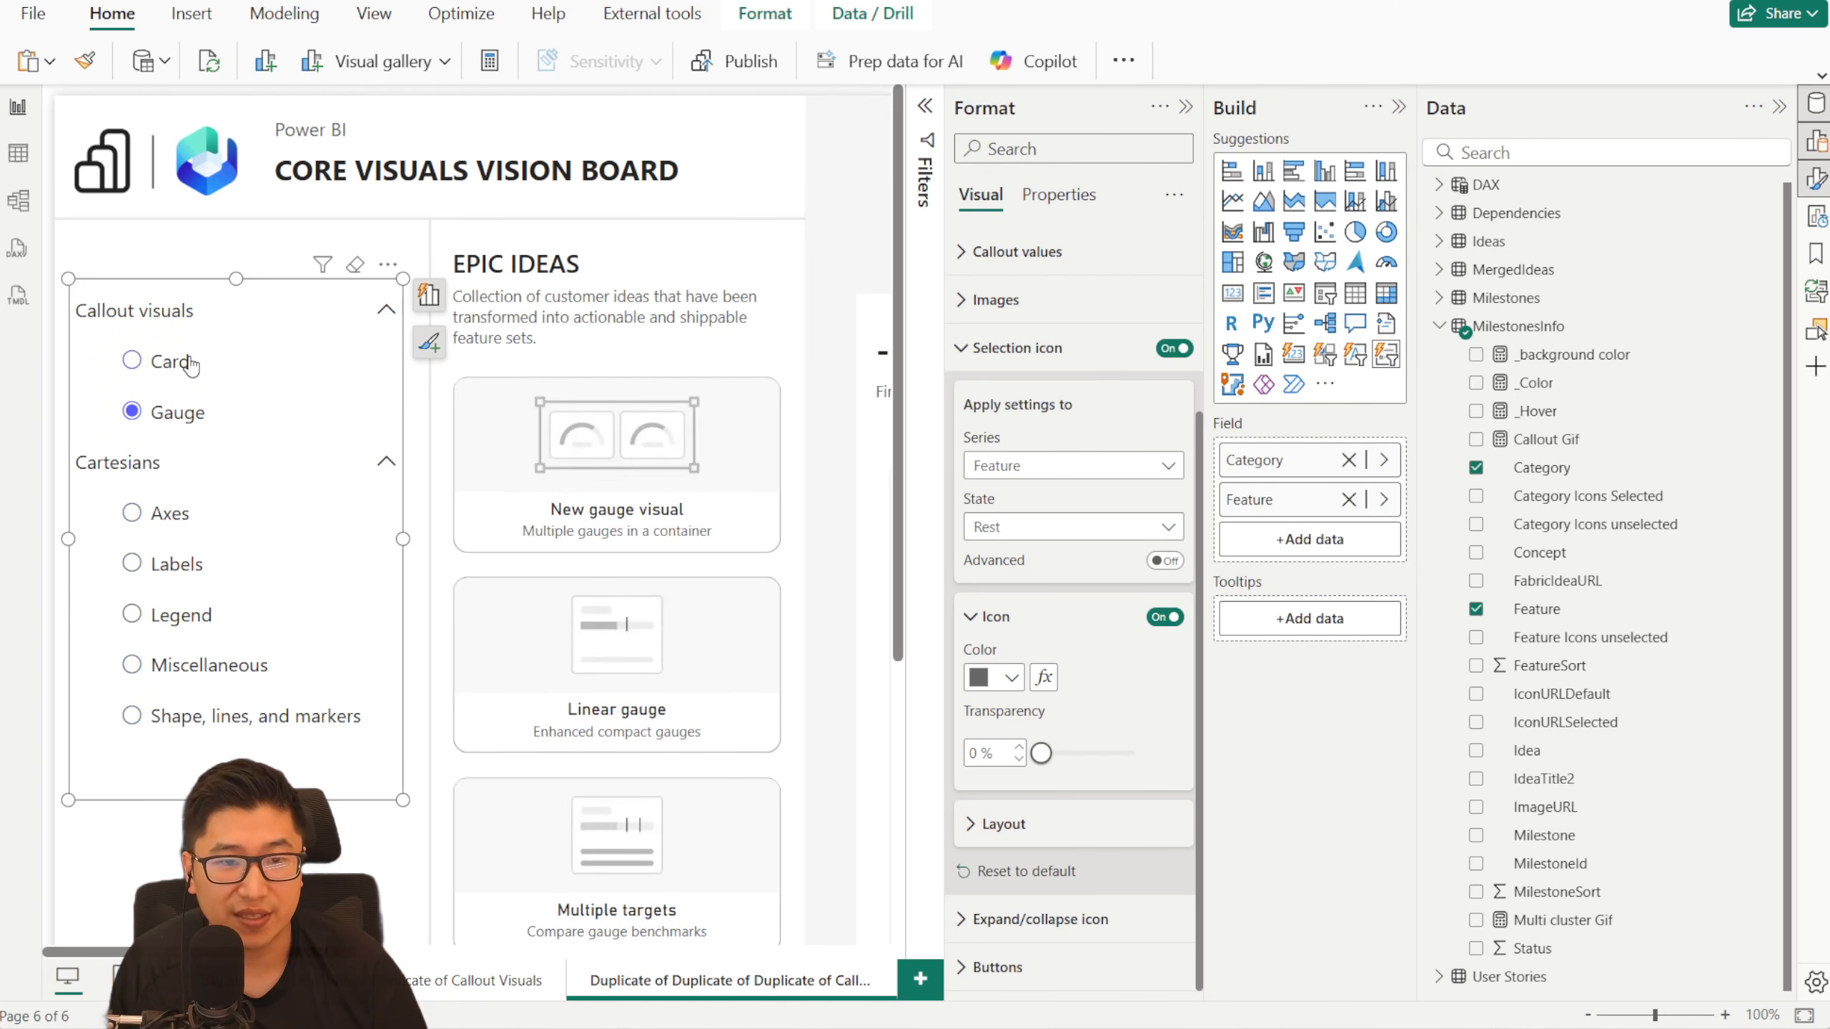
{"action": "left_click", "coordinate": [176, 360]}
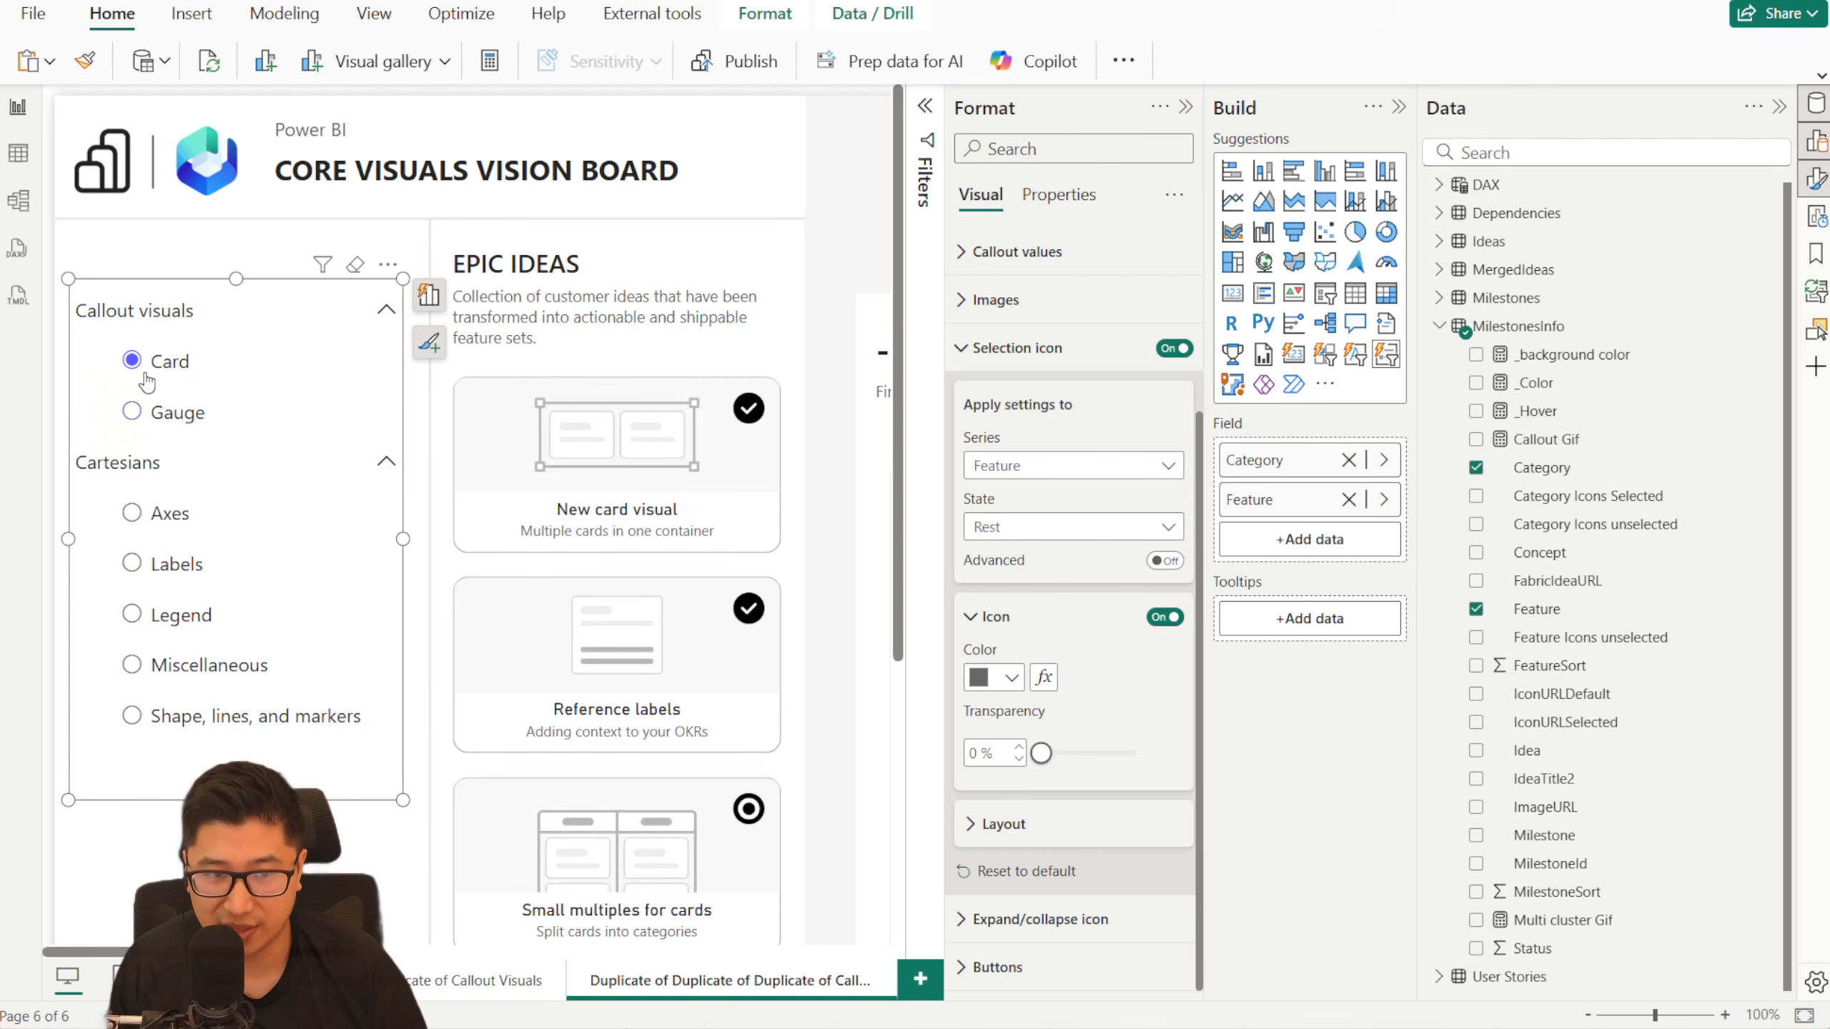
{"action": "left_click", "coordinate": [171, 514]}
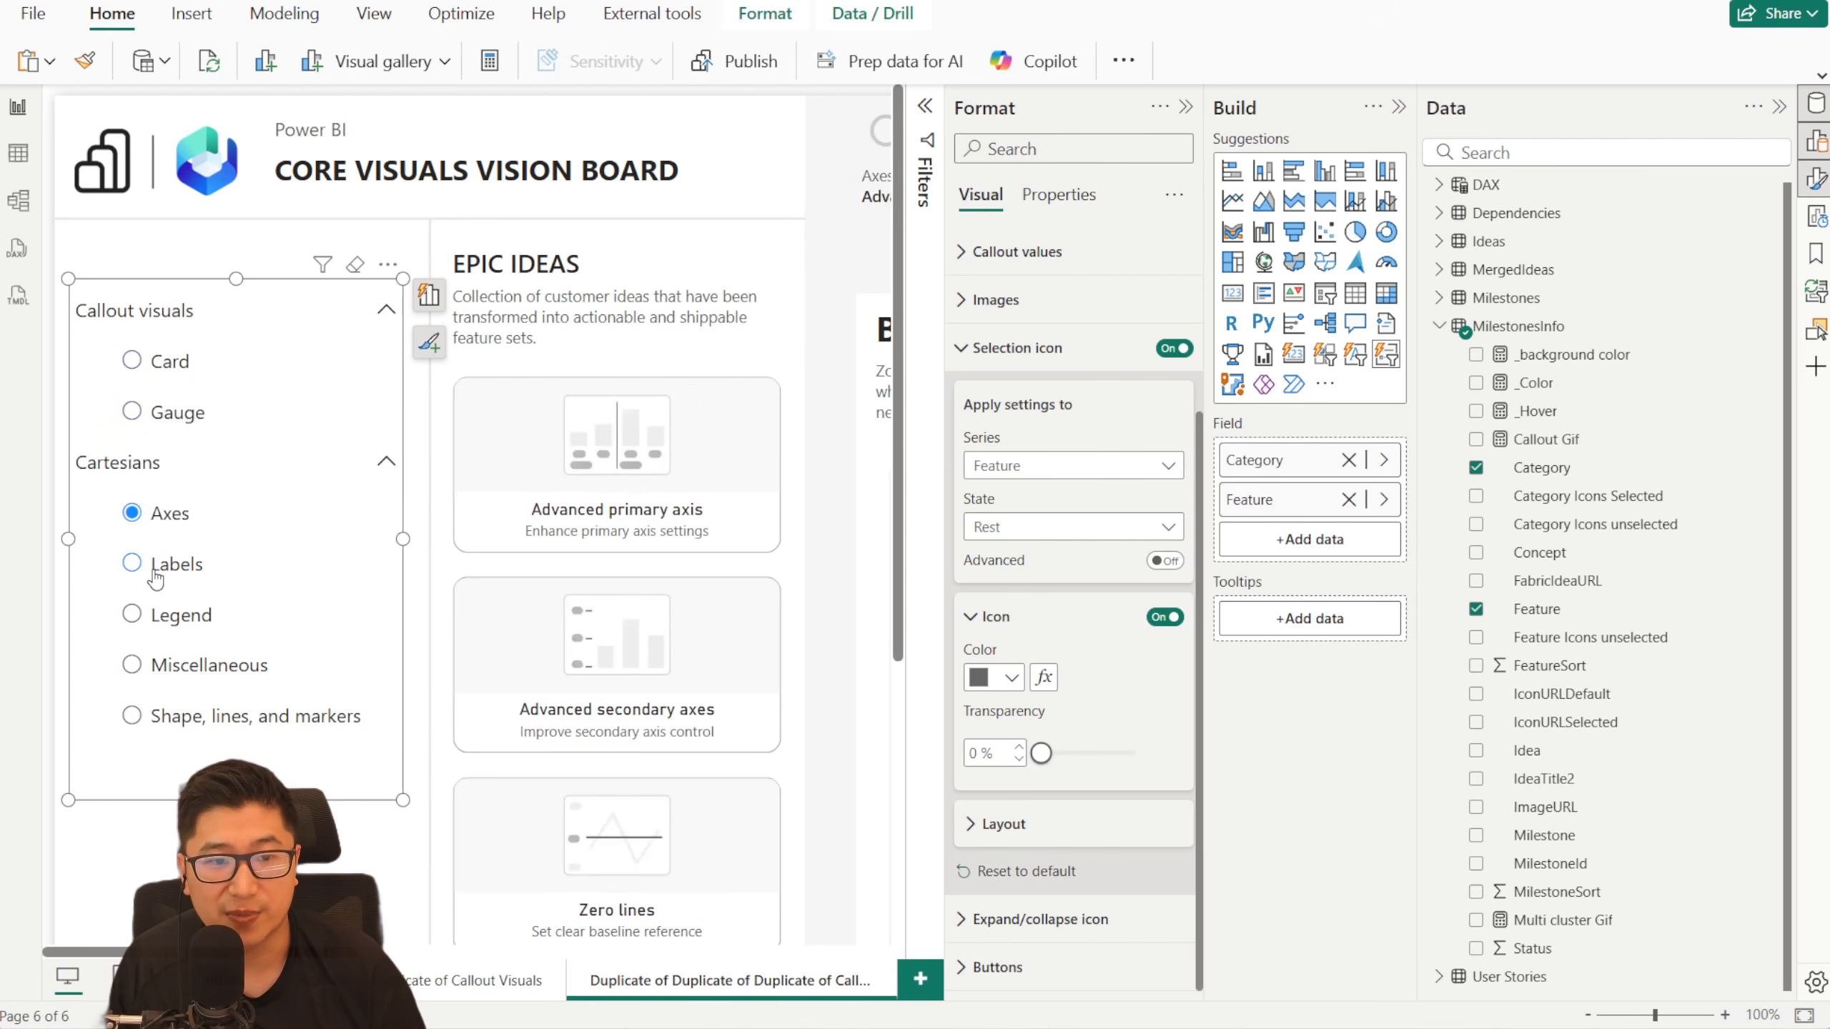
{"action": "left_click", "coordinate": [176, 564]}
{"action": "left_click", "coordinate": [206, 413]}
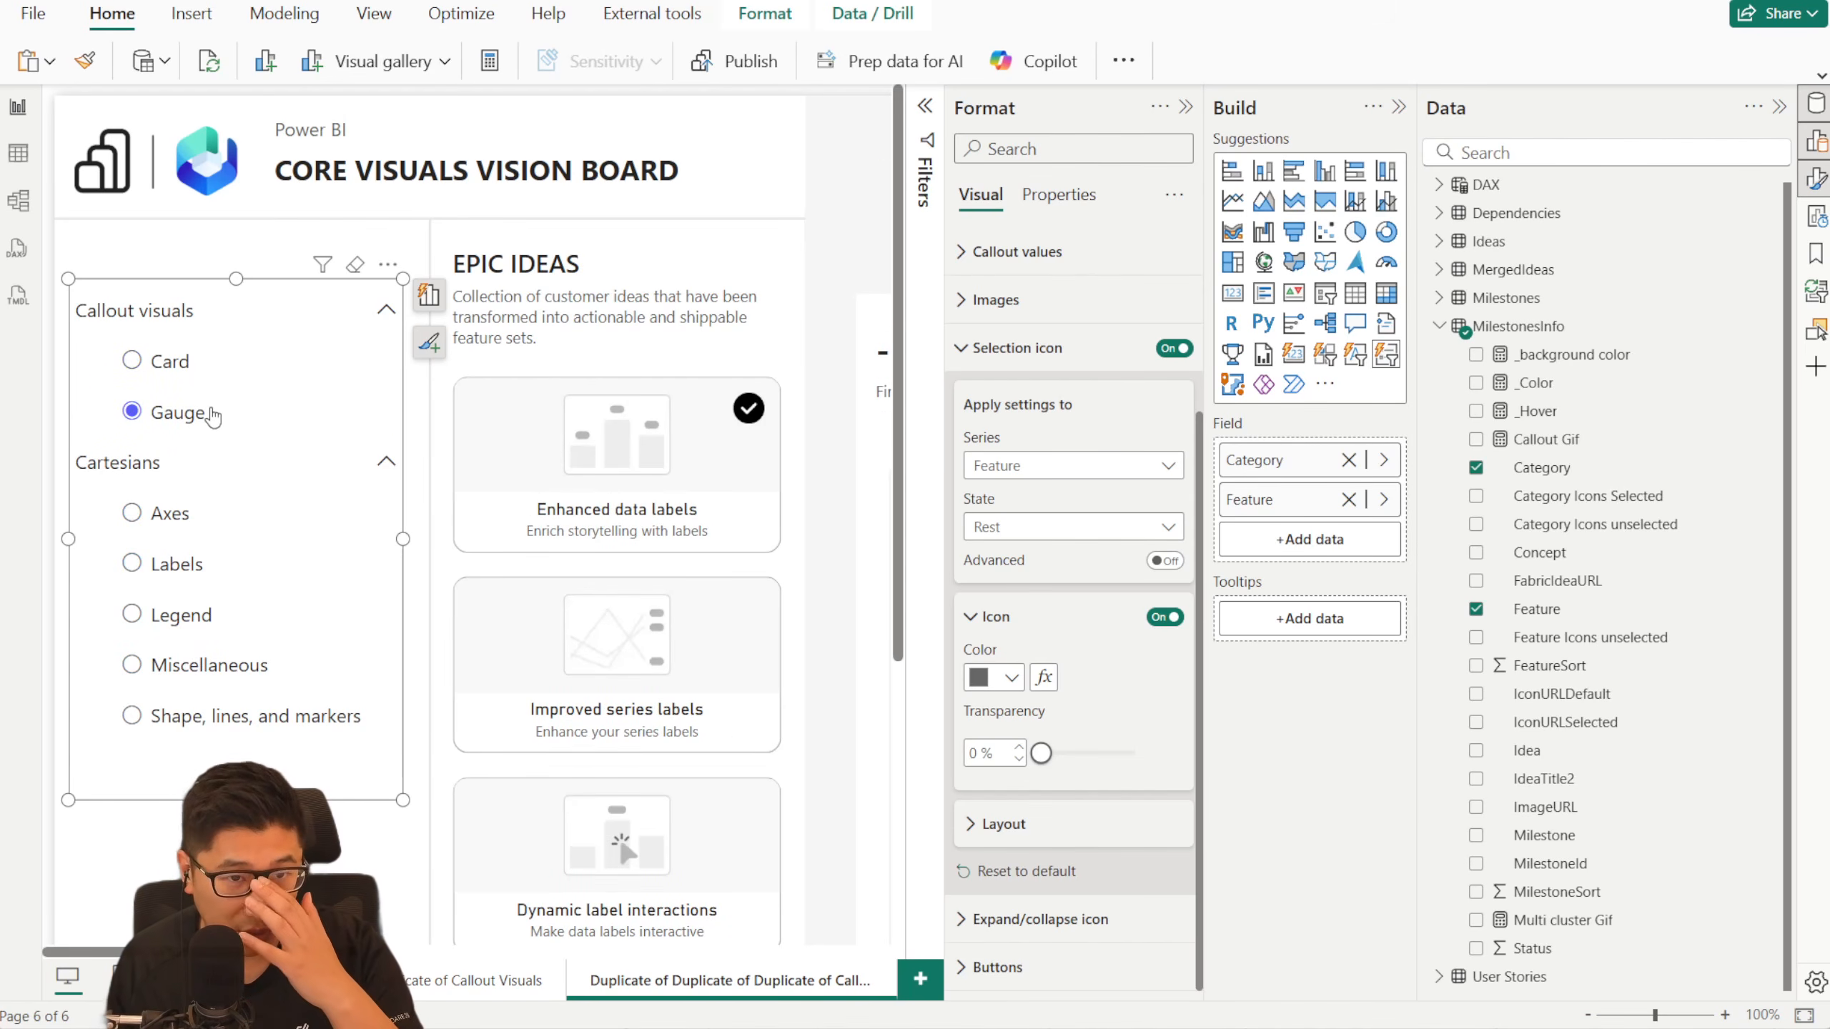
{"action": "left_click", "coordinate": [196, 363]}
{"action": "left_click", "coordinate": [170, 513]}
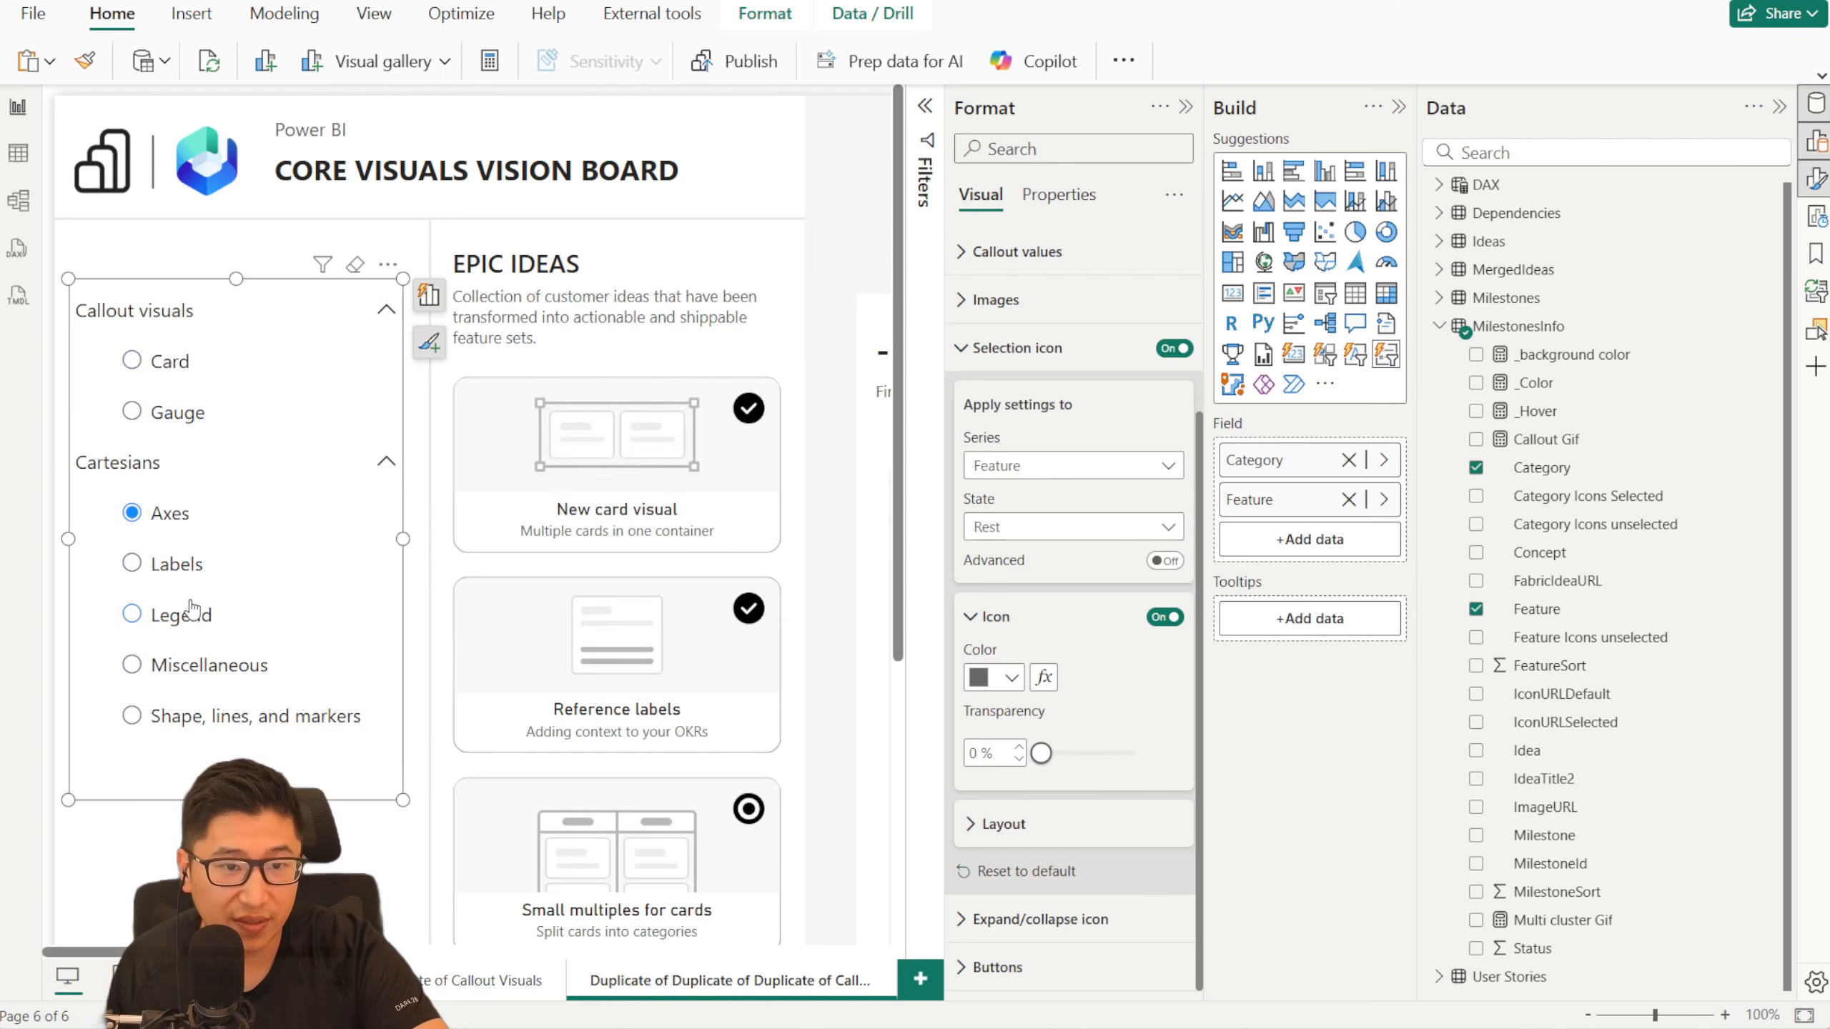
{"action": "left_click", "coordinate": [176, 564]}
- Apply the slicer's Buttons settings to the Feature series in the Hover state
{"action": "left_click", "coordinate": [1007, 360]}
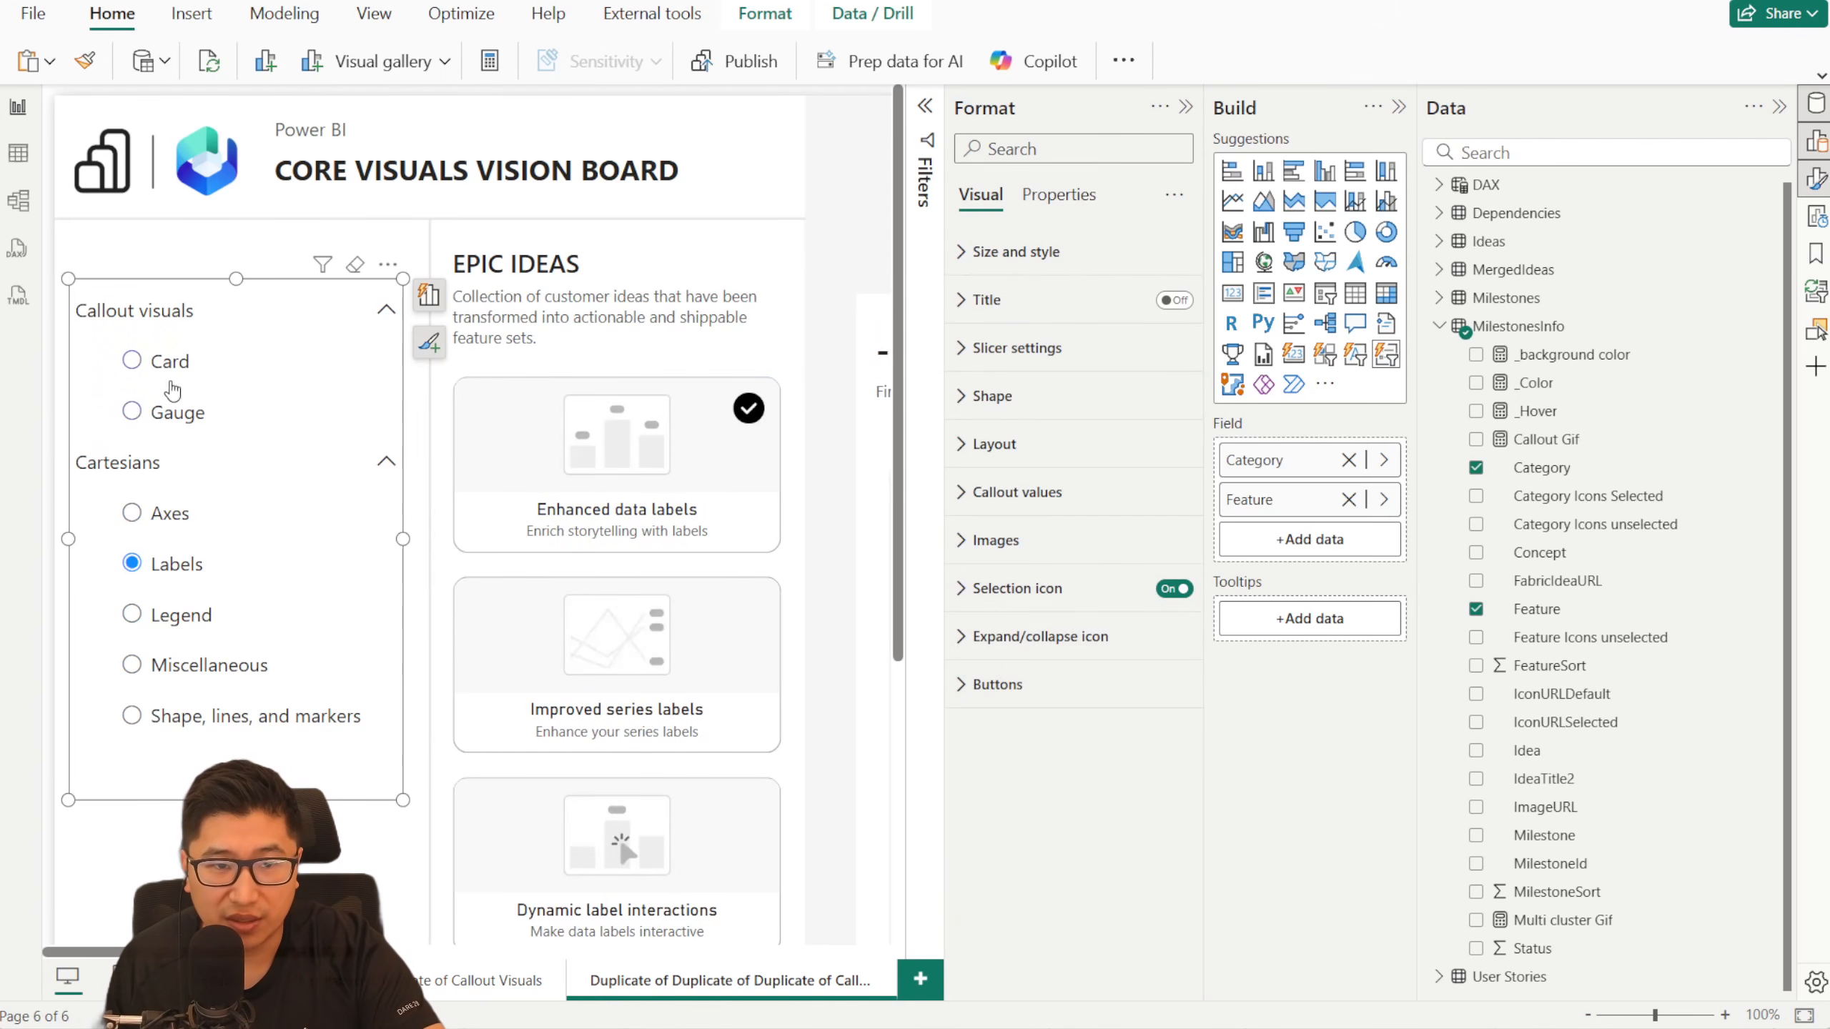
{"action": "left_click", "coordinate": [1081, 684]}
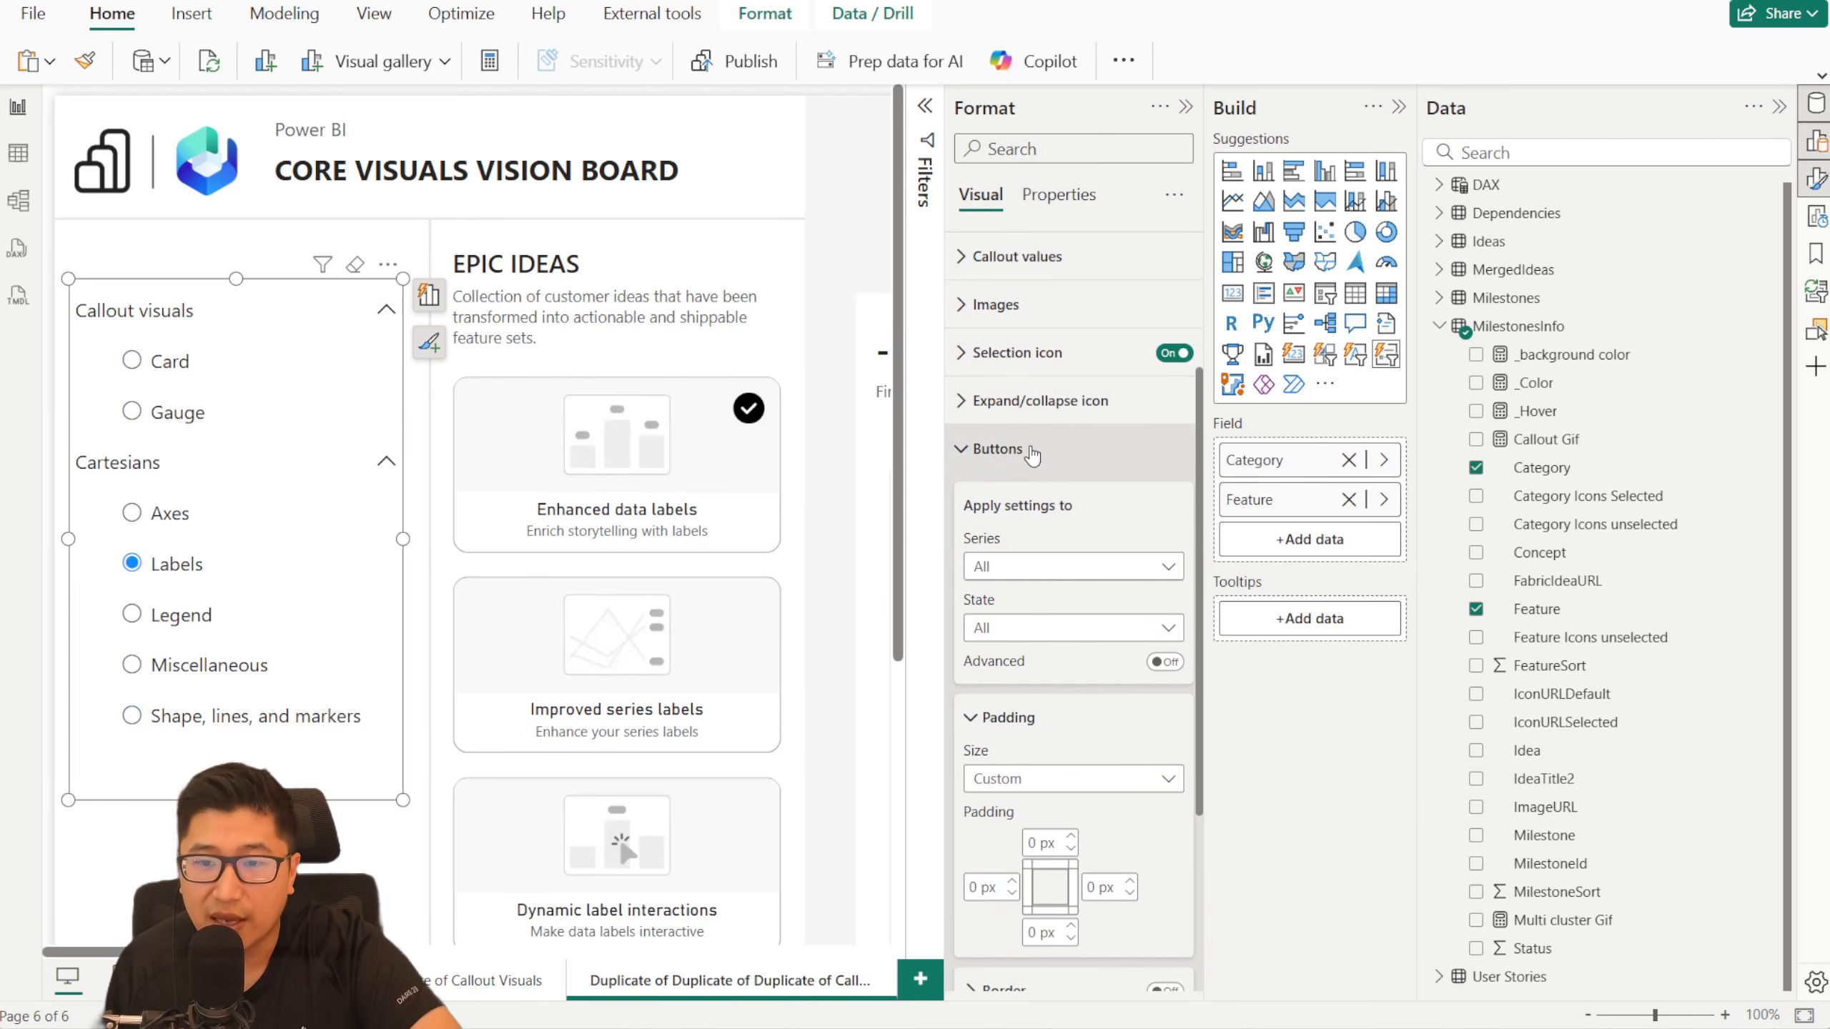
{"action": "scroll", "coordinate": [1044, 447], "scroll_direction": "down", "scroll_amount": 3}
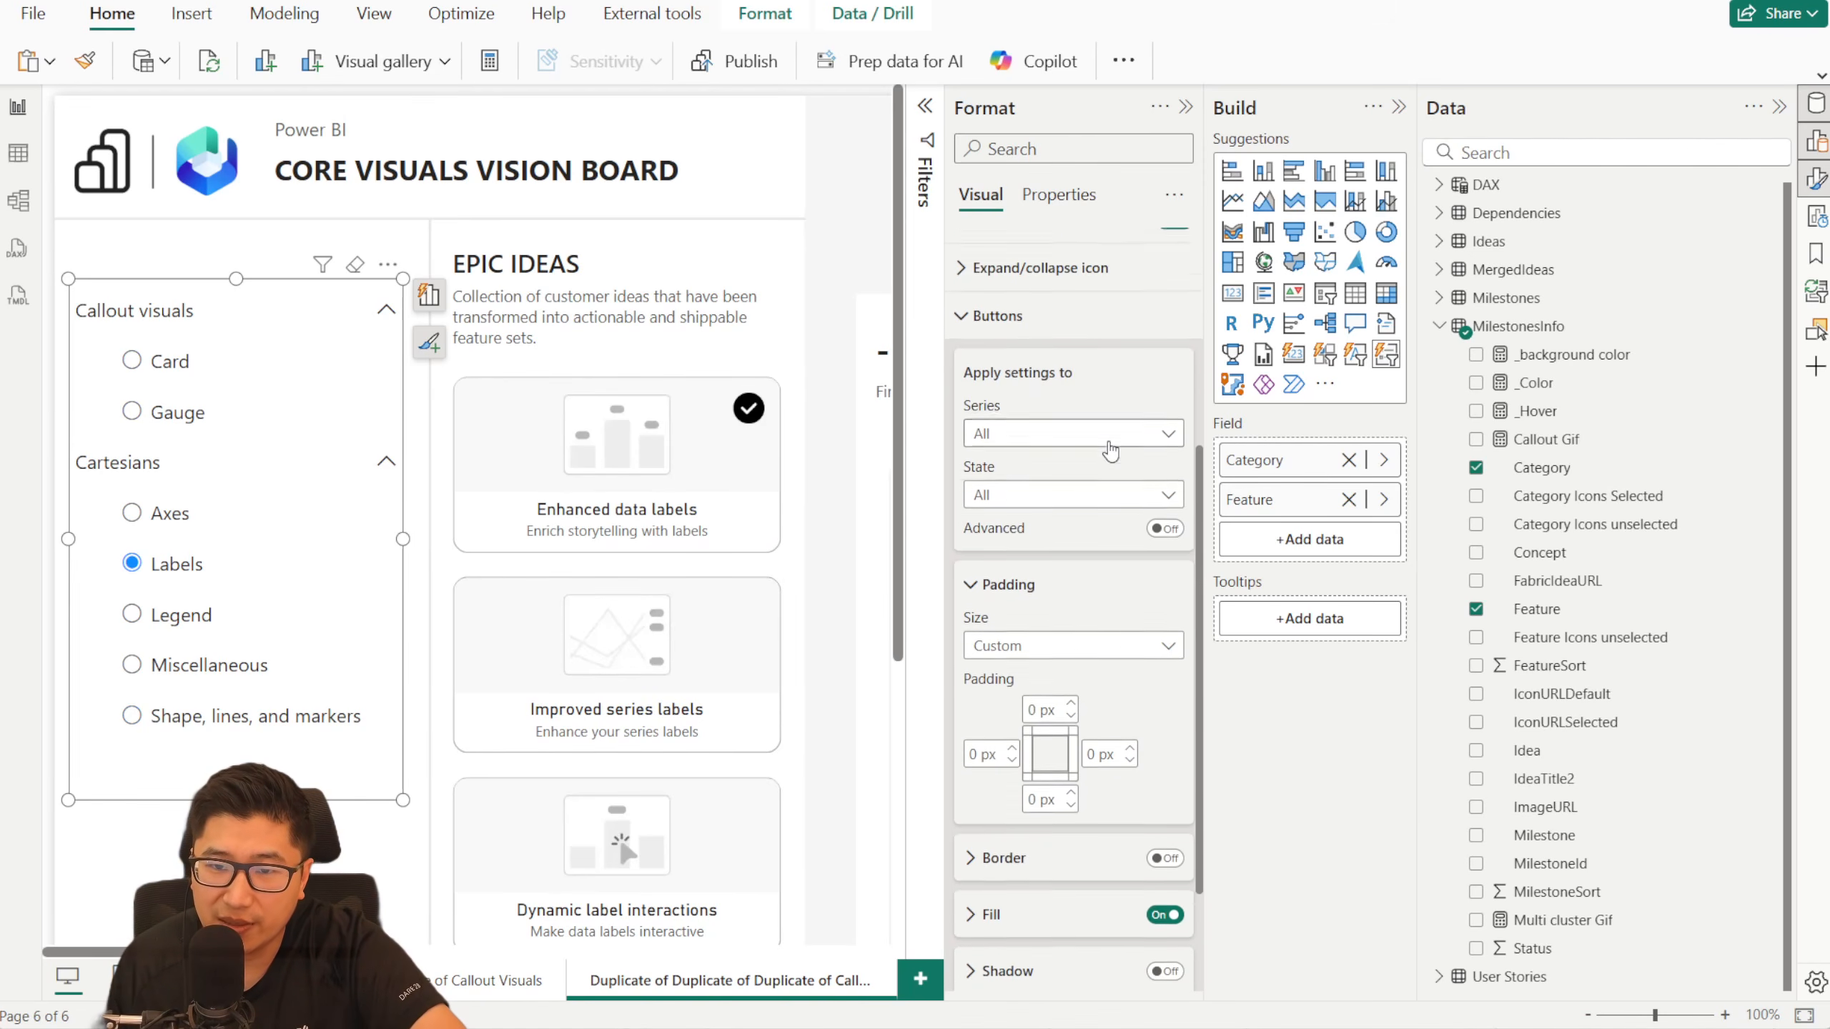
{"action": "left_click", "coordinate": [1091, 335]}
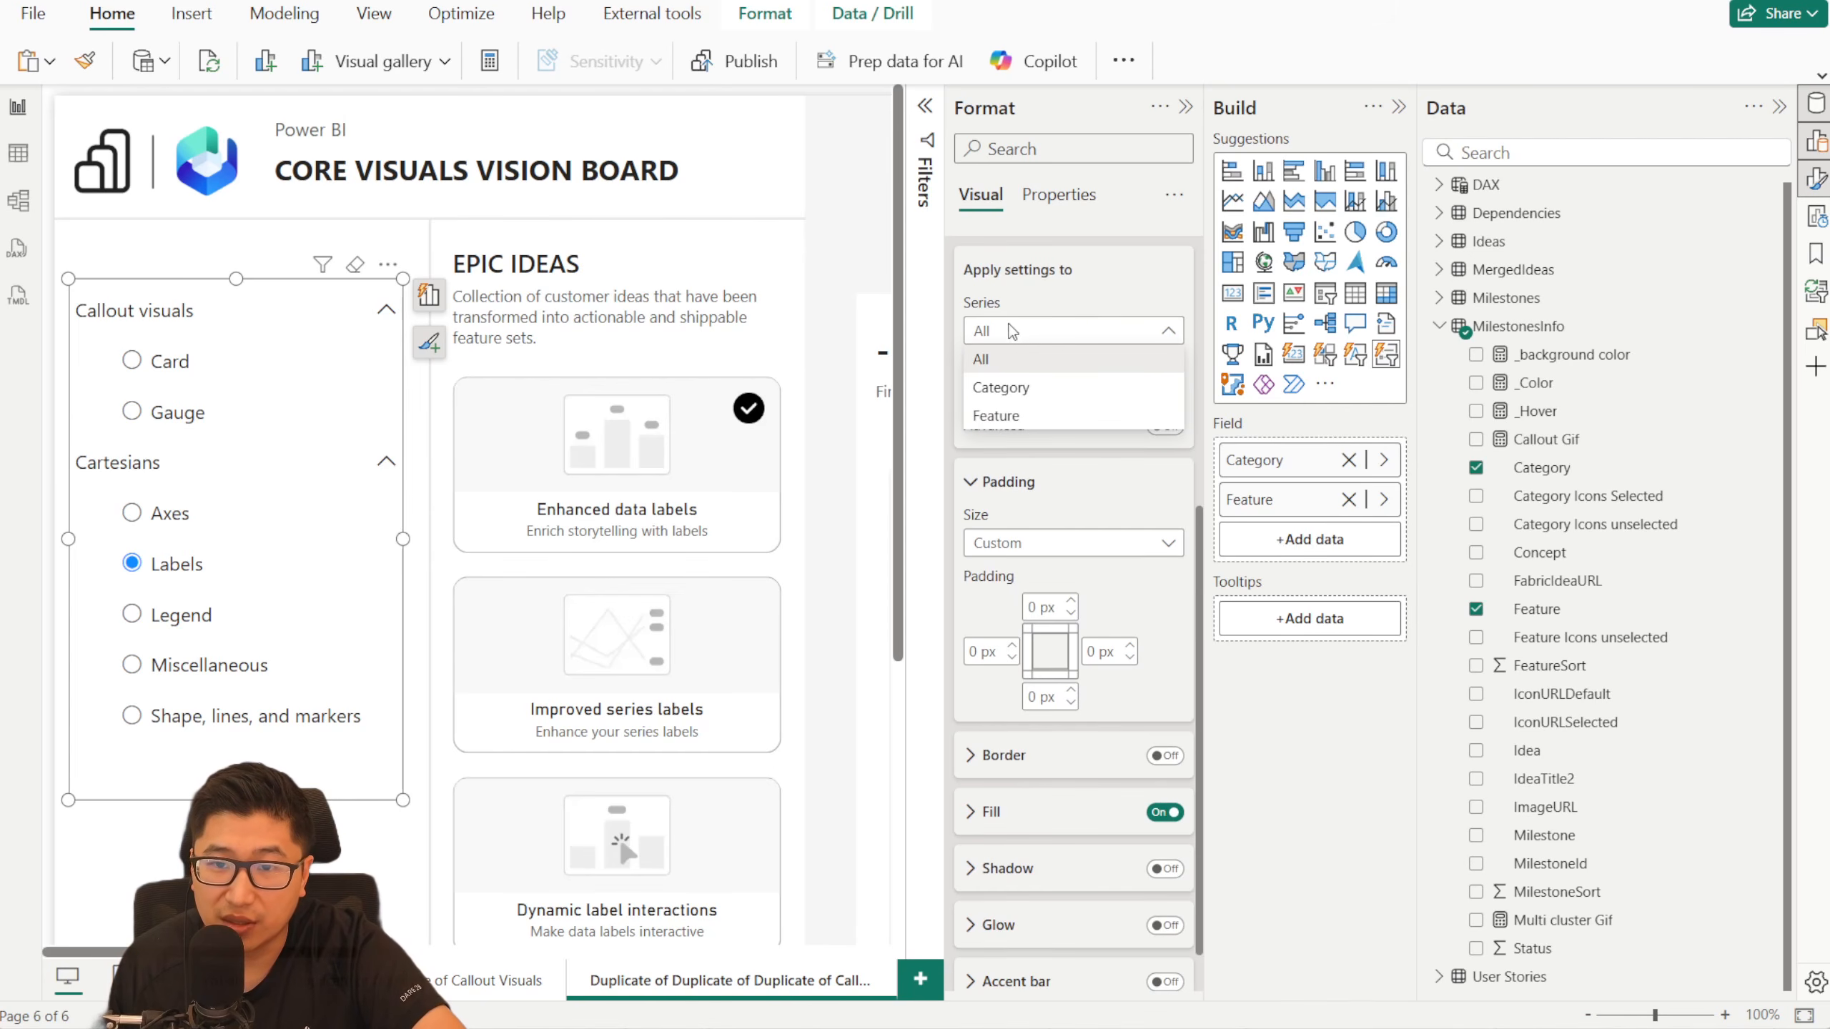
{"action": "left_click", "coordinate": [998, 416]}
{"action": "left_click", "coordinate": [1017, 395]}
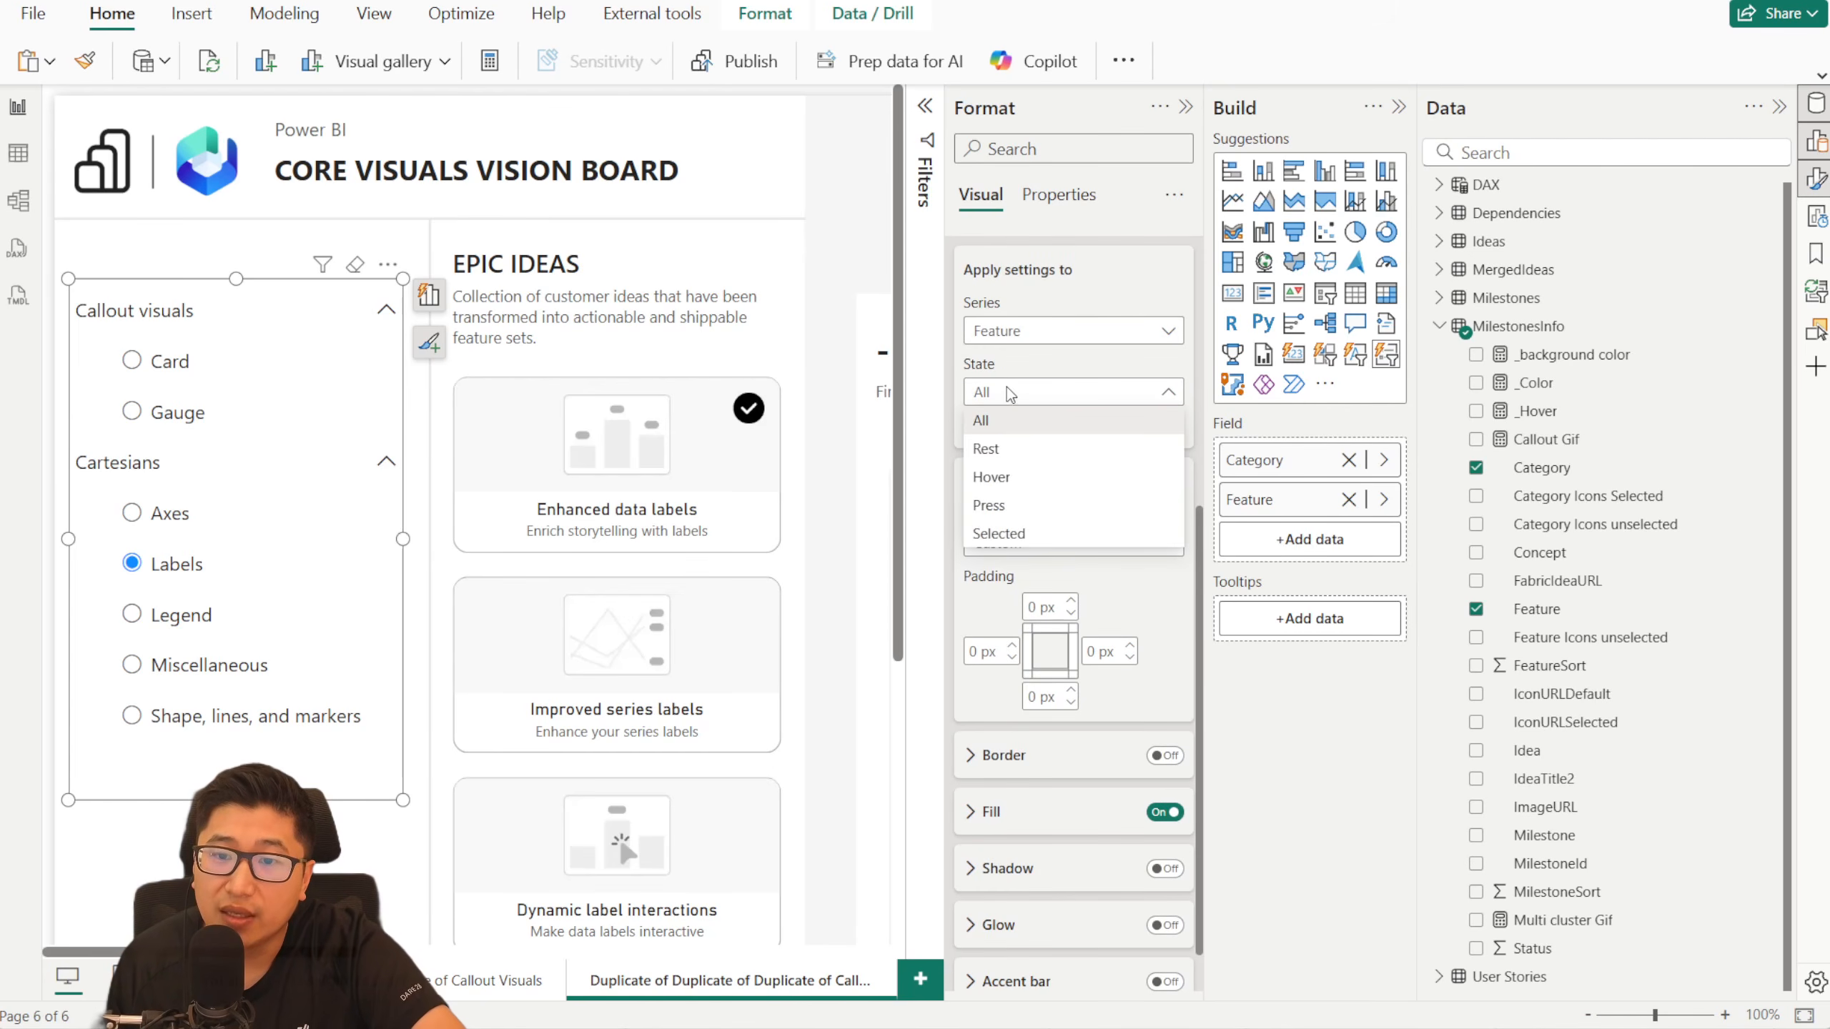
{"action": "left_click", "coordinate": [1027, 482]}
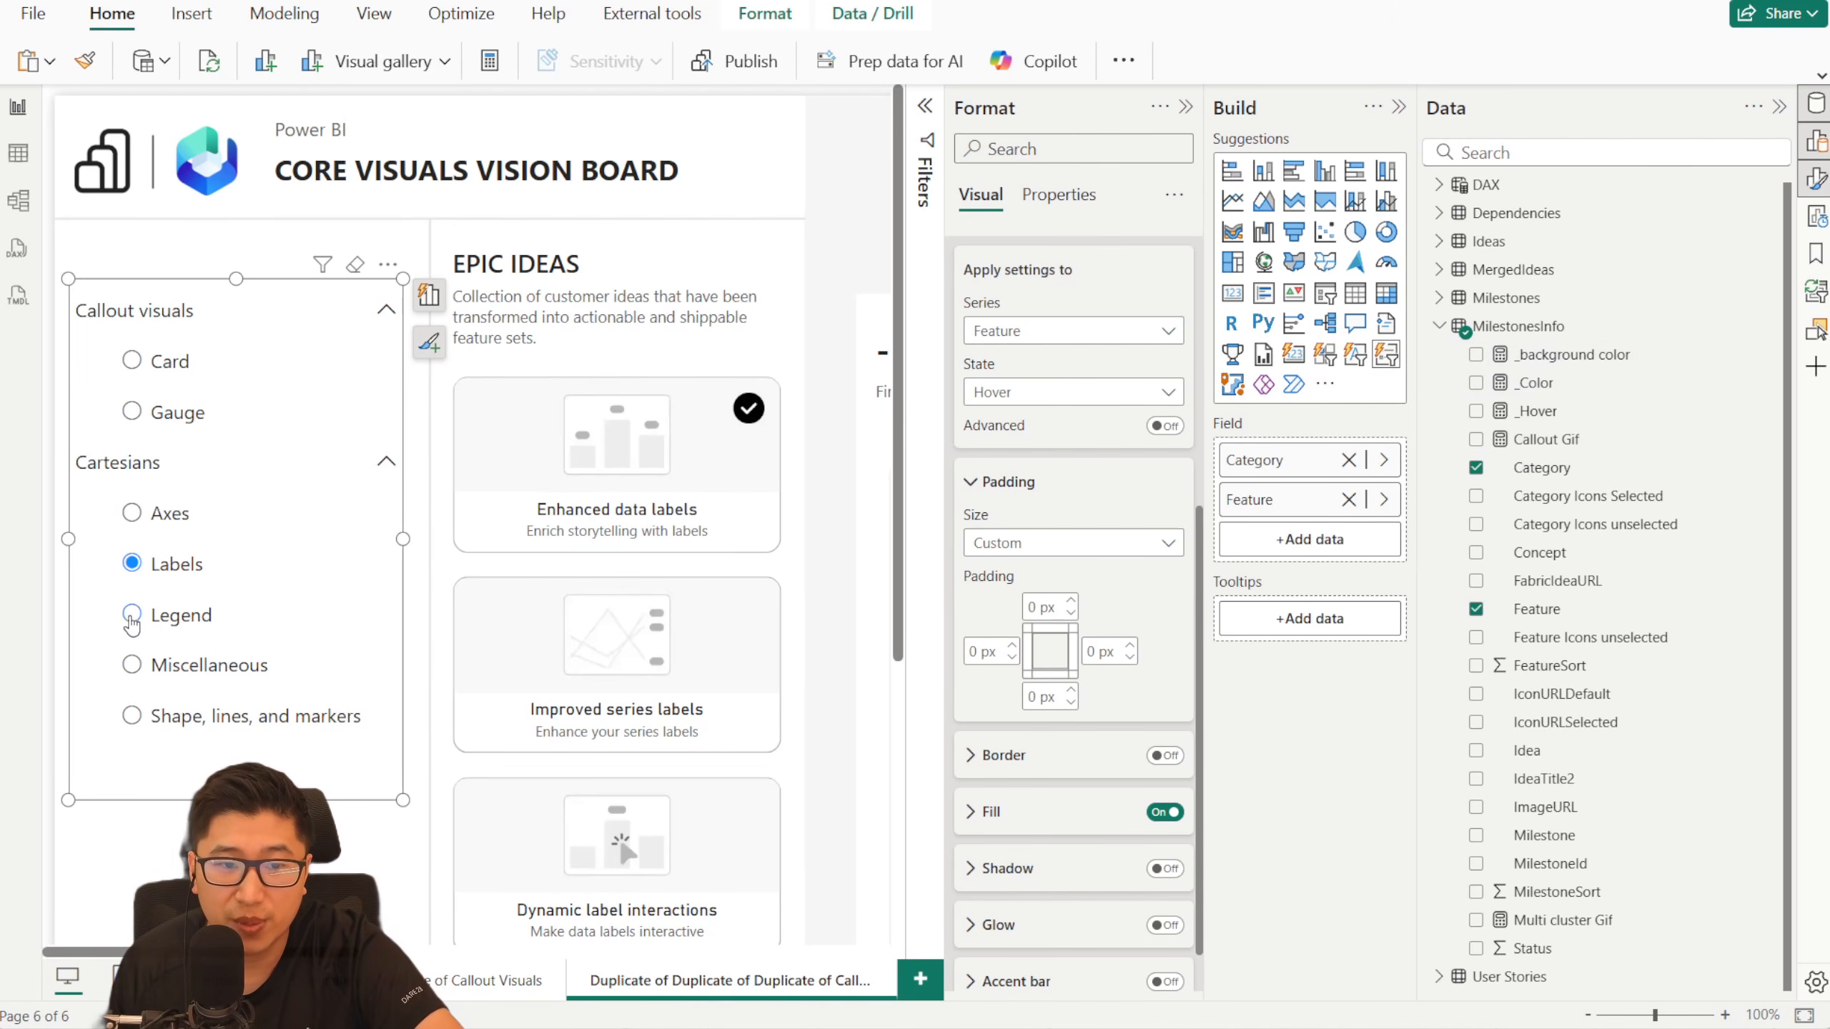
- Color the Feature buttons' fill in the Hover state by field value, based on the _background color measure
{"action": "scroll", "coordinate": [1060, 792], "scroll_direction": "down", "scroll_amount": 1}
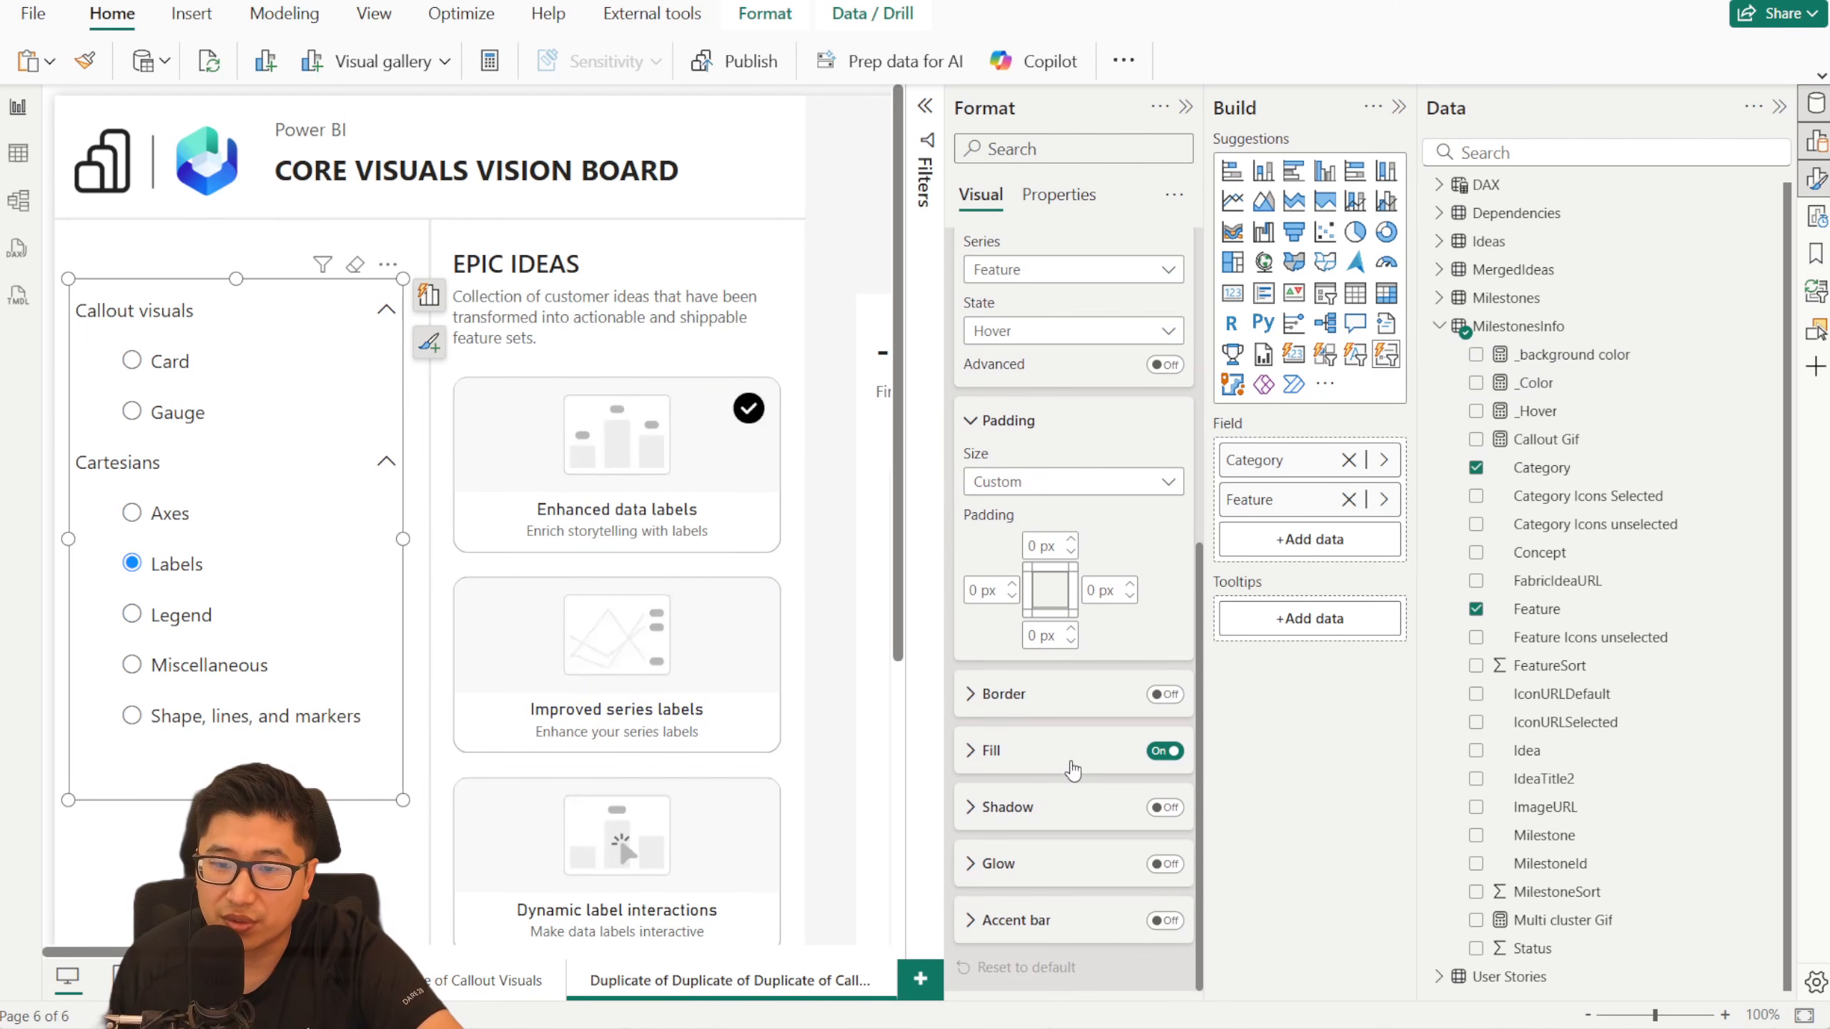
{"action": "left_click", "coordinate": [1041, 755]}
{"action": "scroll", "coordinate": [1056, 670], "scroll_direction": "down", "scroll_amount": 3}
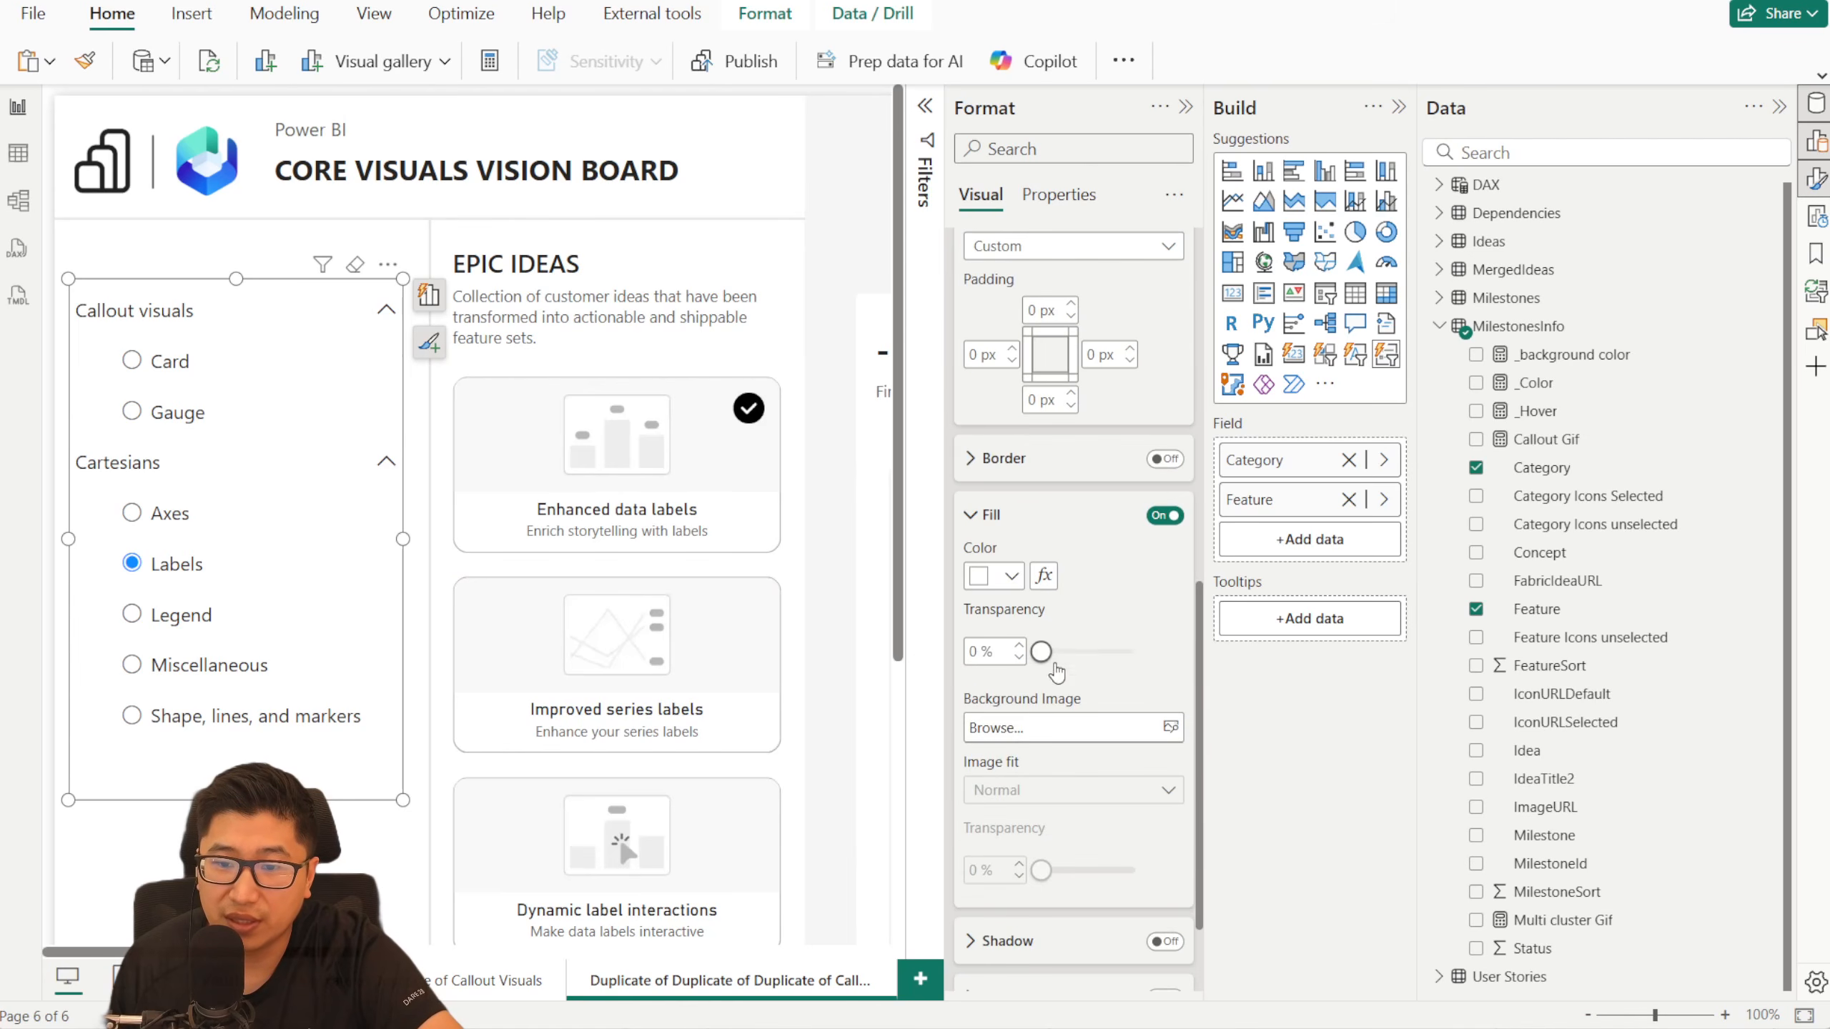
{"action": "left_click", "coordinate": [1044, 577]}
{"action": "left_click", "coordinate": [490, 254]}
{"action": "left_click", "coordinate": [476, 354]}
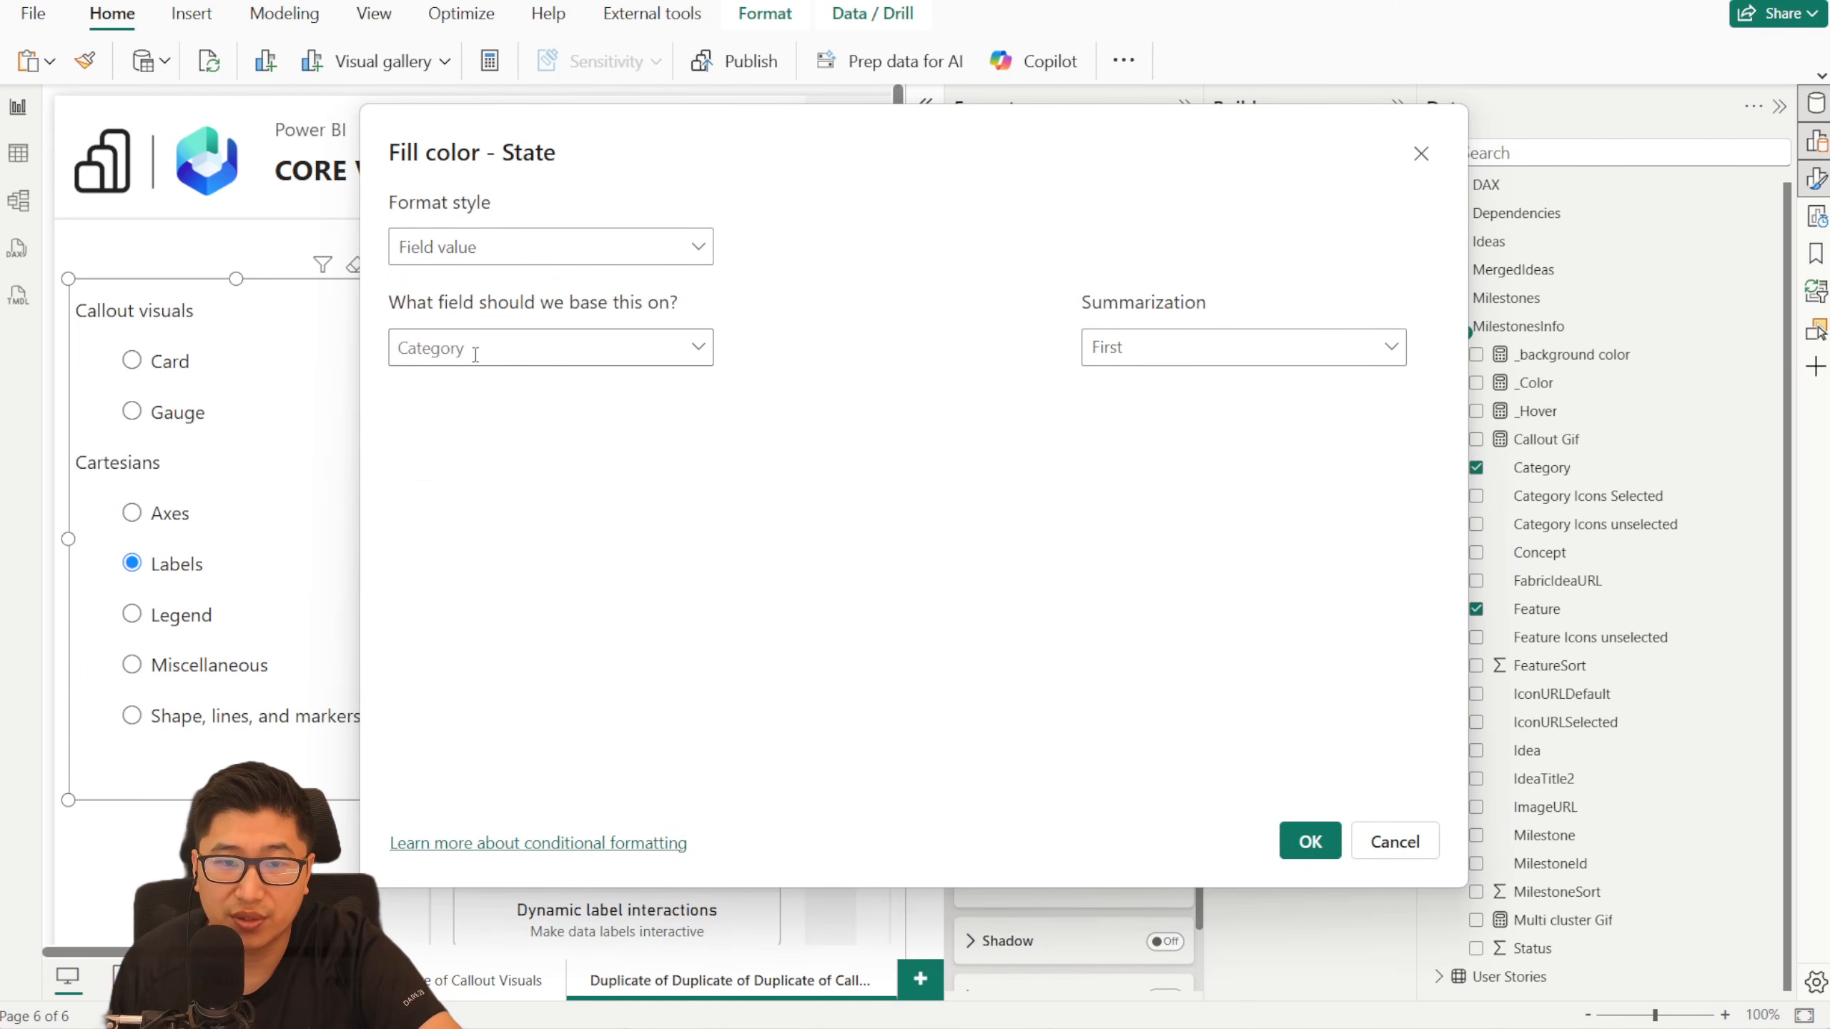
{"action": "left_click", "coordinate": [493, 351]}
{"action": "type", "text": "_b"}
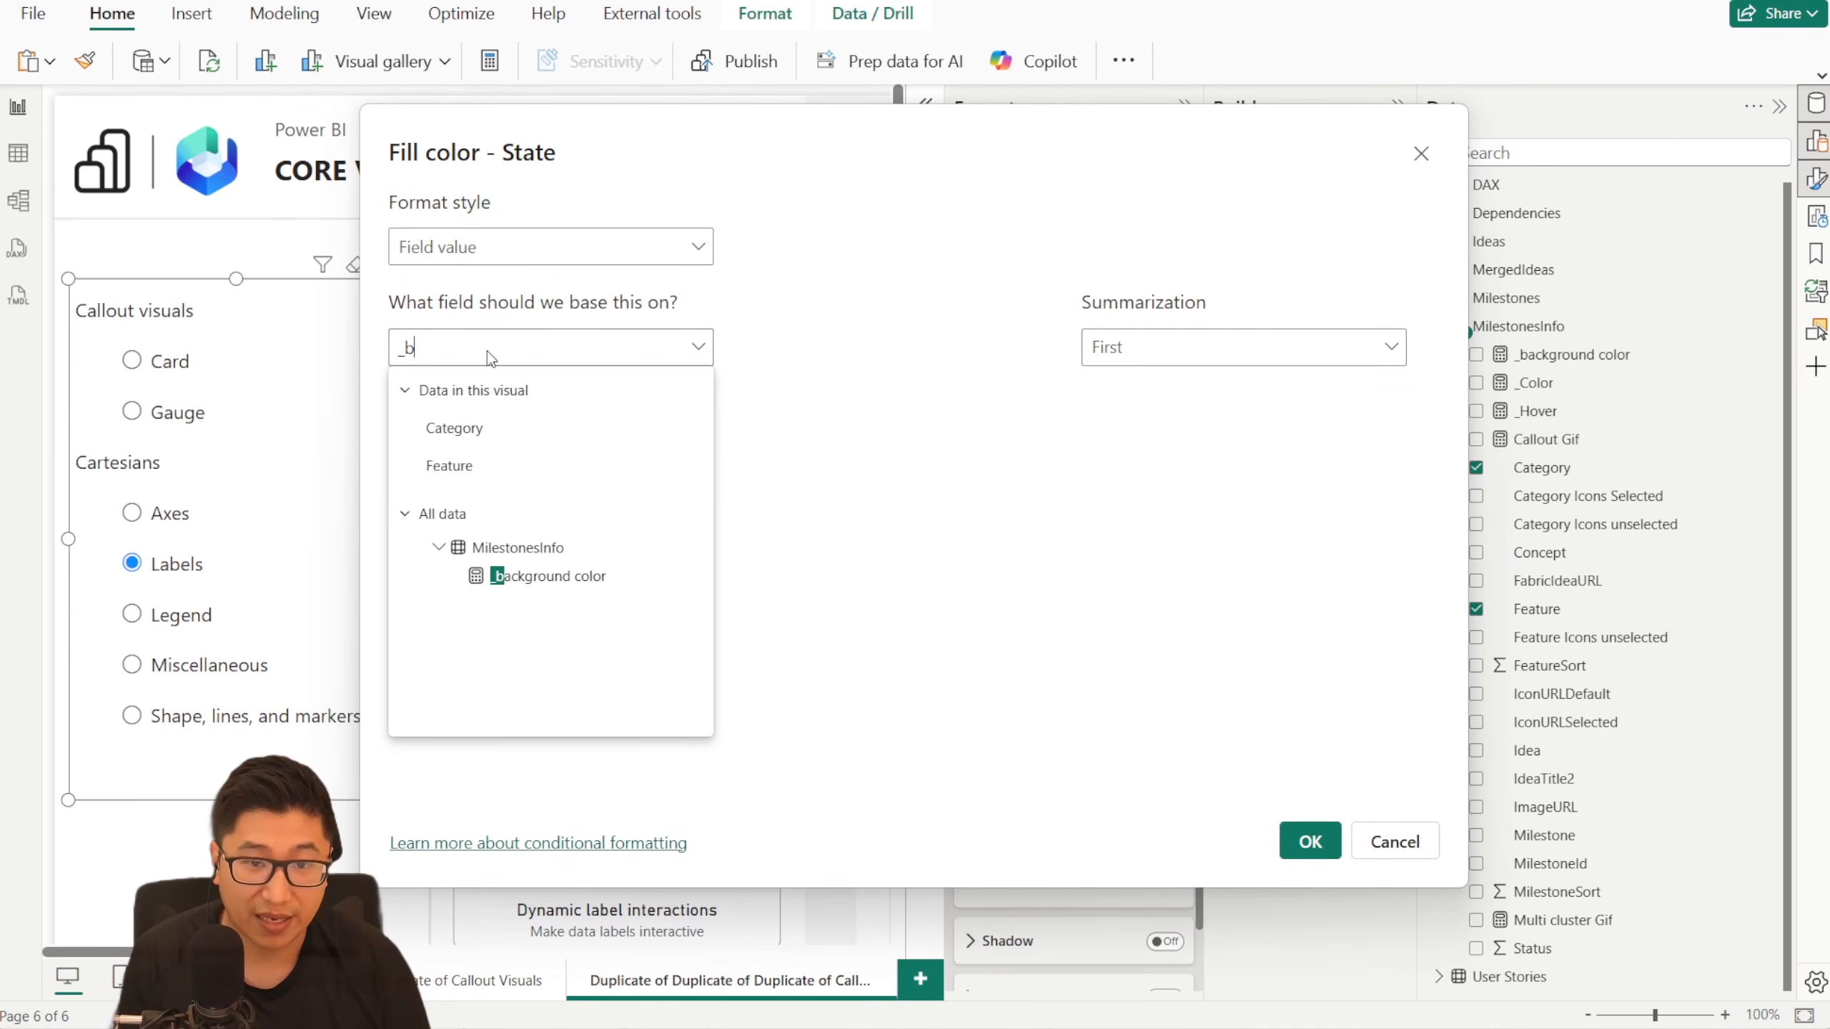
{"action": "left_click", "coordinate": [583, 576]}
{"action": "left_click", "coordinate": [1310, 850]}
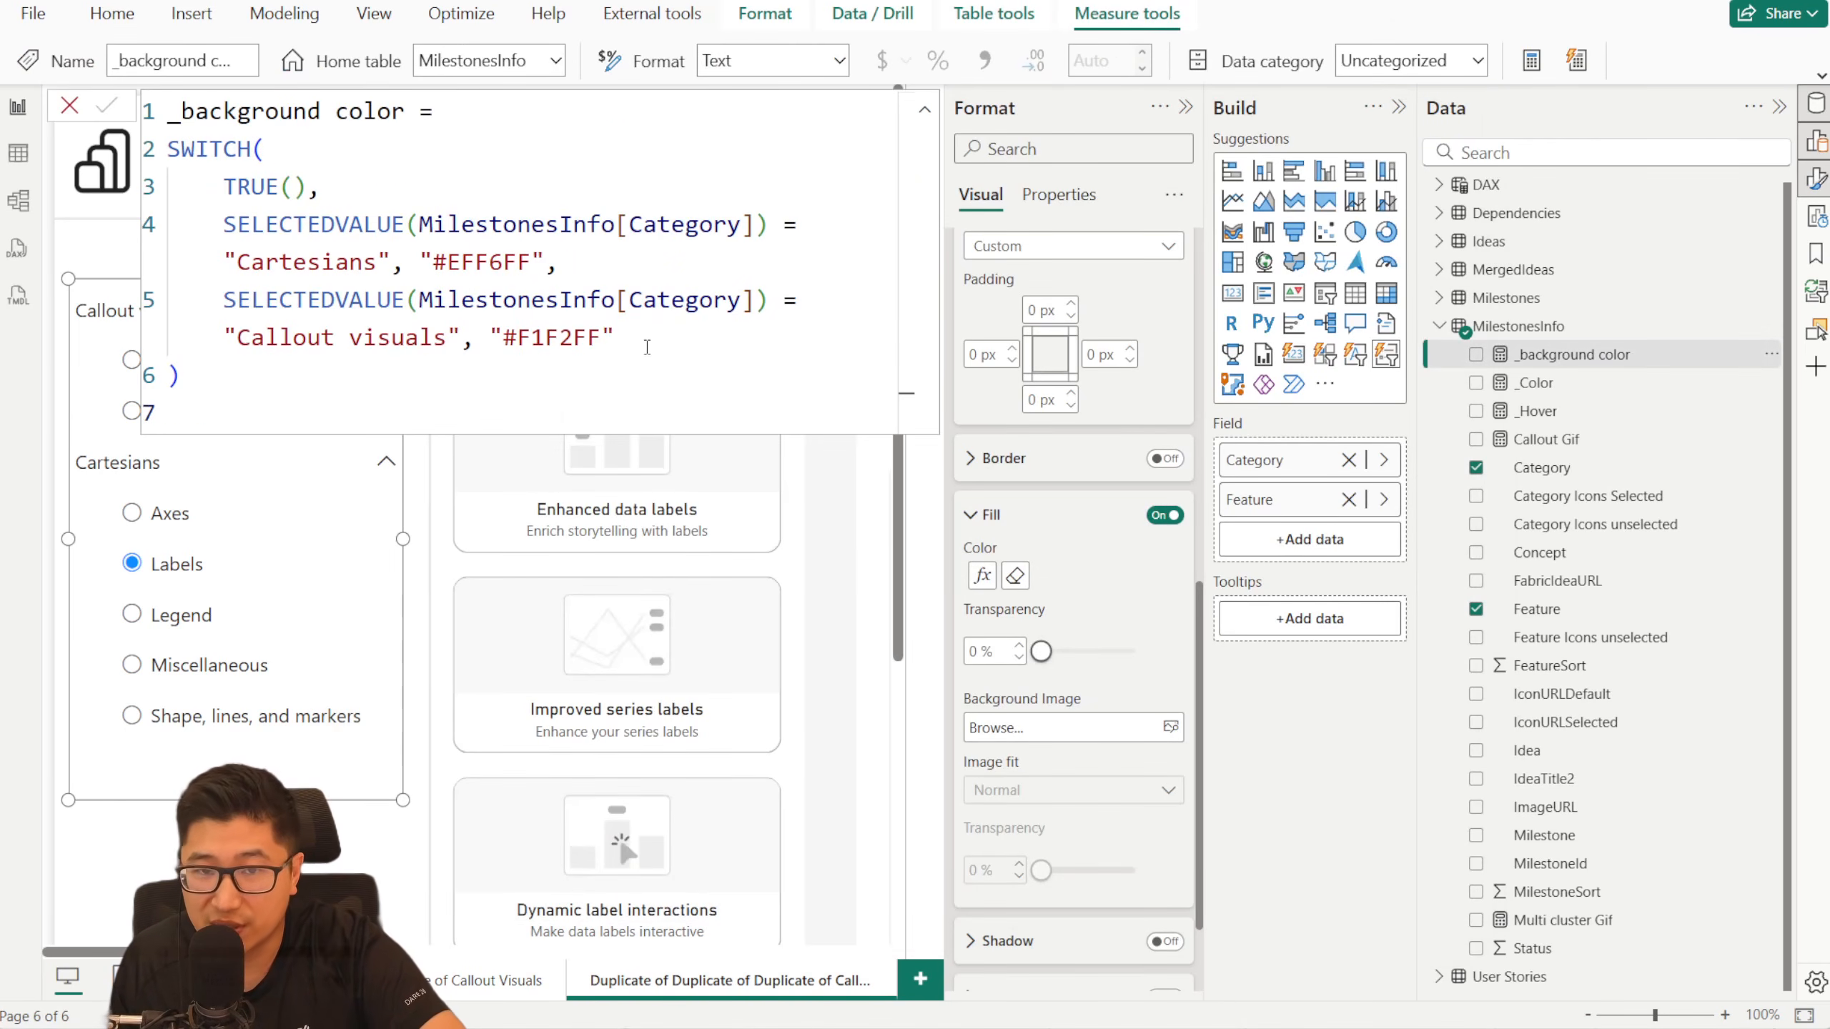
- Examine the hex colors per category in the _background color formula, close it, and choose Axes in the slicer to check the hover fill
{"action": "left_click_drag", "start_coordinate": [642, 378], "coordinate": [251, 149]}
{"action": "left_click", "coordinate": [709, 275]}
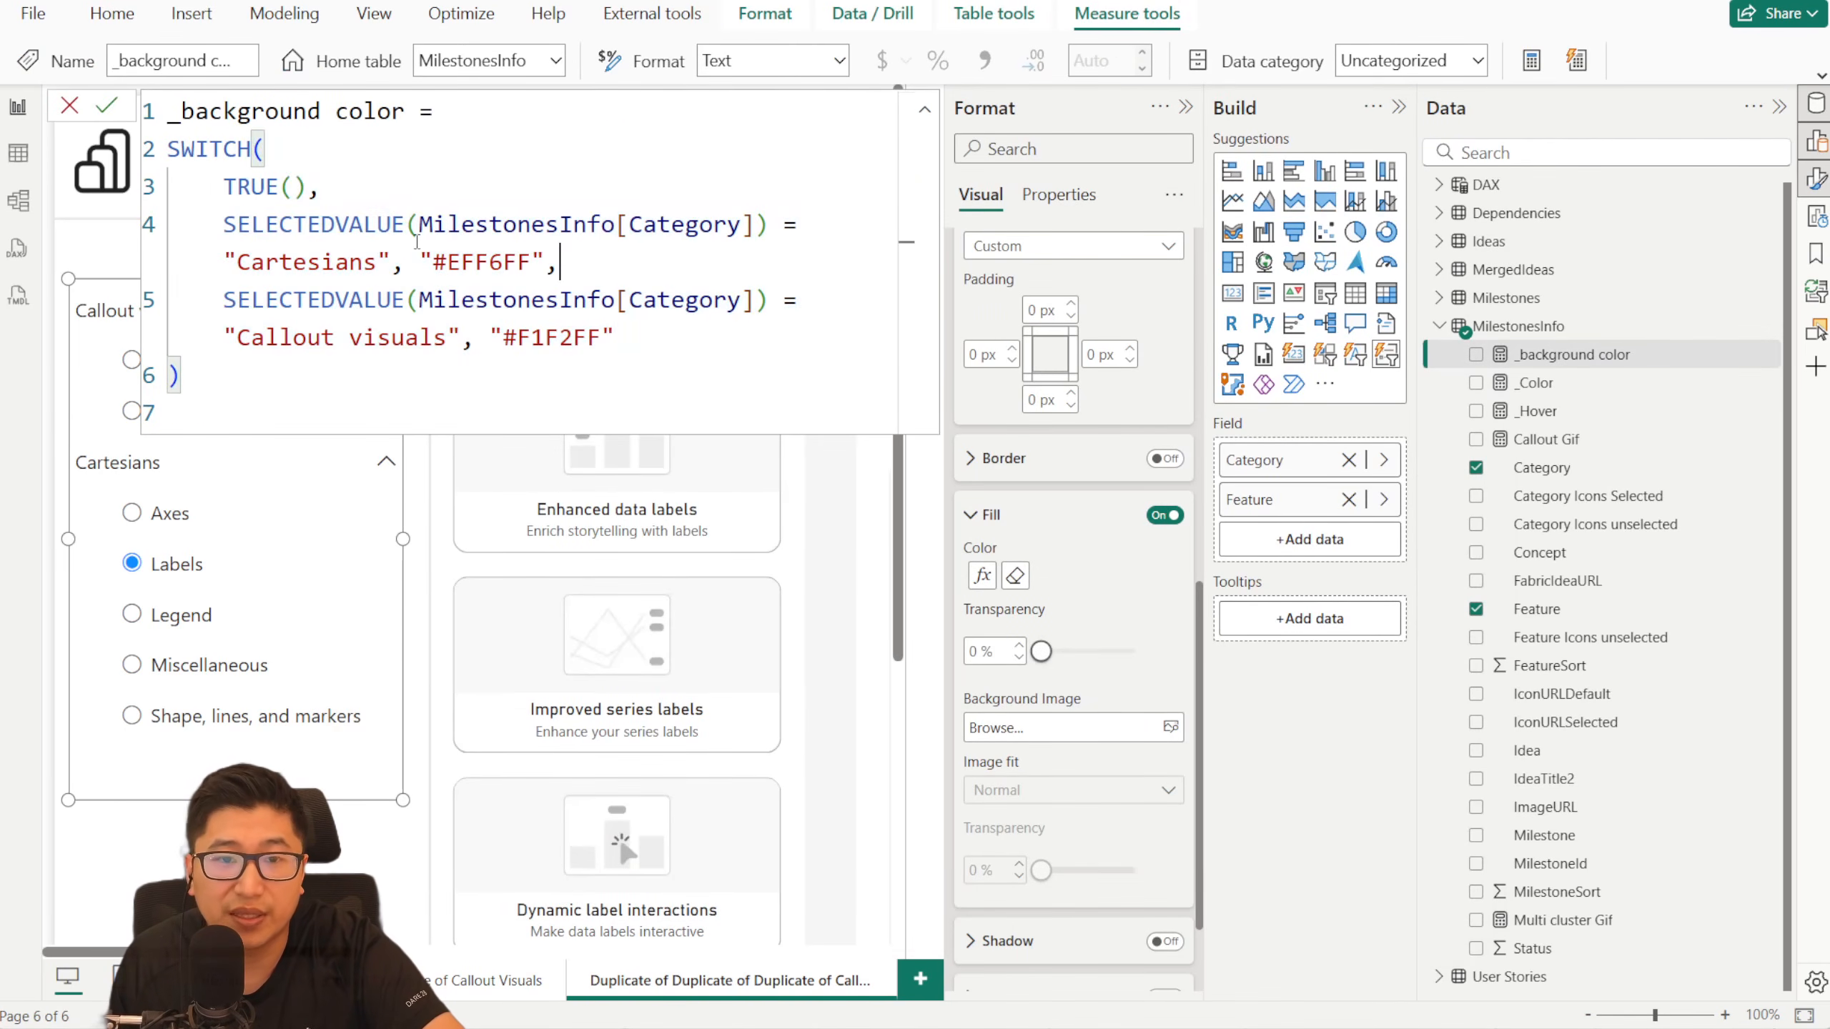
{"action": "left_click_drag", "start_coordinate": [460, 248], "coordinate": [531, 253]}
{"action": "left_click_drag", "start_coordinate": [602, 337], "coordinate": [531, 303]}
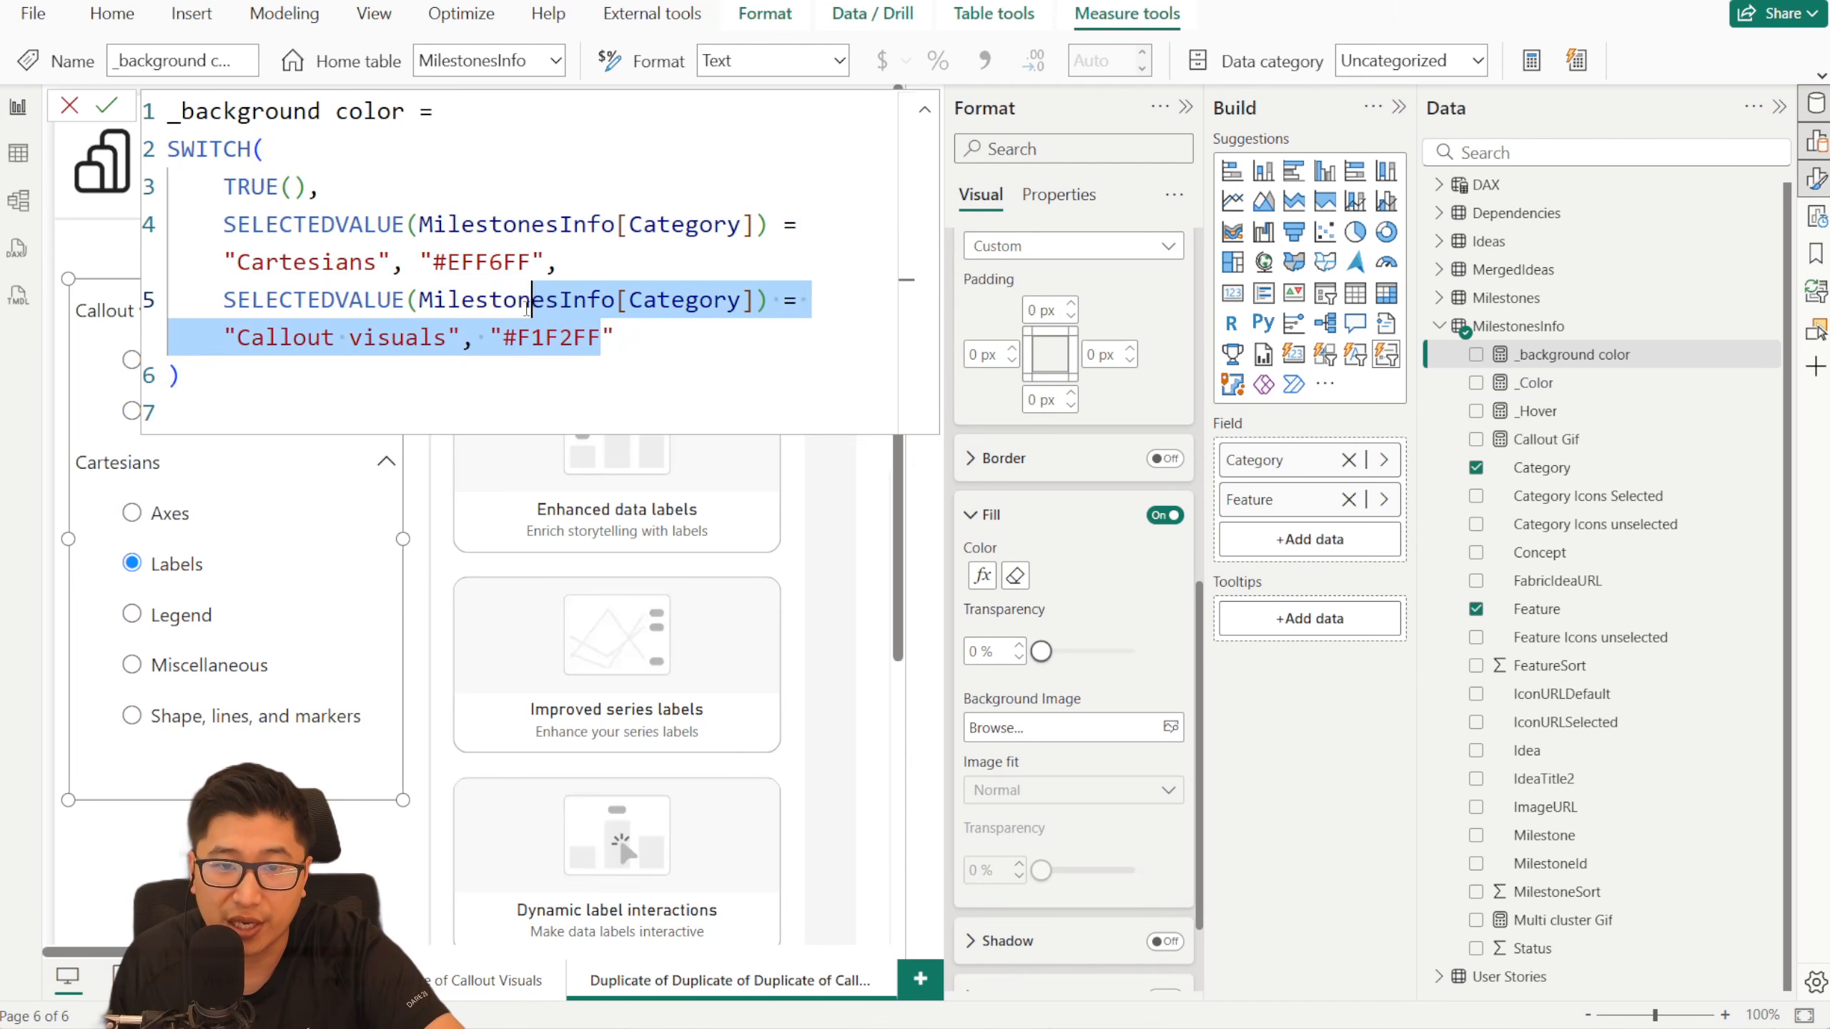
{"action": "left_click", "coordinate": [69, 106]}
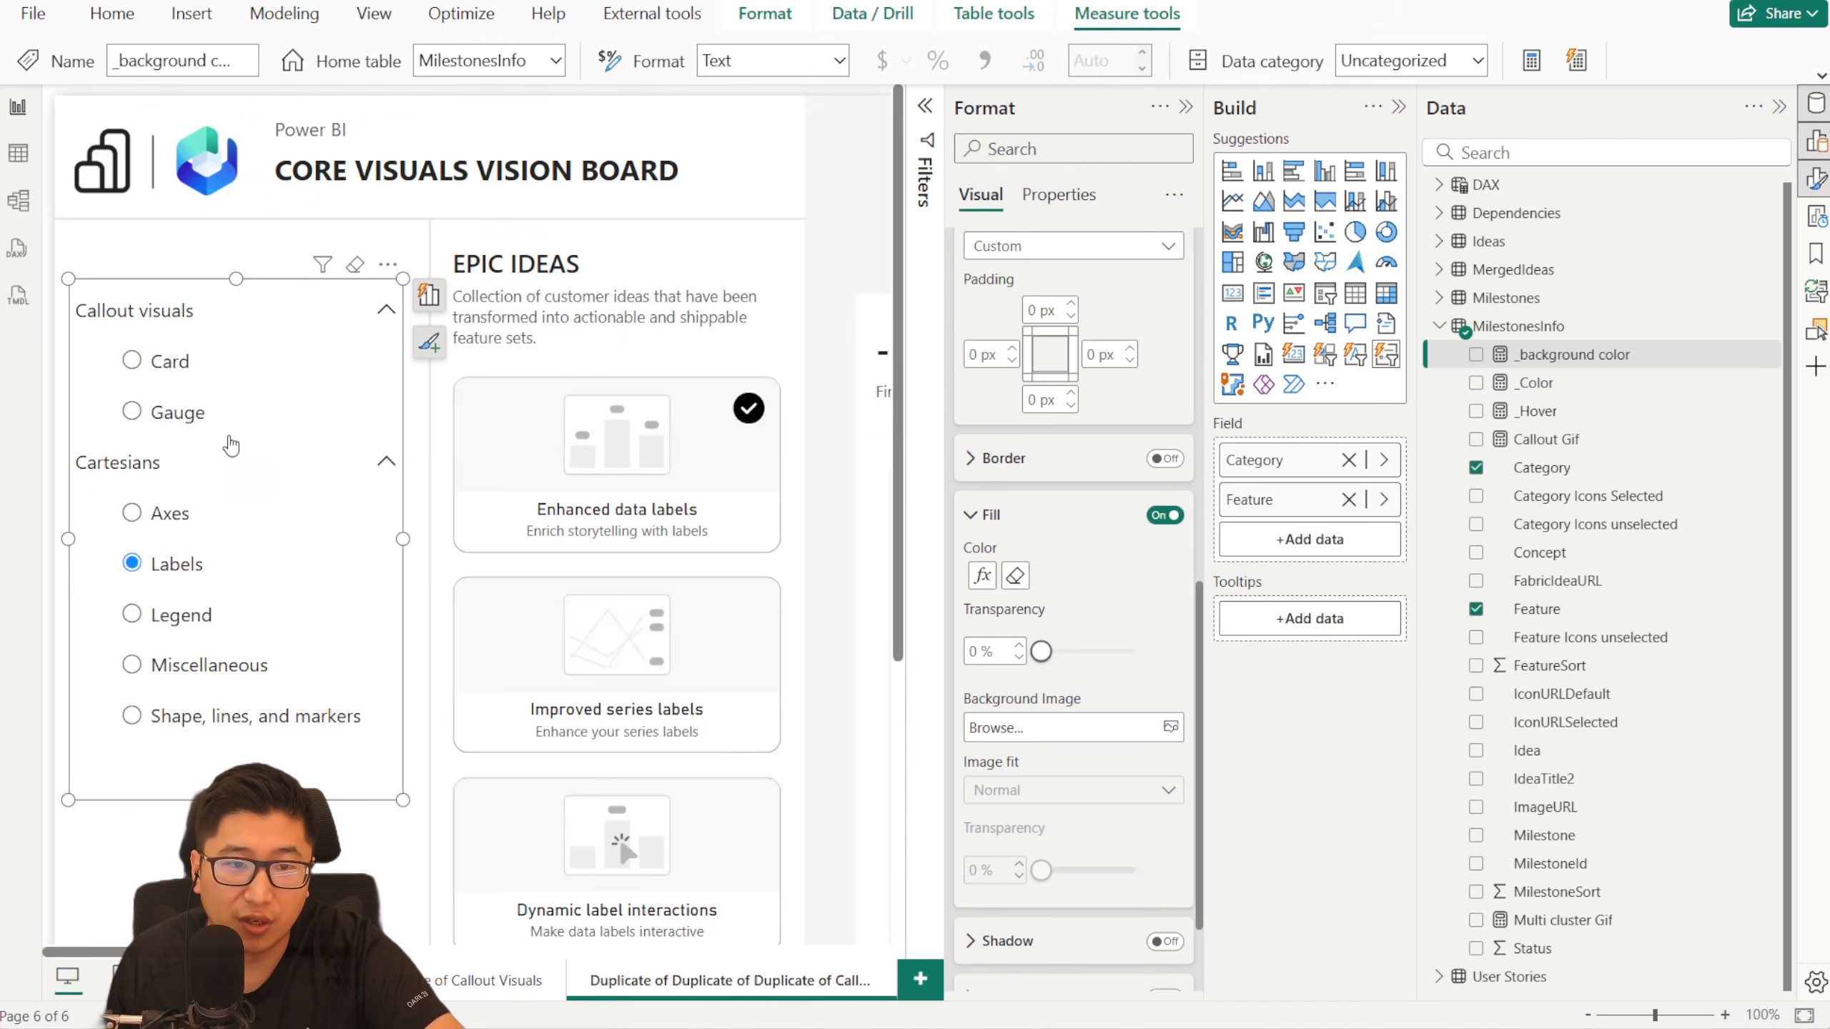
{"action": "left_click", "coordinate": [214, 533]}
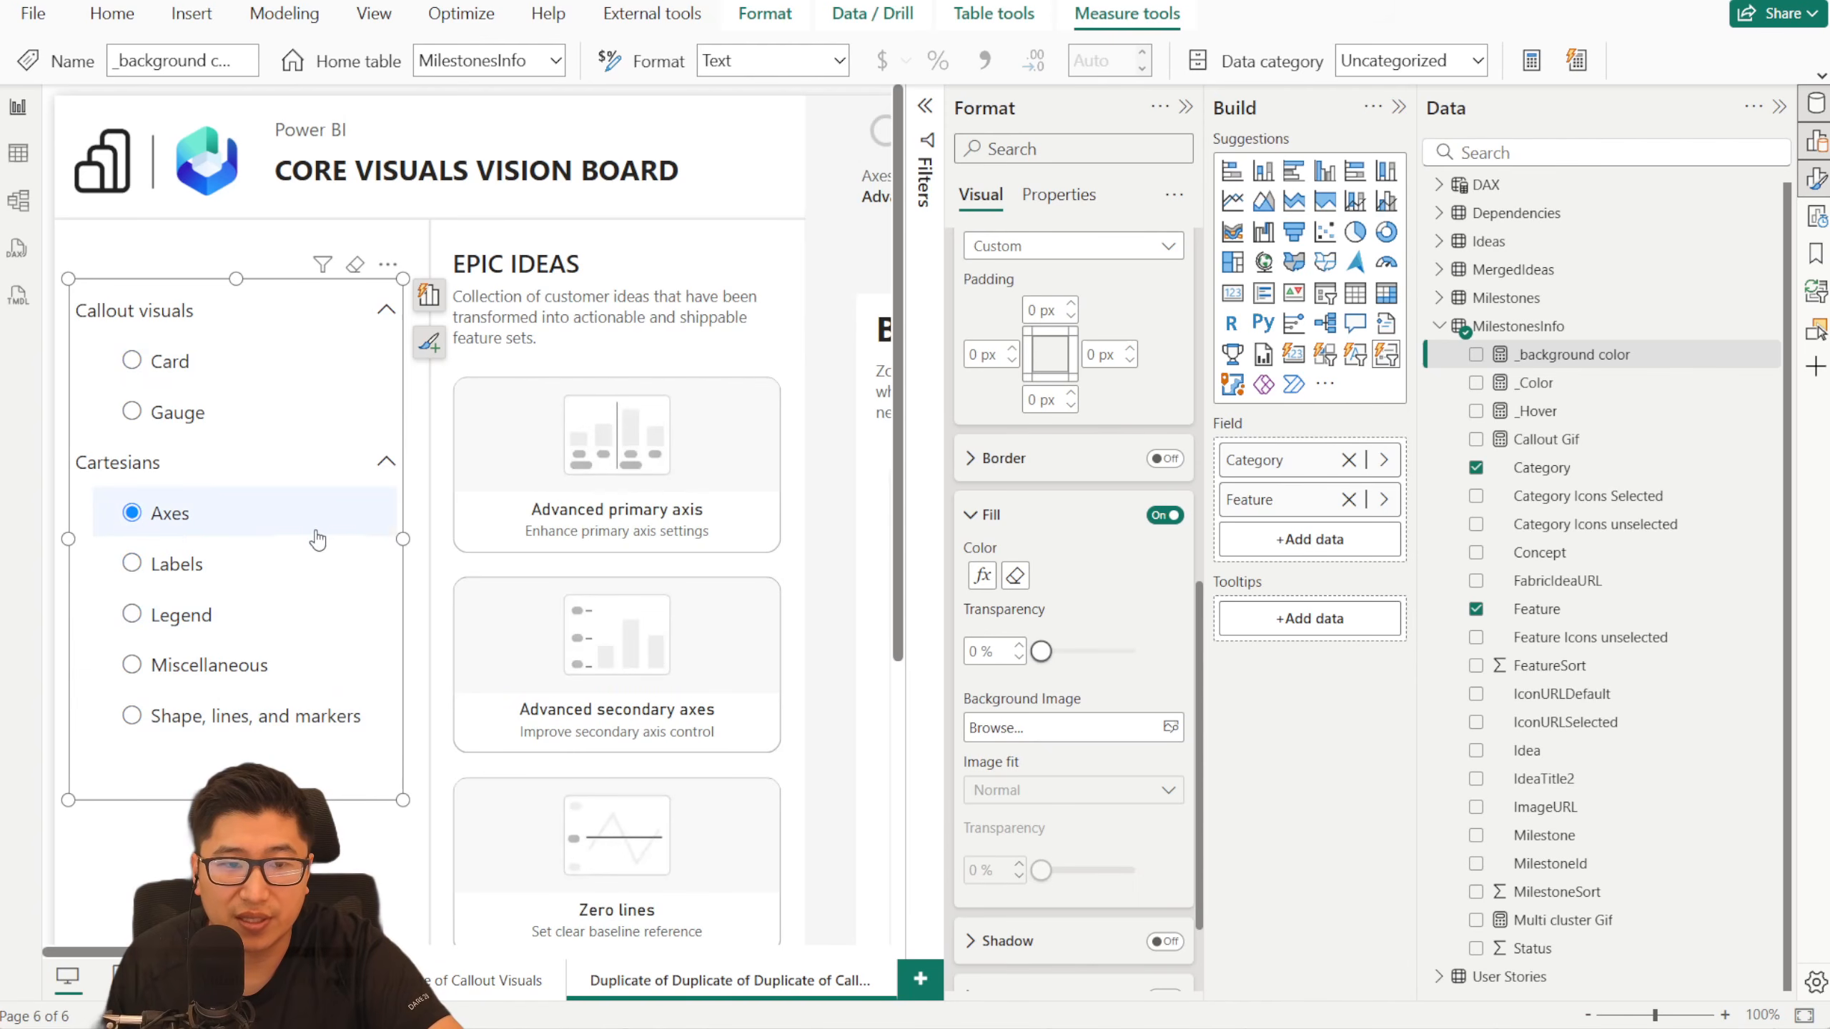
- Color the Feature buttons' fill in the Selected state by field value, based on the _Color measure
{"action": "scroll", "coordinate": [1028, 537], "scroll_direction": "up", "scroll_amount": 5}
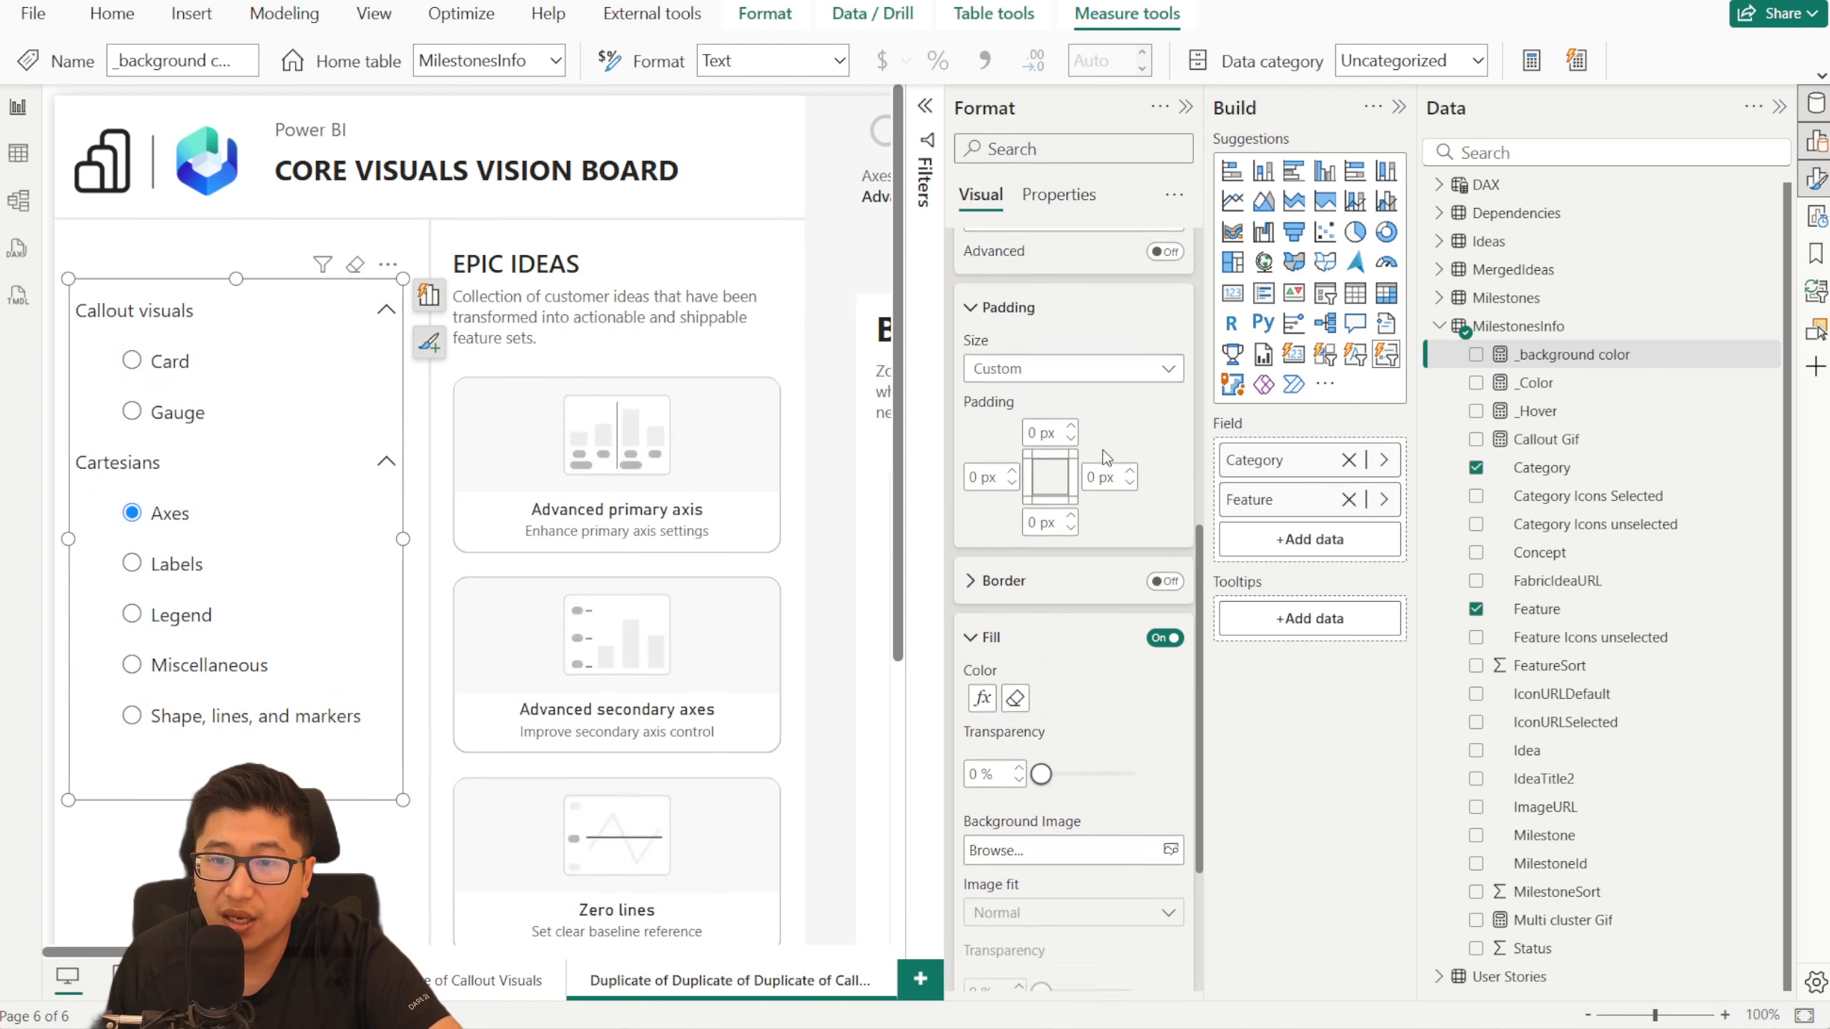
{"action": "left_click", "coordinate": [1019, 444]}
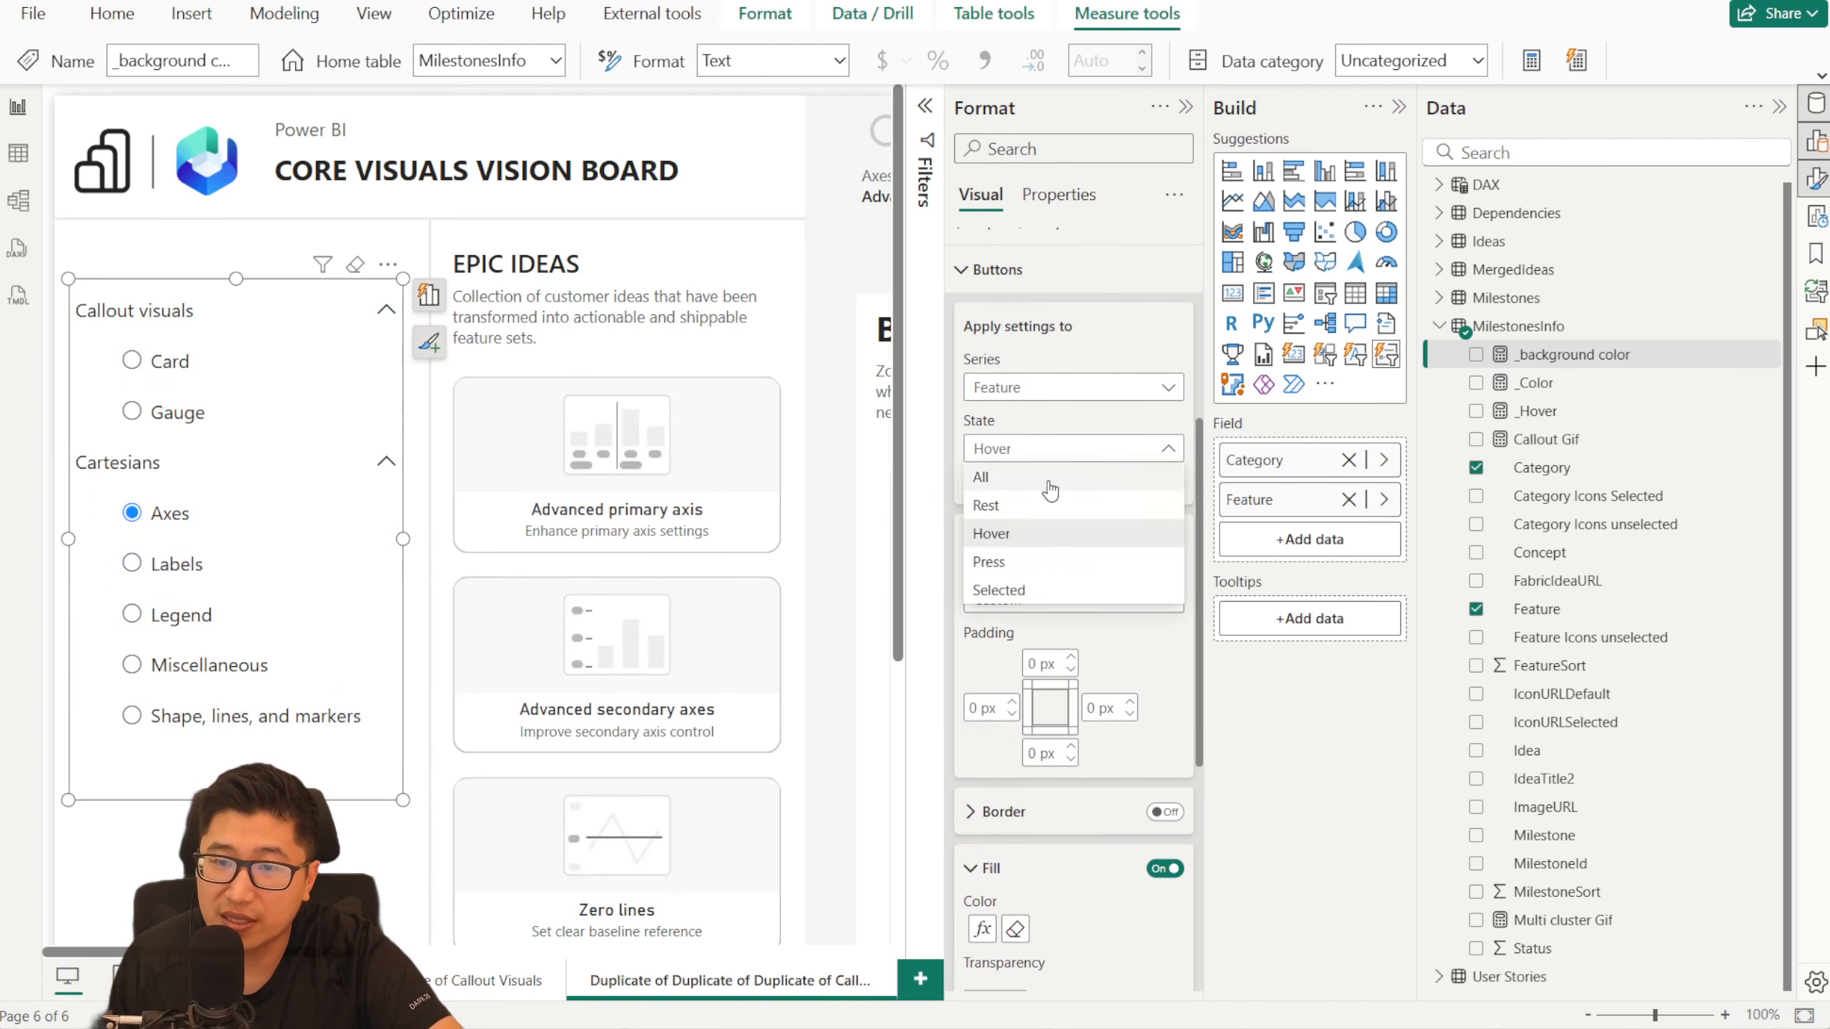
{"action": "left_click", "coordinate": [1052, 585]}
{"action": "scroll", "coordinate": [1060, 649], "scroll_direction": "down", "scroll_amount": 2}
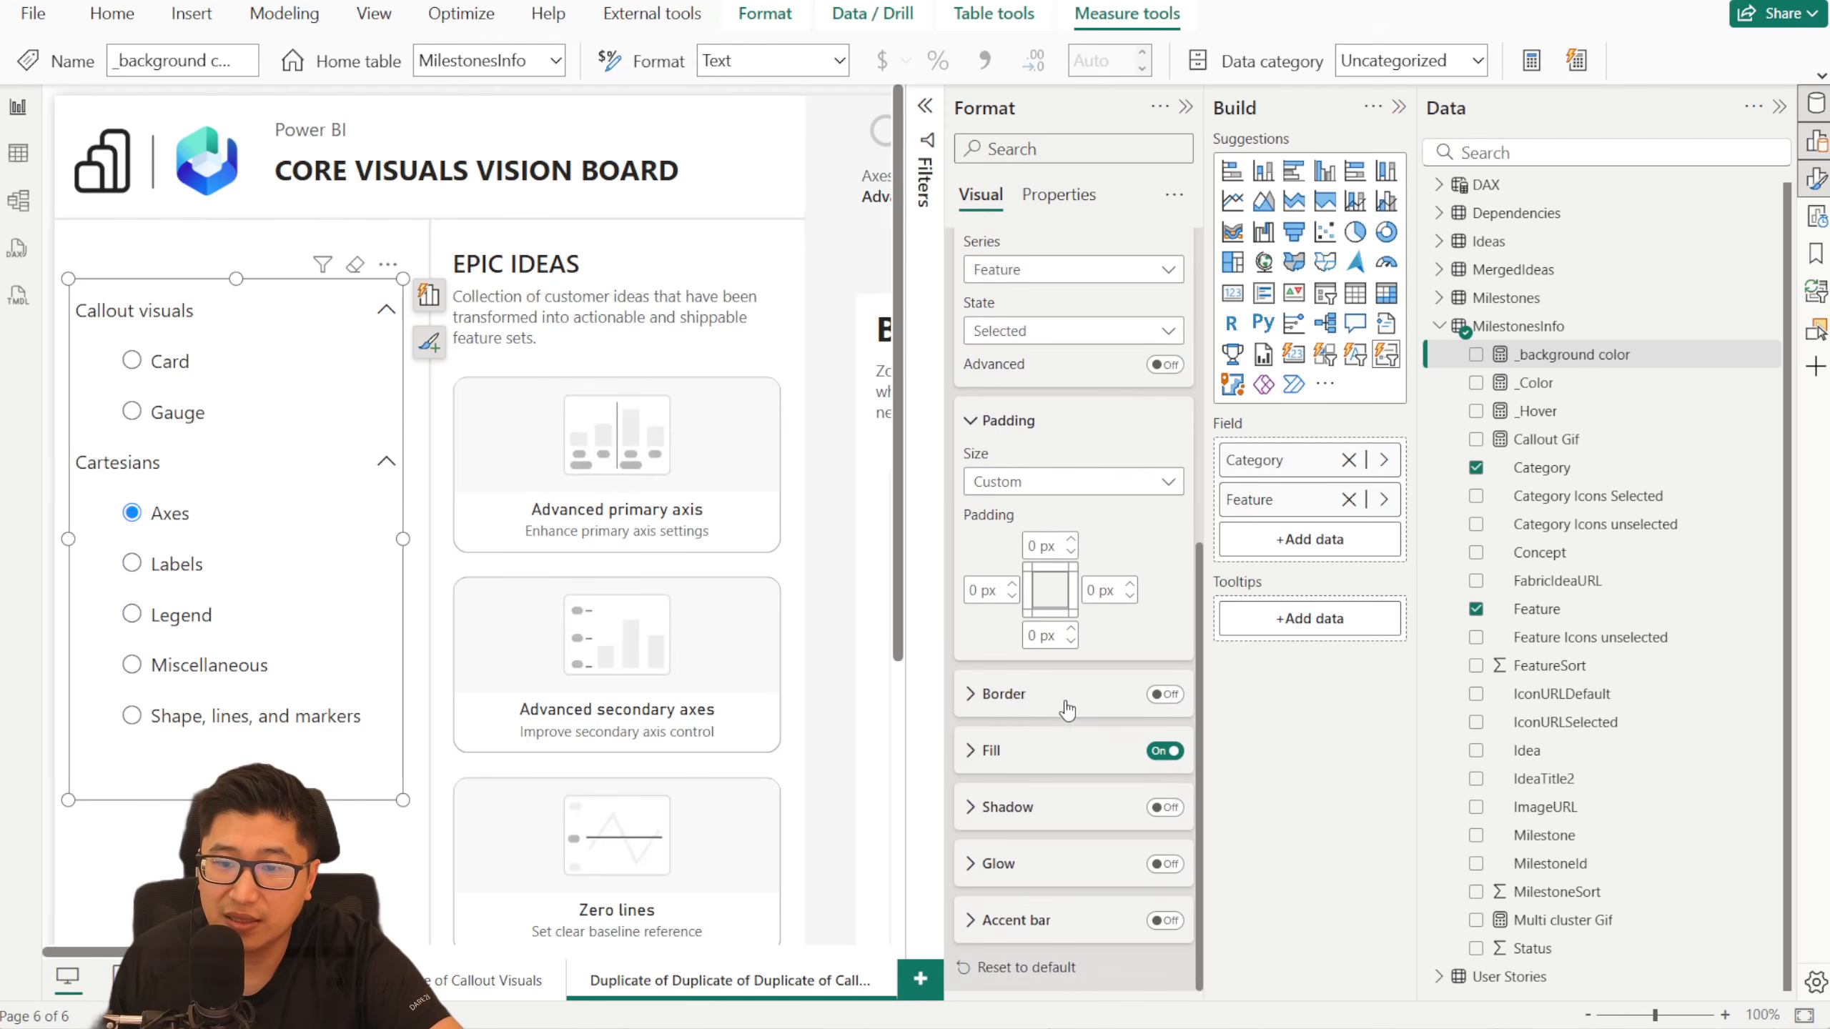
{"action": "left_click", "coordinate": [1001, 753]}
{"action": "left_click", "coordinate": [1044, 819]}
{"action": "left_click", "coordinate": [534, 249]}
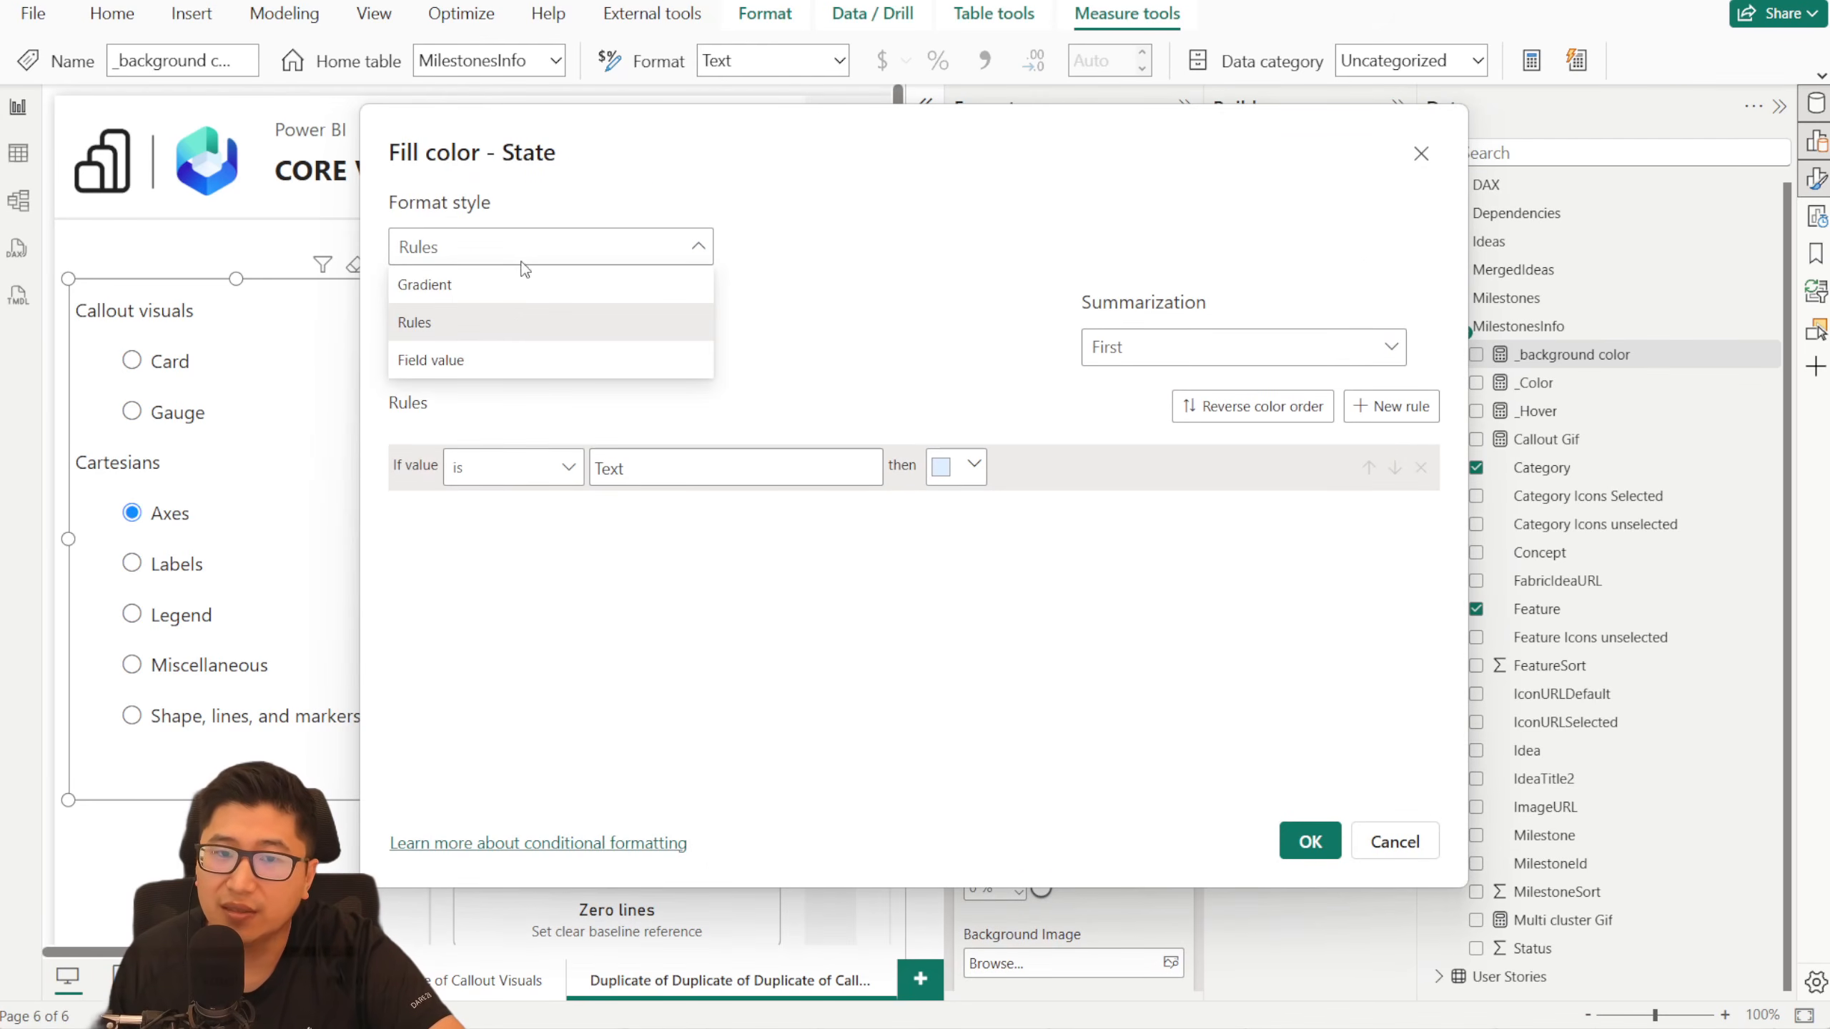
{"action": "left_click", "coordinate": [493, 359]}
{"action": "left_click", "coordinate": [500, 352]}
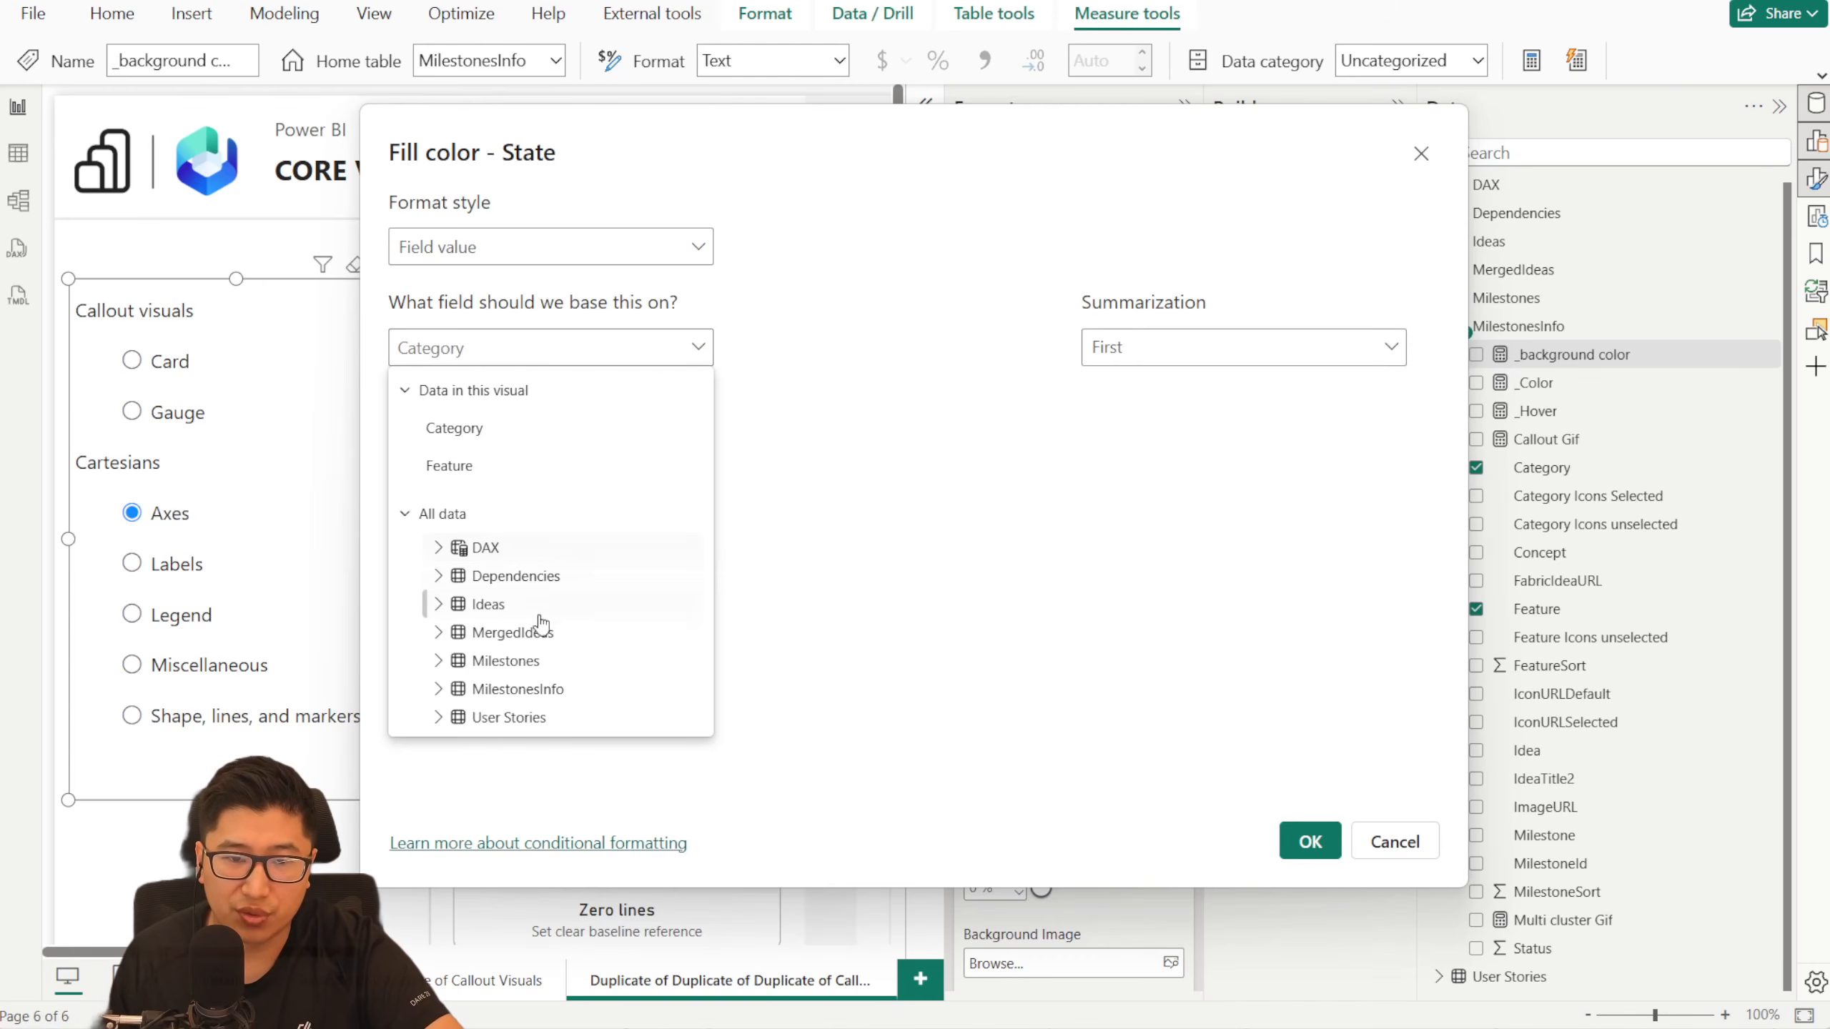
{"action": "type", "text": "_color"}
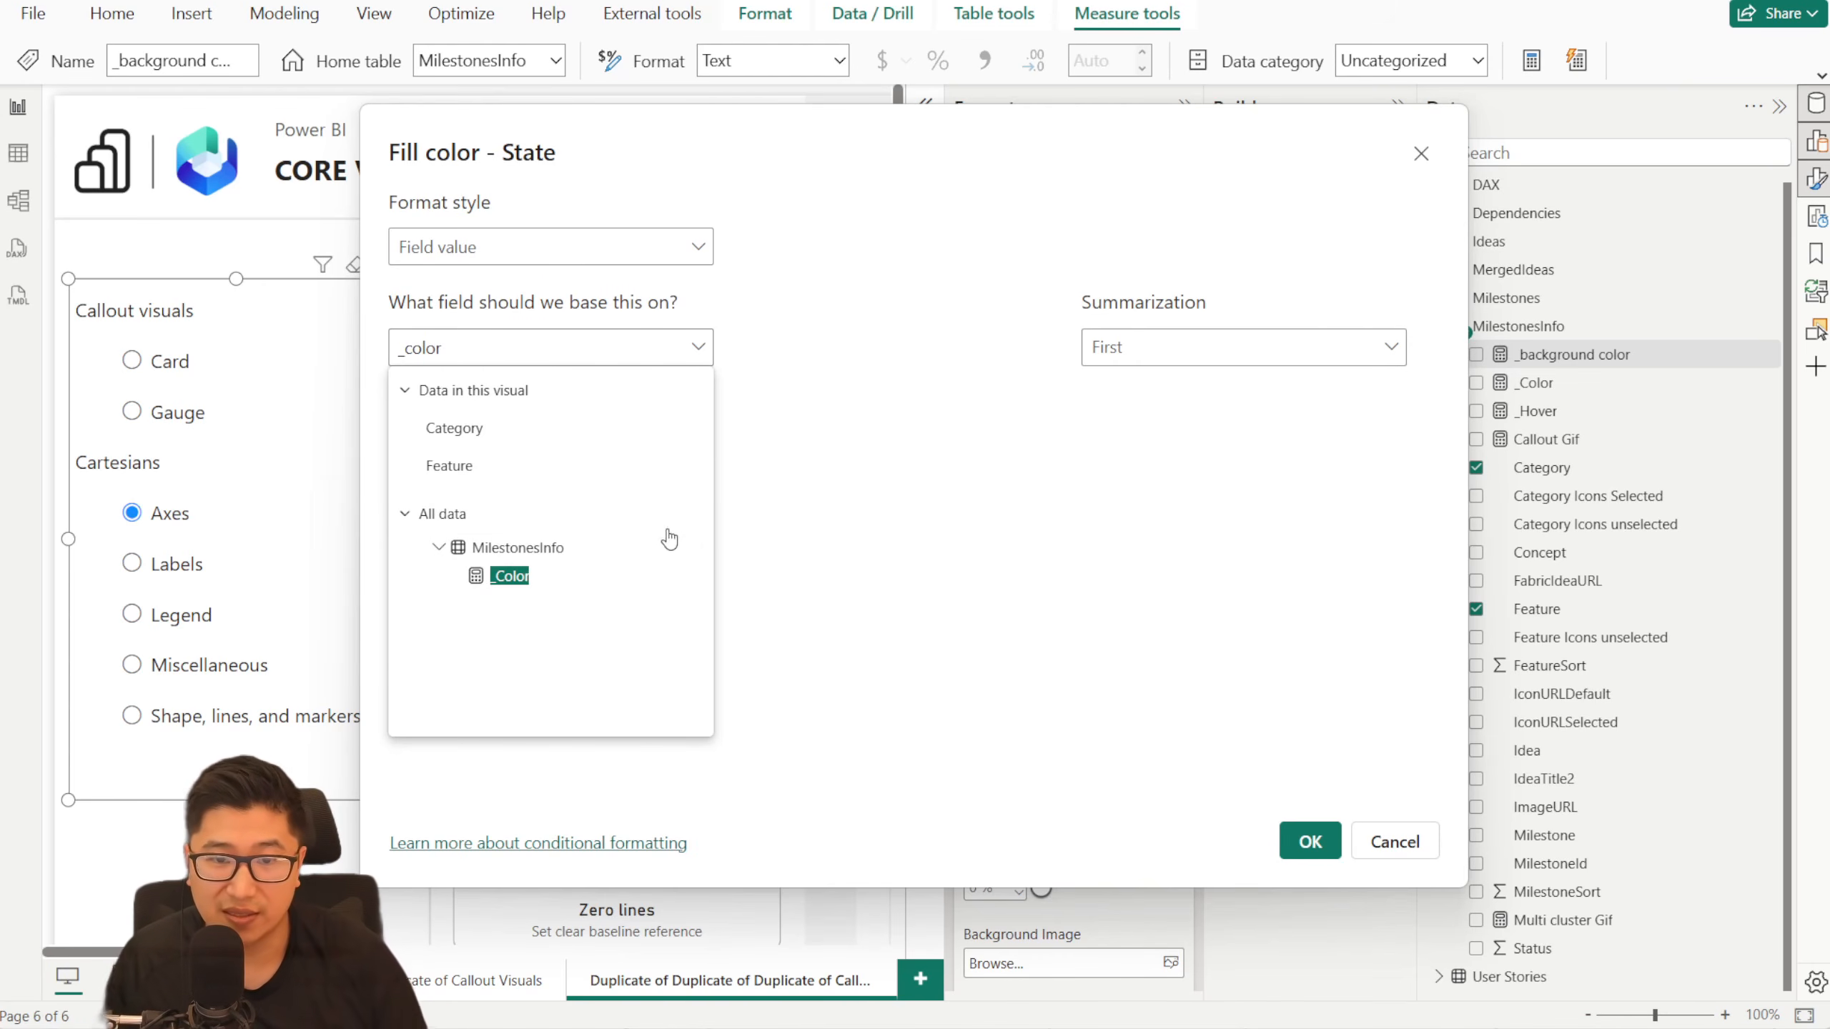
{"action": "left_click", "coordinate": [631, 581]}
{"action": "left_click", "coordinate": [1309, 841]}
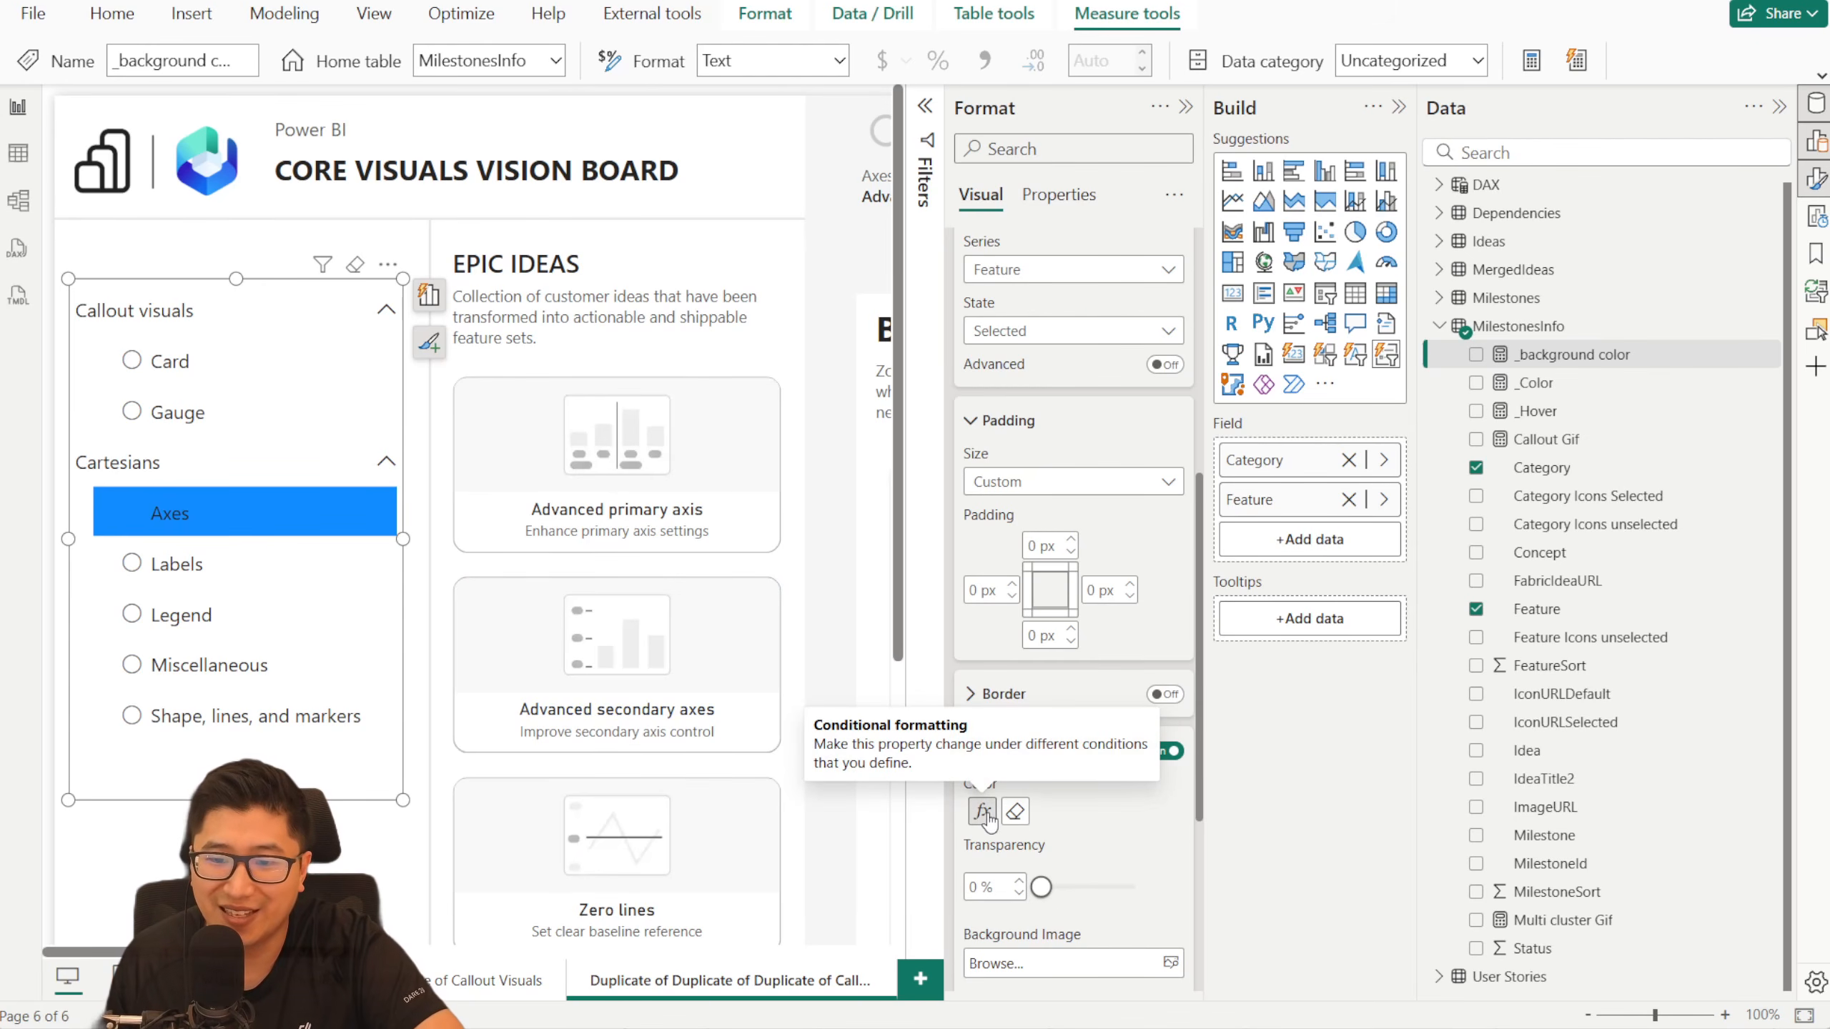
- Change the base field of the Feature buttons' Selected fill to the _background color measure
{"action": "left_click", "coordinate": [983, 811]}
{"action": "left_click", "coordinate": [556, 353]}
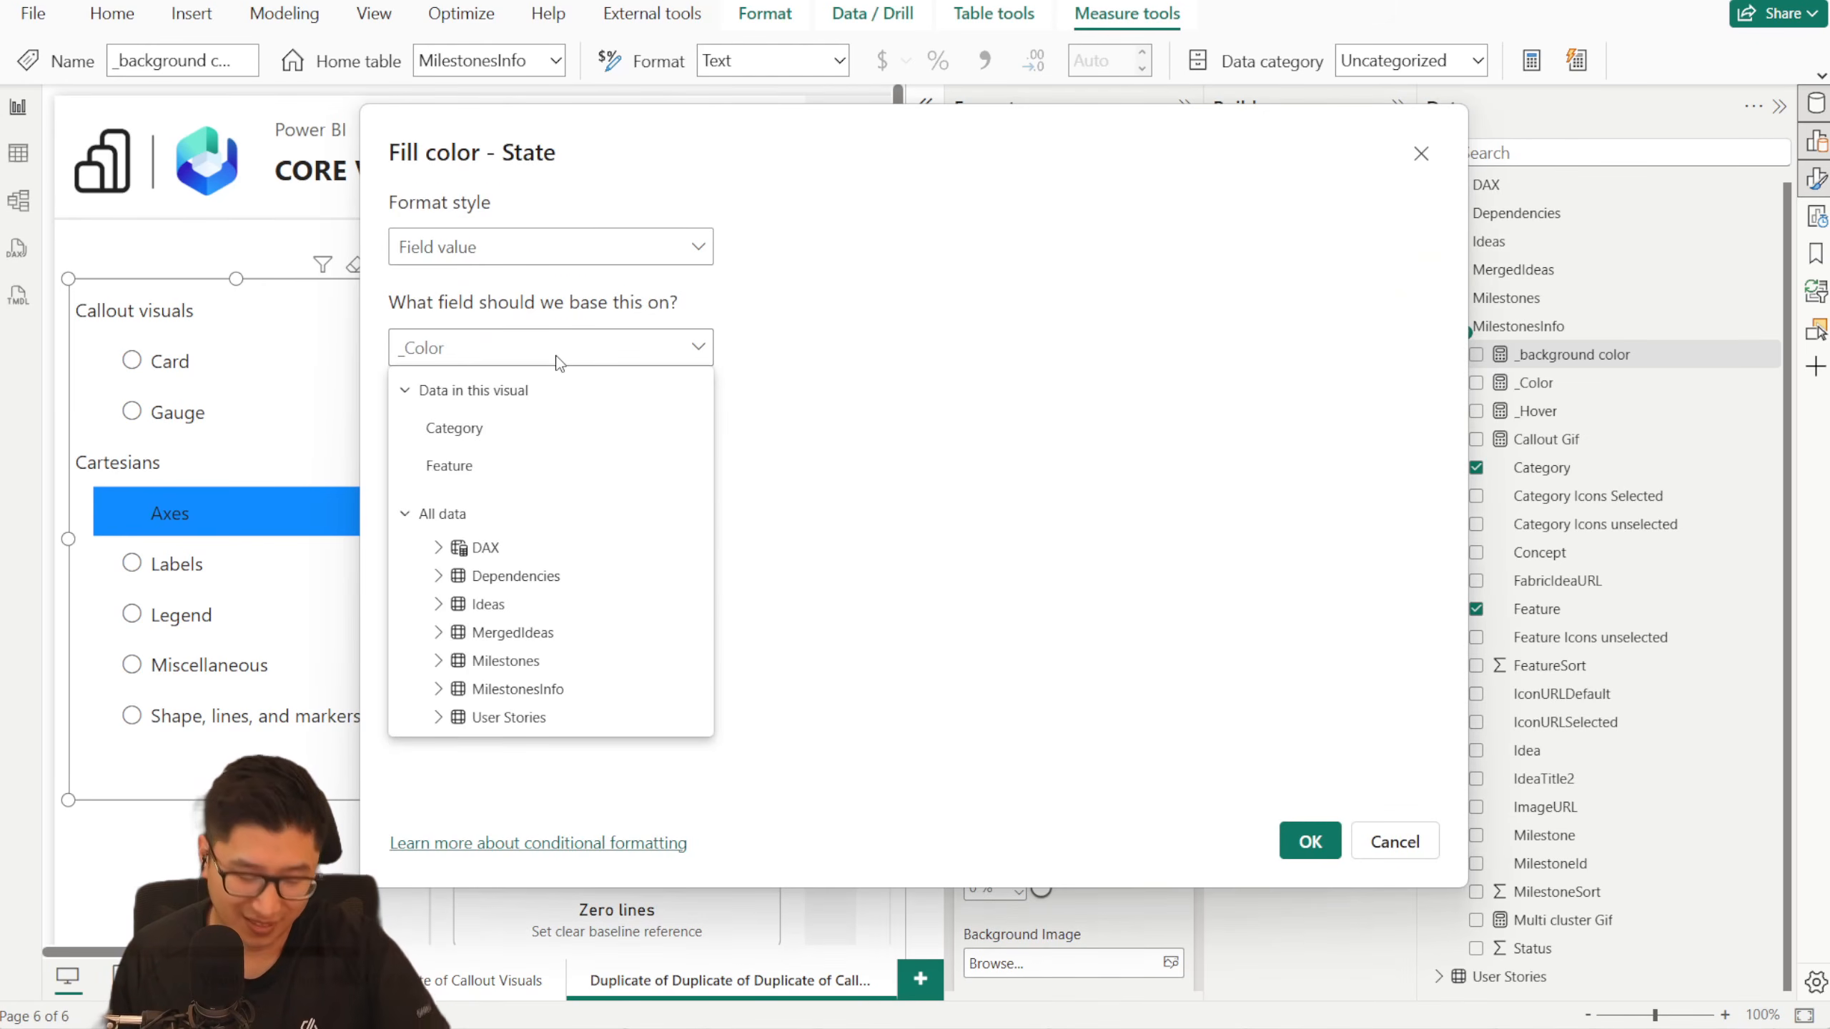
{"action": "type", "text": "_ba"}
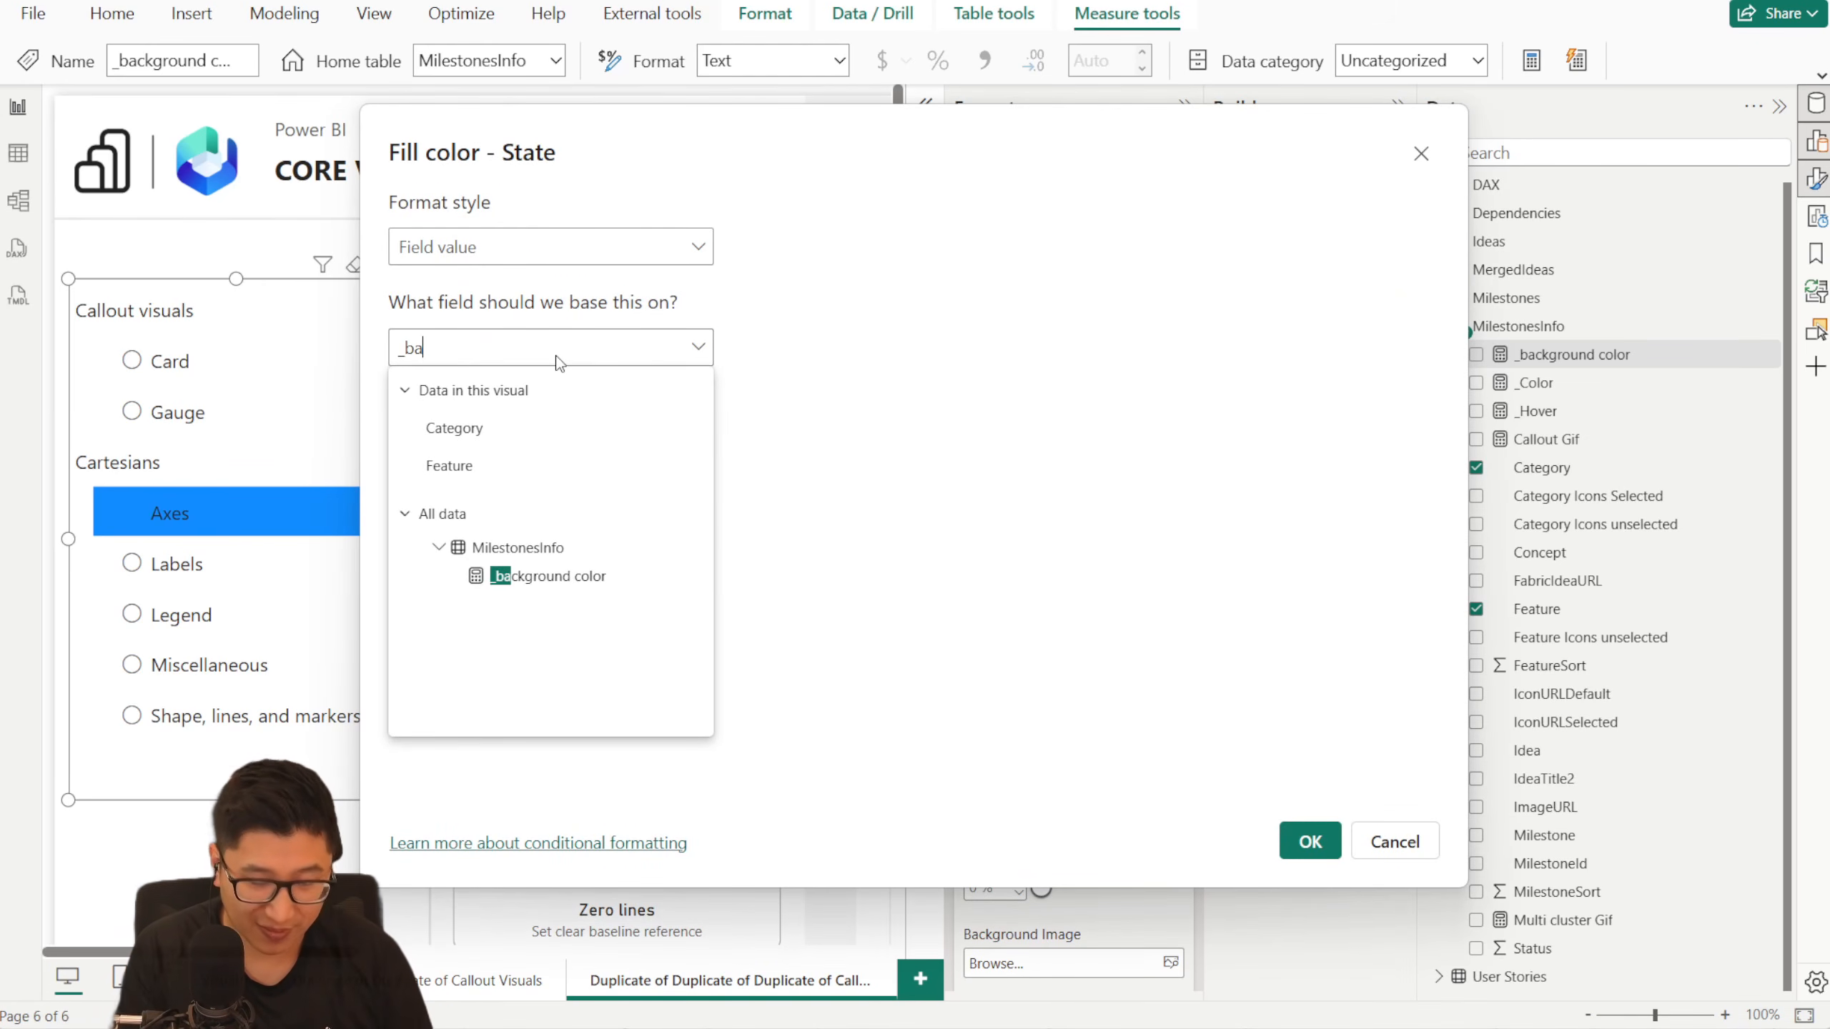
{"action": "left_click", "coordinate": [566, 587]}
{"action": "left_click", "coordinate": [1308, 842]}
- Test the selected and hover fills by choosing Labels, Card, Gauge and Miscellaneous in the slicer, ending on Labels
{"action": "left_click", "coordinate": [224, 562]}
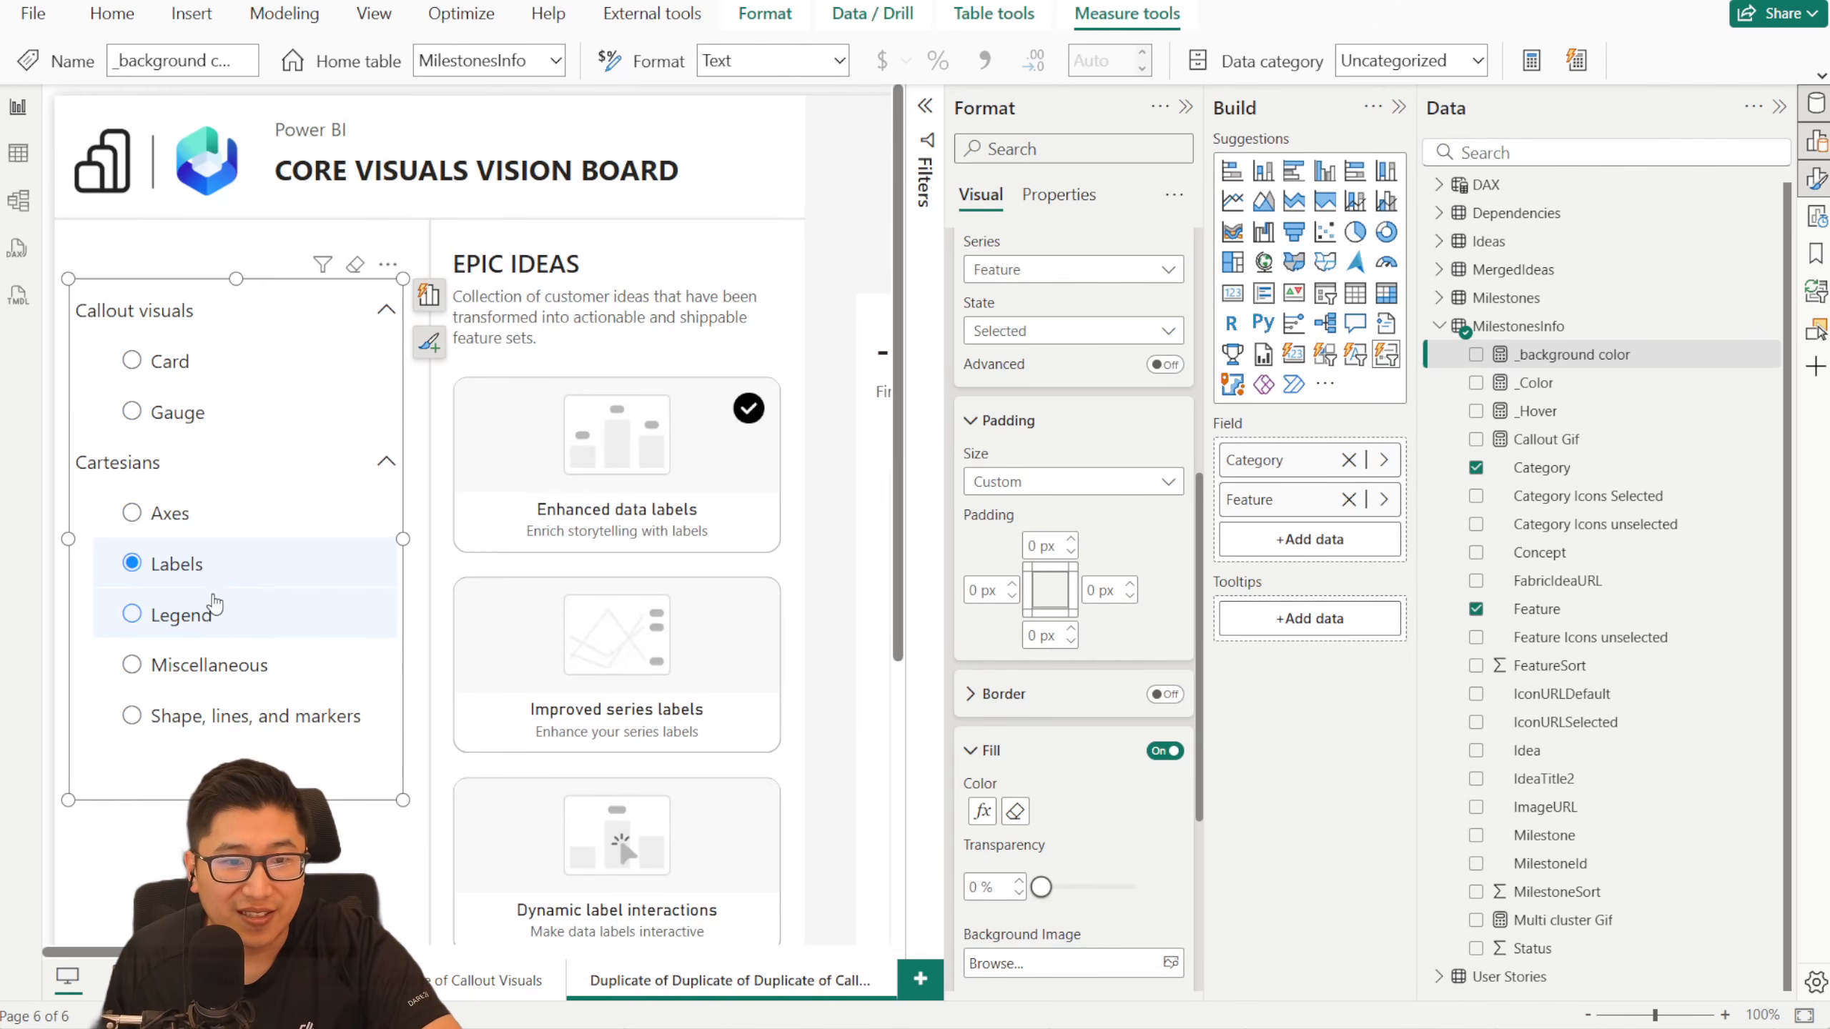
{"action": "left_click", "coordinate": [207, 371]}
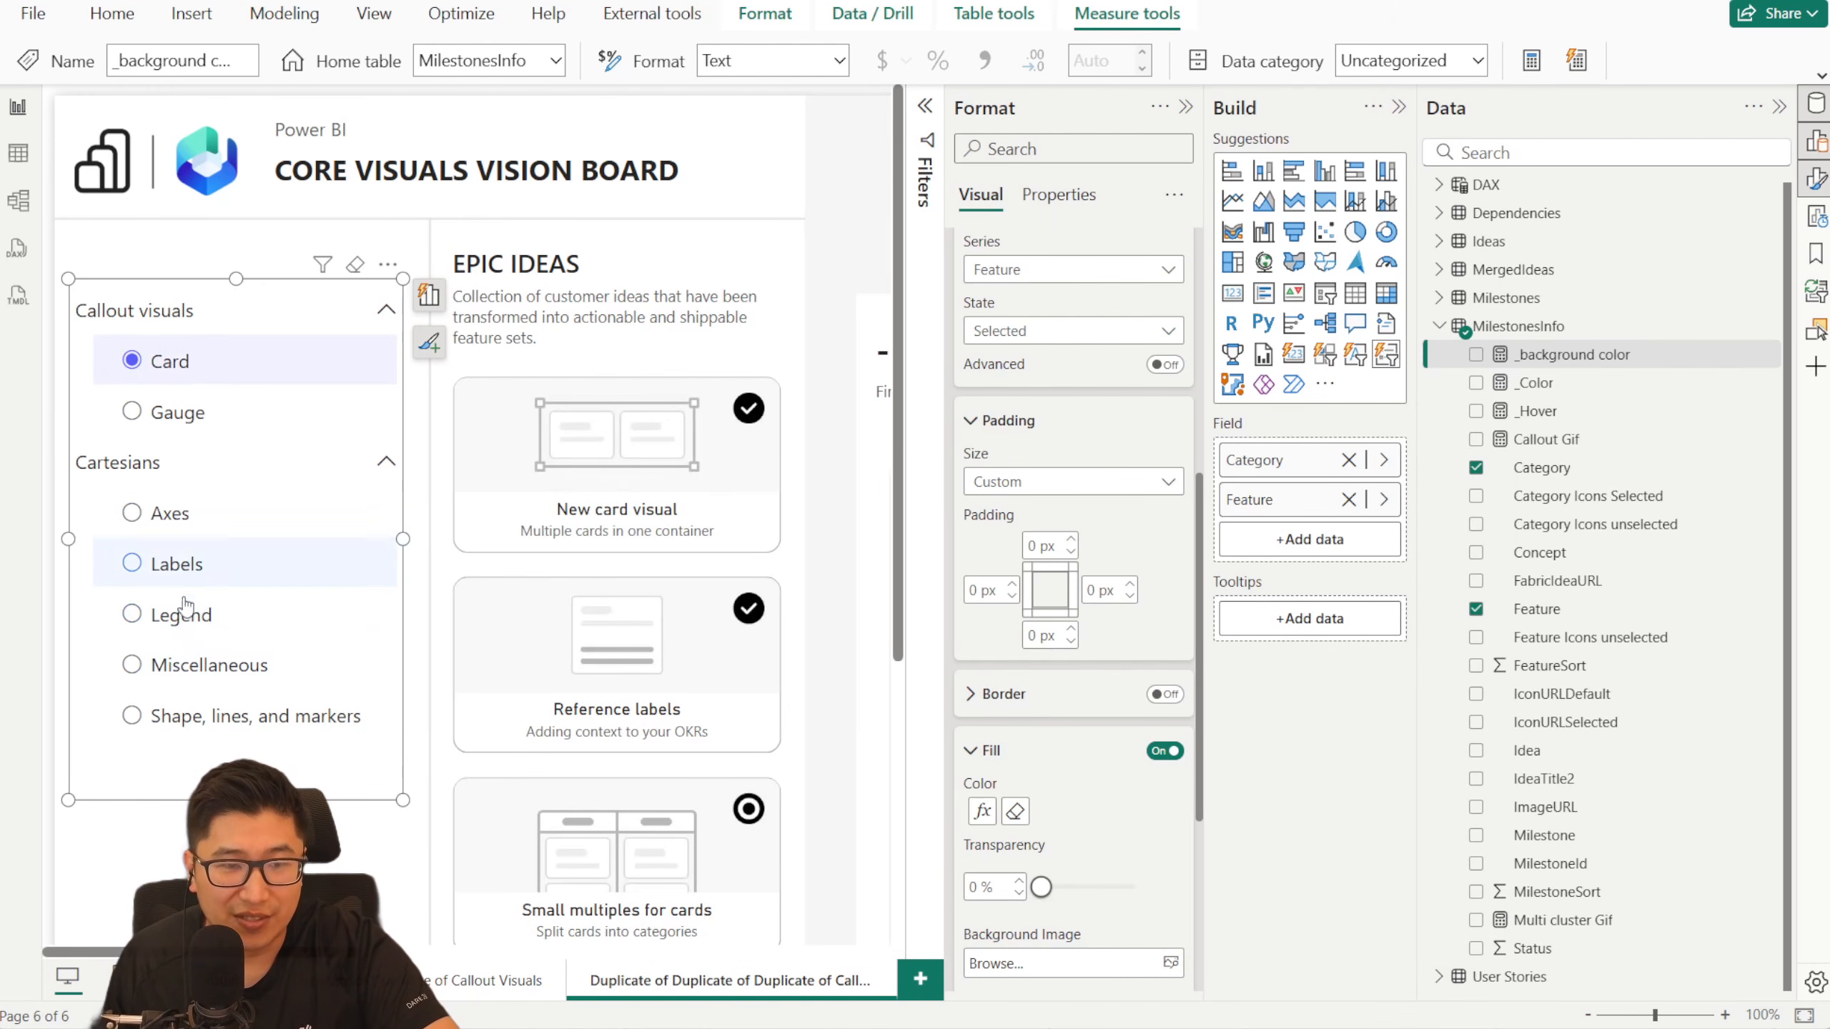
{"action": "left_click", "coordinate": [171, 409]}
{"action": "left_click", "coordinate": [186, 664]}
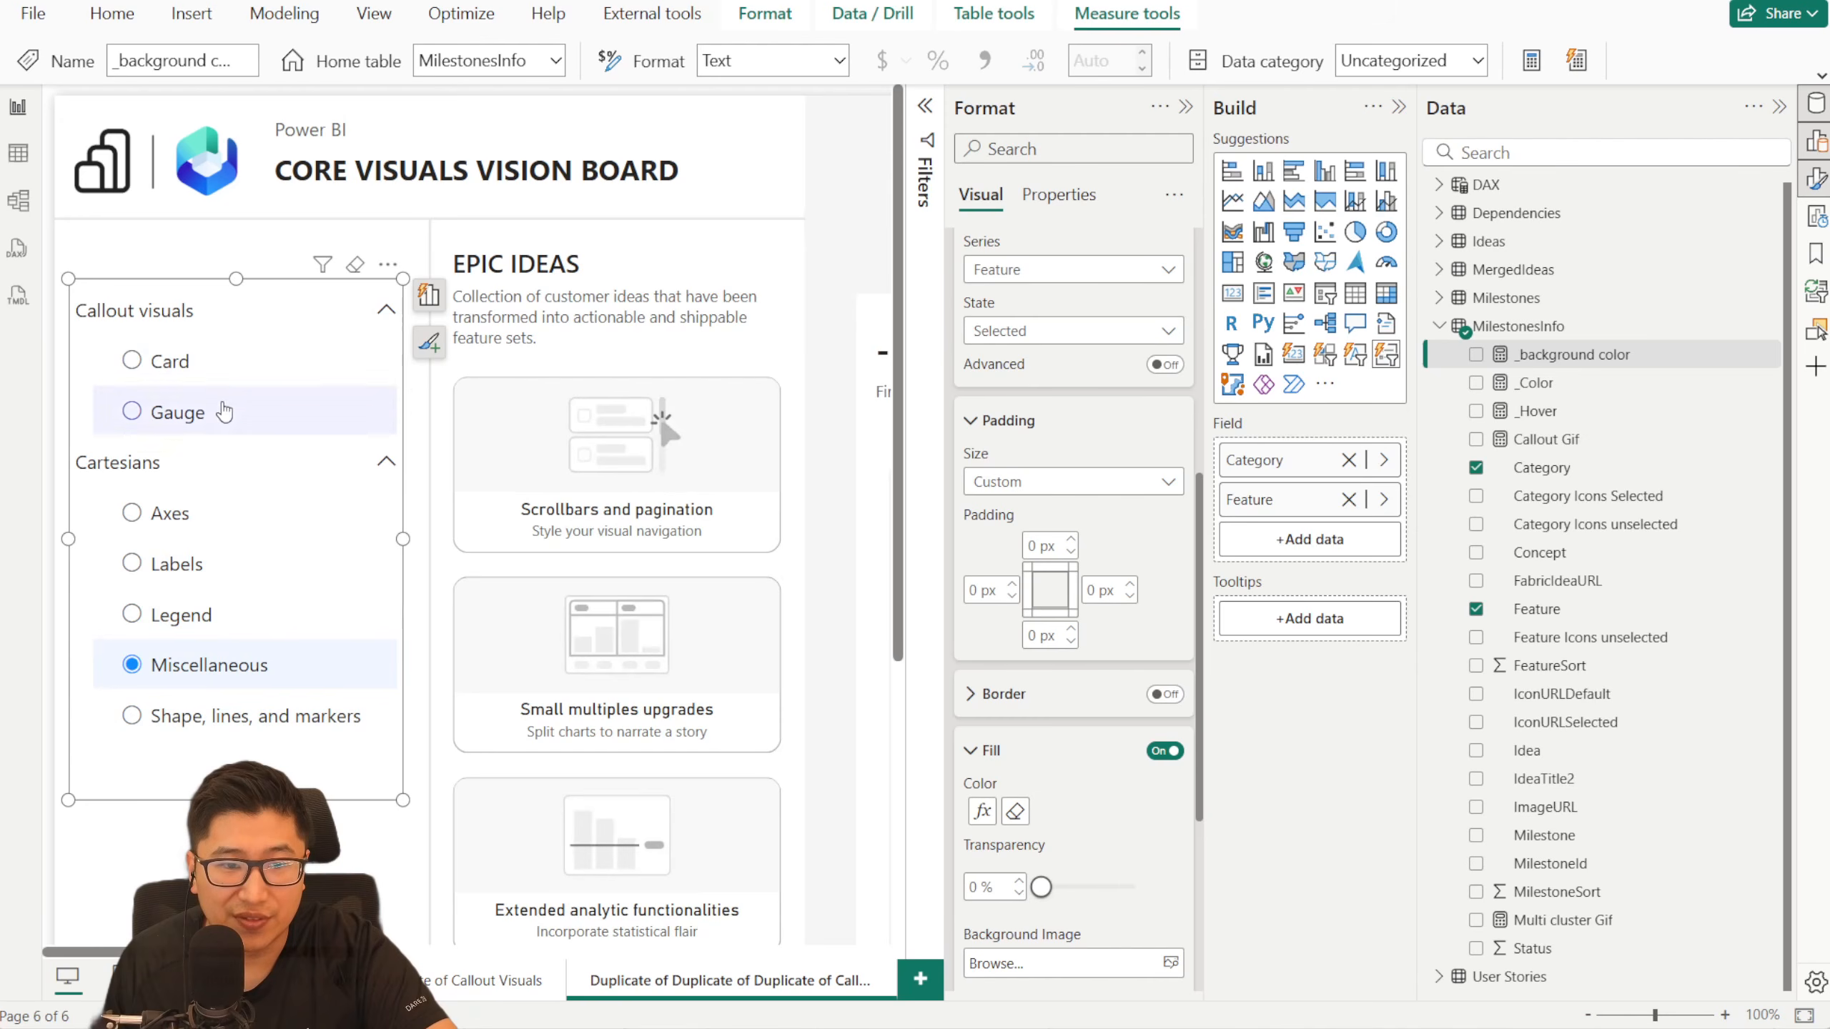
{"action": "left_click", "coordinate": [254, 366]}
{"action": "left_click", "coordinate": [223, 570]}
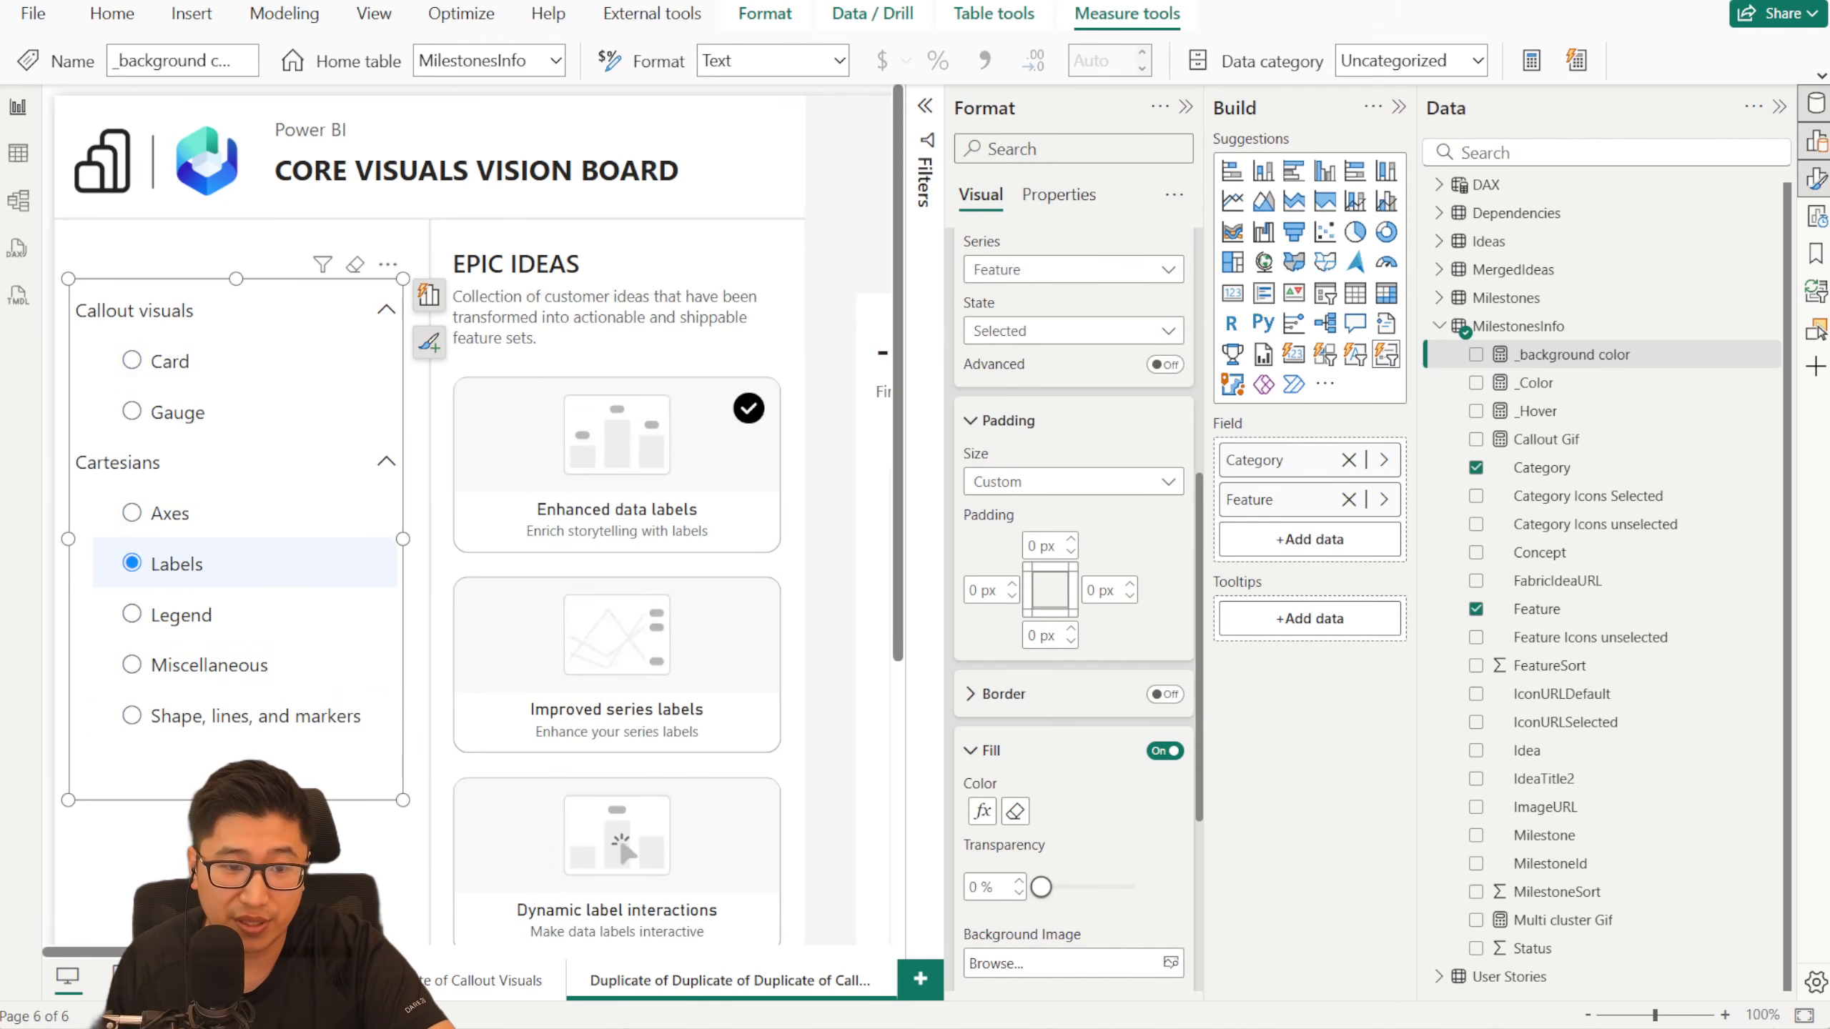
- Examine the hover and selection styling of the navigation on the original Callout Visuals page, and return to the slicer page
{"action": "right_click", "coordinate": [183, 980]}
{"action": "left_click", "coordinate": [306, 754]}
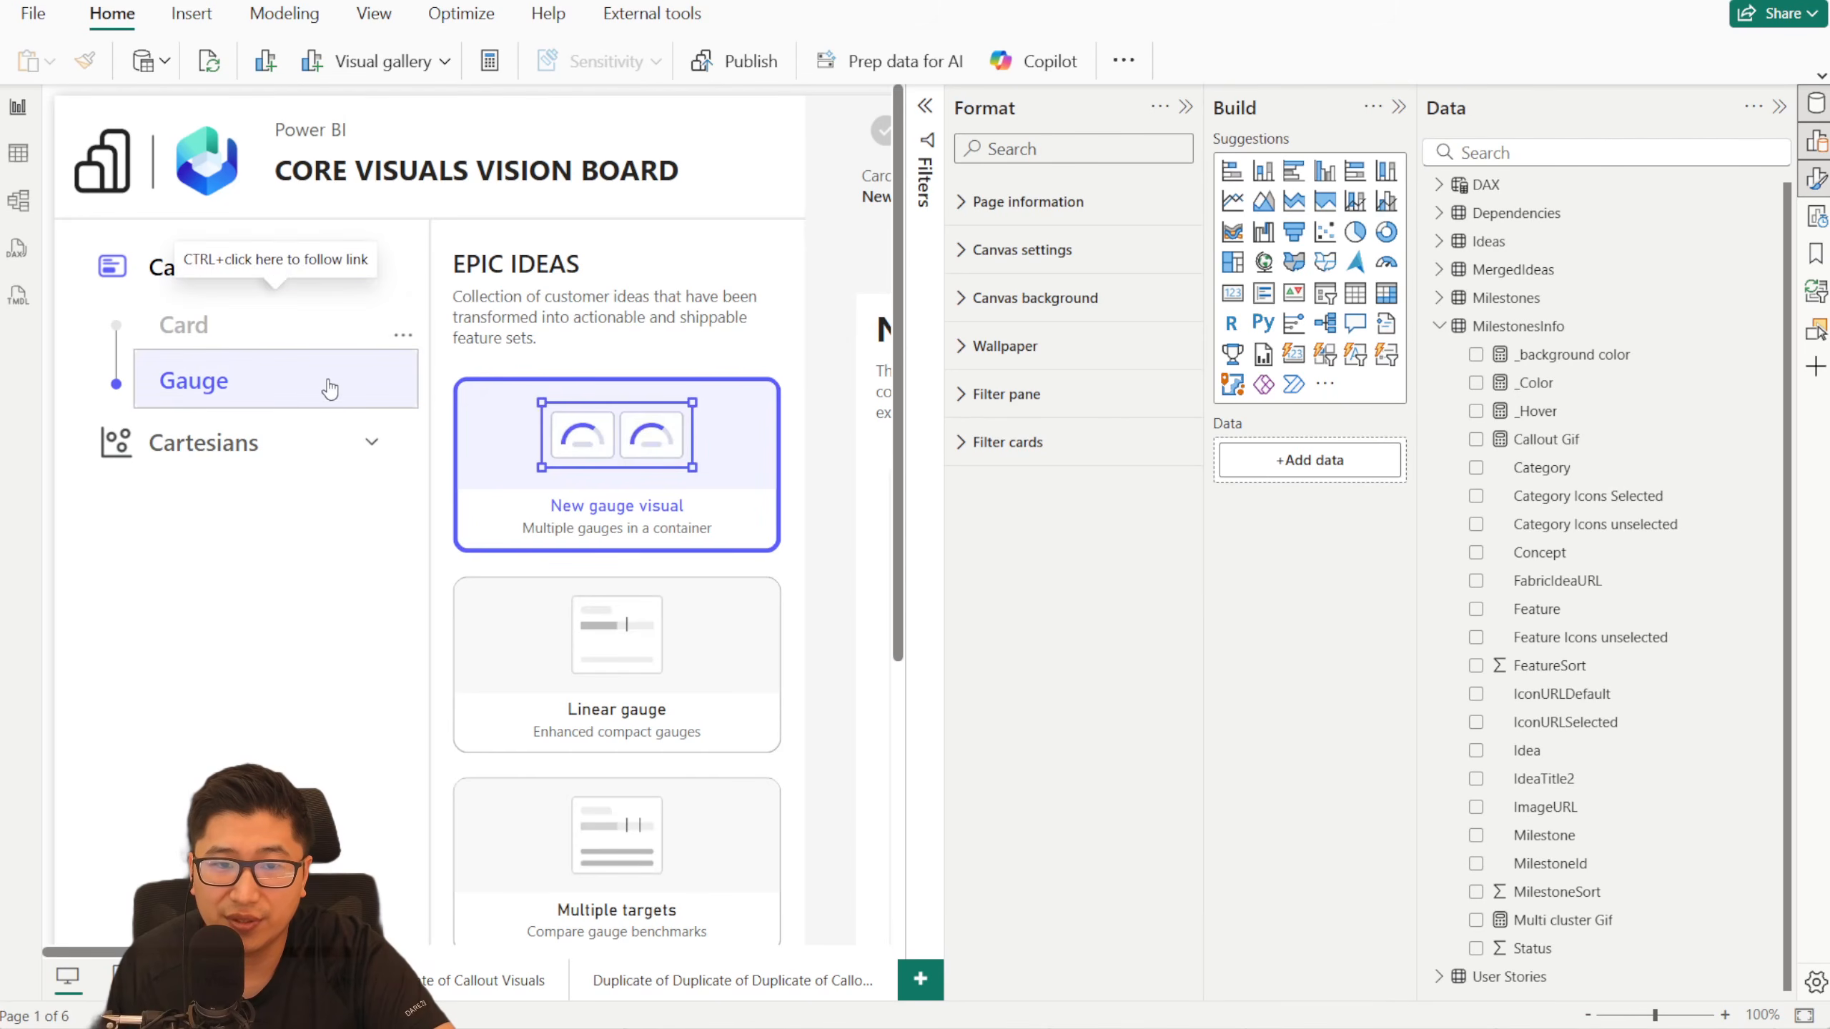
{"action": "right_click", "coordinate": [168, 978]}
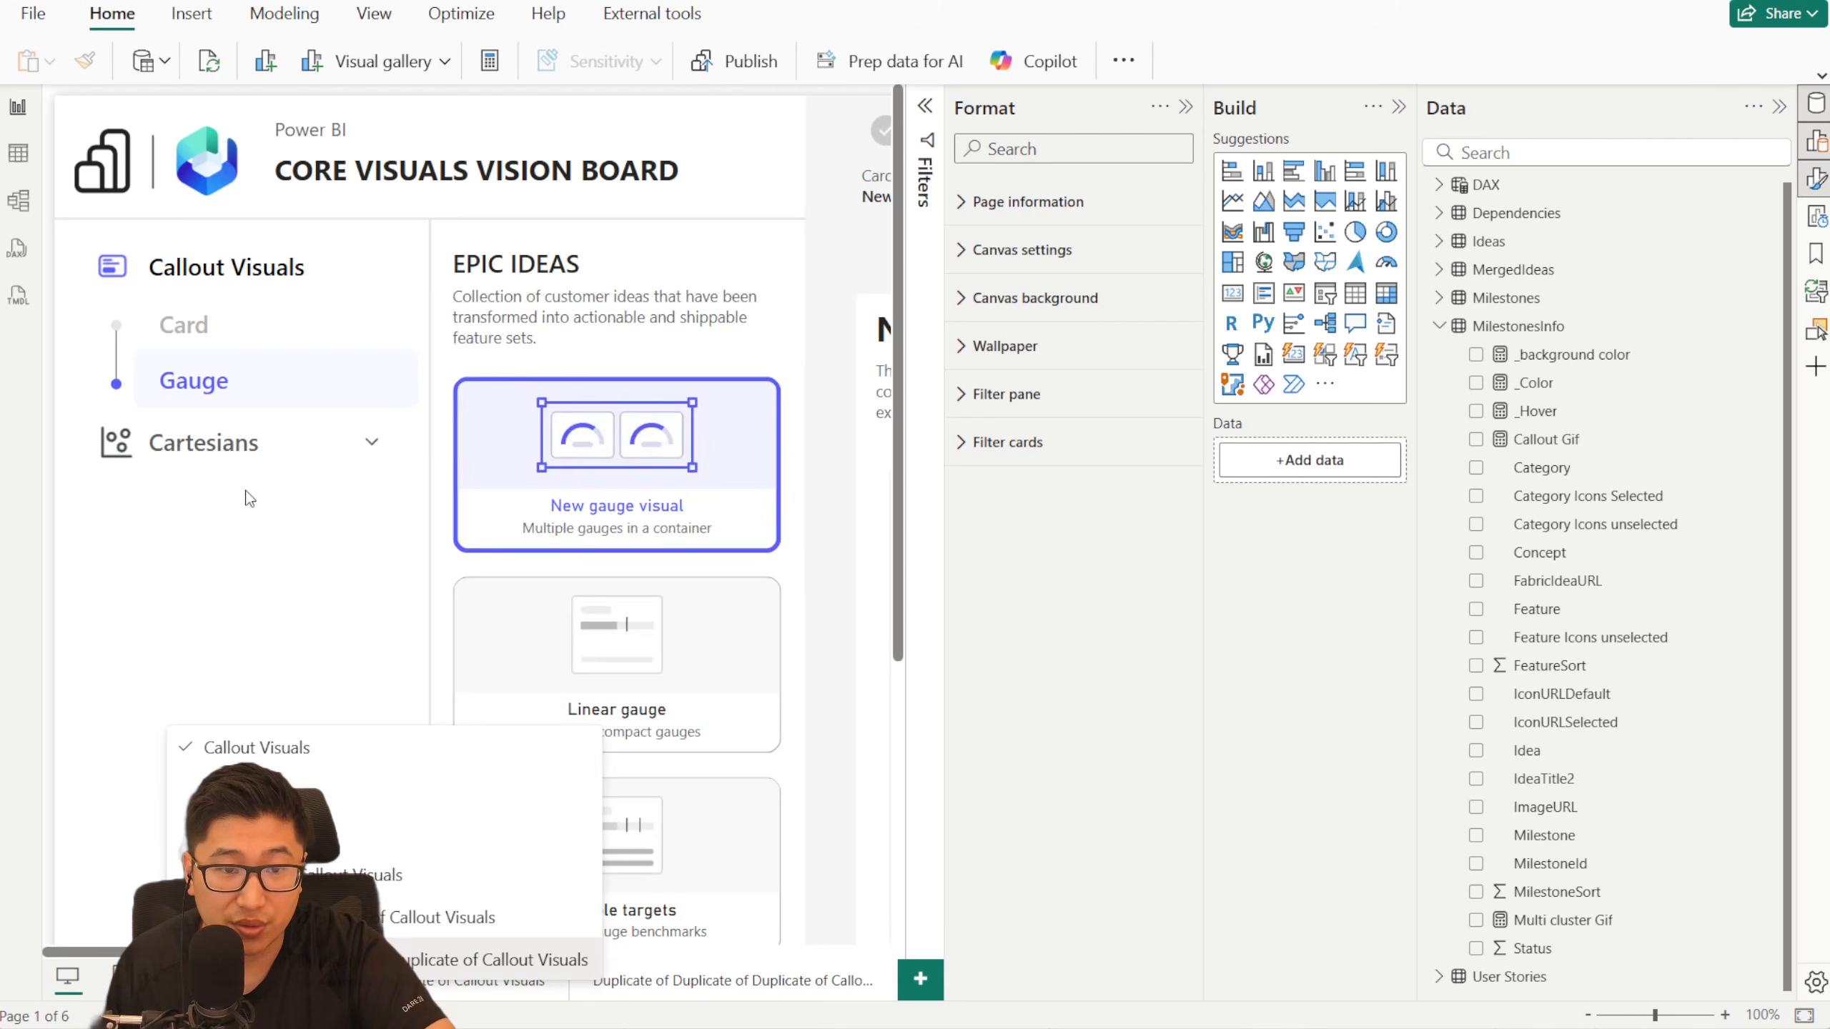
{"action": "left_click", "coordinate": [398, 388]}
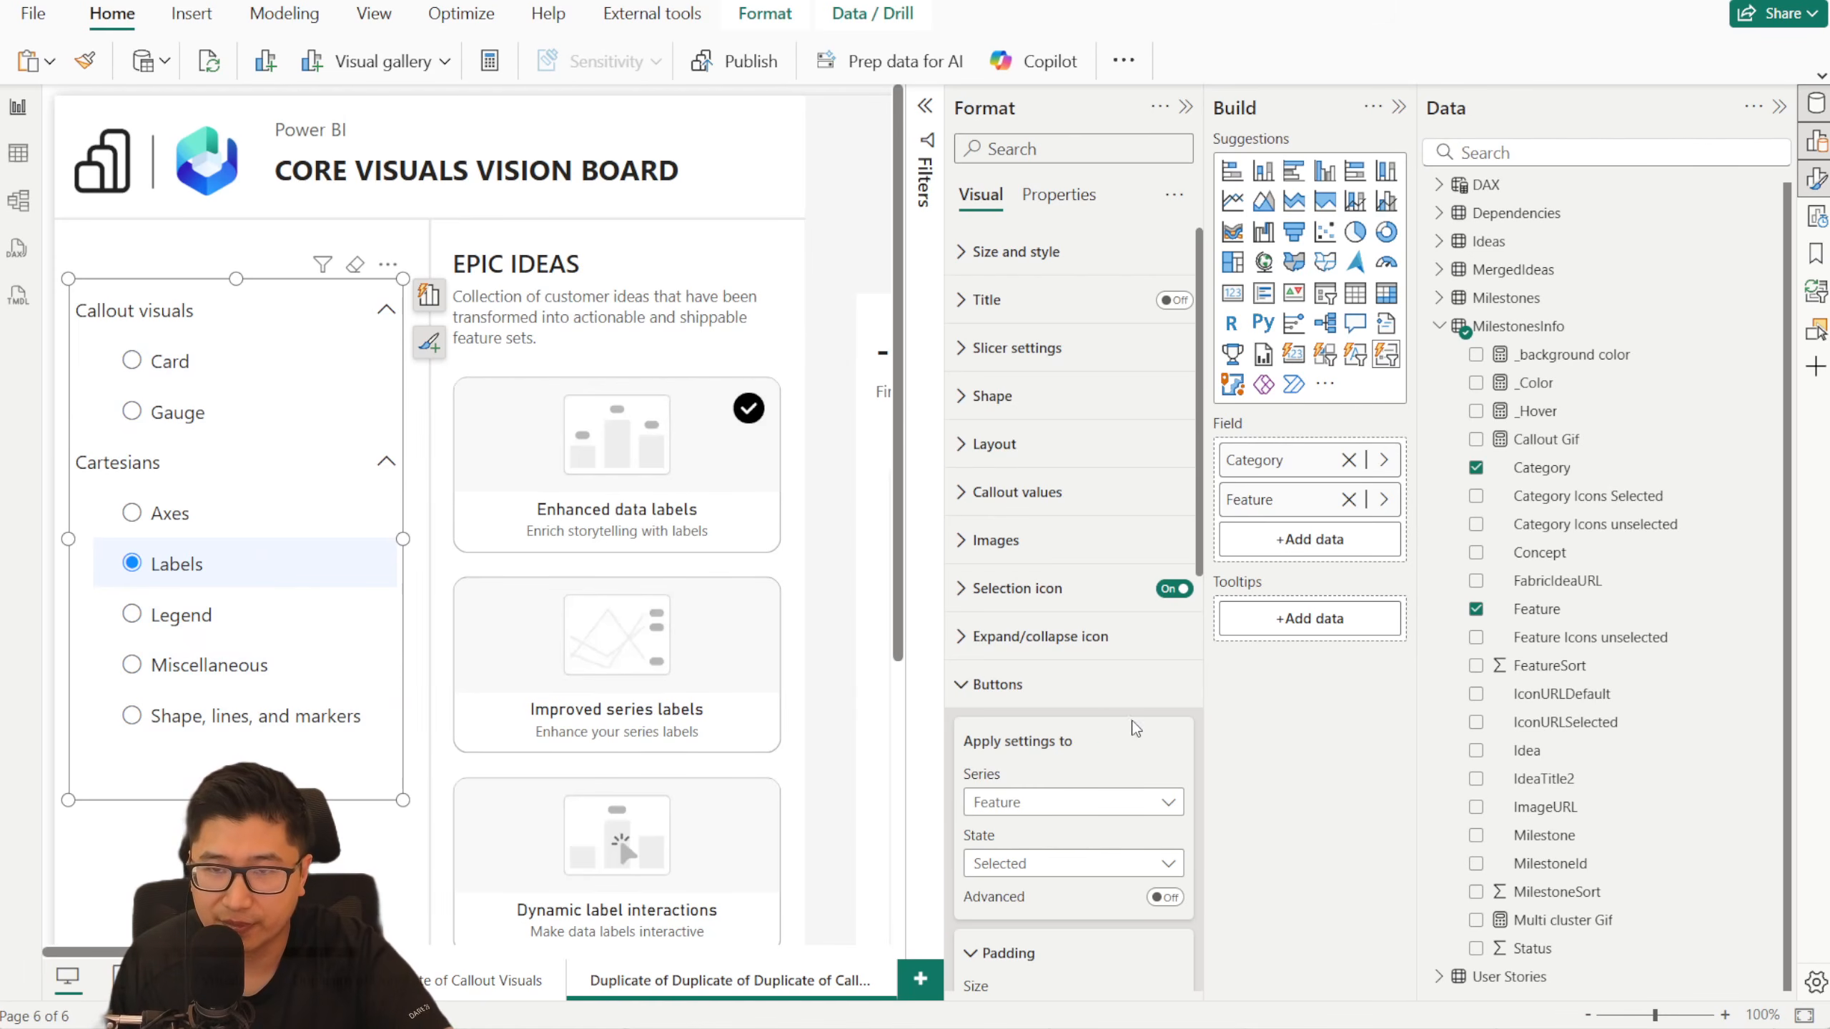
- Base the Feature buttons' fill color in the Hover state on the _Color measure
{"action": "scroll", "coordinate": [1135, 727], "scroll_direction": "down", "scroll_amount": 5}
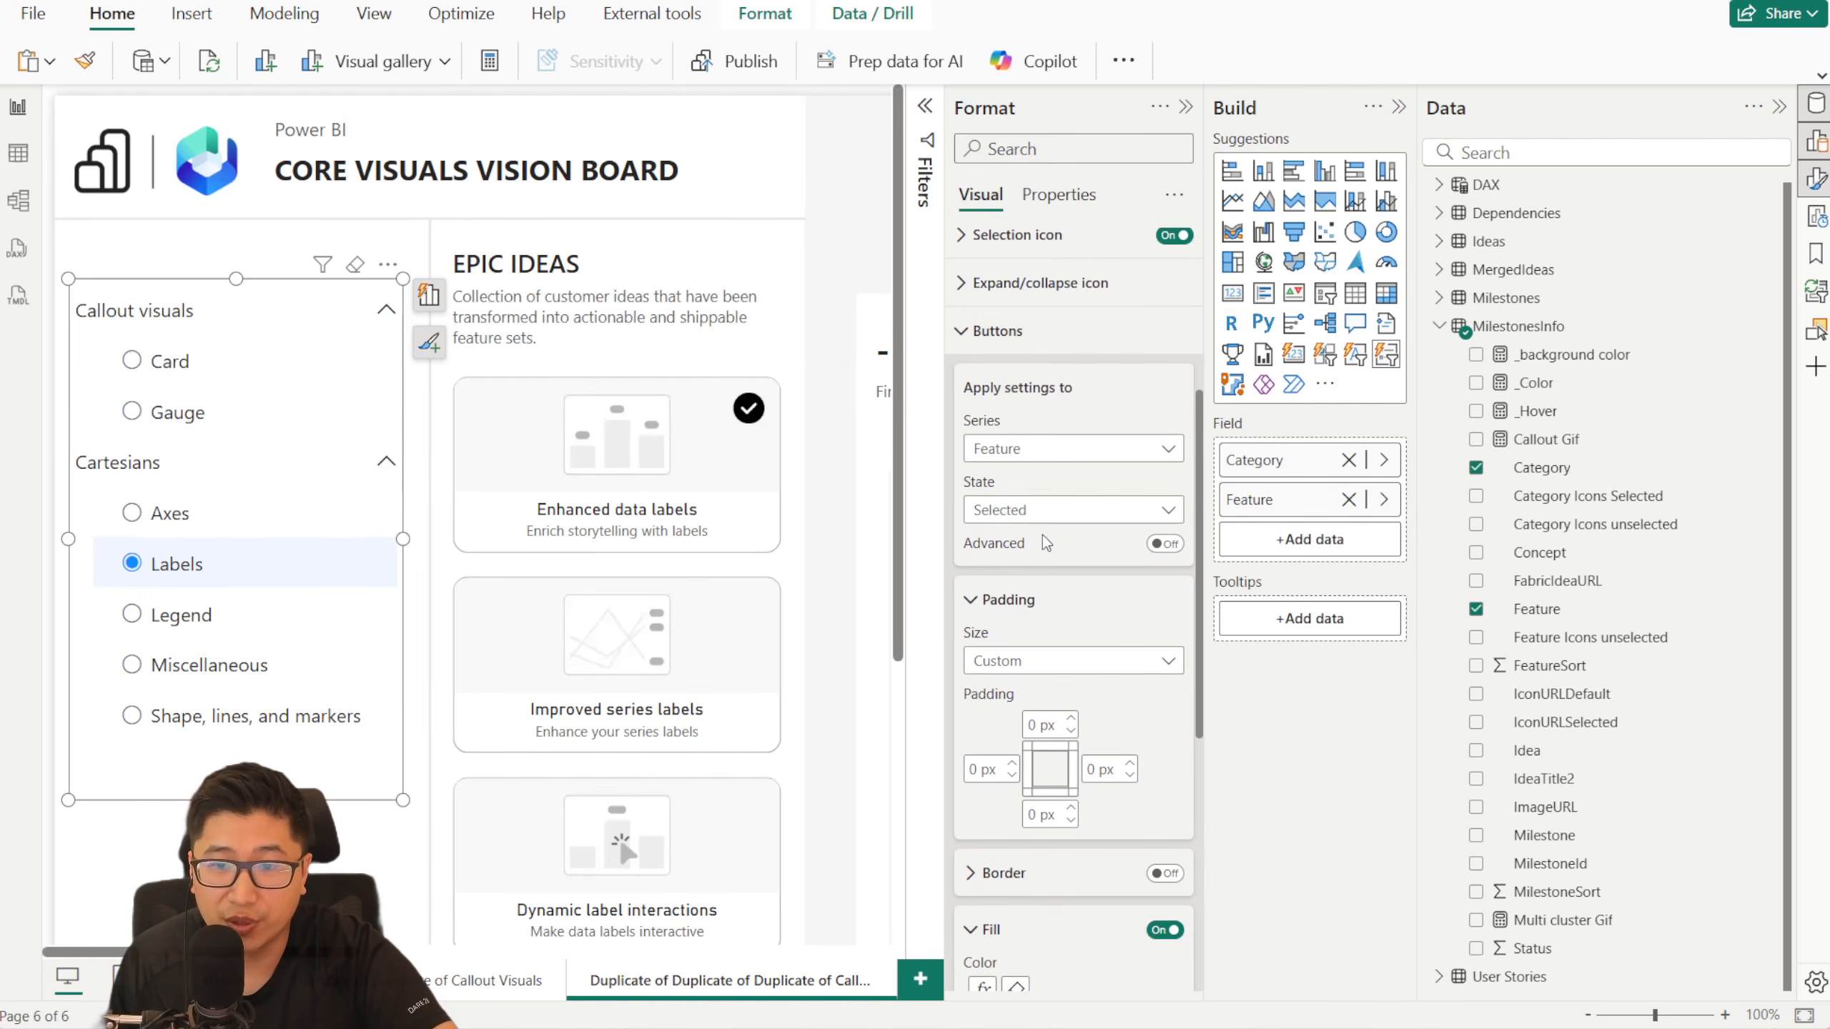
{"action": "left_click", "coordinate": [1054, 512]}
{"action": "left_click", "coordinate": [1035, 607]}
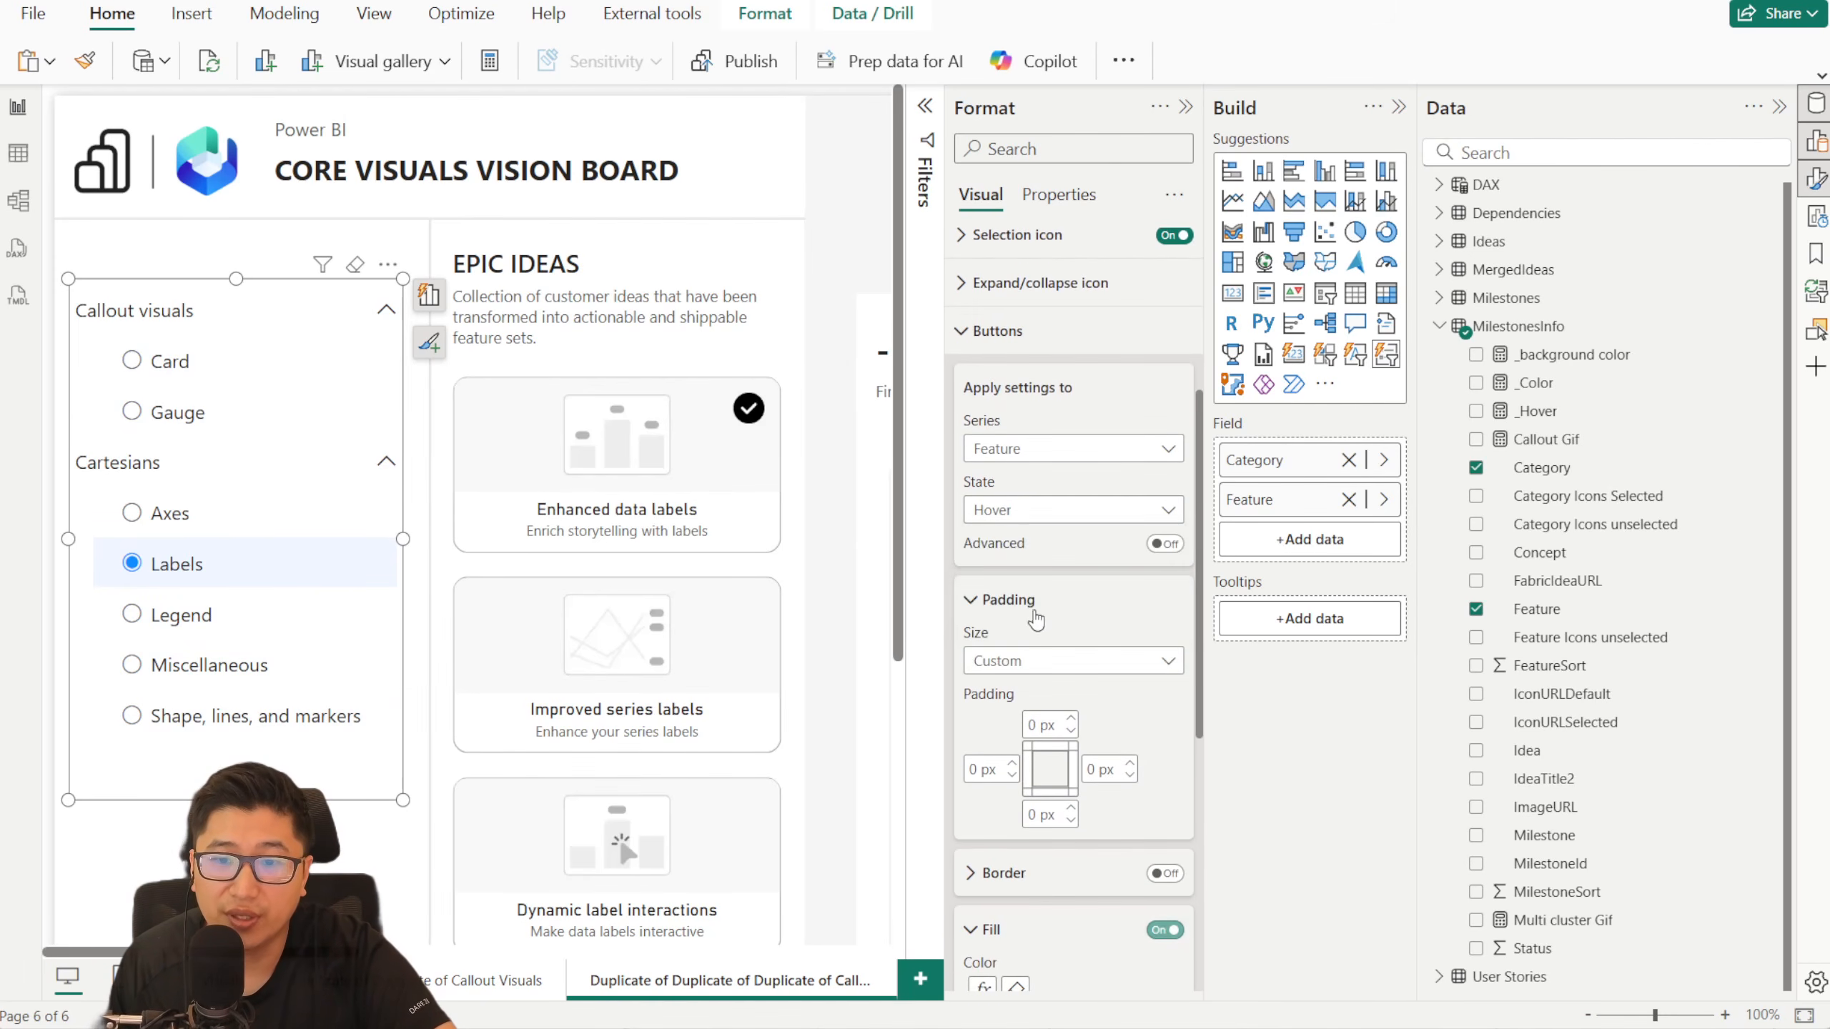
{"action": "scroll", "coordinate": [1048, 693], "scroll_direction": "down", "scroll_amount": 5}
{"action": "left_click", "coordinate": [980, 642]}
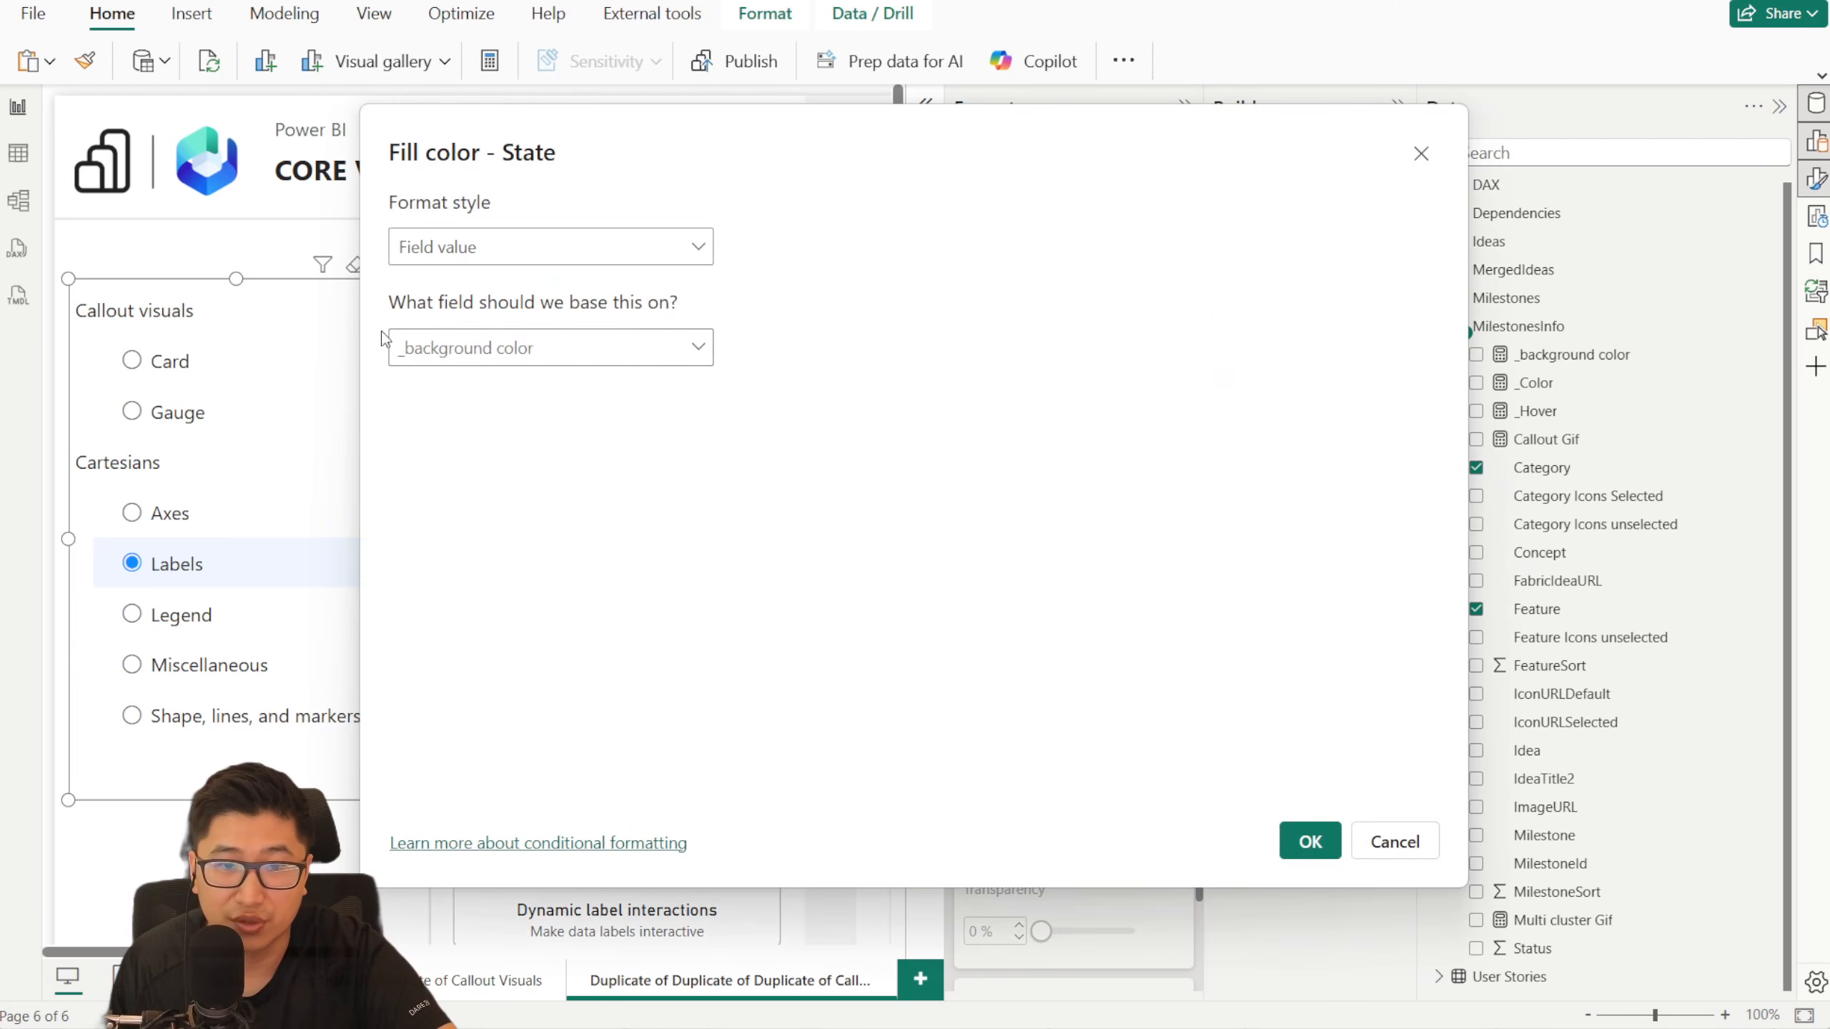
{"action": "left_click", "coordinate": [428, 349]}
{"action": "type", "text": "_color"}
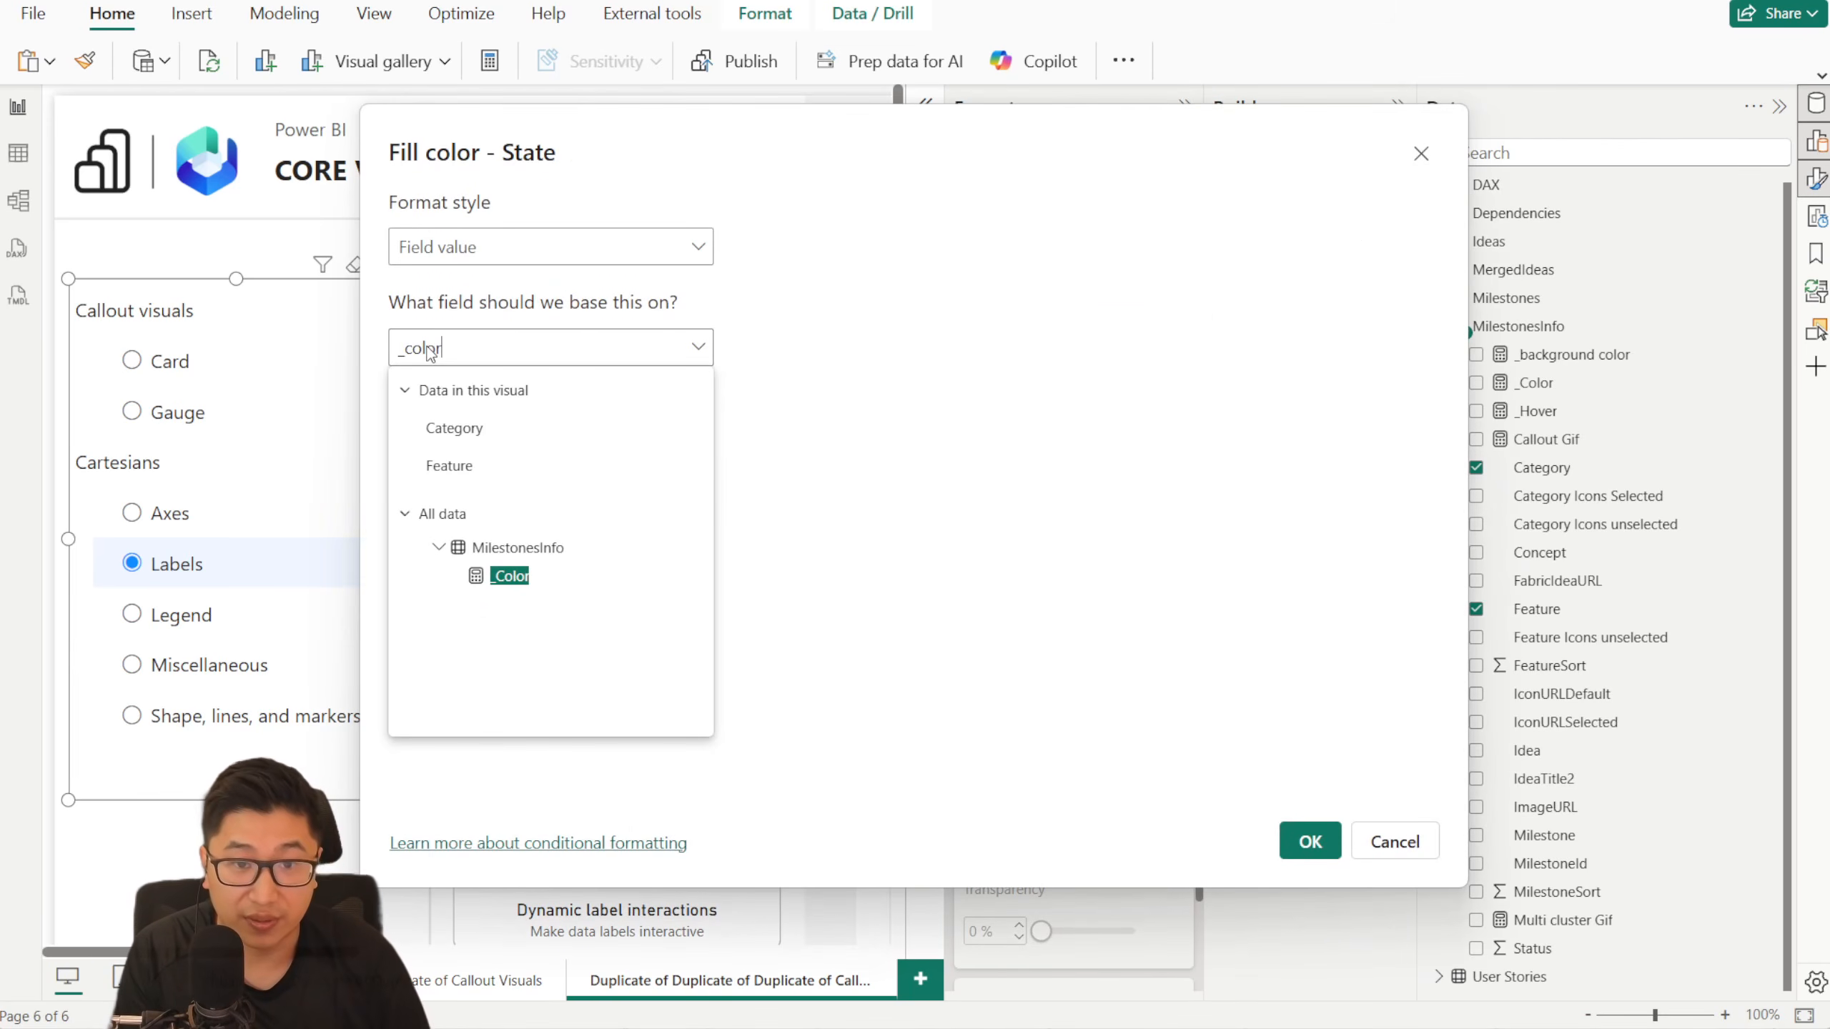
{"action": "left_click", "coordinate": [547, 575]}
{"action": "left_click", "coordinate": [1310, 842]}
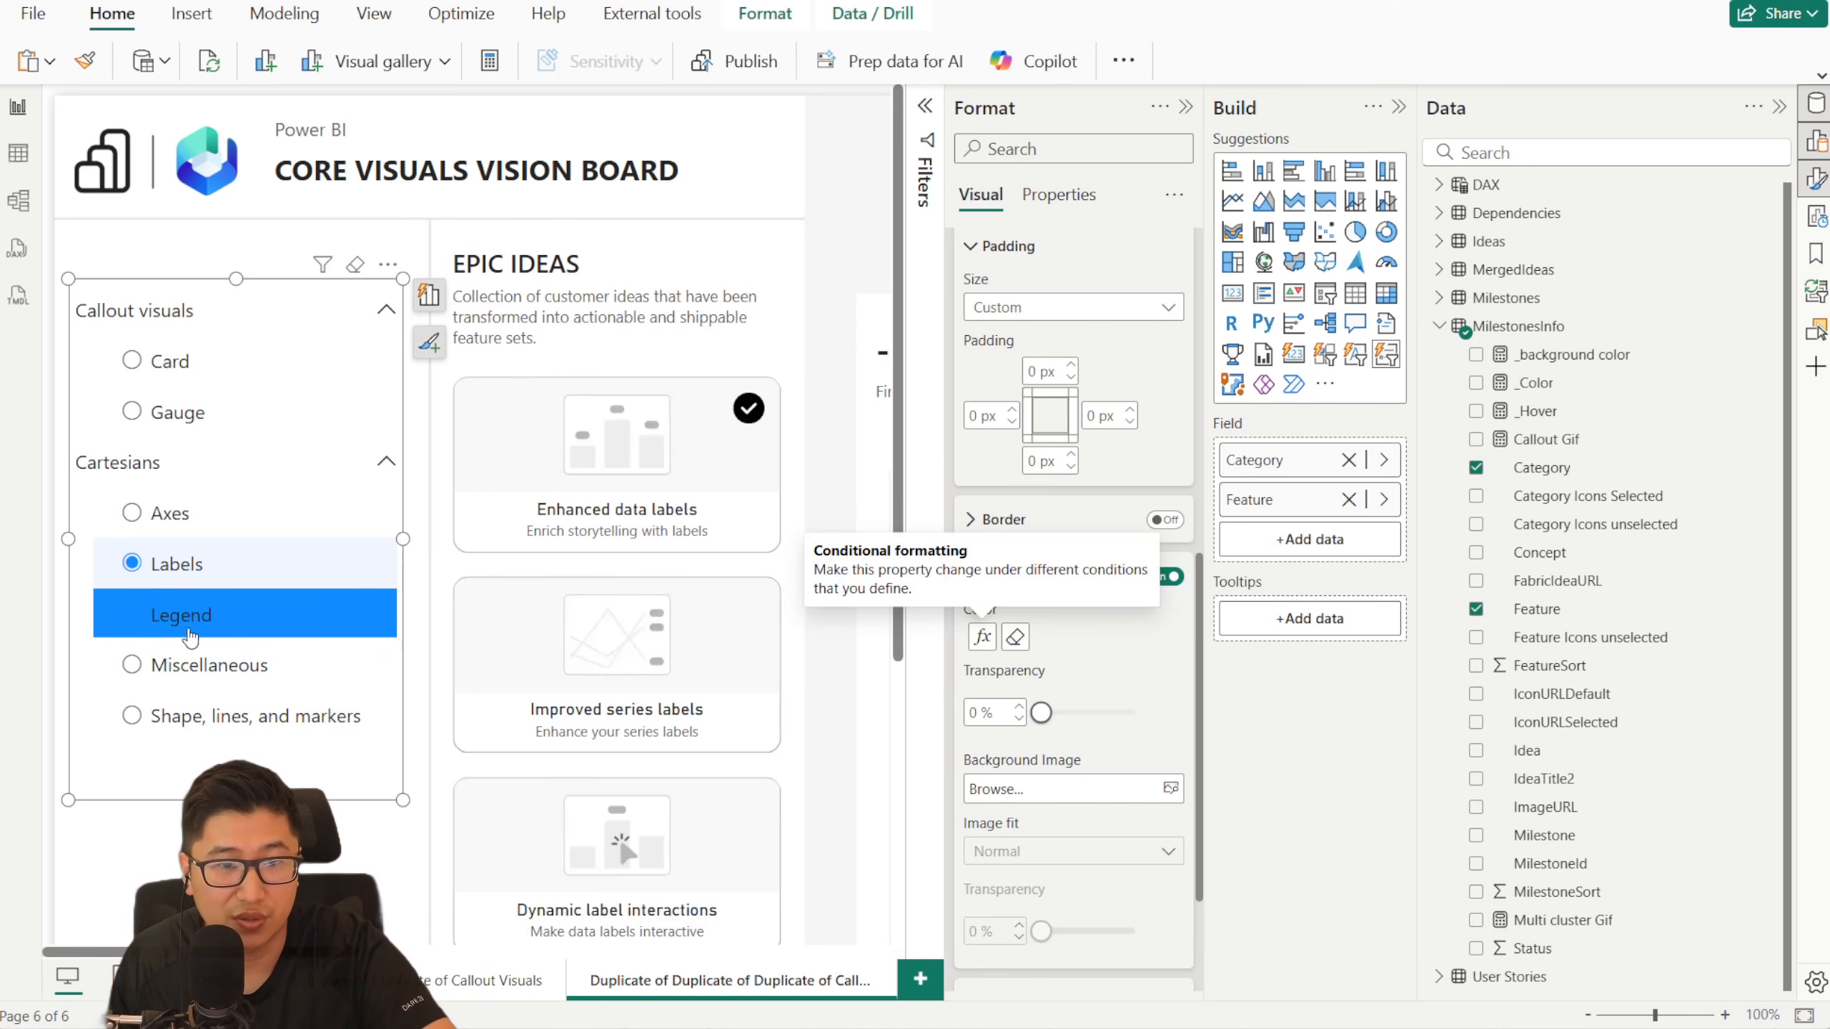
{"action": "left_click", "coordinate": [1009, 586]}
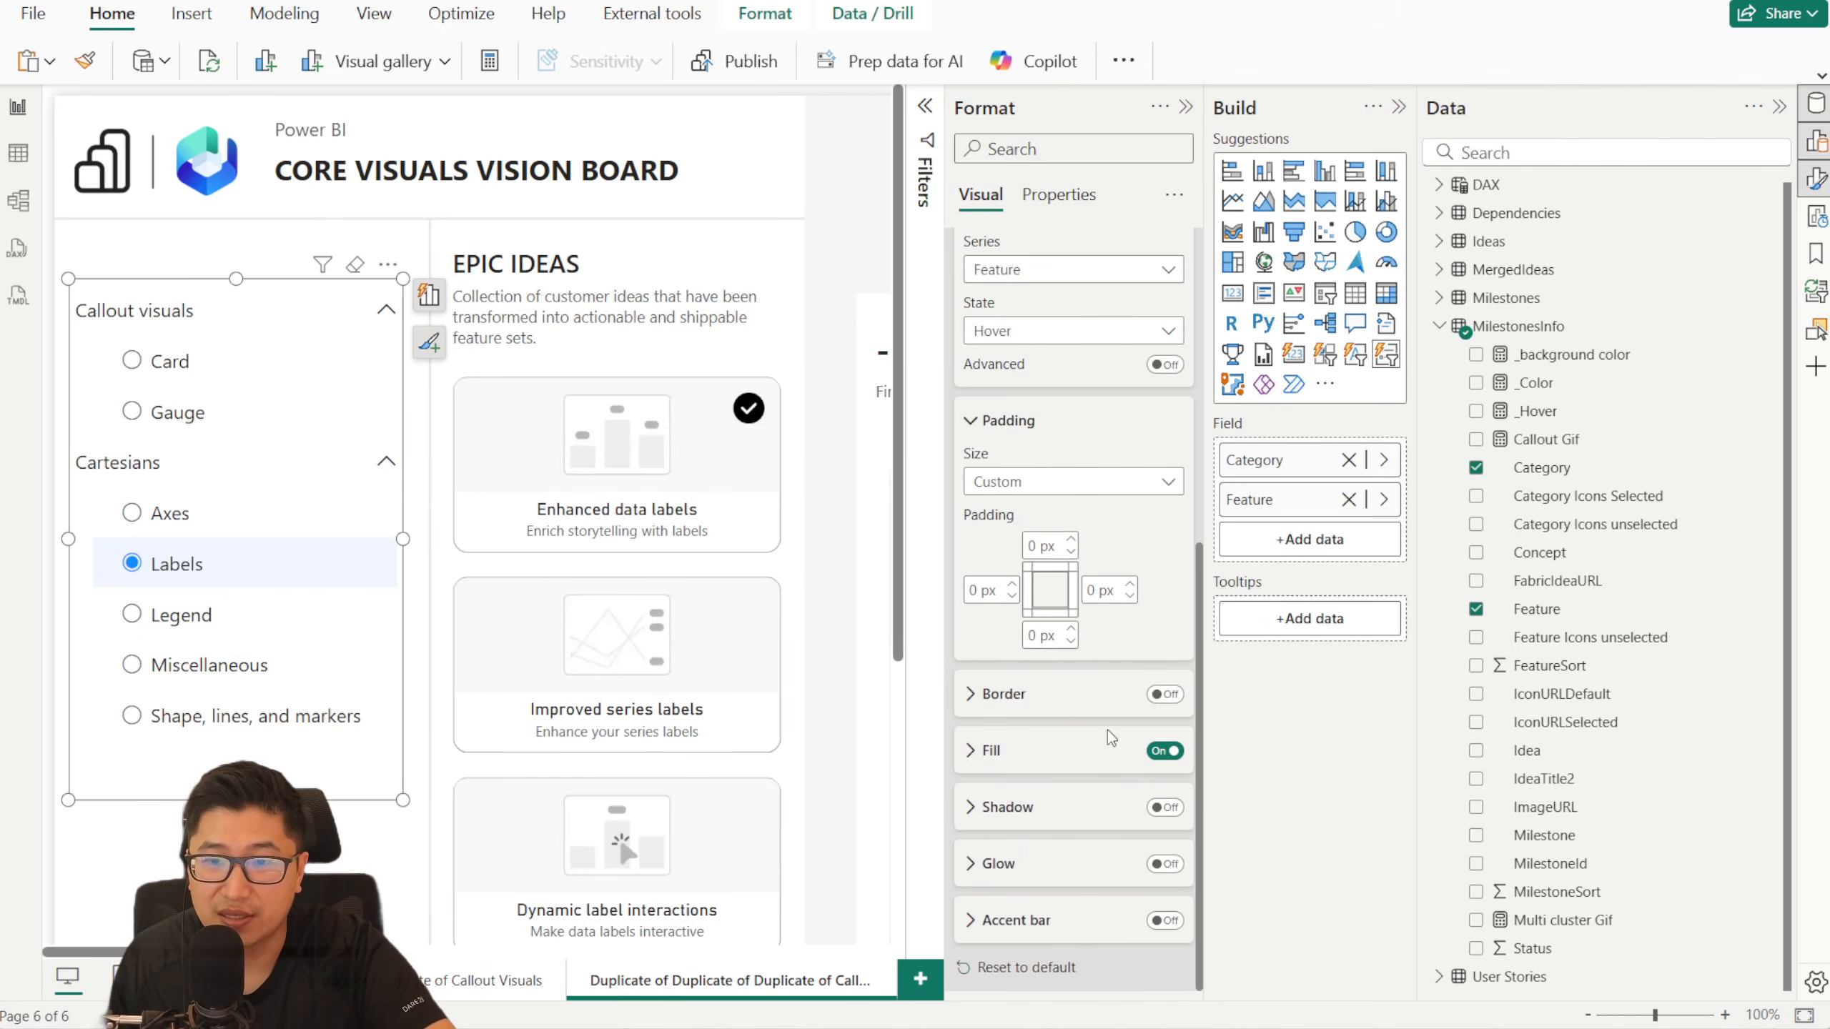
- Set the Feature callout values' text color to white in the Hover state
{"action": "scroll", "coordinate": [1056, 527], "scroll_direction": "up", "scroll_amount": 5}
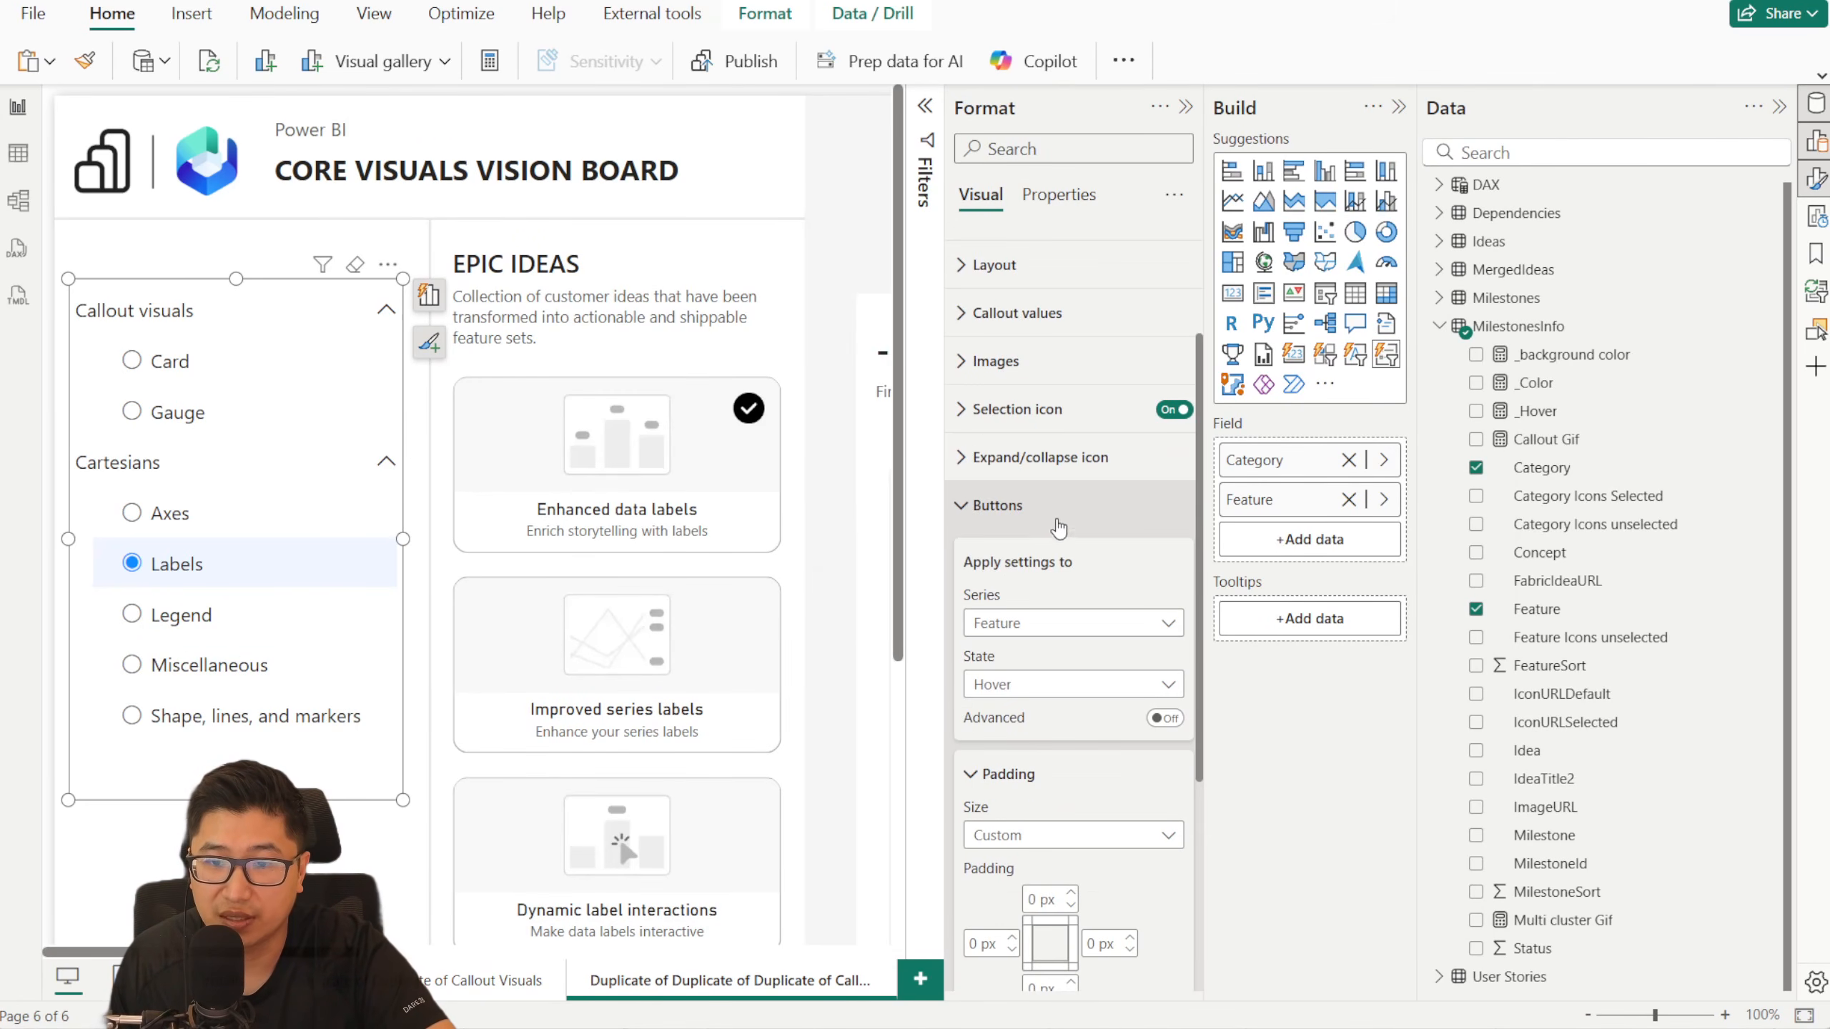
{"action": "scroll", "coordinate": [1074, 605], "scroll_direction": "down", "scroll_amount": 3}
{"action": "scroll", "coordinate": [1083, 722], "scroll_direction": "up", "scroll_amount": 2}
{"action": "left_click", "coordinate": [995, 393]}
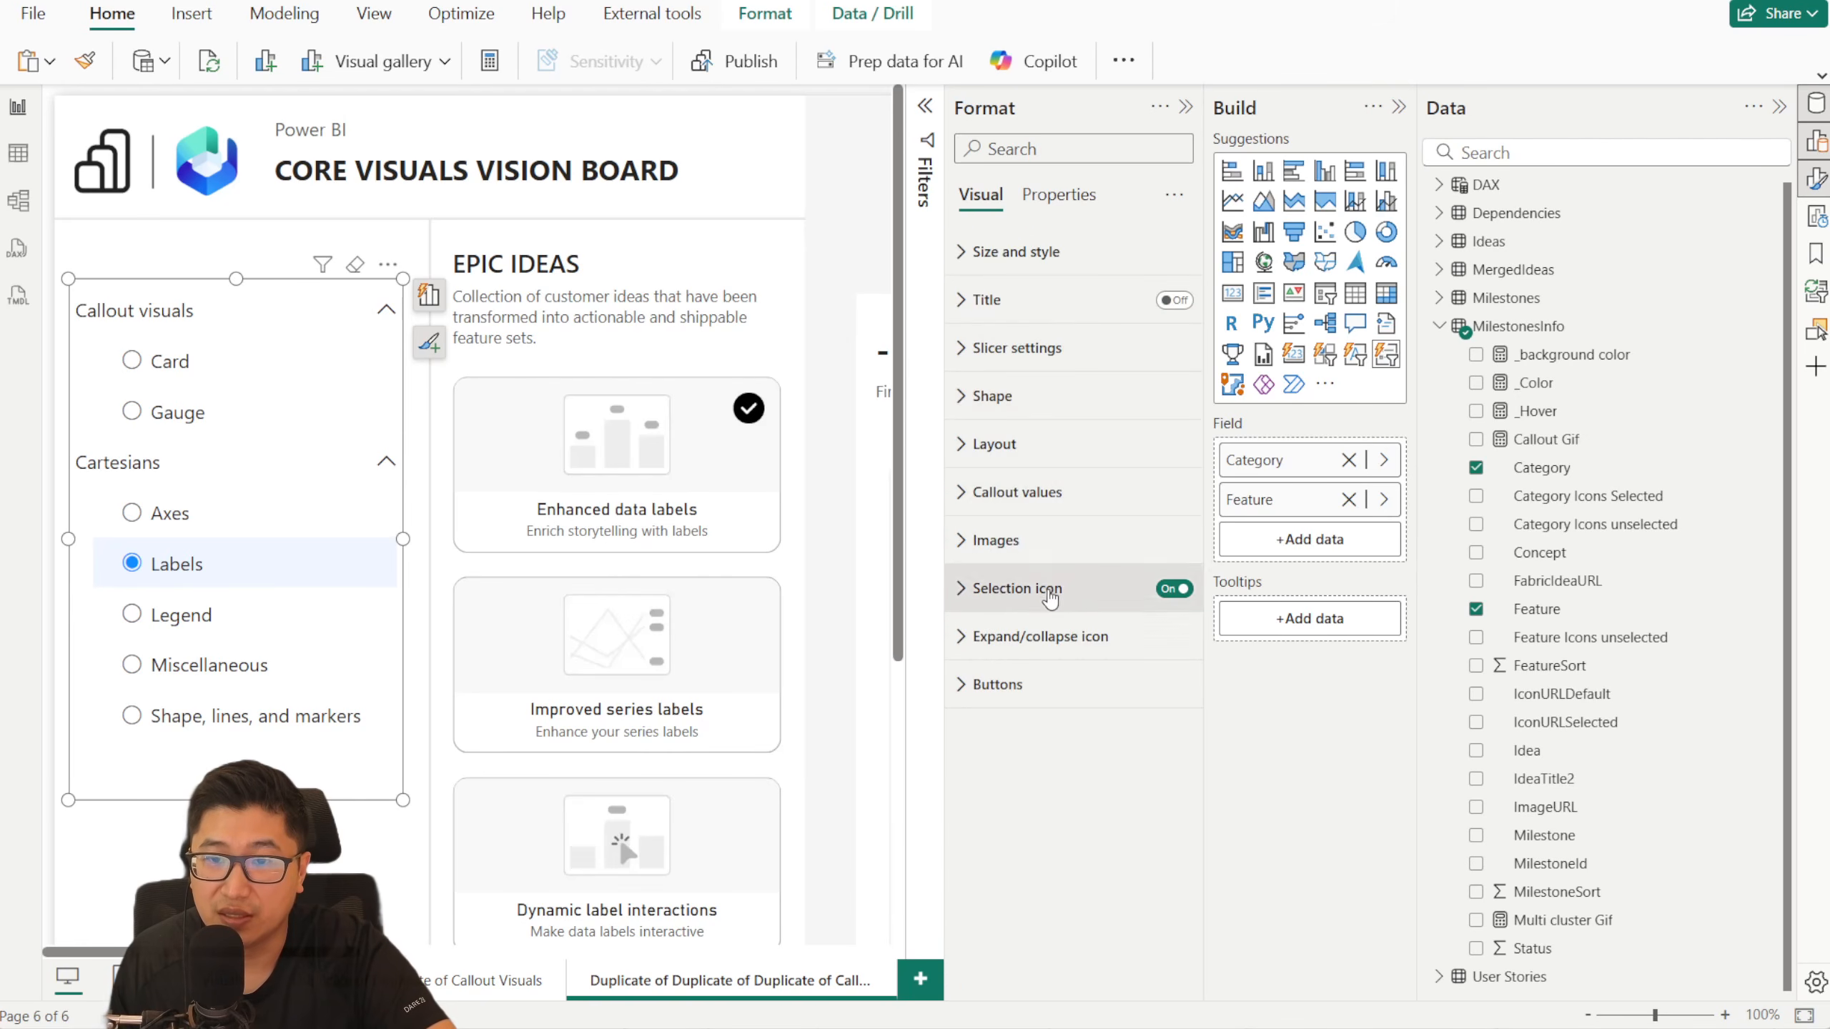
{"action": "left_click", "coordinate": [1016, 492]}
{"action": "left_click", "coordinate": [1099, 610]}
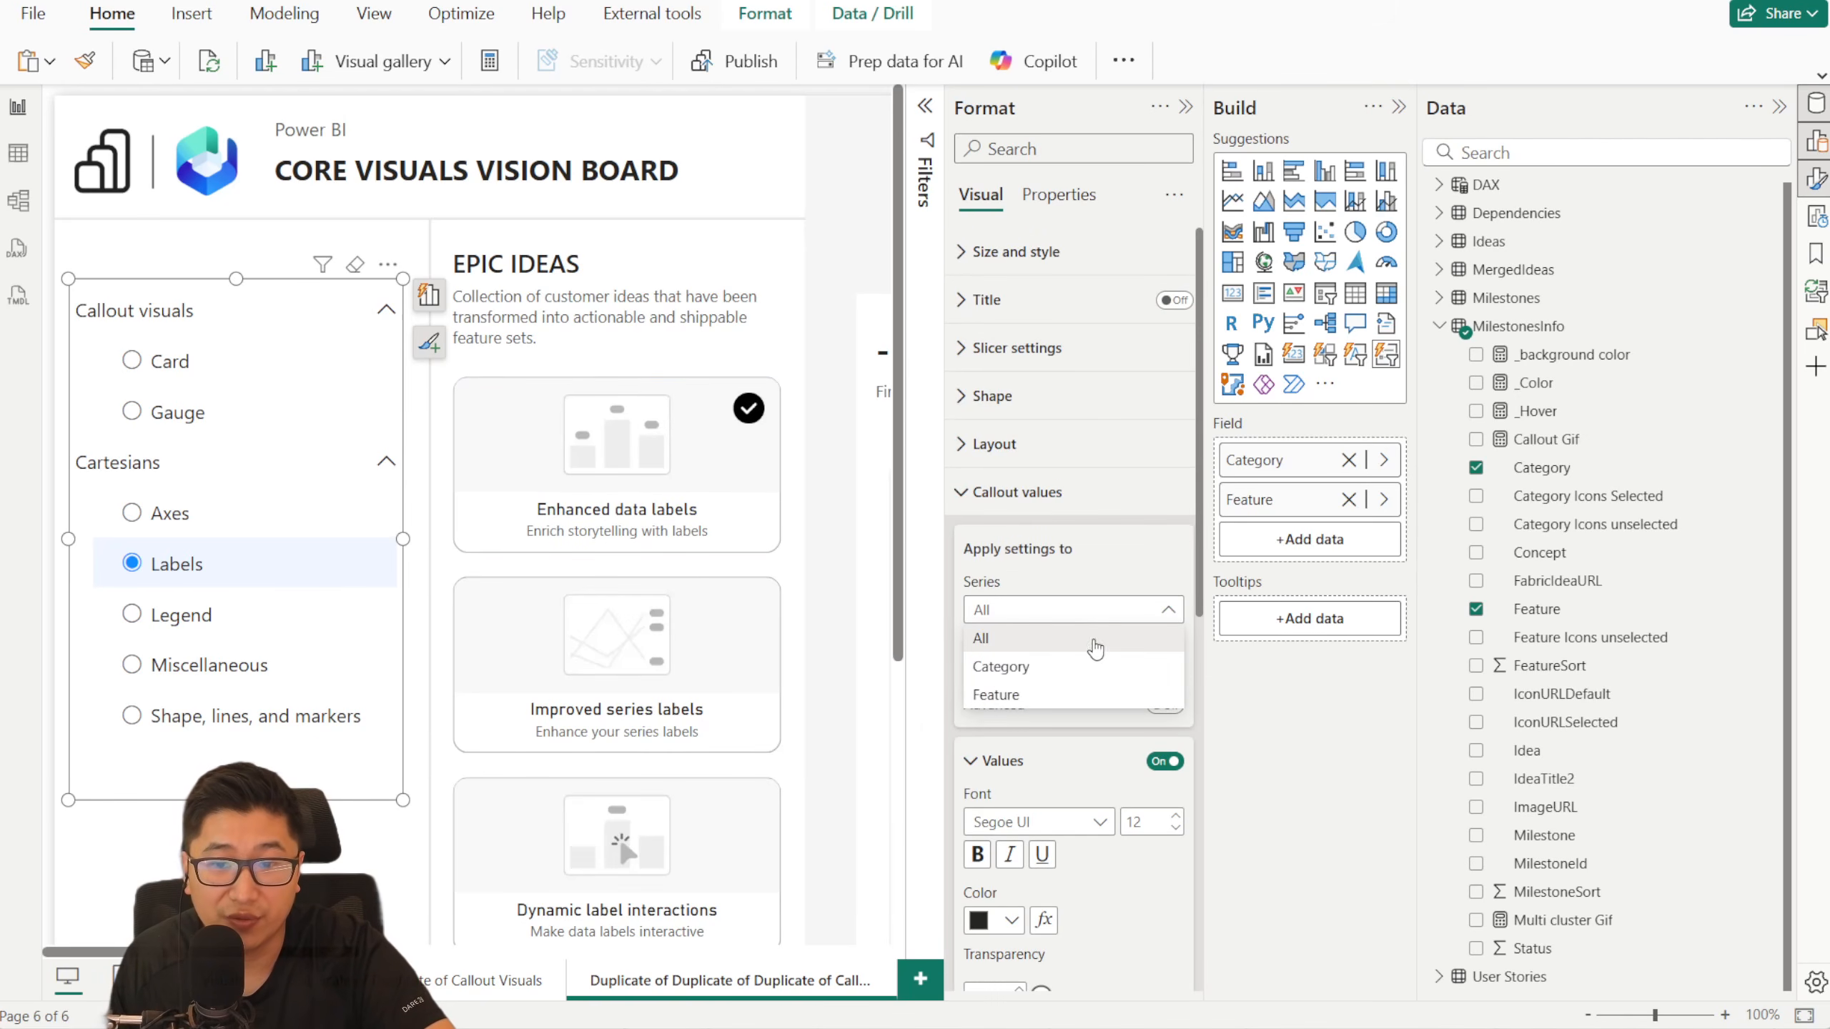
{"action": "left_click", "coordinate": [1080, 694]}
{"action": "left_click", "coordinate": [1064, 671]}
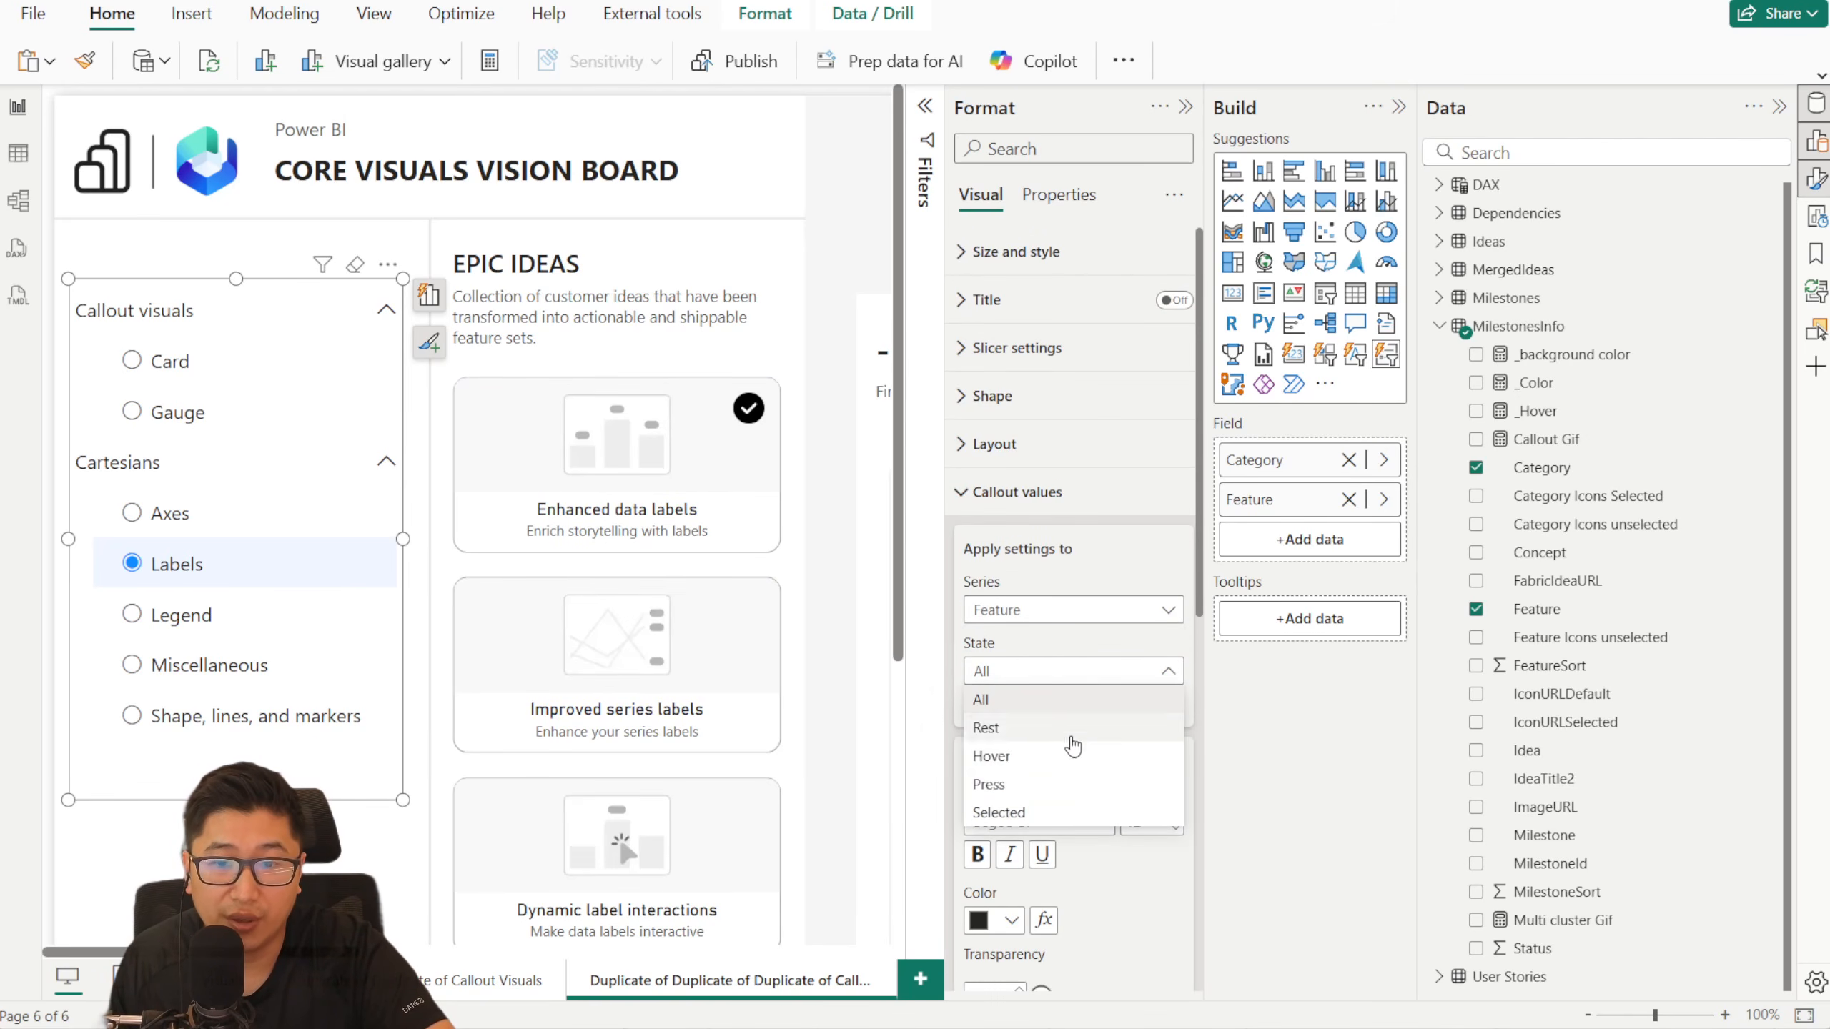
{"action": "left_click", "coordinate": [1071, 759]}
{"action": "scroll", "coordinate": [1037, 779], "scroll_direction": "down", "scroll_amount": 2}
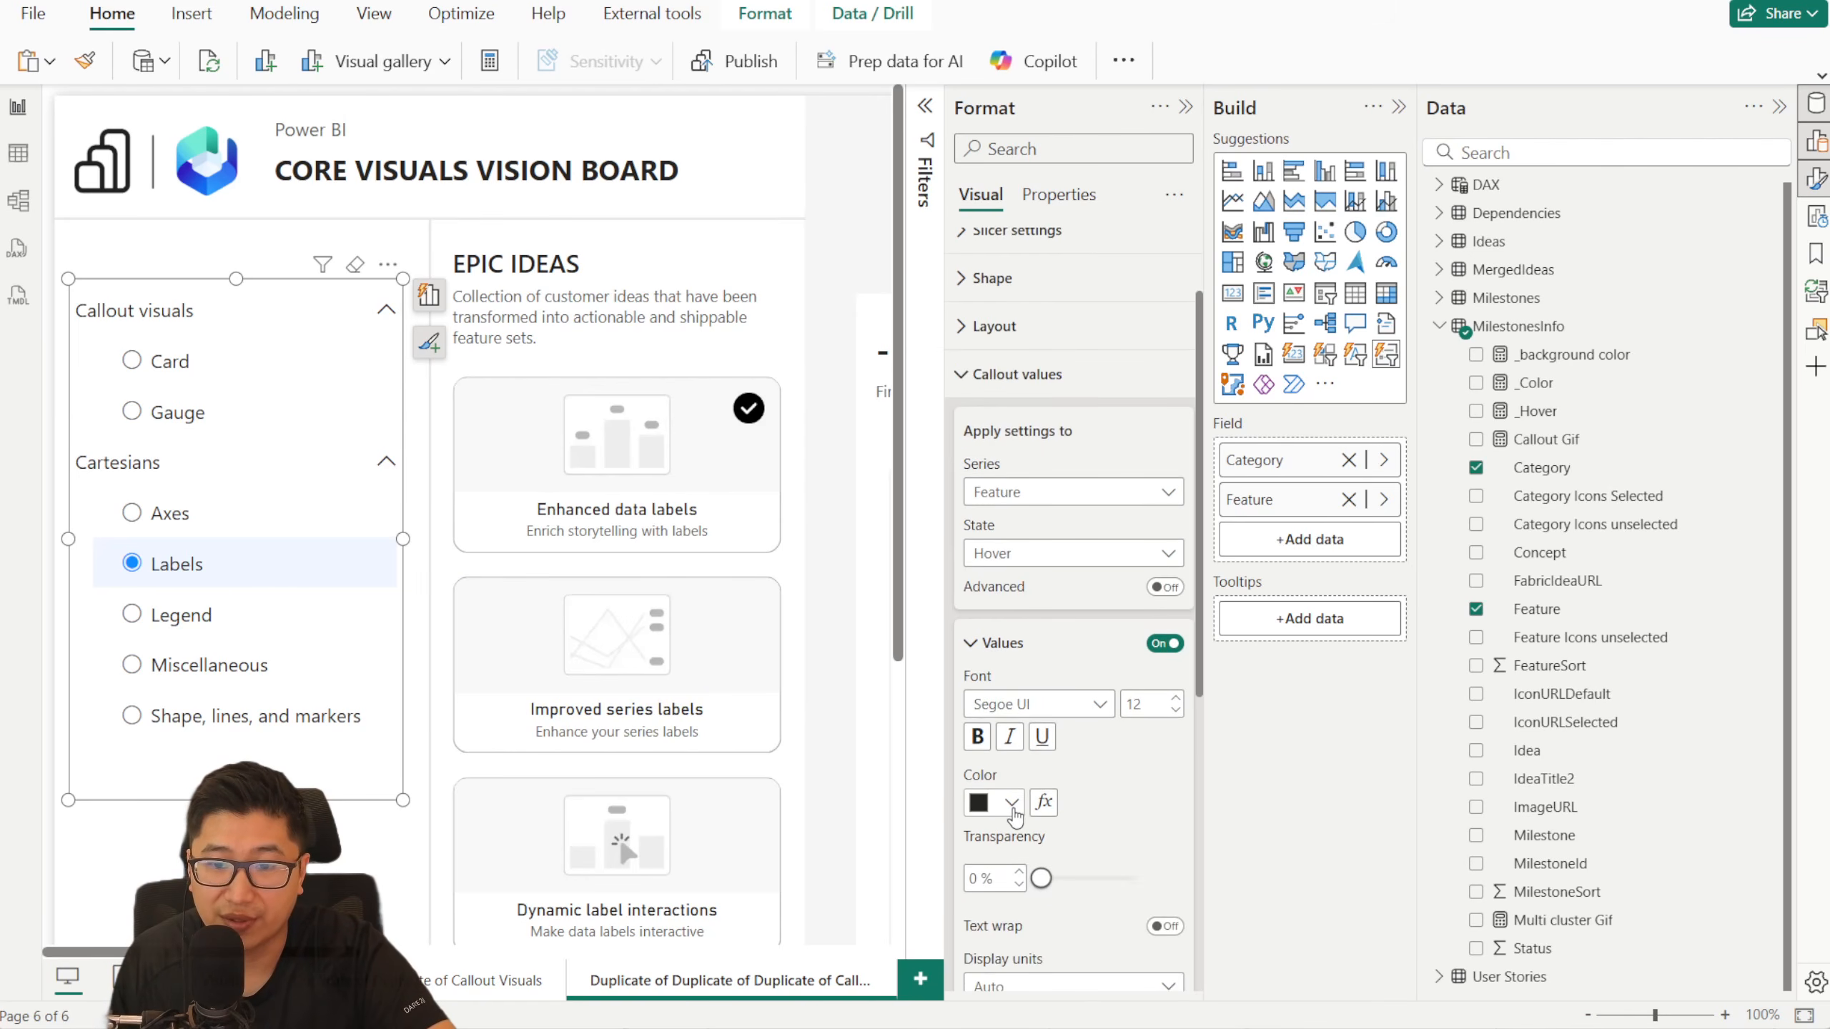
{"action": "left_click", "coordinate": [1011, 802]}
{"action": "left_click", "coordinate": [1062, 705]}
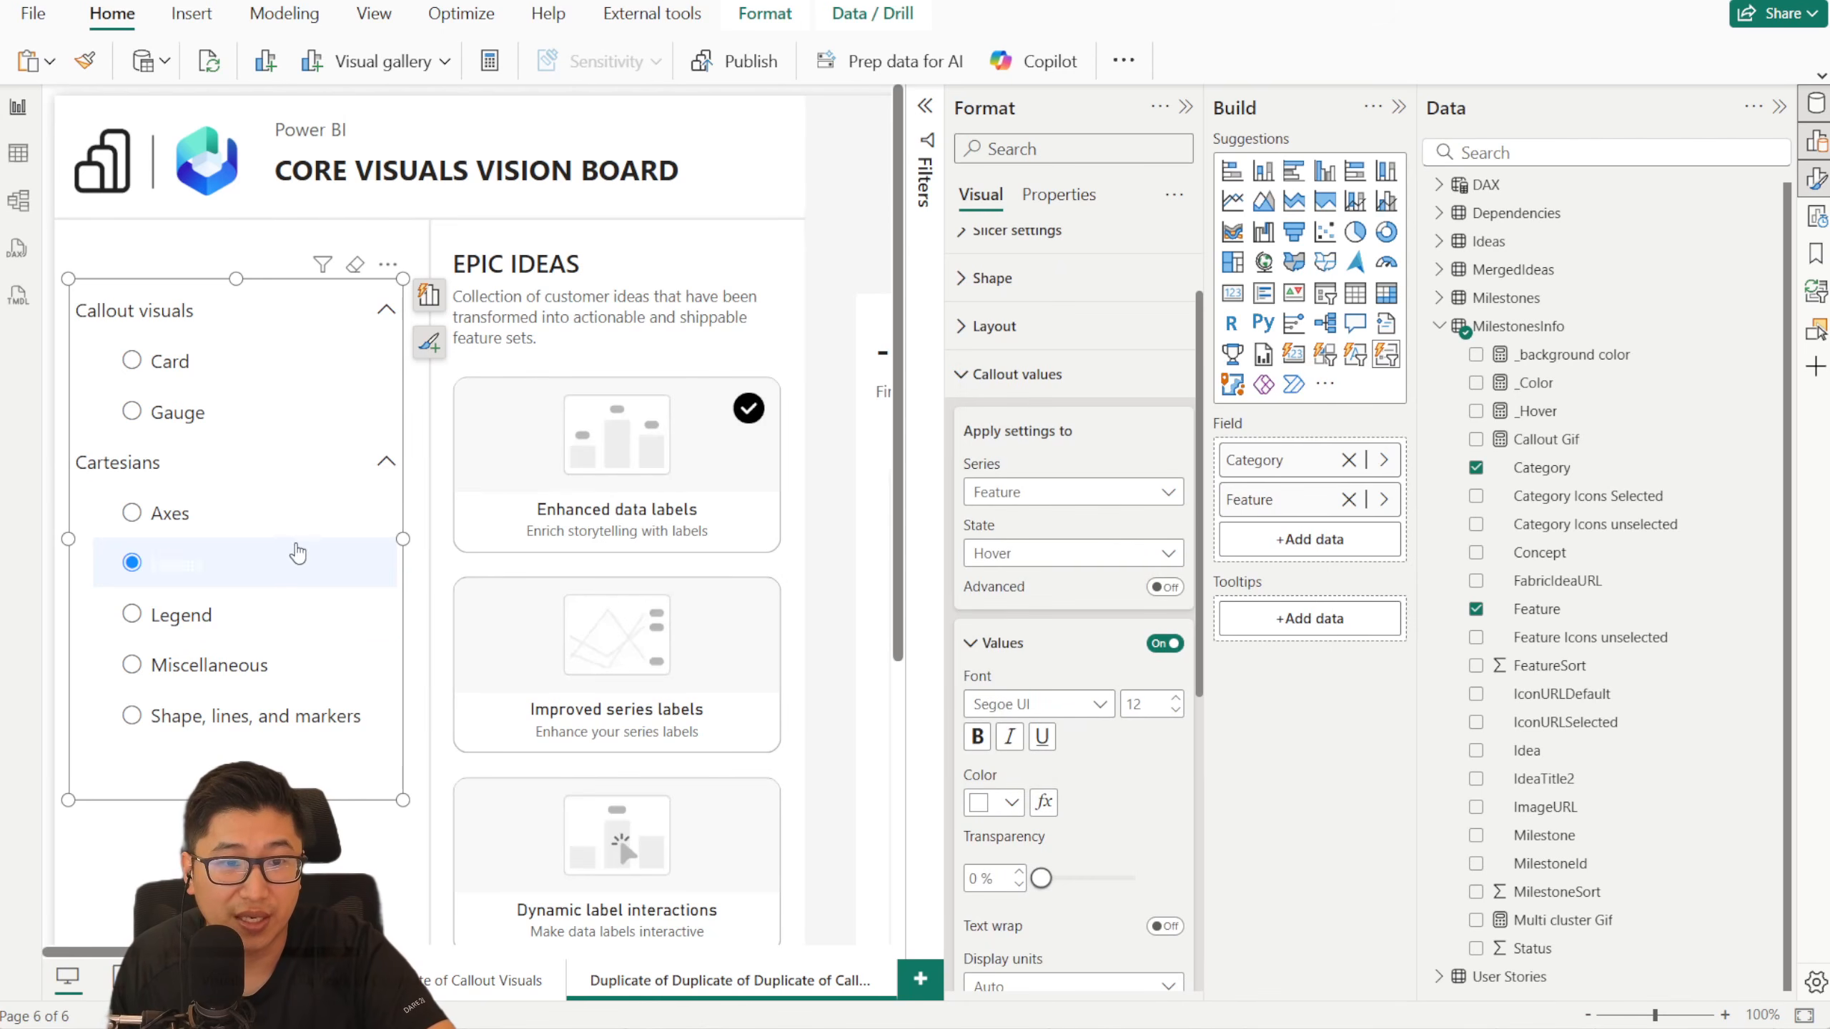
{"action": "left_click", "coordinate": [1016, 374]}
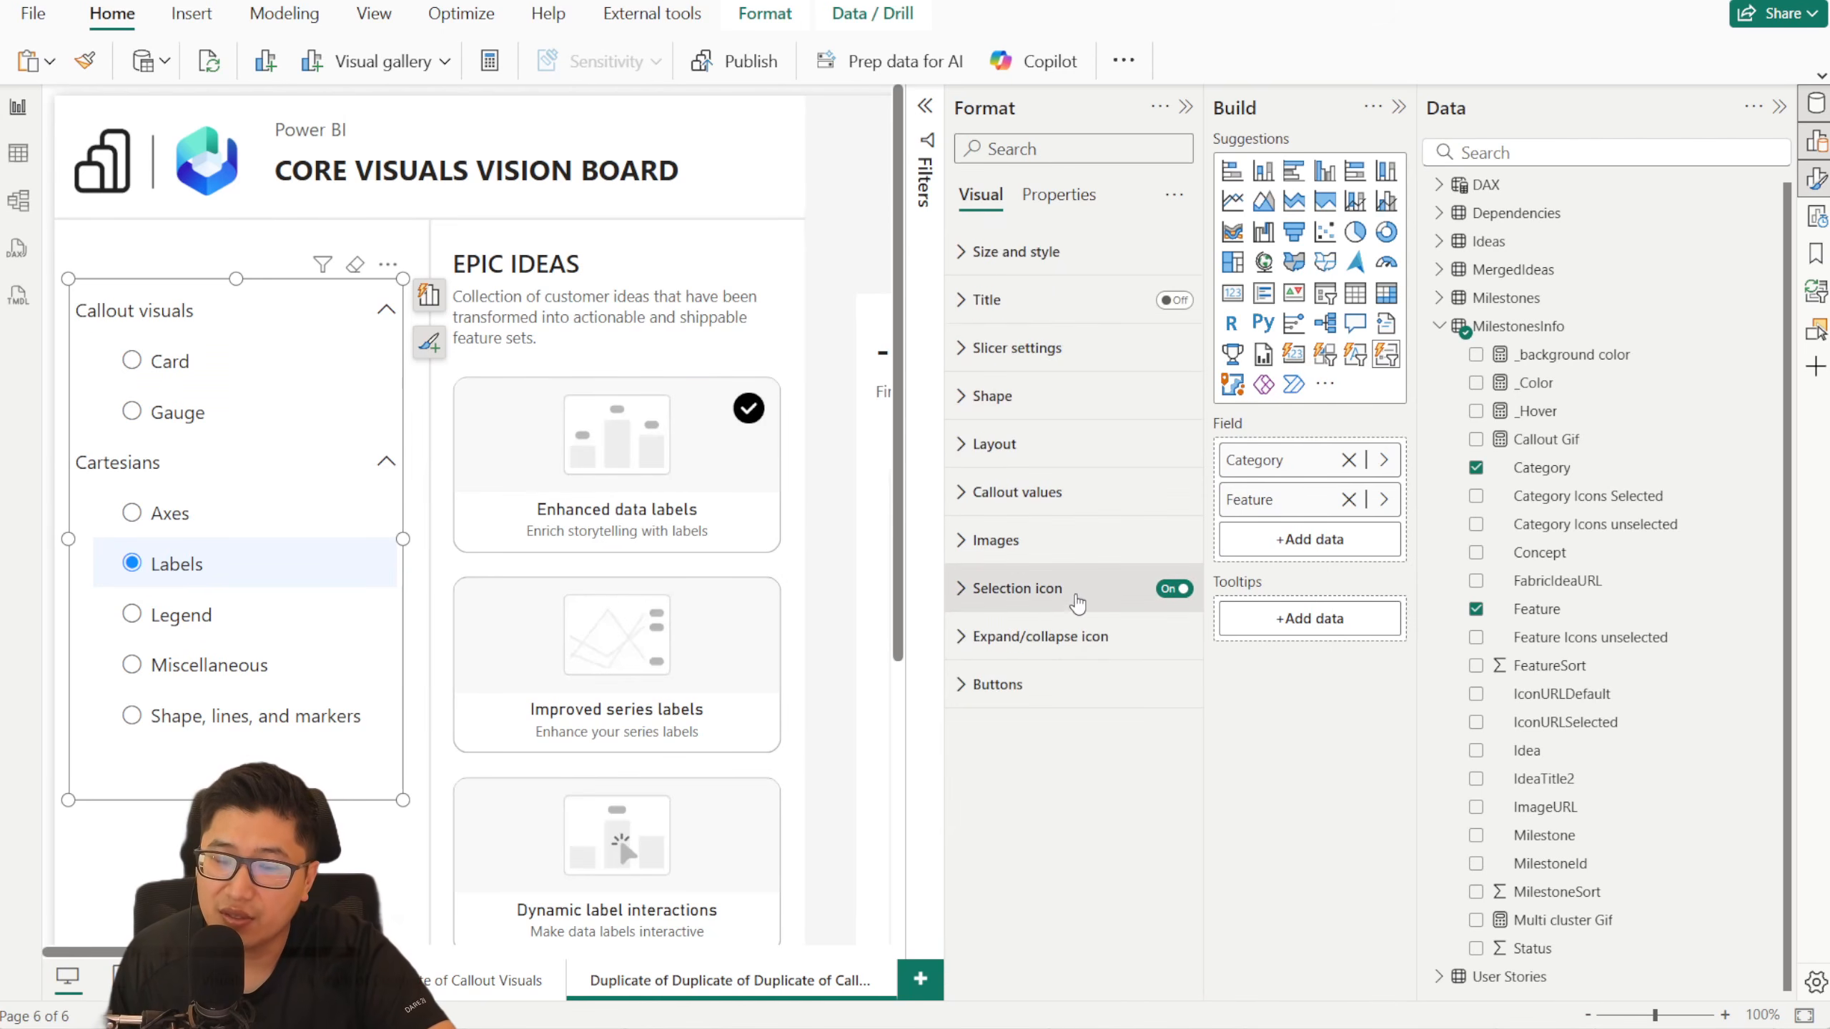
- Turn on the advanced state settings for the Feature callout values
{"action": "left_click", "coordinate": [1041, 588]}
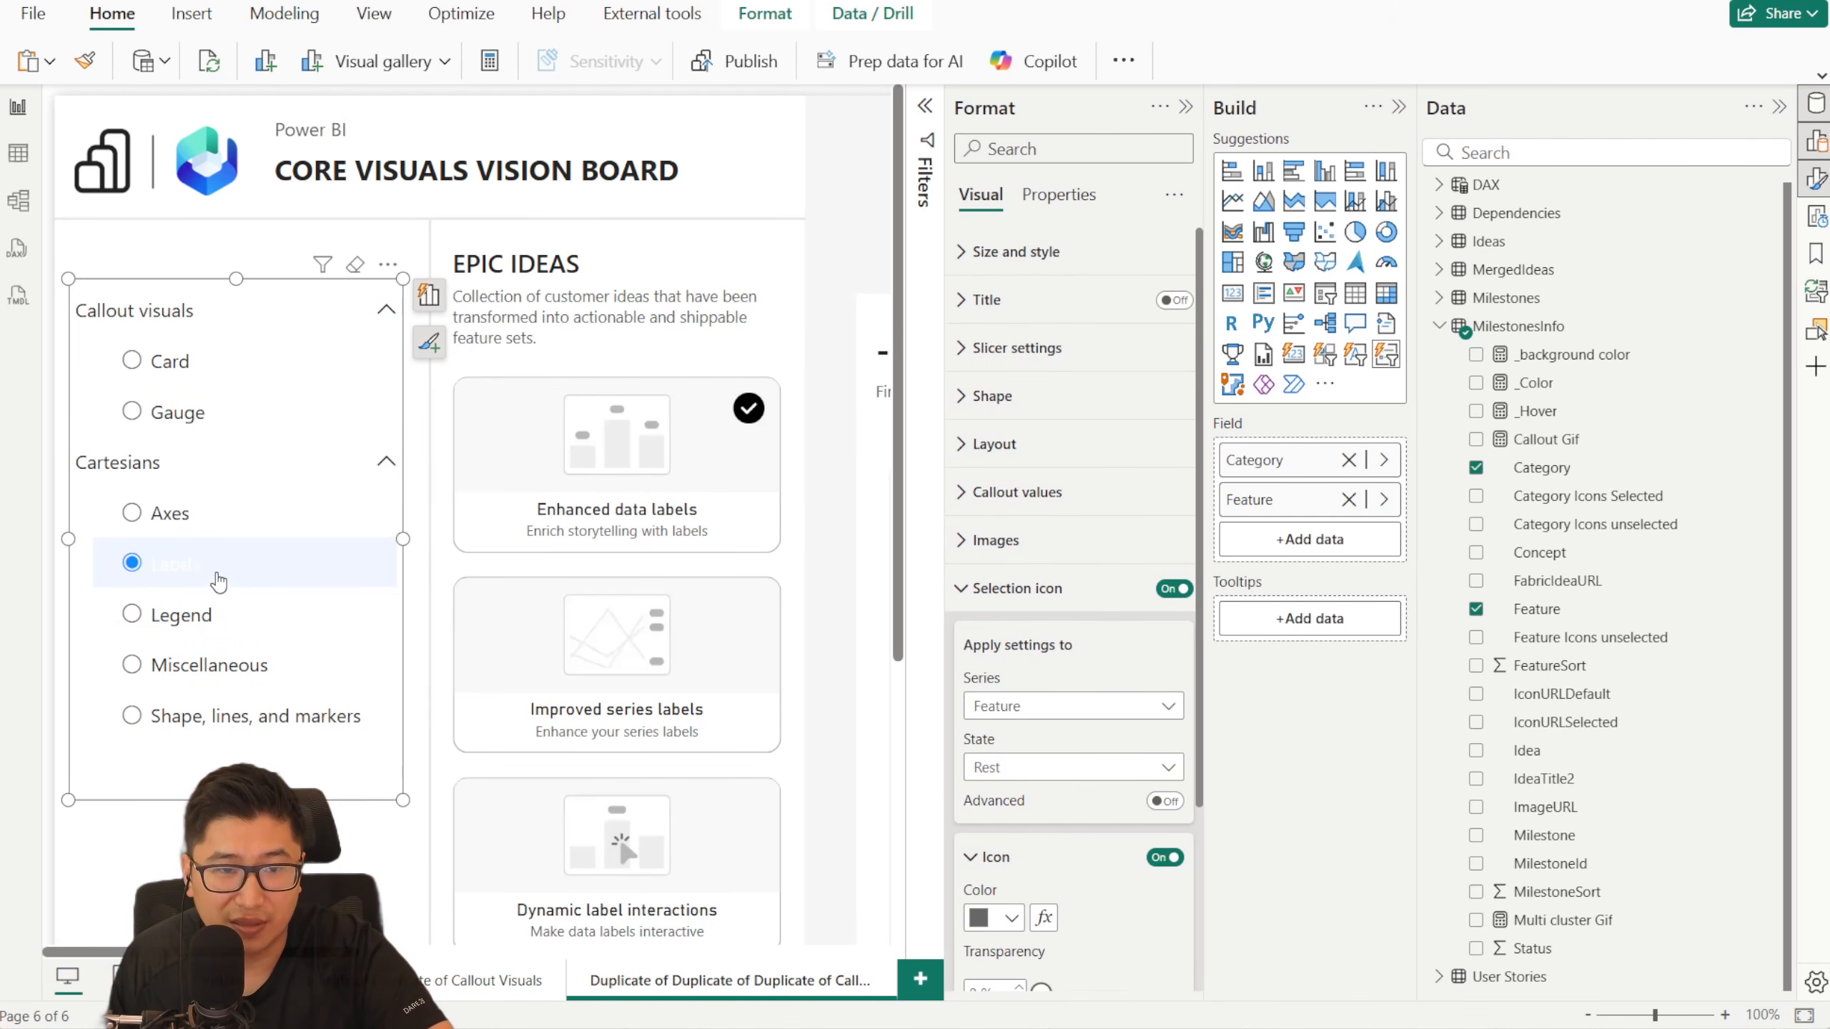
{"action": "left_click", "coordinate": [1015, 588]}
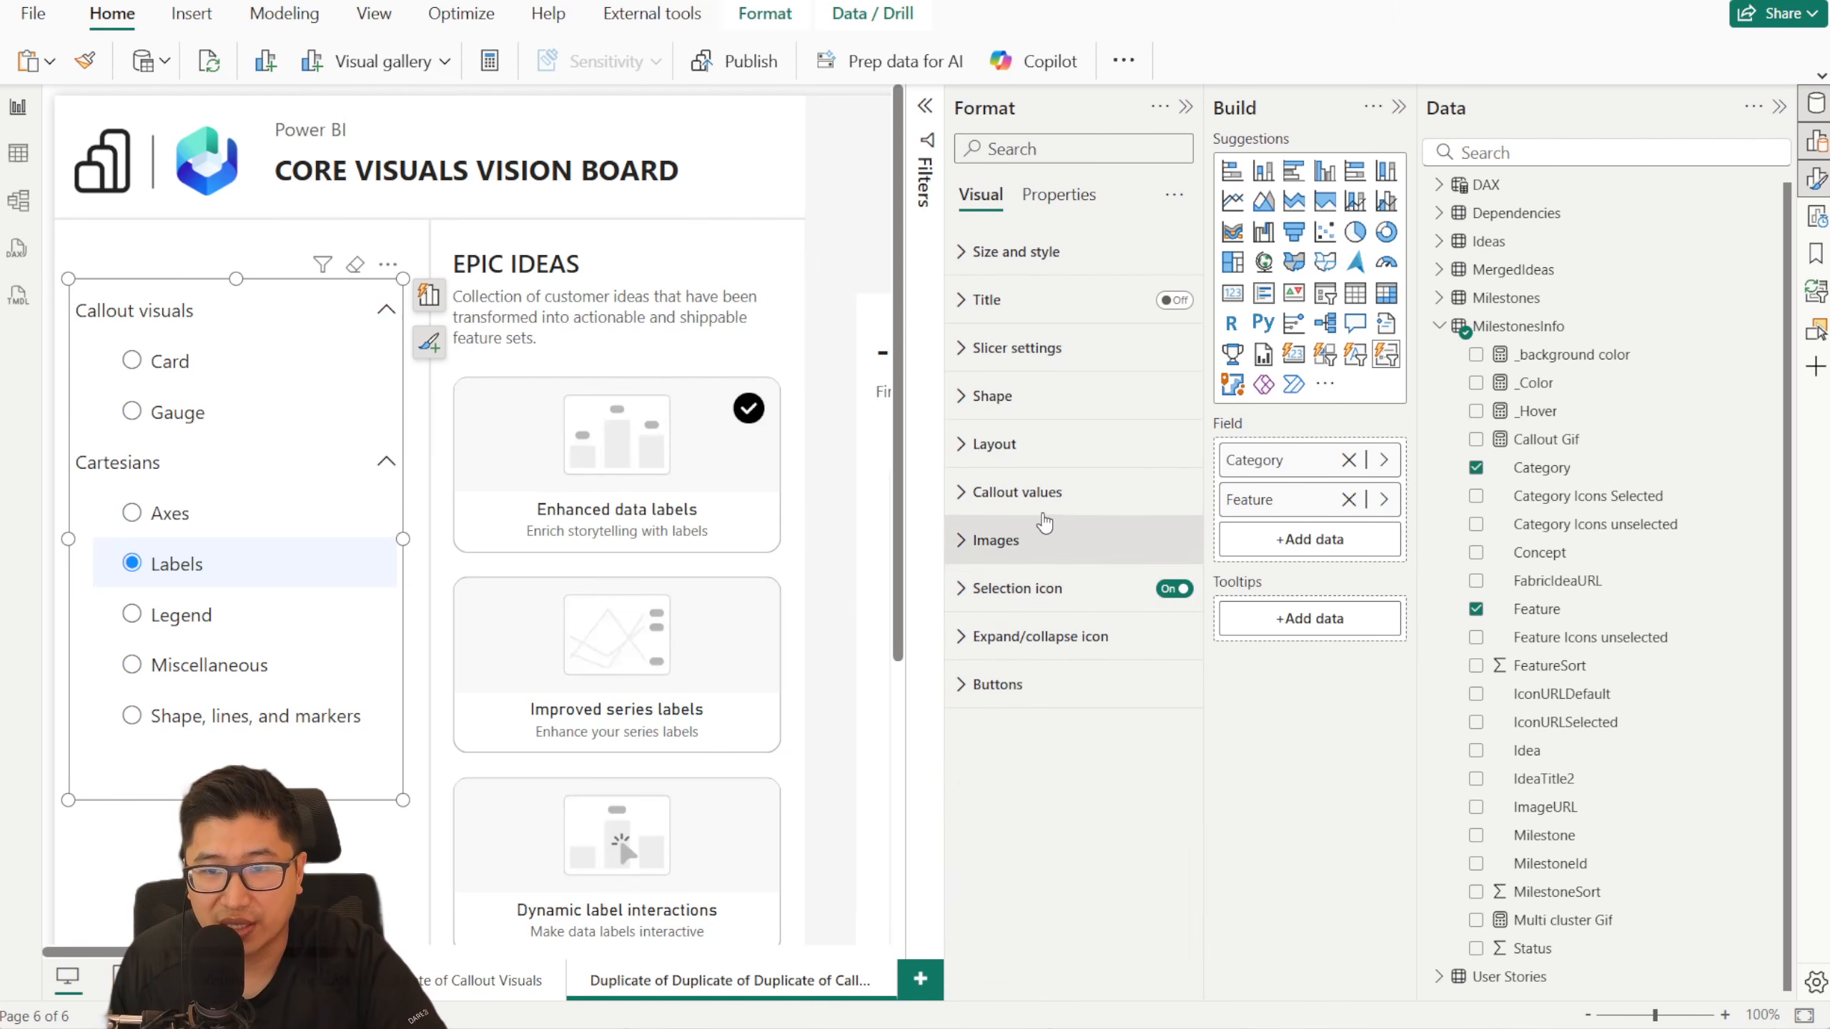
{"action": "left_click", "coordinate": [1026, 495]}
{"action": "left_click", "coordinate": [201, 621]}
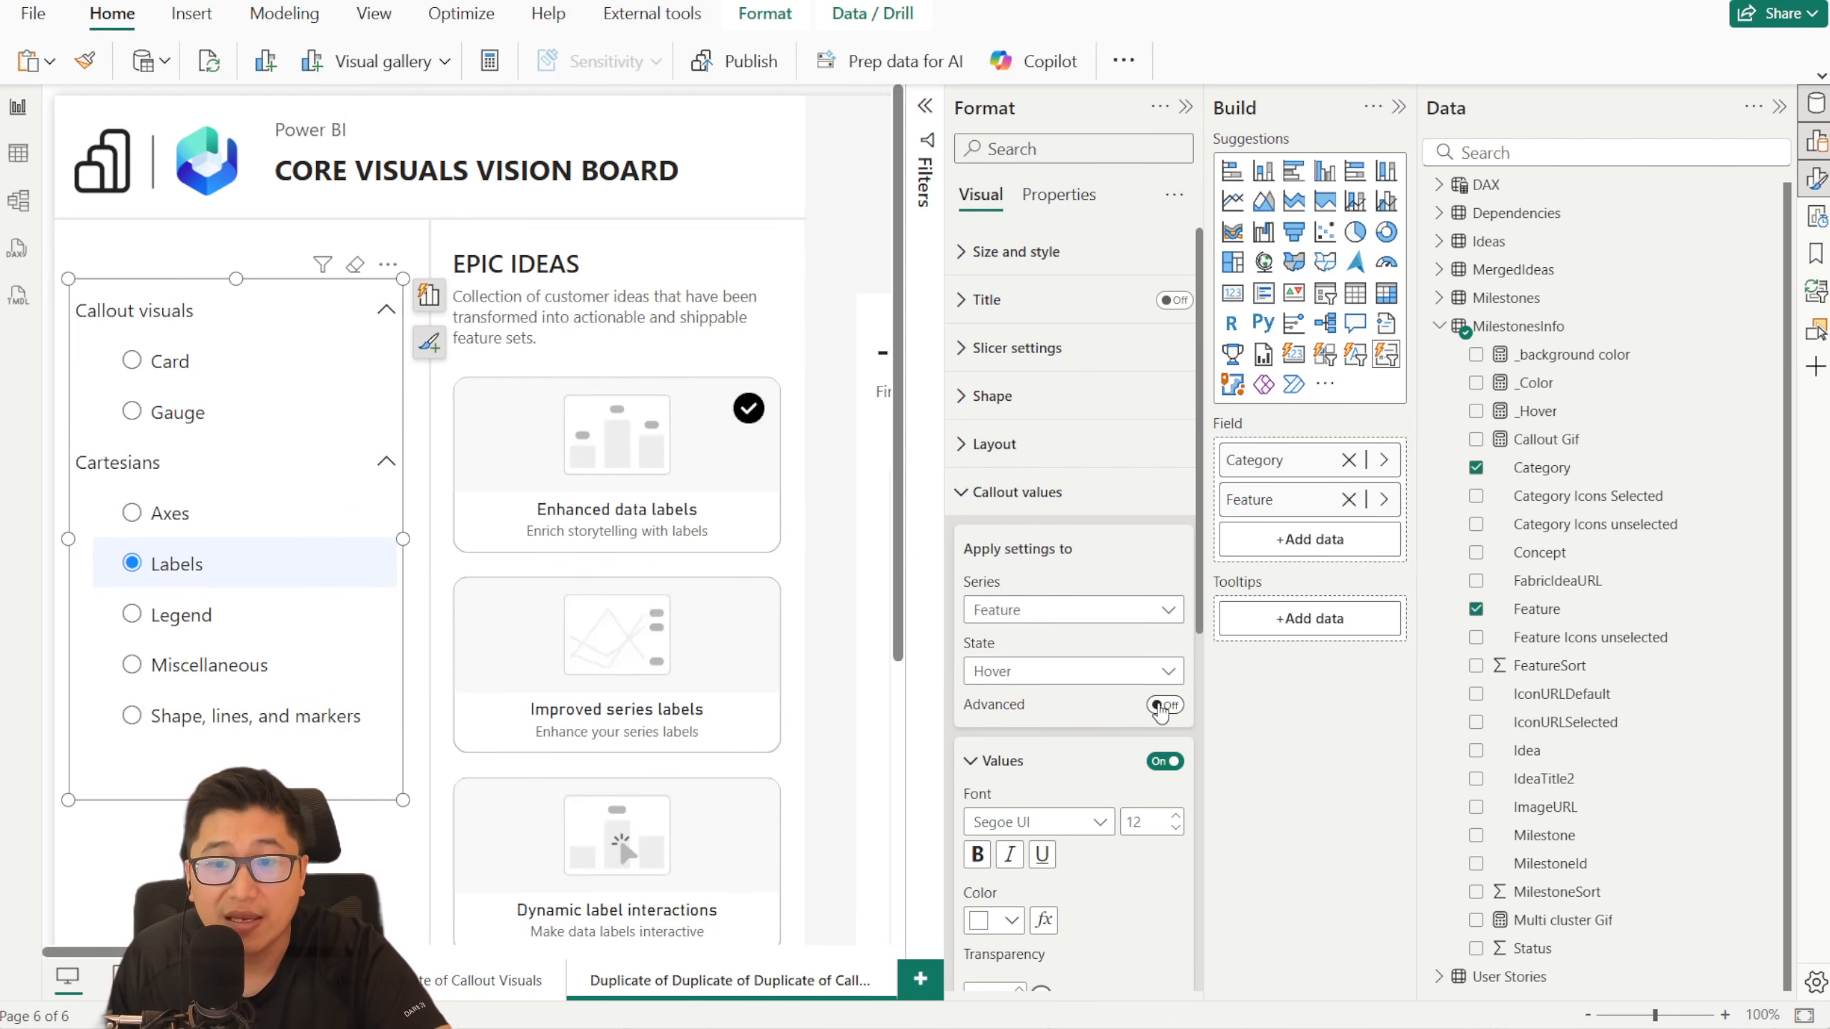
{"action": "scroll", "coordinate": [1123, 592], "scroll_direction": "down", "scroll_amount": 4}
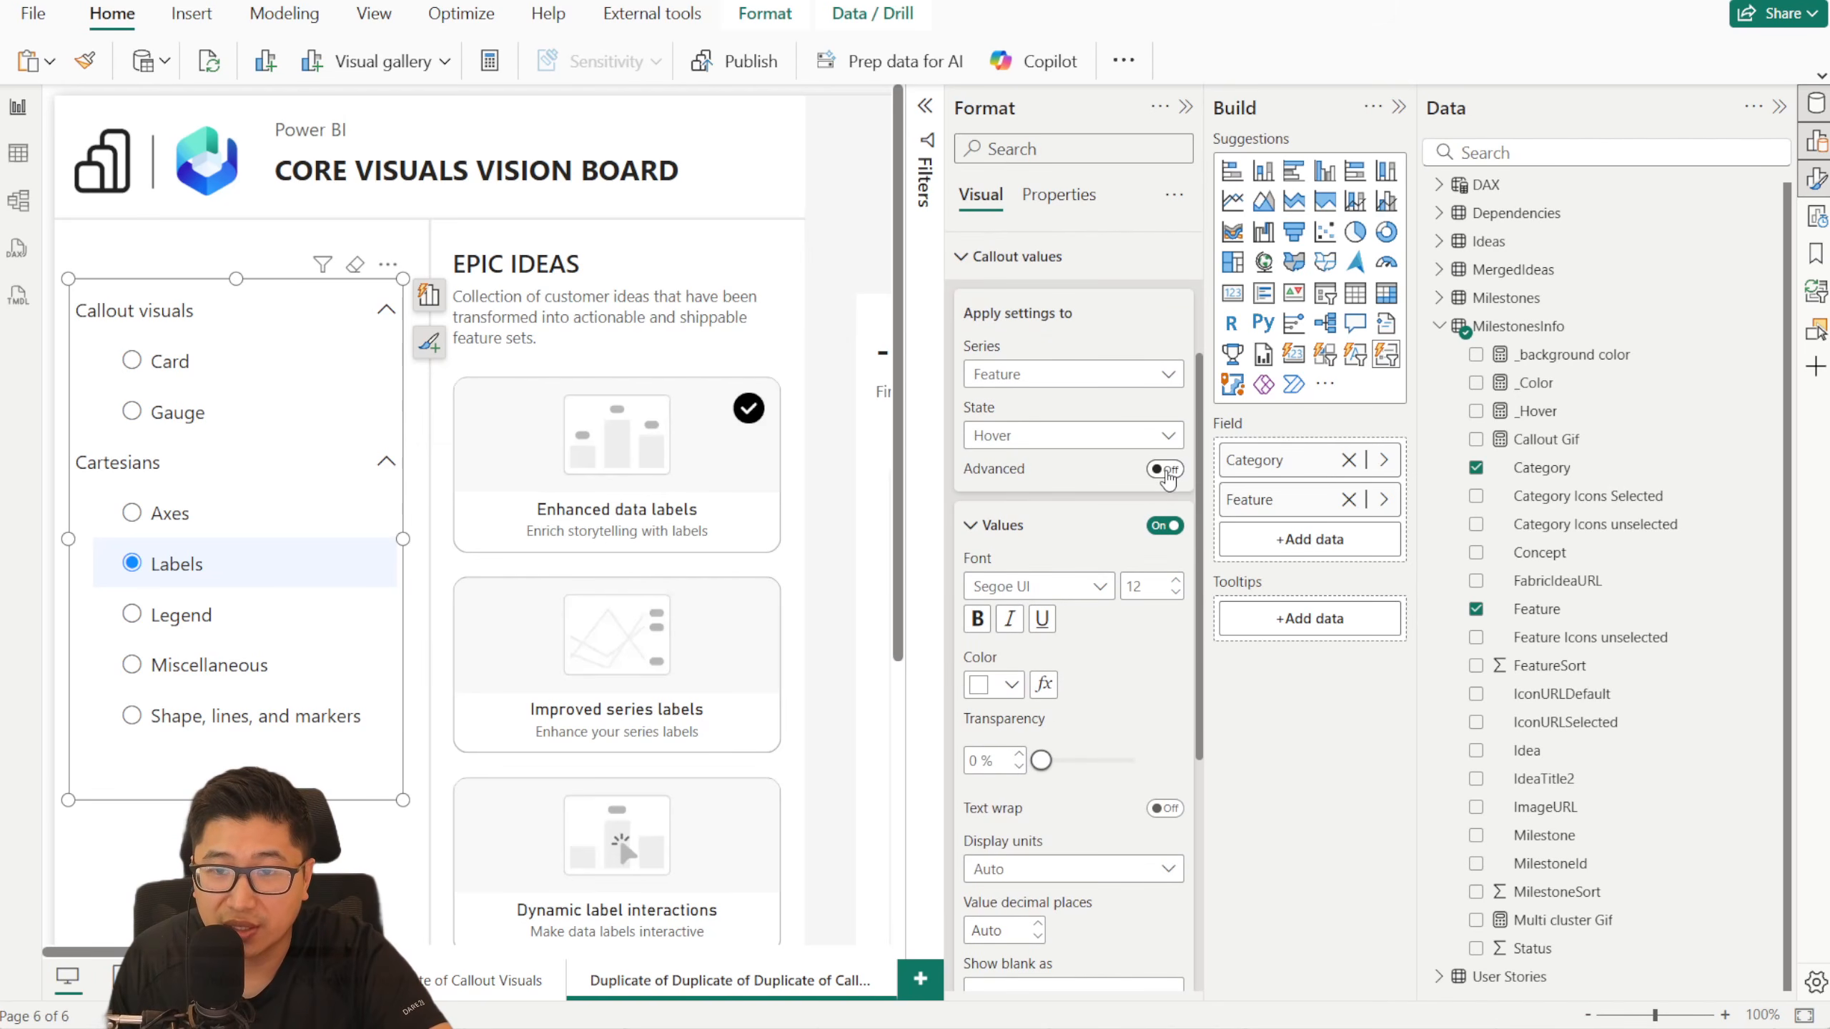
{"action": "left_click", "coordinate": [1165, 470]}
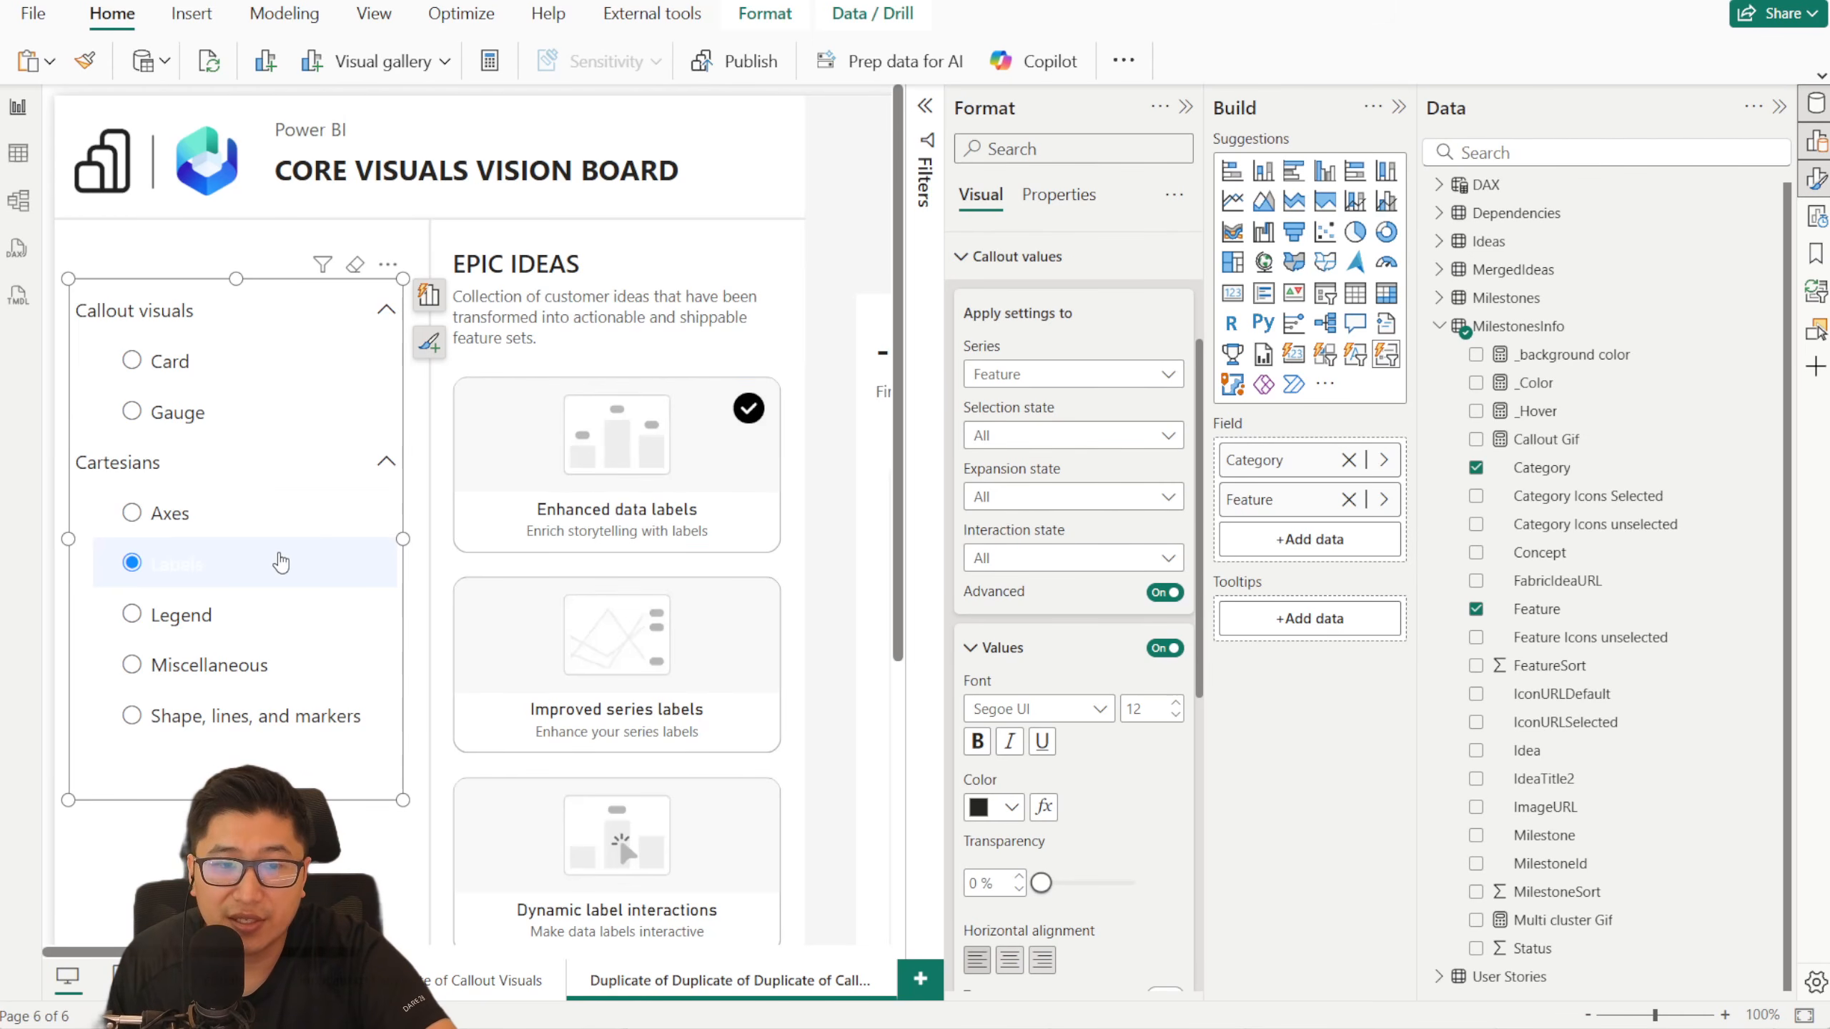
- Set the Feature callout values' text color to black for the Selected selection state combined with the Hover interaction state
{"action": "left_click", "coordinate": [1024, 436]}
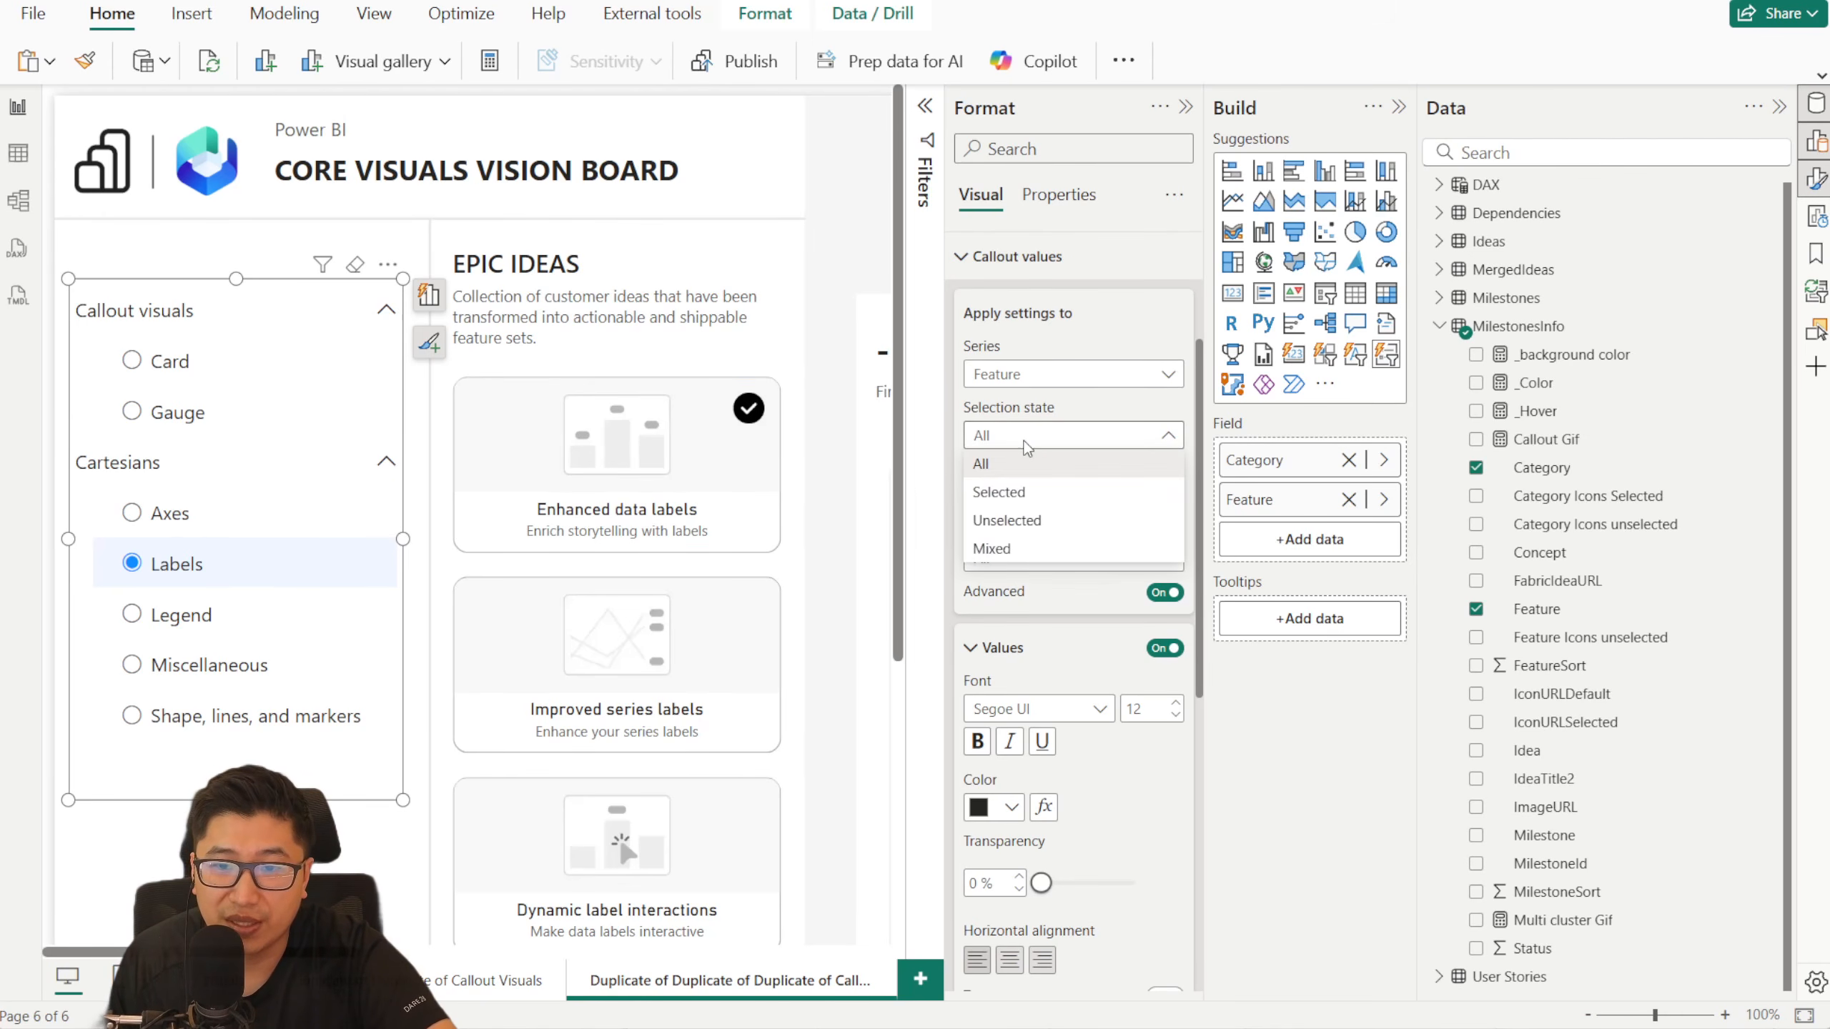
{"action": "left_click", "coordinate": [1046, 497]}
{"action": "left_click", "coordinate": [1039, 559]}
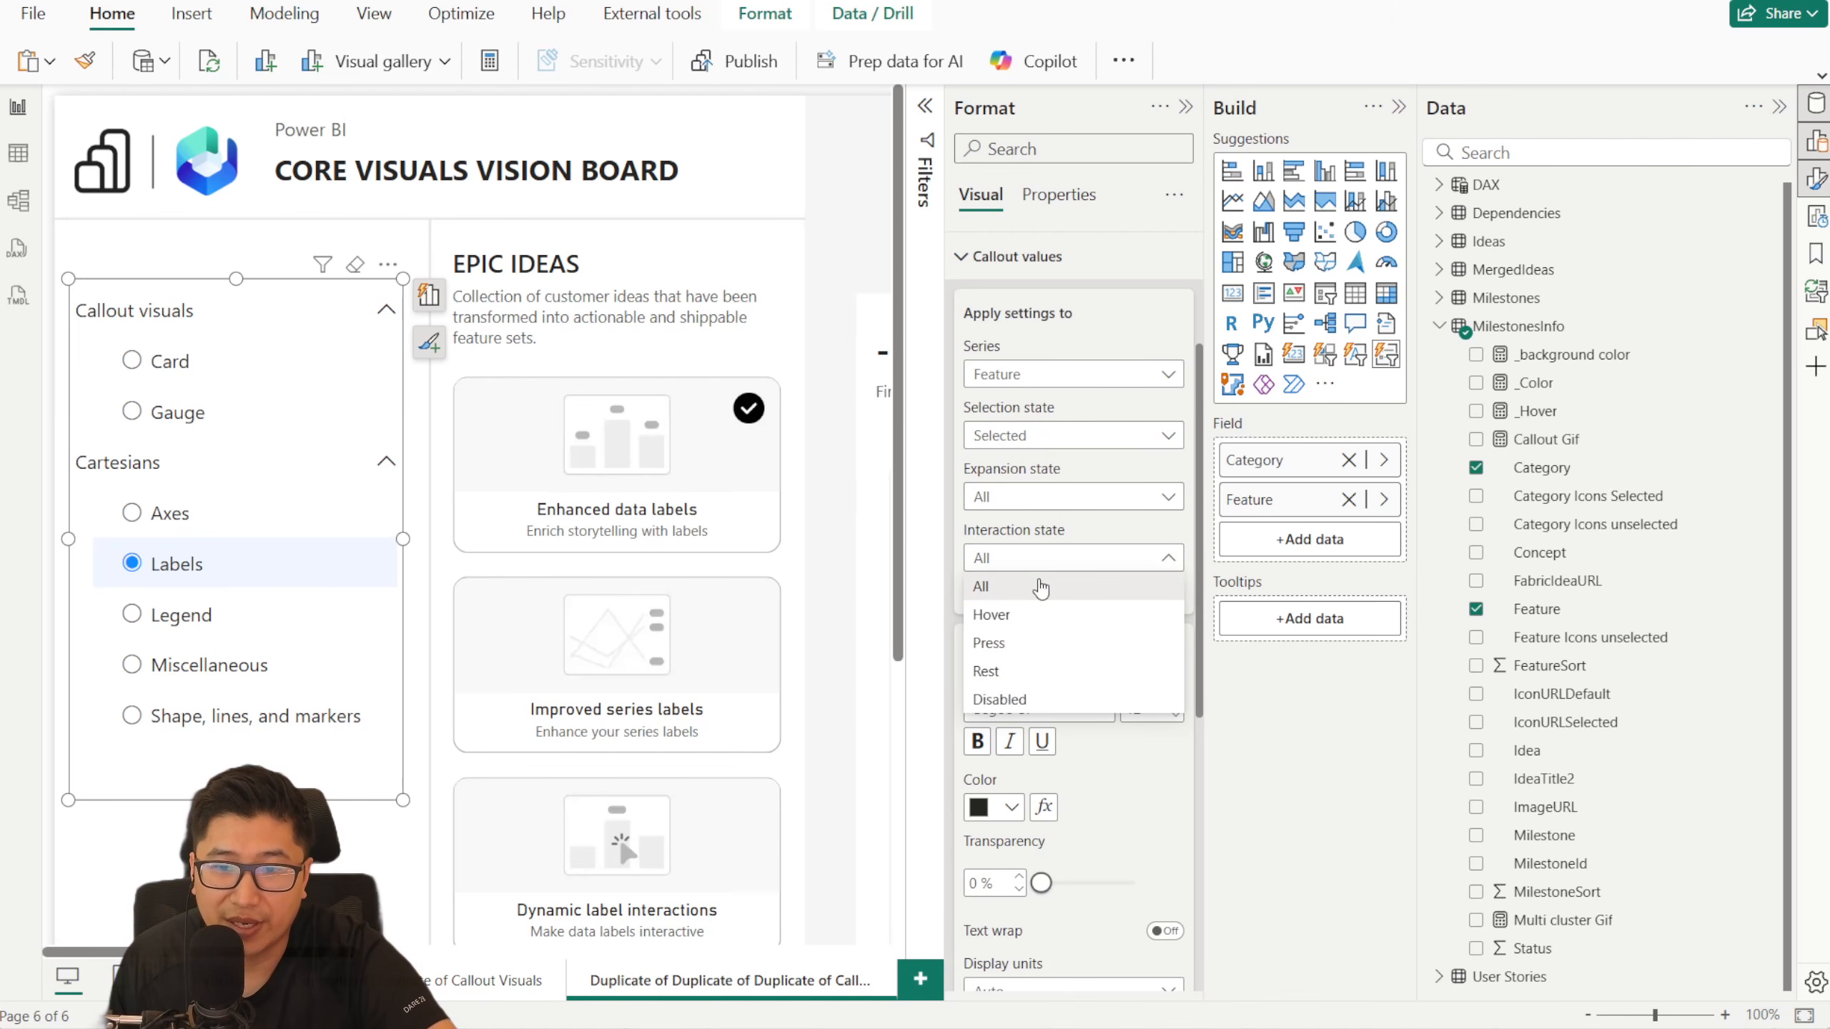
{"action": "left_click", "coordinate": [1041, 614]}
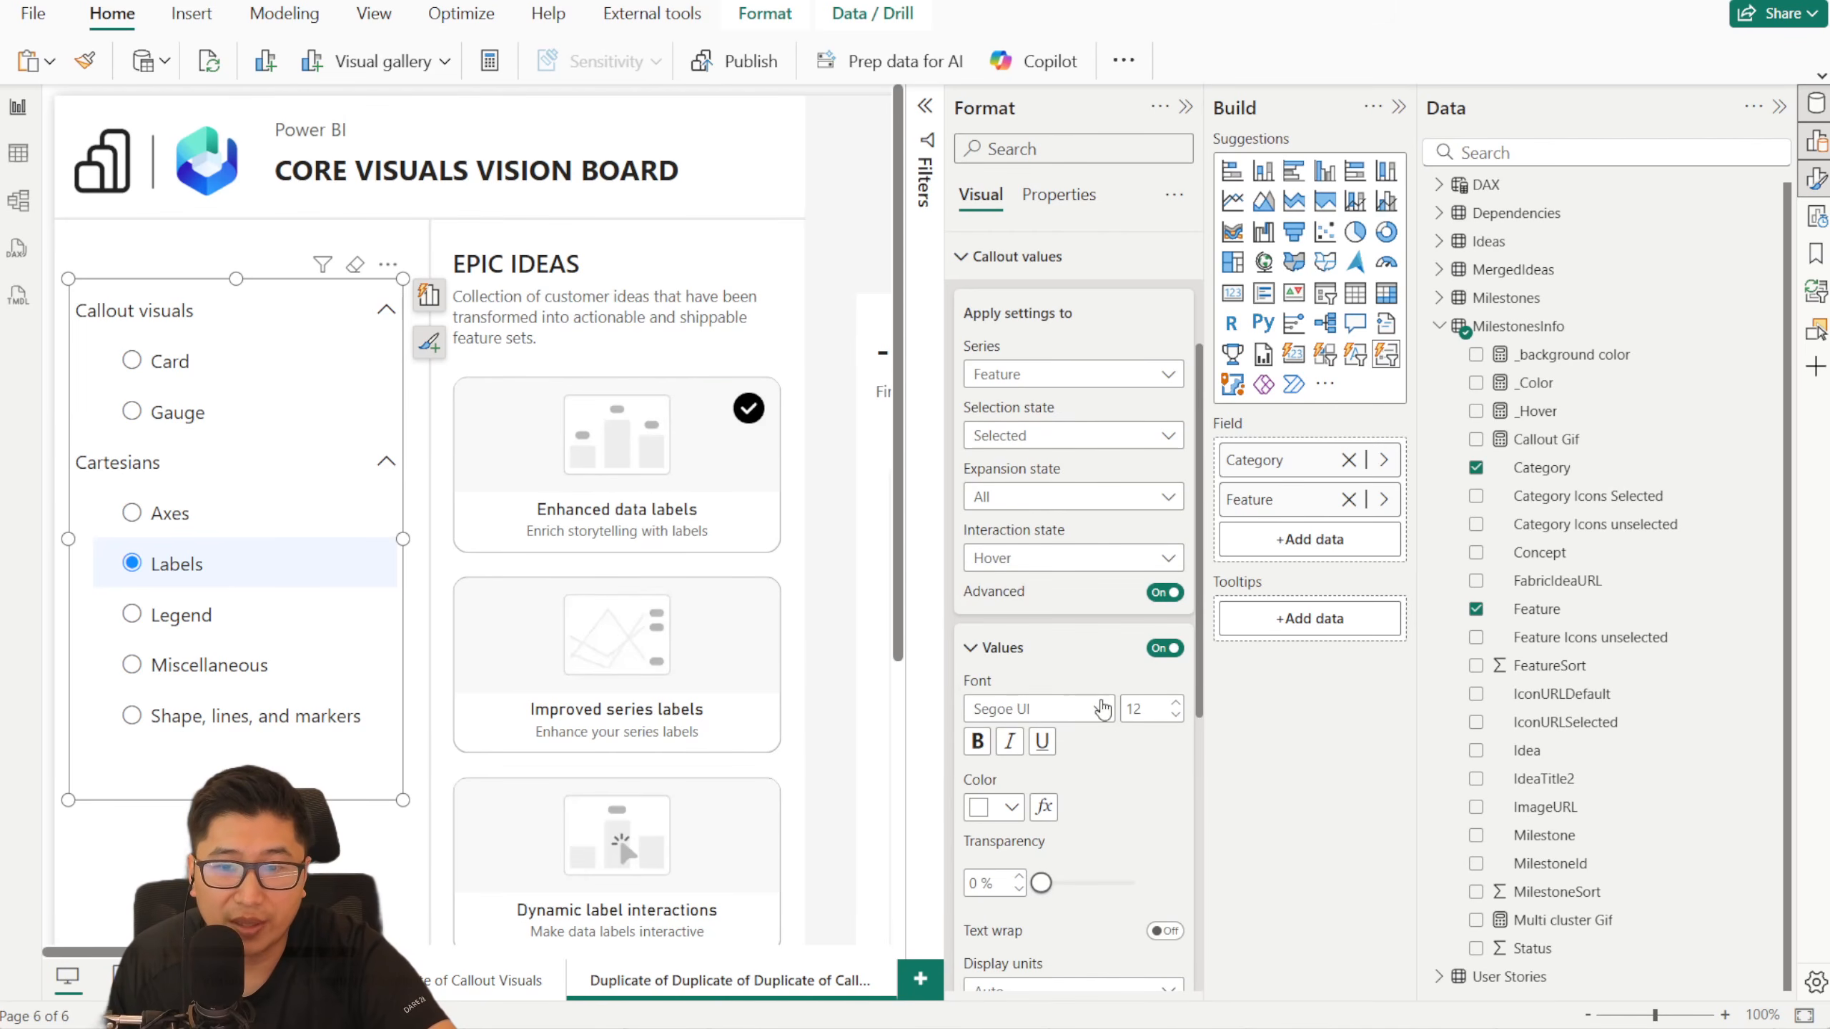
{"action": "left_click", "coordinate": [1013, 810]}
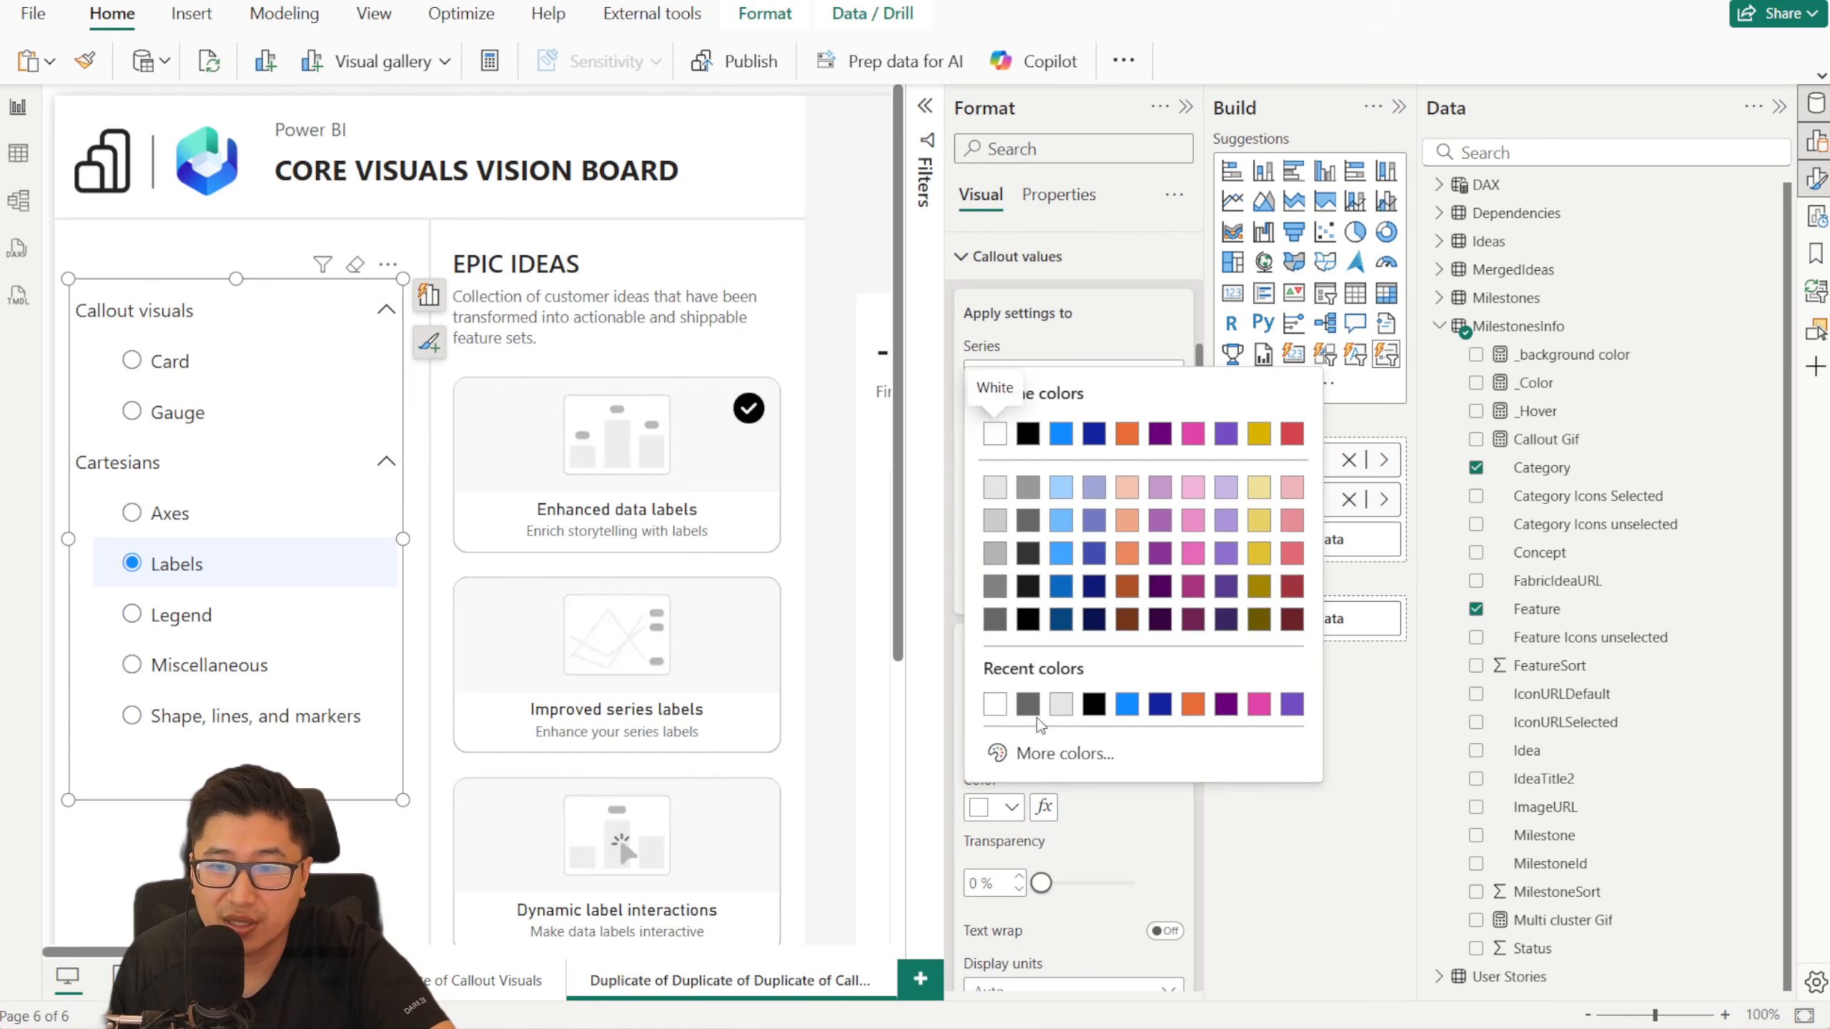
{"action": "left_click", "coordinate": [1094, 705]}
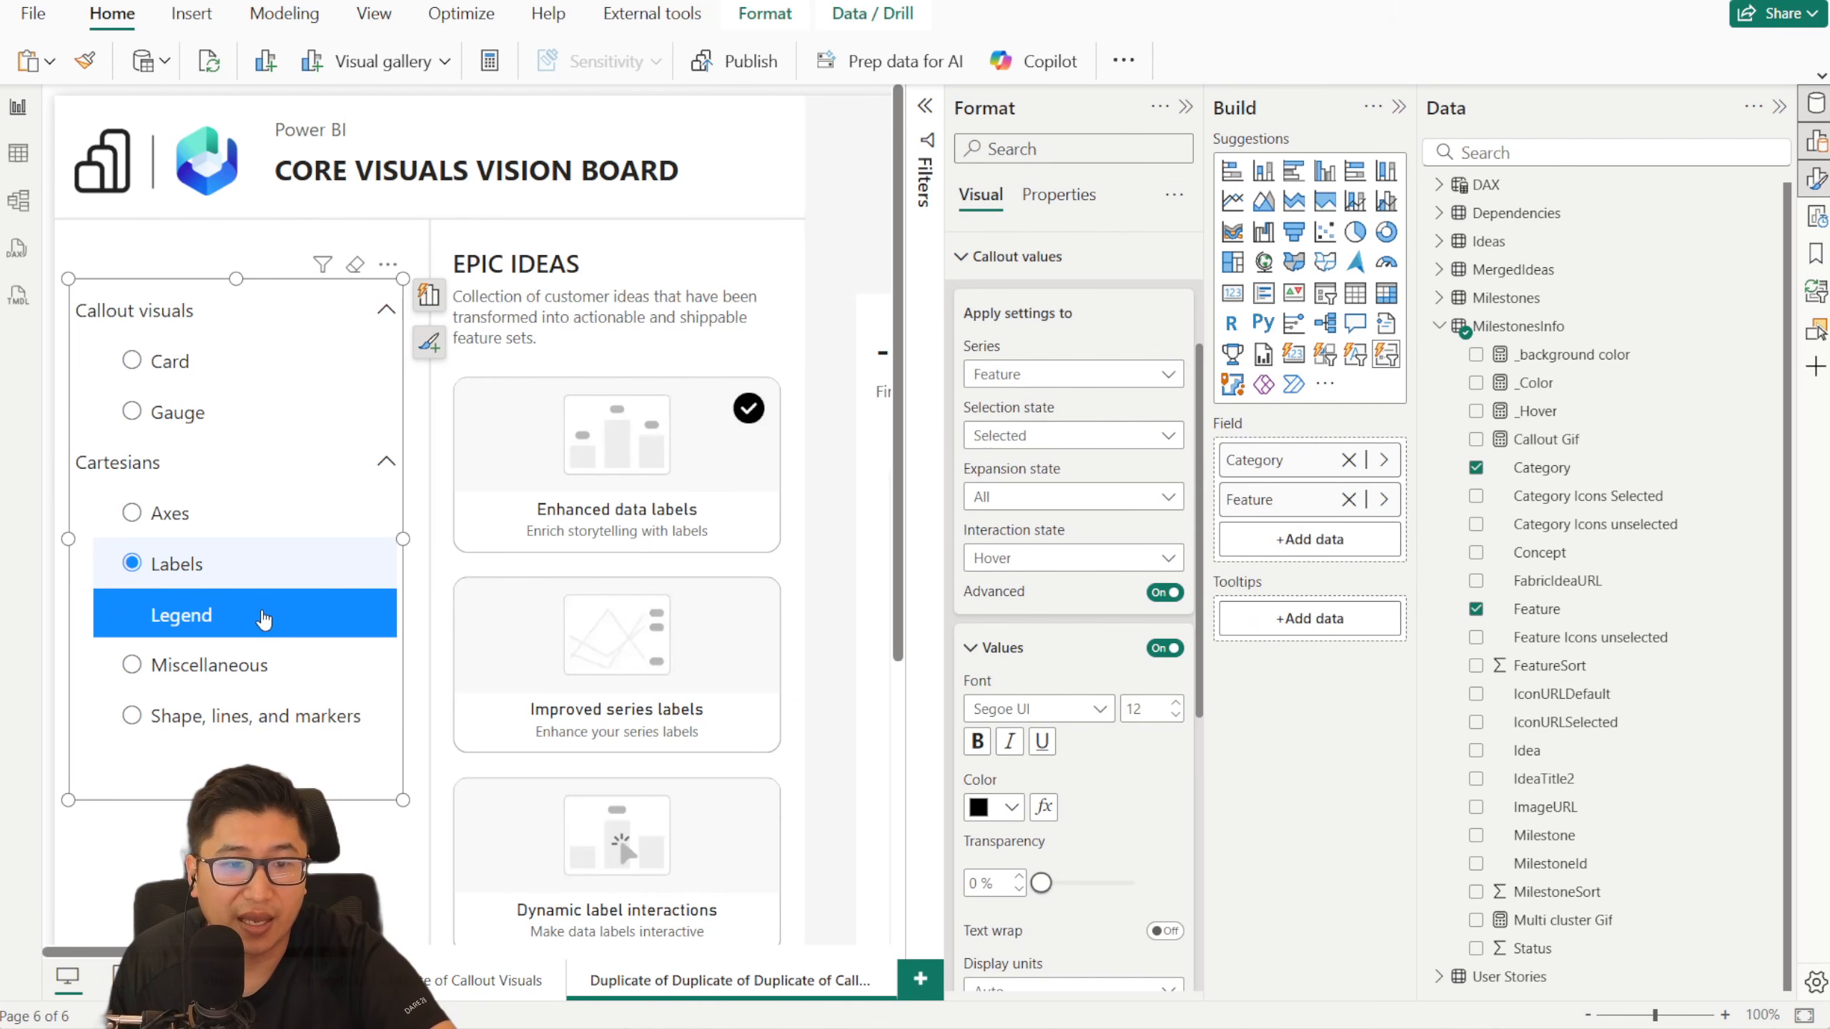
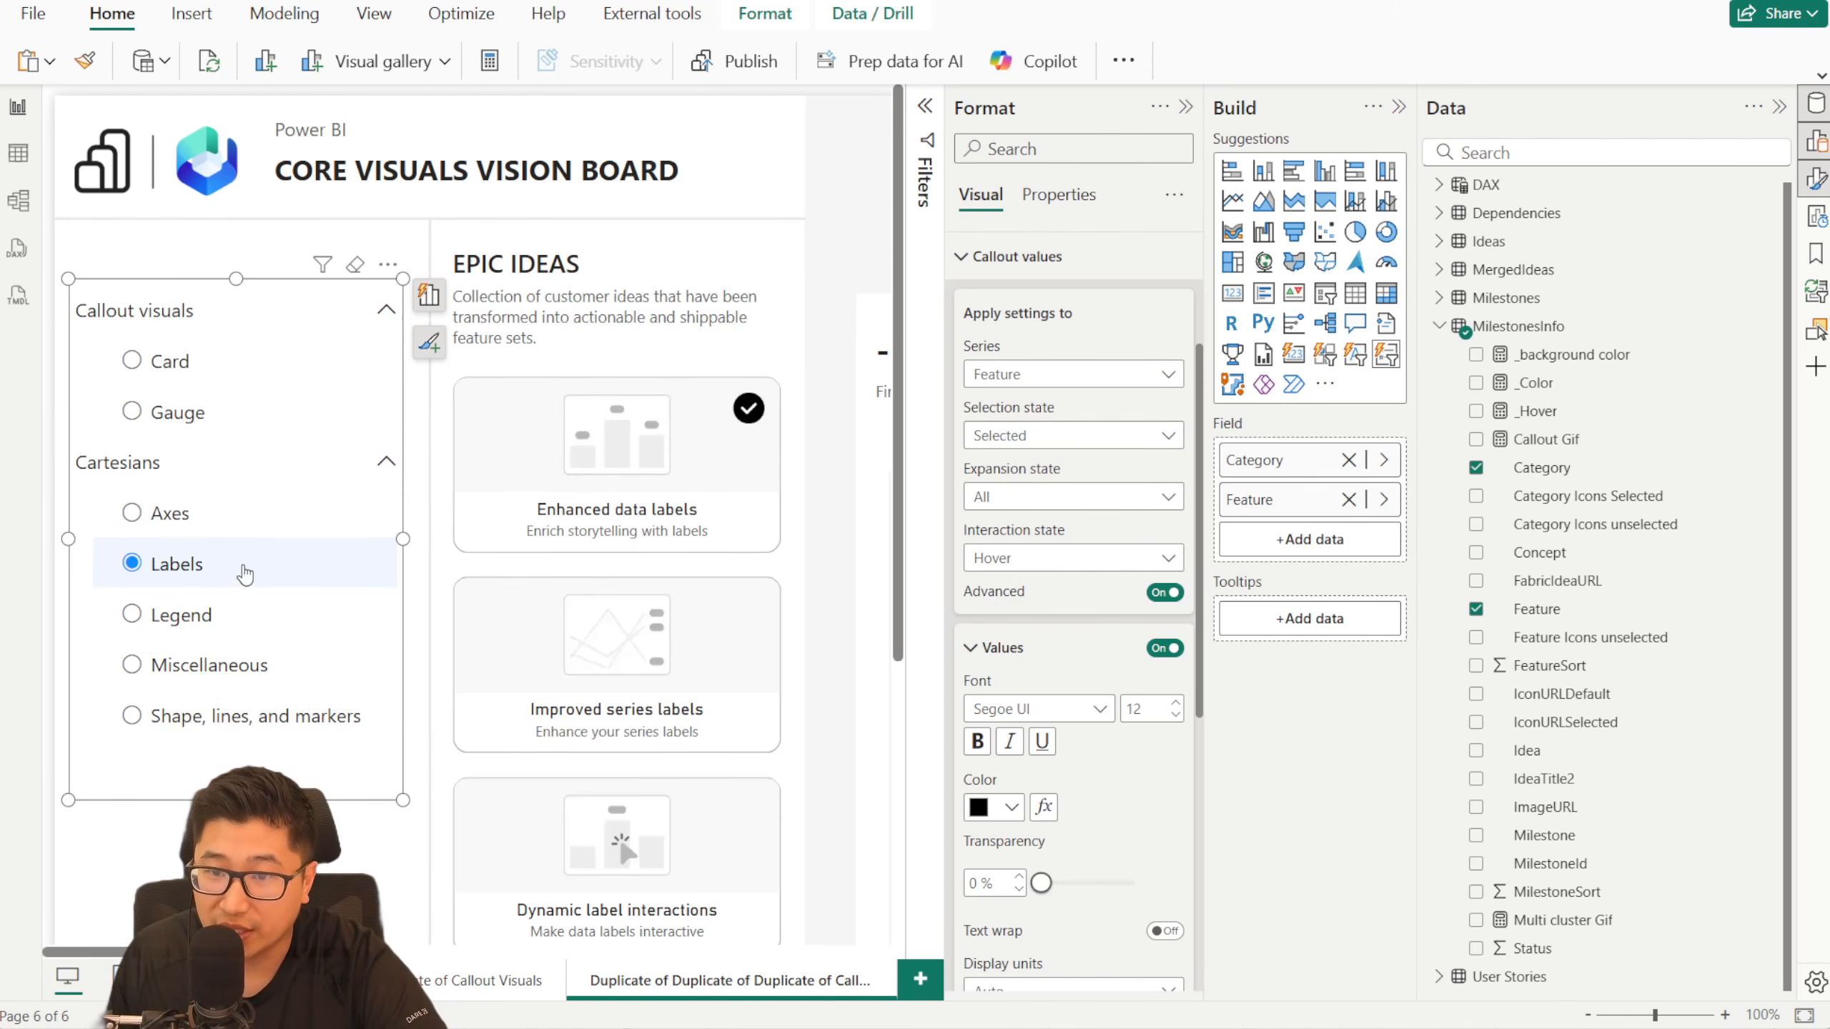
{"action": "left_click", "coordinate": [387, 464]}
{"action": "left_click", "coordinate": [387, 463]}
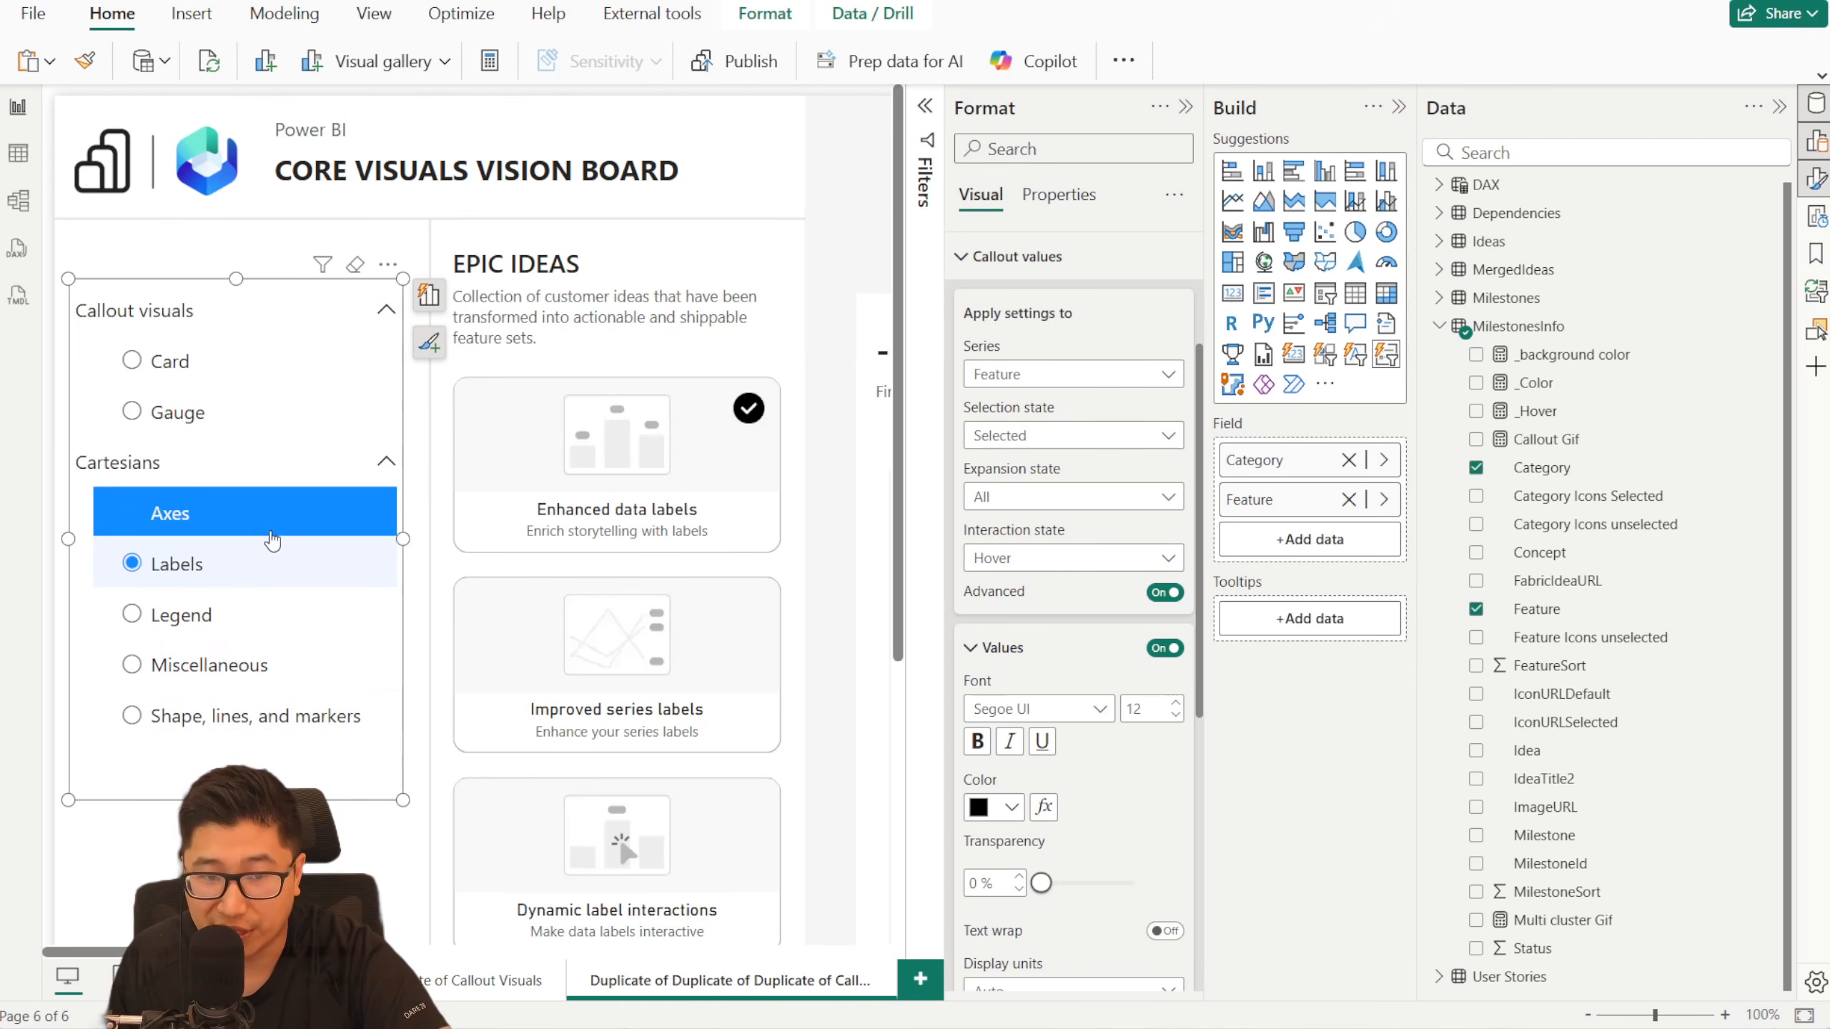
{"action": "left_click", "coordinate": [1057, 561]}
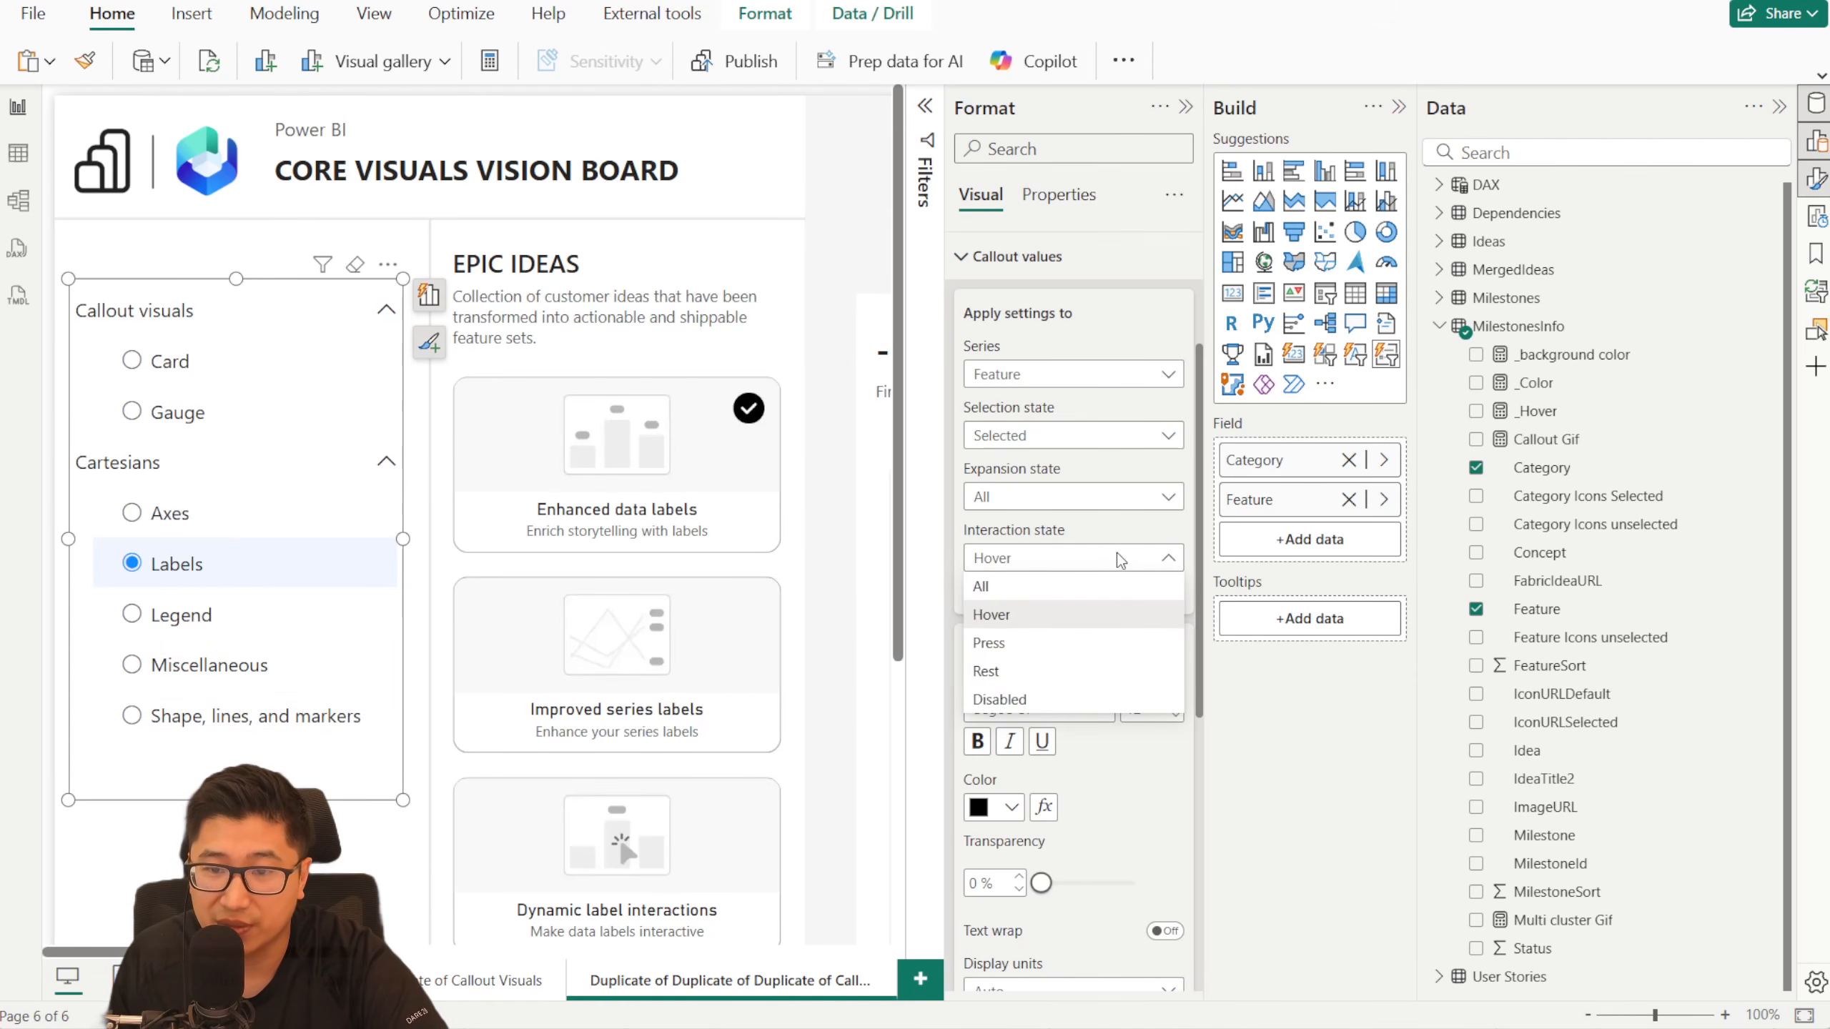
{"action": "left_click", "coordinate": [1066, 561]}
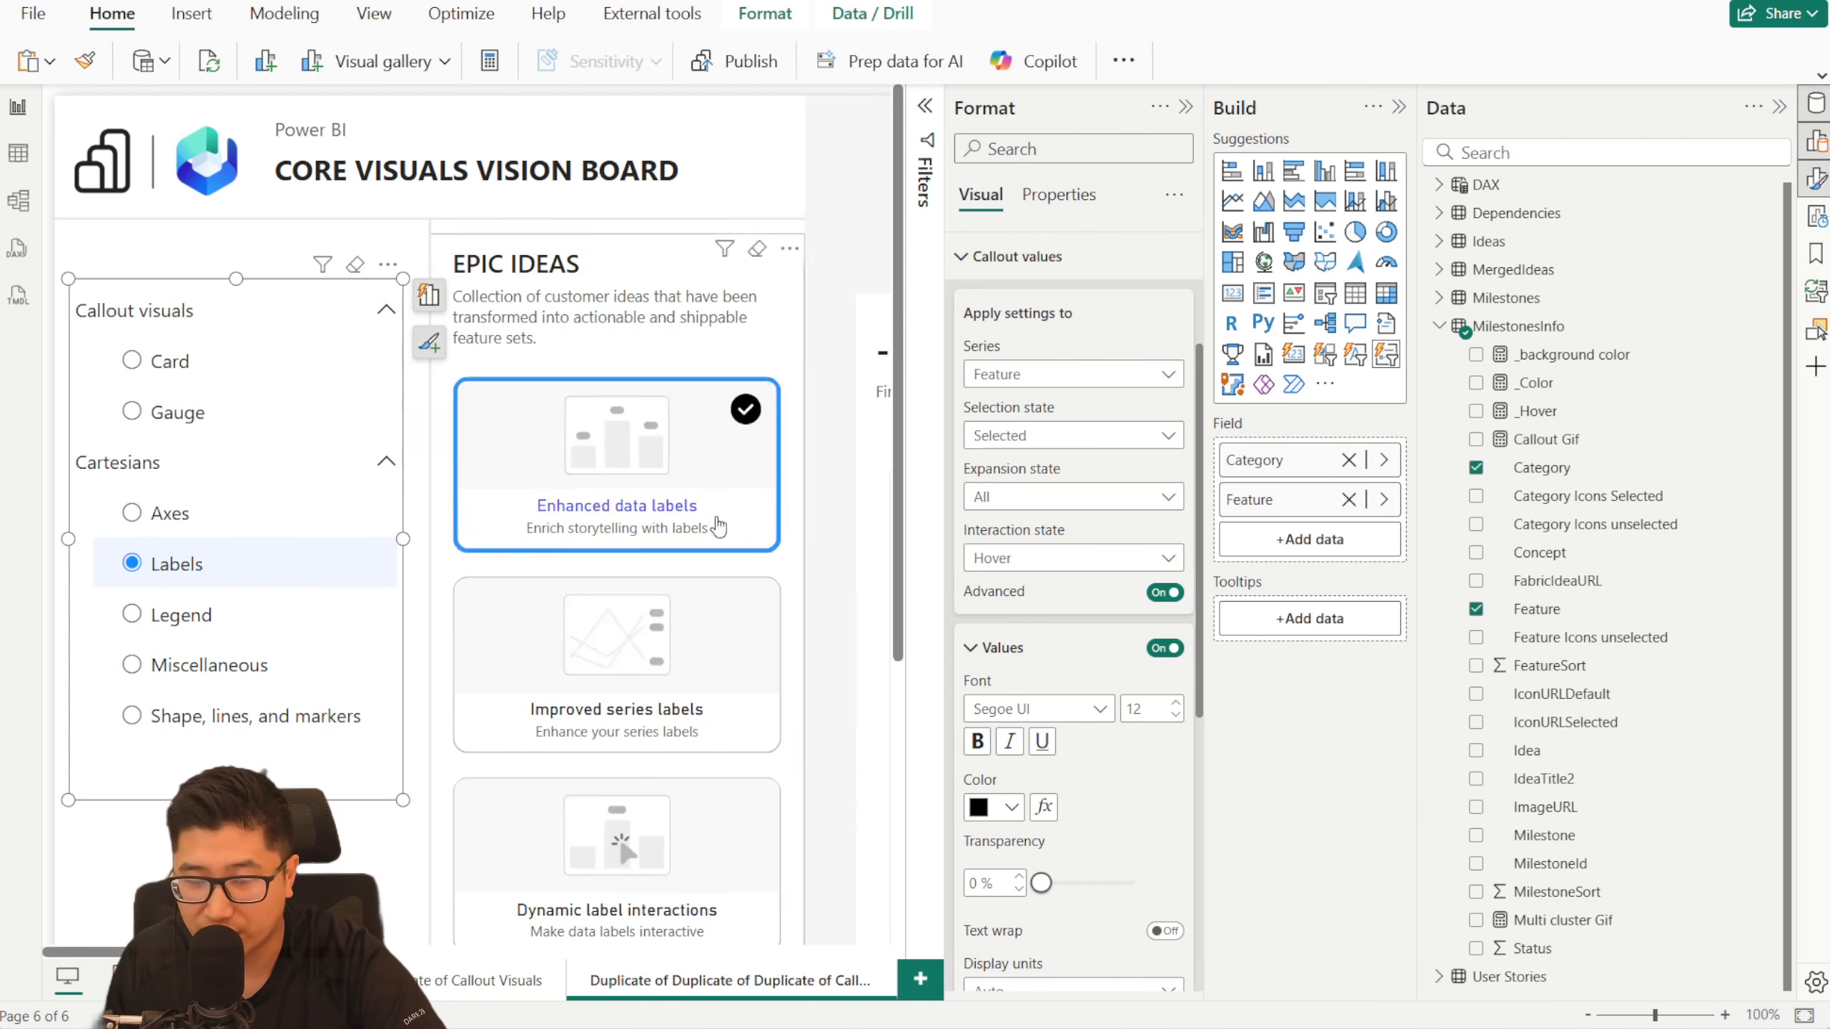
{"action": "left_click", "coordinate": [1096, 563]}
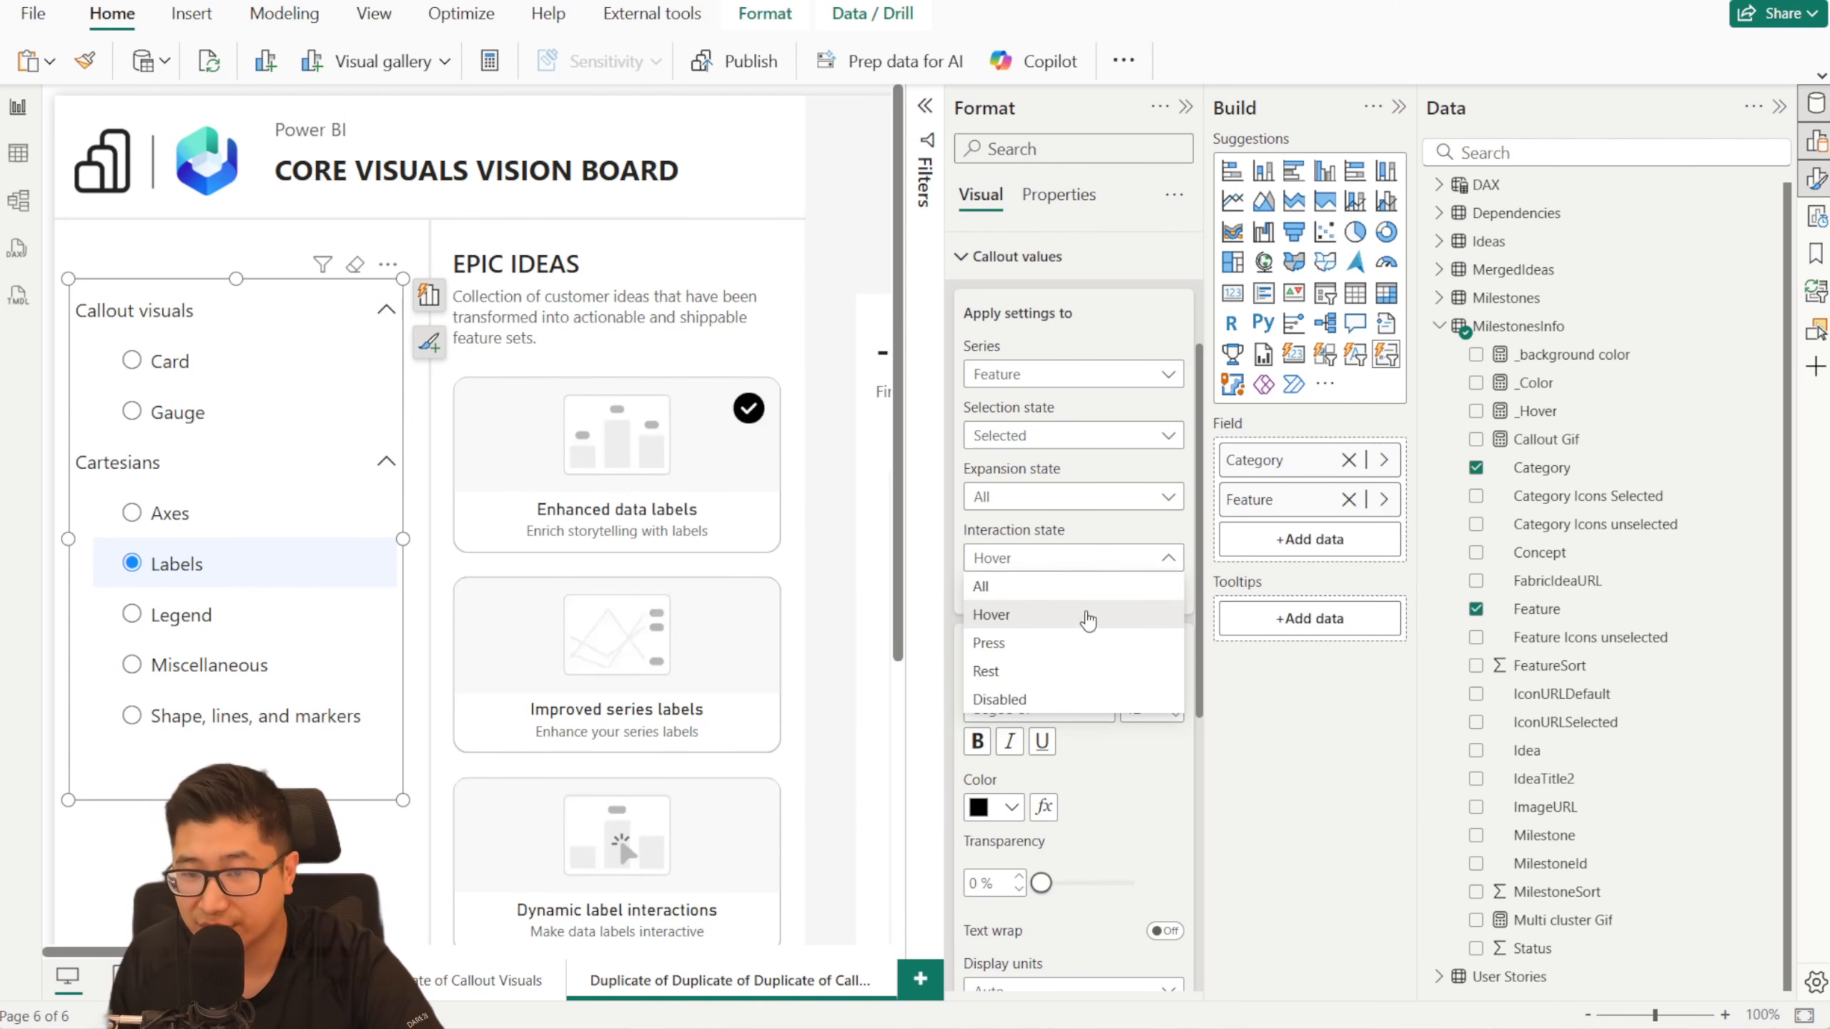
{"action": "left_click", "coordinate": [1050, 625]}
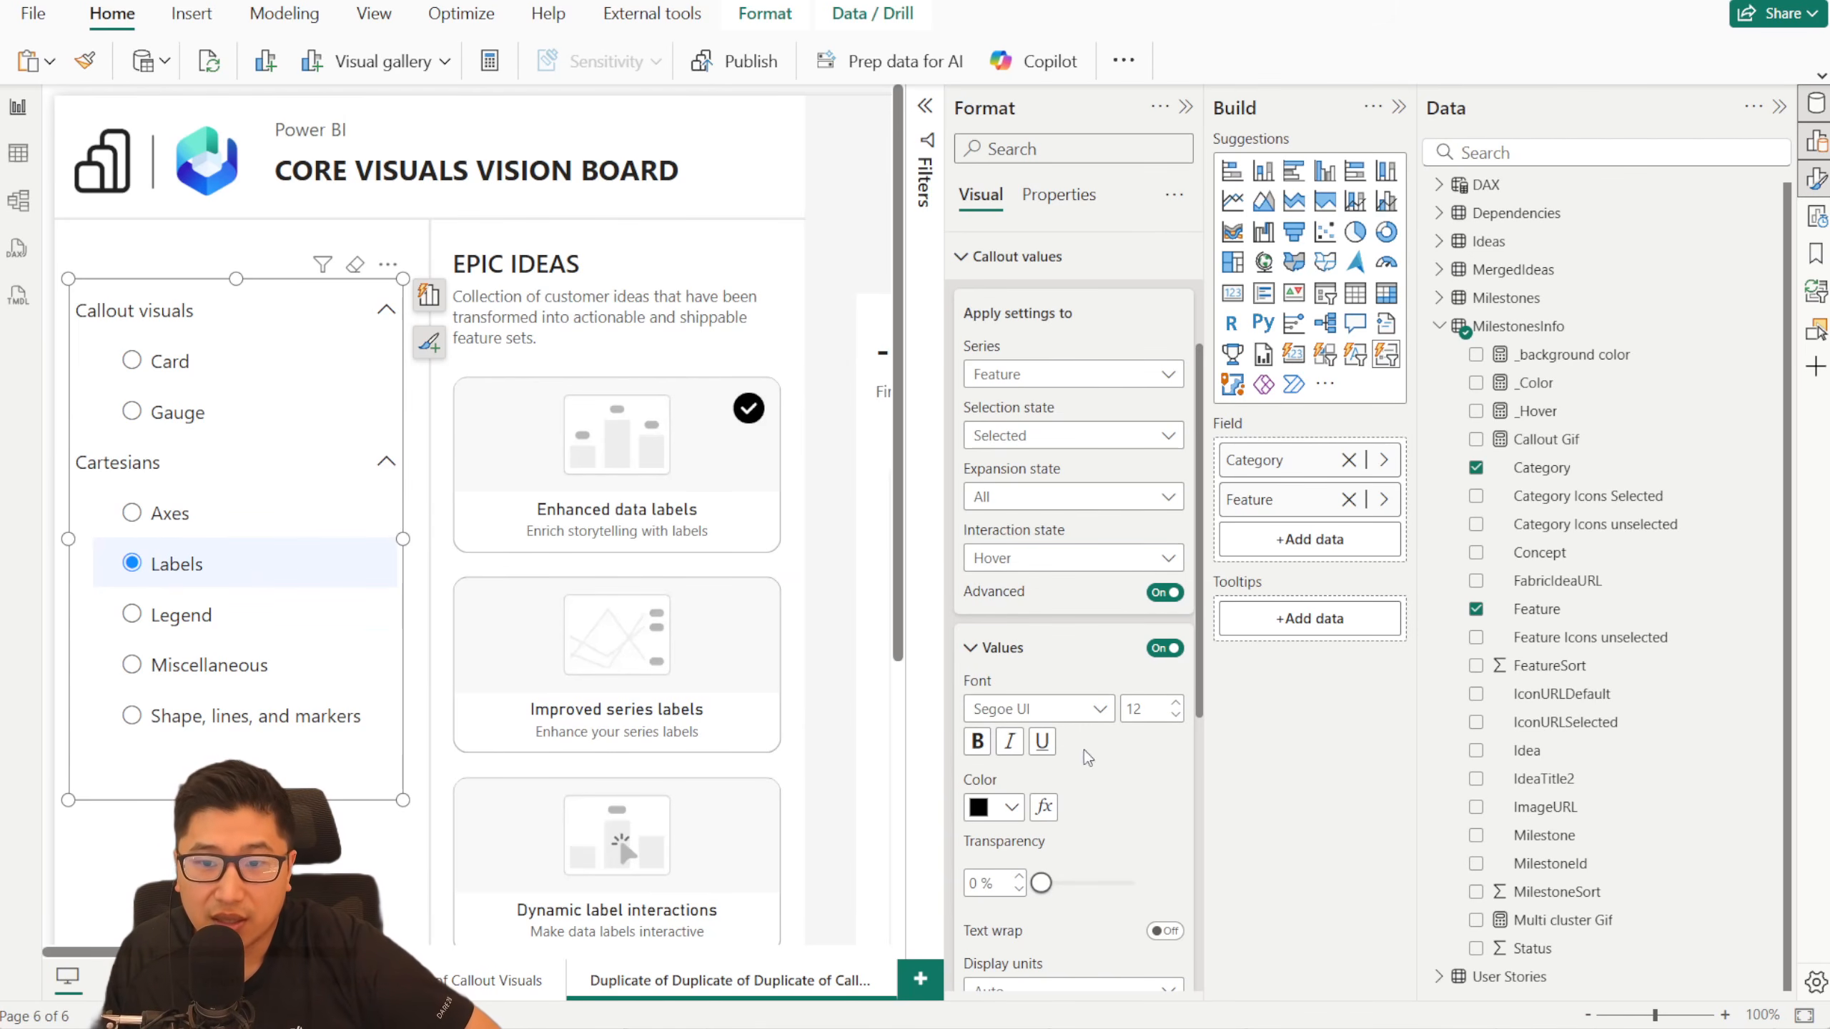
- Turn on the advanced state settings for the Feature selection icons
{"action": "left_click", "coordinate": [995, 281]}
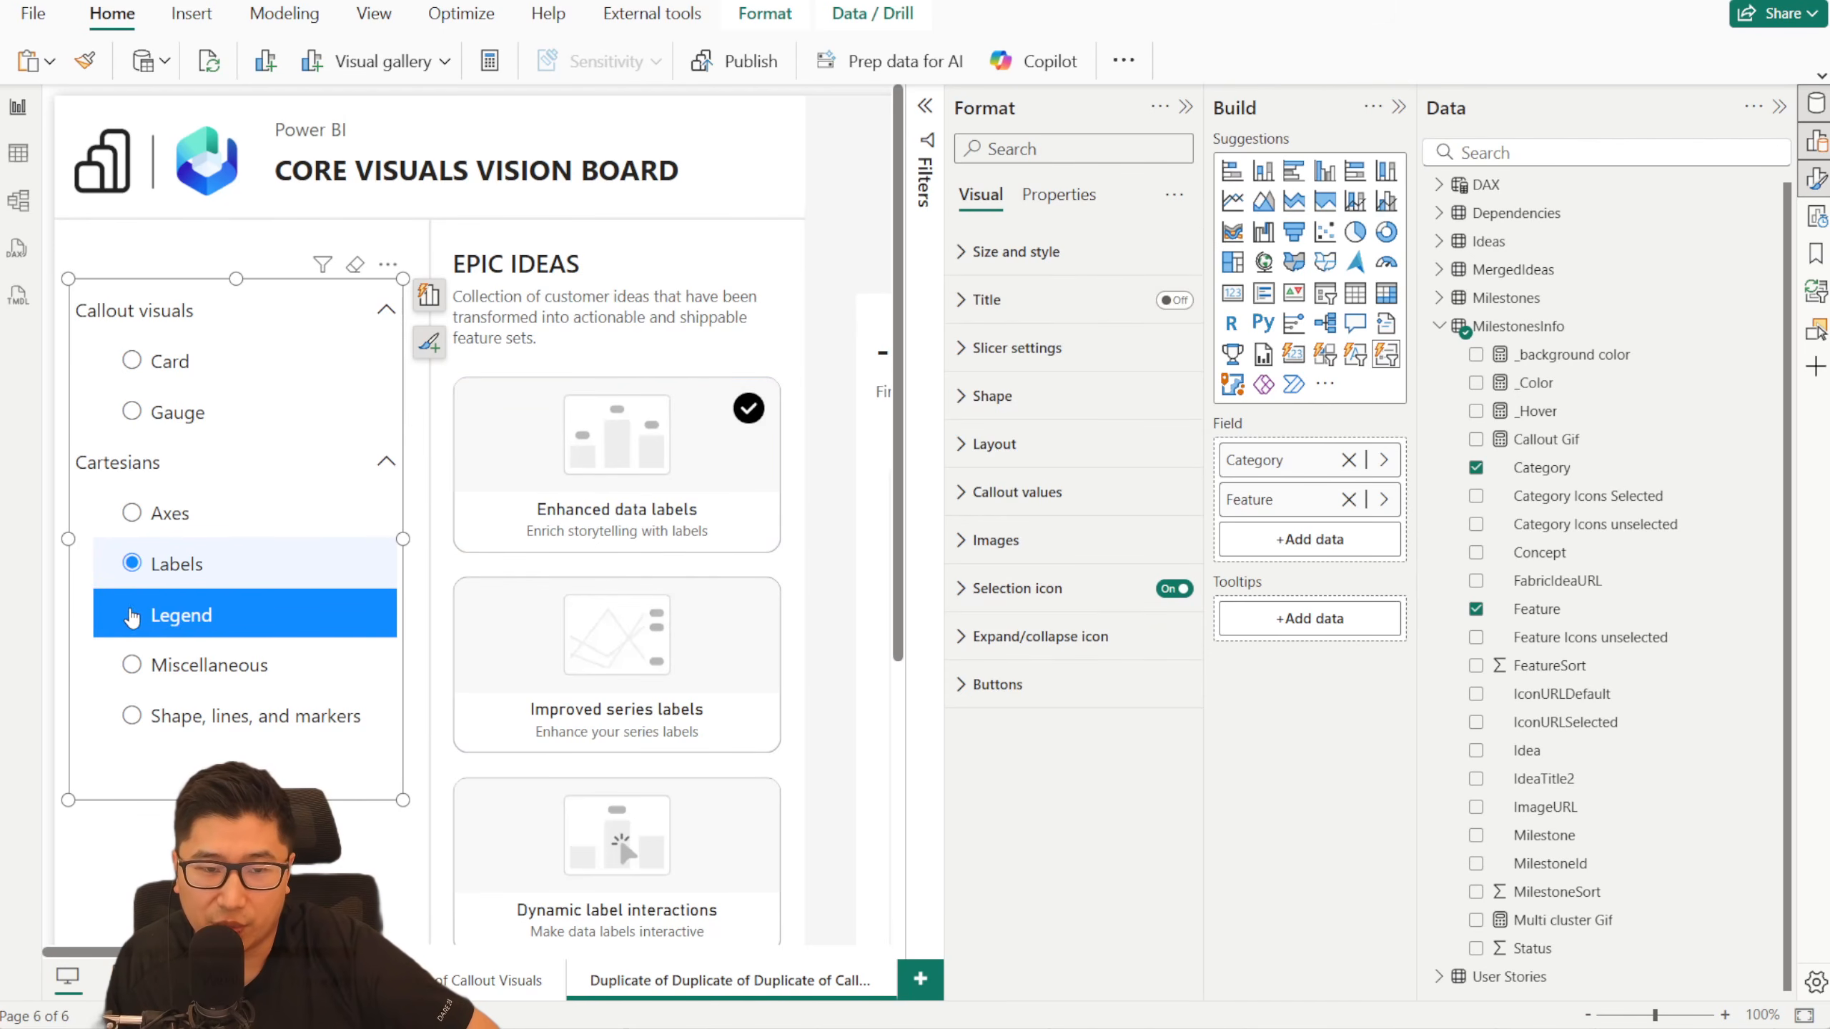
{"action": "left_click", "coordinate": [1026, 590]}
{"action": "scroll", "coordinate": [1064, 520], "scroll_direction": "down", "scroll_amount": 3}
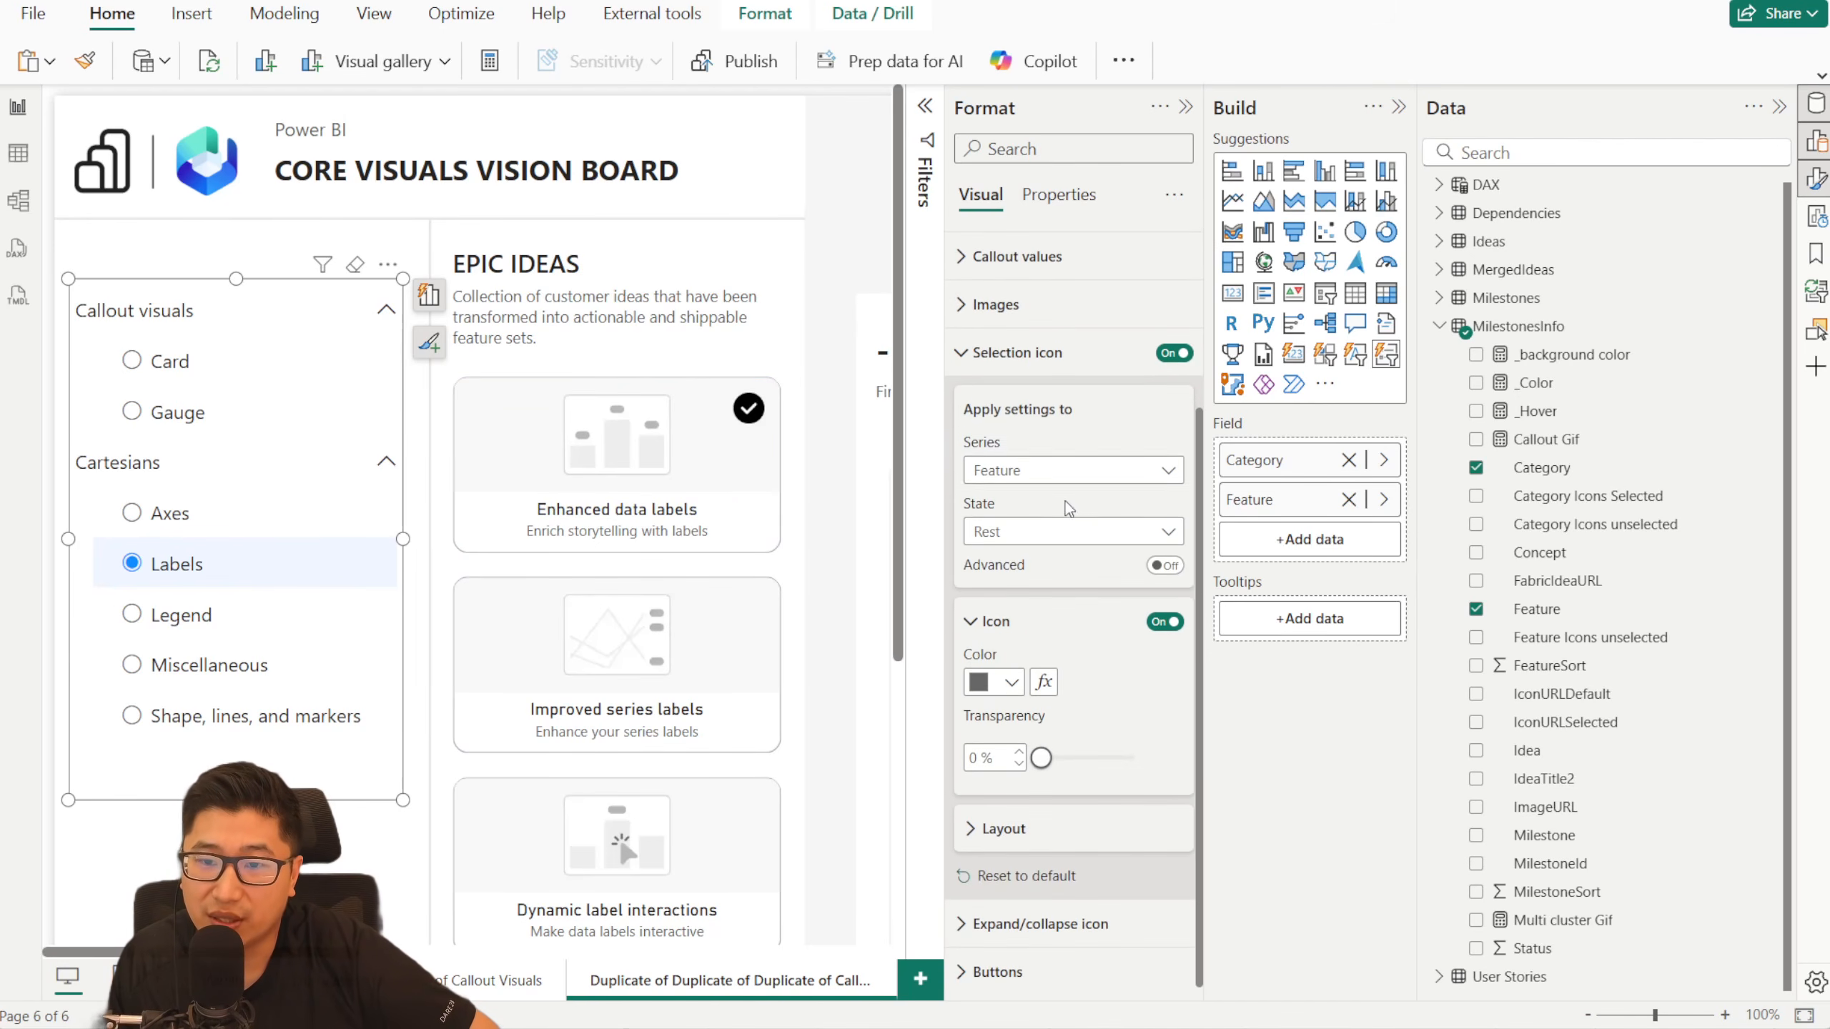
{"action": "left_click", "coordinate": [1043, 529]}
{"action": "left_click", "coordinate": [1043, 529]}
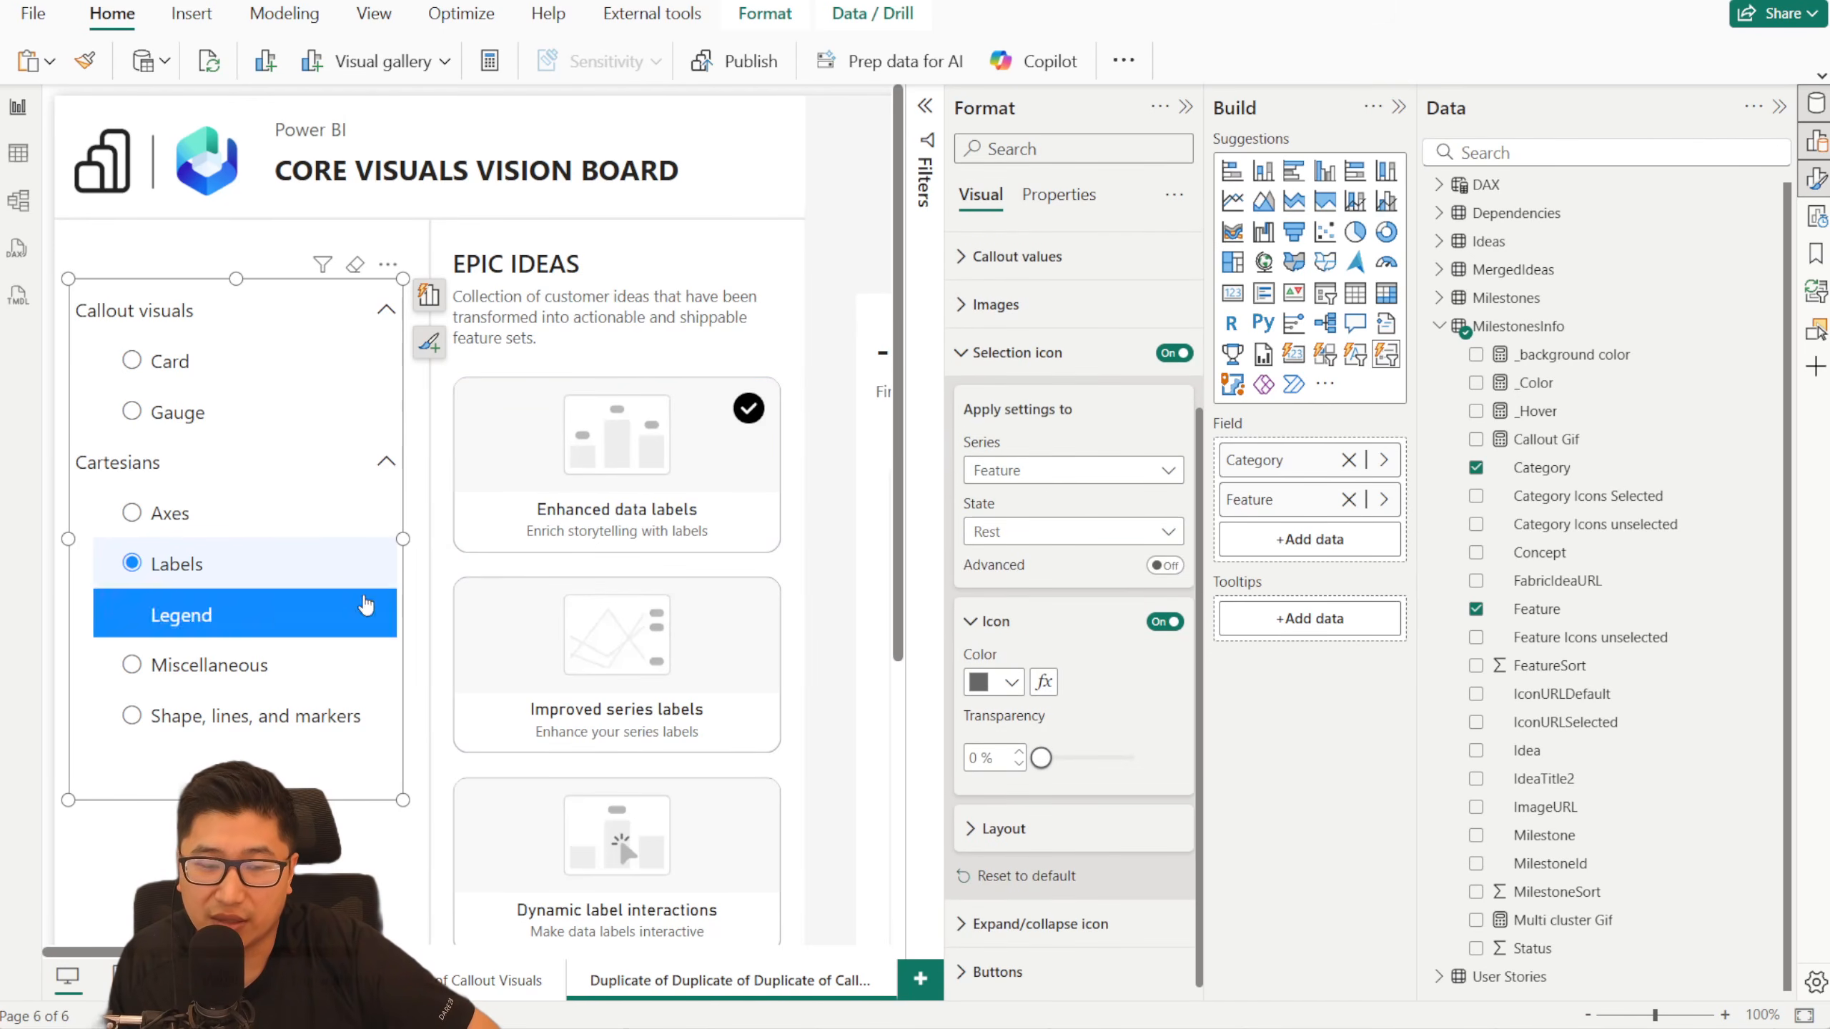
{"action": "left_click", "coordinate": [1163, 569]}
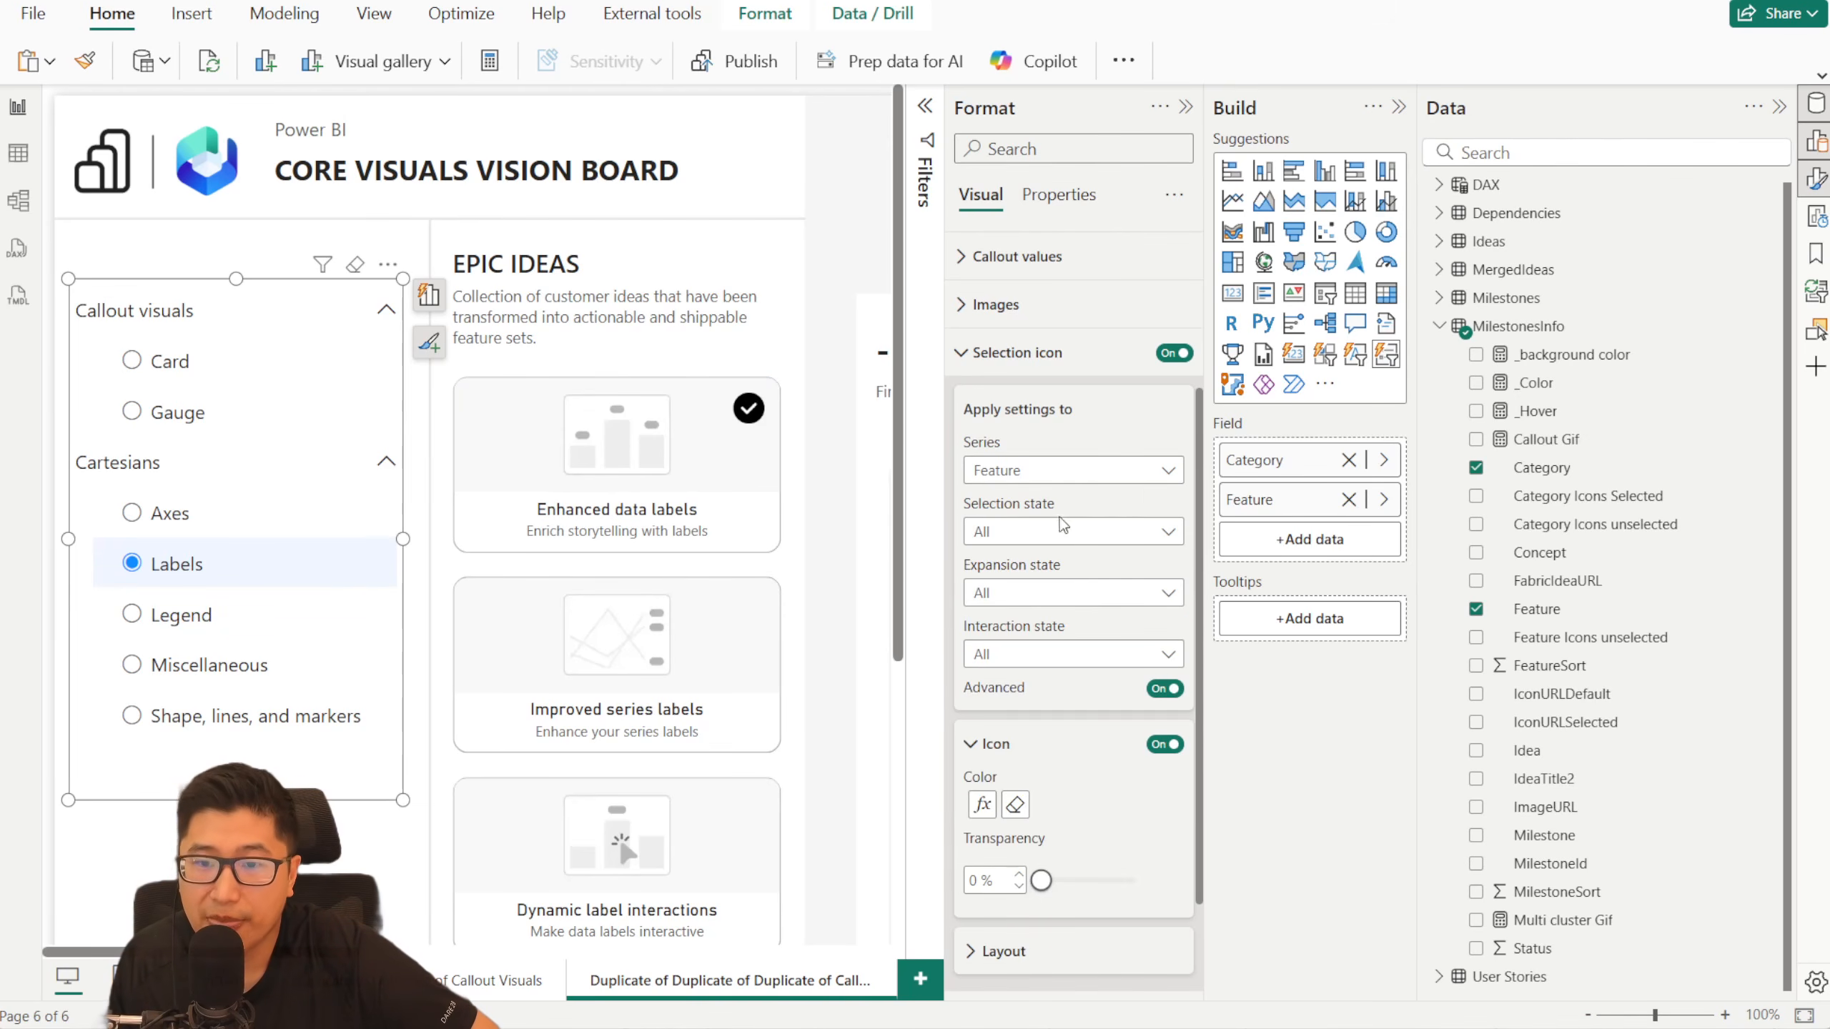
- Set the Feature selection icons' color to white for the Unselected selection state combined with the Hover interaction state
{"action": "left_click", "coordinate": [1057, 537]}
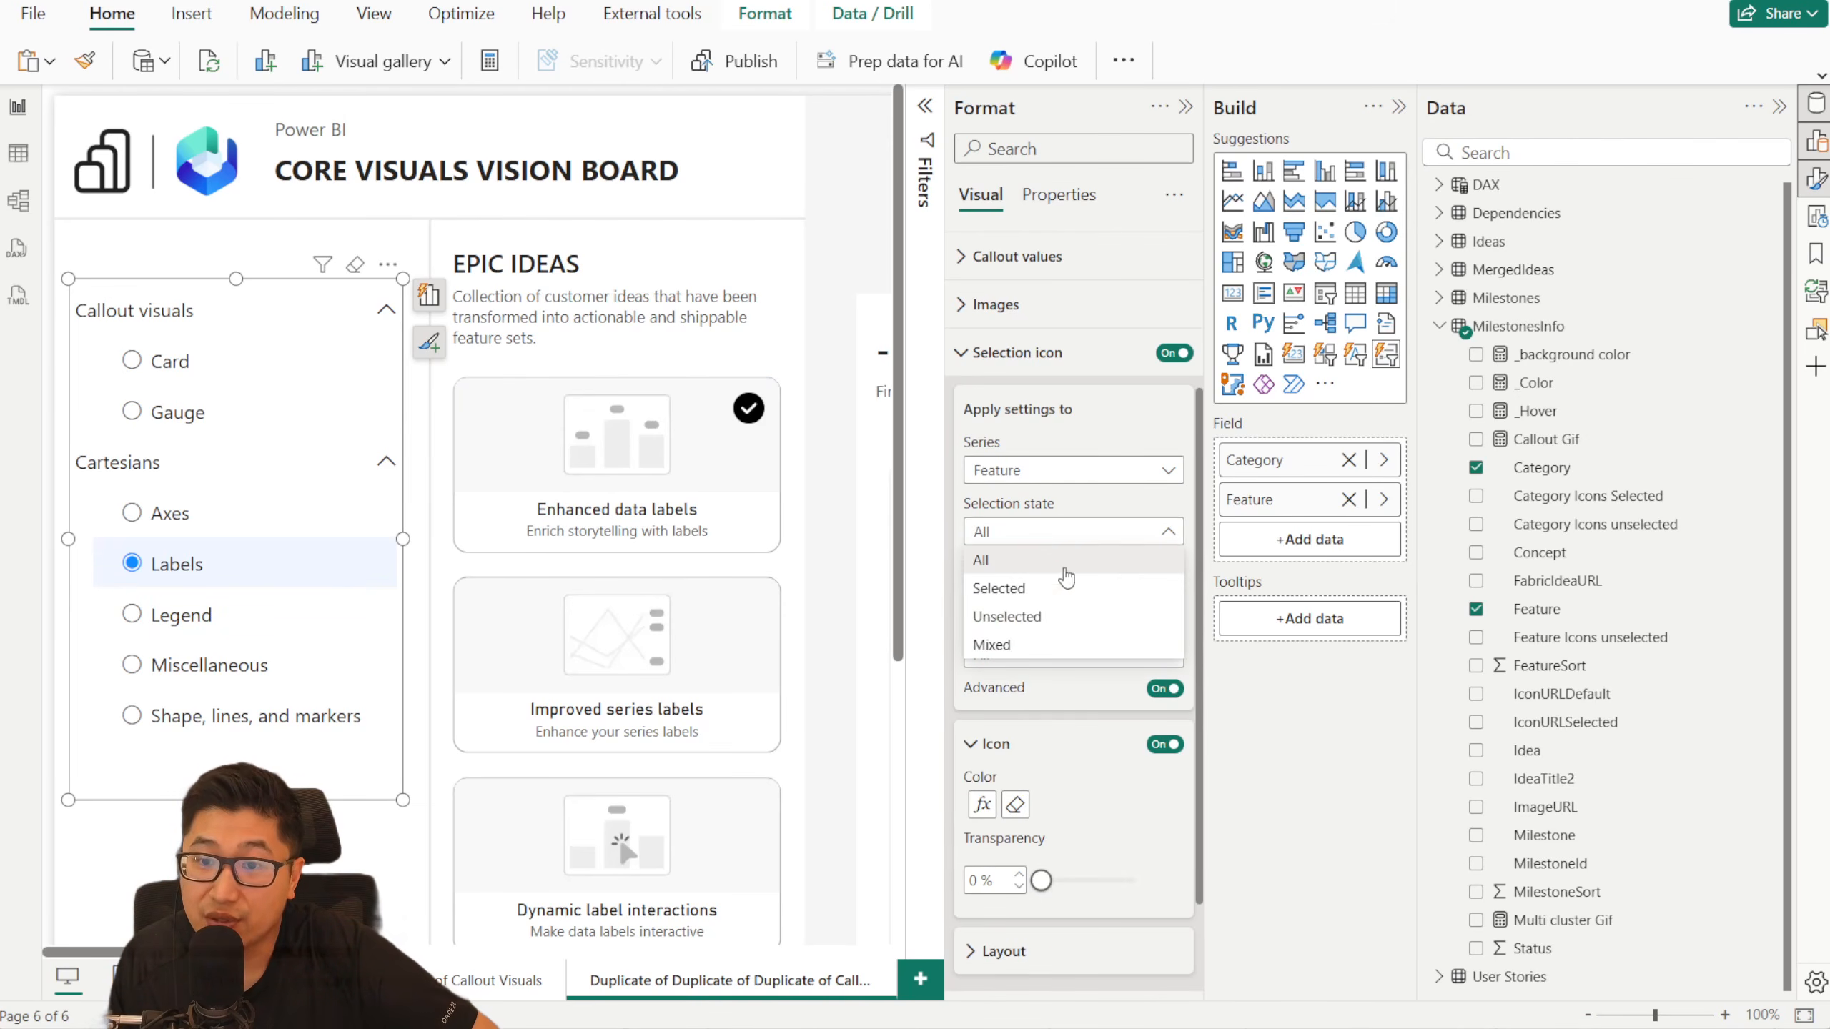
{"action": "left_click", "coordinate": [1060, 617]}
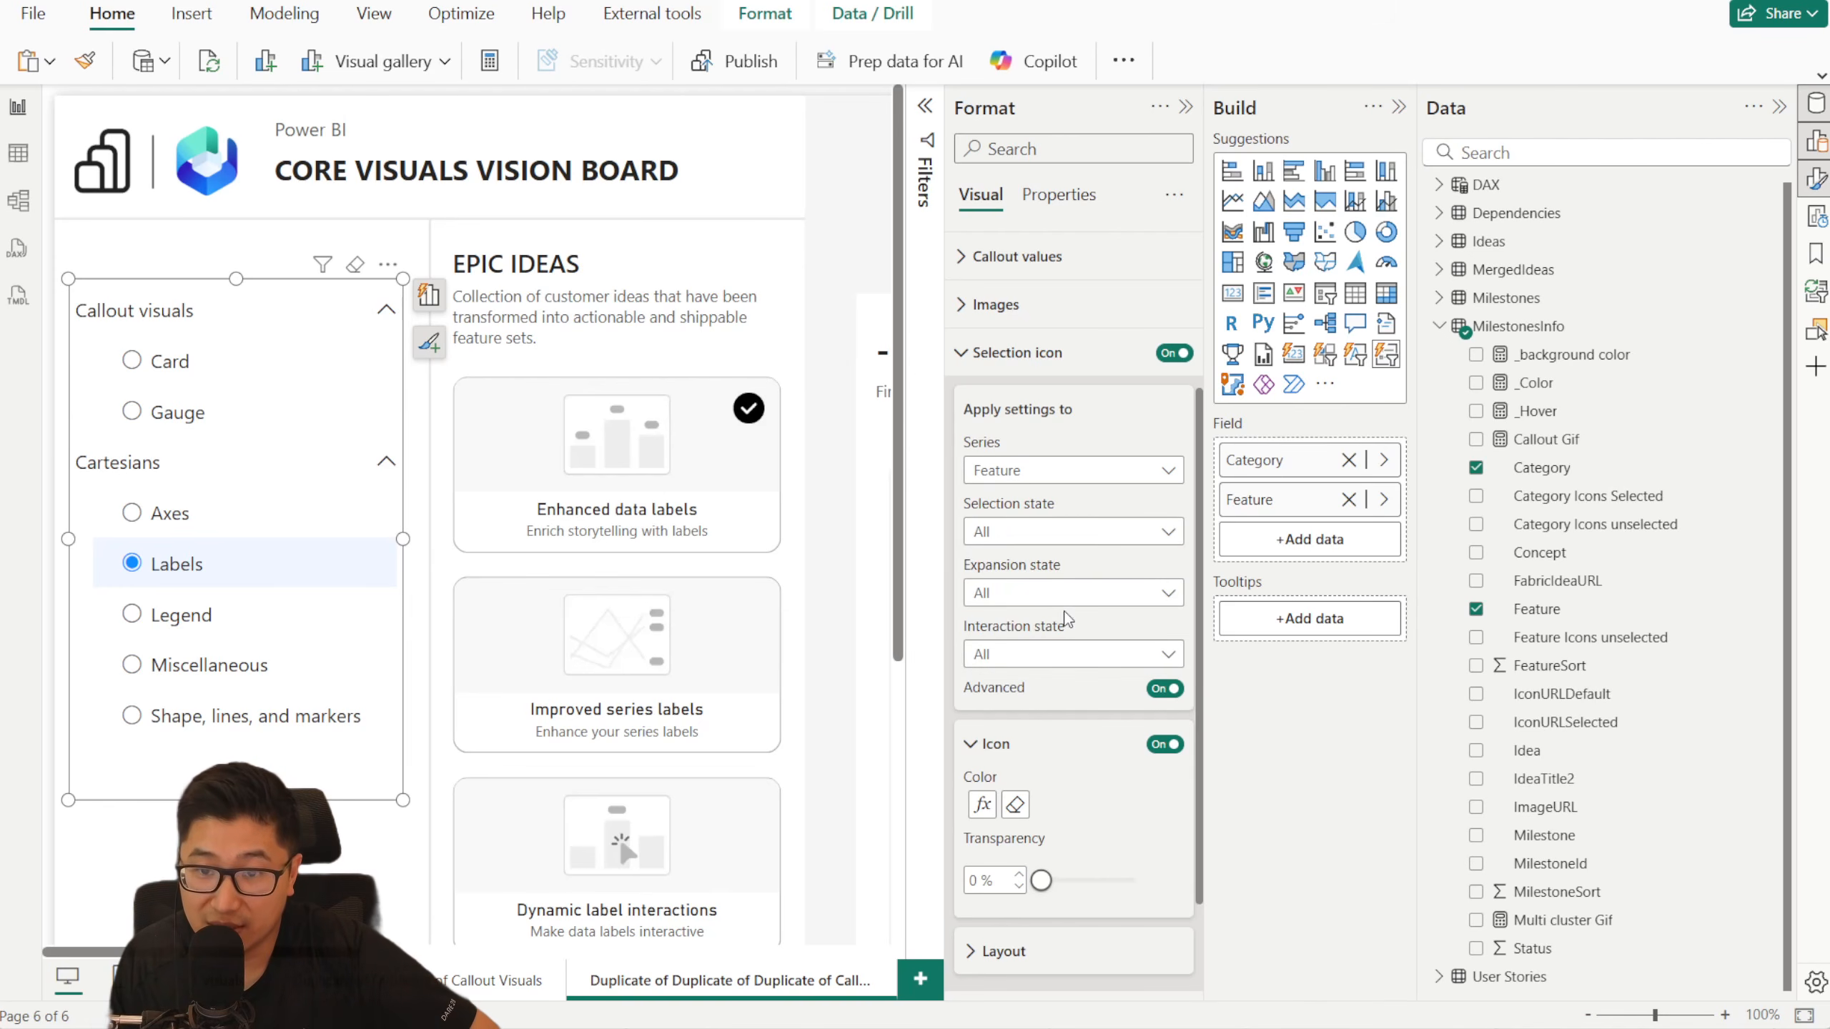
{"action": "left_click", "coordinate": [1059, 654]}
{"action": "left_click", "coordinate": [1041, 711]}
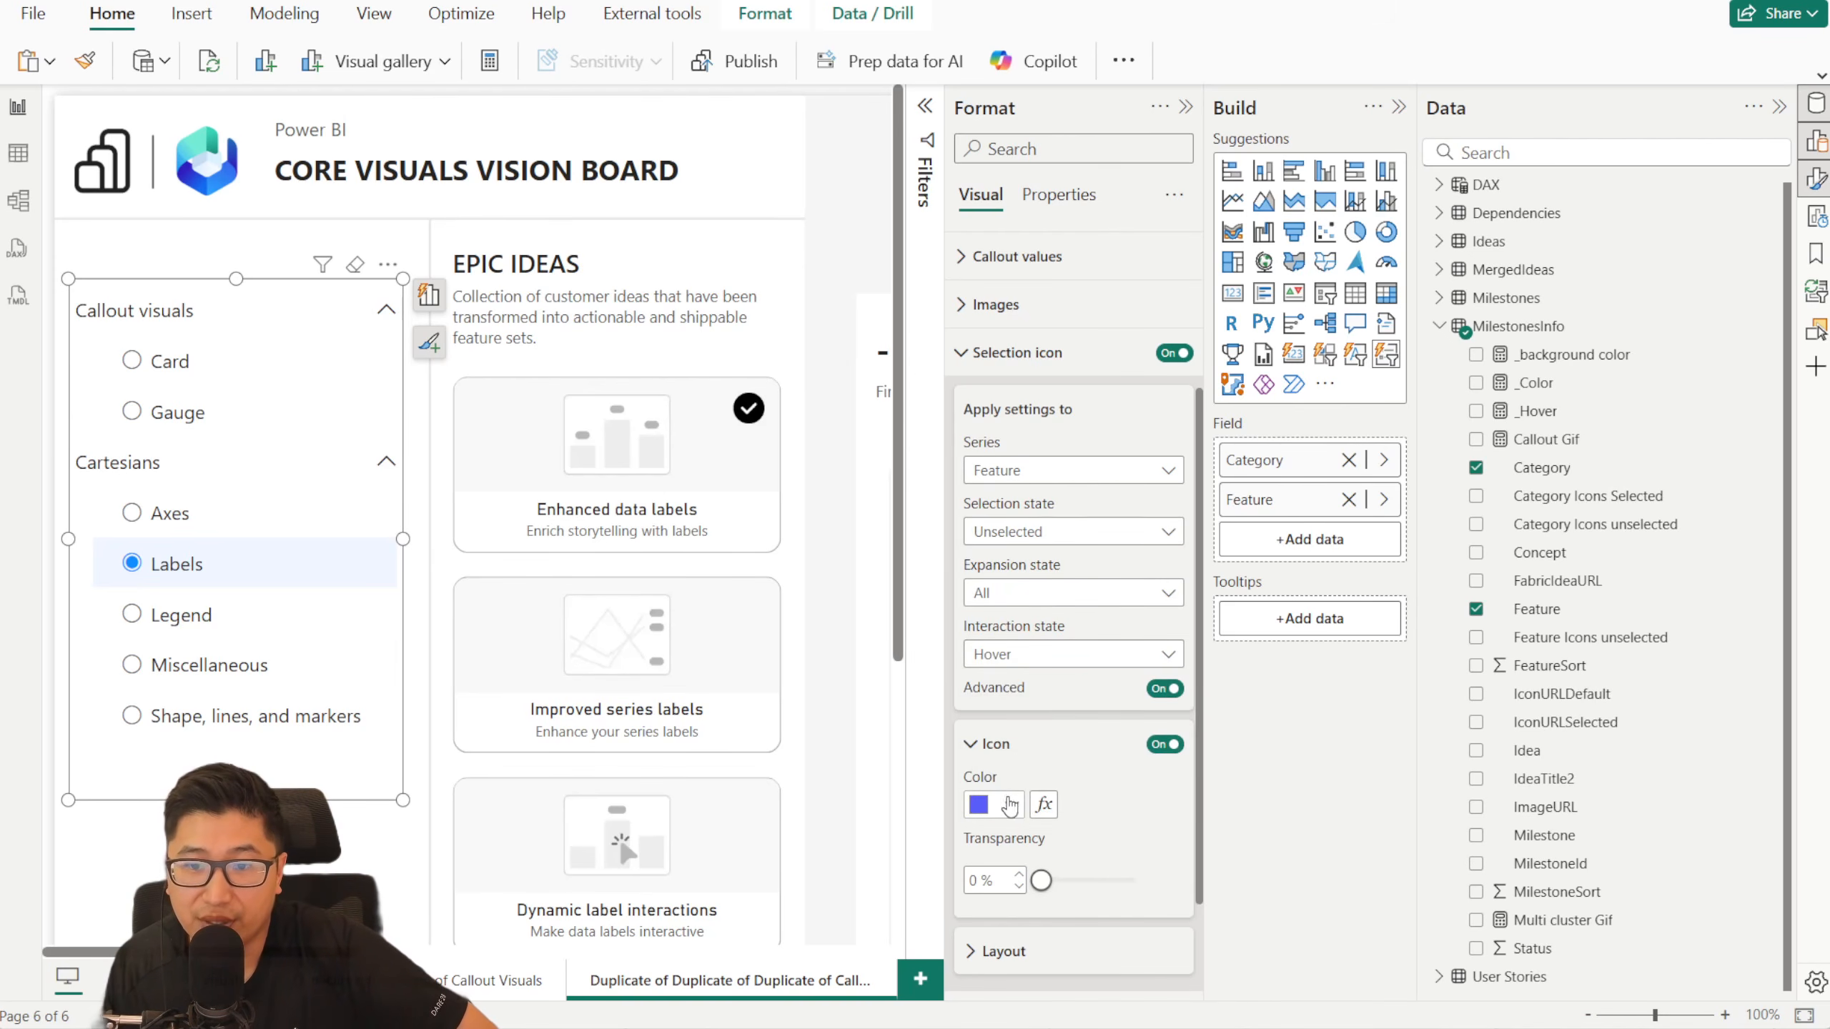
{"action": "left_click", "coordinate": [1011, 805]}
{"action": "left_click", "coordinate": [1026, 708]}
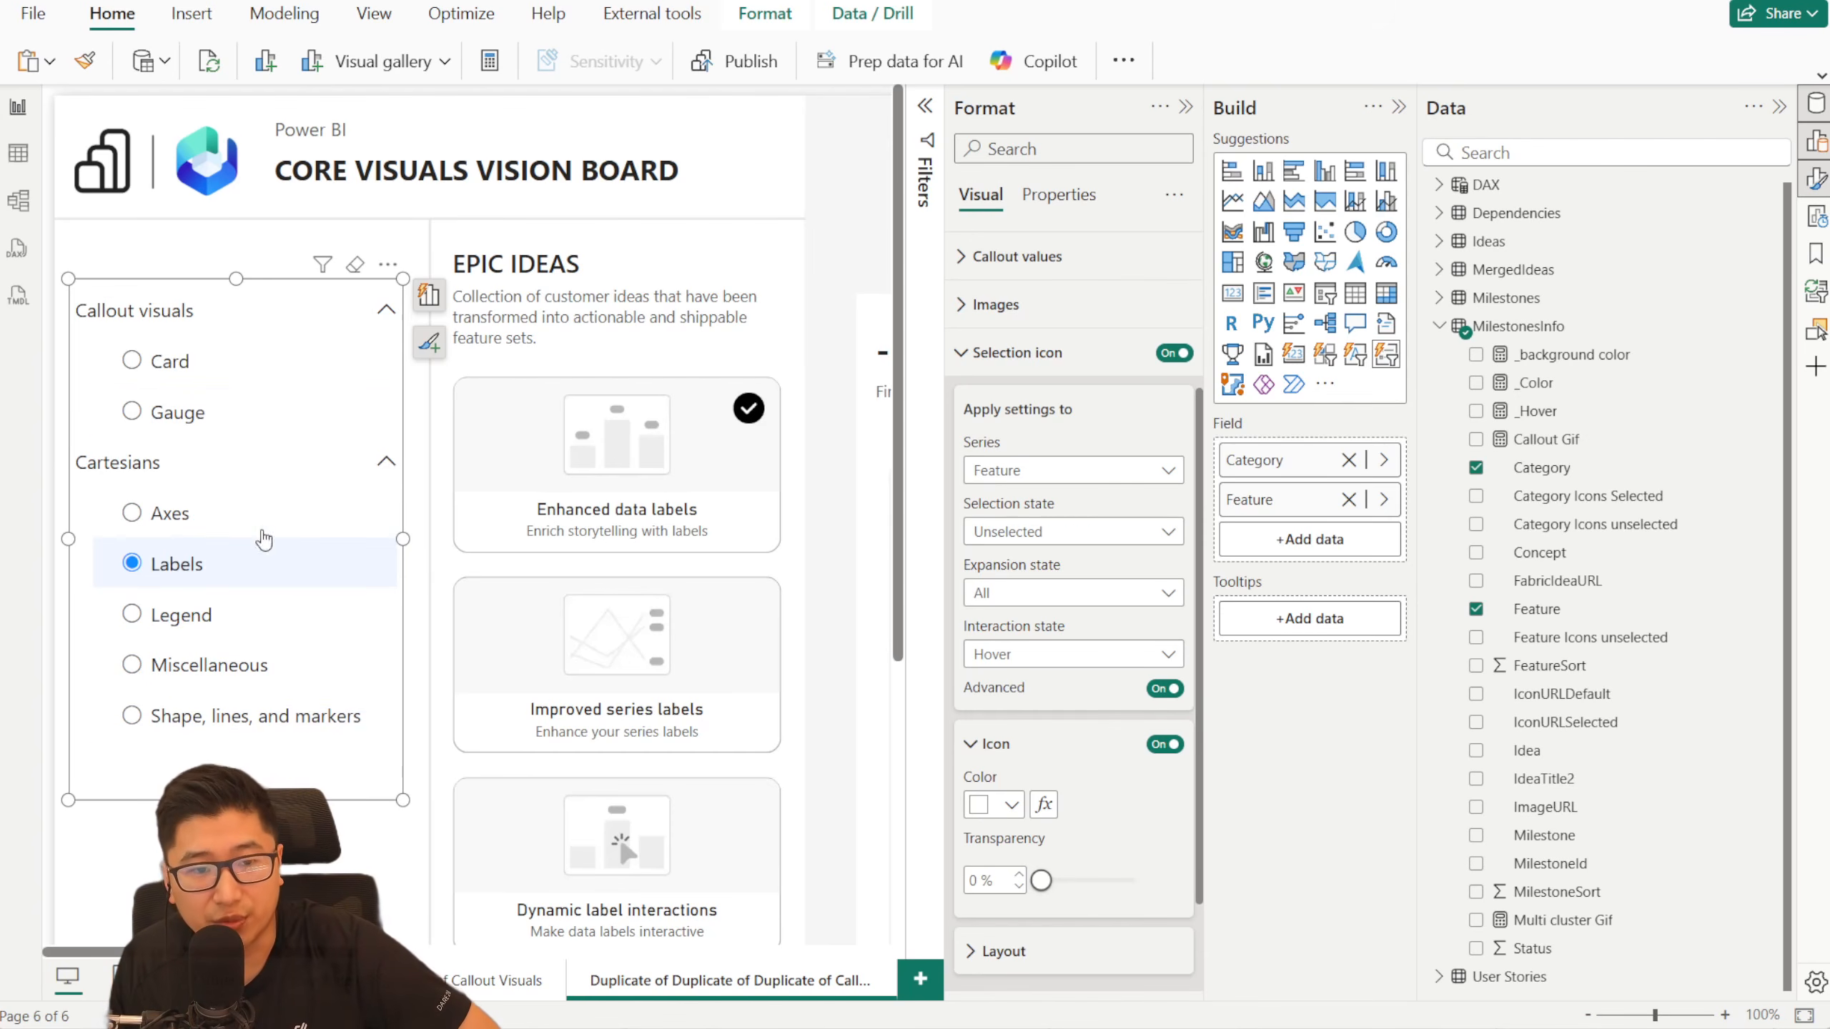
- Change the shape of the slicer's items to Rounded Rectangle
{"action": "scroll", "coordinate": [1081, 572], "scroll_direction": "up", "scroll_amount": 1}
{"action": "scroll", "coordinate": [1081, 571], "scroll_direction": "up", "scroll_amount": 3}
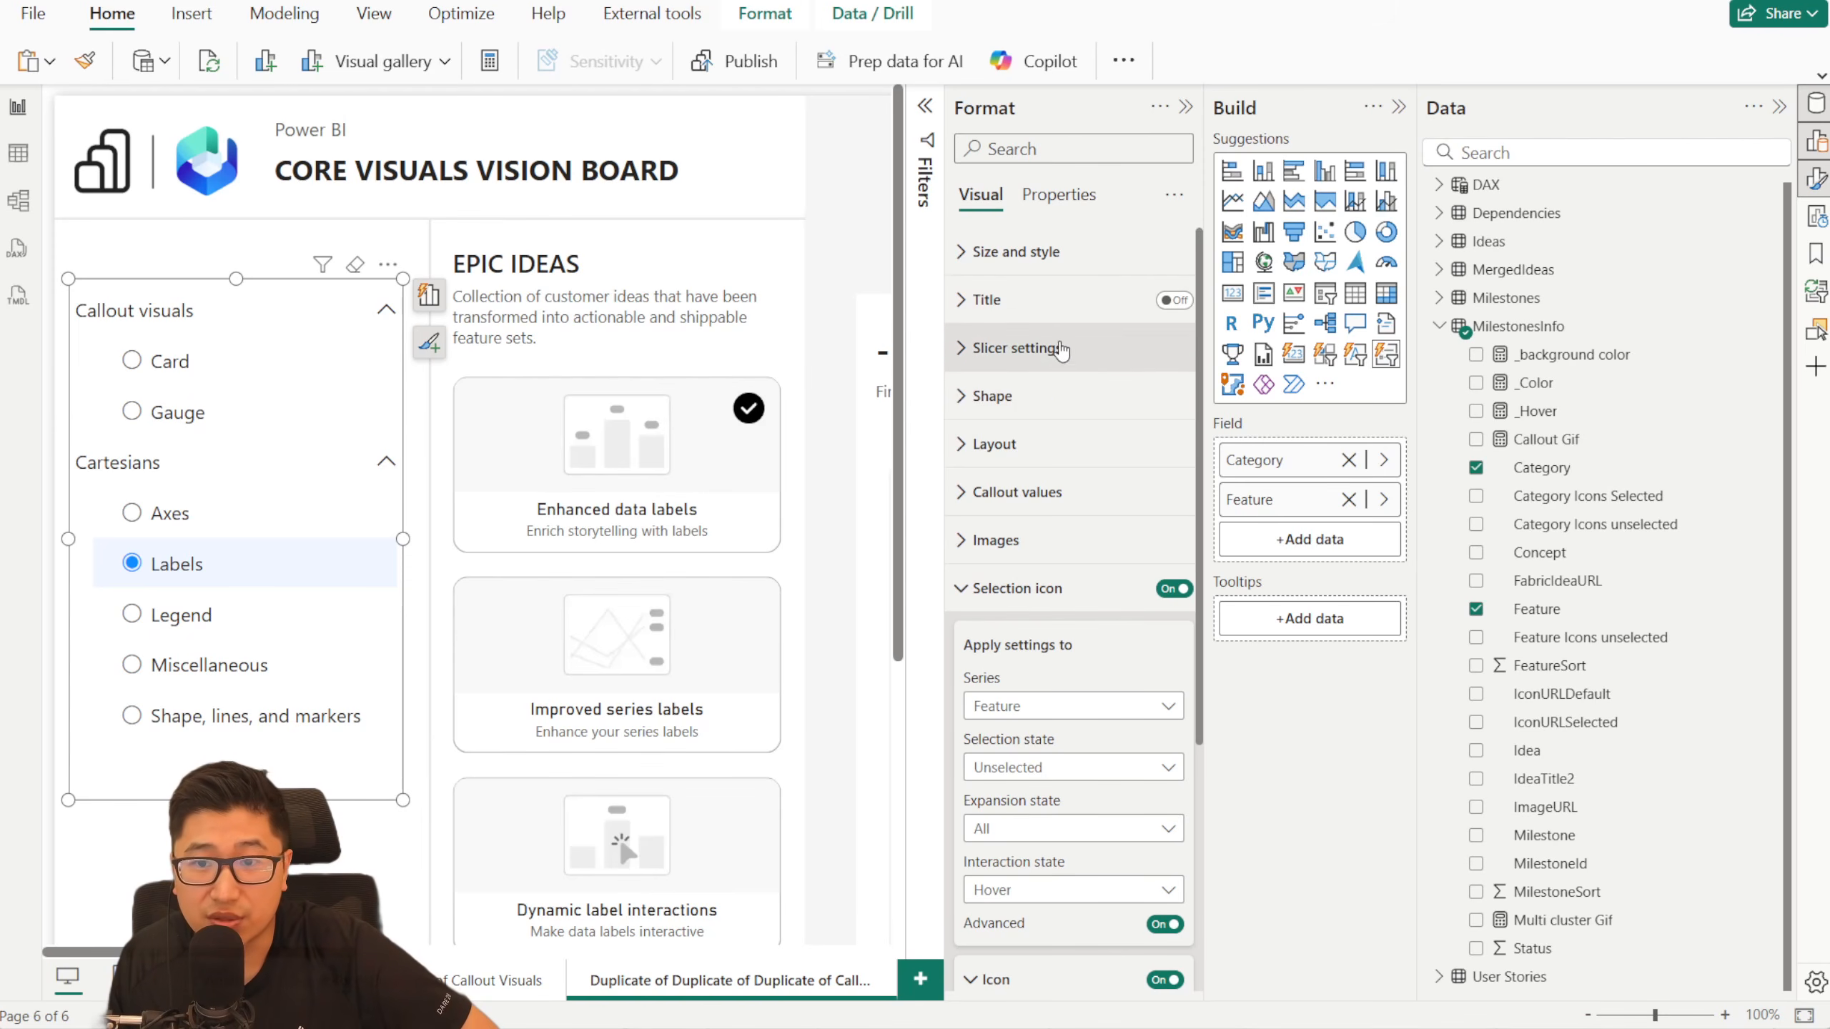
{"action": "left_click", "coordinate": [1063, 398]}
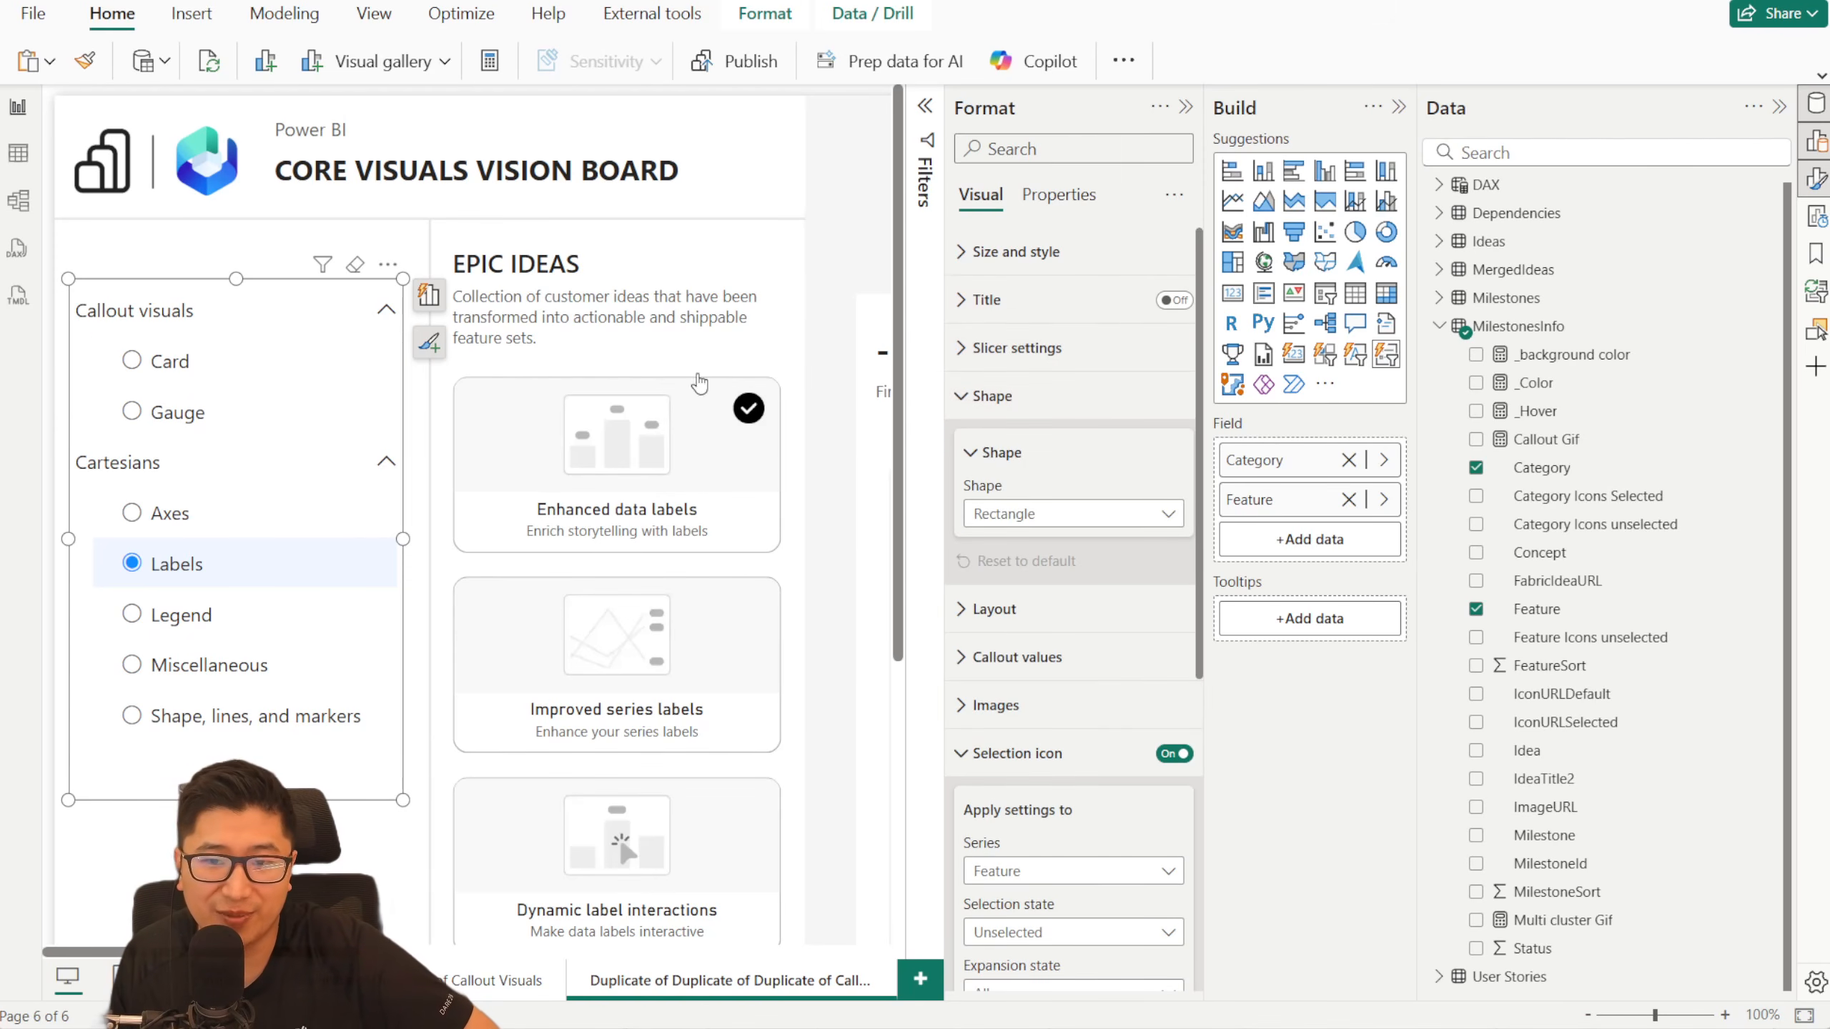
{"action": "left_click", "coordinate": [1090, 517]}
{"action": "left_click", "coordinate": [1062, 572]}
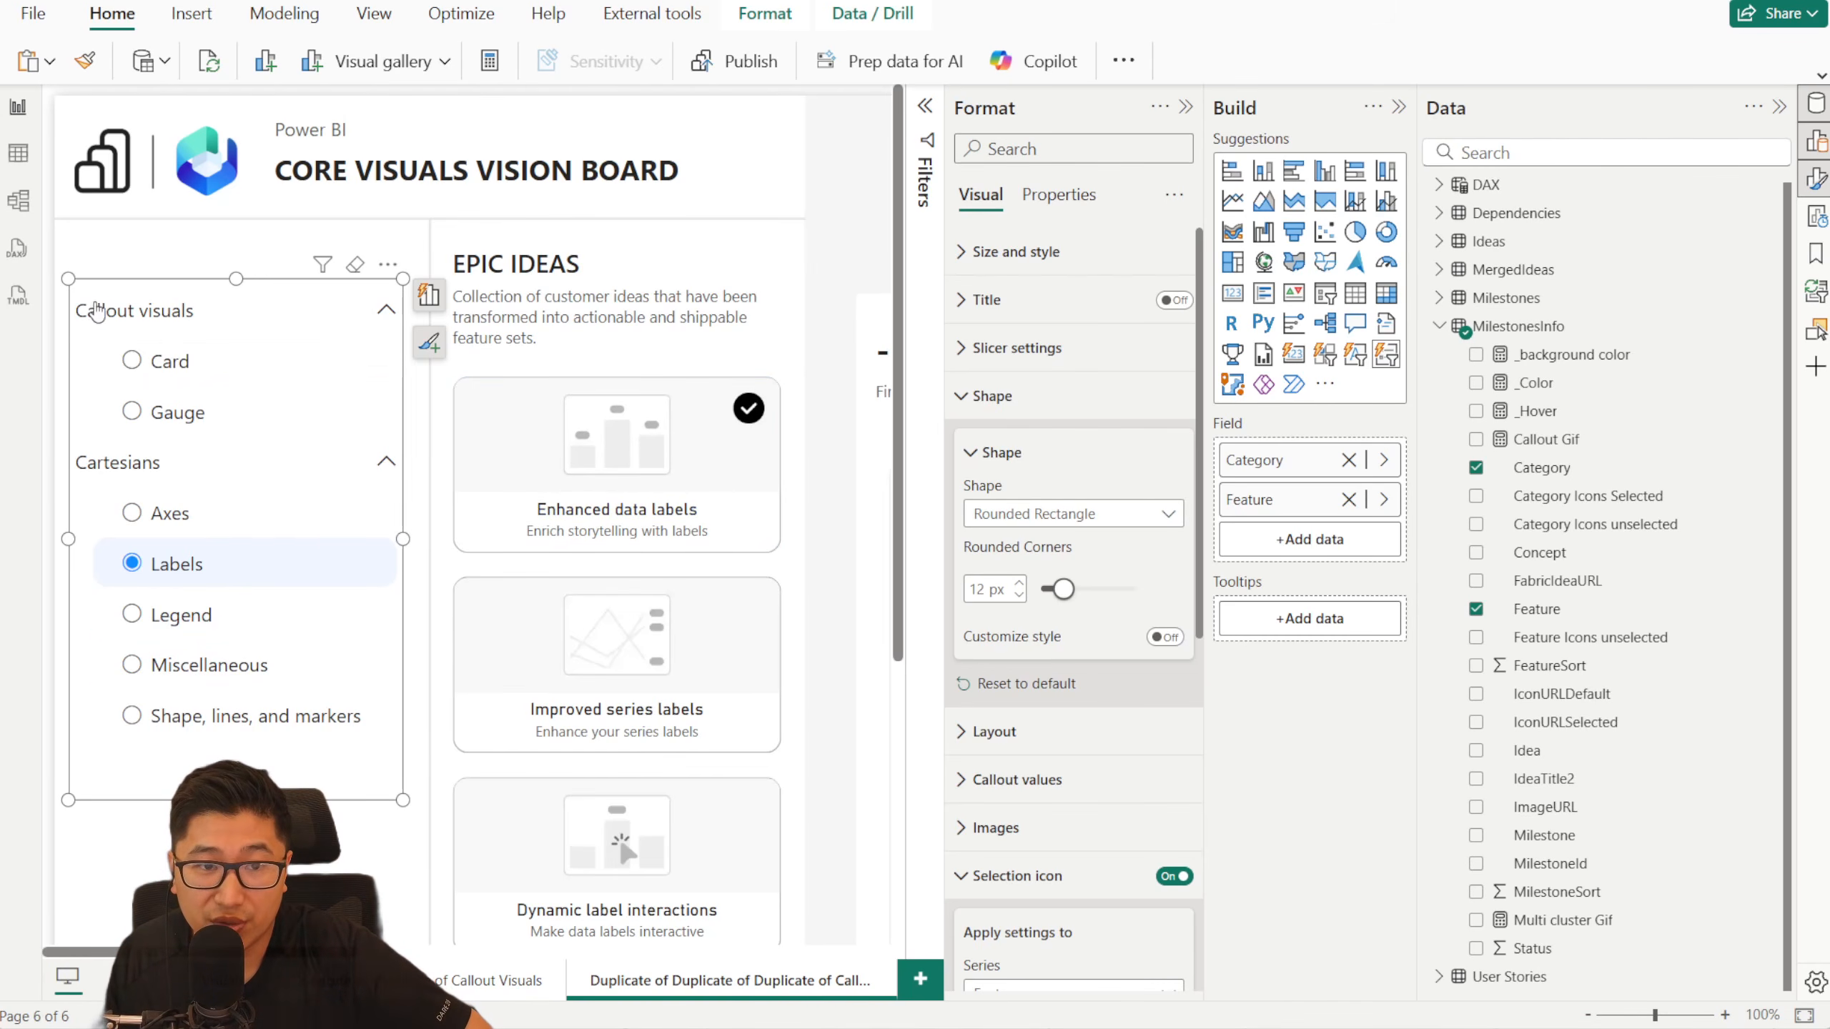
- Test the slicer by selecting Callout visuals, Cartesians, Card and Axes in turn, and collapse and re-expand the Cartesians group
{"action": "left_click", "coordinate": [277, 294]}
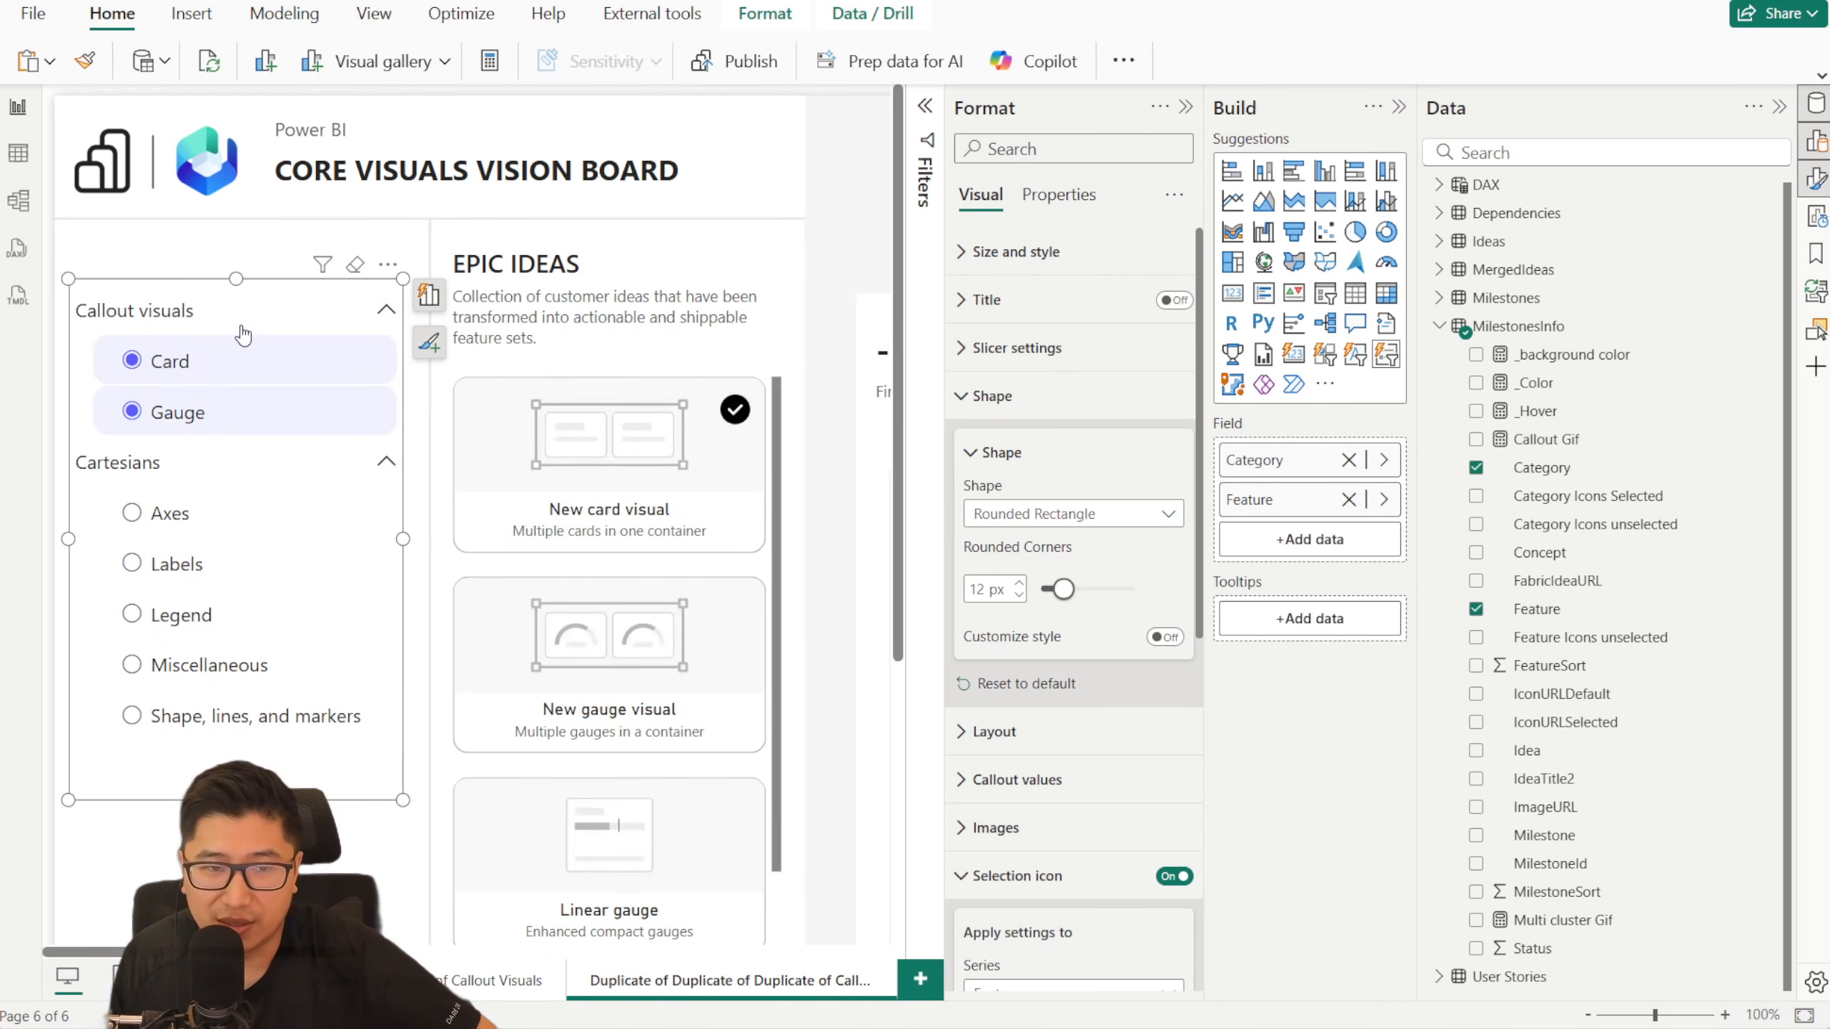
{"action": "left_click", "coordinate": [149, 476]}
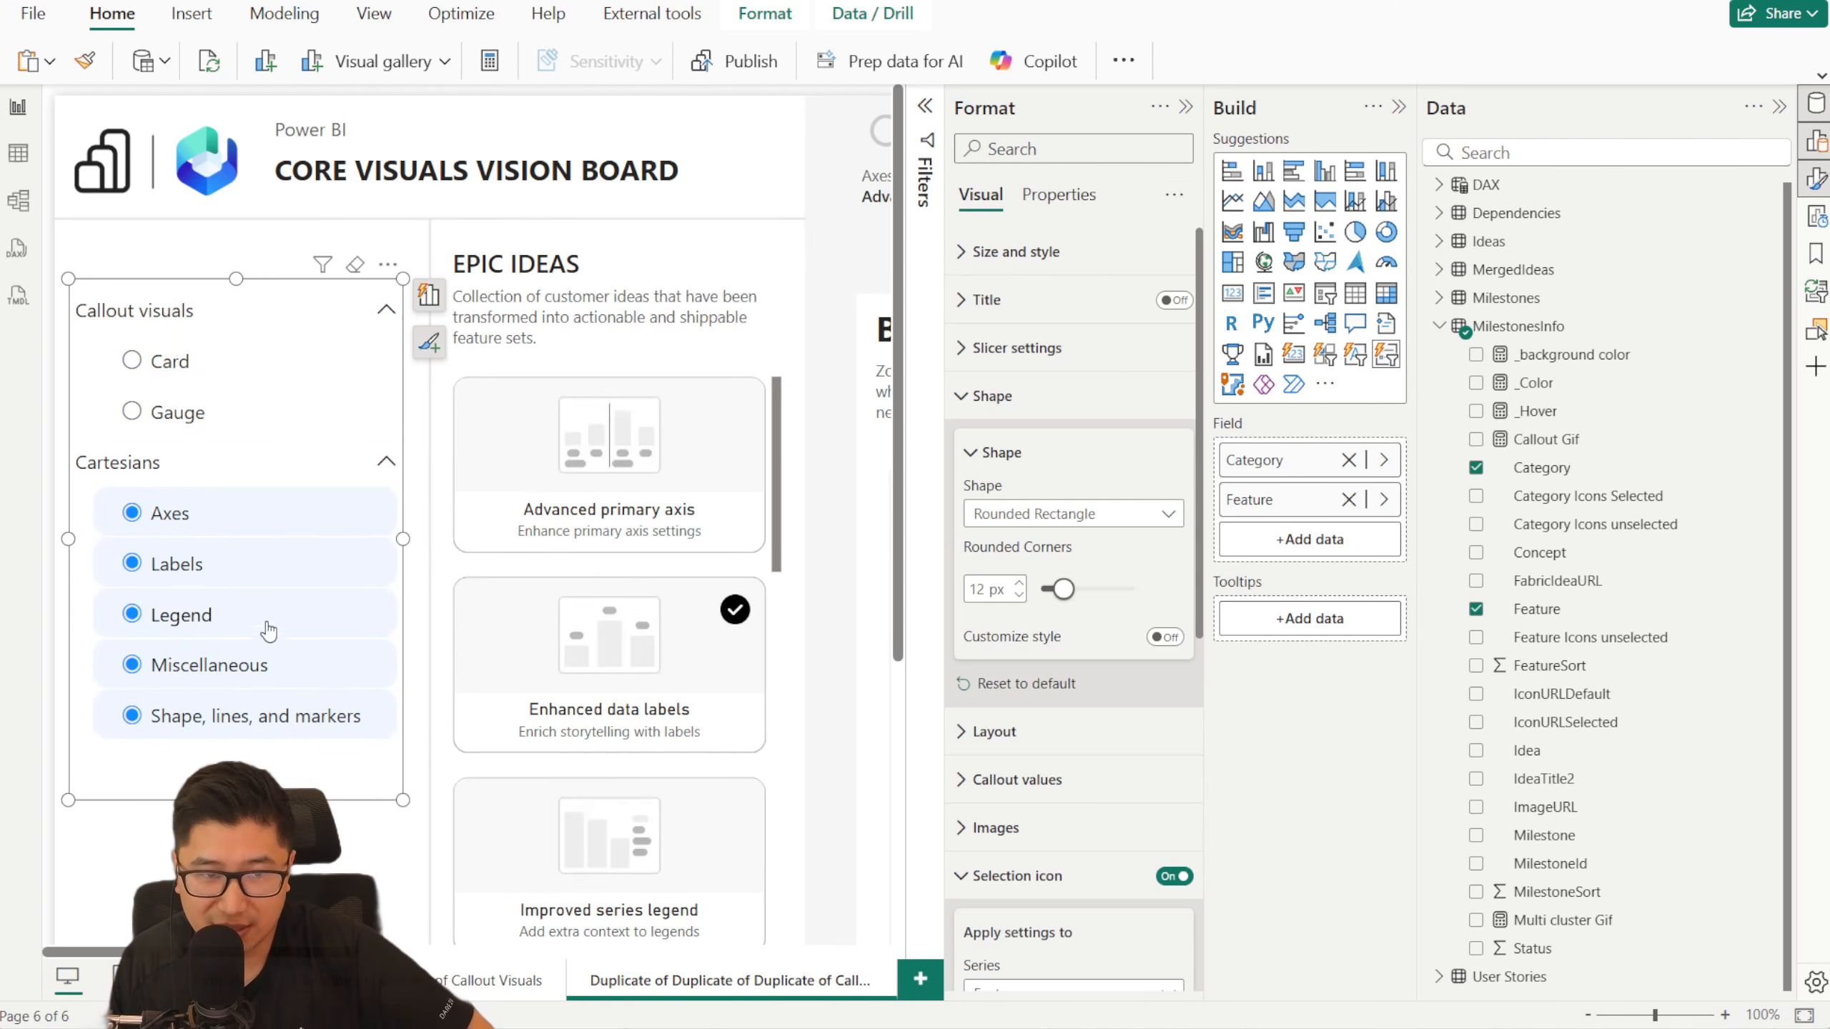
{"action": "left_click", "coordinate": [238, 360]}
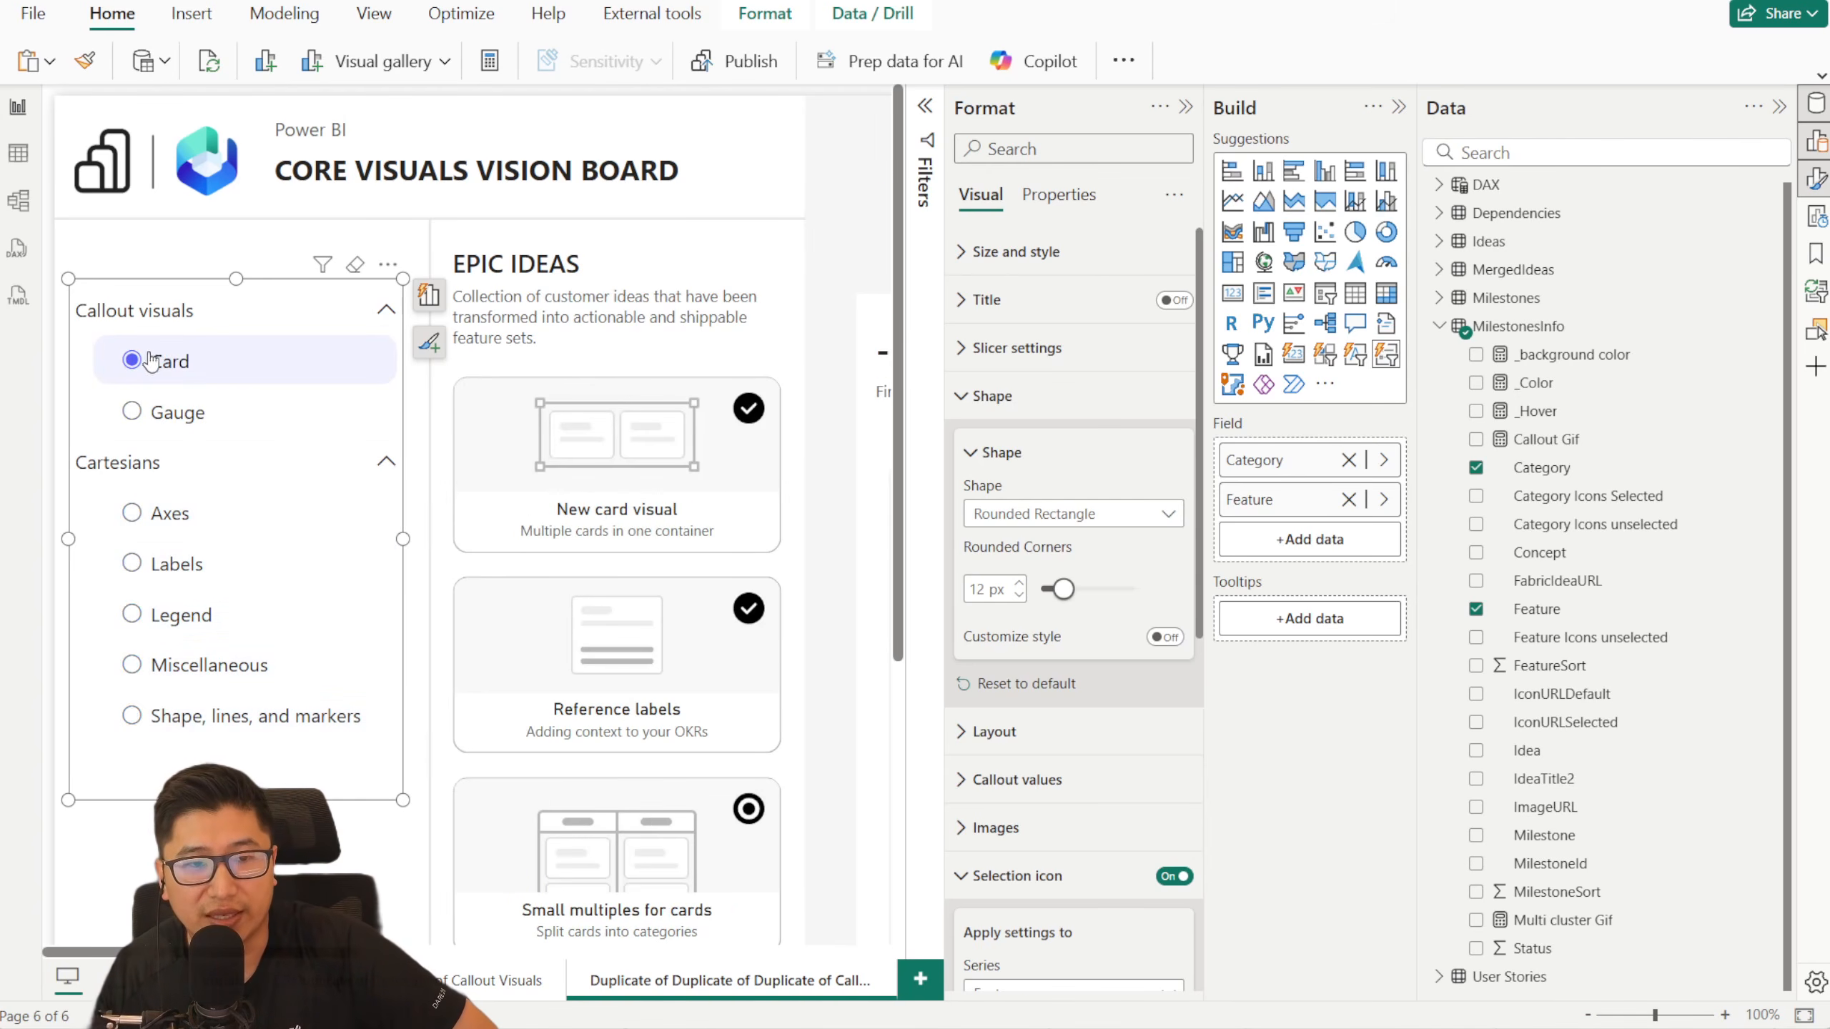
{"action": "left_click", "coordinate": [206, 525]}
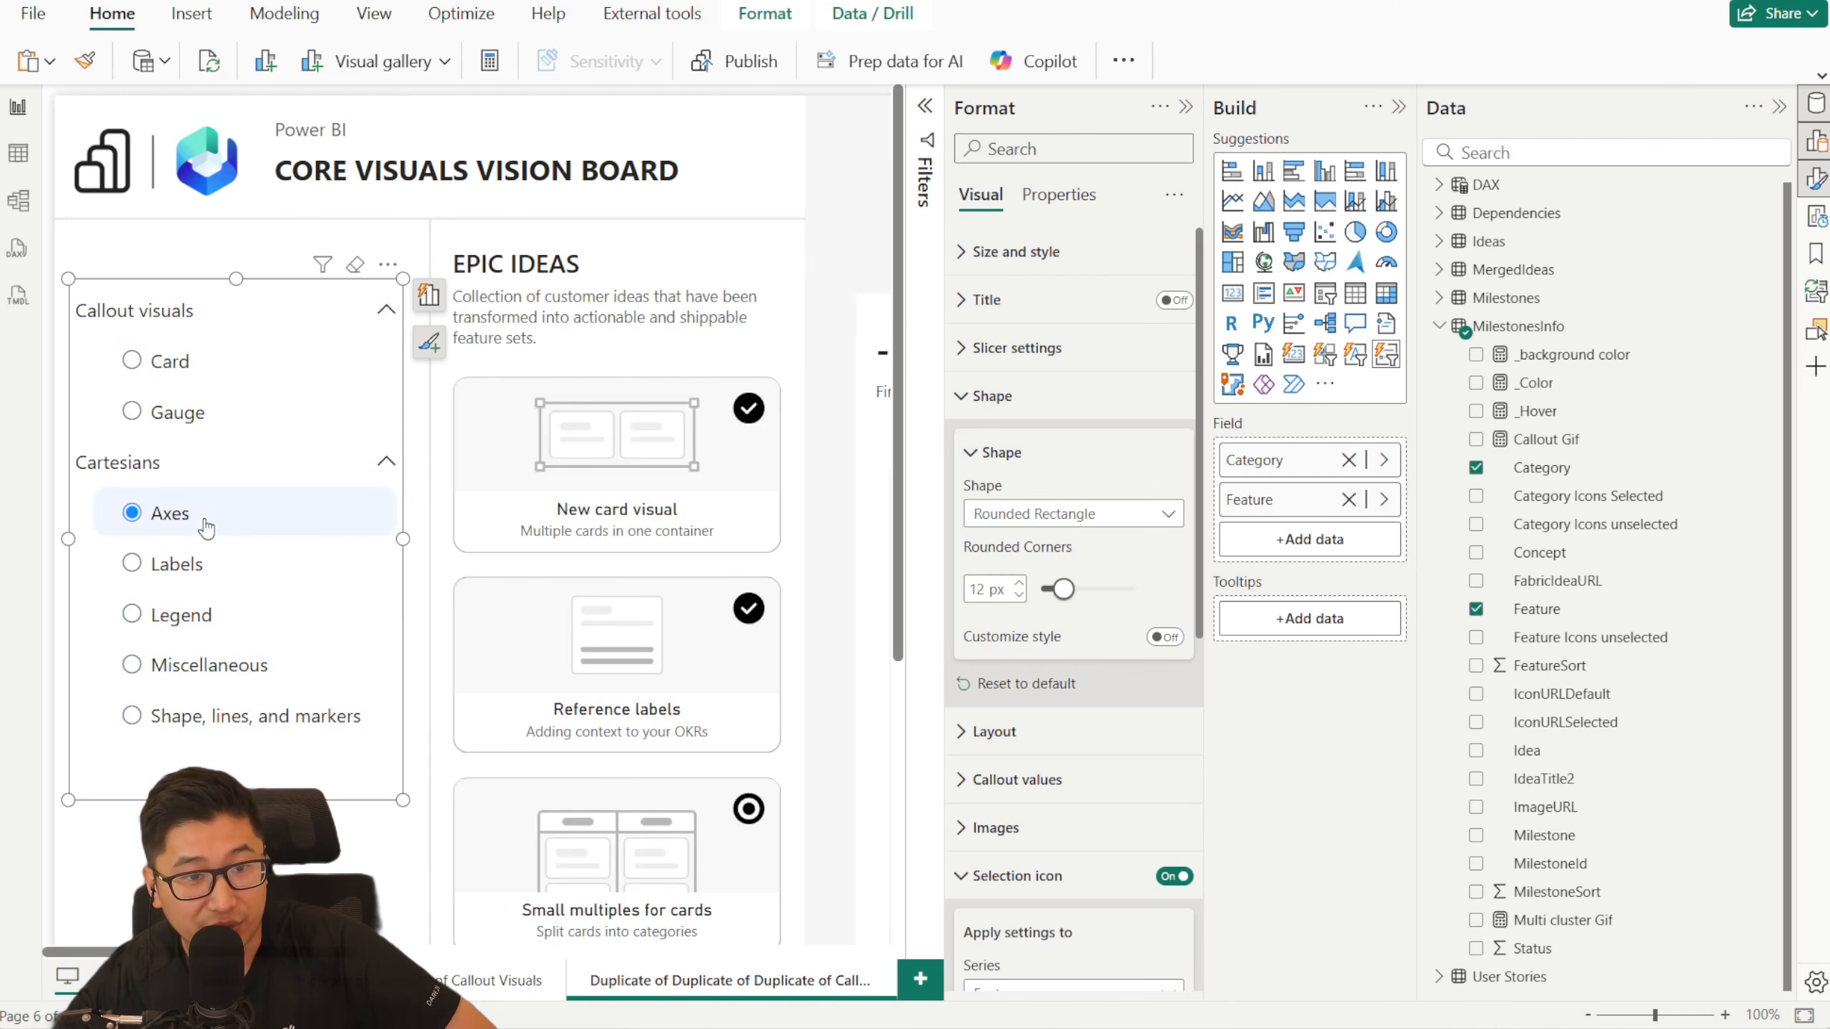
{"action": "left_click", "coordinate": [216, 468]}
{"action": "left_click", "coordinate": [387, 464]}
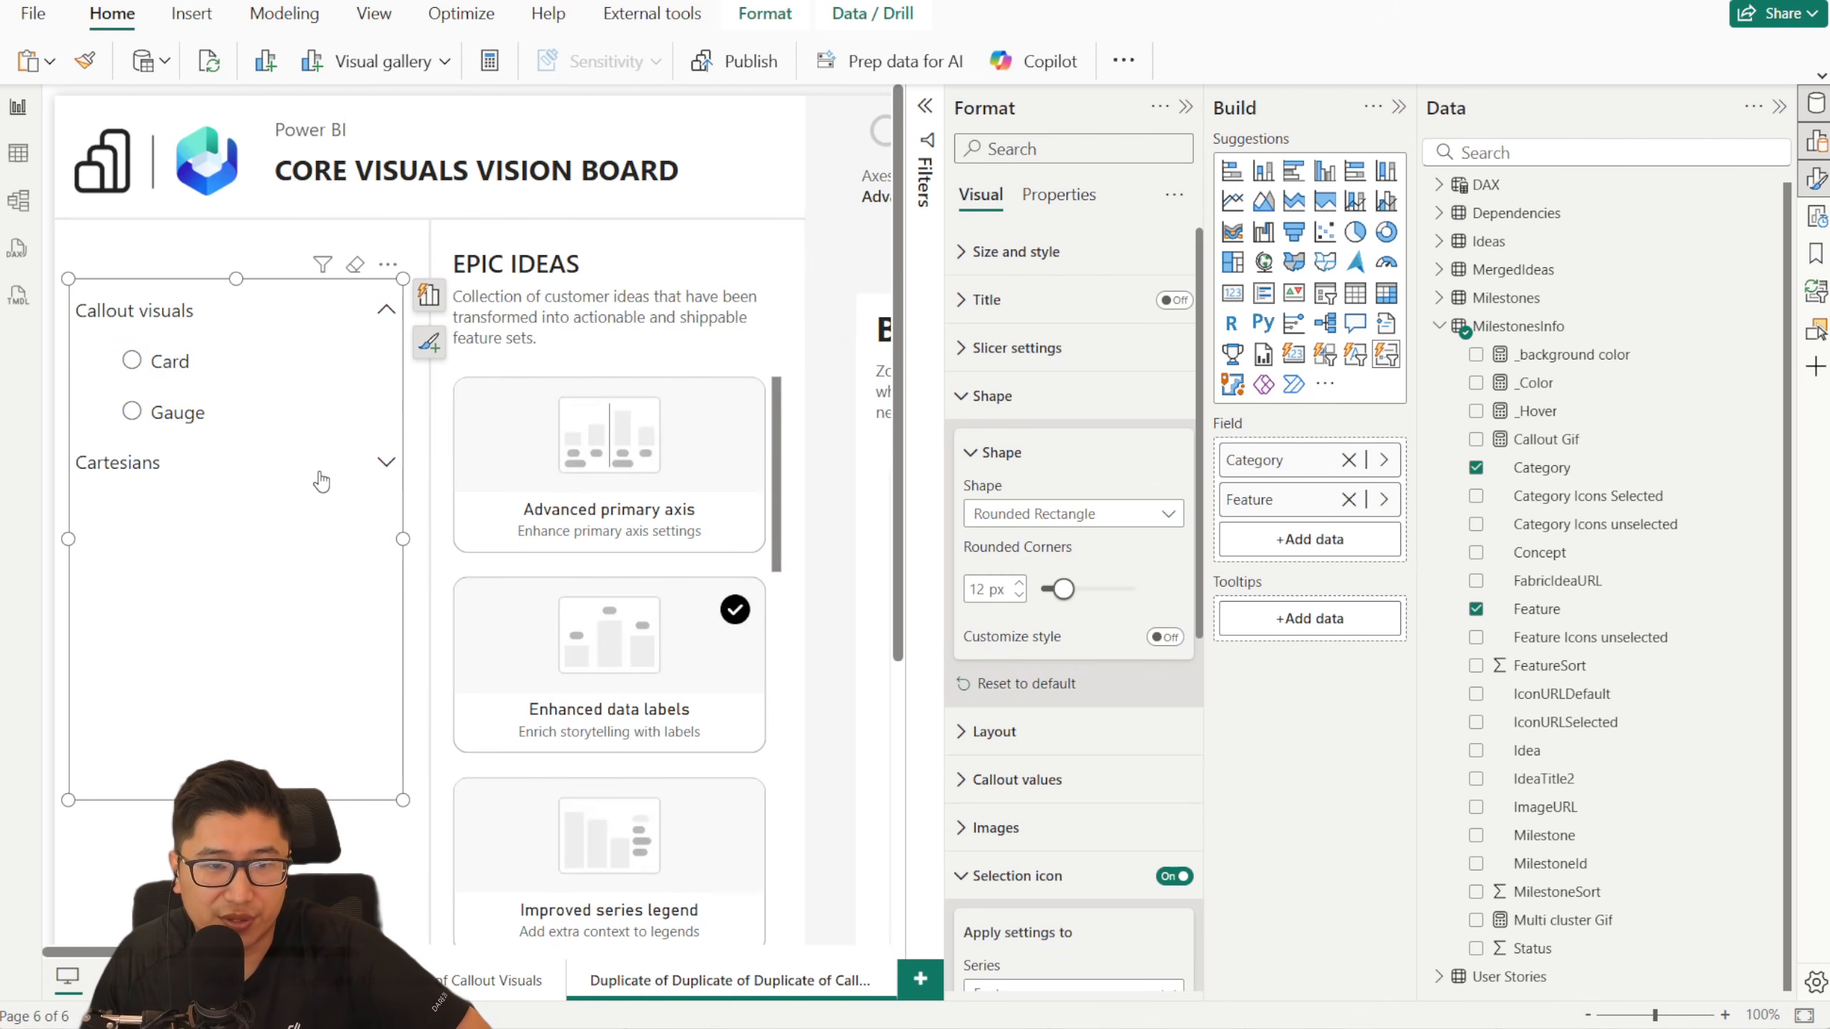
{"action": "left_click", "coordinate": [375, 479]}
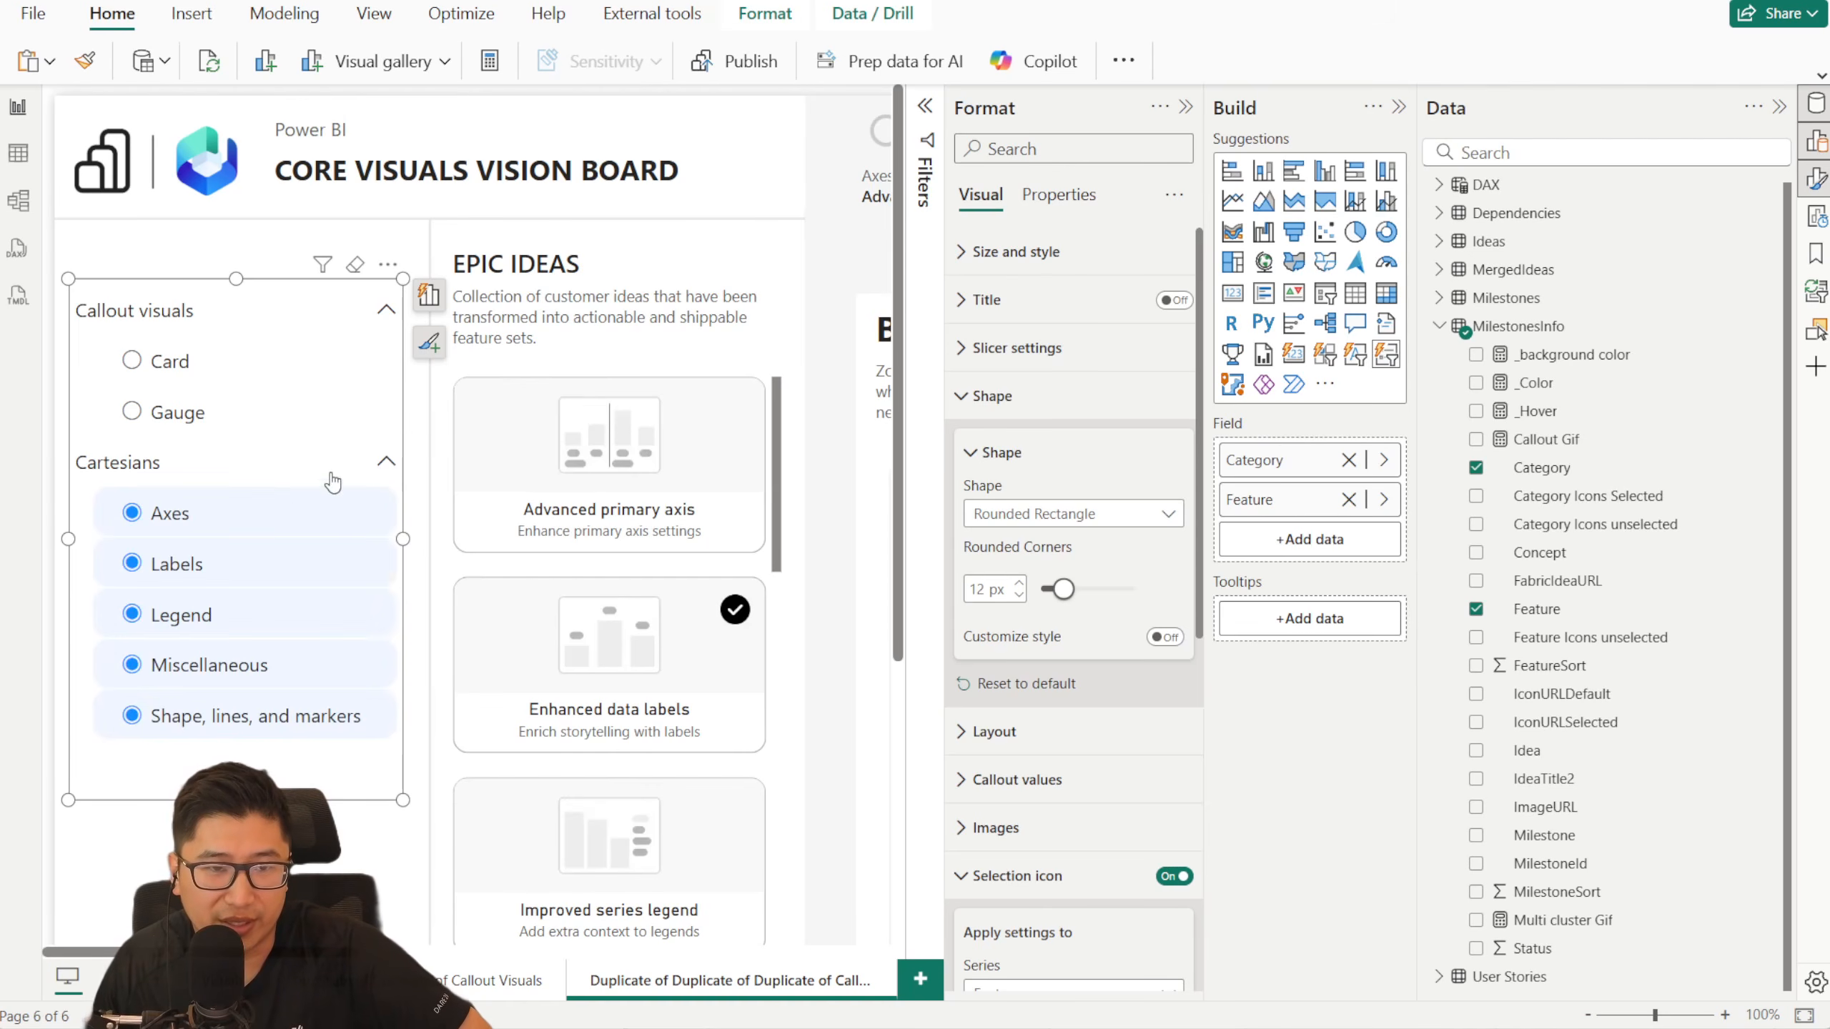
- Check the filtering and selection colors by switching between individual features and both whole categories, ending on Labels
{"action": "left_click", "coordinate": [200, 528]}
{"action": "left_click", "coordinate": [198, 568]}
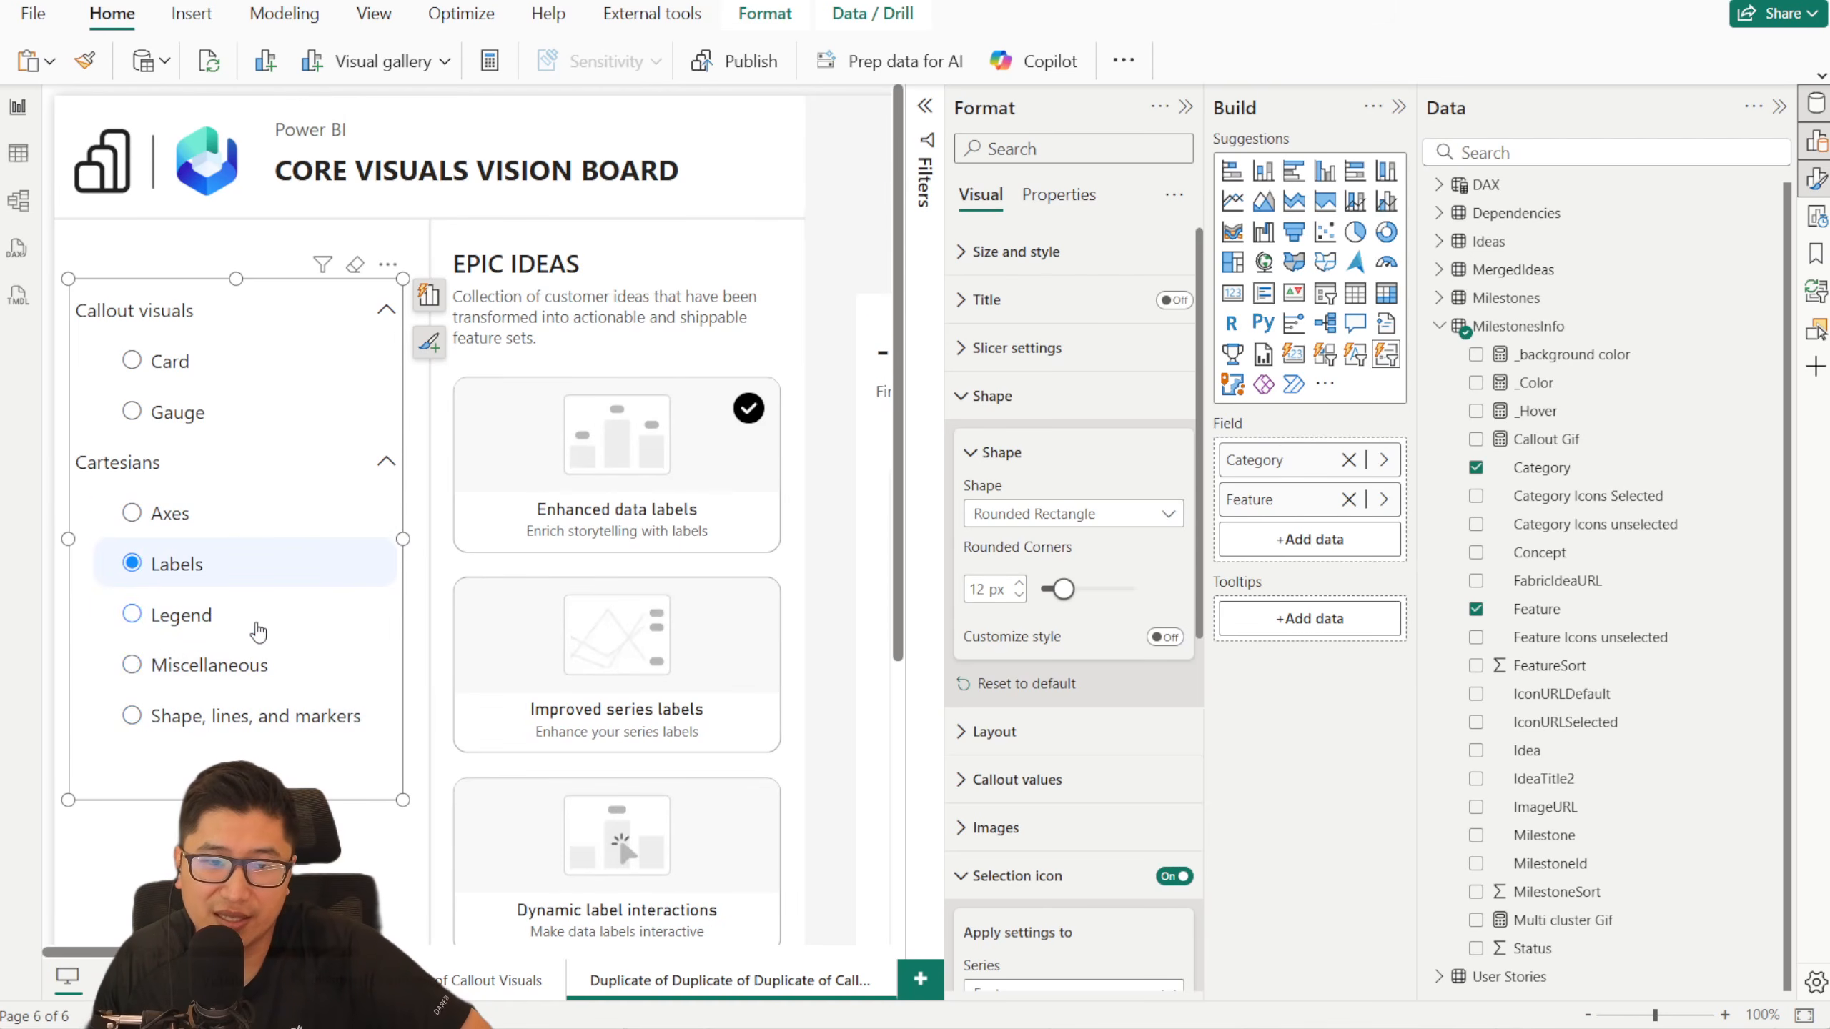
{"action": "left_click", "coordinate": [249, 622]}
{"action": "left_click", "coordinate": [178, 412]}
{"action": "left_click", "coordinate": [197, 326]}
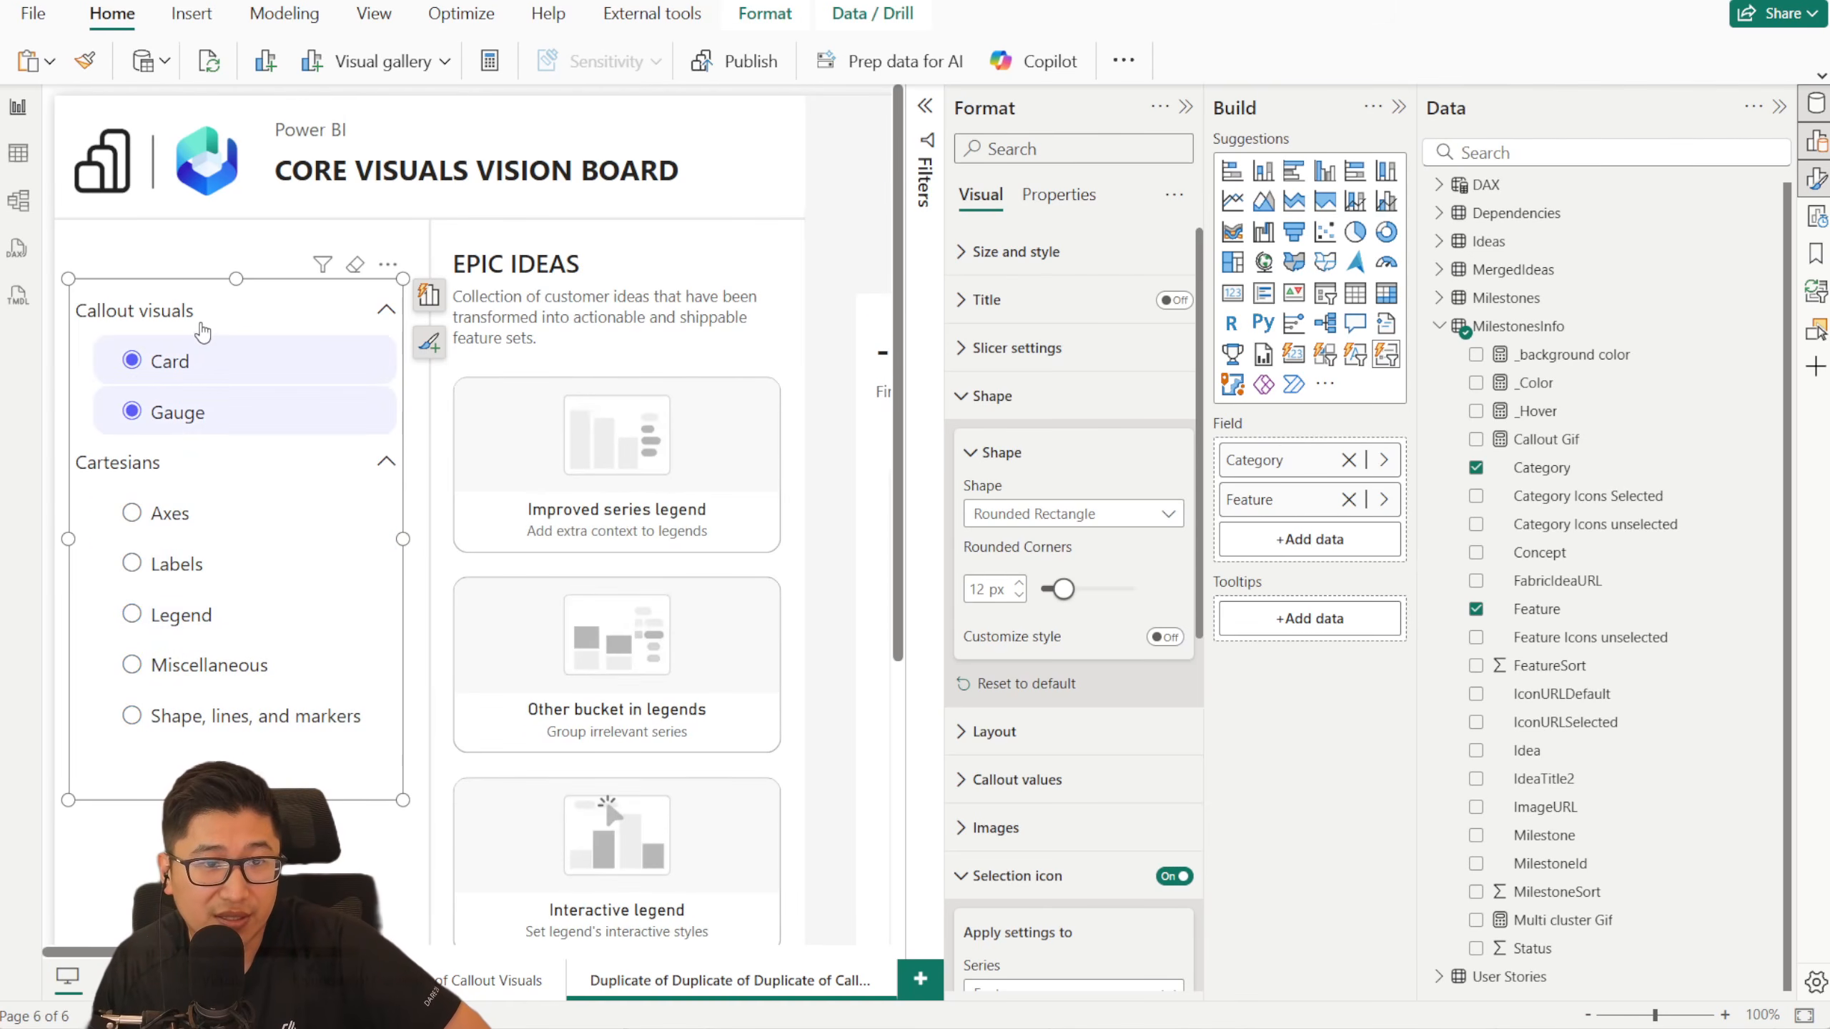
{"action": "left_click", "coordinate": [173, 463]}
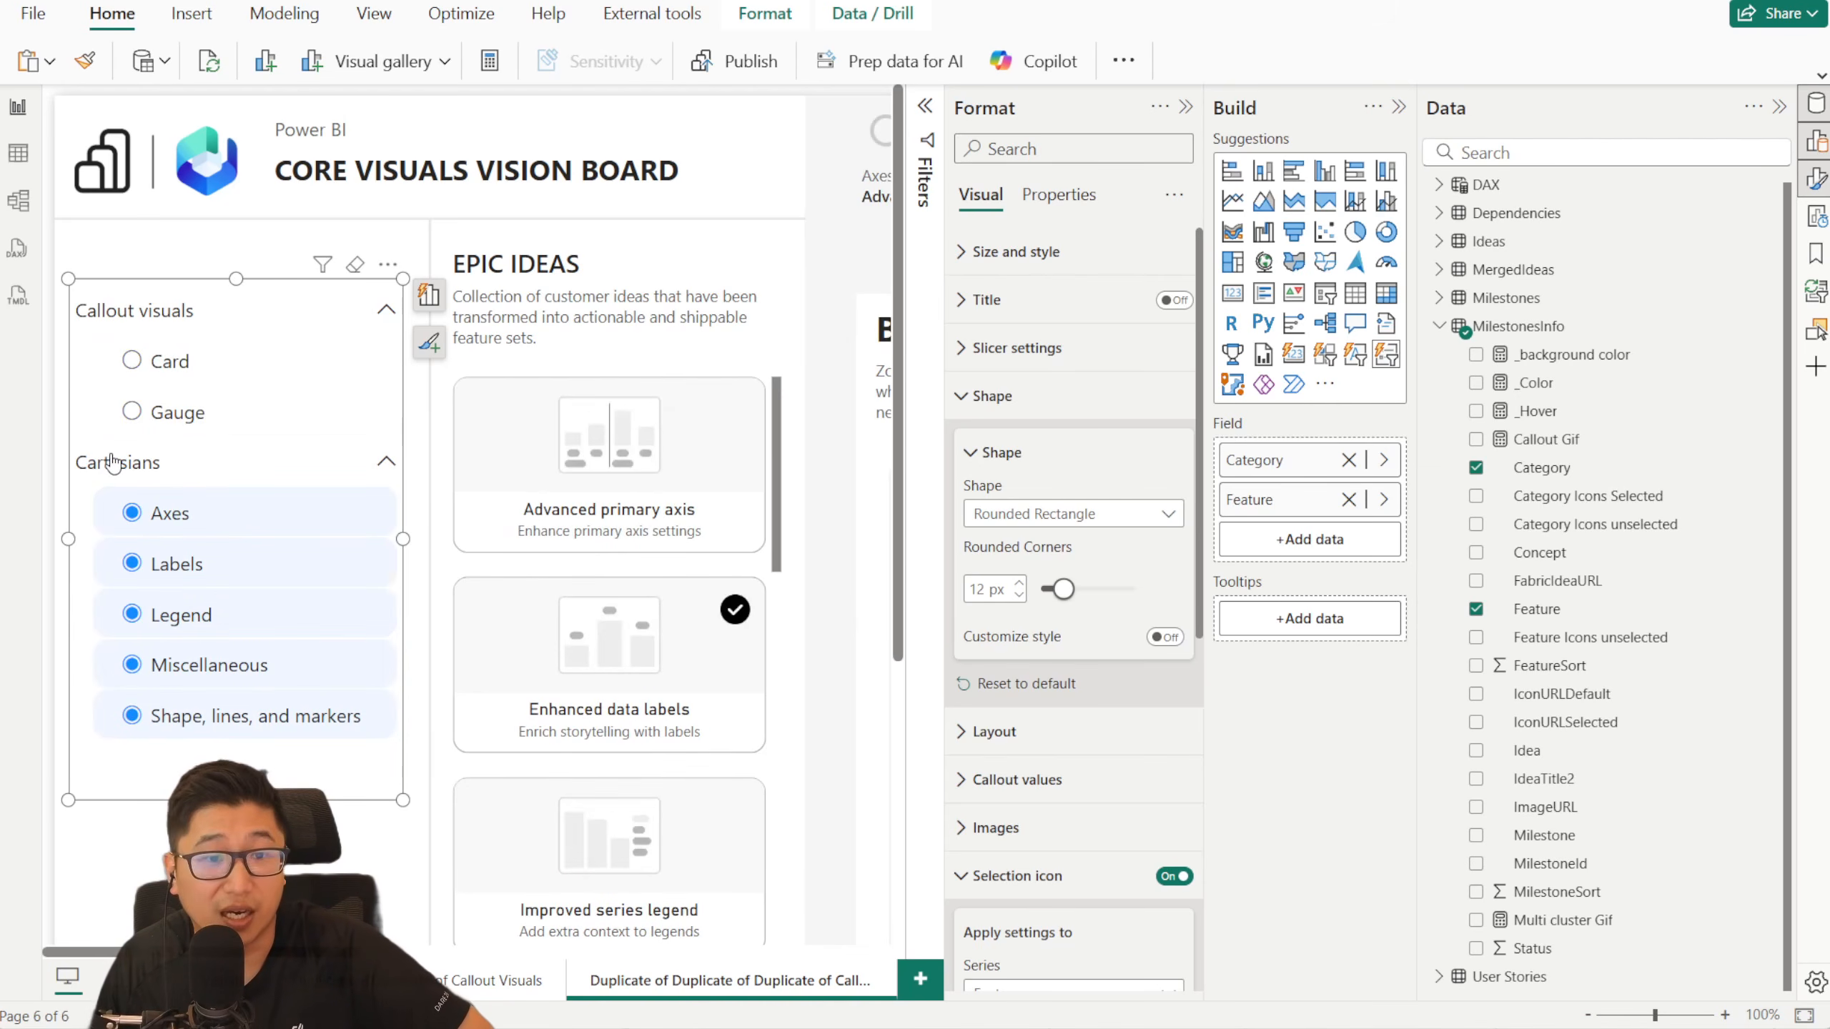
{"action": "left_click", "coordinate": [243, 513]}
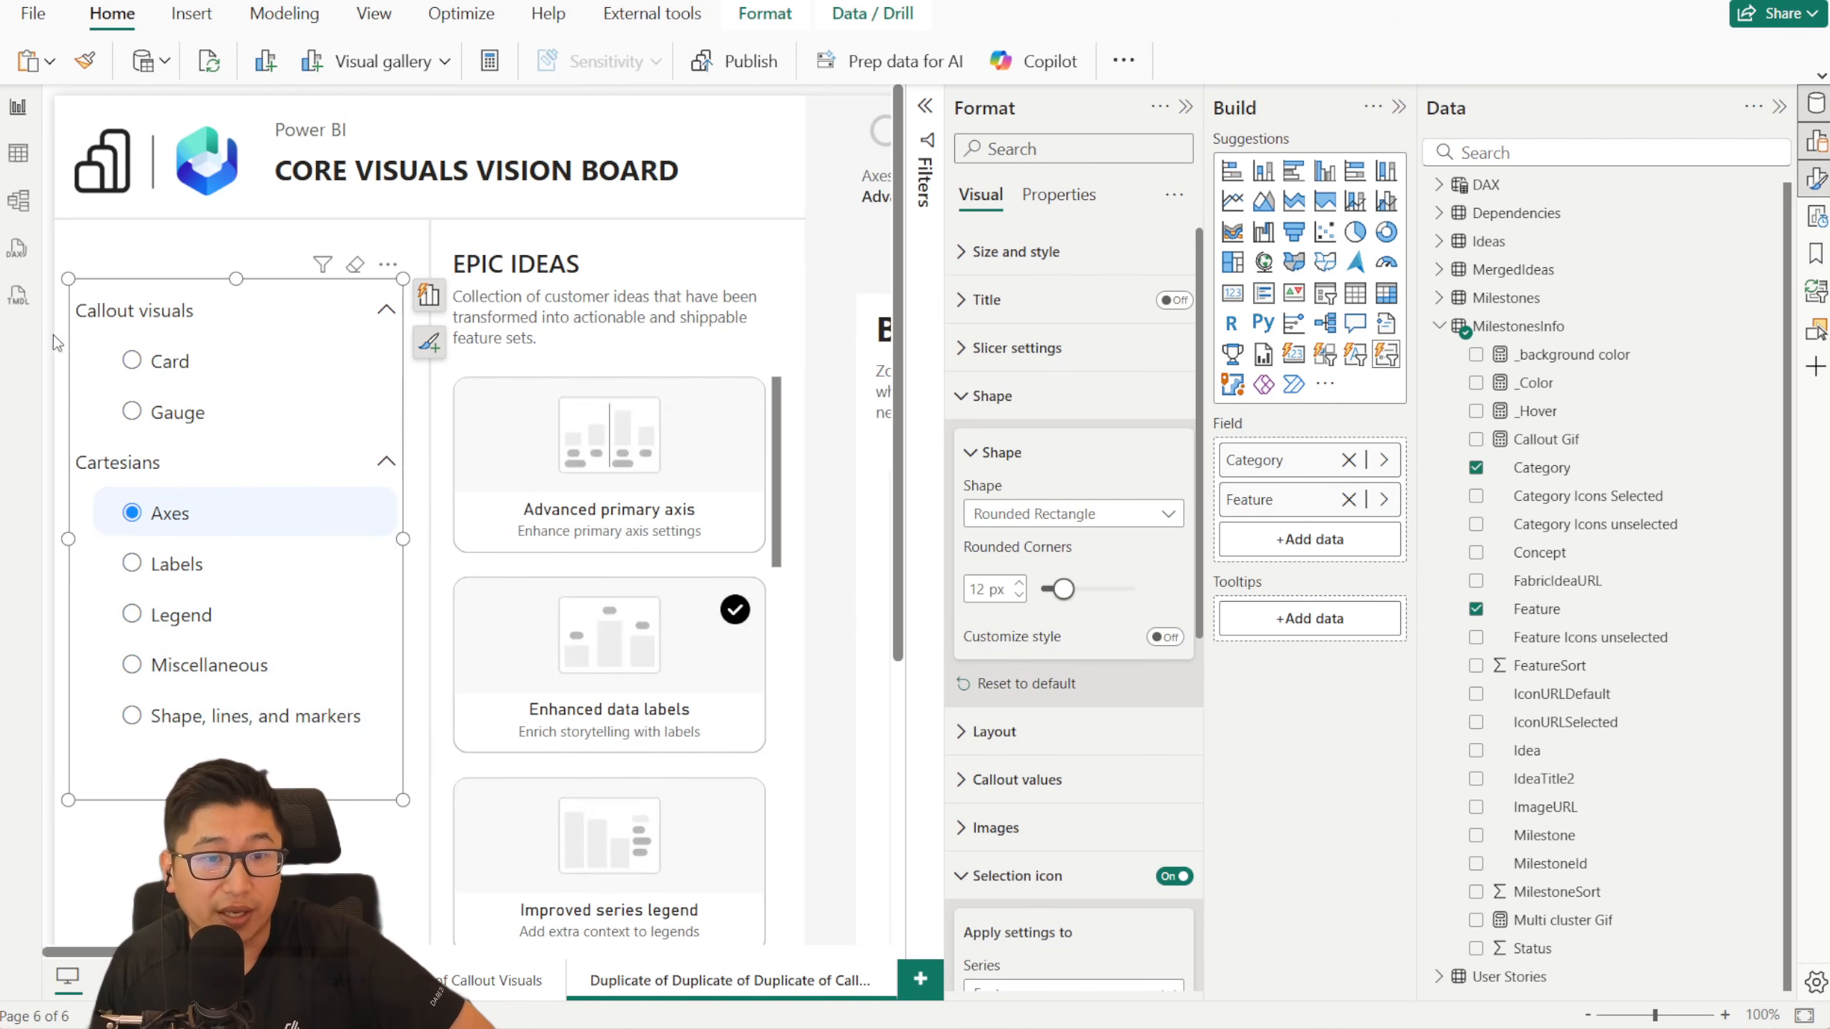
{"action": "left_click", "coordinate": [196, 564]}
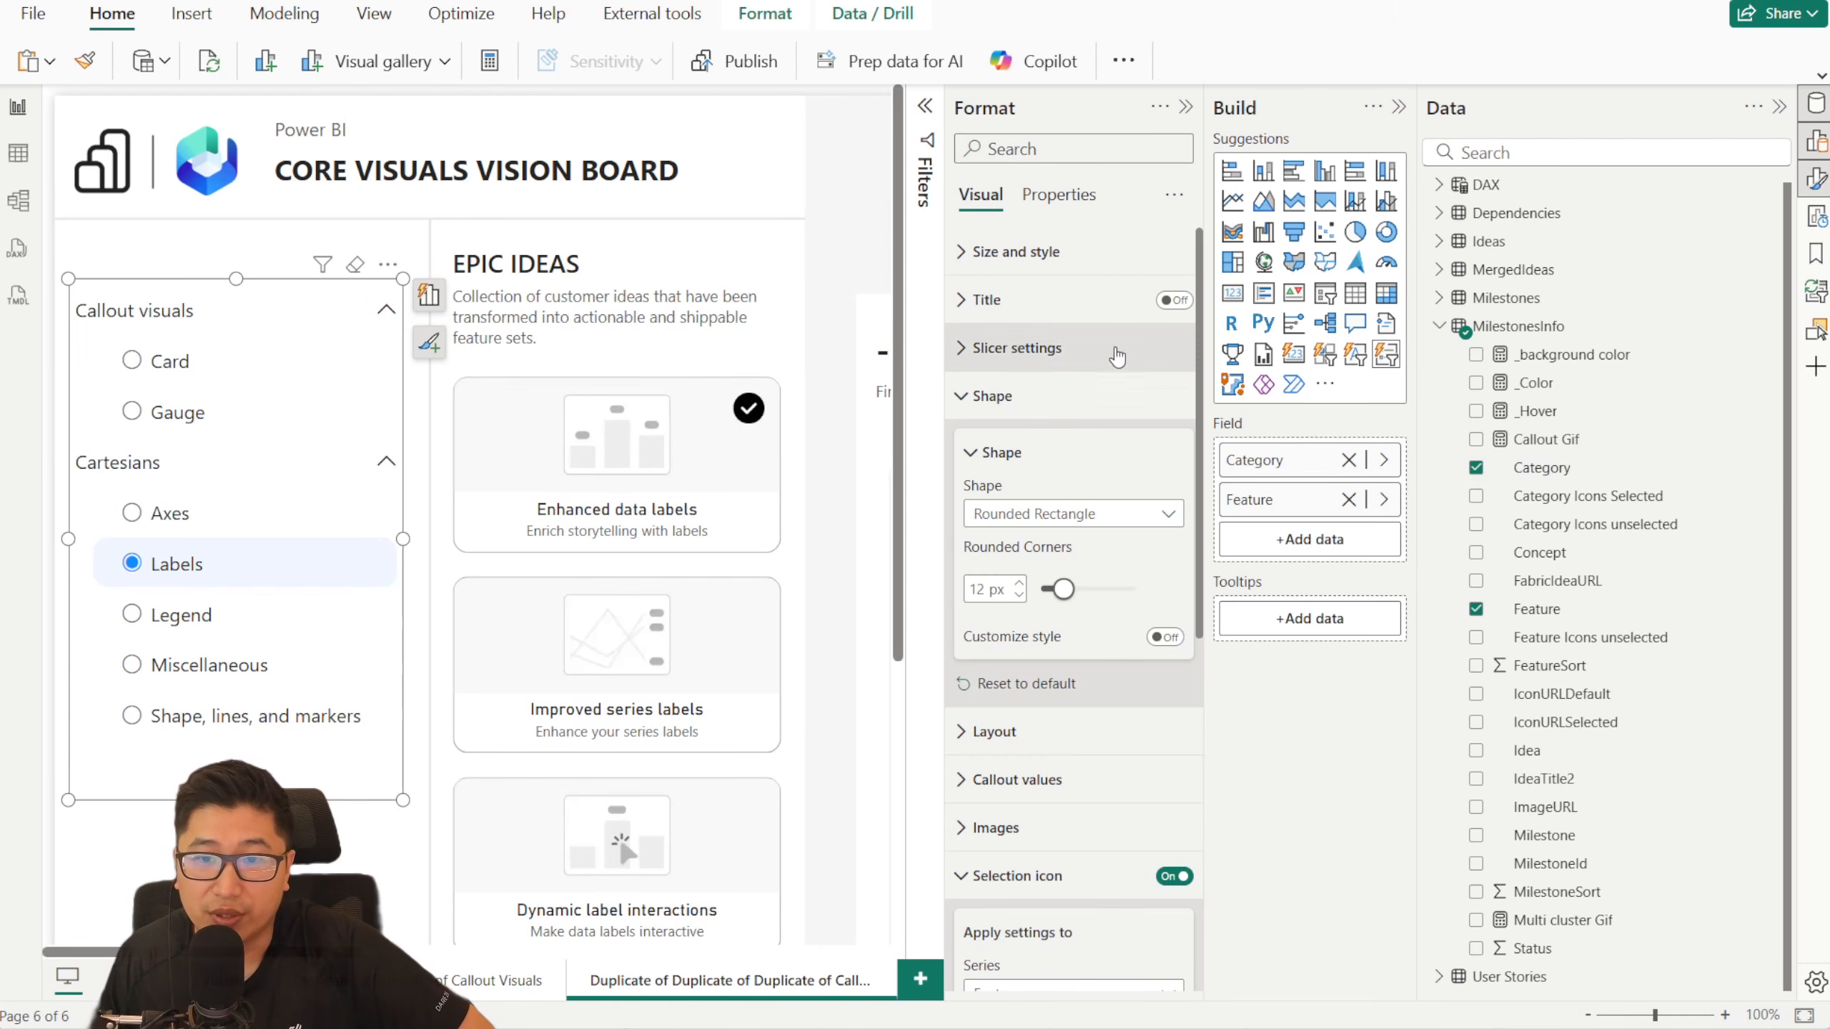
- Turn on the advanced state settings for the Category series' images
{"action": "scroll", "coordinate": [1081, 404], "scroll_direction": "down", "scroll_amount": 3}
{"action": "scroll", "coordinate": [1050, 423], "scroll_direction": "up", "scroll_amount": 3}
{"action": "left_click", "coordinate": [1050, 406]}
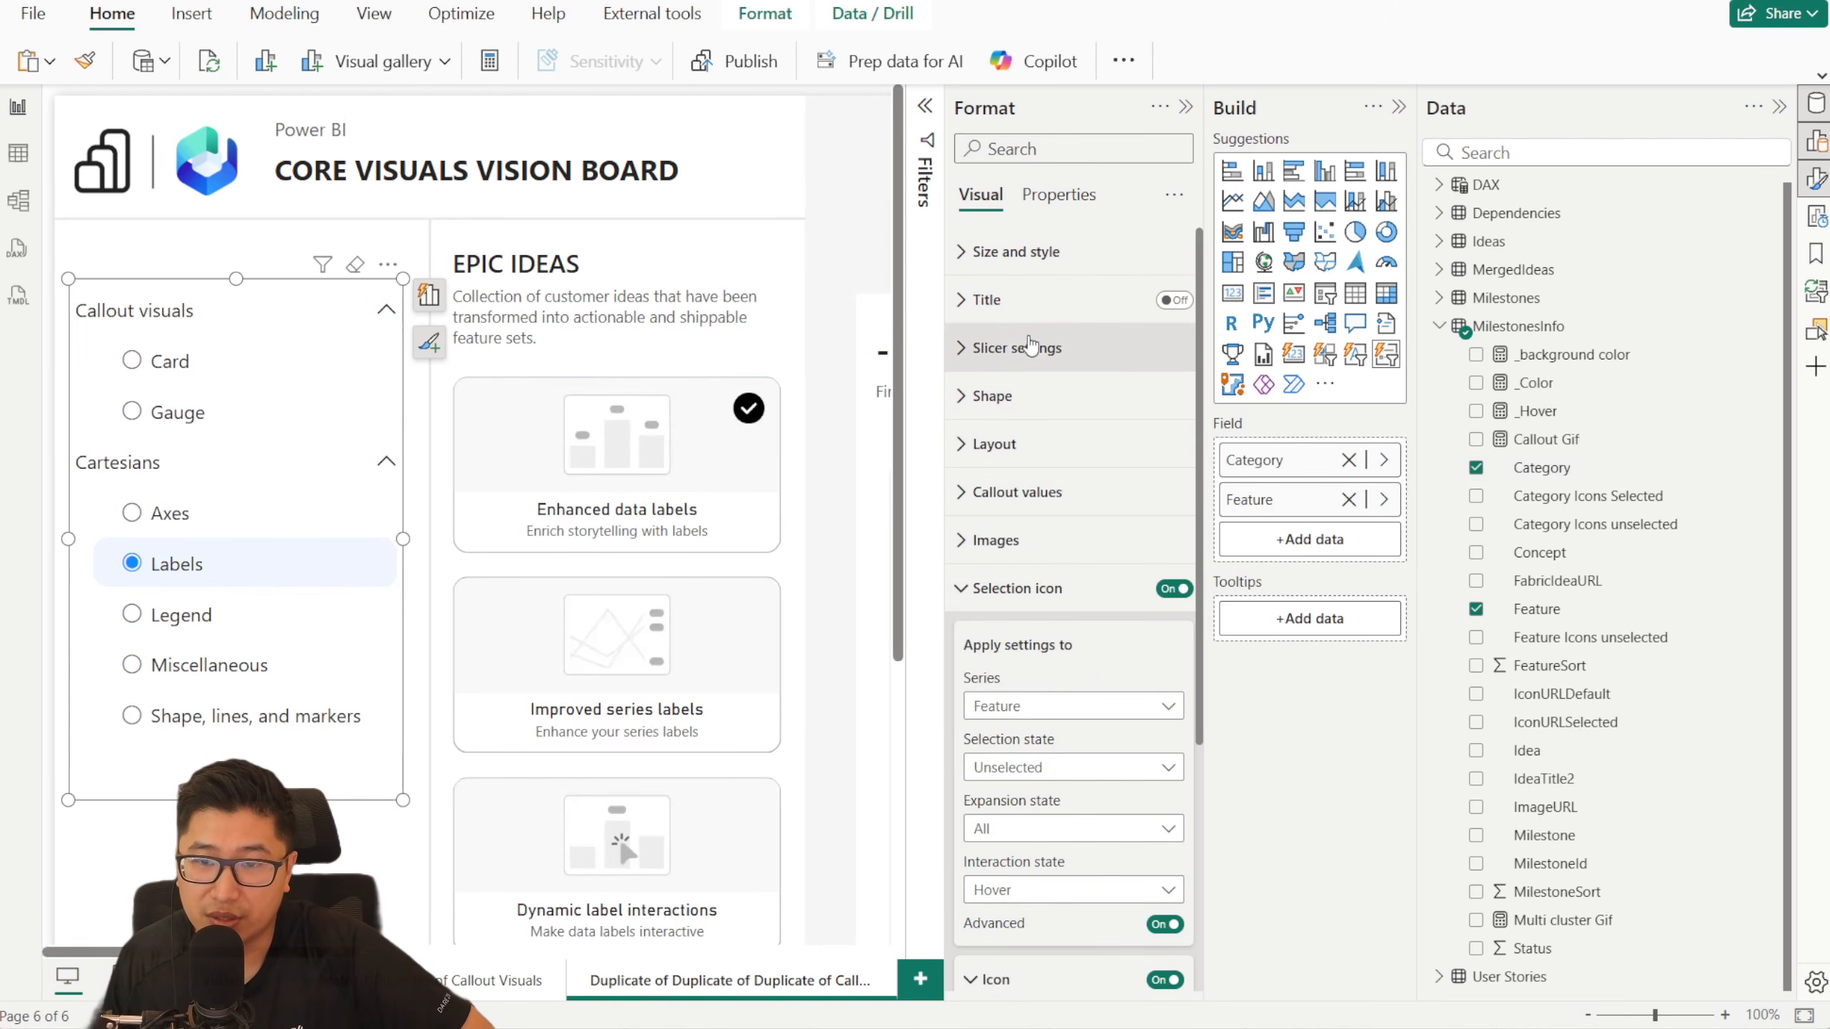
{"action": "left_click", "coordinate": [1091, 588]}
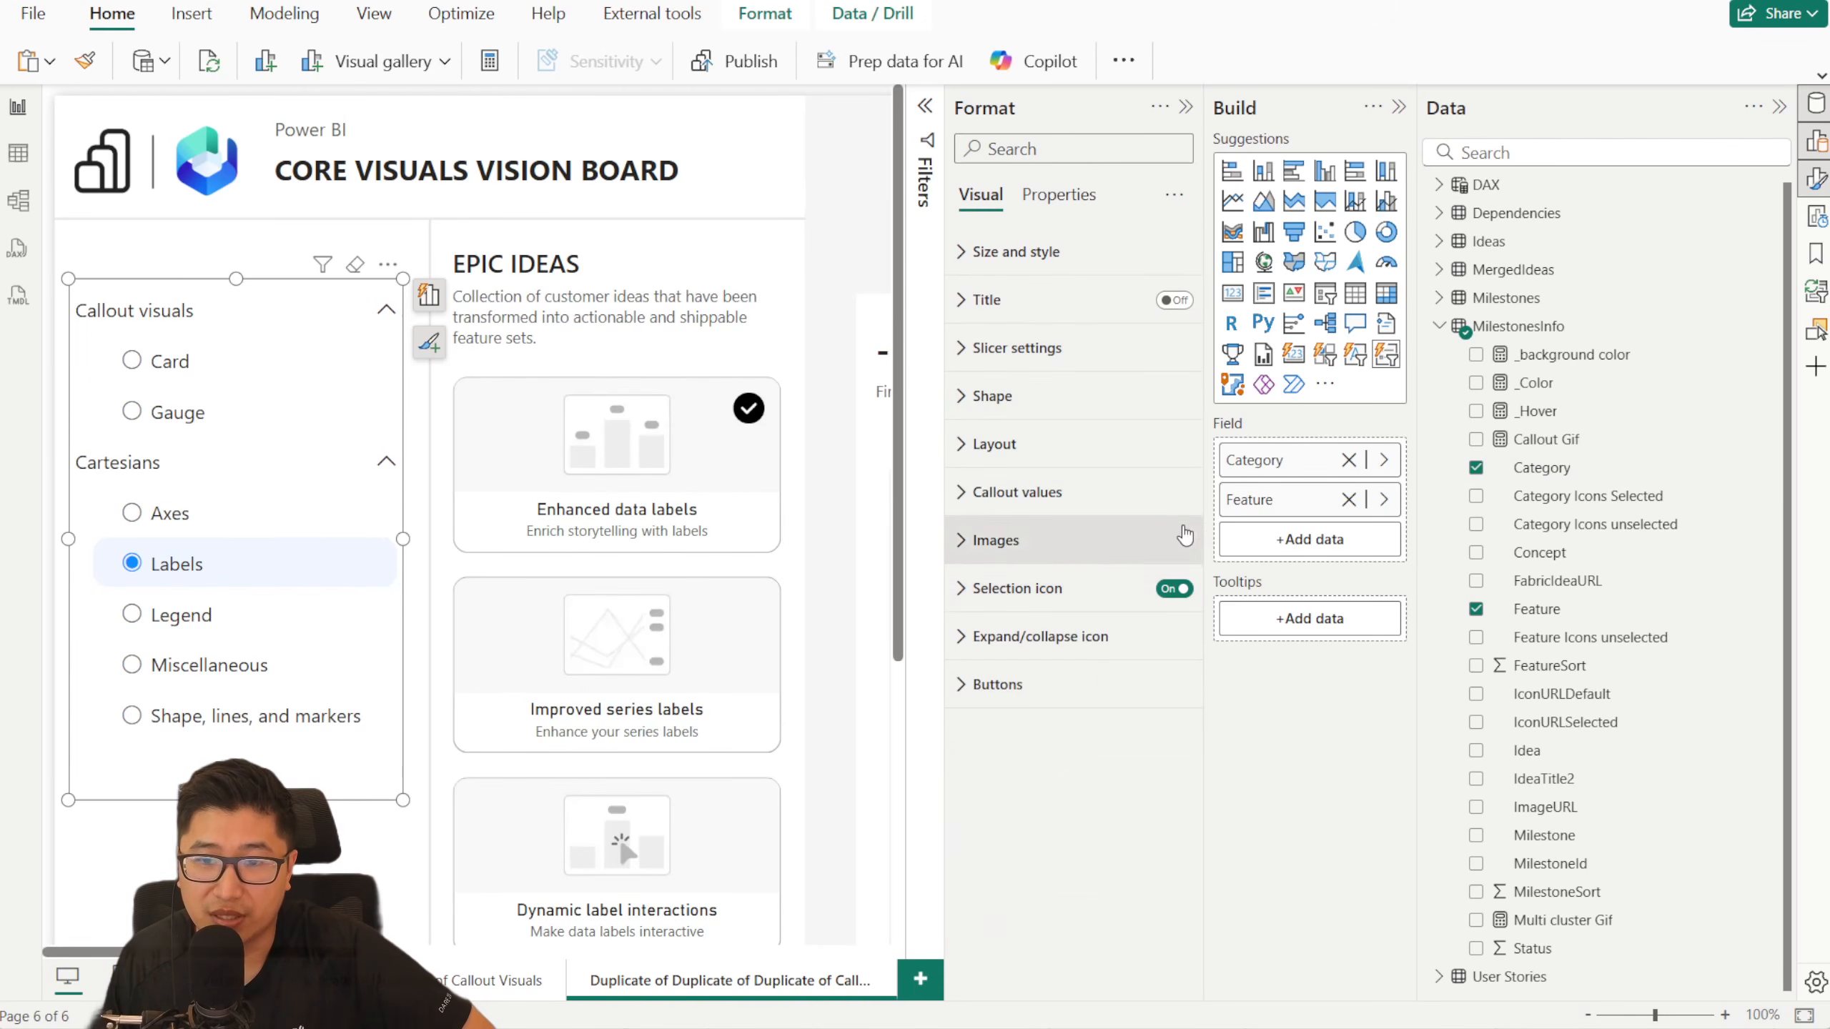
{"action": "left_click", "coordinate": [1033, 538]}
{"action": "scroll", "coordinate": [983, 609], "scroll_direction": "down", "scroll_amount": 2}
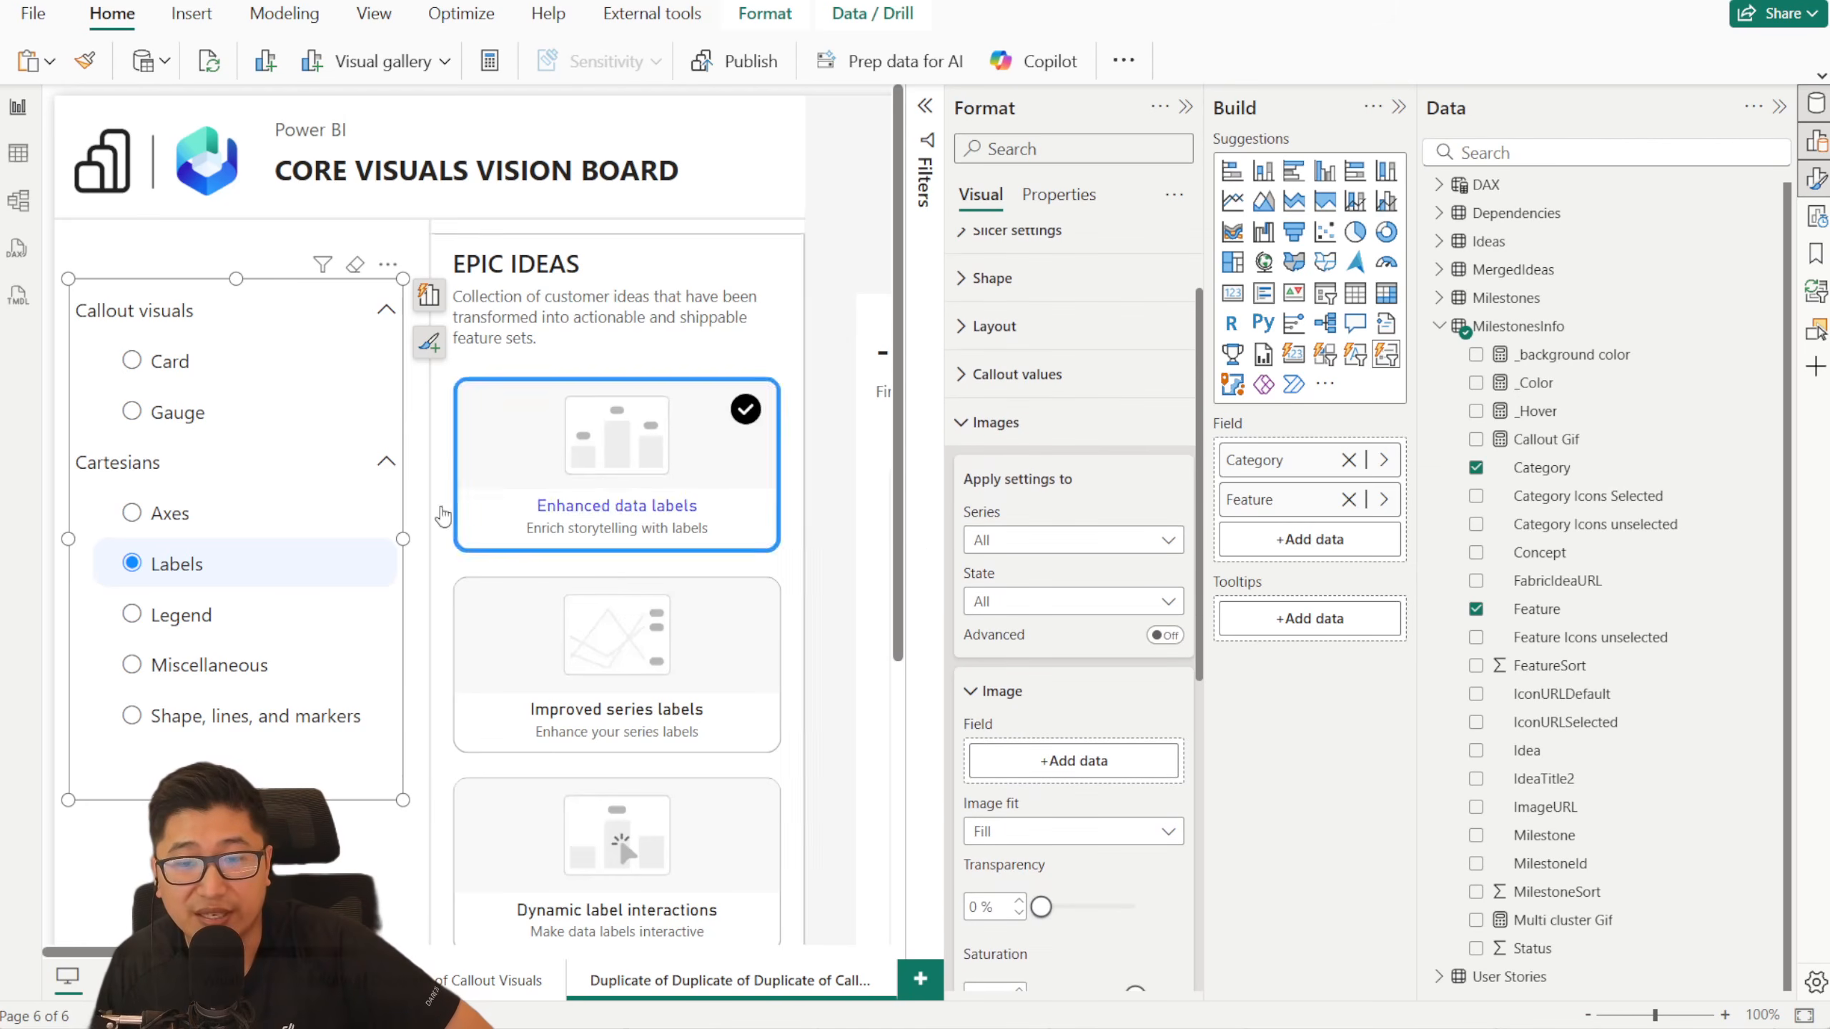
{"action": "left_click", "coordinate": [1084, 539]}
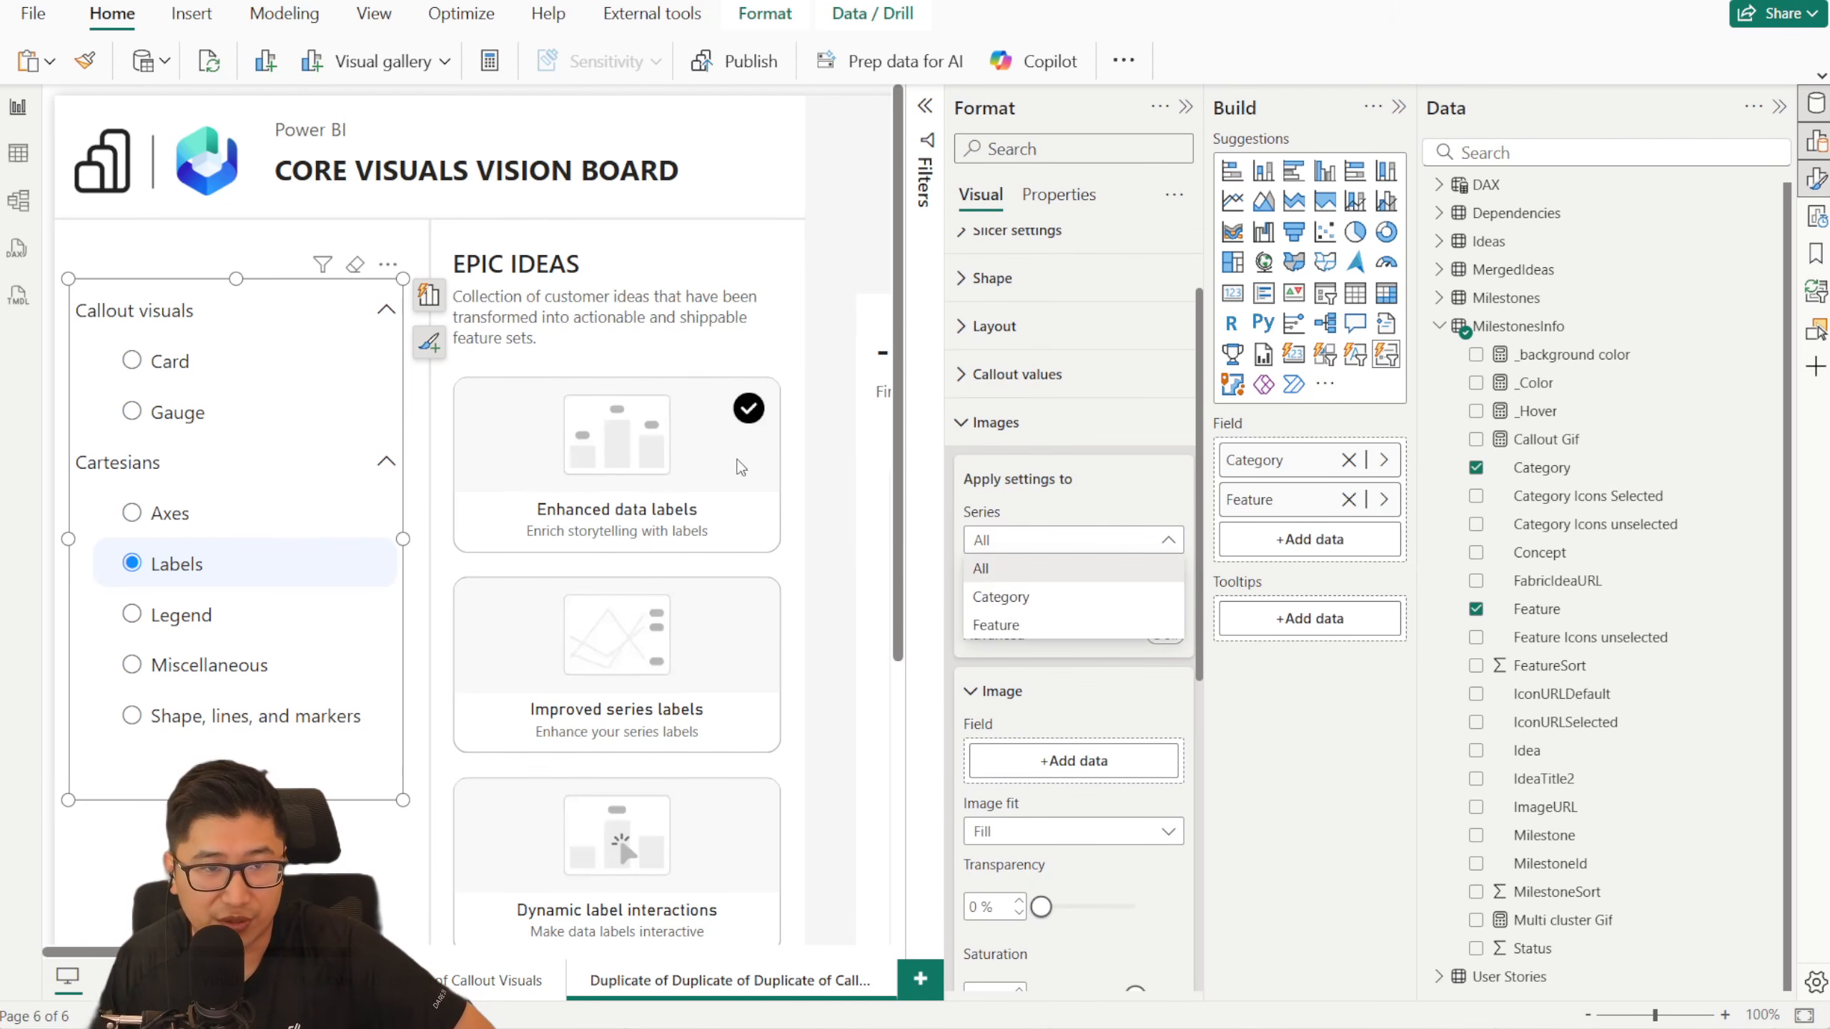
{"action": "left_click", "coordinate": [1045, 597]}
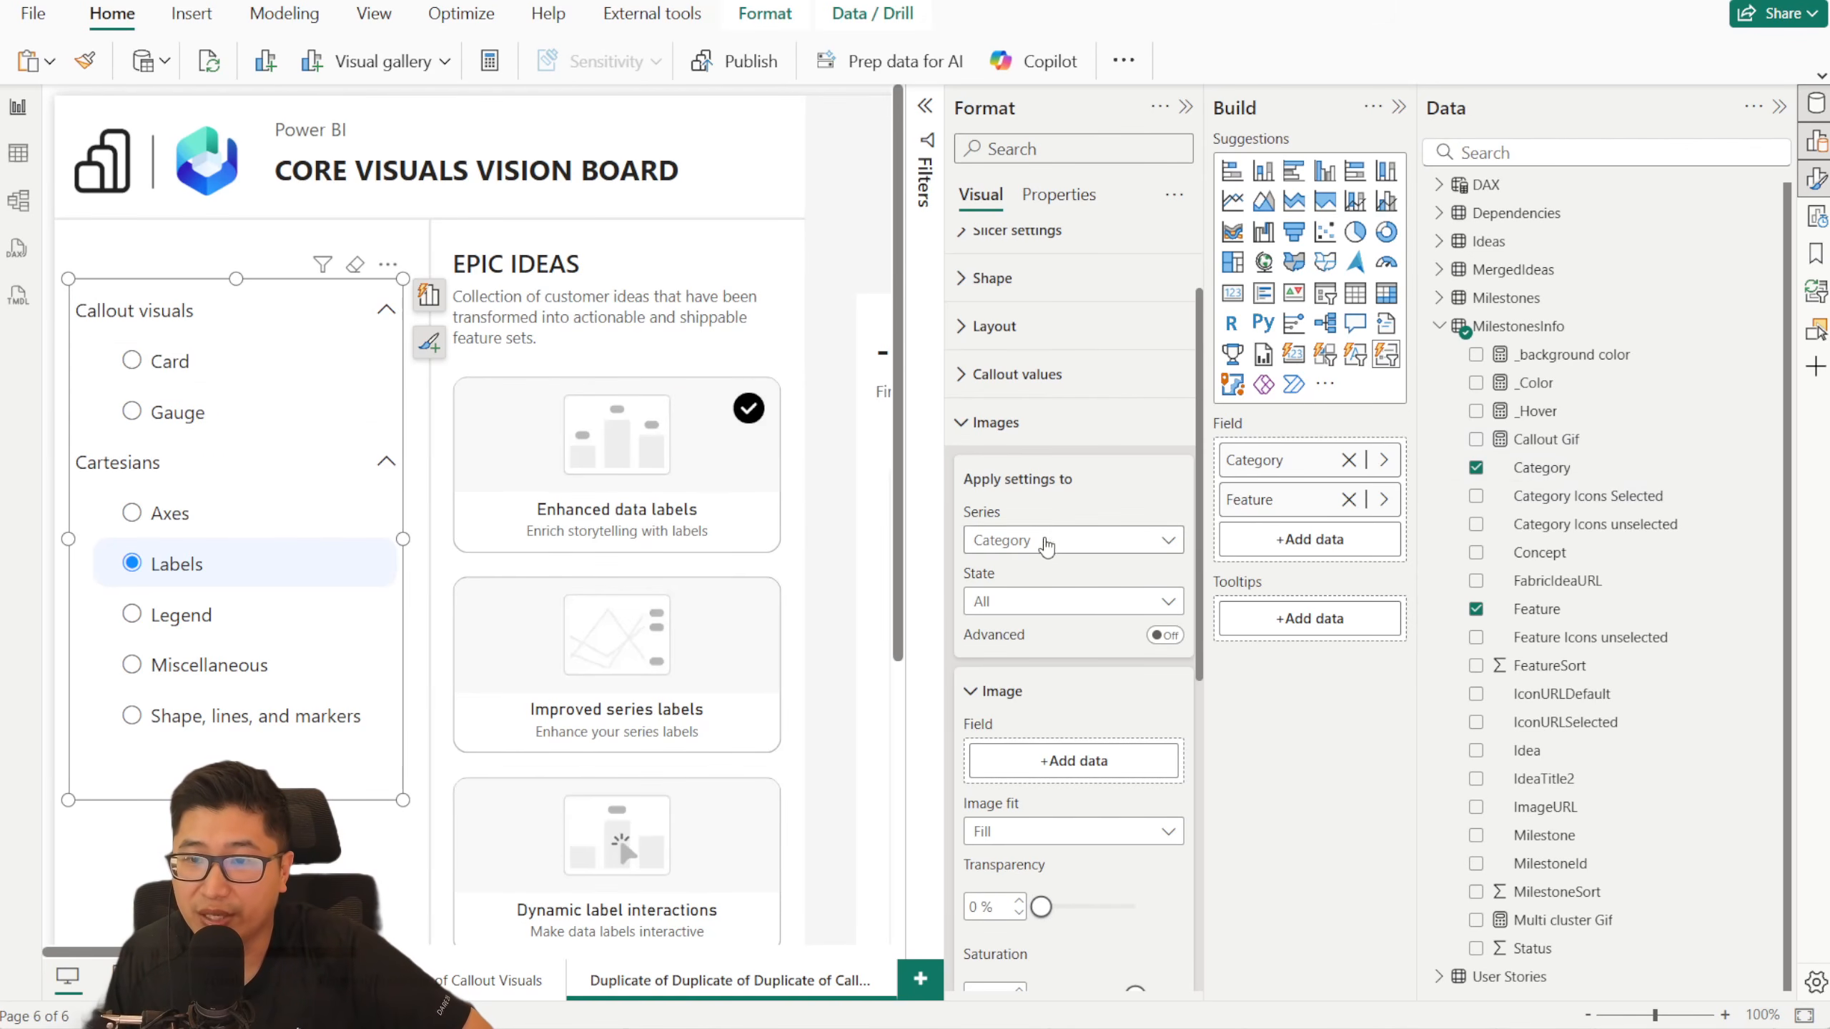
{"action": "left_click", "coordinate": [1053, 603]}
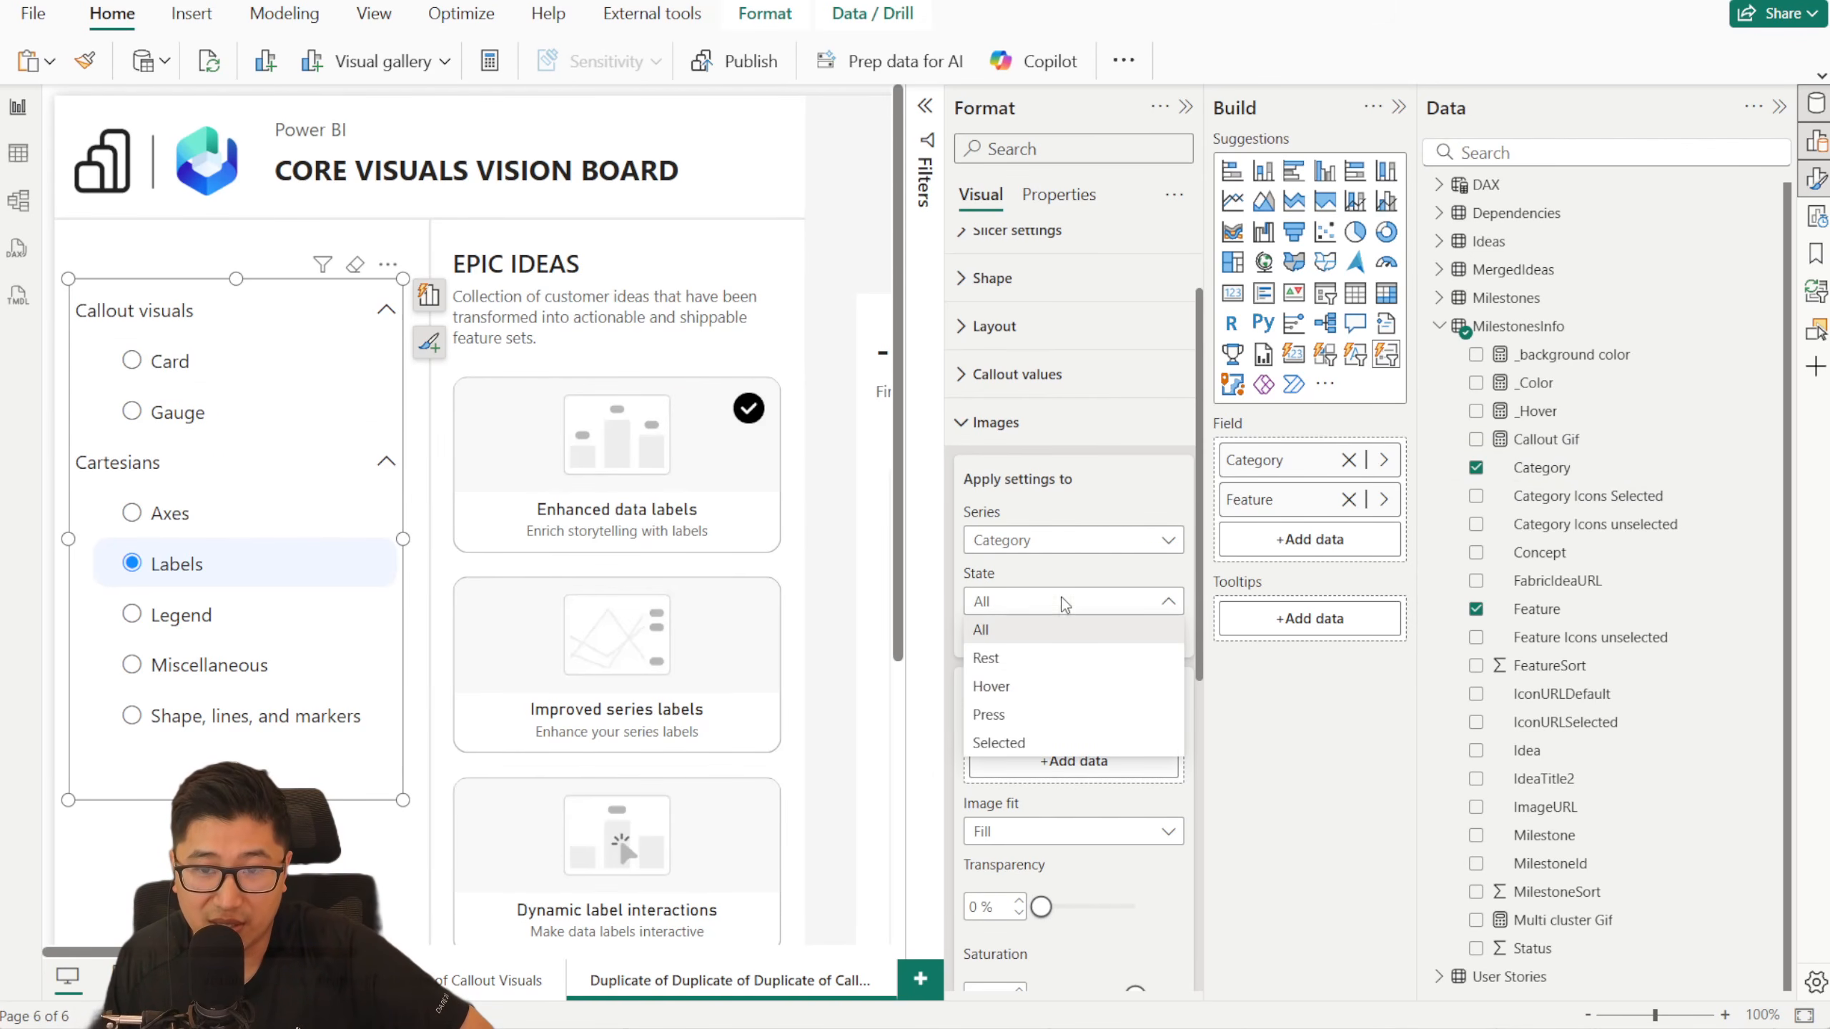
{"action": "left_click", "coordinate": [1151, 462]}
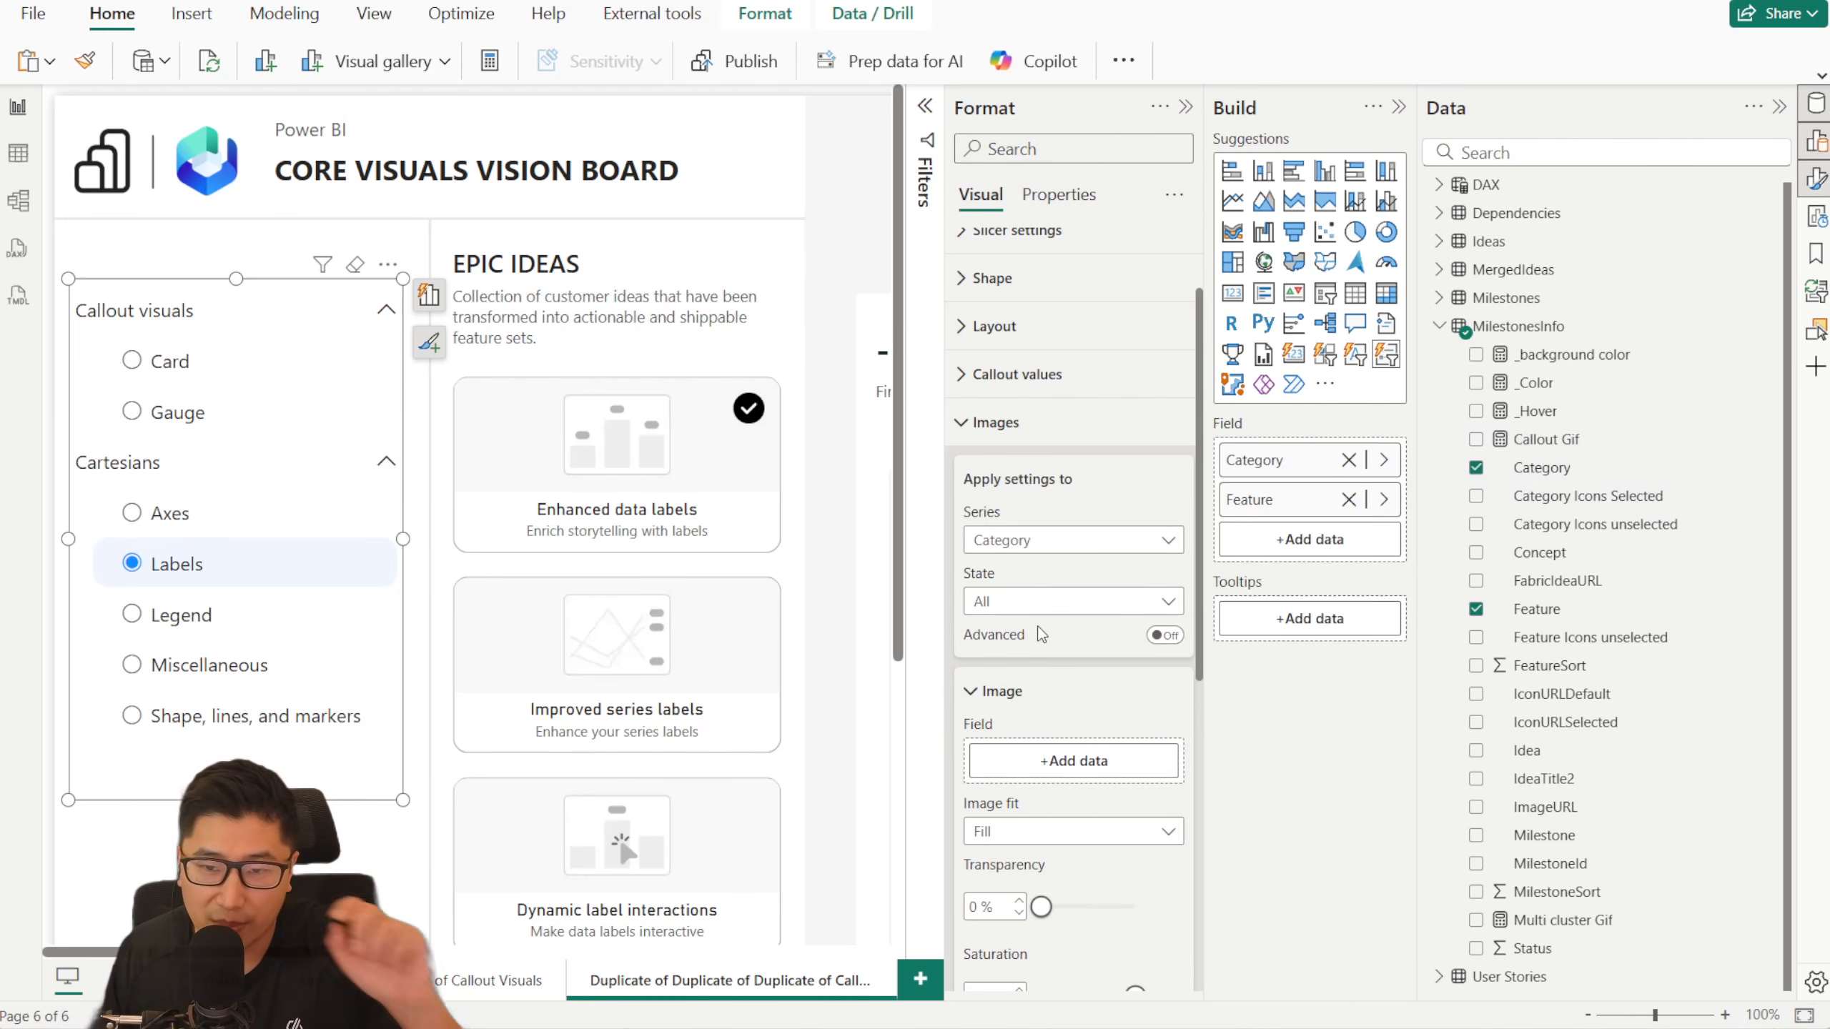
{"action": "left_click", "coordinate": [1160, 635]}
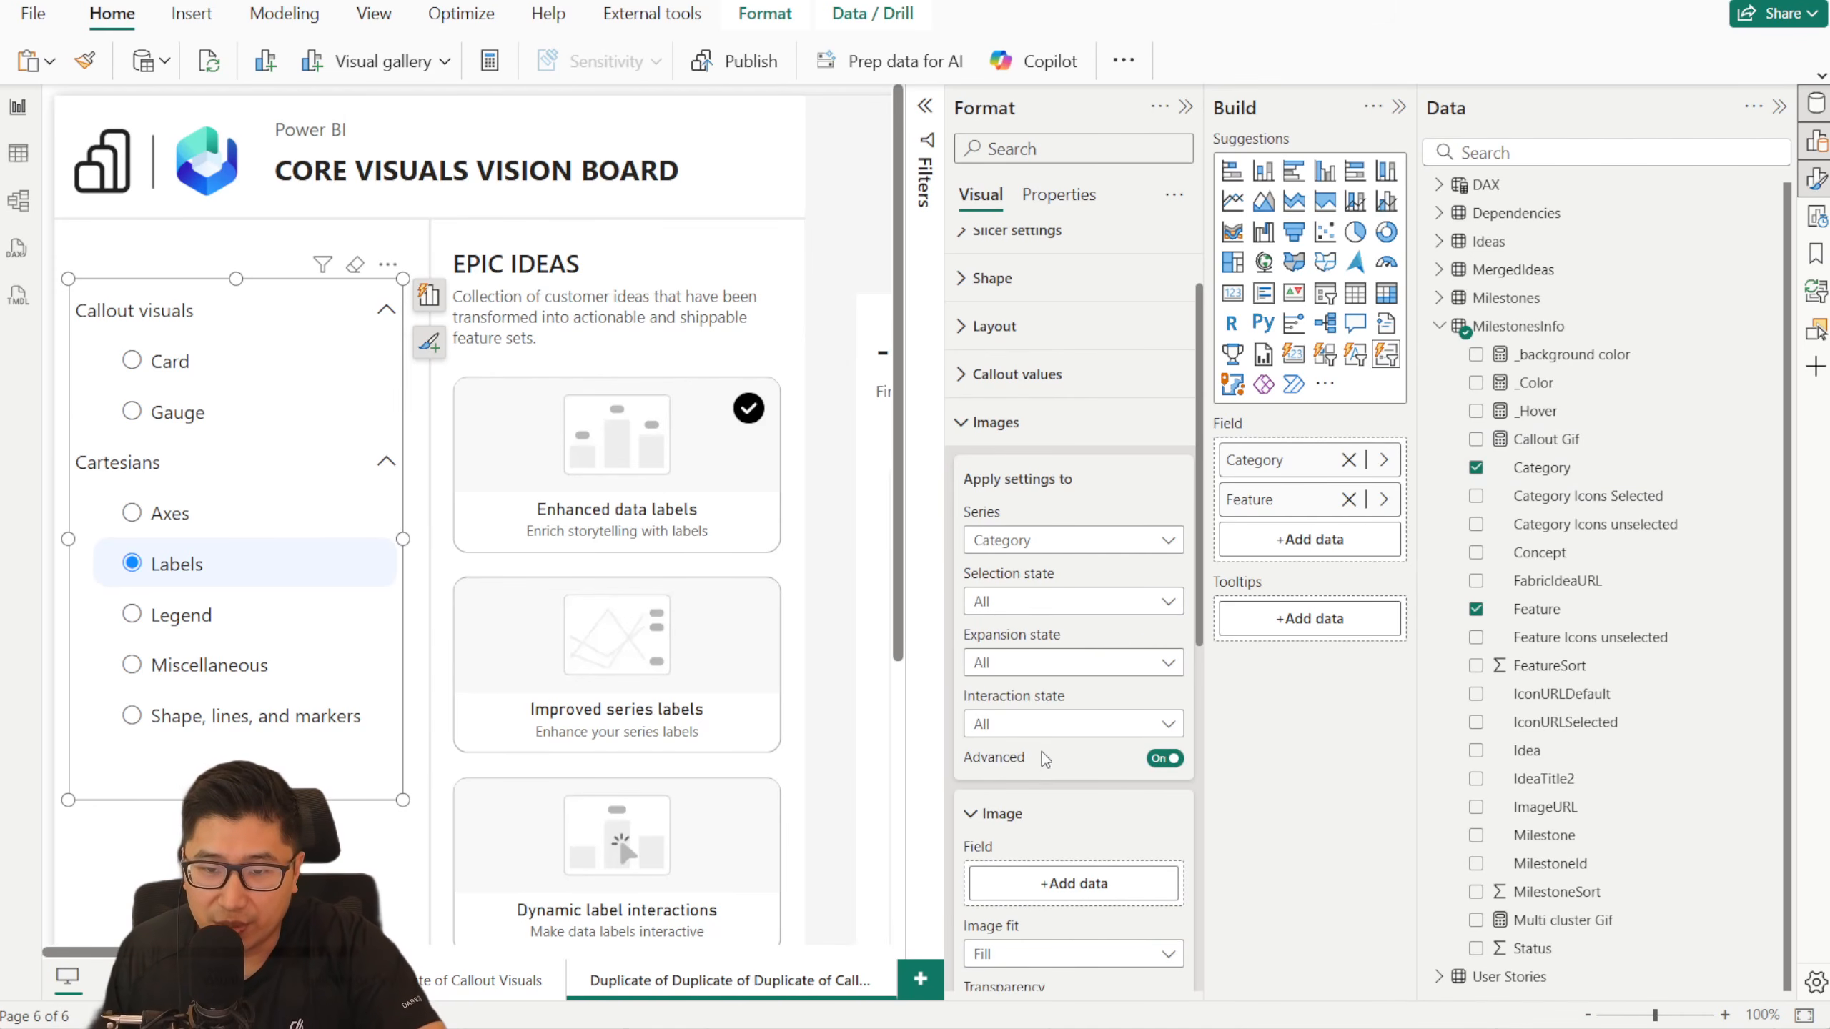
- Assign the Category Icons unselected field as the image for the Category series' Unselected state
{"action": "left_click", "coordinate": [1057, 605]}
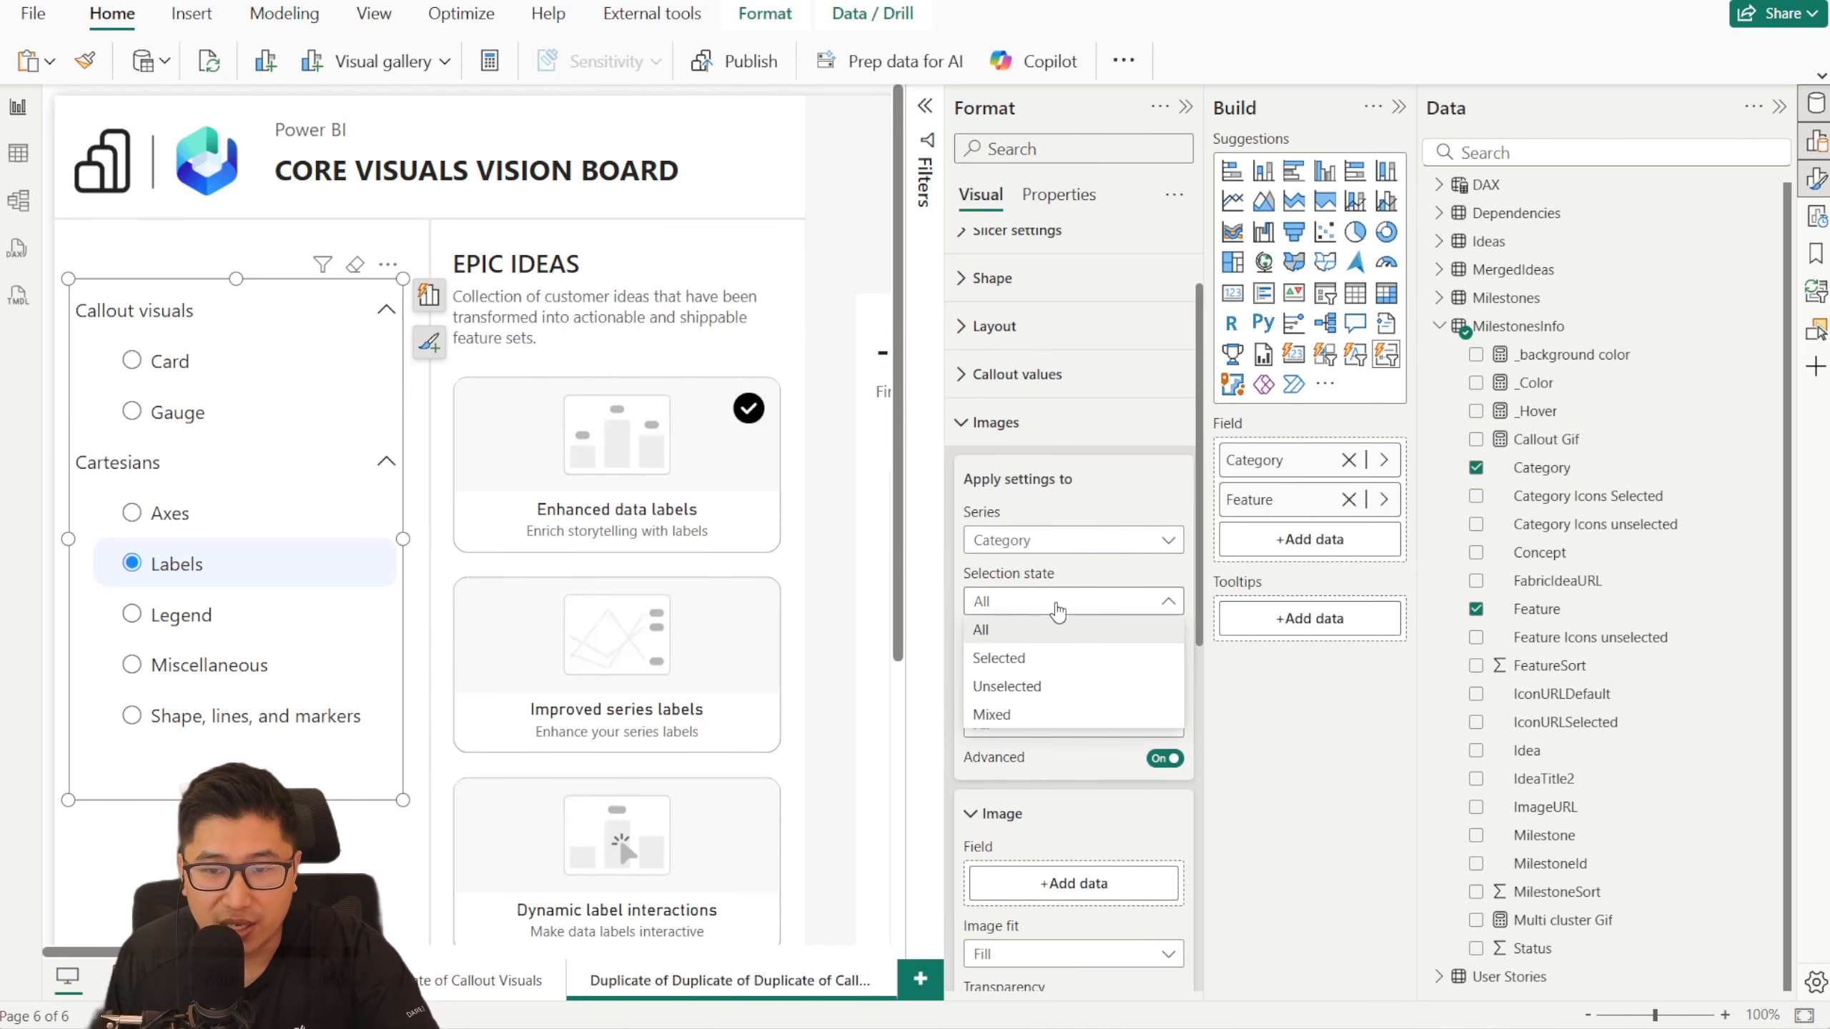
{"action": "left_click", "coordinate": [1068, 688]}
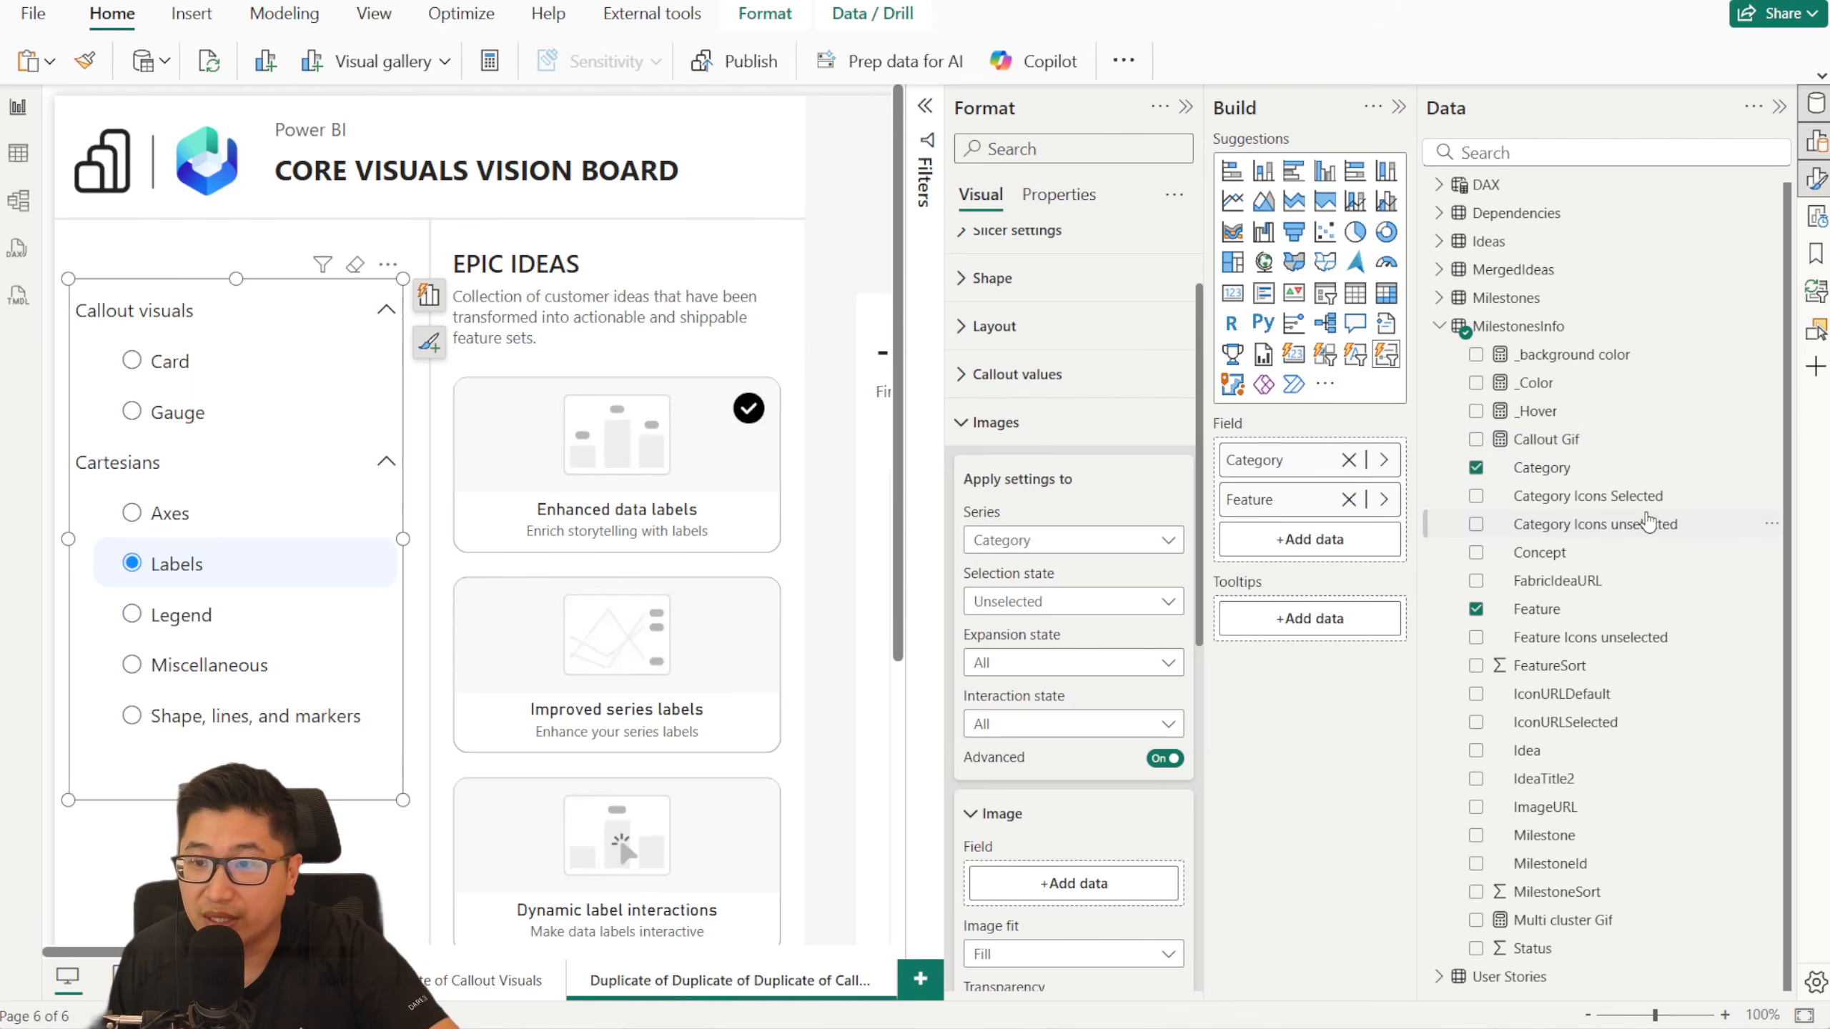
{"action": "left_click_drag", "start_coordinate": [1671, 522], "coordinate": [1072, 883]}
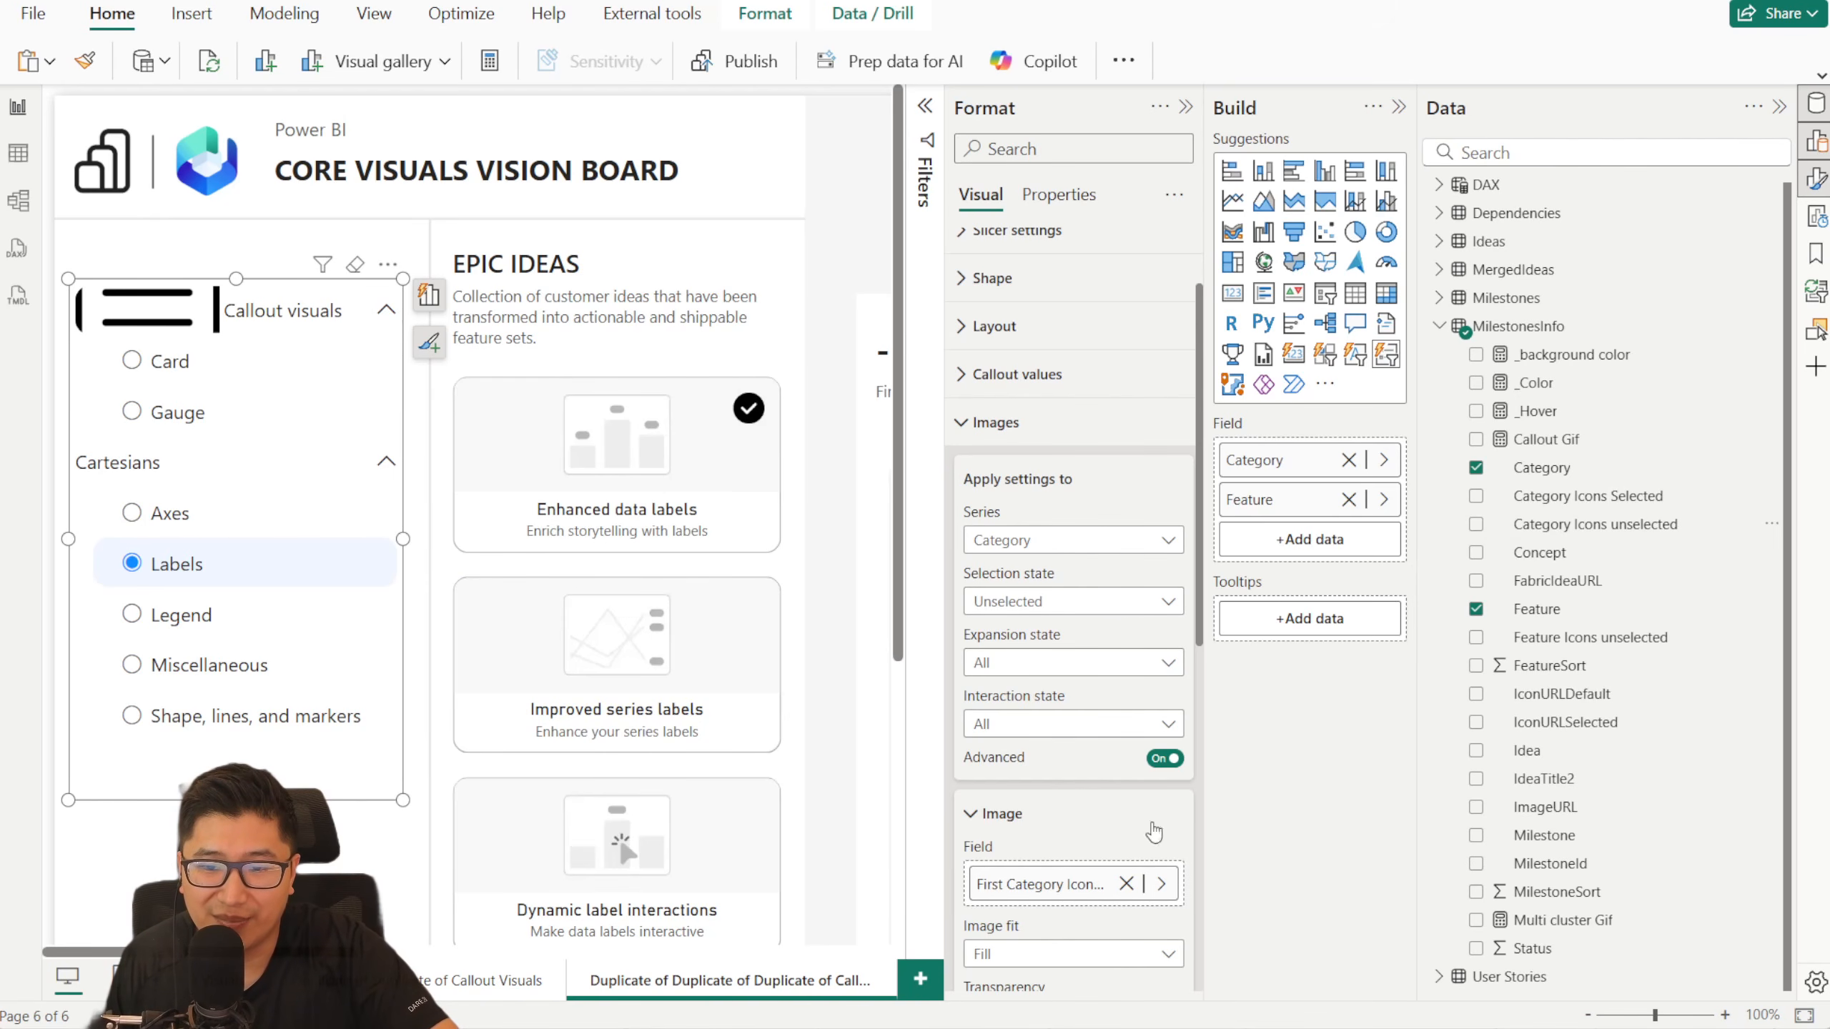
{"action": "left_click", "coordinate": [1126, 884]}
{"action": "left_click", "coordinate": [1124, 605]}
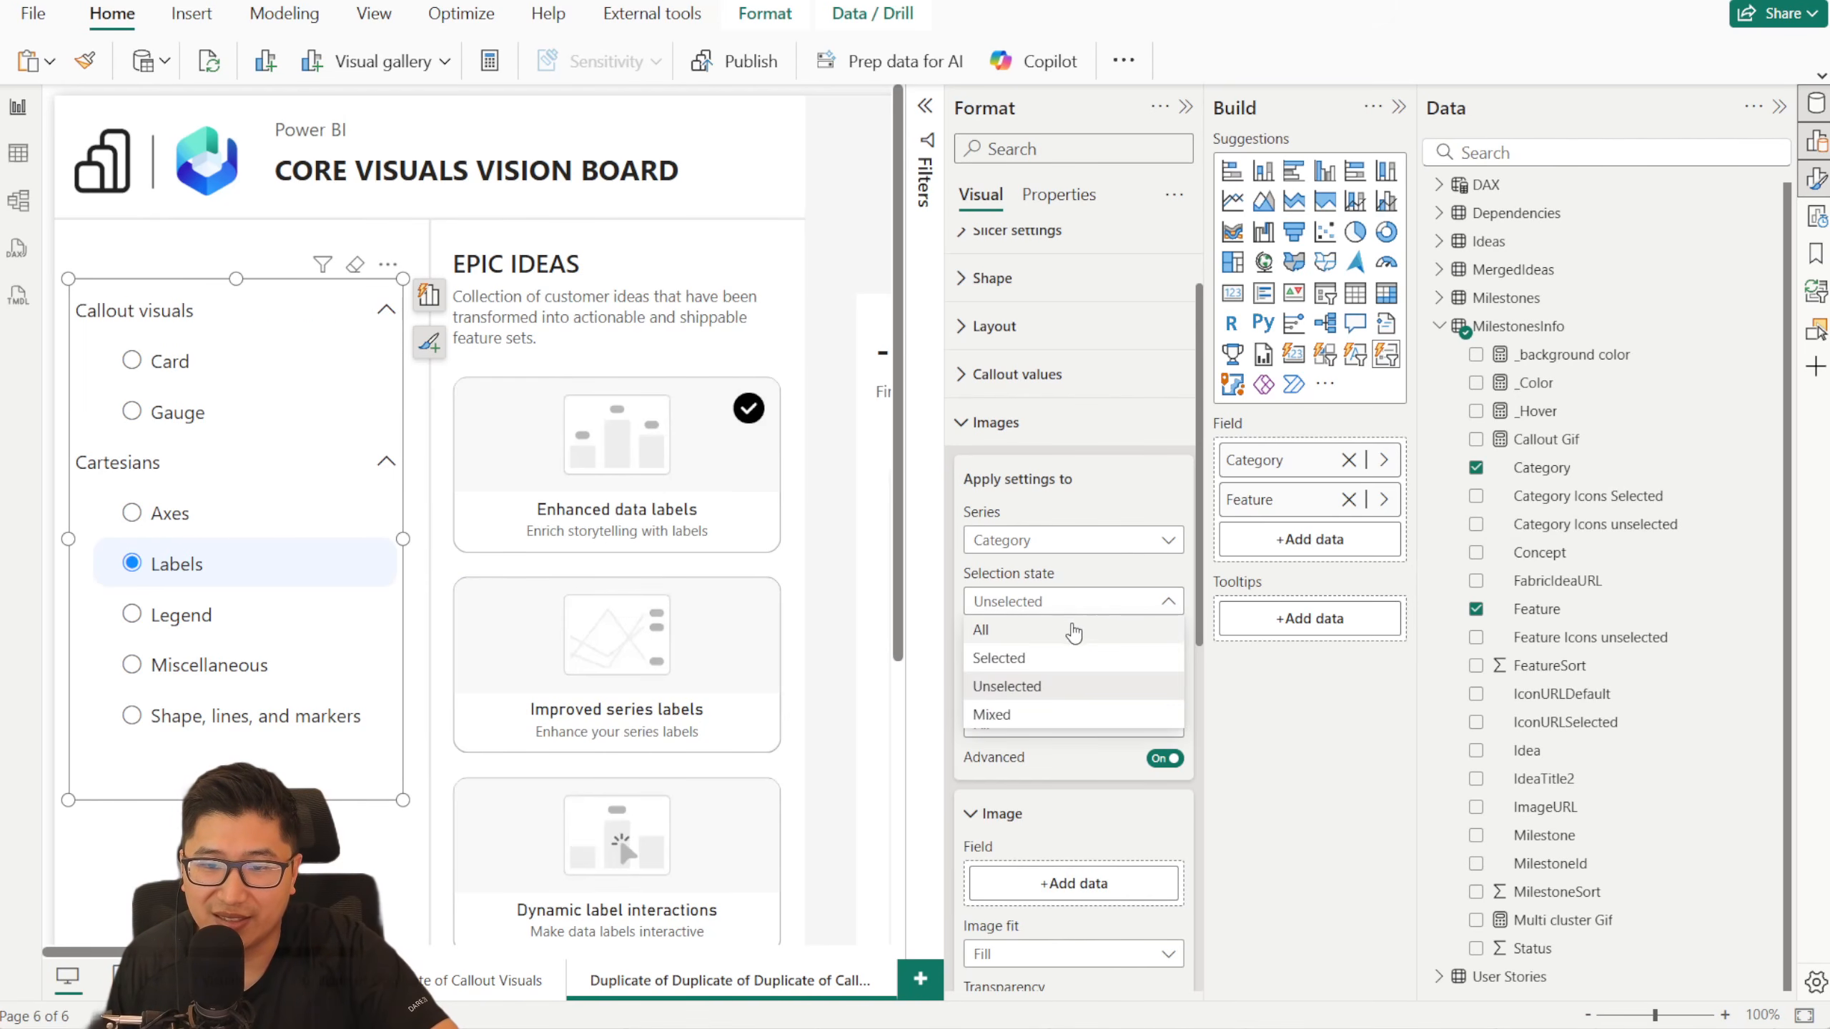
{"action": "left_click", "coordinate": [1054, 686]}
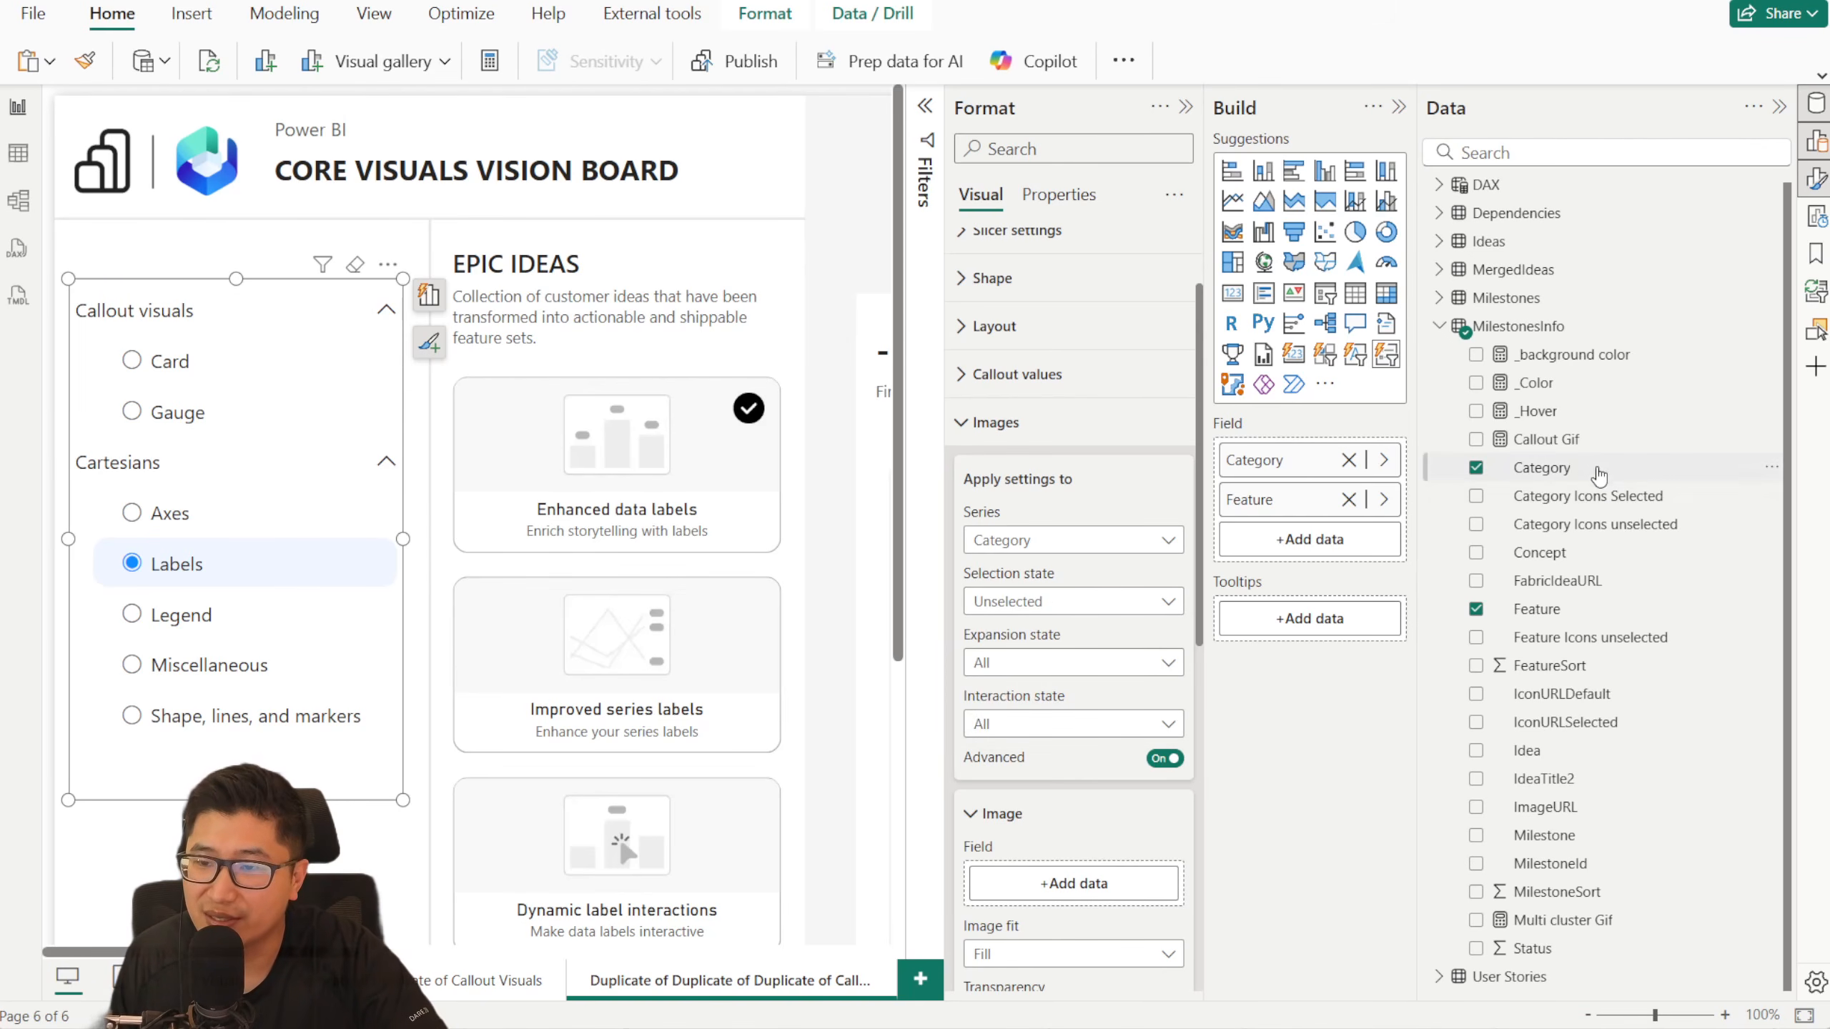
{"action": "left_click_drag", "start_coordinate": [1654, 524], "coordinate": [1086, 875]}
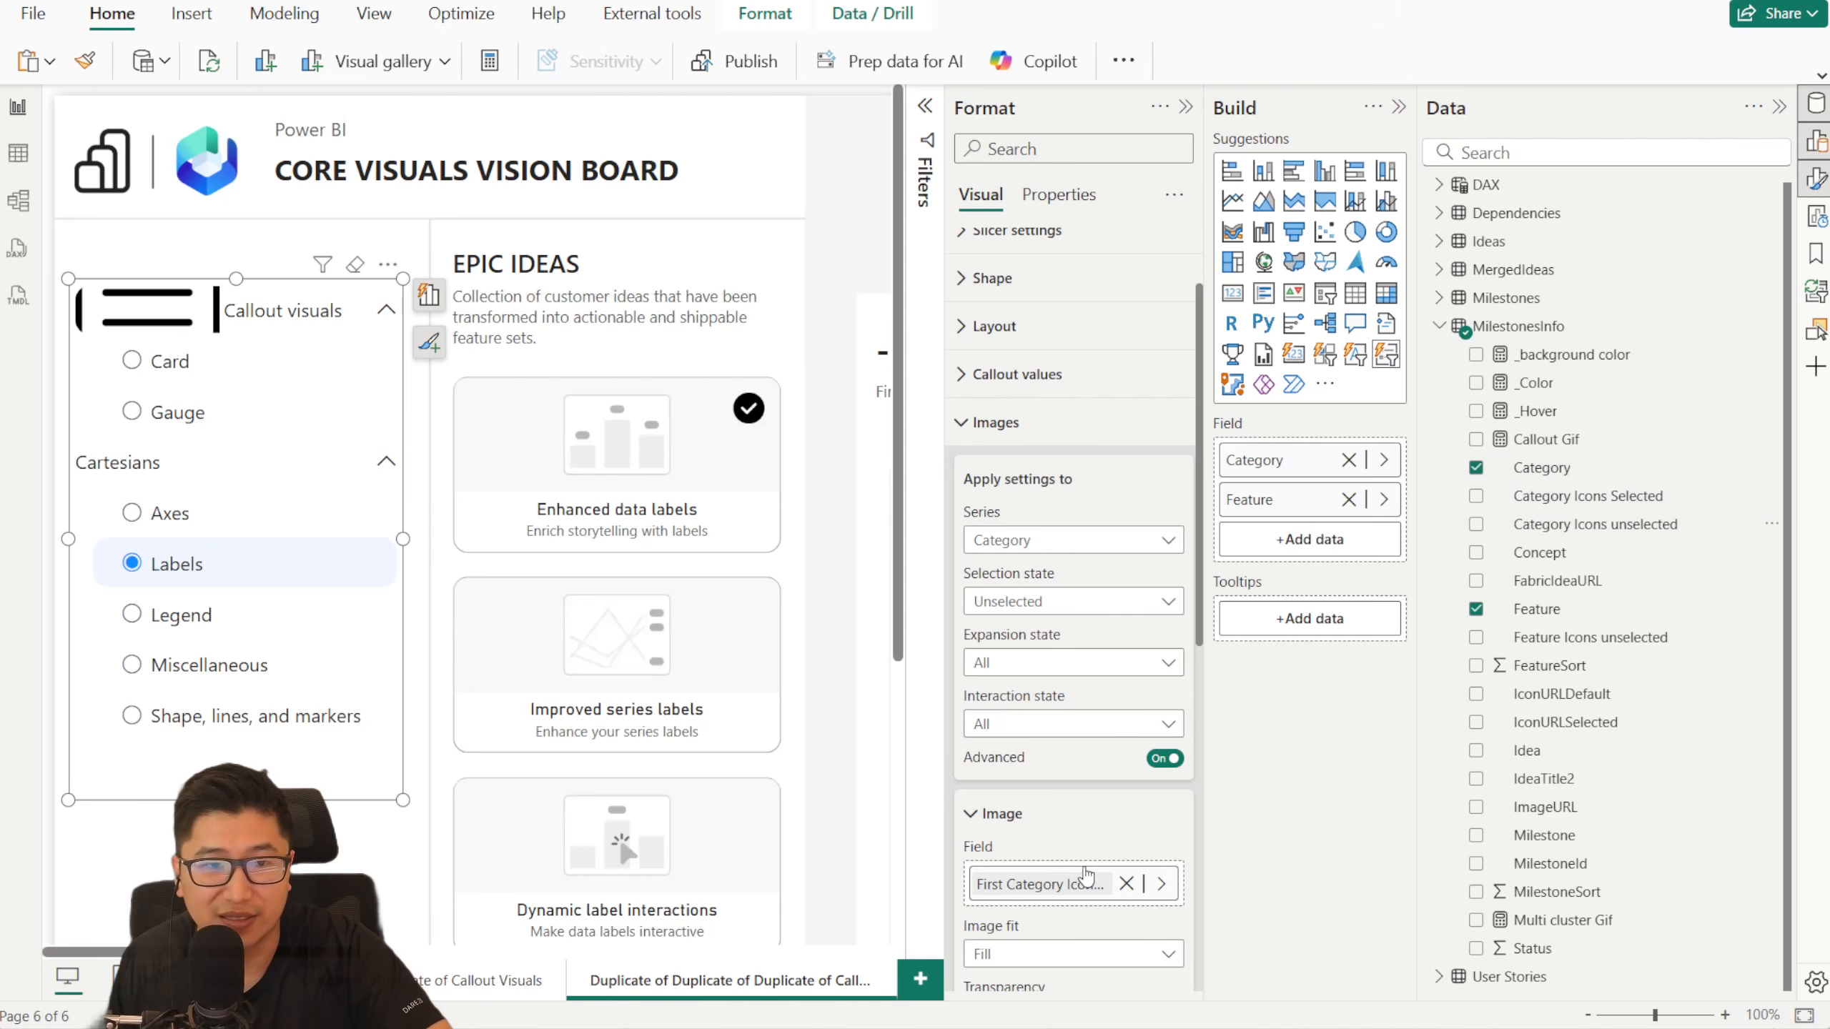
- Set the image fit of the Category series' unselected icons to Normal
{"action": "scroll", "coordinate": [1083, 566], "scroll_direction": "down", "scroll_amount": 6}
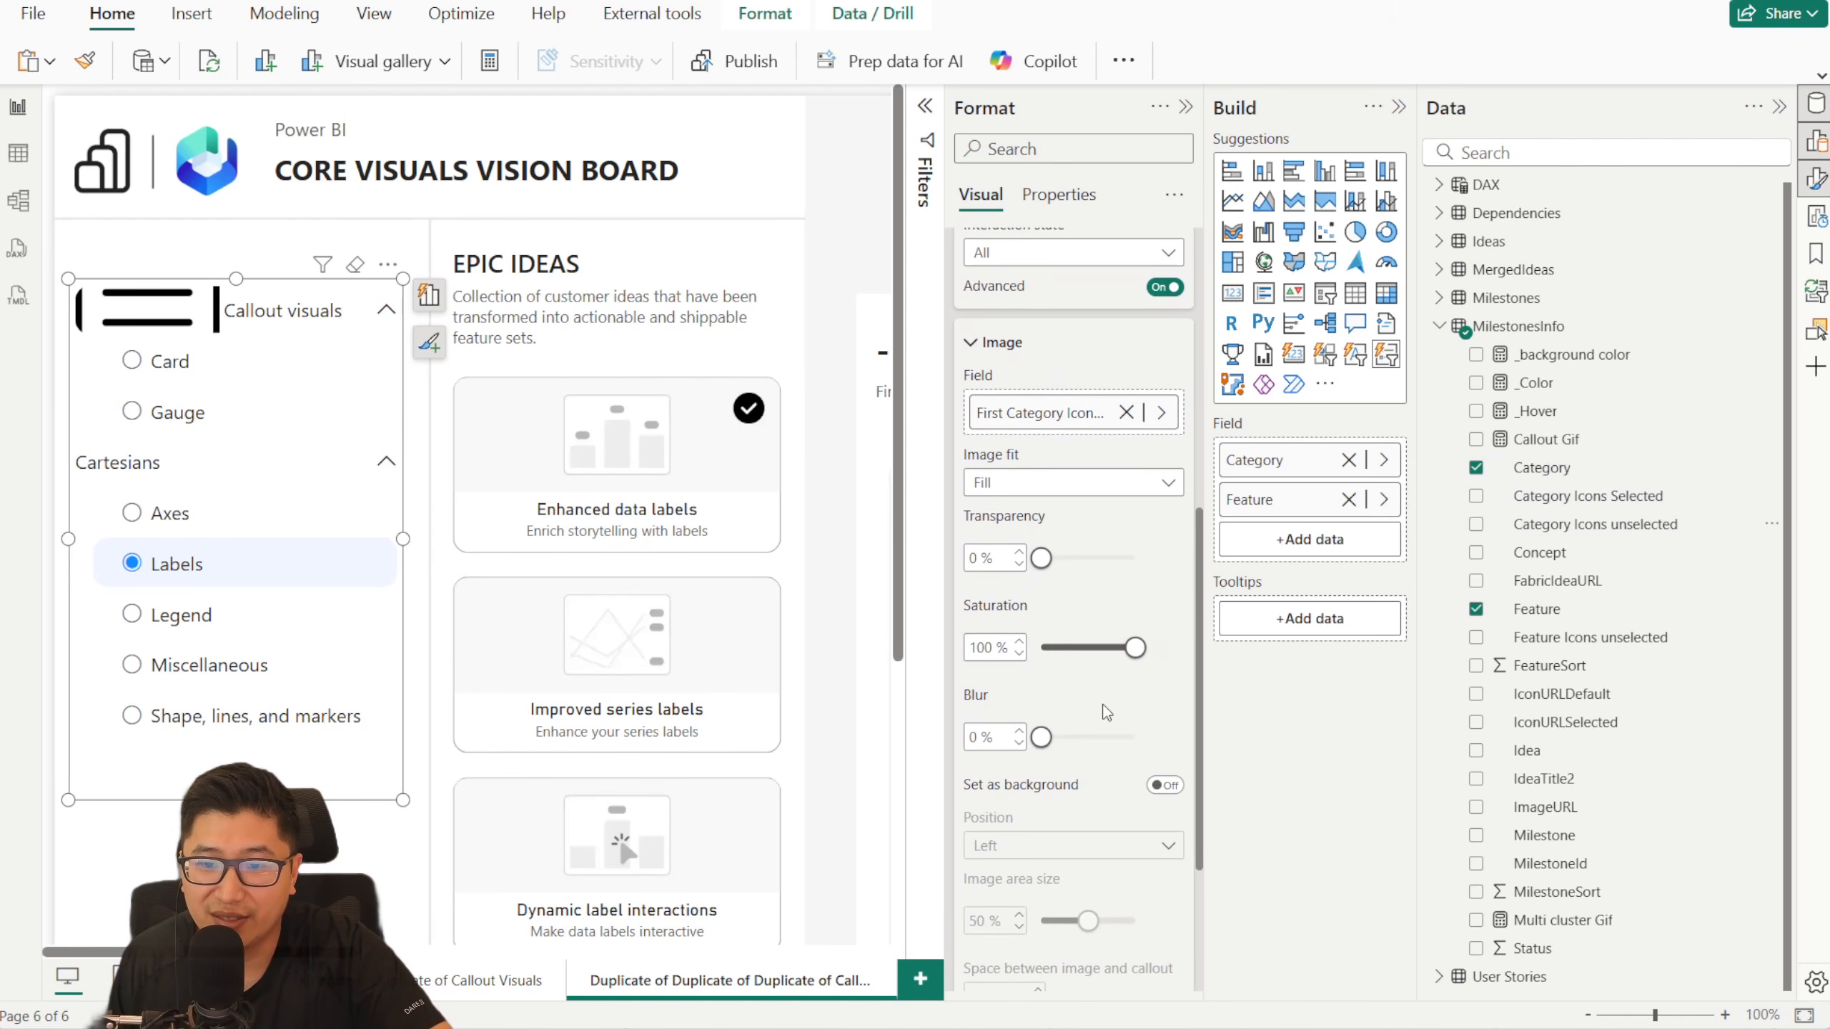
{"action": "scroll", "coordinate": [1098, 570], "scroll_direction": "up", "scroll_amount": 2}
{"action": "left_click", "coordinate": [1098, 600]}
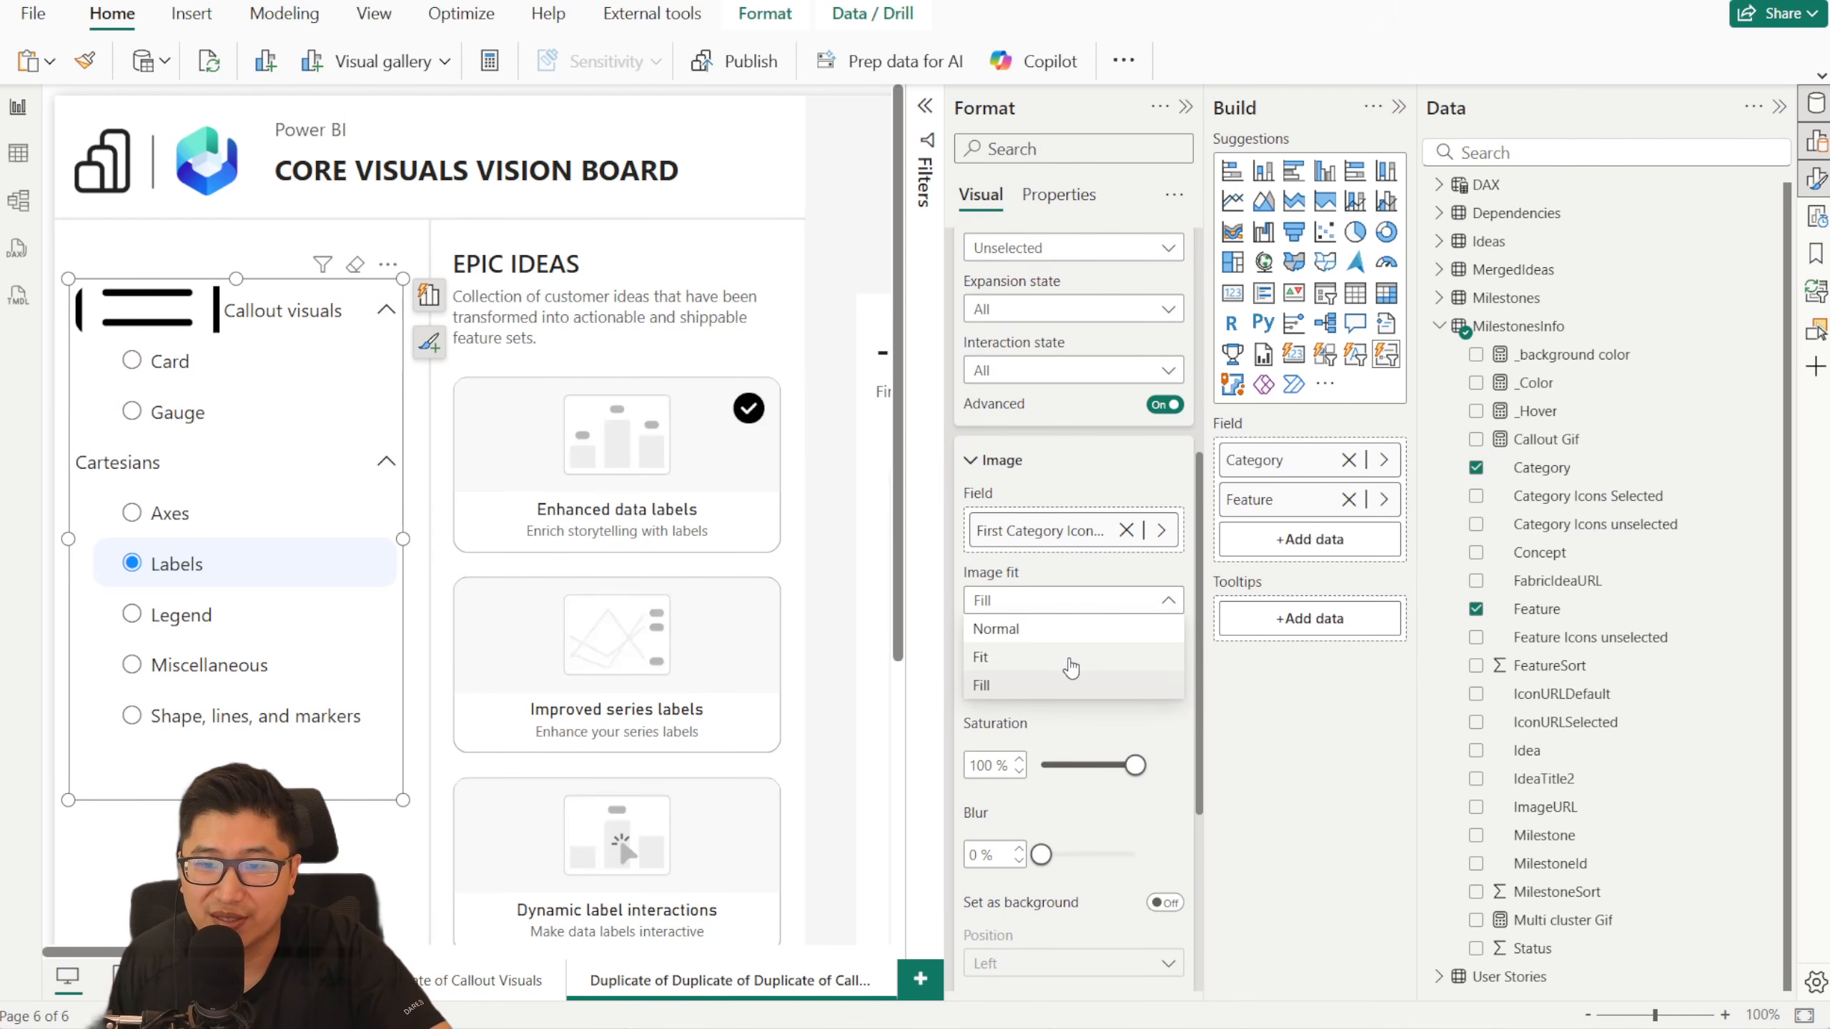
{"action": "left_click", "coordinate": [1068, 660]}
{"action": "left_click", "coordinate": [1084, 606]}
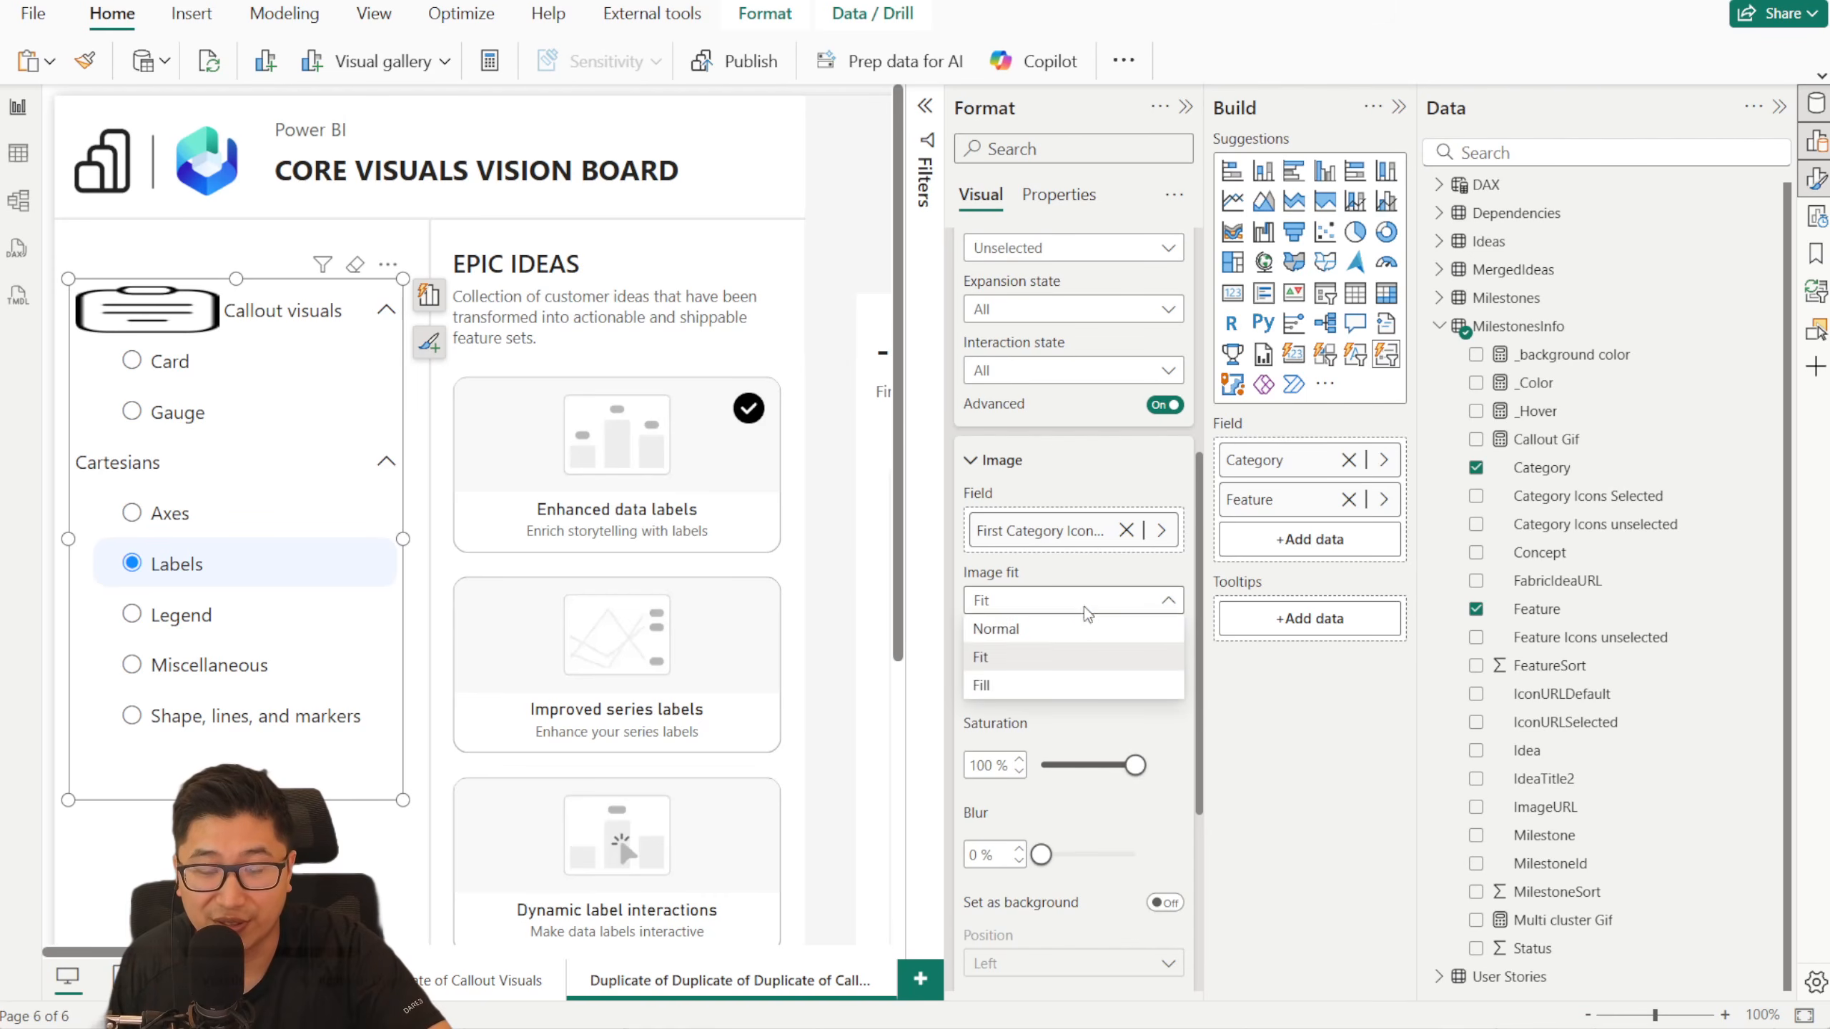
{"action": "left_click", "coordinate": [1083, 623]}
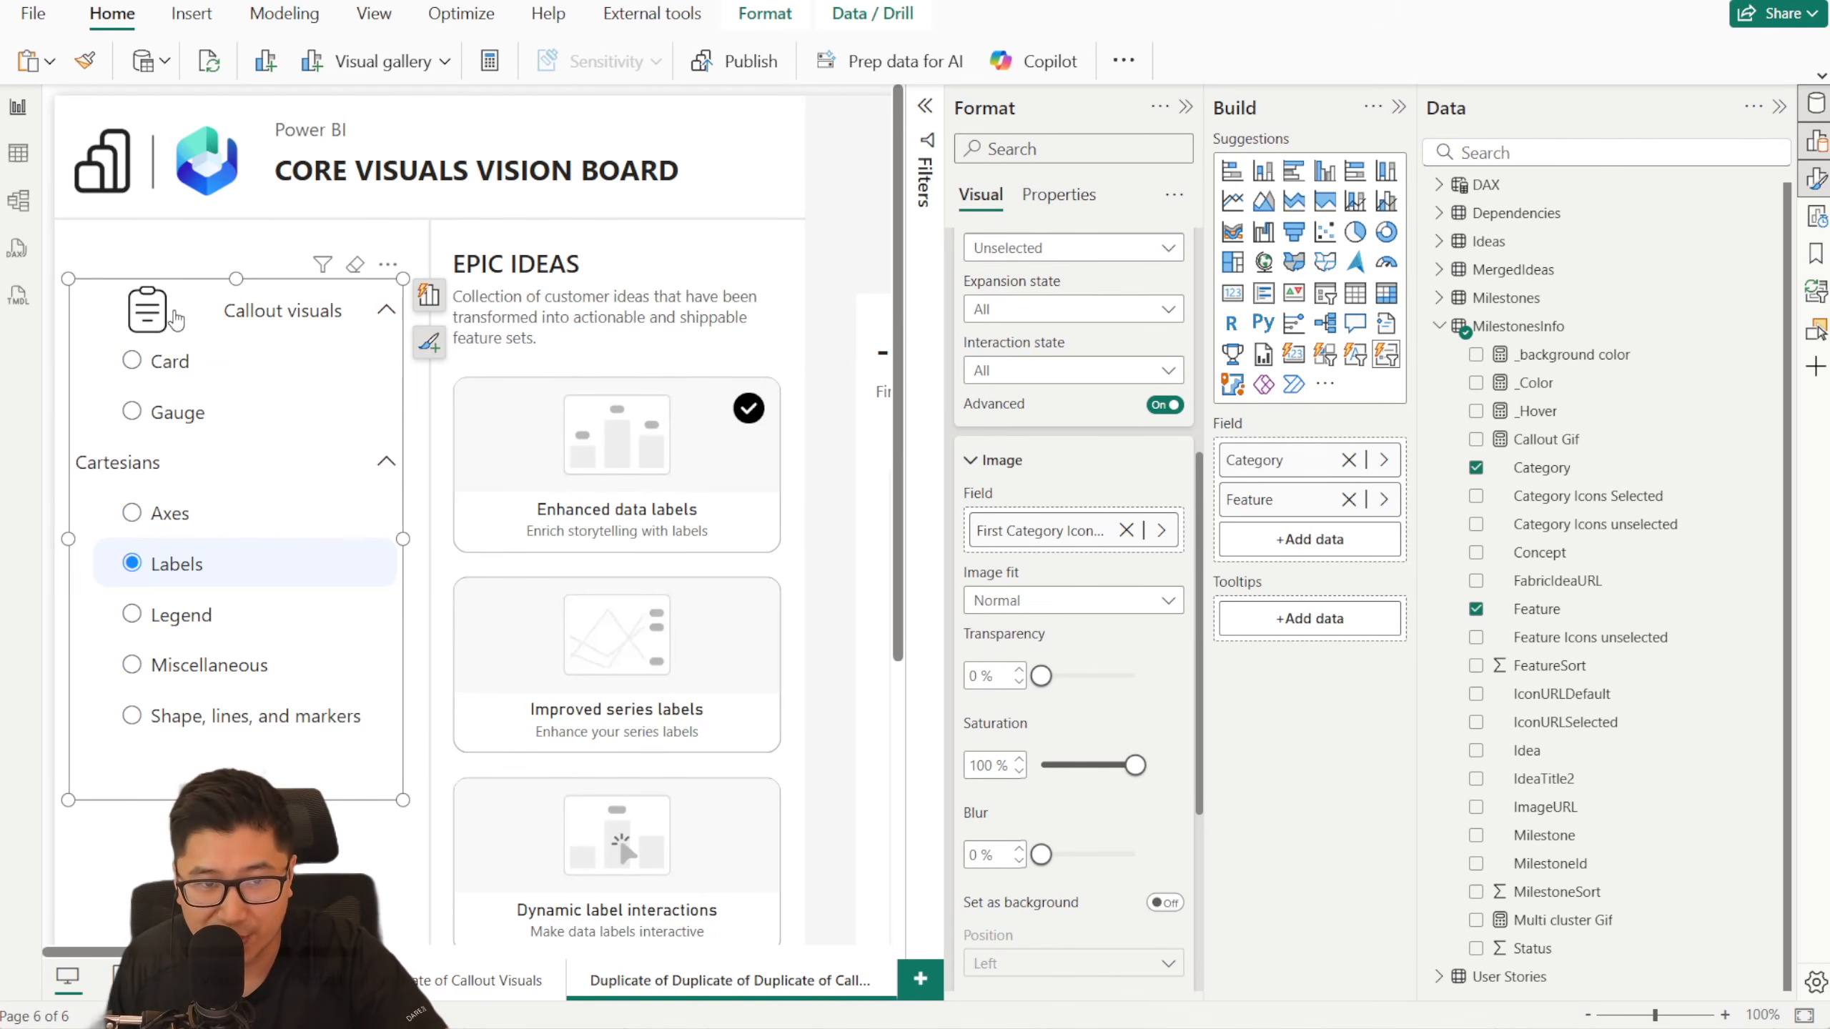
- Set the image area size to 10 % for all series of the slicer's images
{"action": "scroll", "coordinate": [1110, 724], "scroll_direction": "down", "scroll_amount": 3}
{"action": "scroll", "coordinate": [1111, 720], "scroll_direction": "up", "scroll_amount": 6}
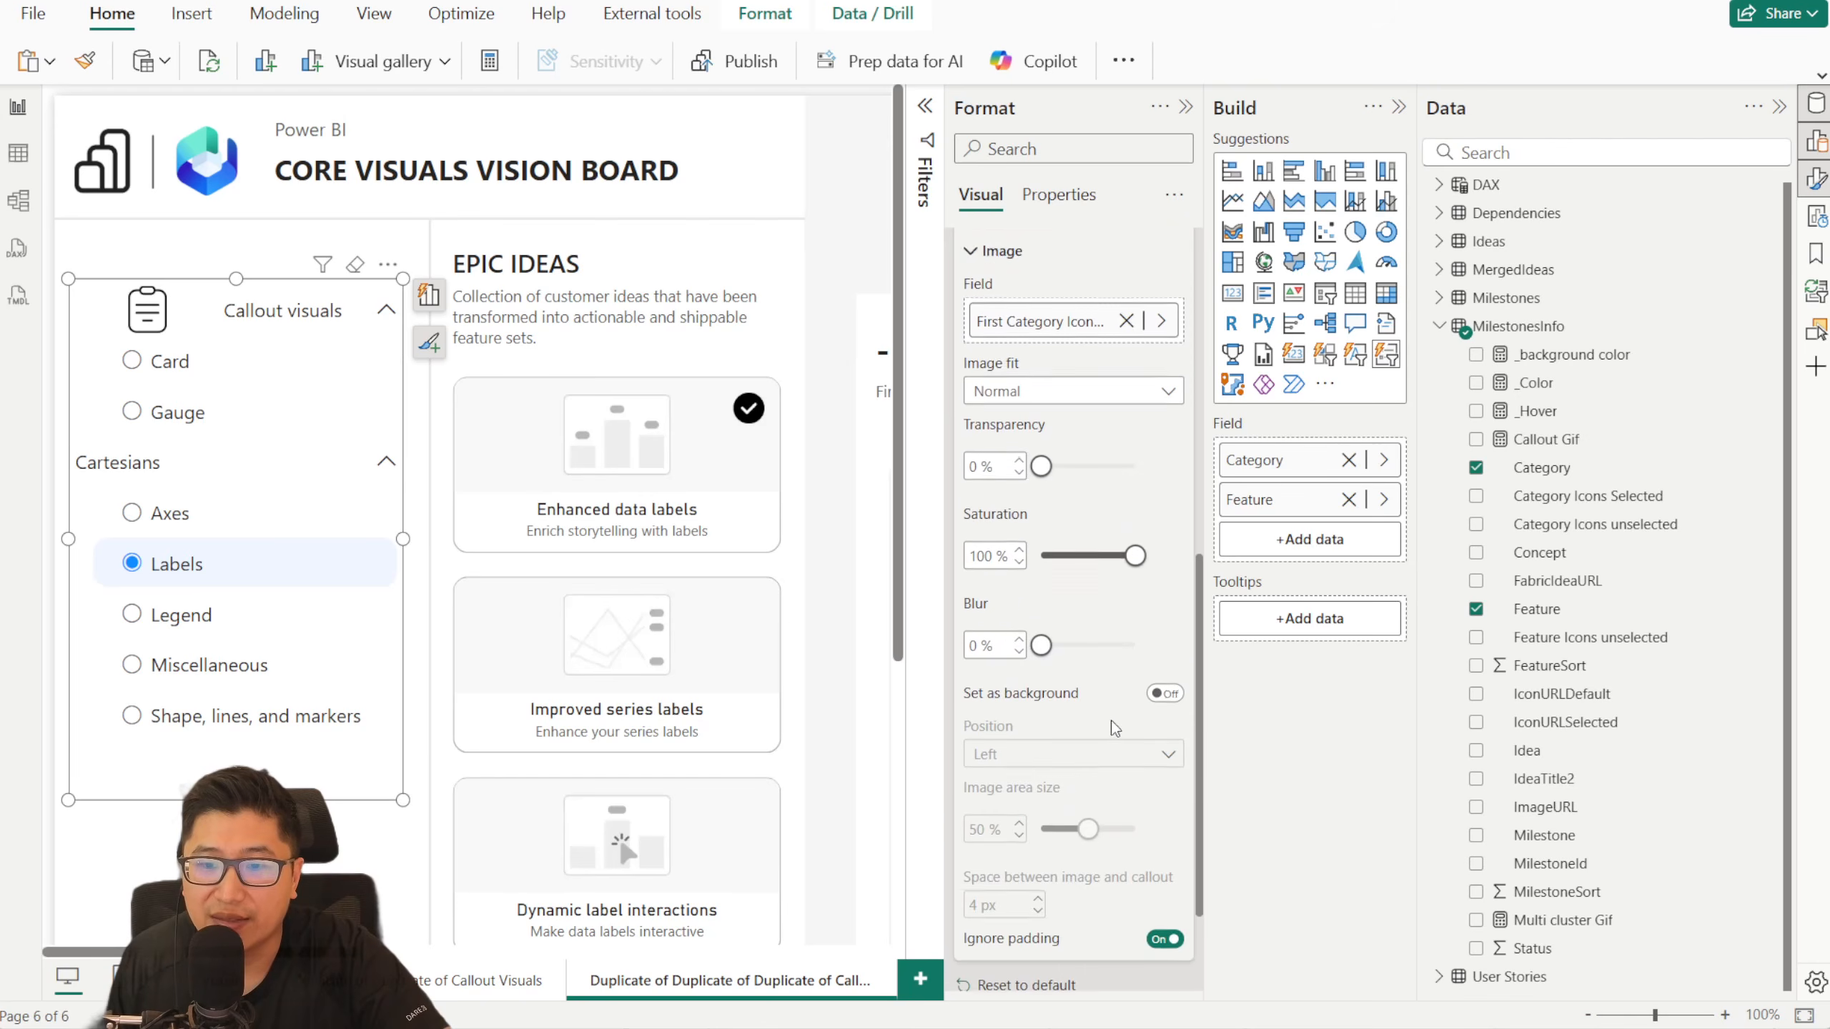
{"action": "left_click", "coordinate": [1067, 423]}
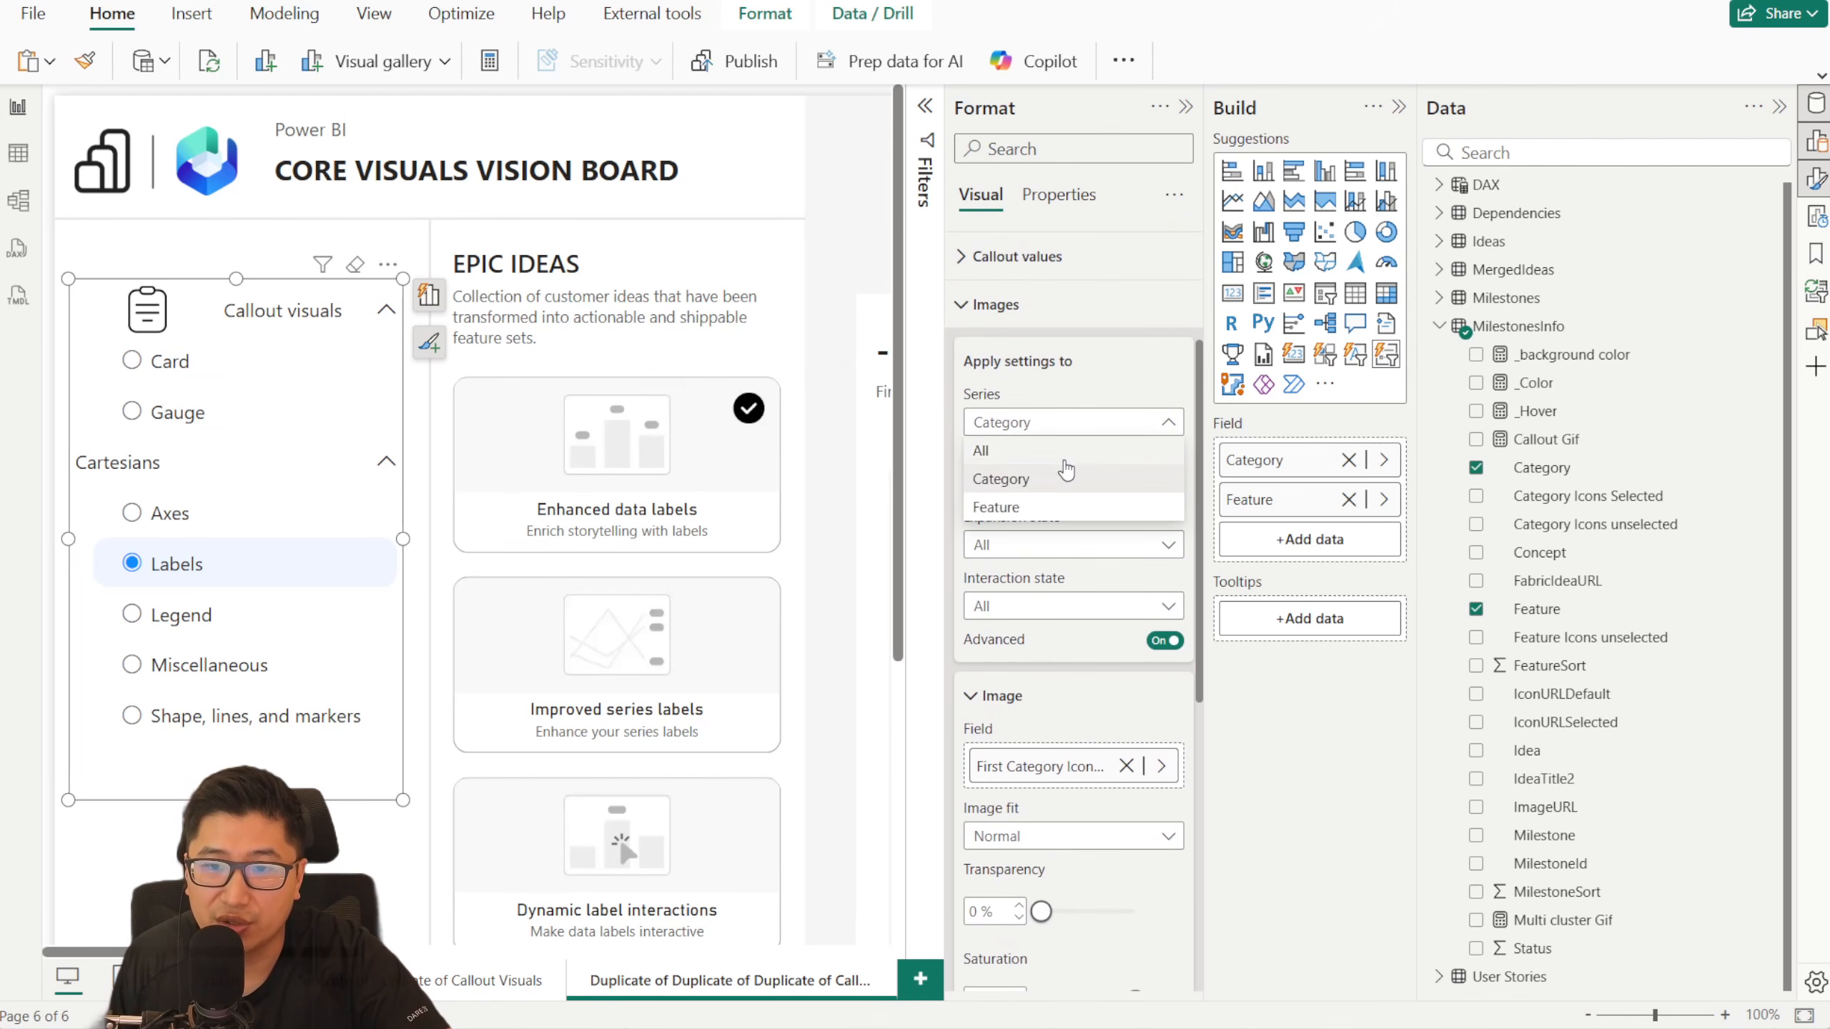
{"action": "left_click", "coordinate": [1041, 454]}
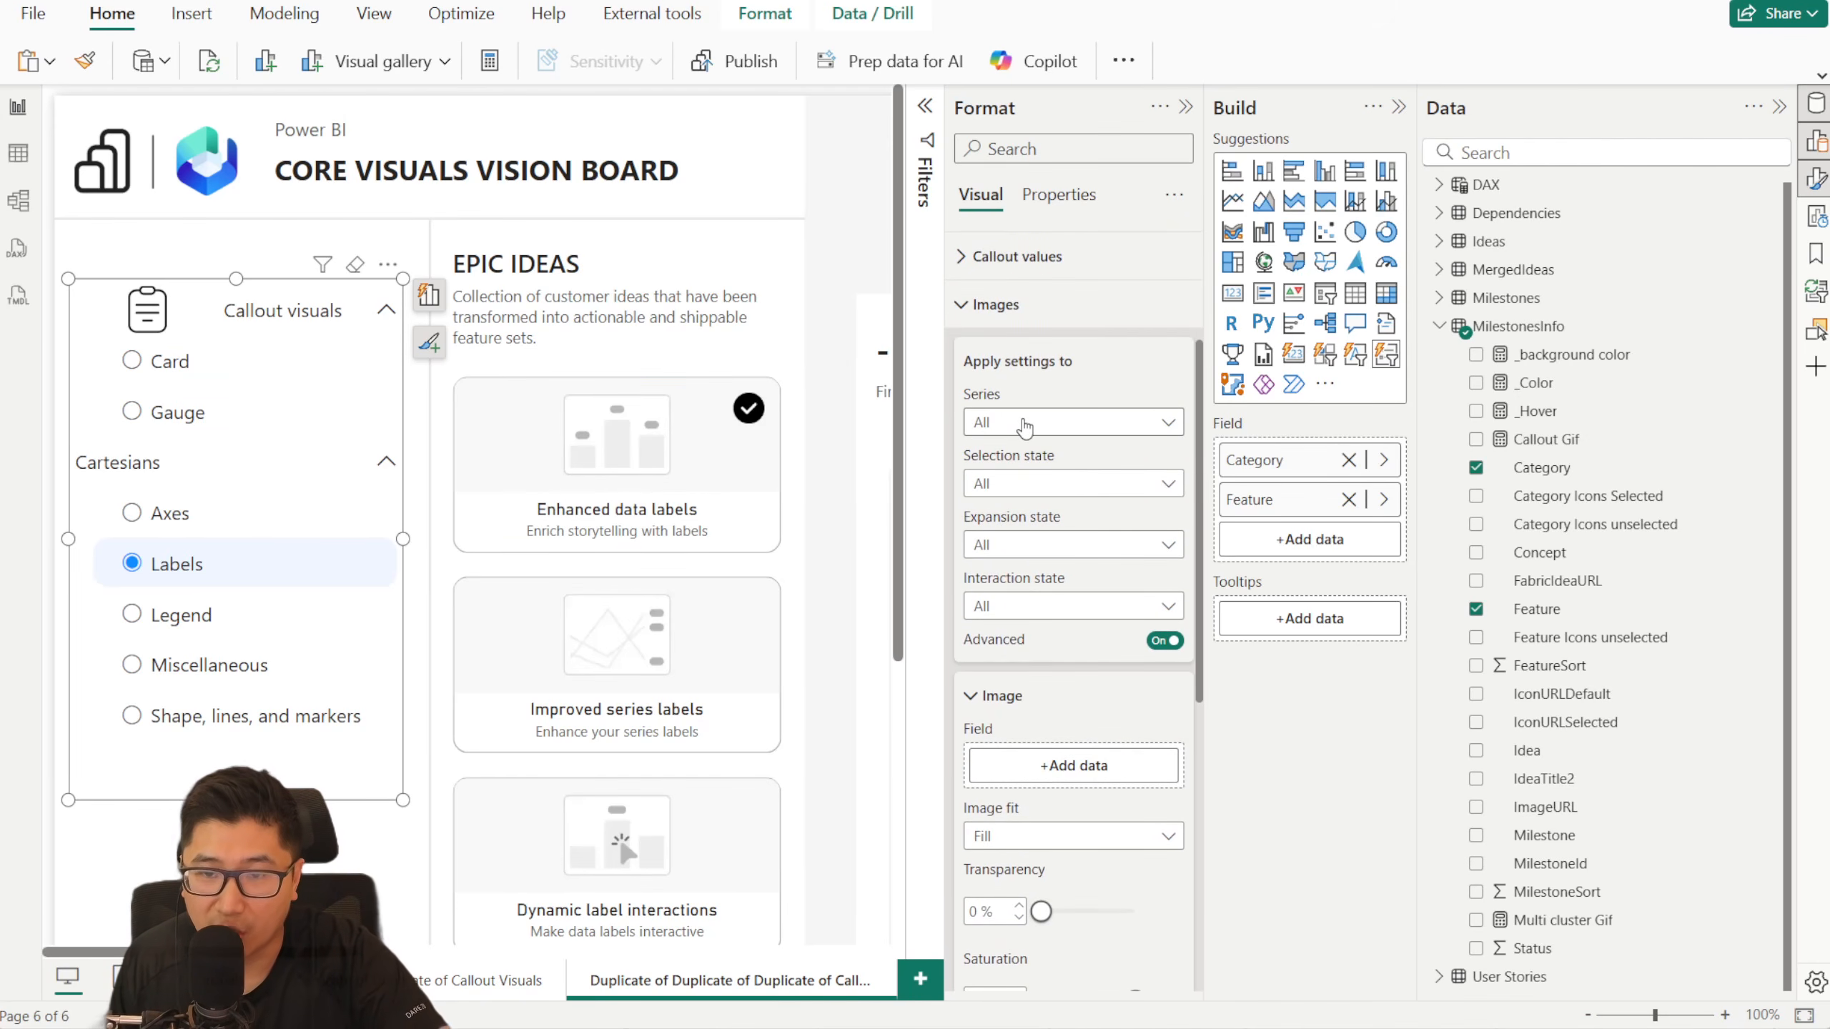
{"action": "scroll", "coordinate": [1070, 487], "scroll_direction": "down", "scroll_amount": 5}
{"action": "left_click_drag", "start_coordinate": [1088, 805], "coordinate": [1057, 809]}
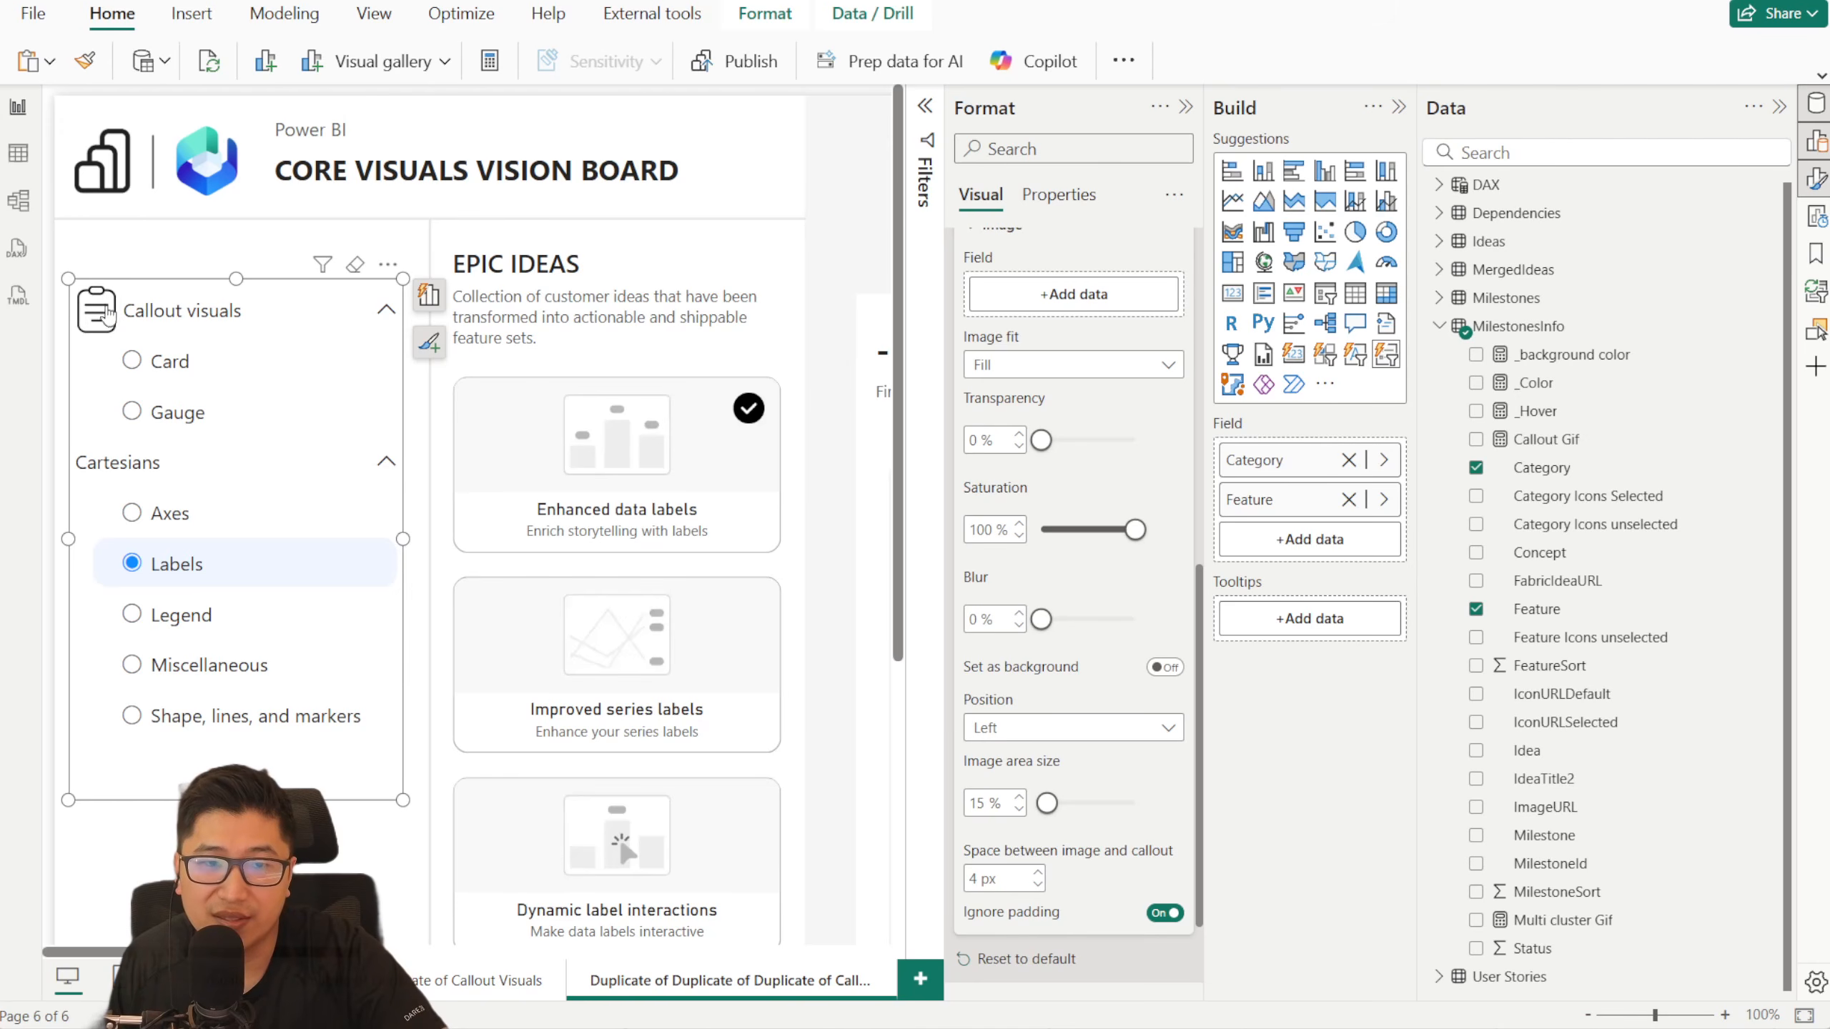
{"action": "left_click", "coordinate": [1020, 810]}
{"action": "left_click", "coordinate": [1020, 809]}
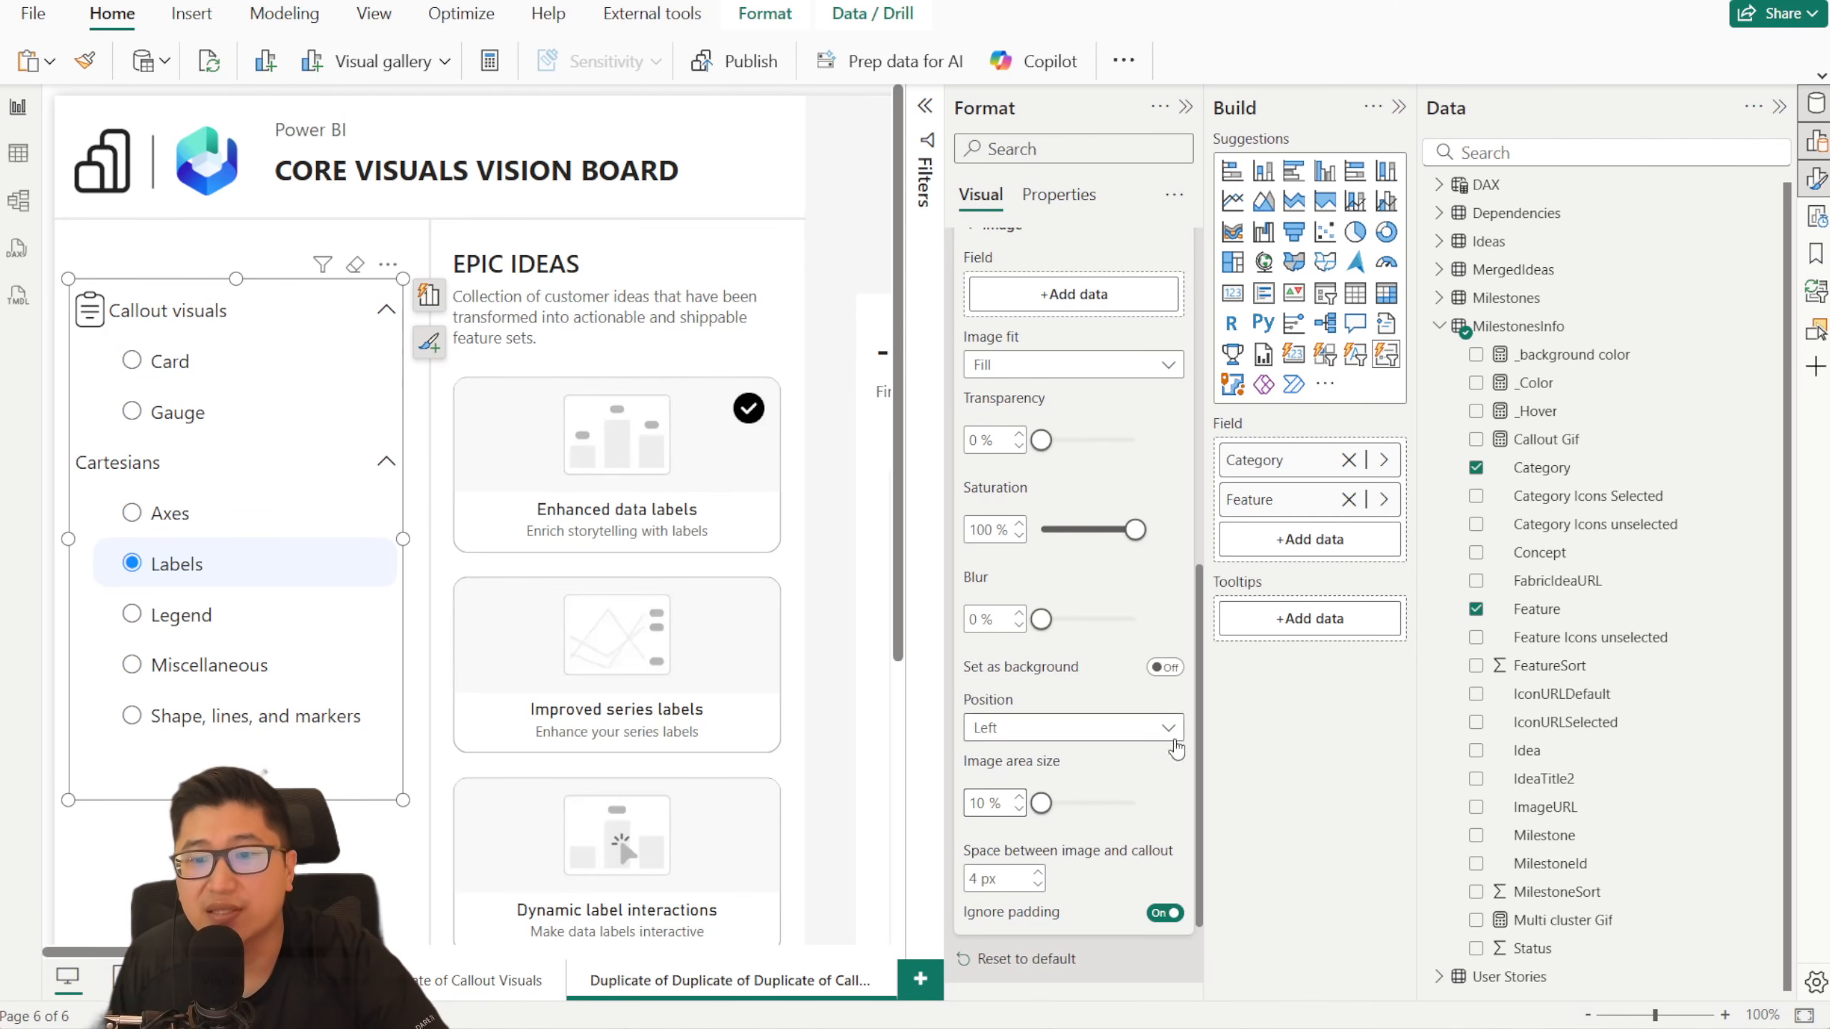
- Assign the Category Icons Selected field as the image for the Category series' Selected state
{"action": "scroll", "coordinate": [1140, 791], "scroll_direction": "up", "scroll_amount": 3}
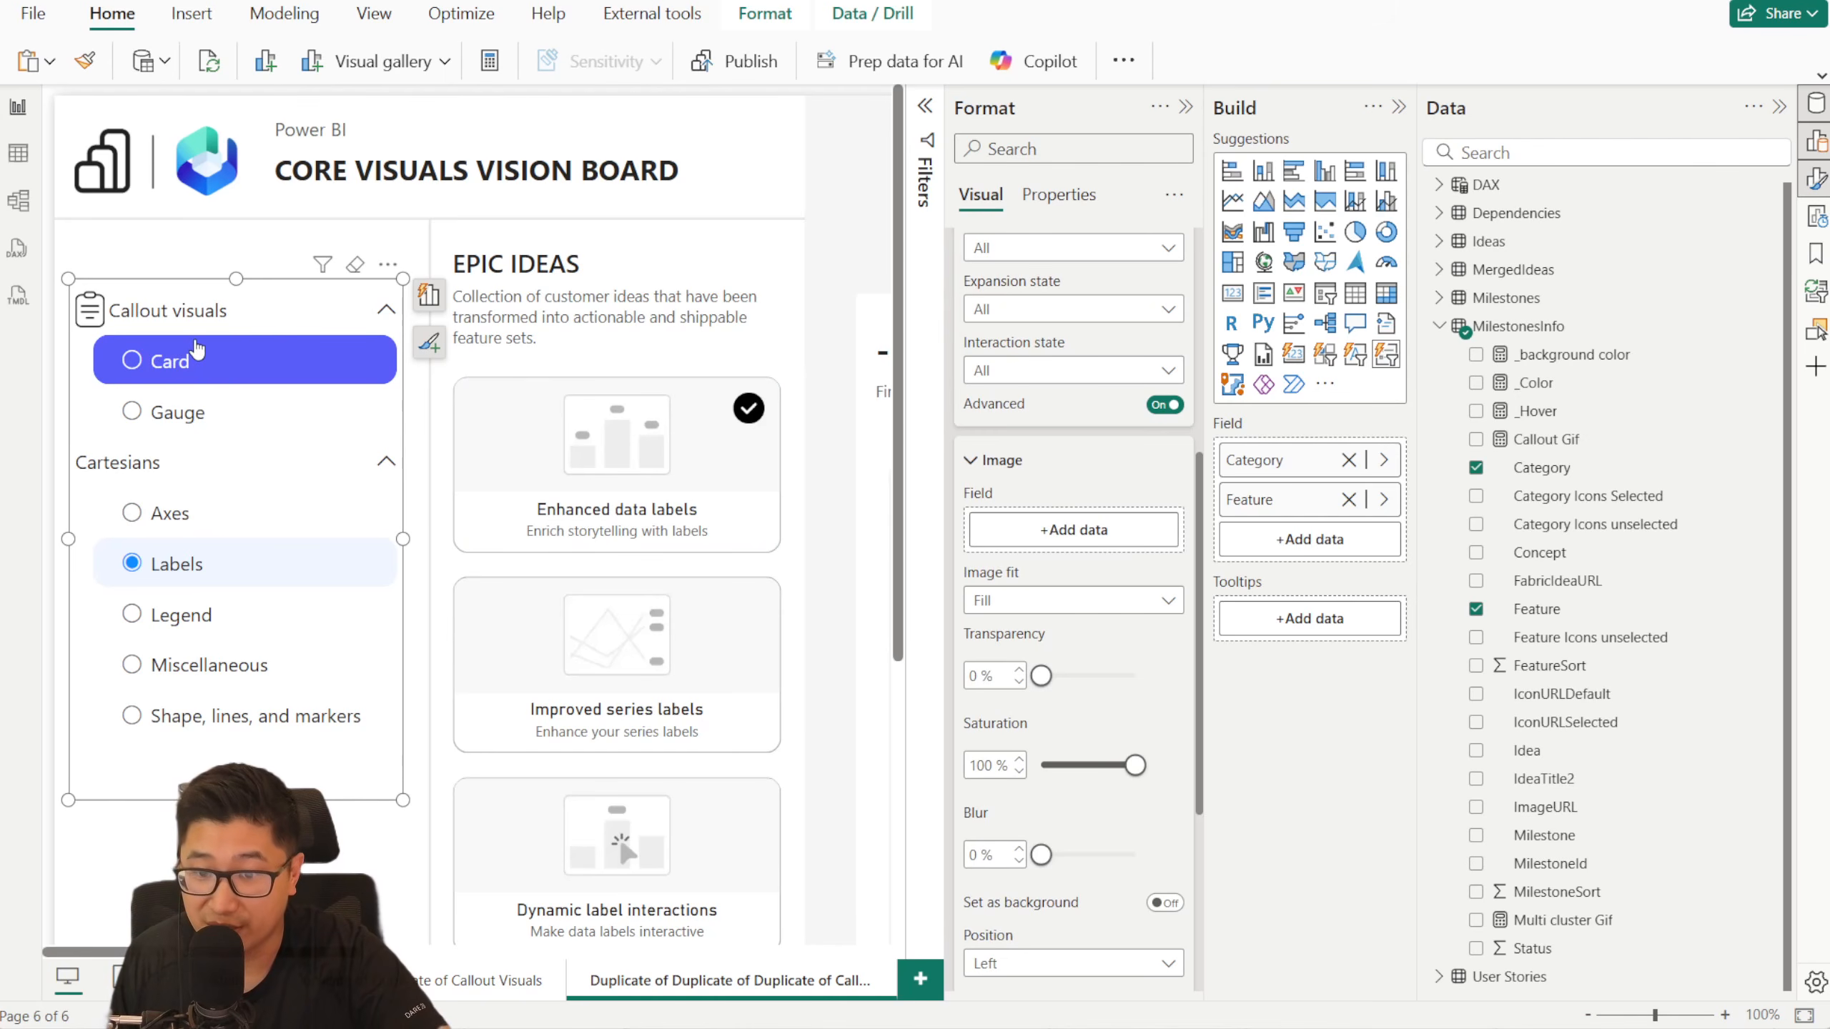
{"action": "scroll", "coordinate": [1096, 569], "scroll_direction": "down", "scroll_amount": 2}
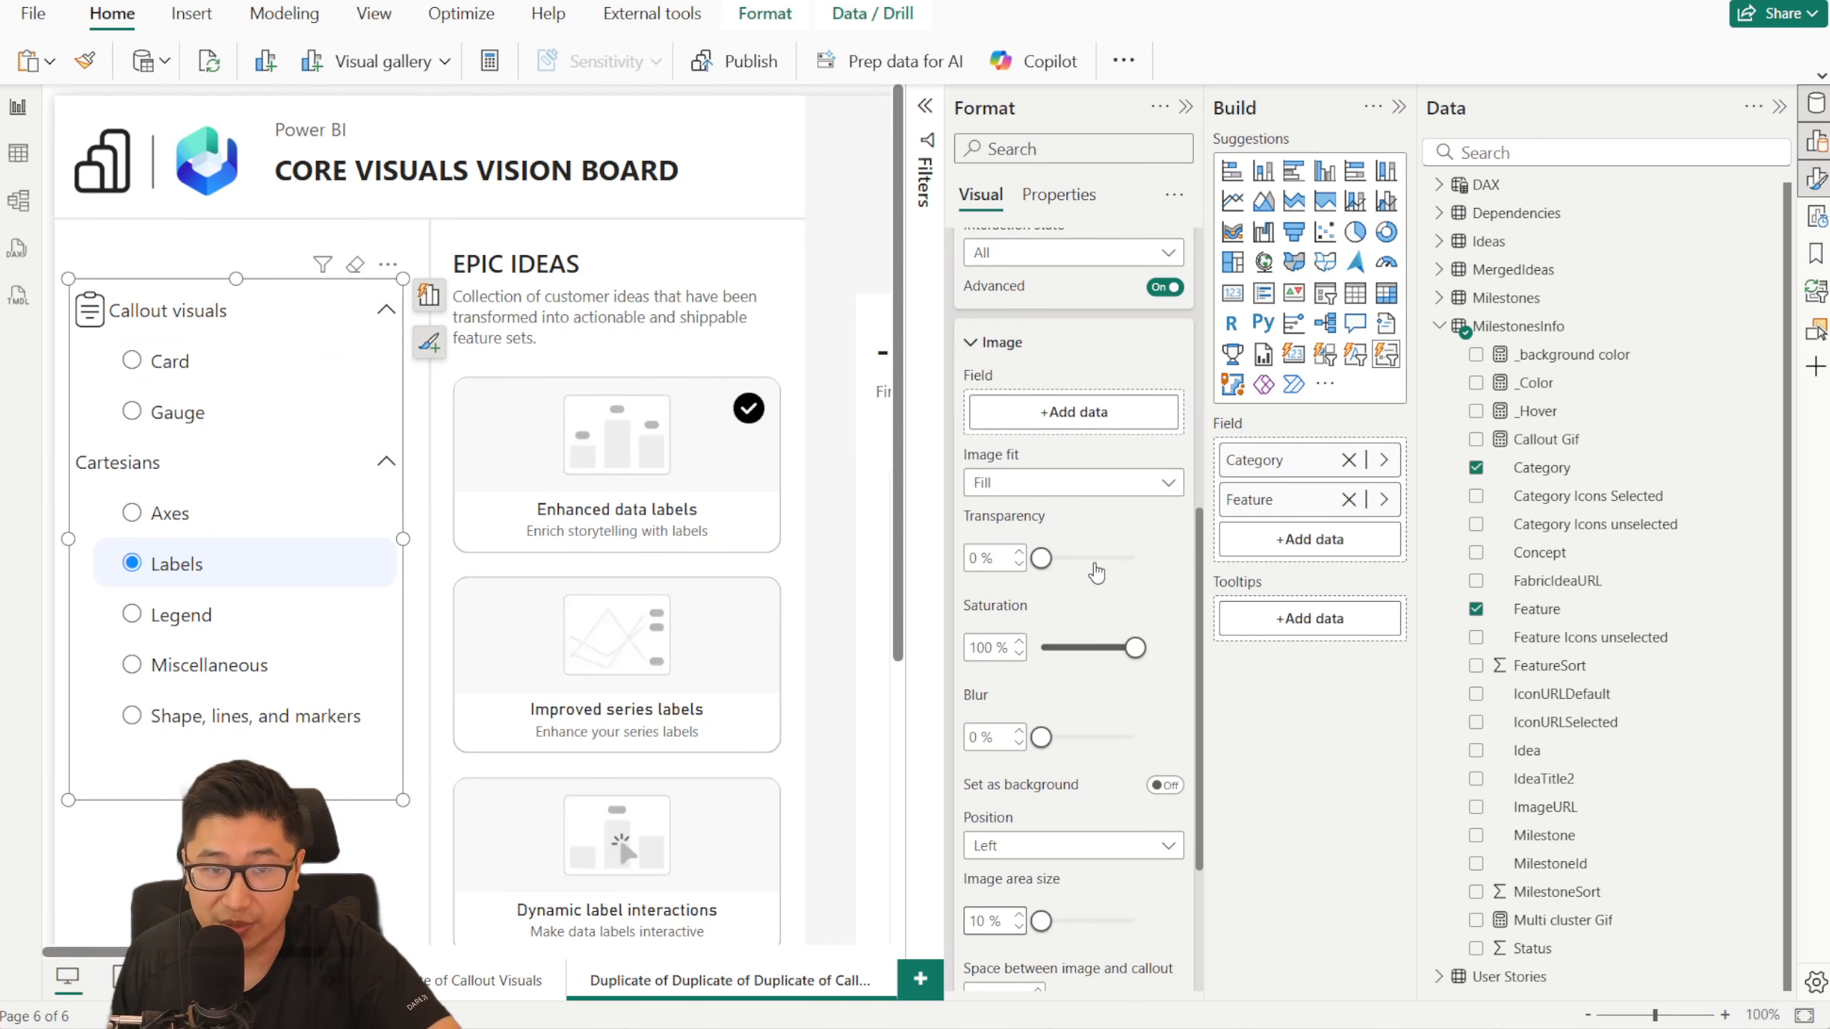
{"action": "scroll", "coordinate": [1081, 461], "scroll_direction": "up", "scroll_amount": 5}
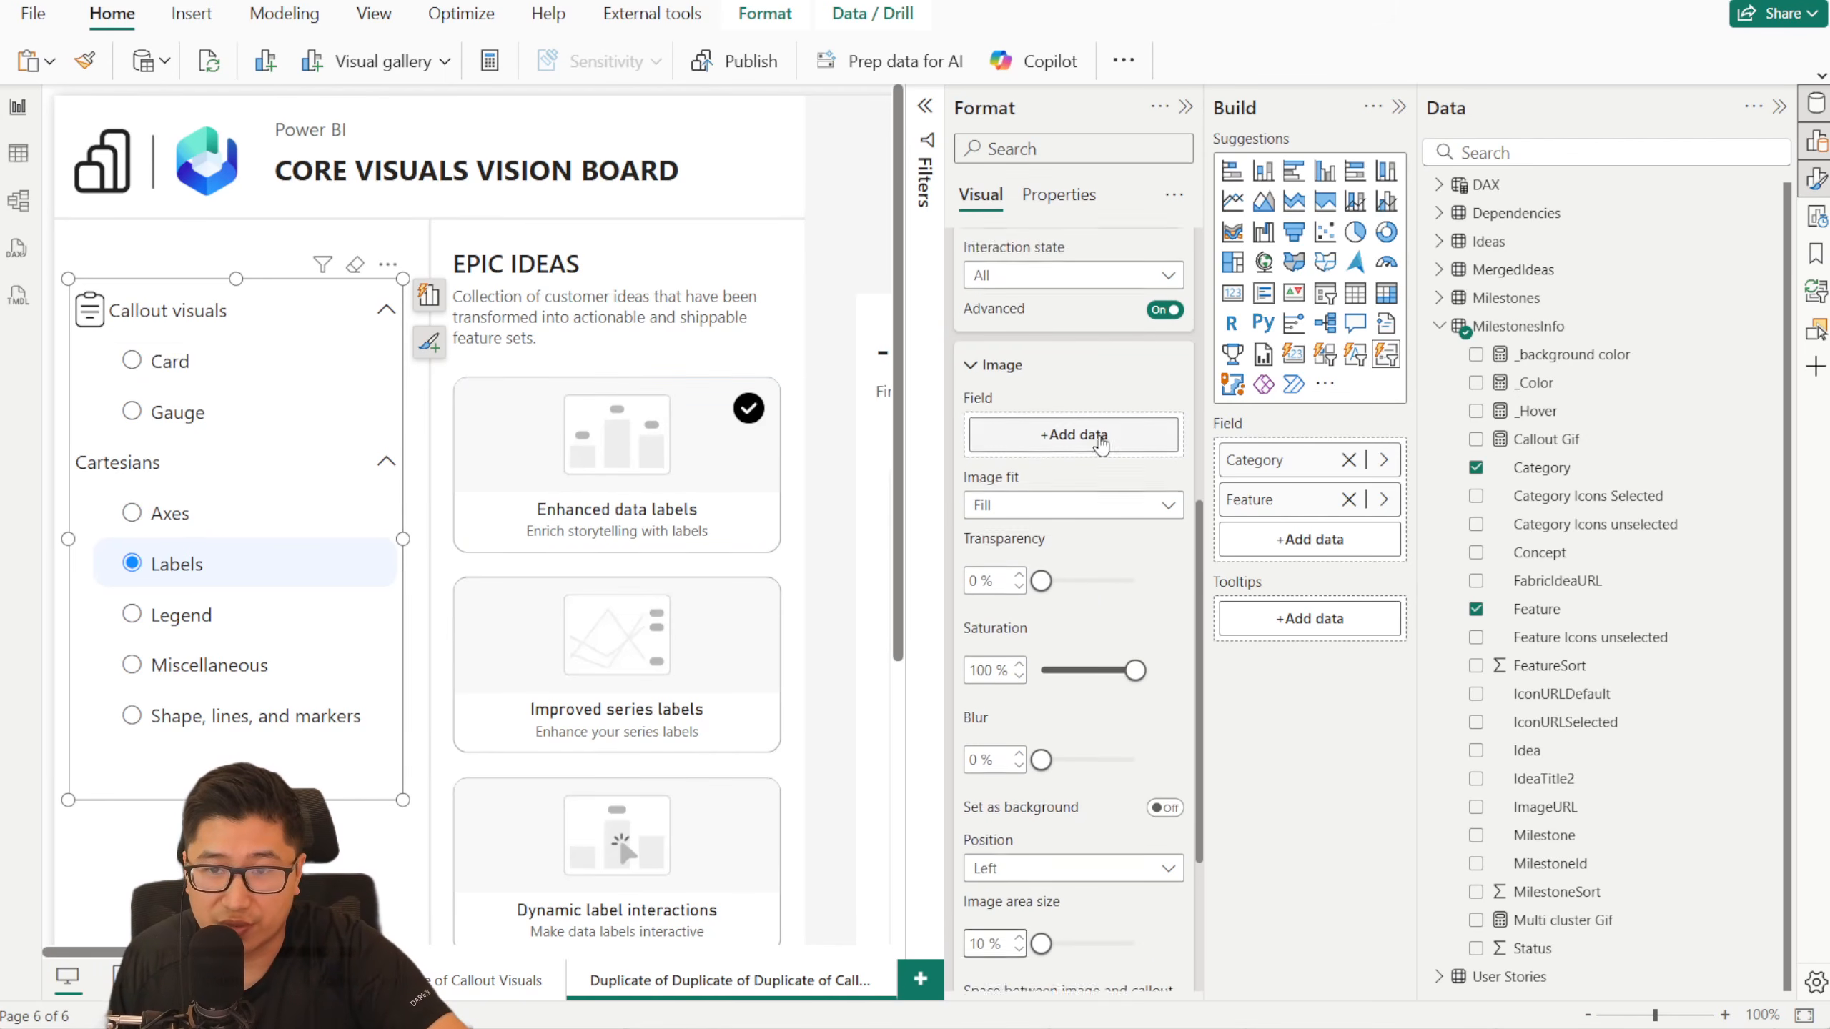
{"action": "scroll", "coordinate": [1081, 508], "scroll_direction": "up", "scroll_amount": 3}
{"action": "left_click", "coordinate": [1074, 541]}
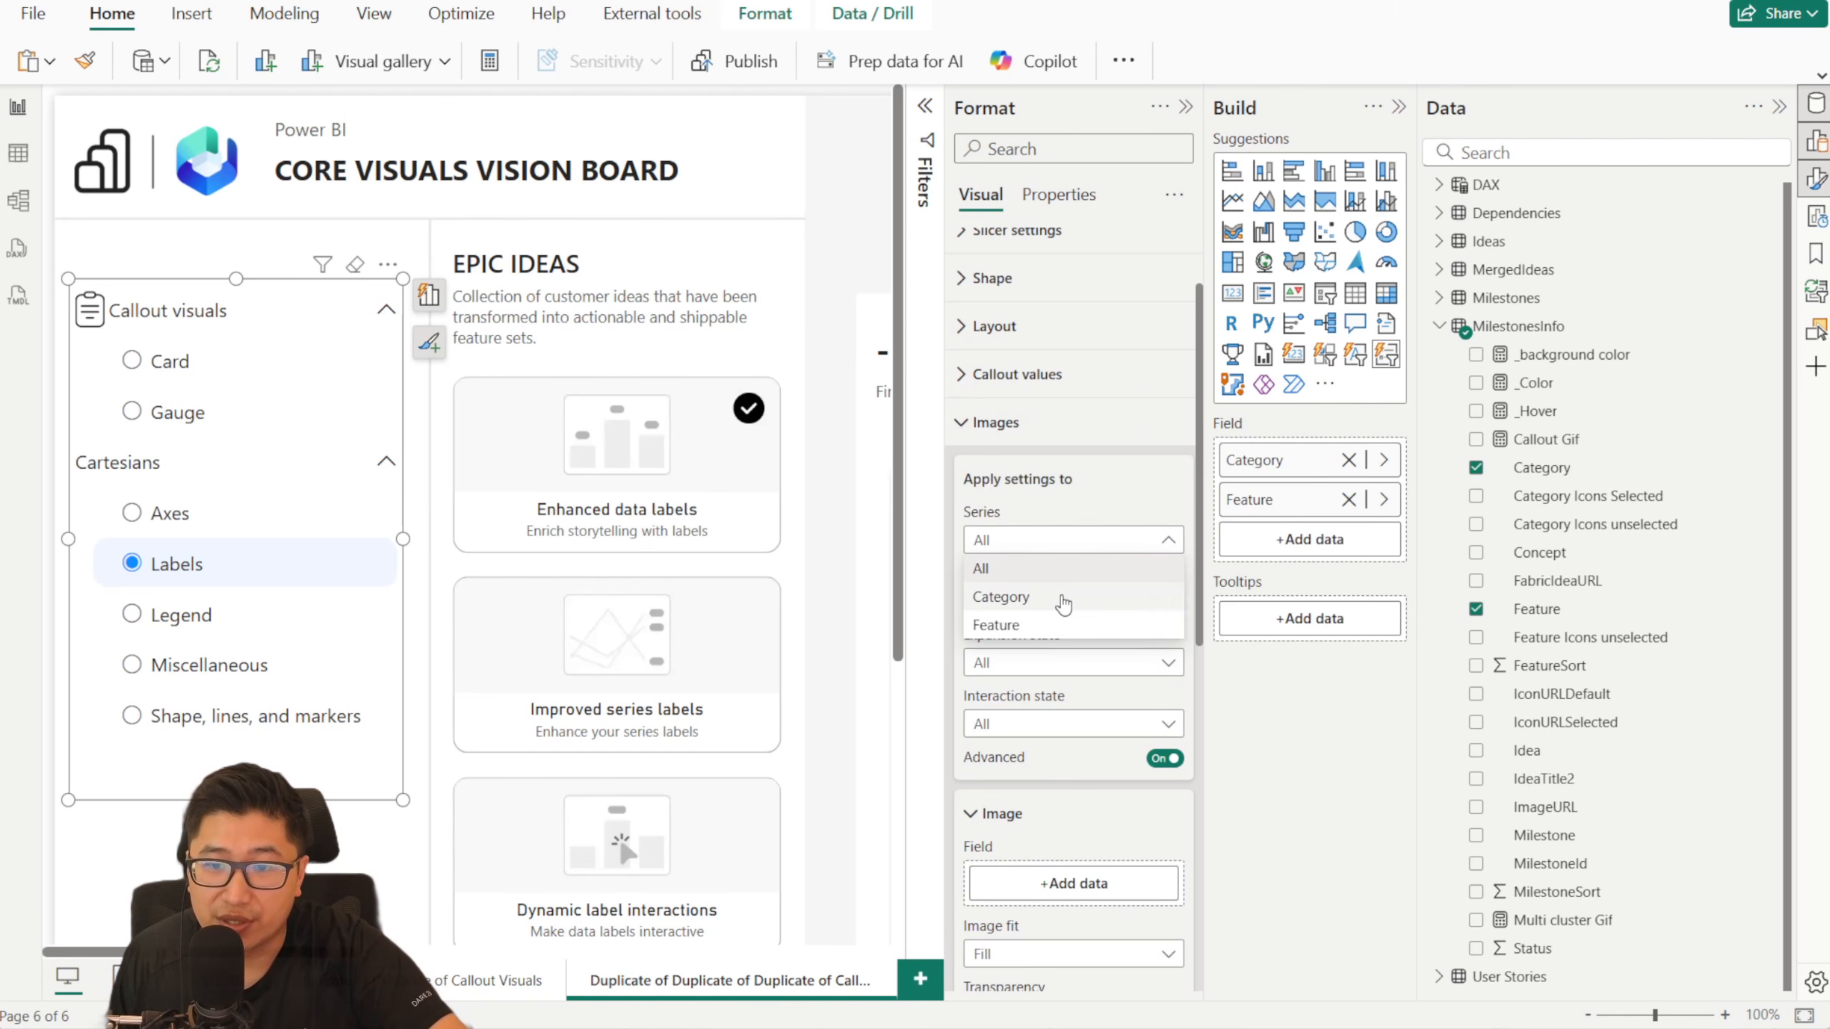
{"action": "left_click", "coordinate": [1067, 571]}
{"action": "left_click", "coordinate": [1073, 602]}
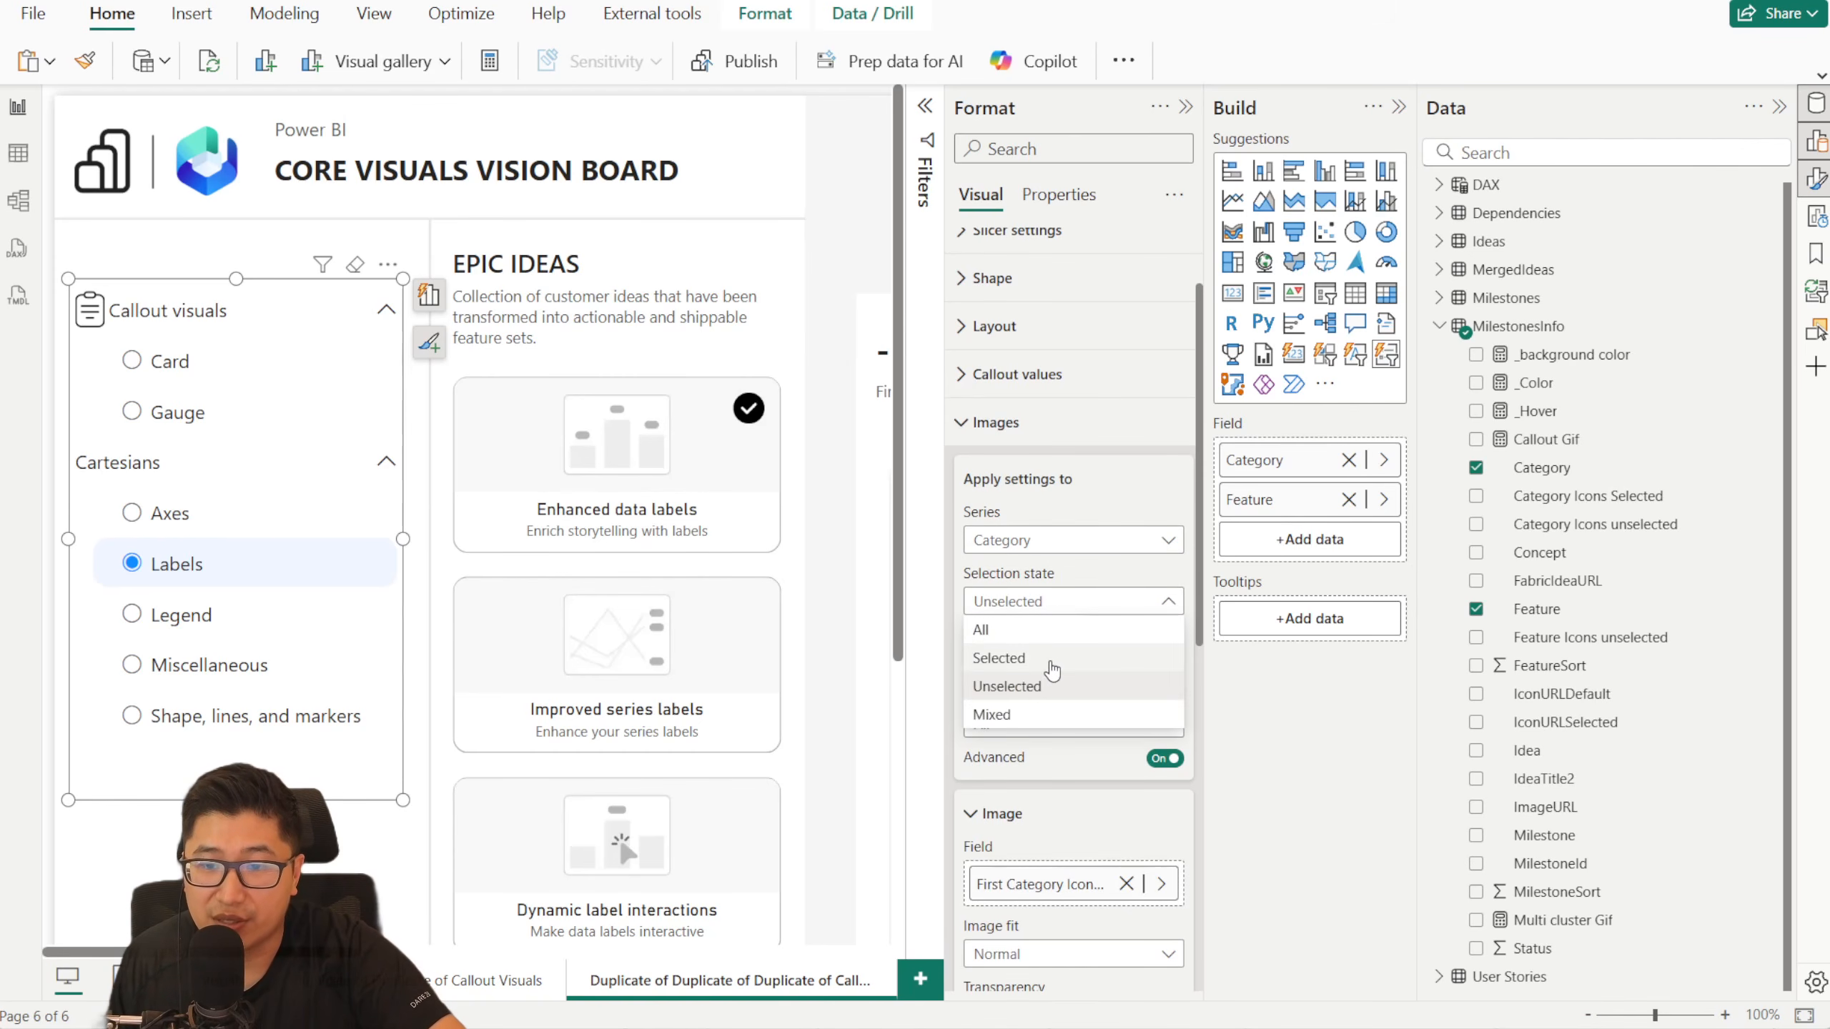
{"action": "left_click", "coordinate": [1054, 657]}
{"action": "scroll", "coordinate": [1068, 623], "scroll_direction": "down", "scroll_amount": 3}
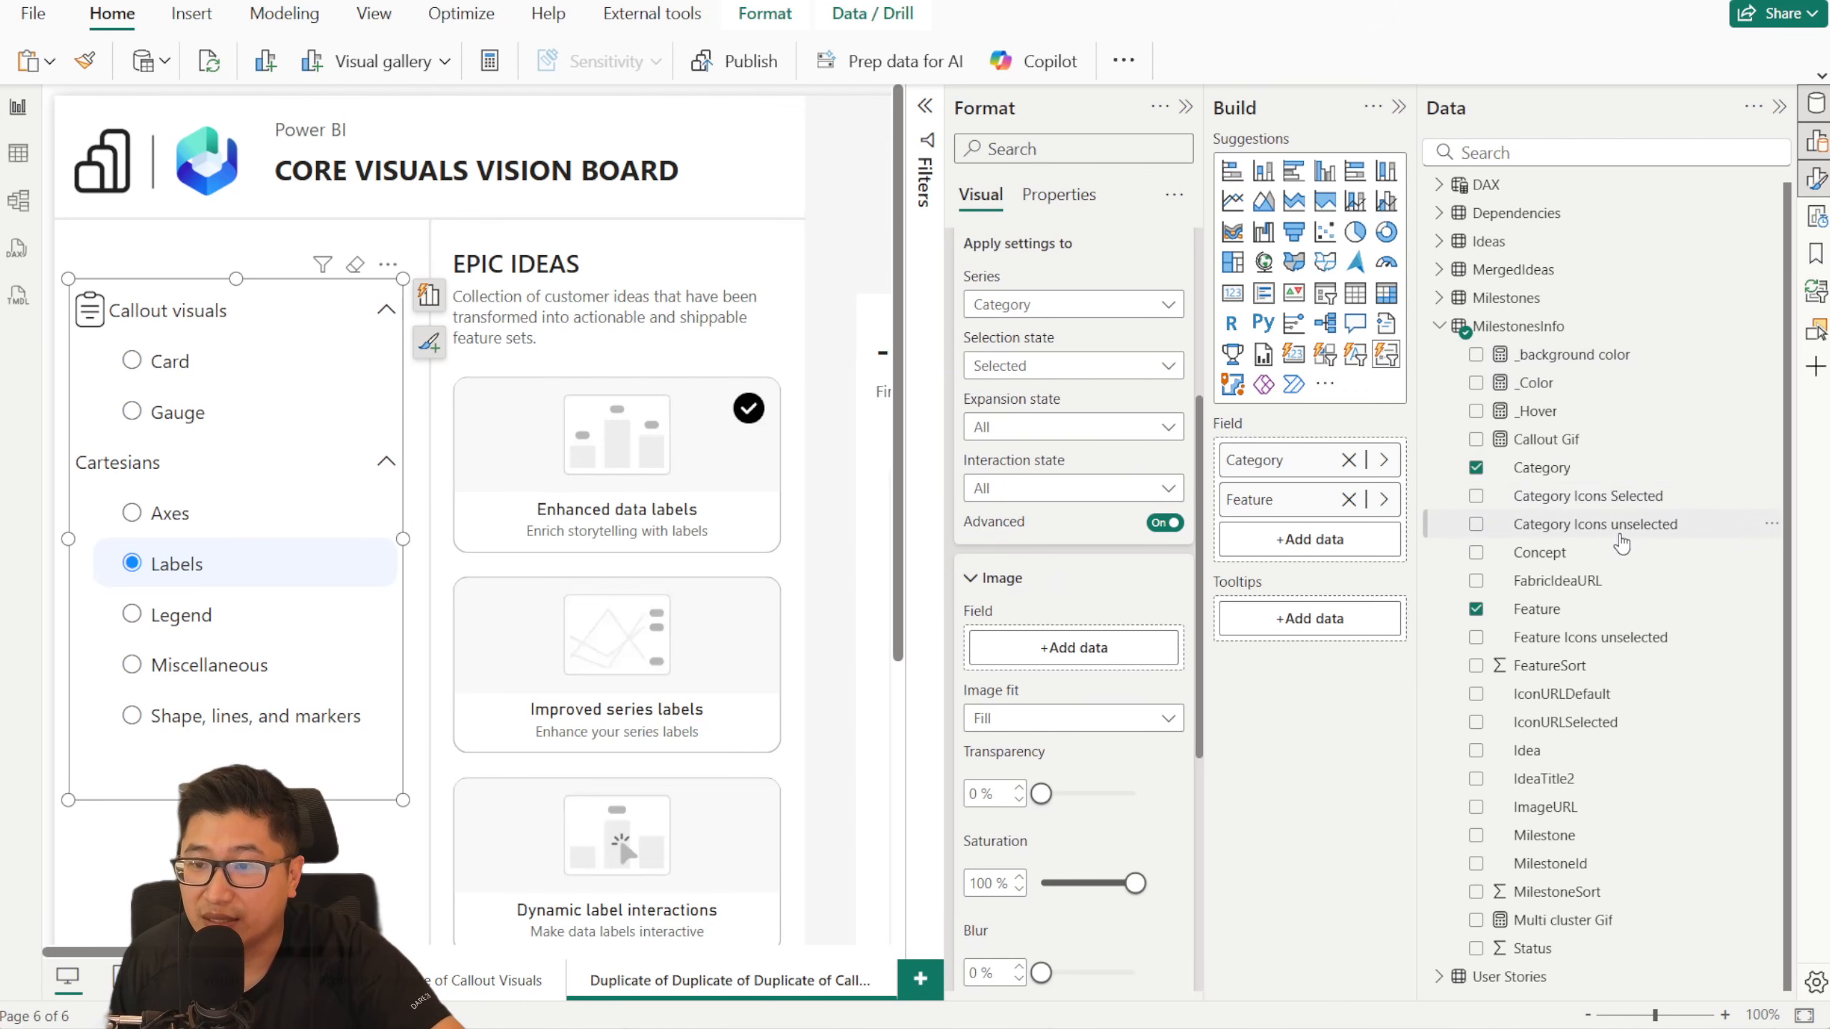
{"action": "left_click_drag", "start_coordinate": [1620, 517], "coordinate": [1074, 647]}
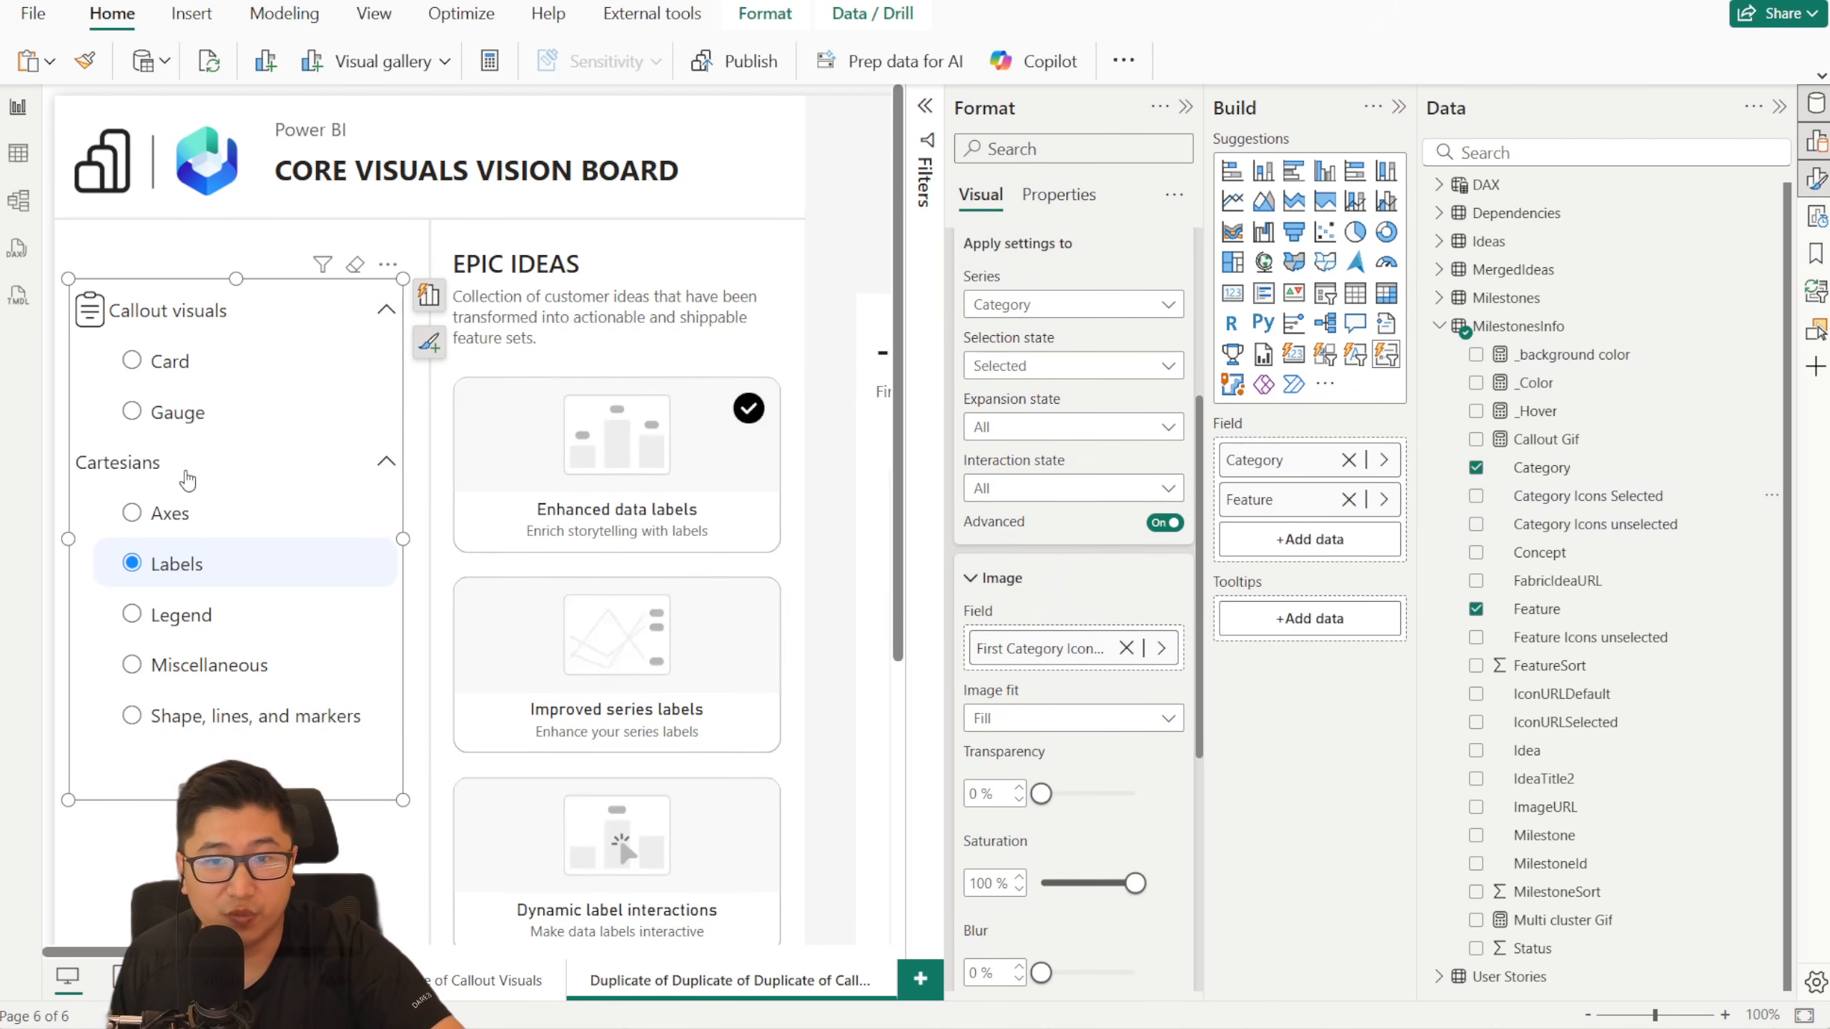
- Set the selected-state category icons' image fit to Normal, checking the icons with Cartesians, Axes and Card selected in turn
{"action": "left_click", "coordinate": [126, 463]}
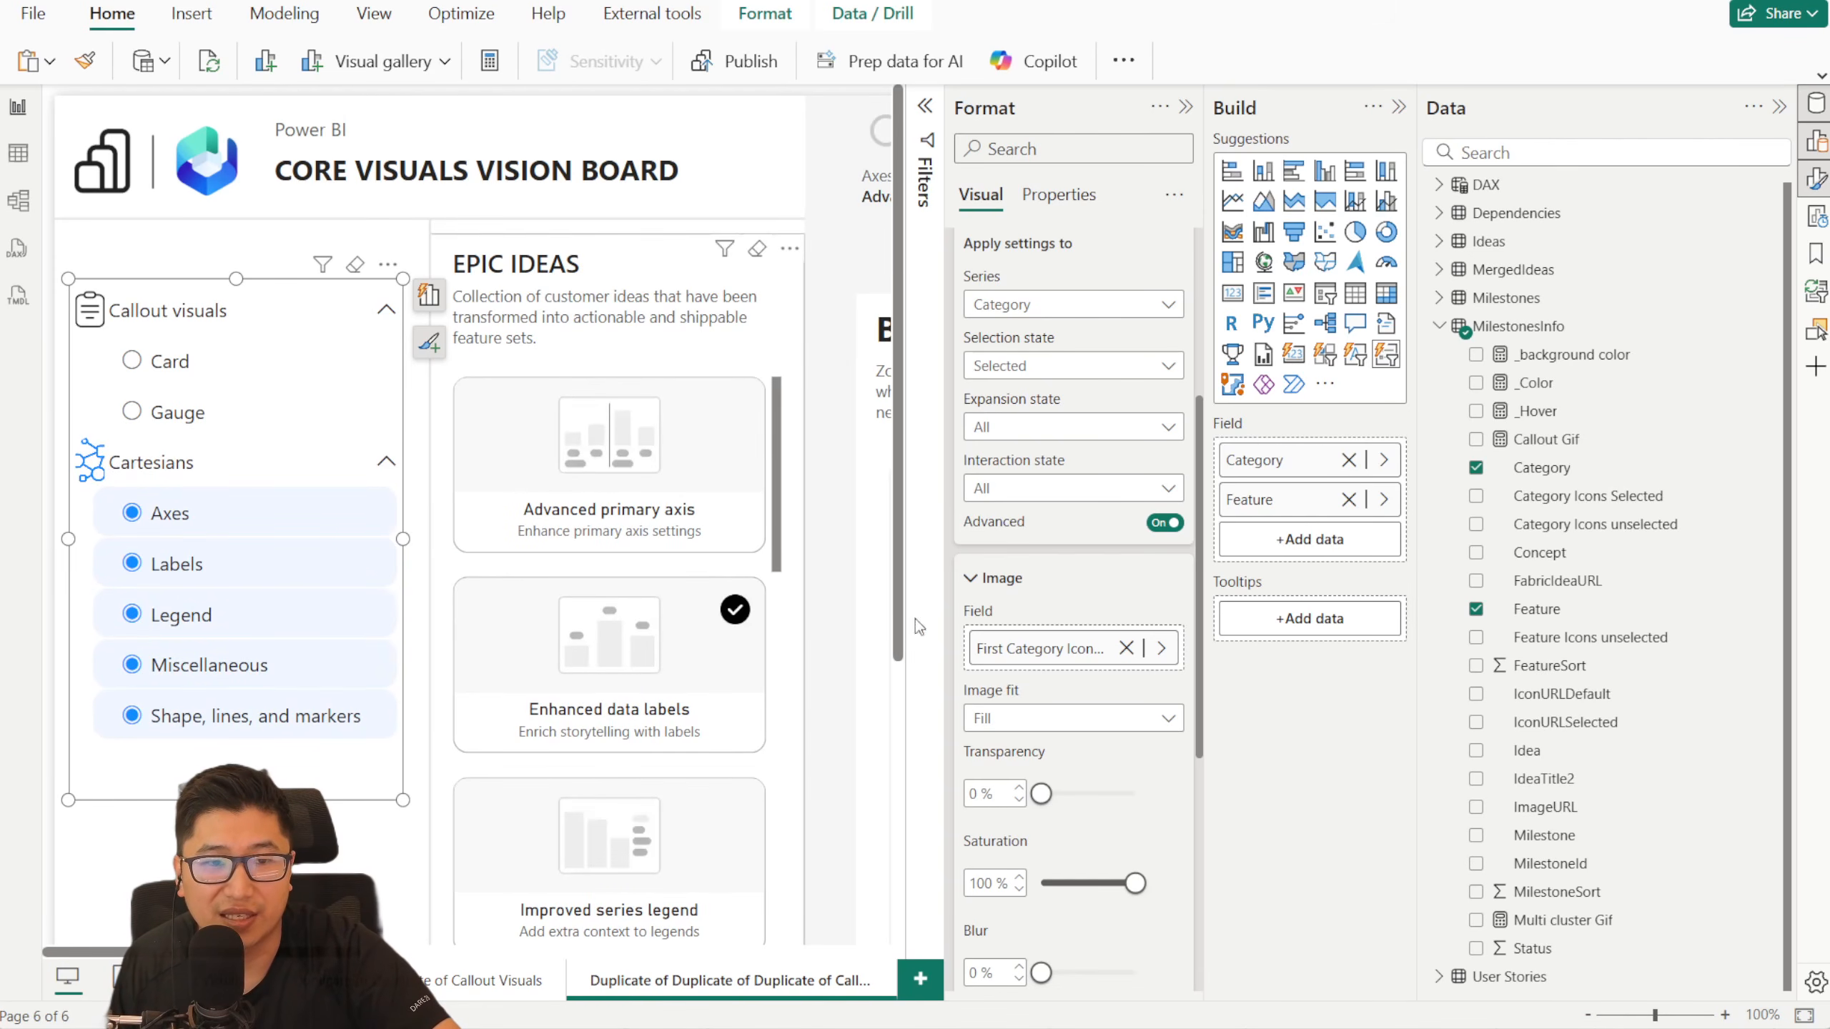
{"action": "left_click", "coordinate": [1093, 724]}
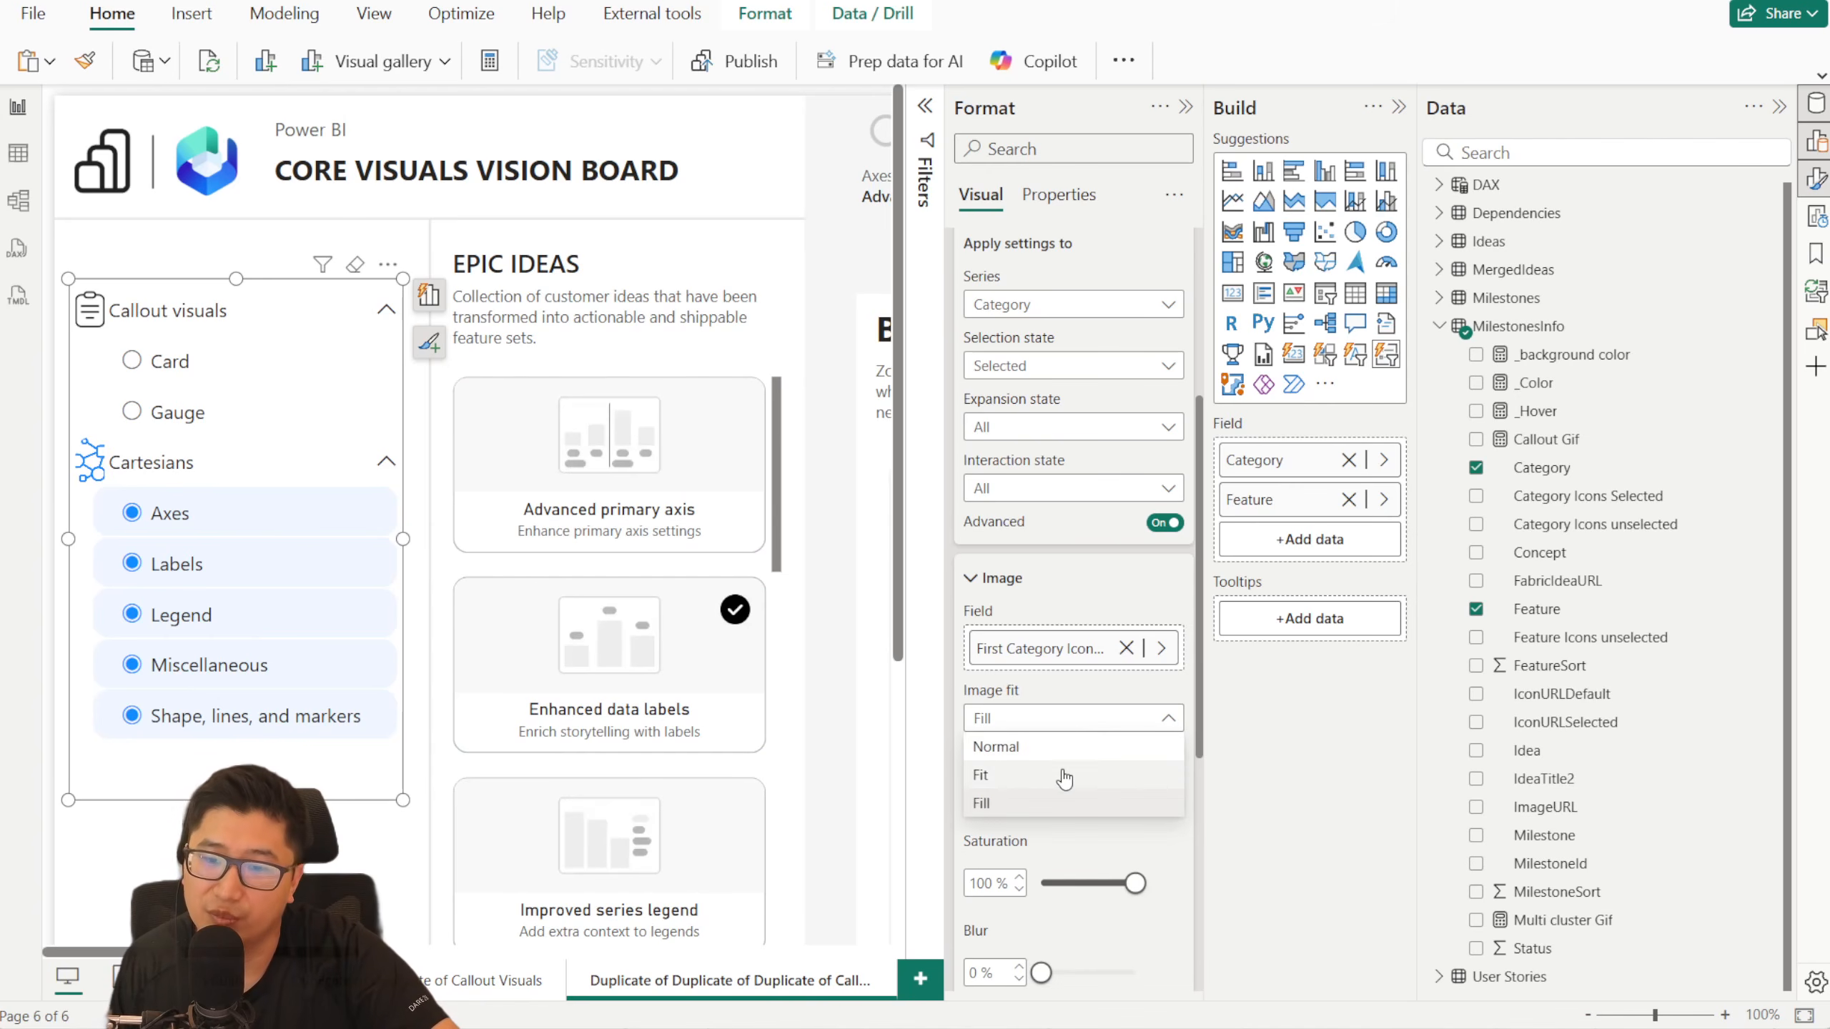
{"action": "left_click", "coordinate": [1059, 773]}
{"action": "left_click", "coordinate": [1047, 722]}
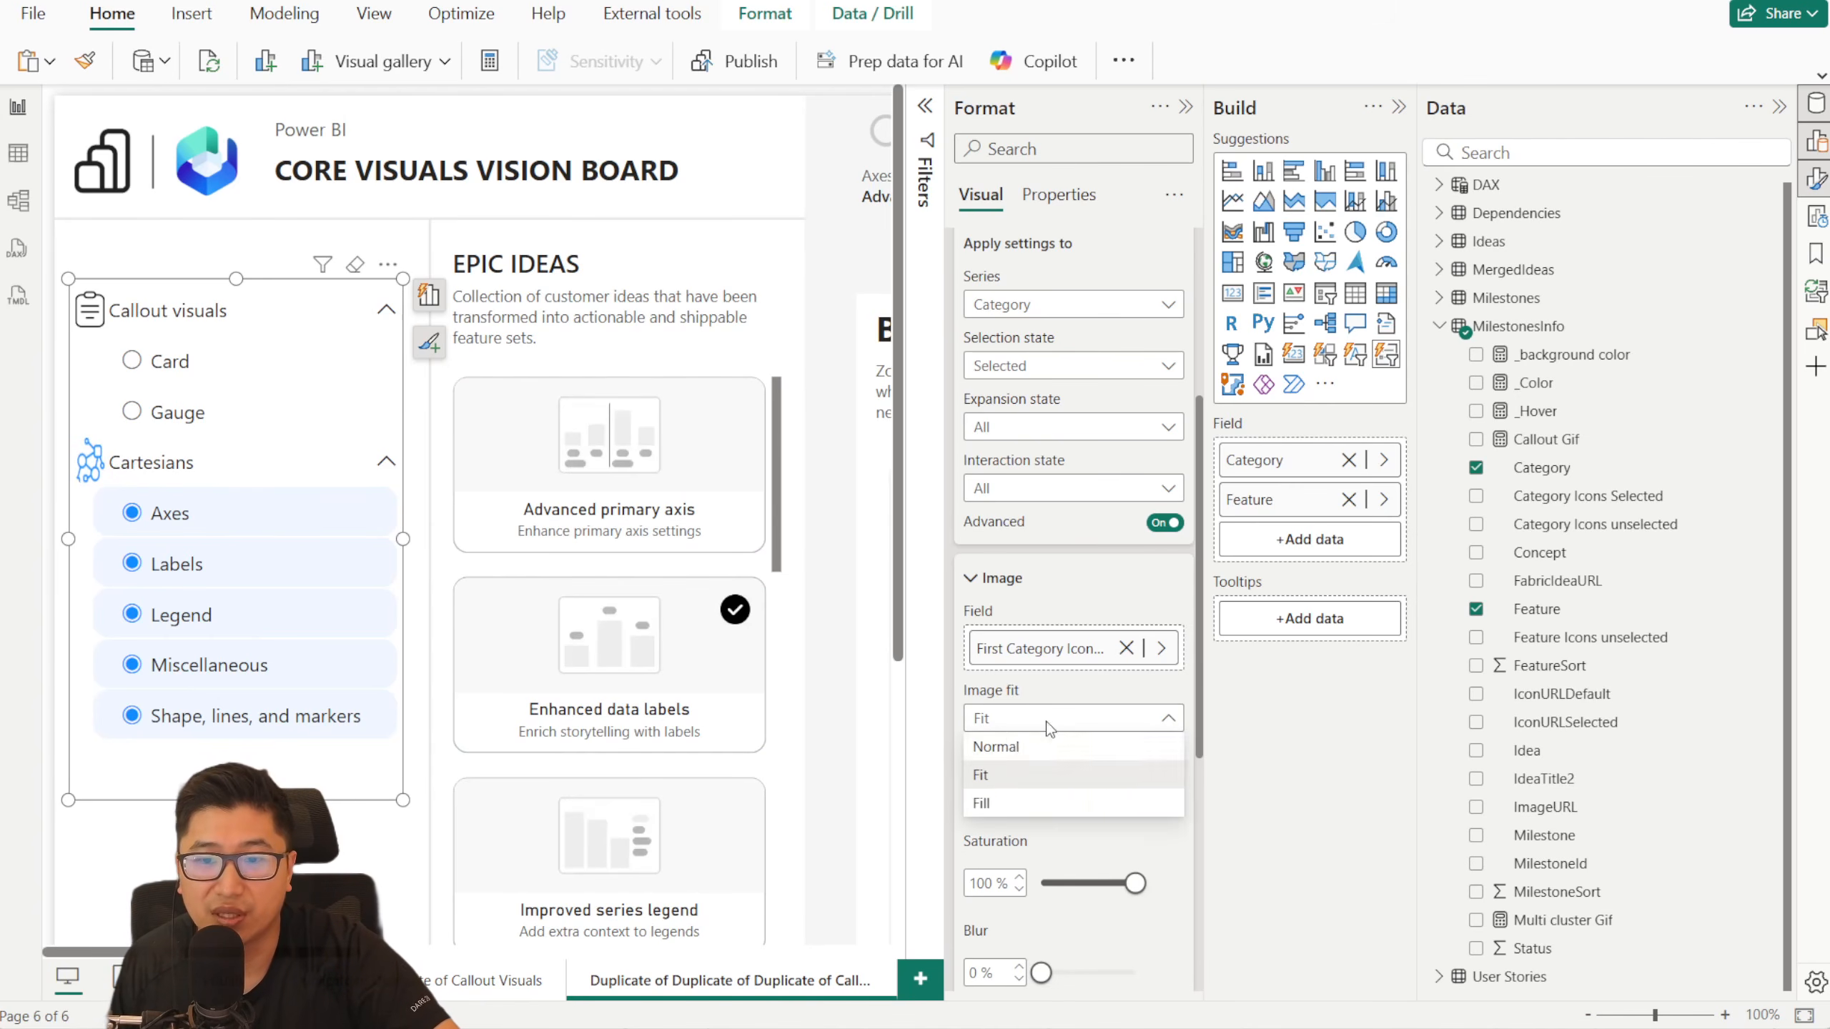
{"action": "left_click", "coordinate": [1016, 745]}
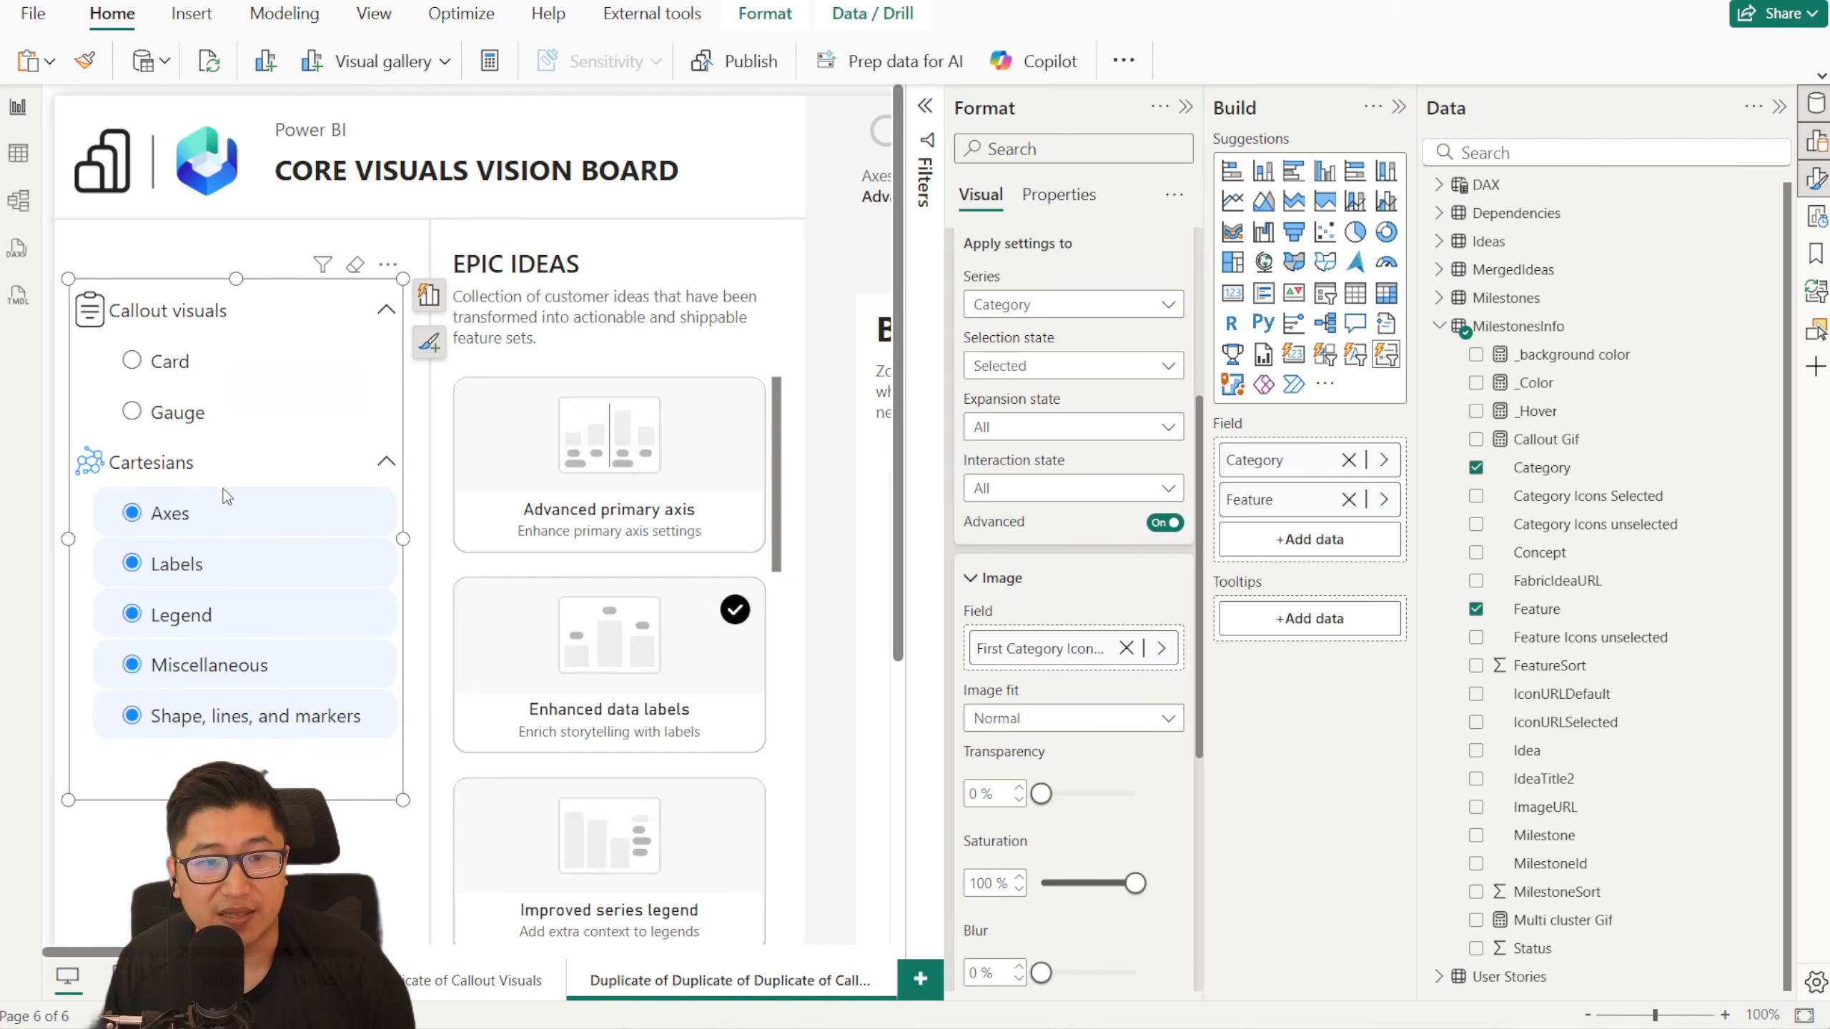
{"action": "left_click", "coordinate": [215, 514]}
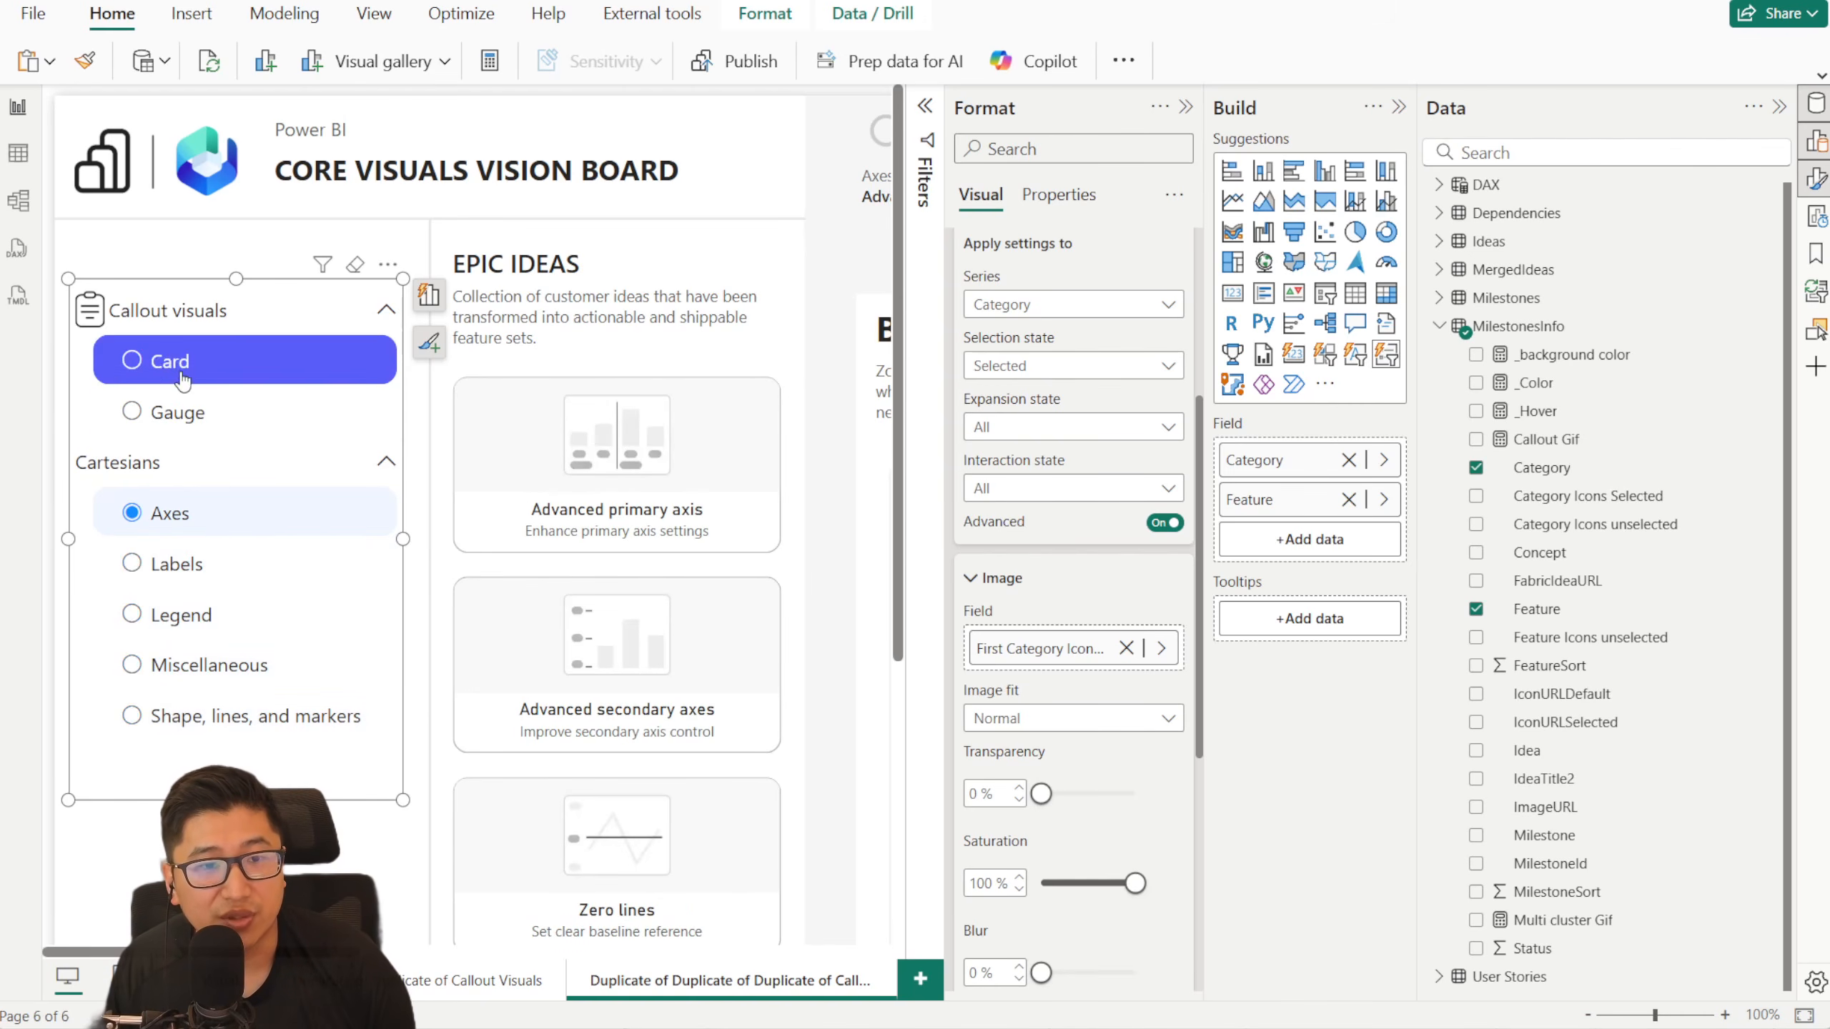
{"action": "left_click", "coordinate": [180, 365]}
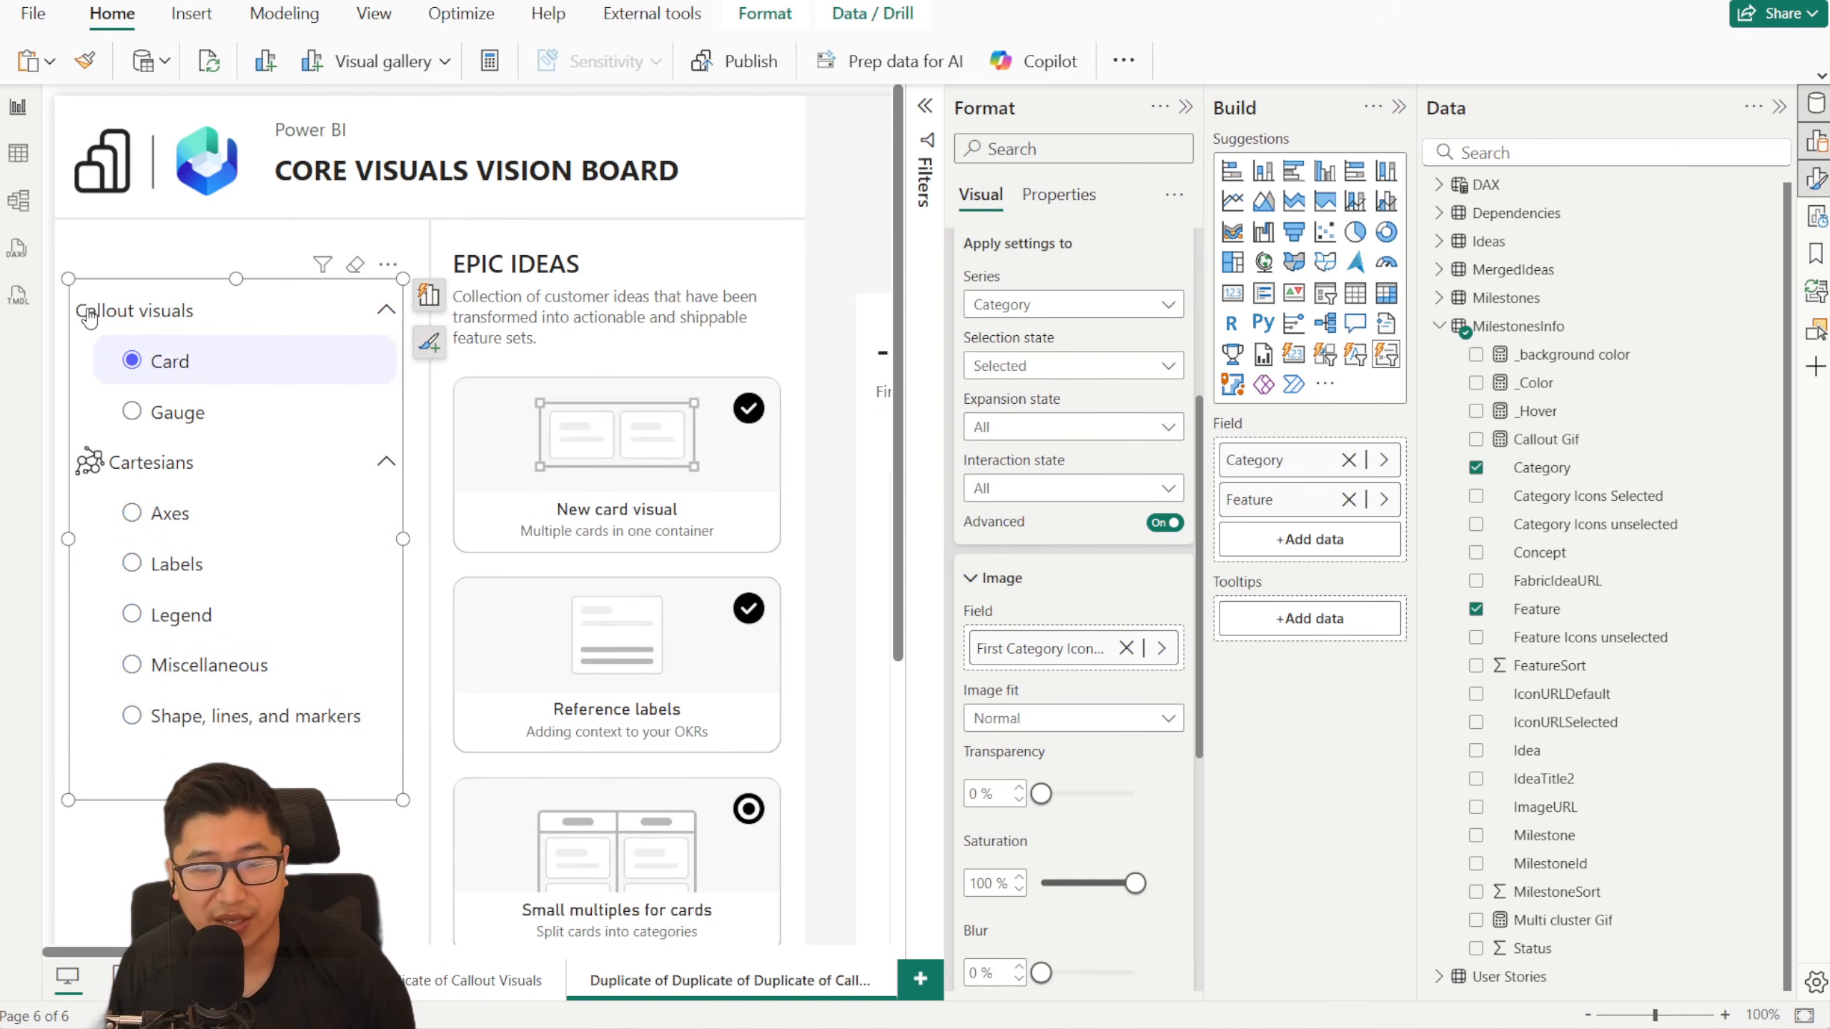
- Assign the Category Icons Selected field to the Category series for selection state All, with image fit Normal
{"action": "left_click", "coordinate": [1045, 369]}
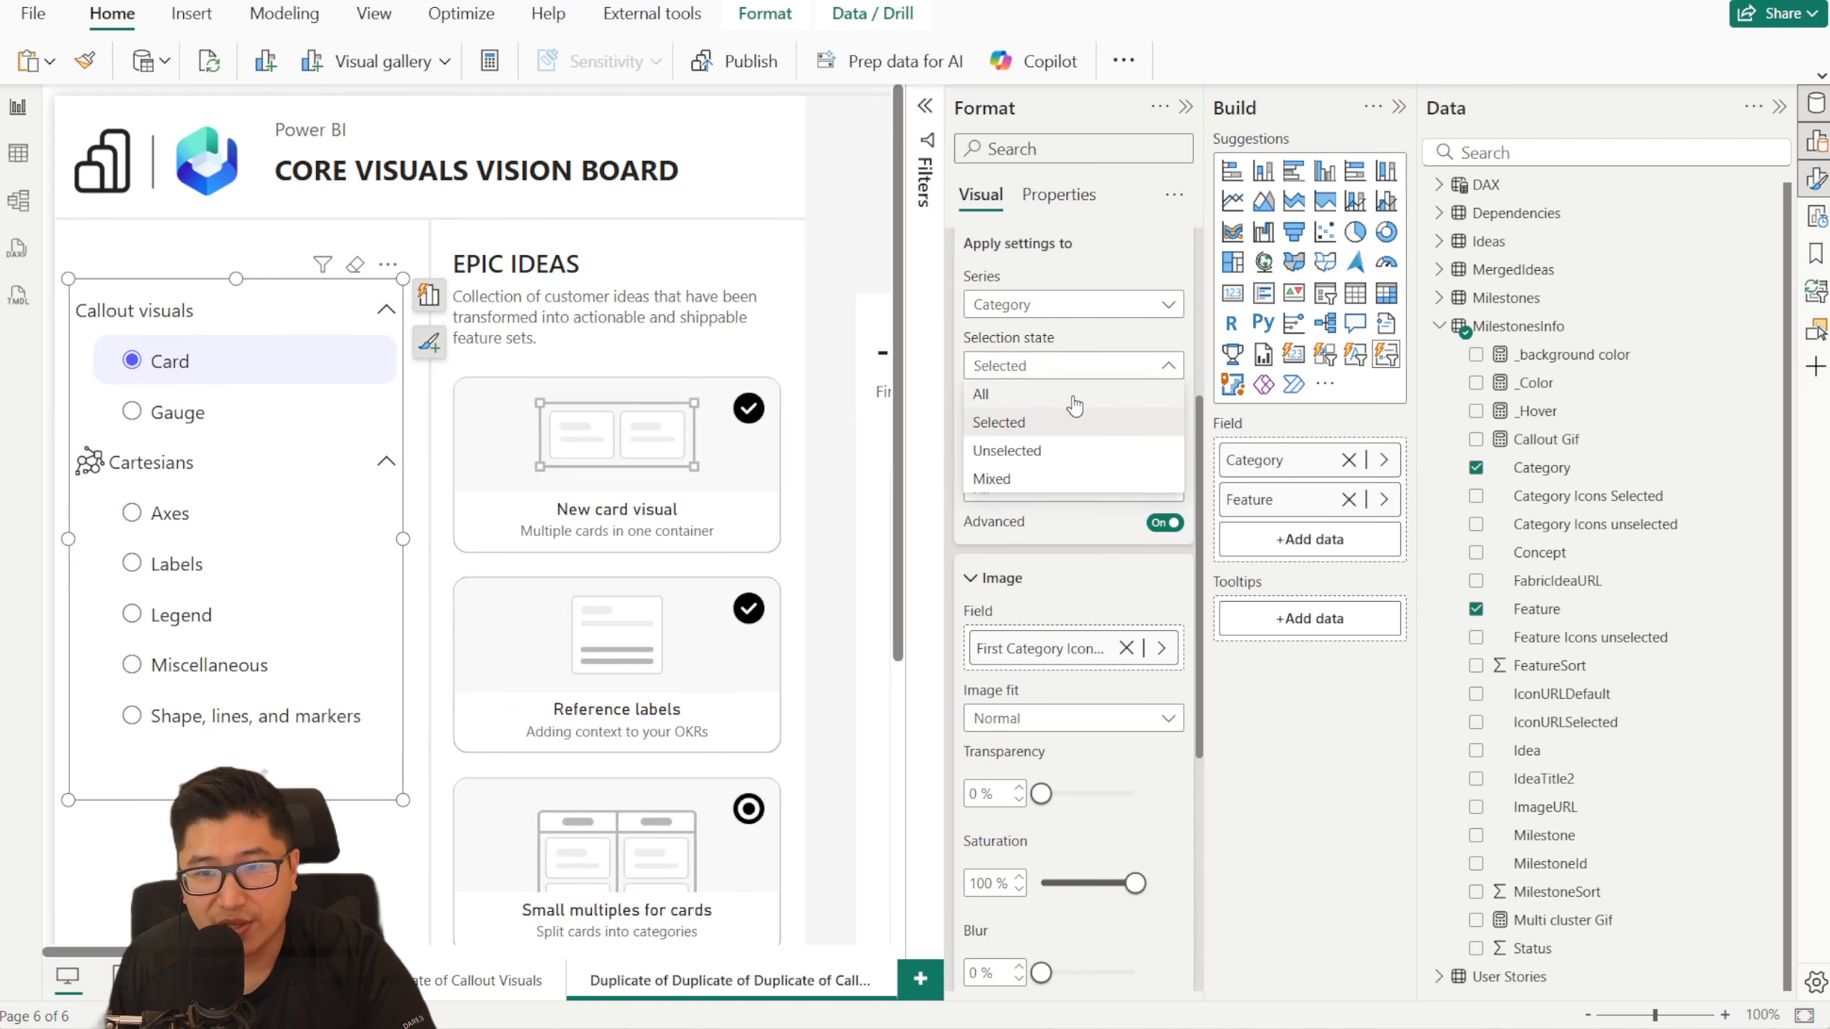
{"action": "left_click", "coordinate": [1075, 419]}
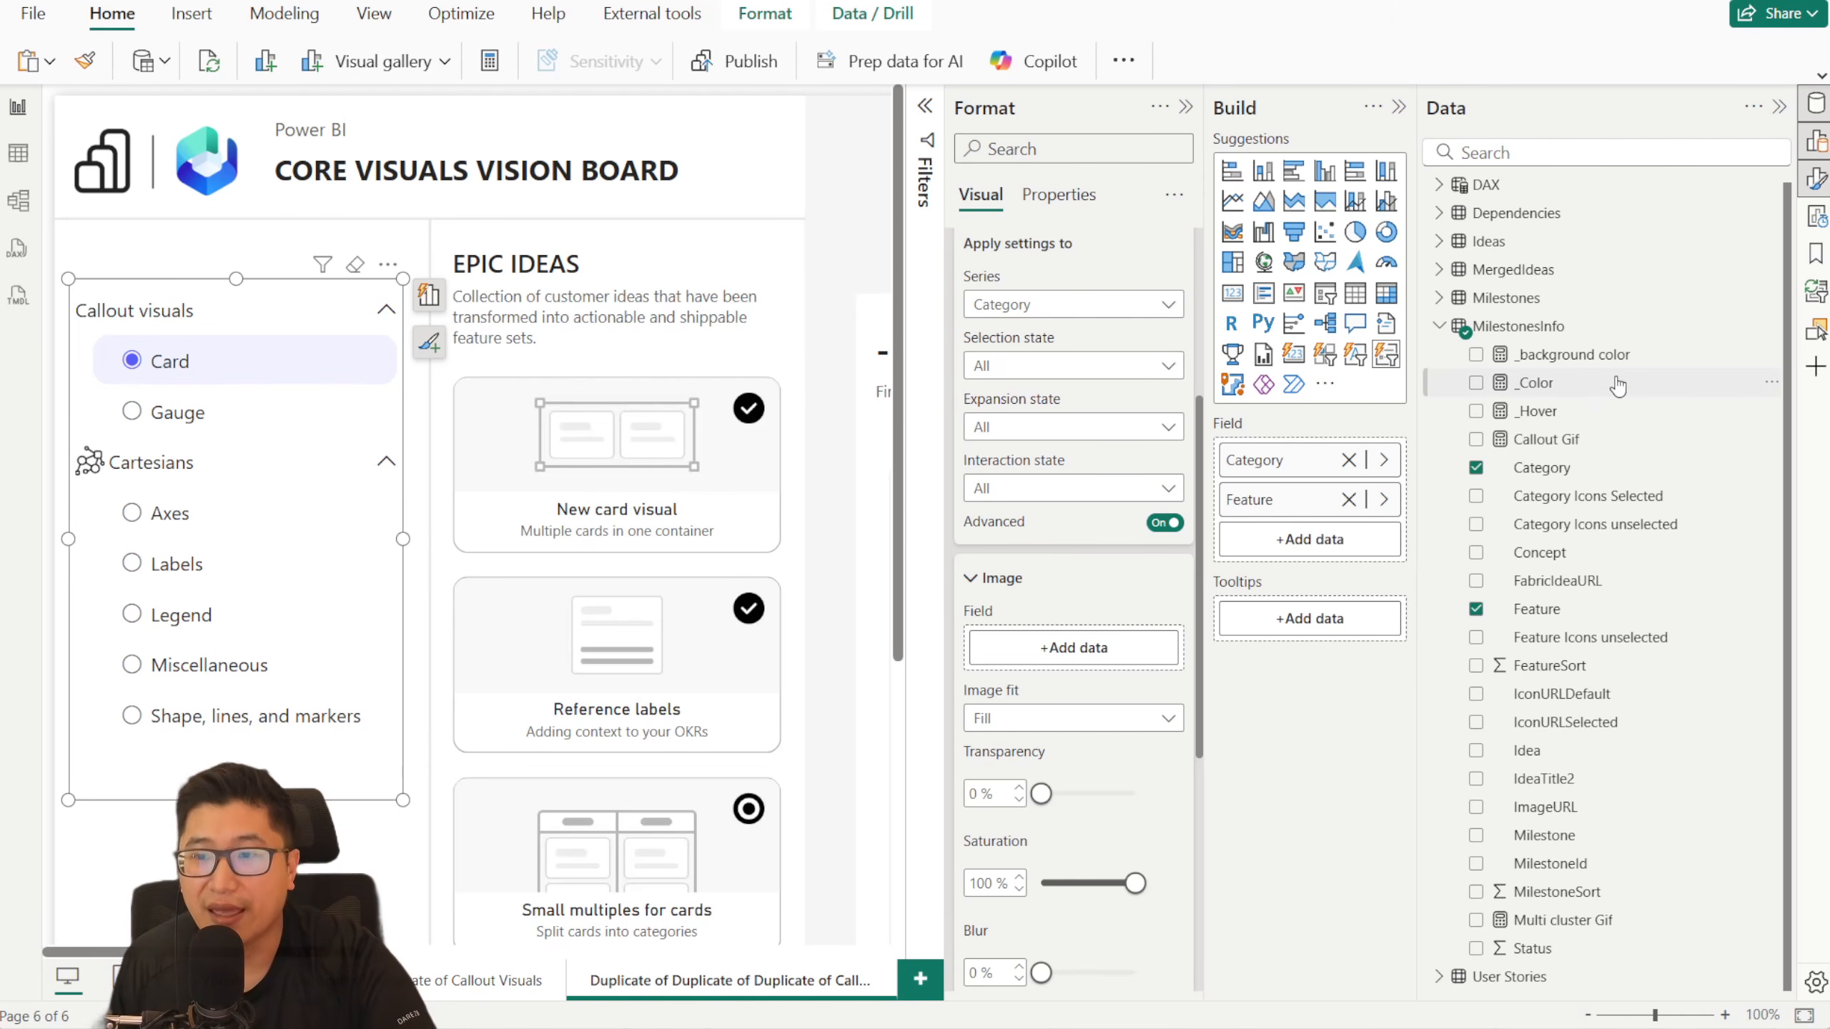
{"action": "left_click_drag", "start_coordinate": [1636, 510], "coordinate": [1044, 667]}
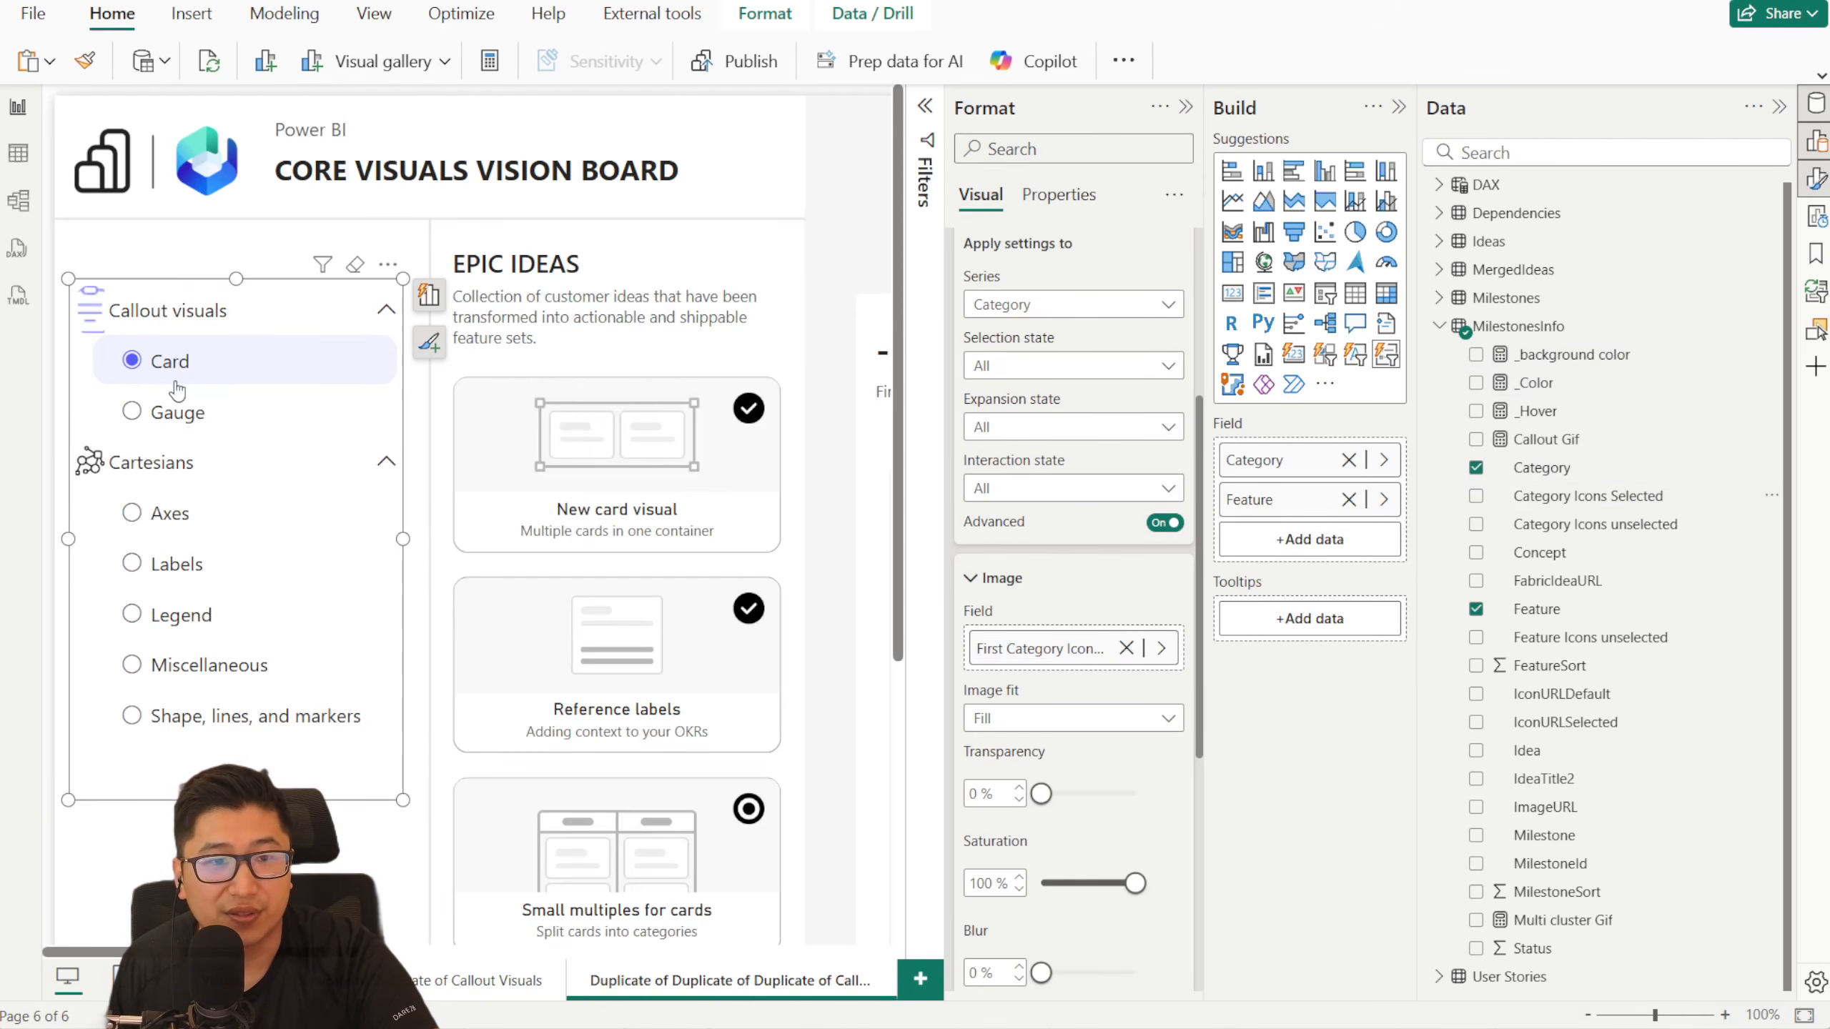
{"action": "scroll", "coordinate": [1113, 678], "scroll_direction": "down", "scroll_amount": 3}
{"action": "left_click", "coordinate": [1067, 483]}
{"action": "left_click", "coordinate": [995, 511]}
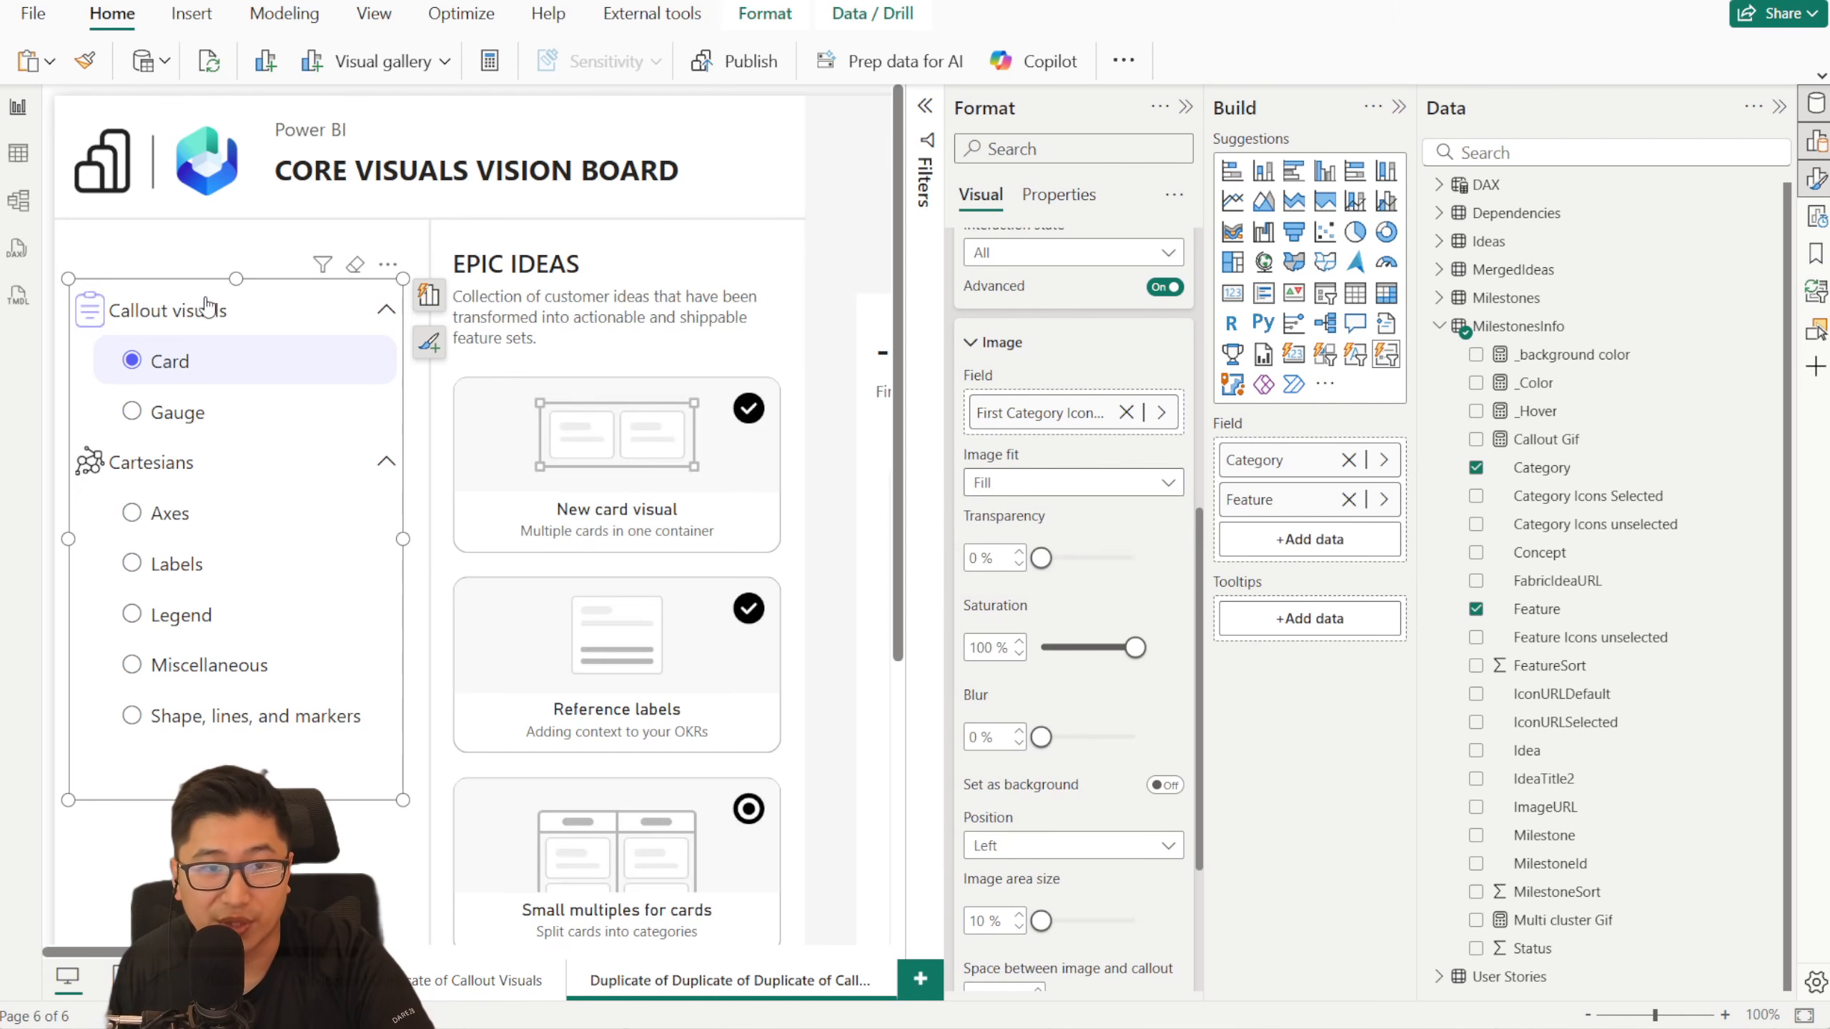
- Check the category icons' switching by selecting the Axes feature and then the Card feature
{"action": "left_click", "coordinate": [264, 511]}
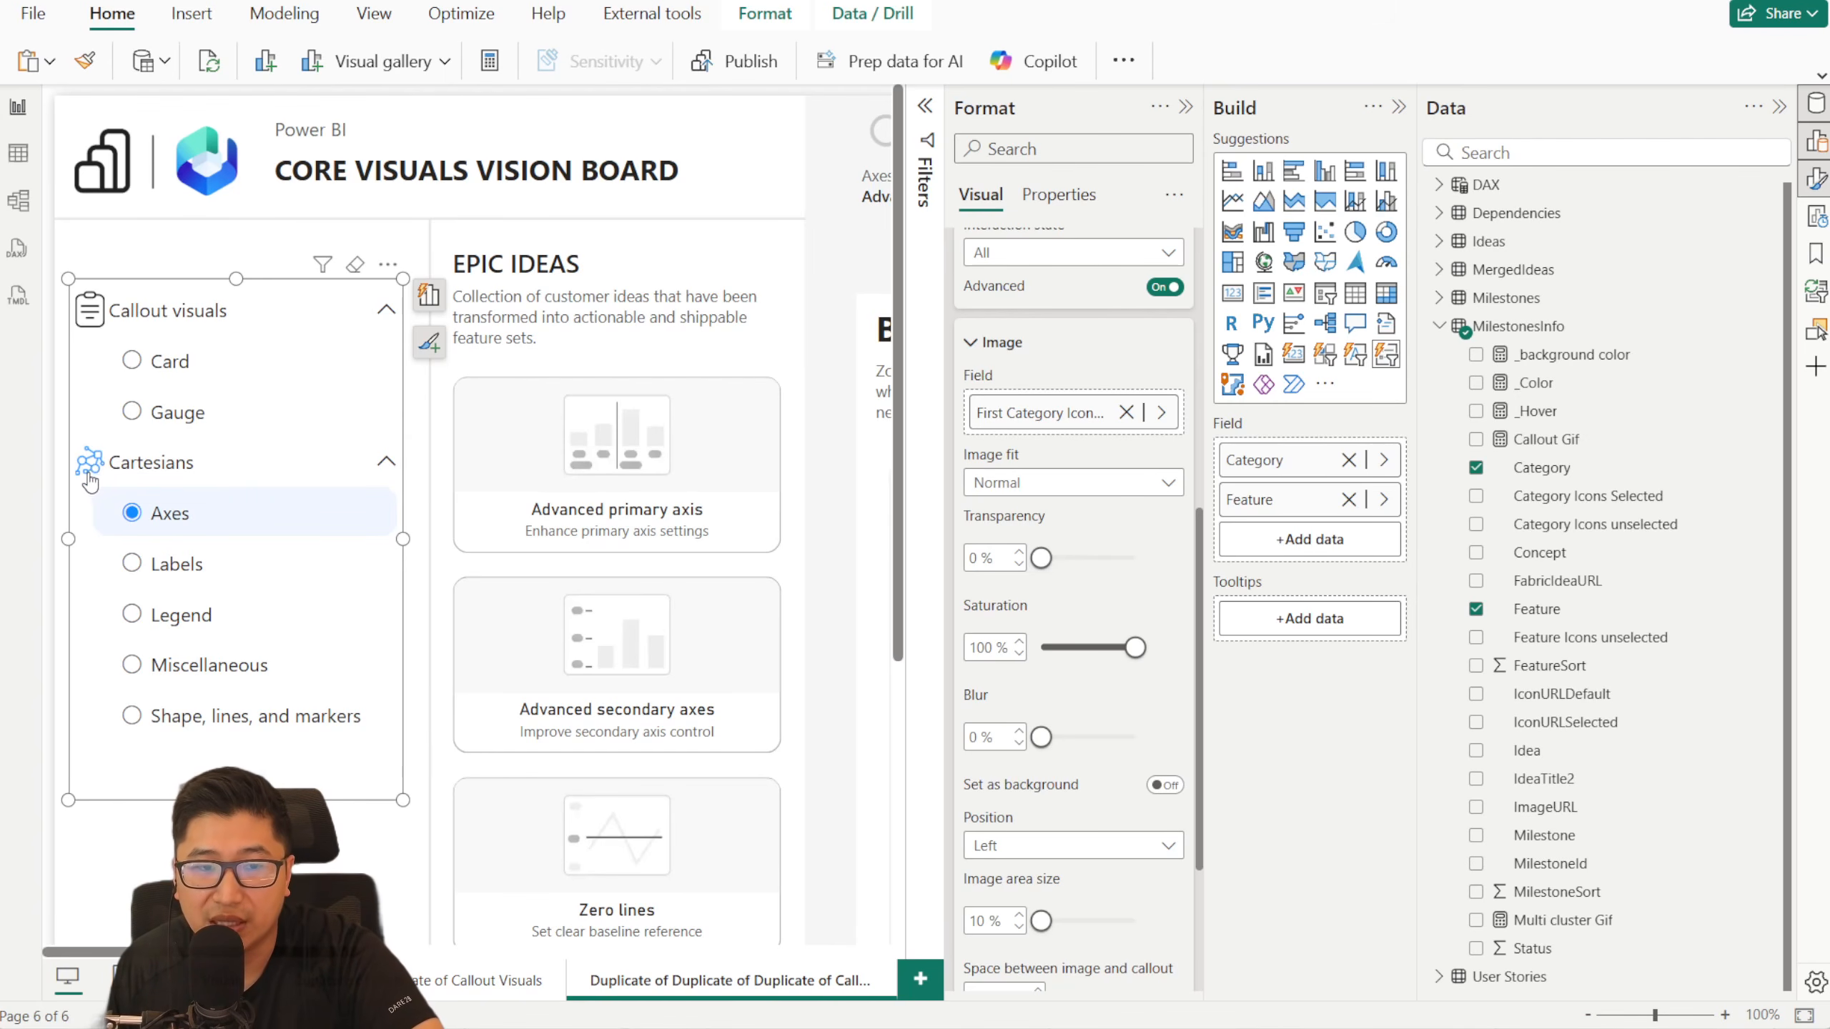
{"action": "left_click", "coordinate": [165, 363]}
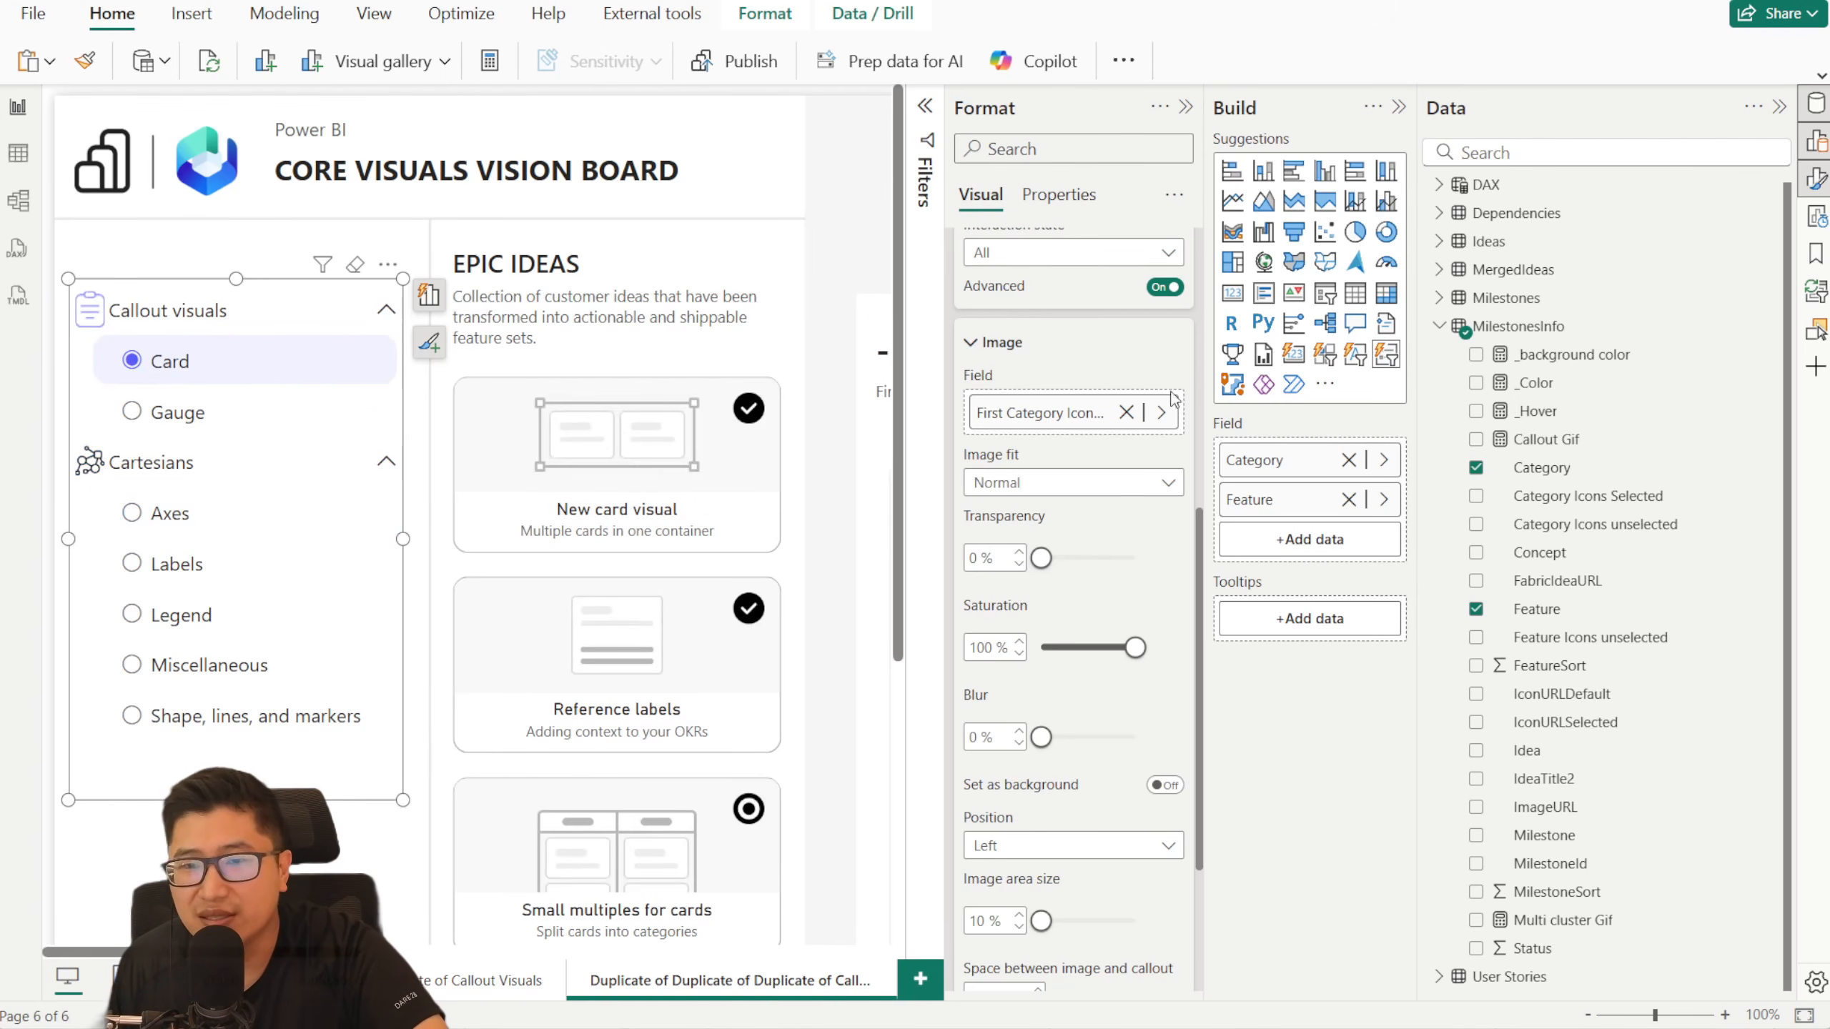
{"action": "scroll", "coordinate": [1138, 413], "scroll_direction": "up", "scroll_amount": 5}
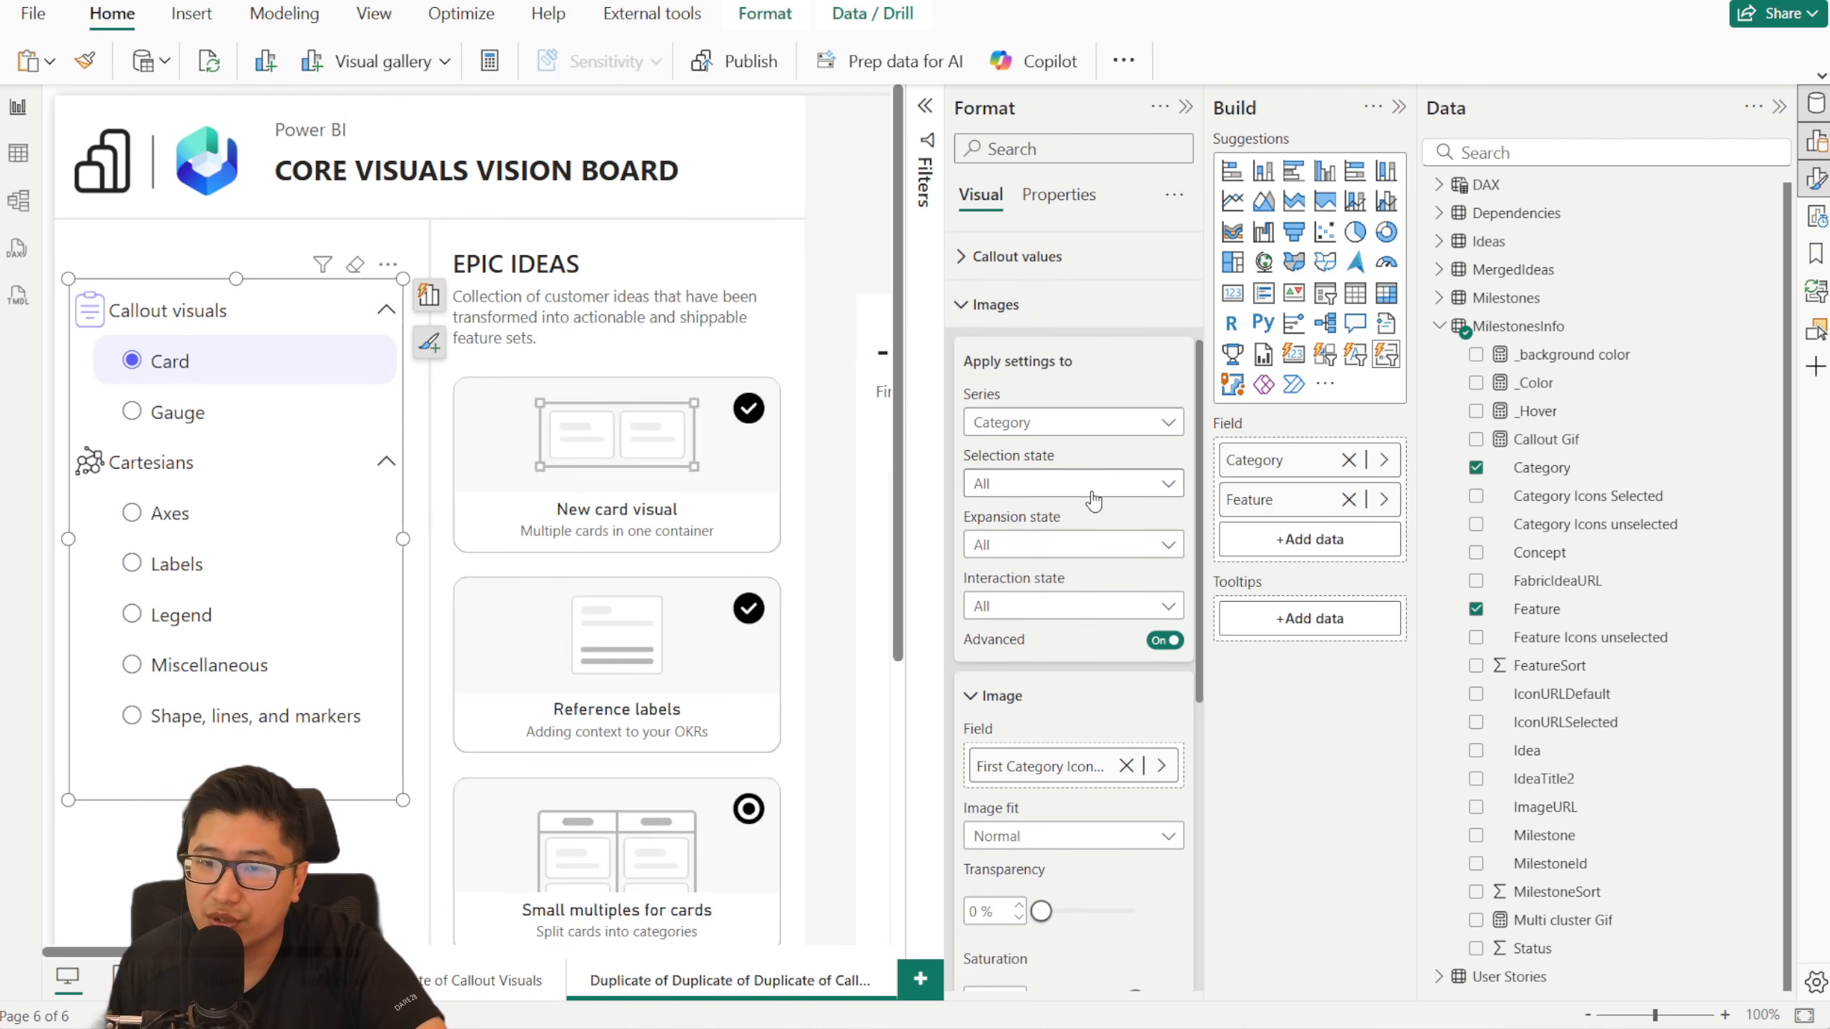
- Examine the Category series' available image selection states and check the category icons with Axes and Card selected in turn
{"action": "left_click", "coordinate": [1094, 485]}
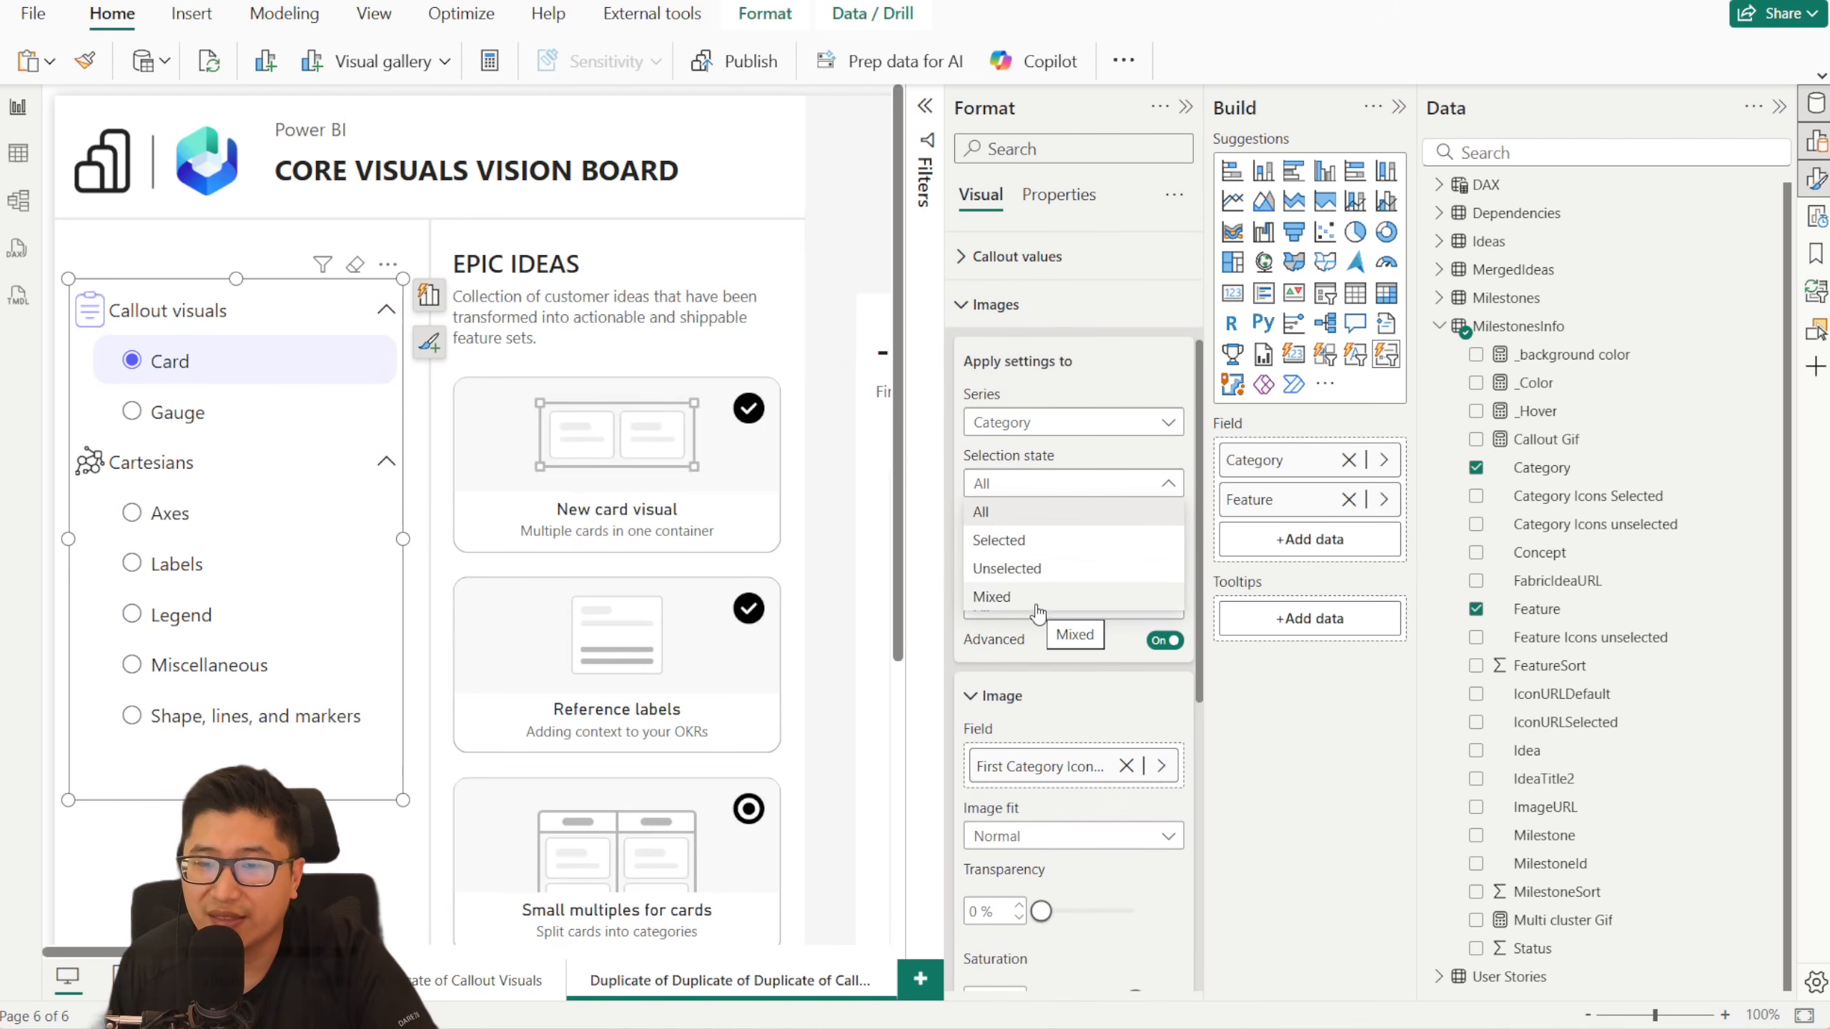
{"action": "left_click", "coordinate": [1043, 464]}
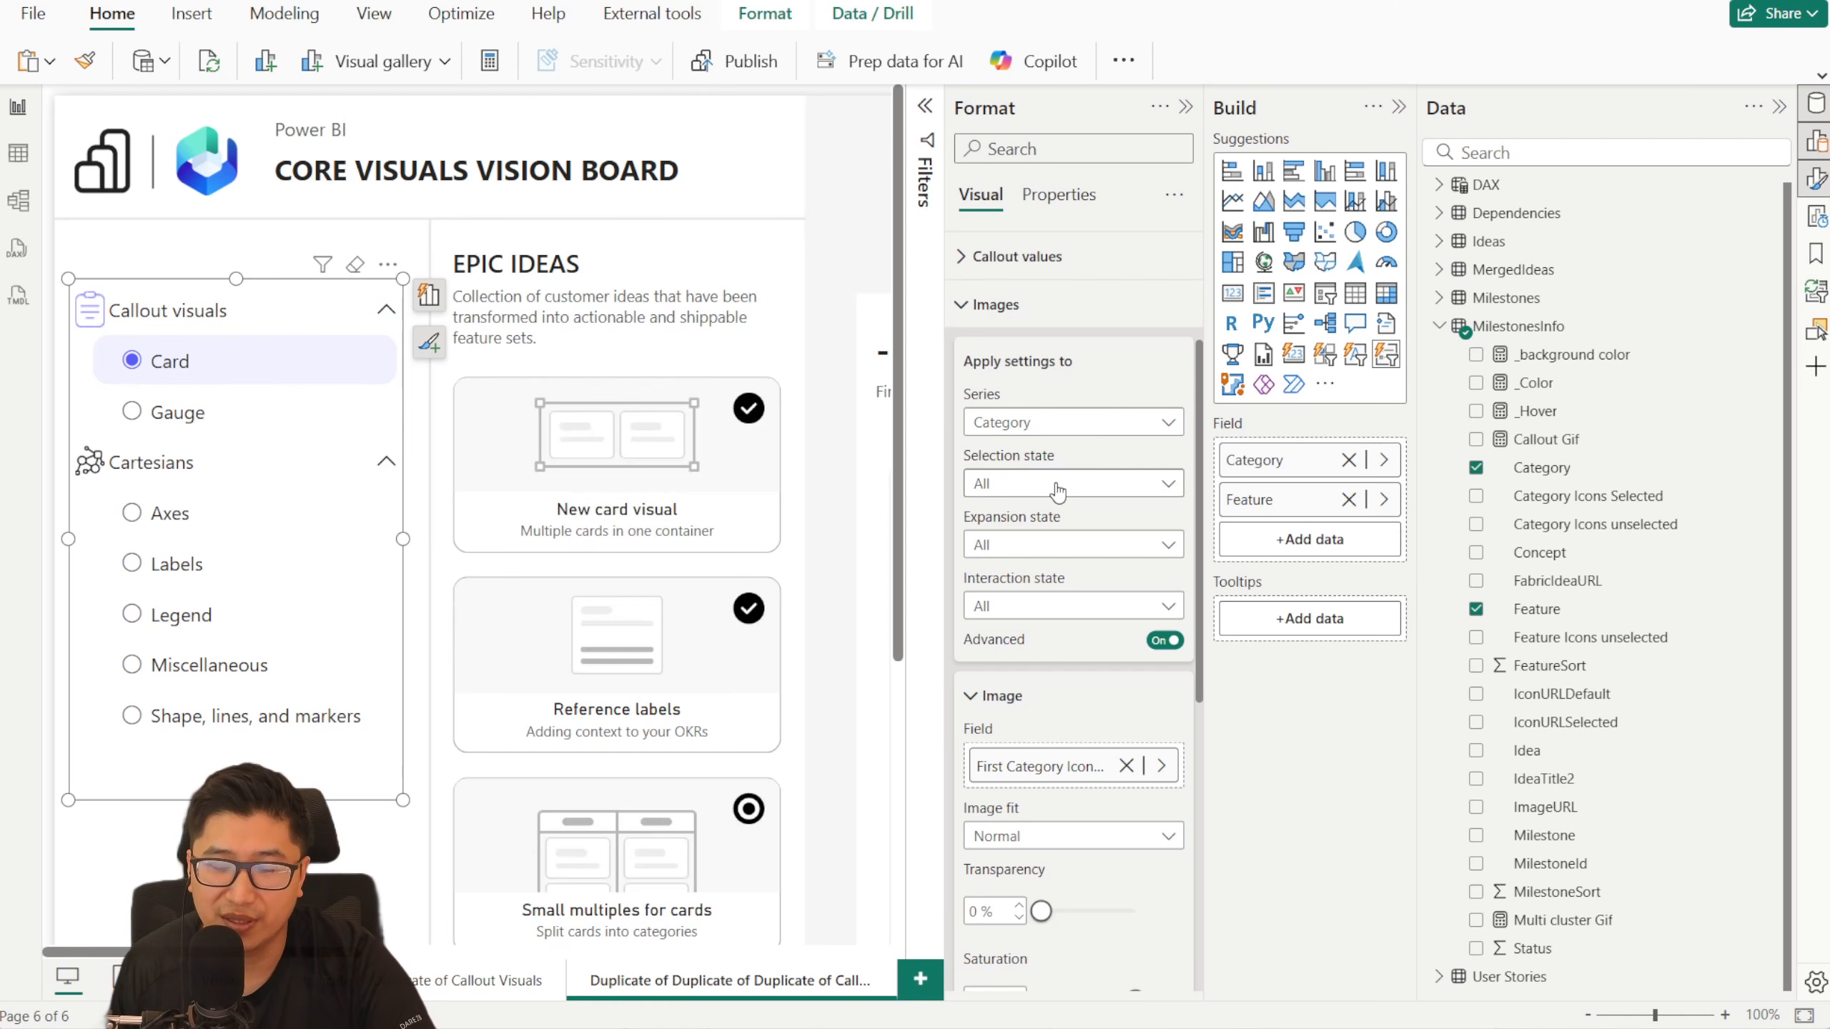
{"action": "left_click", "coordinate": [1055, 494]}
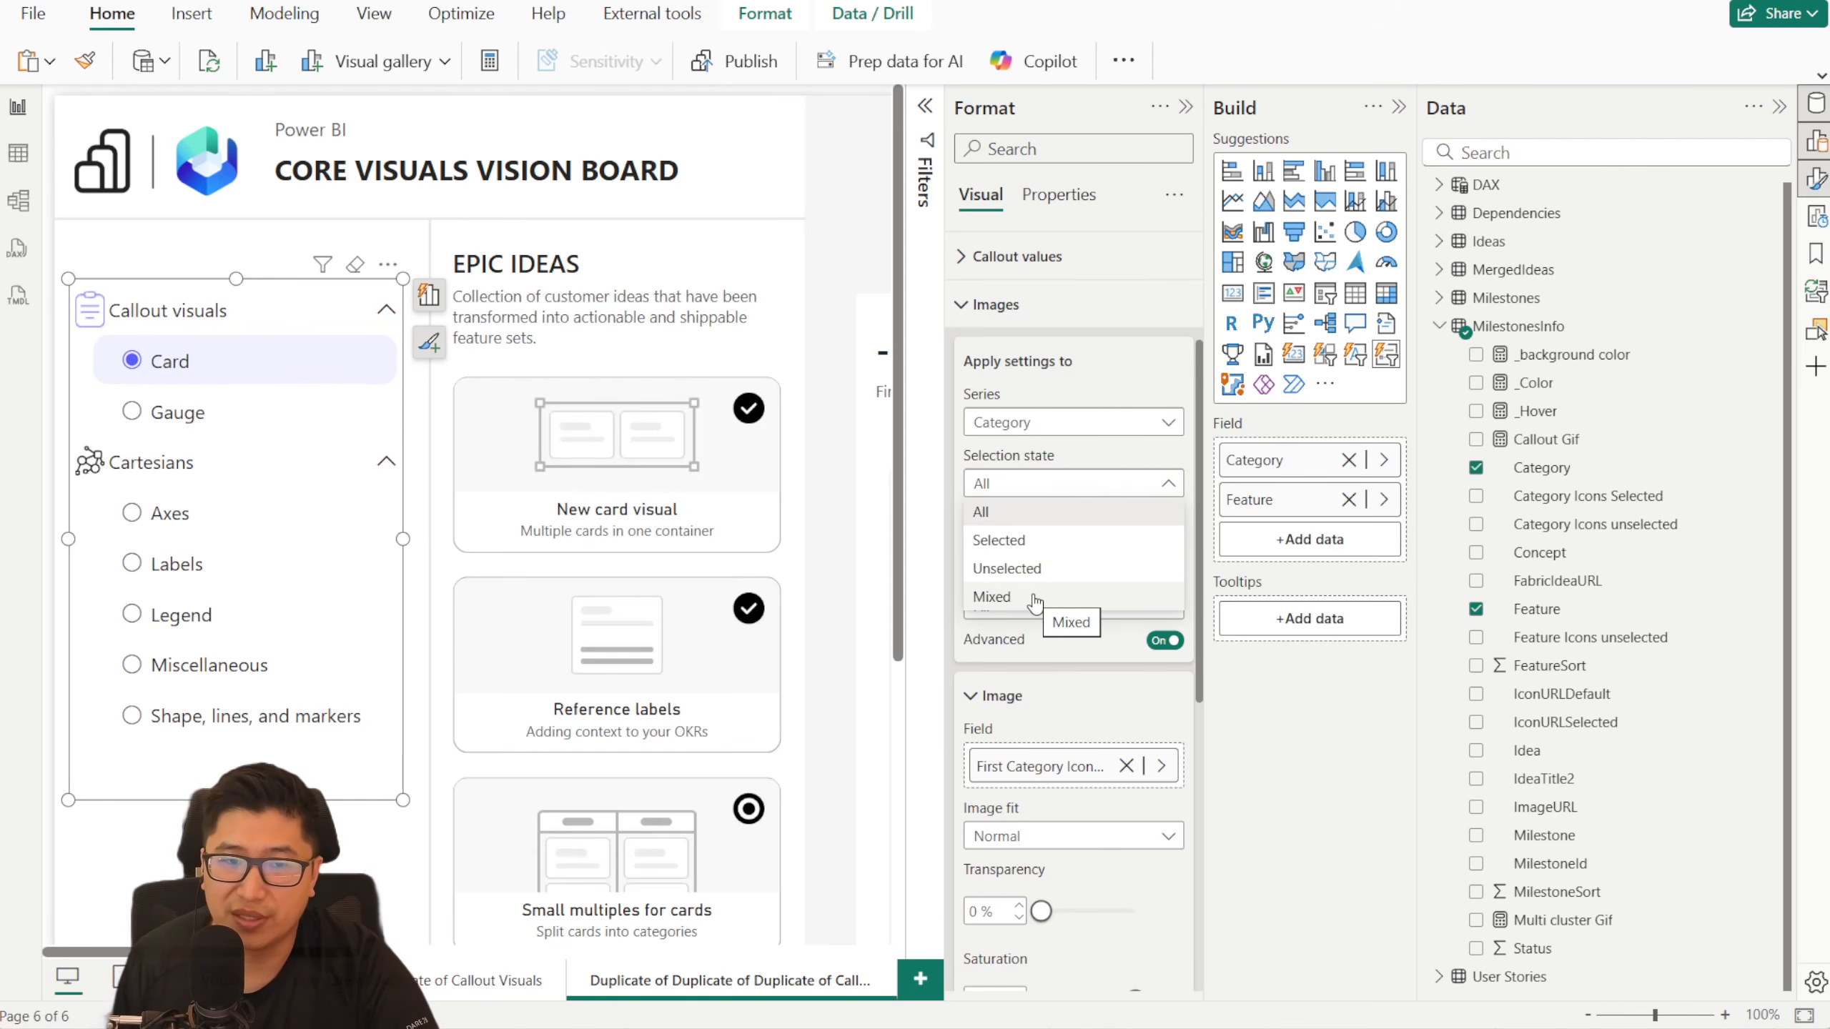
{"action": "left_click", "coordinate": [183, 516]}
{"action": "left_click", "coordinate": [155, 529]}
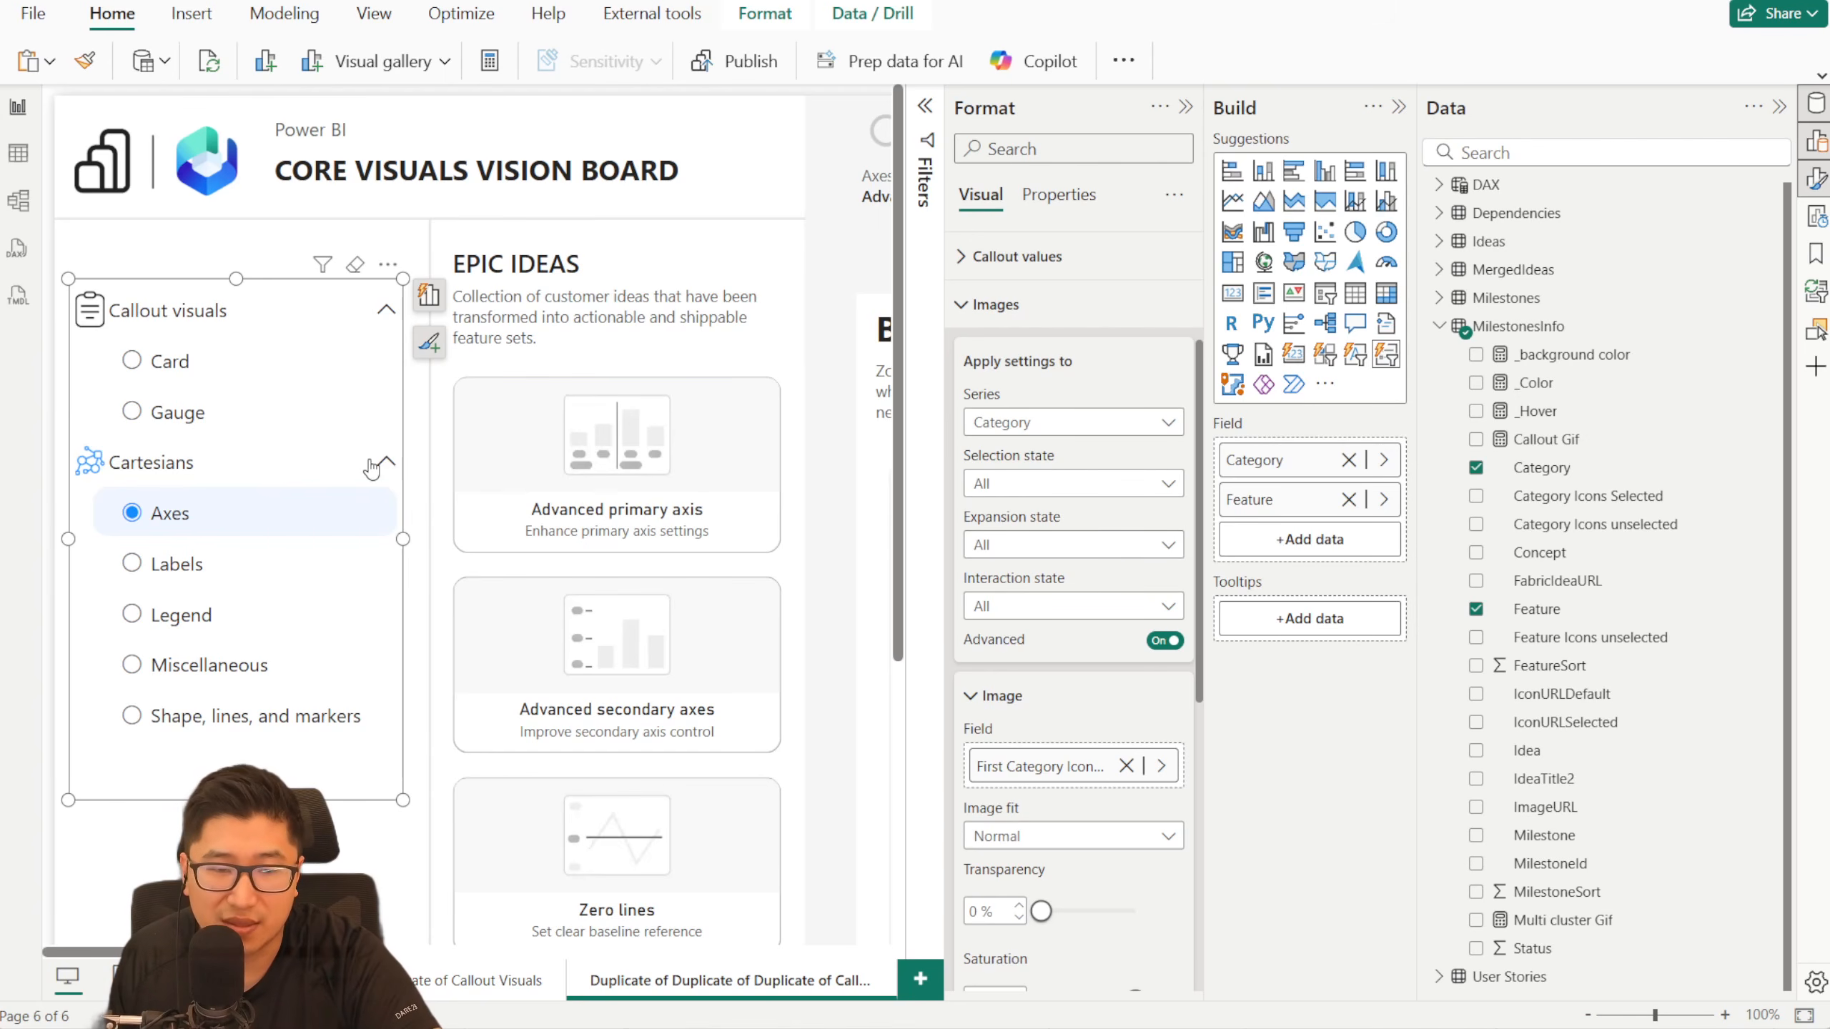
{"action": "left_click", "coordinate": [238, 362]}
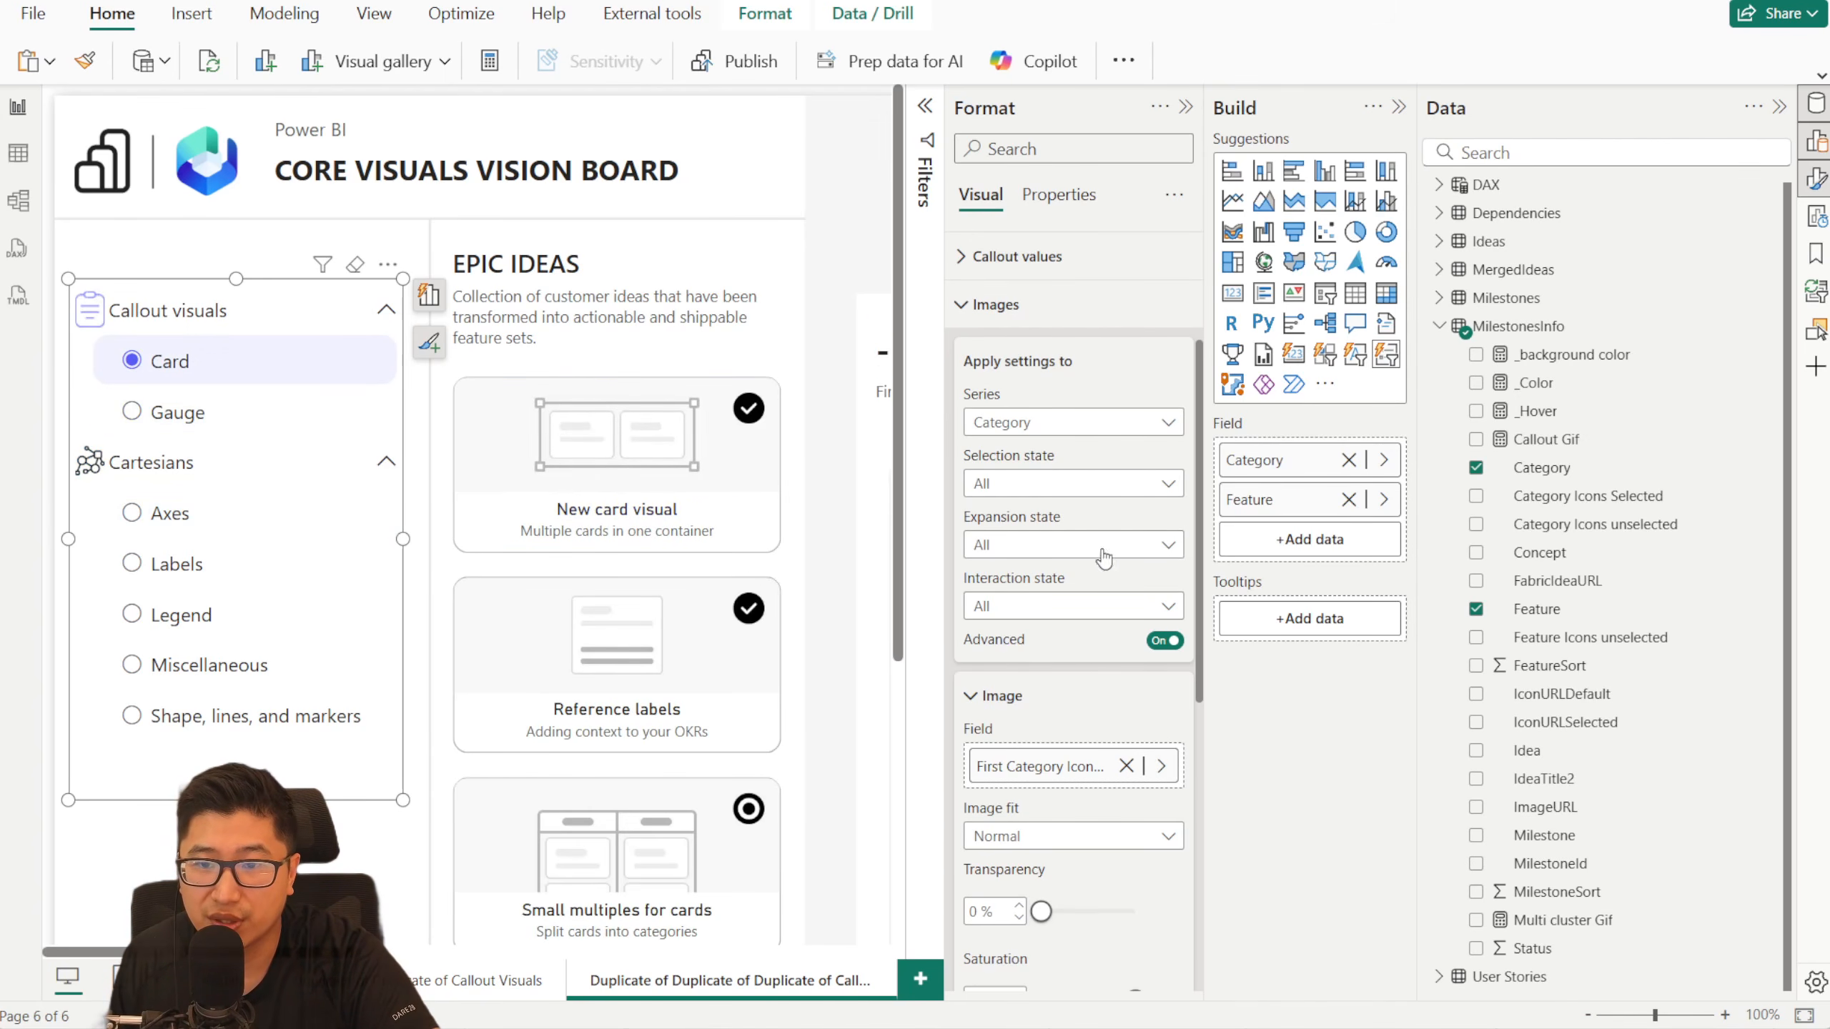
- Remove the Category series' image field for selection state All and assign Category Icons Selected to the Mixed state instead
{"action": "left_click", "coordinate": [1126, 766]}
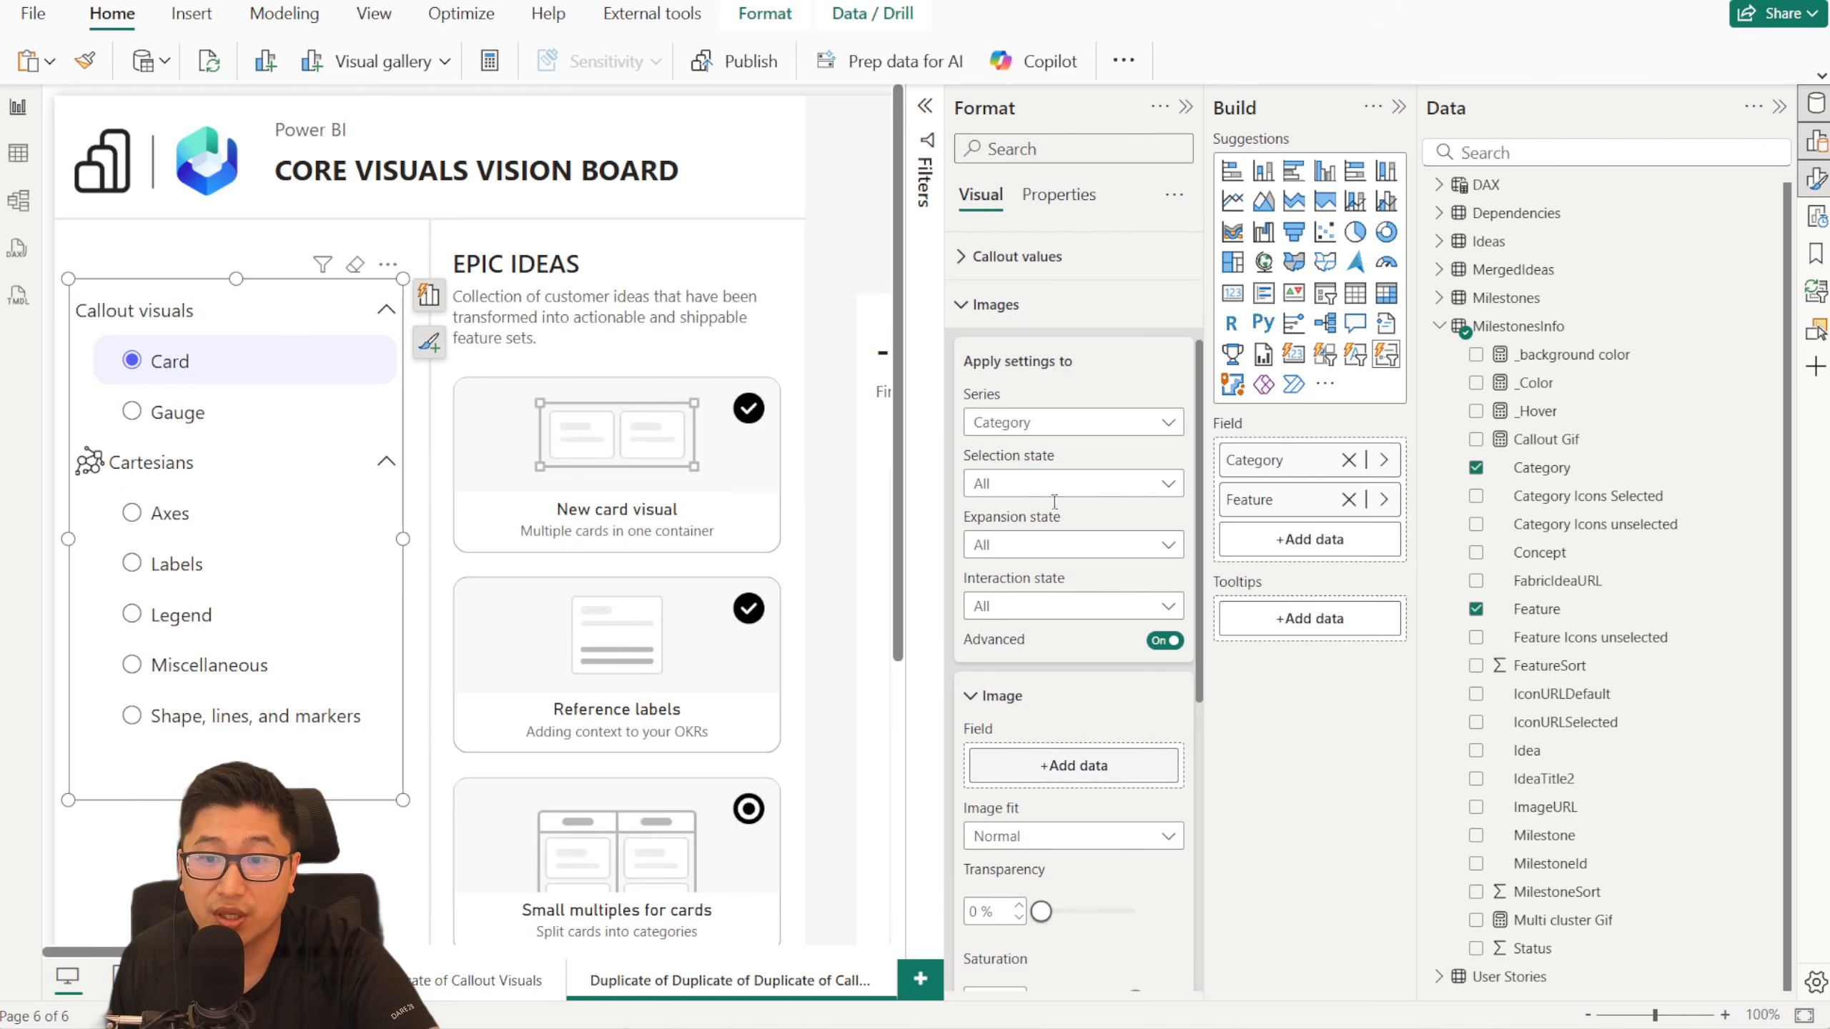
{"action": "left_click", "coordinate": [1106, 490]}
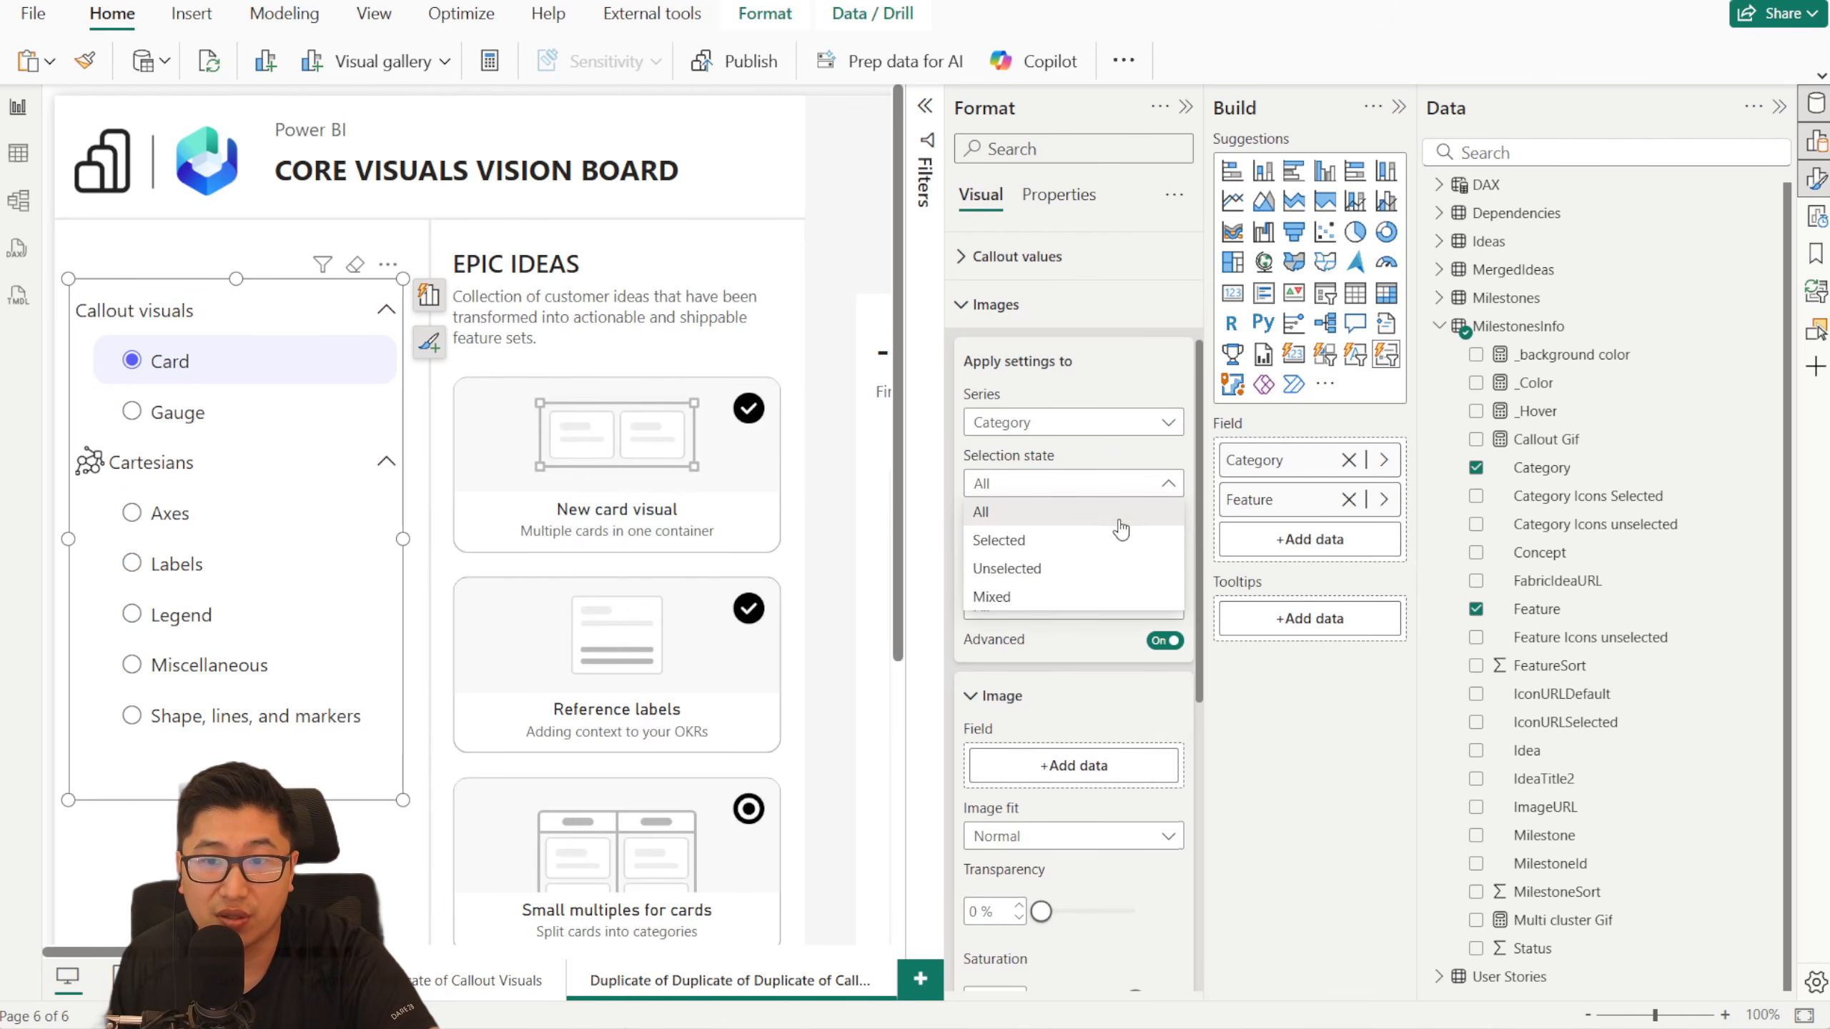
{"action": "left_click", "coordinate": [1115, 596]}
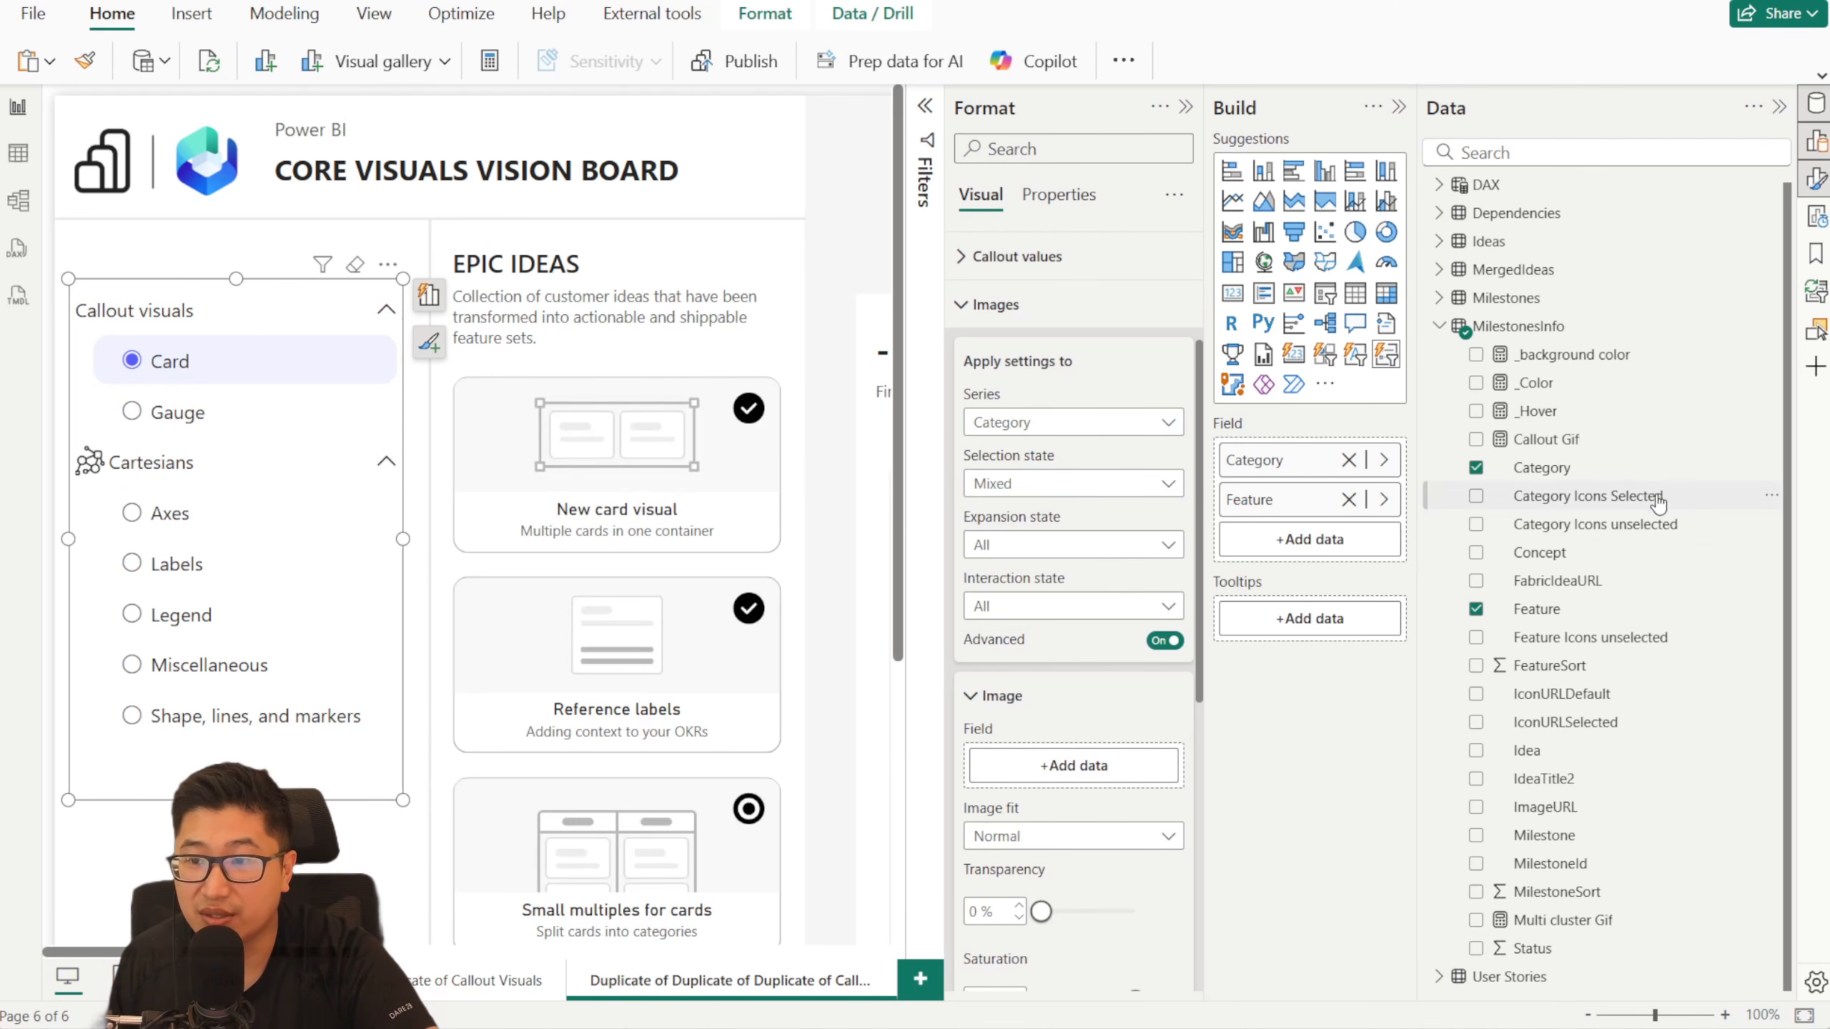
{"action": "left_click_drag", "start_coordinate": [1650, 504], "coordinate": [1082, 765]}
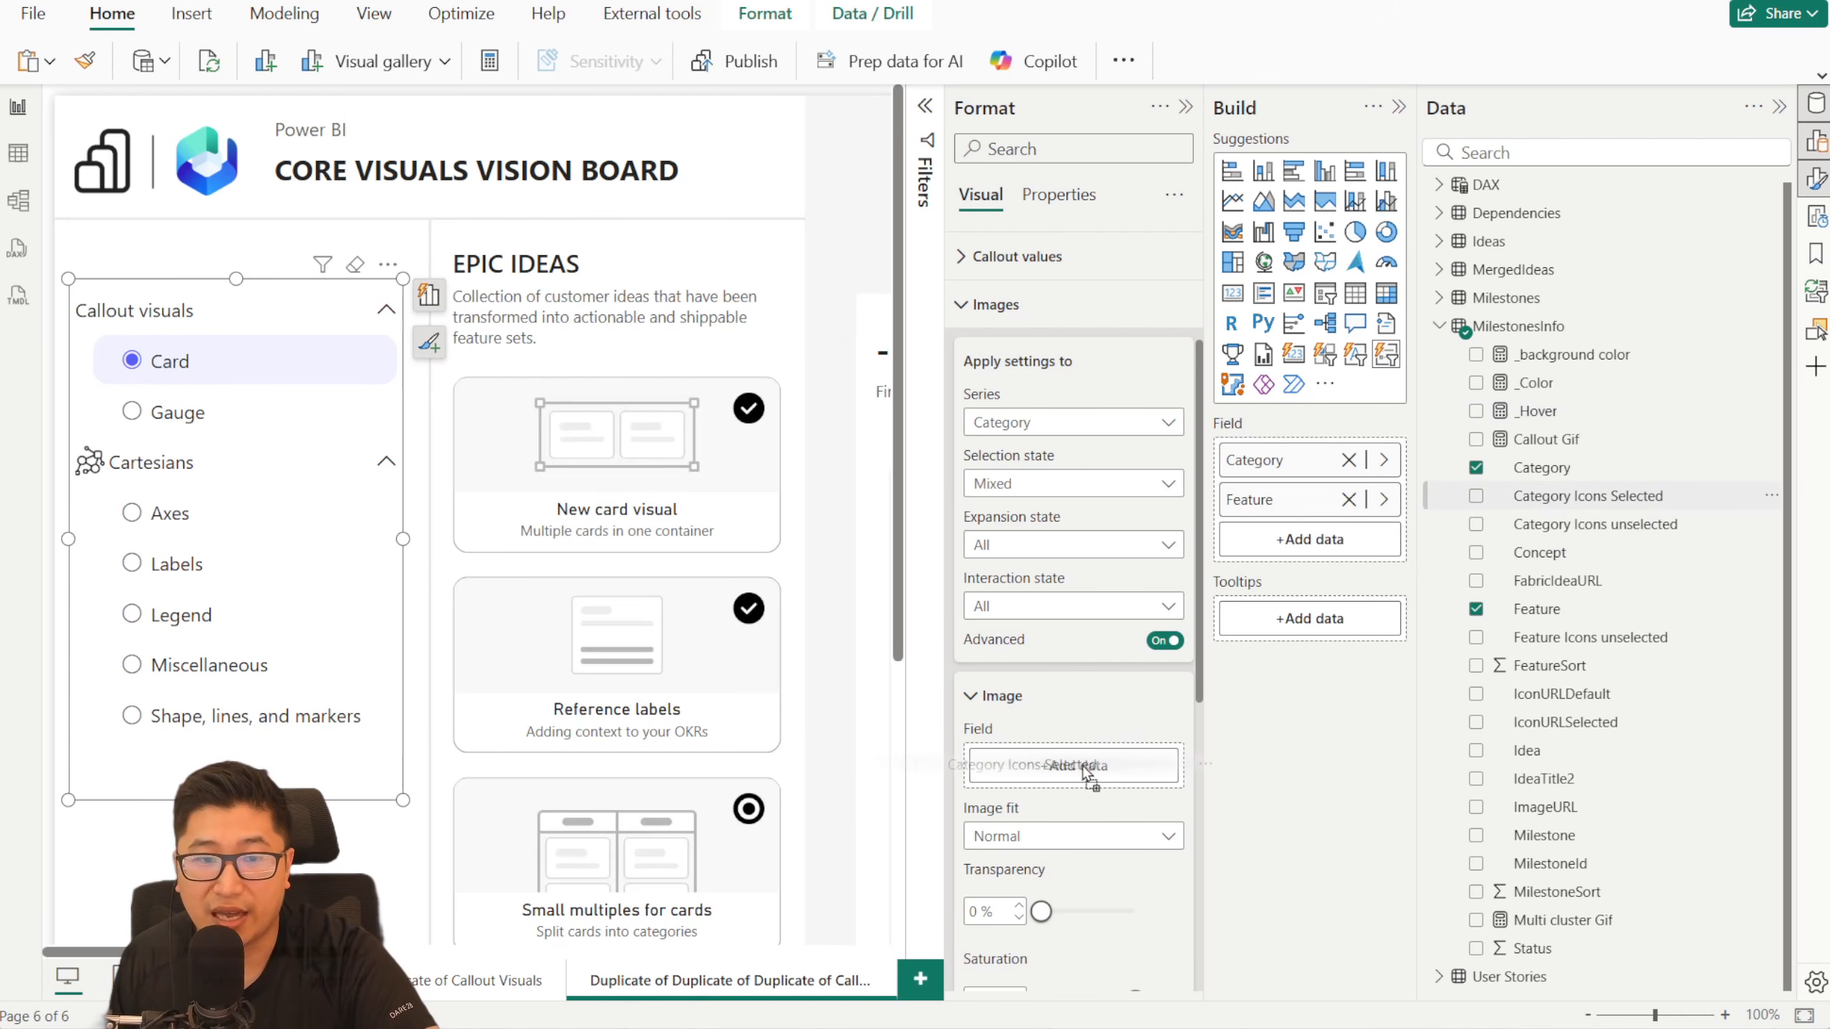
- Check the Mixed-state category icons by selecting the Axes, Card, Labels and Legend features in turn
{"action": "left_click", "coordinate": [223, 517]}
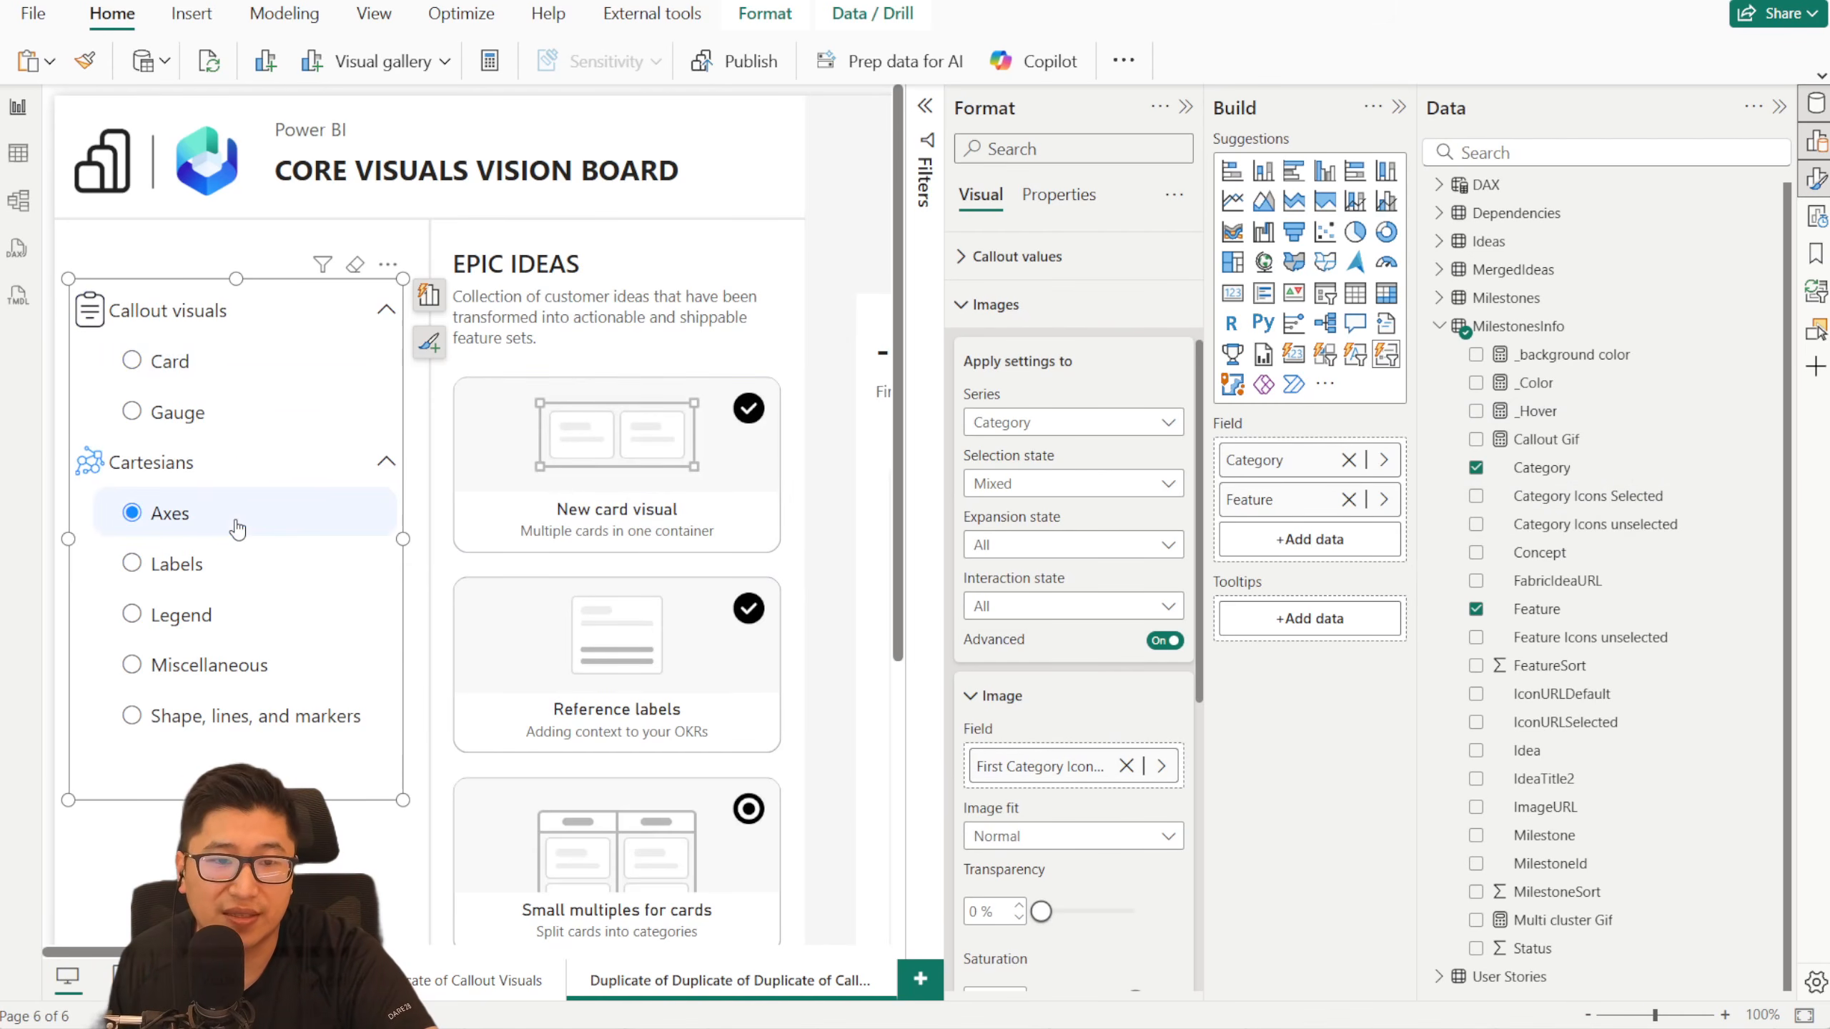
{"action": "left_click", "coordinate": [228, 383]}
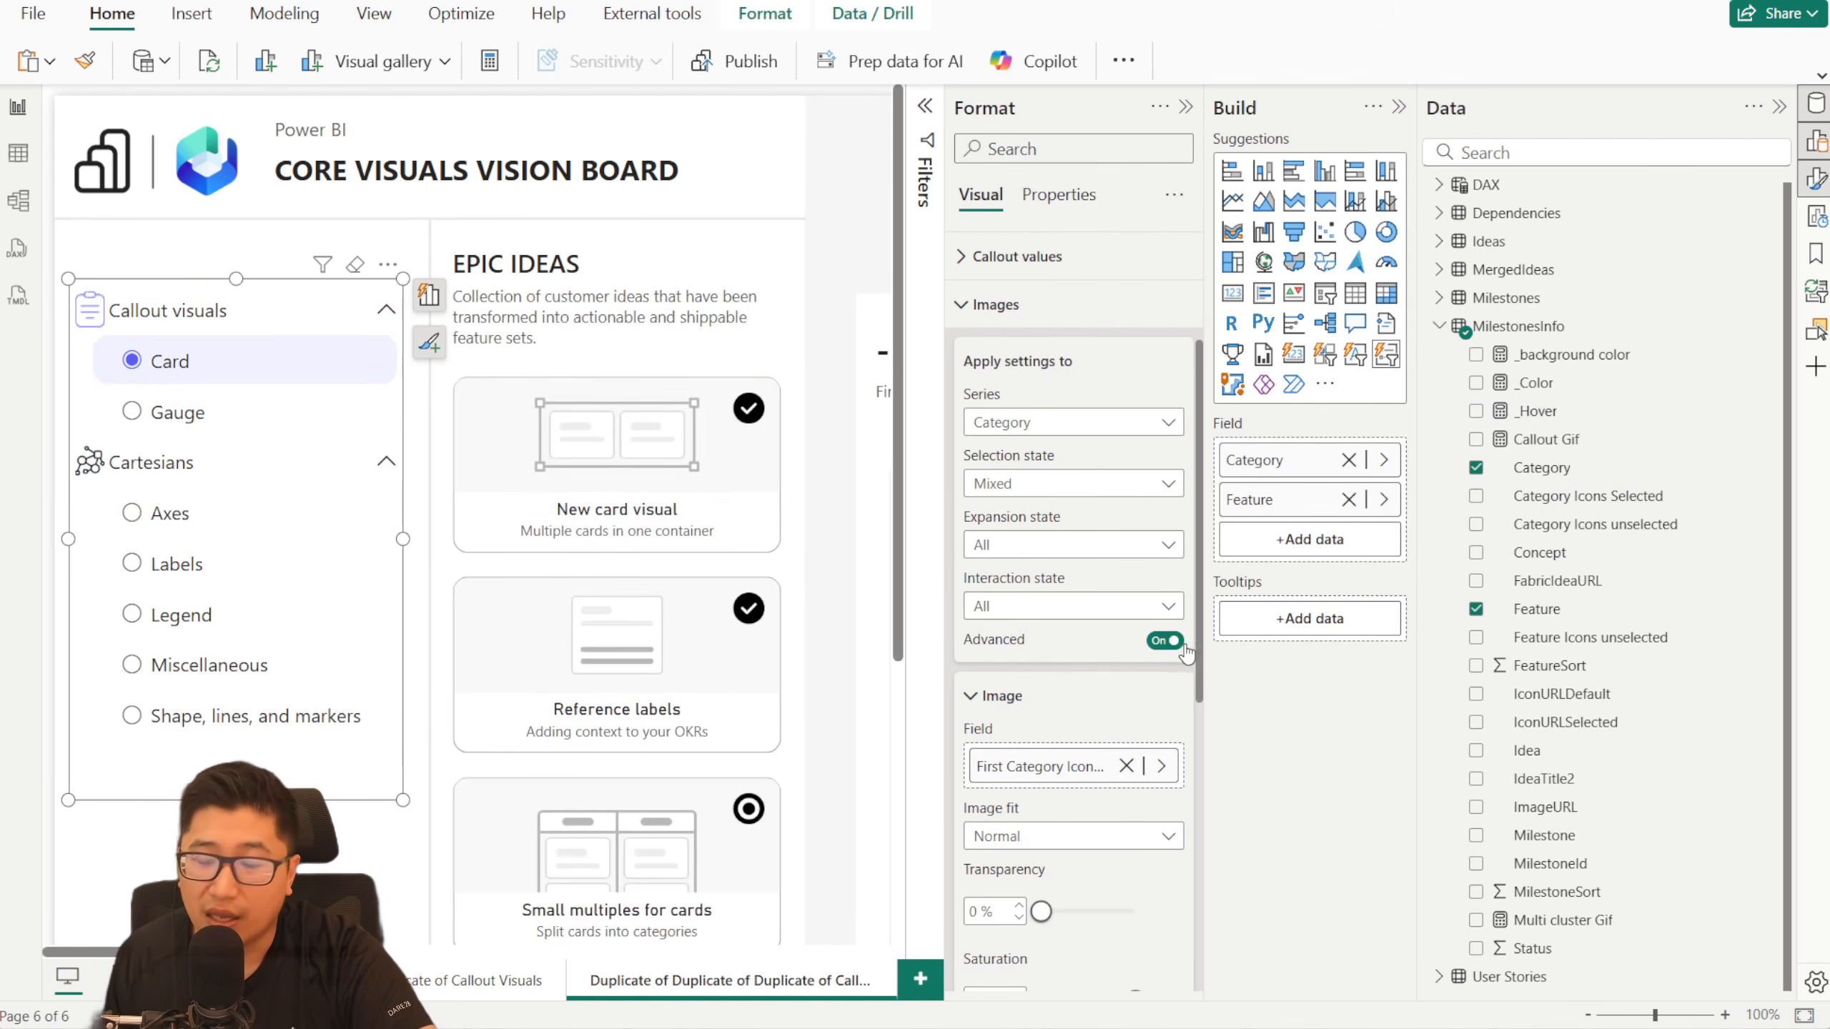
{"action": "left_click", "coordinate": [1044, 490]}
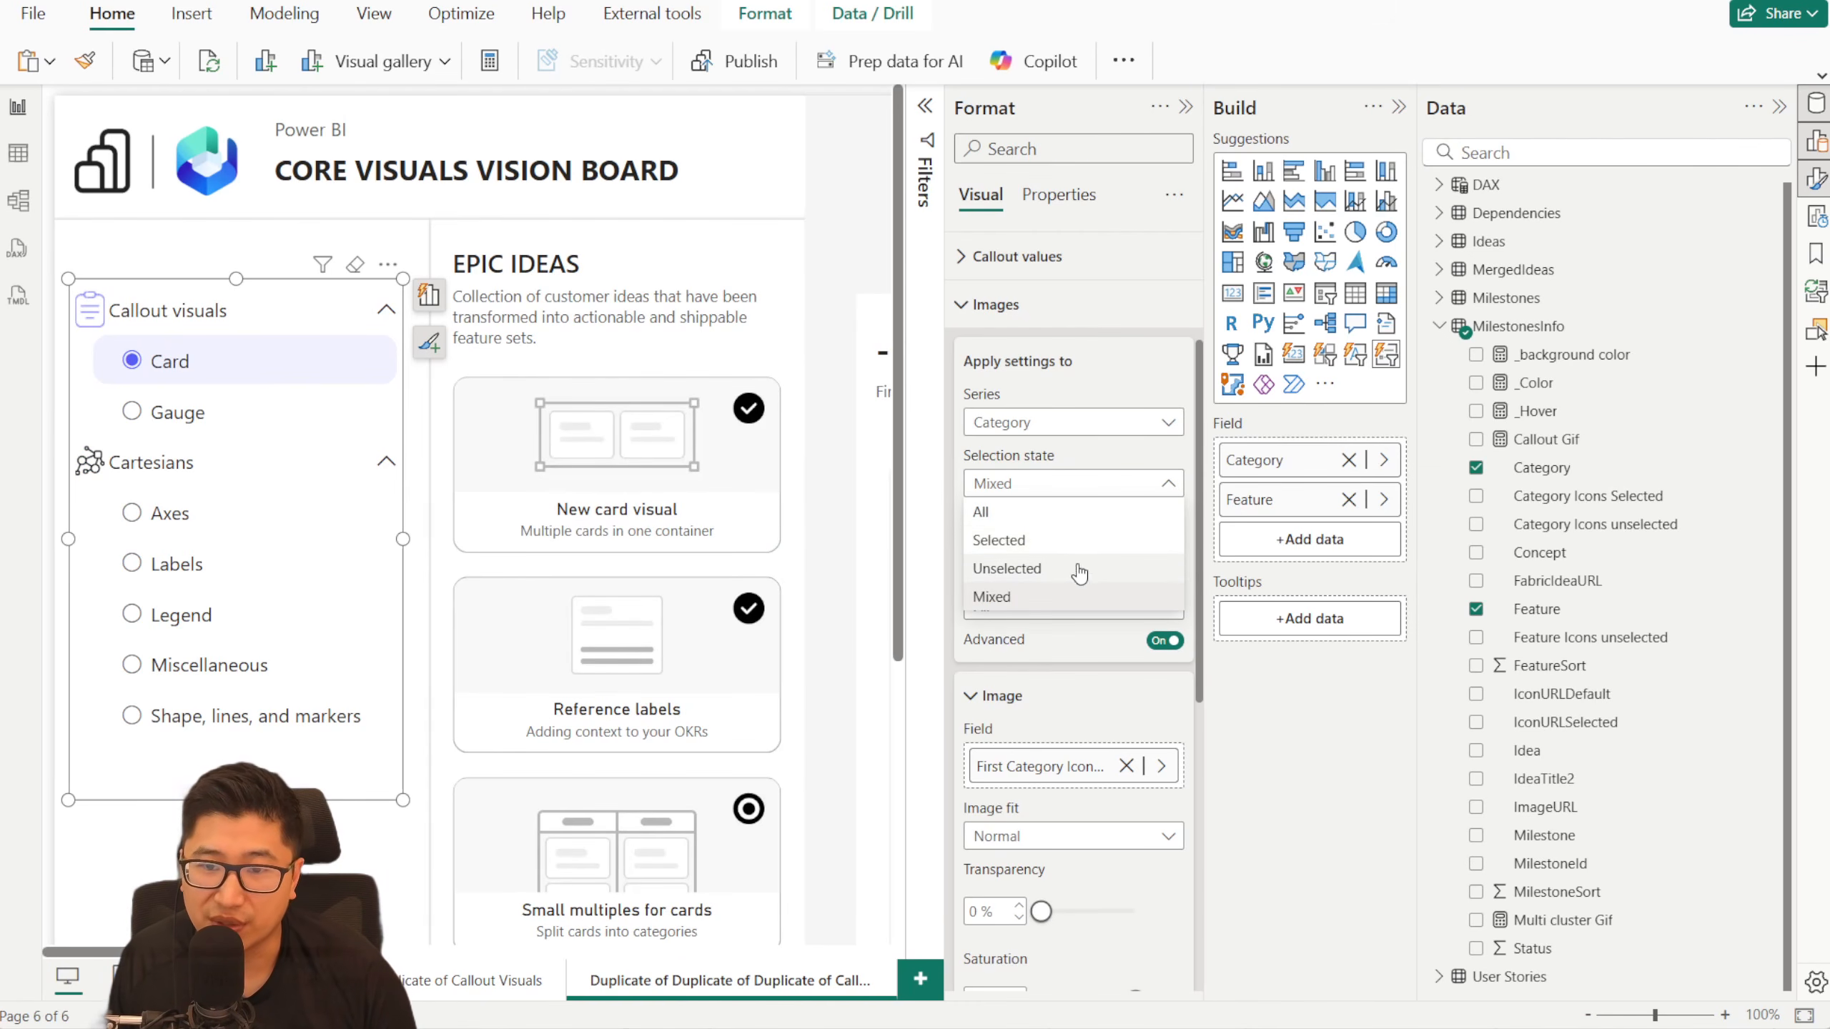
{"action": "left_click", "coordinate": [173, 513]}
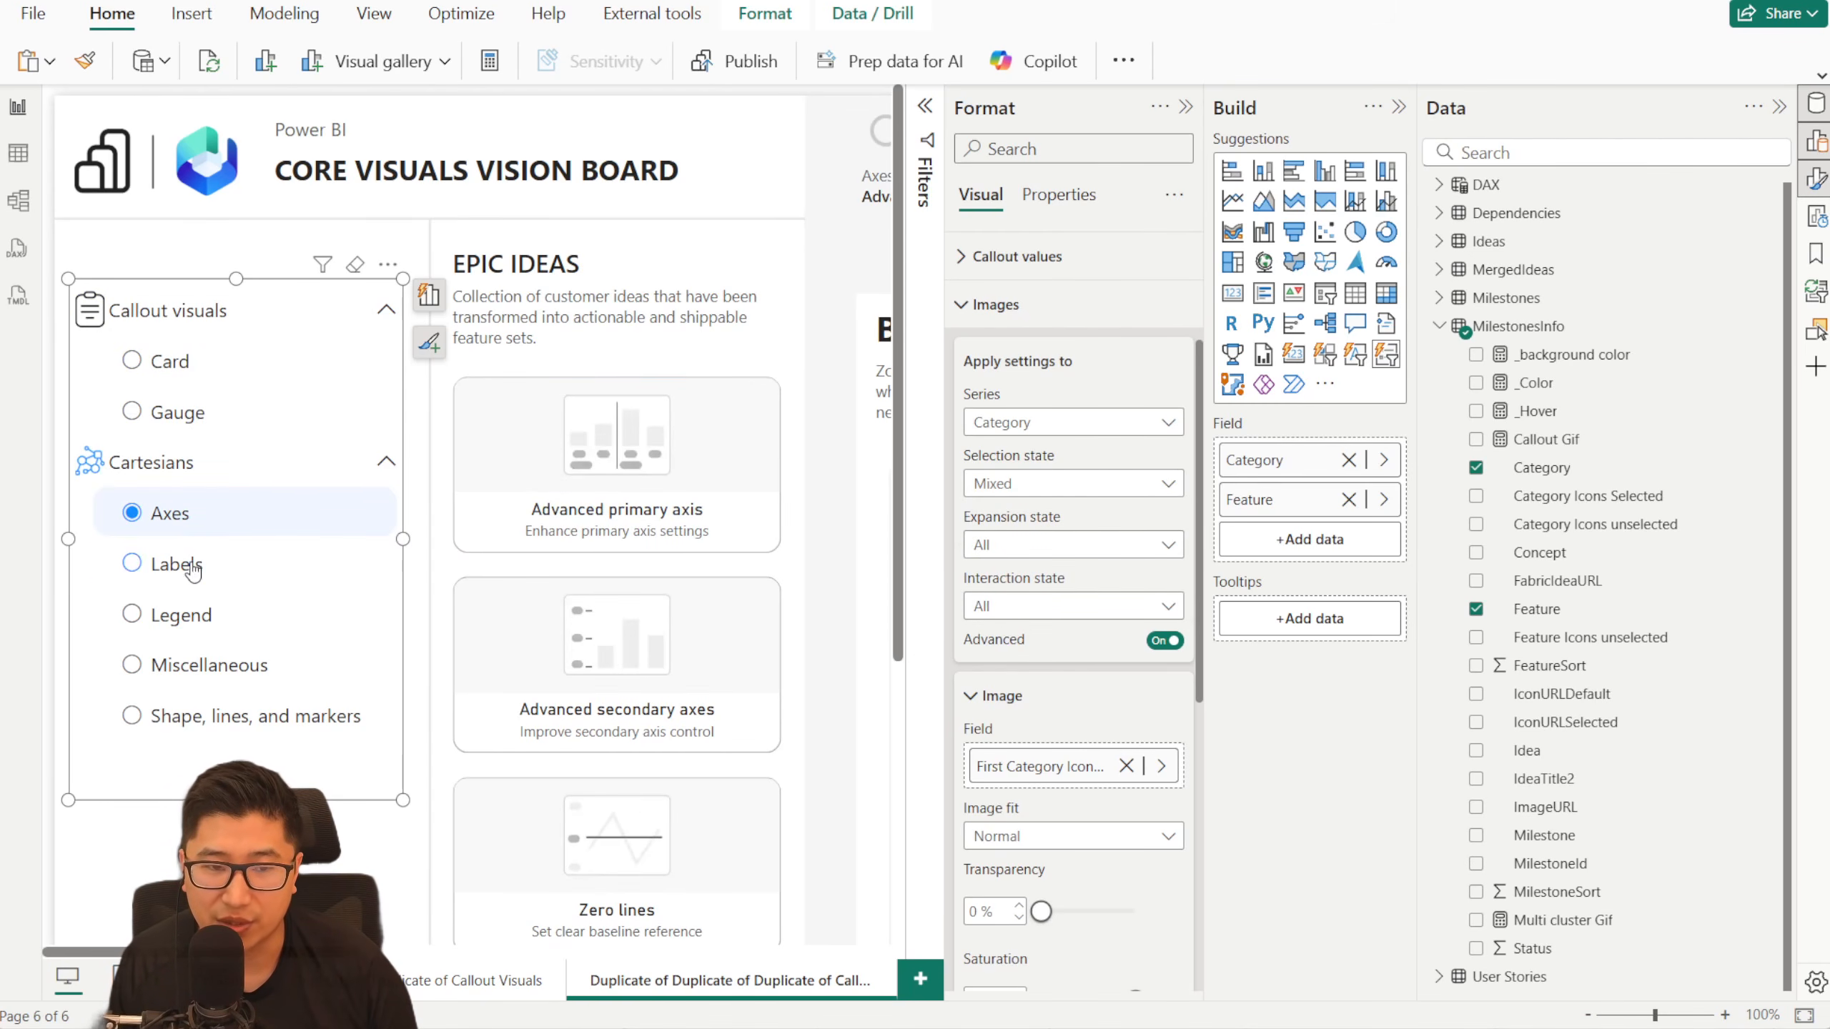
{"action": "left_click", "coordinate": [226, 564]}
{"action": "left_click", "coordinate": [223, 614]}
{"action": "left_click", "coordinate": [221, 583]}
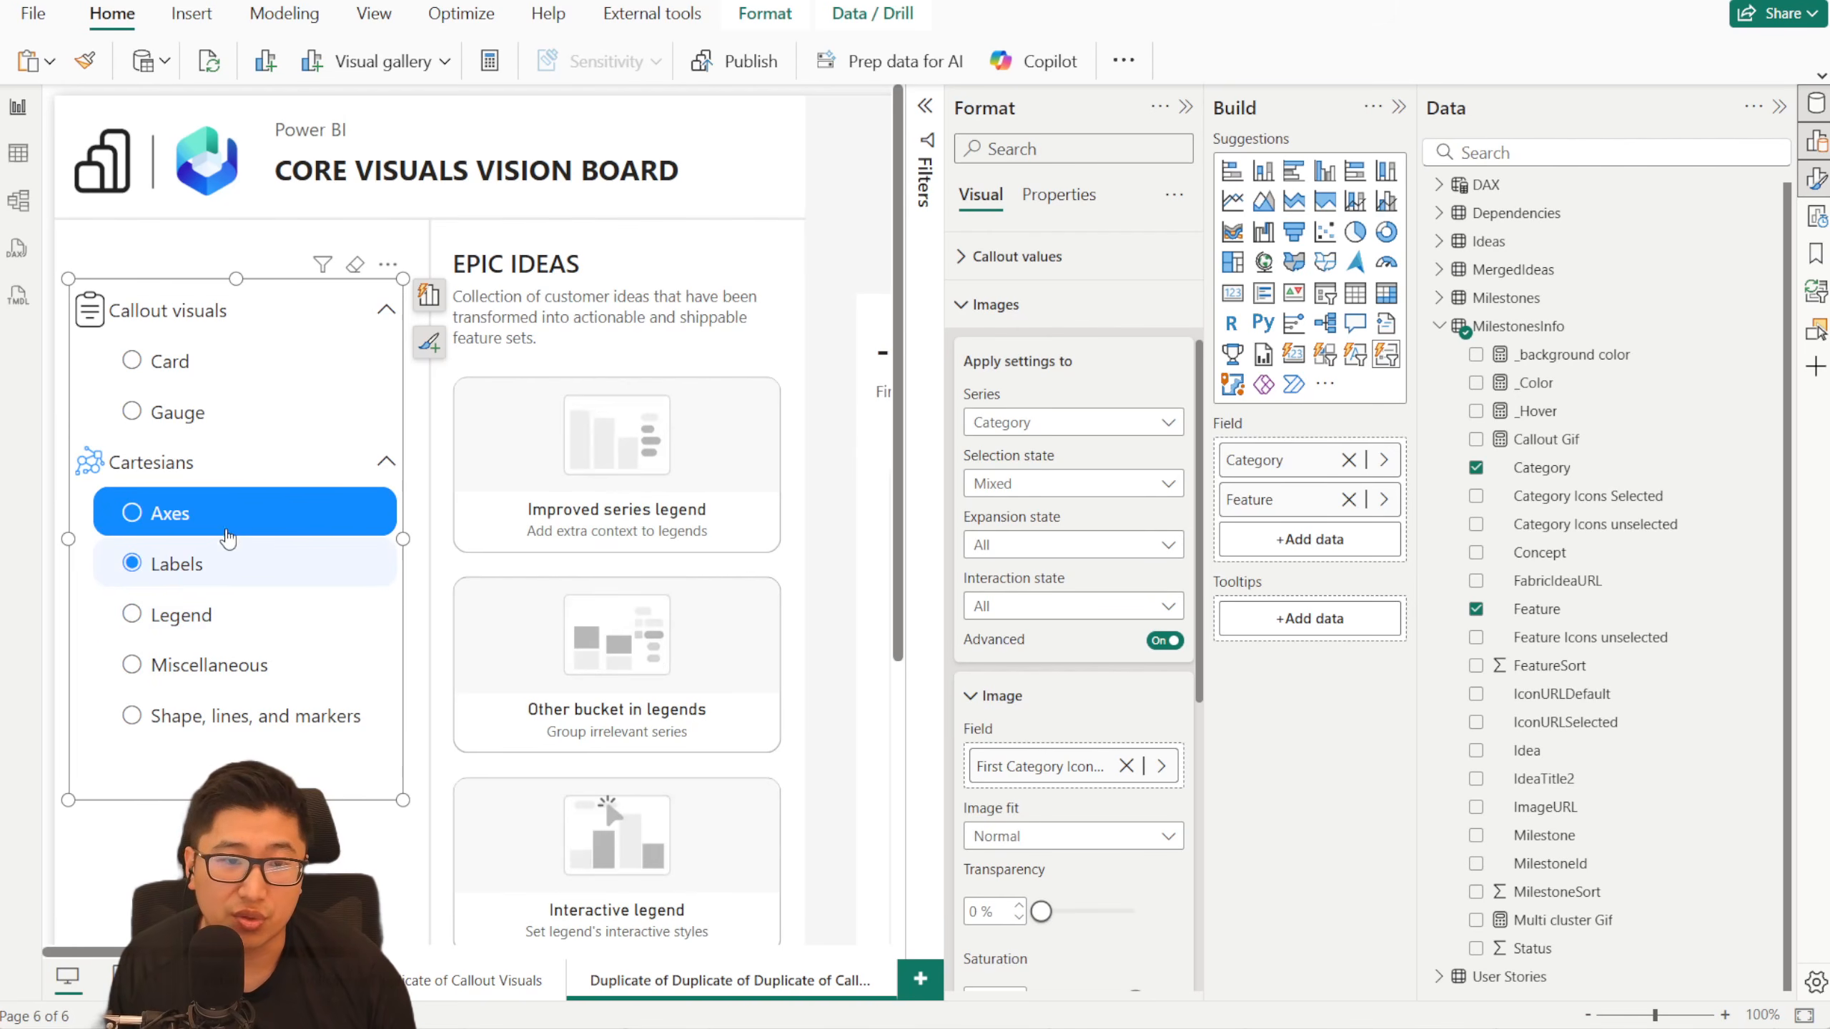
{"action": "left_click", "coordinate": [228, 527]}
{"action": "left_click", "coordinate": [215, 614]}
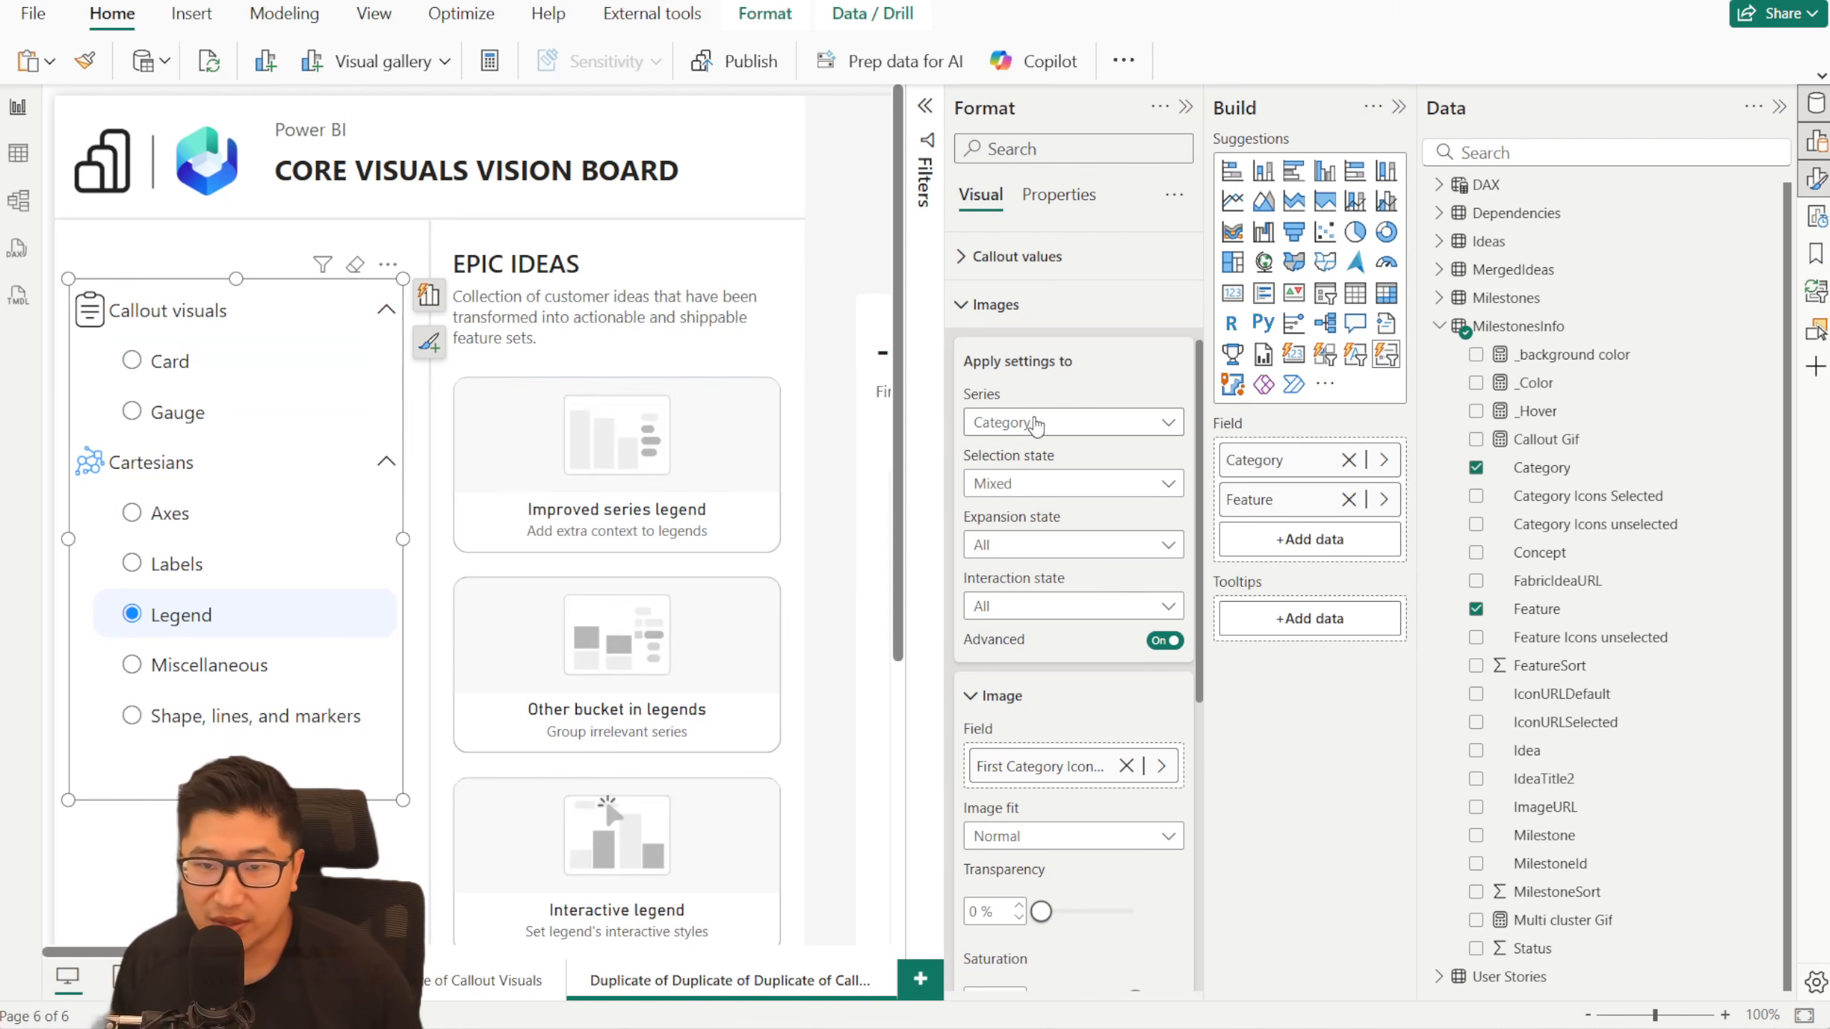
- Assign the _Hover measure as the Category series' image for selection state All and interaction state Hover
{"action": "left_click", "coordinate": [1051, 488]}
{"action": "left_click", "coordinate": [1046, 512]}
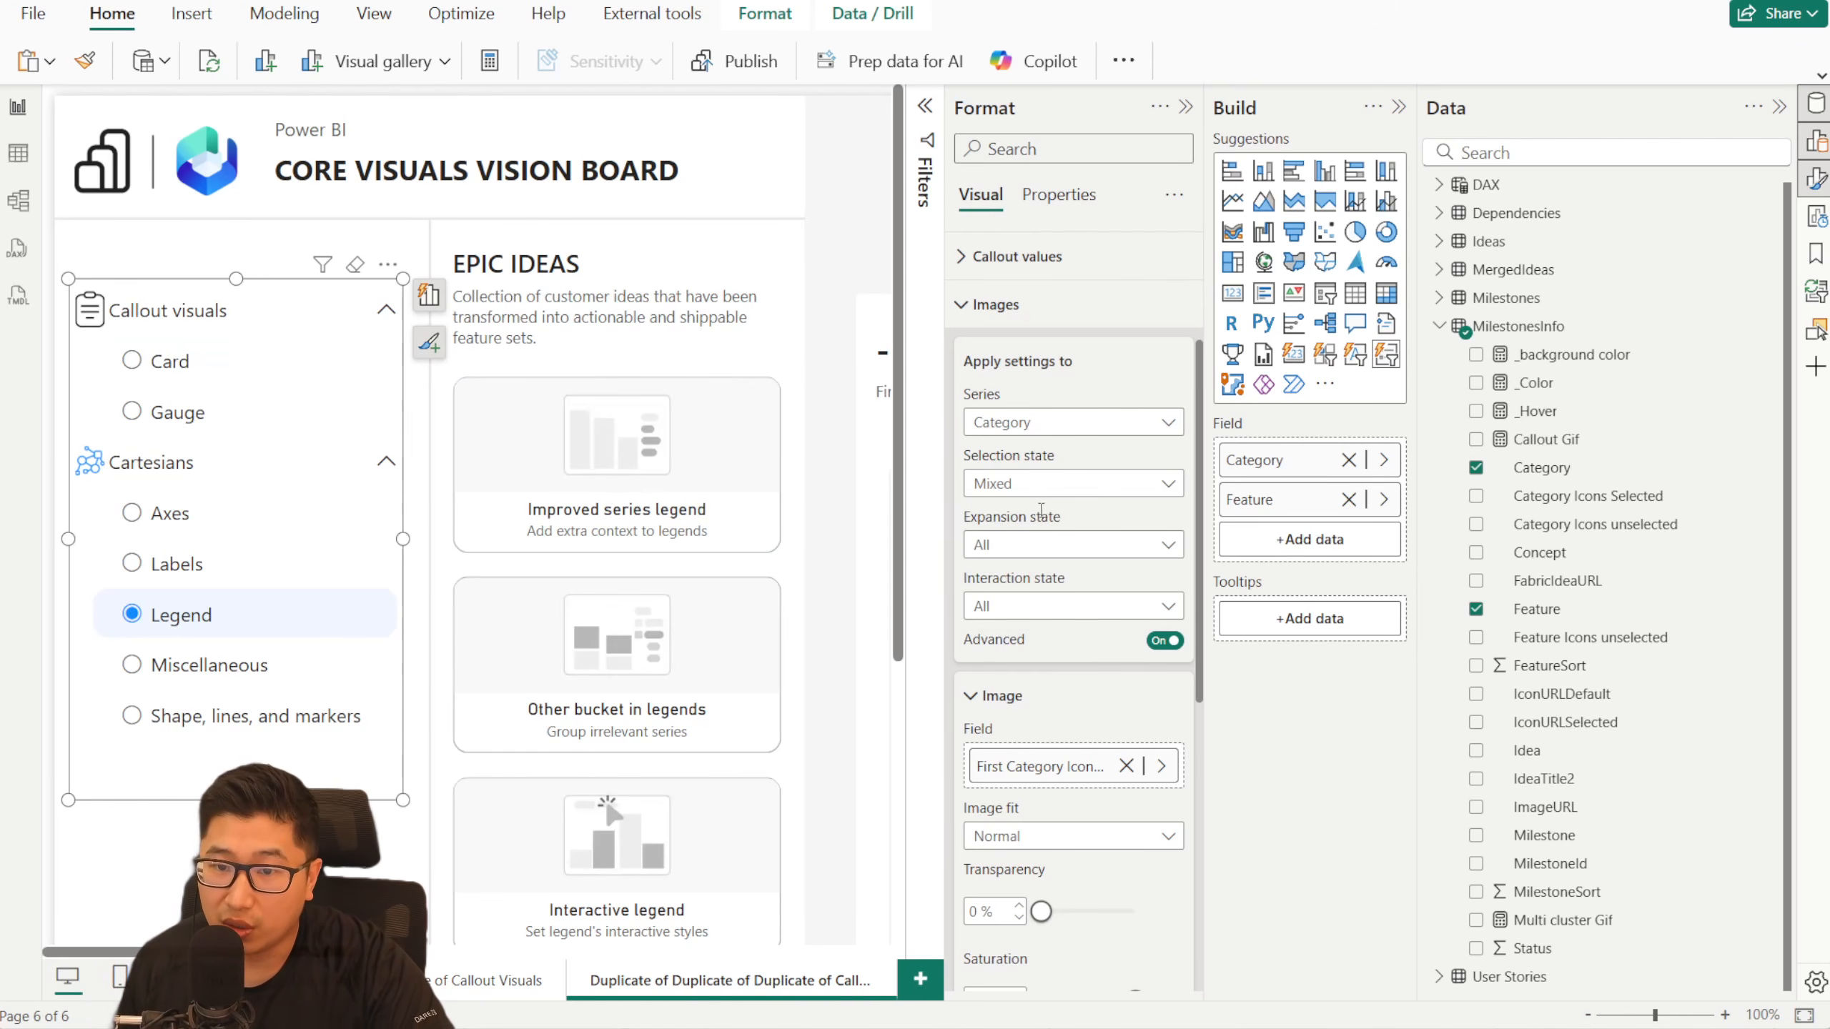
{"action": "left_click", "coordinate": [1046, 612]}
{"action": "left_click", "coordinate": [1056, 670]}
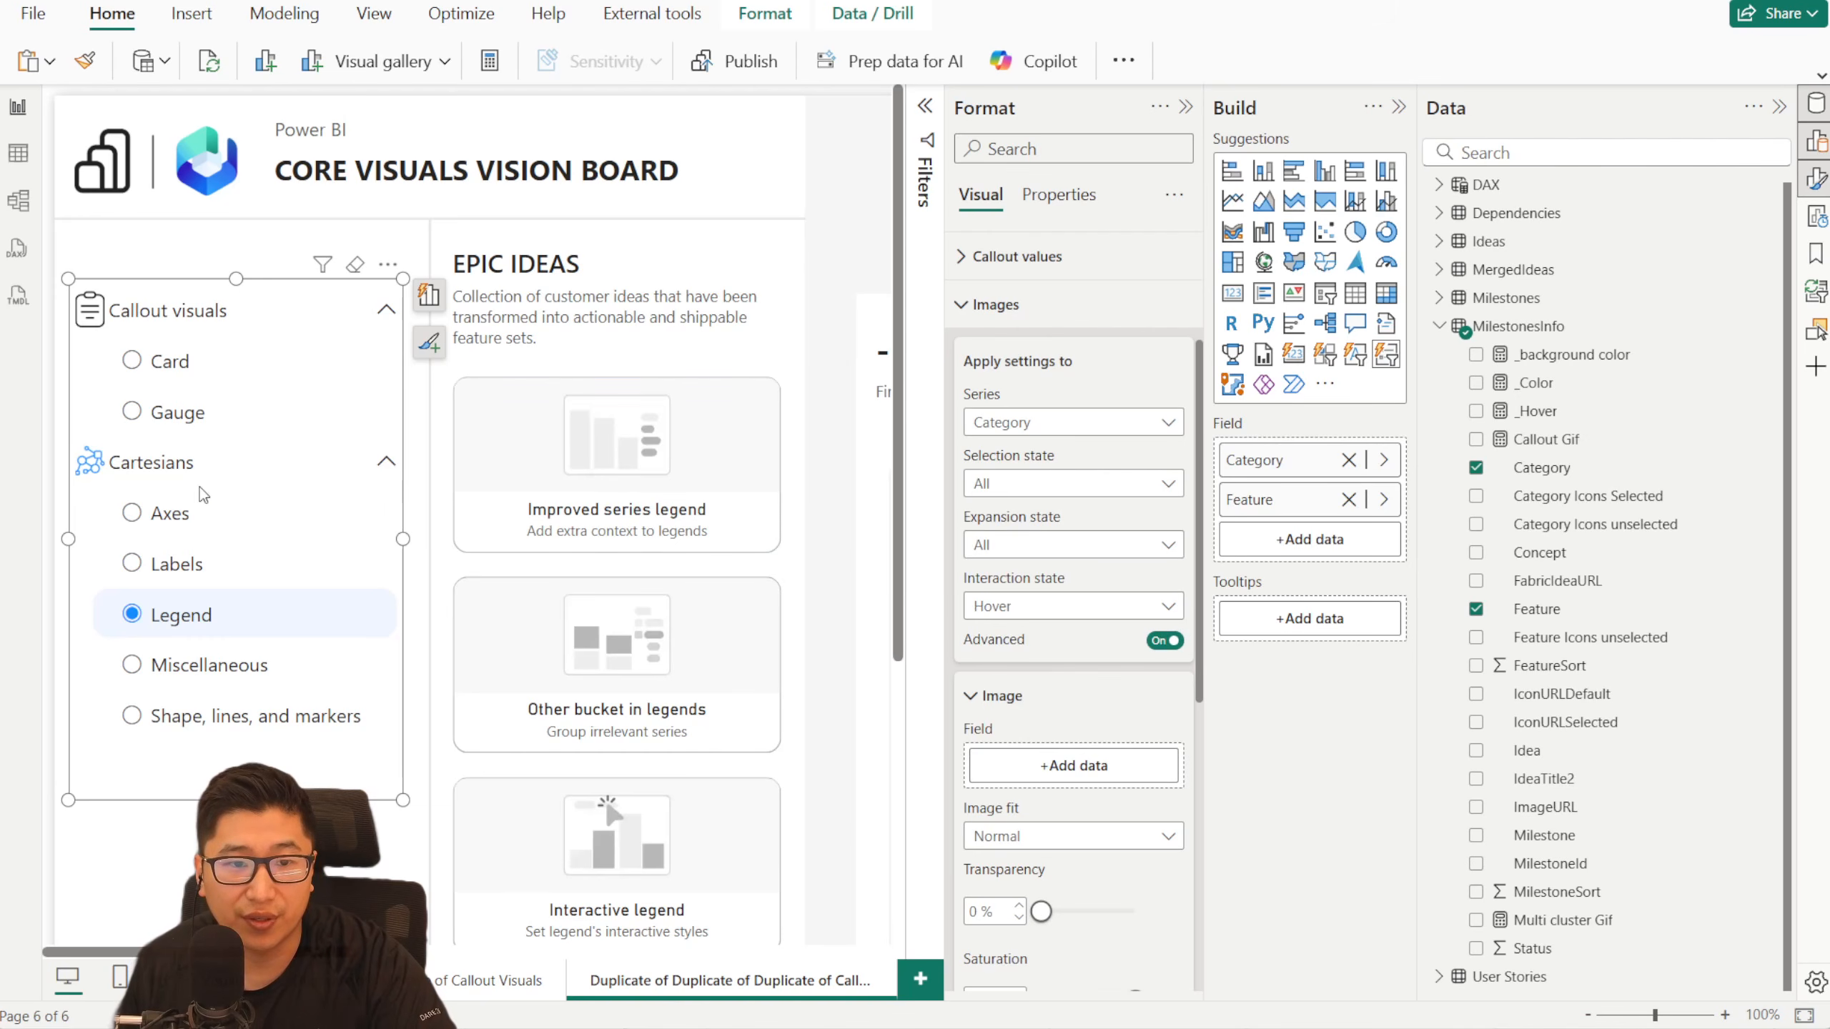
{"action": "left_click_drag", "start_coordinate": [1573, 412], "coordinate": [1076, 771]}
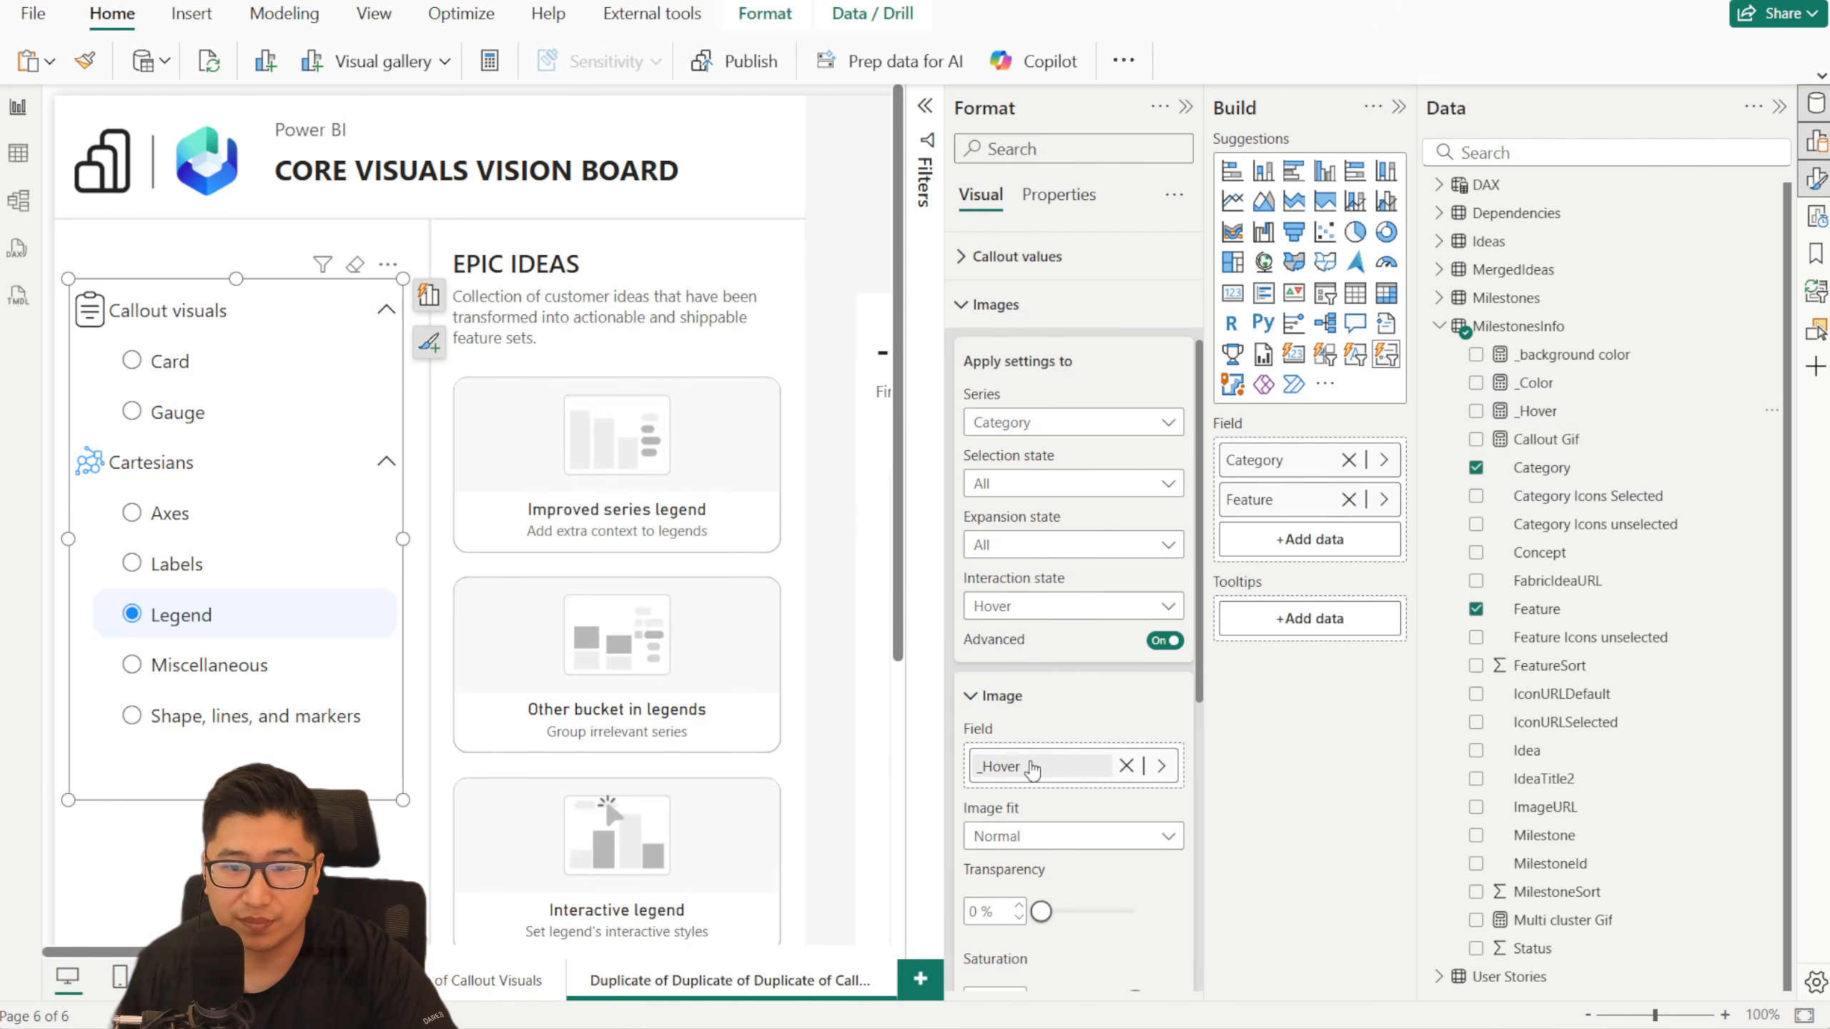
- Review the _Hover measure's SWITCH formula and its GIF for each category, and close it without changes
{"action": "left_click", "coordinate": [1567, 418]}
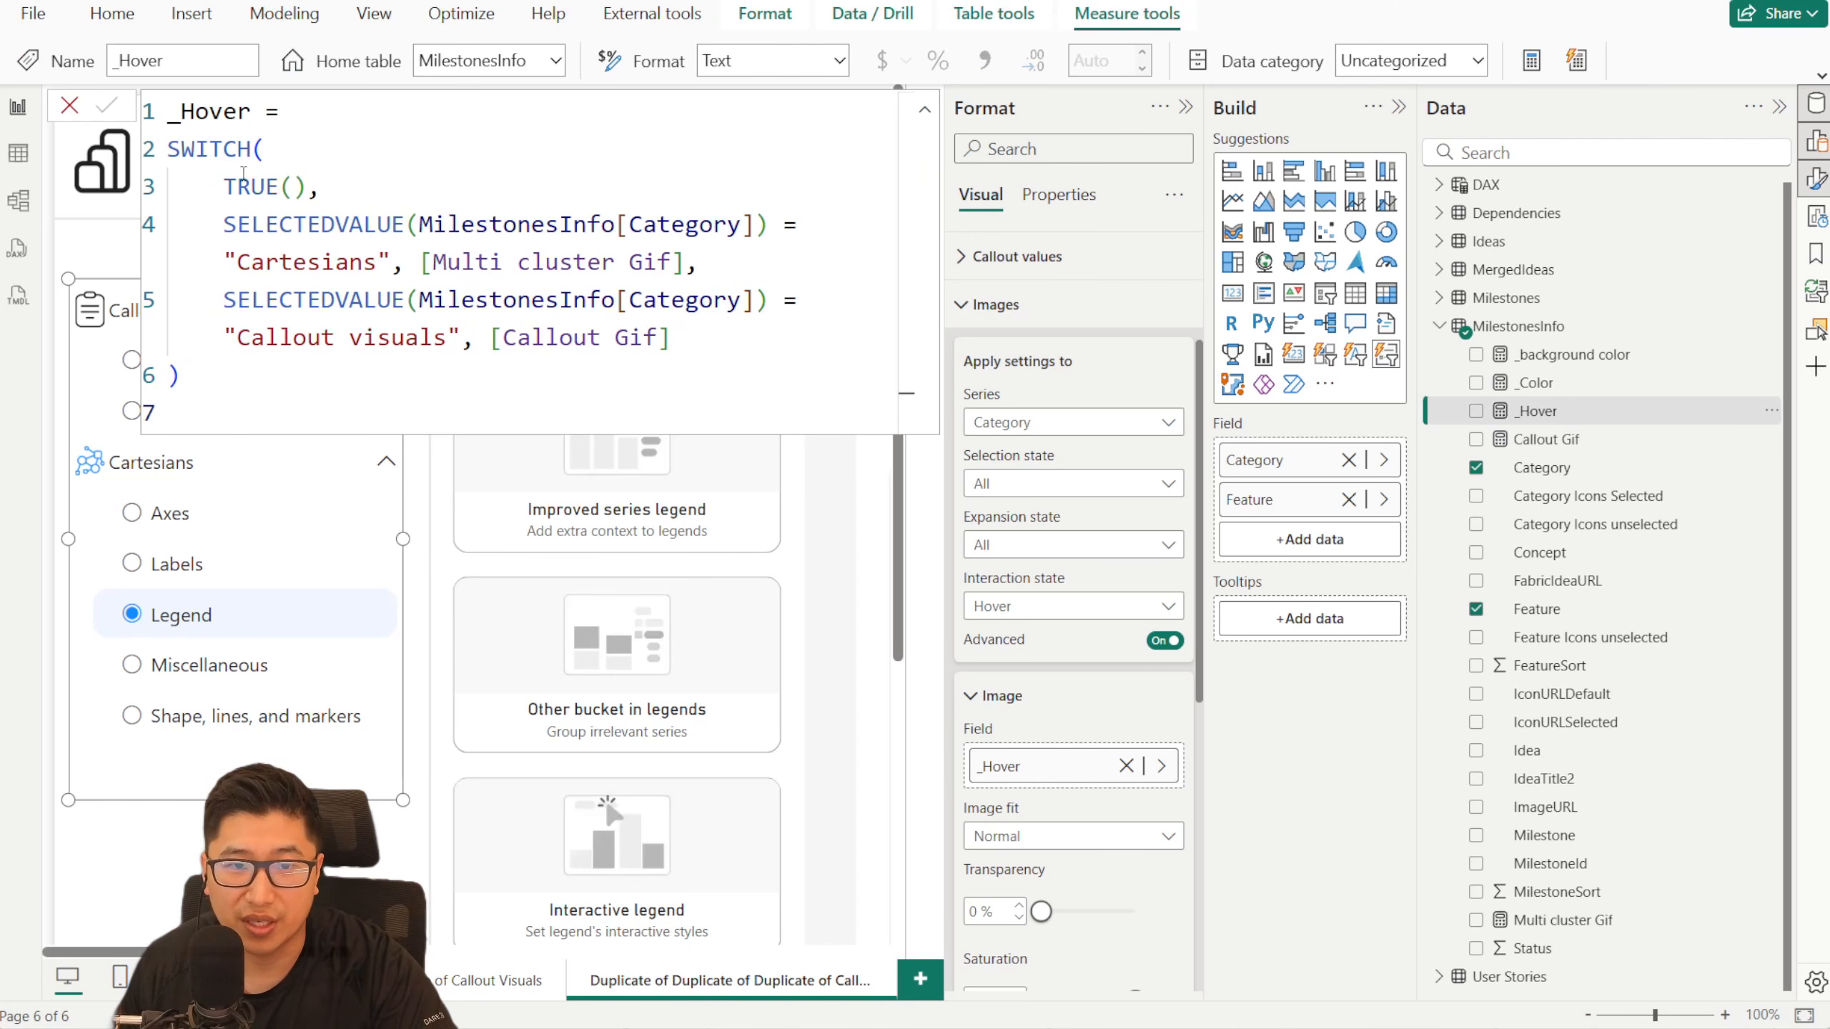
{"action": "left_click", "coordinate": [248, 265]}
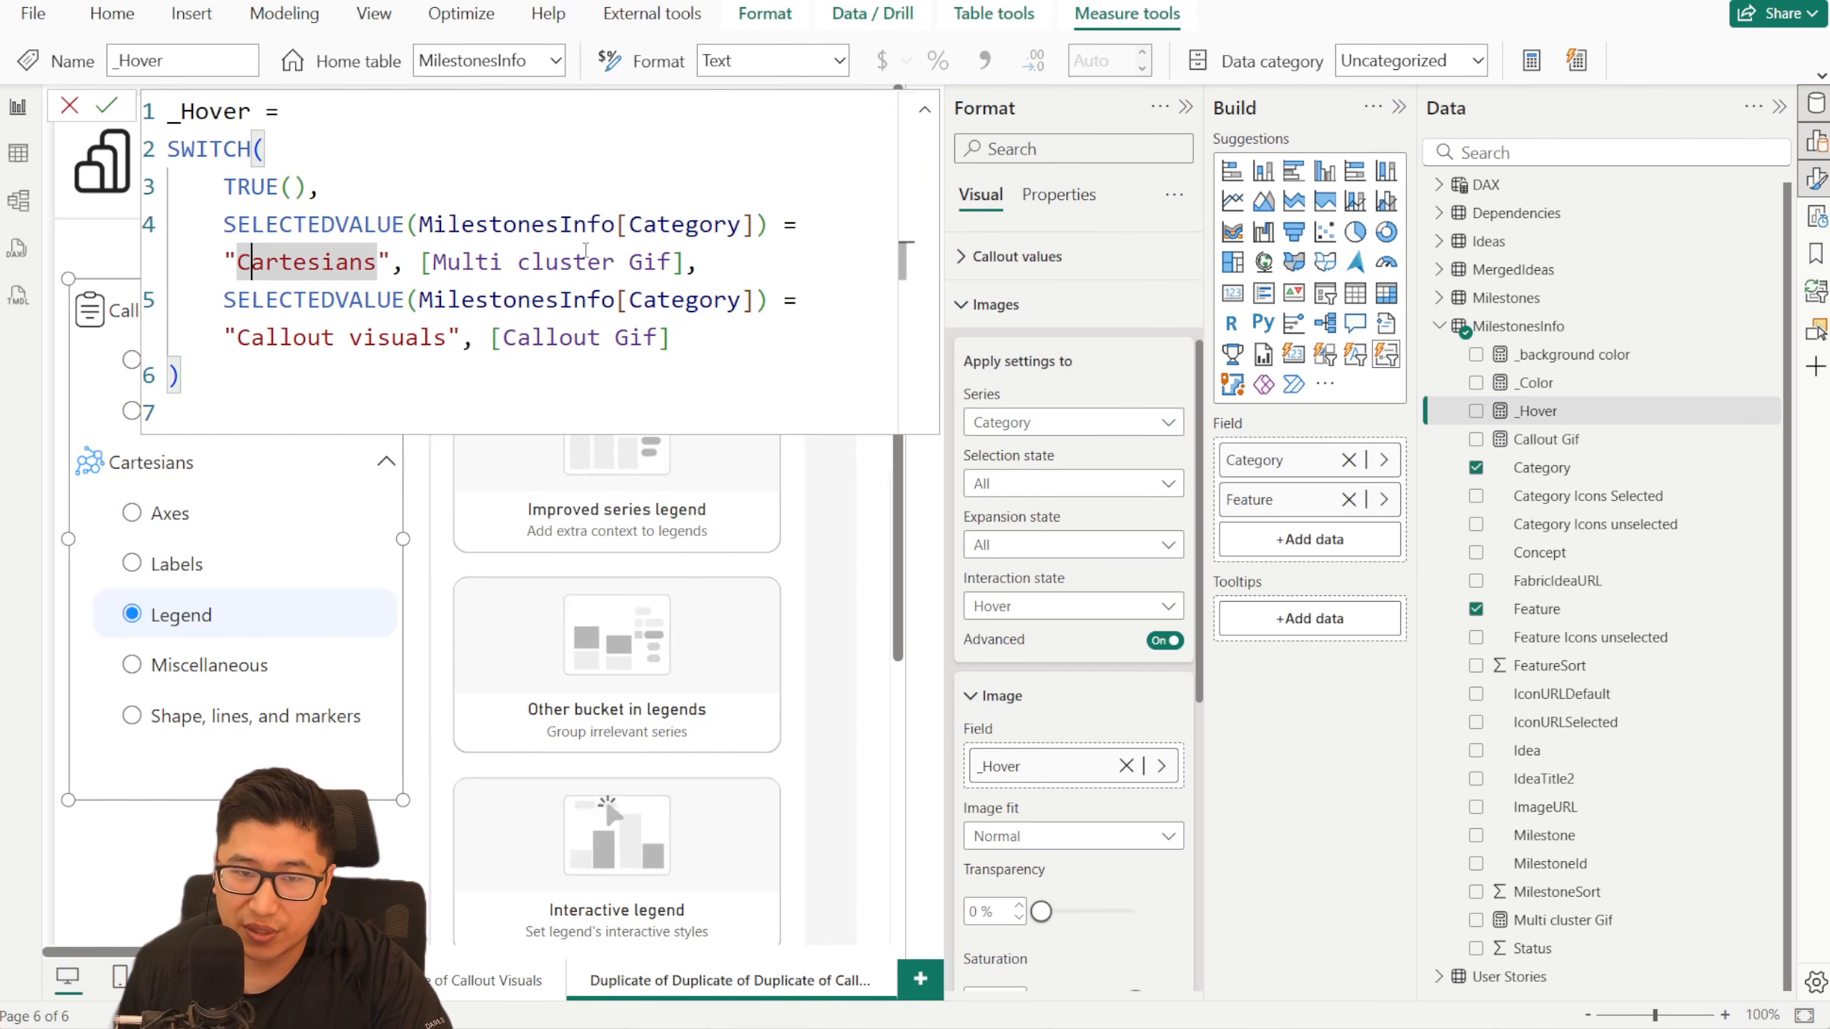
{"action": "left_click", "coordinate": [423, 260]}
{"action": "left_click_drag", "start_coordinate": [251, 337], "coordinate": [420, 337]}
{"action": "left_click_drag", "start_coordinate": [710, 339], "coordinate": [561, 339]}
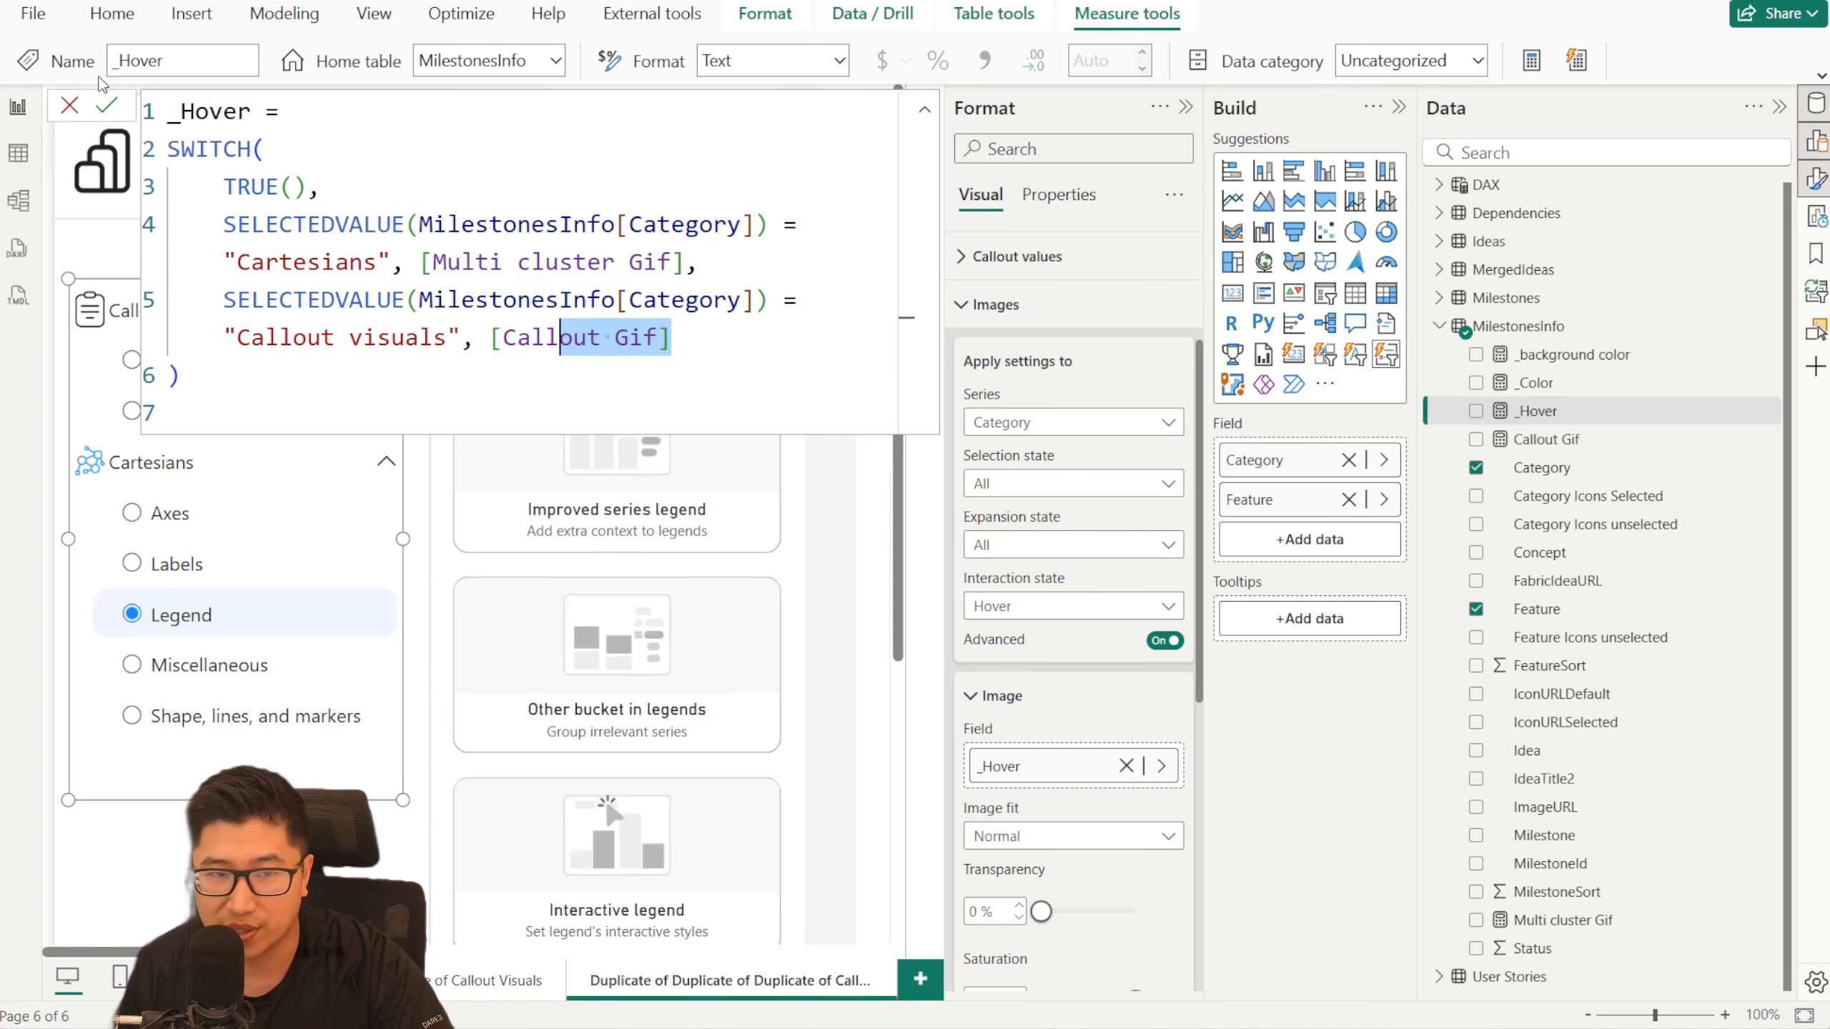
{"action": "left_click", "coordinate": [75, 109]}
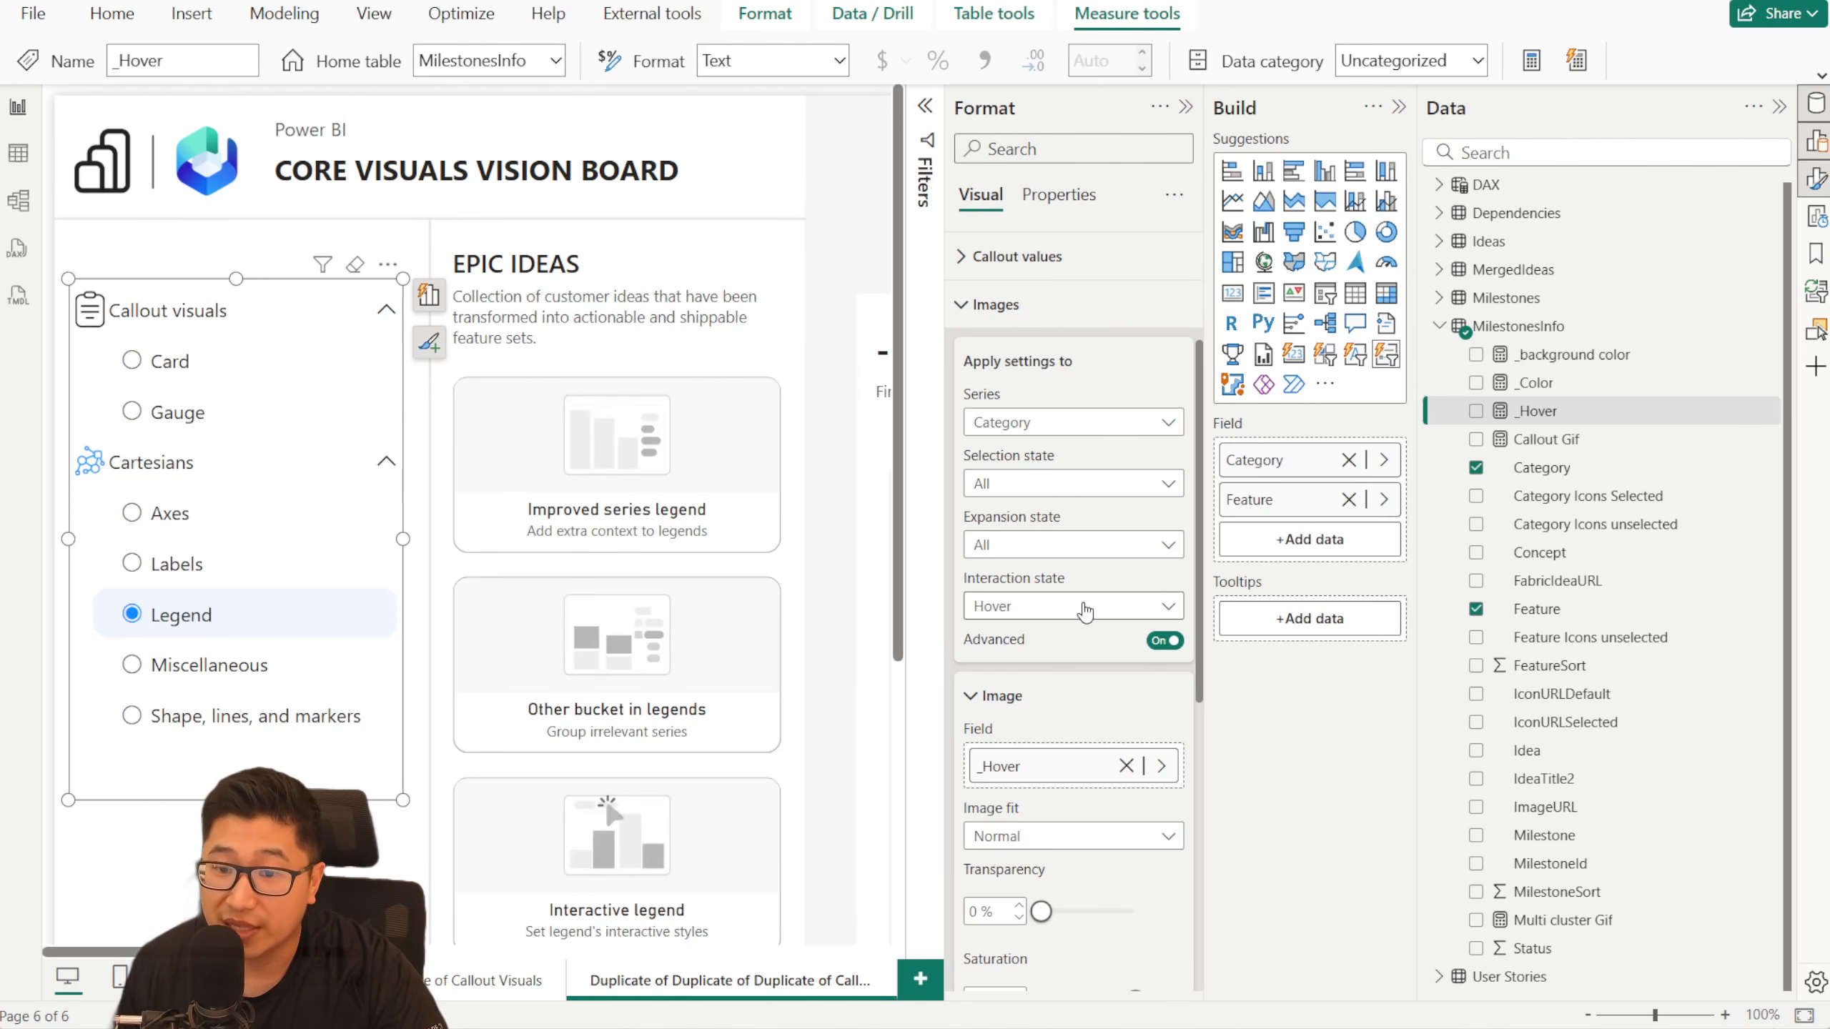
- Check the category icons' hover behaviour with features of both categories, ending on the Card feature
{"action": "left_click", "coordinate": [244, 530]}
{"action": "left_click", "coordinate": [196, 423]}
{"action": "left_click", "coordinate": [177, 361]}
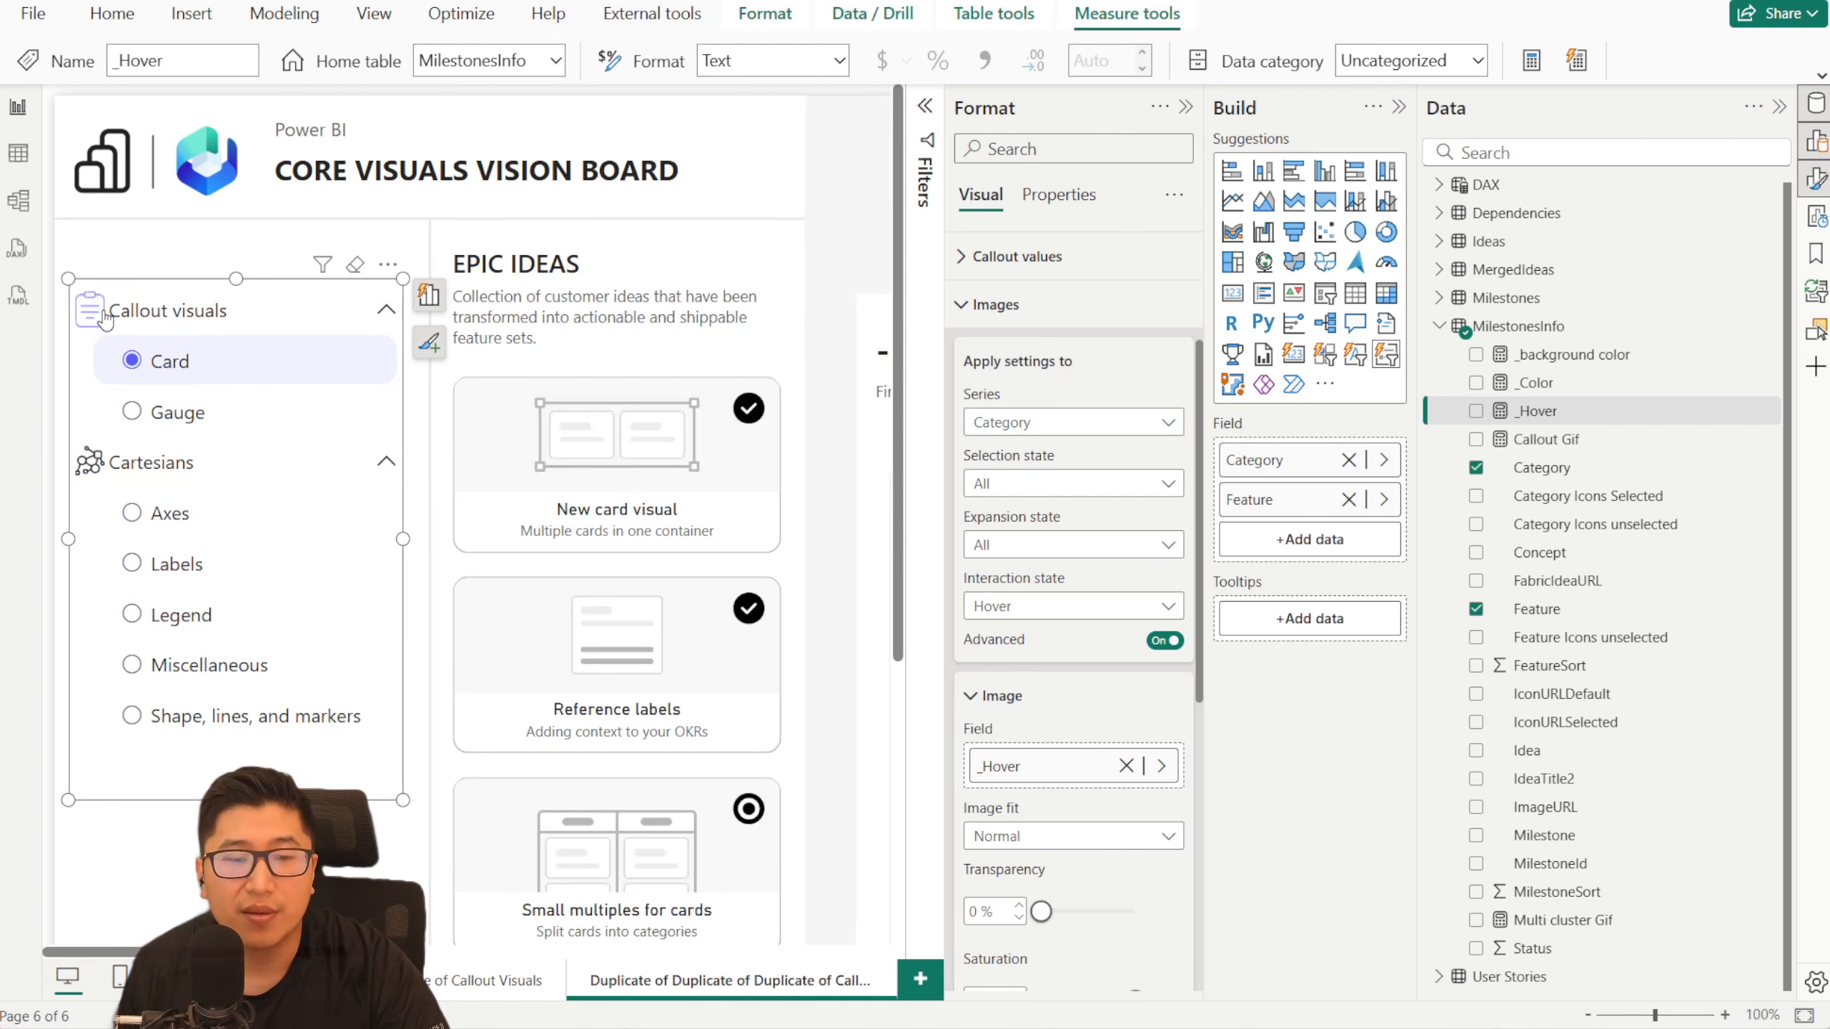
- Assign the _Hover measure as the Category series' image for selection state Selected and interaction state Hover
{"action": "left_click", "coordinate": [1048, 489]}
{"action": "left_click", "coordinate": [1056, 542]}
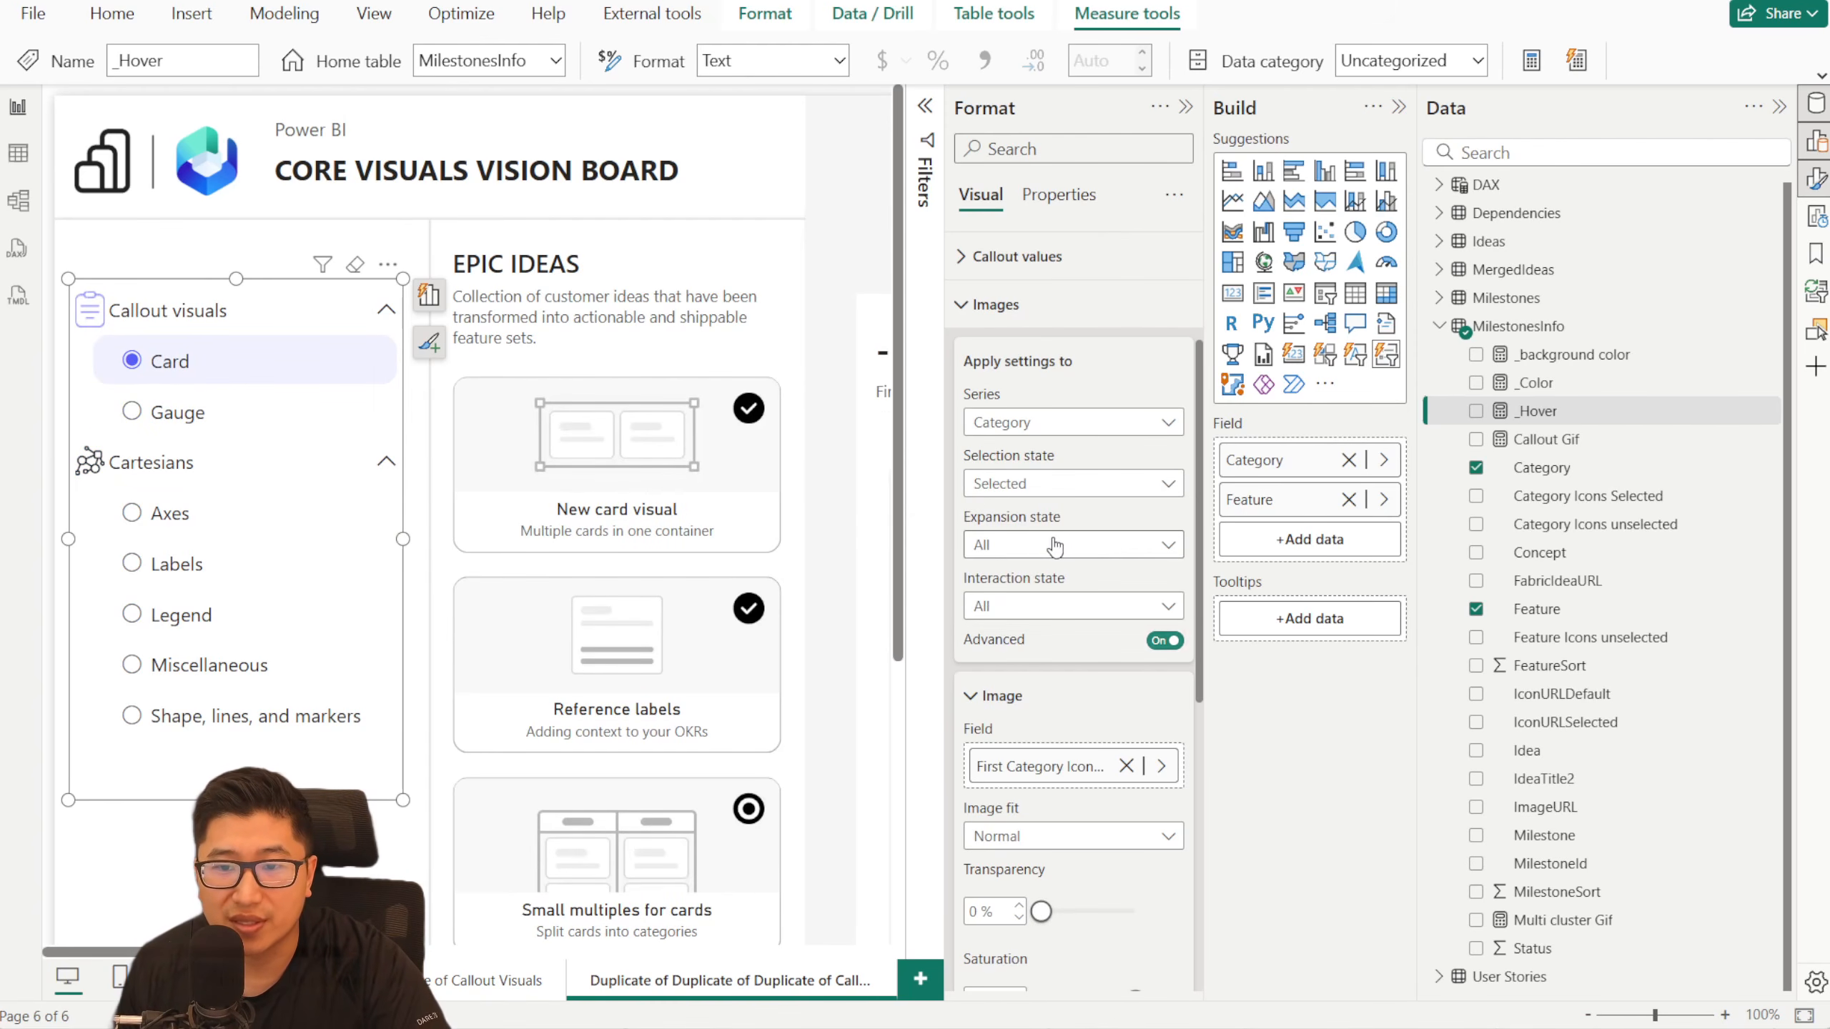
{"action": "left_click", "coordinate": [1056, 605]}
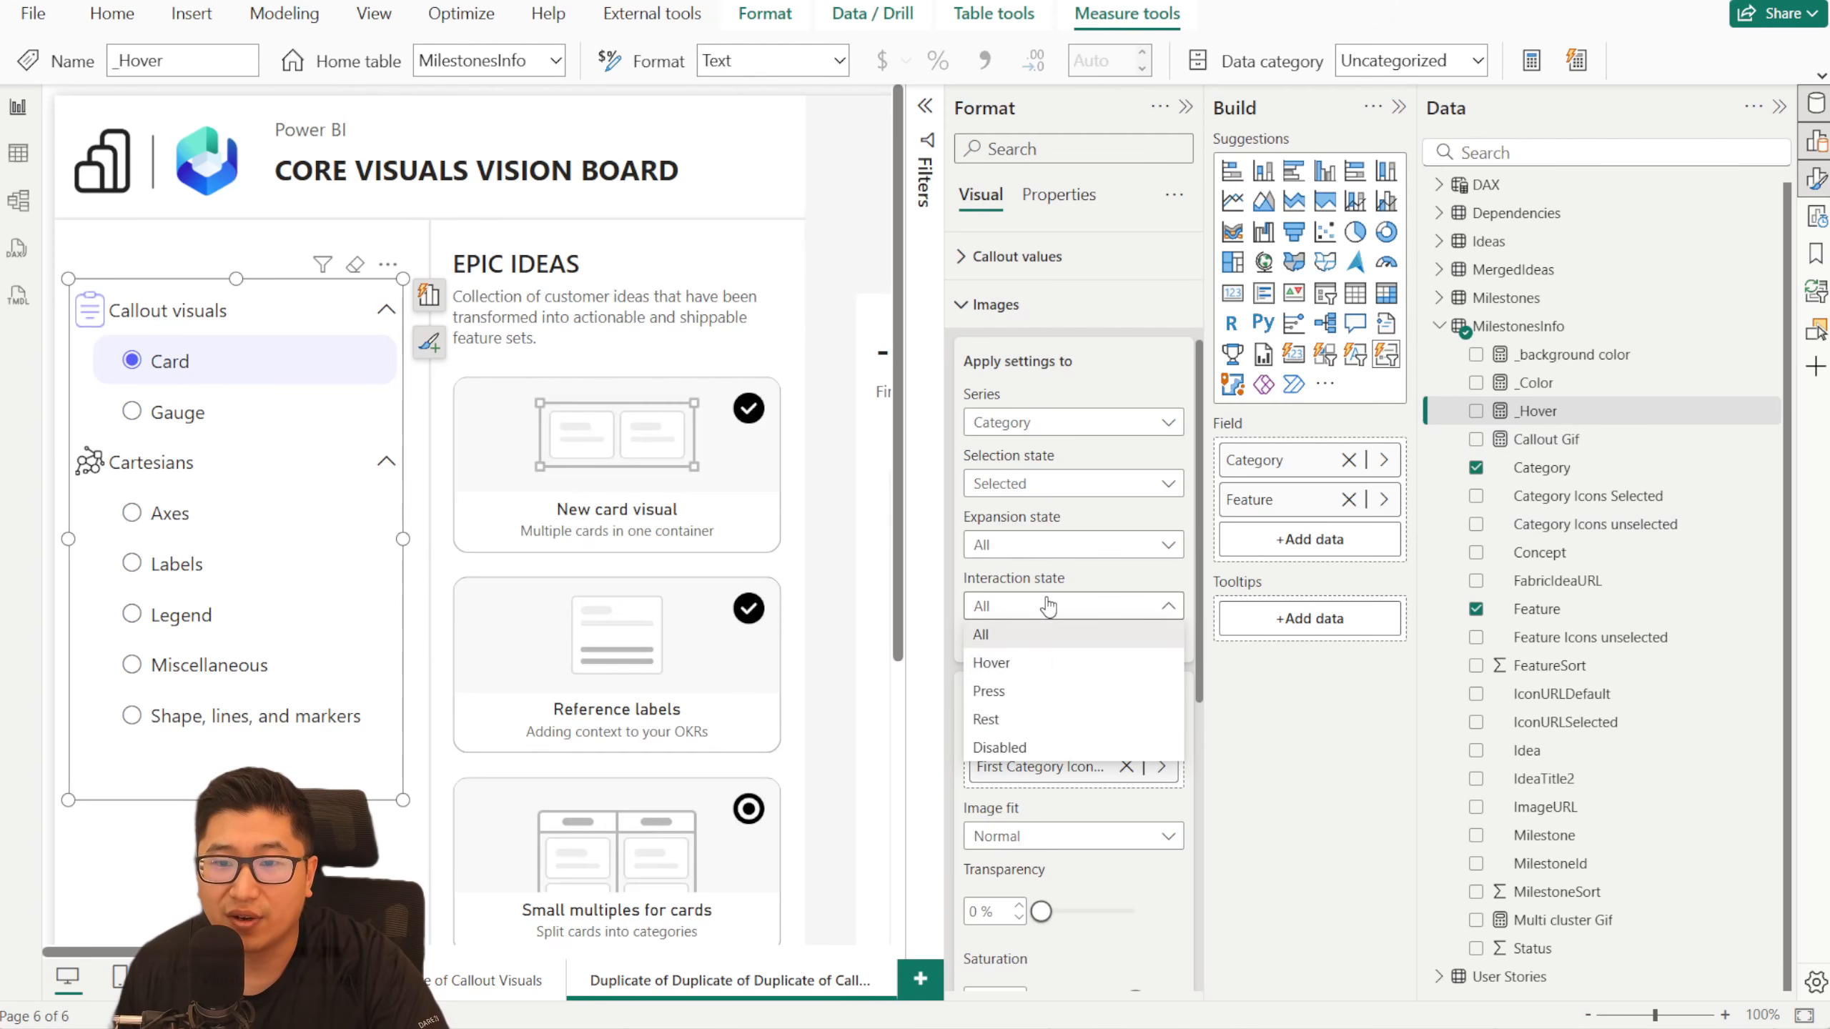
{"action": "left_click", "coordinate": [1058, 665]}
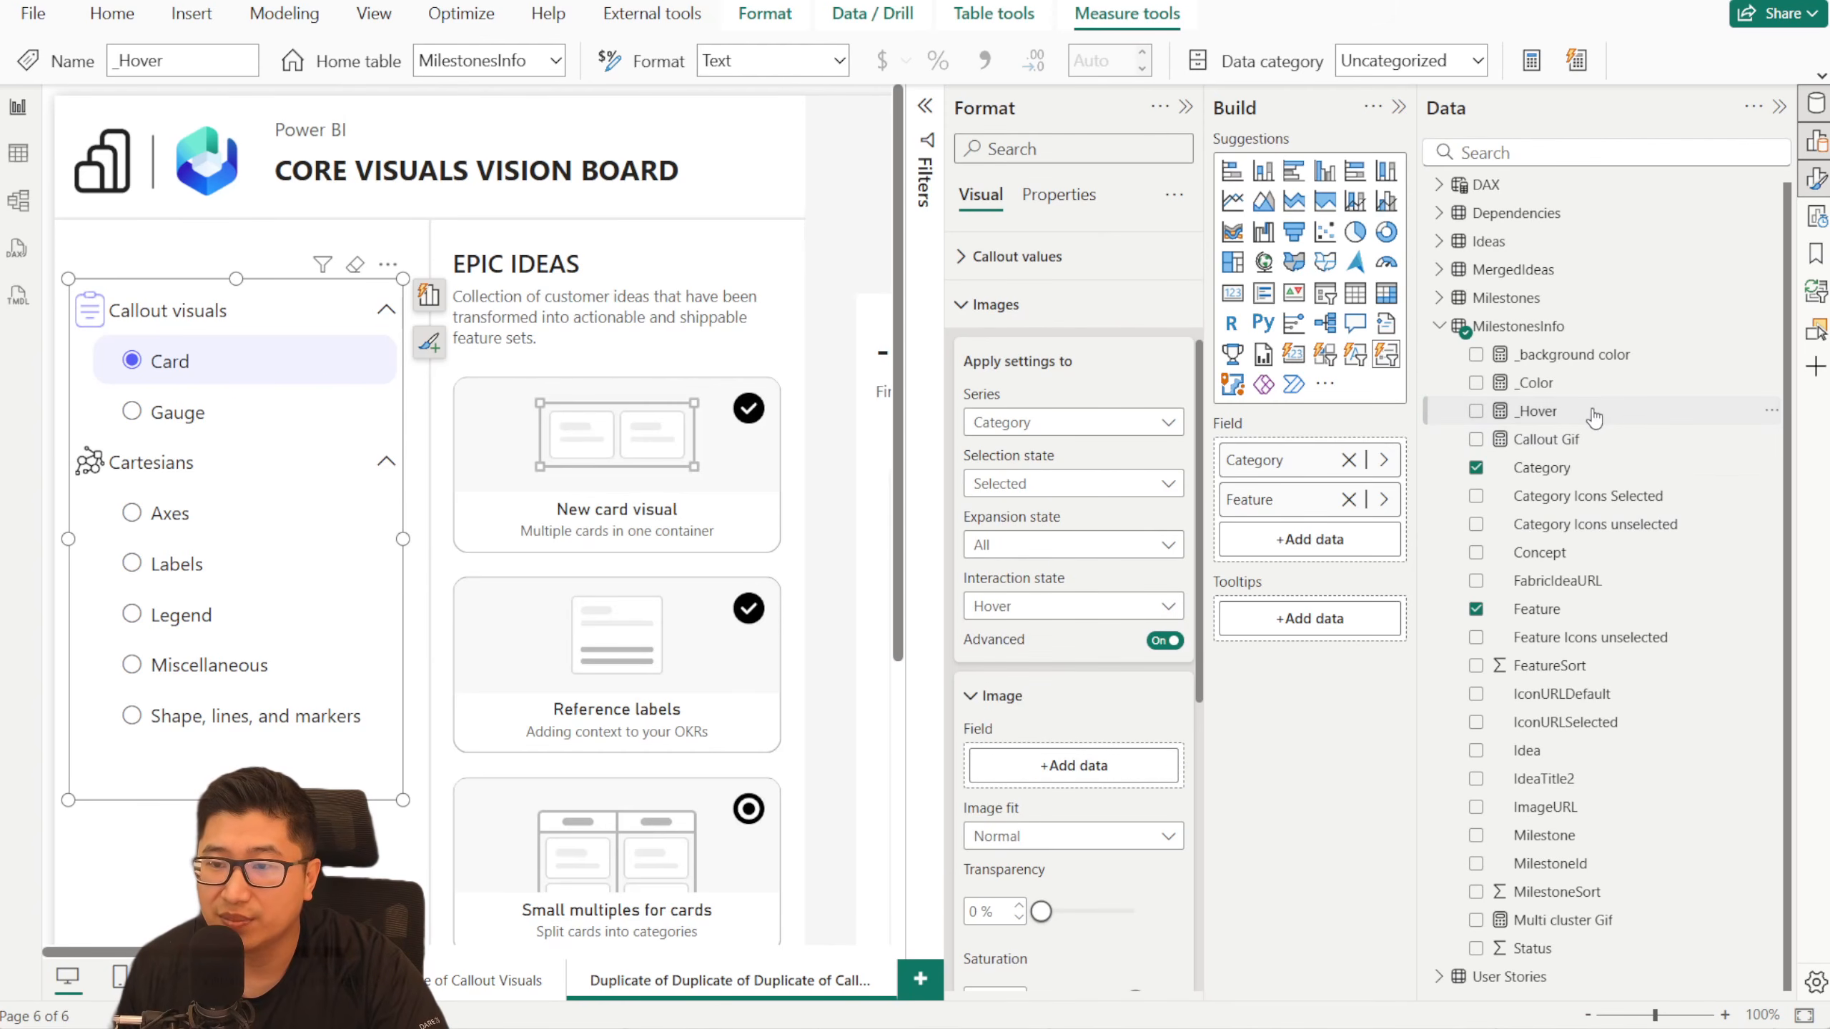
{"action": "left_click_drag", "start_coordinate": [1593, 415], "coordinate": [1054, 764]}
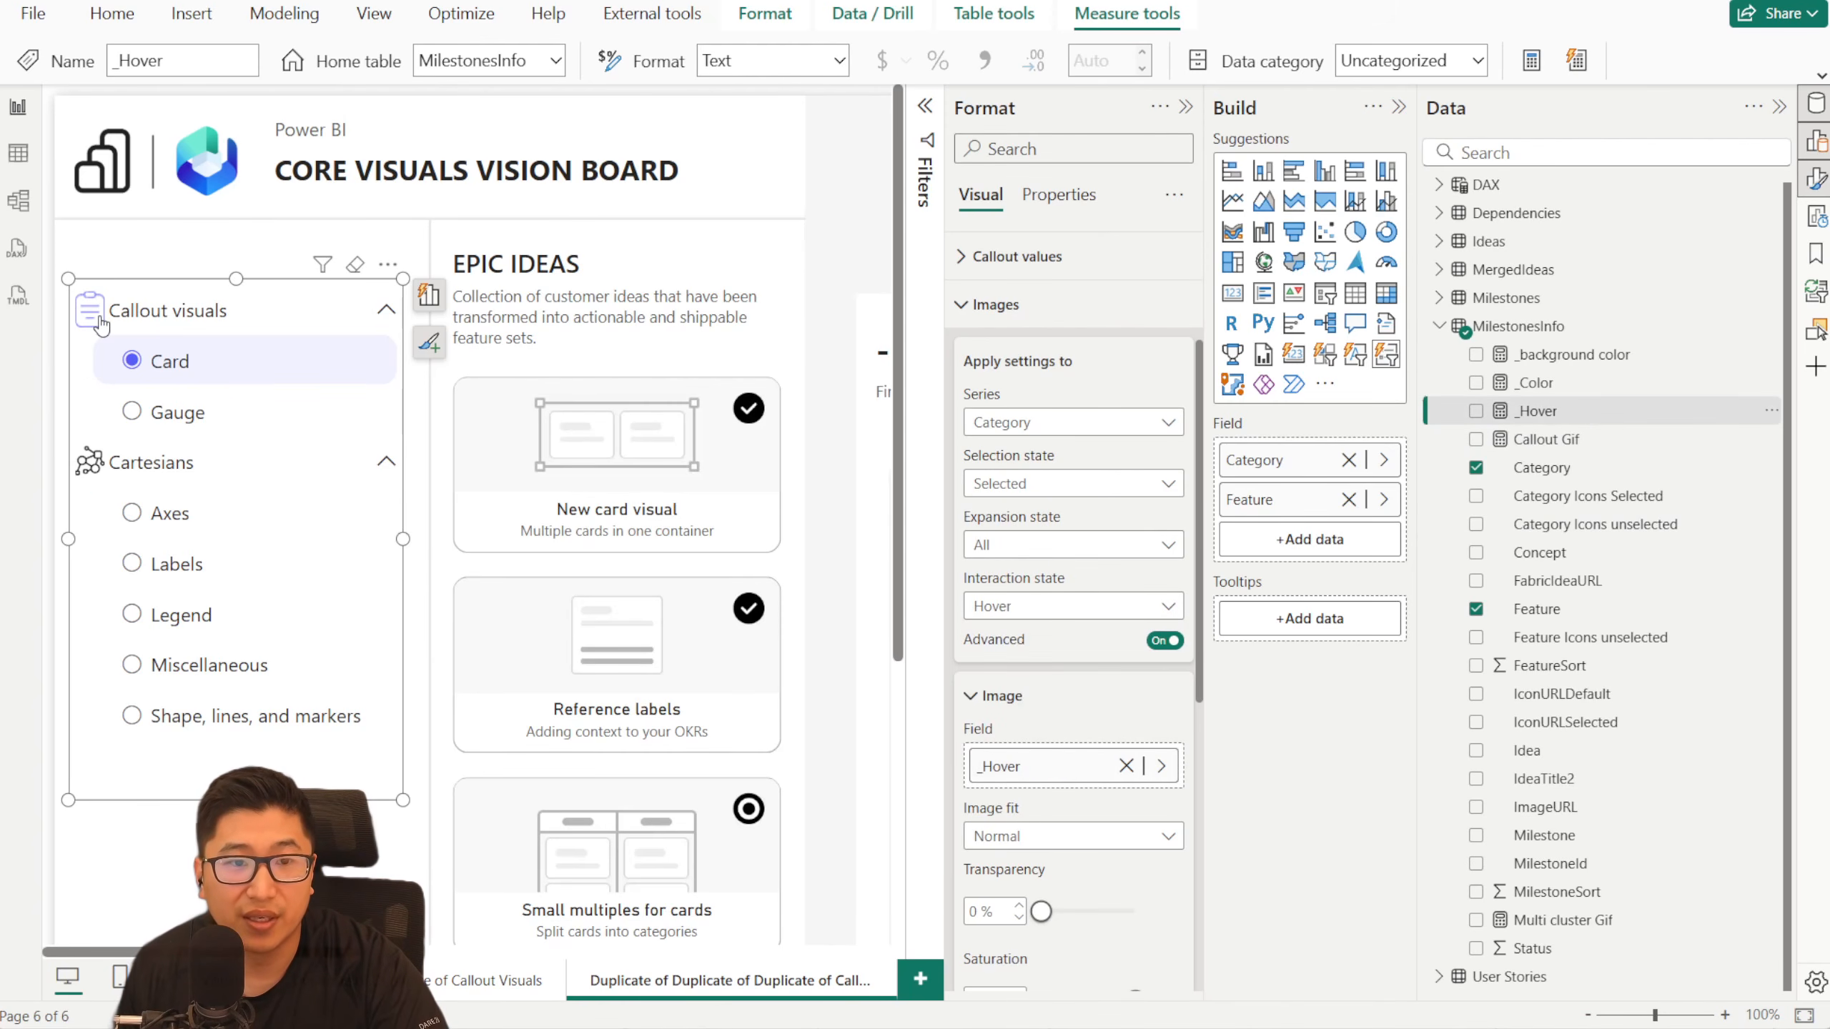
- Assign _Hover as the Category series' image for the Mixed state on Hover, checking the icons with Axes and Card selected
{"action": "left_click", "coordinate": [165, 508]}
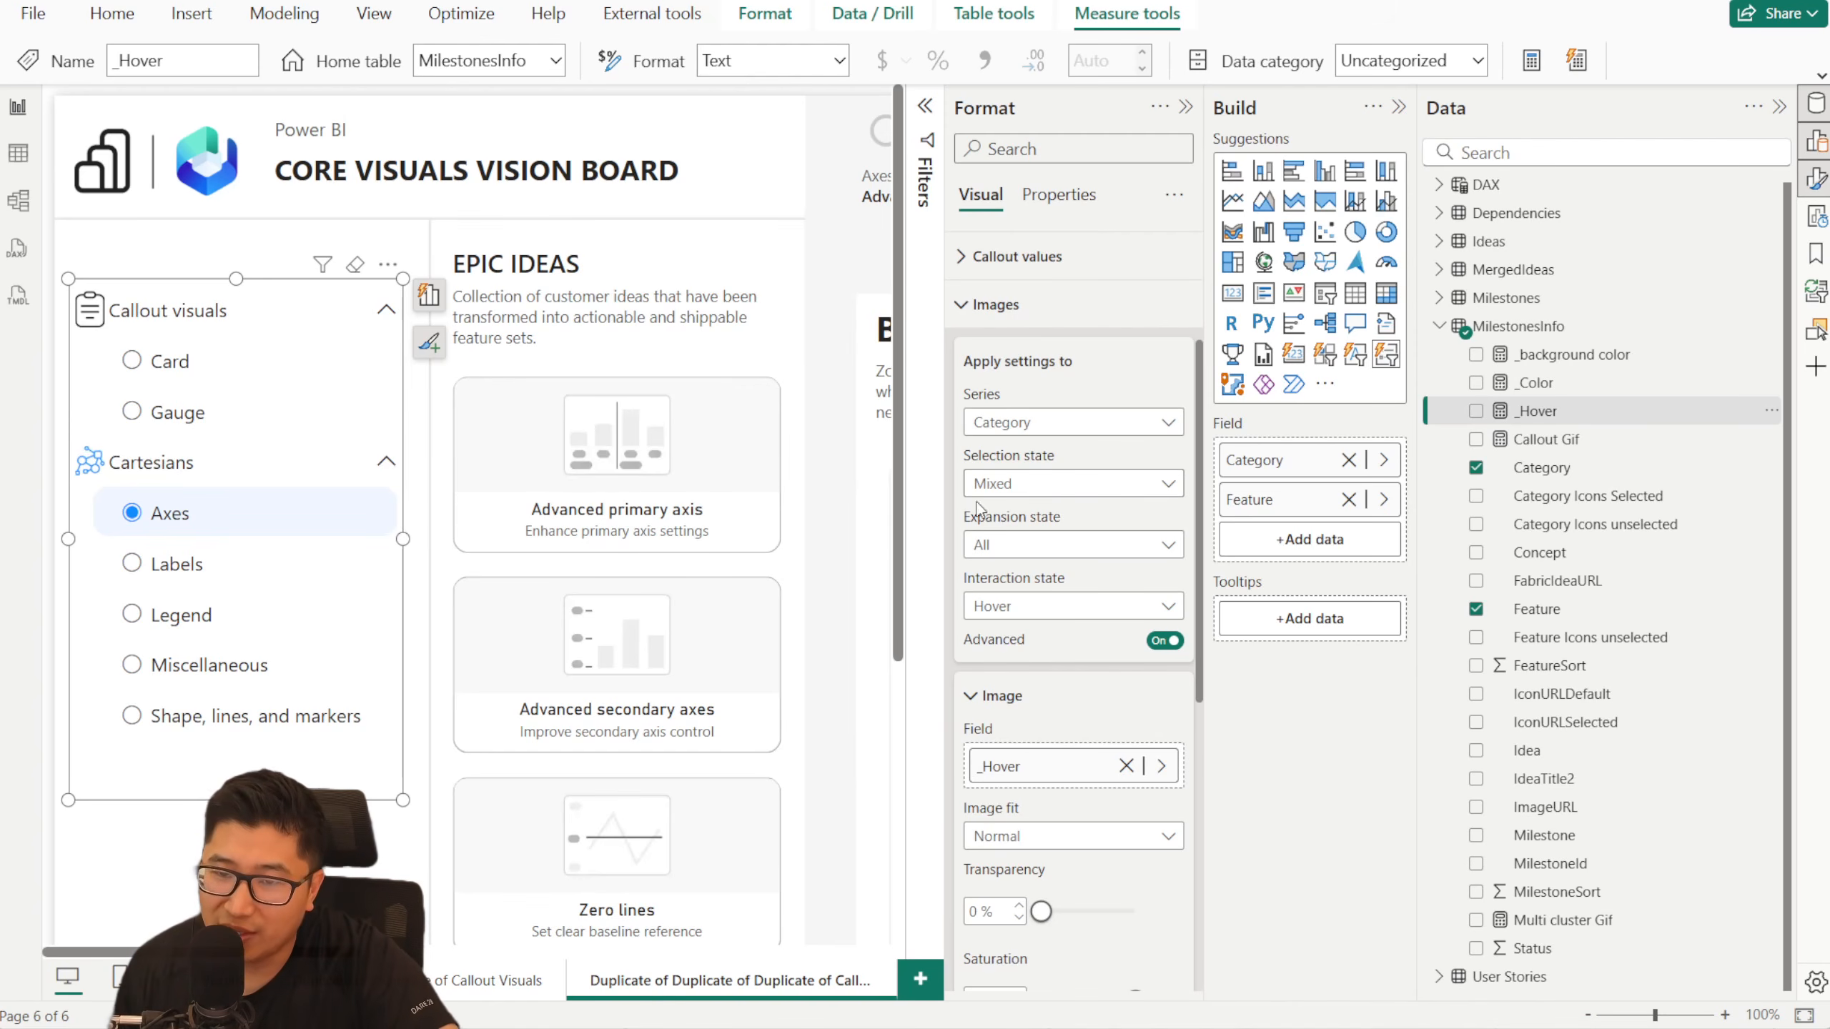
{"action": "left_click", "coordinate": [1065, 496]}
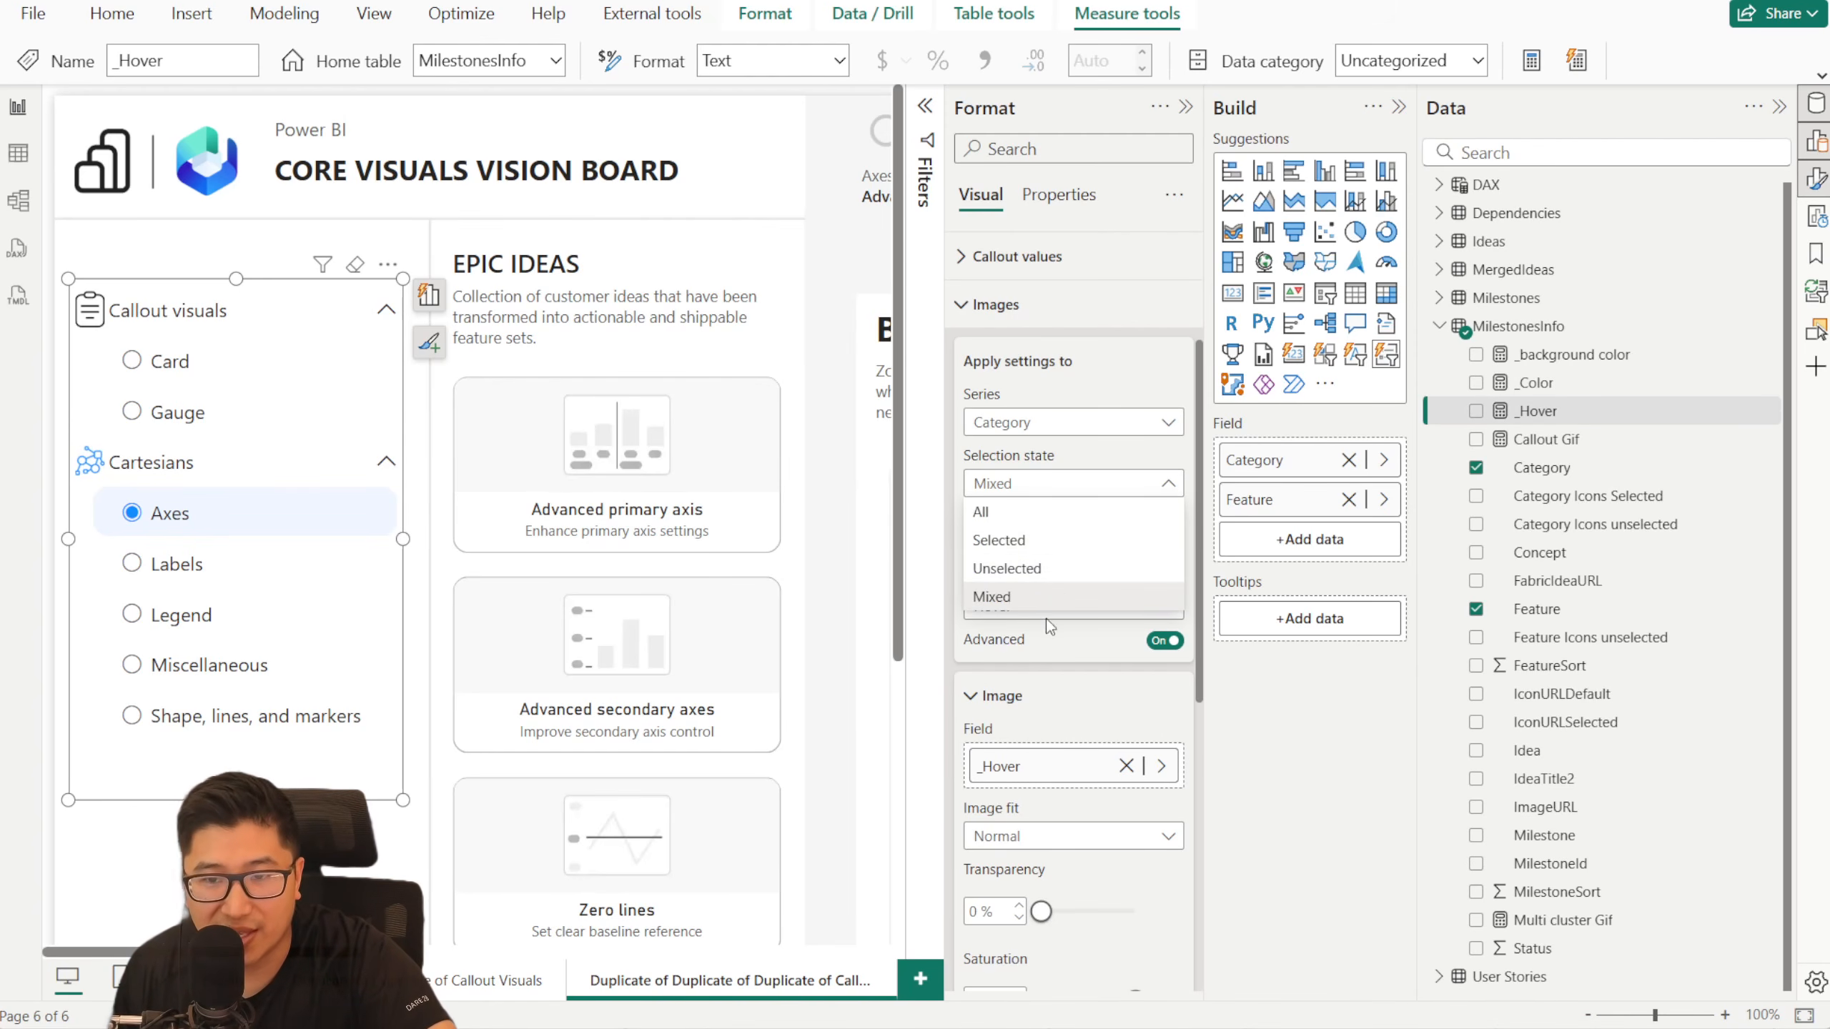
{"action": "left_click", "coordinate": [1035, 600]}
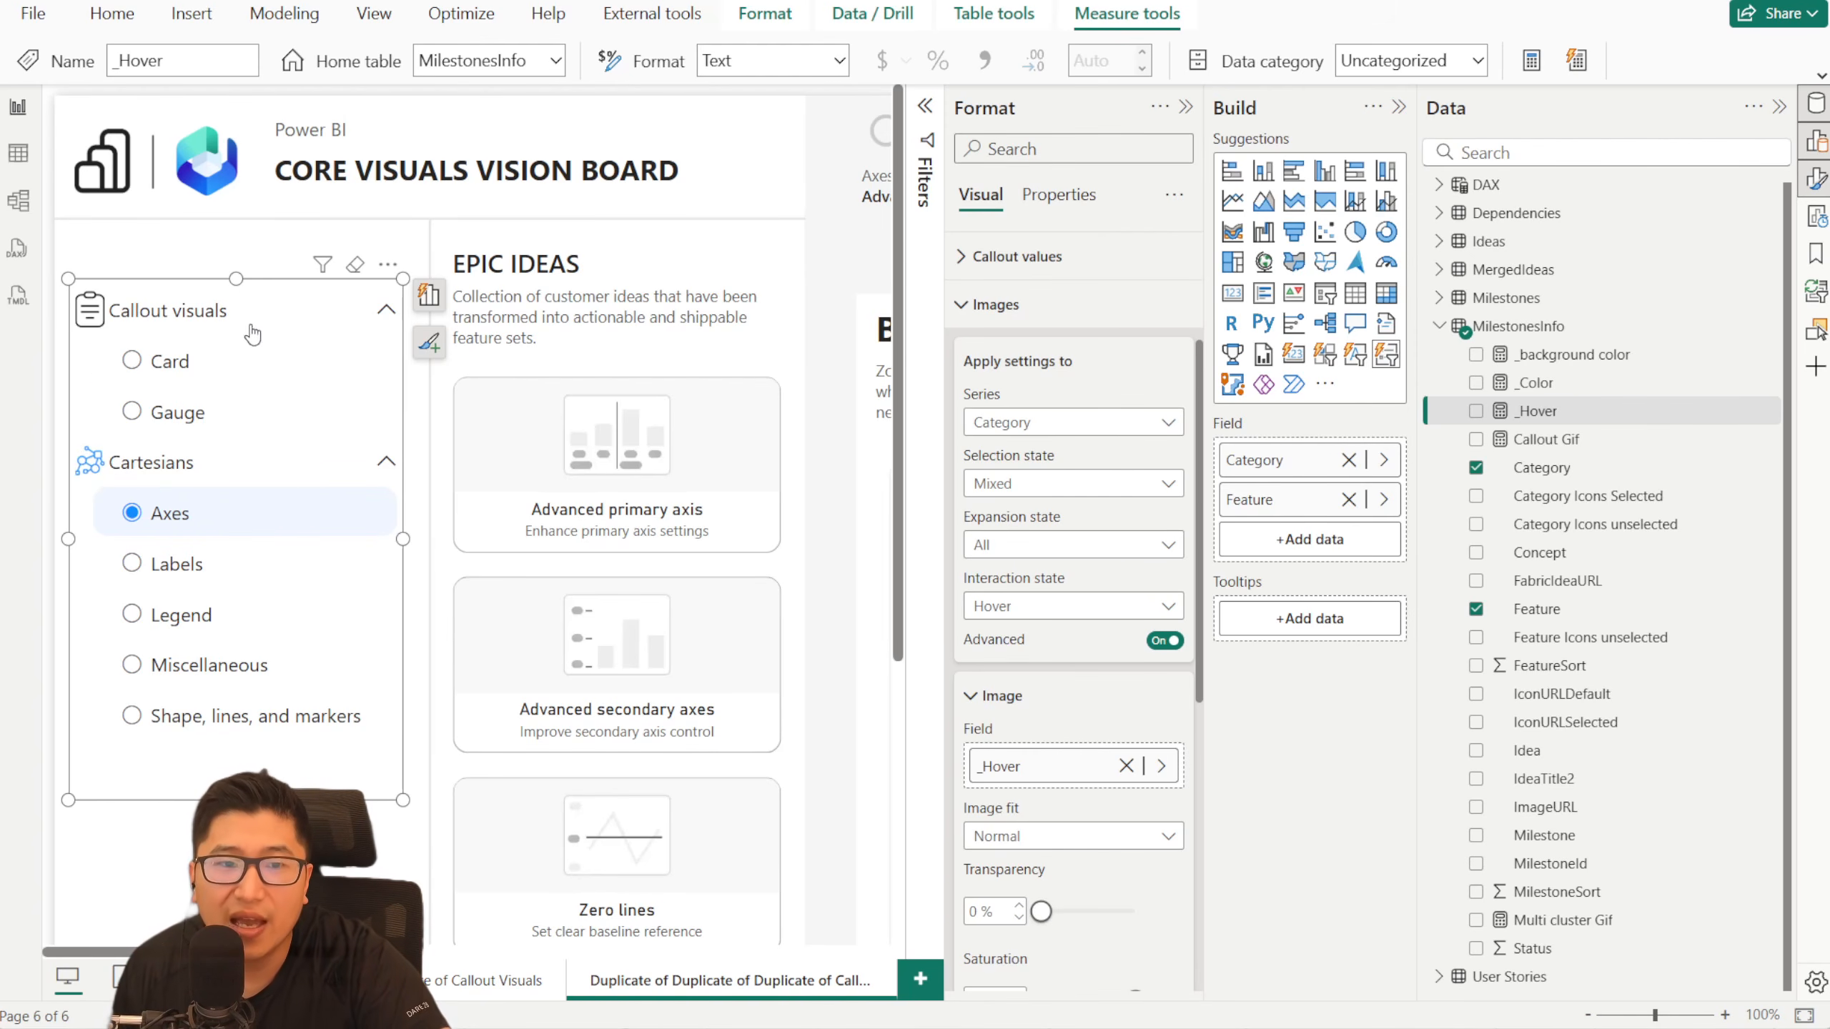
{"action": "left_click", "coordinate": [216, 363]}
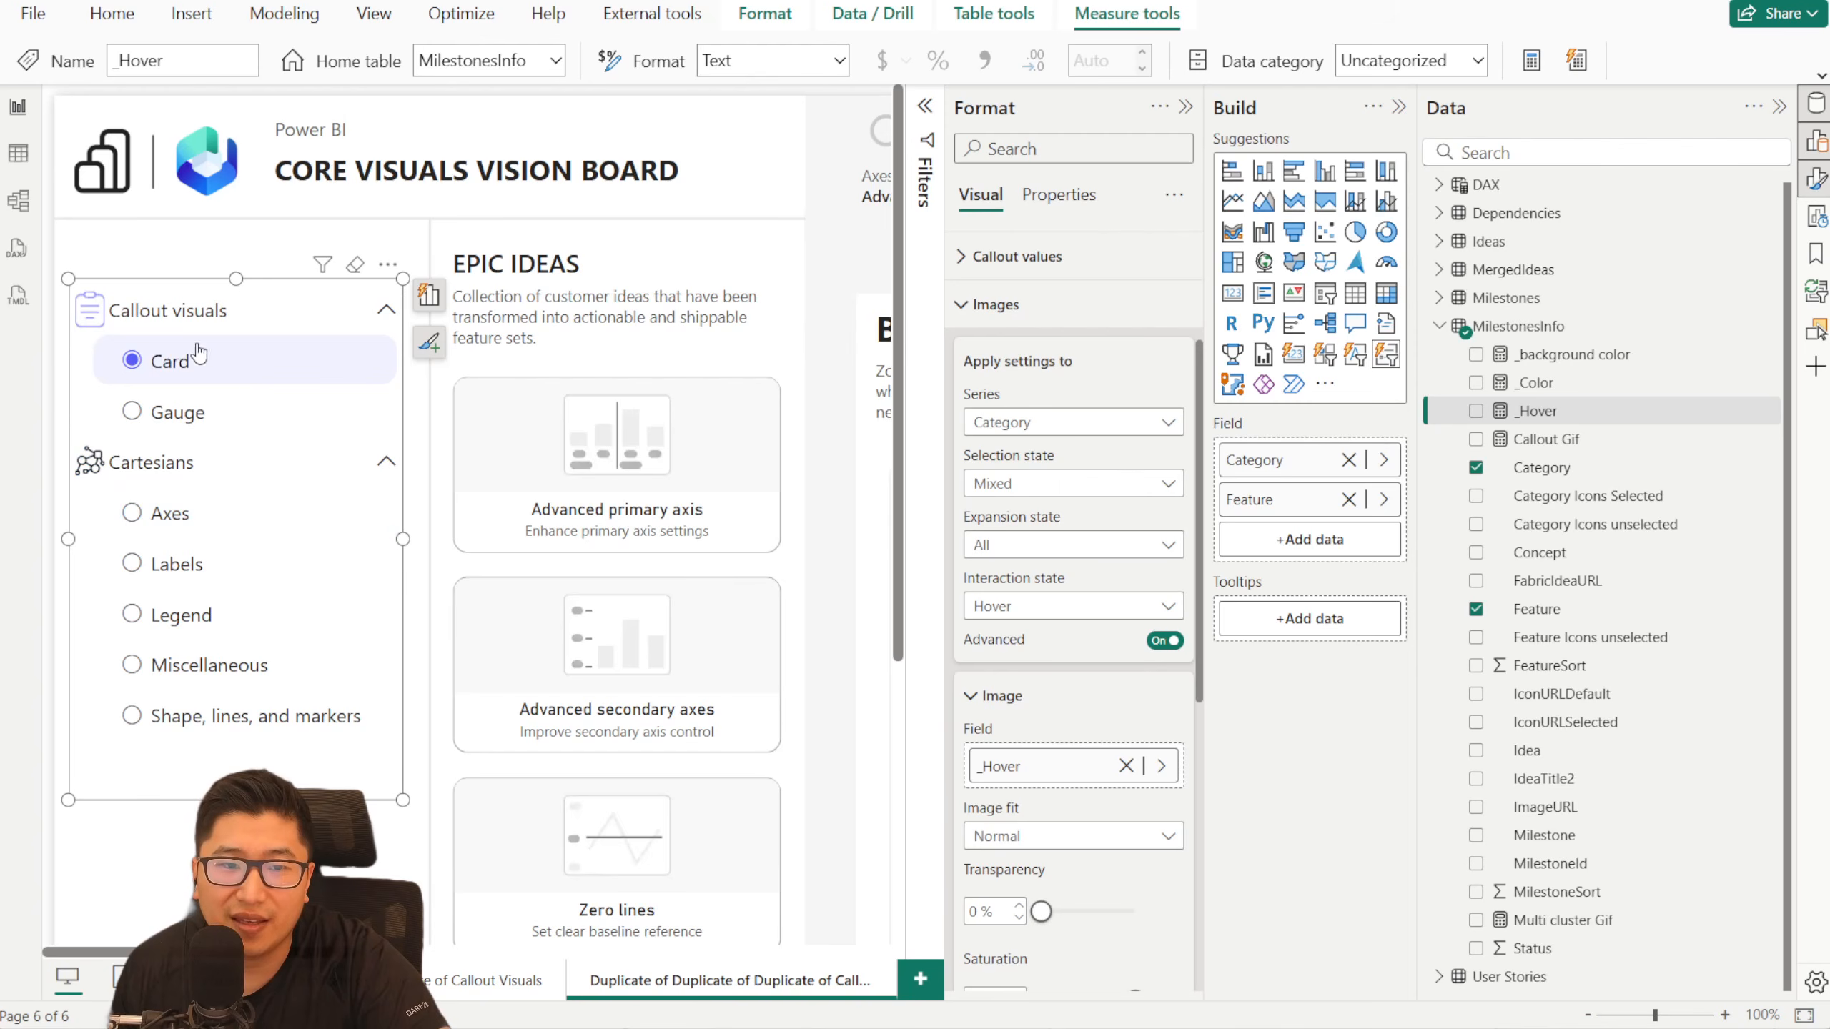
- Assign the _Hover measure as the Category series' image for selection state Unselected and interaction state Hover
{"action": "left_click", "coordinate": [1001, 483]}
{"action": "left_click", "coordinate": [1069, 570]}
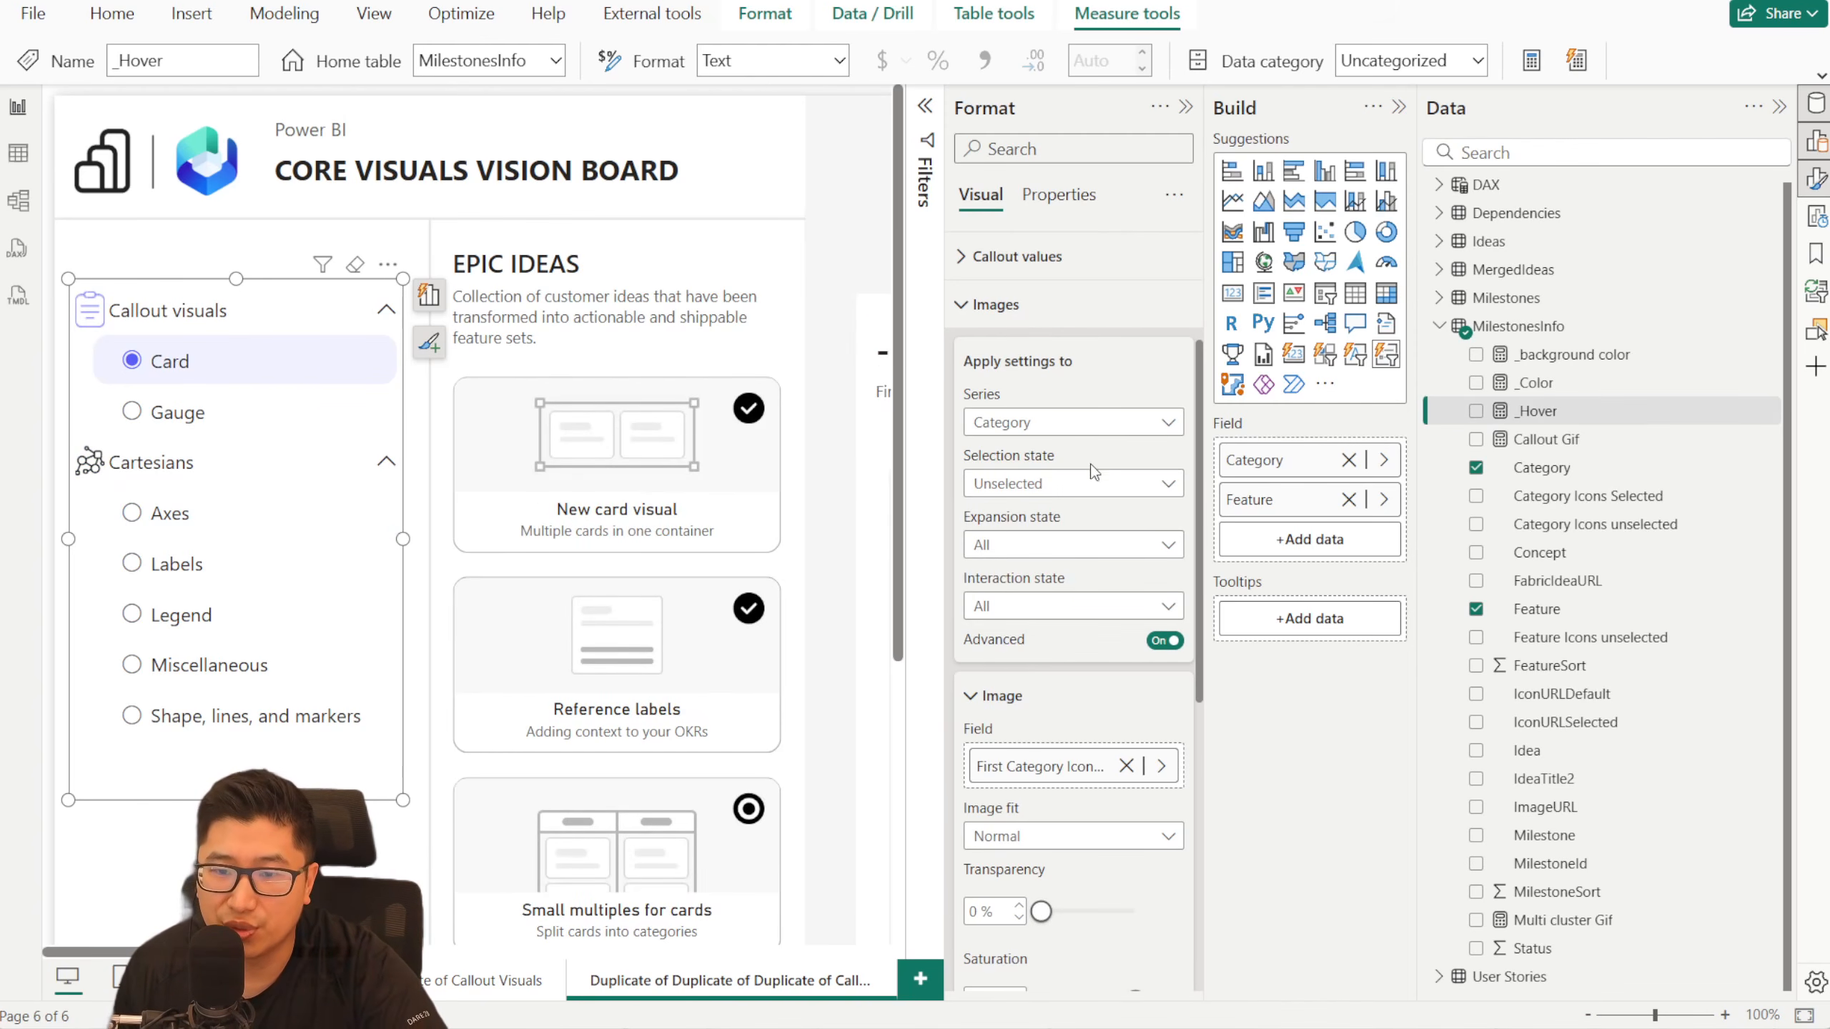
{"action": "left_click", "coordinate": [1087, 486]}
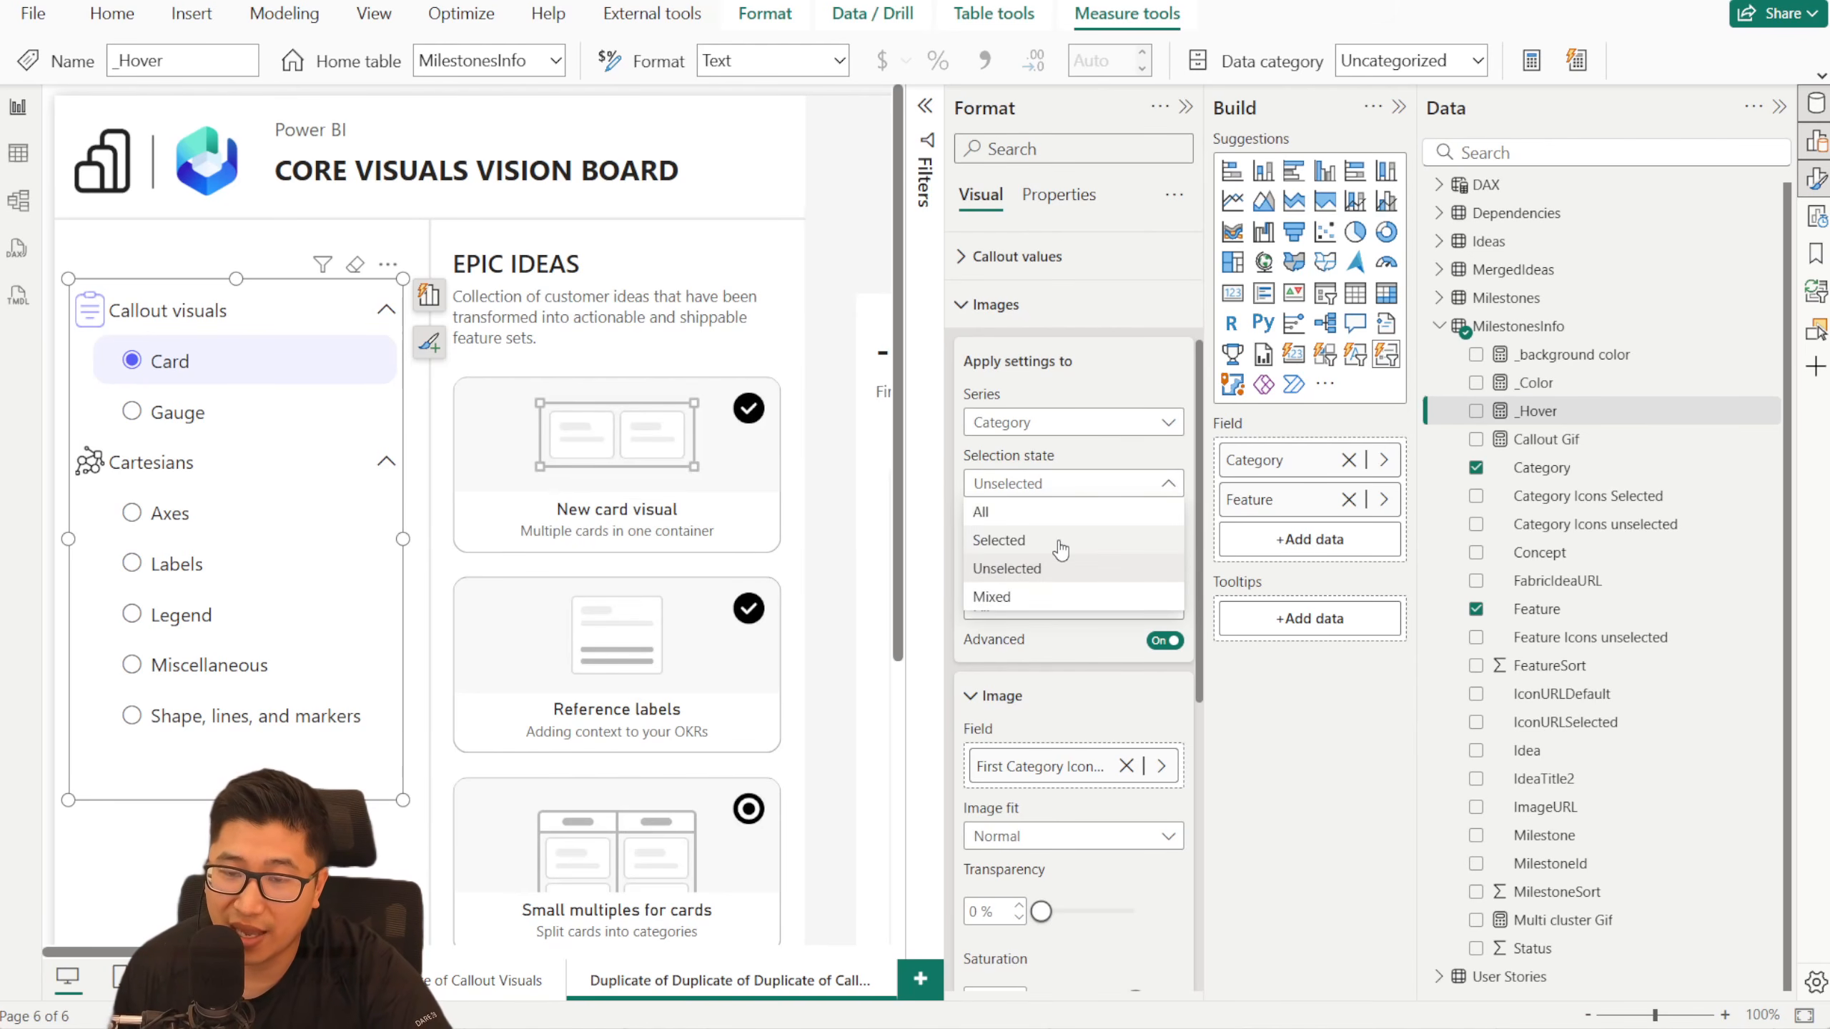
{"action": "left_click", "coordinate": [1075, 483]}
{"action": "left_click", "coordinate": [1071, 611]}
{"action": "left_click", "coordinate": [1051, 664]}
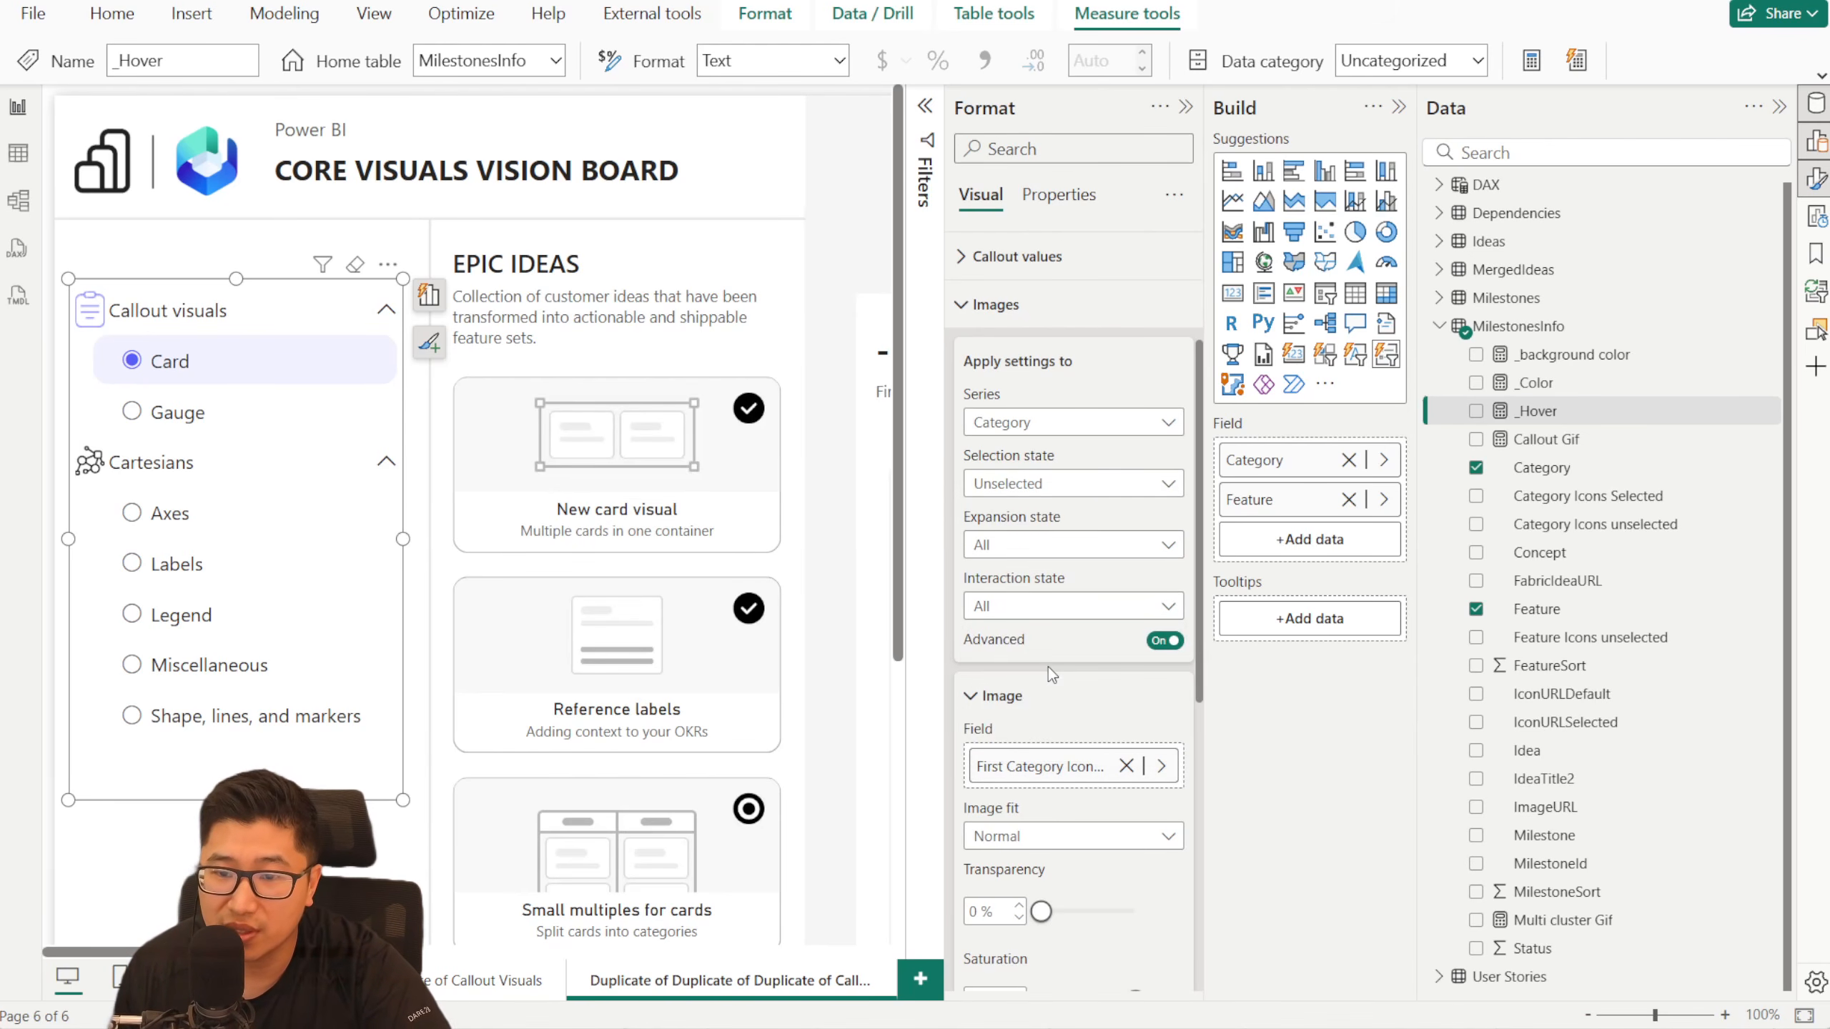
{"action": "left_click_drag", "start_coordinate": [1549, 422], "coordinate": [1074, 765]}
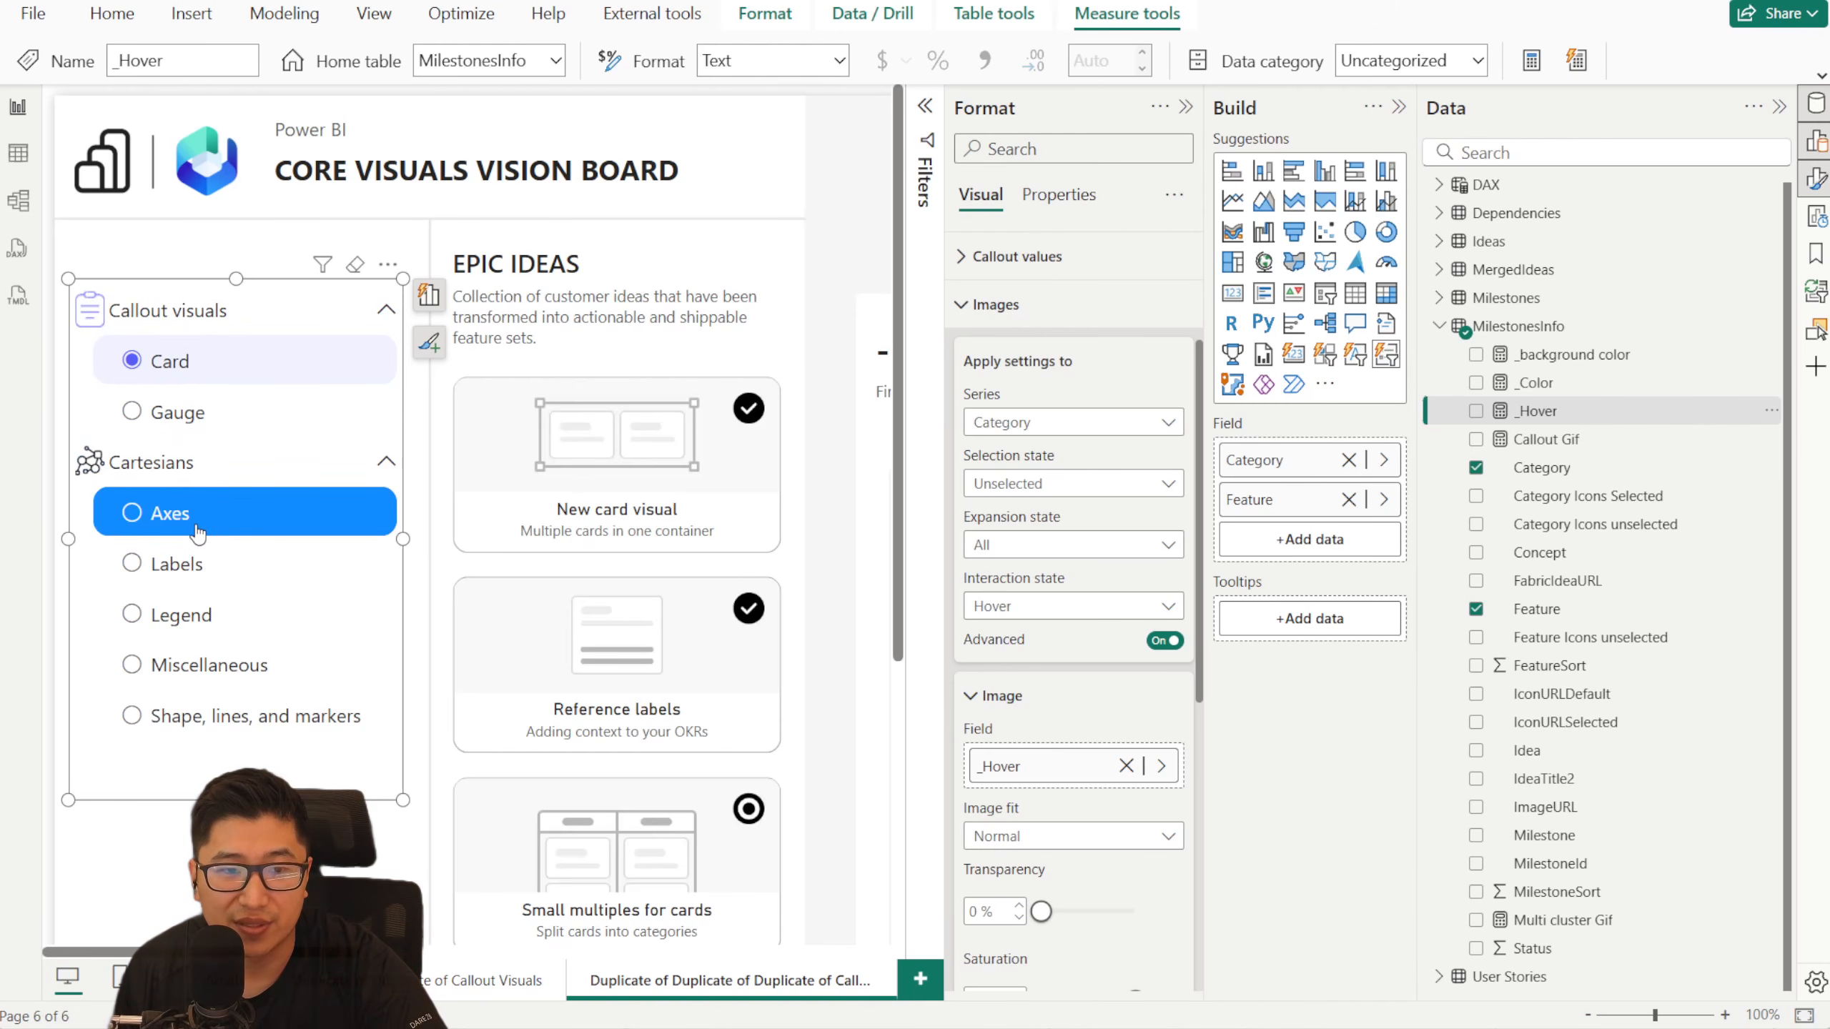
- Review the Category series' image setting for the Mixed state on Hover, checking the category icons with Gauge and Axes
{"action": "left_click", "coordinate": [1074, 492]}
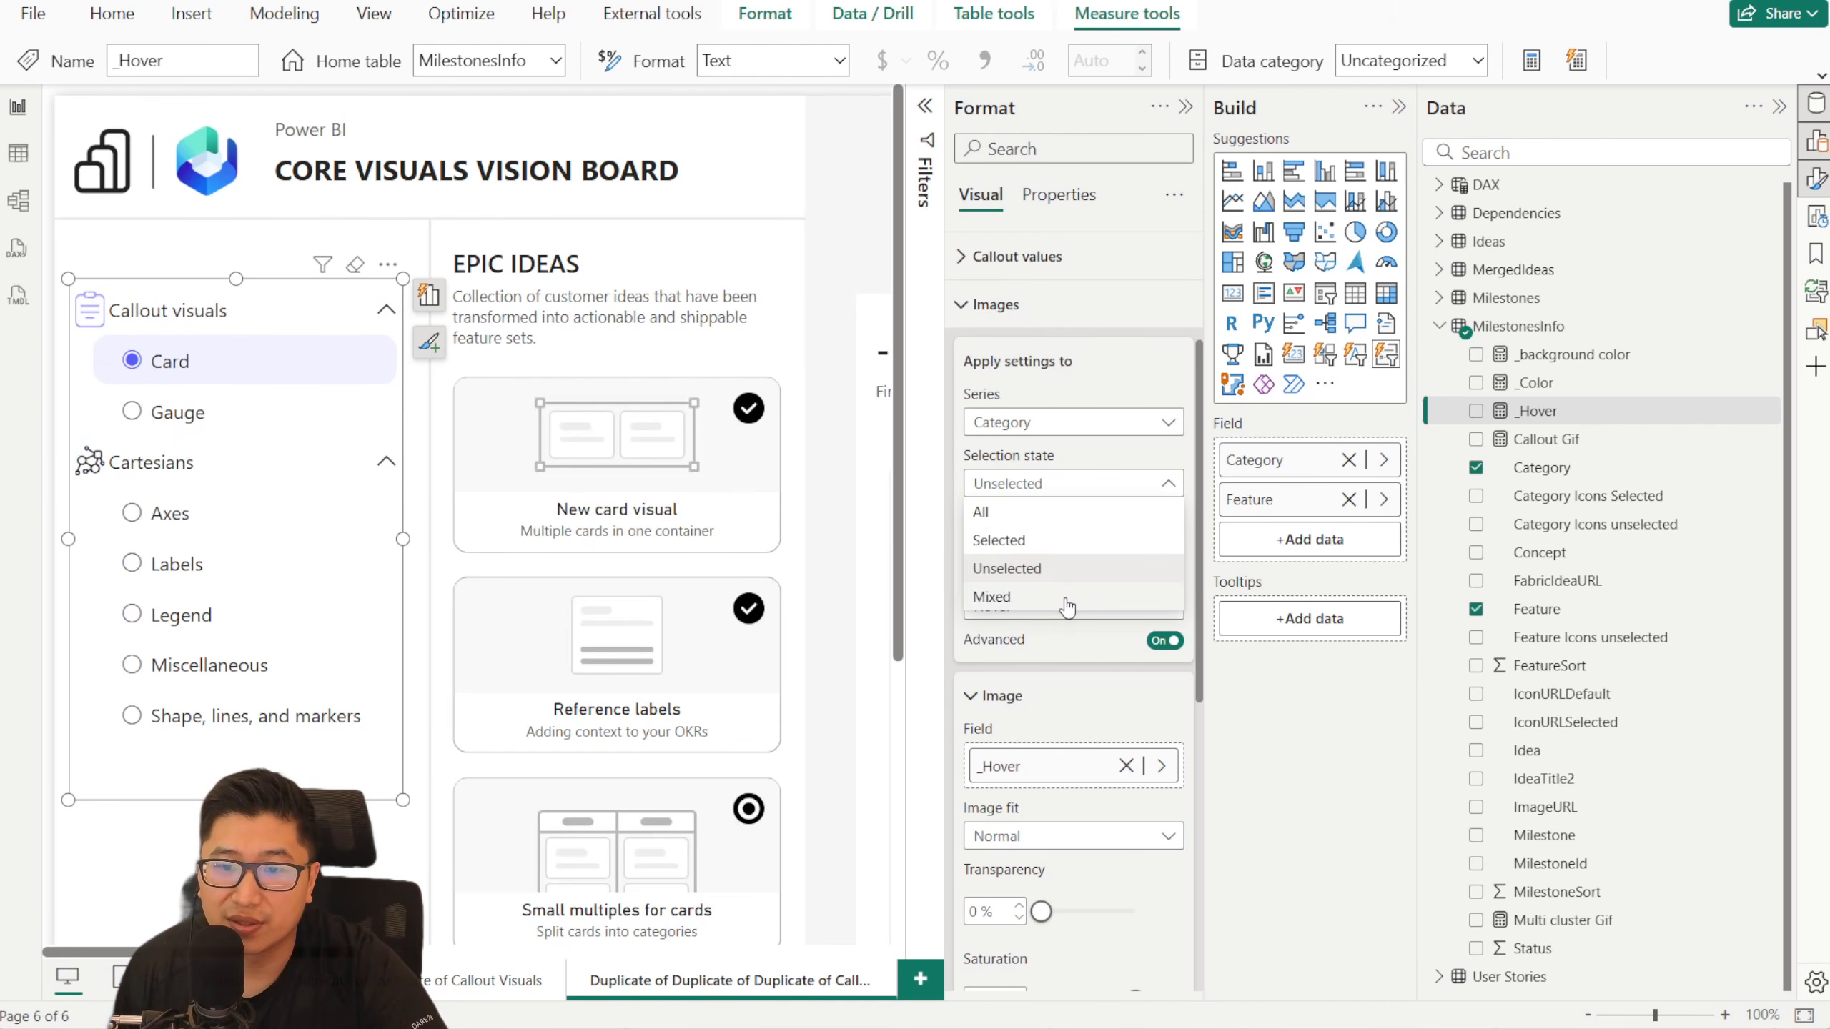
{"action": "left_click", "coordinate": [1067, 601]}
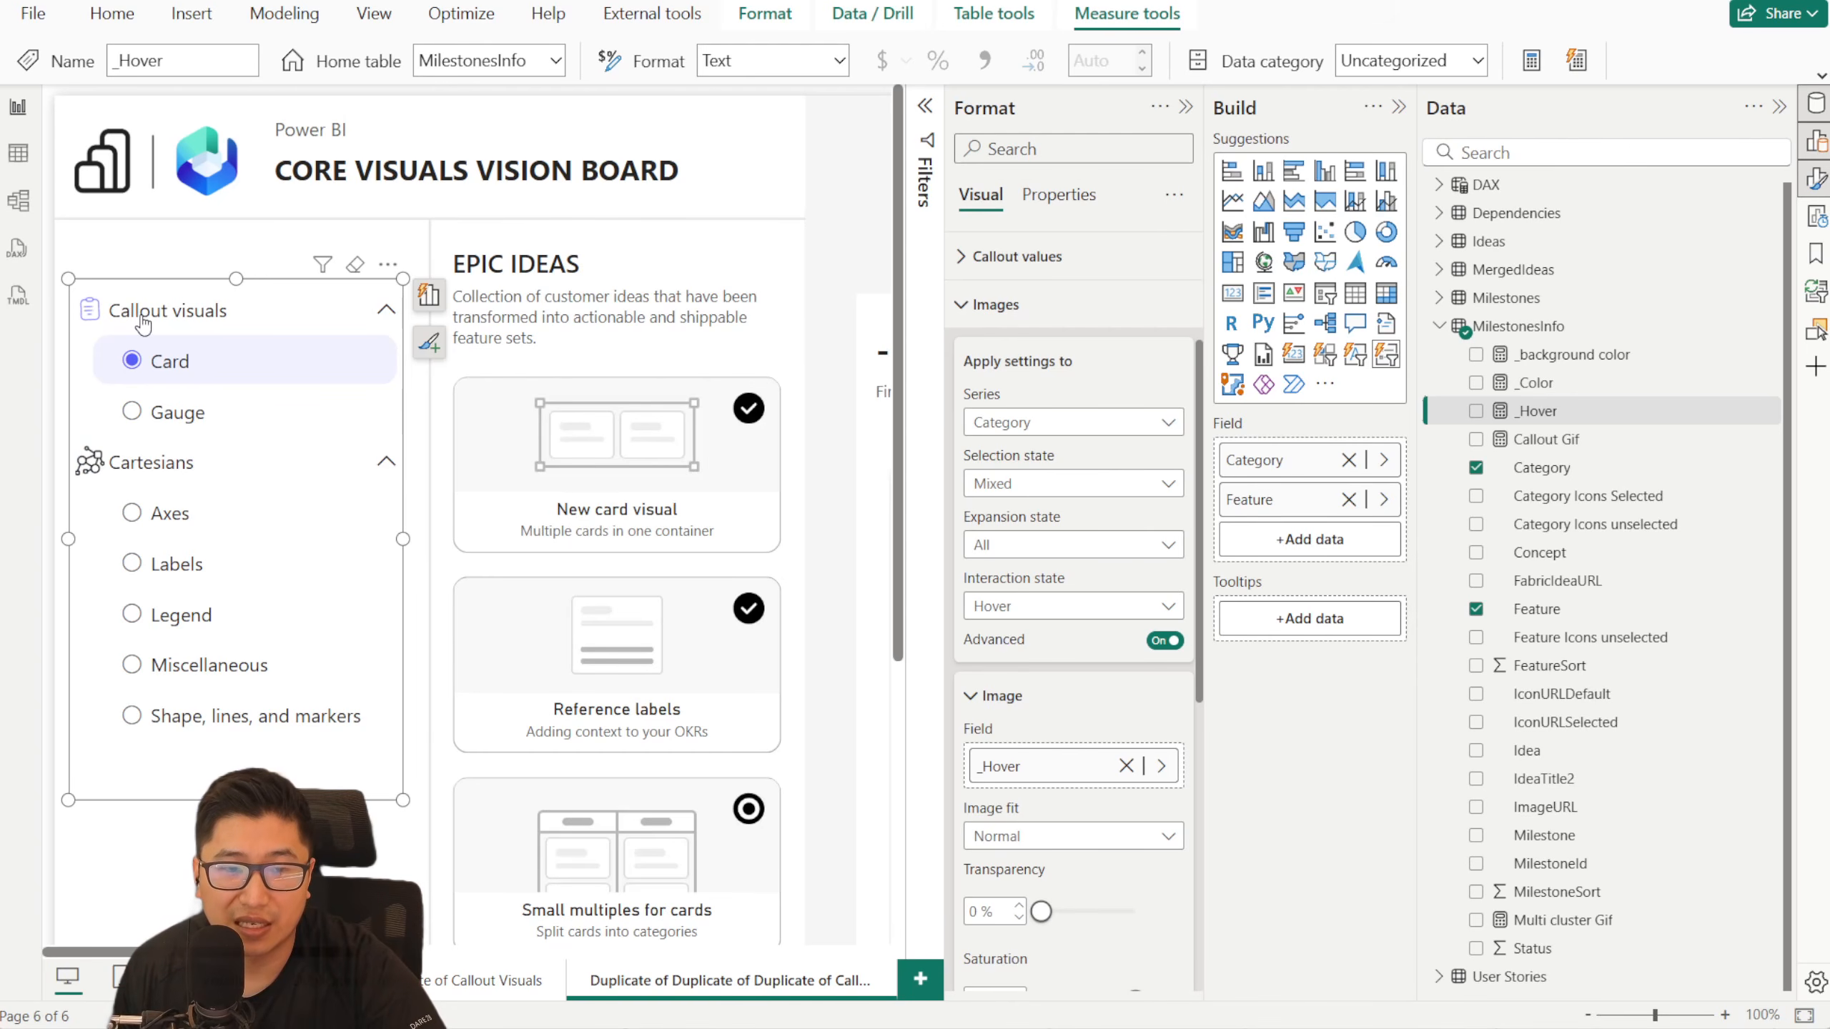
{"action": "left_click", "coordinate": [173, 412]}
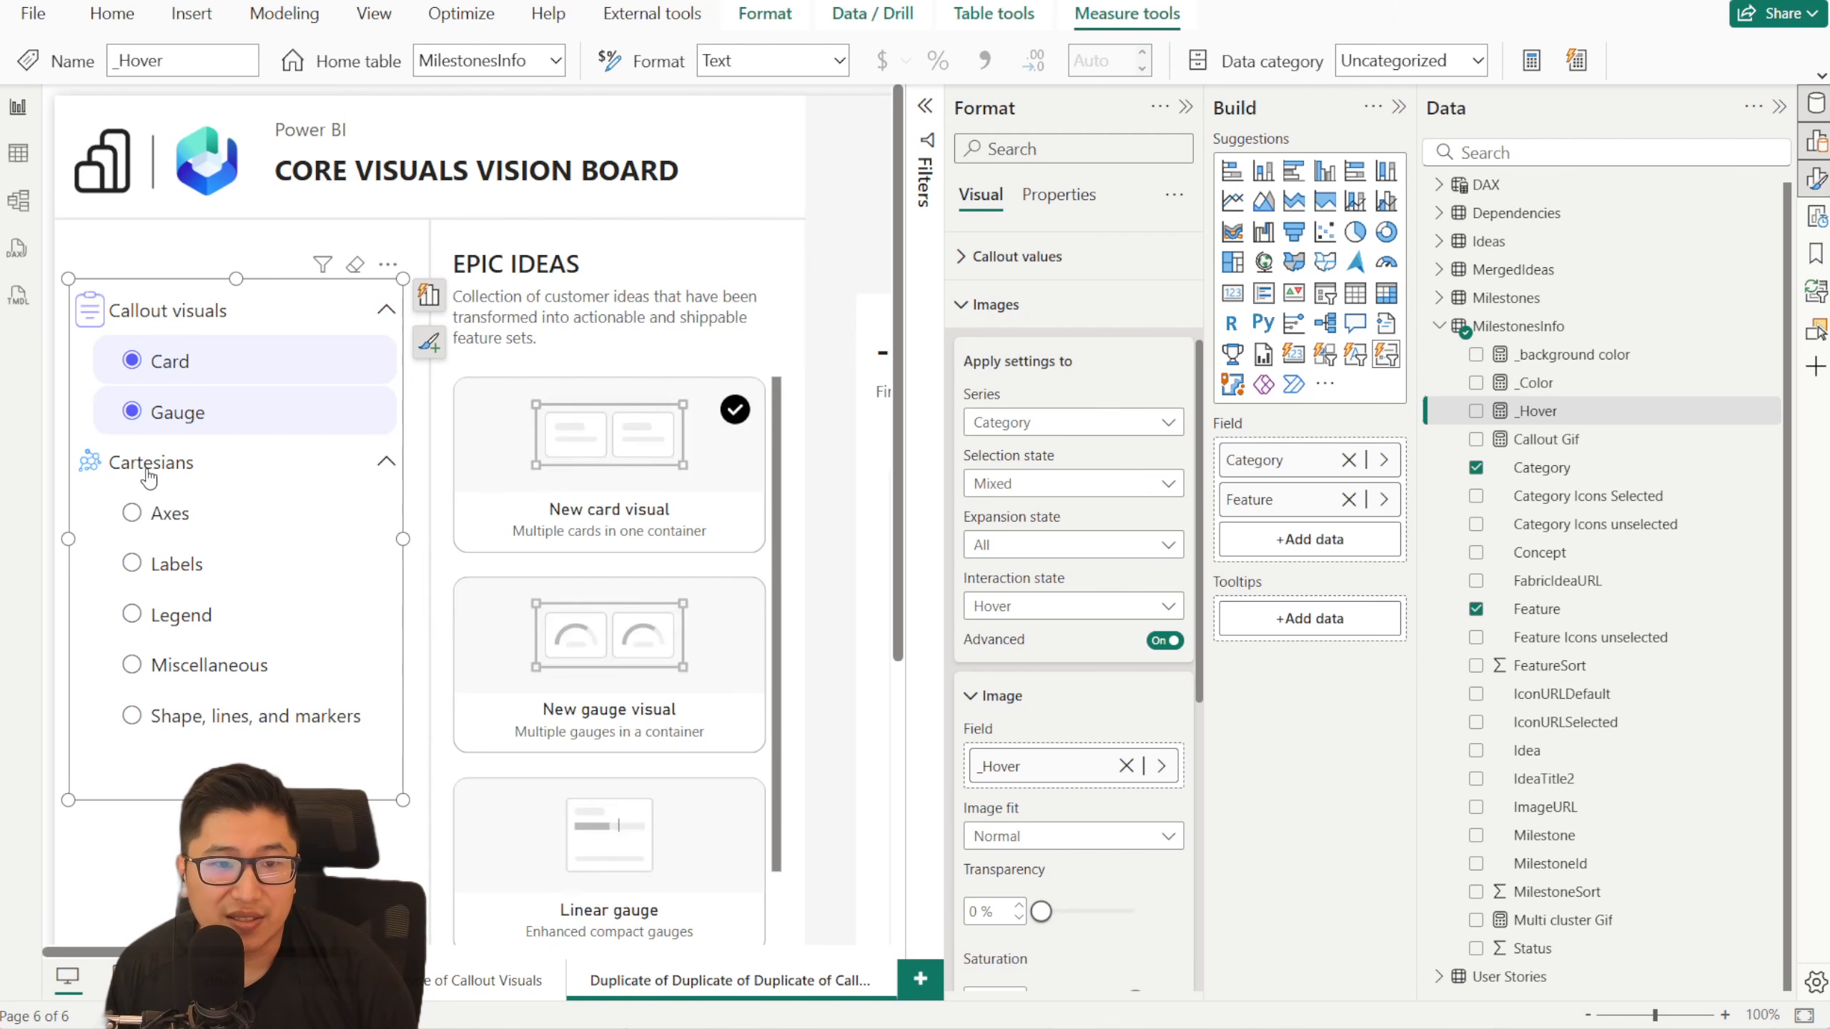
{"action": "left_click", "coordinate": [173, 508]}
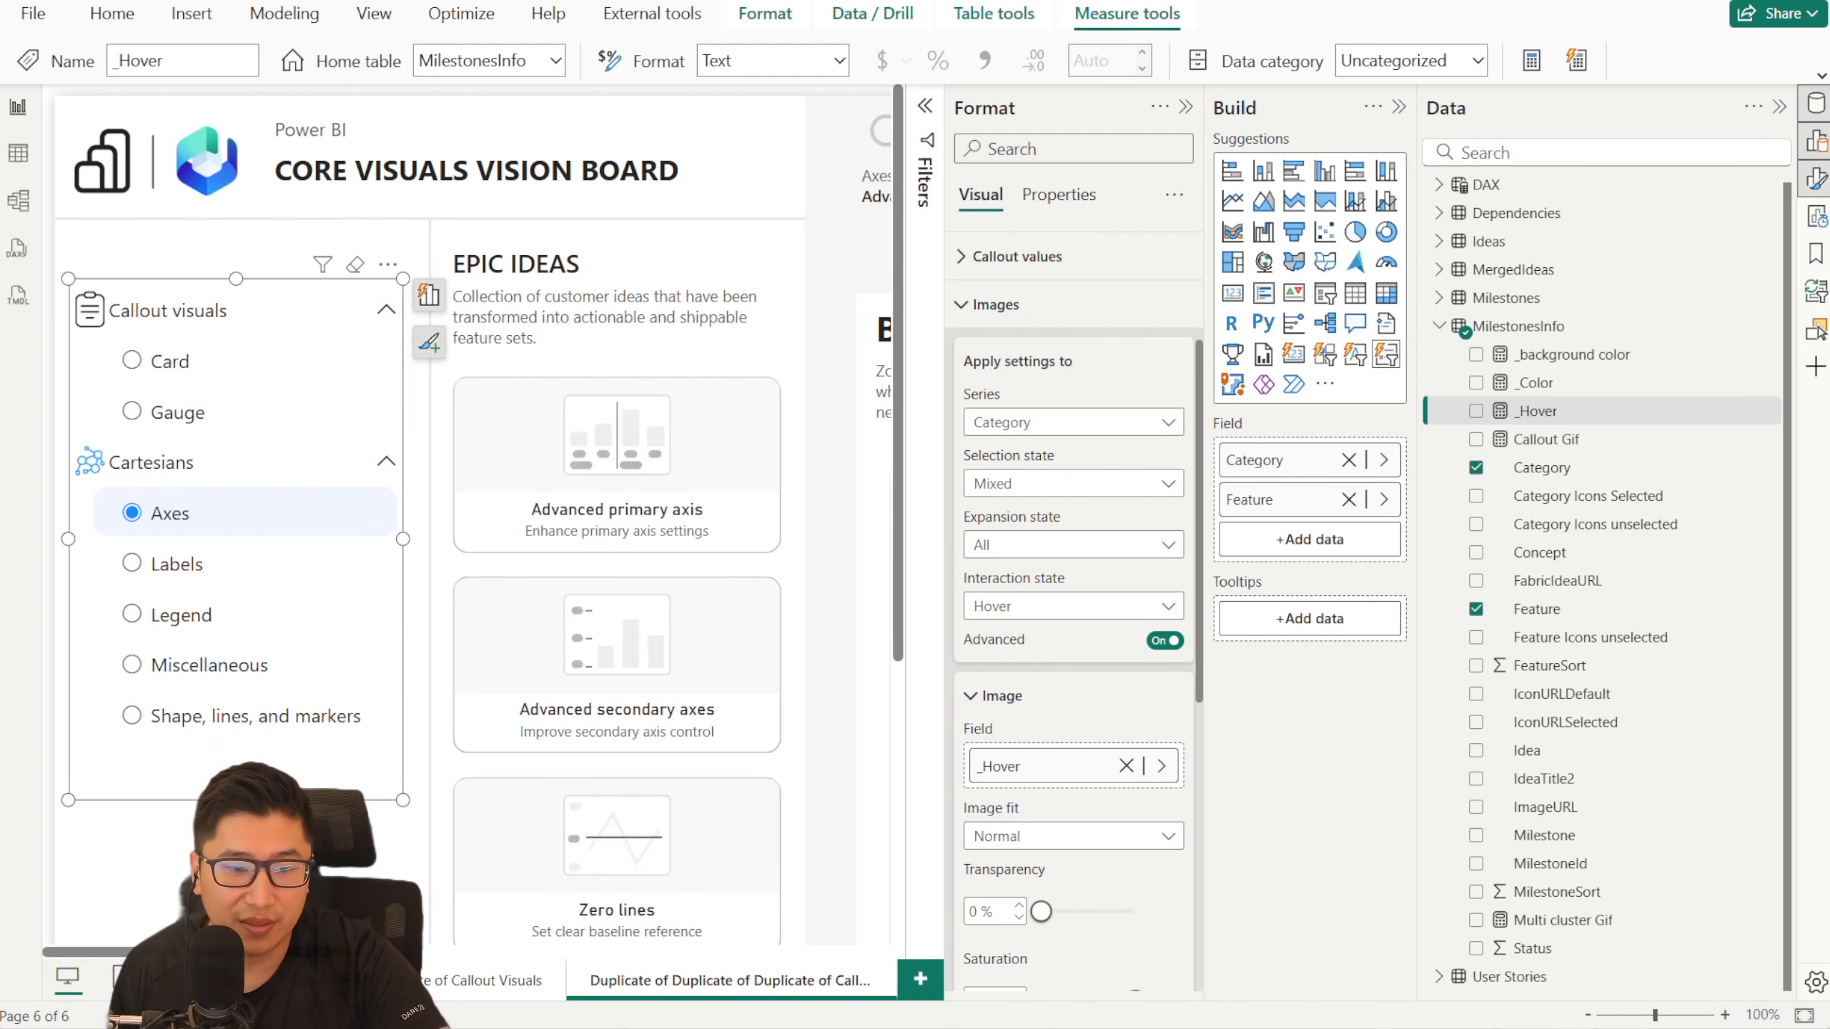
- View the original bookmark navigation on the report's first page for comparison, and return to the last duplicate page
{"action": "right_click", "coordinate": [160, 978]}
{"action": "left_click", "coordinate": [291, 746]}
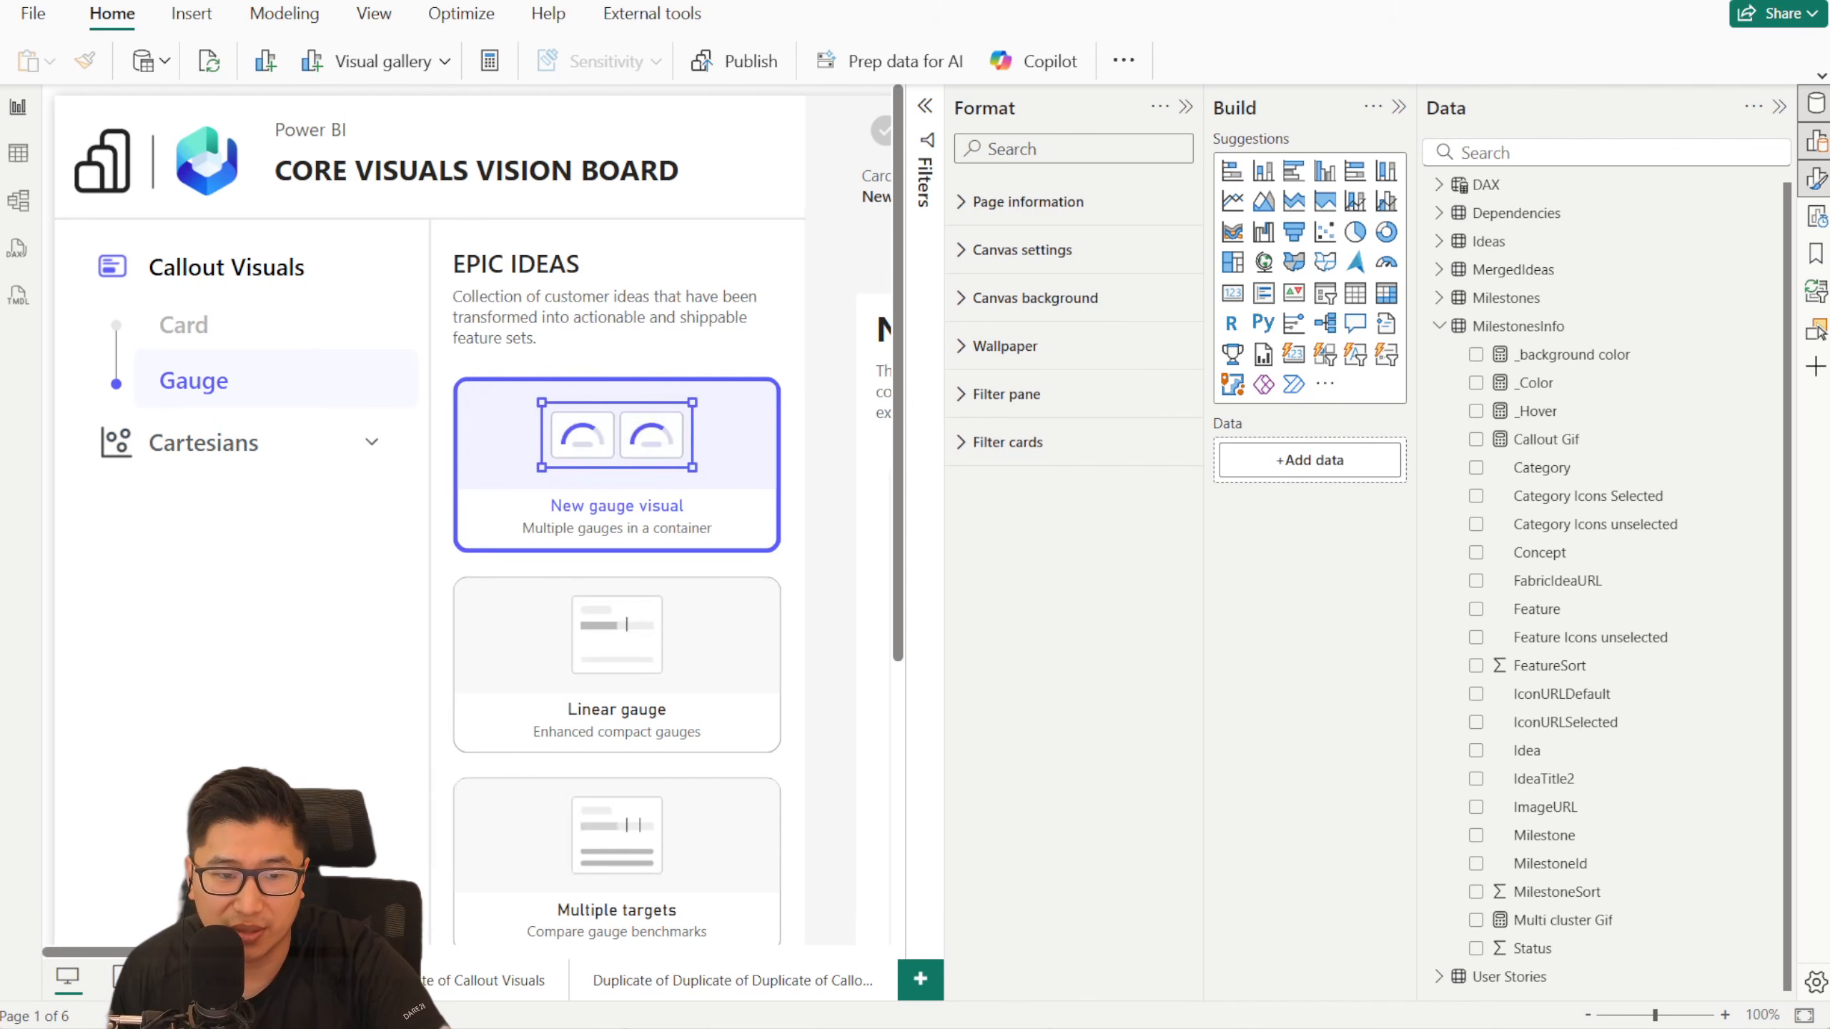
{"action": "right_click", "coordinate": [156, 978]}
{"action": "left_click", "coordinate": [325, 957]}
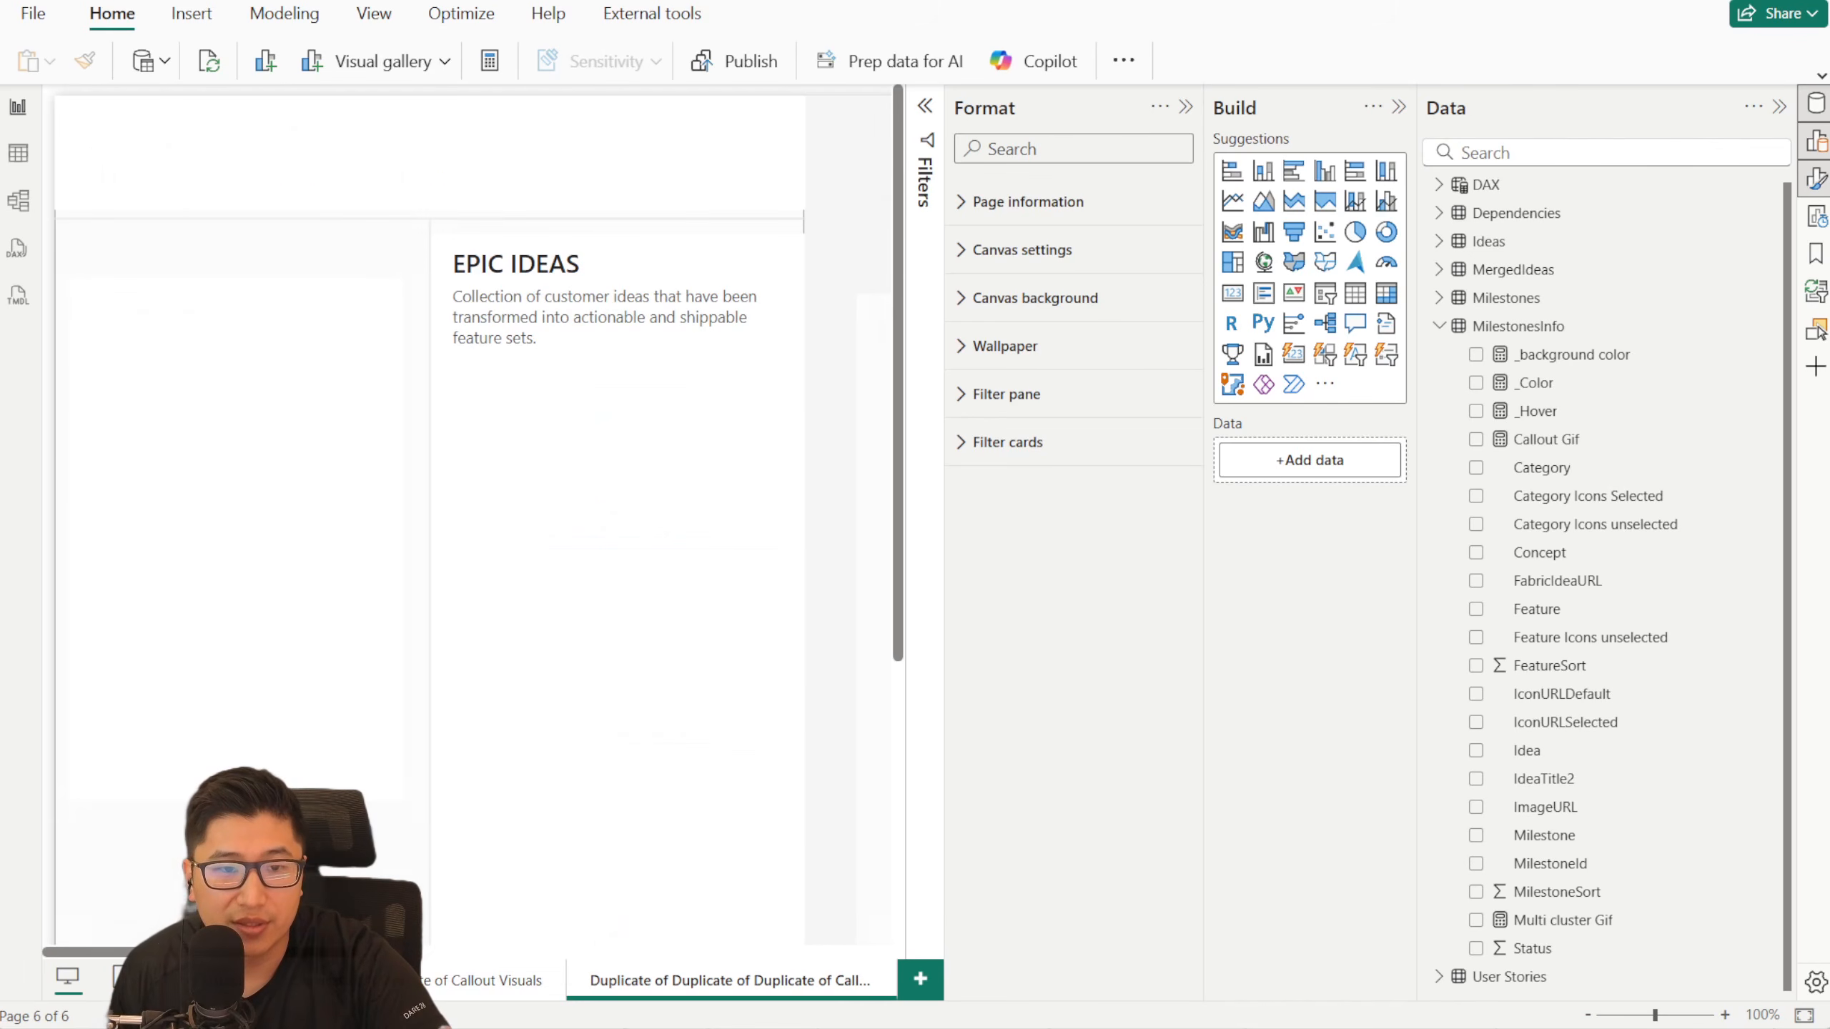
- Target the list slicer's callout value formatting at the Category series, selection state Unselected and interaction state Hover
{"action": "left_click", "coordinate": [401, 346]}
{"action": "left_click", "coordinate": [1164, 537]}
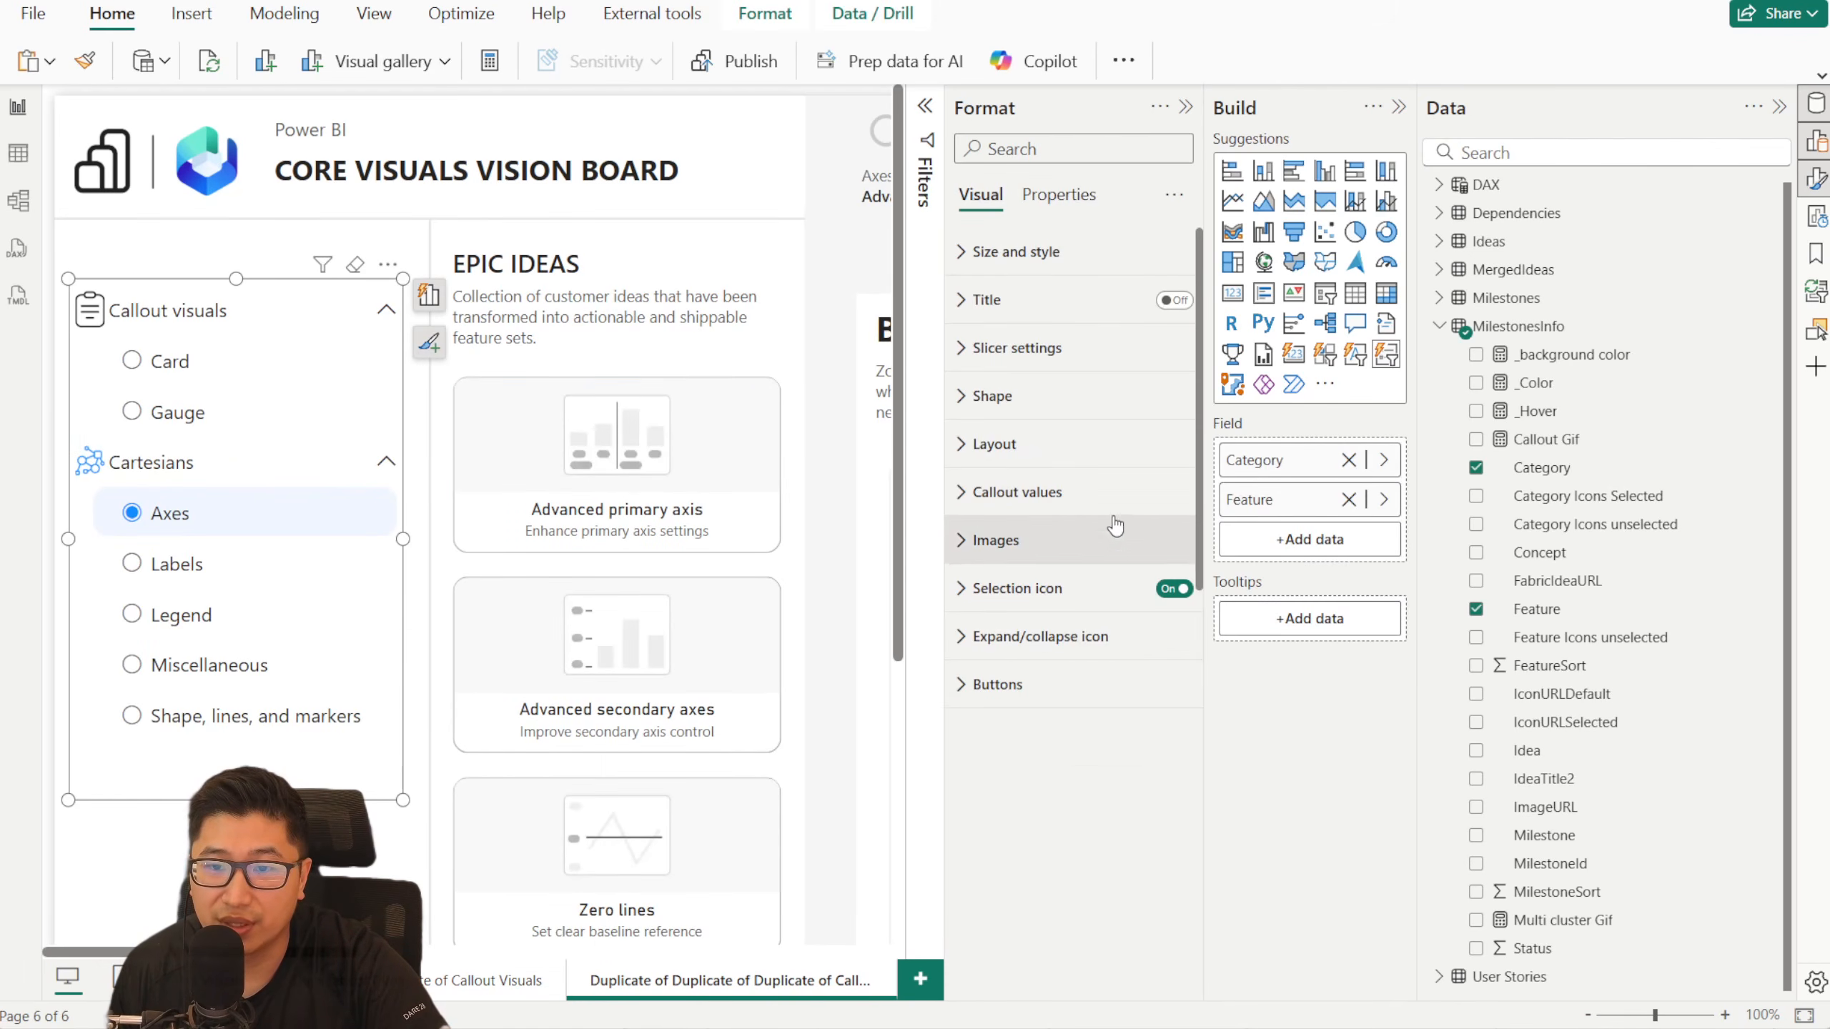
{"action": "left_click", "coordinate": [1079, 493]}
{"action": "left_click", "coordinate": [1099, 611]}
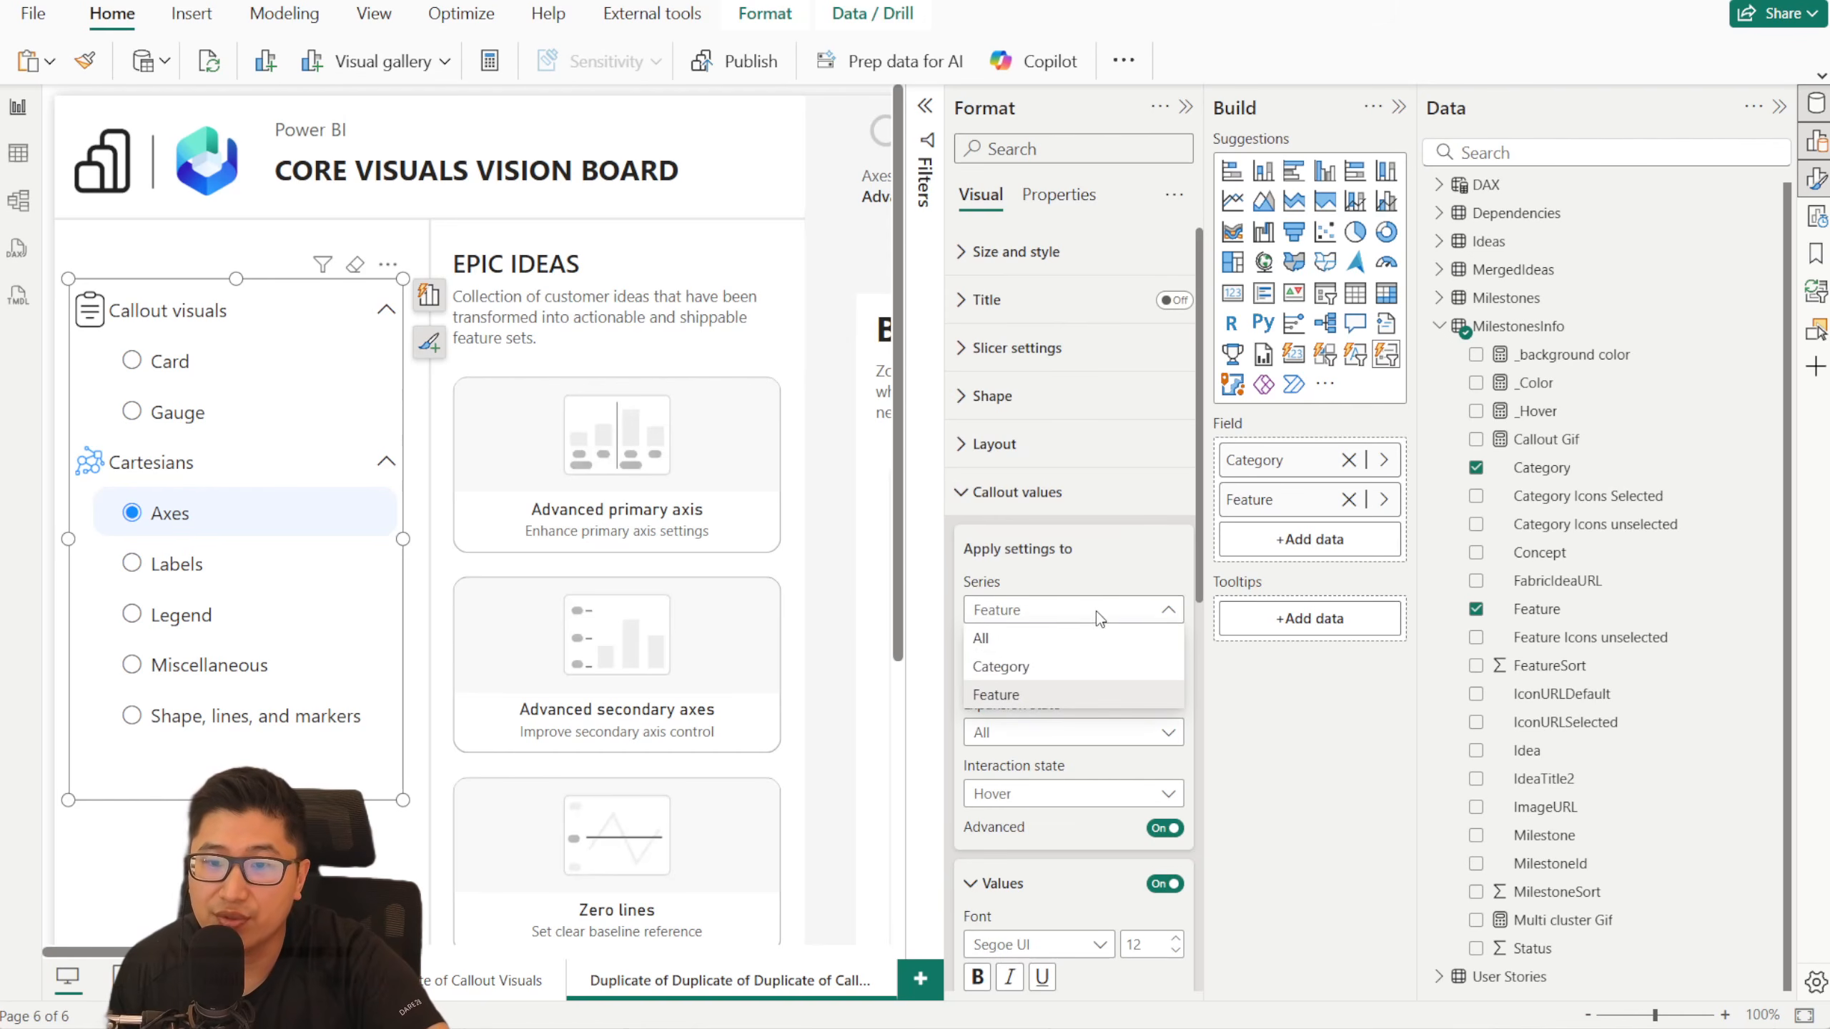
{"action": "left_click", "coordinate": [1066, 669]}
{"action": "scroll", "coordinate": [1062, 549], "scroll_direction": "down", "scroll_amount": 5}
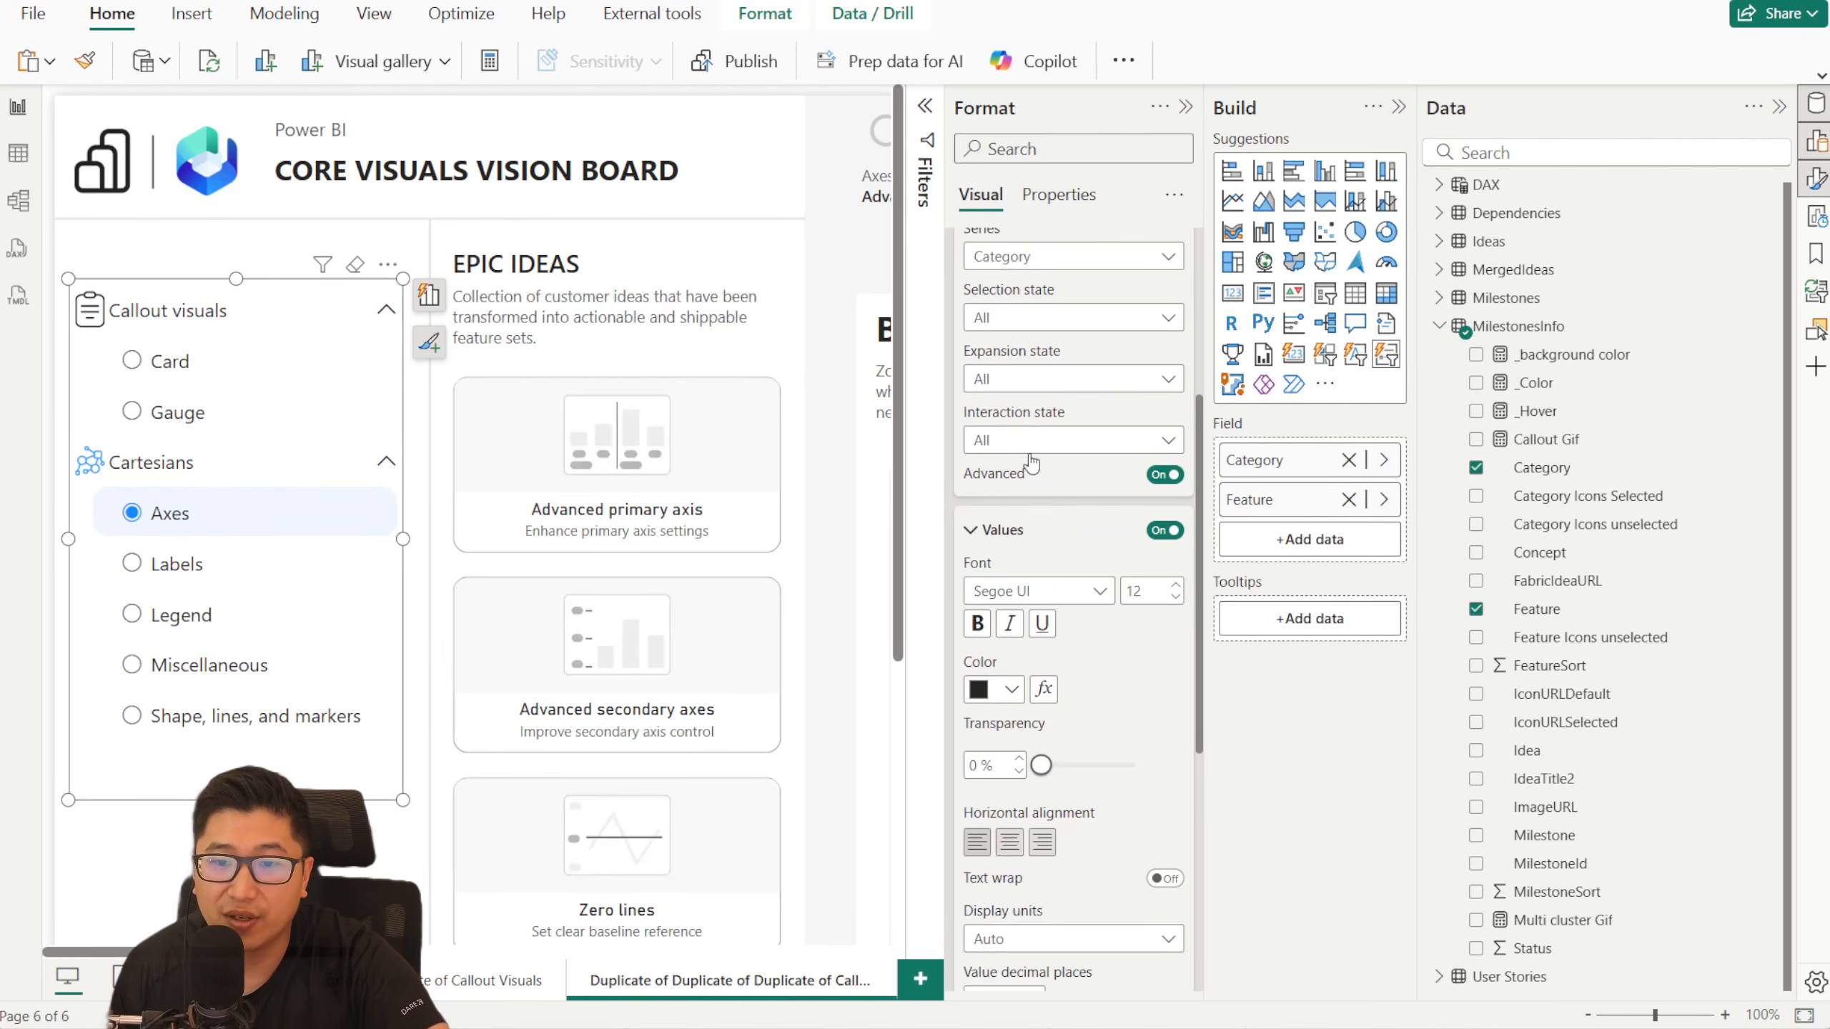
{"action": "scroll", "coordinate": [1052, 563], "scroll_direction": "up", "scroll_amount": 2}
{"action": "left_click", "coordinate": [1046, 568]}
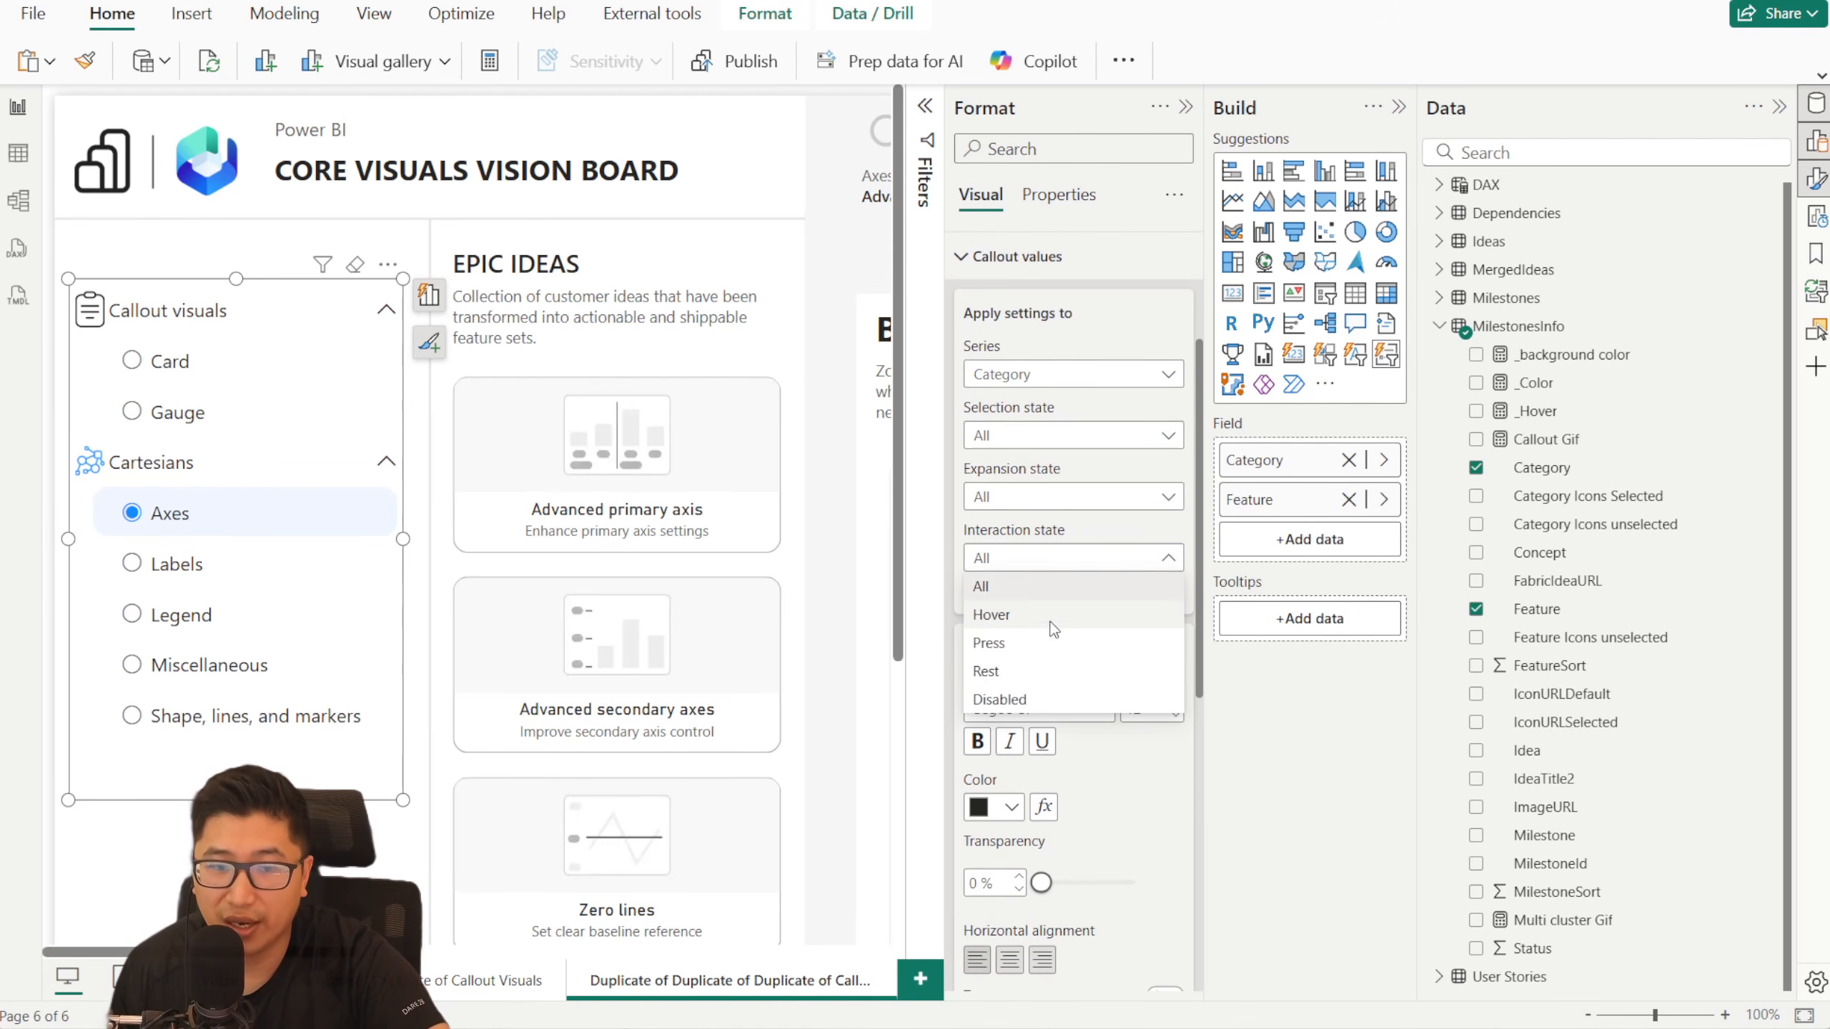
{"action": "left_click", "coordinate": [1054, 617]}
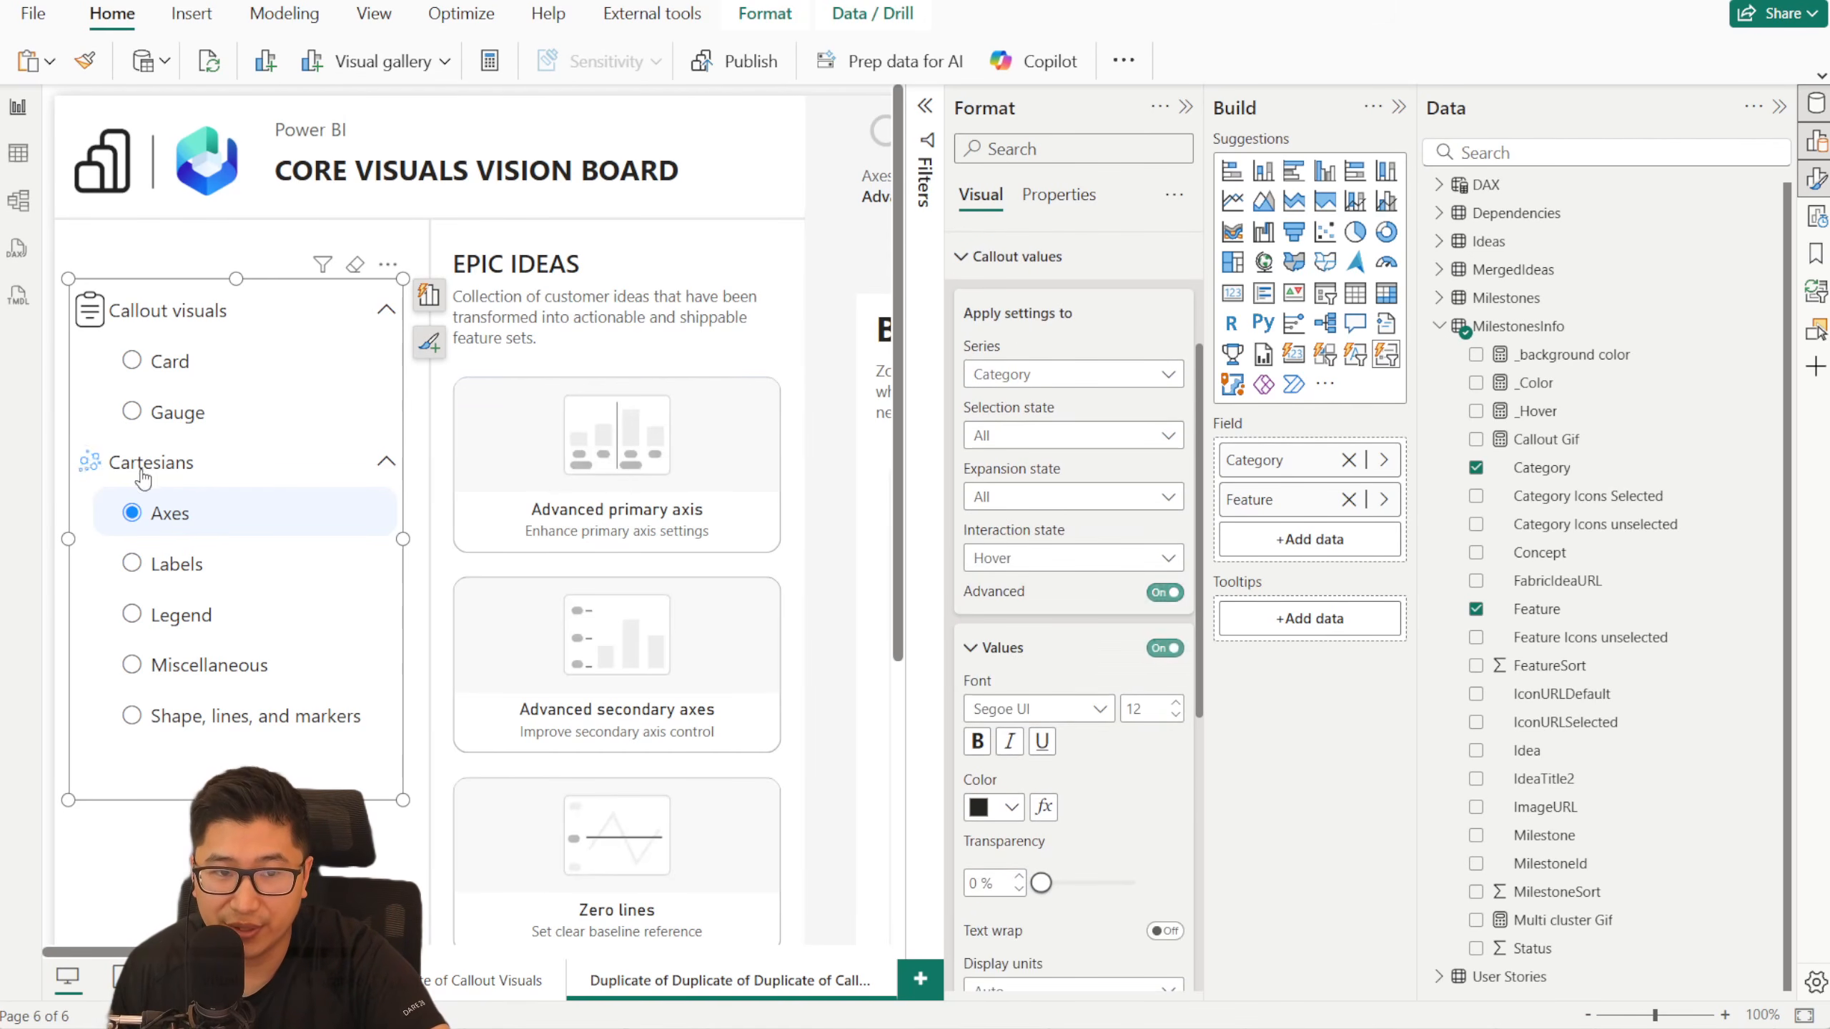
{"action": "left_click", "coordinate": [1033, 441]}
{"action": "left_click", "coordinate": [1016, 399]}
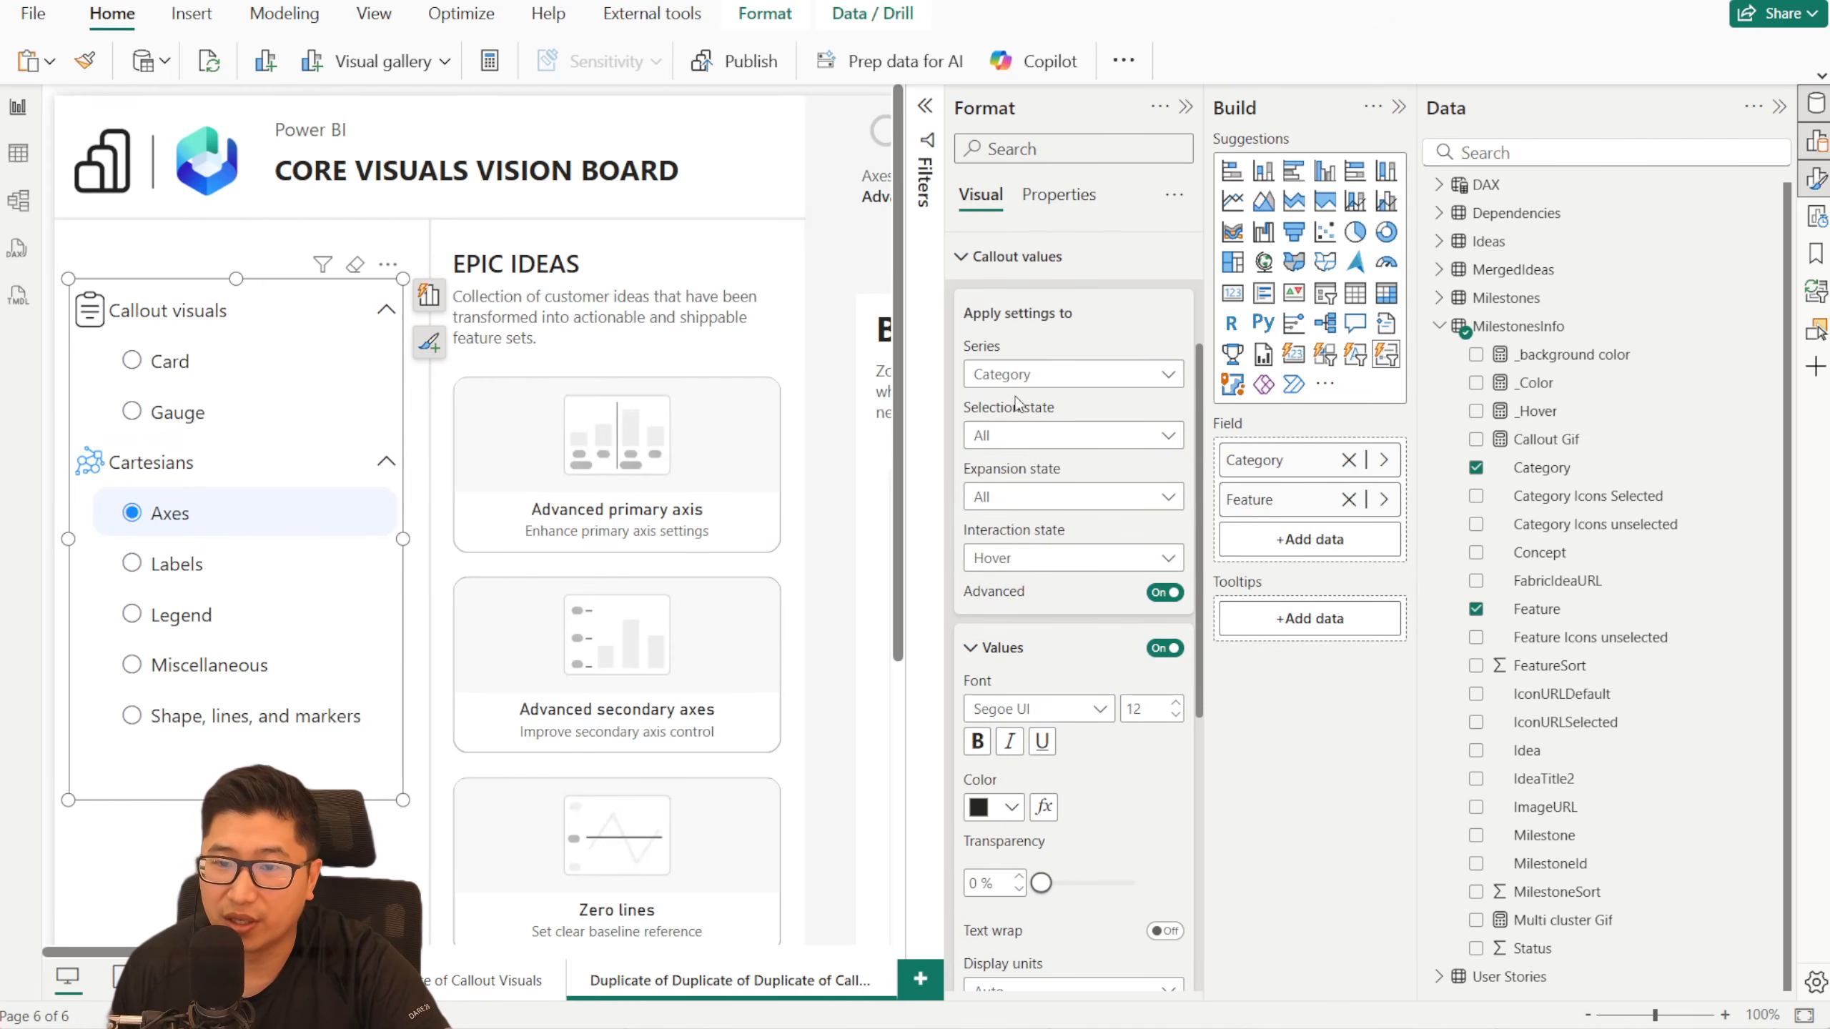
{"action": "left_click", "coordinate": [1036, 563]}
{"action": "left_click", "coordinate": [1044, 616]}
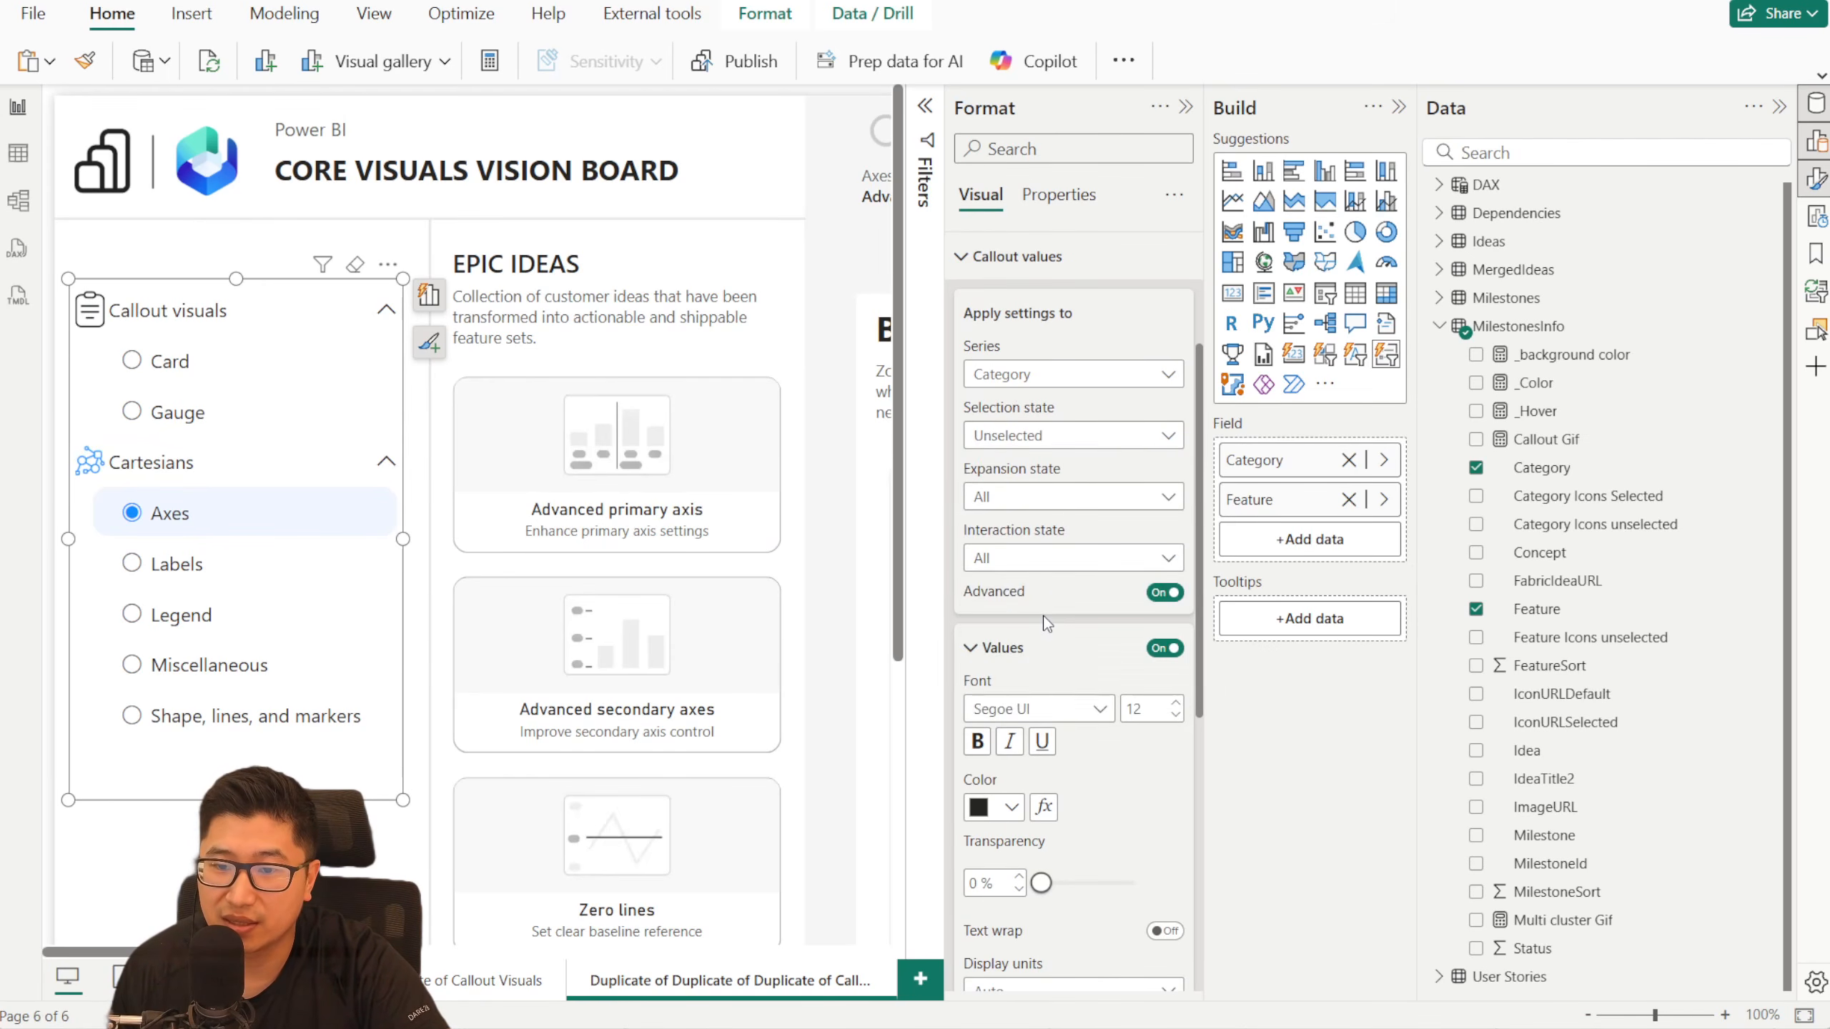
- Base the Category text's font color on the _Color field value and make the text bold for the Unselected Hover state
{"action": "left_click", "coordinate": [1043, 807]}
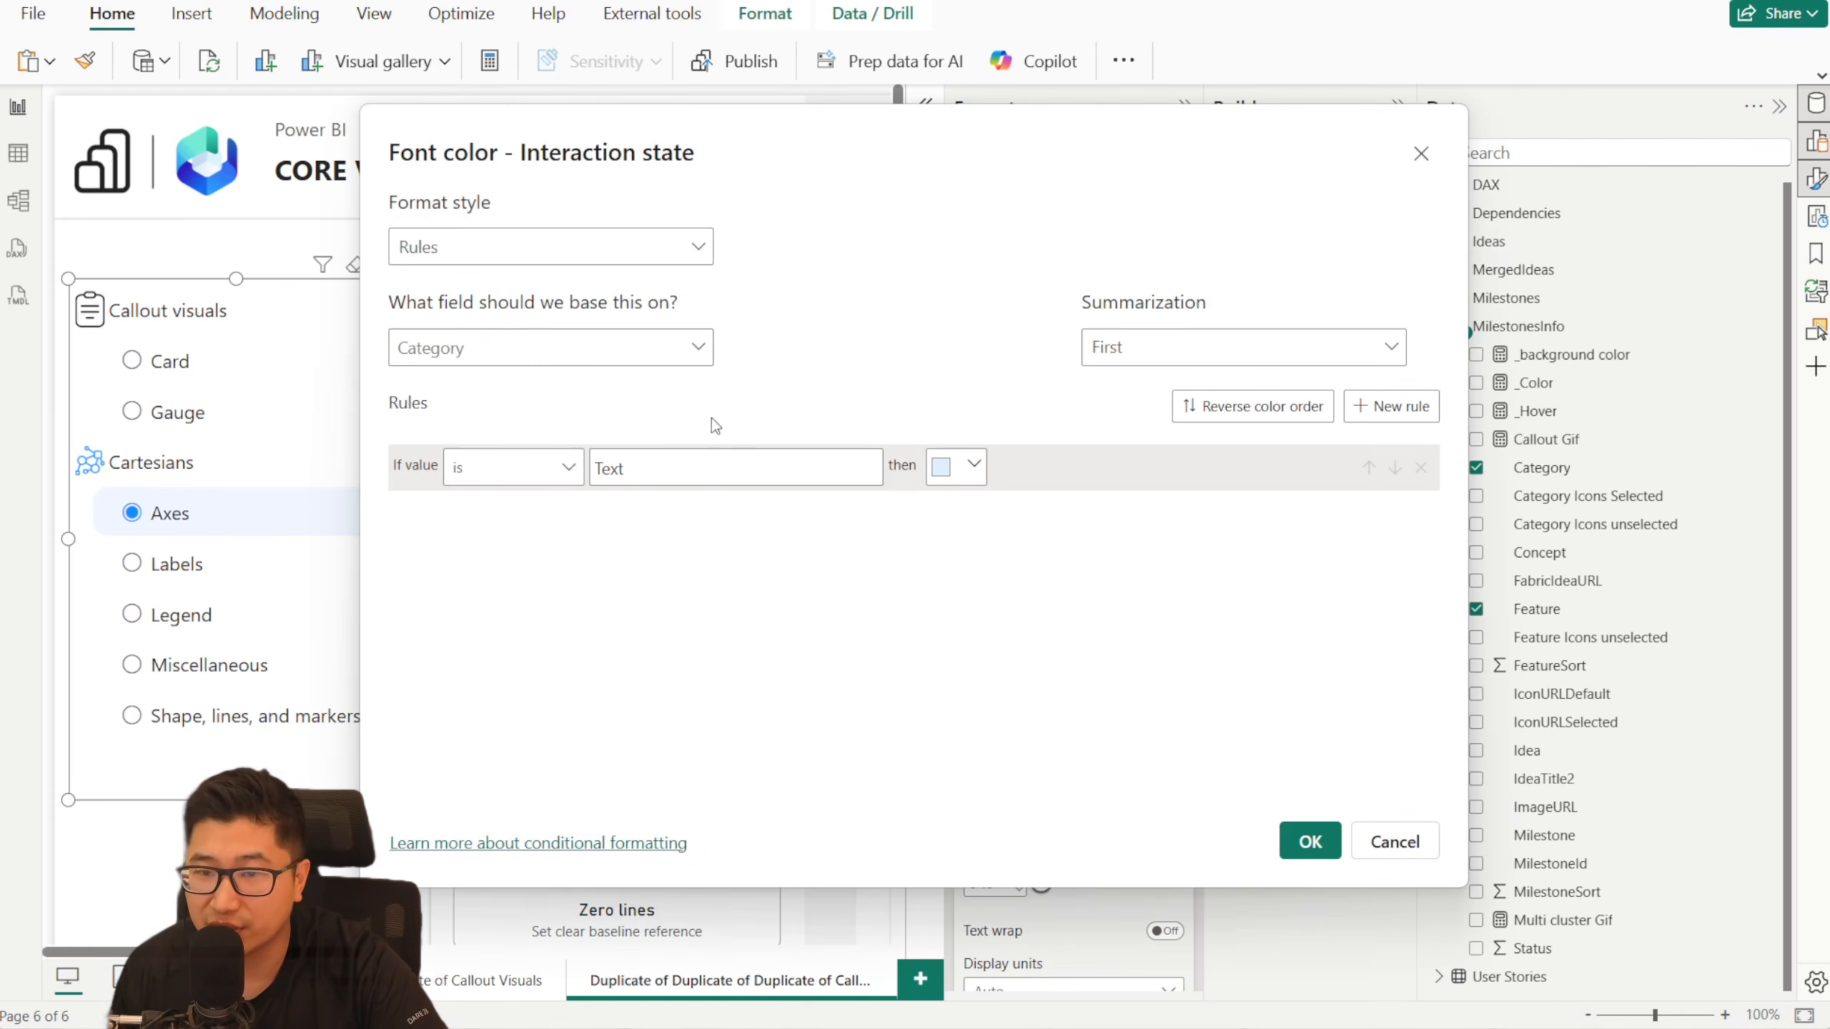
{"action": "left_click", "coordinate": [522, 247]}
{"action": "left_click", "coordinate": [482, 366]}
{"action": "left_click", "coordinate": [481, 353]}
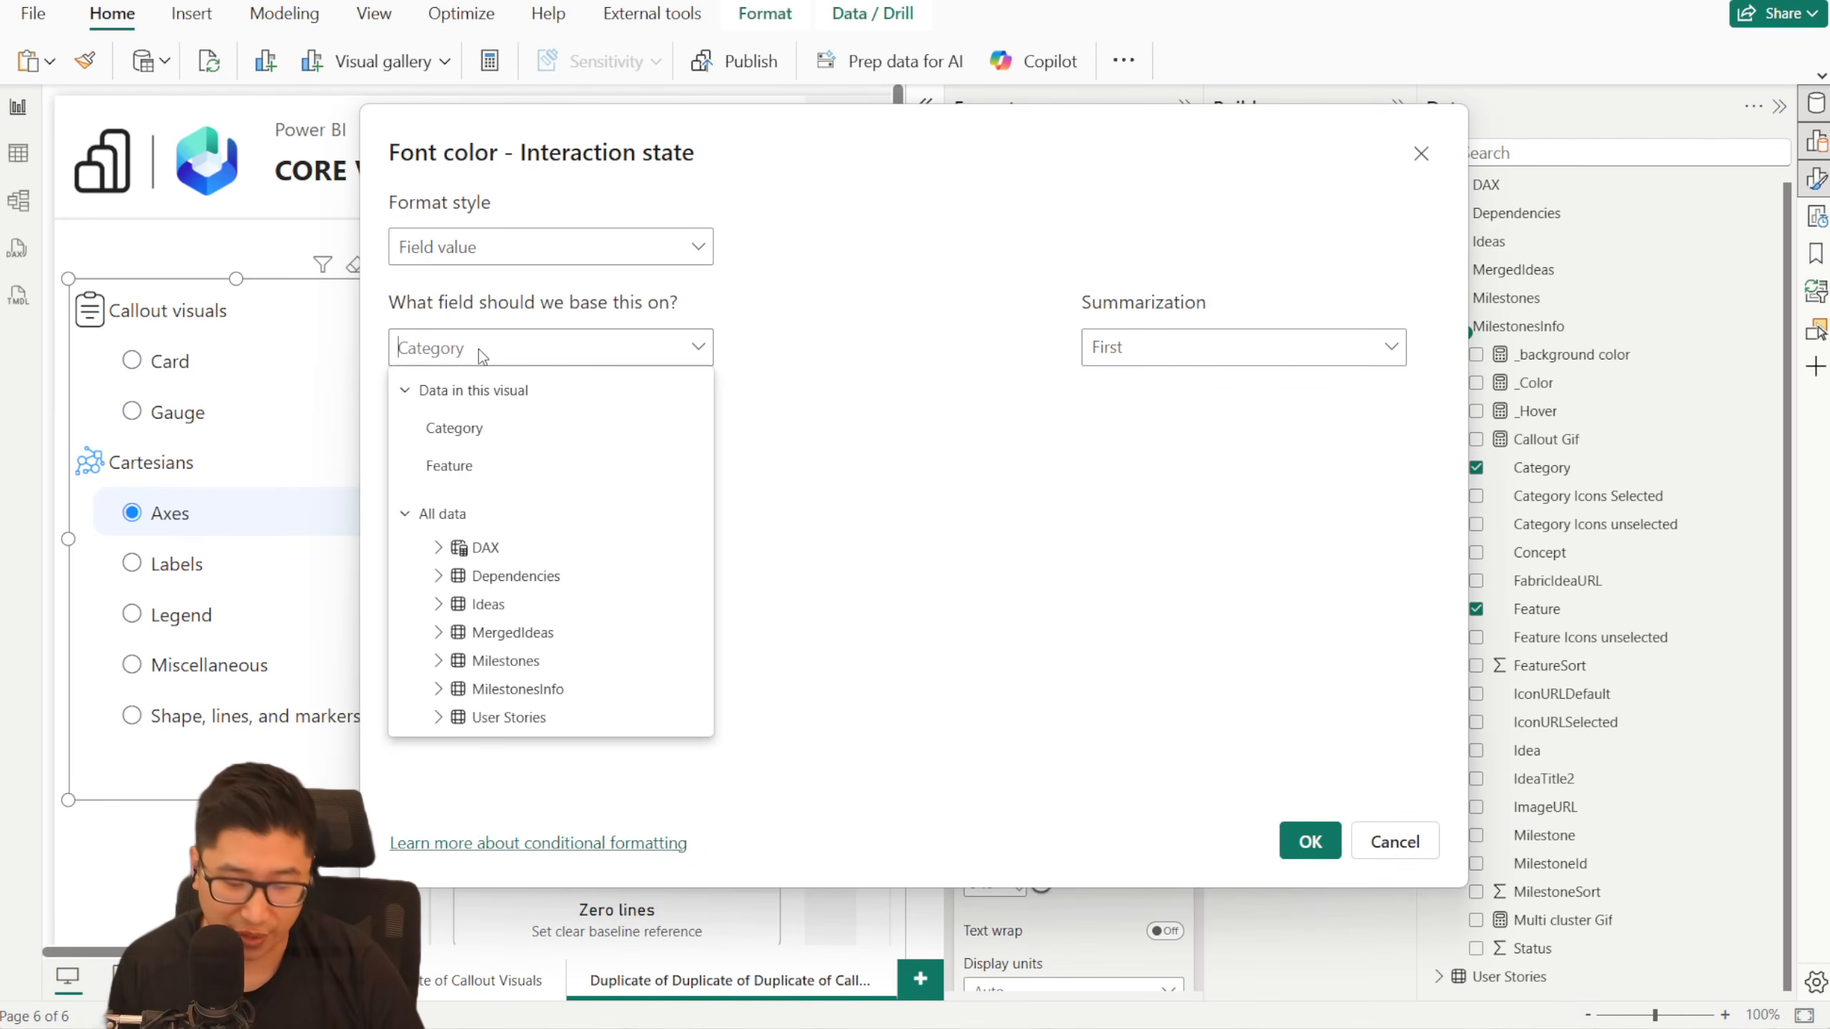
{"action": "type", "text": "_color"}
{"action": "left_click", "coordinate": [511, 574]}
{"action": "left_click", "coordinate": [1310, 841]}
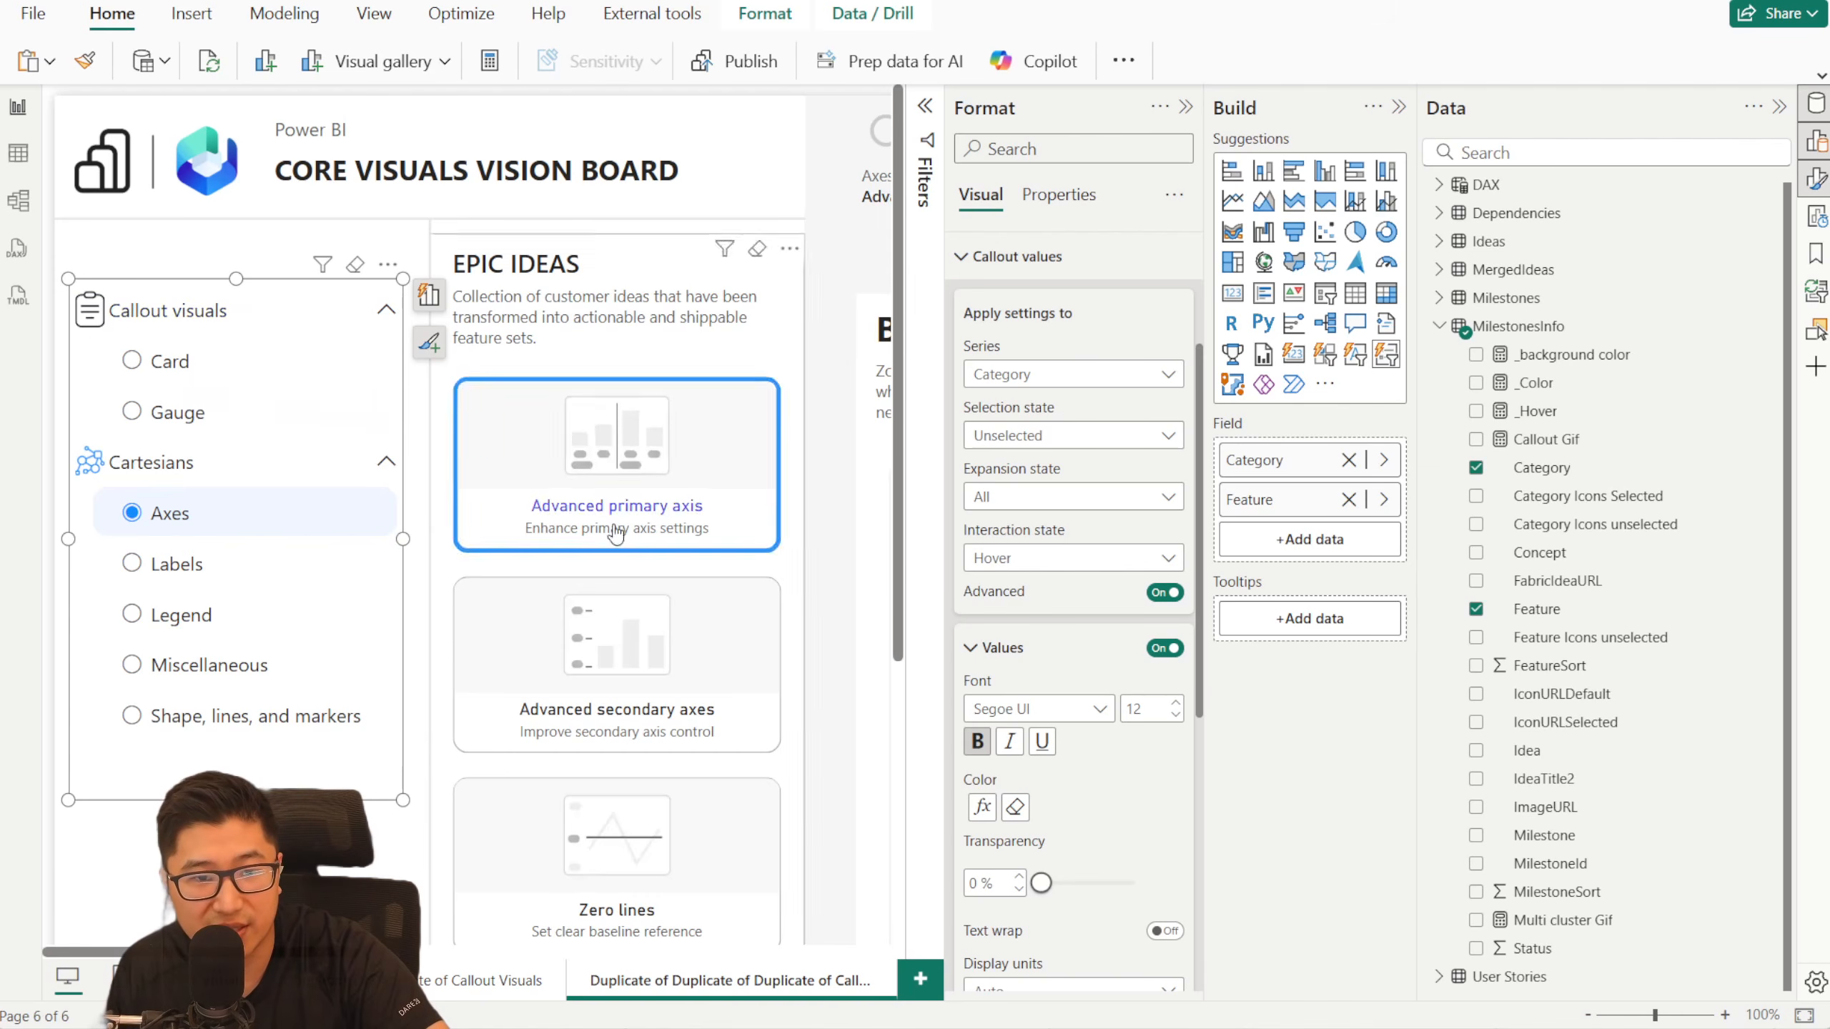
- Make the Category series' callout text bold for the Selected and Mixed selection states, across all interaction states
{"action": "left_click", "coordinate": [1066, 435]}
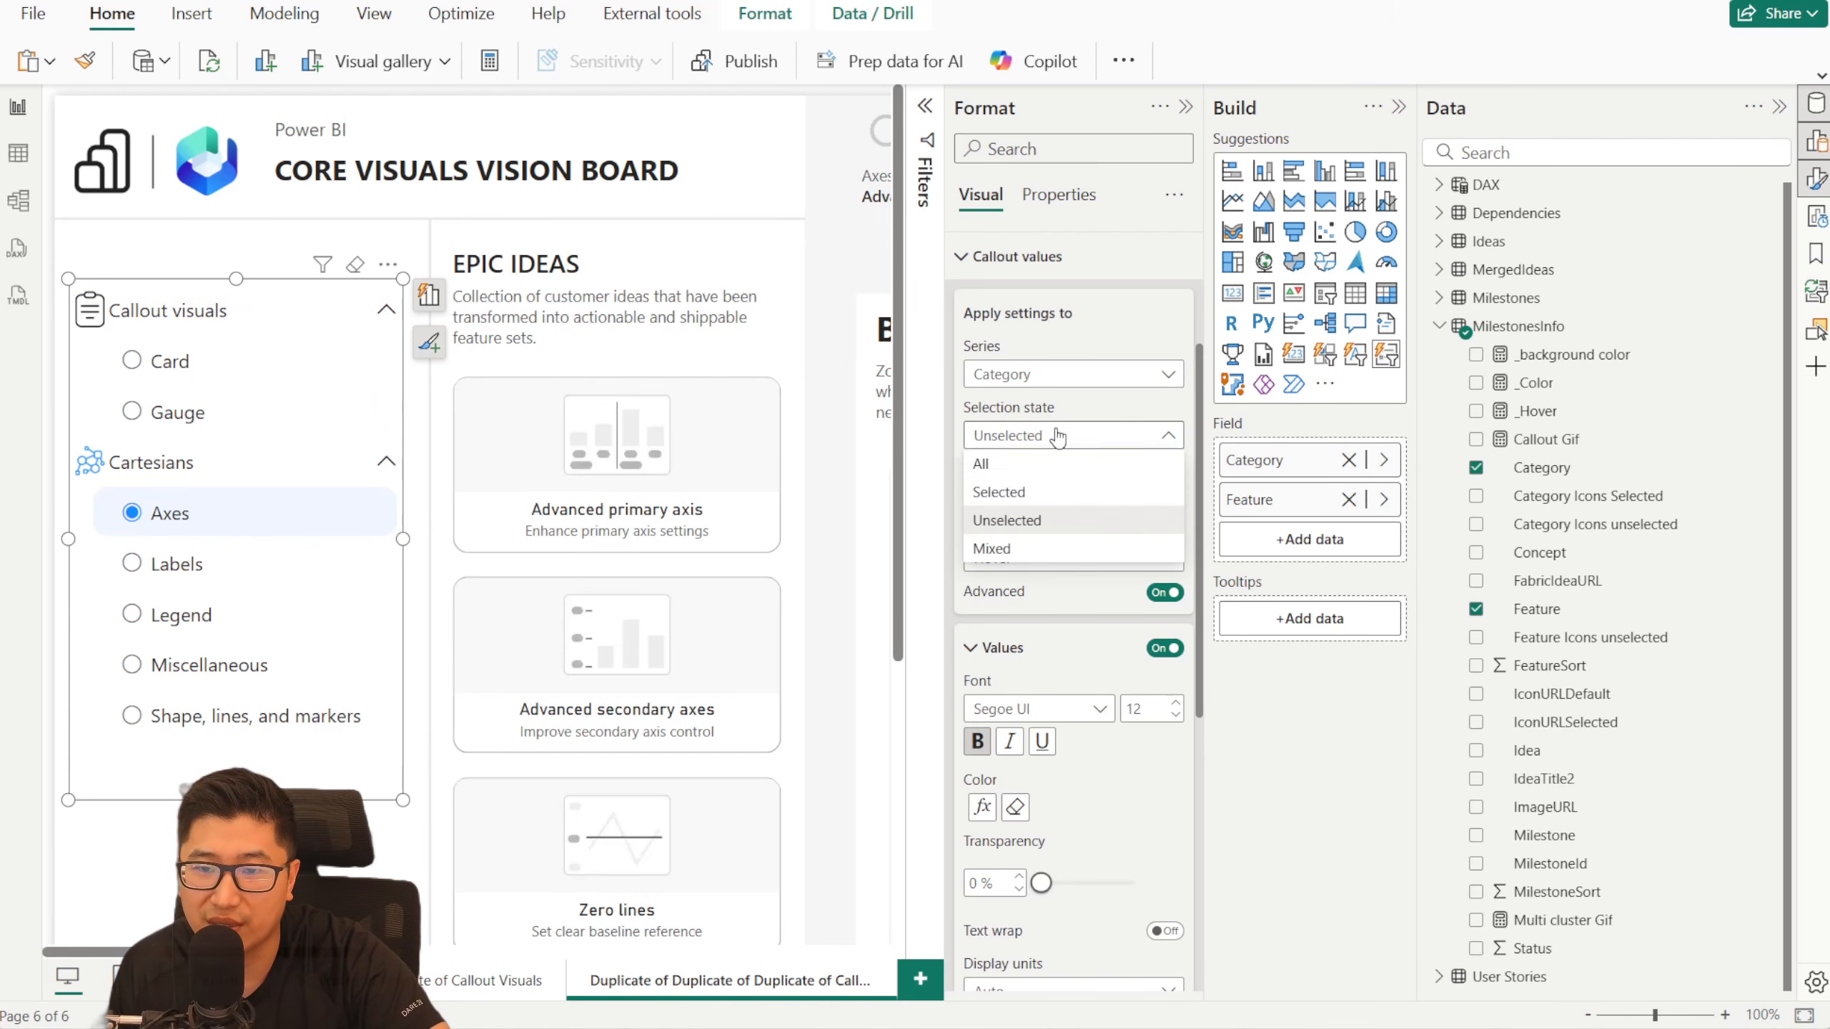
{"action": "left_click", "coordinate": [1044, 491]}
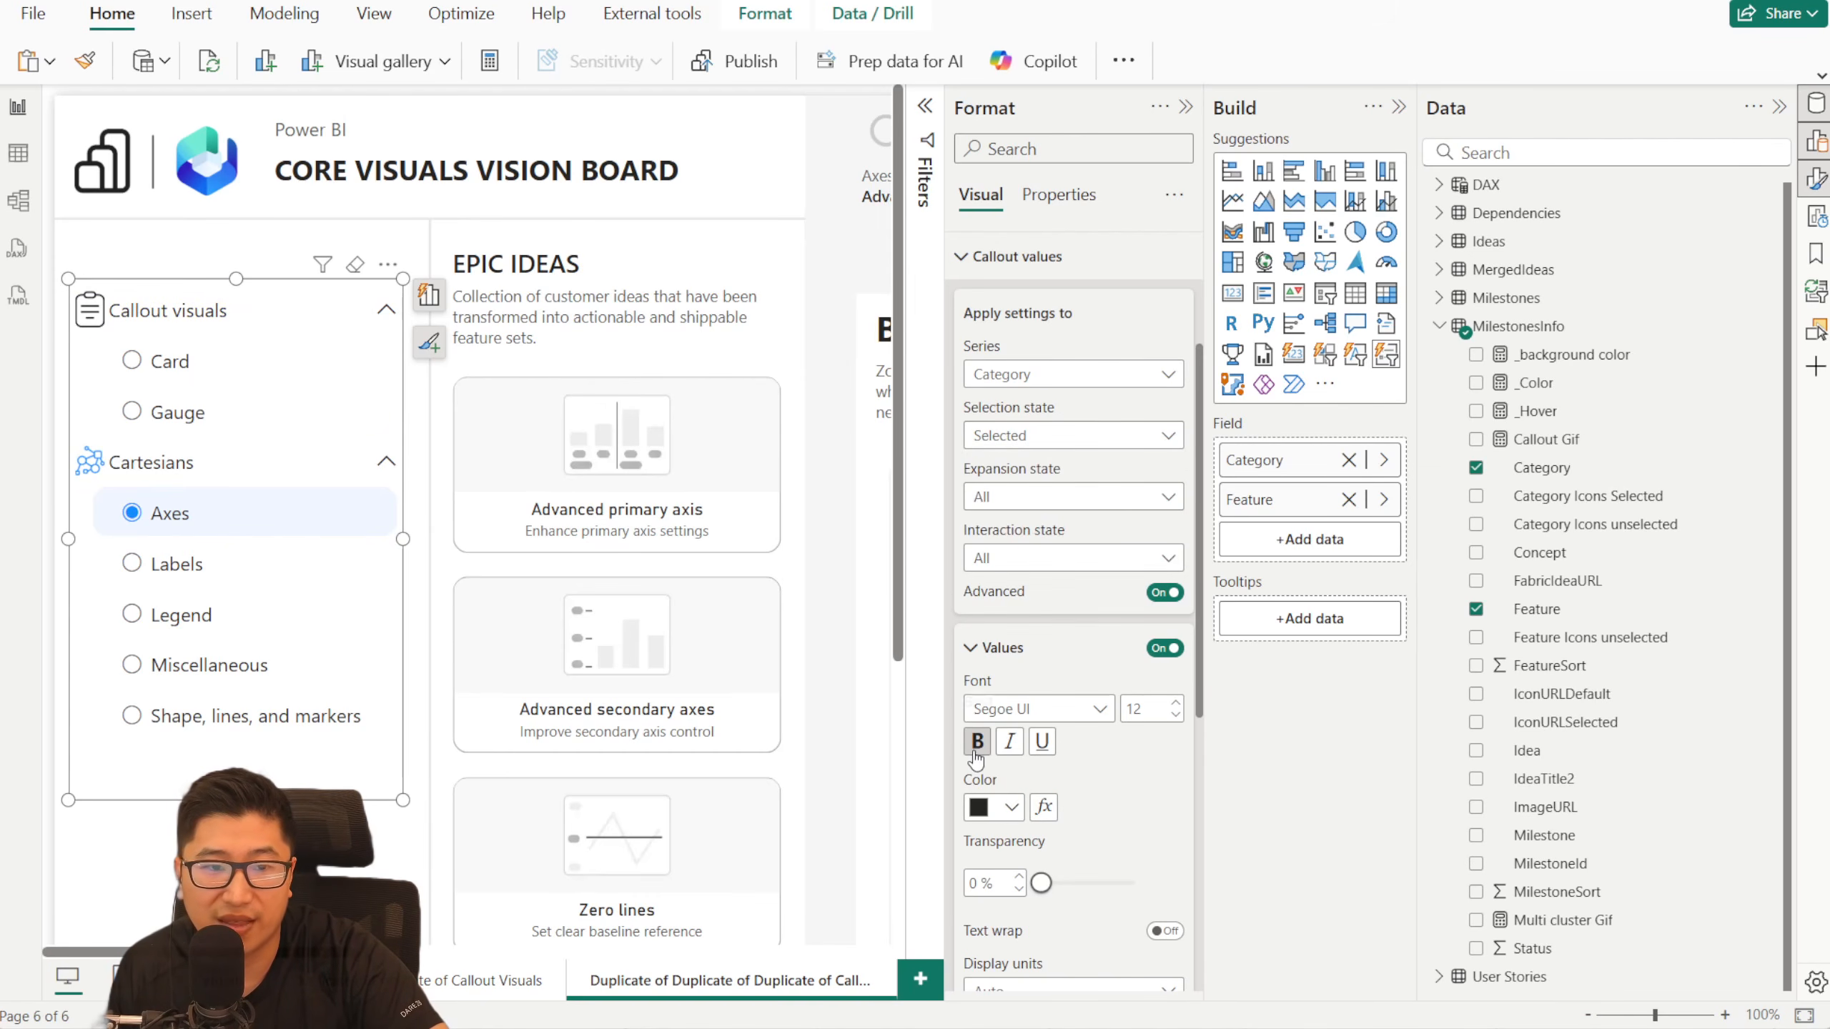
{"action": "left_click", "coordinate": [1067, 436]}
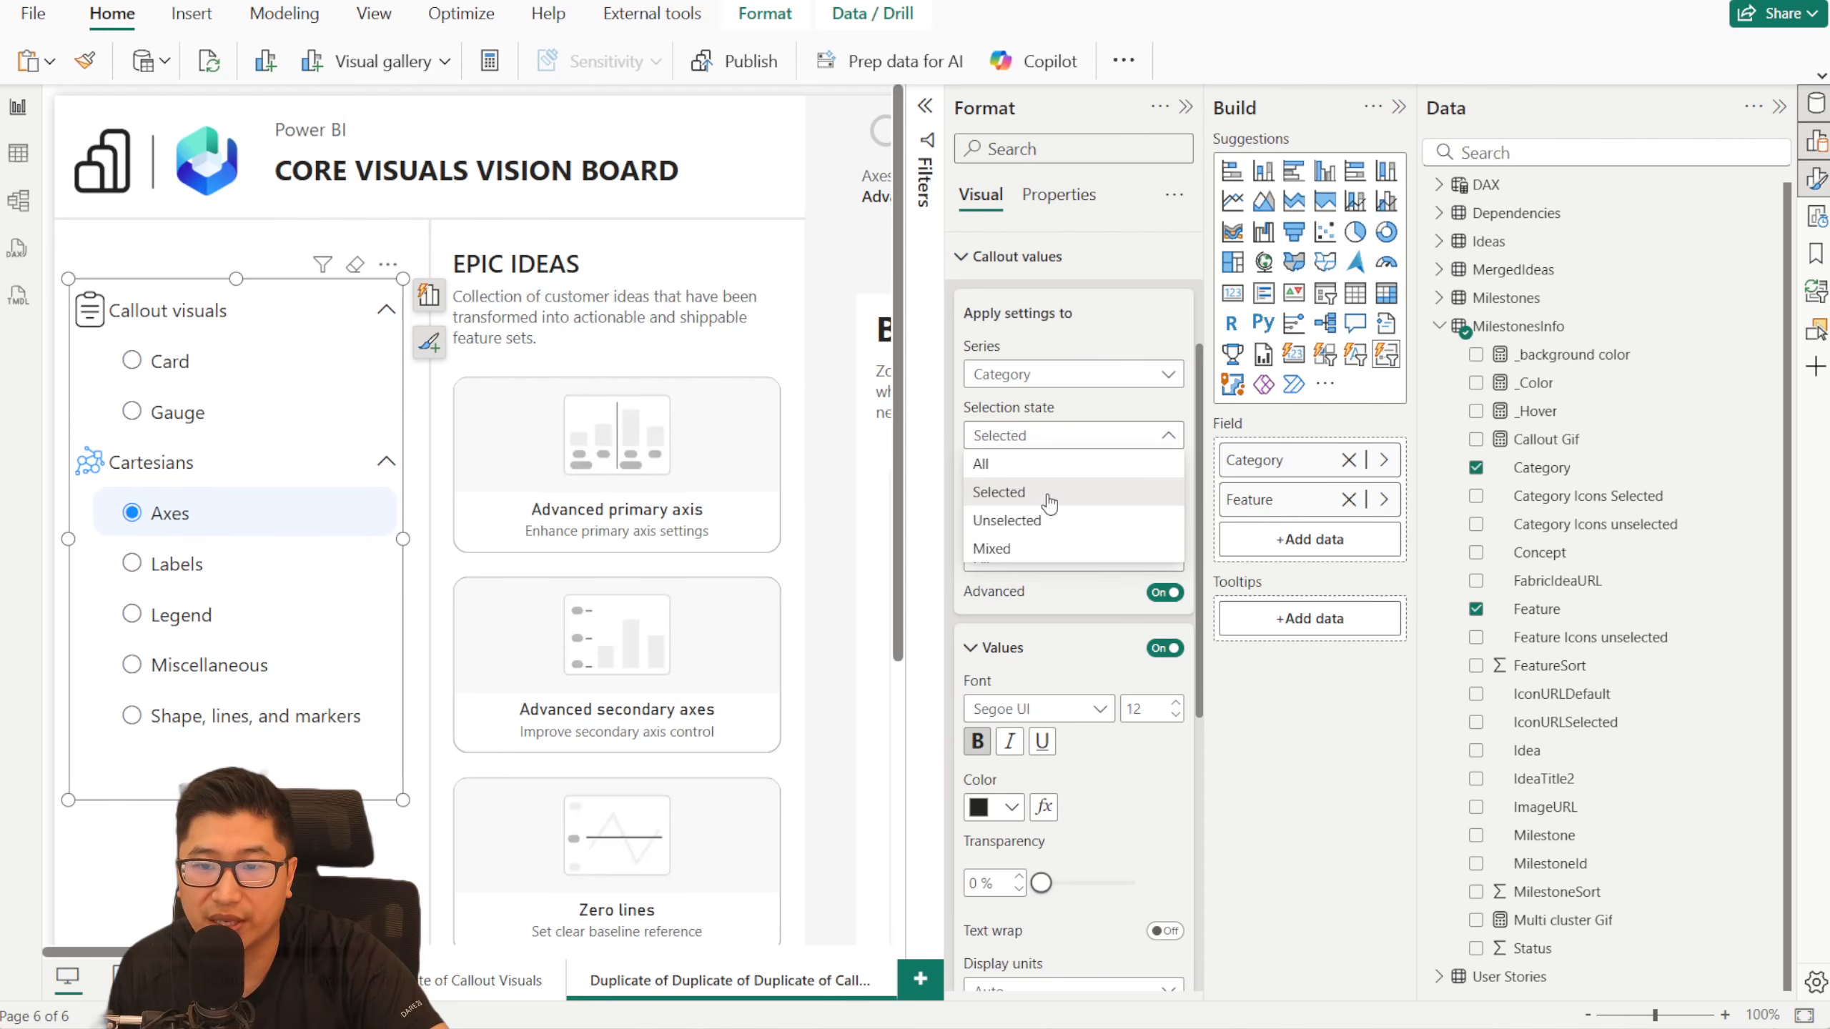
{"action": "left_click", "coordinate": [1042, 549]}
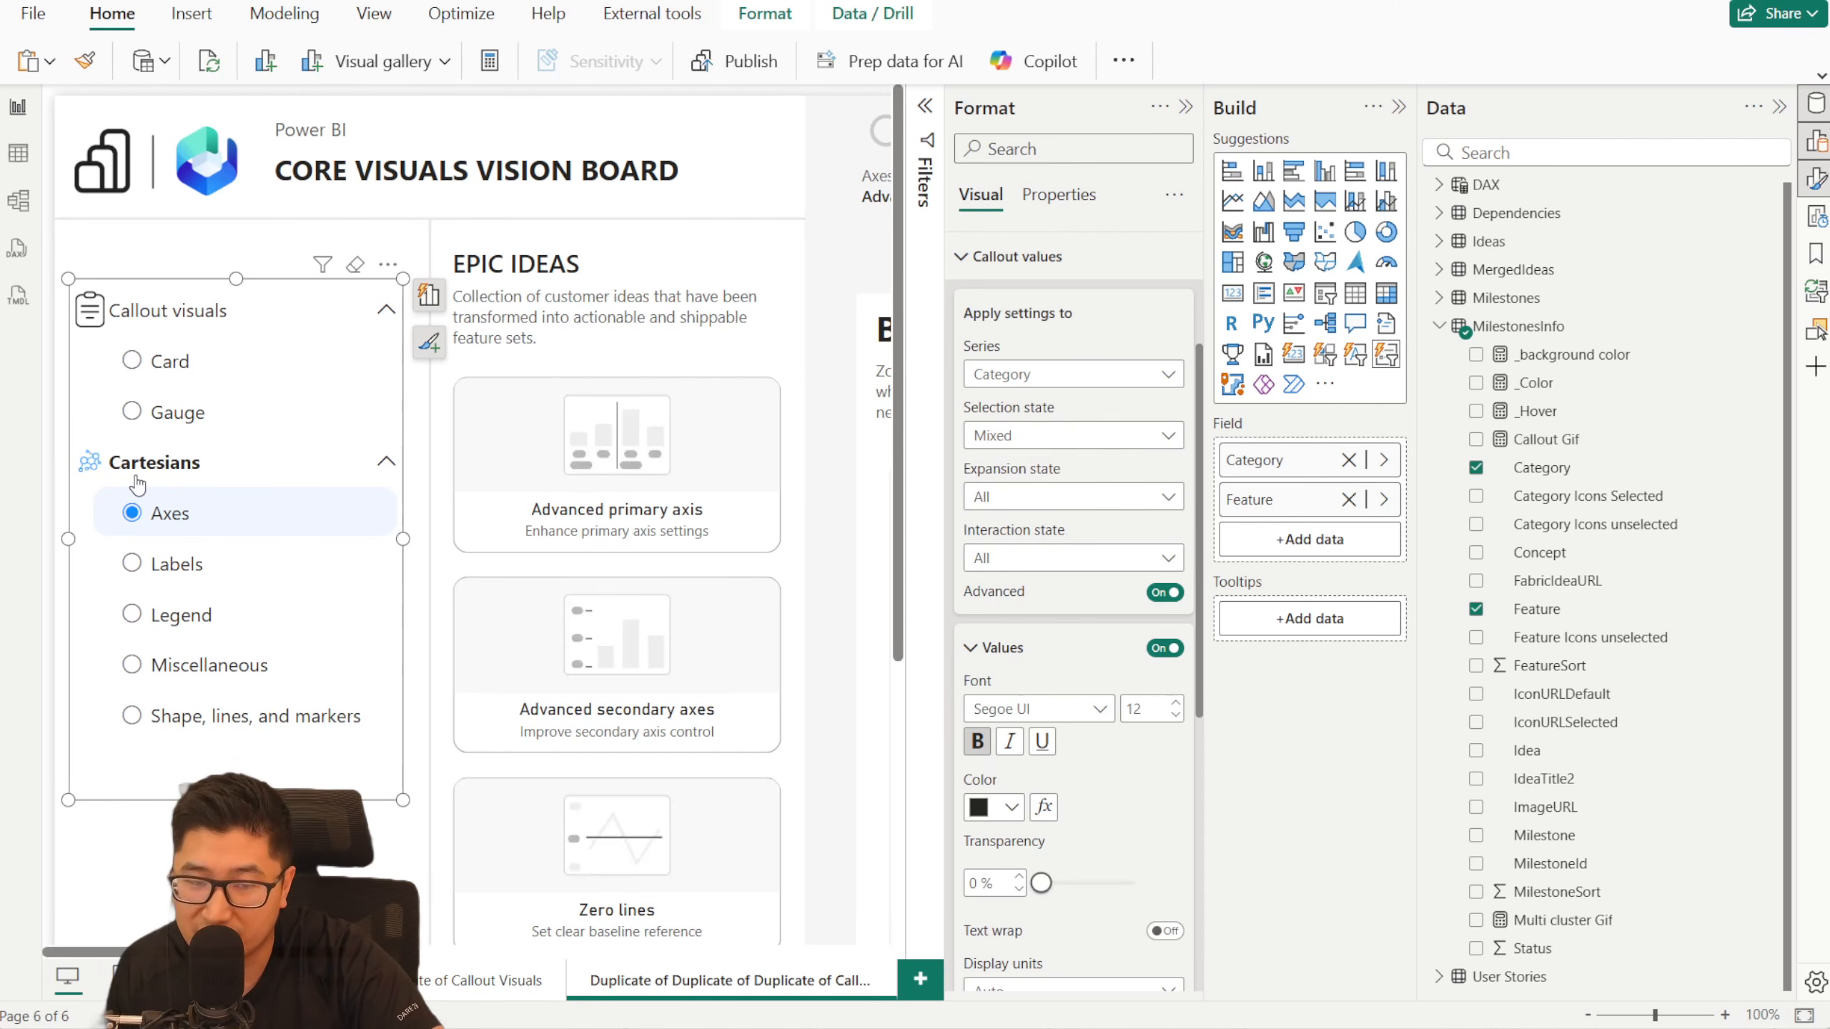
- Check the bold category text by selecting Callout visuals and features of both categories, ending on the Axes feature
{"action": "left_click", "coordinate": [249, 310]}
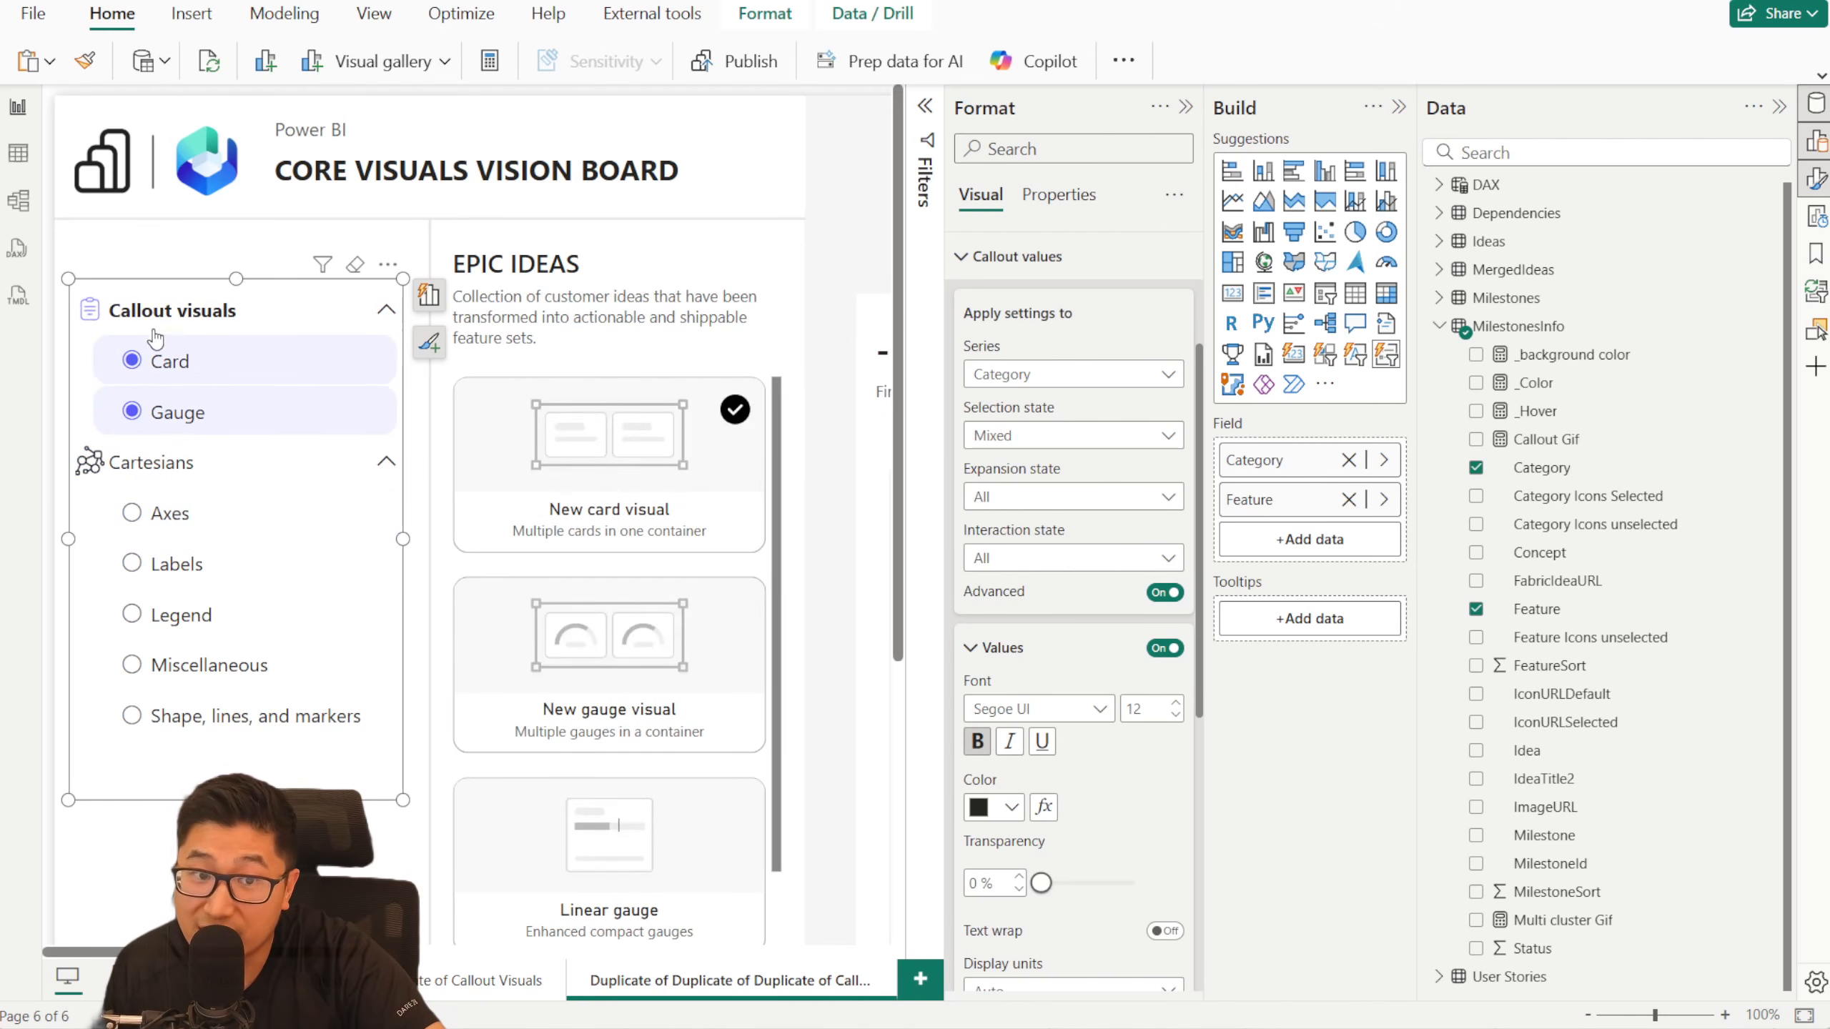
{"action": "left_click", "coordinate": [252, 407]}
{"action": "left_click", "coordinate": [195, 521]}
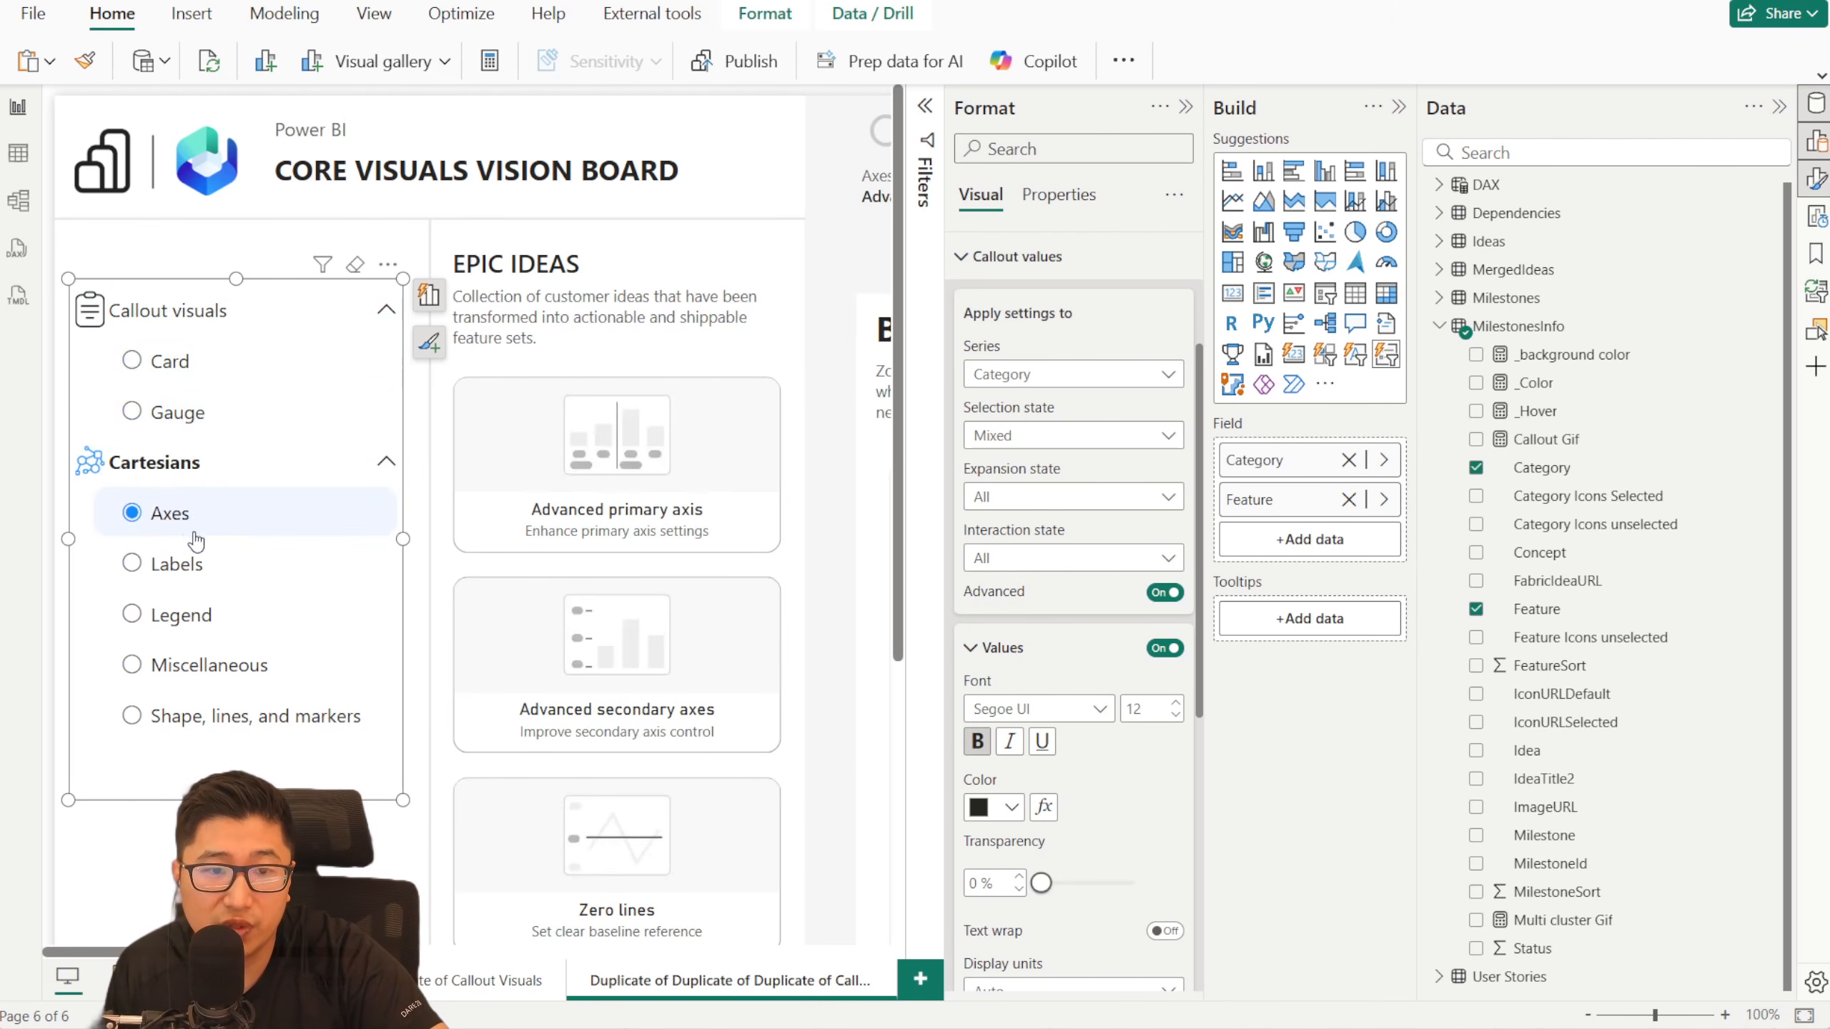
{"action": "left_click", "coordinate": [231, 562]}
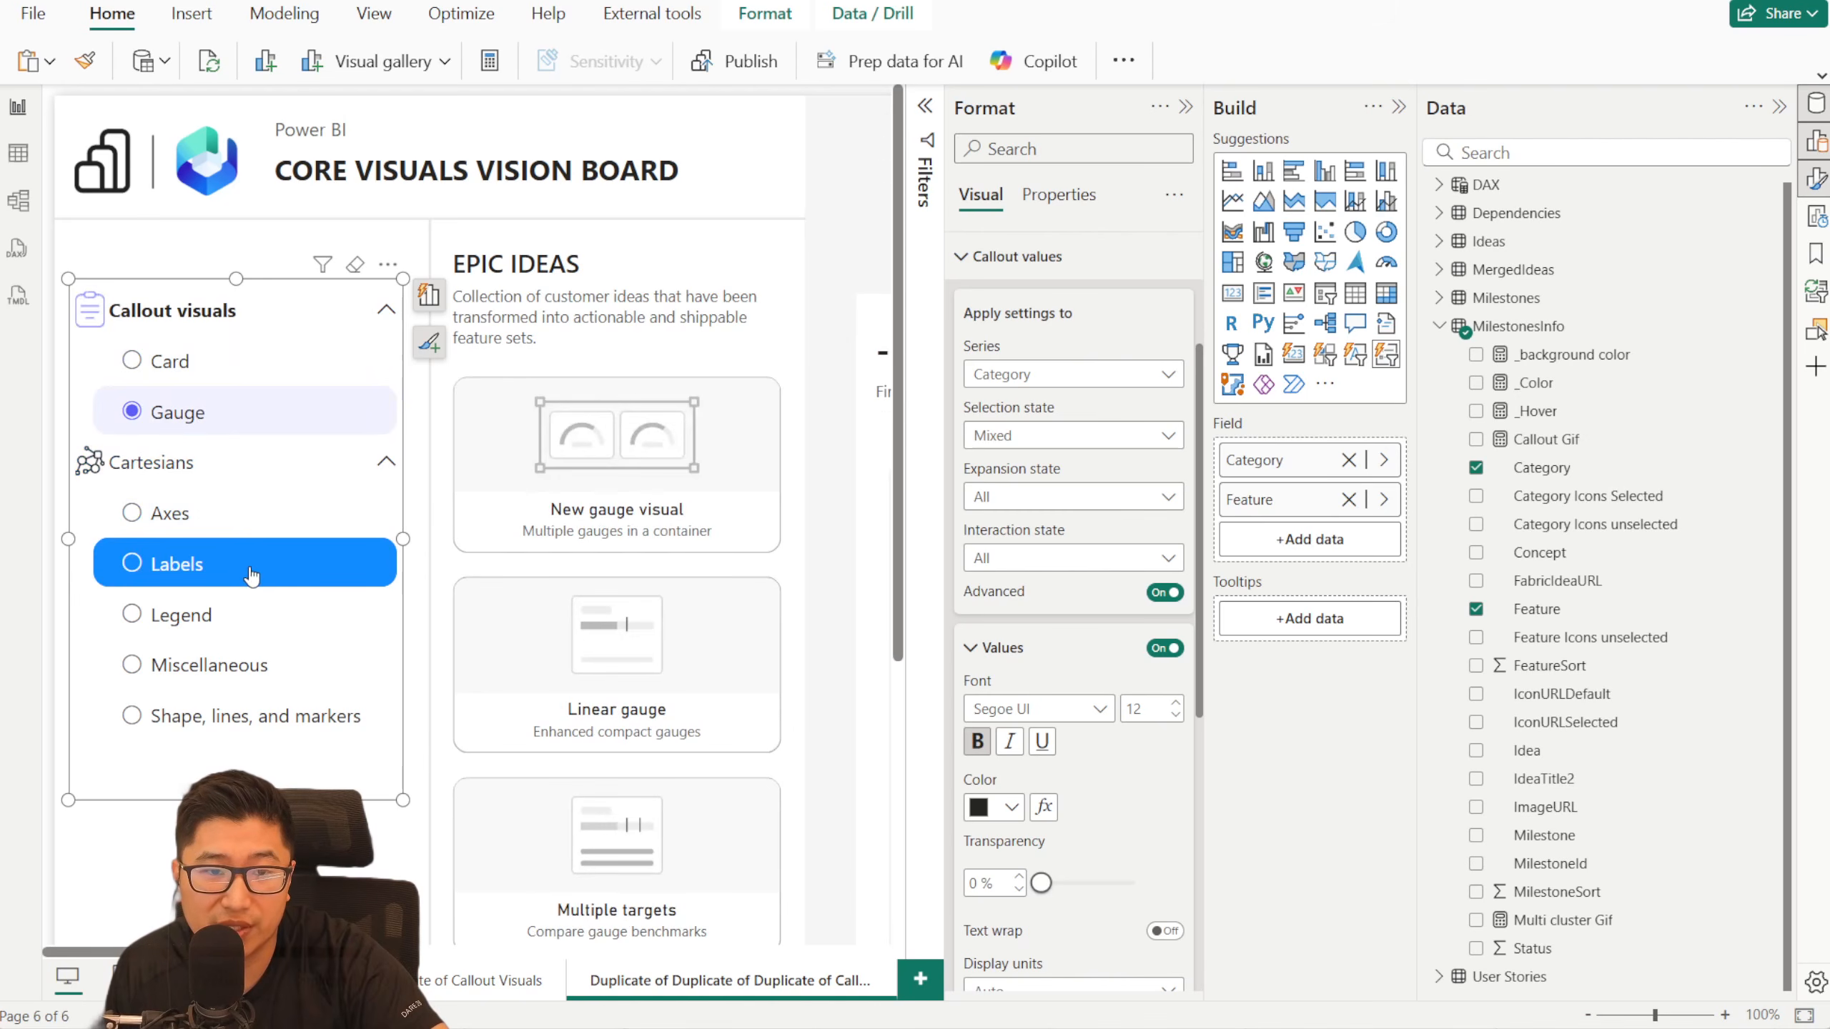
{"action": "left_click", "coordinate": [220, 367]}
{"action": "left_click", "coordinate": [191, 514]}
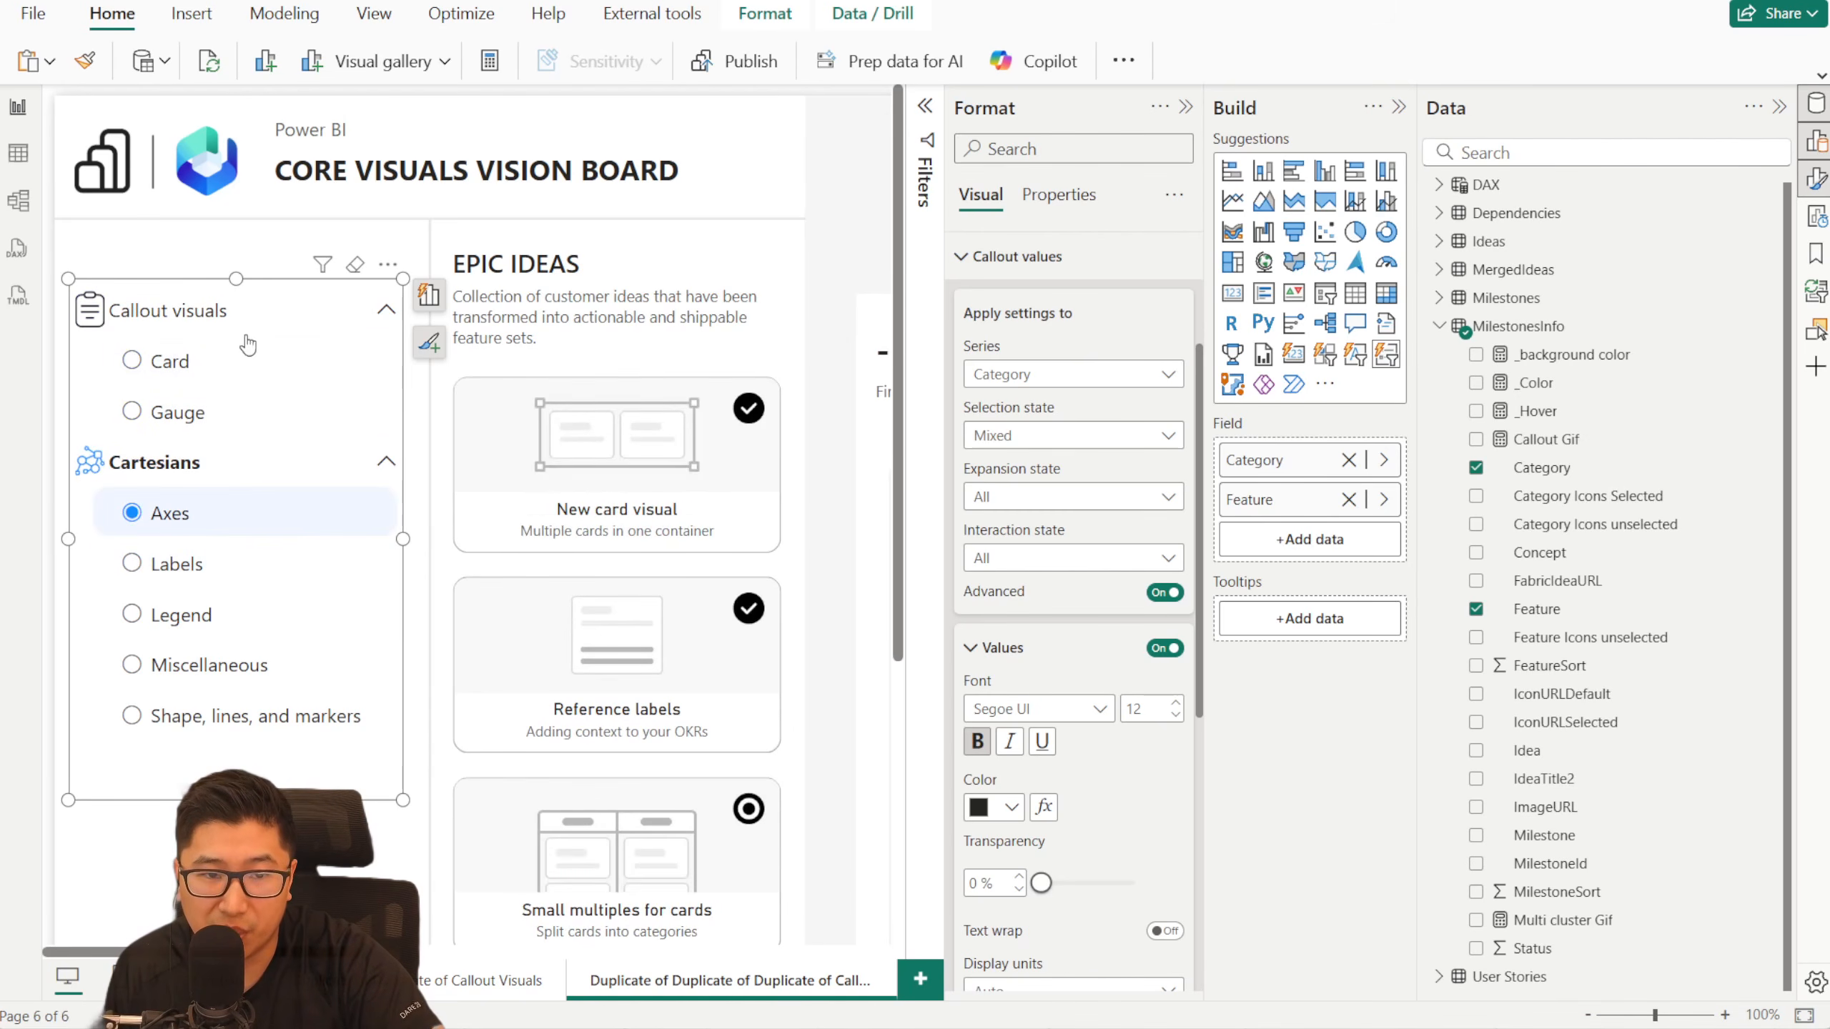
- Collapse and re-expand the Cartesians and Callout visuals categories to test the slicer's hierarchy
{"action": "left_click", "coordinate": [387, 462]}
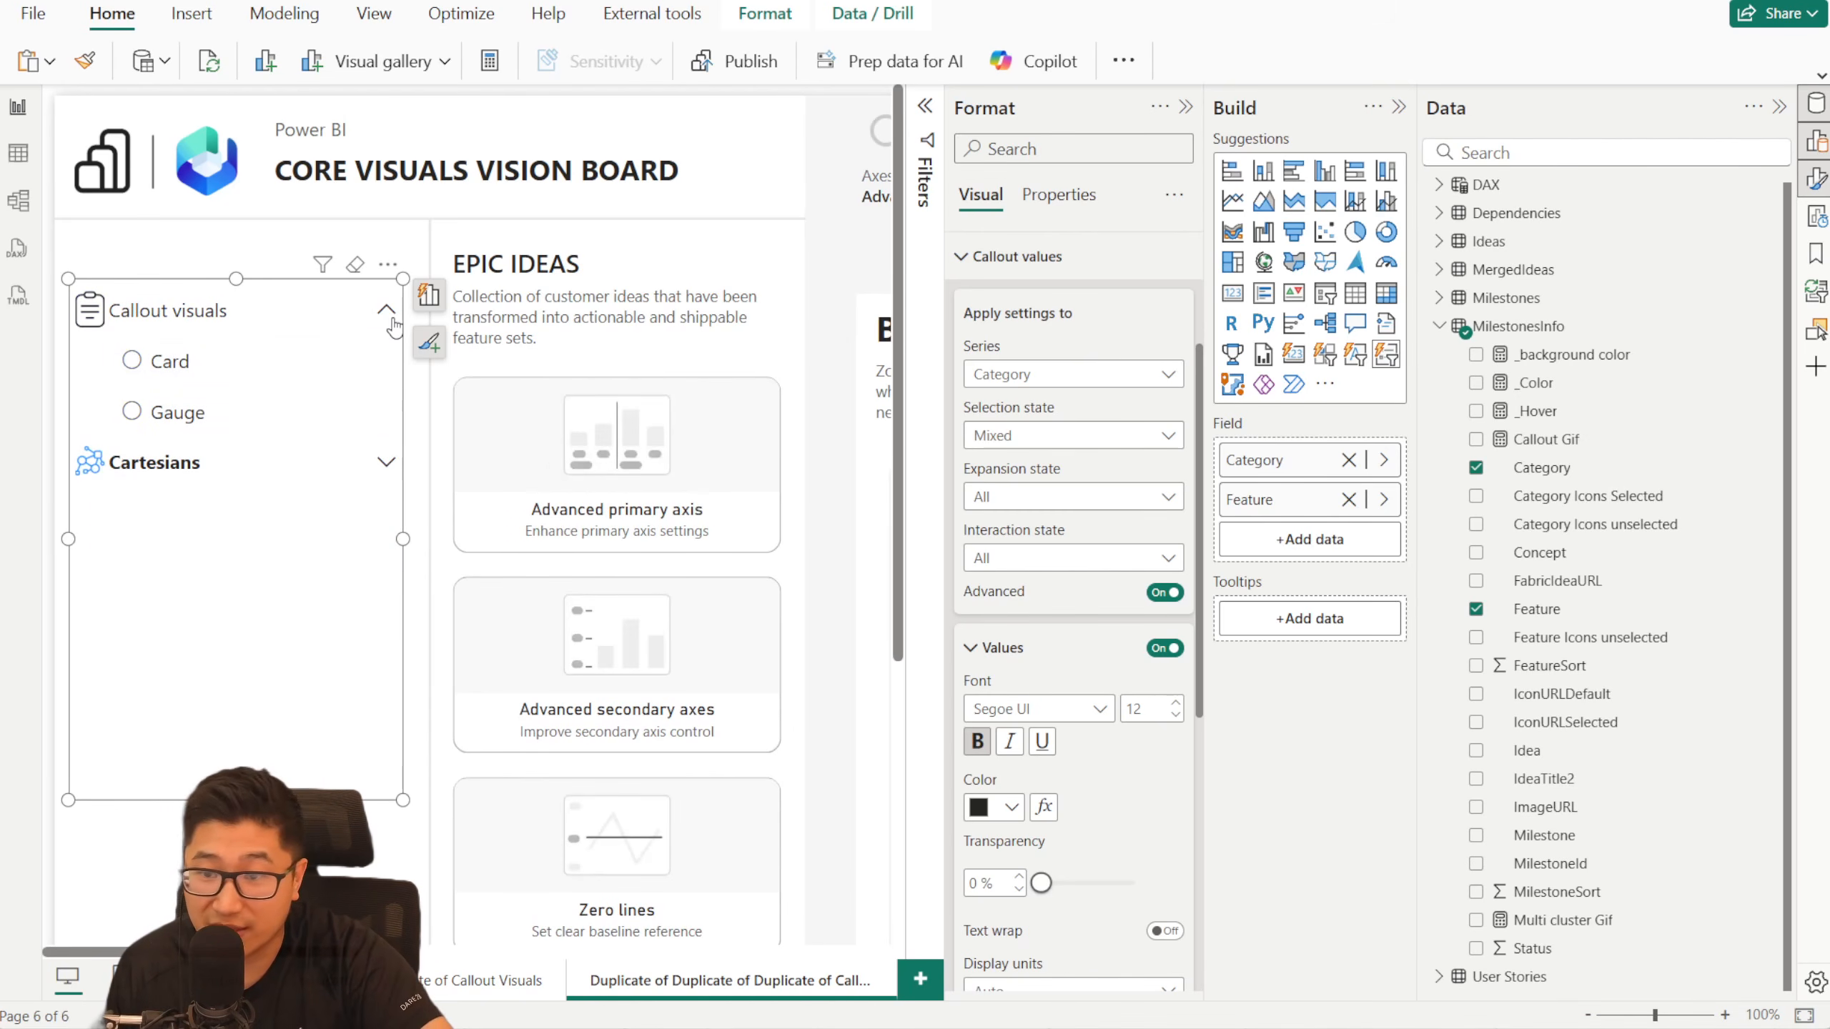
{"action": "left_click", "coordinate": [389, 319]}
{"action": "left_click", "coordinate": [389, 319]}
{"action": "left_click", "coordinate": [387, 461]}
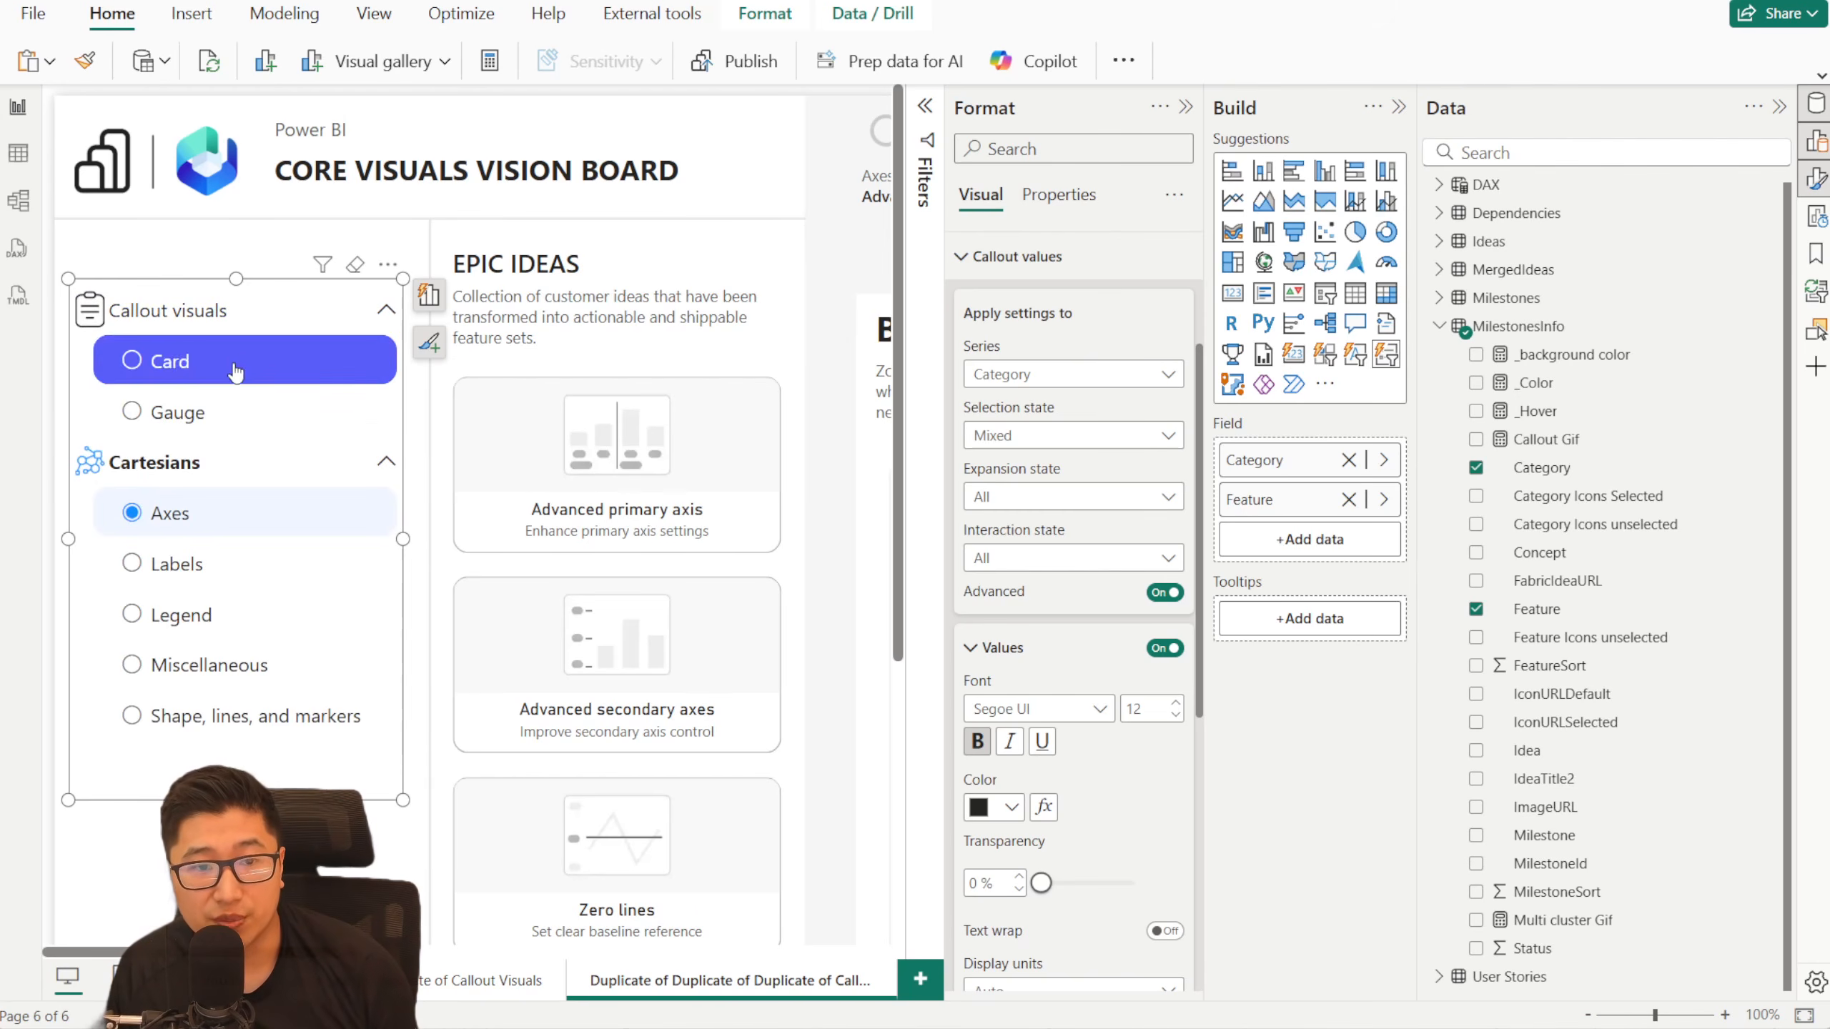
- Compare the category icons and bold text by switching between Card, Axes, Labels and Gauge, ending on the Card feature
{"action": "left_click", "coordinate": [236, 368]}
{"action": "left_click", "coordinate": [216, 514]}
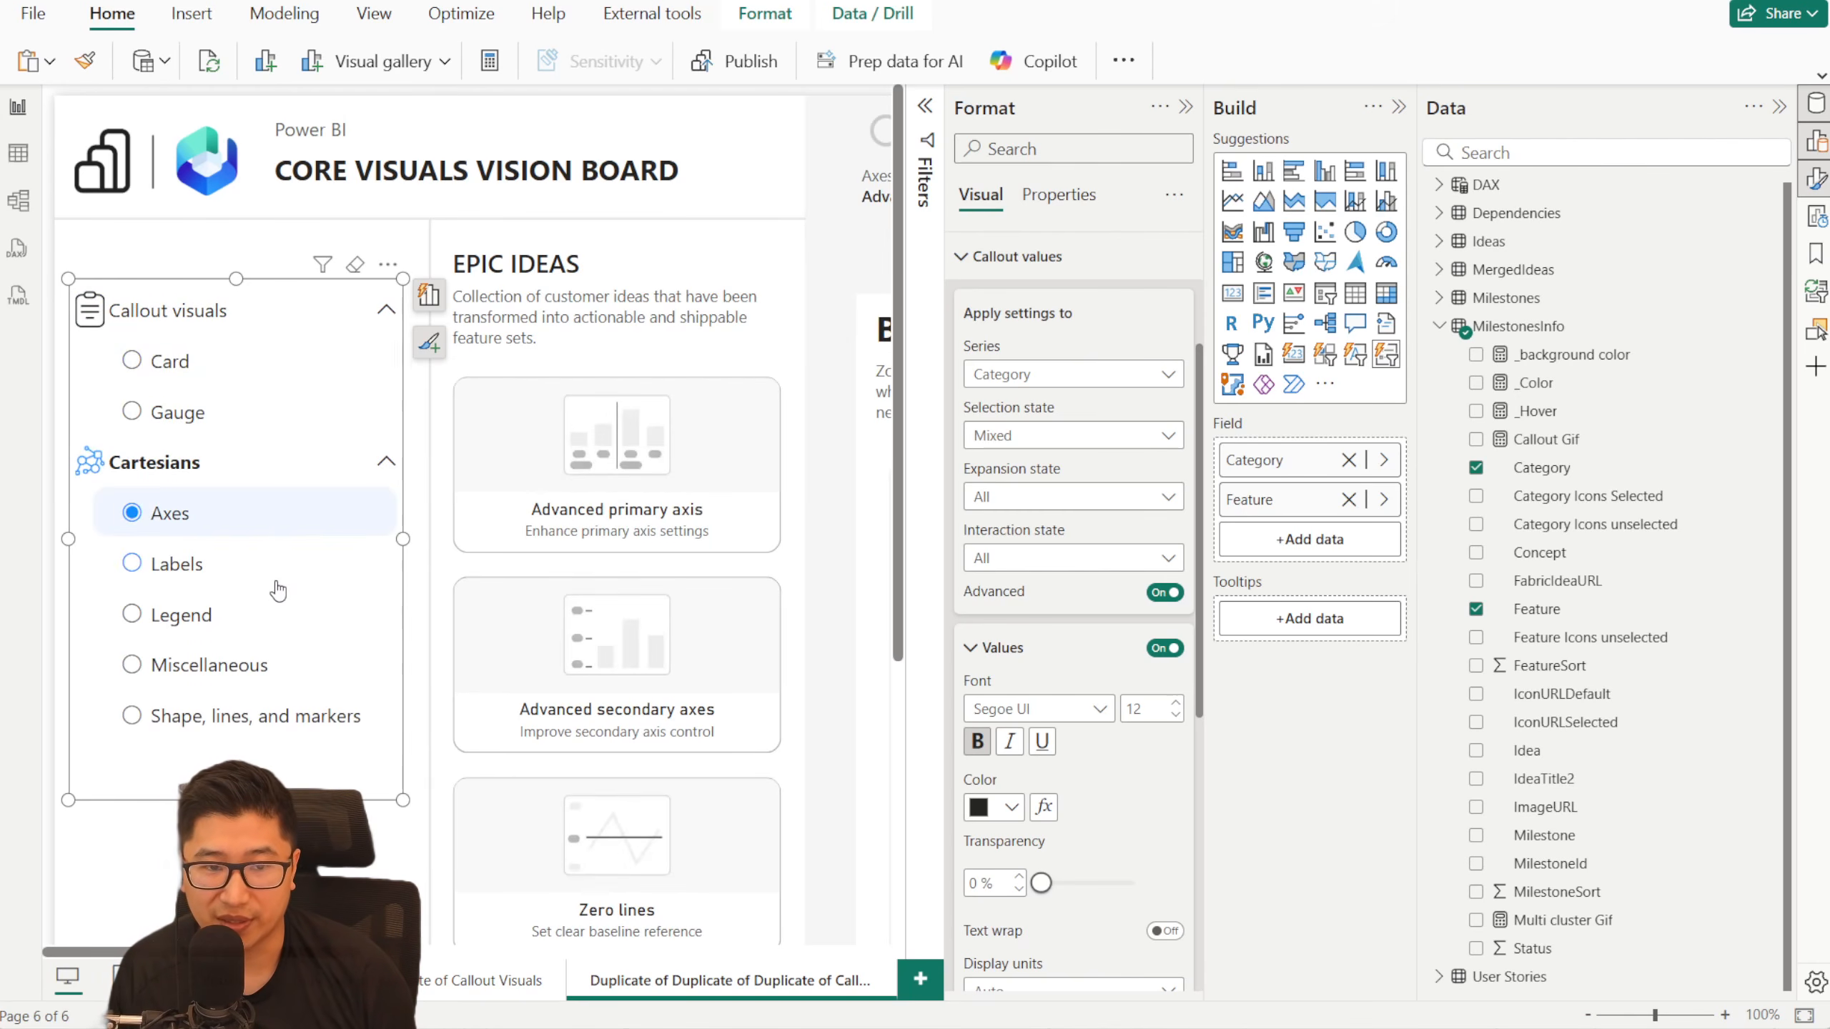
{"action": "left_click", "coordinate": [274, 566]}
{"action": "left_click", "coordinate": [288, 412]}
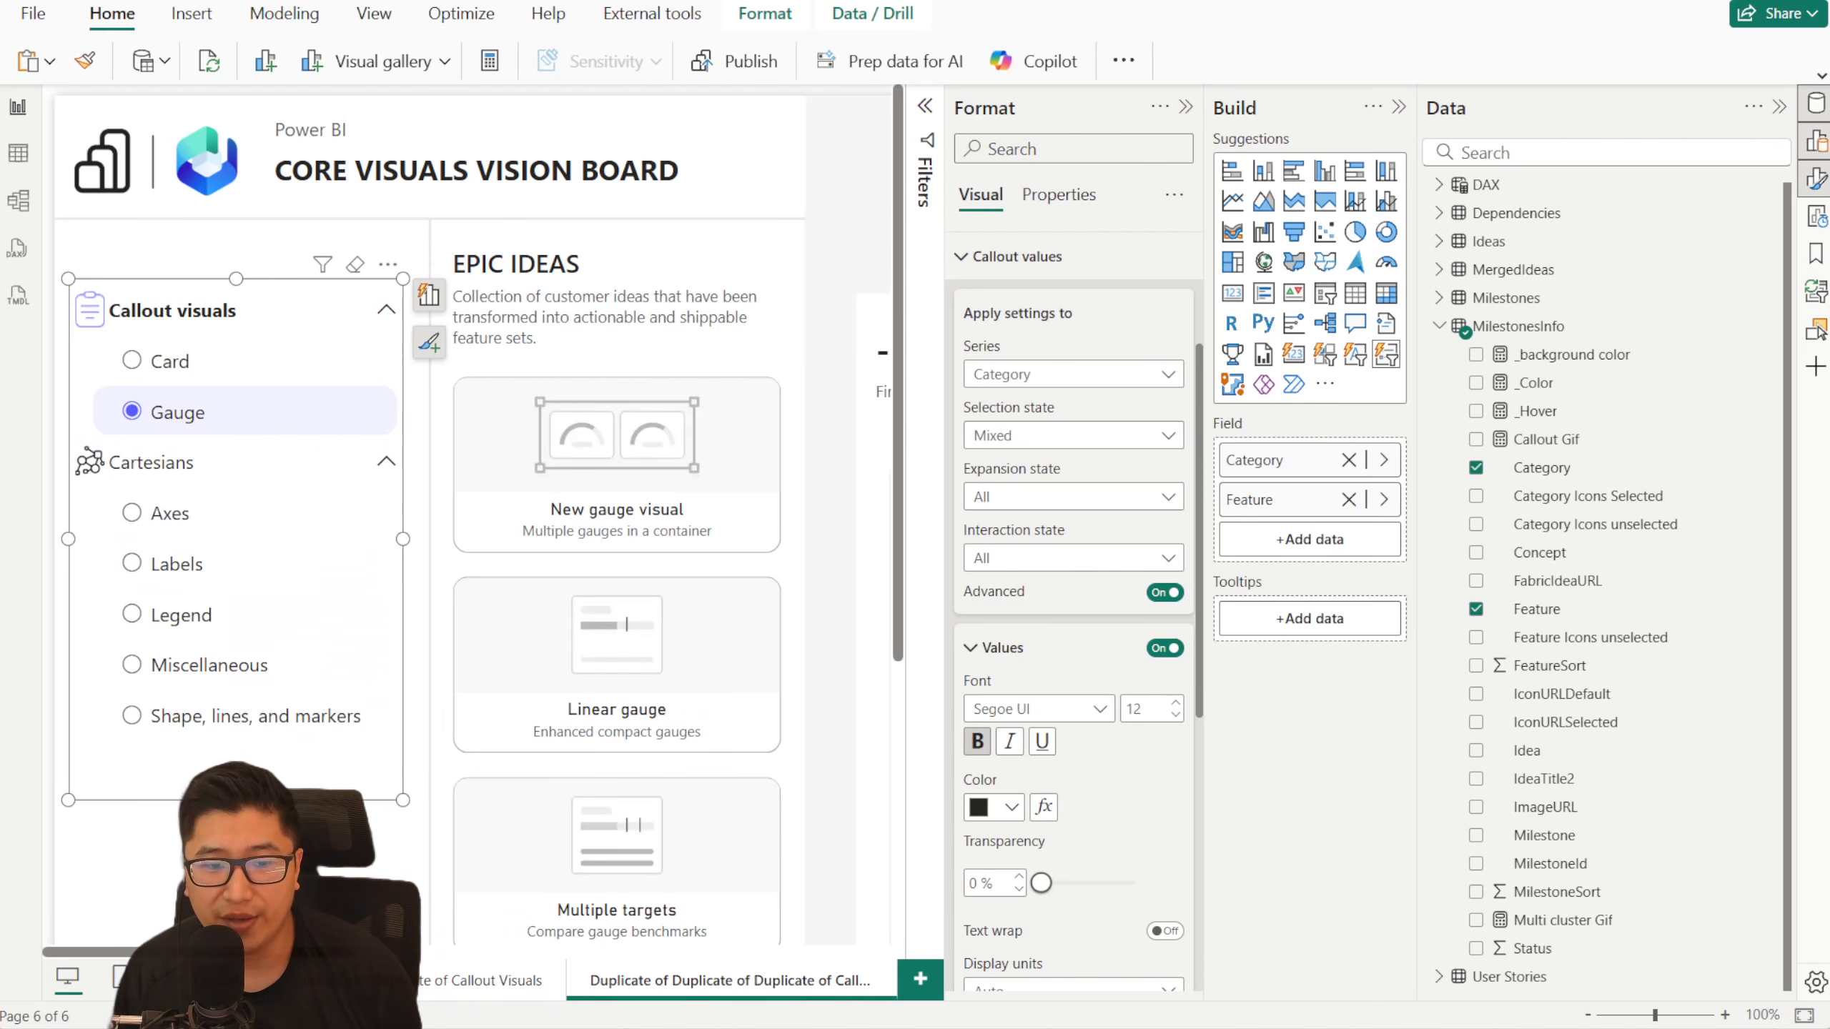
{"action": "left_click", "coordinate": [160, 979]}
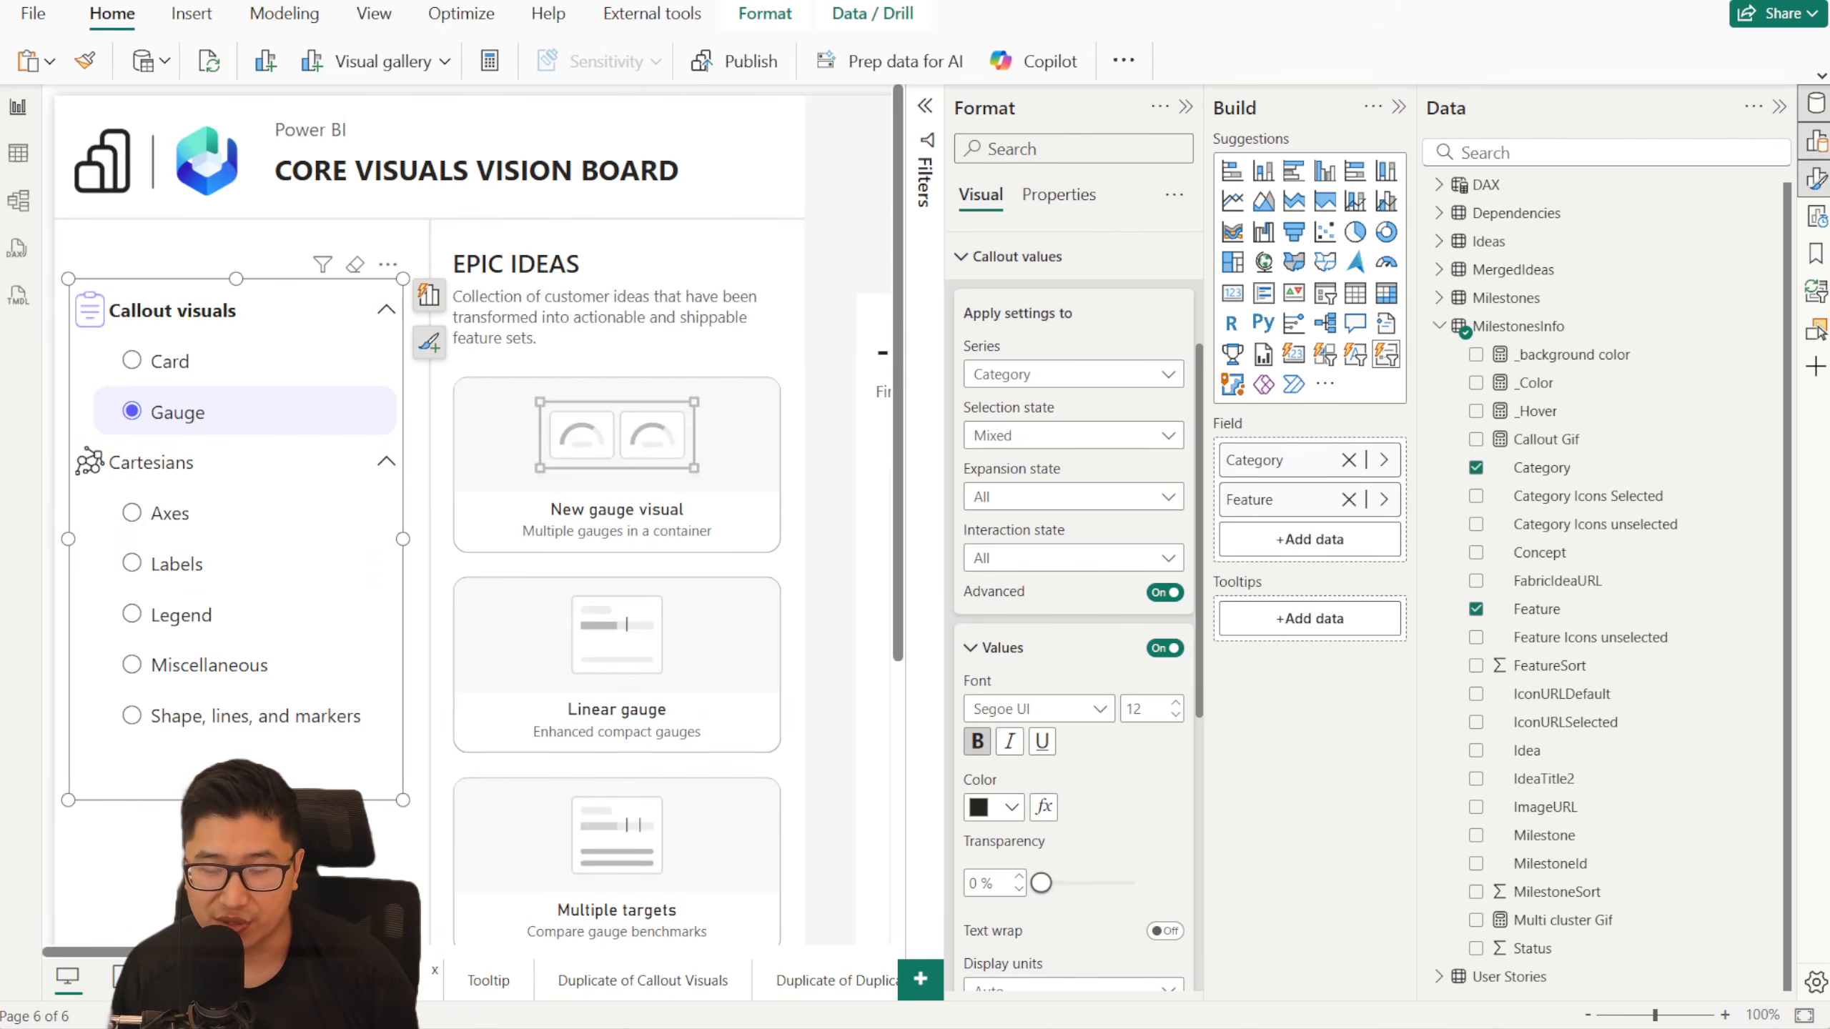
{"action": "left_click", "coordinate": [189, 978]}
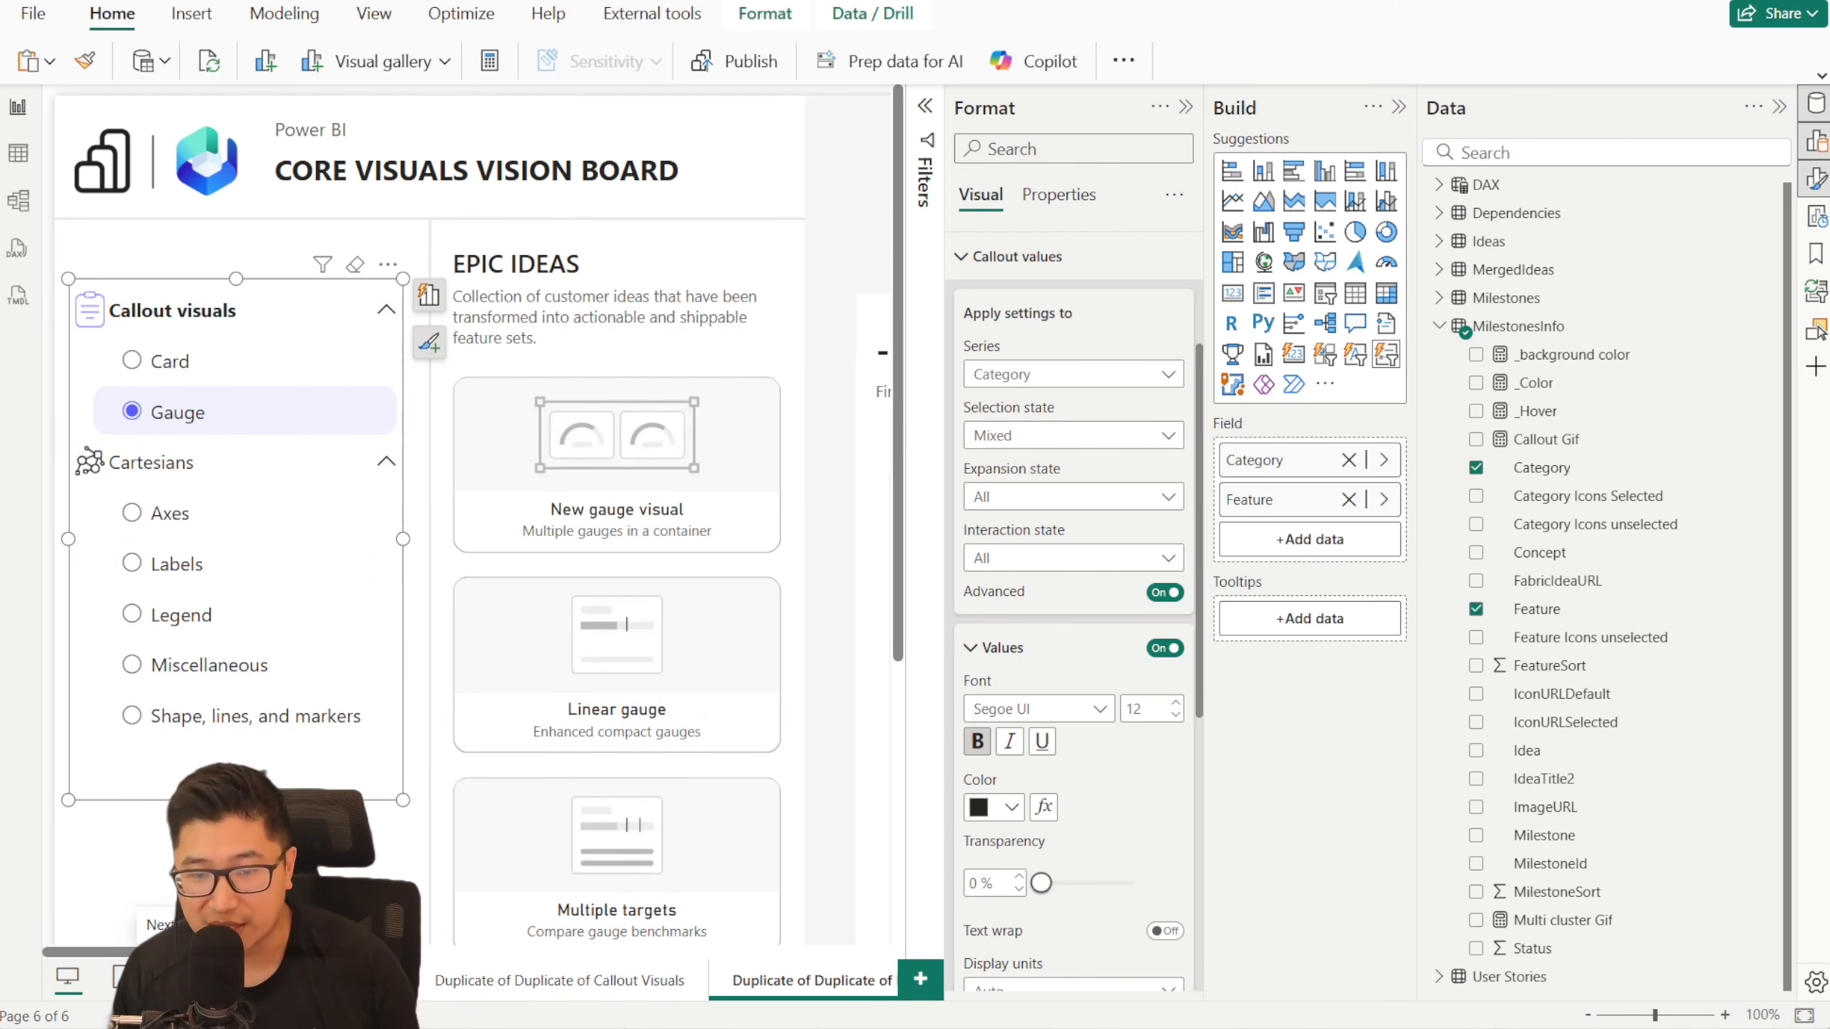
{"action": "left_click", "coordinate": [189, 979]}
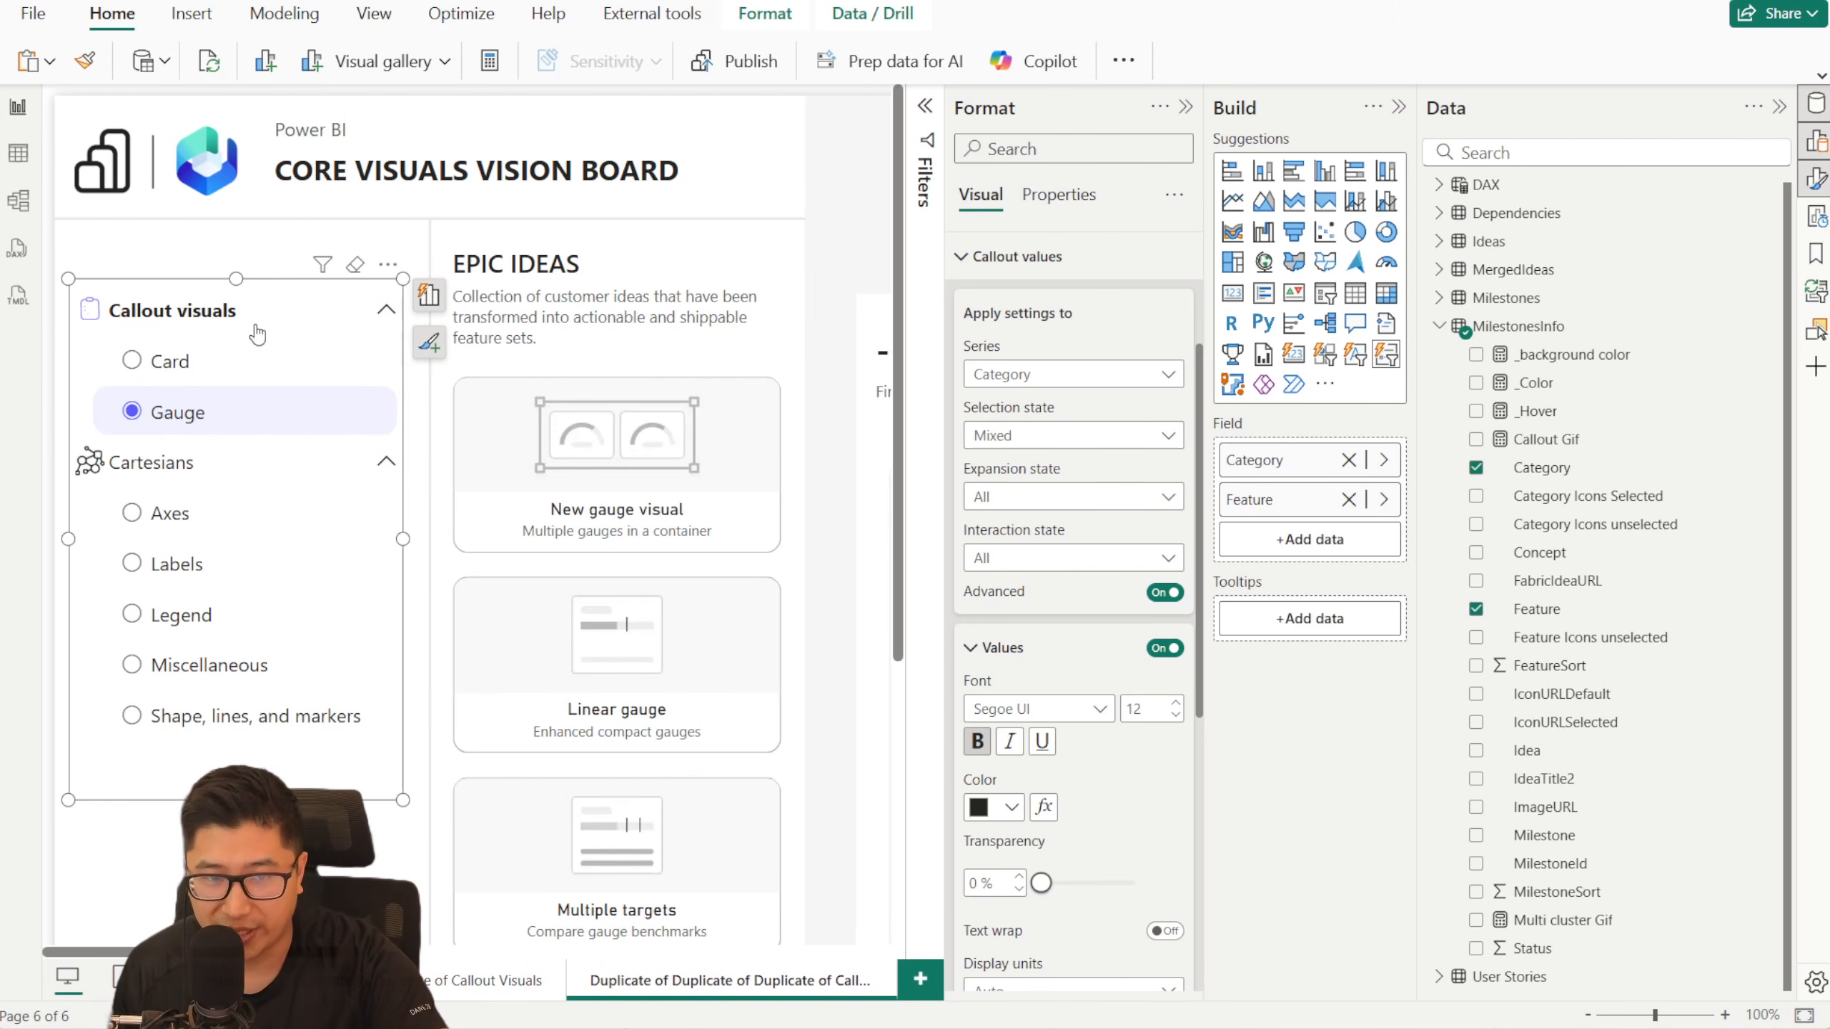
{"action": "left_click", "coordinate": [223, 516]}
{"action": "left_click", "coordinate": [288, 362]}
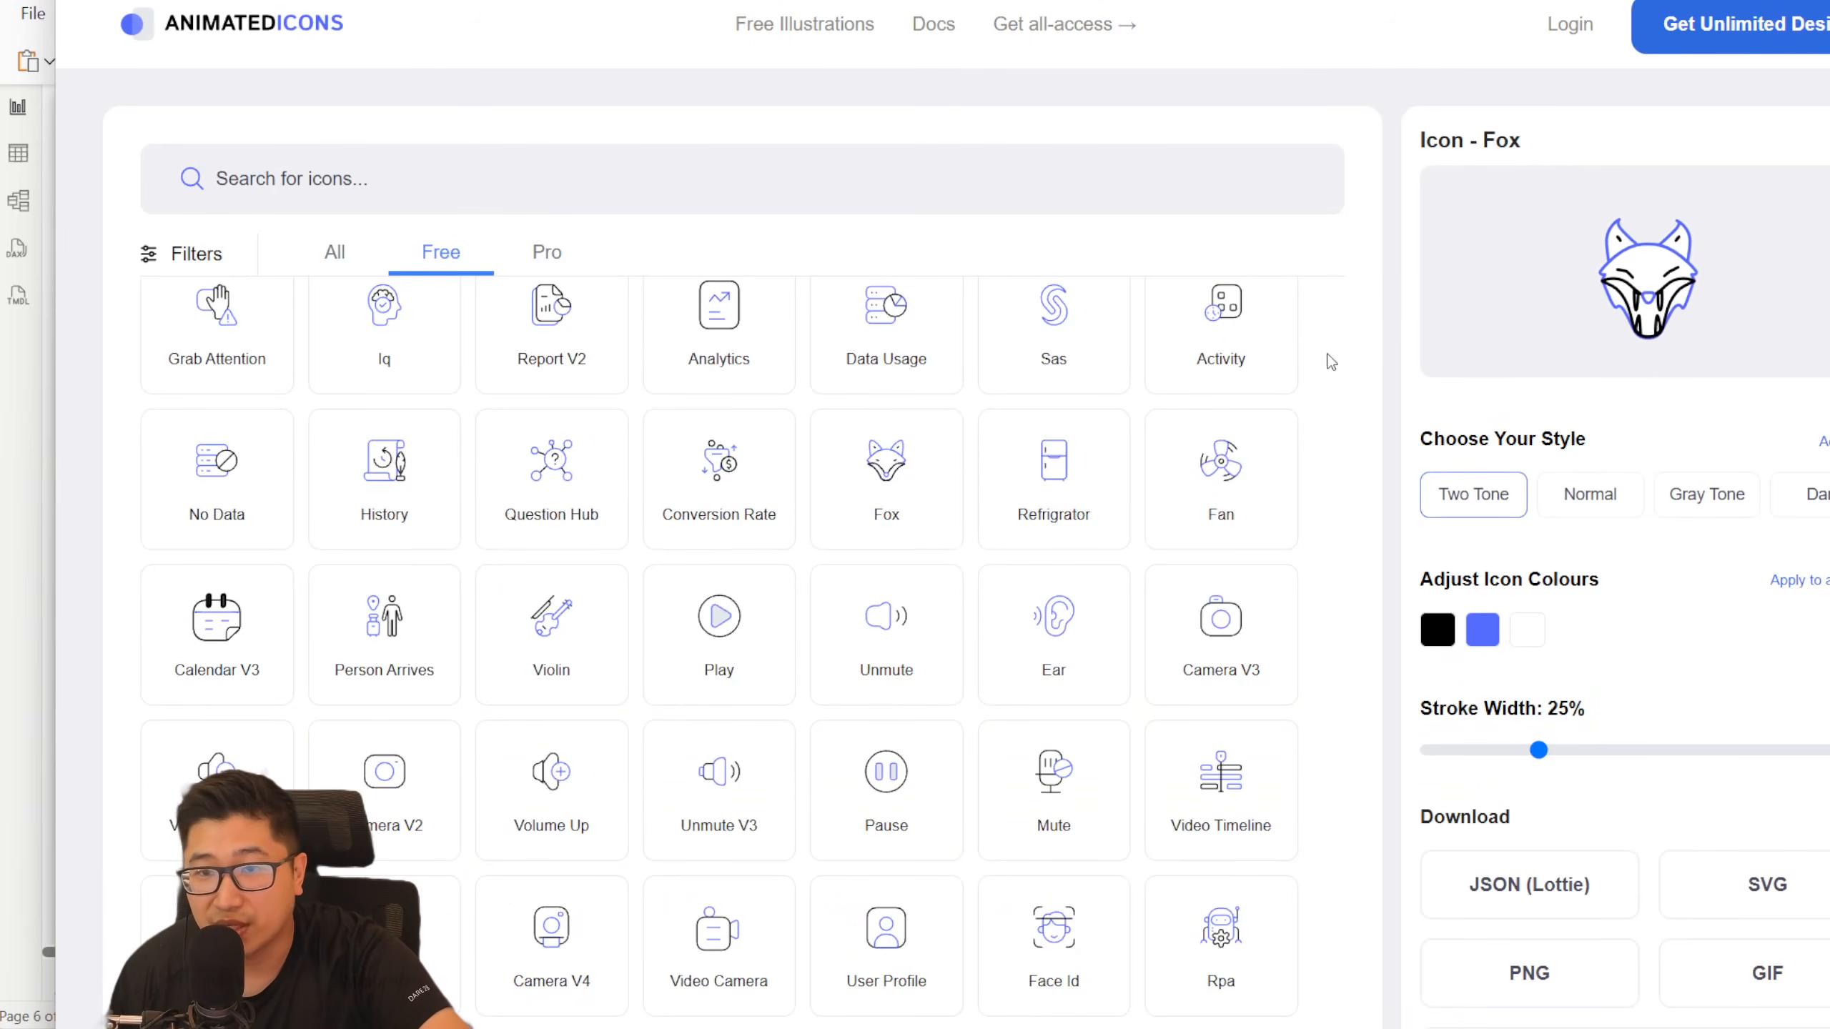
- Browse the free icons on the AnimatedIcons website as a source for hover GIFs, and return to the Power BI report
{"action": "scroll", "coordinate": [1332, 362], "scroll_direction": "up", "scroll_amount": 5}
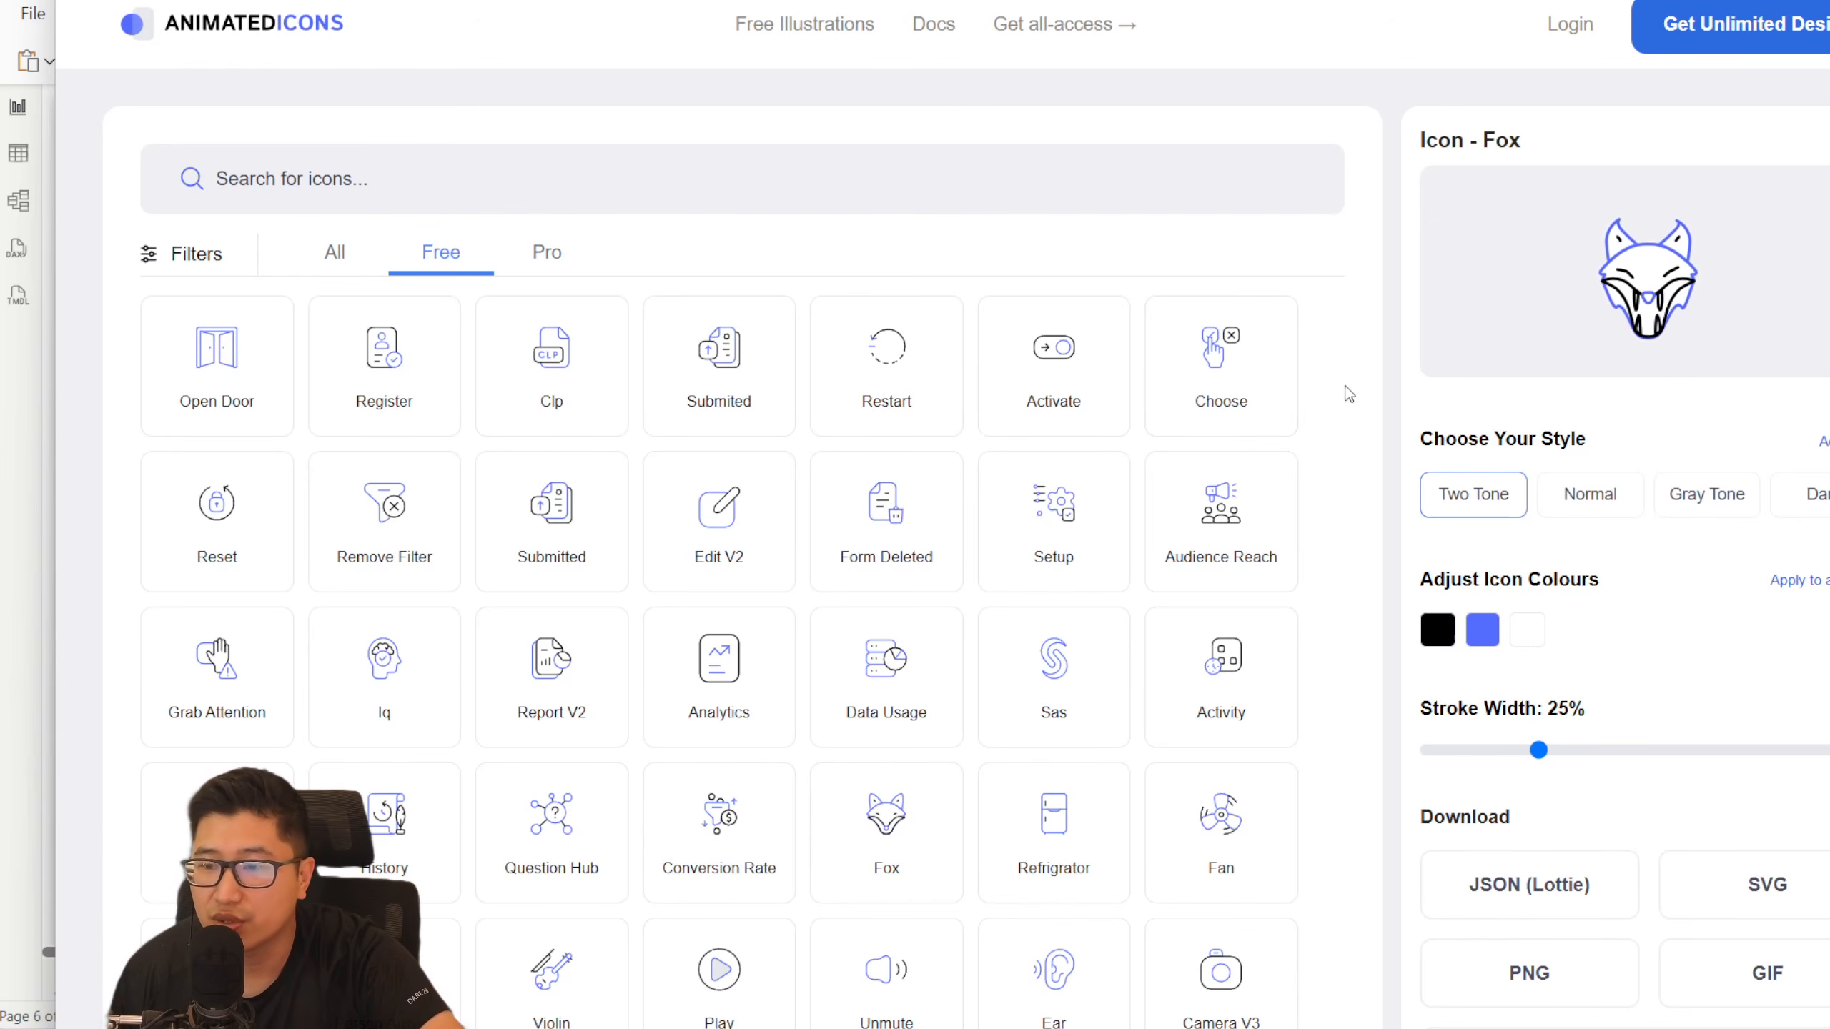
{"action": "scroll", "coordinate": [1349, 395], "scroll_direction": "down", "scroll_amount": 20}
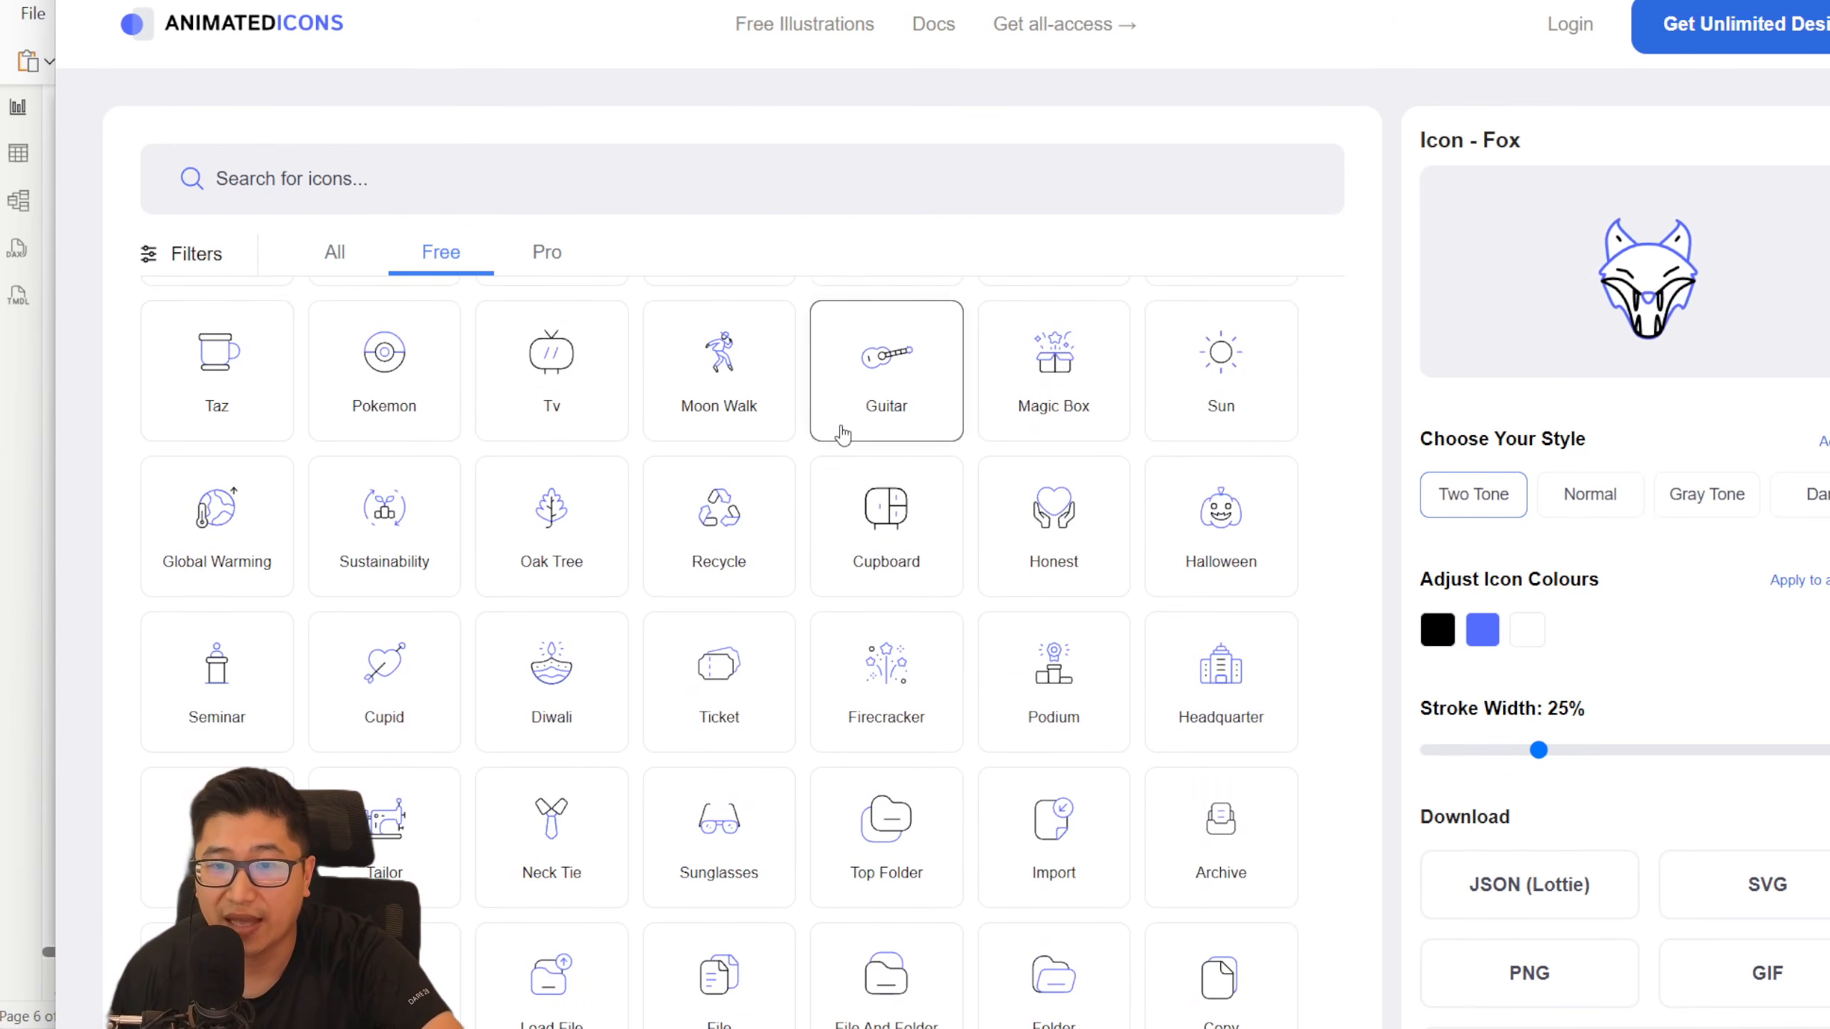
{"action": "left_click", "coordinate": [29, 631]}
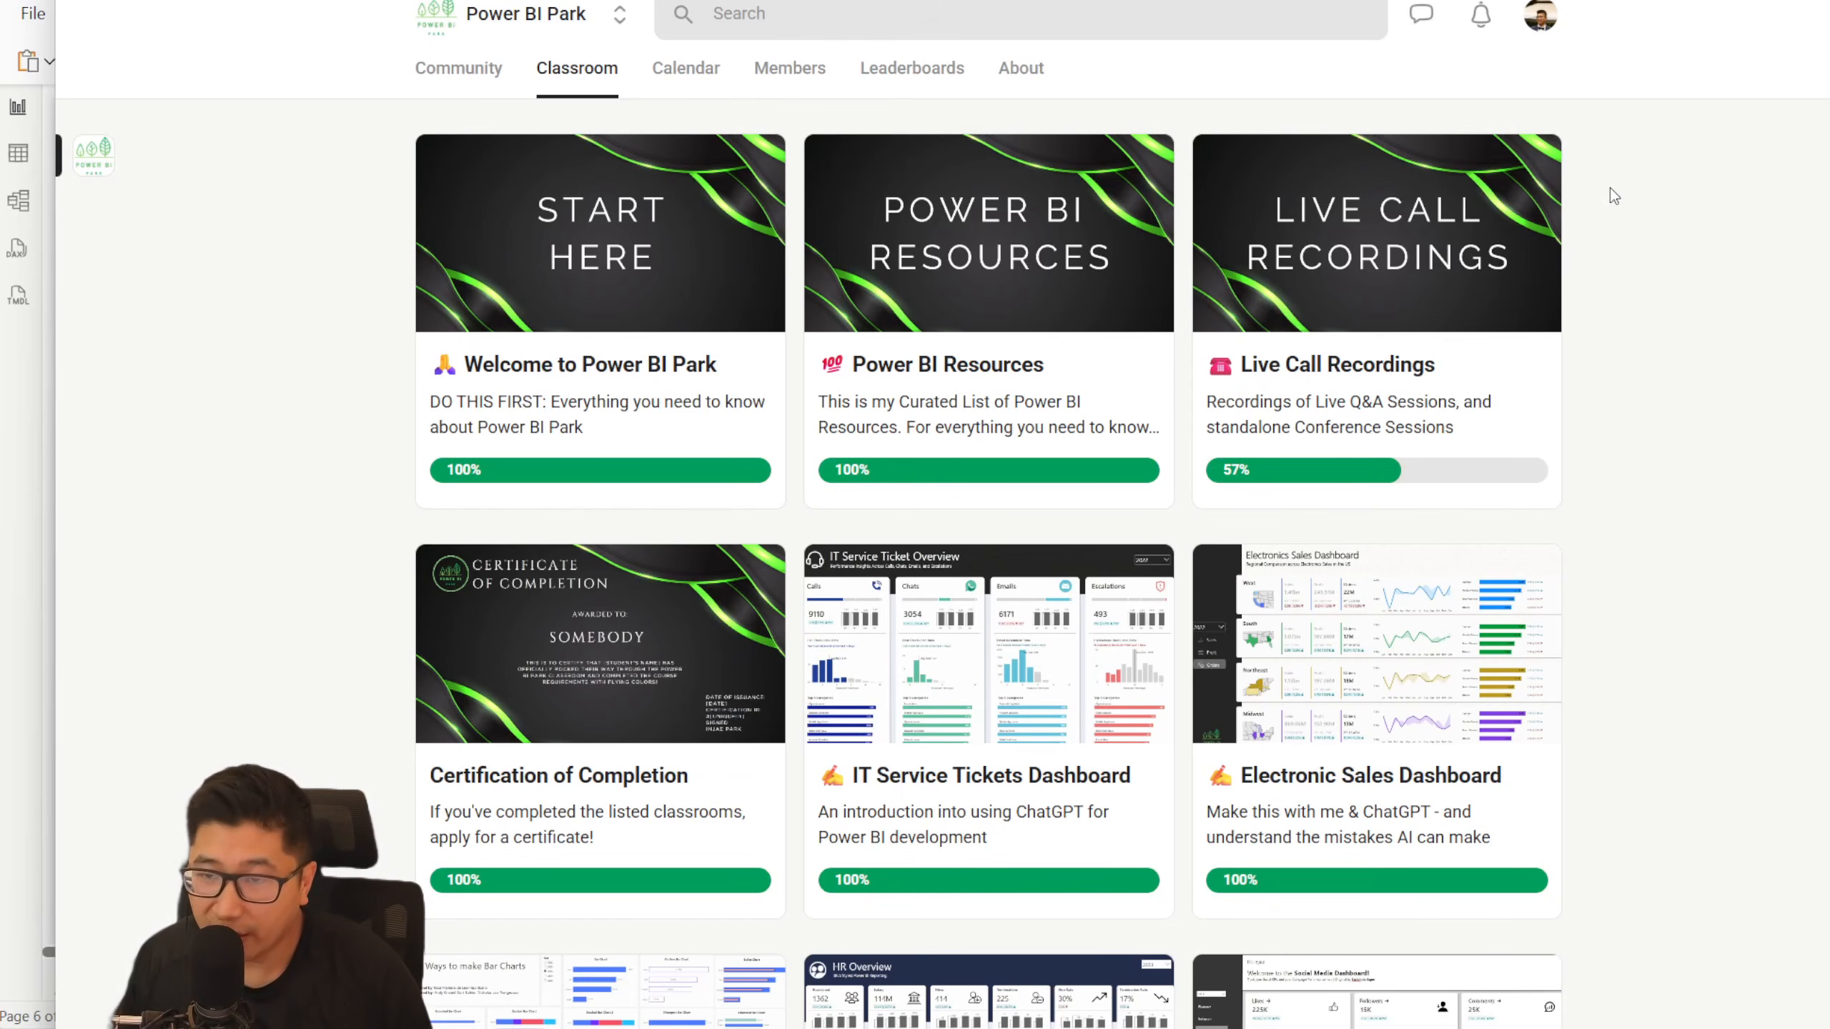
- Switch to the Power BI Park community website and look through the courses in its Classroom
{"action": "scroll", "coordinate": [1610, 189], "scroll_direction": "down", "scroll_amount": 12}
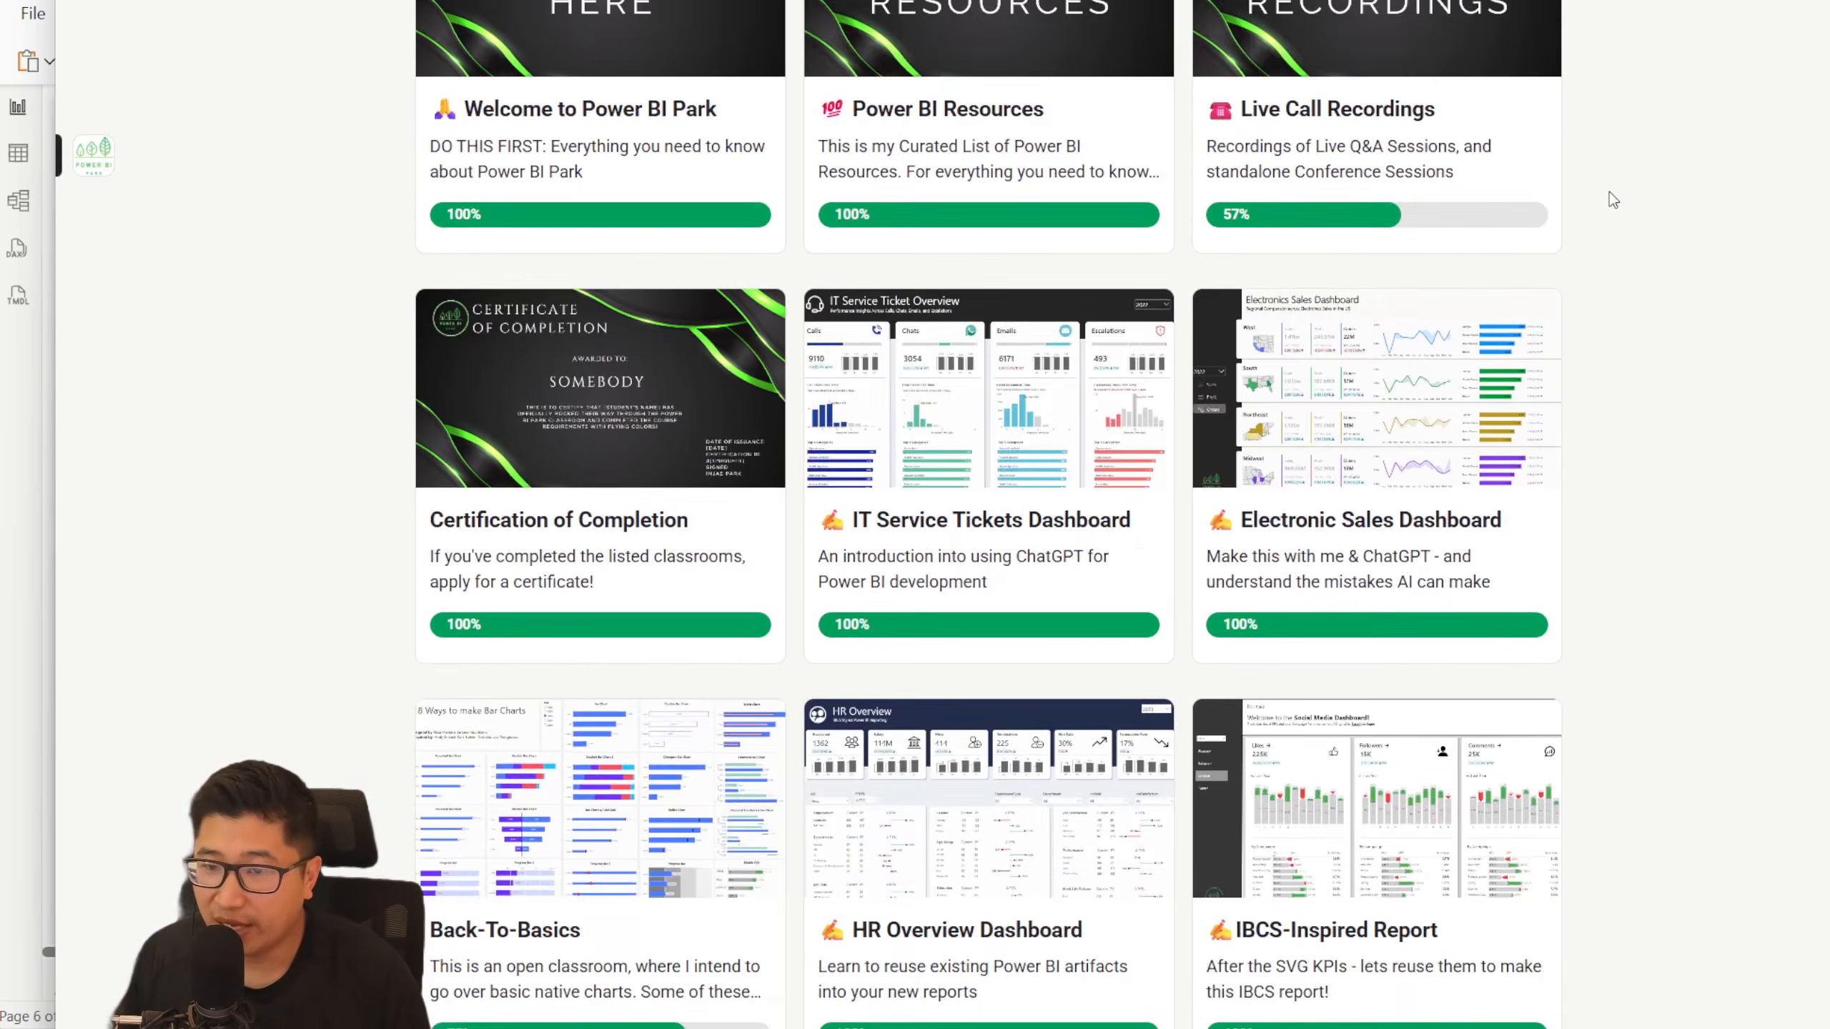
{"action": "scroll", "coordinate": [1611, 200], "scroll_direction": "down", "scroll_amount": 10}
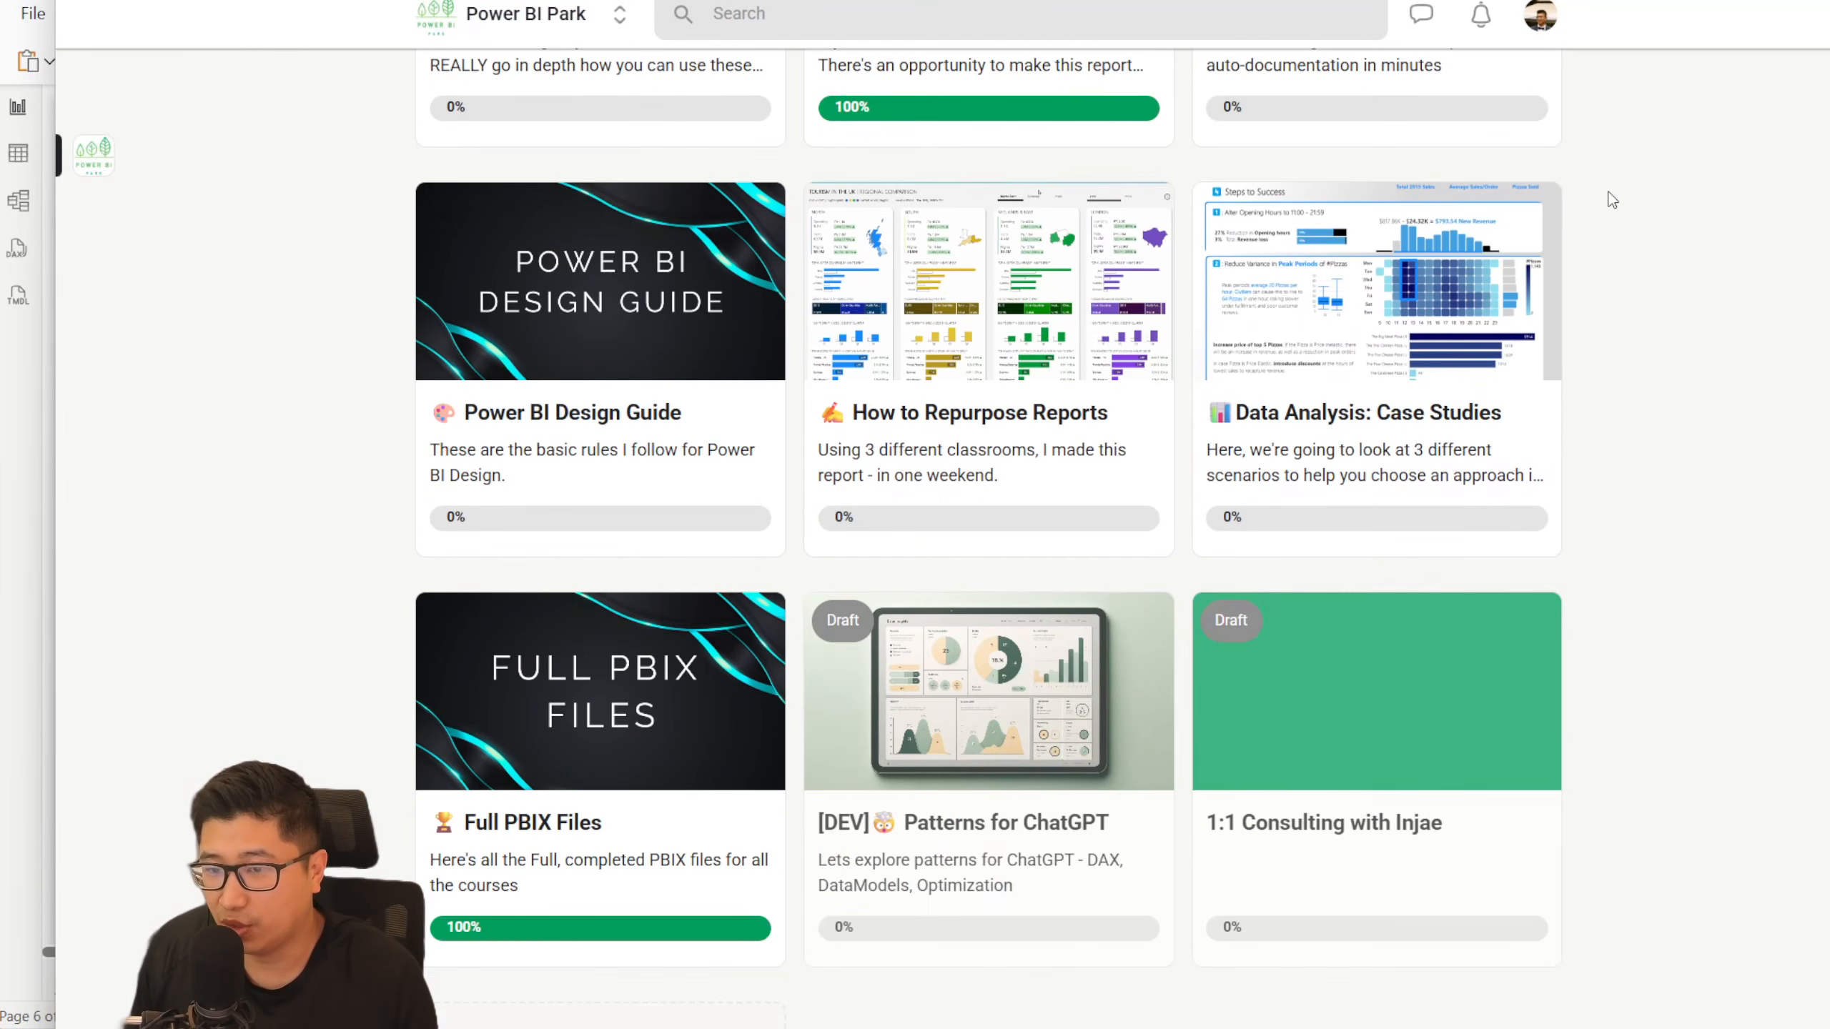
{"action": "scroll", "coordinate": [1620, 198], "scroll_direction": "up", "scroll_amount": 5}
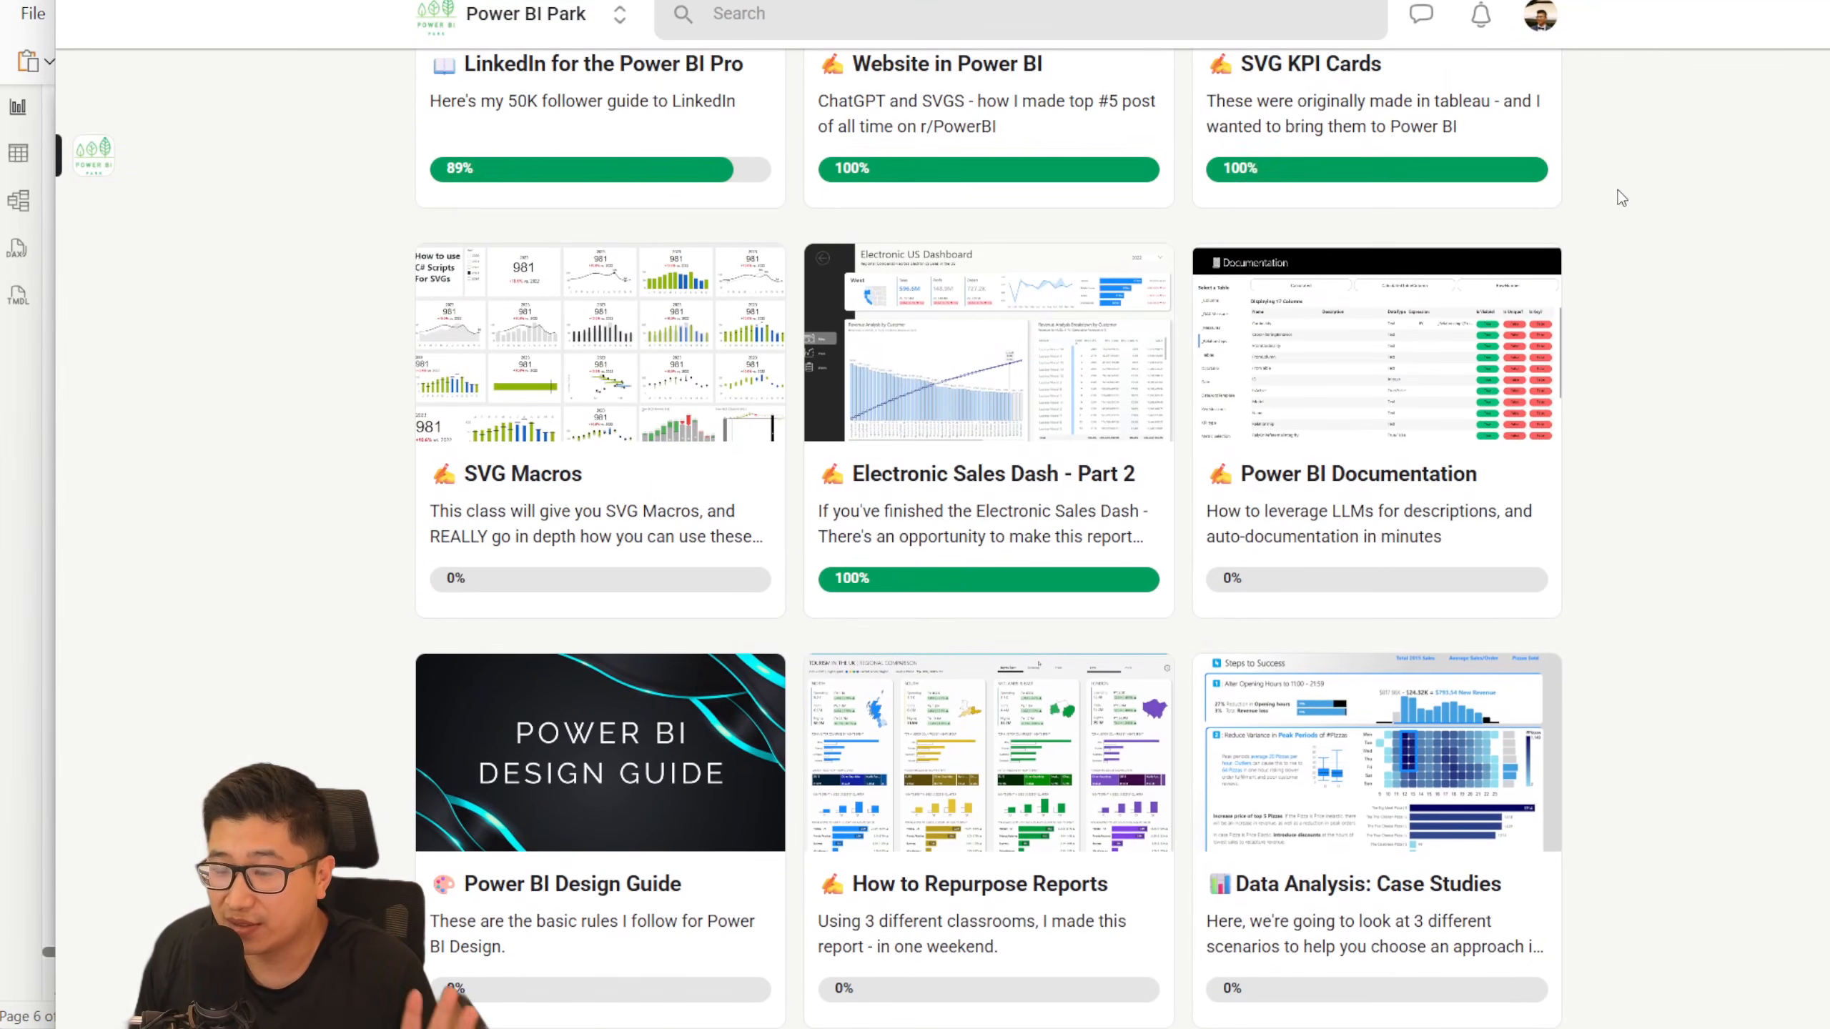
{"action": "scroll", "coordinate": [1633, 209], "scroll_direction": "up", "scroll_amount": 14}
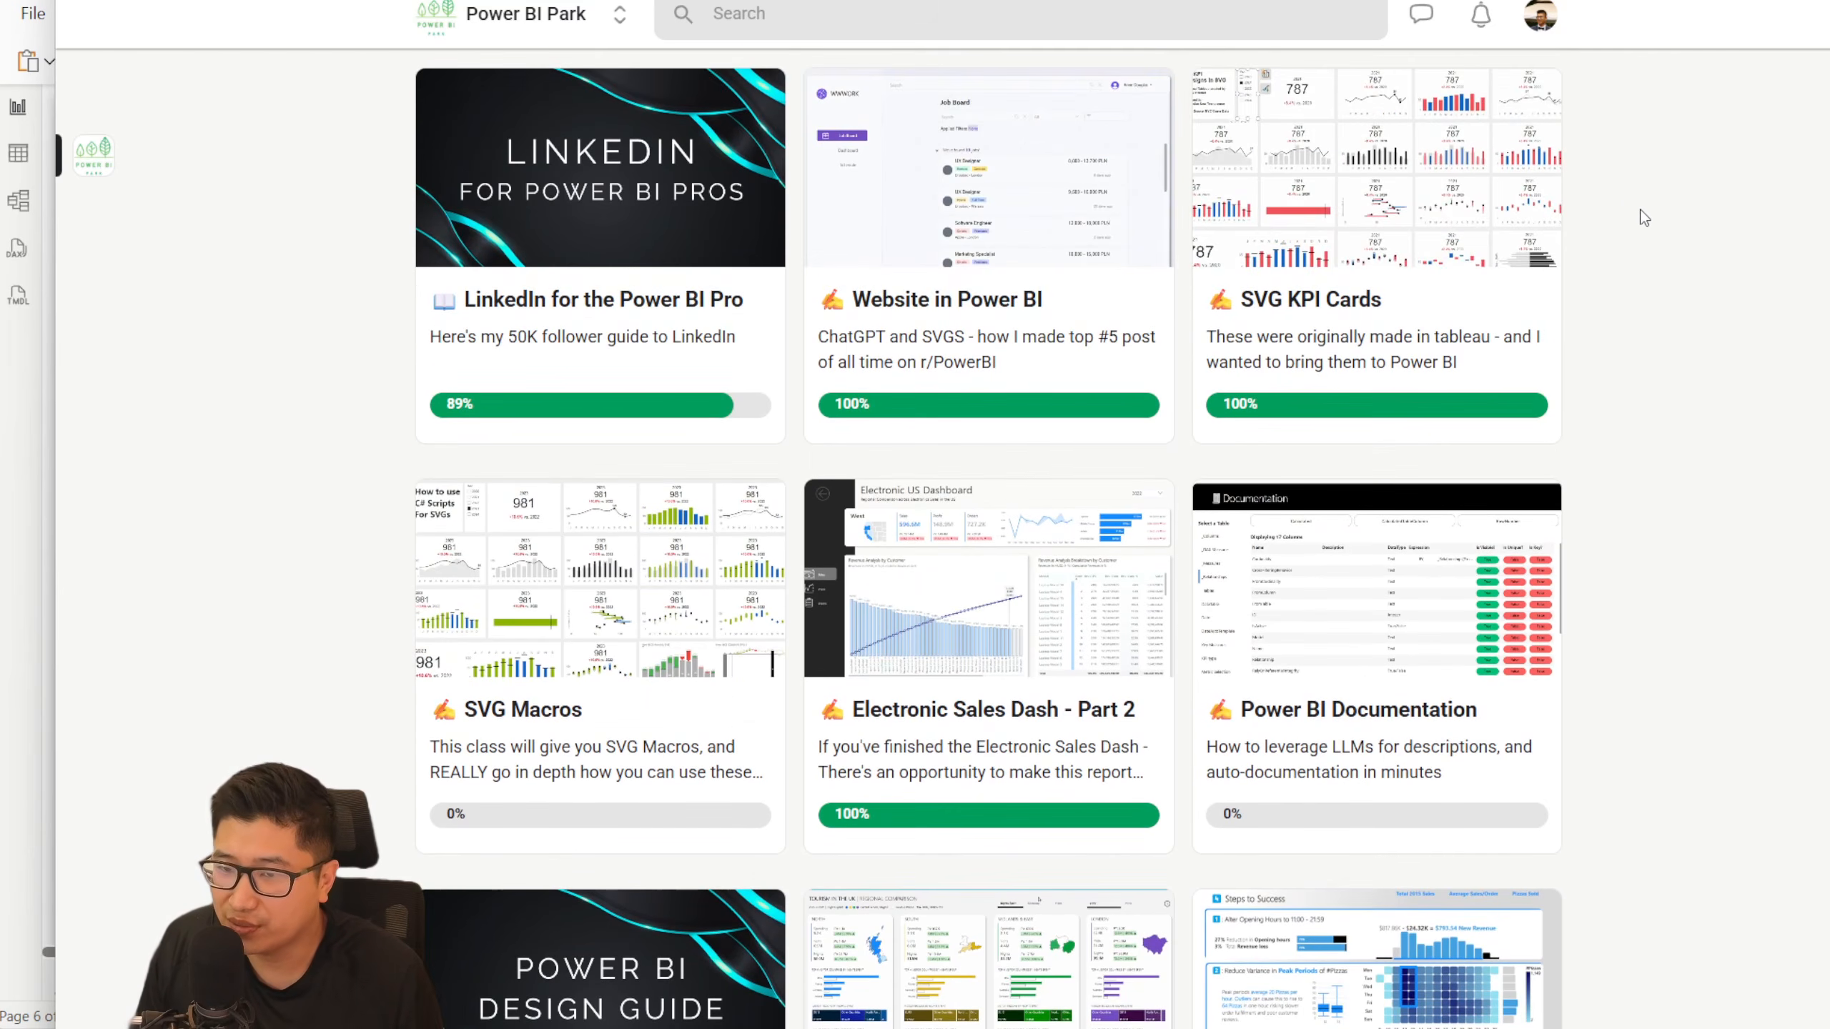
{"action": "scroll", "coordinate": [1649, 215], "scroll_direction": "up", "scroll_amount": 3}
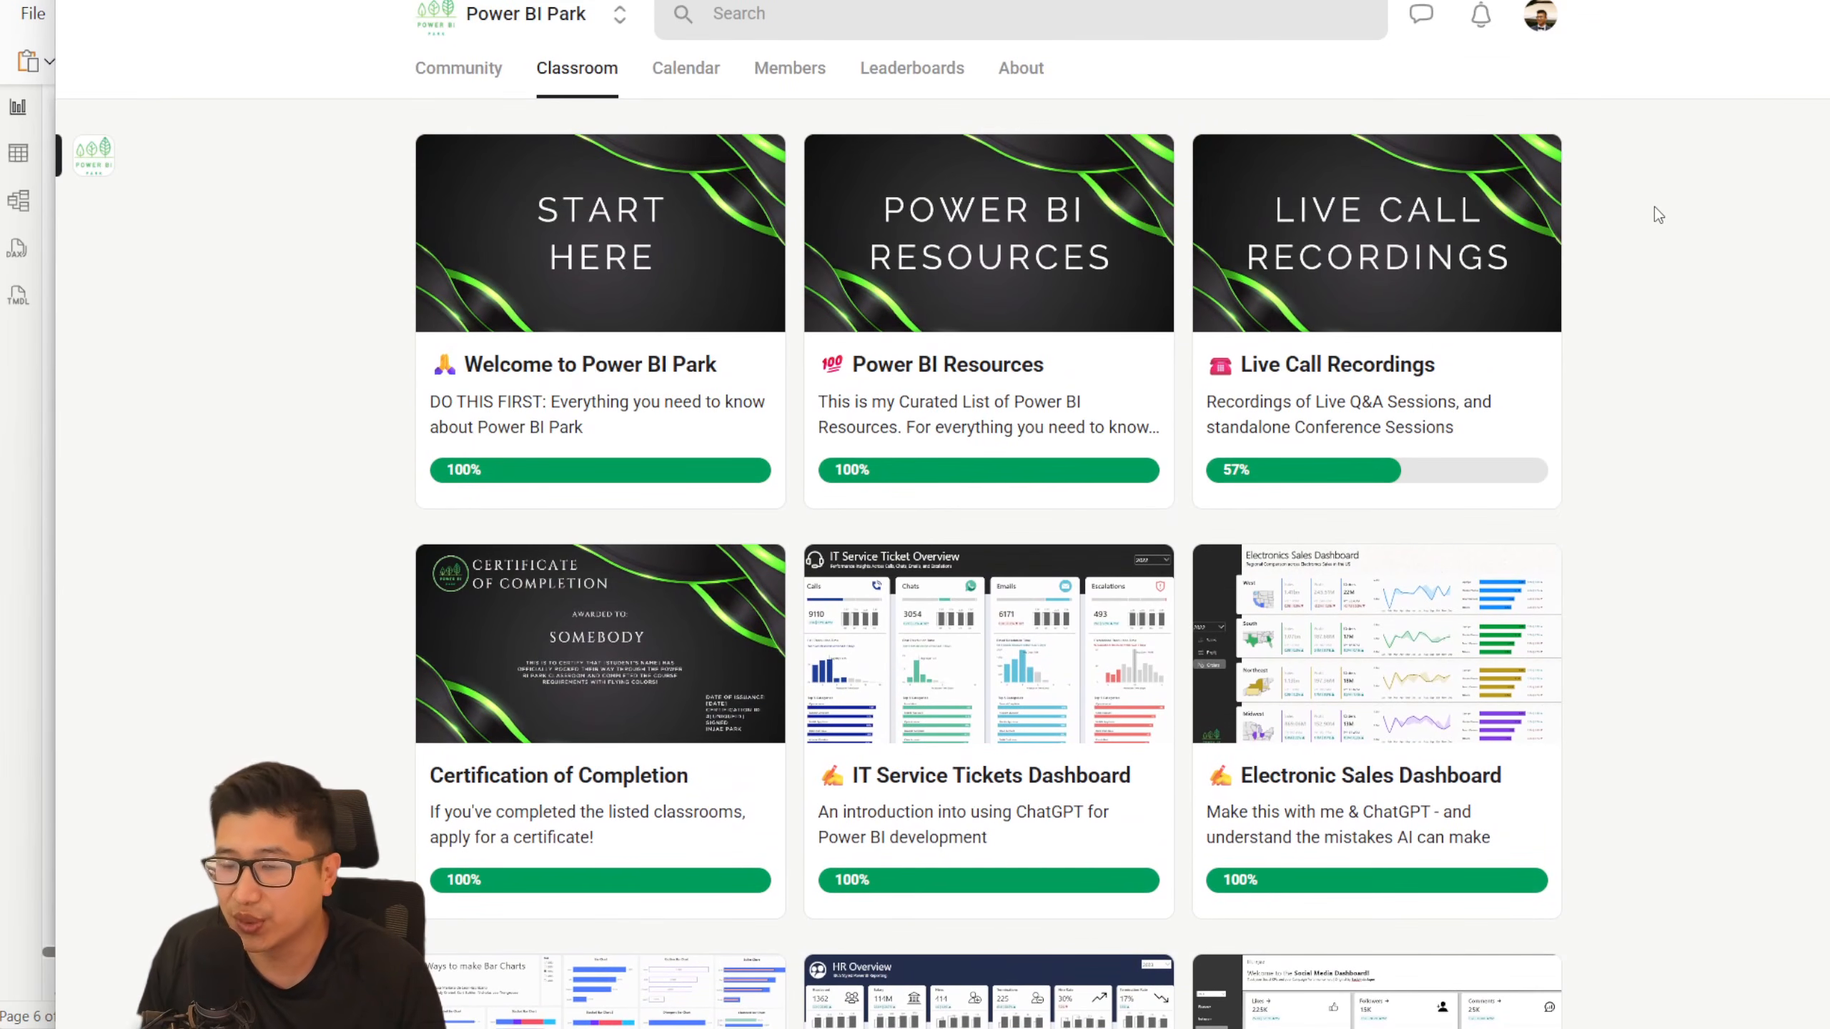
{"action": "scroll", "coordinate": [1687, 221], "scroll_direction": "down", "scroll_amount": 9}
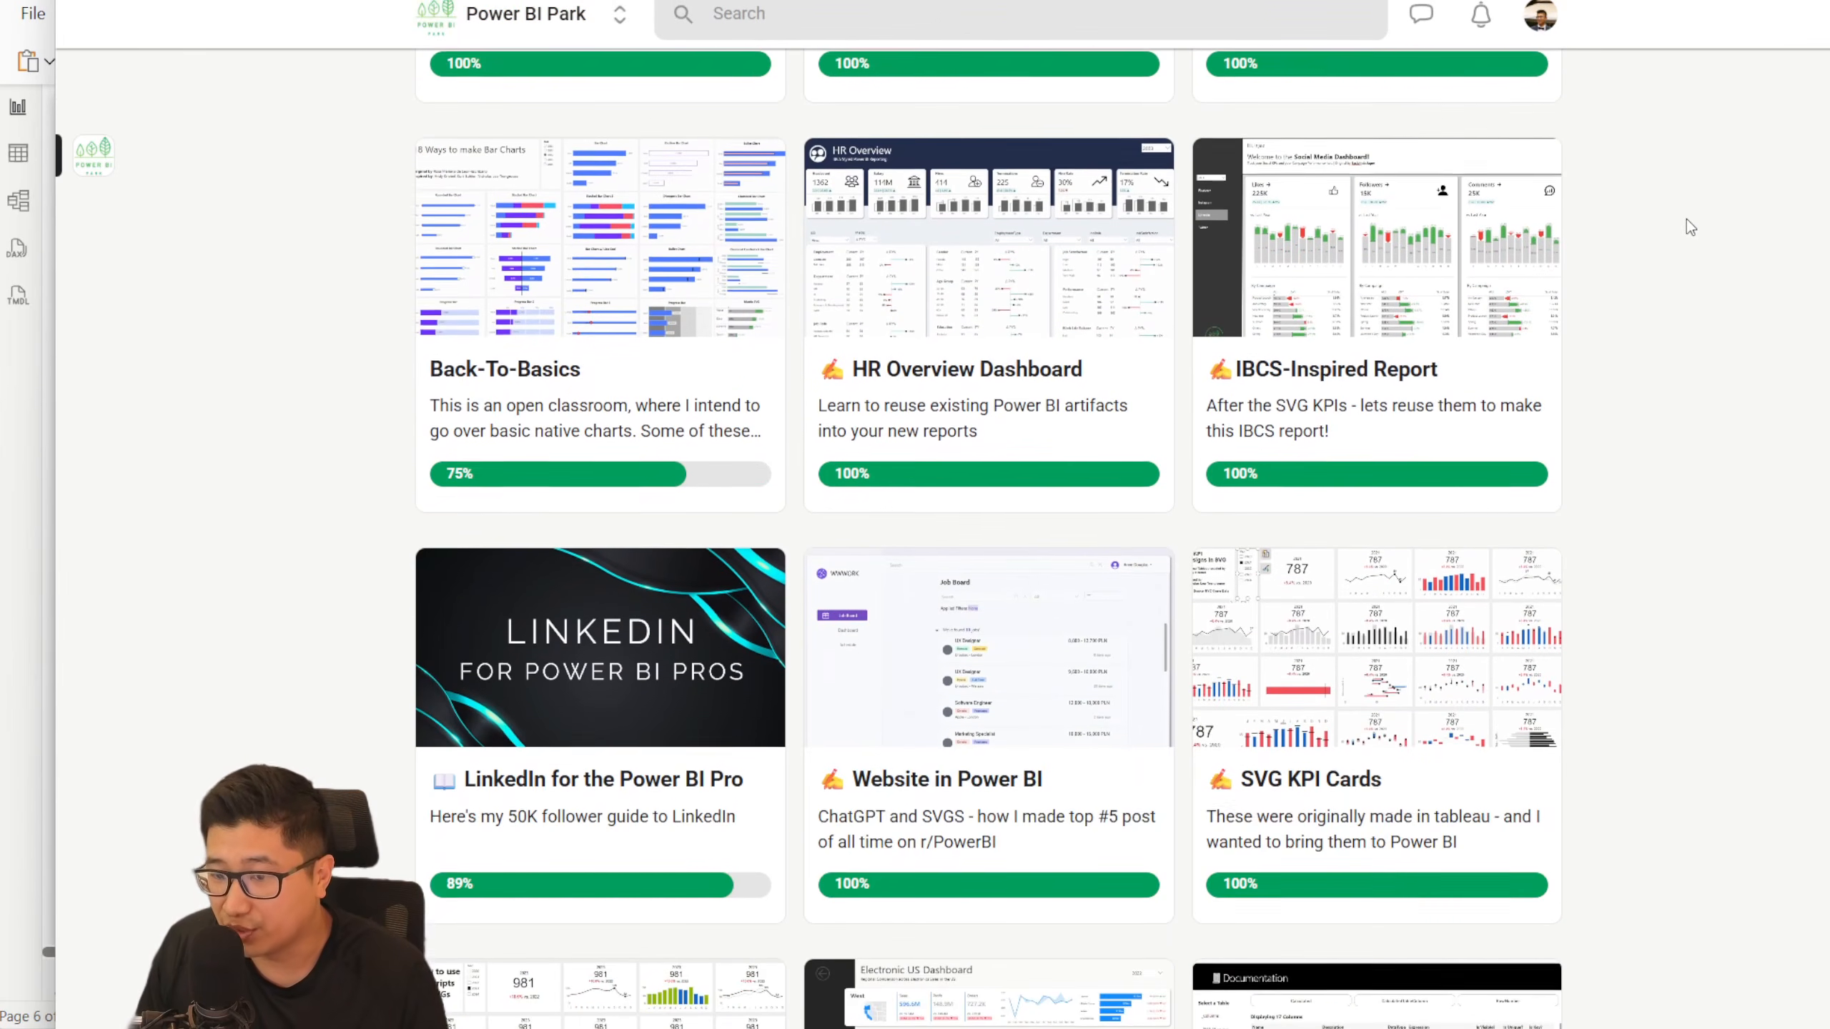
{"action": "scroll", "coordinate": [1687, 226], "scroll_direction": "down", "scroll_amount": 1}
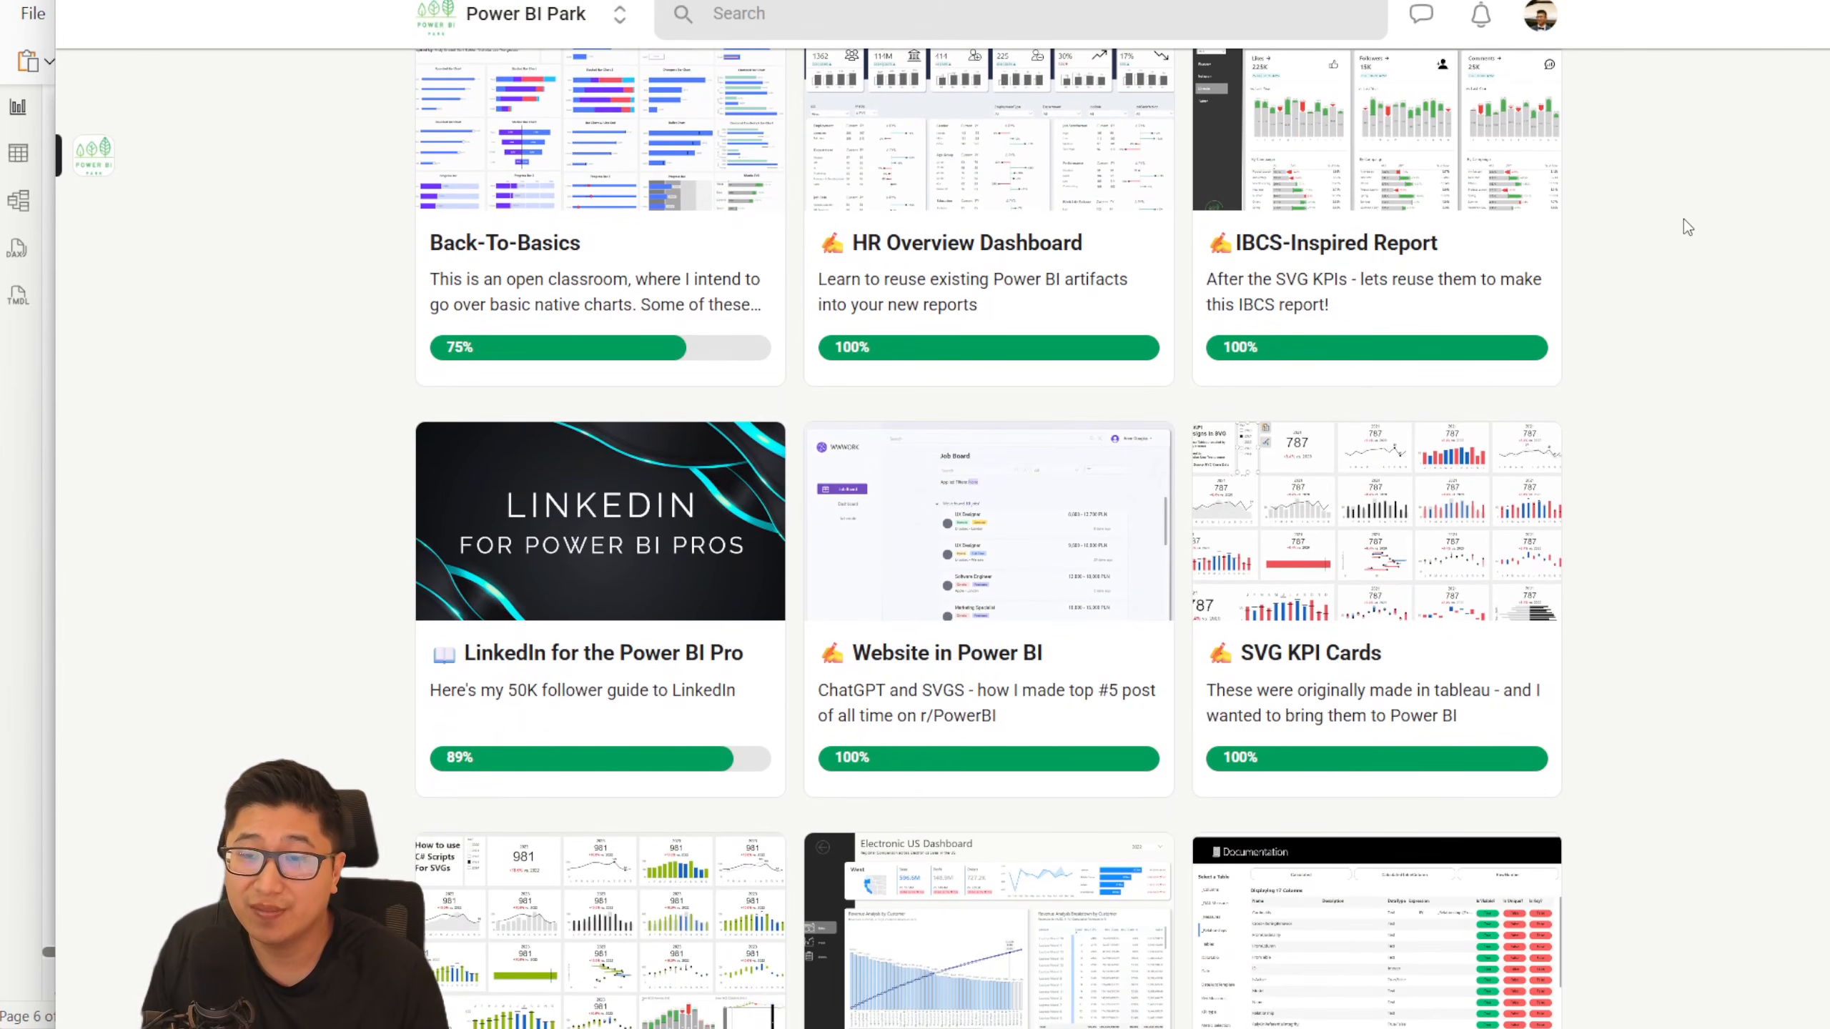